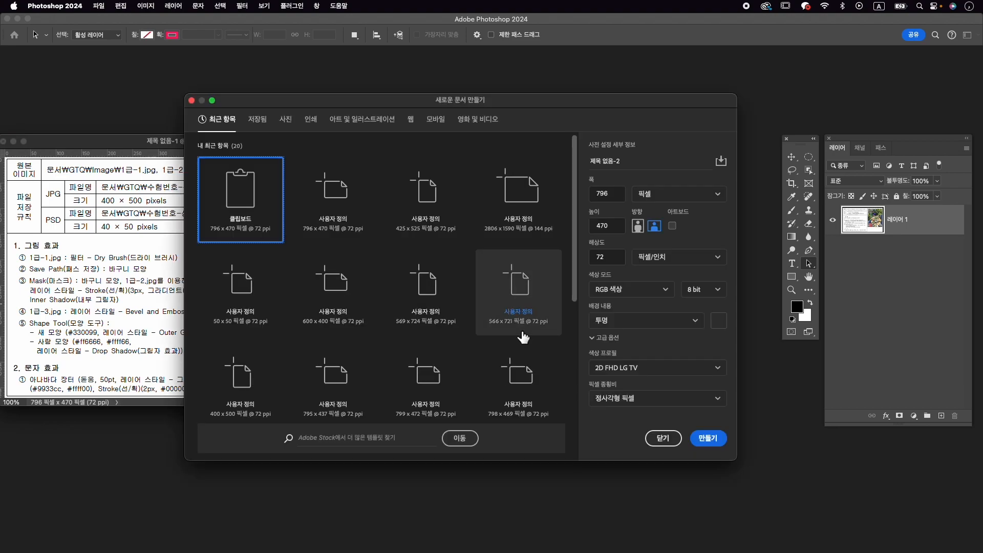
- Create a 400 × 500 pixel document named 수험번호-성명-1 with a white background and place its window beside the exam sheet
type("숳")
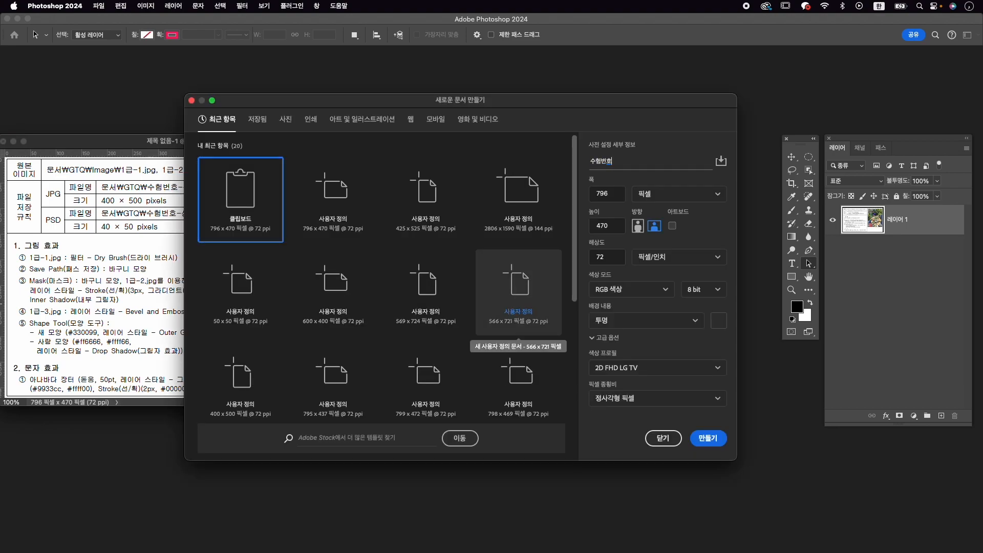
key("Tab")
type("400")
key("Tab")
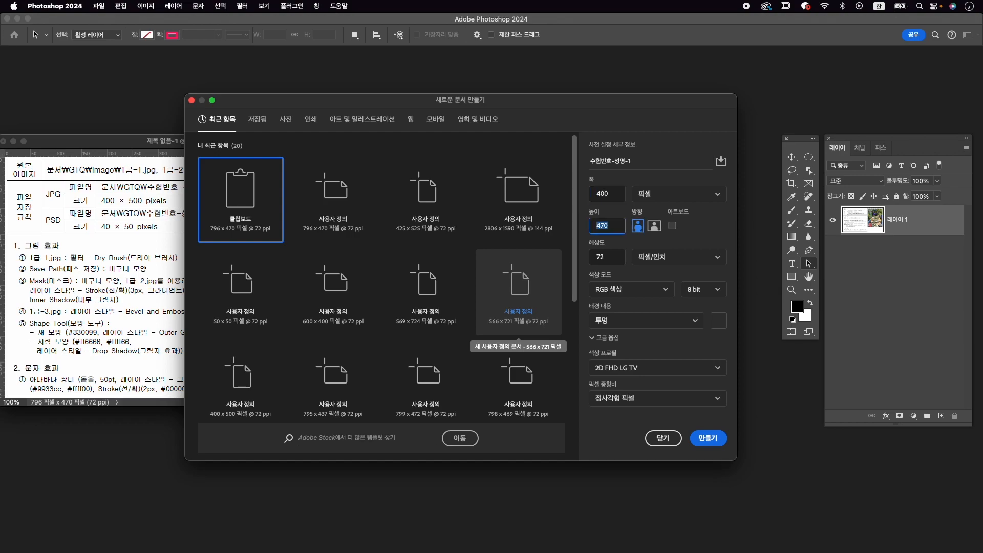
type("500")
key("Tab")
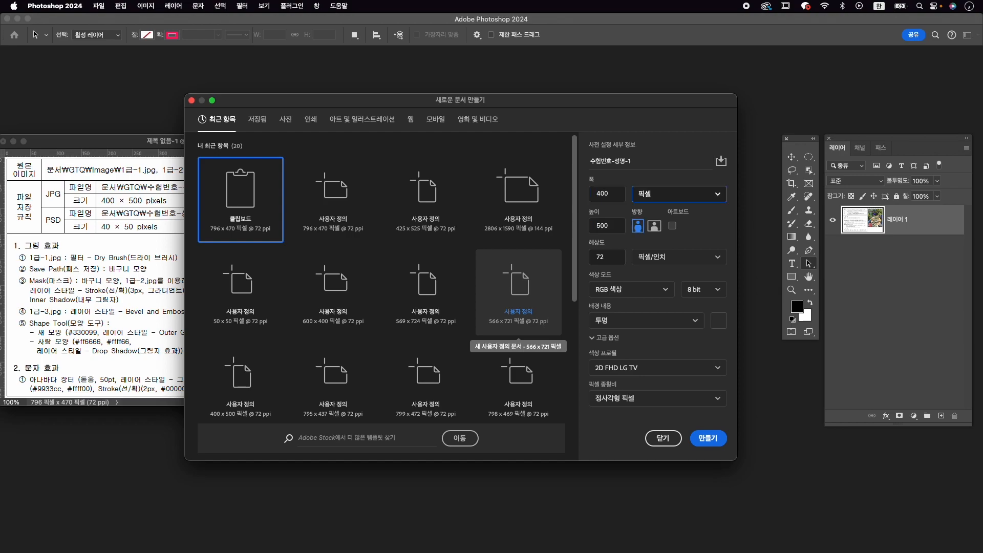
left_click(638, 320)
left_click(635, 342)
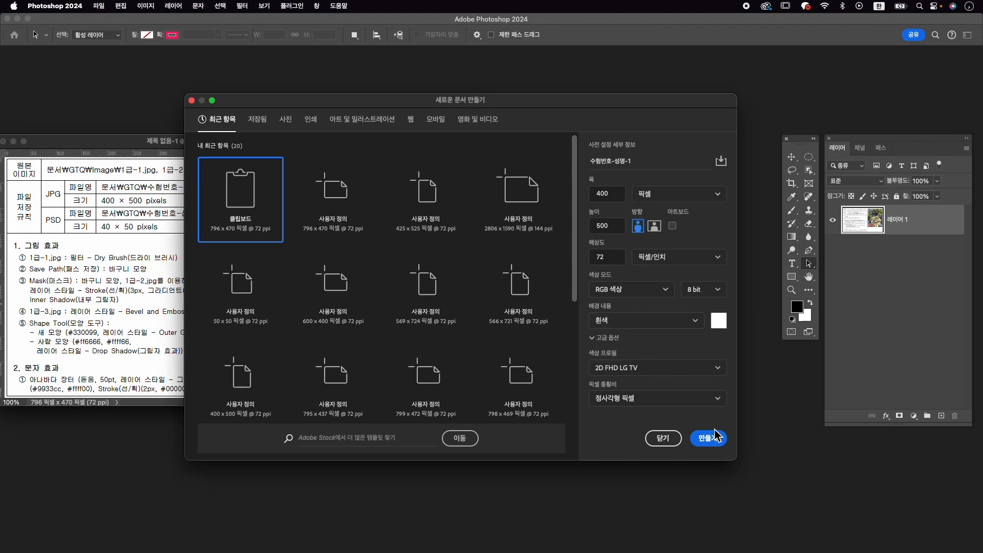
left_click(717, 448)
left_click_drag(169, 67, 588, 138)
left_click_drag(641, 414, 690, 460)
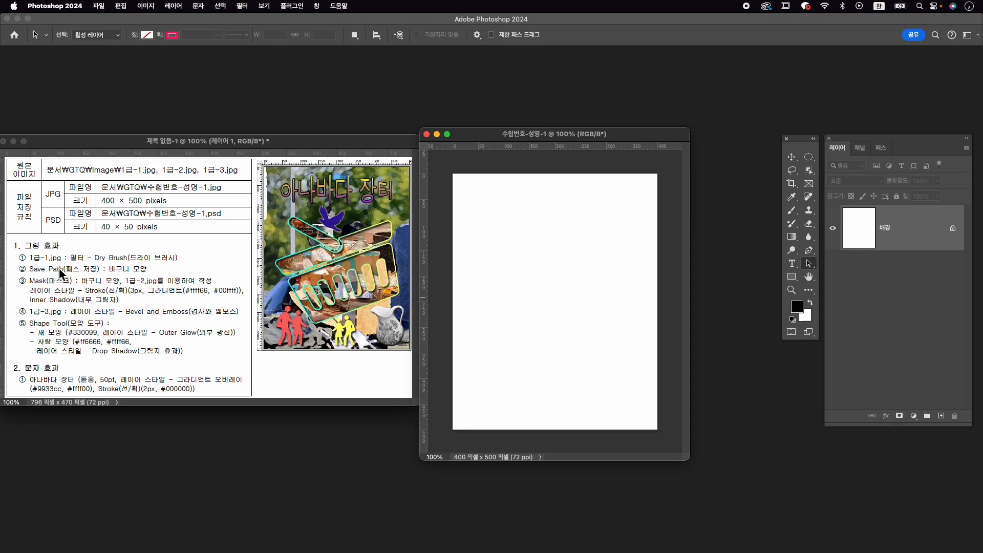
- Open 1급-1.jpg from the GTQ Image folder in Documents in its own floating window
key("super+o")
left_click(219, 358)
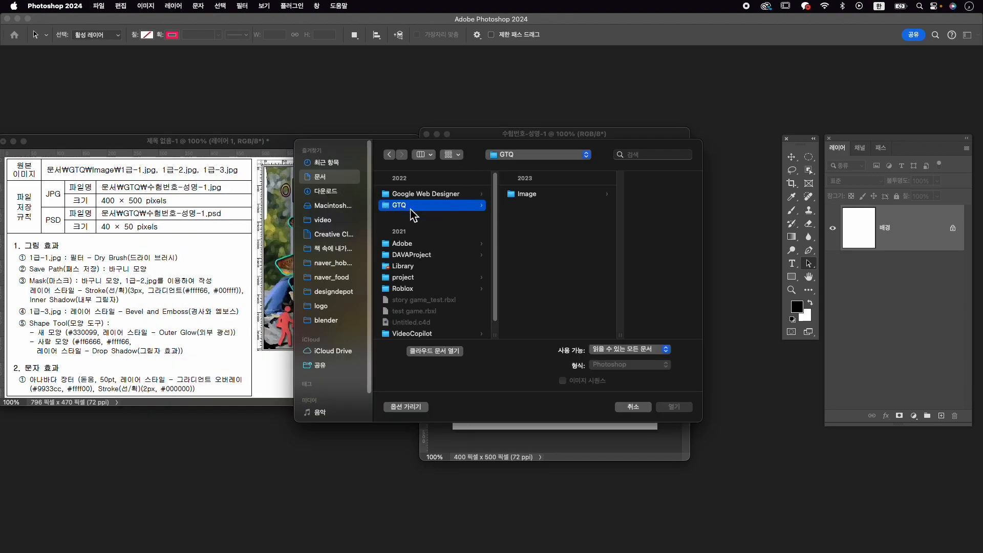
left_click(574, 196)
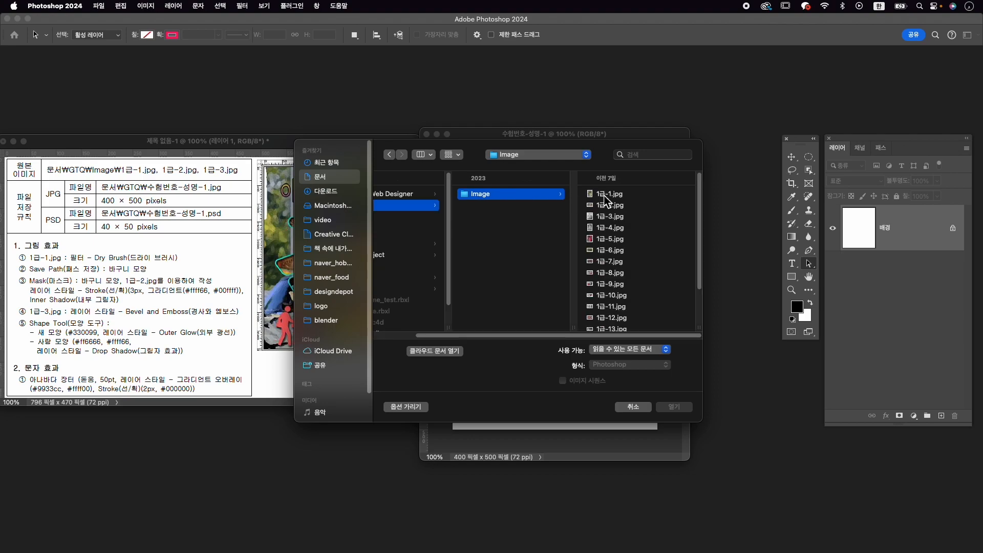
left_click(605, 196)
left_click(687, 407)
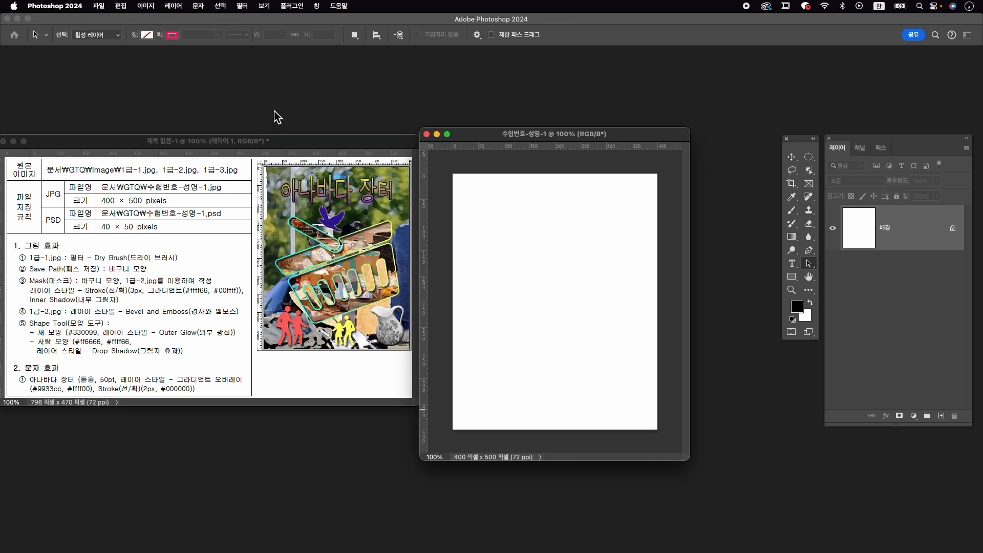
left_click_drag(419, 91, 431, 91)
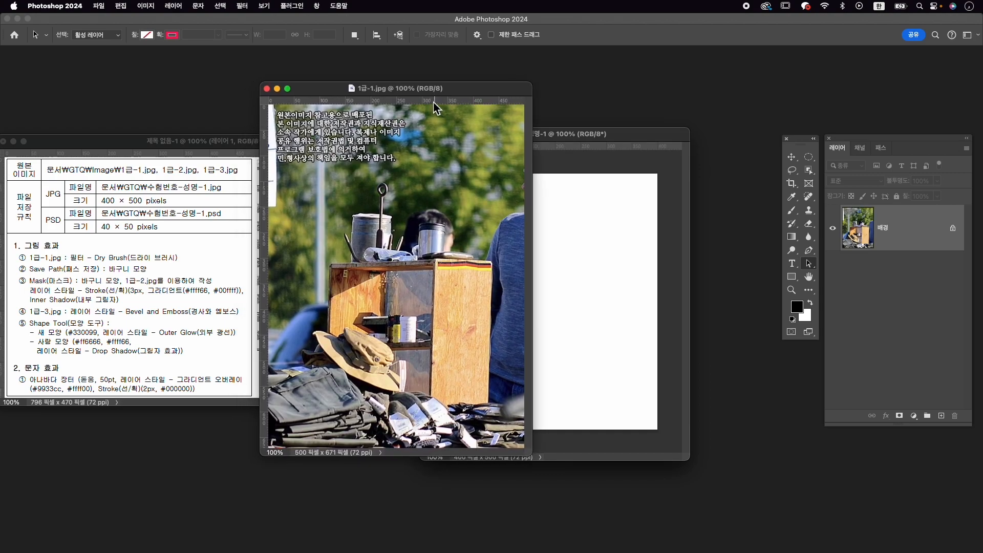
- Apply the Dry Brush filter from the Filter Gallery to the 1급-1.jpg image
left_click(242, 6)
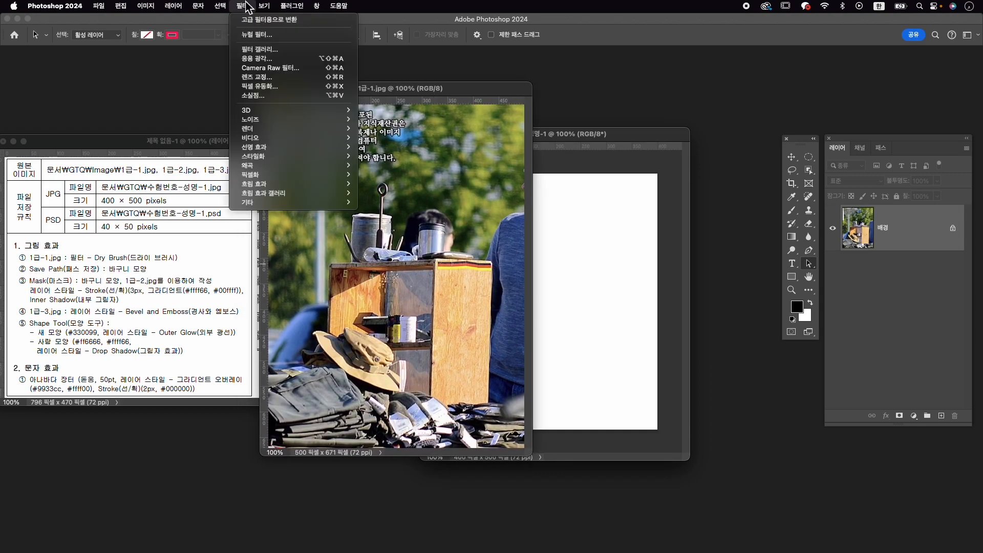
left_click(259, 50)
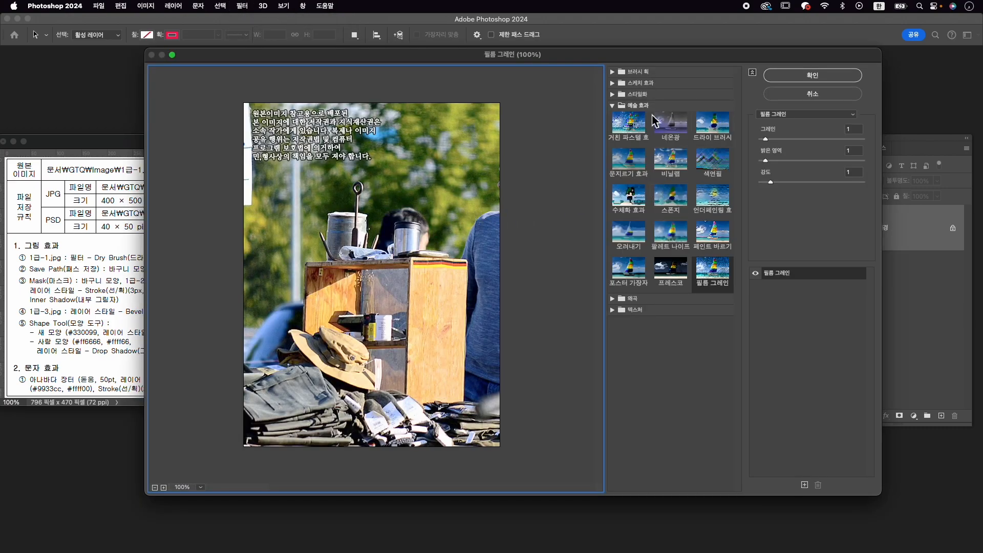
left_click(709, 134)
left_click(855, 73)
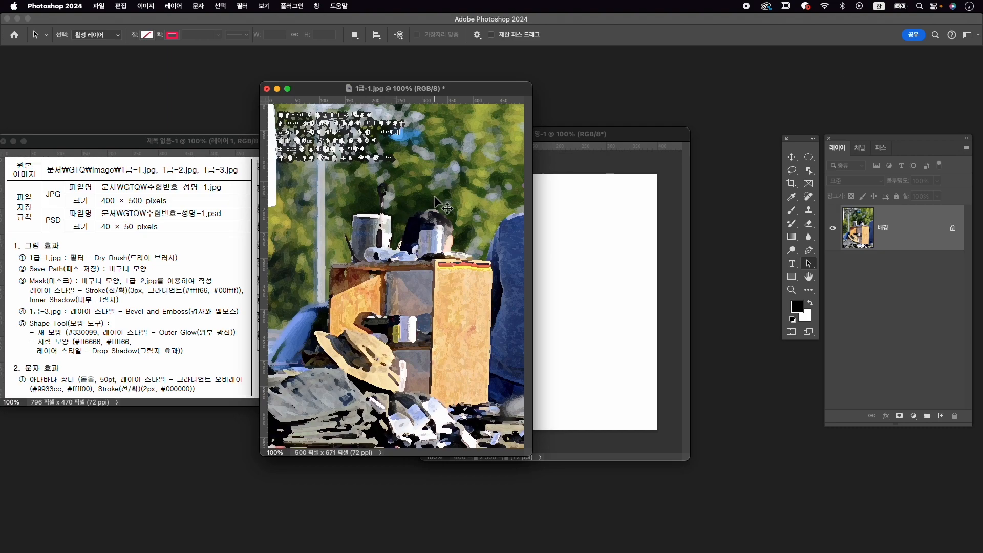
- Copy the filtered image into the 수험번호-성명-1 document and close 1급-1.jpg without saving
key("v")
left_click_drag(441, 221, 605, 276)
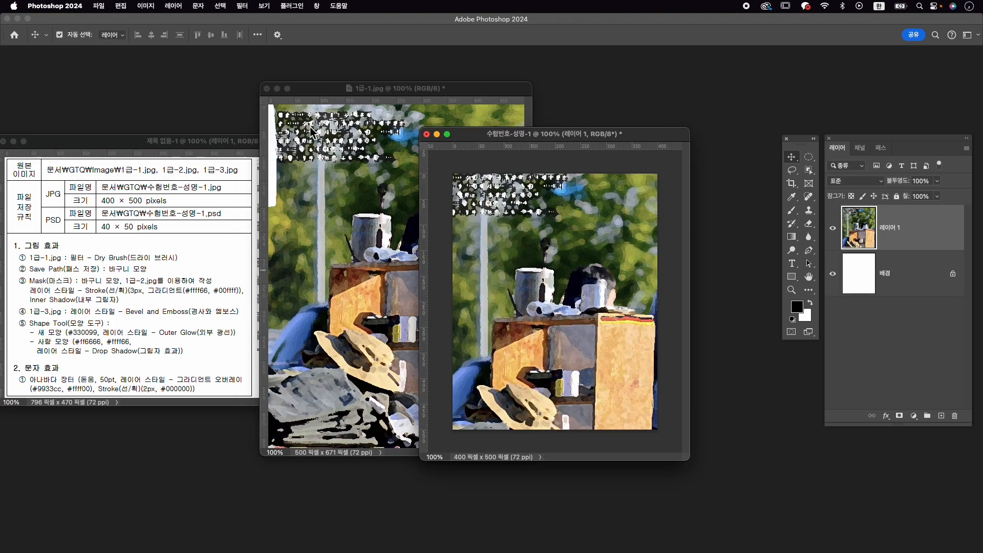
left_click(267, 89)
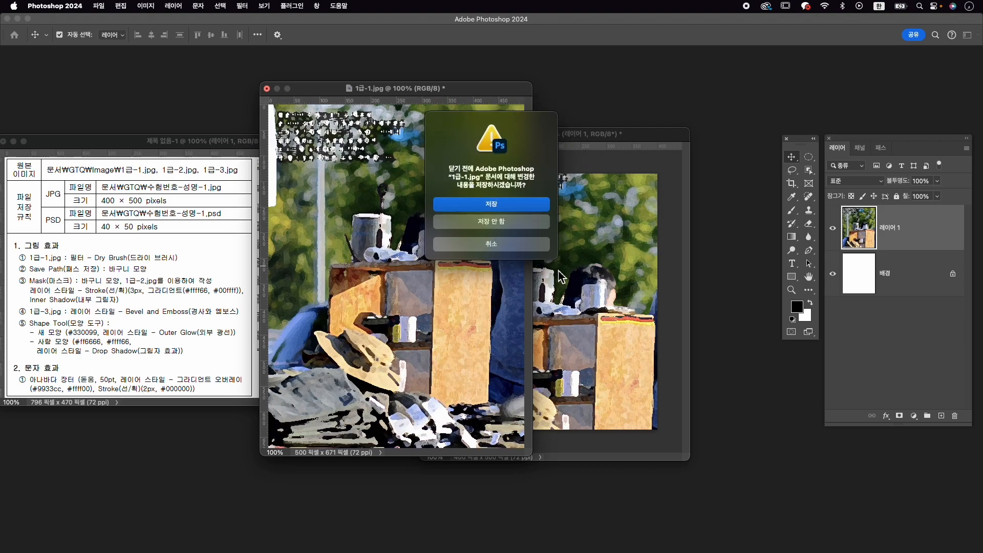
left_click(529, 227)
- Scale the pasted image layer to about 82.8% and position it over the canvas to match the reference composition
key("super+t")
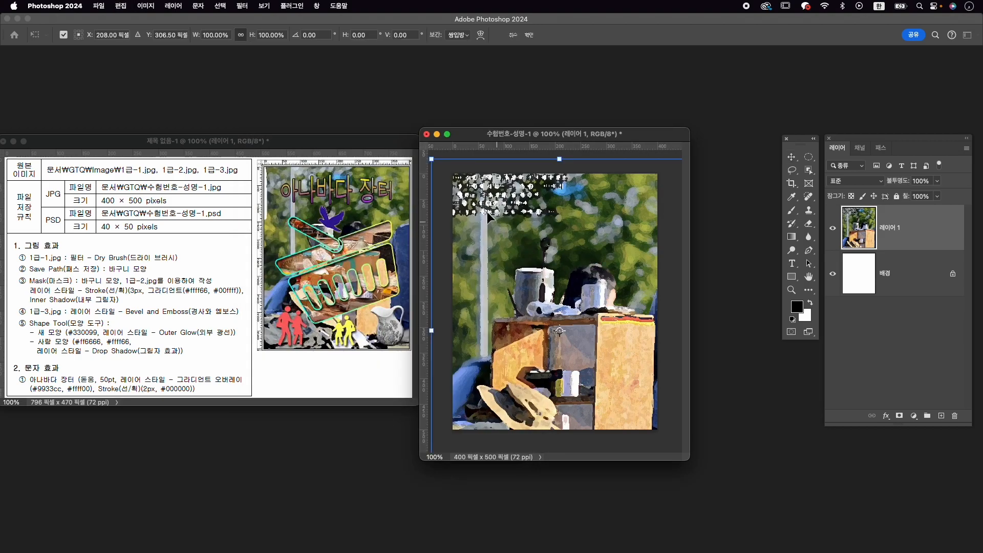
left_click_drag(433, 160, 456, 189)
left_click_drag(535, 233, 528, 208)
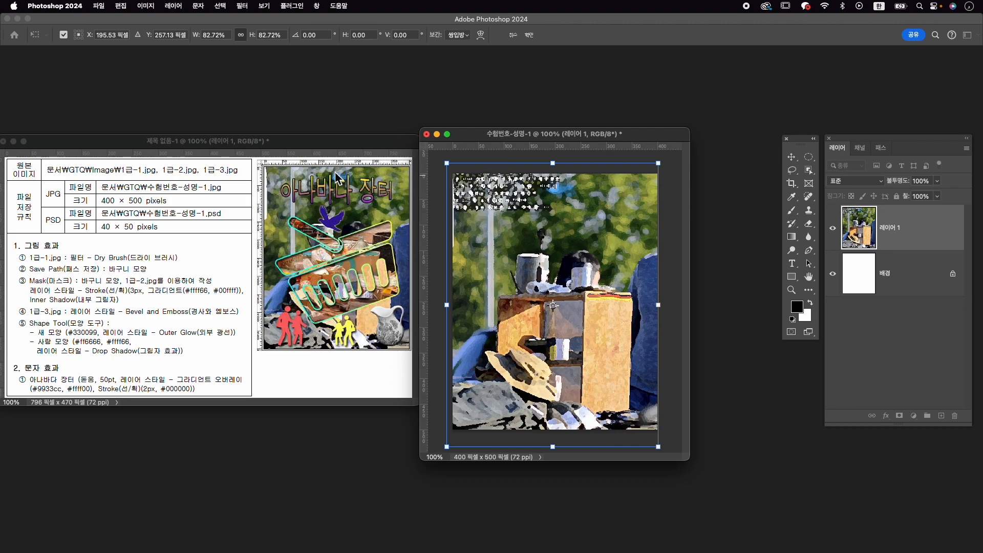
left_click_drag(523, 189, 526, 190)
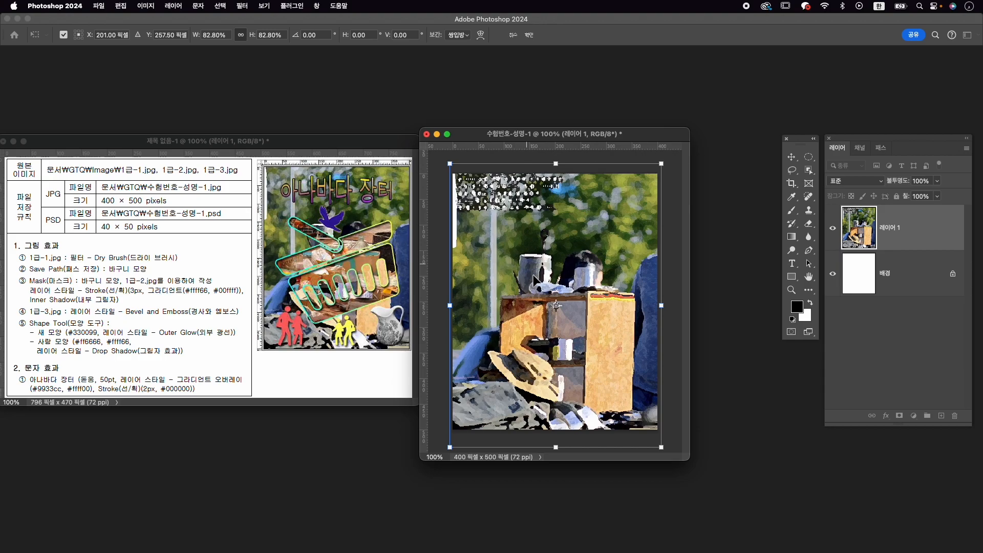
double_click(494, 246)
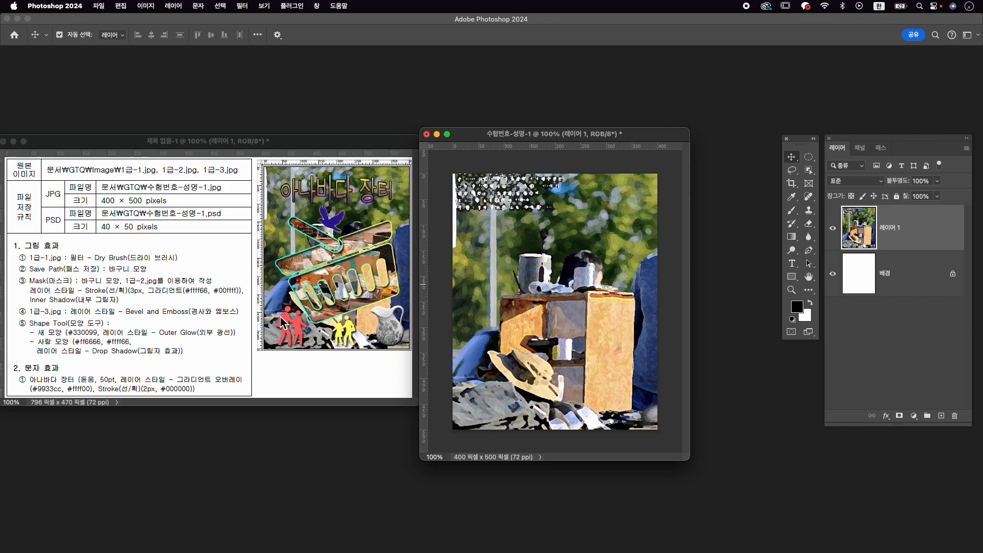
- Place vertical guides at about 55 and 350 px and horizontal guides at about 225 and 400 px to frame the basket
left_click_drag(424, 235, 480, 241)
left_click_drag(425, 255, 632, 240)
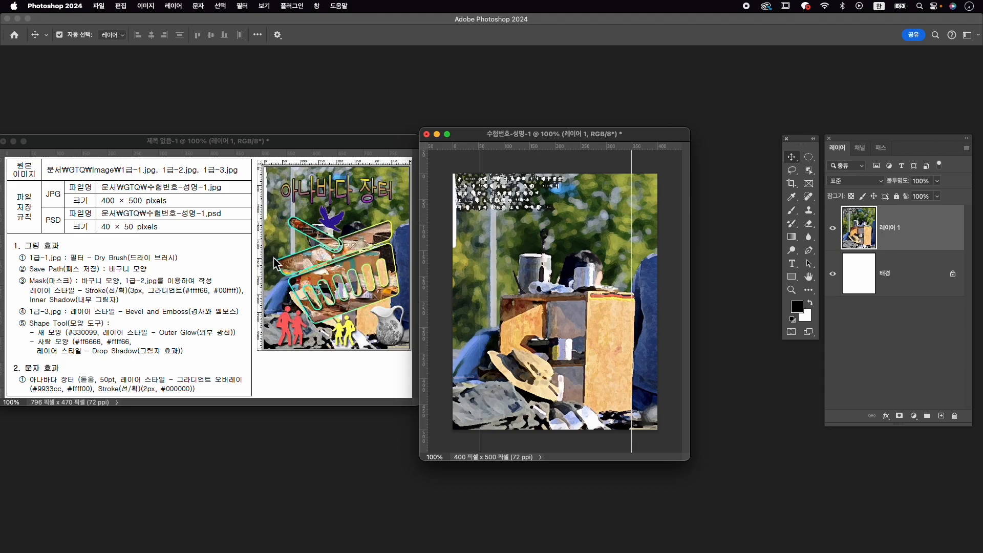
left_click_drag(543, 148, 569, 306)
left_click_drag(575, 151, 595, 380)
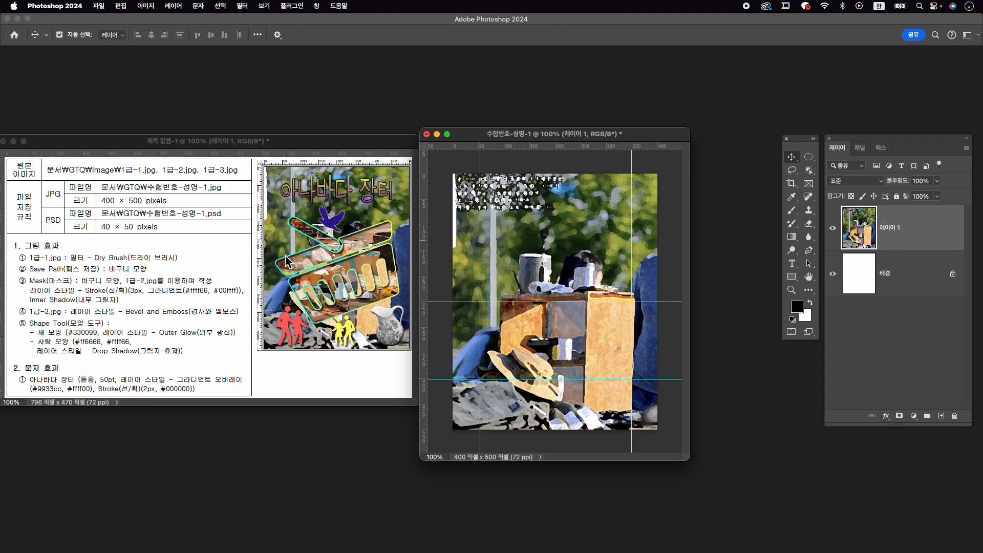
left_click_drag(516, 306, 516, 288)
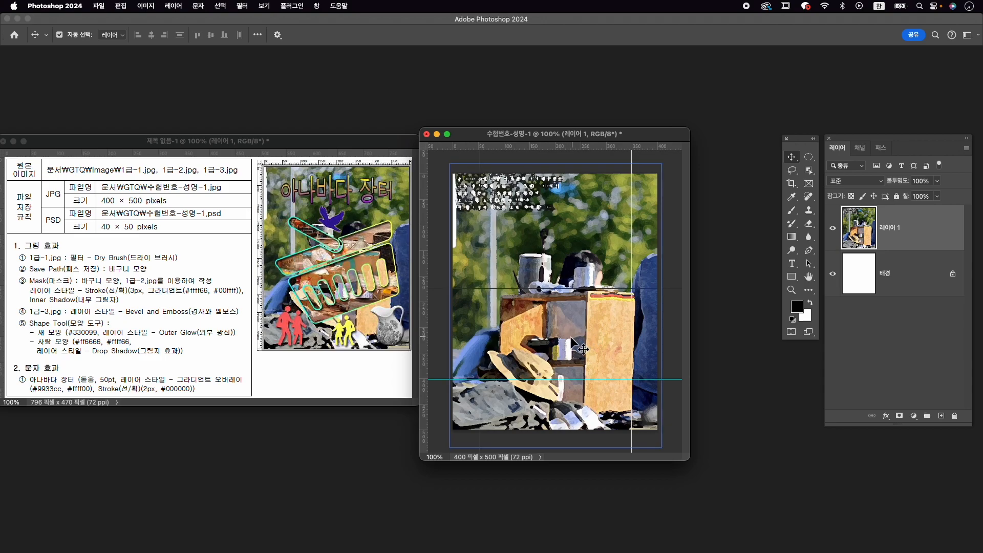
- Set up the Pen tool in Shape mode with a black fill and no stroke
key("p")
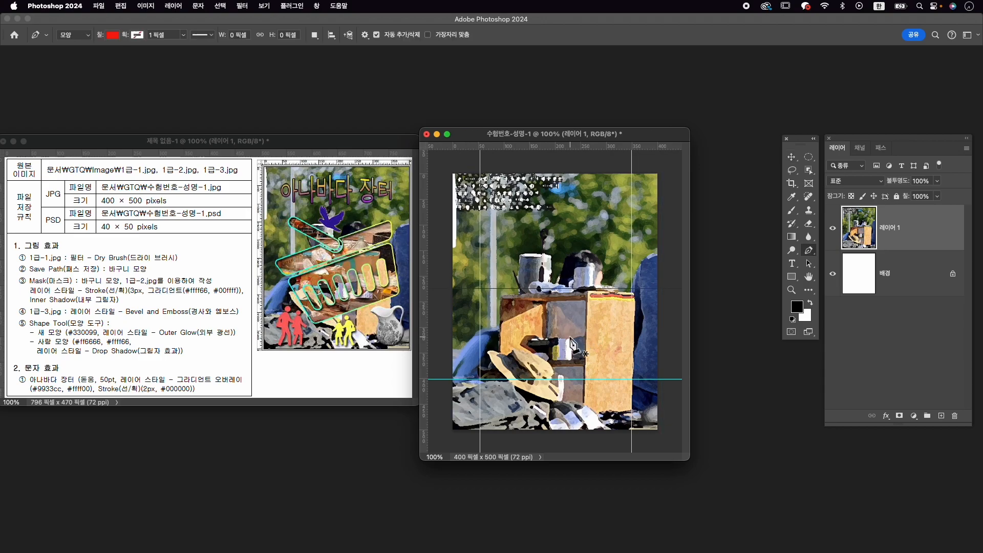
left_click(809, 251)
left_click(845, 251)
left_click(83, 36)
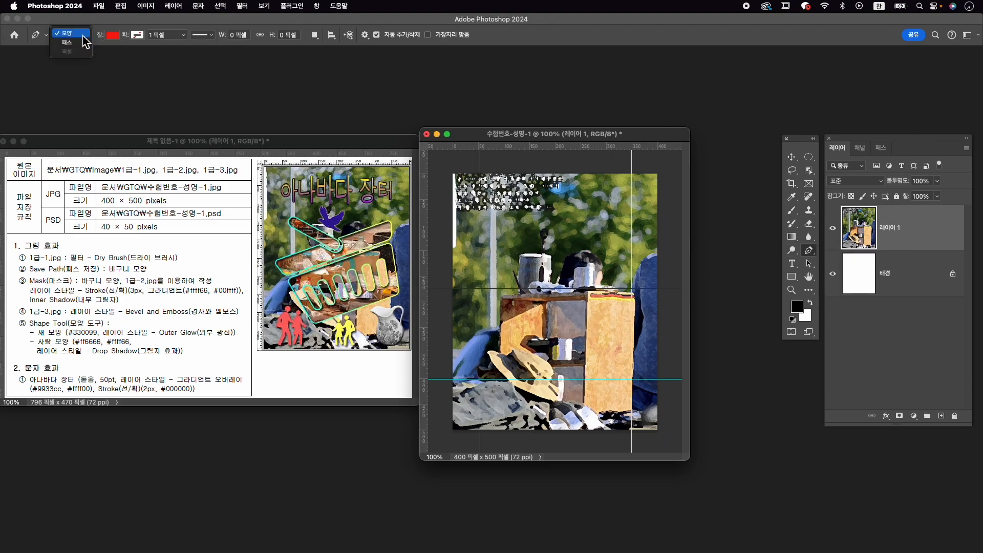
left_click(84, 36)
left_click(113, 35)
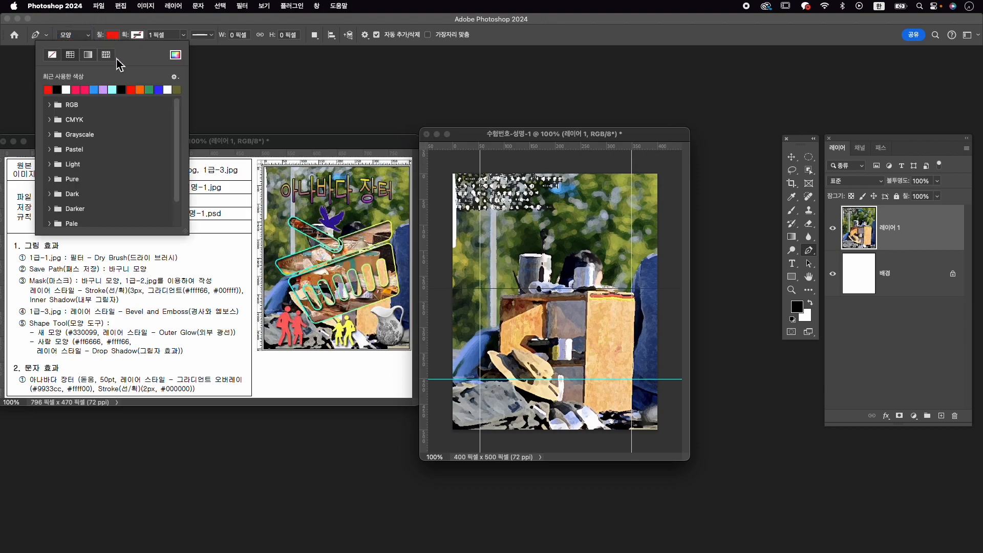
left_click(57, 90)
left_click(137, 35)
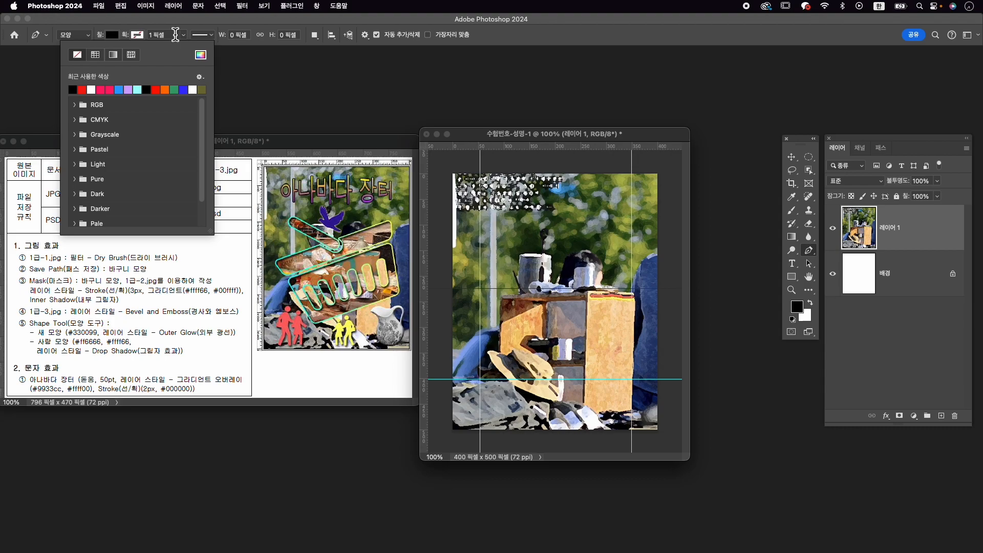
left_click(175, 35)
left_click(504, 35)
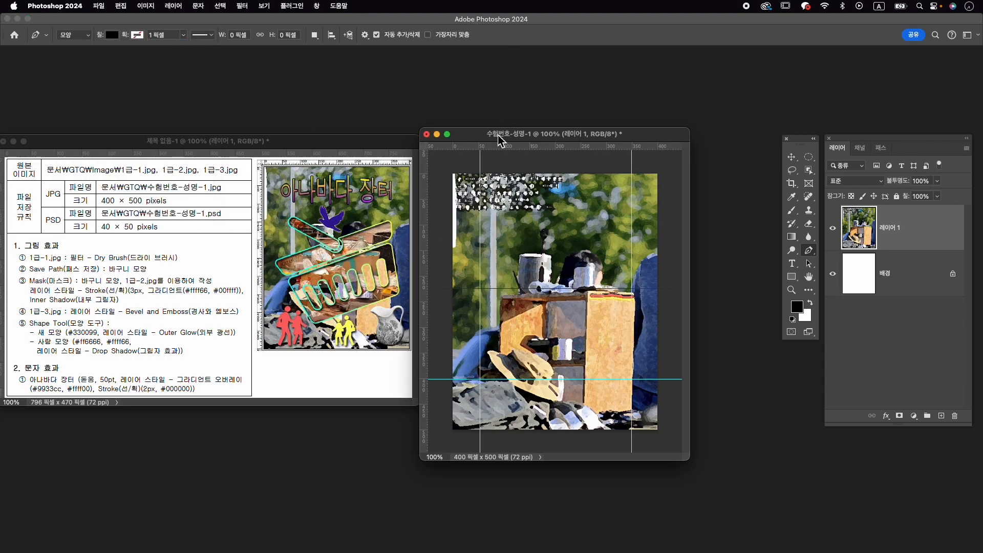
- Draw the basket's rim as a closed trapezoid about 294 × 40 px, narrowing downward, between the vertical guides below the upper guide
left_click(480, 291)
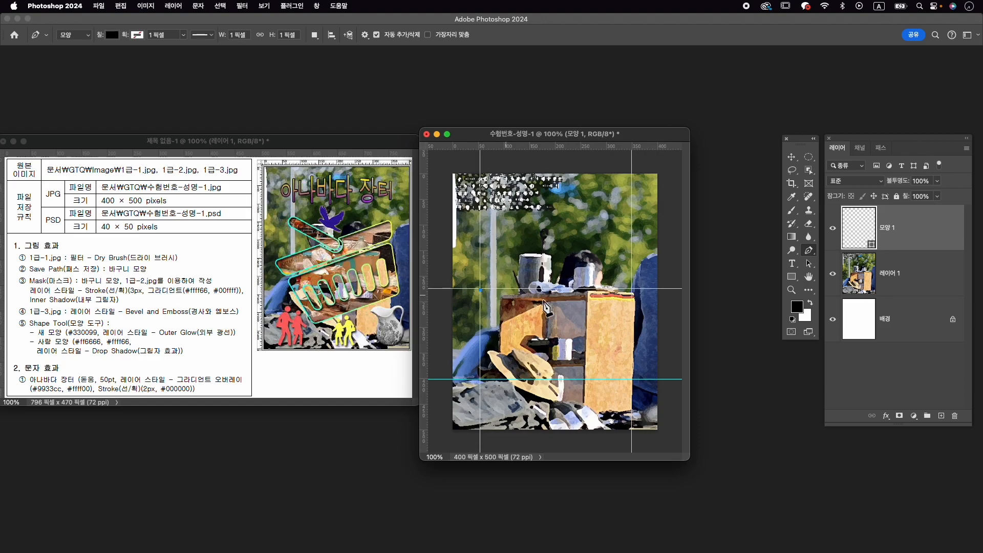
left_click(632, 290)
left_click(625, 310)
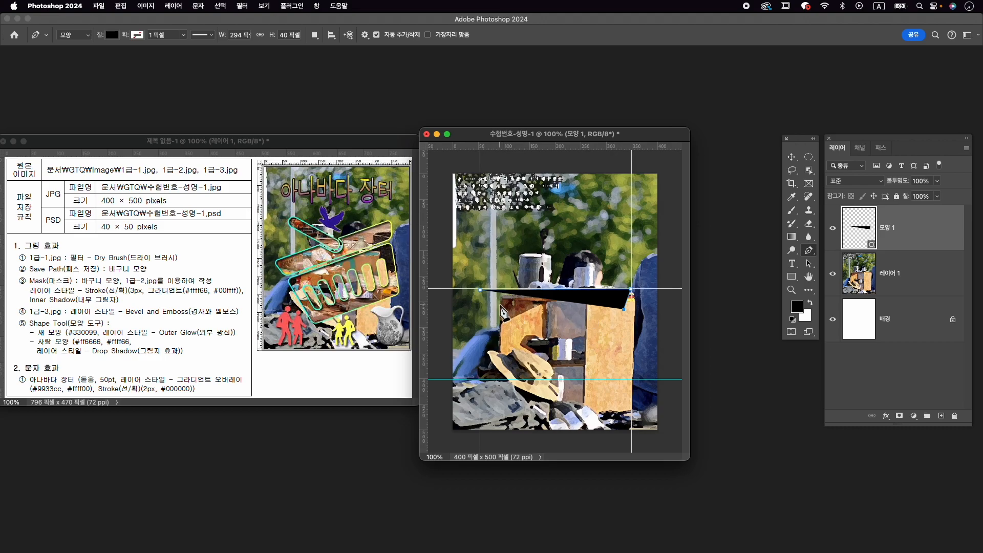
left_click(492, 308)
left_click(481, 290)
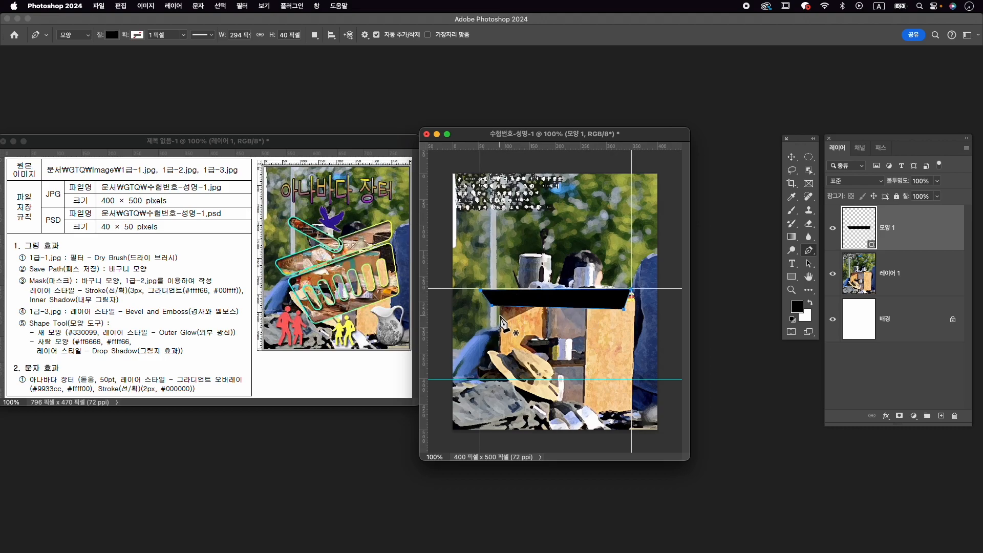
- Move the rim shape's lower-left corner point slightly down and inward with the Direct Selection tool
key("a")
left_click(809, 264)
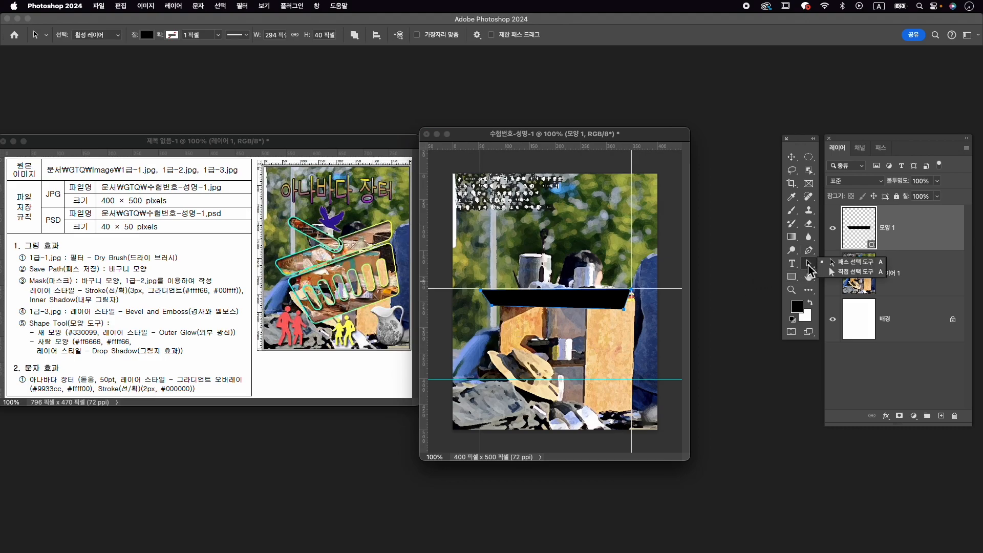
left_click(836, 273)
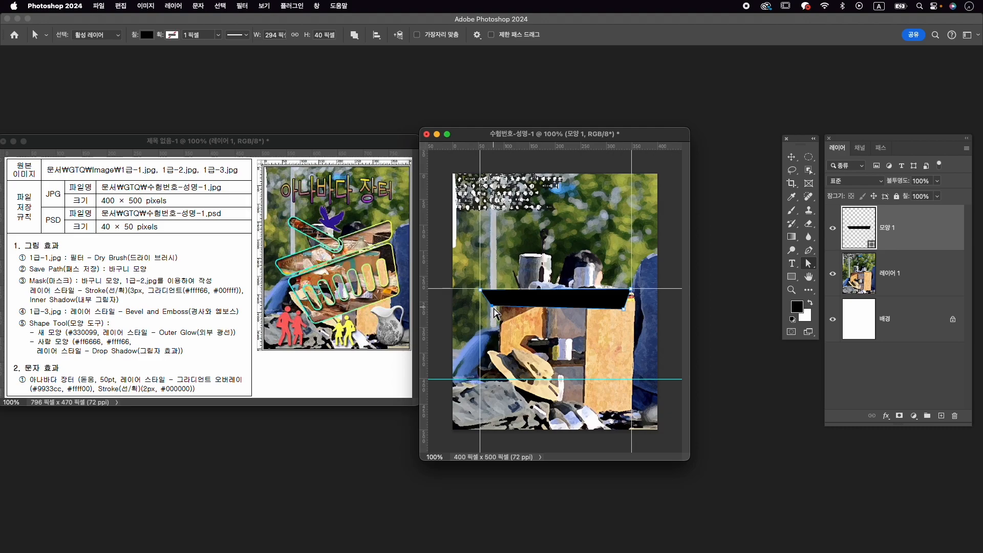
left_click_drag(493, 307, 495, 311)
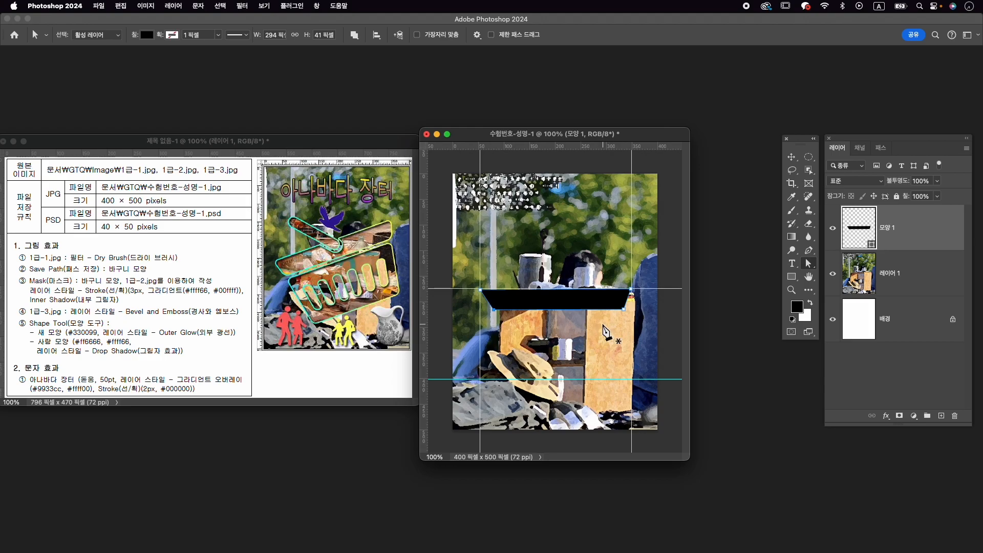
- Draw the basket's body as a closed trapezoid about 248 × 124 px, narrowing downward from just below the rim to the lower guide
key("p")
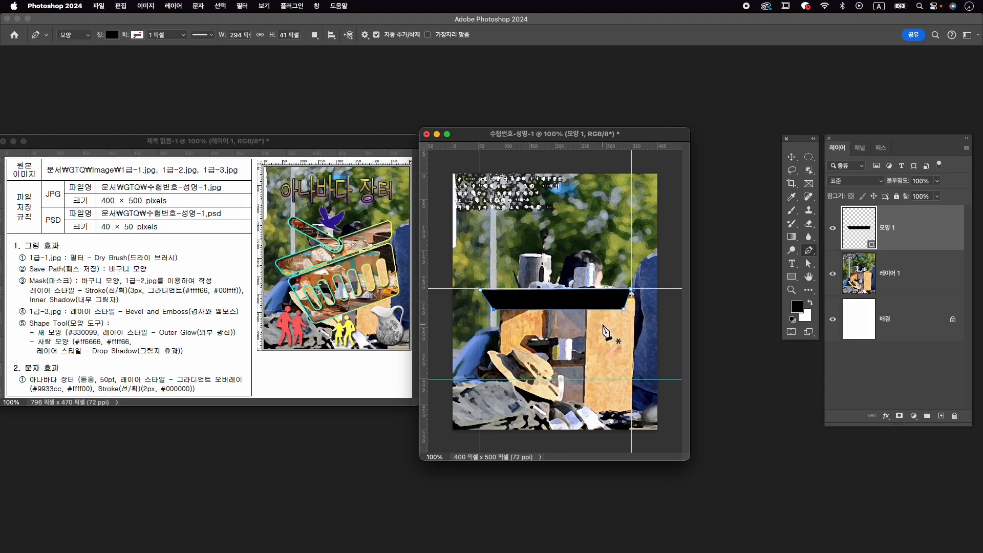
left_click(494, 316)
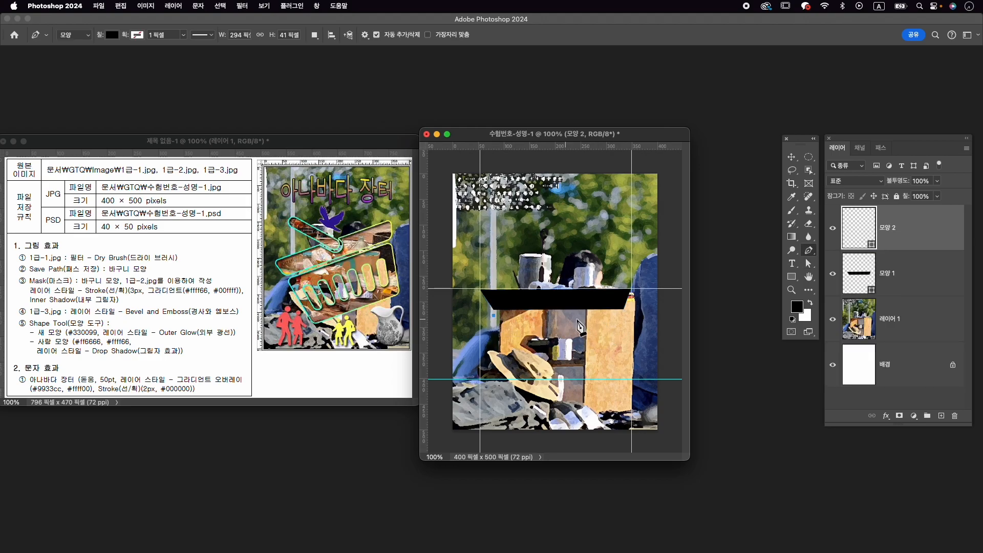
left_click(620, 315)
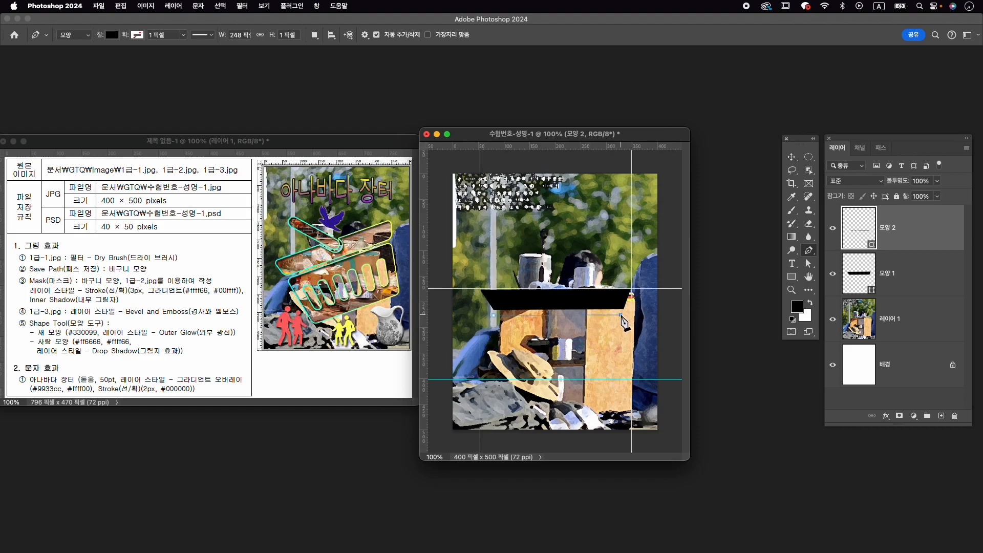
left_click(604, 378)
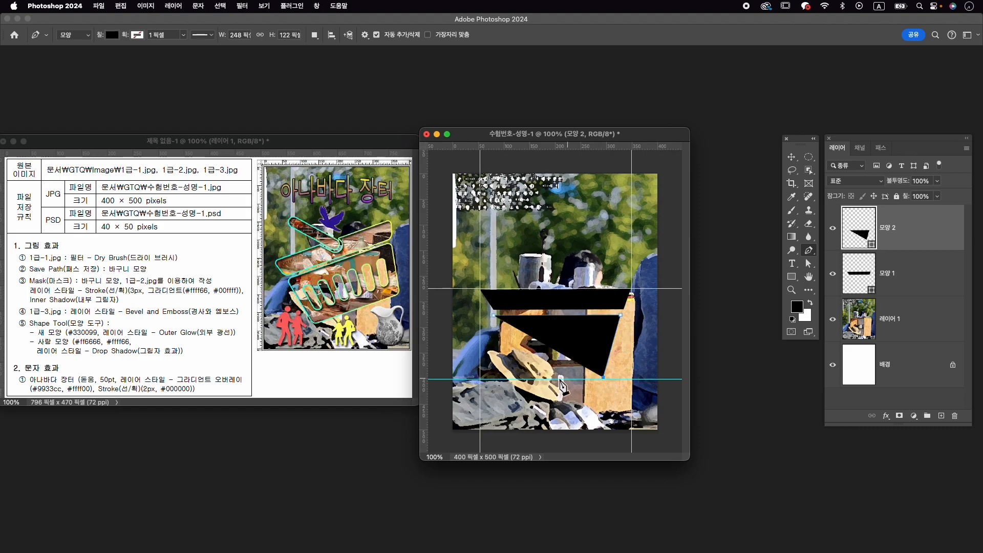
left_click(513, 379)
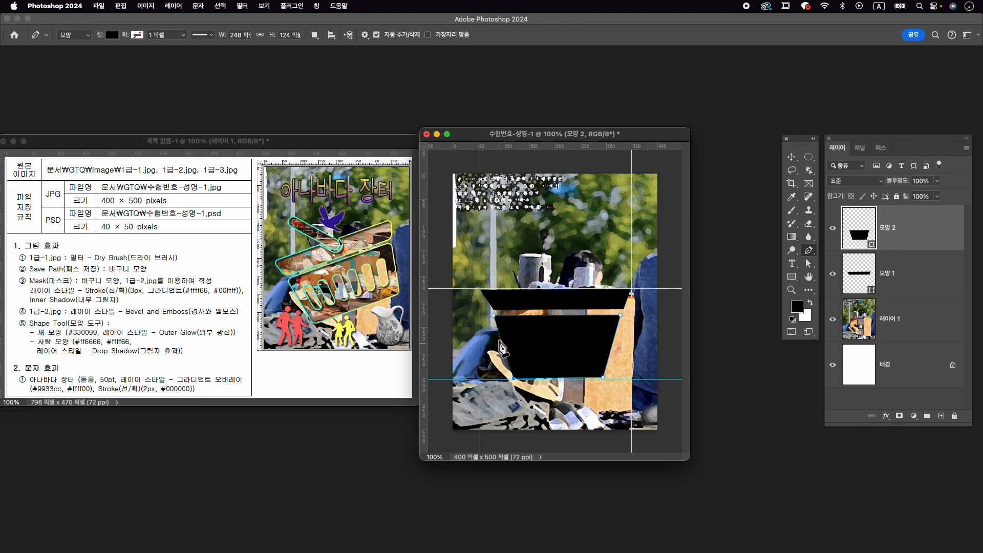
left_click(496, 316)
- Merge the basket's rim and body shape layers into a single shape layer
left_click(911, 277, "shift")
left_click(914, 240)
left_click(914, 277, "shift")
right_click(915, 275)
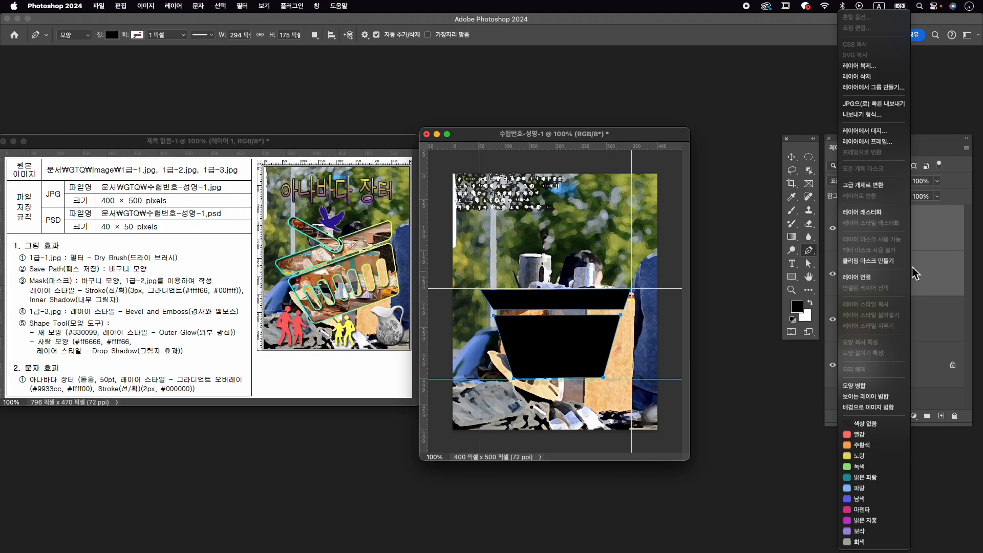
left_click(877, 387)
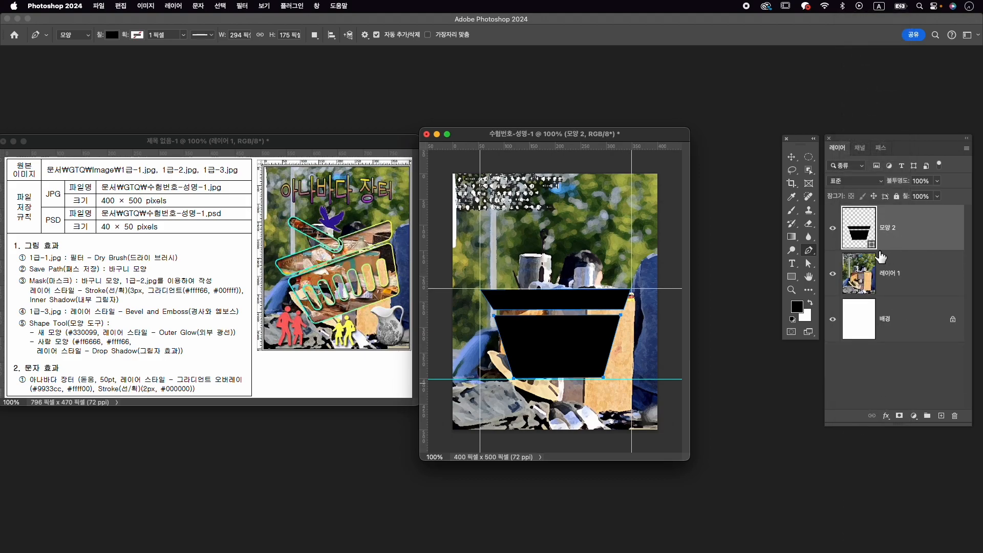
- Lock the guides and select the basket's rim path with the Direct Selection tool
left_click(809, 263)
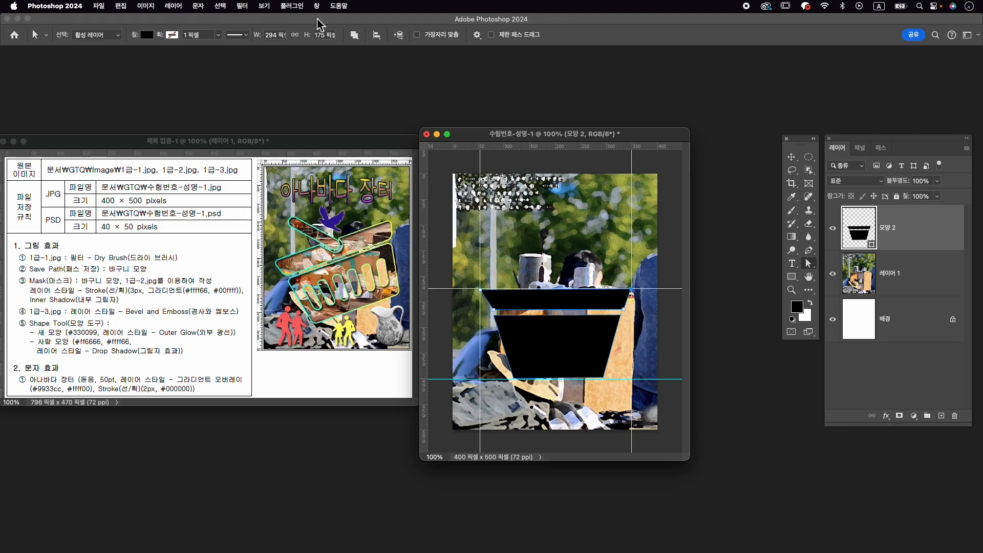
left_click(273, 7)
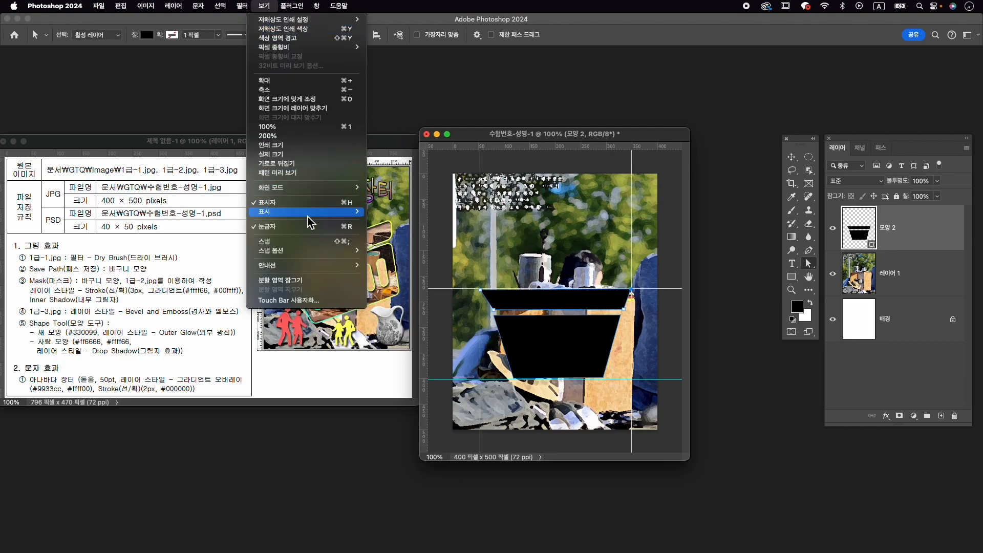
mouse_move(340, 265)
left_click(416, 275)
left_click(648, 254)
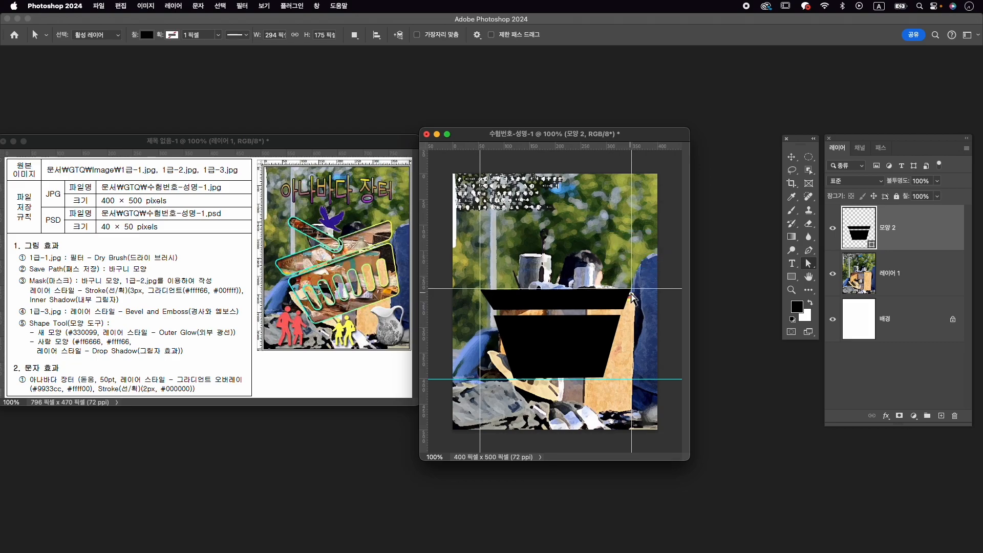
left_click(632, 291)
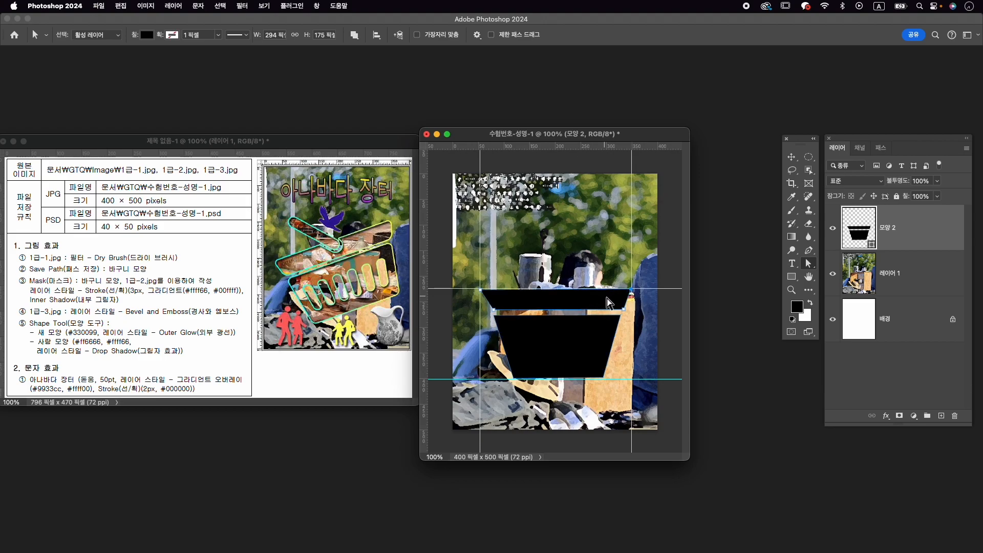
- Round the corners of the basket's rim with the Convert Point tool and nudge its upper-left point slightly upward
scroll(597, 327, "up", 3)
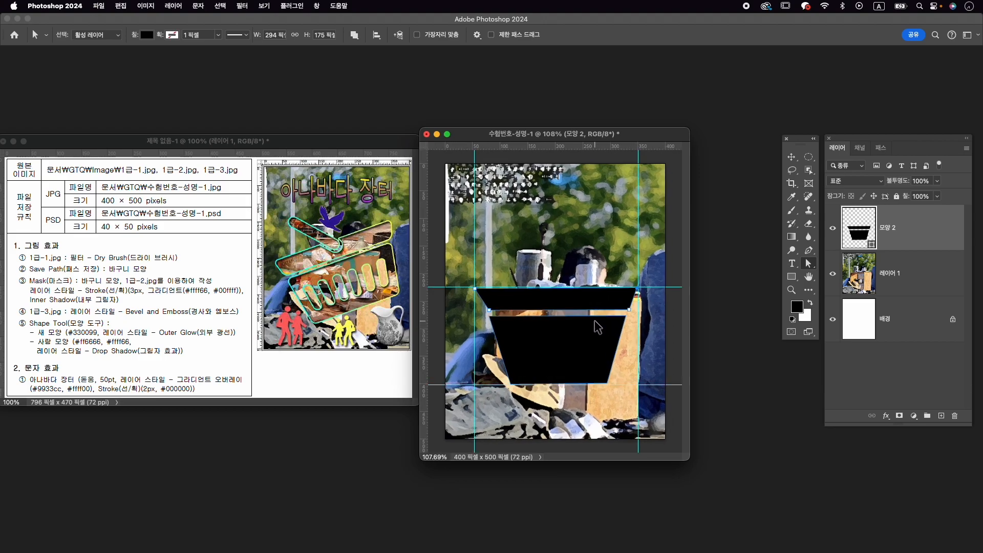
scroll(597, 326, "up", 4)
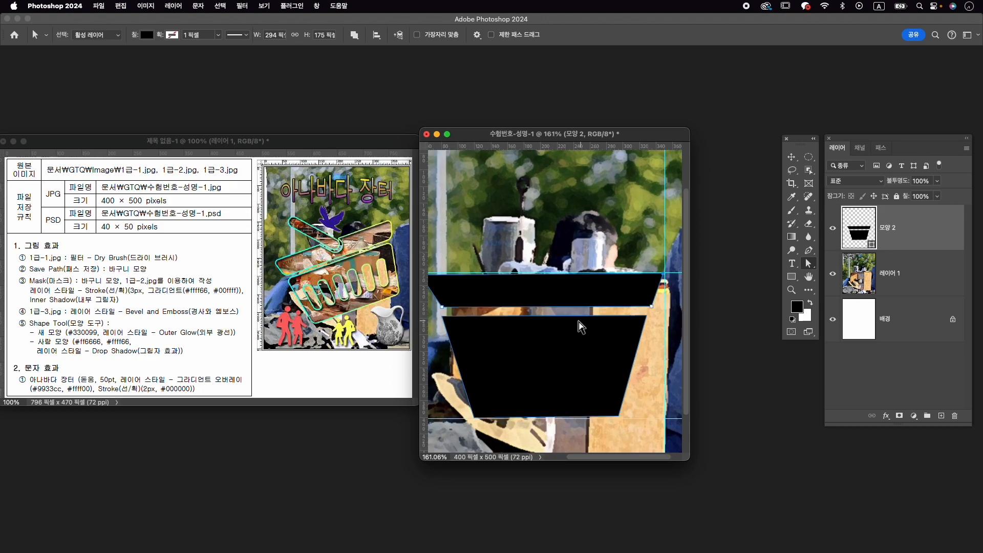
scroll(586, 314, "left", 1)
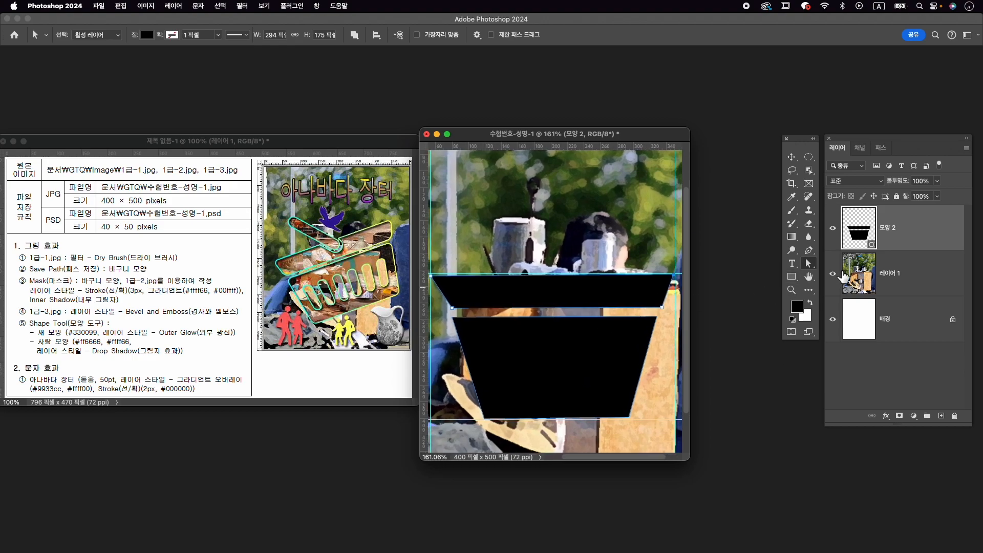
left_click(810, 251)
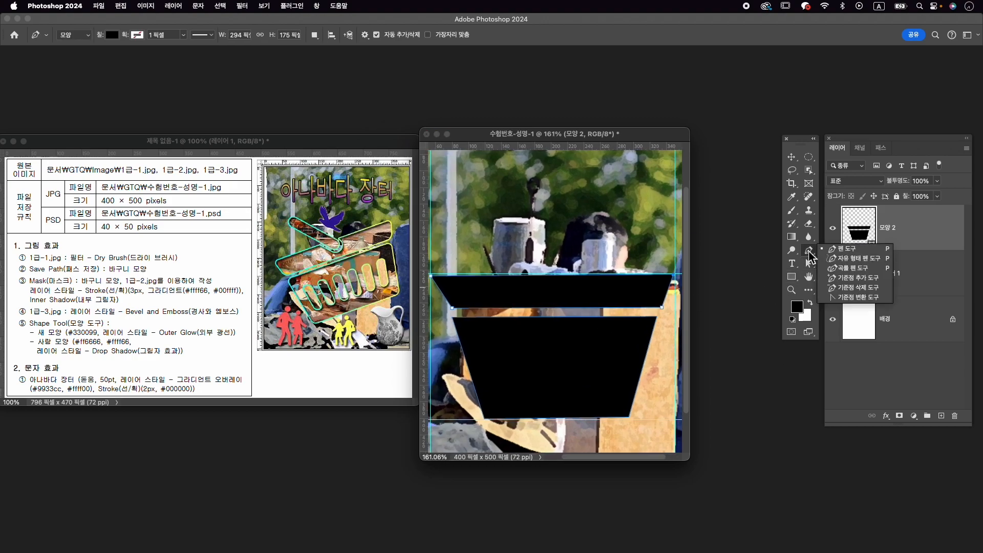
left_click(847, 300)
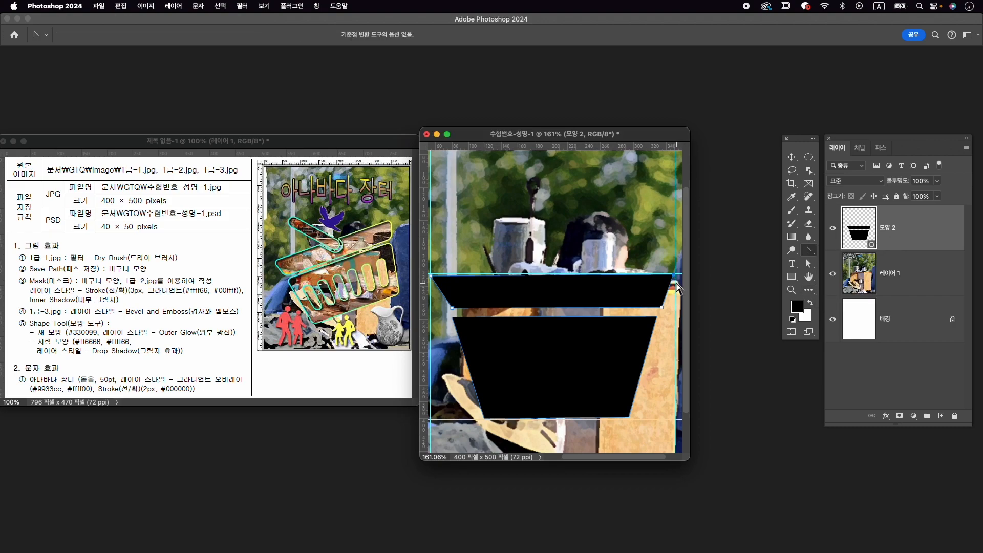
left_click_drag(673, 275, 676, 281)
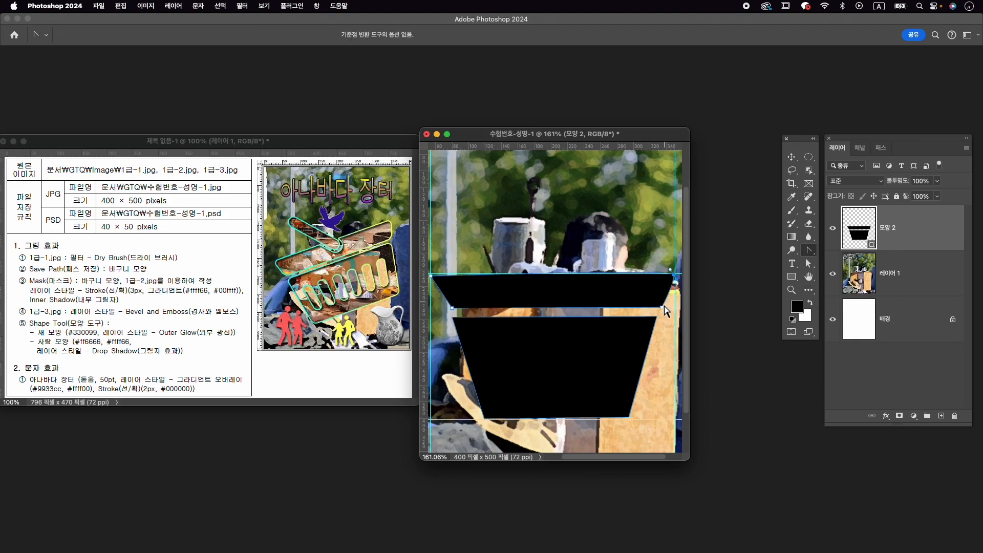
left_click_drag(660, 308, 431, 270)
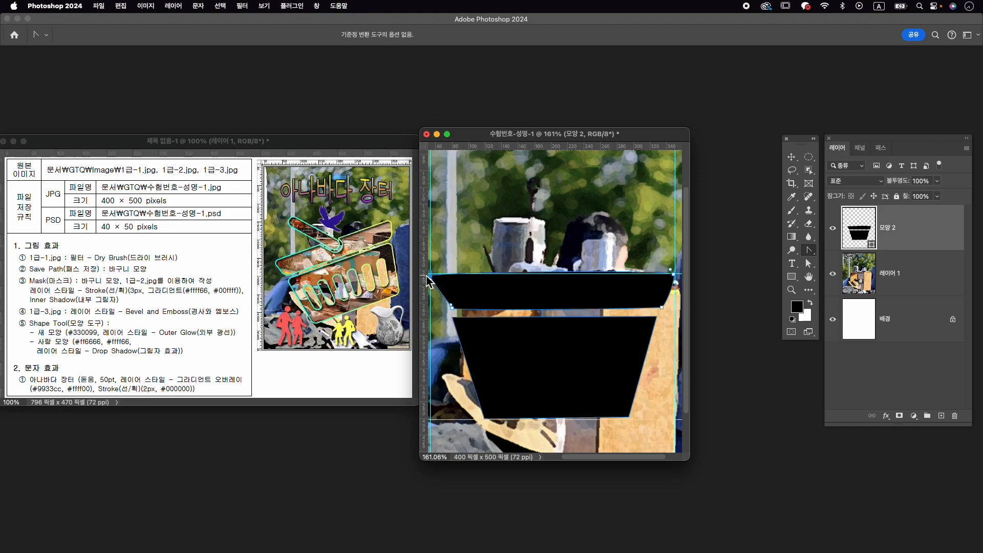
key("a")
left_click_drag(431, 275, 431, 273)
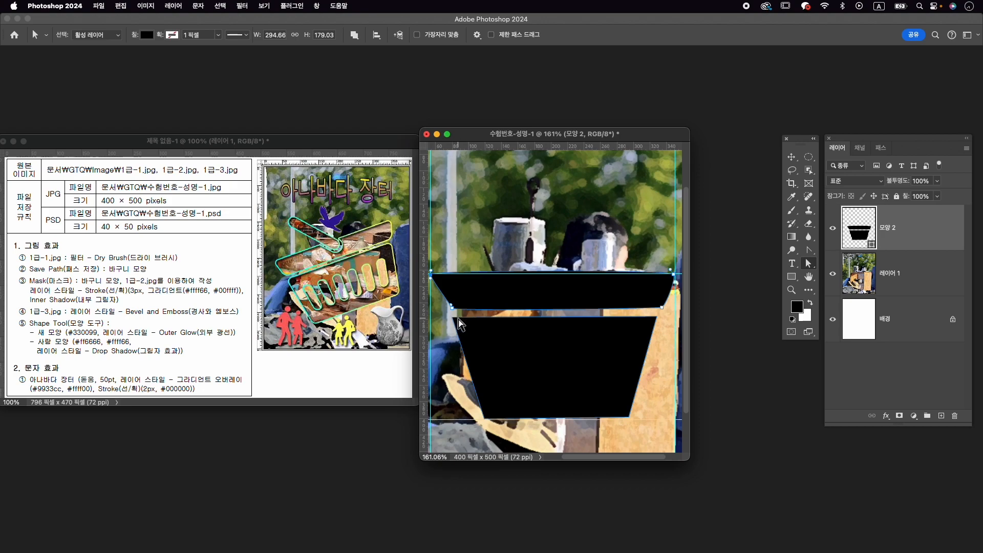
- Round the two upper corners of the basket's body and move its lower-right point slightly outward onto the lower guide
left_click(809, 250)
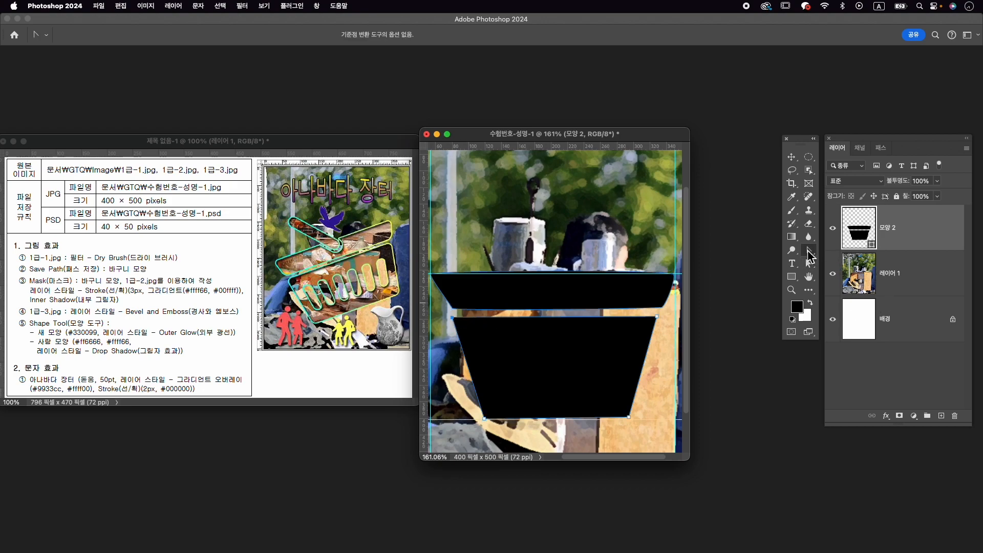
left_click_drag(452, 317, 457, 314)
left_click_drag(656, 316, 663, 317)
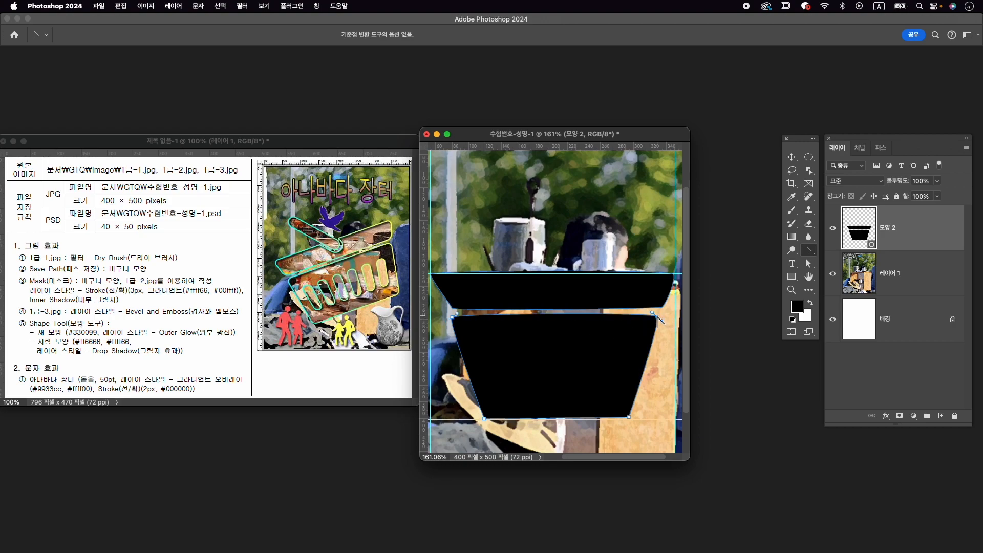
key("a")
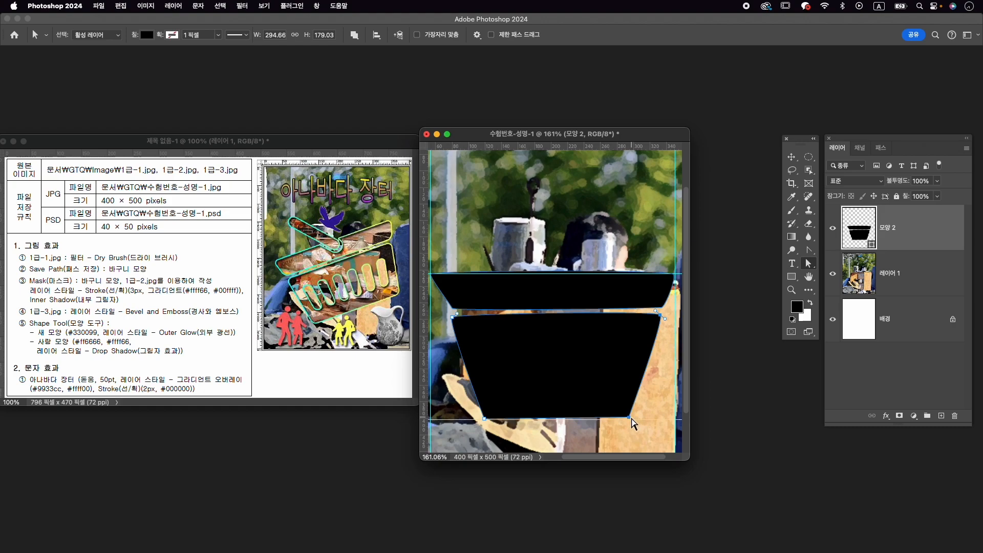
left_click_drag(629, 418, 634, 419)
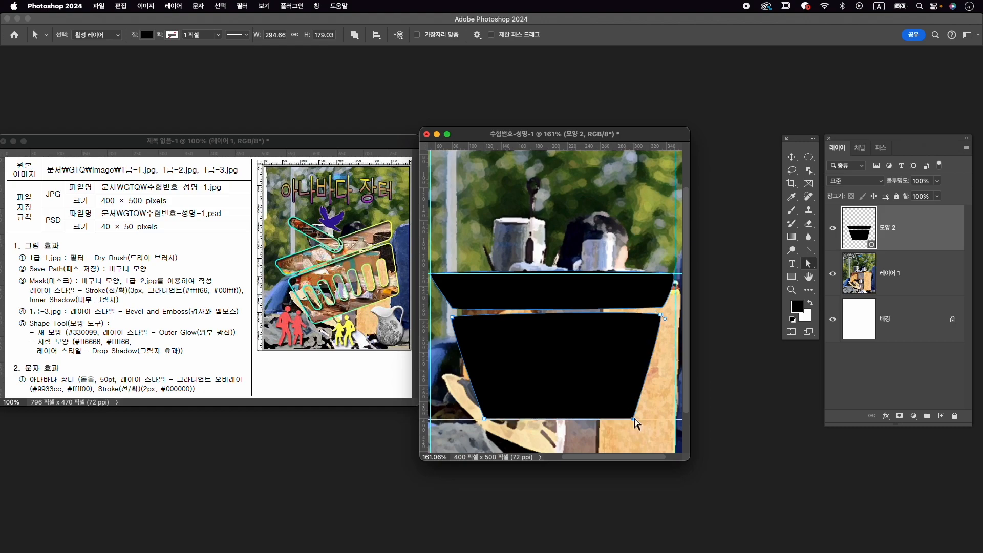
- Round the two lower corners of the basket's body and fine-tune its upper-left corner point
left_click(809, 250)
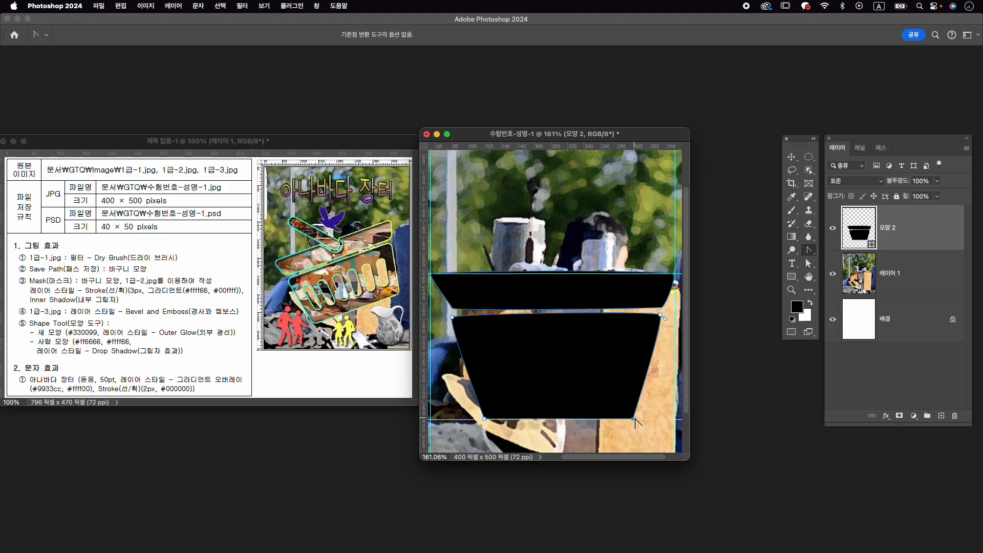
left_click_drag(638, 417, 632, 420)
left_click_drag(485, 419, 482, 418)
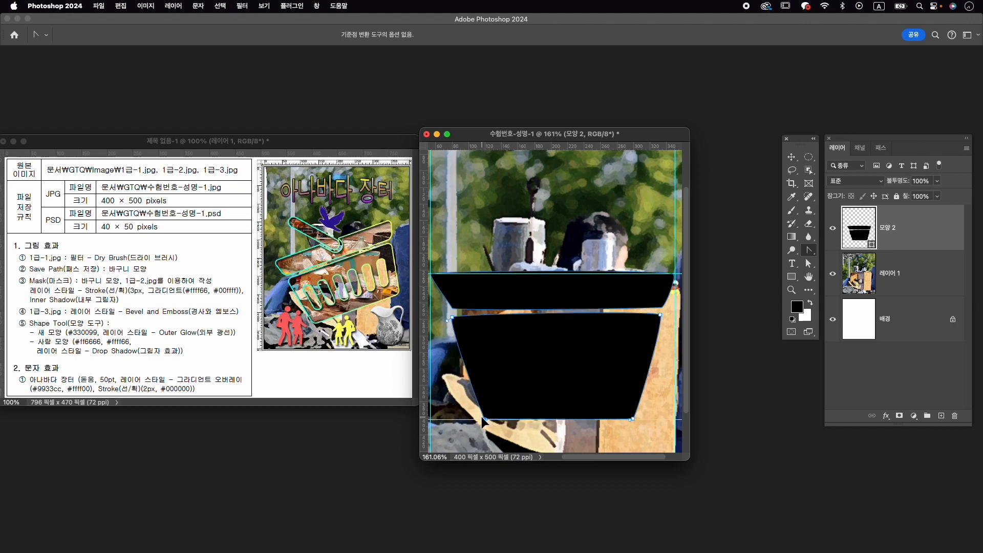
key("a")
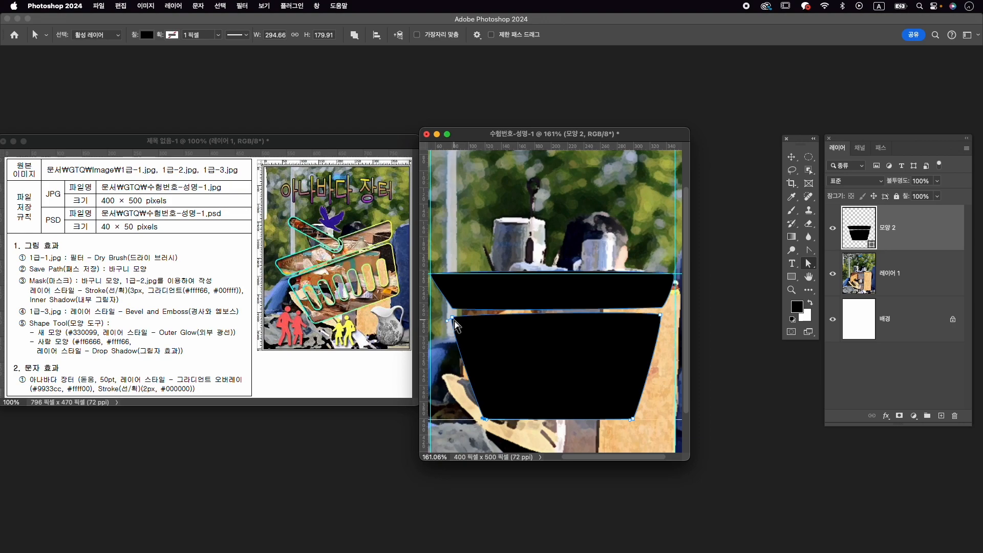
left_click_drag(453, 319, 454, 316)
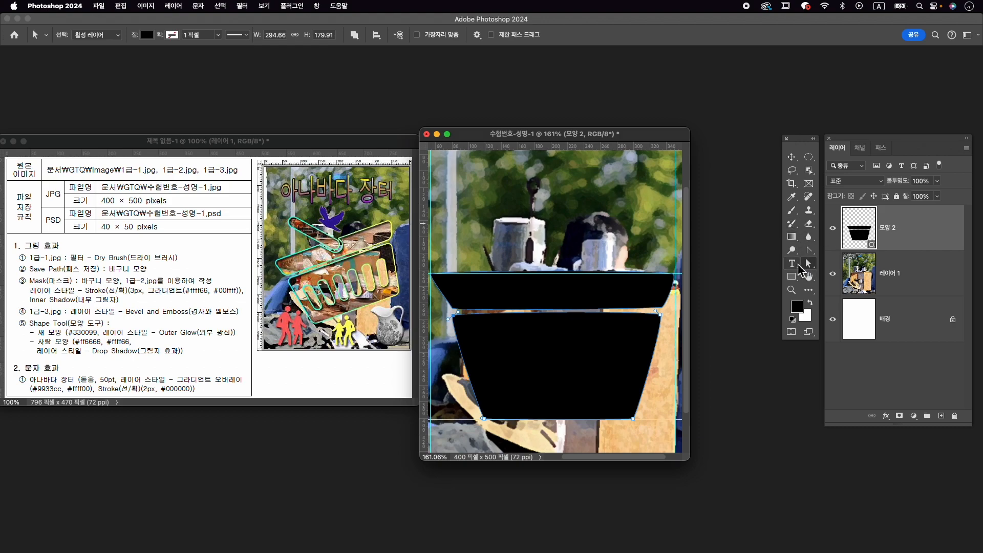
- Set the Rectangle tool to Subtract Front Shape with the merged basket shape layer selected
left_click(794, 277)
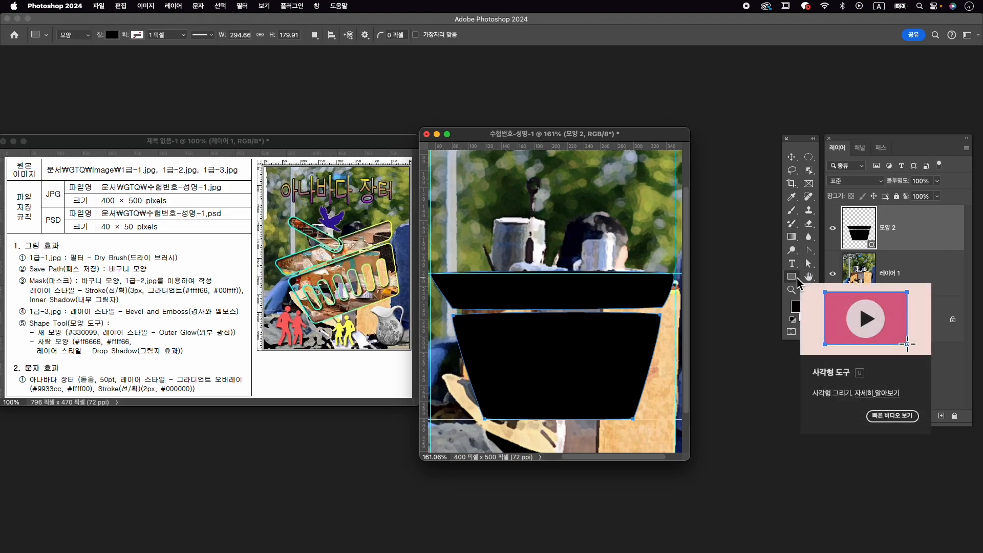
right_click(792, 277)
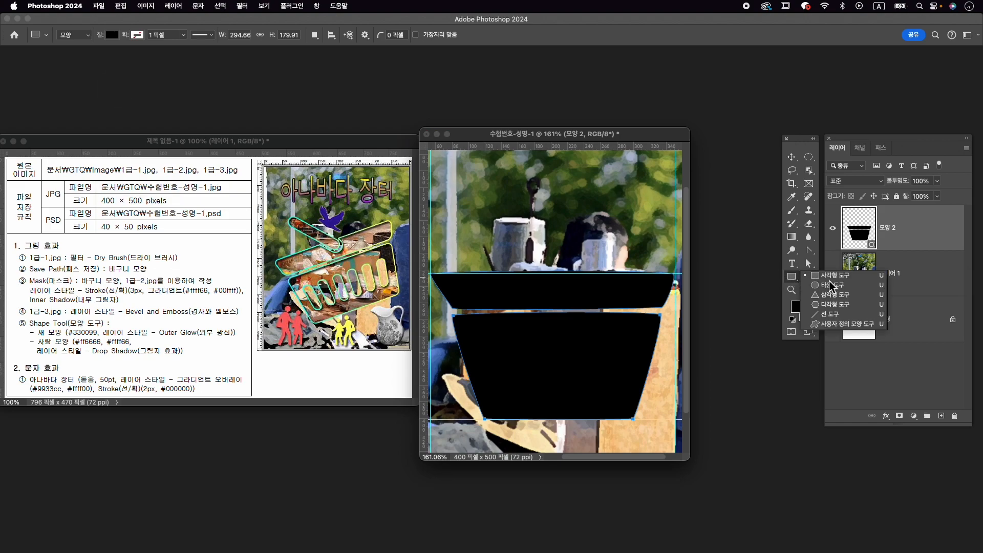
left_click(839, 279)
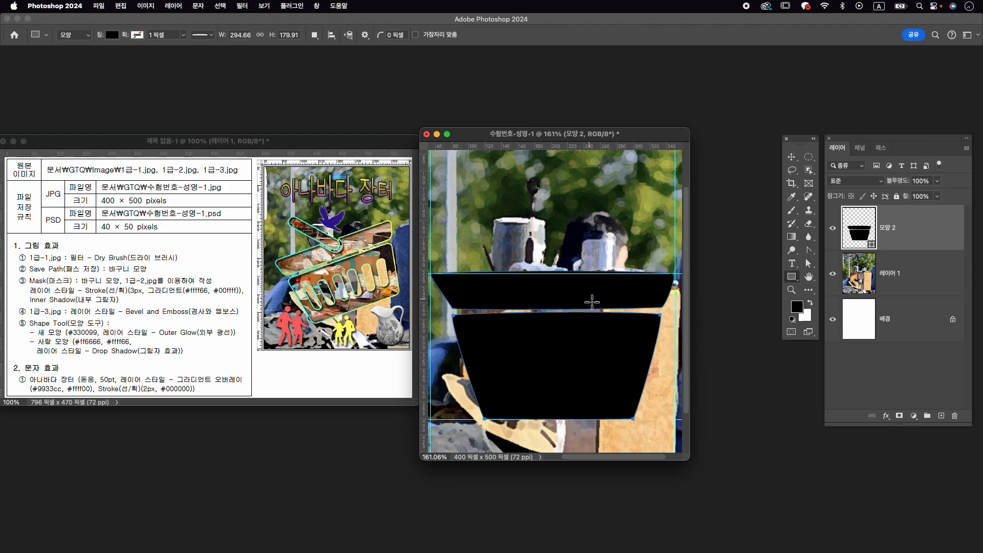
left_click(315, 35)
left_click(344, 60)
left_click(911, 280)
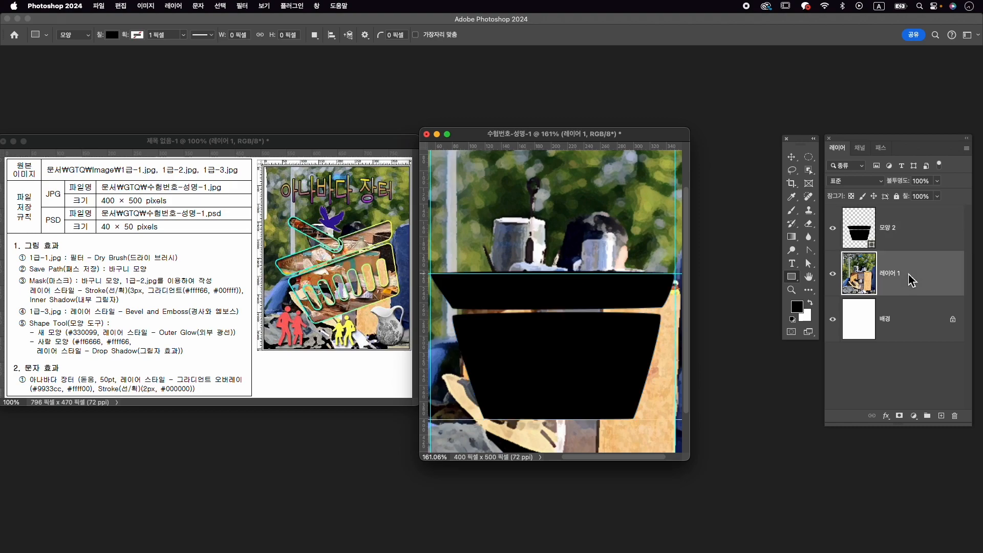
left_click(925, 228)
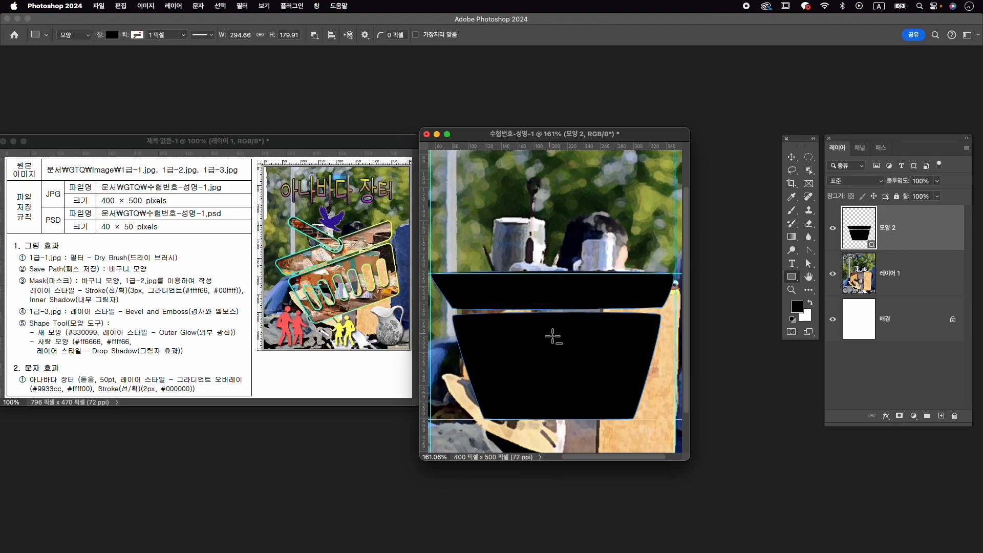
left_click(315, 35)
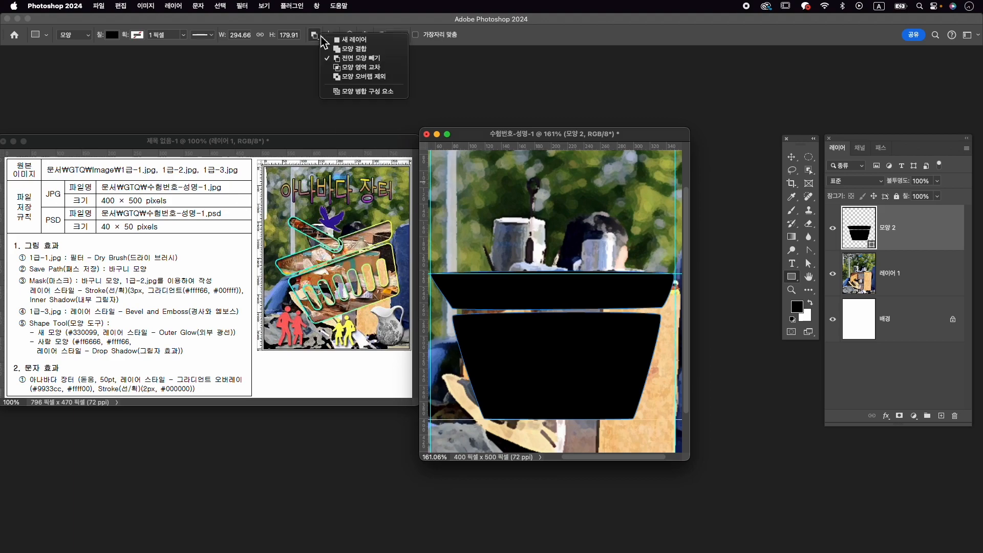
left_click(338, 59)
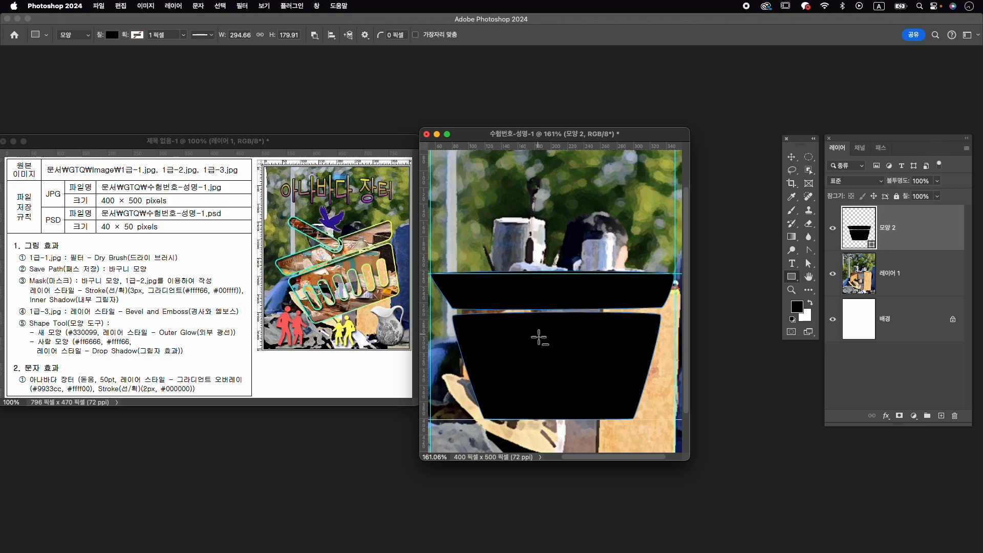
- Cut a vertical rectangular slot about 22 × 72 px out of the middle of the basket's body
left_click_drag(537, 331, 556, 390)
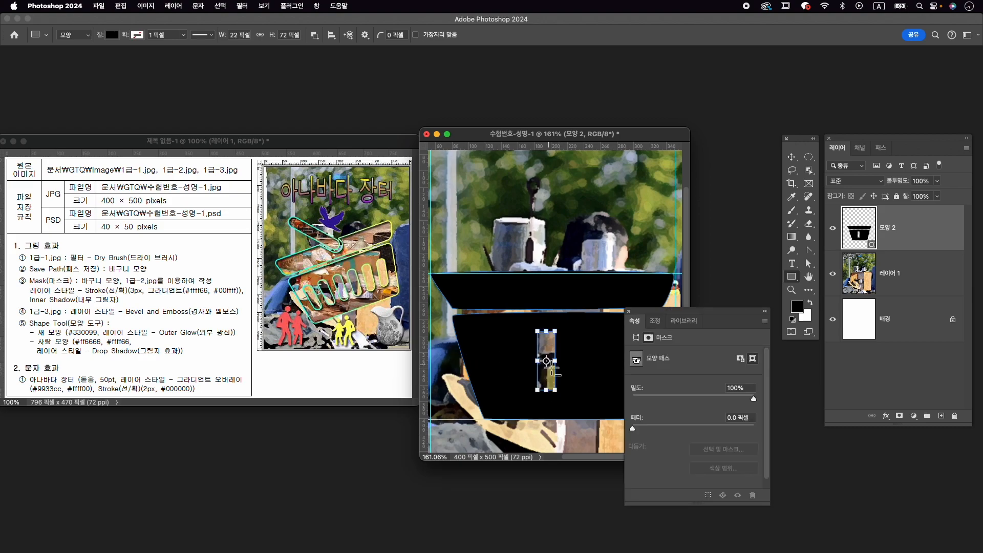
scroll(554, 371, "up", 4)
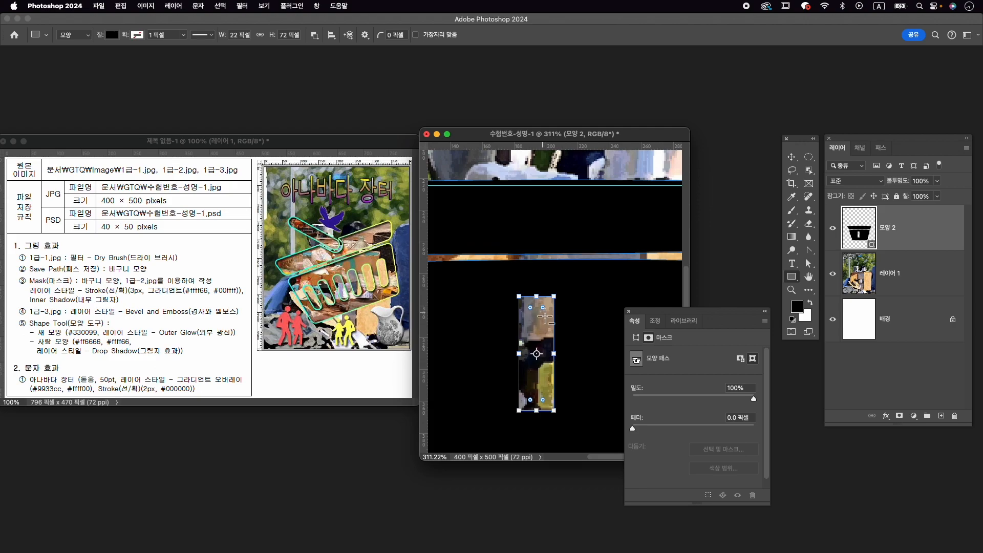
- Fully round the ends of the vertical slot in the basket's body
left_click_drag(543, 308, 539, 312)
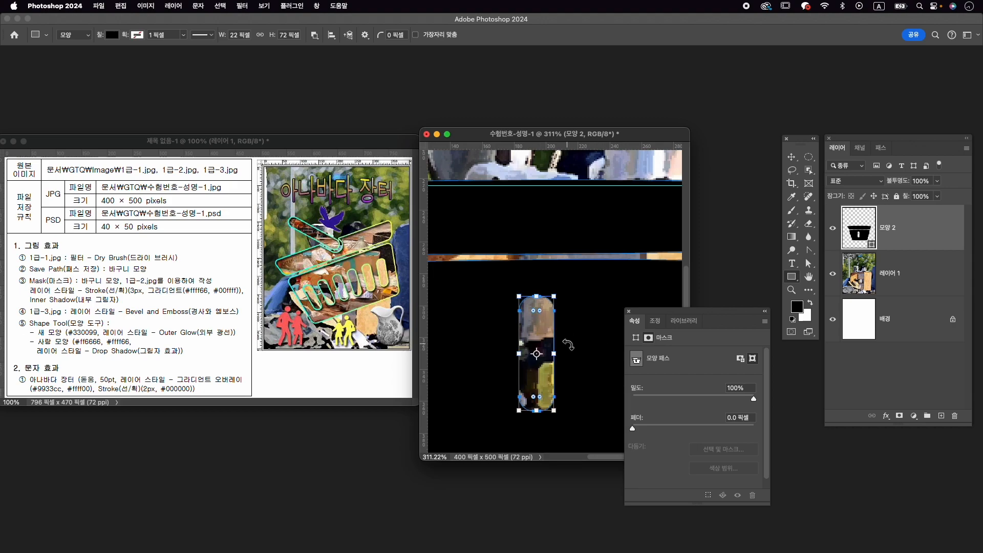
scroll(568, 335, "down", 5)
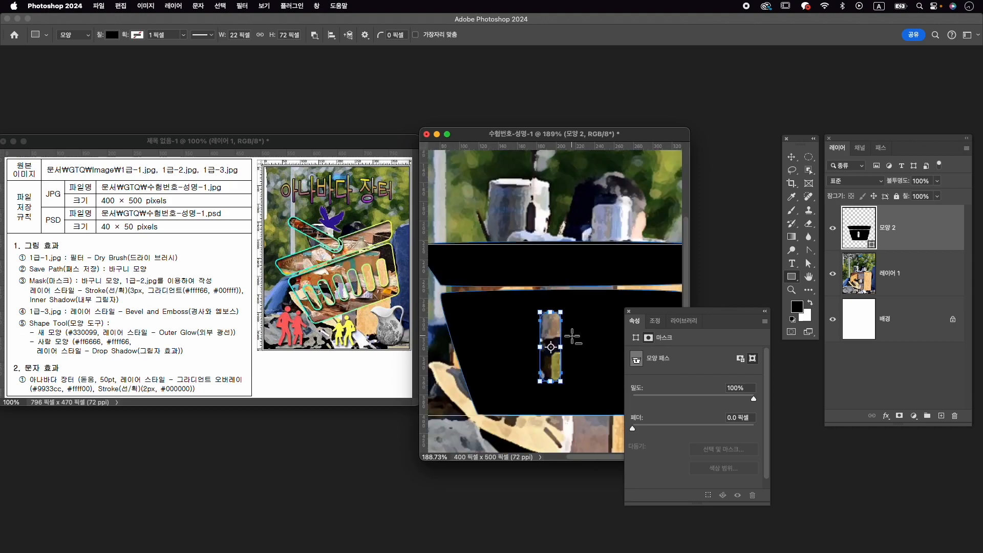
left_click_drag(661, 323, 710, 356)
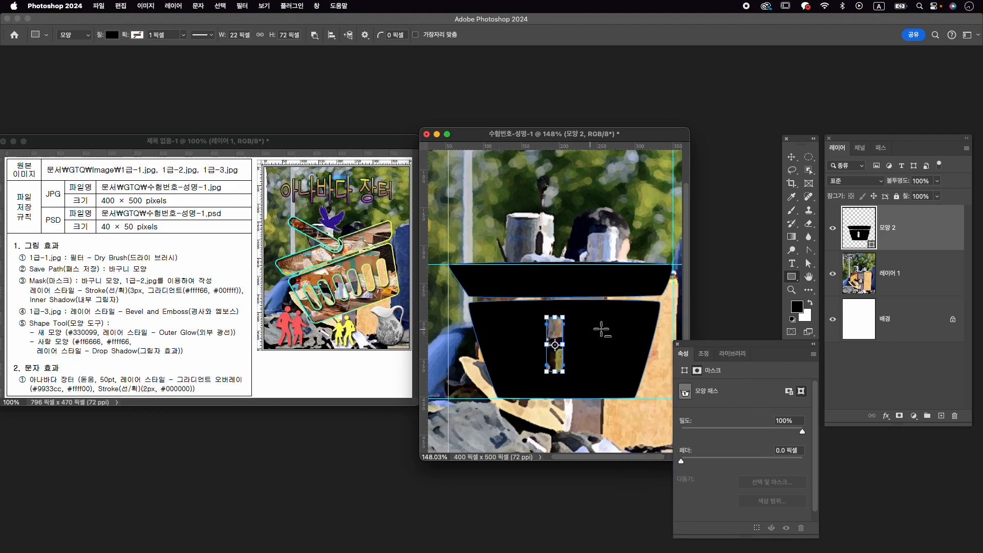
- Duplicate the rounded slot three times to its right and twice to its left with the Path Selection tool, forming an evenly spaced row
left_click(811, 263)
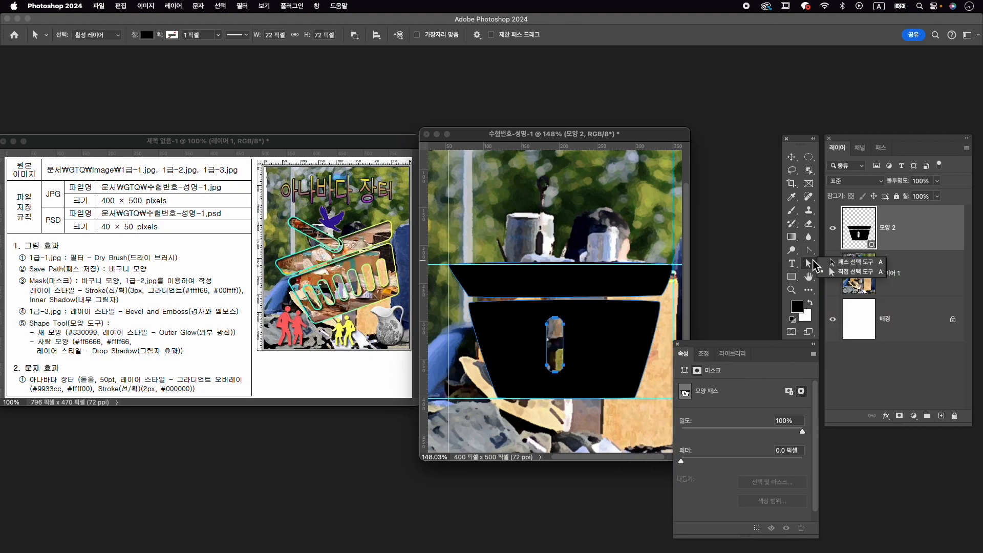
left_click(860, 270)
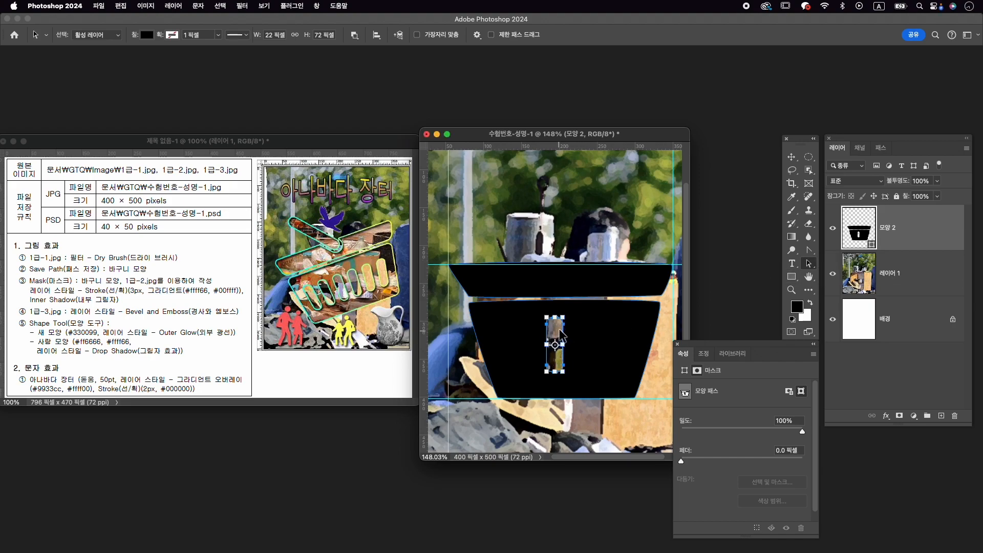
left_click_drag(557, 329, 636, 334)
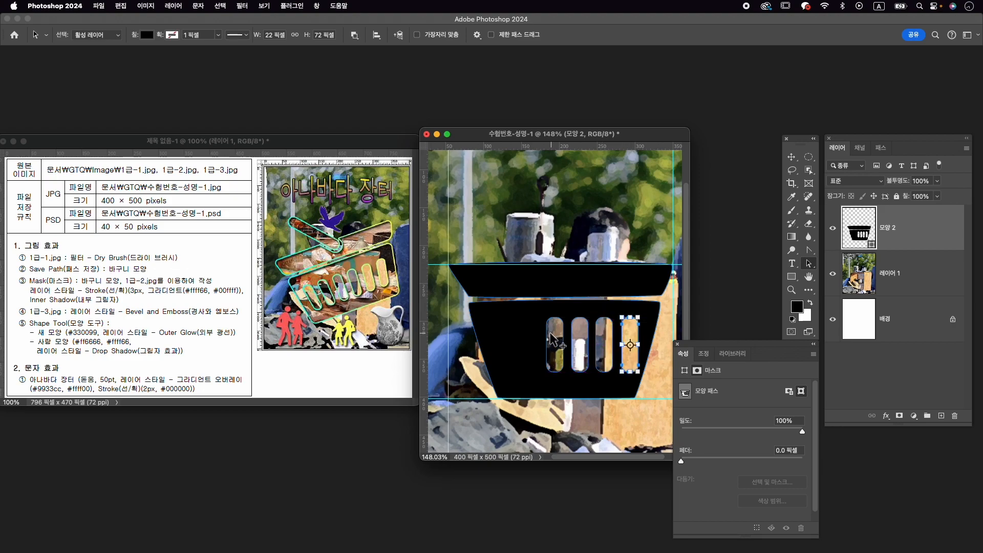
left_click(557, 337)
left_click_drag(559, 332, 511, 333)
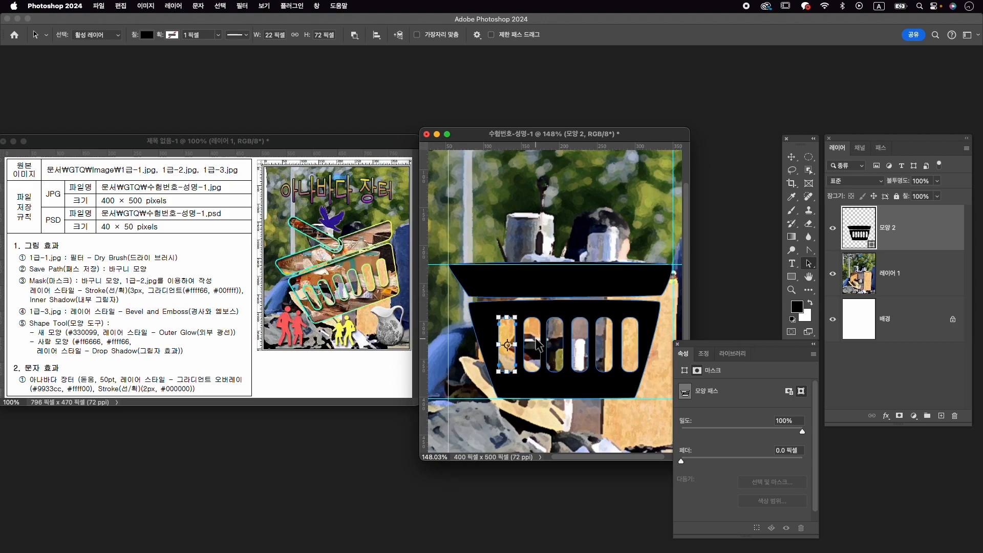
- Select all six slots and distort them with Free Transform, pulling both upper corners outward so the row flares like the basket's body
left_click(535, 344, "shift")
left_click(581, 349, "shift")
left_click(633, 342, "shift")
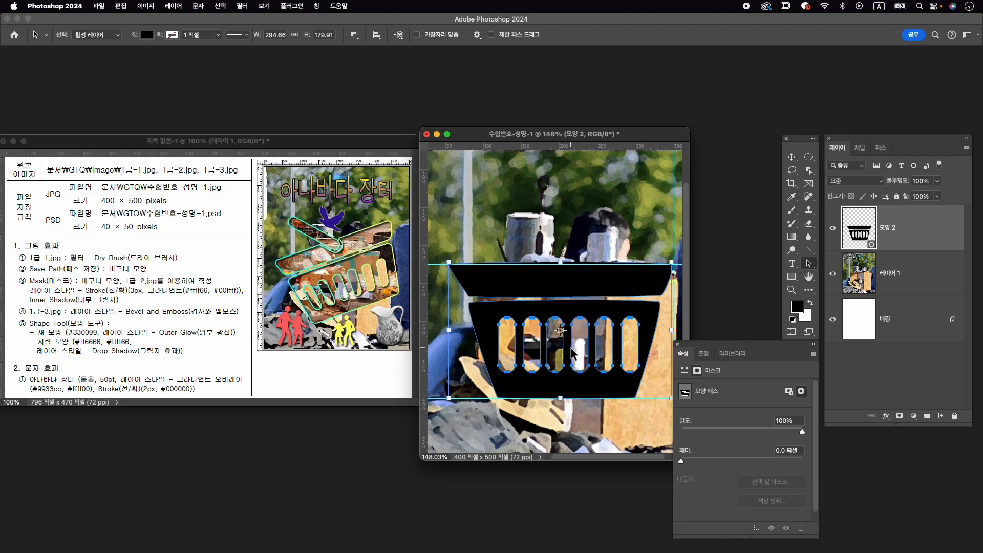
key("super+t")
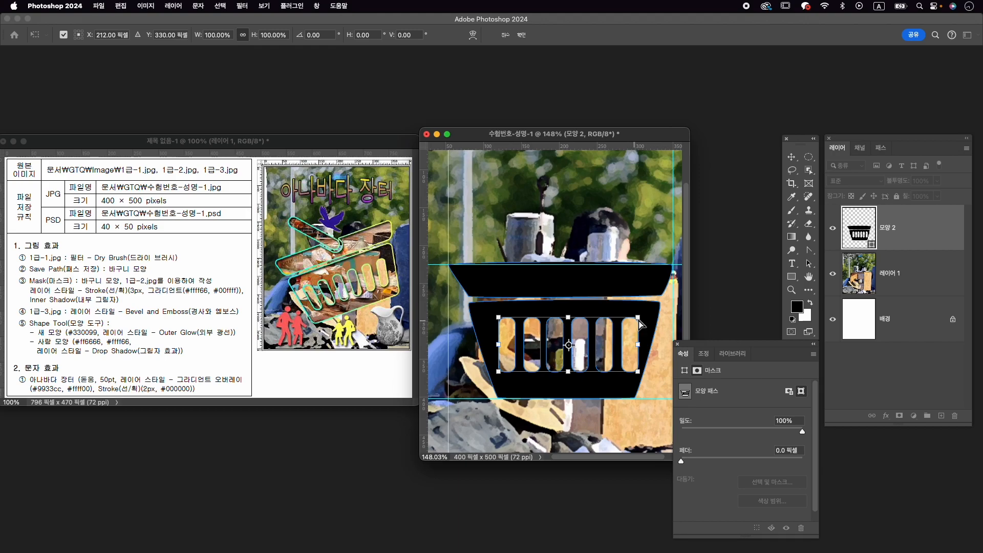
left_click_drag(640, 321, 646, 318)
left_click_drag(500, 318, 491, 321)
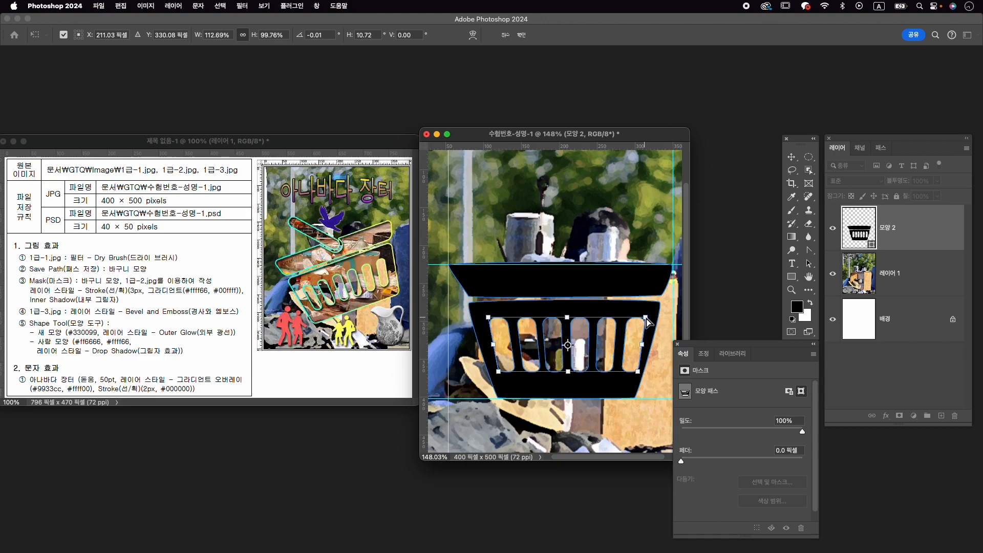
left_click_drag(647, 317, 649, 318)
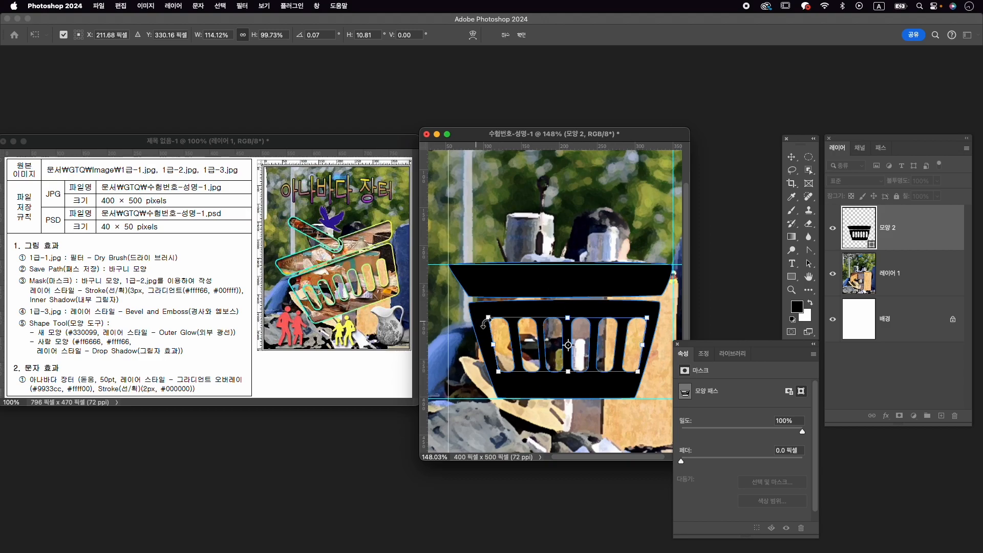
key("Return")
left_click(918, 276)
left_click(918, 233)
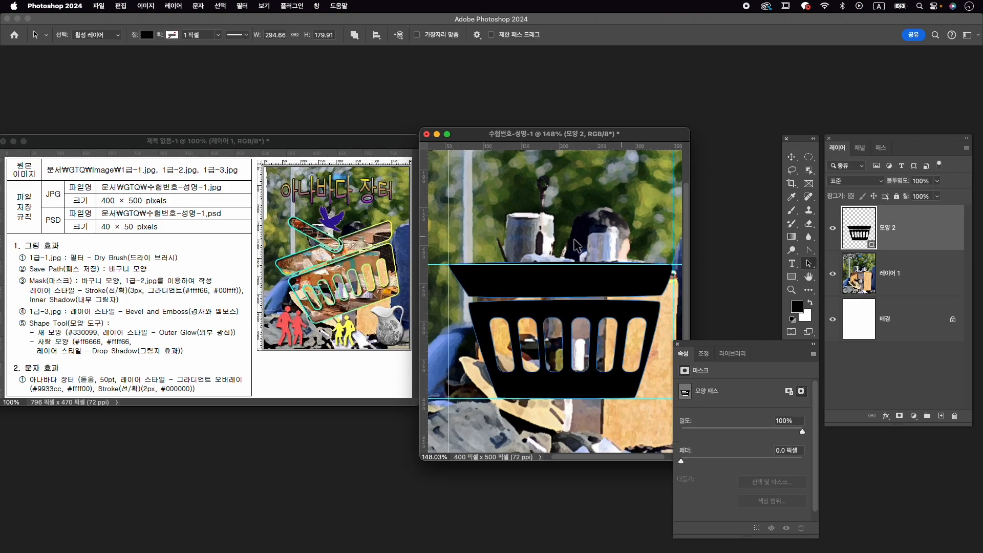
- Draw a vertical rectangle about 31 × 128 px as a separate shape layer, overlapping the left part of the basket's rim
key("v")
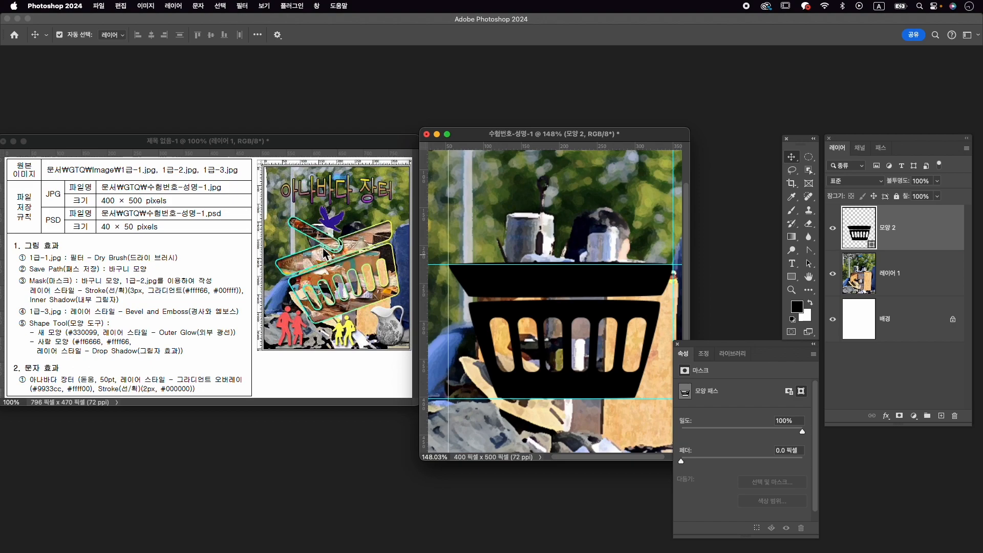
left_click(497, 249)
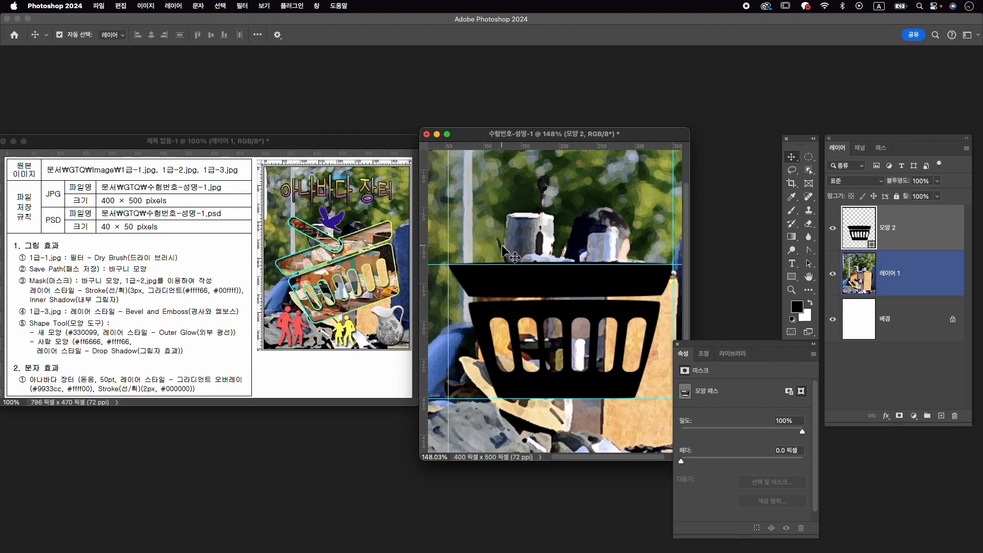
left_click(798, 278)
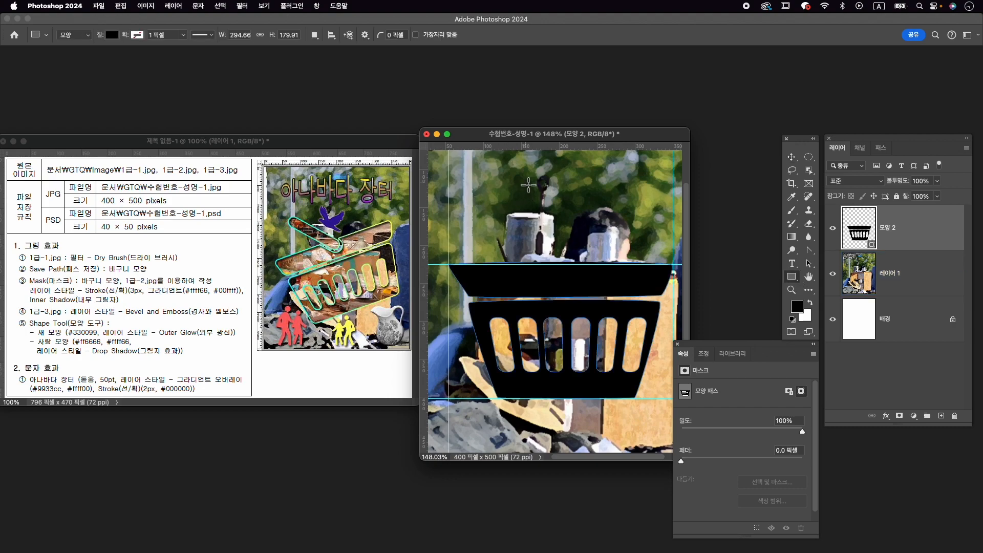
mouse_move(517, 179)
left_mouse_down()
mouse_move(546, 251)
mouse_move(542, 275)
left_mouse_up()
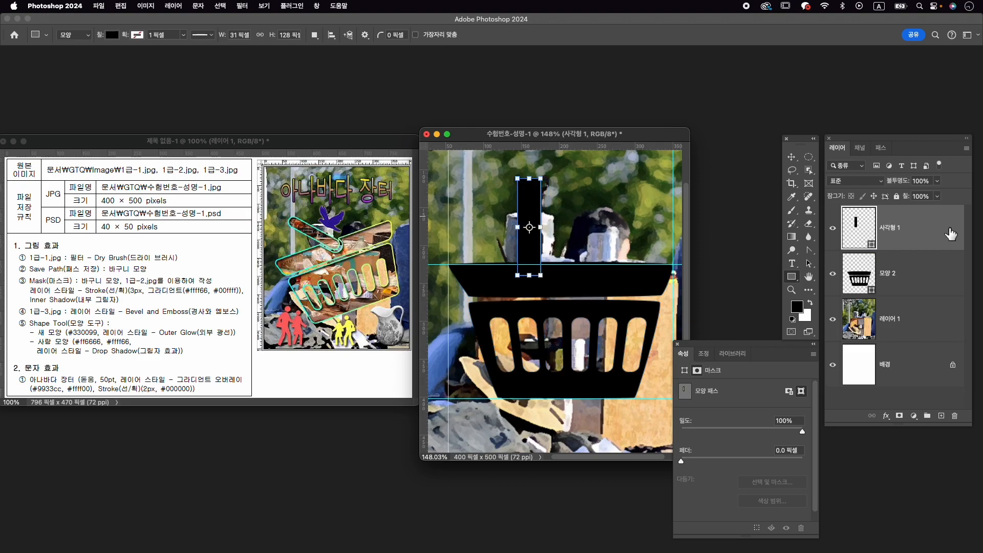
- Rotate the handle rectangle to -30° and position its lower end over the basket's rim
key("super+t")
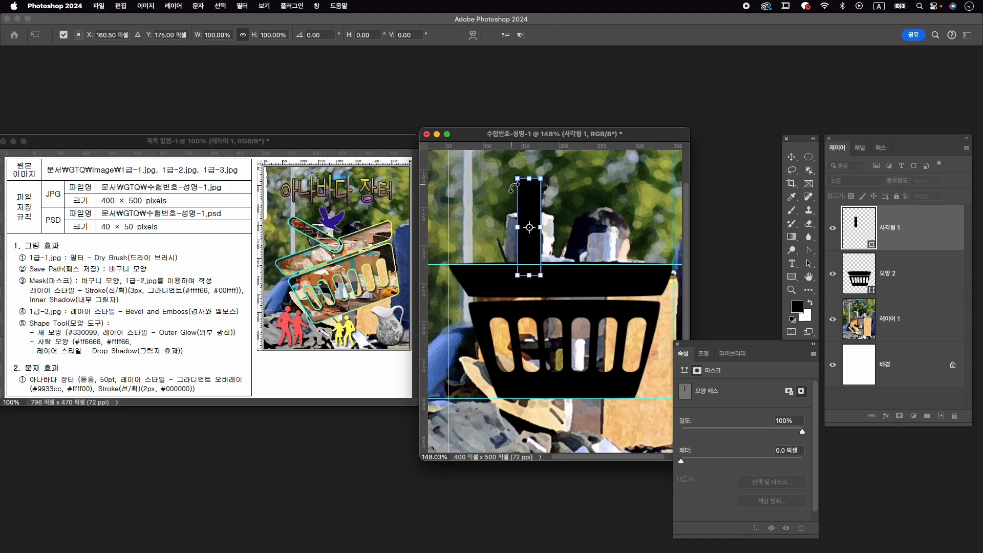
left_click_drag(509, 173, 477, 204)
left_click_drag(546, 240, 544, 253)
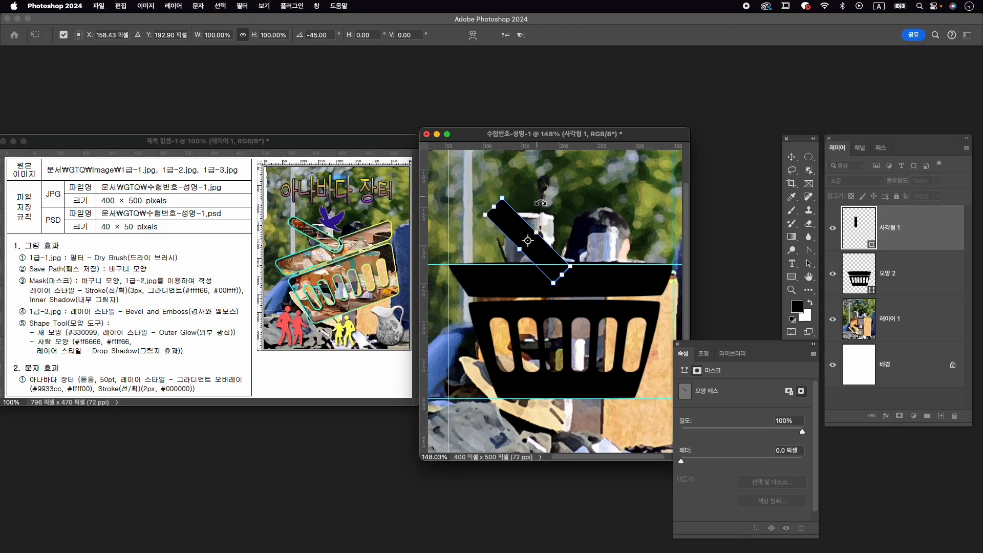
left_click_drag(546, 253, 553, 252)
left_click_drag(516, 190, 529, 187)
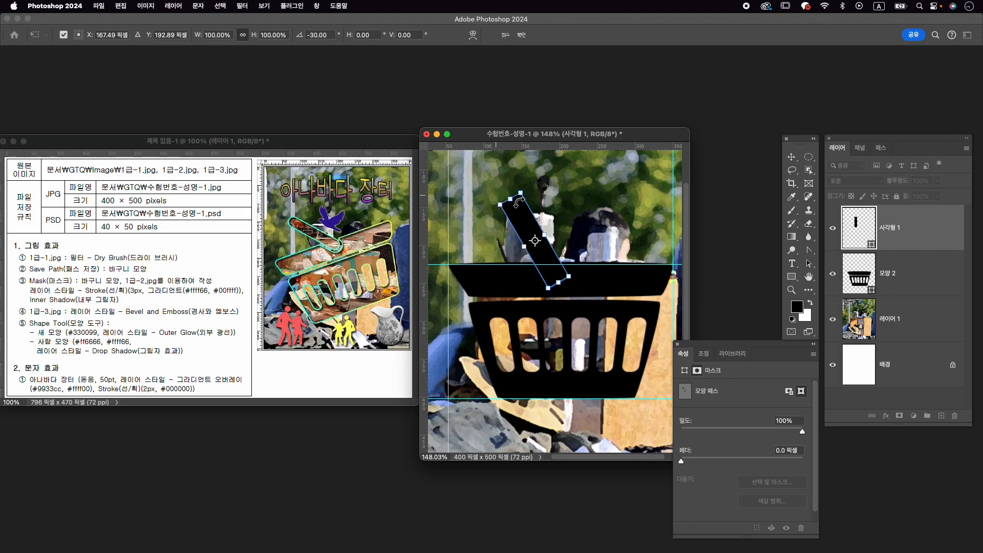
- Apply the rotation and fully round both ends of the tilted handle
scroll(503, 218, "up", 5)
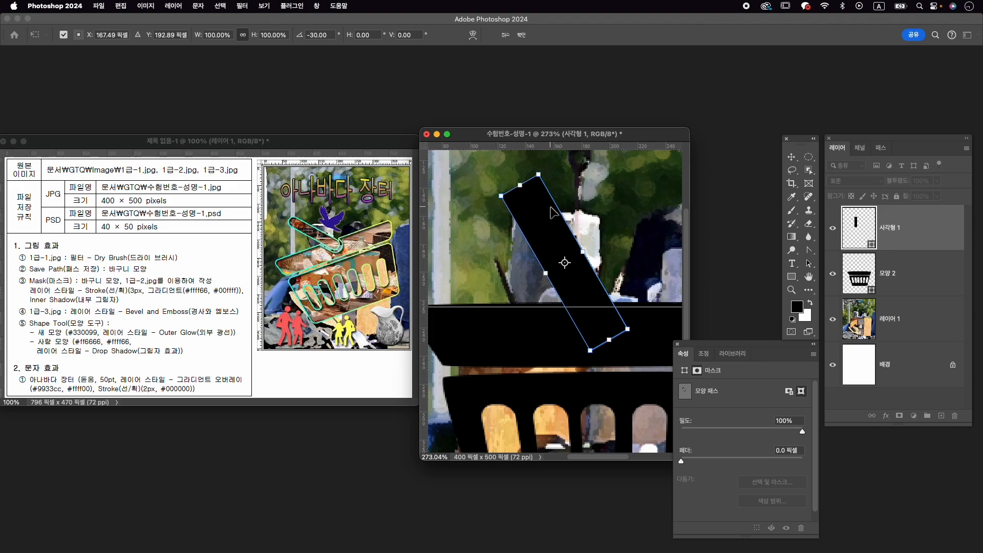
left_click(793, 277)
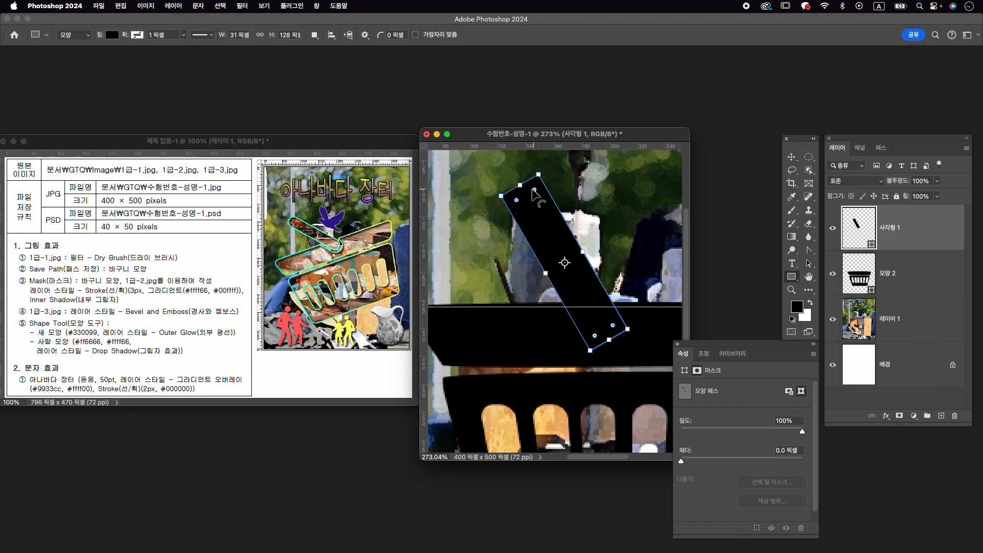
left_click_drag(535, 194, 544, 212)
scroll(633, 308, "down", 2)
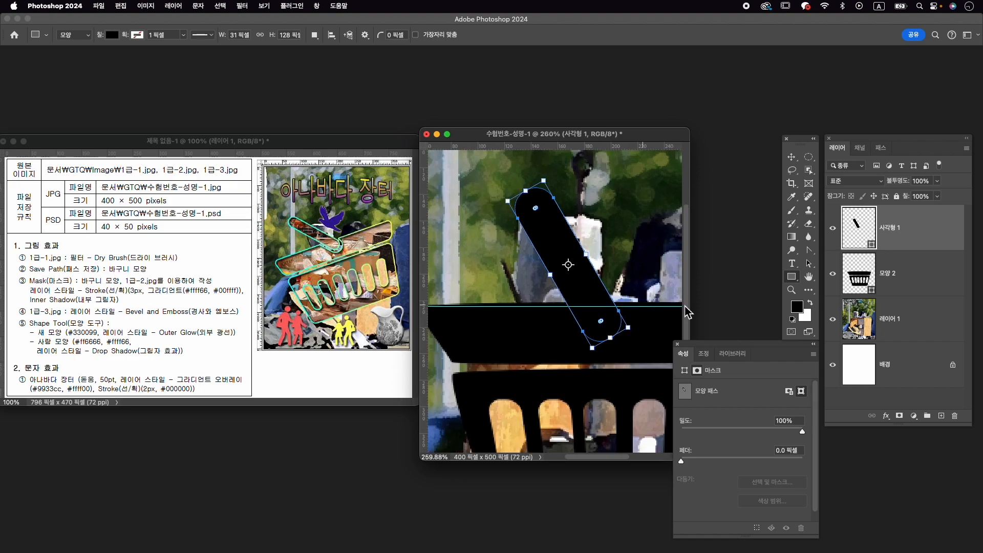
- On the basket layer 모양 2, cut a curved notch around the handle's lower end using the Pen tool with Subtract Front Shape
left_click(930, 285)
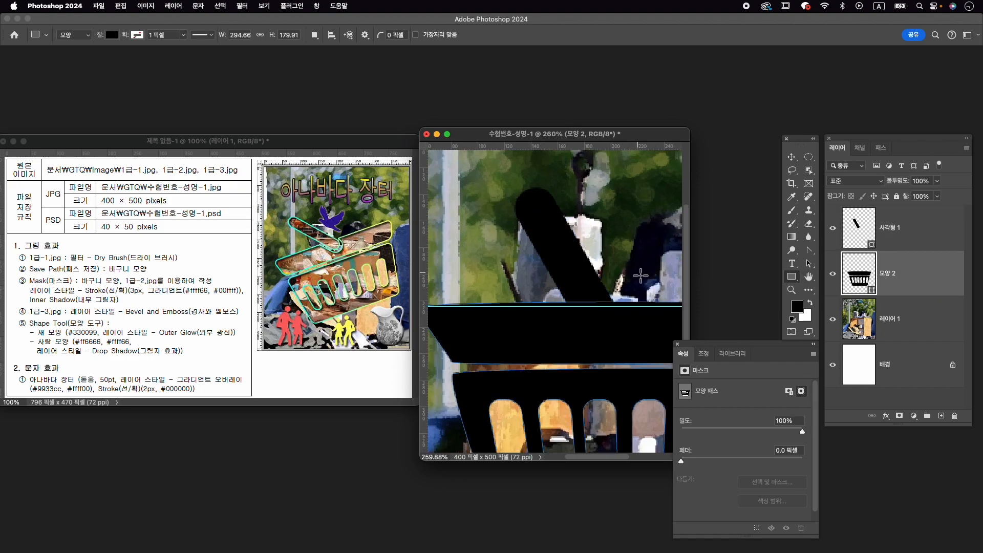
key("p")
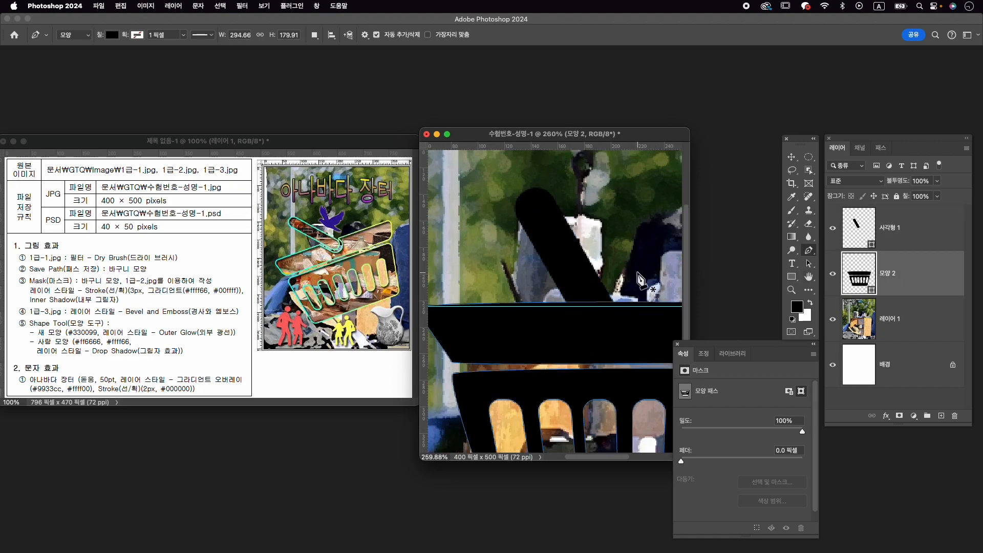
left_click(314, 35)
left_click(348, 61)
left_click_drag(608, 332, 631, 319)
left_click_drag(623, 280, 620, 267)
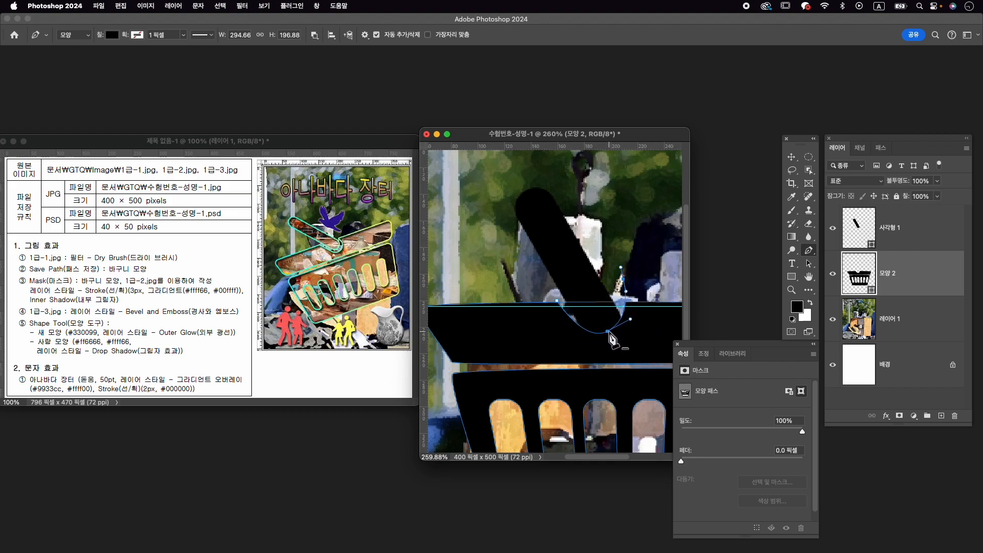
- Reshape the notch with the Direct Selection tool, adjusting its lowest anchor and curve handle to leave an even gap below the handle
key("a")
left_click_drag(608, 332, 606, 333)
left_click(809, 264)
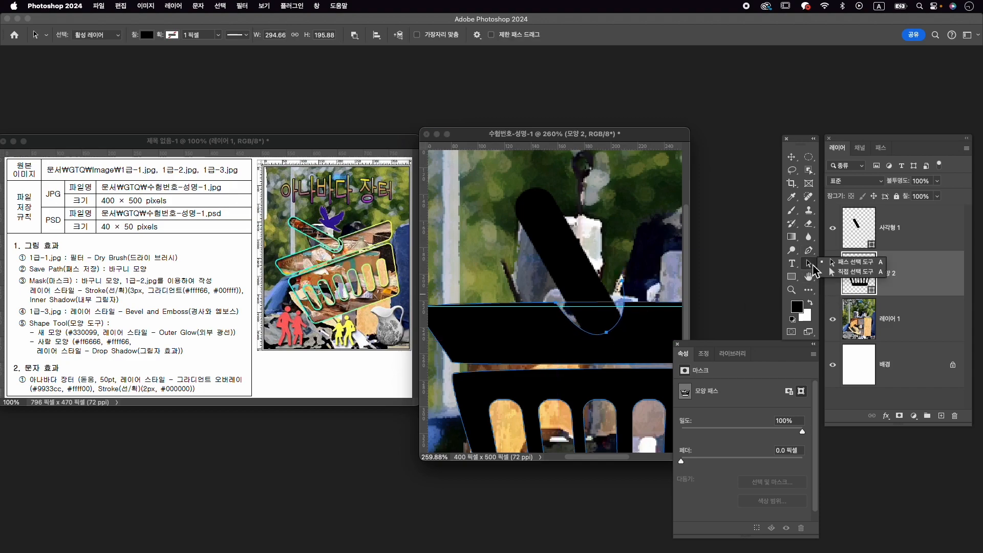
left_click(850, 271)
left_click(607, 333)
left_click_drag(607, 333, 638, 333)
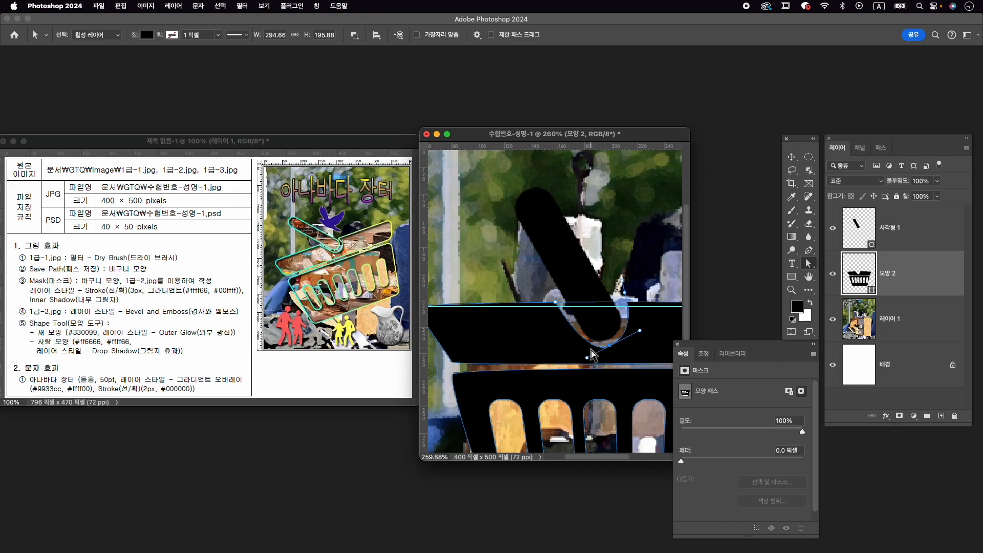
left_click_drag(587, 357, 576, 360)
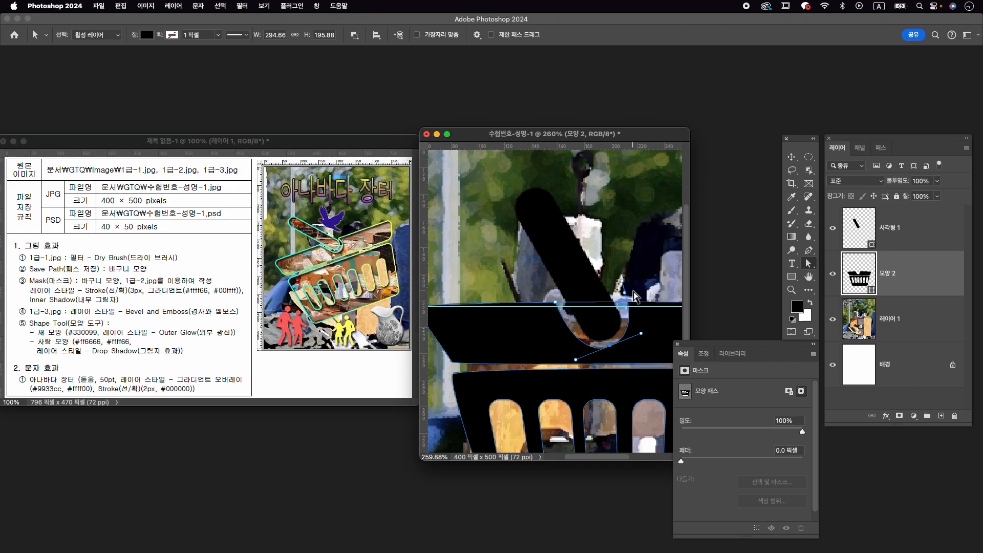
scroll(629, 311, "down", 3)
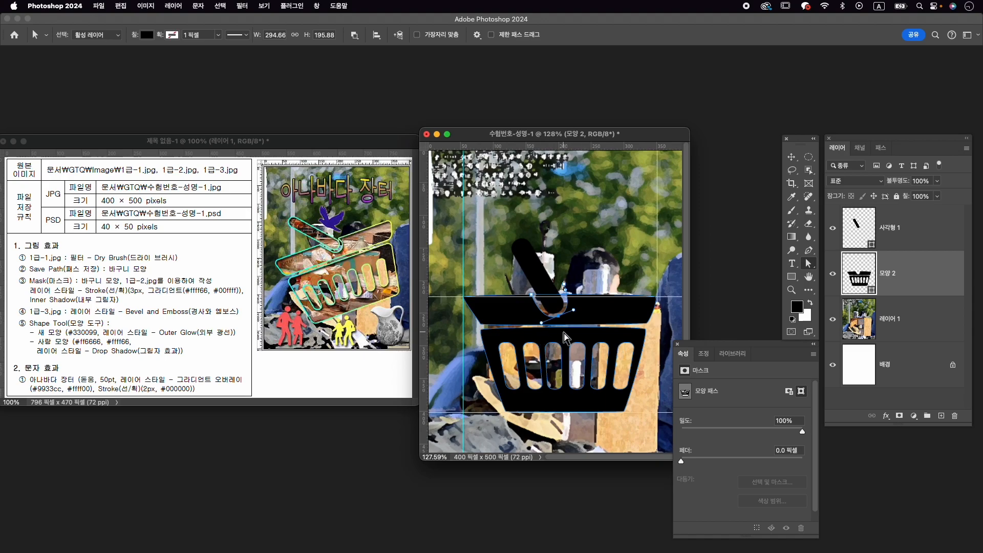
- Merge the handle layer 사각형 1 and basket layer 모양 2 into one shape, checking it by toggling its visibility
left_click(920, 241, "shift")
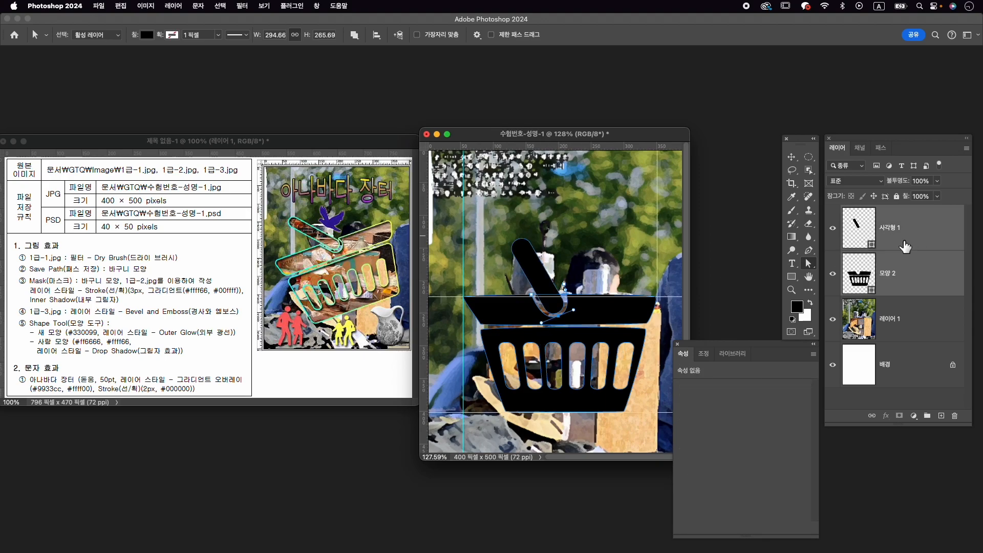
right_click(924, 238)
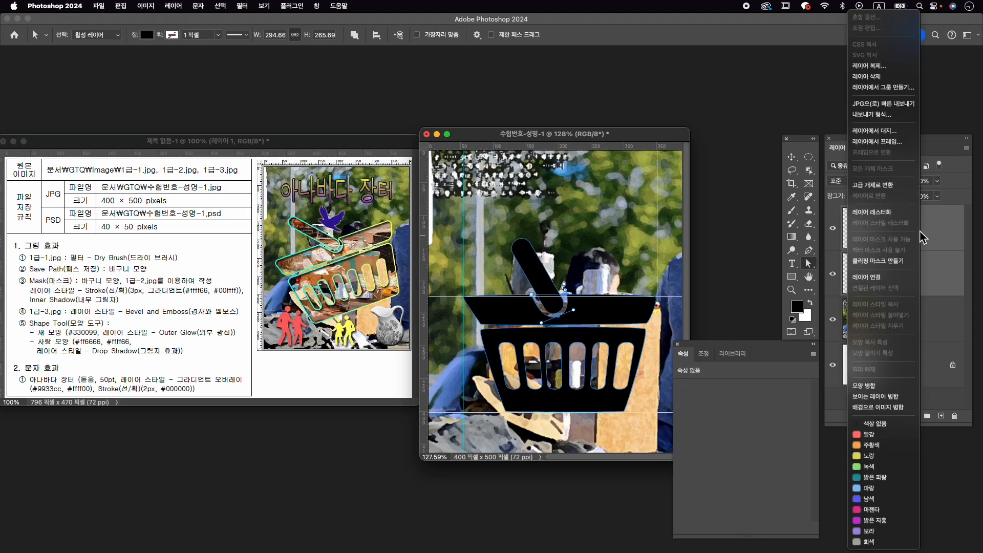
left_click(897, 387)
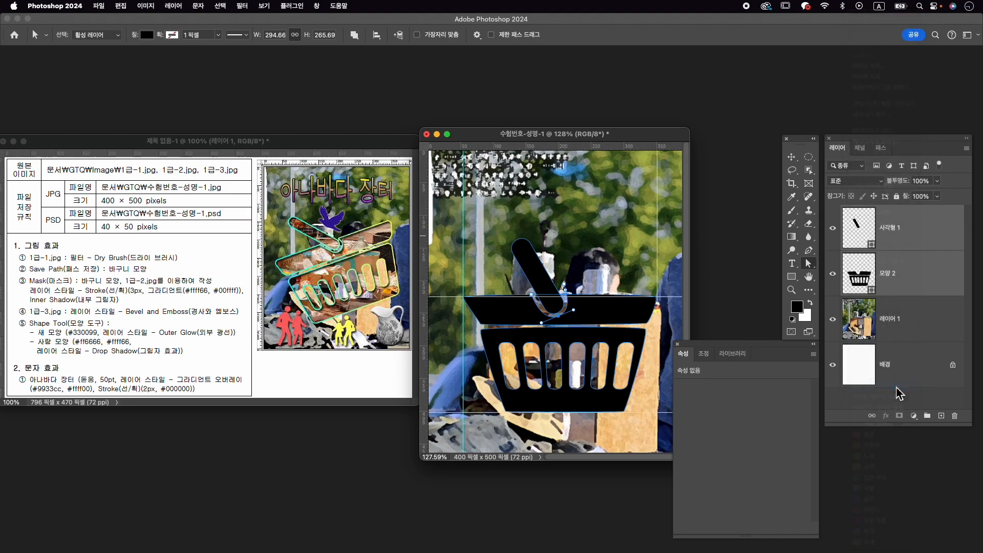
left_click(834, 229)
left_click(834, 229)
left_click(834, 230)
left_click(834, 230)
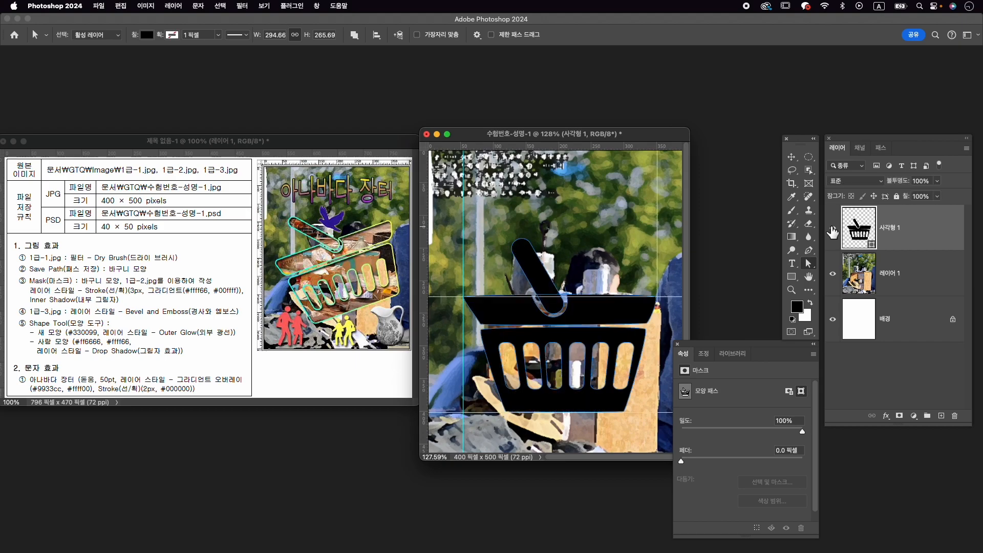
- Adjust the upper end of the notch curve beside the handle with the Direct Selection tool, then inspect the gap around it
scroll(573, 300, "up", 5)
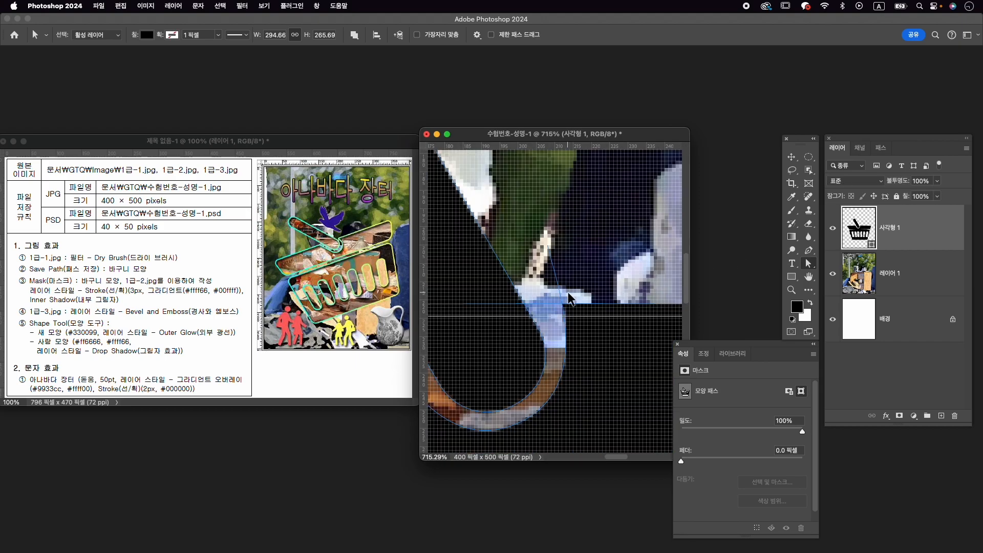
left_click(554, 256)
left_click_drag(562, 299, 563, 302)
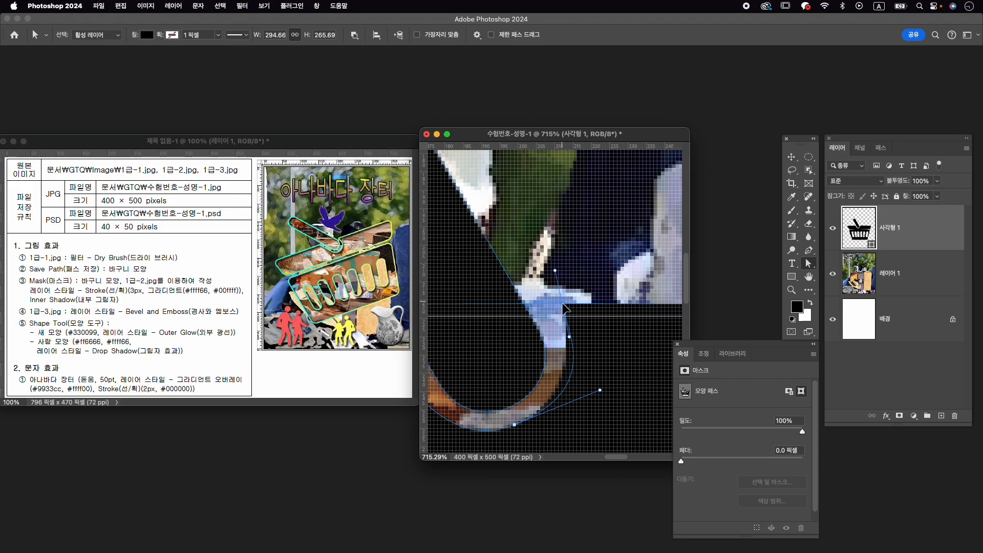
scroll(564, 323, "left", 5)
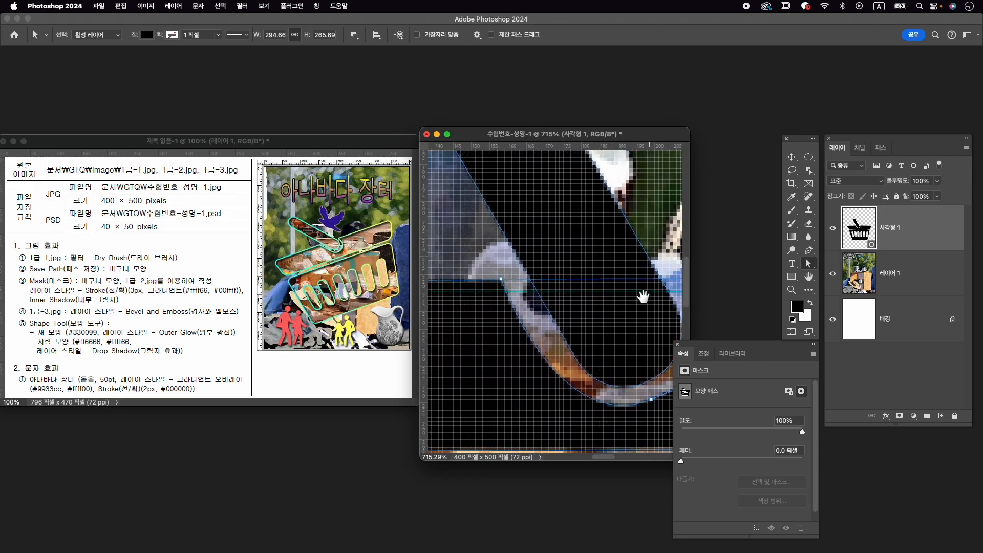
scroll(629, 301, "down", 6)
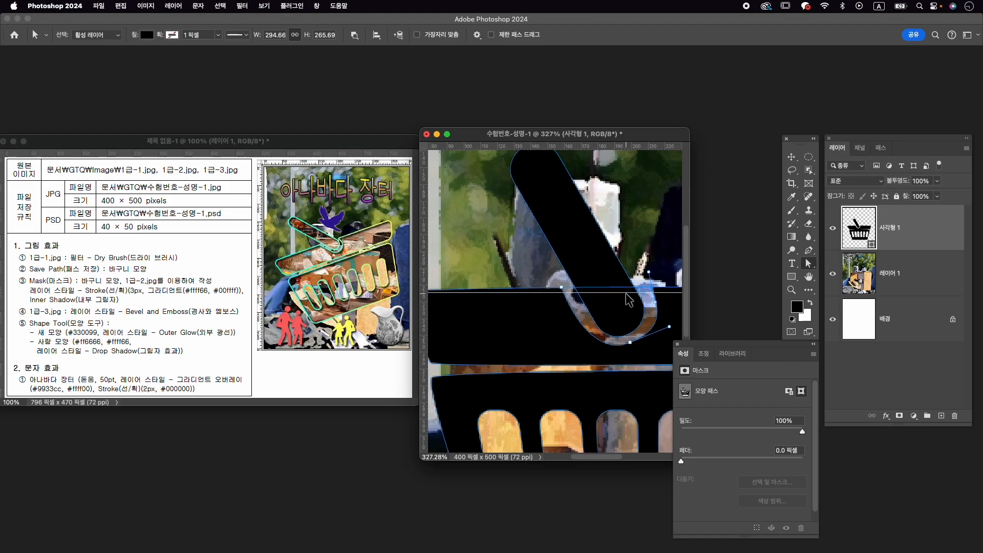
scroll(630, 301, "down", 3)
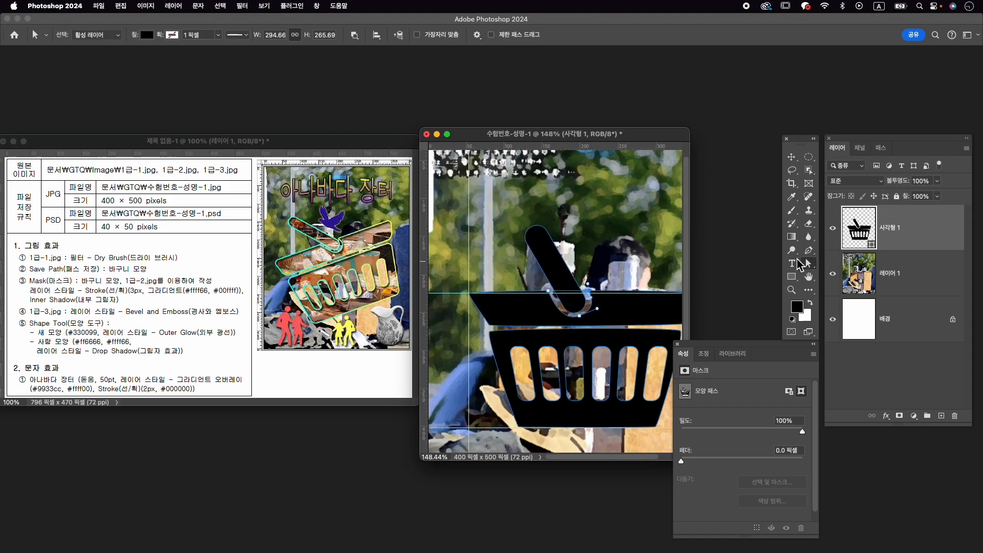
scroll(503, 338, "down", 2)
scroll(503, 339, "up", 2)
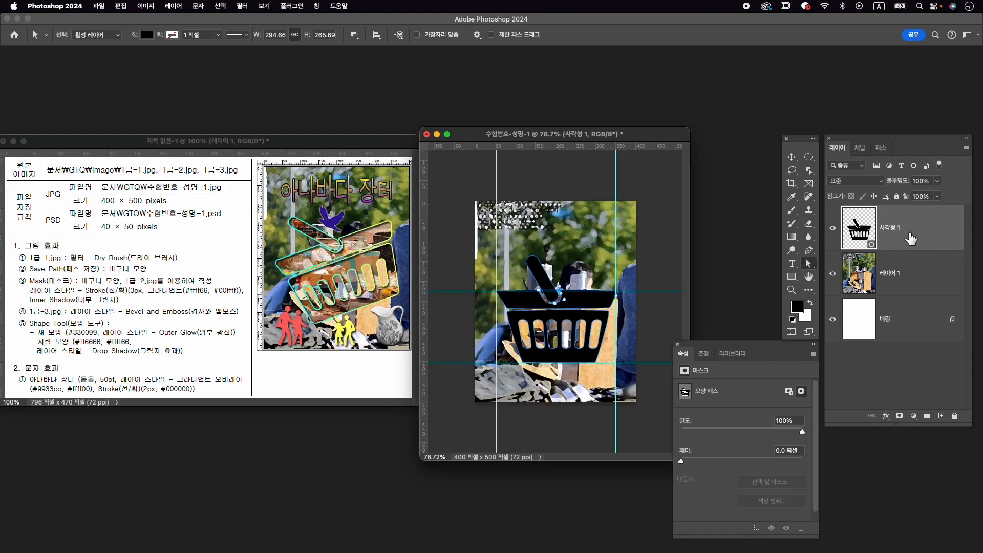
- Save the basket's shape path as a separate path named 바구니 모양, then deselect it
left_click(881, 148)
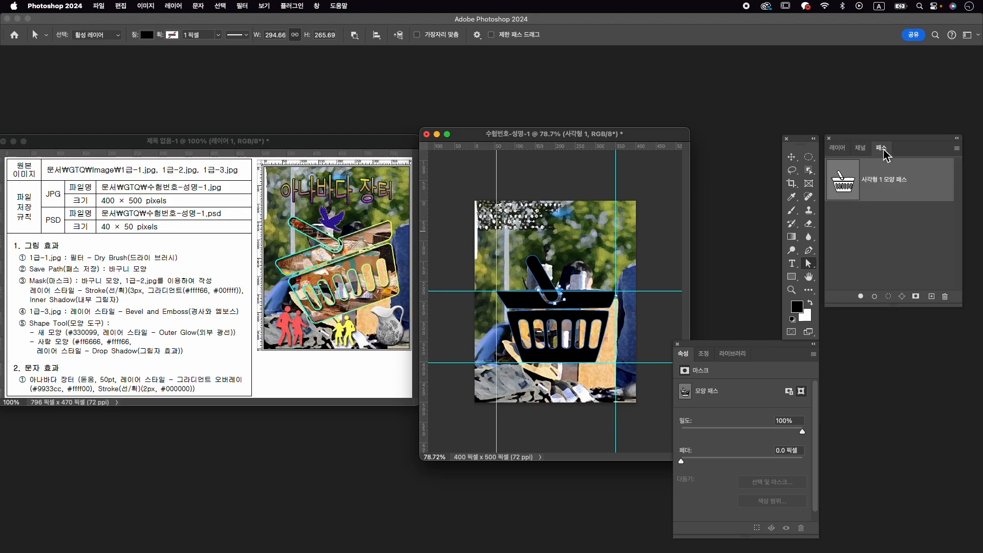
double_click(903, 188)
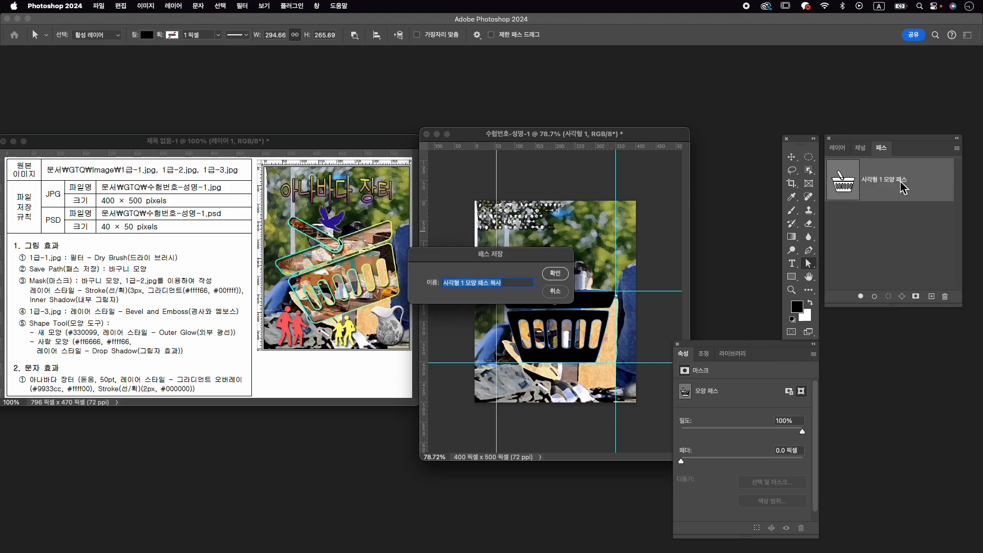
key("Caps_Lock")
type("ㅂ")
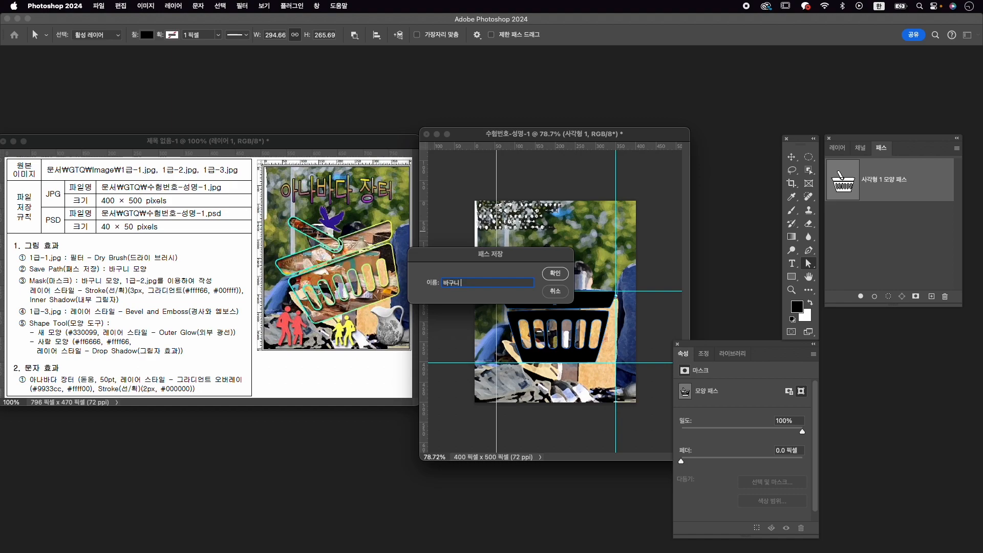
key("Return")
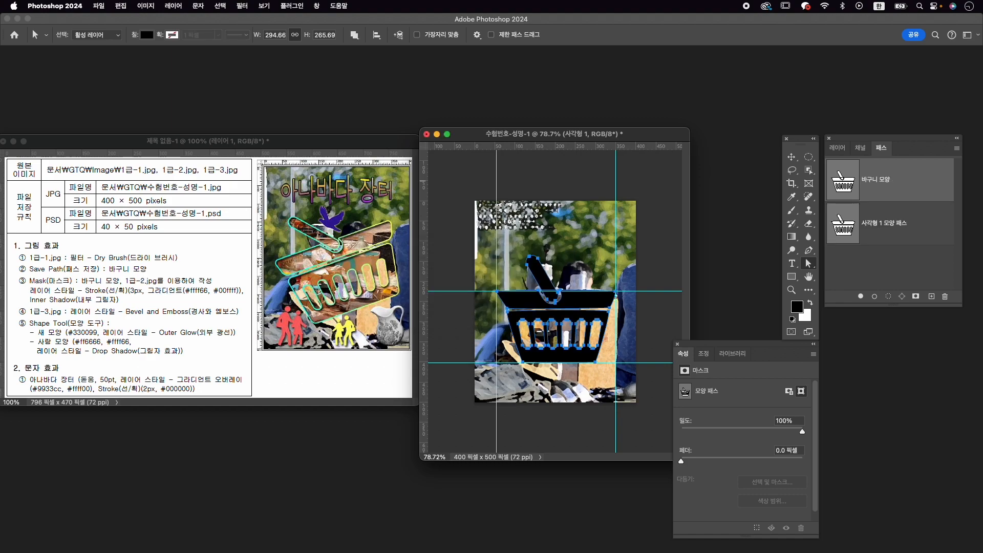
left_click(935, 274)
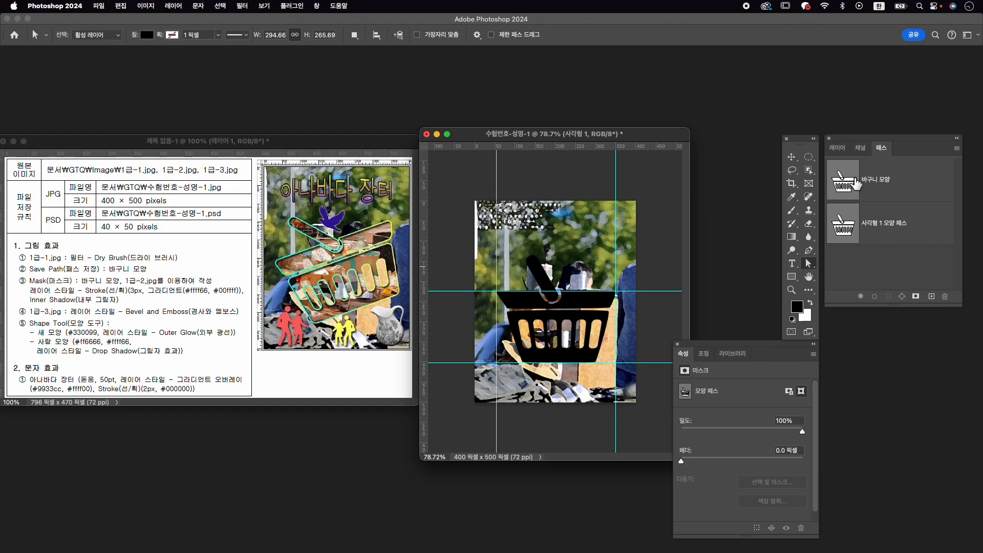
- Free-transform the basket layer 사각형 1, rotating it to -30° and enlarging it to 113.10%
left_click(838, 147)
left_click(917, 354)
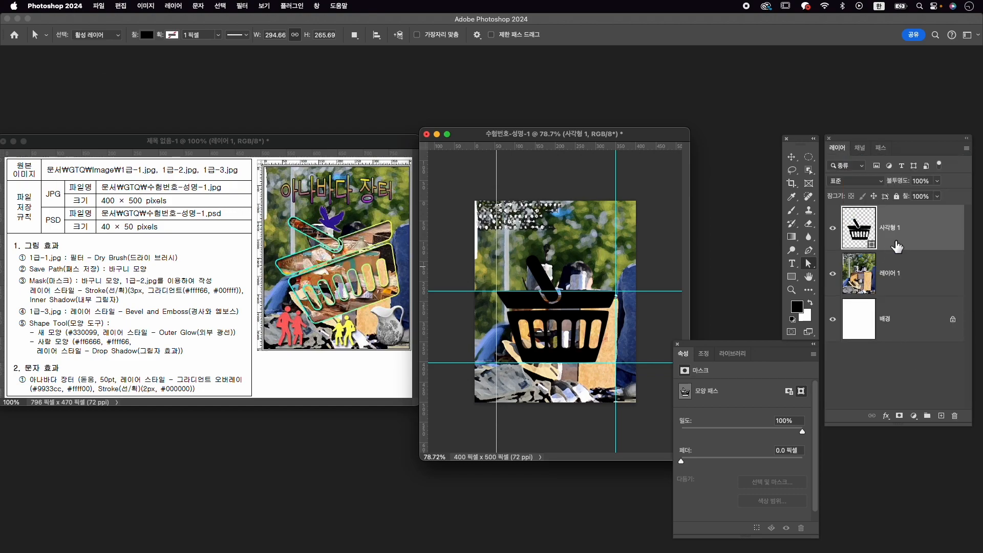
key("super+t")
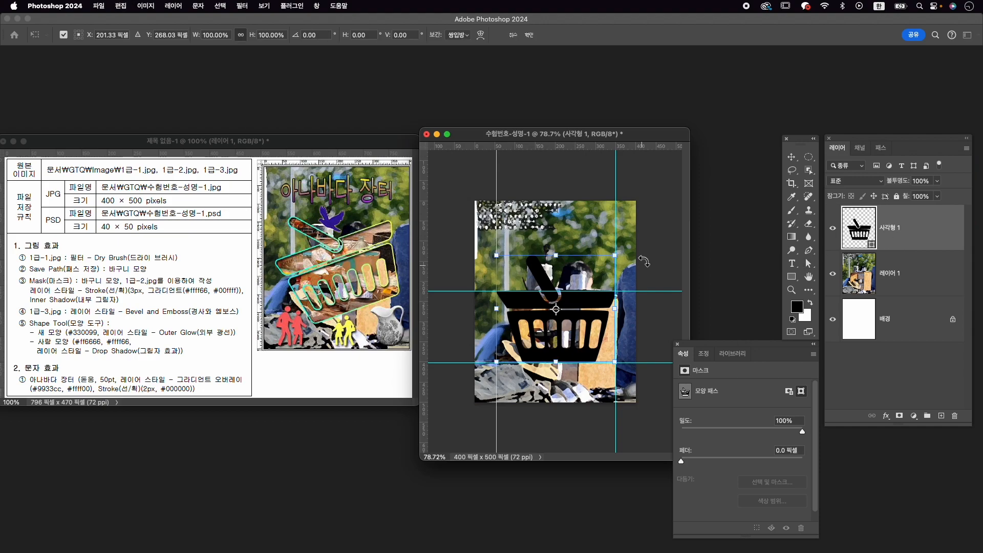
left_click_drag(639, 248, 618, 225)
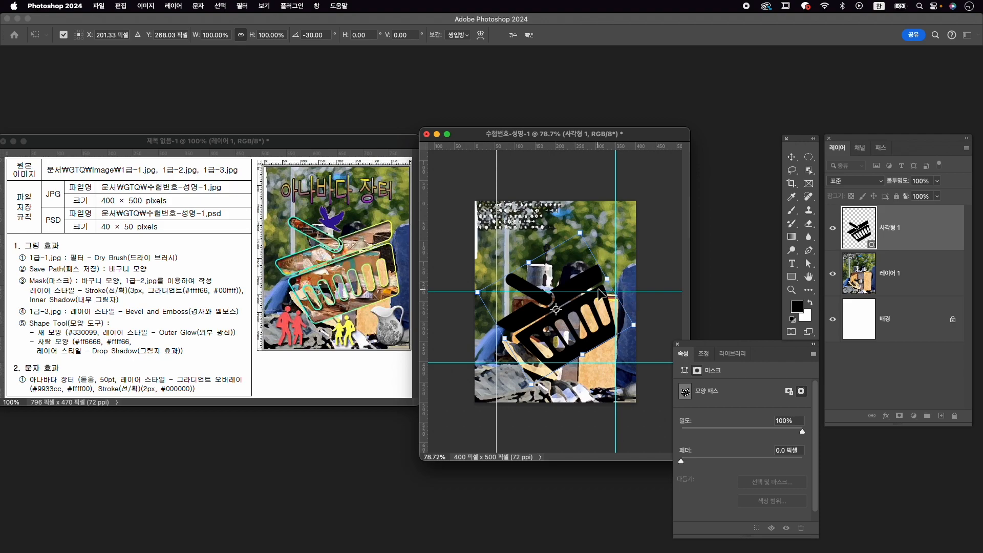
left_click_drag(611, 282, 623, 275)
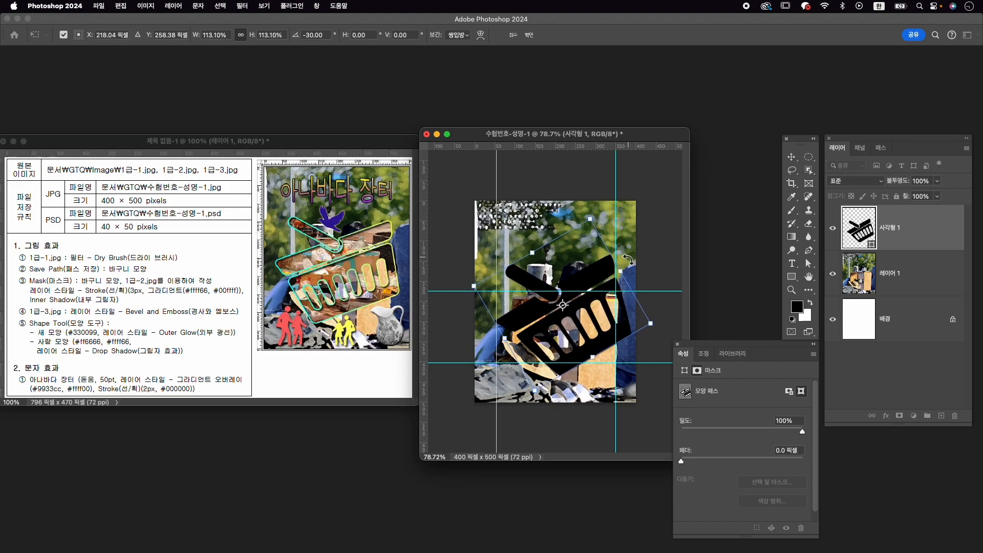
- Refine the basket's rotation to -19.25° and scale to 115.94%, position it at about X 201, Y 250 px, and apply the transform
left_click_drag(623, 217, 637, 229)
left_click_drag(598, 291, 592, 289)
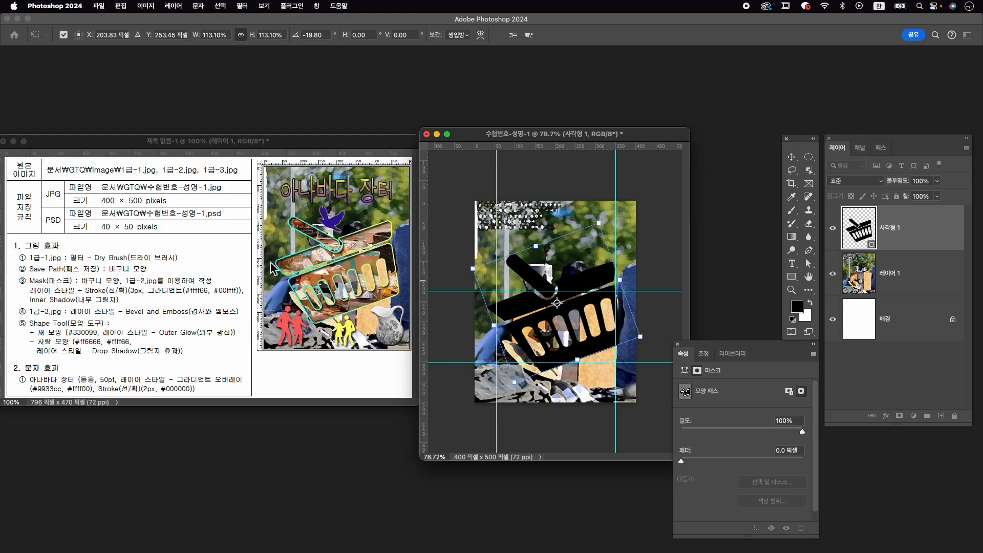
left_click_drag(547, 277, 555, 277)
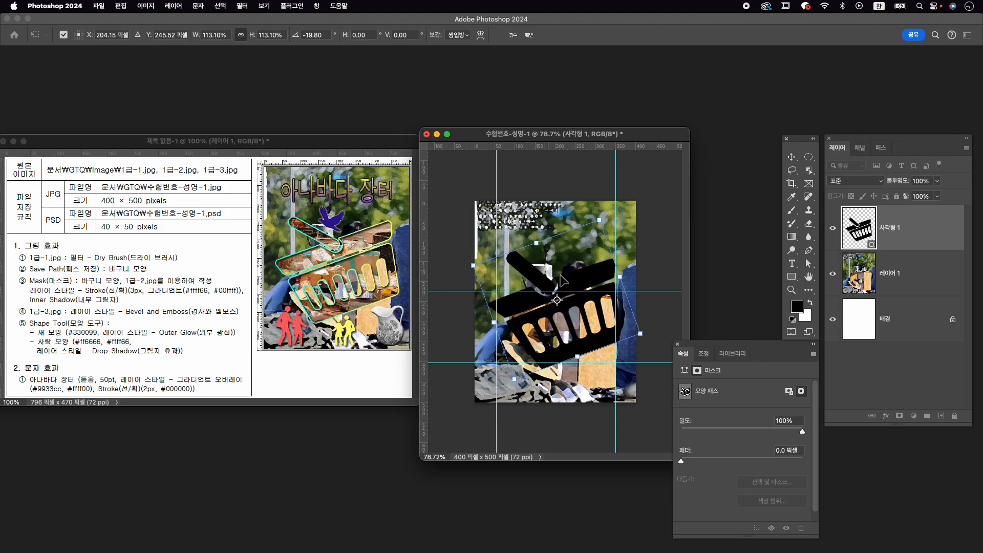
left_click_drag(659, 329, 659, 333)
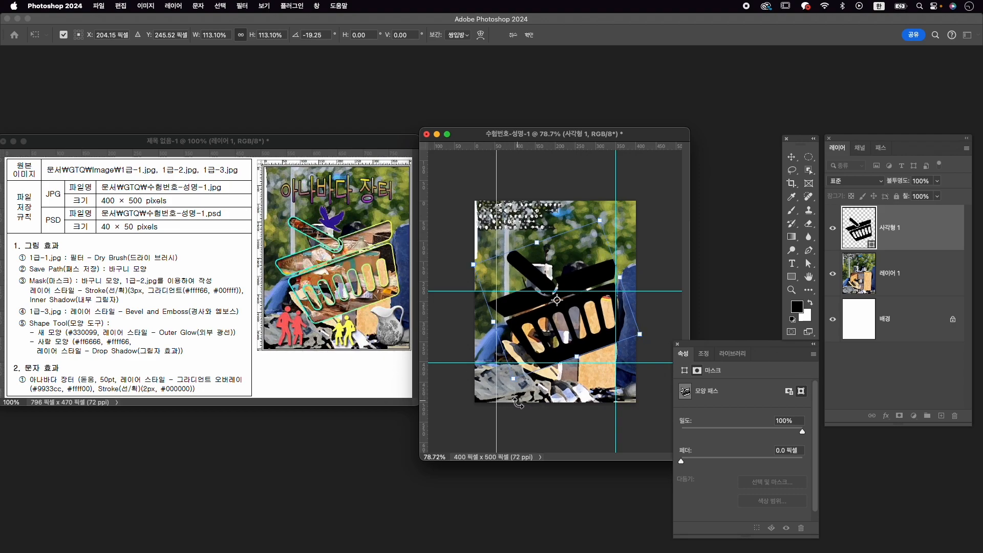
left_click_drag(516, 384, 512, 383)
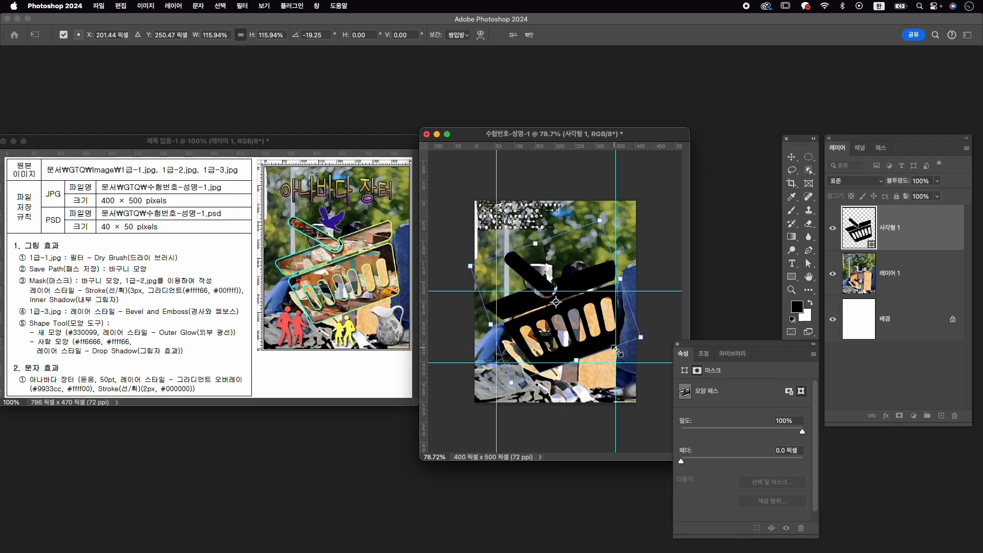
key("Return")
- Reshape the basket with the Direct Selection tool, moving its two lower corners outward and shortening the rim's left end, to about 333 px overall width
key("a")
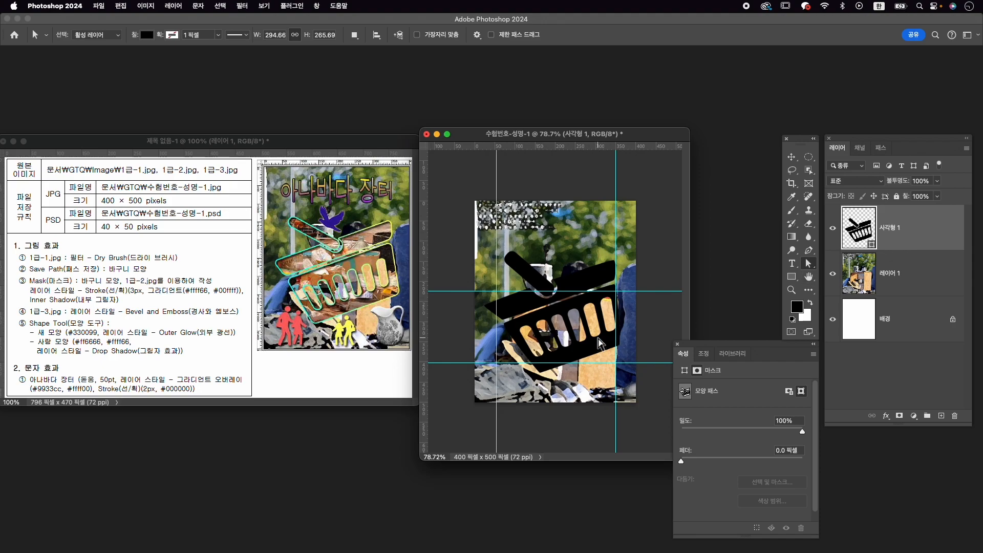
right_click(814, 266)
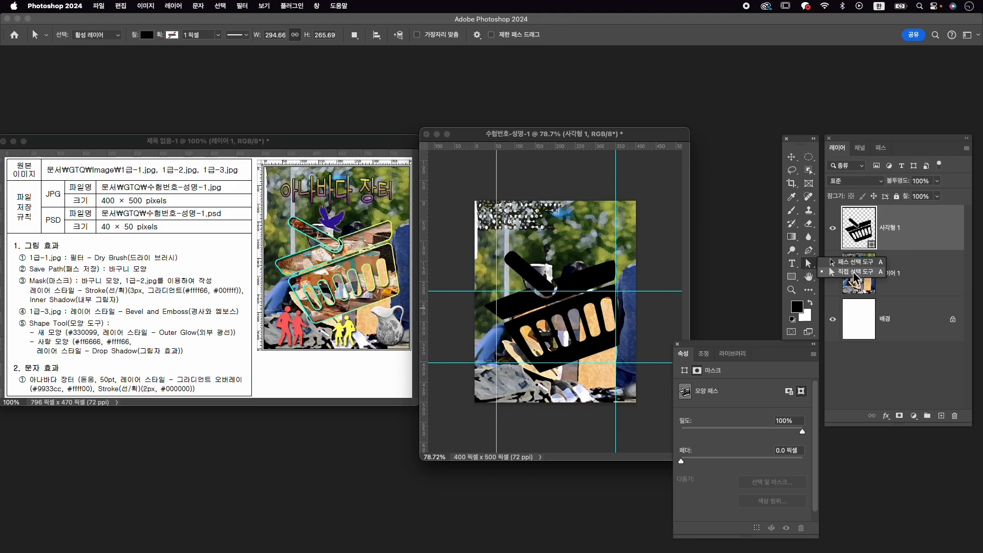
left_click(855, 272)
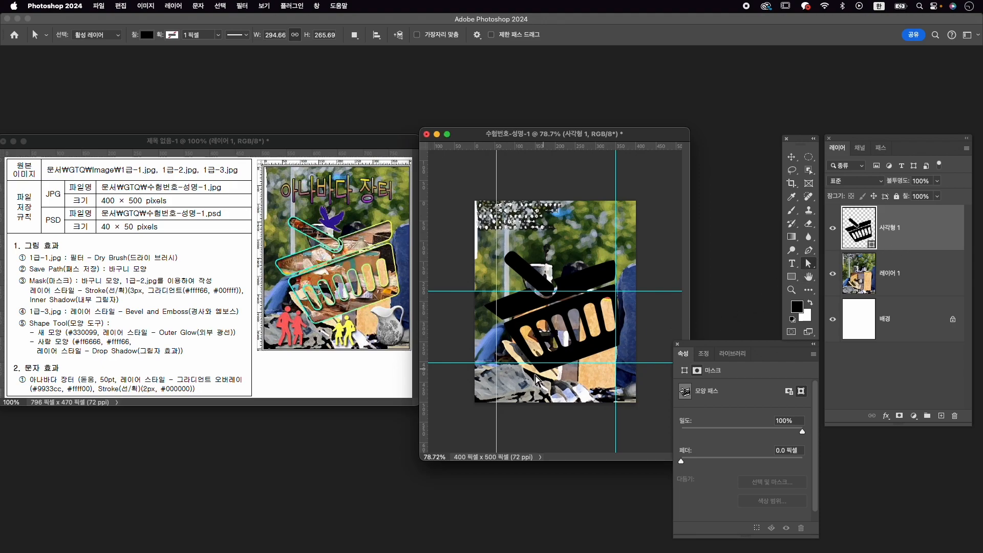
left_click(534, 378)
left_click_drag(533, 378, 533, 378)
left_click_drag(619, 351, 626, 348)
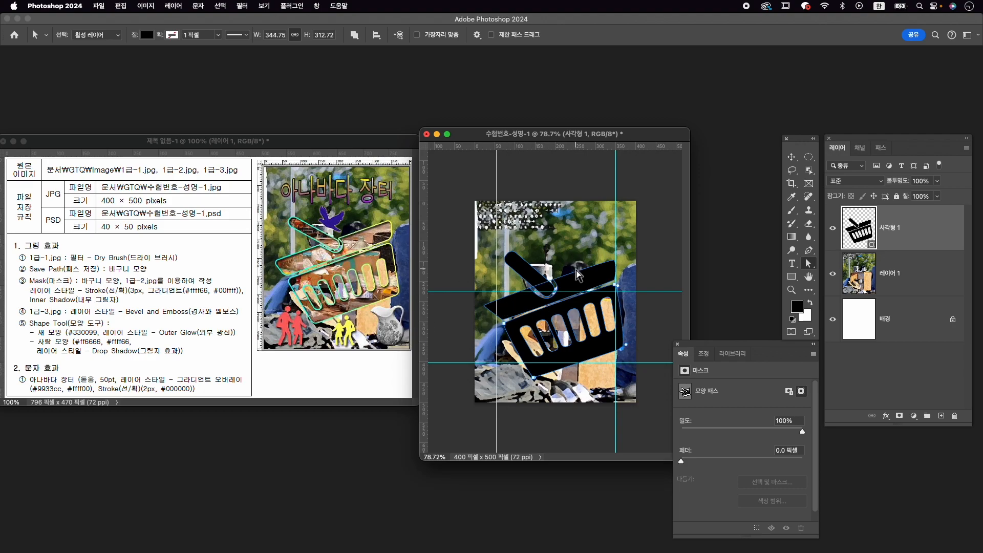
left_click_drag(484, 305, 496, 299)
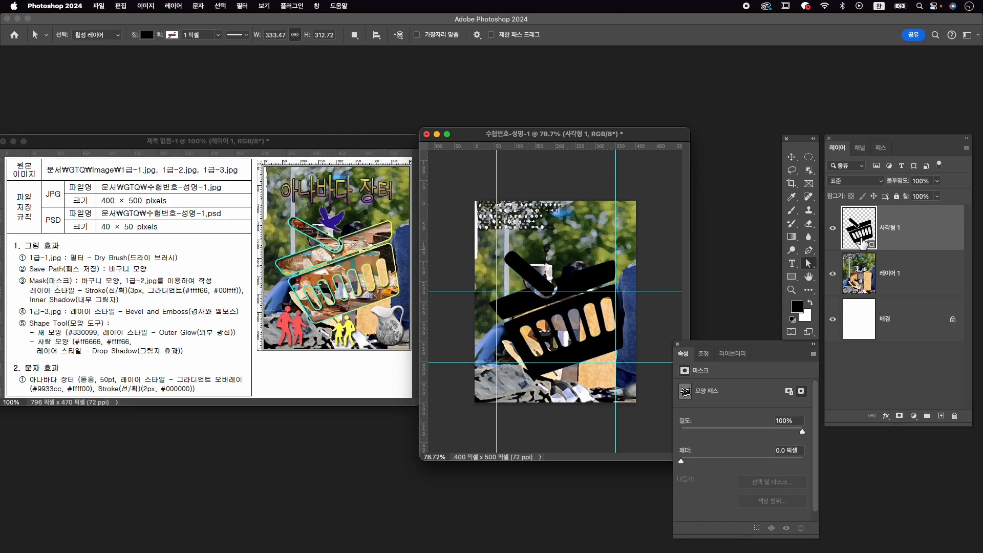
left_click(911, 267)
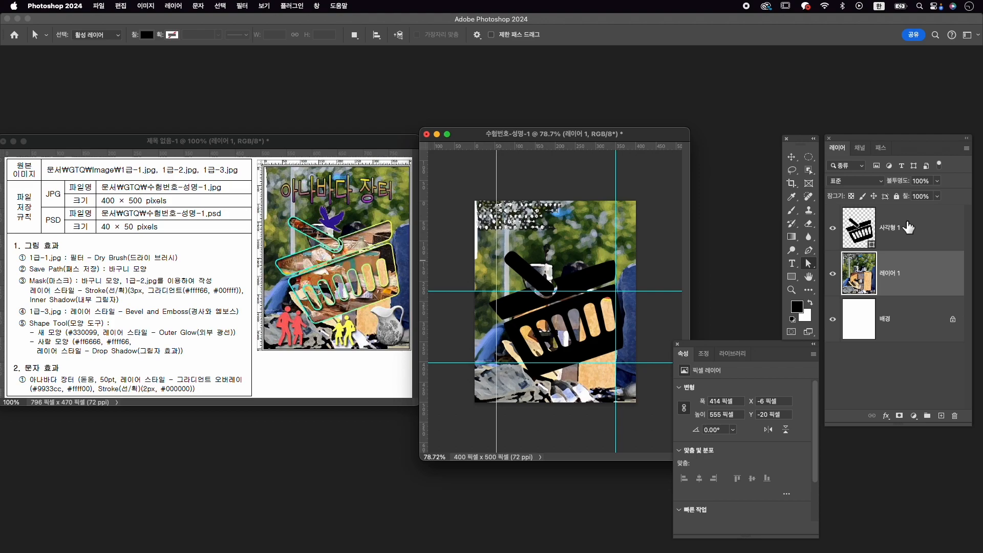
left_click(907, 229)
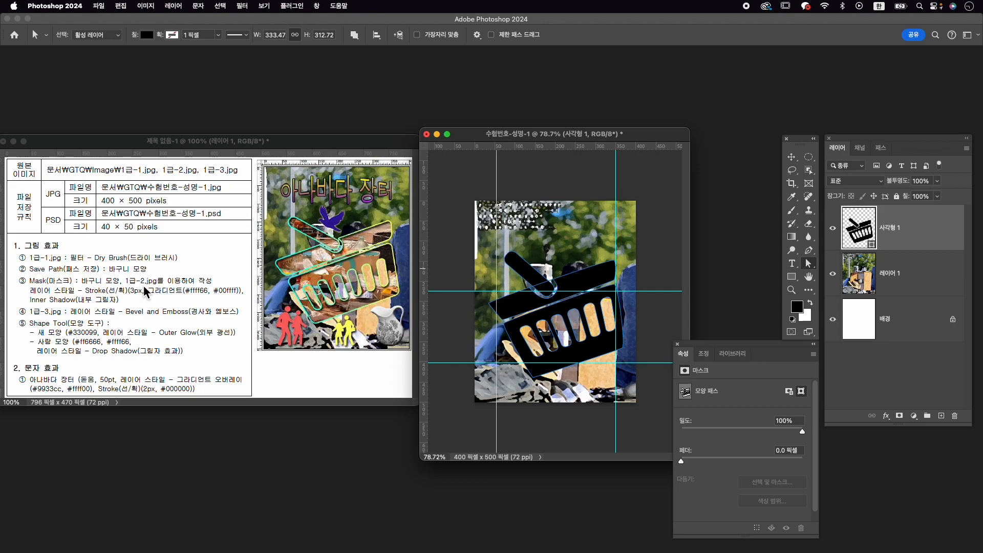
- Open 1급-2.jpg from the Image folder, copy the photo into 수험번호-성명-1 above the basket, and close the source image
key("super+o")
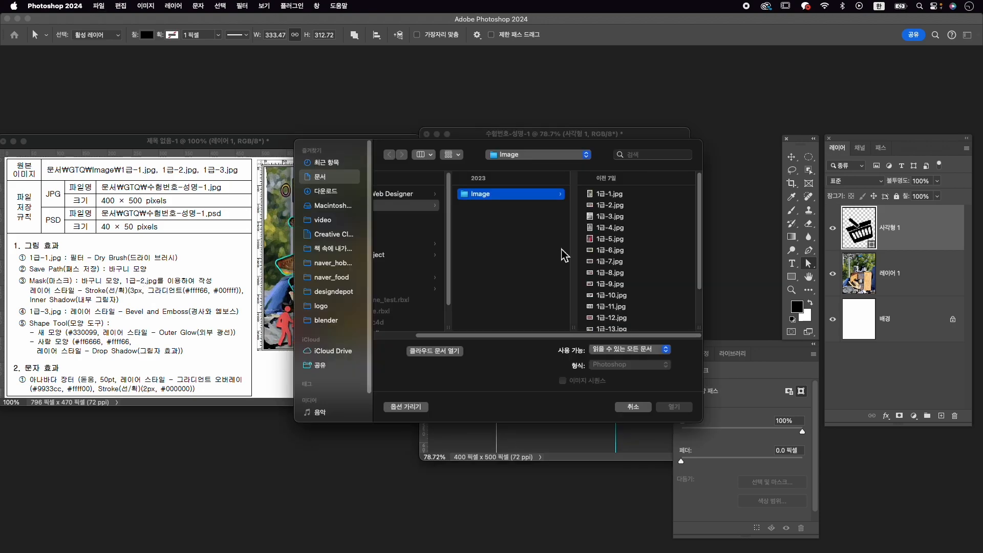
left_click(615, 205)
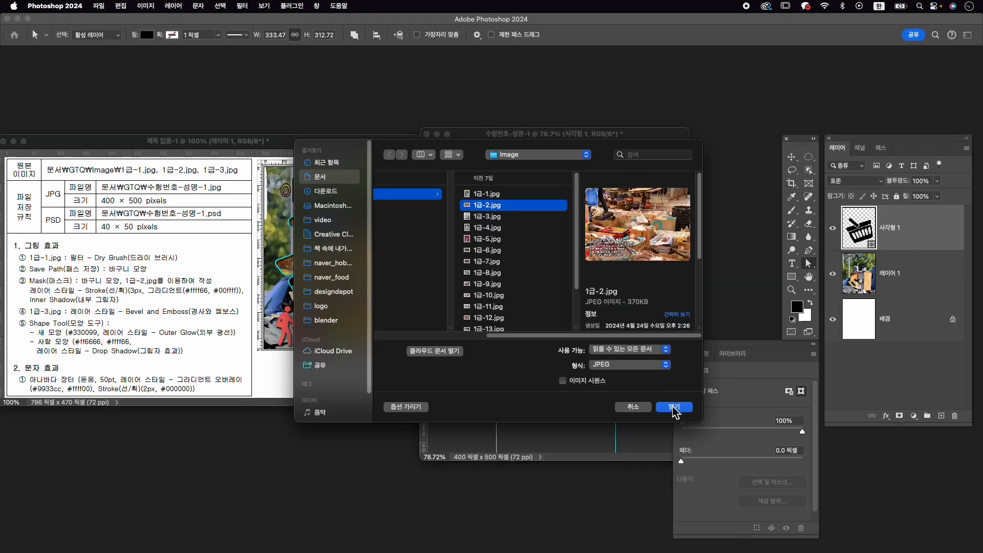
left_click(676, 406)
left_click_drag(245, 82, 444, 98)
key("v")
left_click_drag(387, 177, 535, 233)
left_click(216, 95)
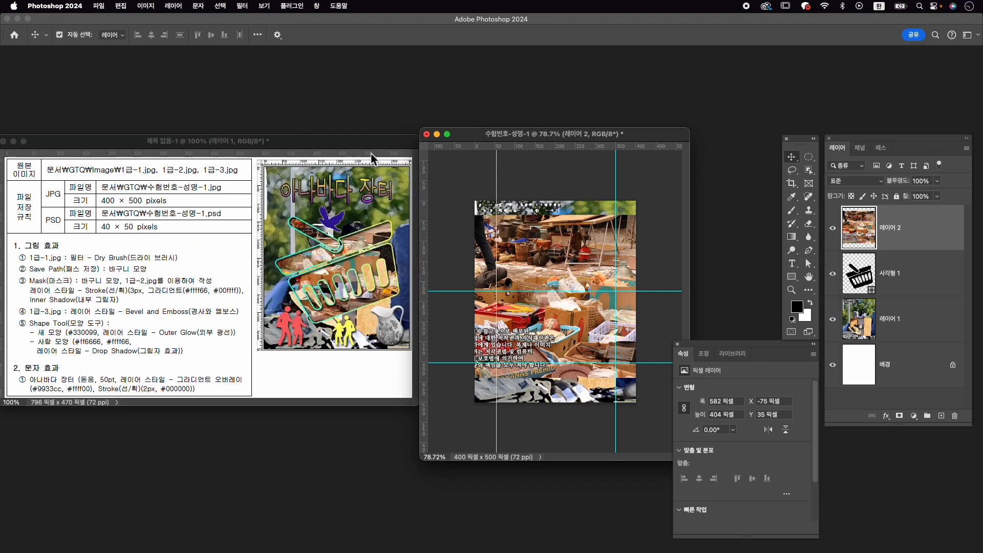
- Rename the background photo layer 레이어 1 as 1-1 and the market photo layer 레이어 2 as 1-2, leaving 1-2 selected
double_click(894, 319)
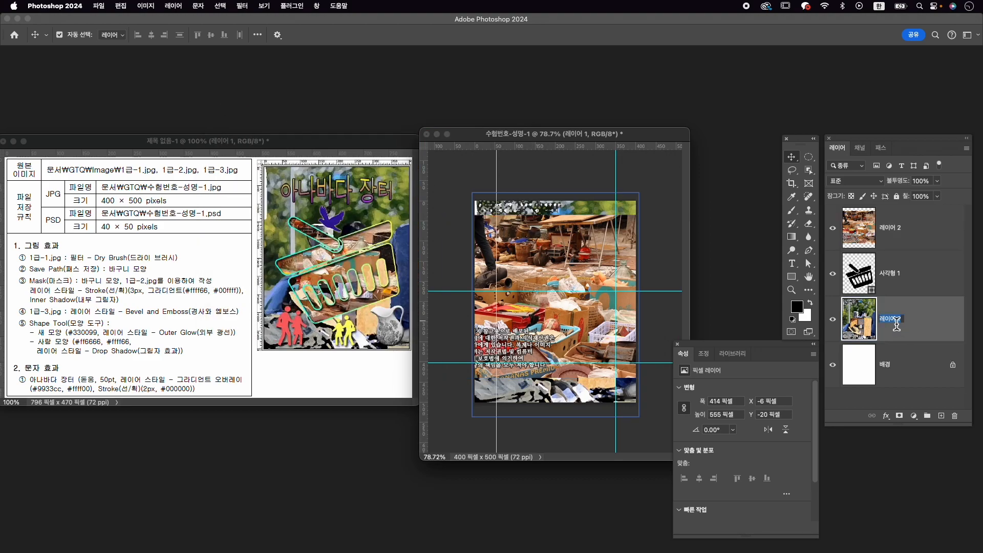
type("1-1")
key("Return")
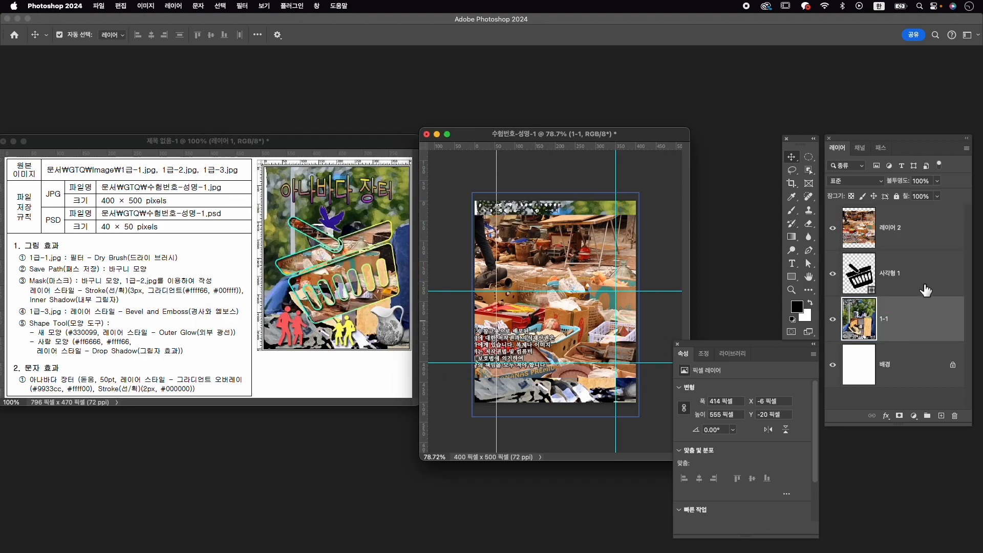
double_click(894, 227)
type("1")
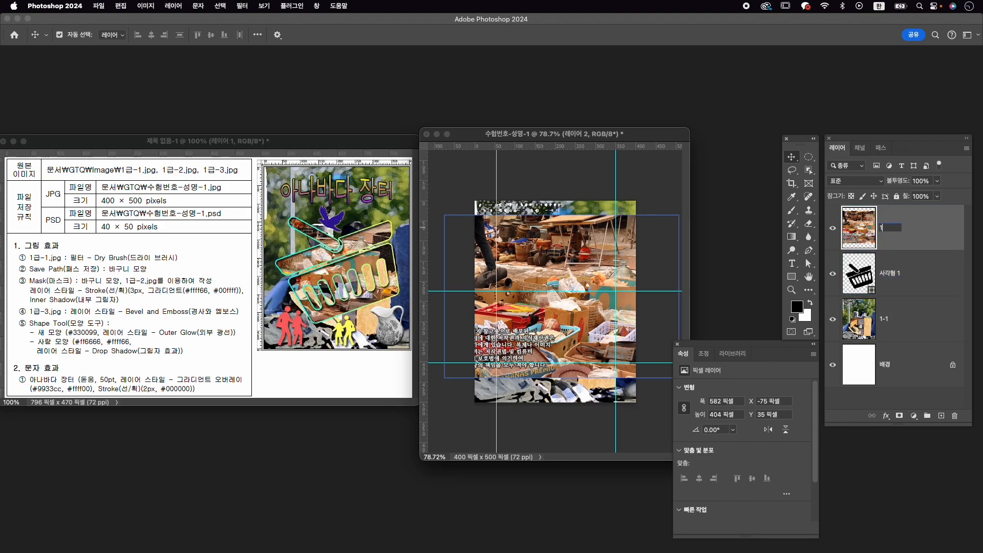
type("-2")
key("Return")
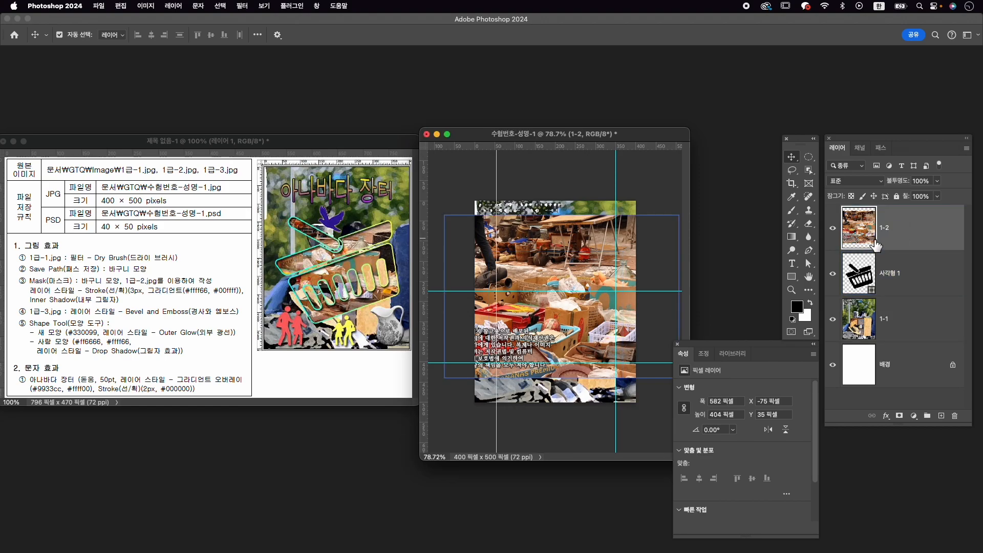
left_click(878, 261)
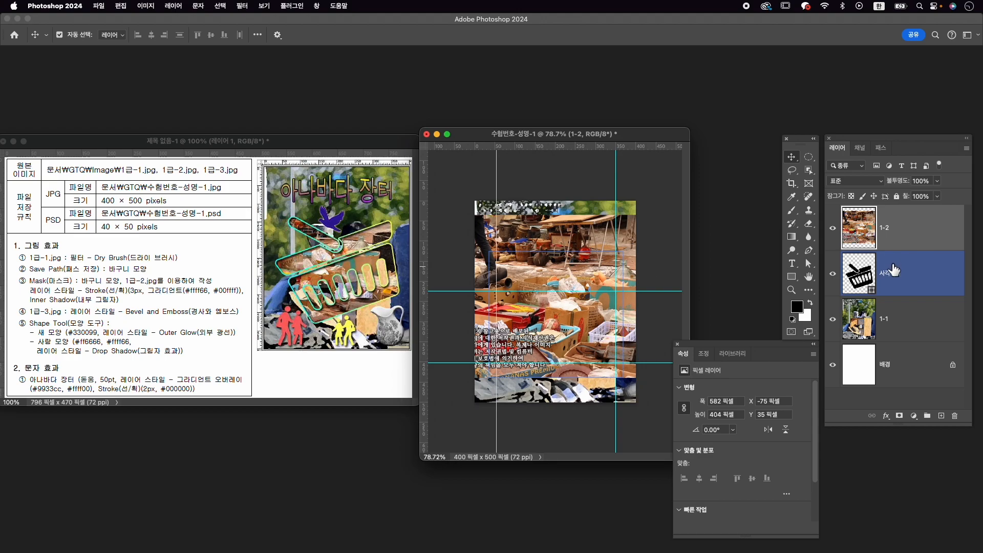
left_click(909, 240)
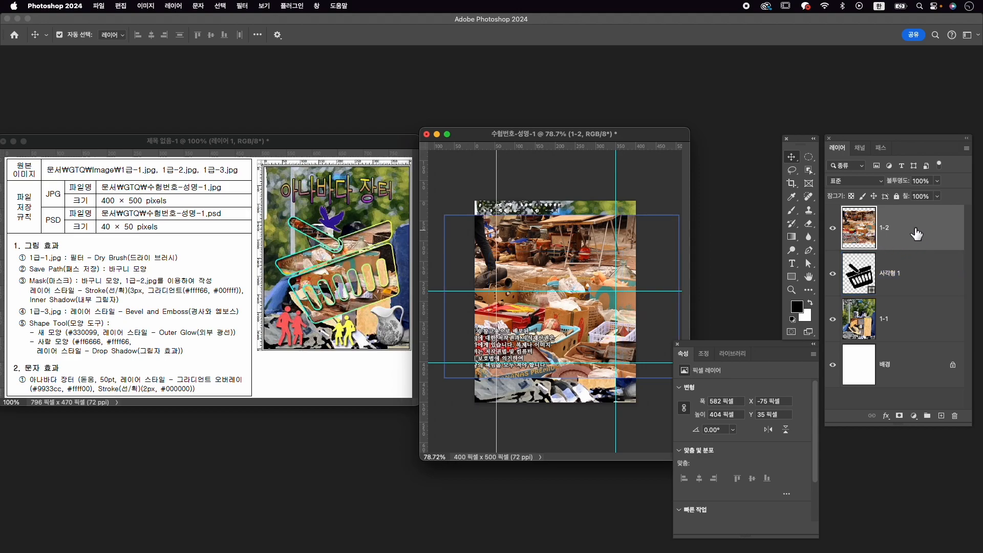
- Clip the 1-2 photo to the basket shape, scale it to 99.09%, and place it at about X -175, Y 70 px
right_click(917, 239)
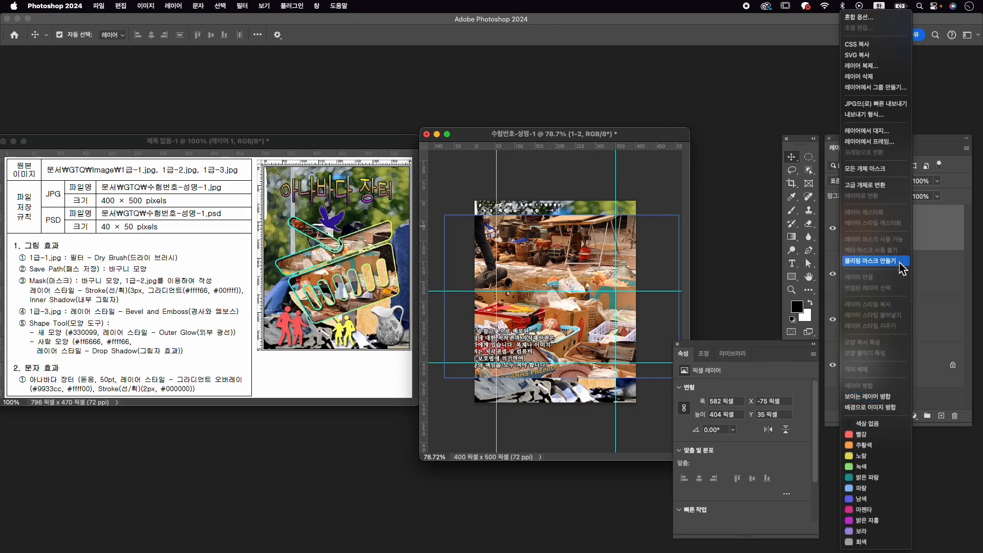
left_click(886, 261)
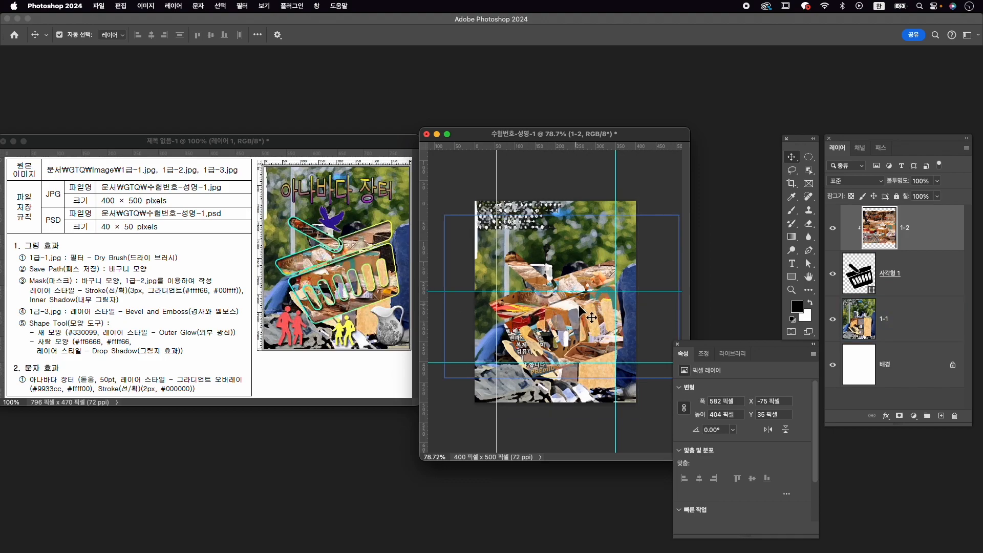
left_click(859, 226, "super")
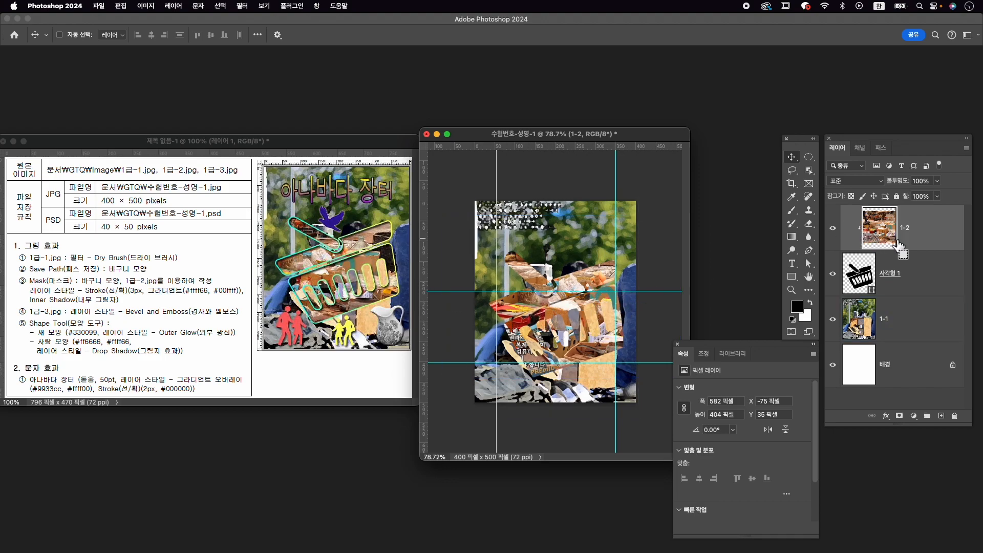
key("super+t")
left_click_drag(634, 276, 598, 287)
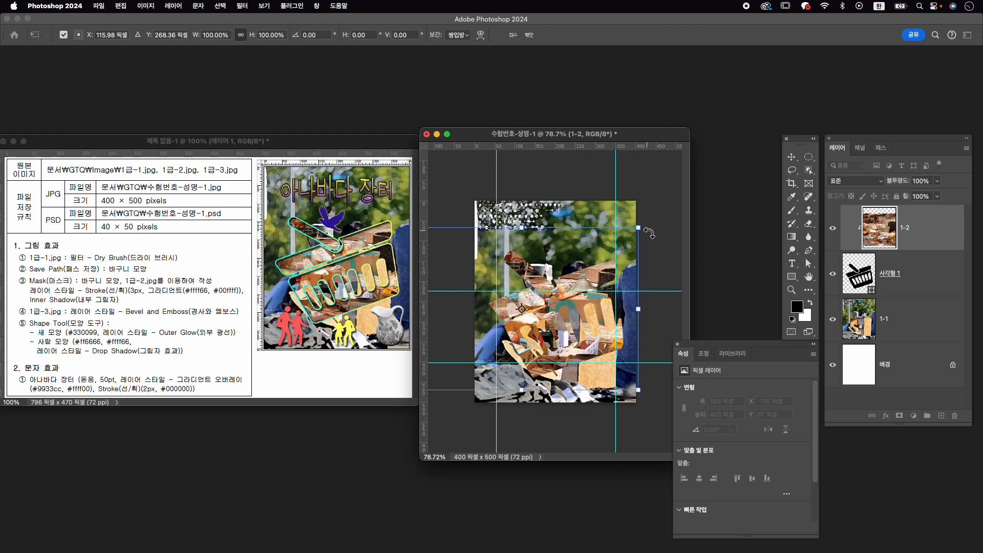
left_click_drag(644, 231, 643, 233)
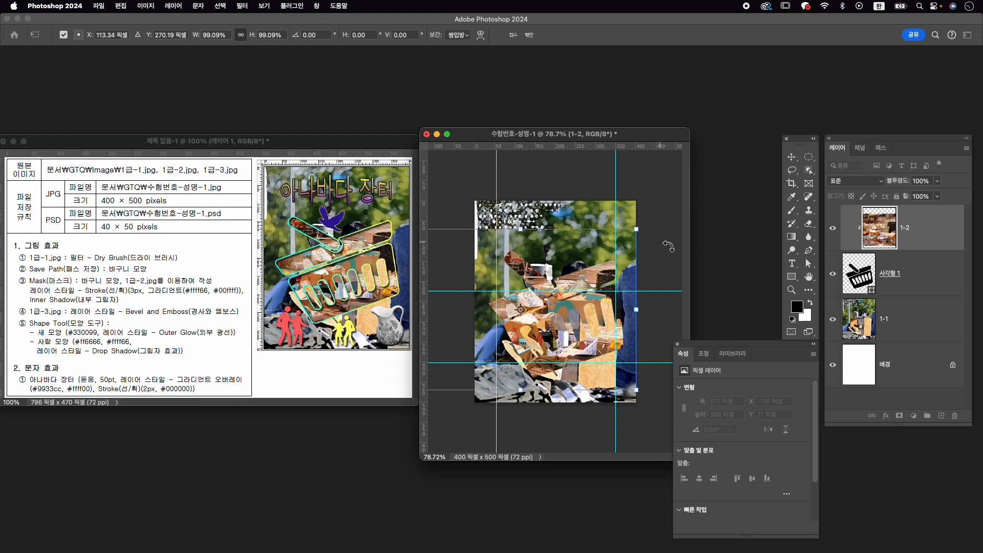
key("Return")
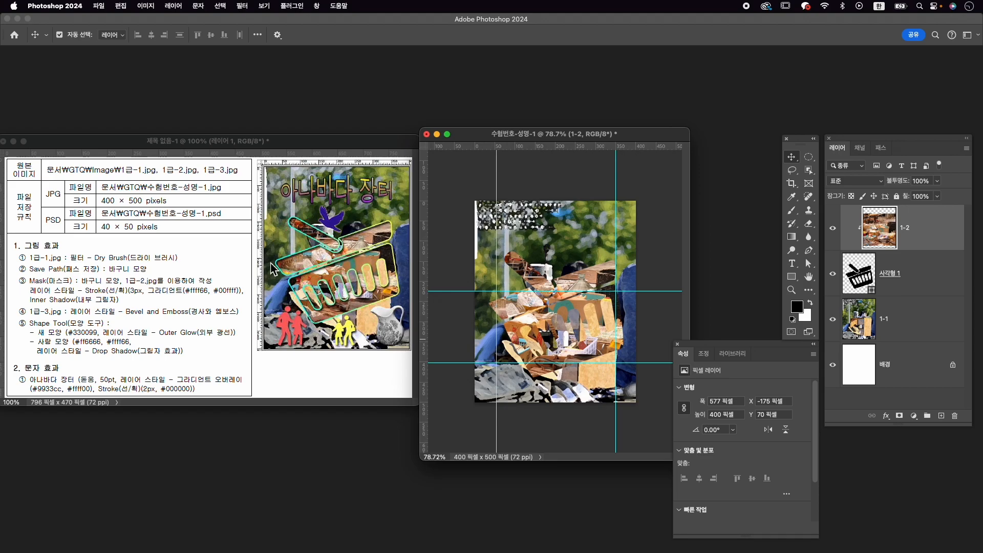
- Add a 3 px outside stroke with a gradient fill type to the basket layer 사각형 1
left_click(920, 281)
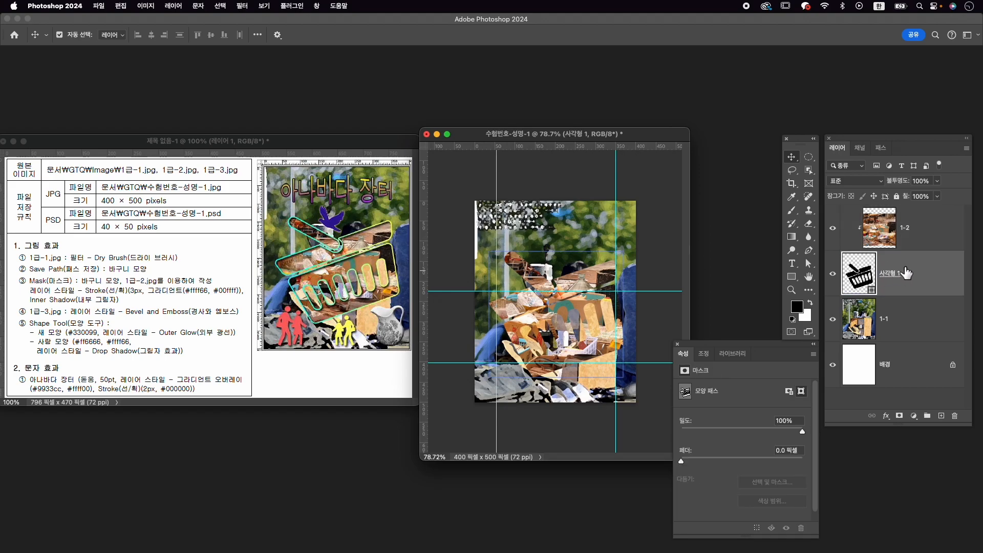
left_click(886, 416)
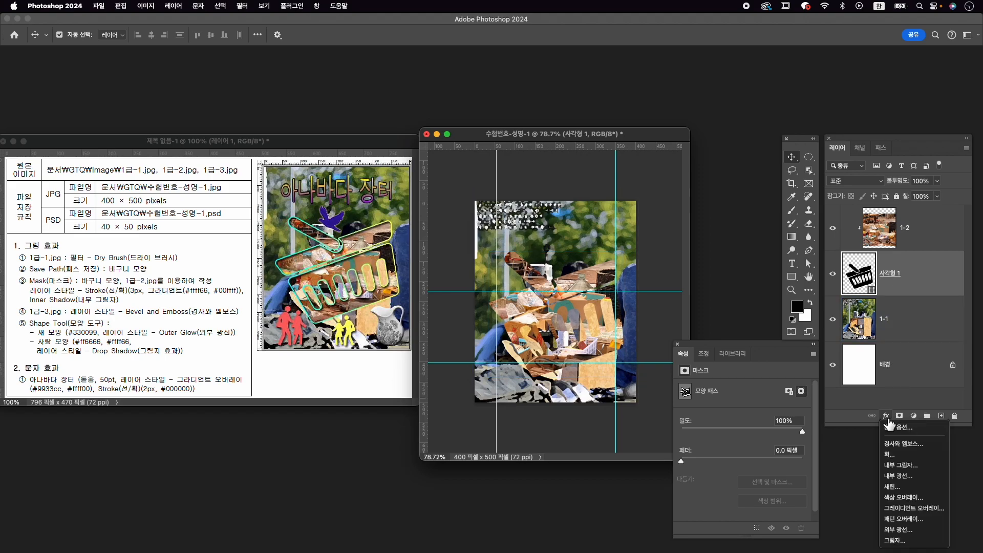
left_click(893, 454)
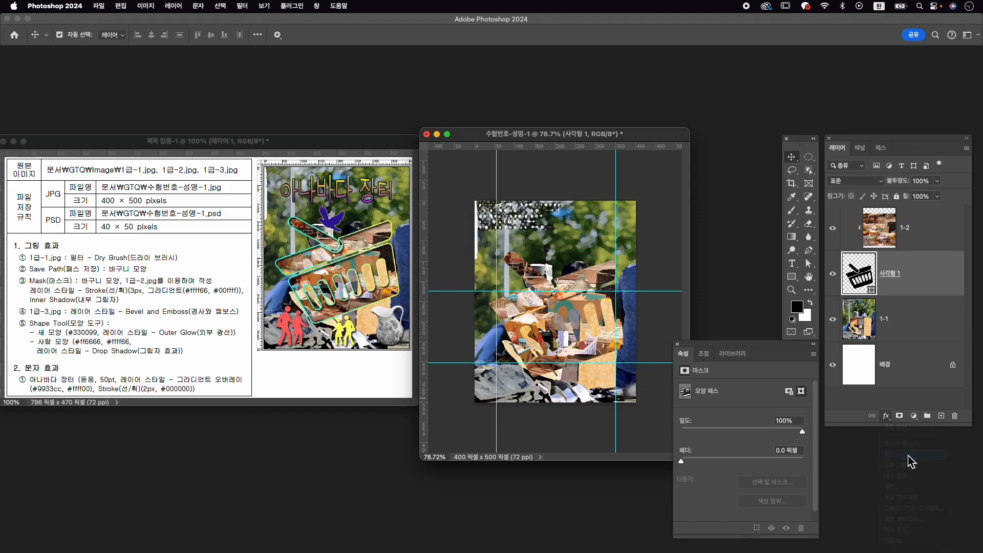
type("3")
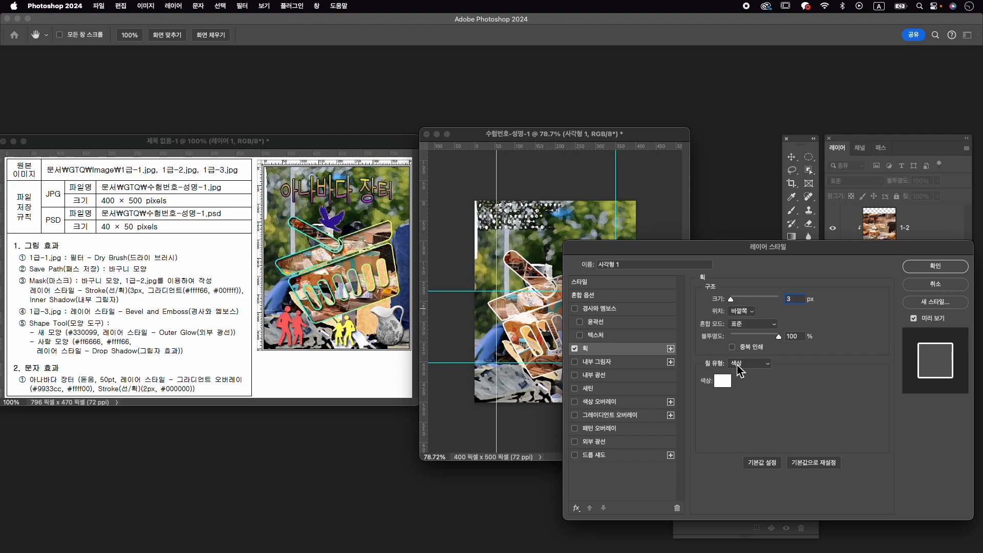
left_click(747, 363)
left_click(749, 374)
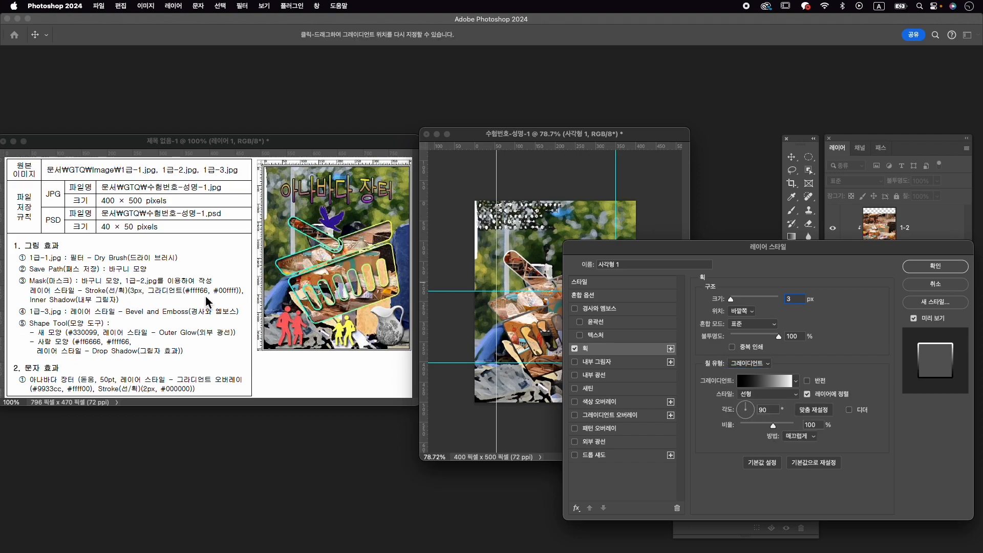
- Set the basket stroke's gradient to run from #ffff66 to #00ffff at an angle of about -176°
left_click(775, 380)
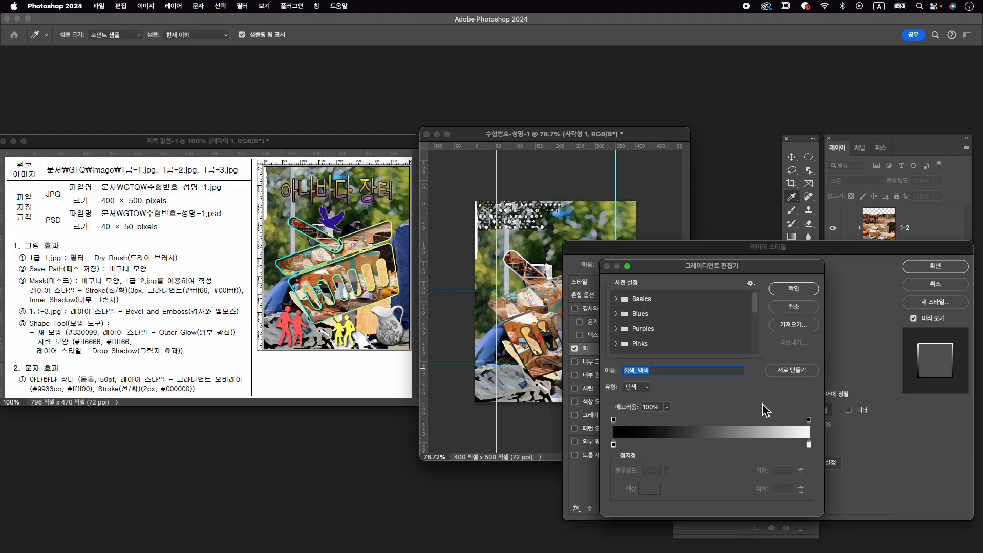
double_click(615, 445)
type("fff")
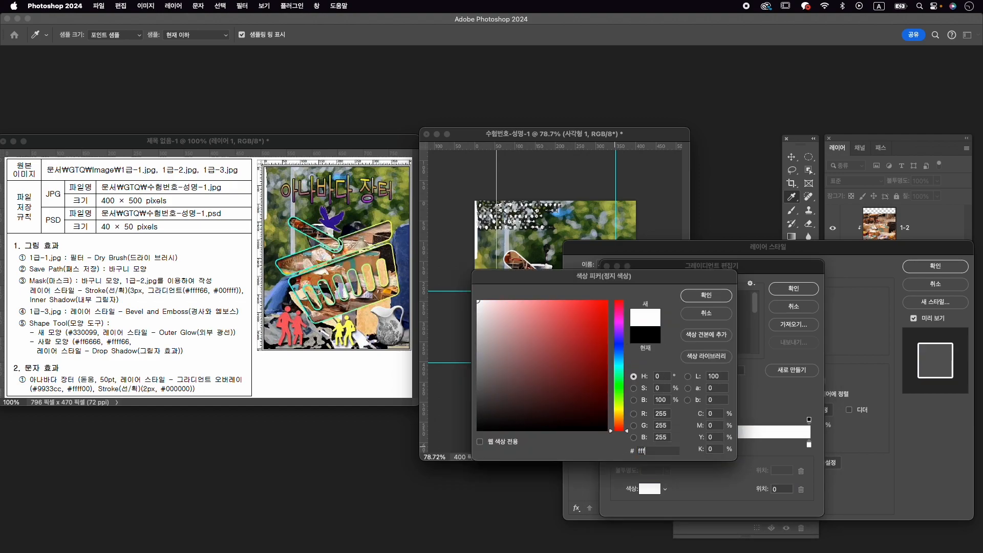
type("ff66")
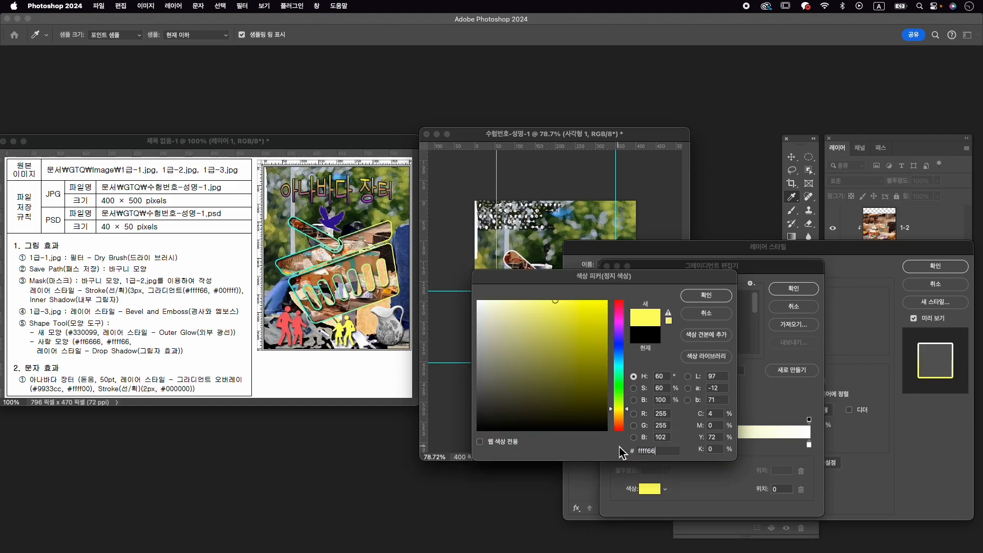
key("Return")
double_click(809, 444)
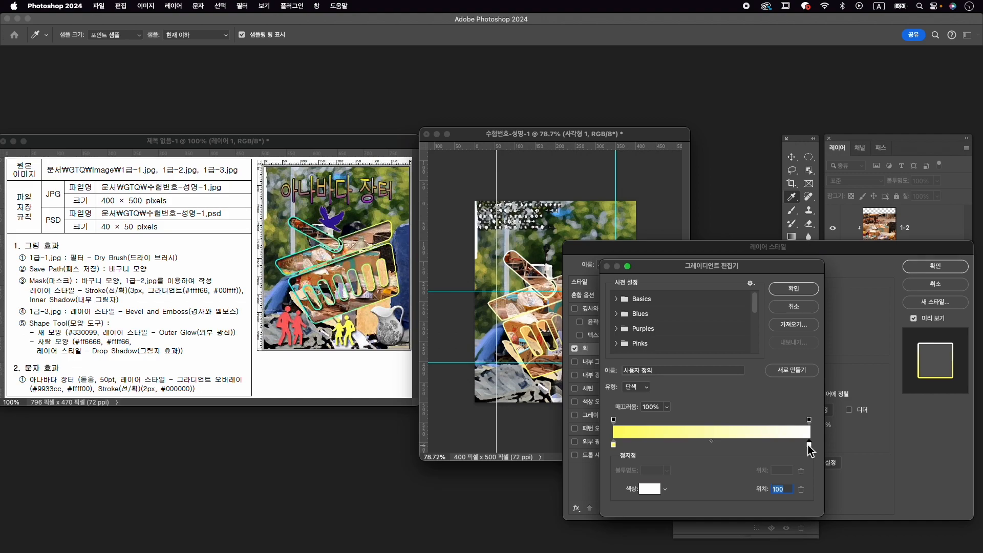
type("00ffff")
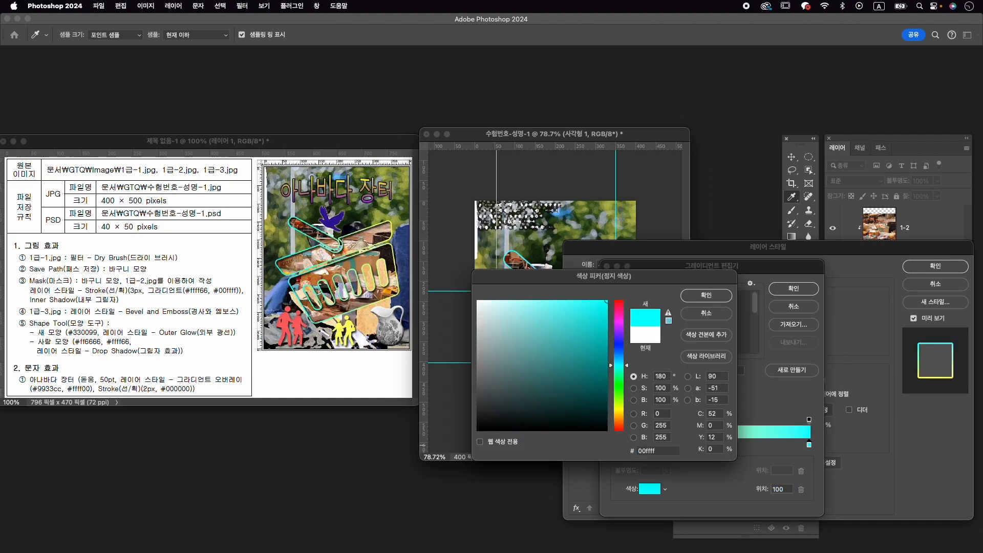
key("Return")
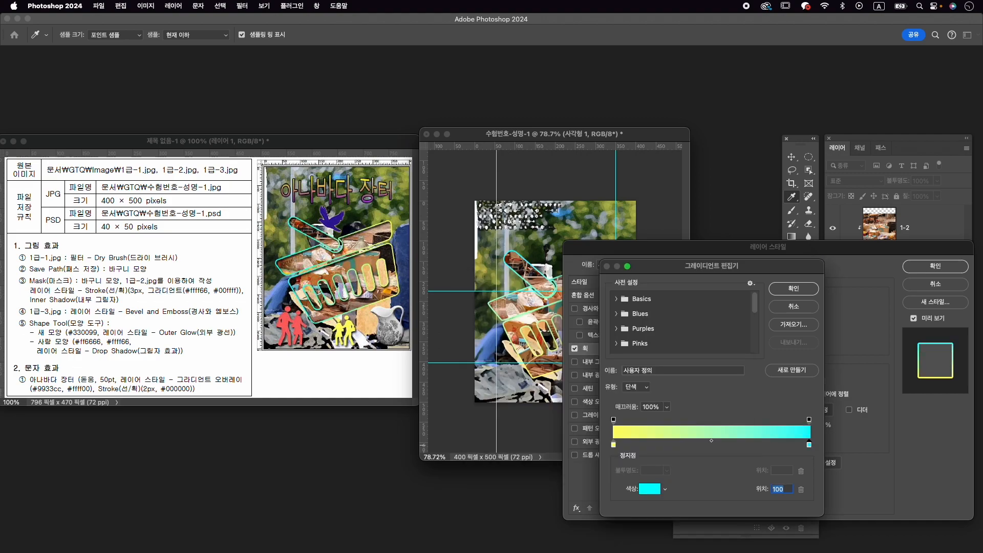
left_click(793, 290)
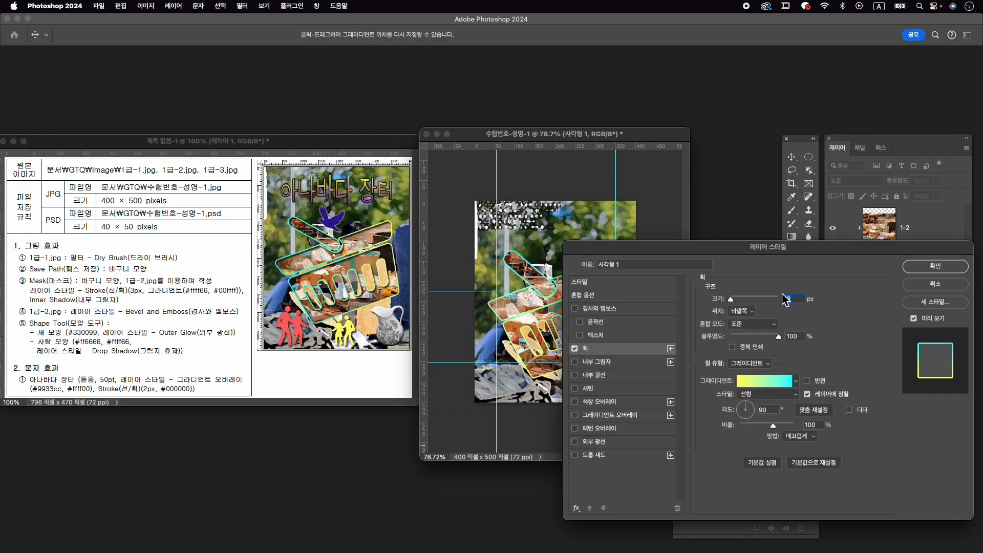
mouse_move(643, 254)
left_mouse_down()
mouse_move(749, 254)
mouse_move(646, 254)
left_mouse_up()
left_click_drag(755, 410, 739, 411)
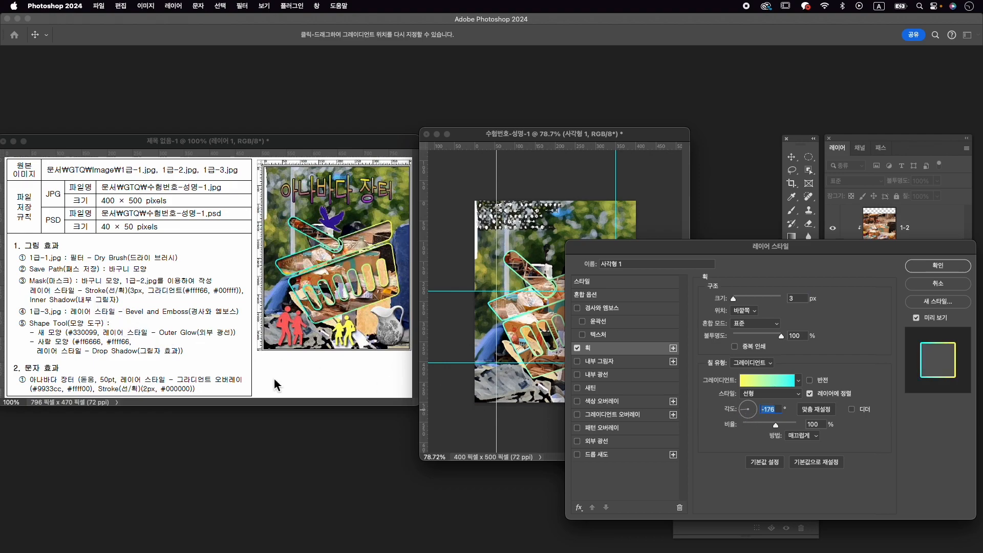
- Add a #000000 Inner Shadow to the basket with Multiply (곱하기) blending, 7 px distance and 9 px size, and apply the layer style
left_click(600, 361)
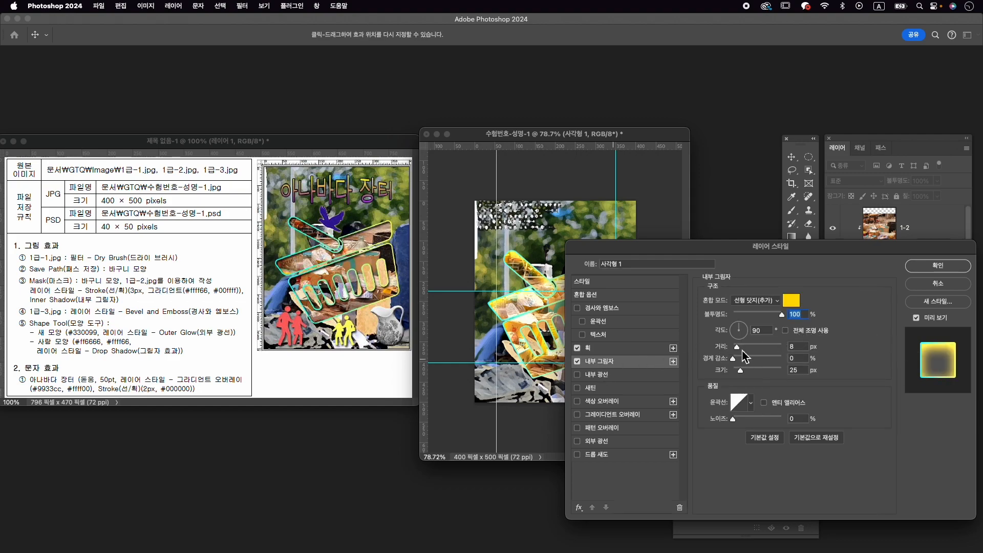
left_click_drag(741, 371, 738, 374)
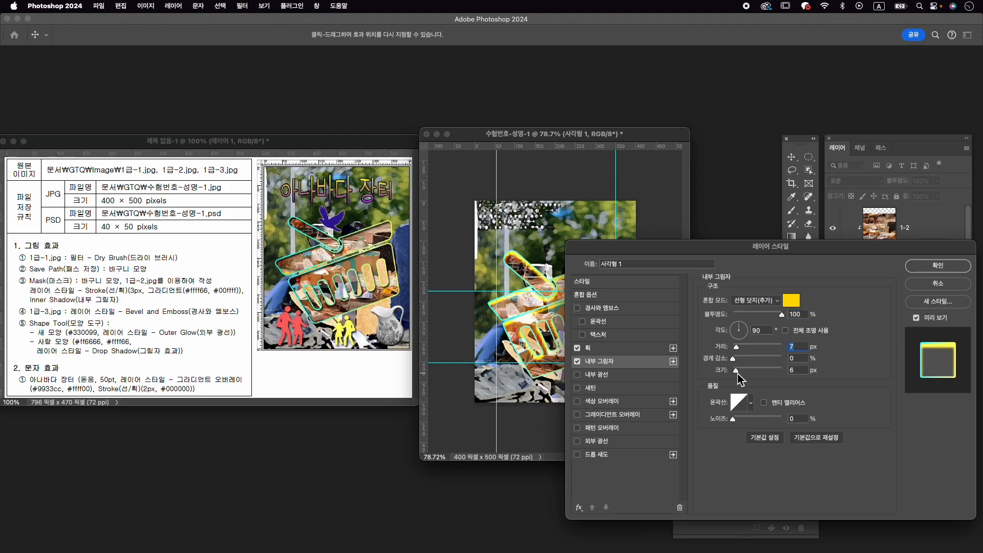
key("Tab")
key("Tab")
left_click(791, 300)
left_click_drag(484, 395, 471, 442)
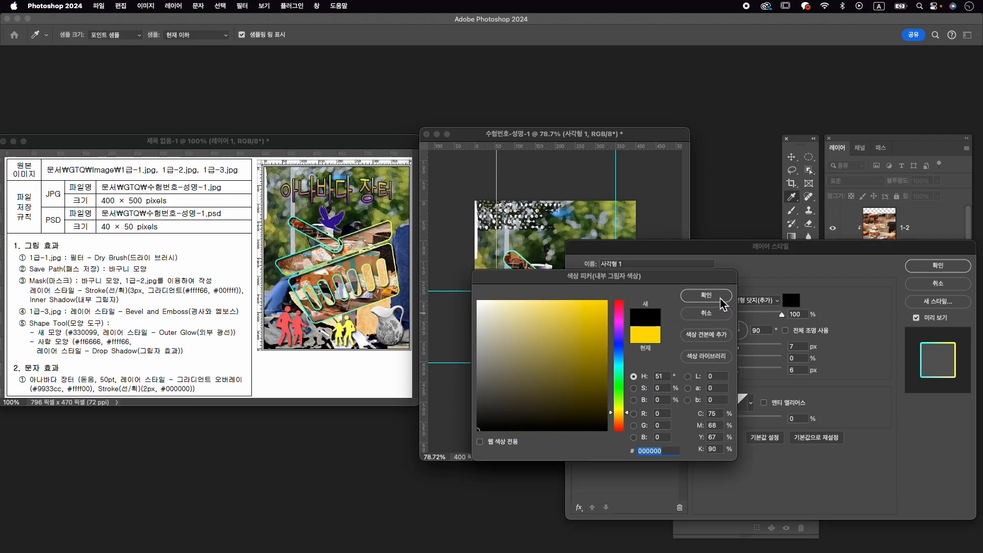
left_click(714, 296)
left_click_drag(736, 370, 738, 371)
left_click(755, 300)
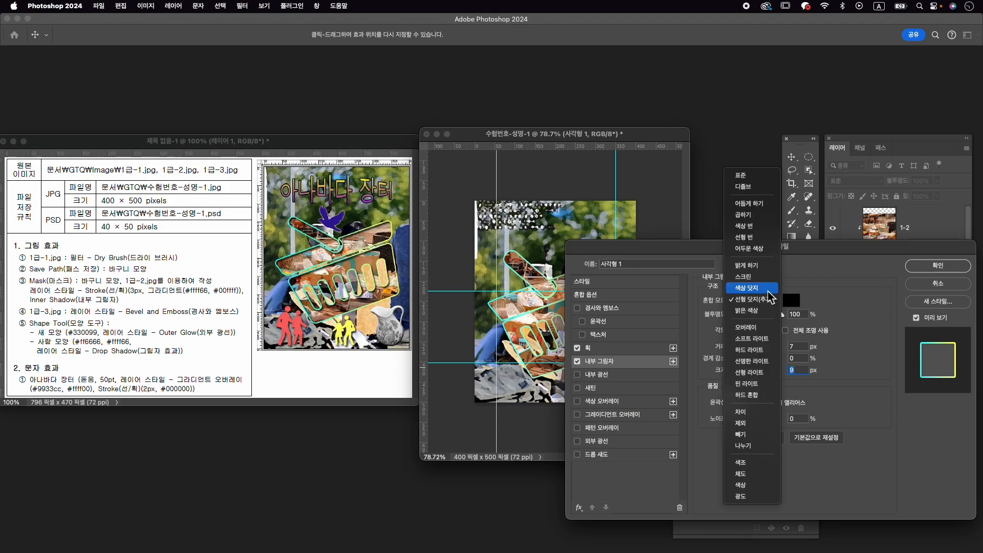
left_click(758, 220)
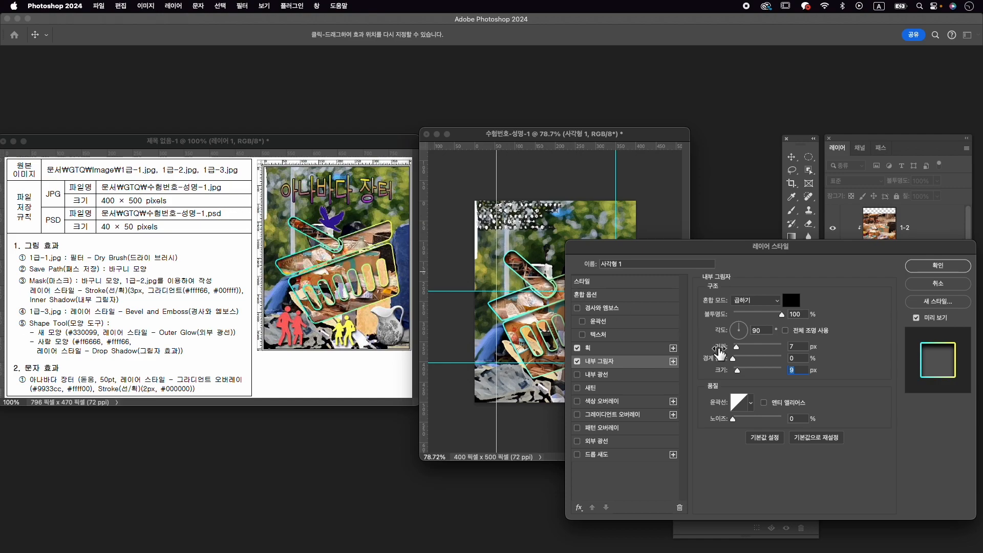
left_click(938, 265)
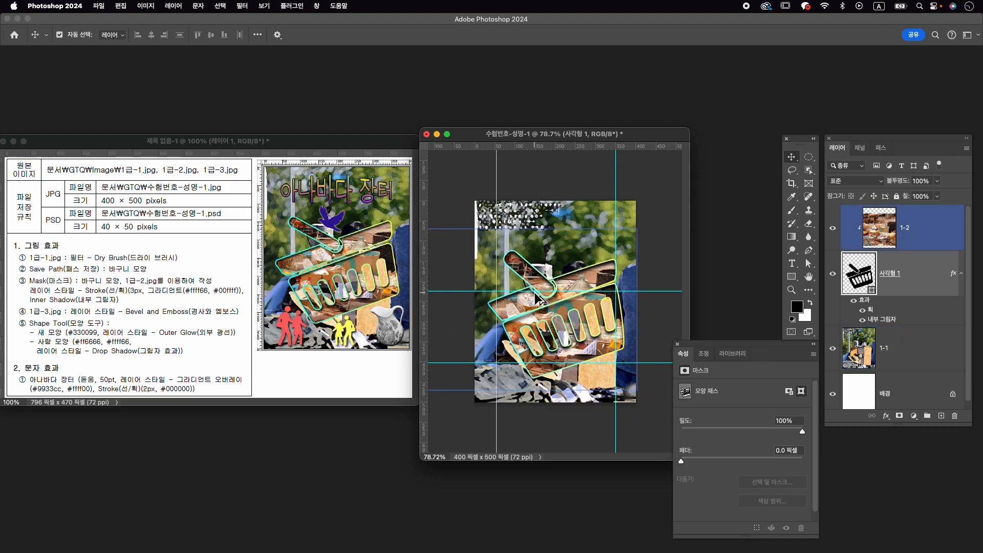
- Adjust the two upper corners of the basket's body slightly with the Direct Selection tool, making the whole shape about 334 px wide
scroll(535, 295, "up", 3)
scroll(538, 300, "up", 1)
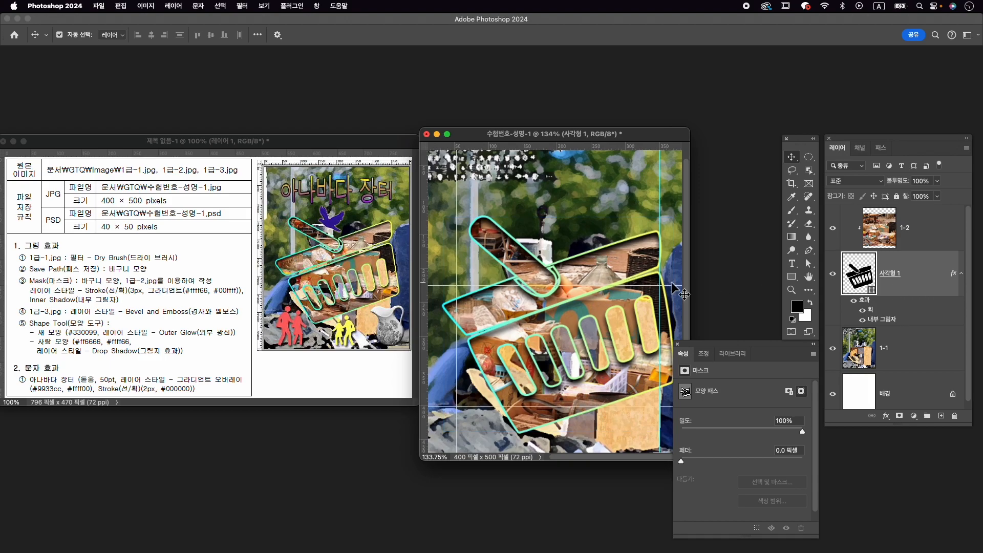
key("a")
right_click(809, 264)
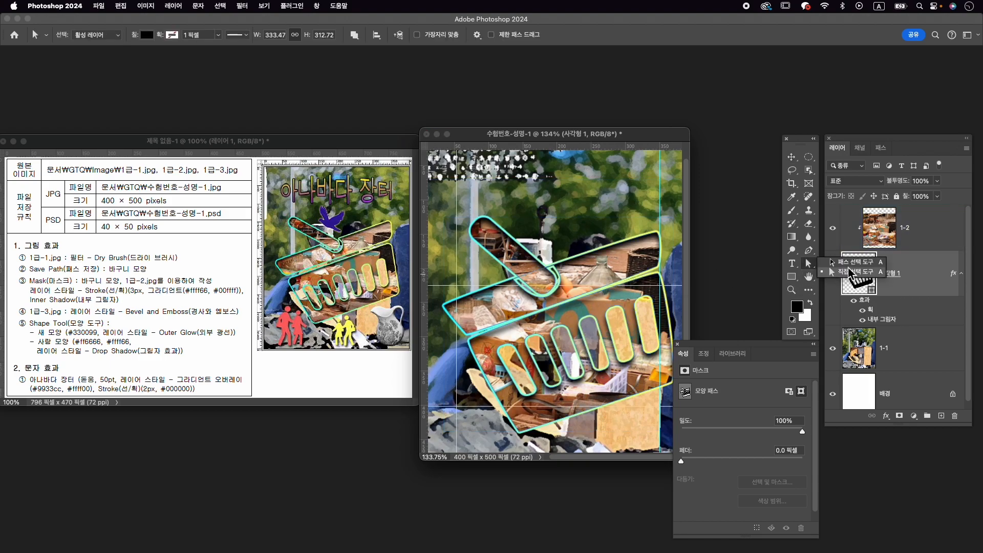
left_click(853, 274)
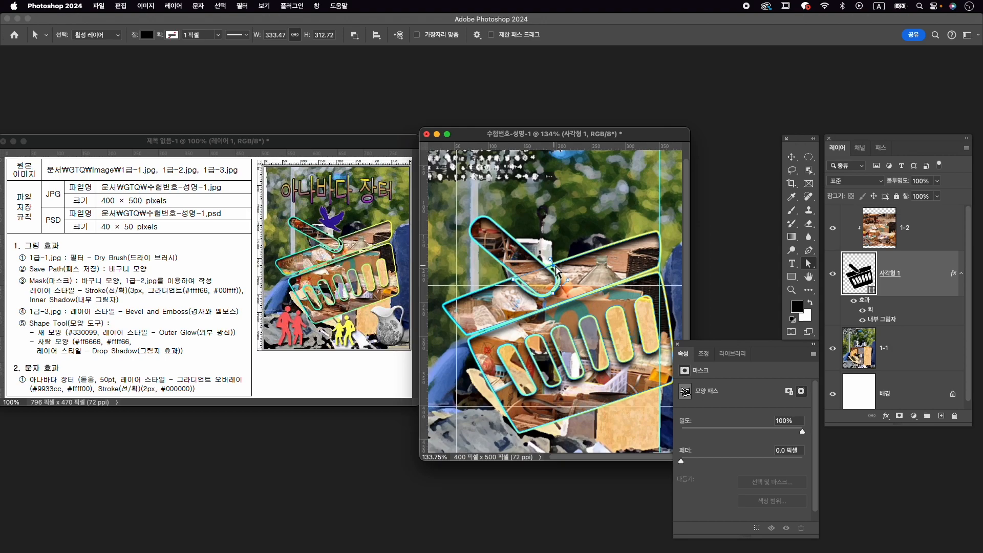
left_click_drag(555, 299, 544, 306)
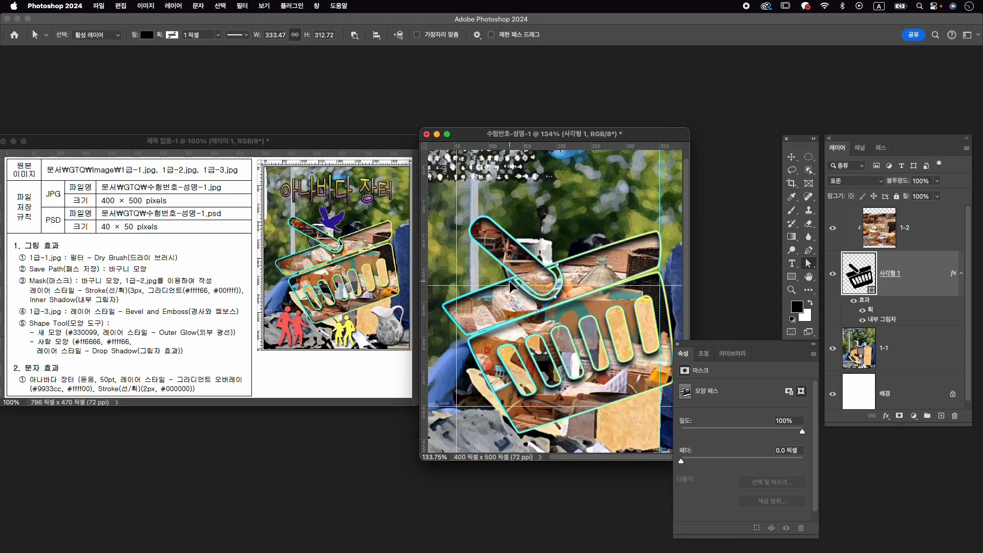
left_click(468, 342)
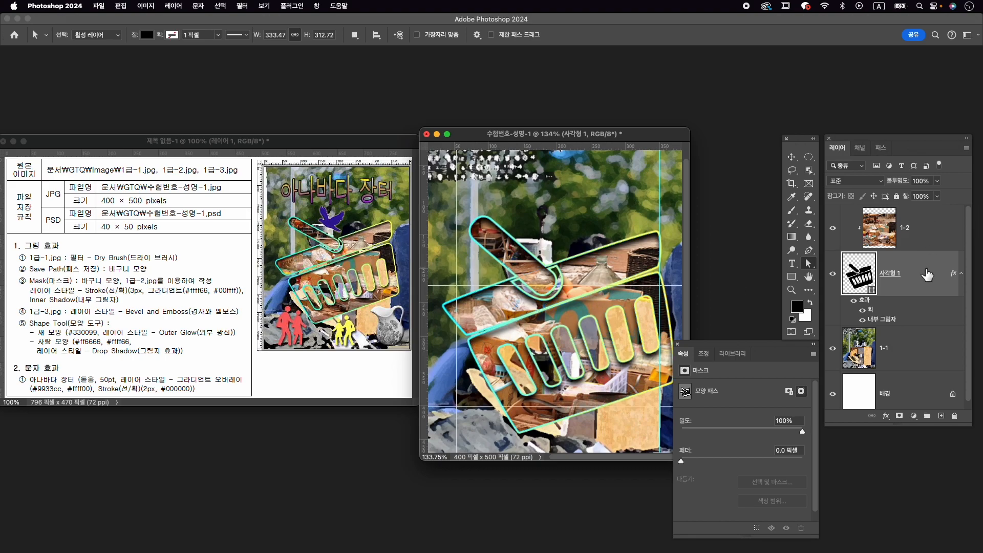
left_click(479, 346)
left_click_drag(470, 341, 471, 344)
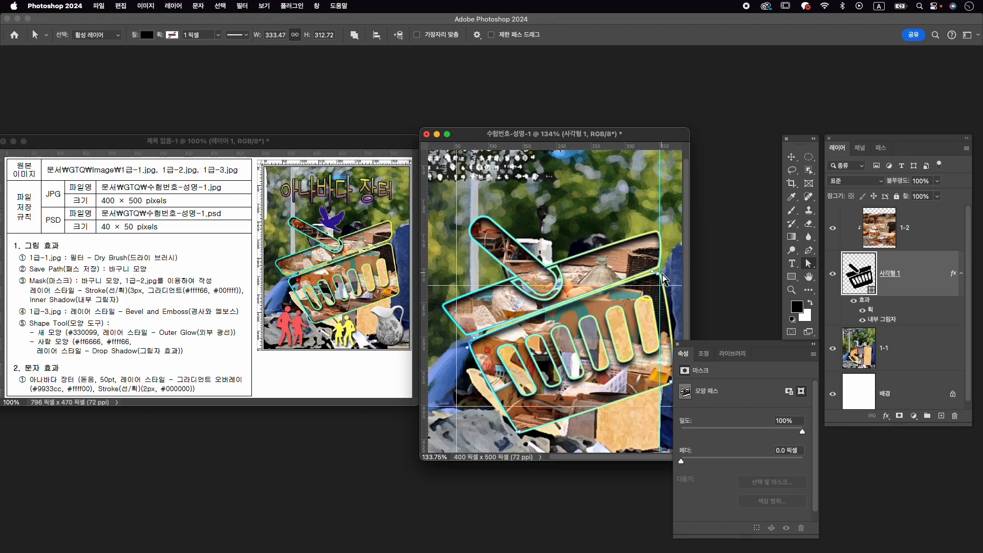
left_click_drag(659, 276, 662, 277)
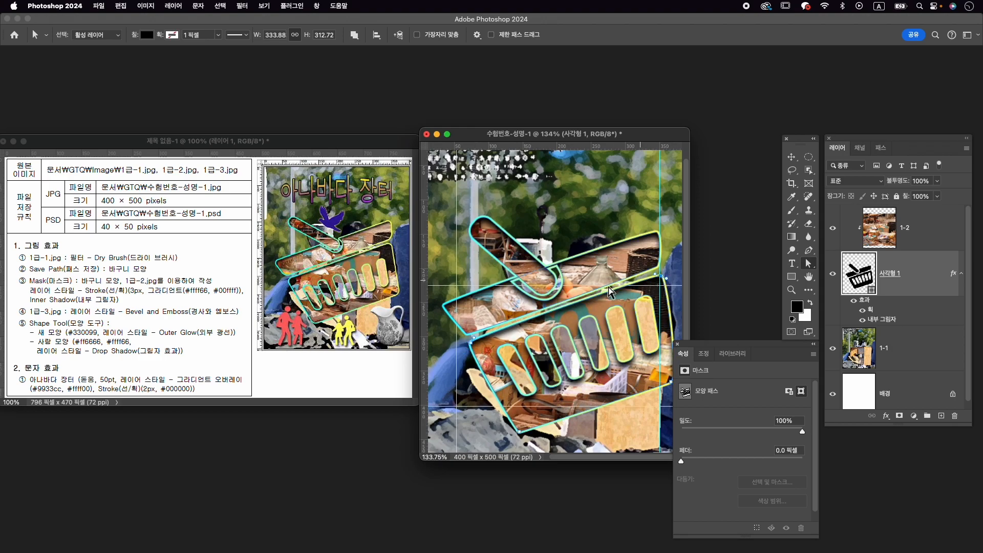
scroll(633, 267, "down", 3)
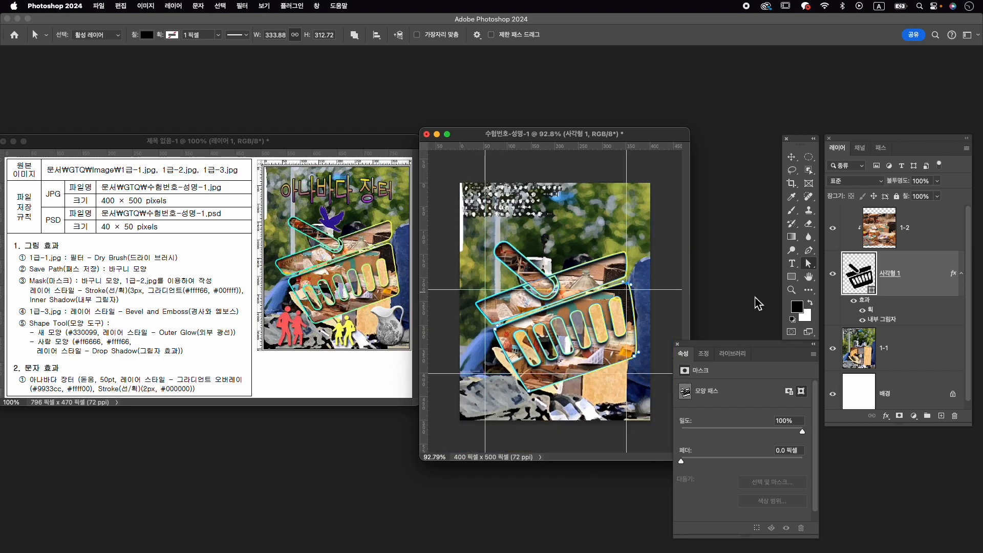
- Make layer 1-2 the active layer, open 1급-3.jpg, and place its window above the example image
left_click(911, 246)
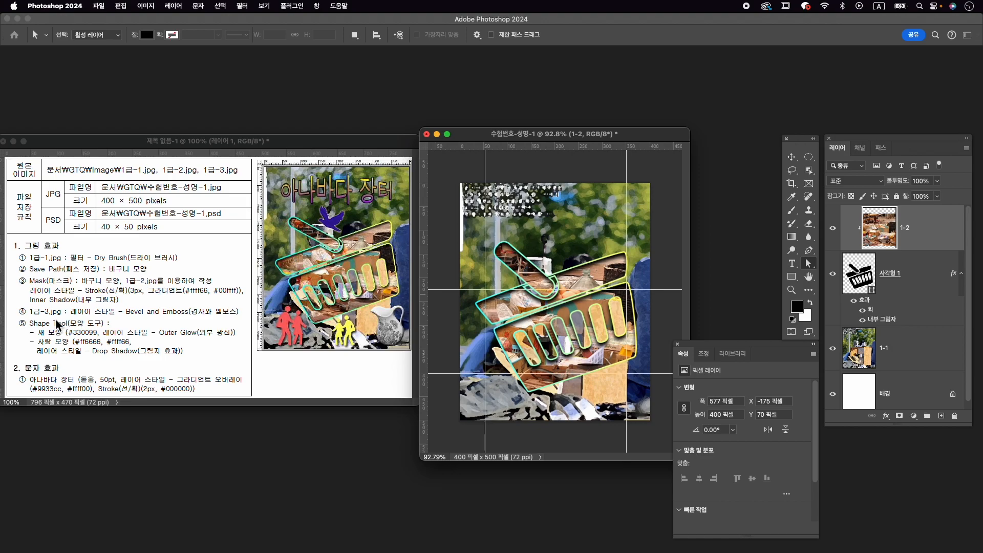
key("super+o")
left_click(624, 219)
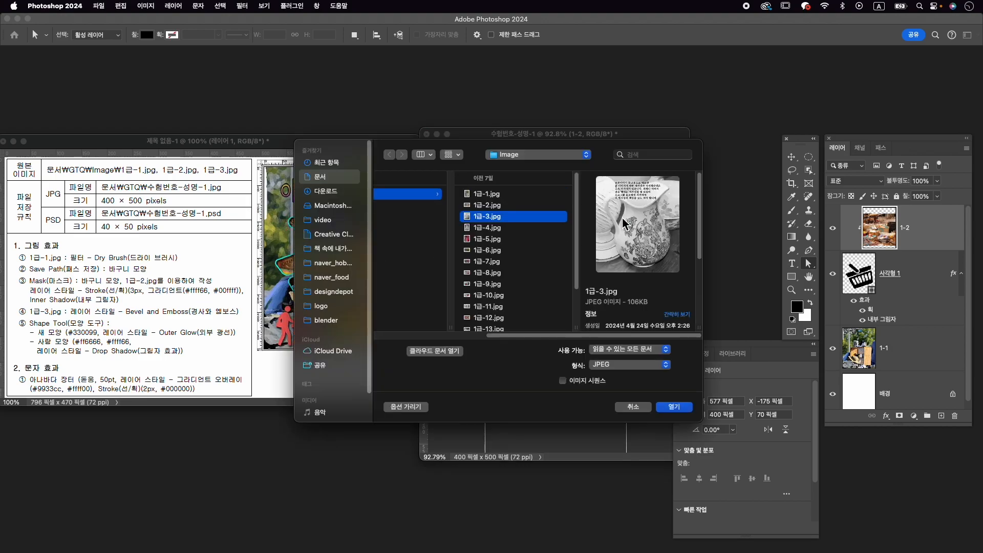
left_click(687, 407)
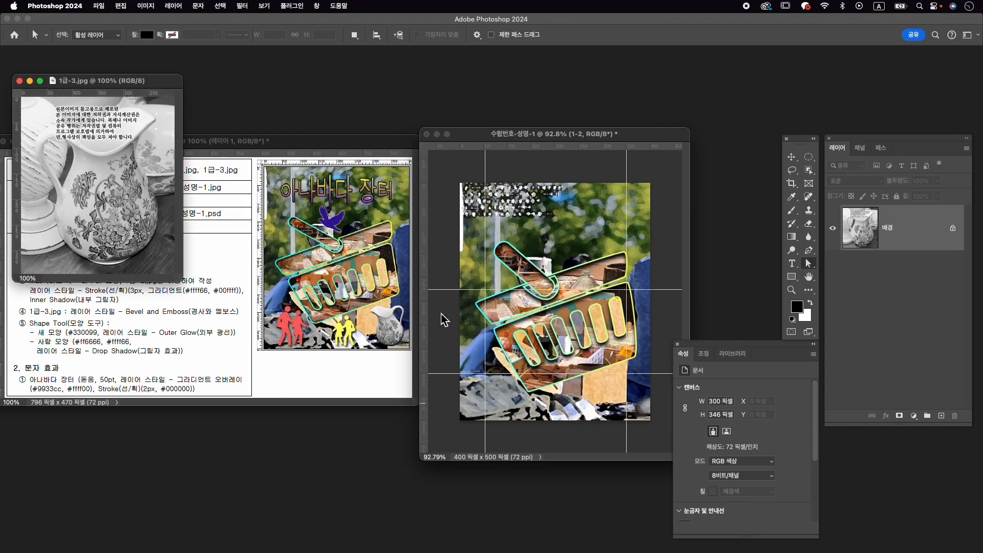
left_click_drag(164, 81, 345, 71)
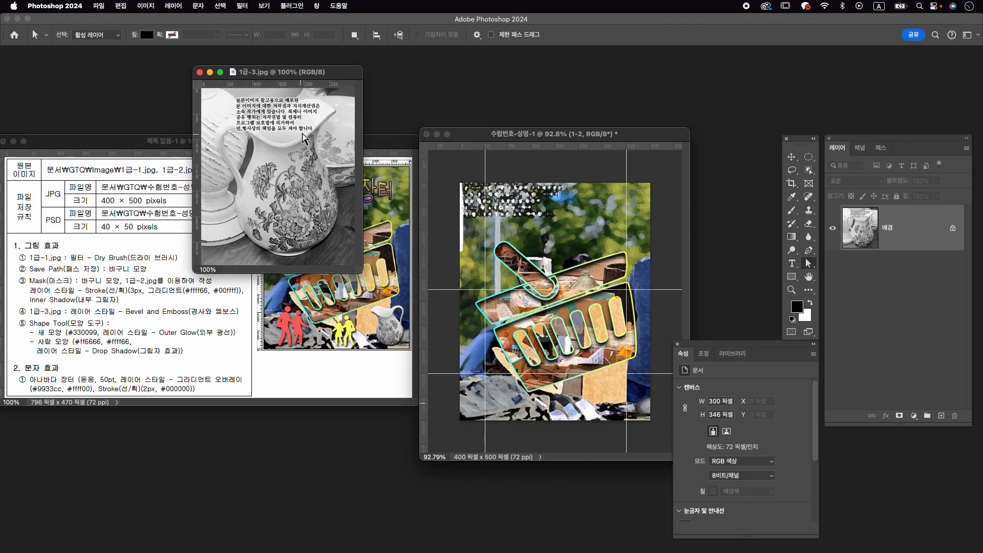
- Select the patterned jug with Object Selection, refine the selection near its handle with Quick Selection, and turn it into a layer mask
left_click(809, 170)
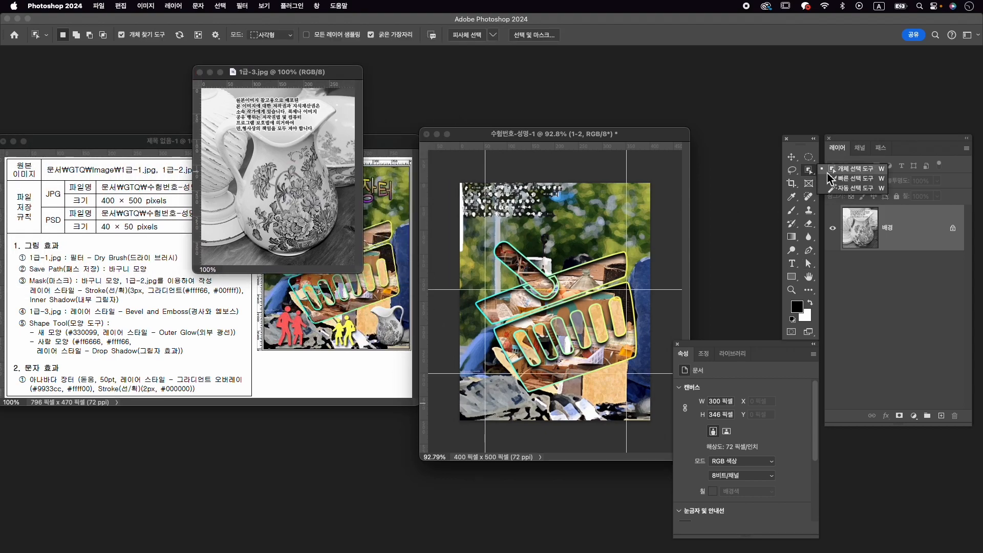
left_click(294, 187)
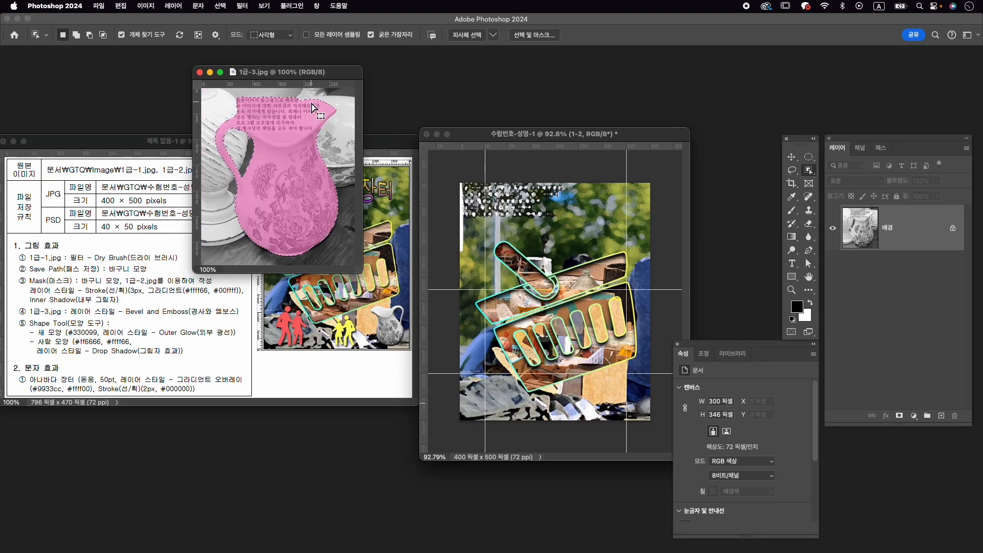
left_click(810, 170)
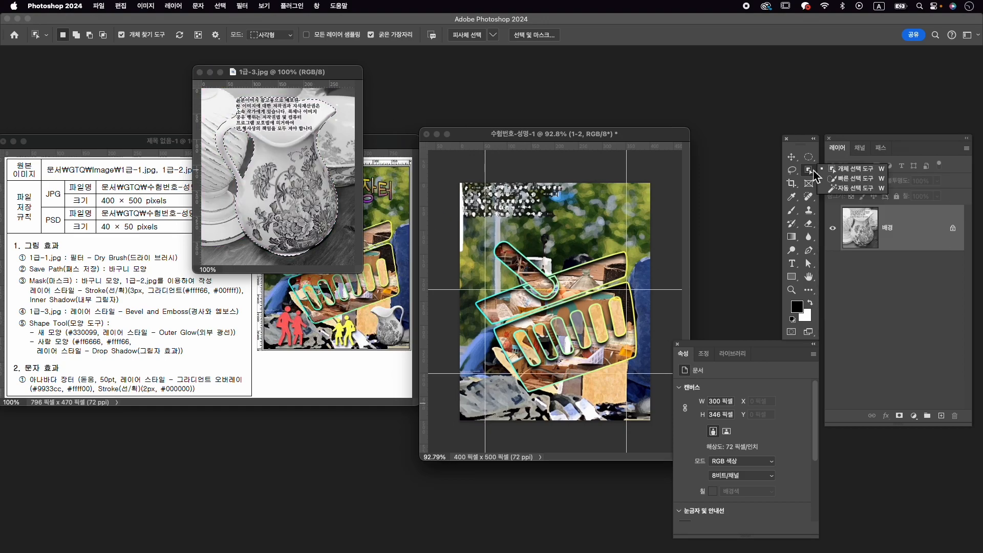
left_click(853, 178)
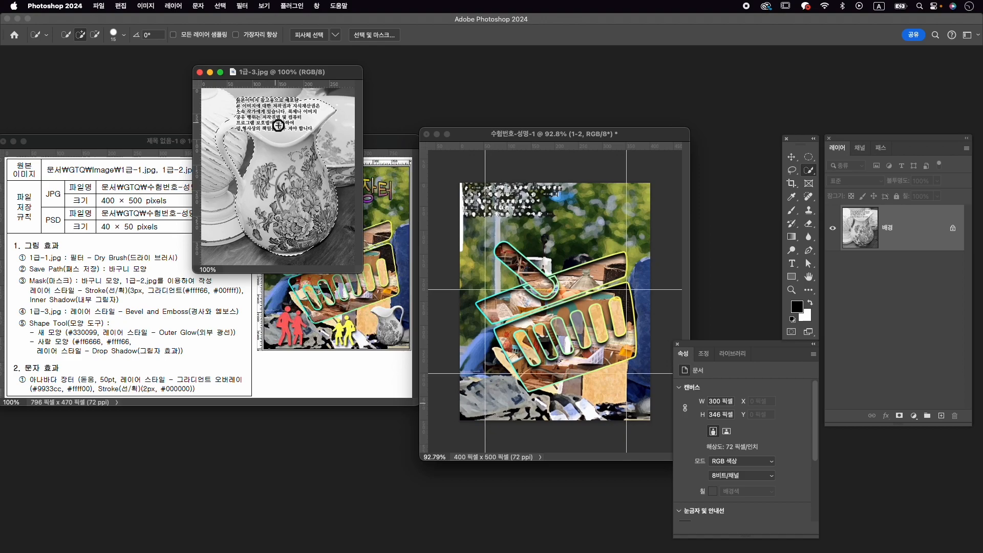
key("alt")
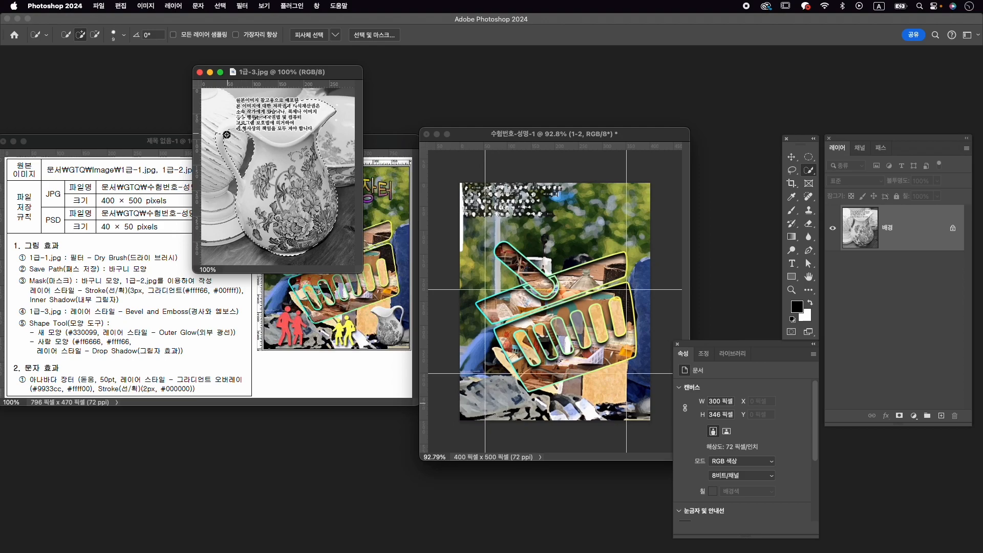
key("alt")
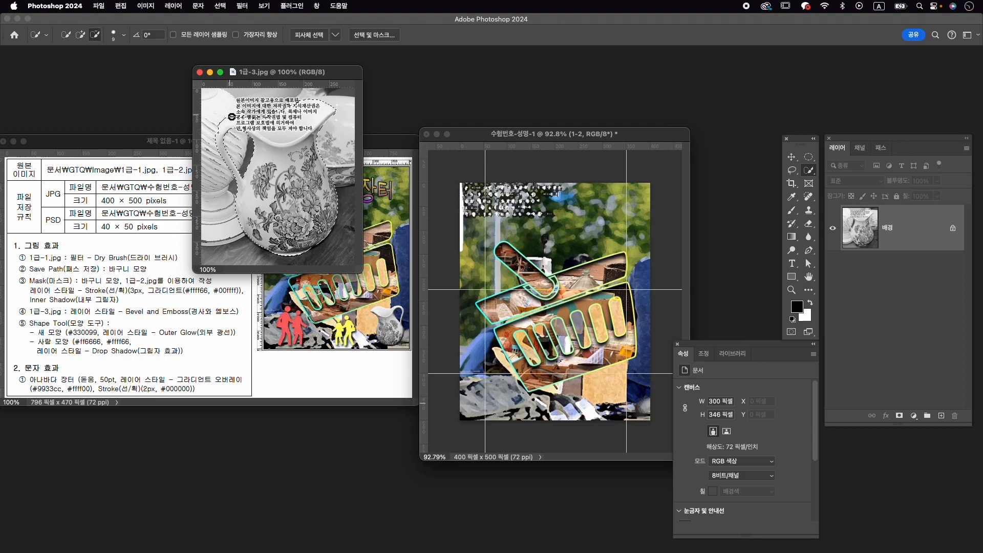
left_click_drag(242, 134, 239, 137)
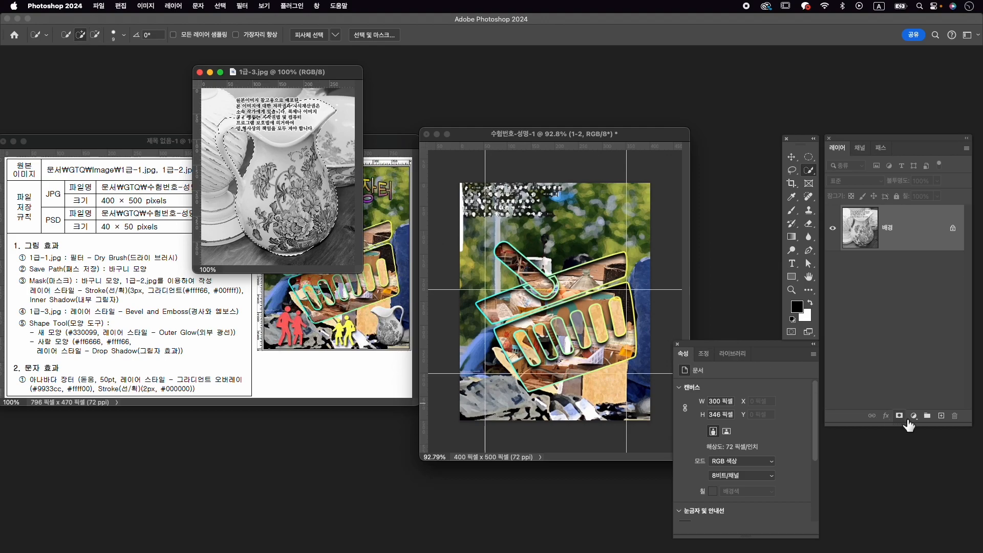
left_click(899, 416)
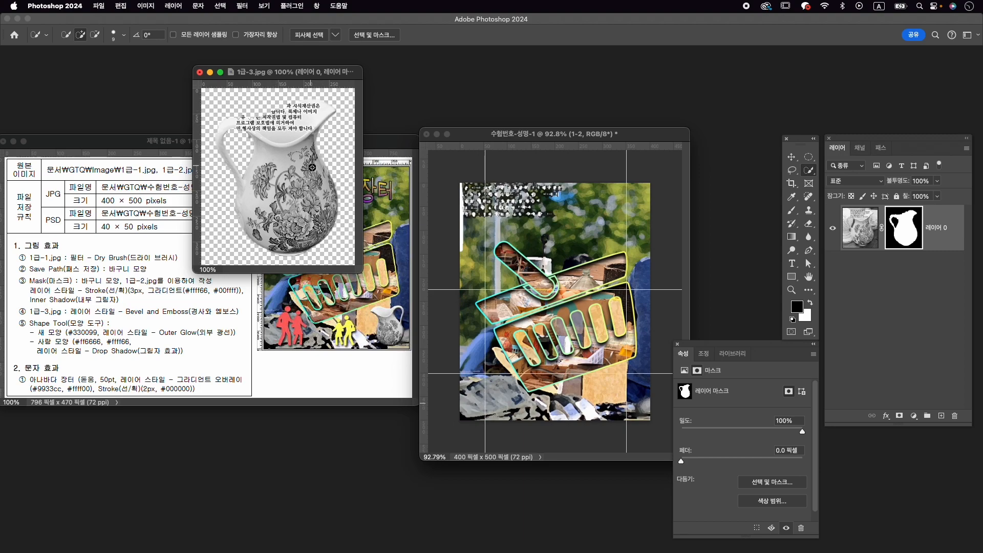
- Copy the masked jug layer into the 수험번호-성명-1 document and close 1급-3.jpg without saving
key("v")
left_click_drag(312, 168, 540, 305)
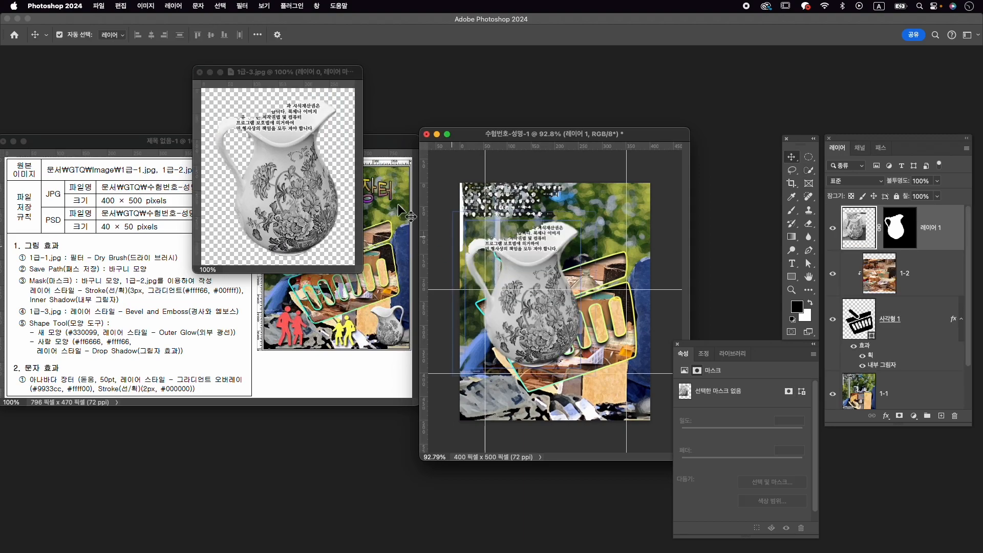
left_click(200, 72)
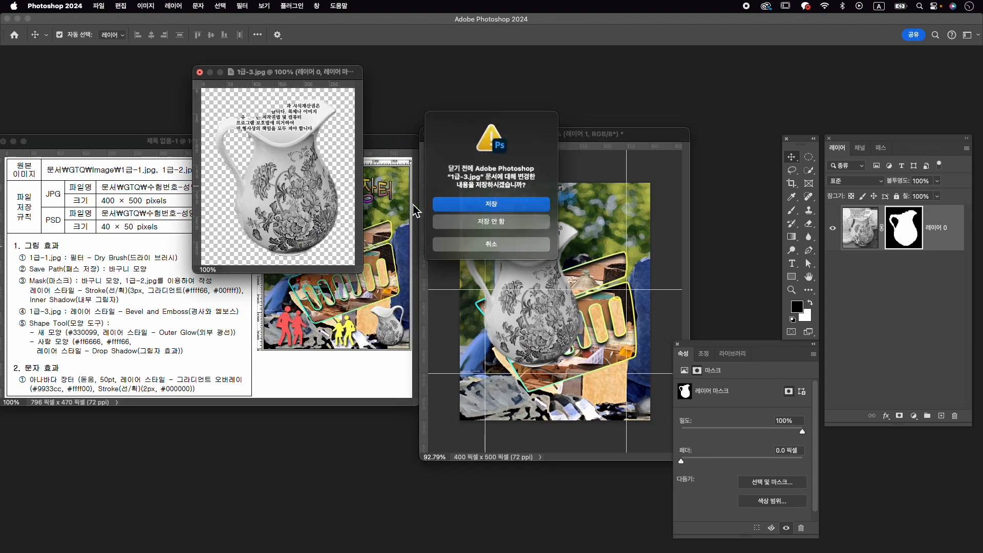
left_click(500, 223)
- Rename the jug's layer as 1-3
left_click(909, 254)
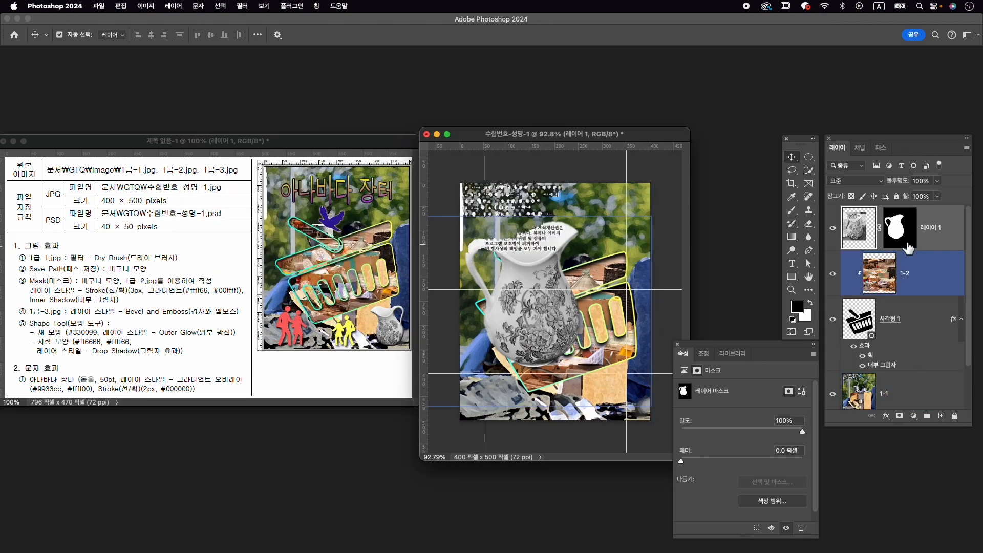
left_click(909, 249)
double_click(931, 227)
type("1")
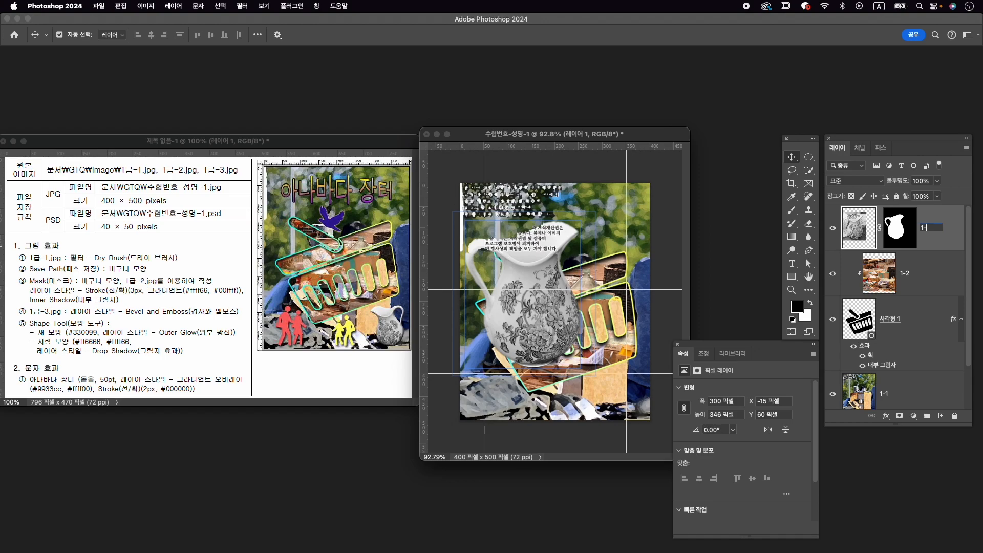
type("-3")
key("Return")
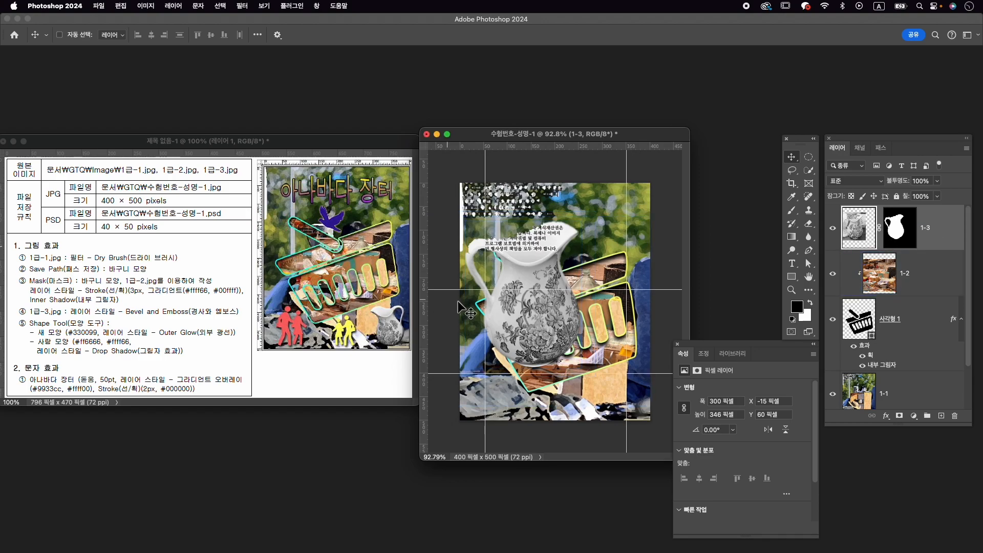
- Flip the jug horizontally and scale it to about 136 × 148 px in the lower-right corner of the canvas
key("super+t")
right_click(542, 262)
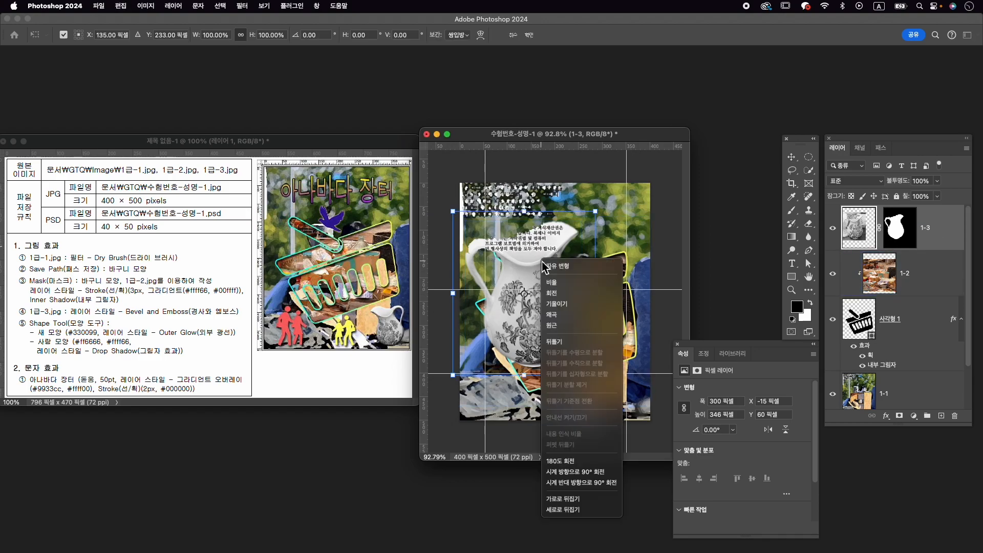
left_click(599, 504)
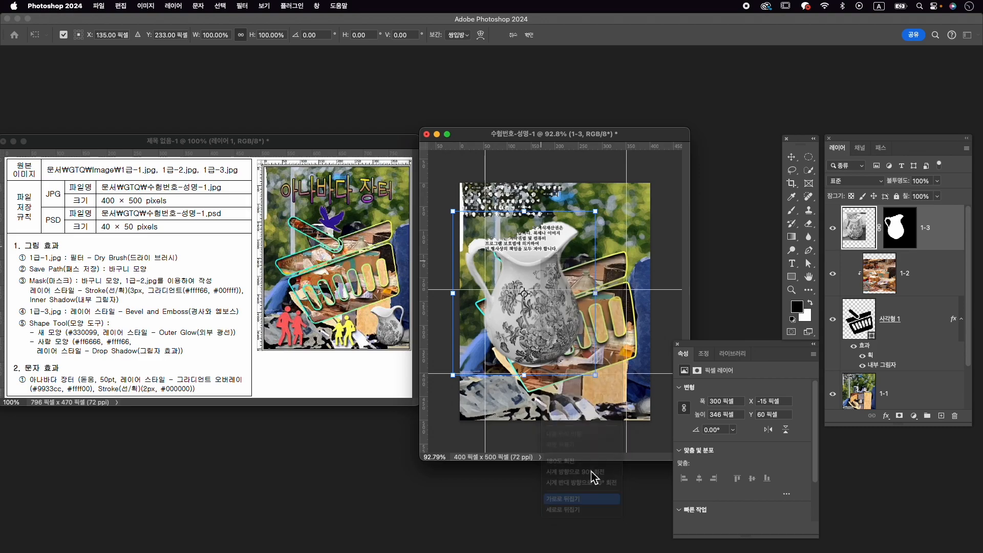
left_click_drag(454, 214, 640, 362)
left_click_drag(646, 401, 641, 398)
left_click_drag(657, 361, 664, 365)
key("Return")
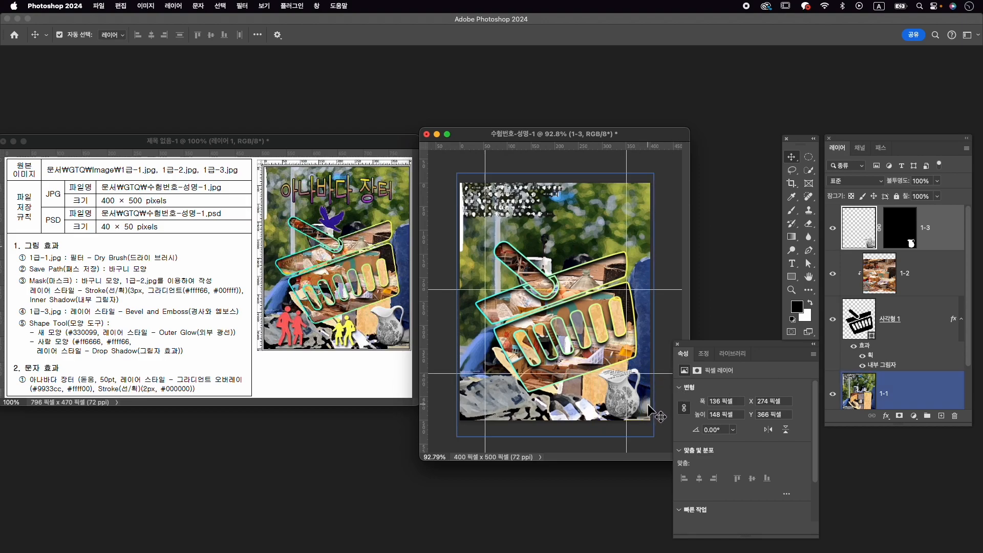
- Nudge the jug slightly right to an X position of 280 px
key("super+t")
key("Return")
key("Right")
key("Right")
key("Right")
key("Right")
key("Right")
key("Right")
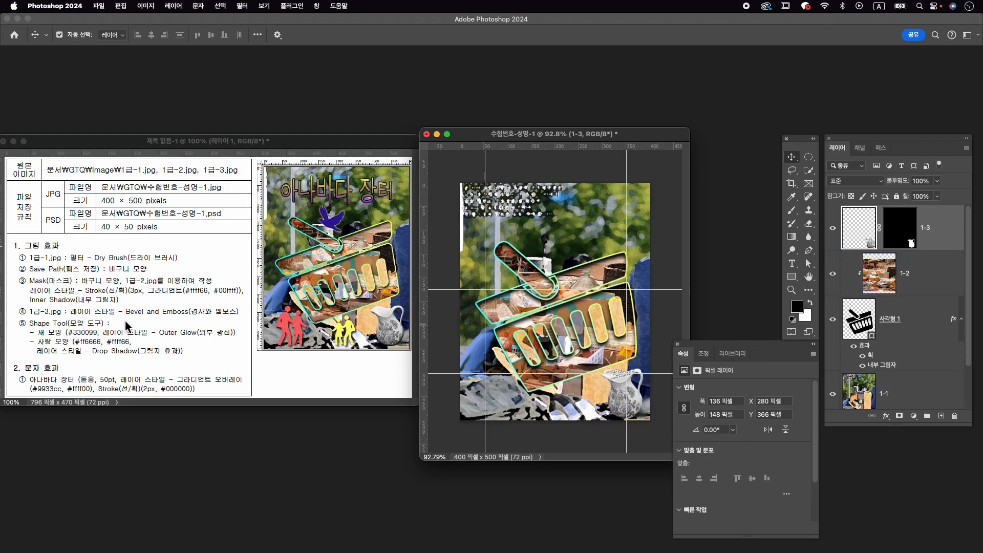
- Apply a Bevel and Emboss (경사와 엠보스) layer style to layer 1-3 with the 엠보스 style, 22% depth and 5 px size
left_click(887, 416)
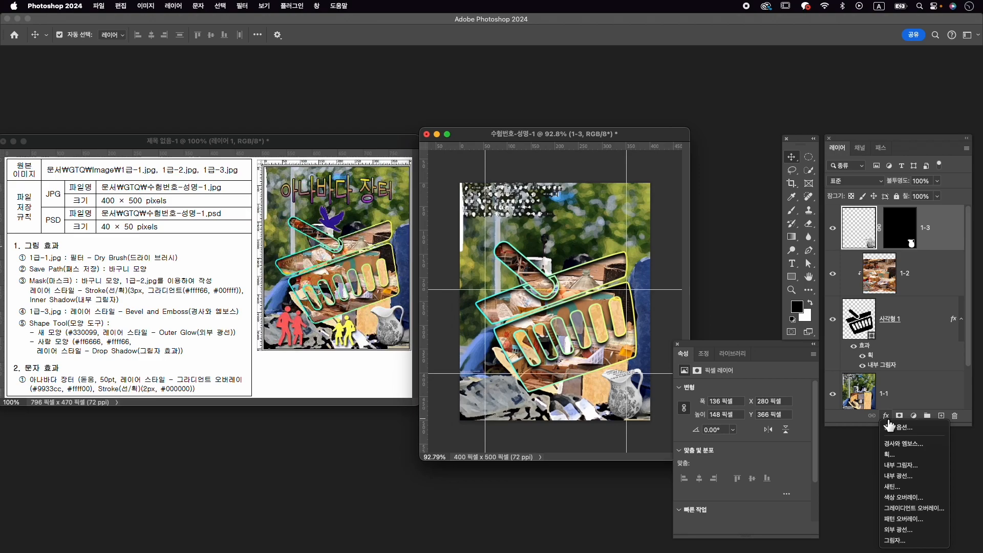
left_click(942, 445)
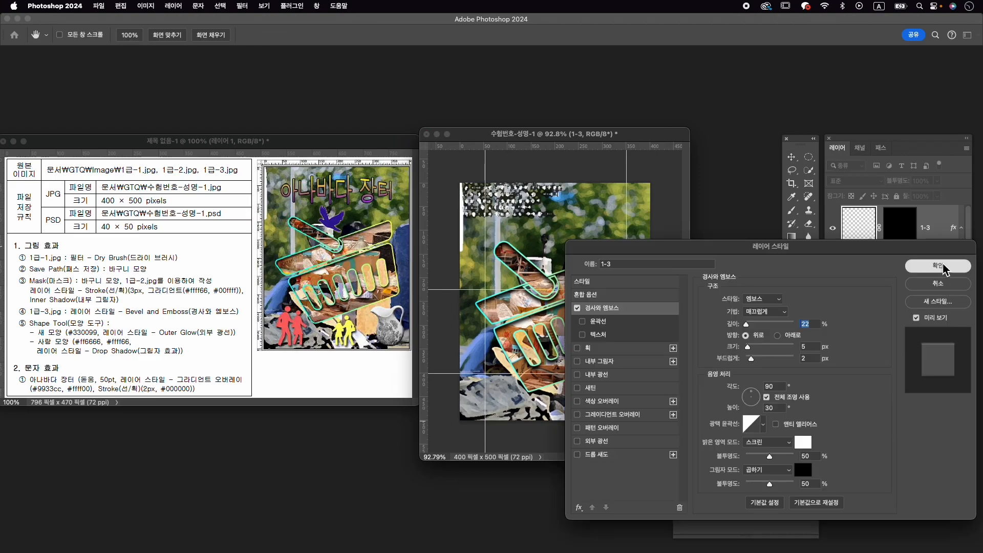
left_click(947, 271)
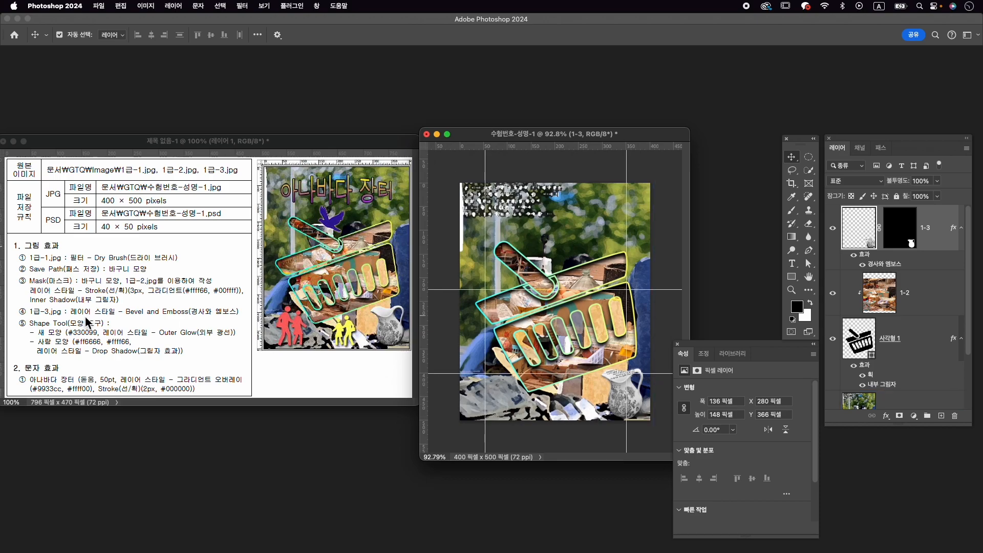
- Search the shape library for 새 and choose the flying bird with spread wings from the legacy animal (동물) shapes
left_click(317, 5)
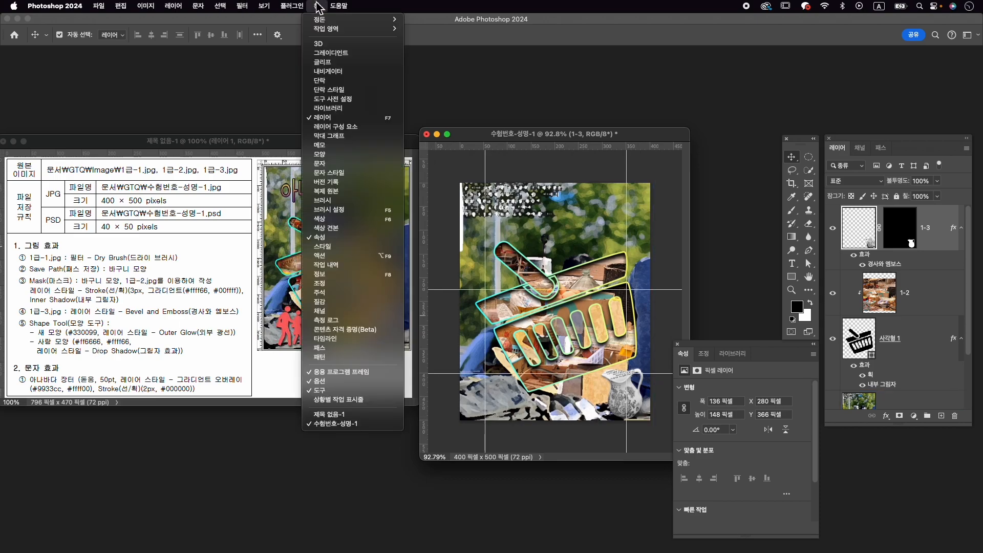
left_click(370, 155)
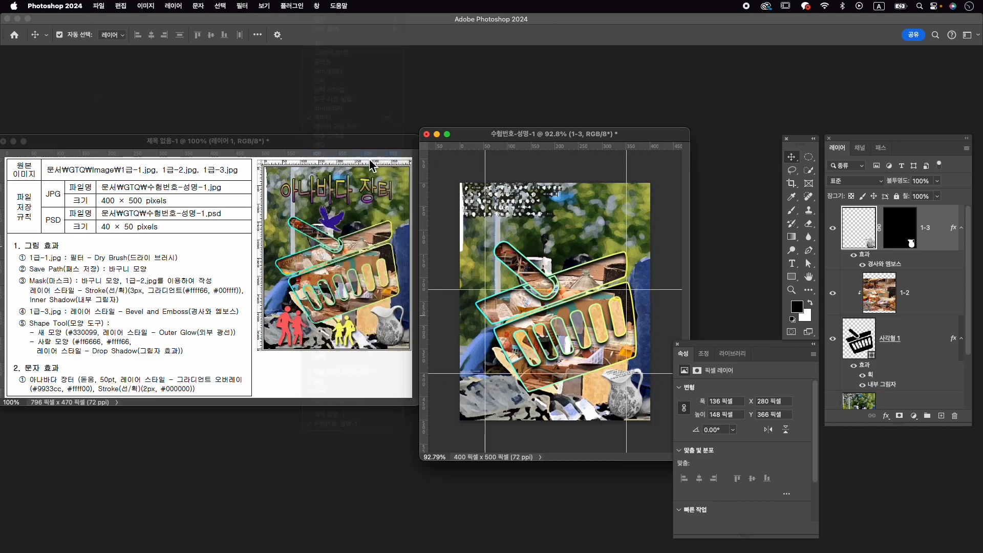
left_click(562, 85)
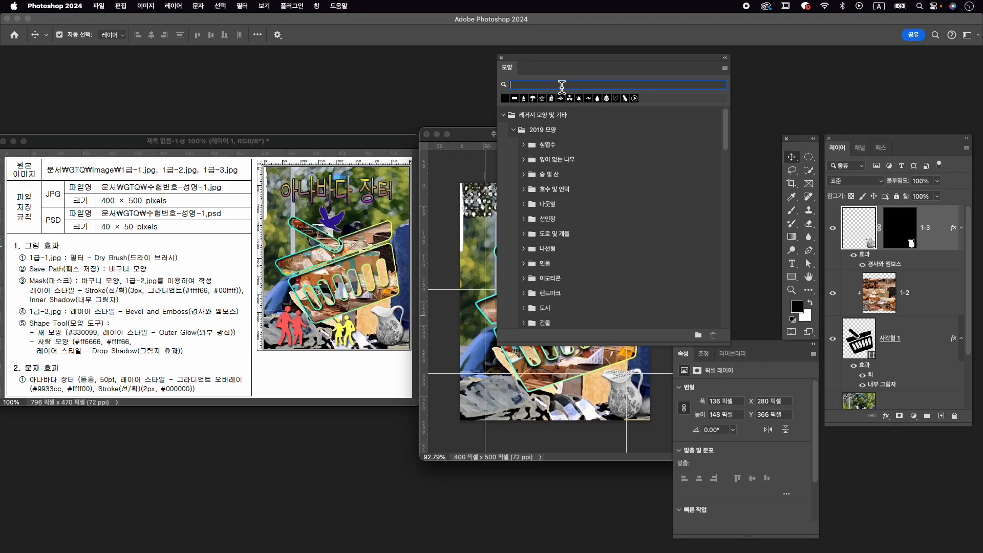
type("t")
key("BackSpace")
key("BackSpace")
type("ㅅㅐ")
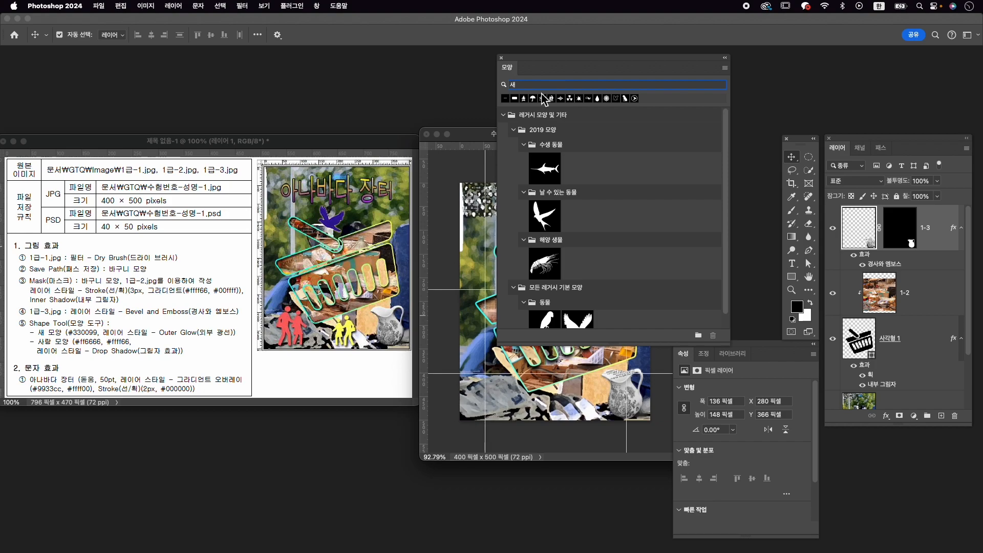
scroll(659, 275, "down", 1)
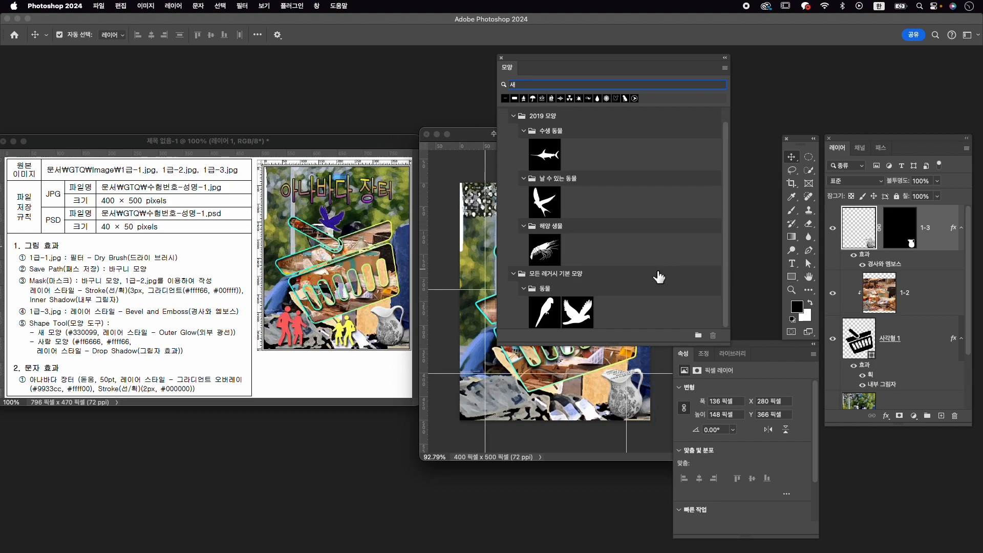
left_click(589, 314)
- Shrink the shape library and move it mostly clear of the canvas, with the chosen bird still in view
left_click_drag(623, 65, 683, 72)
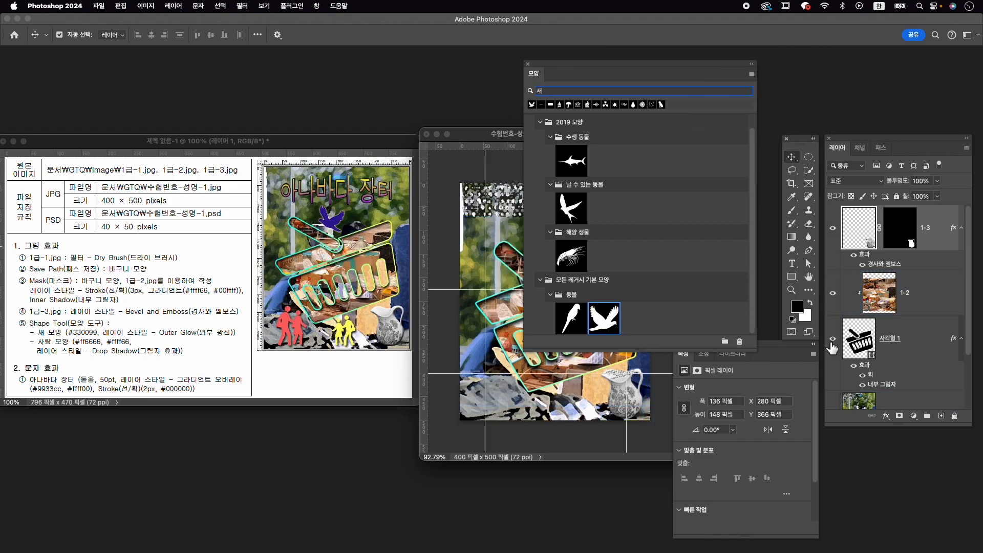
left_click_drag(755, 351, 693, 303)
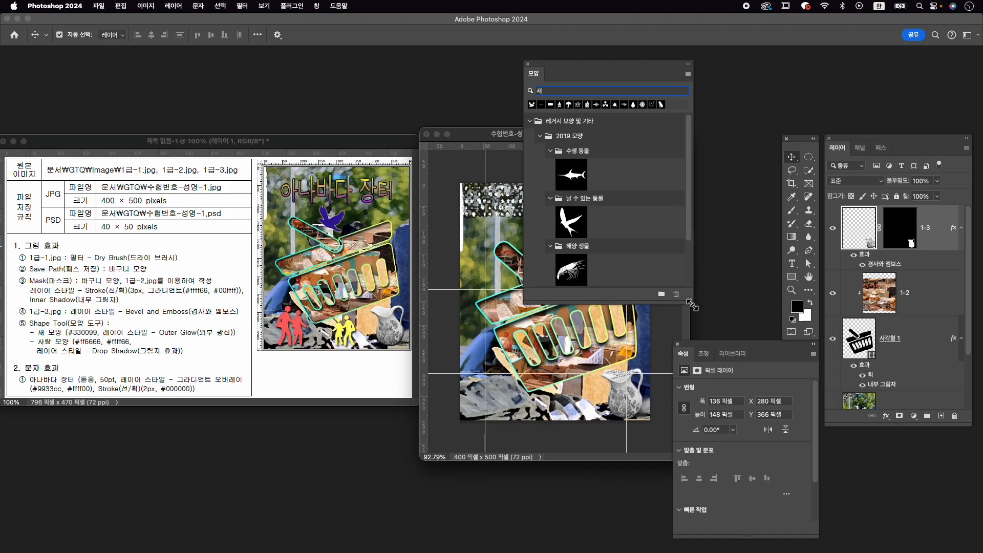
scroll(612, 245, "down", 3)
left_click_drag(620, 72, 708, 68)
- Draw the bird with the Custom Shape tool above the basket handle, about 73 × 62 px
left_click(801, 280)
right_click(800, 278)
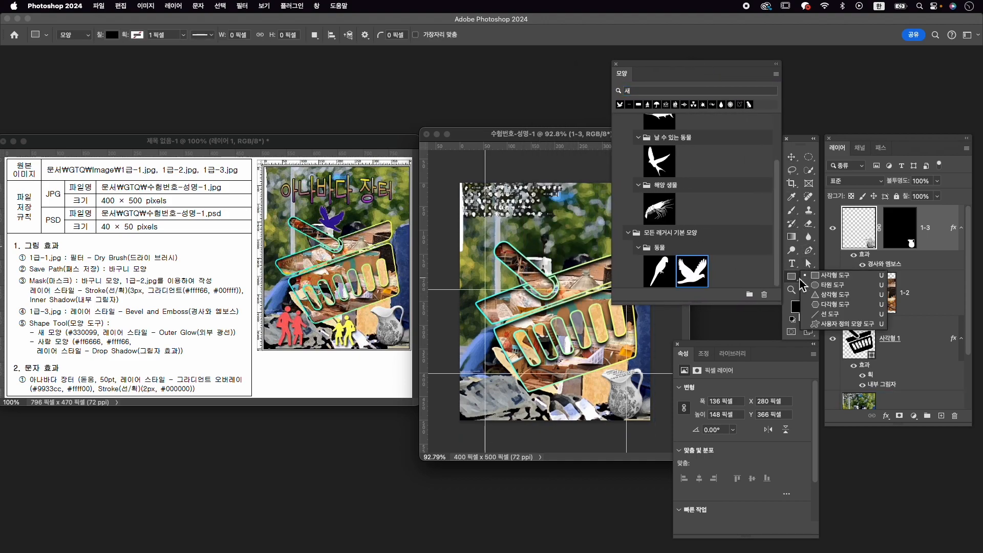
left_click(845, 325)
left_click_drag(536, 229, 570, 266)
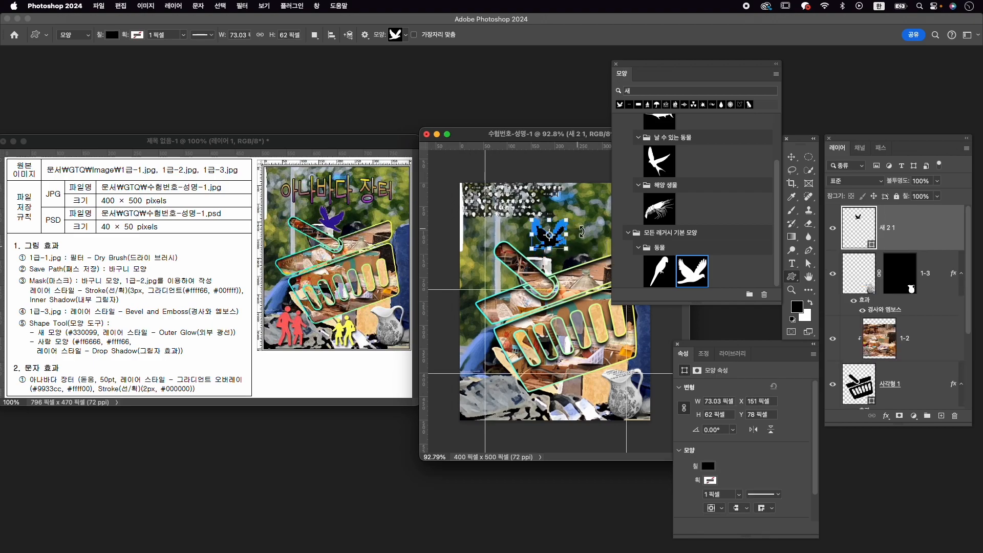
- Flip the bird horizontally, rotate it about 20° clockwise and move it down onto the basket handle
key("super+t")
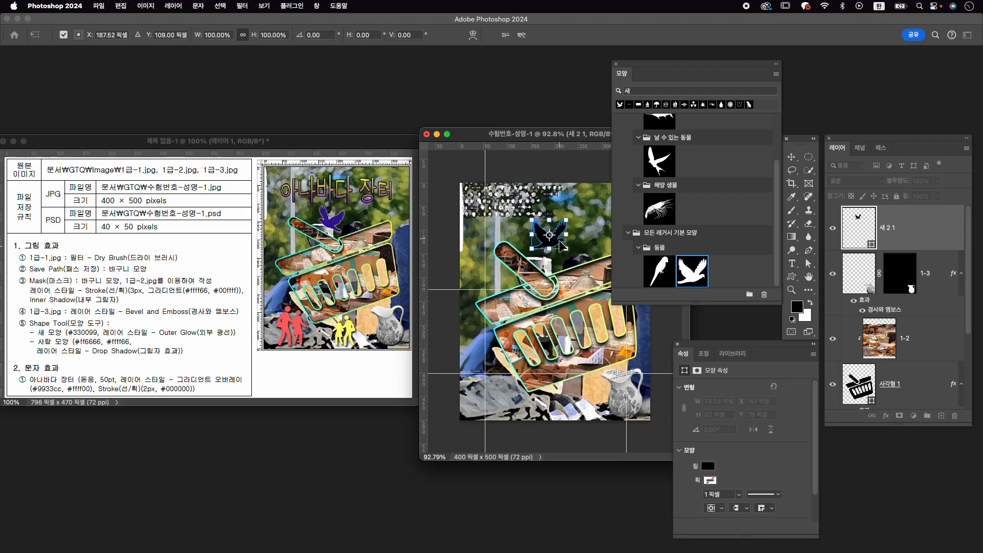
right_click(559, 240)
left_click(616, 480)
left_click_drag(572, 212, 579, 223)
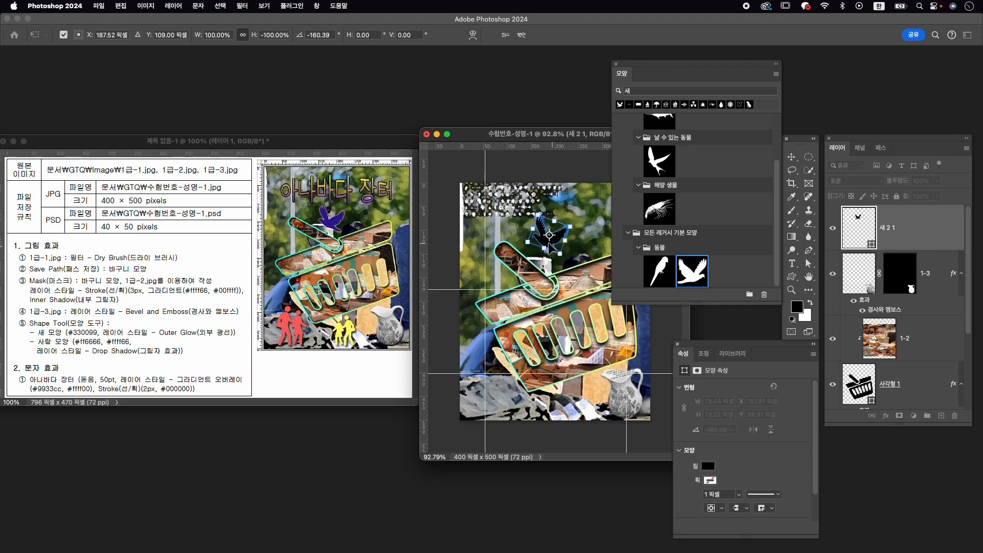
left_click_drag(557, 247, 553, 259)
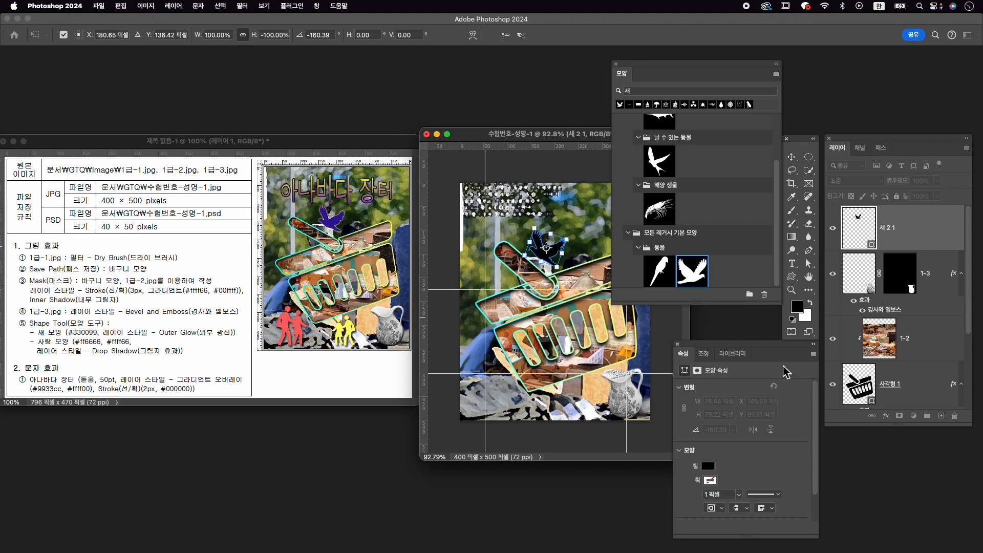
key("Return")
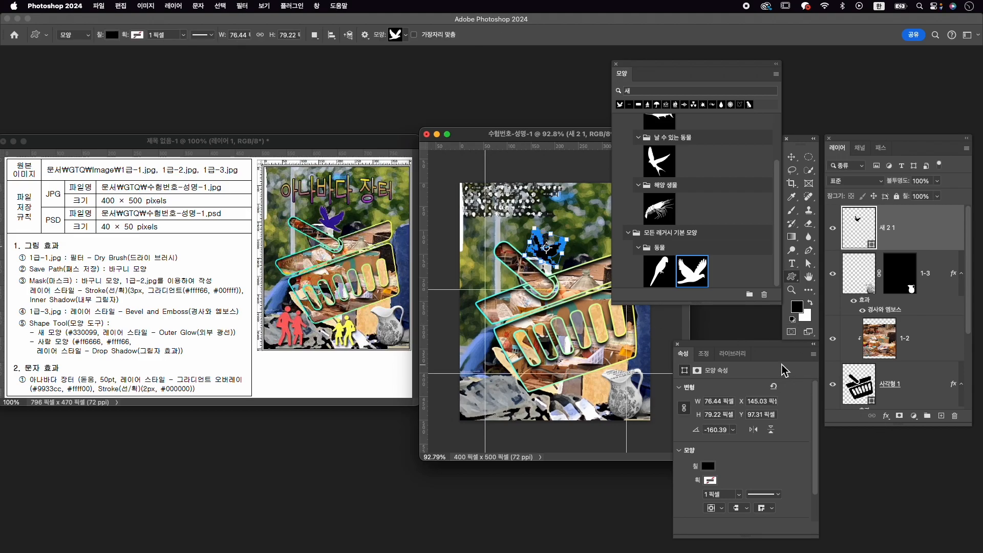
- Set the bird shape's fill colour to #330099
left_click(711, 480)
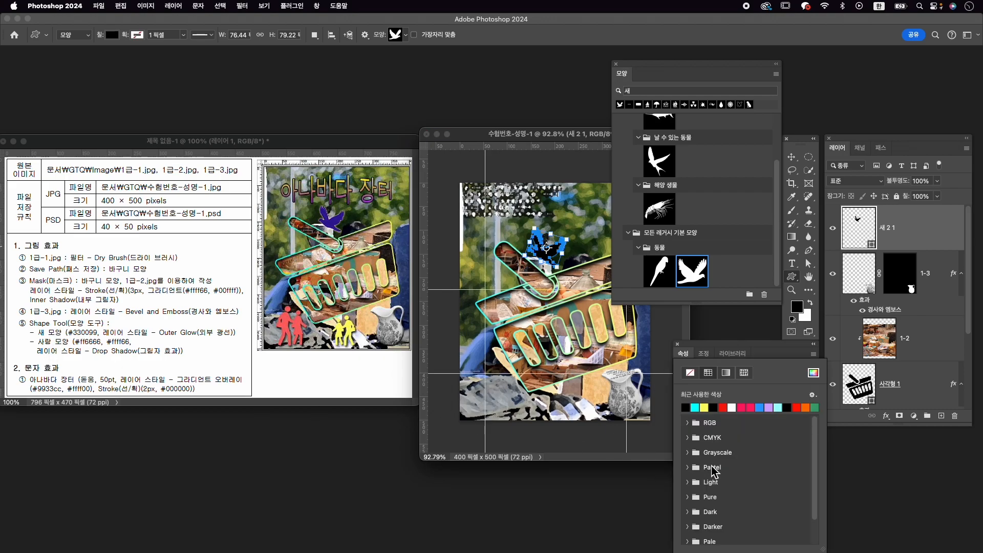
left_click(814, 372)
type("33")
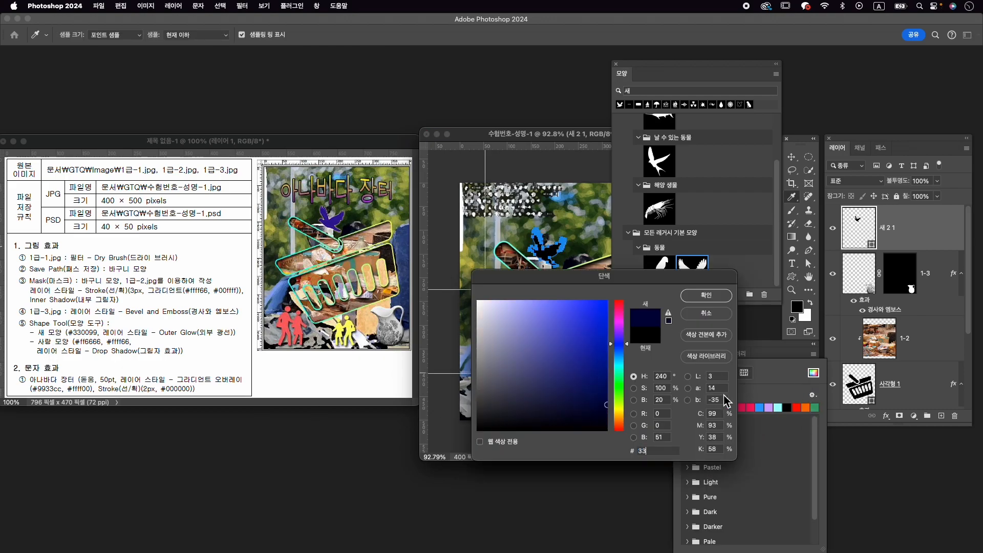
type("0099")
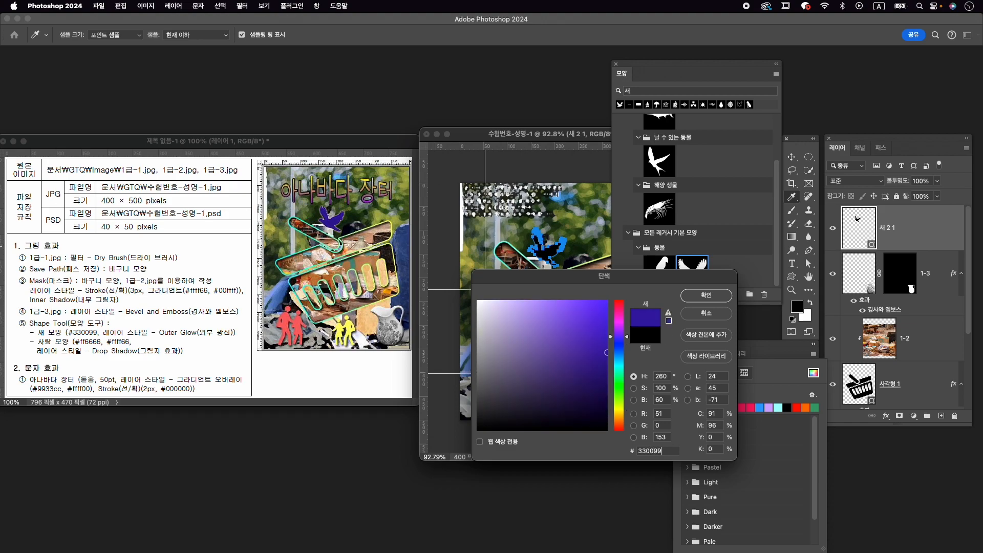
key("Return")
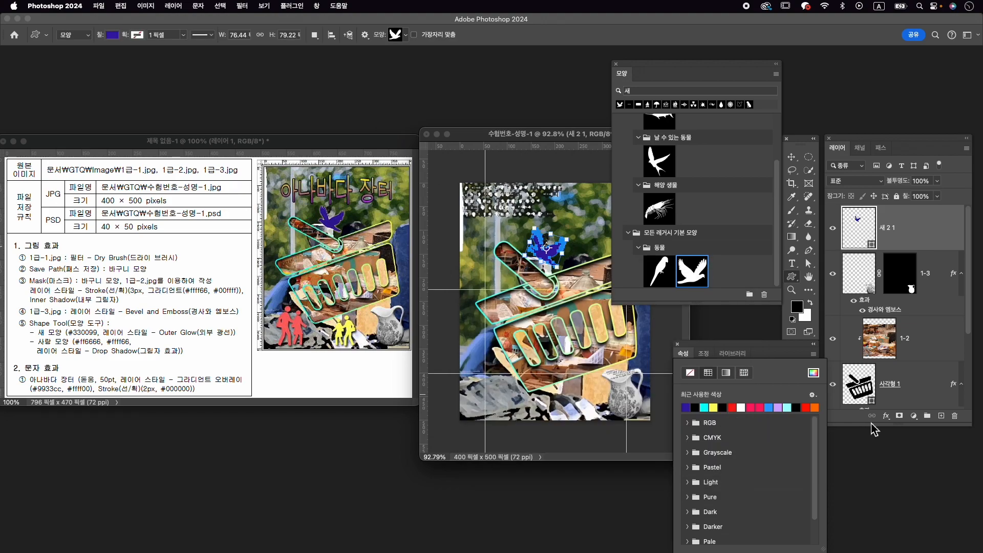
- Apply a white Outer Glow (외부 광선) layer style to the bird with 13% spread and 5 px size
left_click(890, 418)
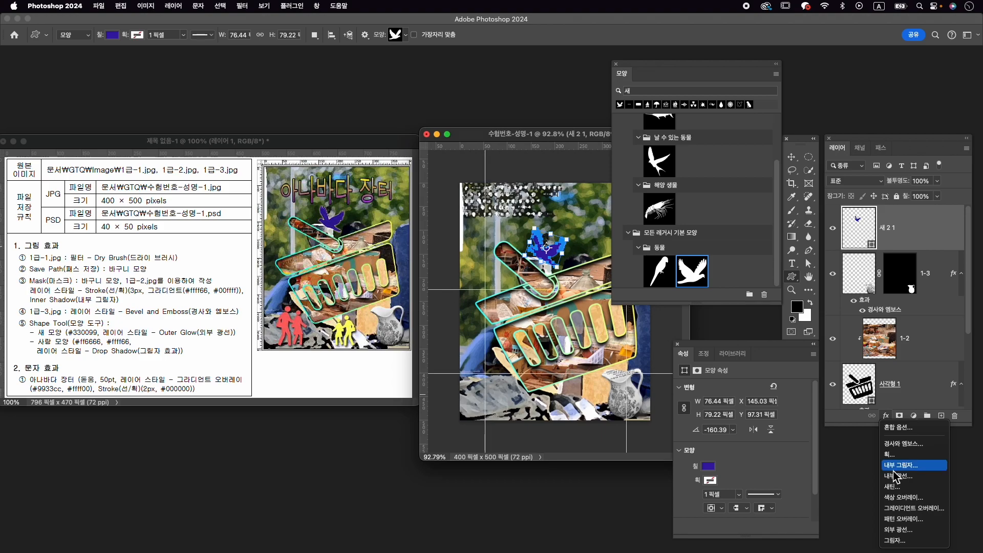
left_click(910, 529)
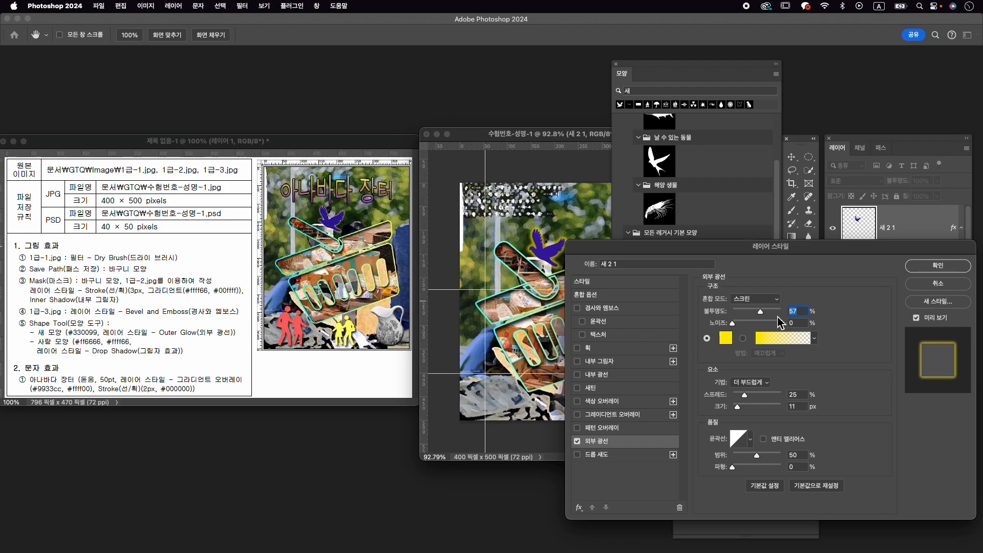
left_click(728, 342)
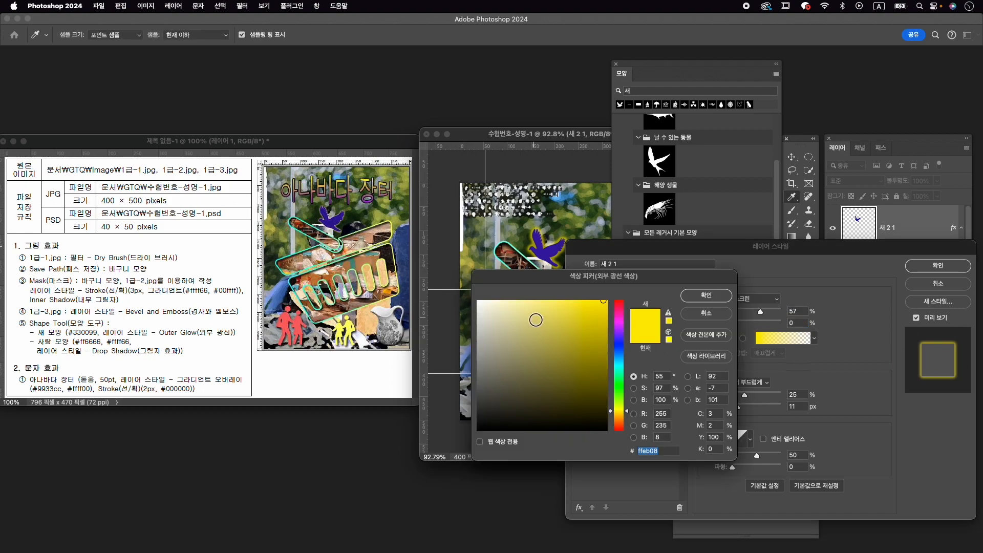
left_click(479, 302)
left_click(710, 298)
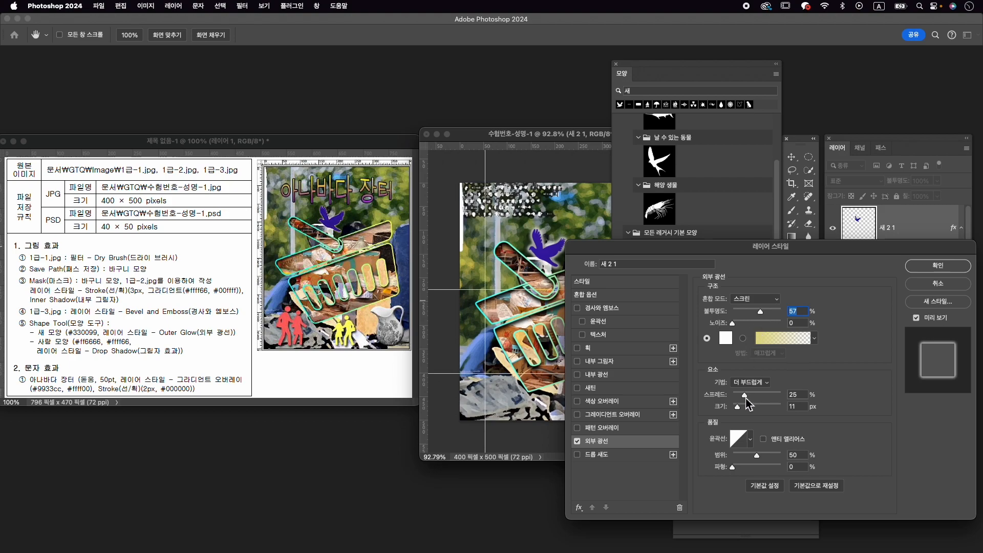
left_click_drag(745, 397, 738, 410)
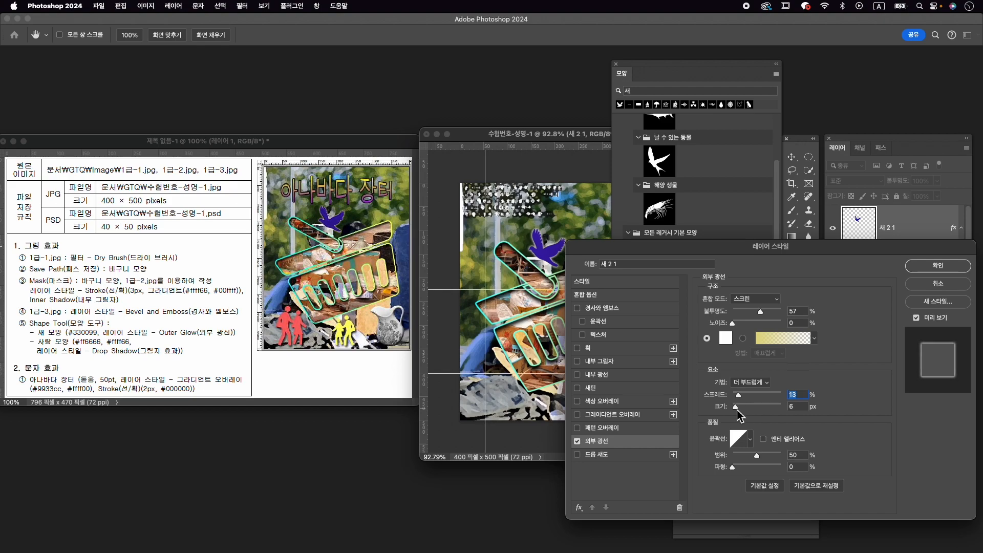
left_click(938, 266)
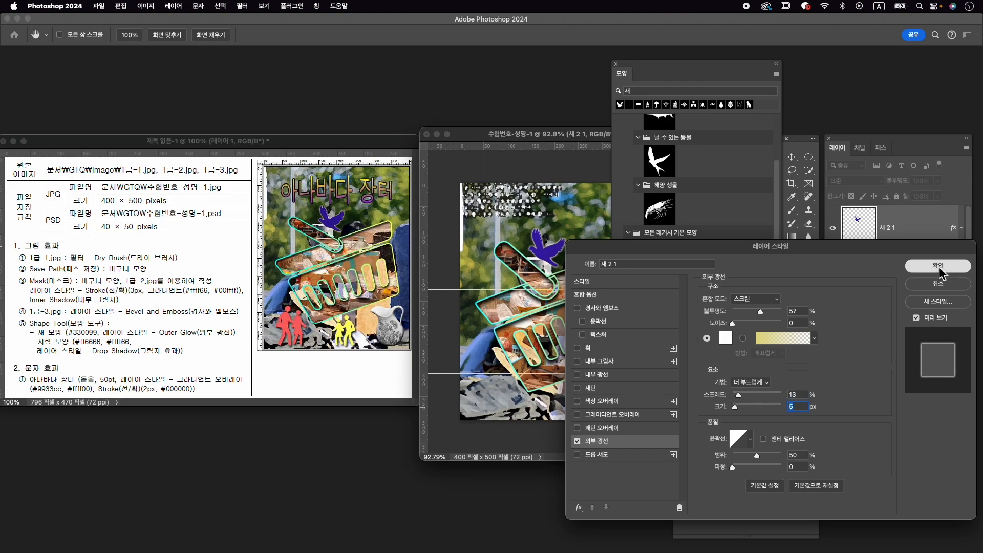
- Search the shape library for 사람
left_click(717, 93)
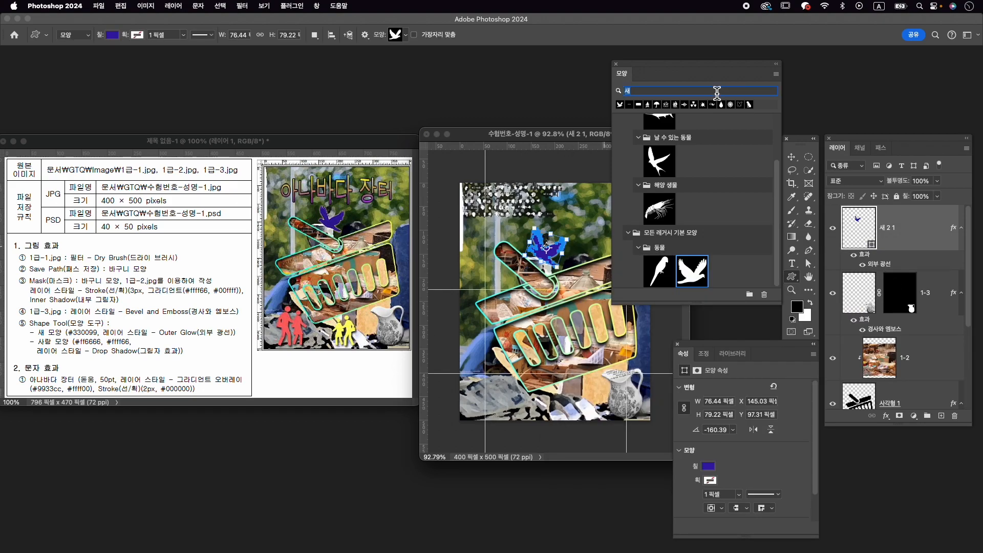
type("tkfk")
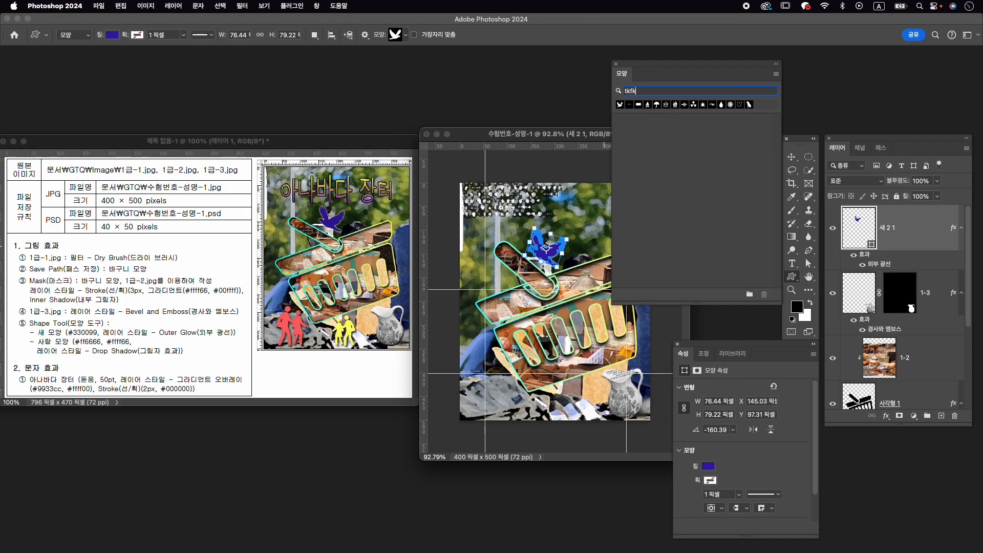
key("ctrl+space")
key("BackSpace")
key("BackSpace")
type("사람")
- Clear the shape search and choose the shape of two walking people from the legacy symbol (기호) folder
double_click(677, 94)
key("BackSpace")
left_click(662, 107)
double_click(660, 94)
key("BackSpace")
left_click(618, 122)
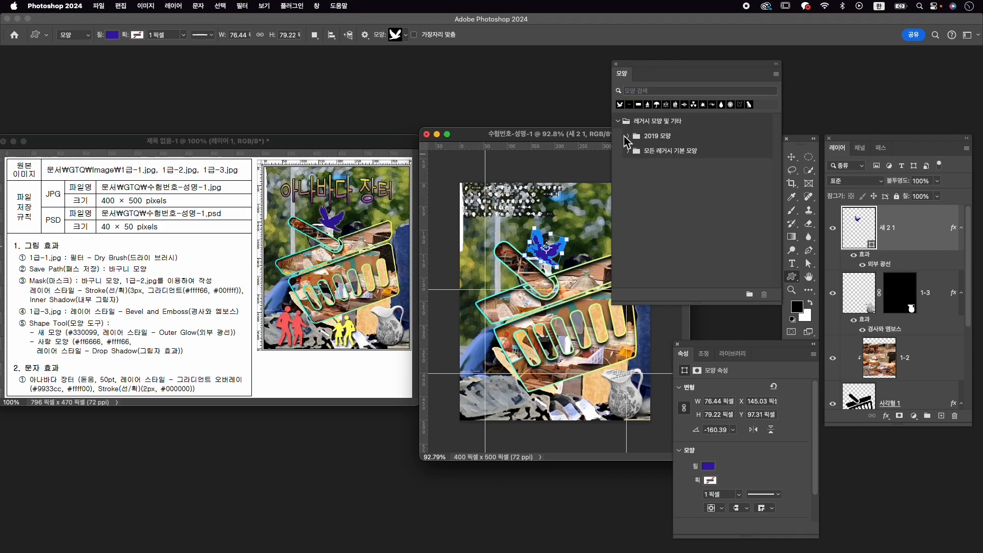
left_click(629, 151)
scroll(687, 194, "down", 5)
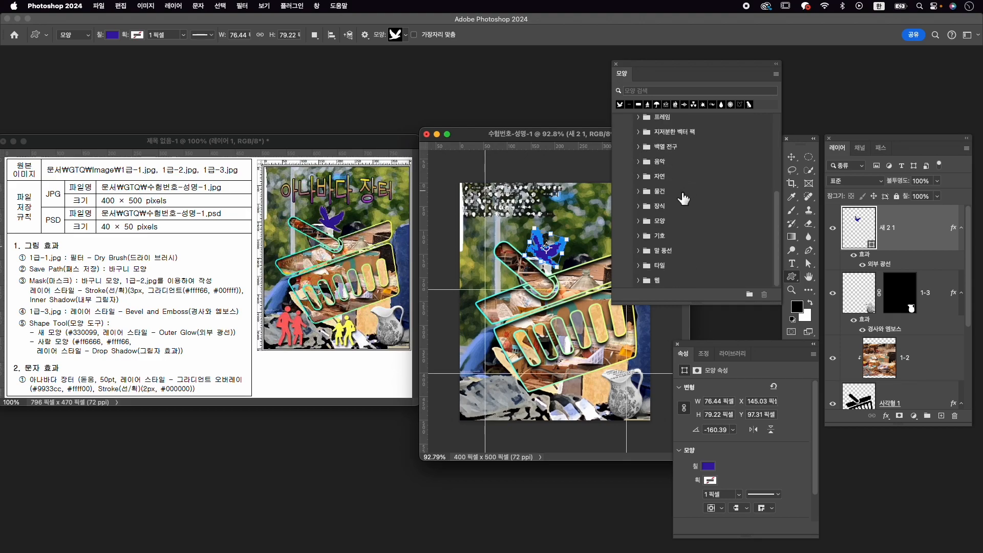
left_click(643, 237)
scroll(643, 241, "down", 5)
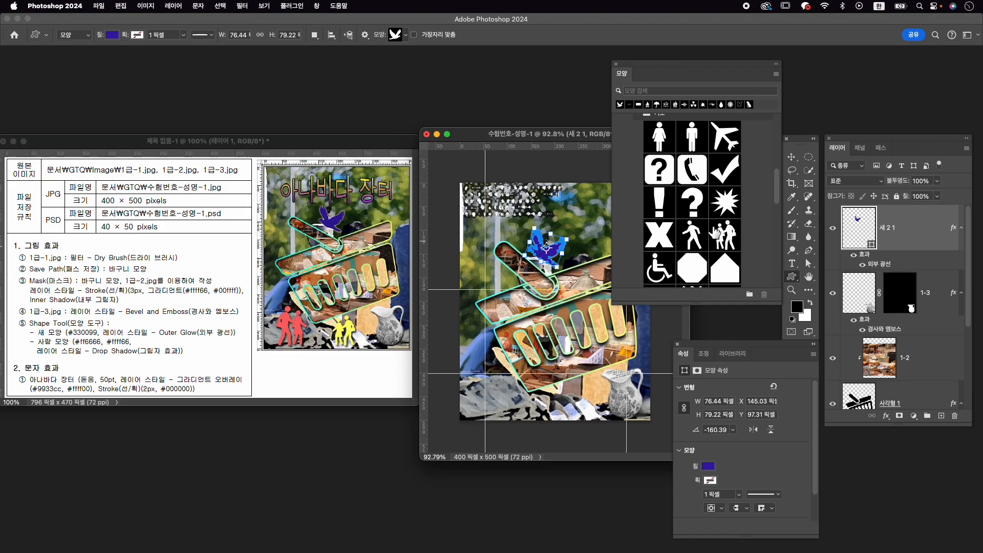
left_click(727, 241)
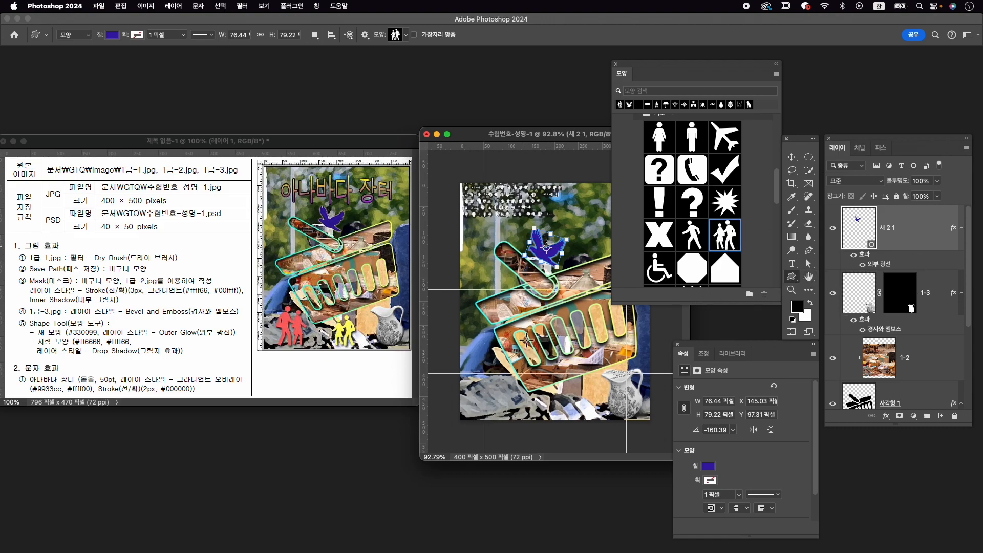
- Draw the two-people shape in the canvas's lower-left area, about 87 × 112 px, and set its fill to #ff6666
left_click_drag(490, 379, 519, 430)
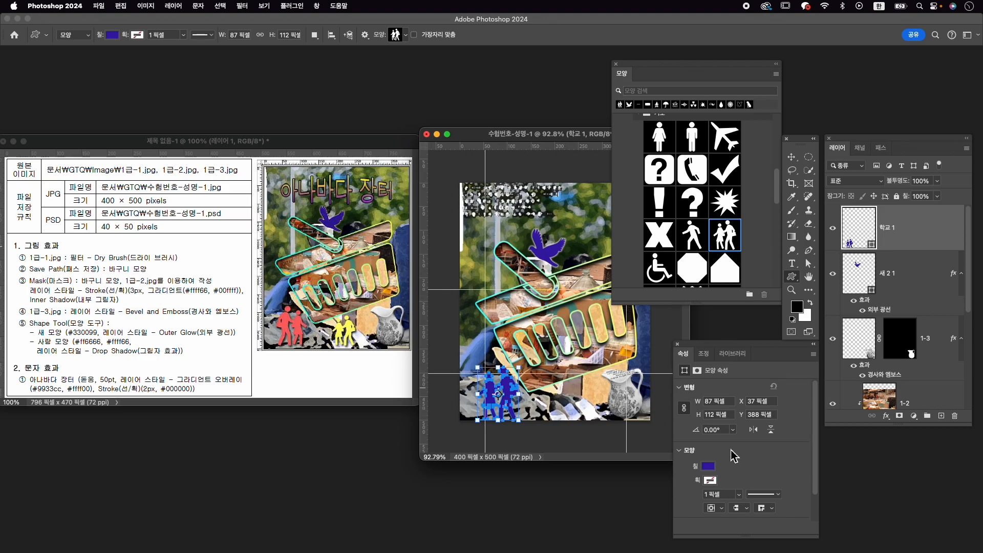
left_click(710, 467)
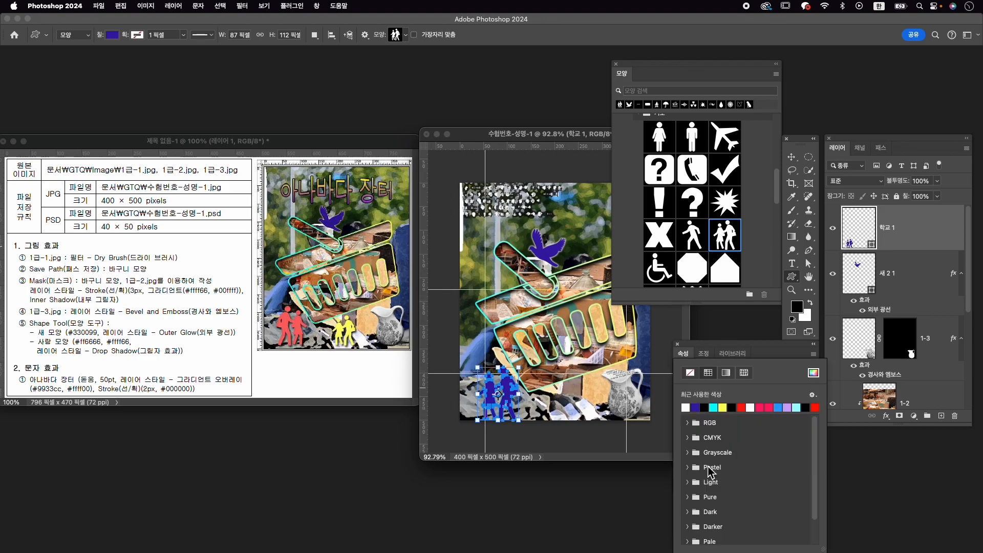
left_click(814, 373)
type("ff6666")
key("Return")
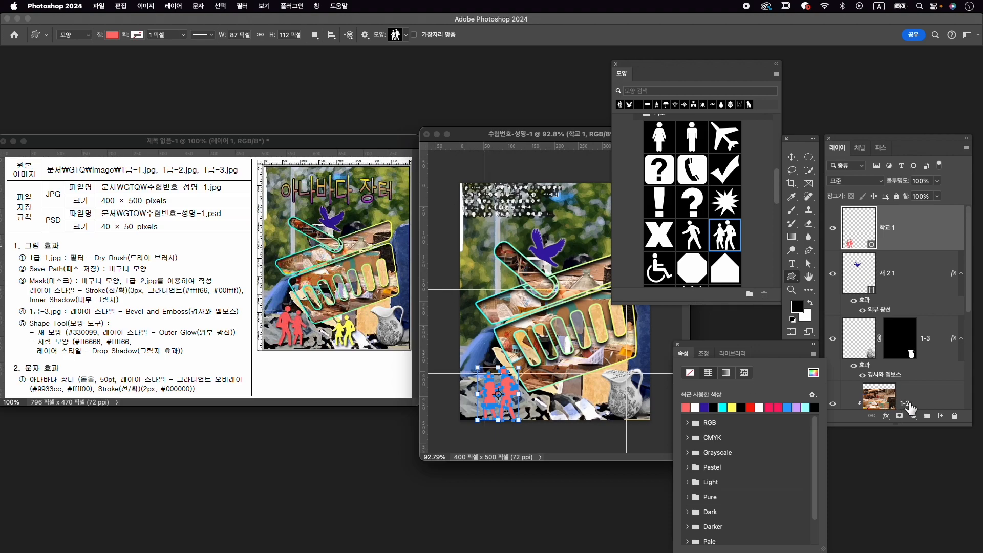
- Add a Drop Shadow (그림자) layer style with the offered settings to the people shape
left_click(887, 417)
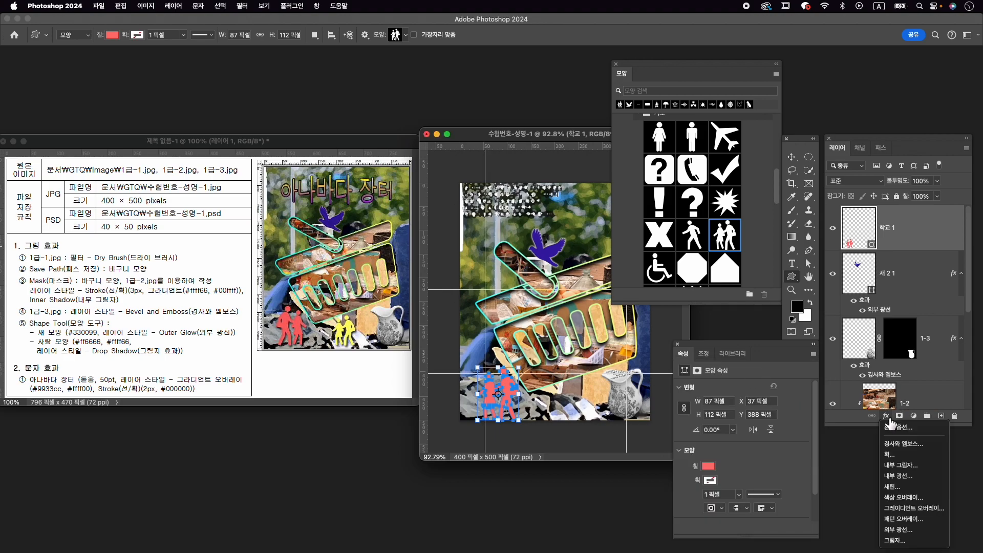
left_click(916, 541)
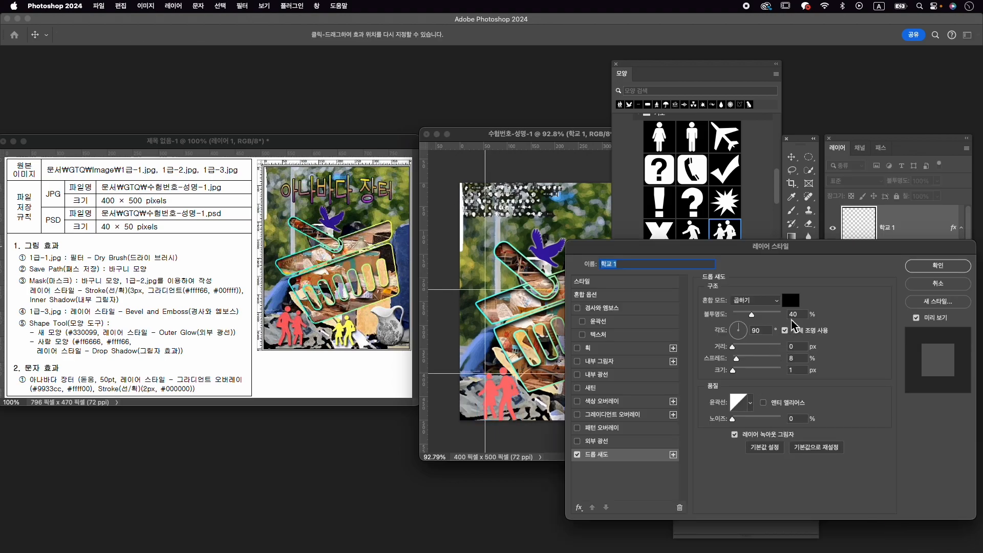
left_click(952, 268)
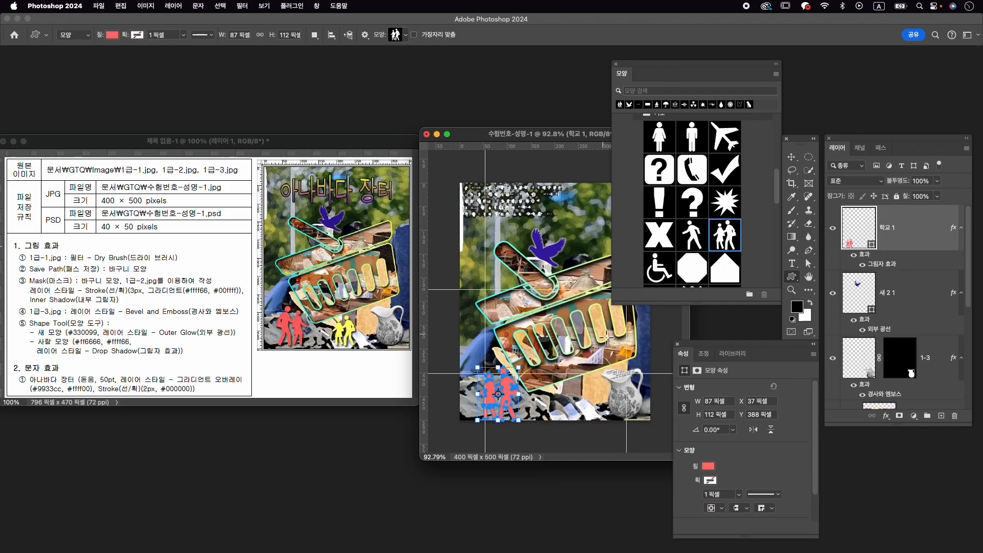
- Flip the people shape horizontally and scale it down to about 77 × 100 px
key("super+t")
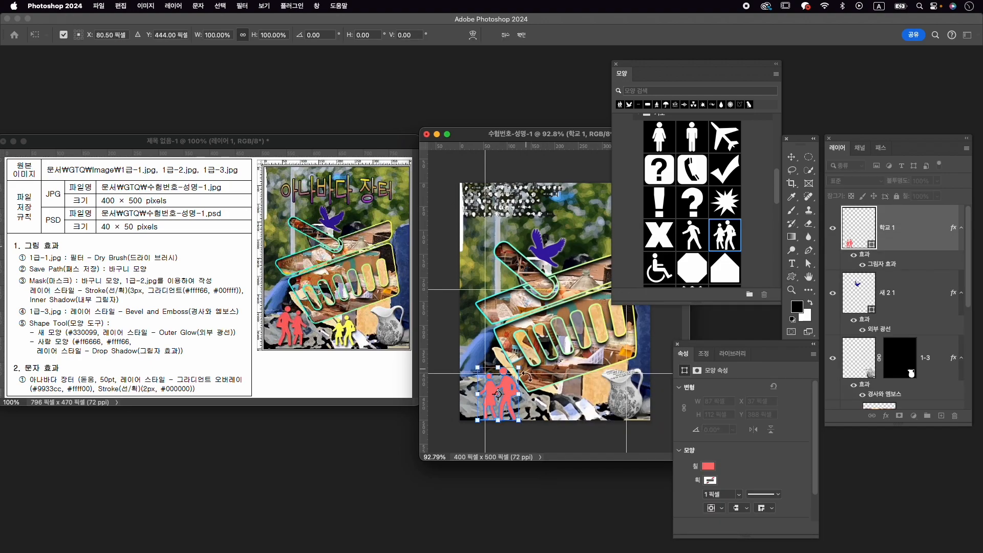
right_click(505, 389)
left_click(546, 530)
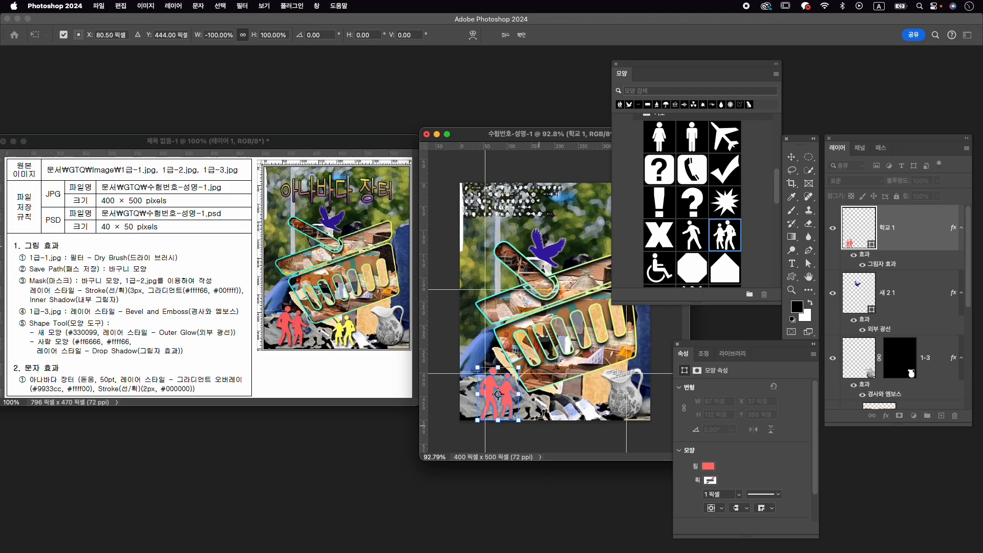
left_click_drag(524, 426, 520, 407)
key("Return")
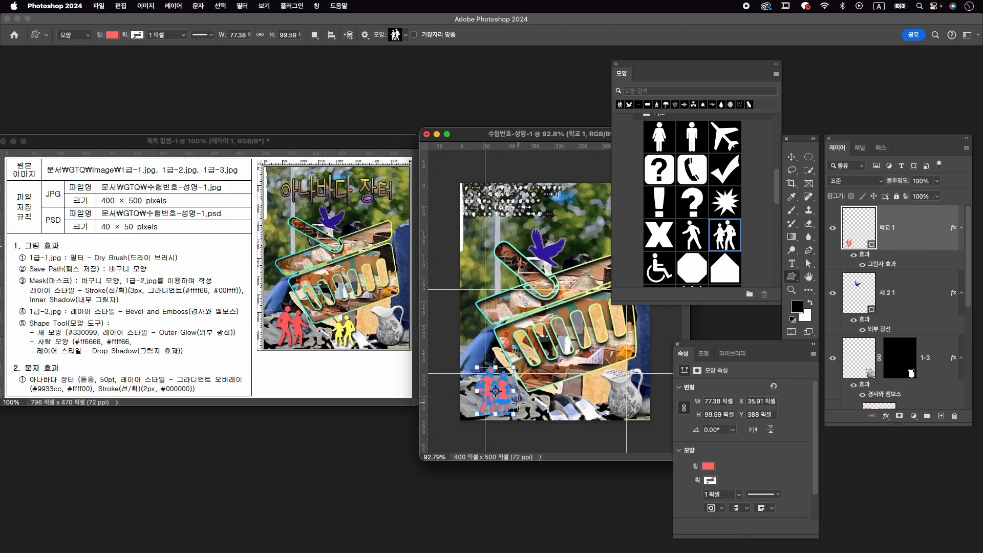
- Set the people shape's drop shadow to 73% opacity, 2 px distance and 3 px size, and hide the path outline
double_click(898, 265)
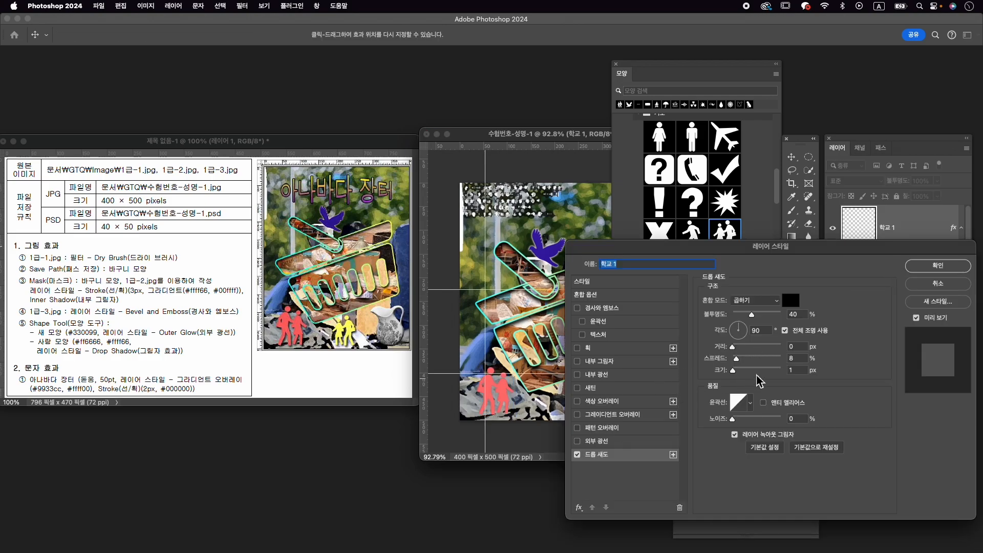
left_click_drag(733, 348, 736, 369)
left_click_drag(752, 314, 769, 315)
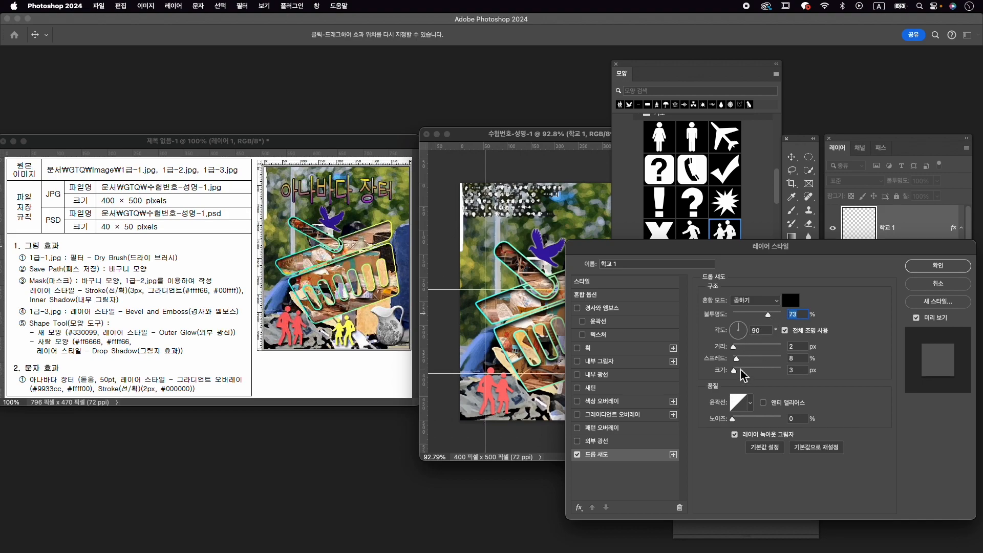
left_click(938, 266)
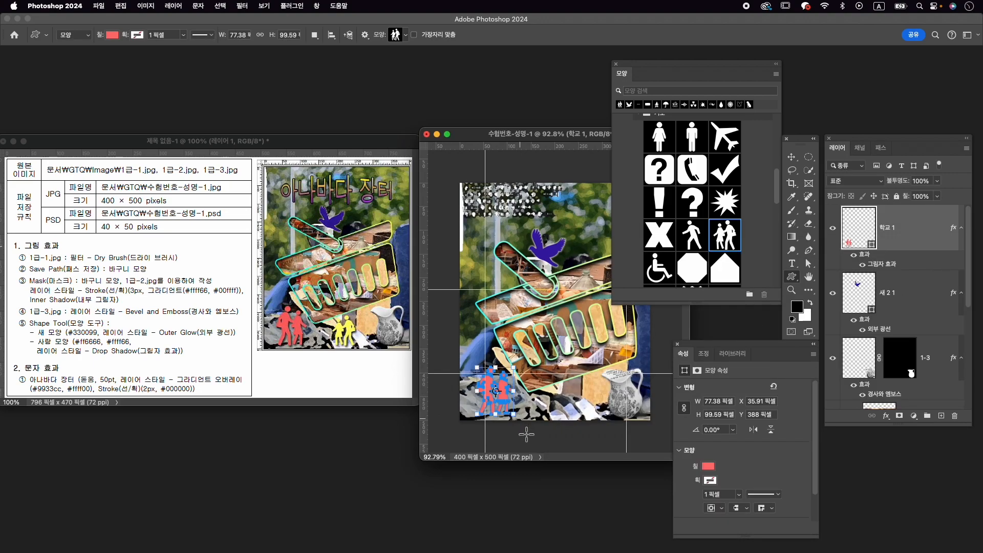
key("Return")
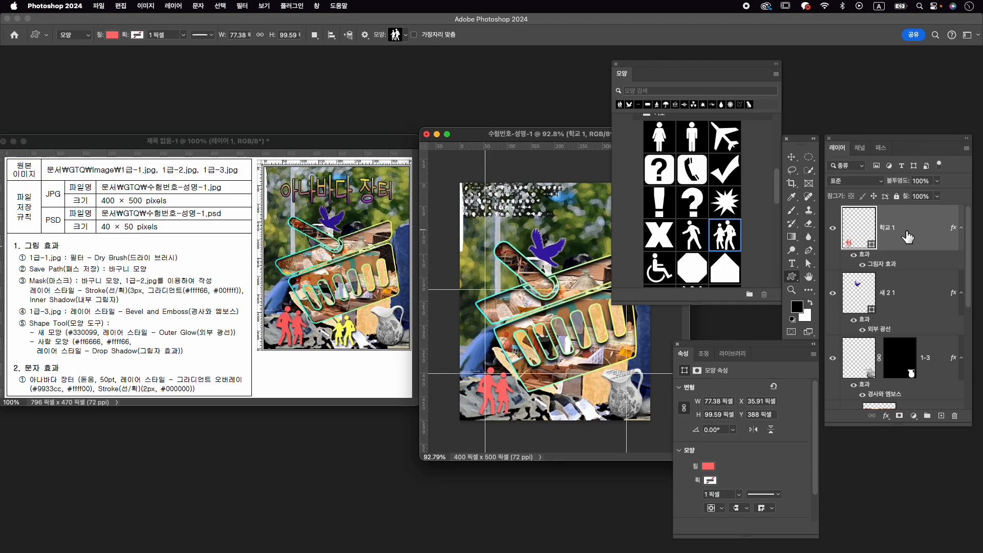
- Duplicate the red people shape layer, place the copy left of the jug, flip it horizontally and scale it to about 57 × 74 px
key("super+j")
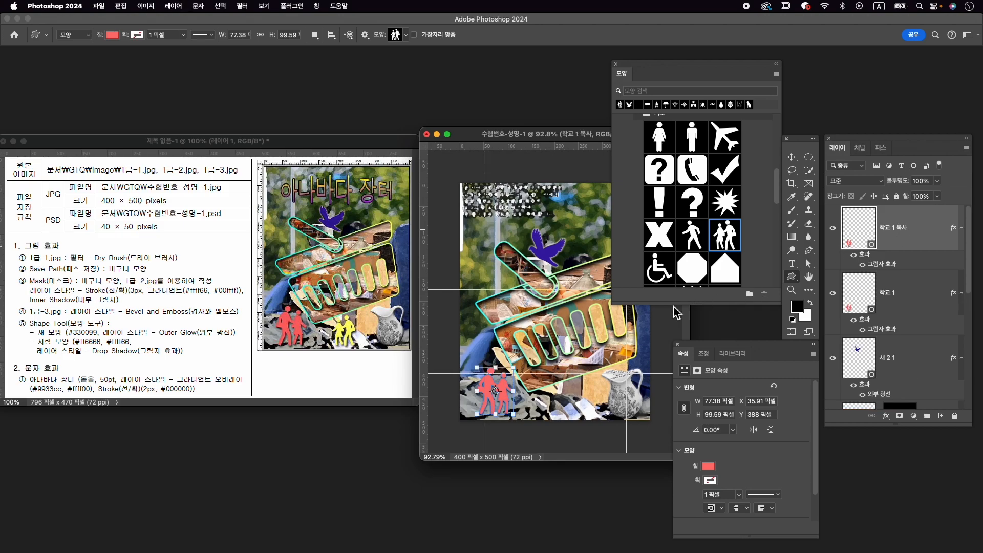
key("super+t")
left_click_drag(499, 383, 566, 389)
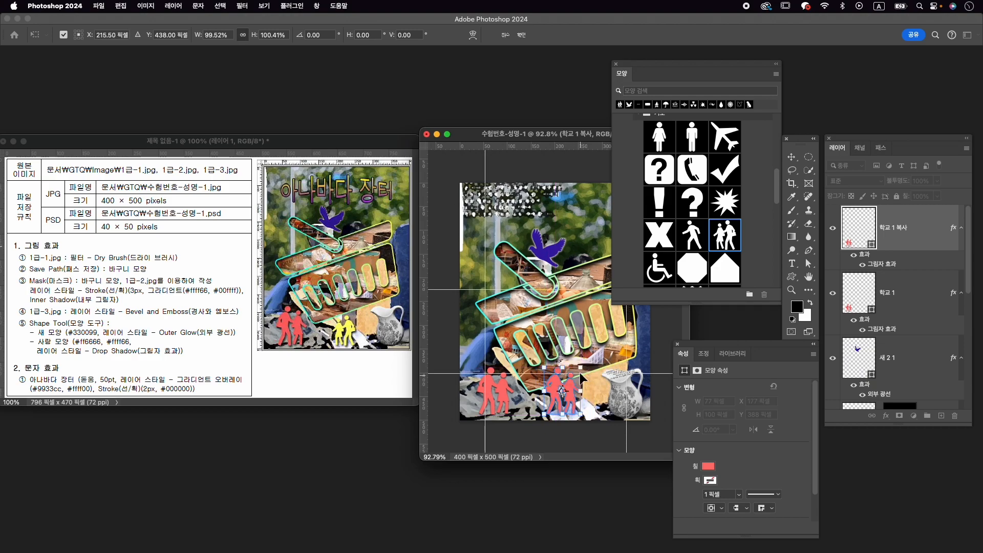
right_click(572, 385)
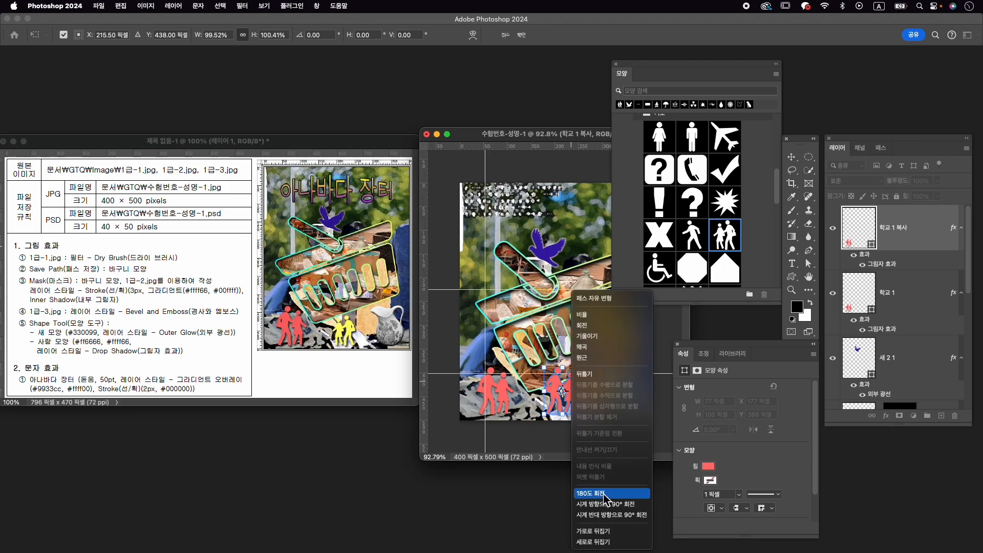
left_click(594, 531)
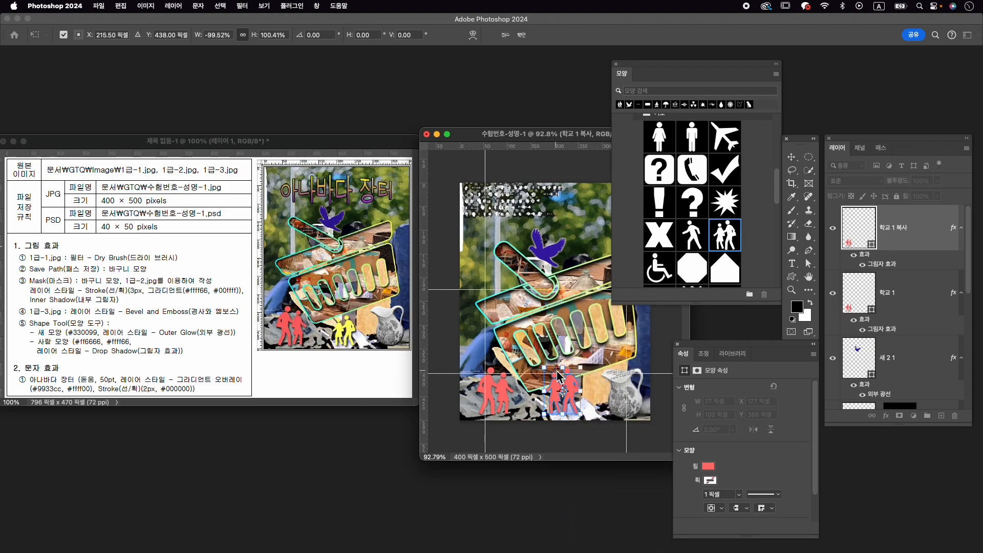
left_click_drag(546, 370, 581, 391)
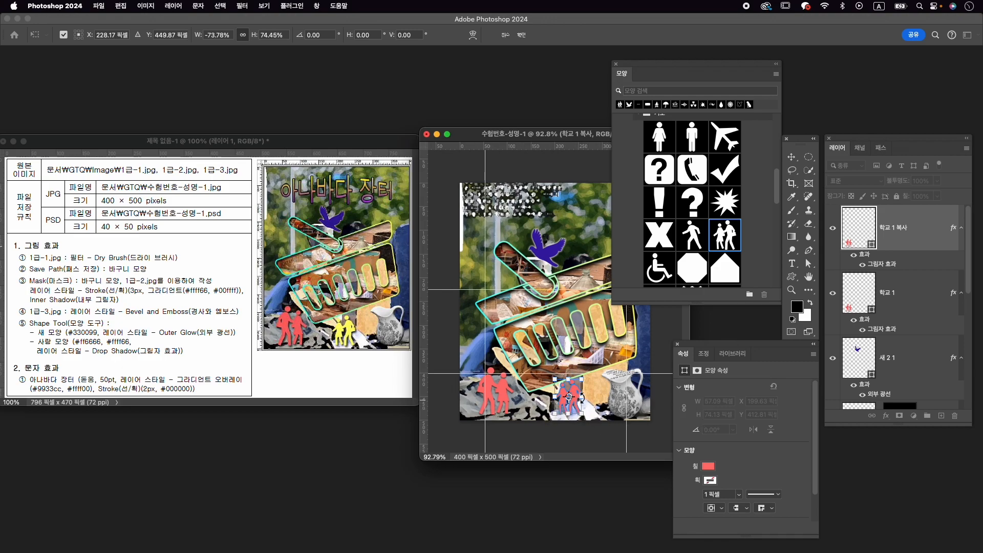
key("Return")
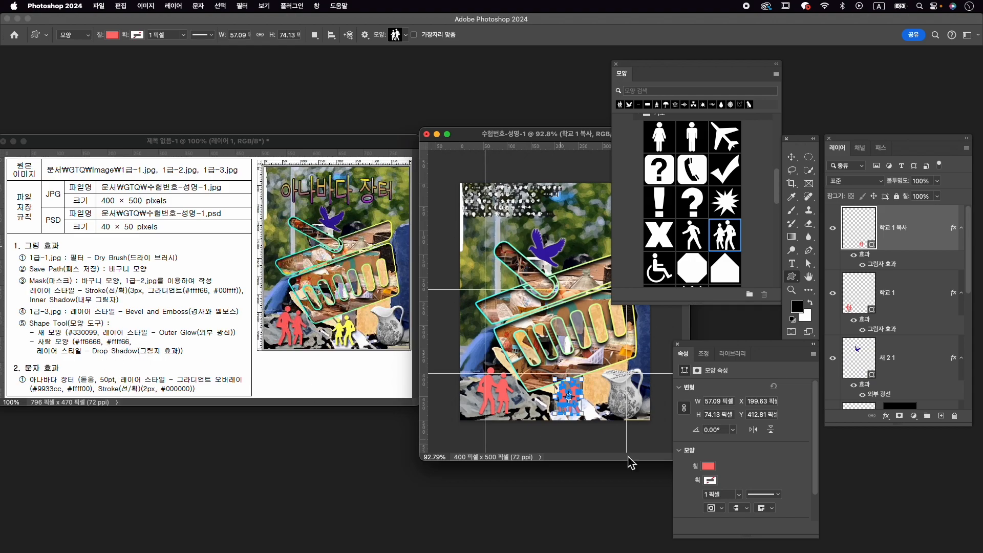
- Set the copied people shape's fill to #ffff66 and close the shape properties
left_click(709, 466)
left_click(814, 373)
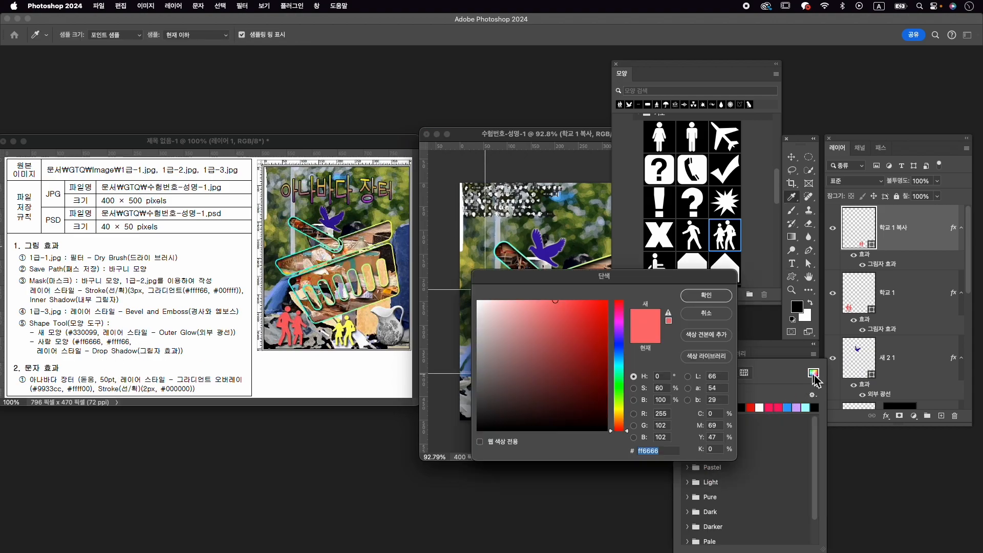
type("ffff")
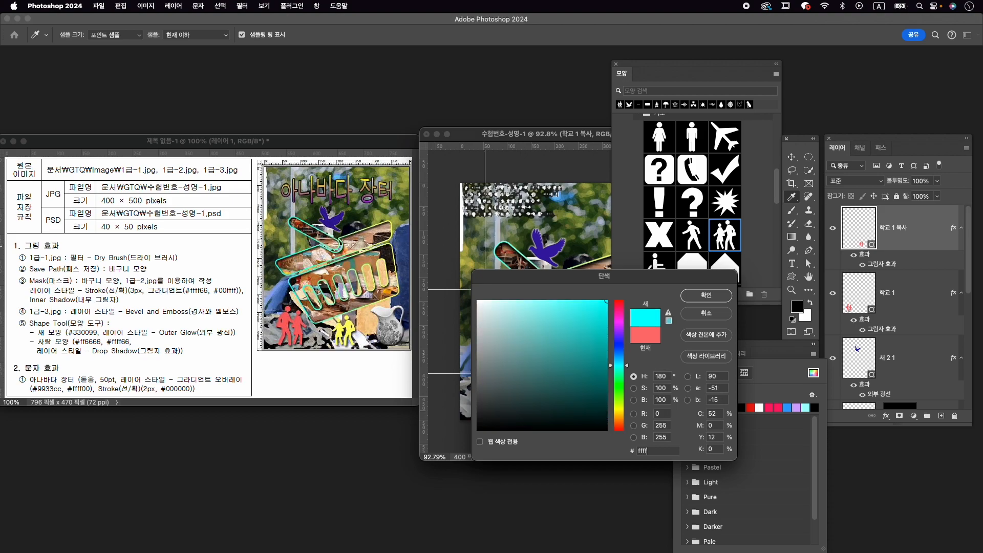
type("00")
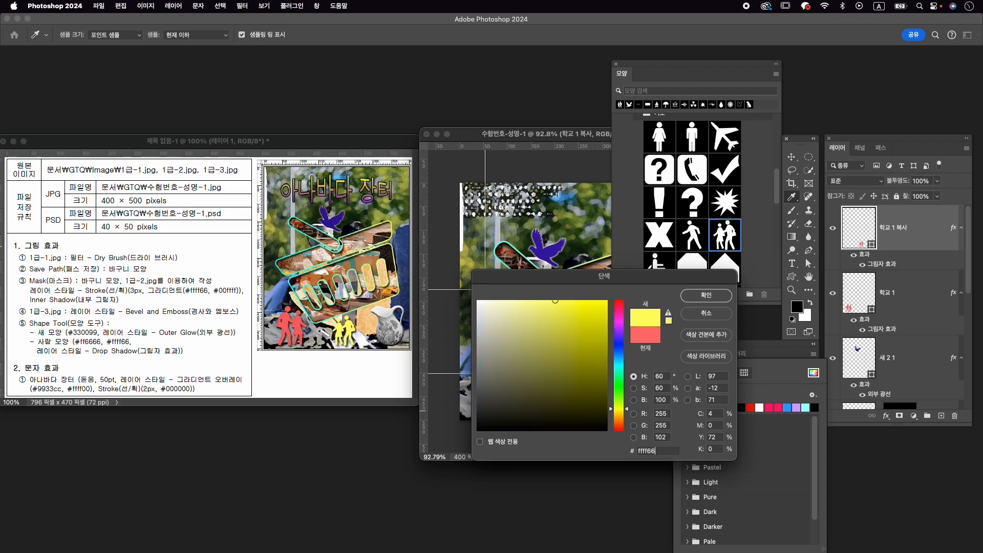
key("Return")
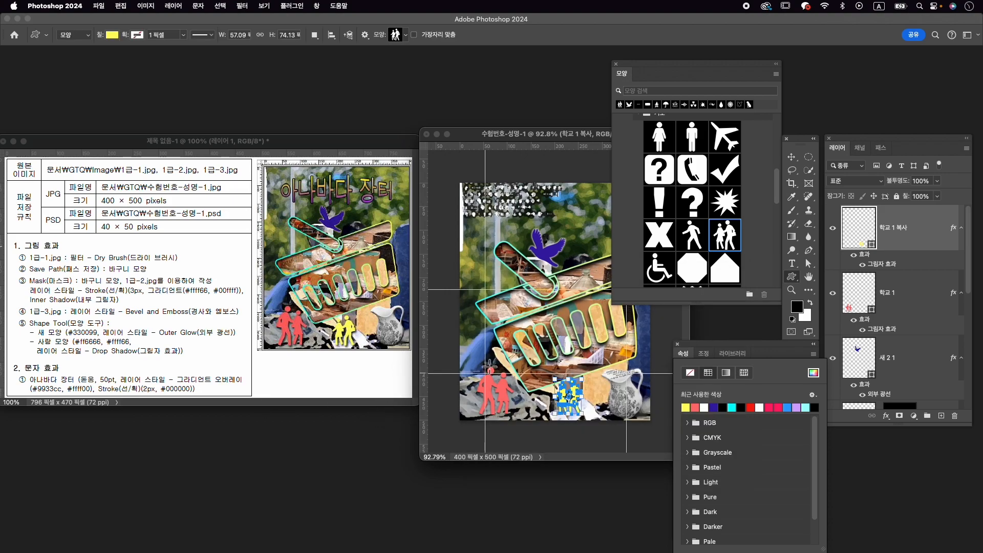
left_click(488, 379)
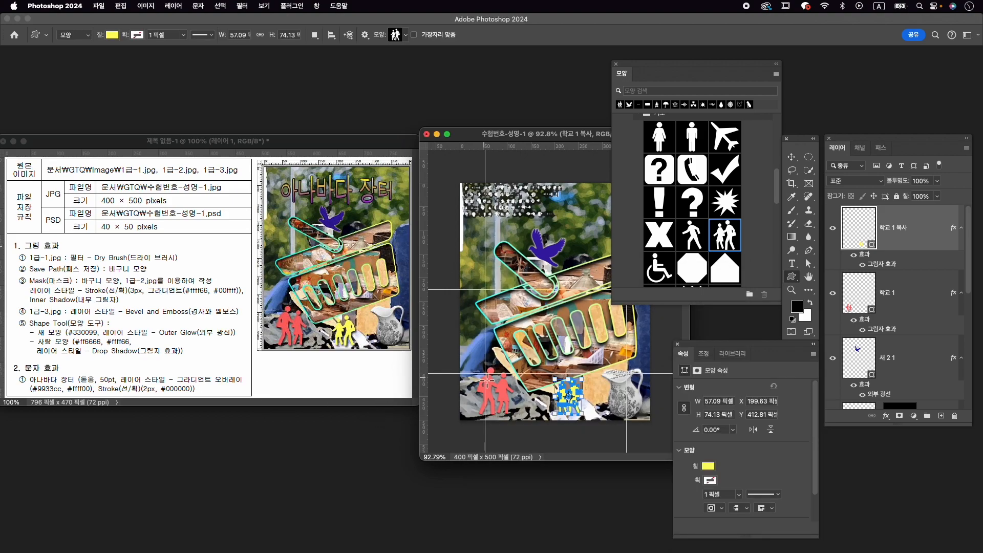
left_click(677, 344)
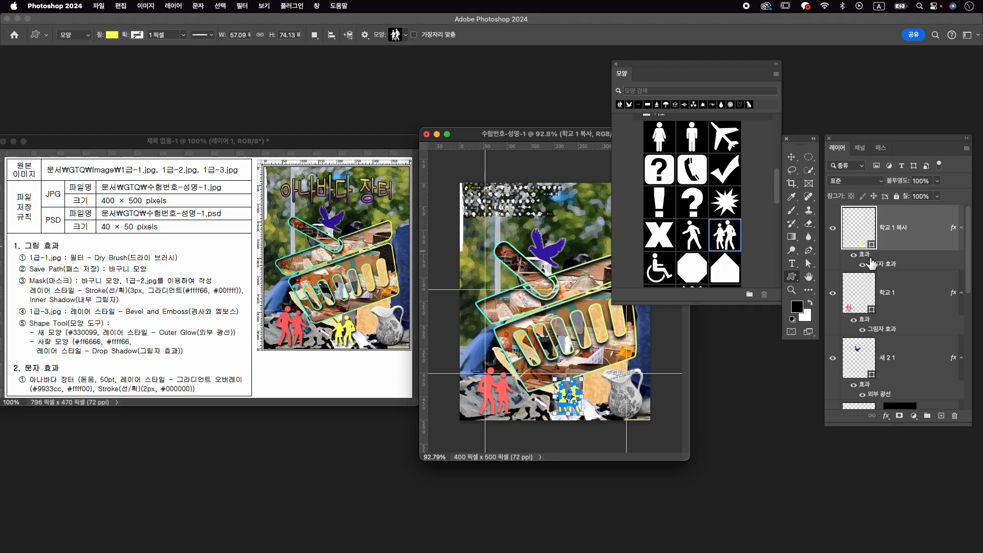
- Select the basket shape layer 사각형 1 and close the shape library
scroll(911, 292, "down", 5)
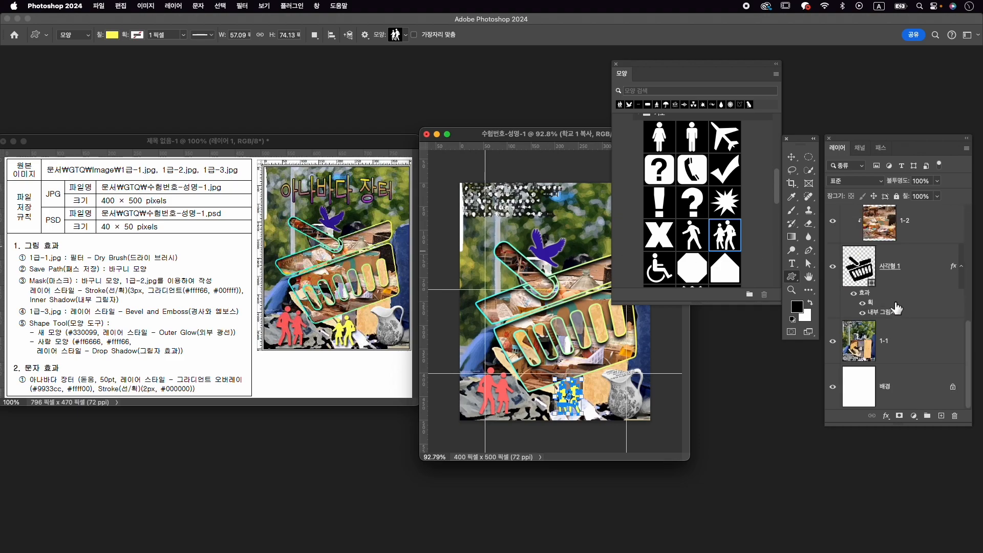
left_click(922, 296)
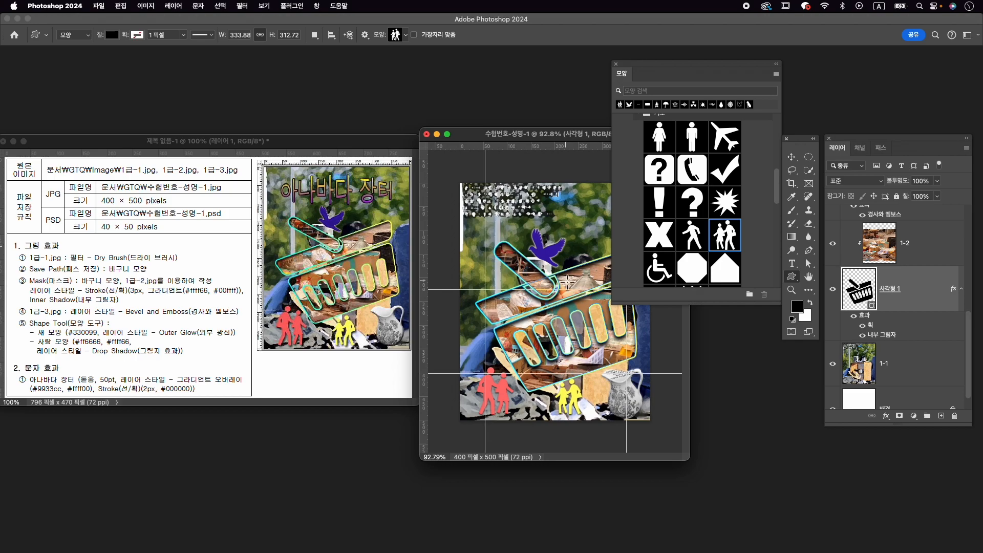
left_click(617, 65)
- Move the anchor points at the upper end of the basket's handle to the left so the handle tilts flatter, and deselect the layer
scroll(542, 267, "up", 5)
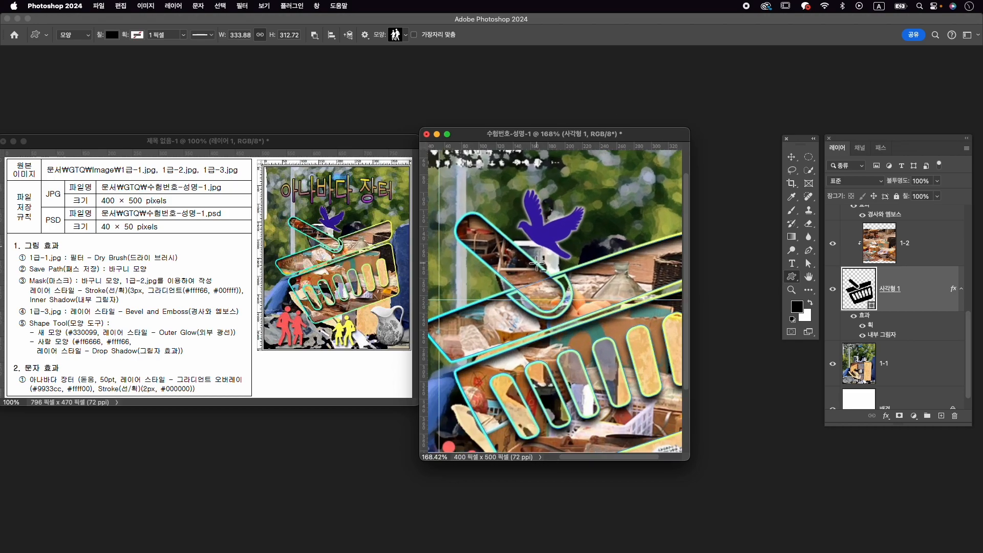
scroll(574, 269, "left", 3)
scroll(574, 269, "up", 1)
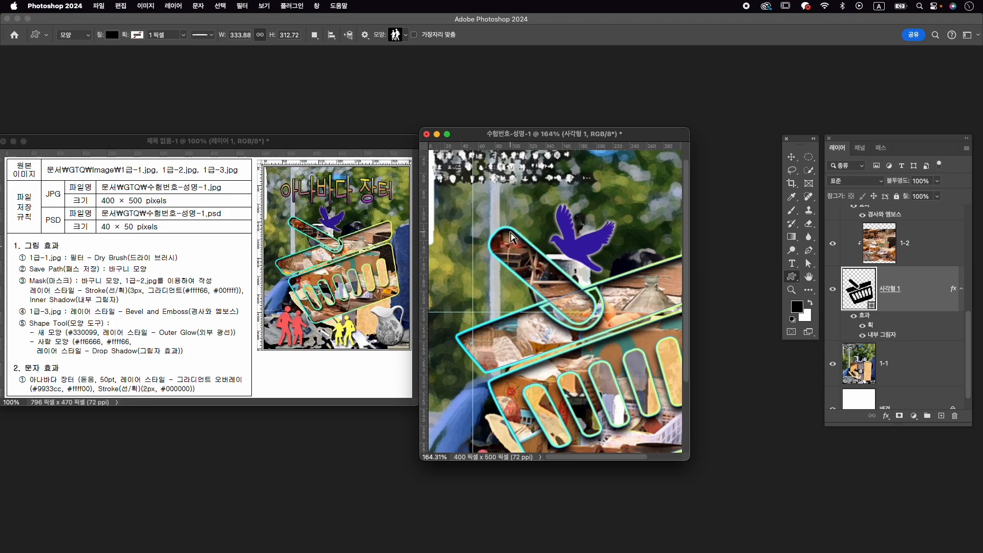
key("a")
left_click(507, 236)
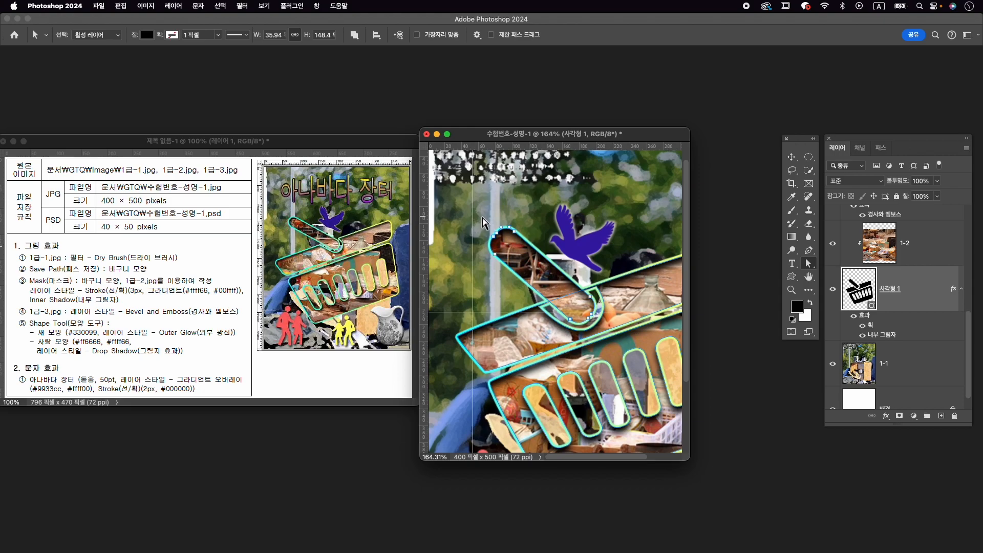
left_click_drag(809, 264, 839, 279)
left_click(839, 279)
left_click_drag(497, 241, 484, 254)
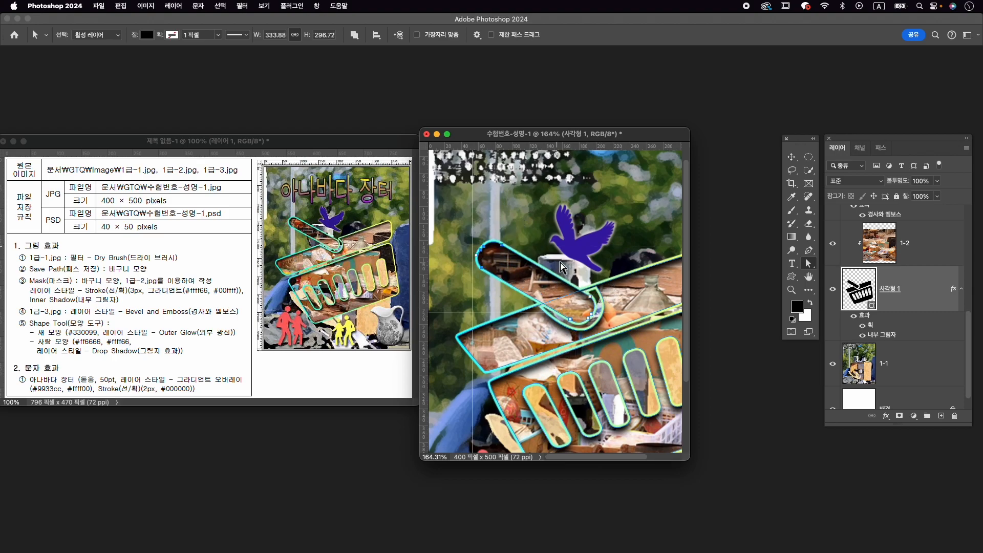
left_click_drag(485, 249, 469, 243)
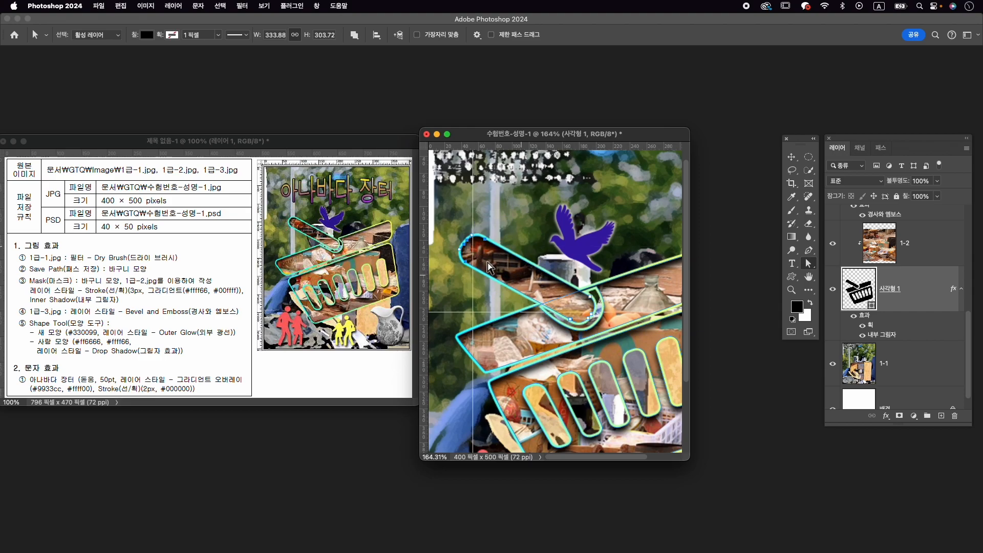
left_click_drag(541, 307, 532, 310)
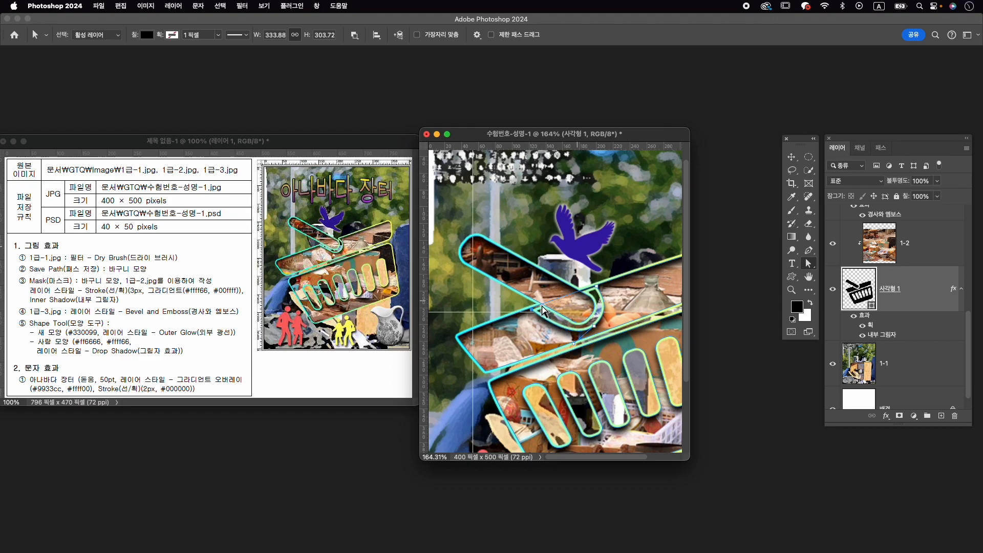
left_click(537, 311)
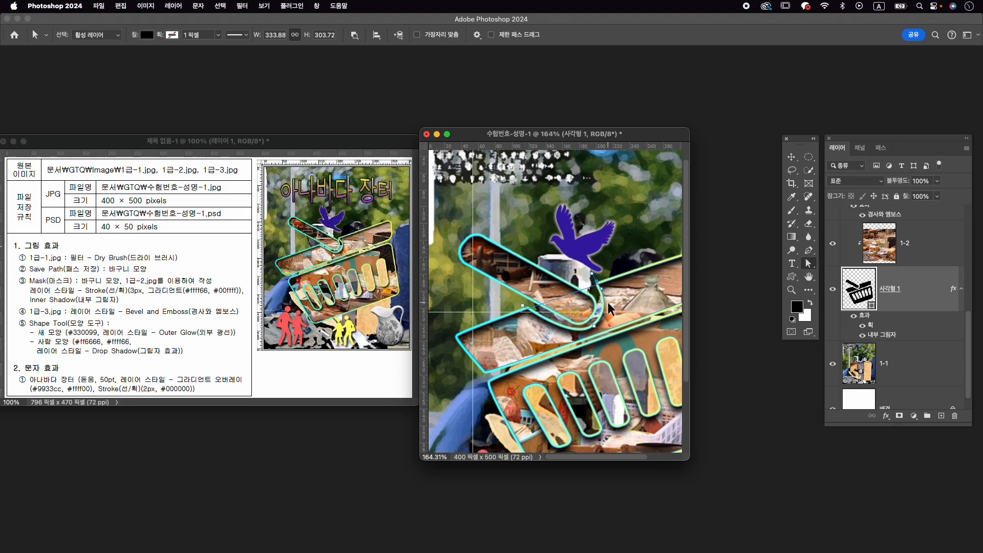
scroll(609, 309, "down", 5)
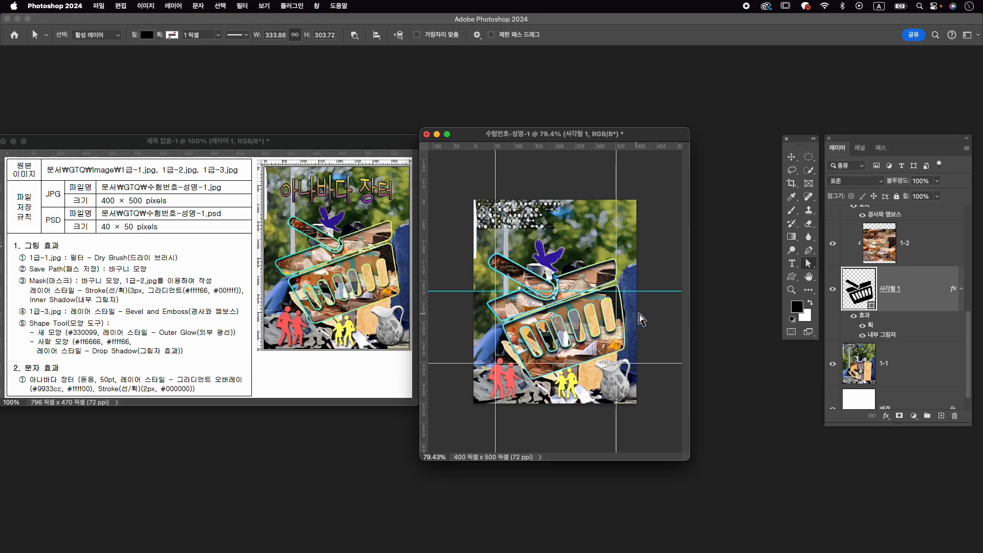
key("v")
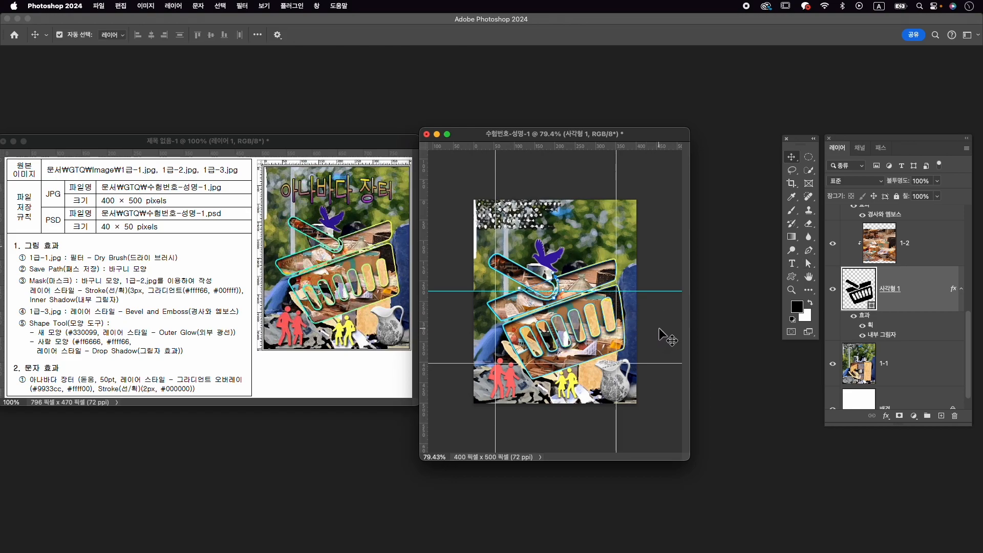
left_click(670, 359)
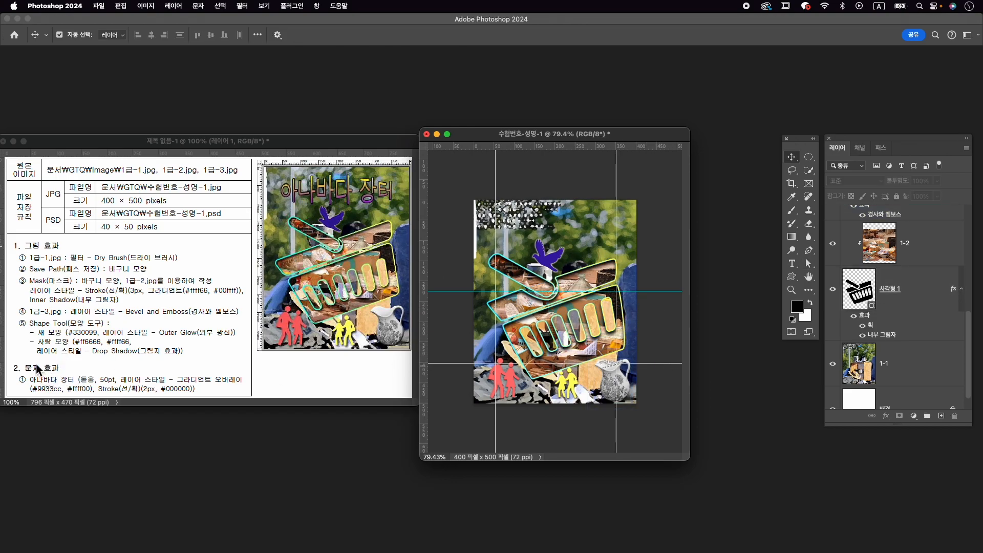
- Add the title text 아나바다 장터 near the top of the poster, above the yellow people shape layer
scroll(958, 241, "up", 10)
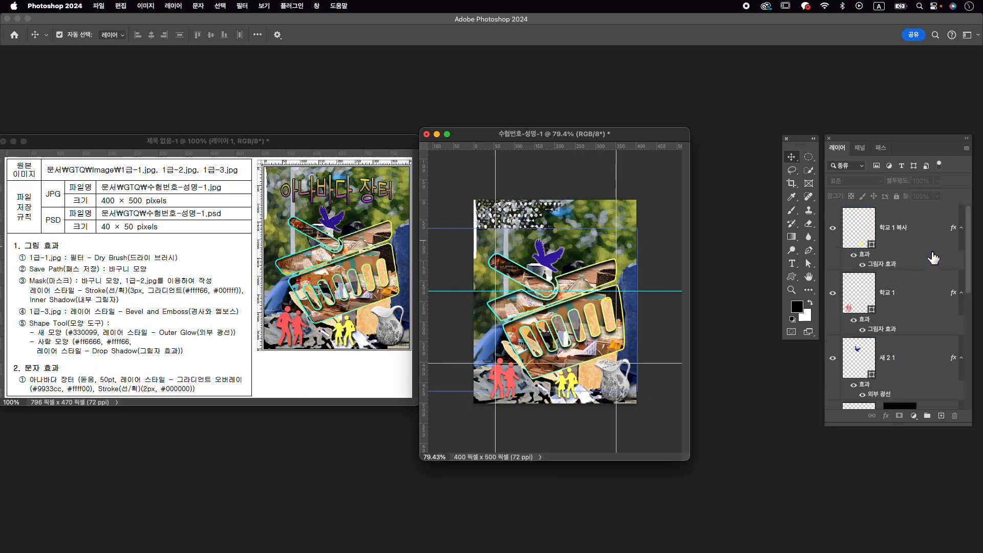
left_click(917, 230)
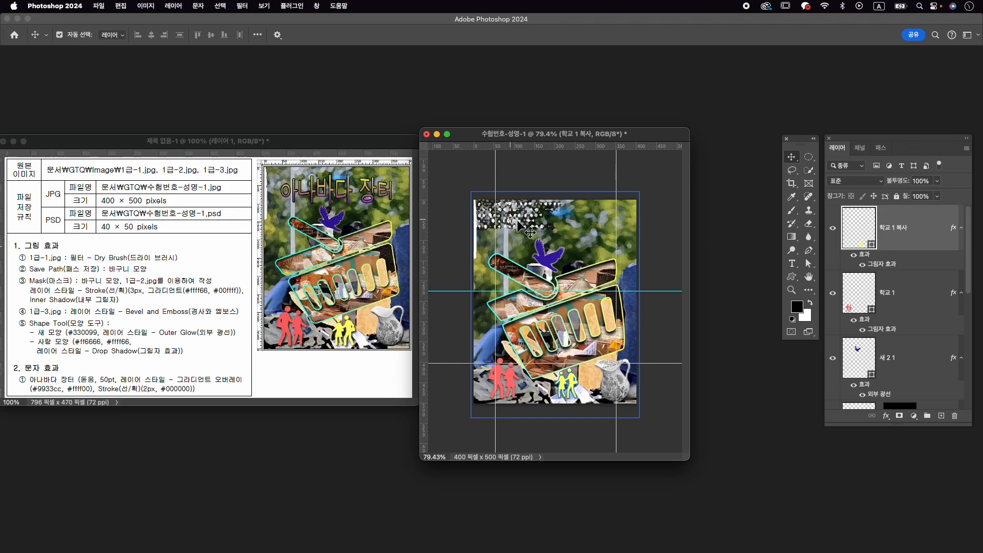
key("t")
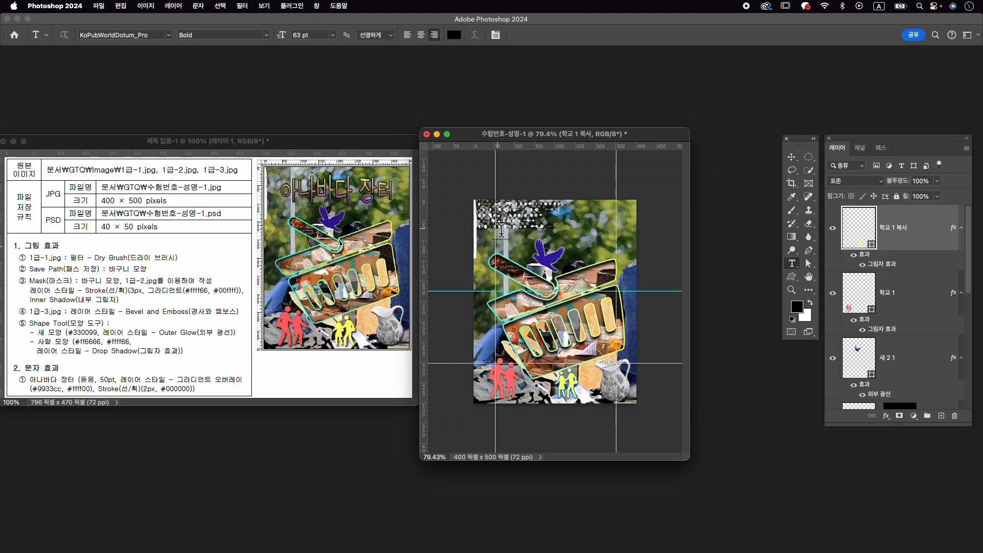
left_click(496, 230)
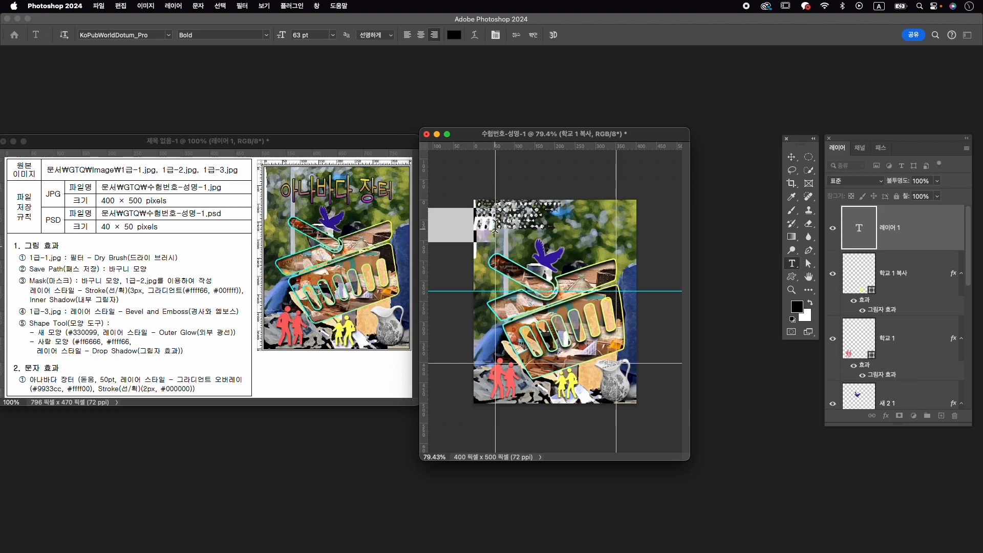
key("Caps_Lock")
type("아나바다")
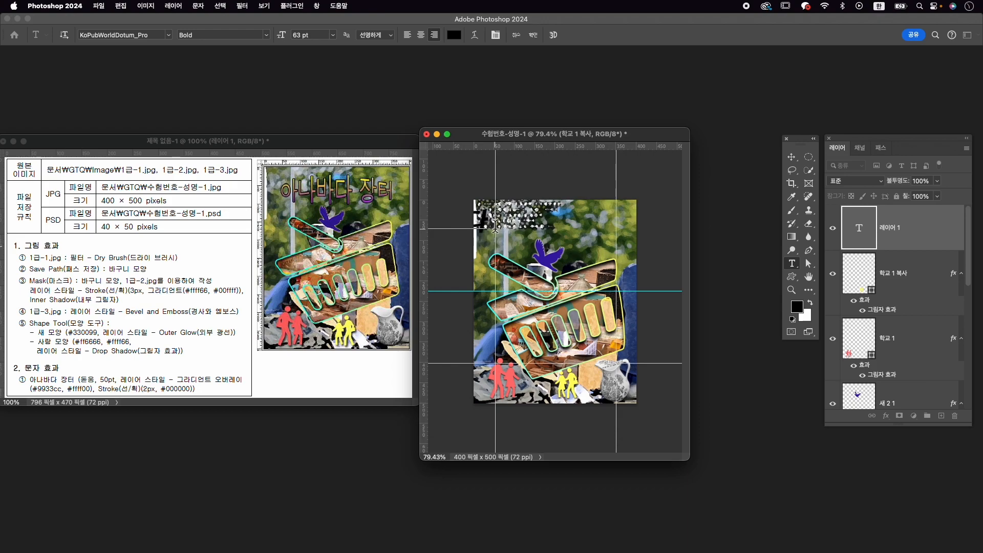
type(" 장터")
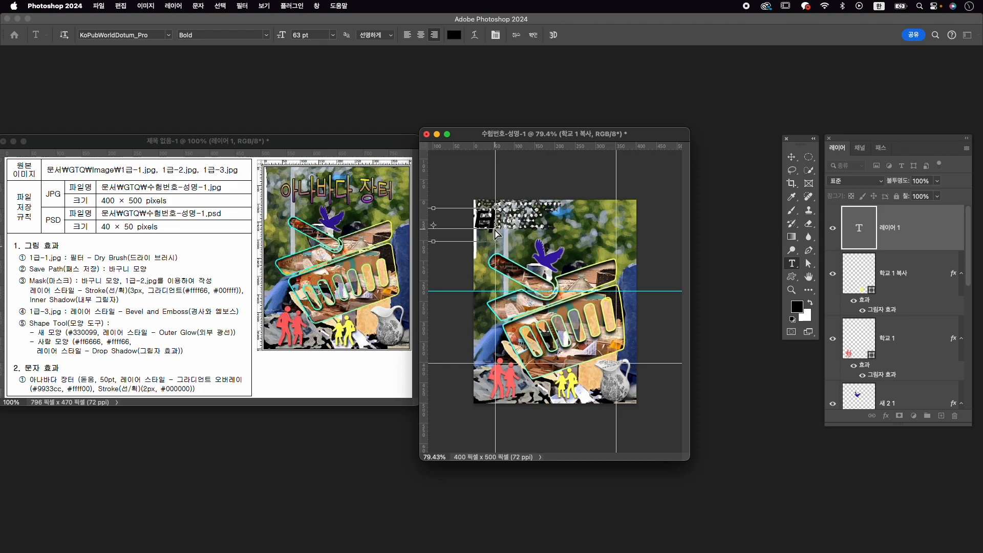
- Left-align the title and correct its wording to 아나바다 장터
key("super+a")
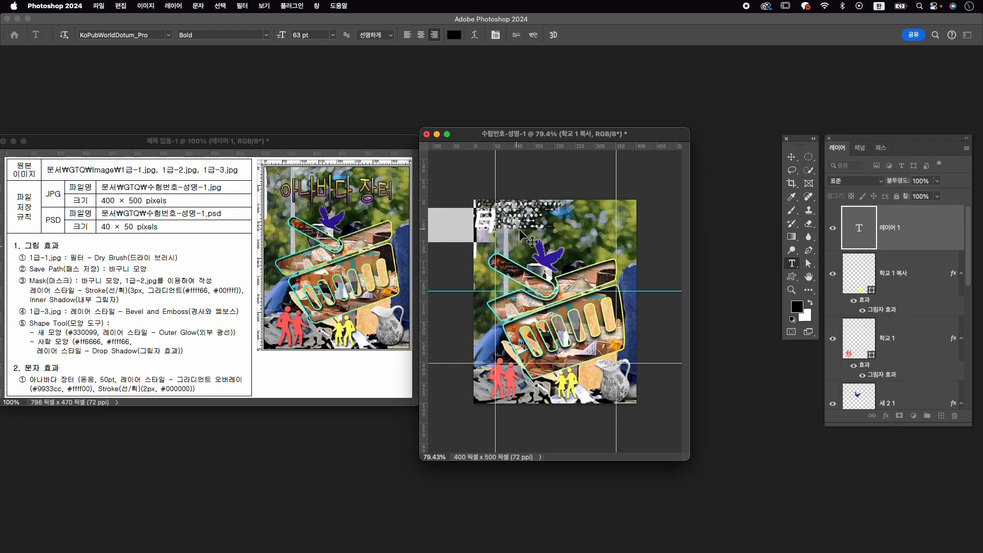
left_click(408, 35)
left_click(552, 224)
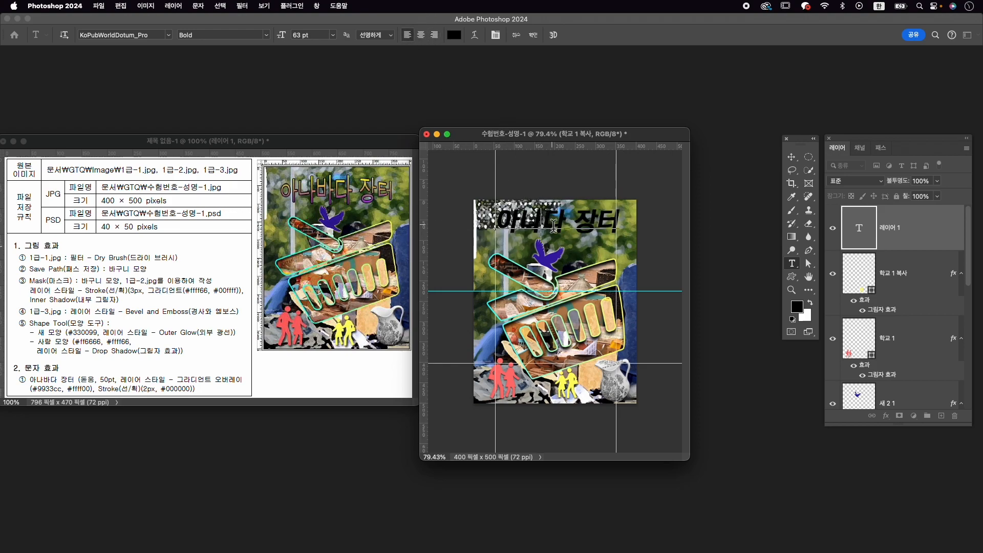
type("다")
key("super+Return")
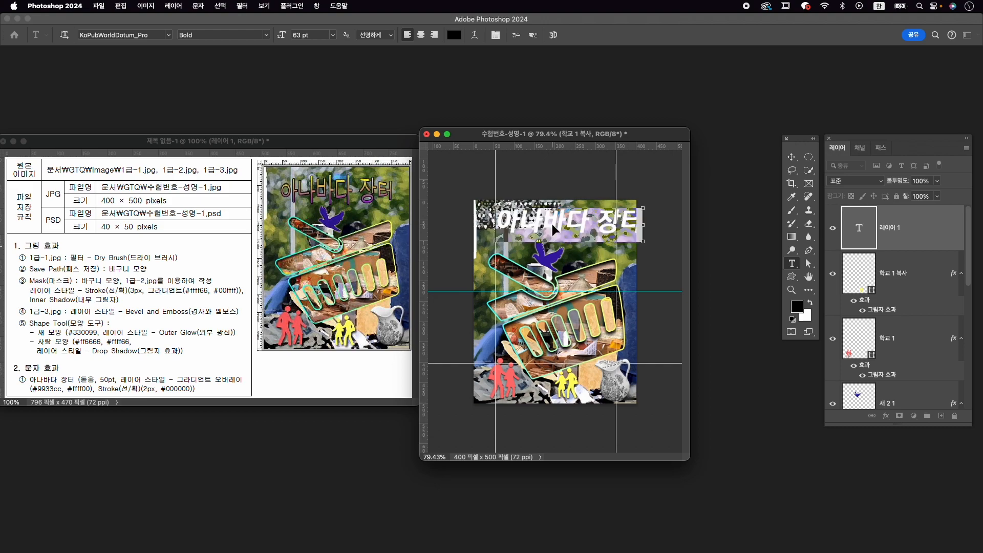
- Set the title's font style to Medium and its size to 50 pt, and commit the text
key("super+t")
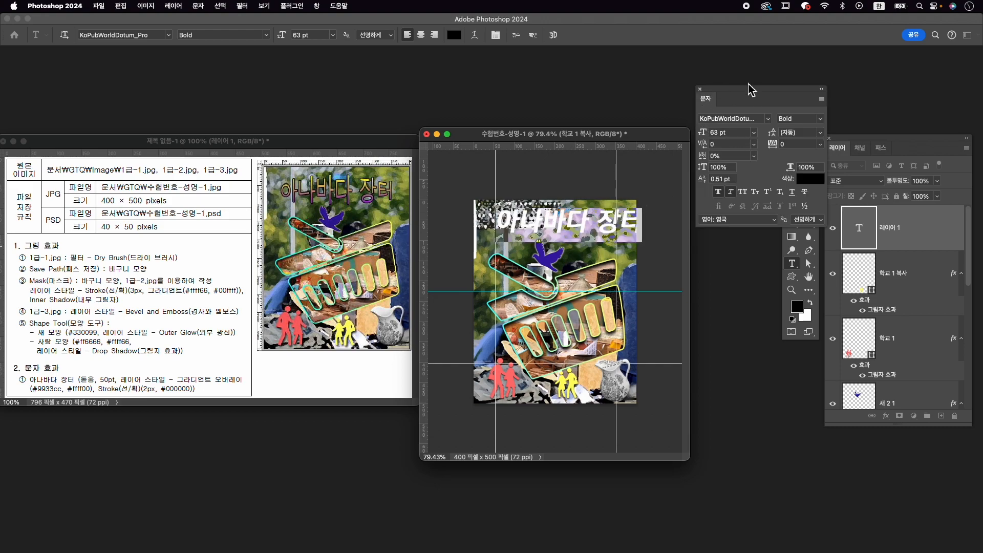
left_click_drag(745, 94, 712, 99)
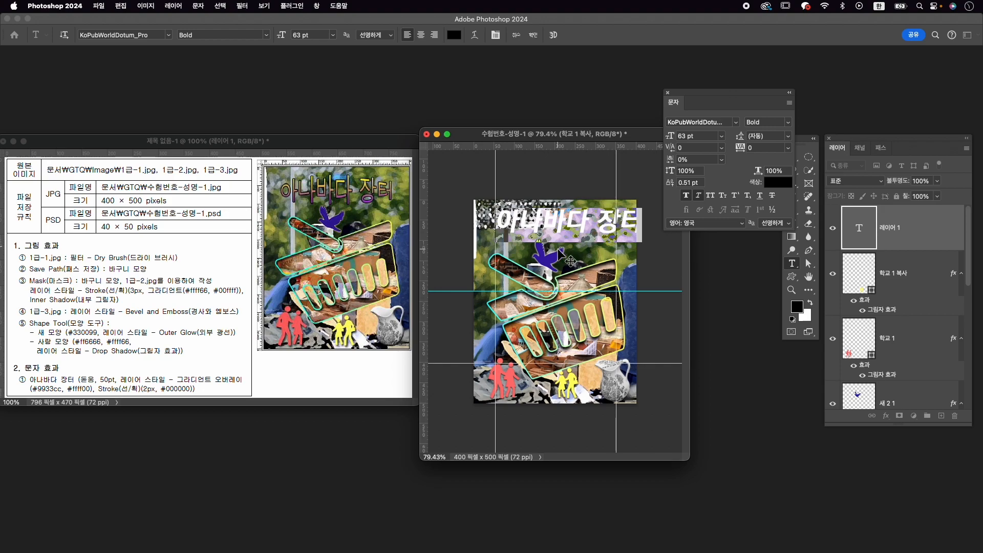
scroll(573, 251, "up", 1)
scroll(570, 244, "up", 1)
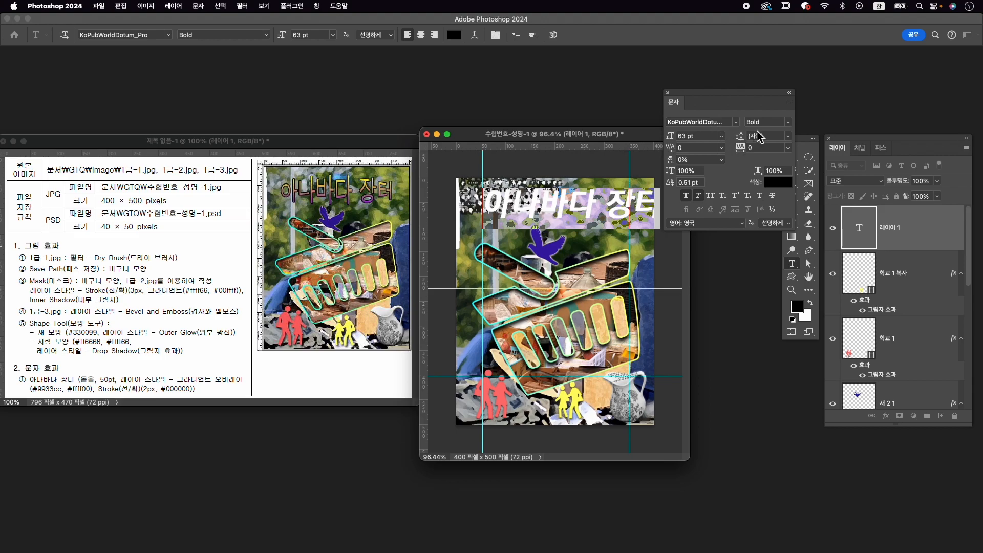
left_click(788, 125)
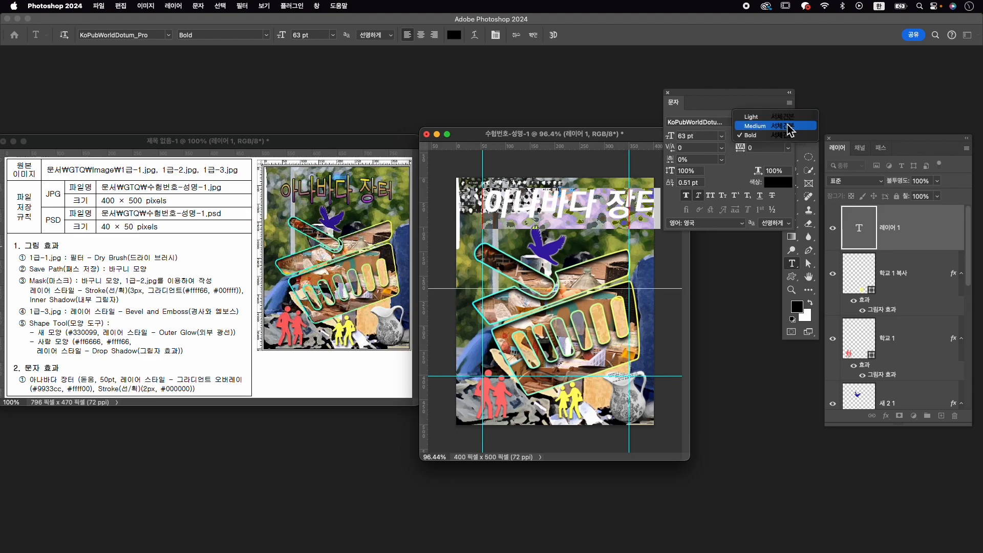
left_click(771, 126)
left_click(692, 136)
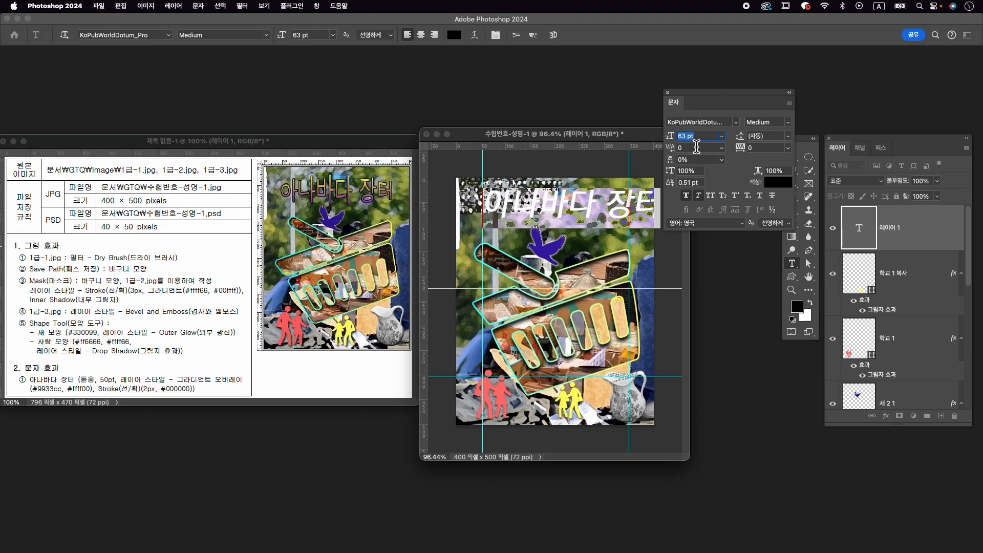
type("50")
key("Return")
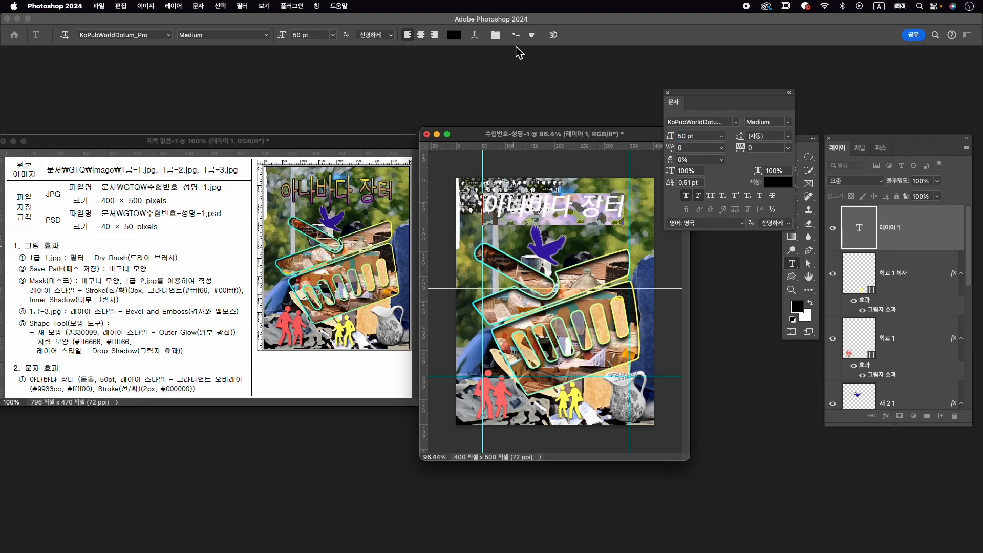
left_click(533, 36)
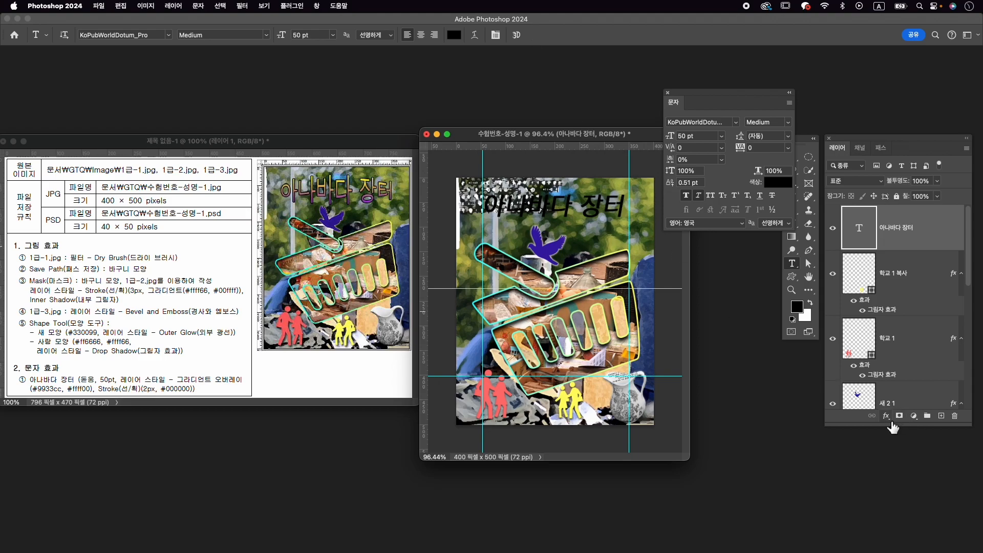
- Add a Gradient Overlay to the title layer and remove the gradient's middle blue color stop
left_click(886, 416)
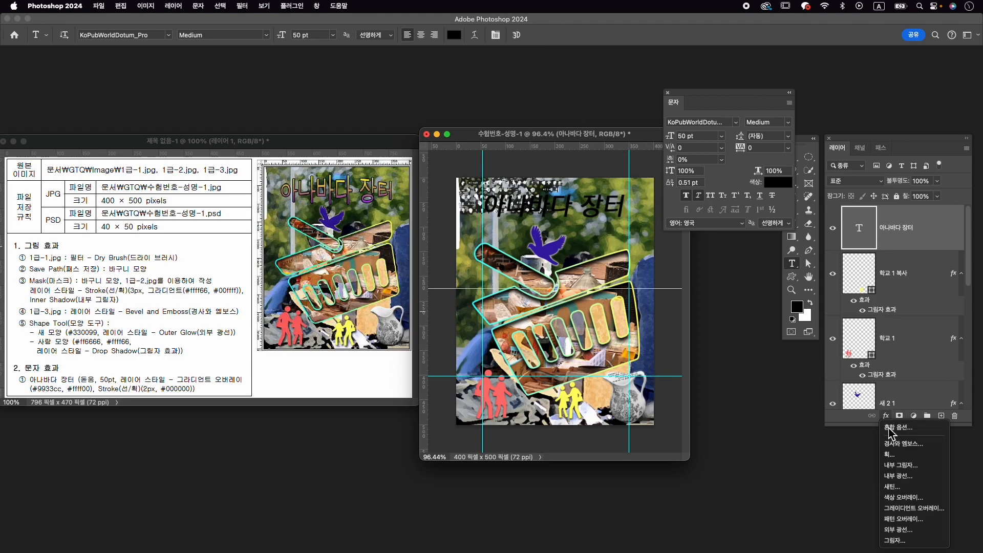
left_click(914, 508)
left_click(763, 325)
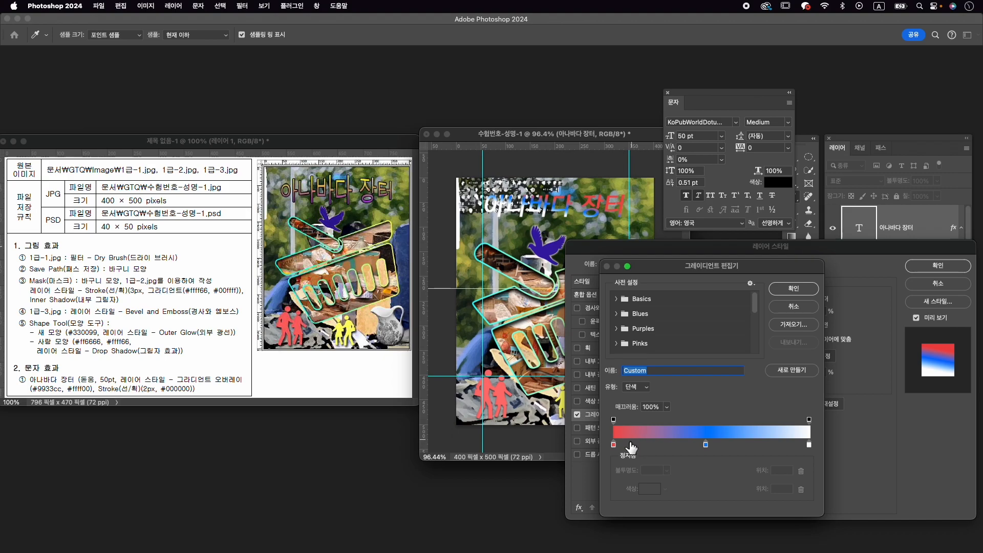
left_click_drag(705, 445, 703, 475)
- Set the overlay gradient to run from #9933cc to #ffff00 at an angle of 91°
double_click(614, 446)
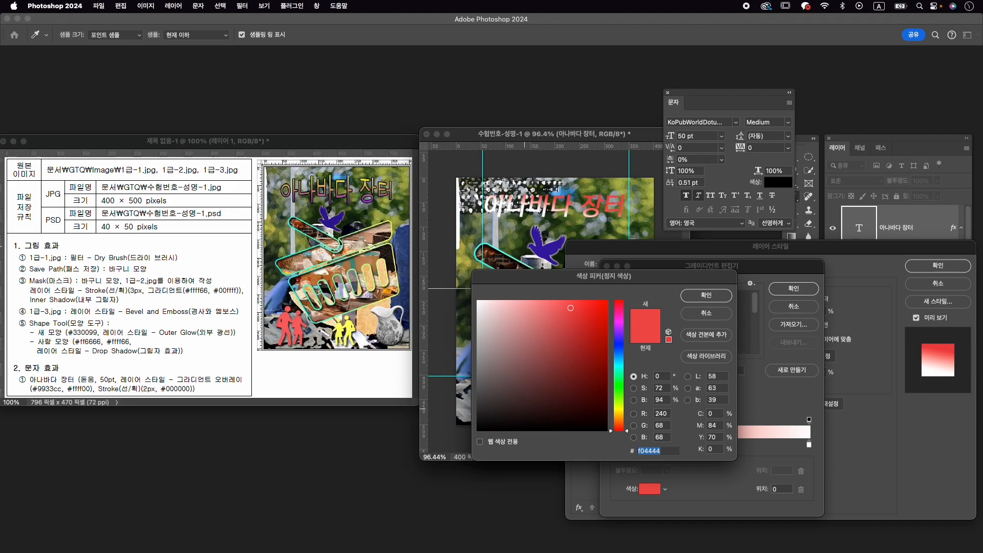
type("9933cc")
key("Return")
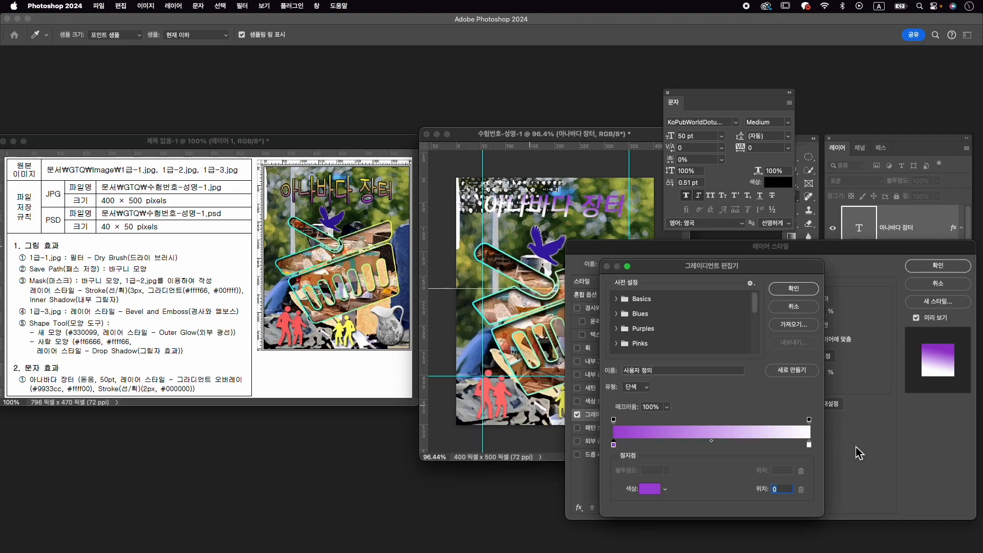
double_click(810, 446)
type("ffff00")
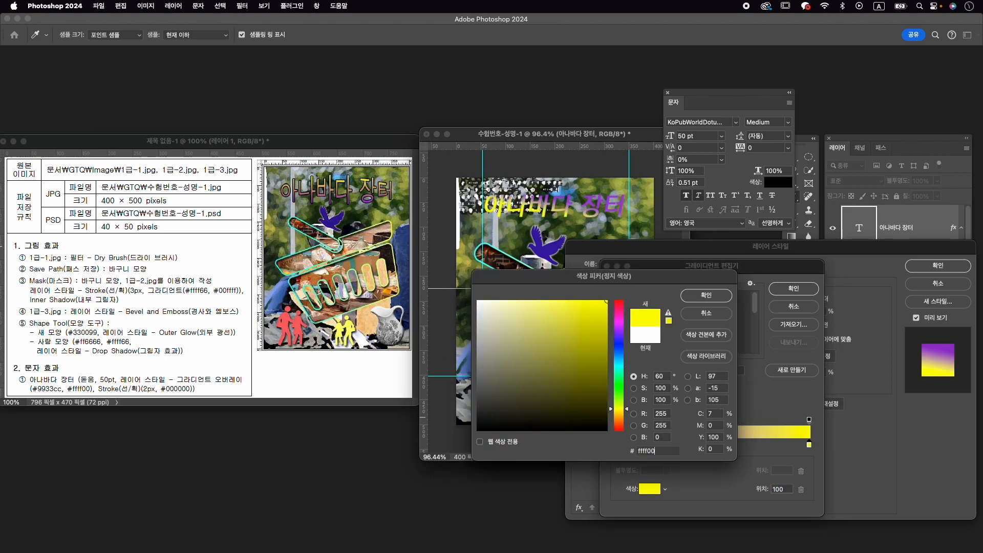
key("Return")
left_click(791, 289)
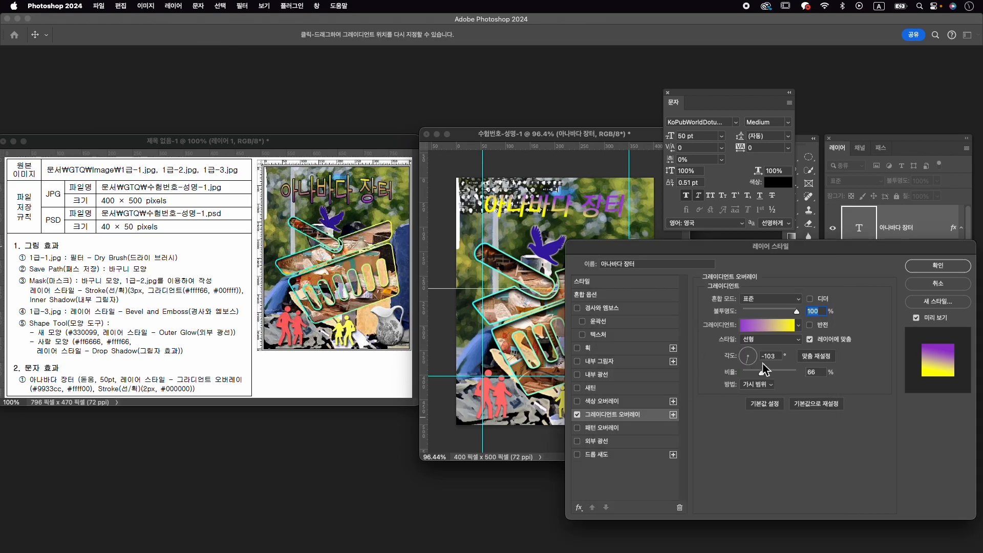
left_click(752, 353)
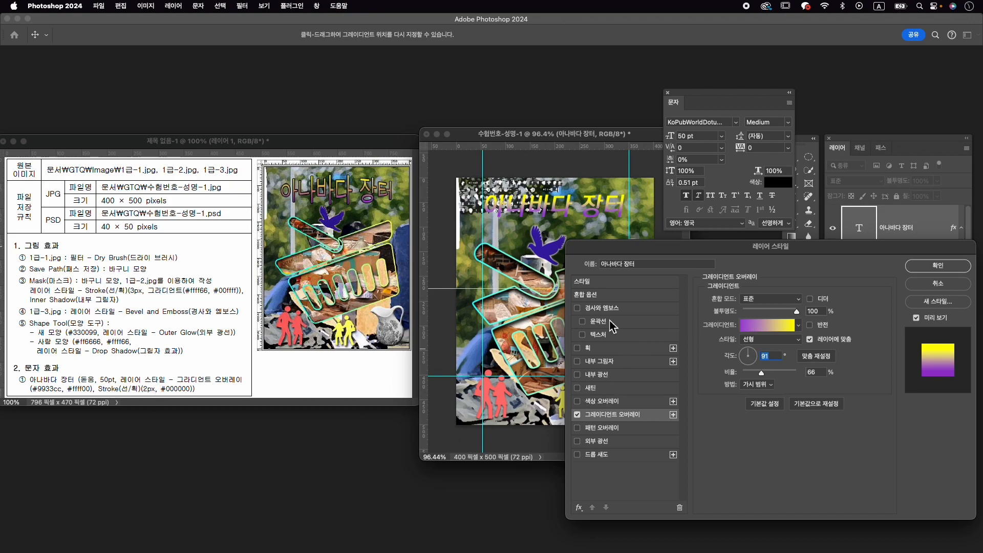
- Add a 2 px Stroke with a solid #000000 color fill to the title layer and apply the layer style
left_click(617, 348)
type("2")
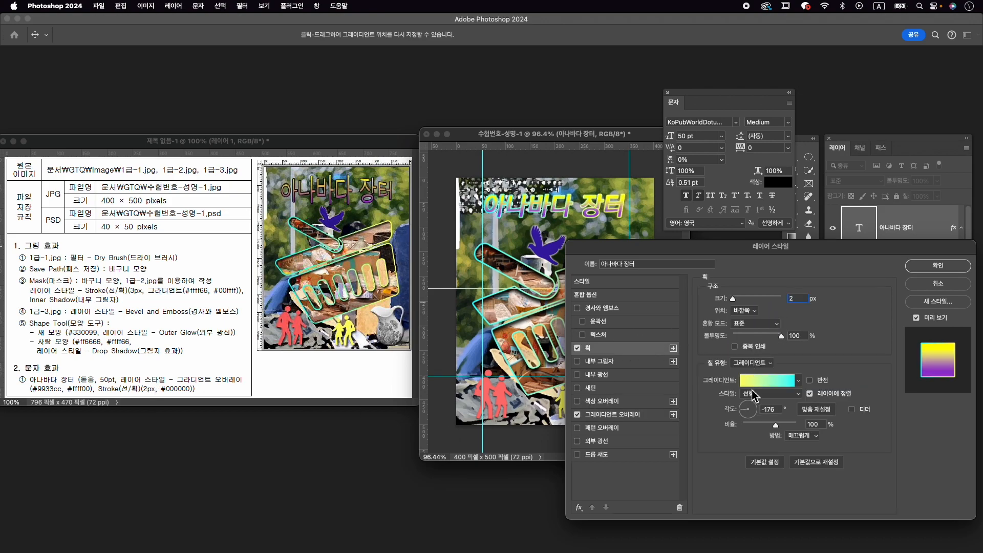
left_click(752, 362)
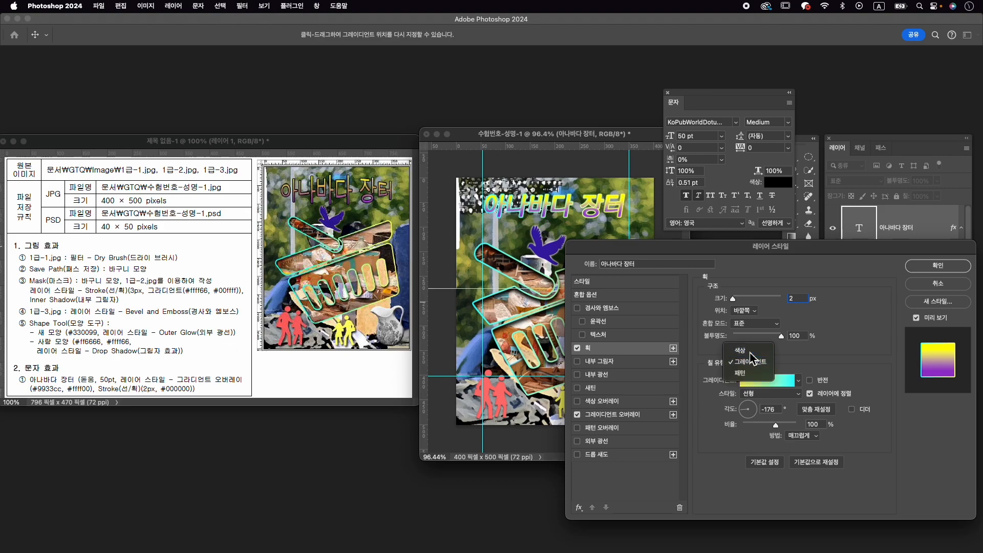
left_click(749, 351)
left_click(731, 382)
left_click(499, 430)
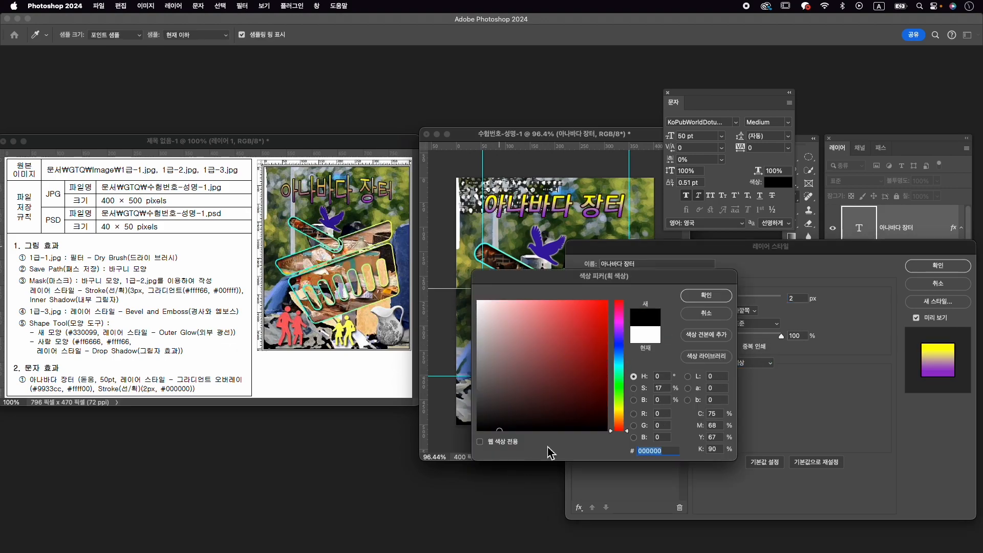
left_click(707, 296)
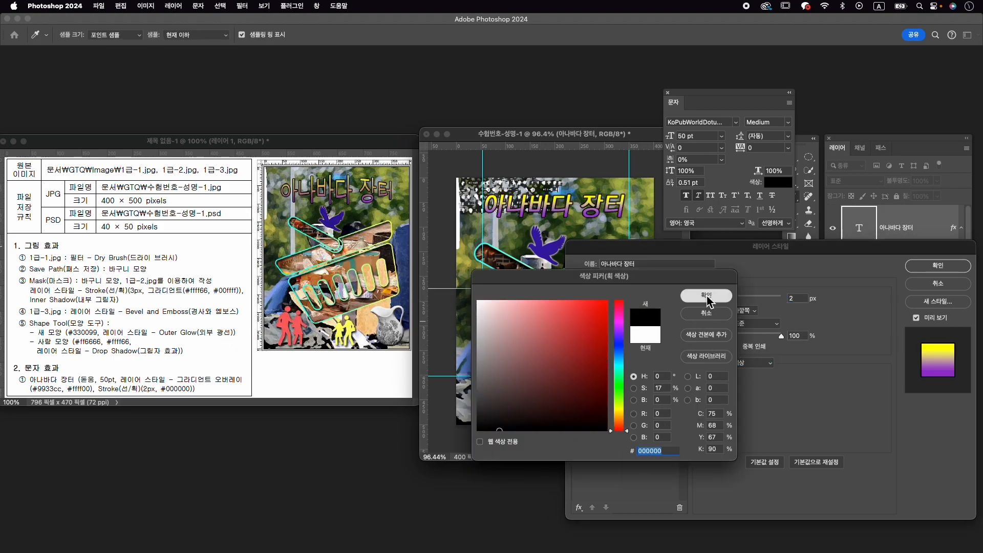
left_click(941, 268)
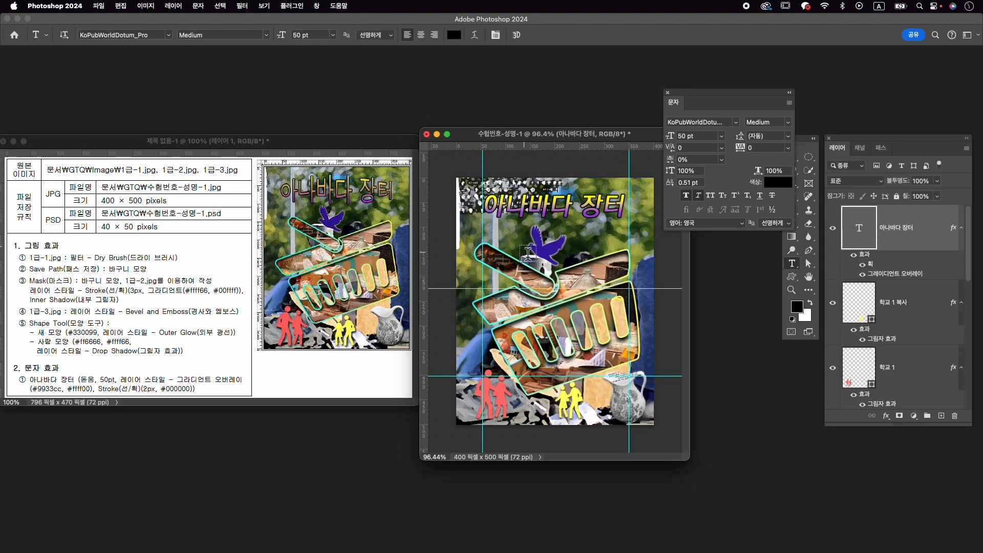
- Turn off faux bold and faux italic for the title and warp it with the Bulge (돌출) style at a +26% horizontal bend
left_click(689, 196)
left_click(699, 197)
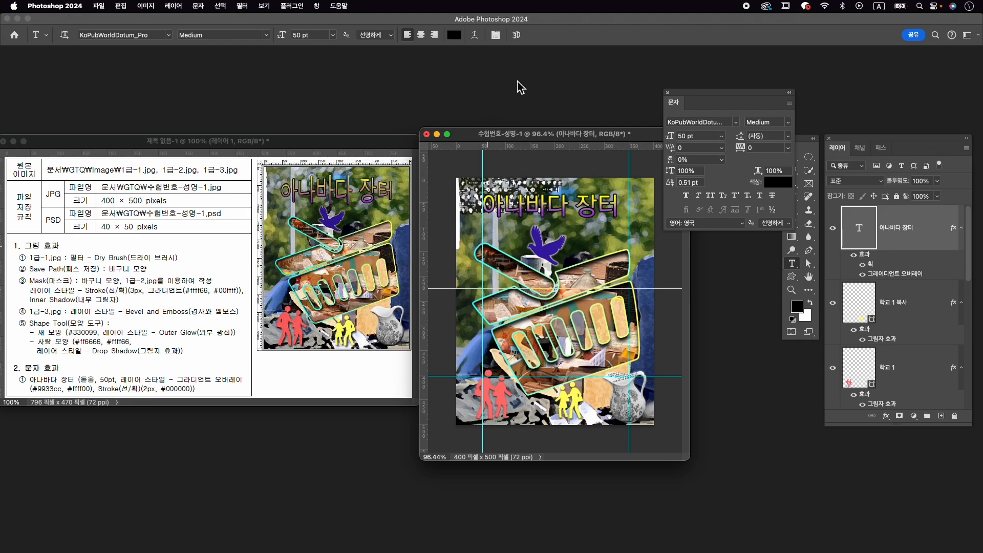
left_click(793, 263)
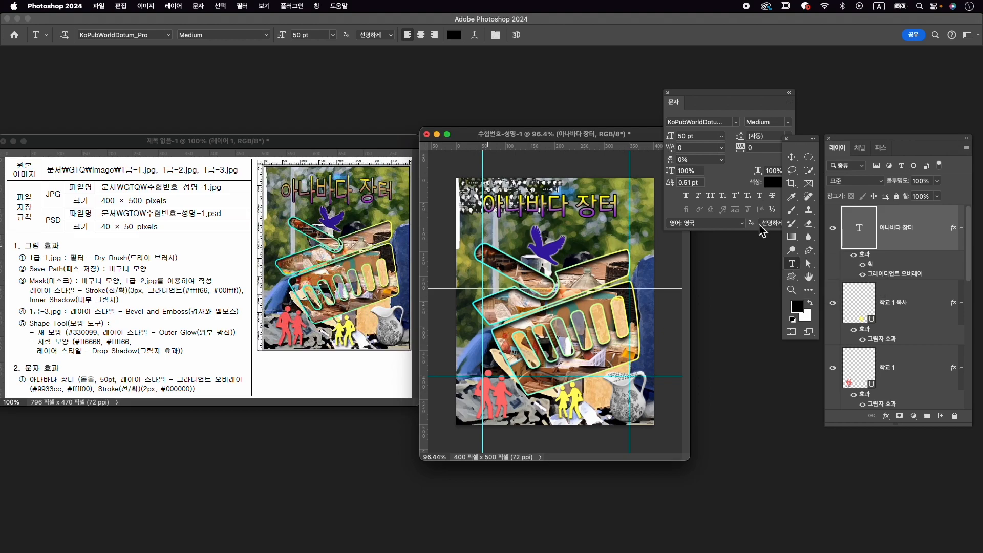
left_click(475, 36)
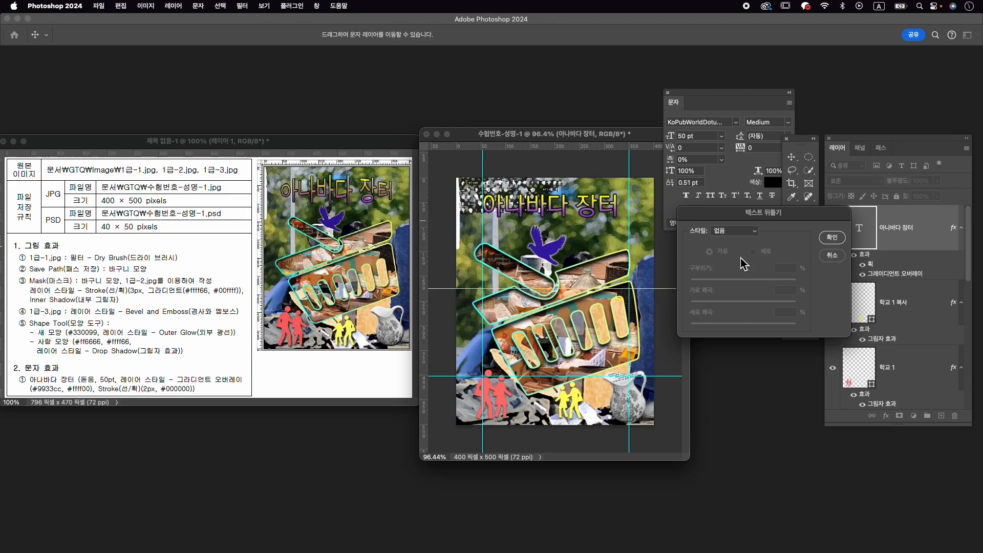
left_click(748, 229)
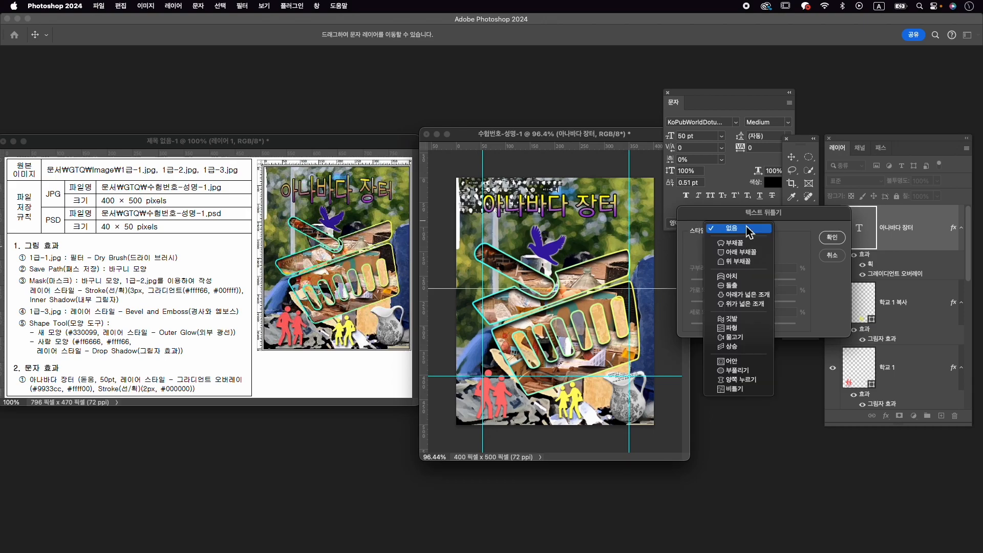
left_click(758, 286)
left_click_drag(770, 280, 757, 280)
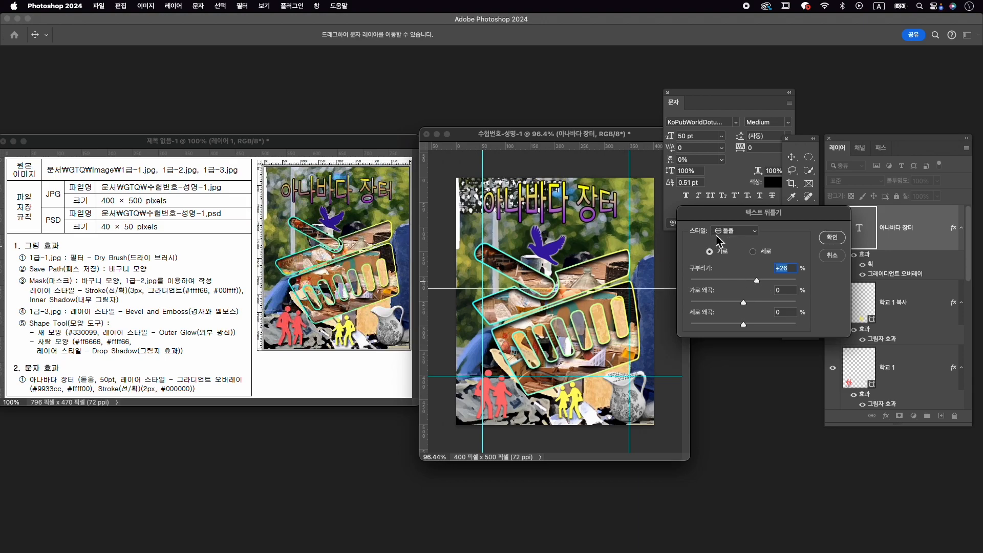
left_click(832, 237)
- Move the title slightly down and across to about X 193 px, Y 73 px with Free Transform and commit it
key("ctrl+t")
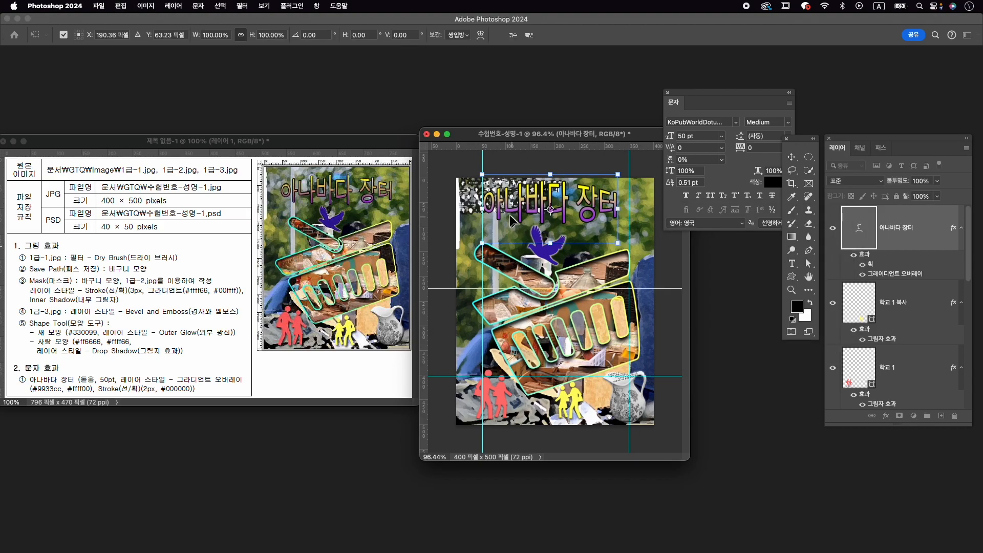
left_click_drag(586, 210, 589, 206)
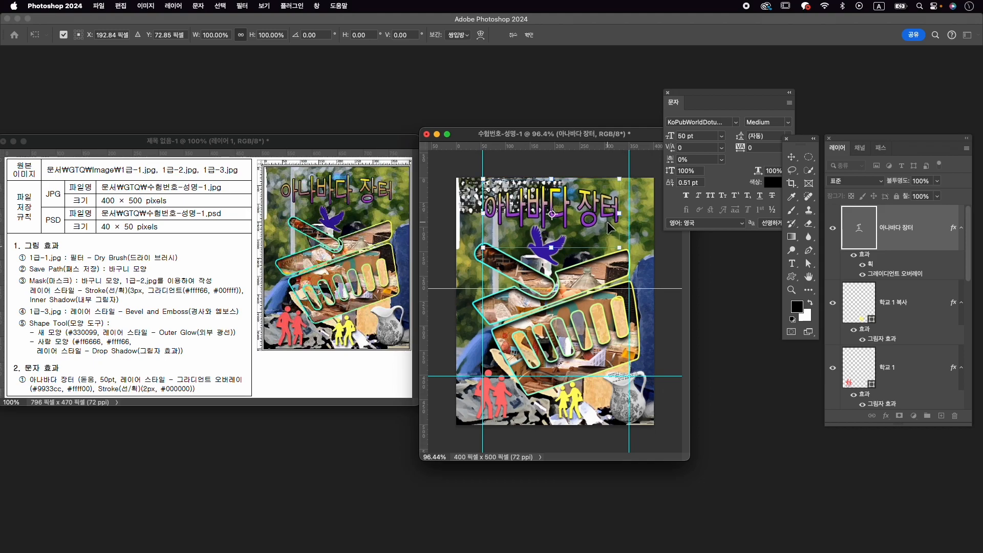
key("Return")
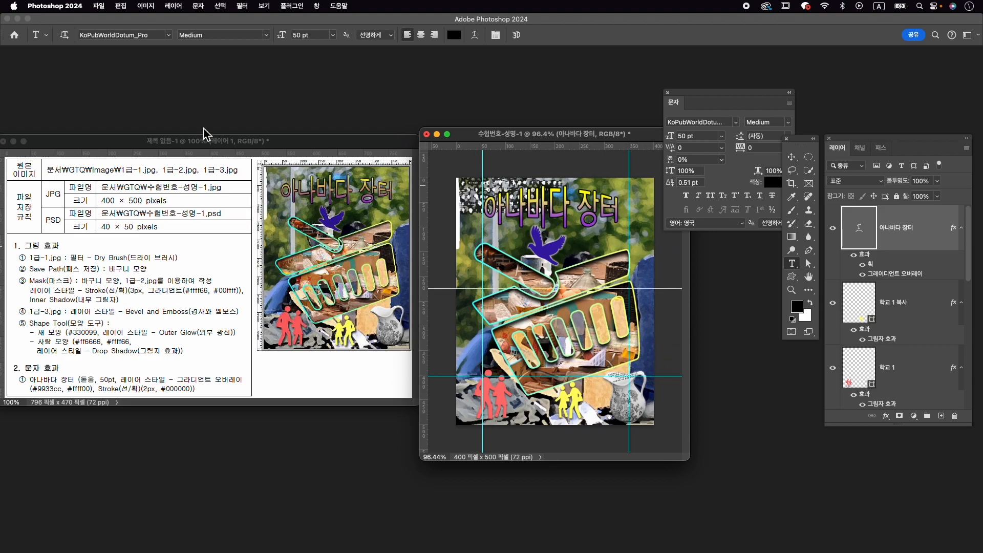
key("v")
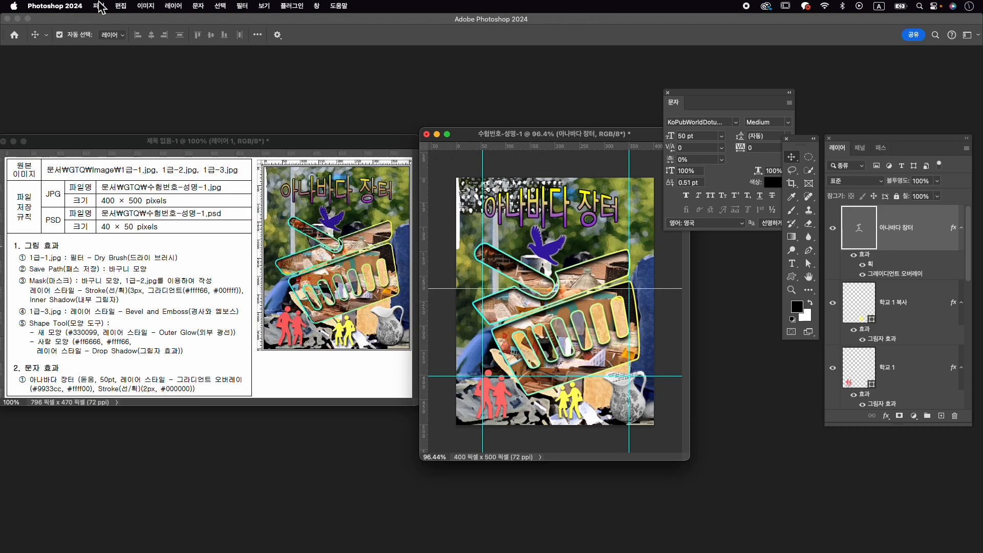
- Clear all guides from the composition
left_click(270, 8)
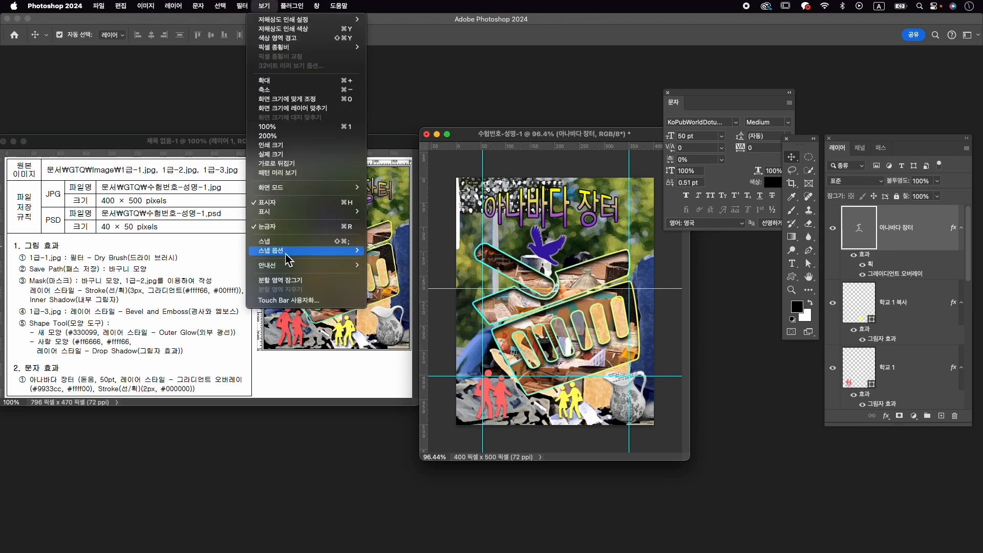
mouse_move(309, 266)
left_click(404, 283)
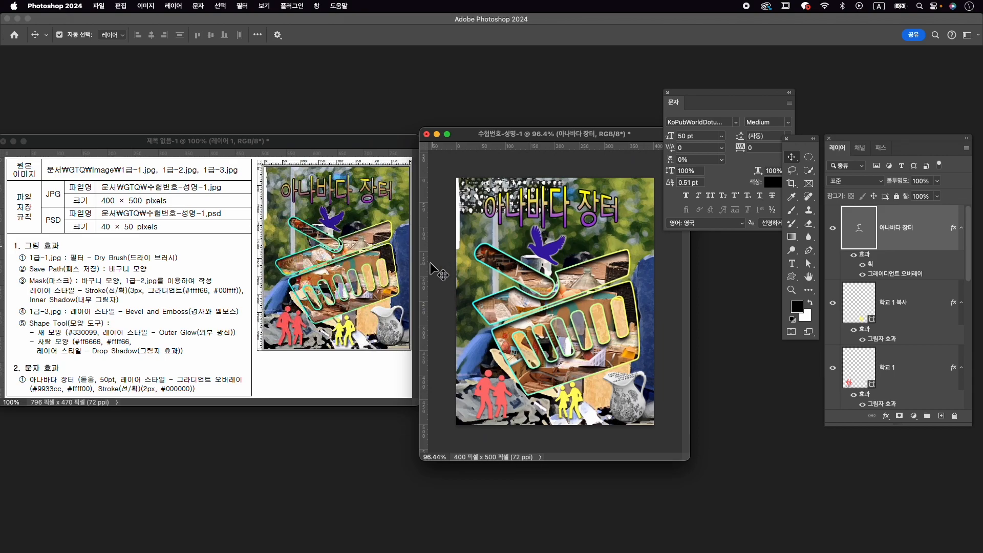
- Check in the export preferences that the quick export format is set to JPG
left_click(99, 6)
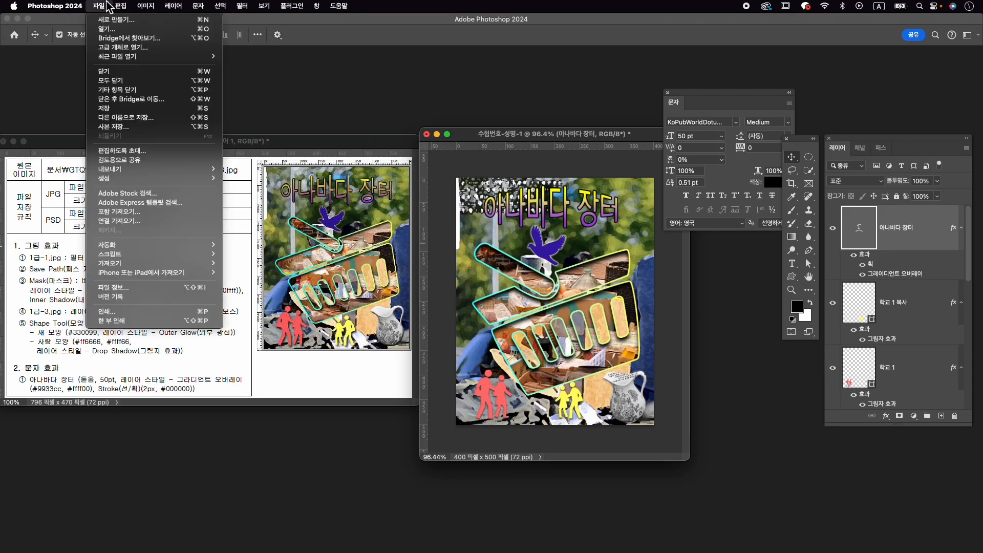
mouse_move(158, 172)
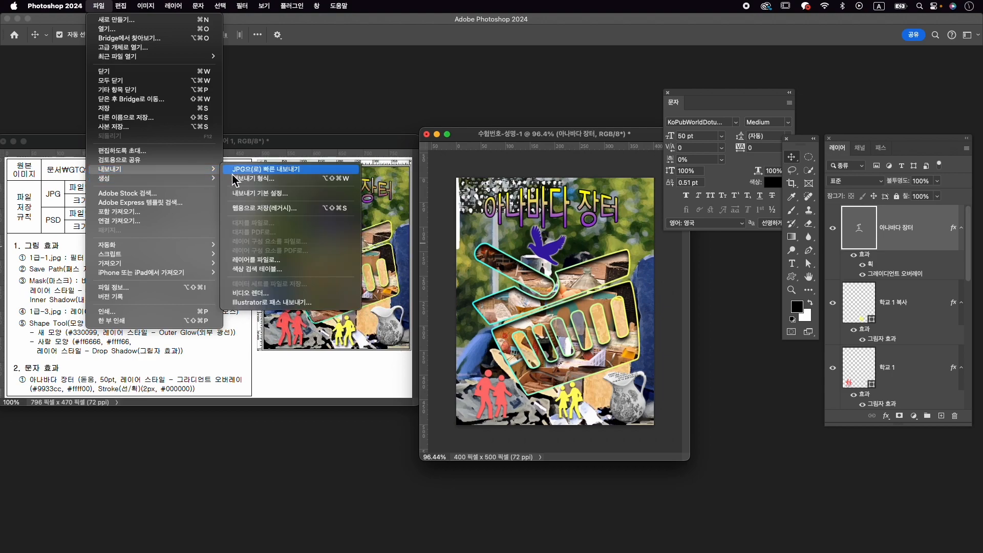
left_click(280, 194)
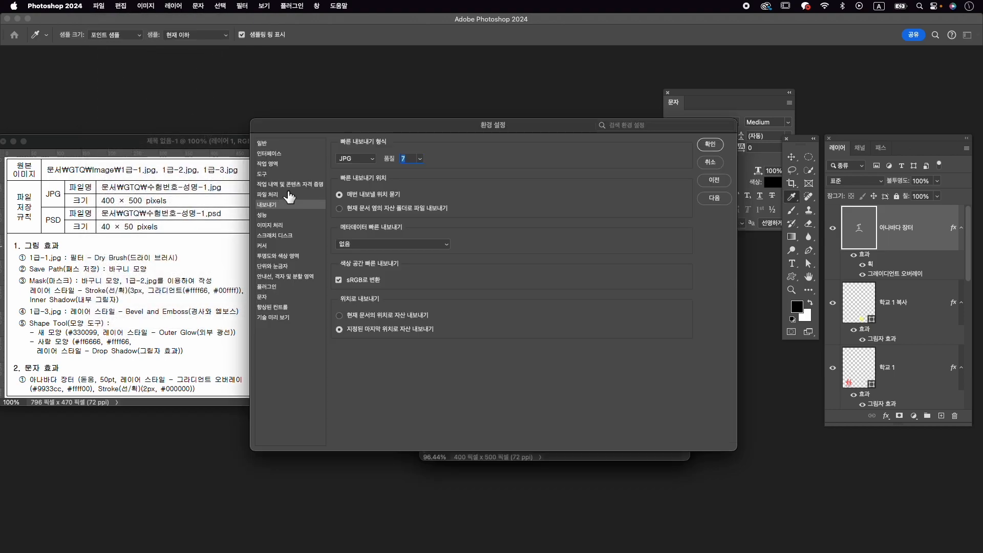
left_click(361, 161)
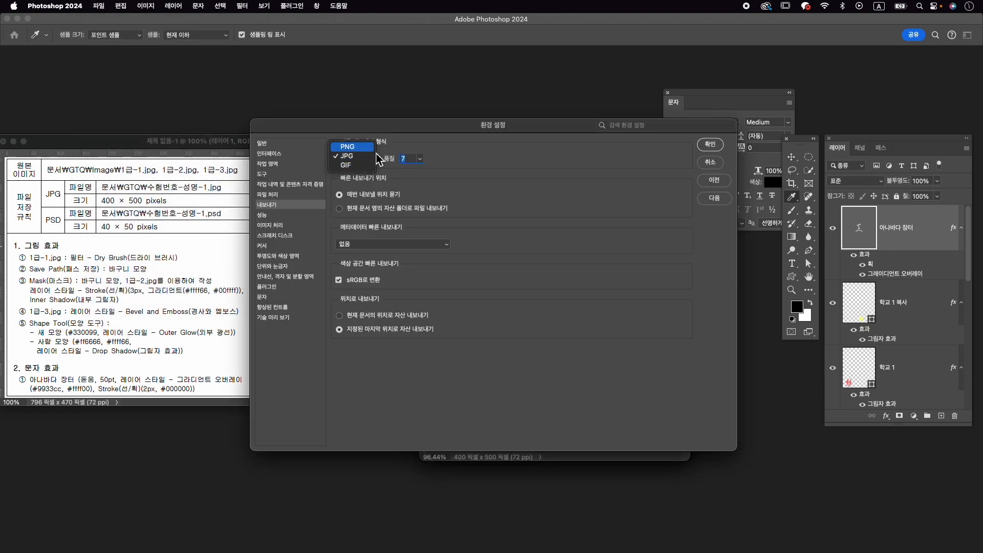
left_click(375, 157)
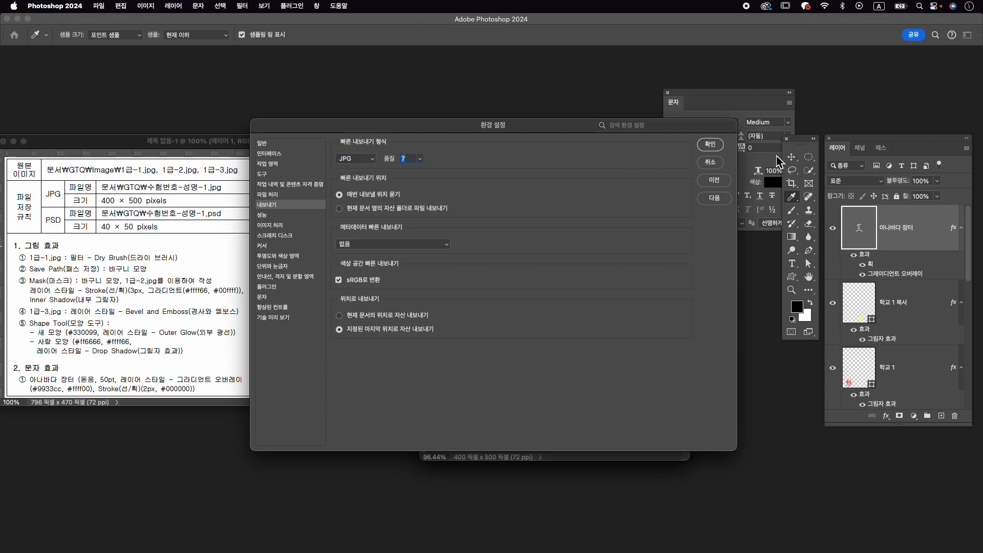
left_click(710, 144)
- Quick-export the composition as 수험번호-성명-1.jpg into the GTQ folder in Documents
left_click(99, 5)
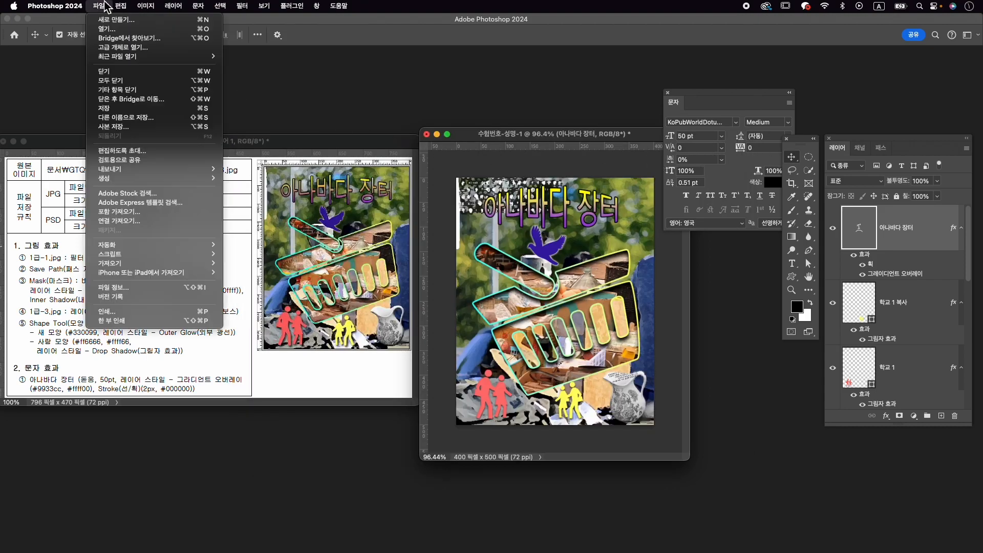
mouse_move(154, 169)
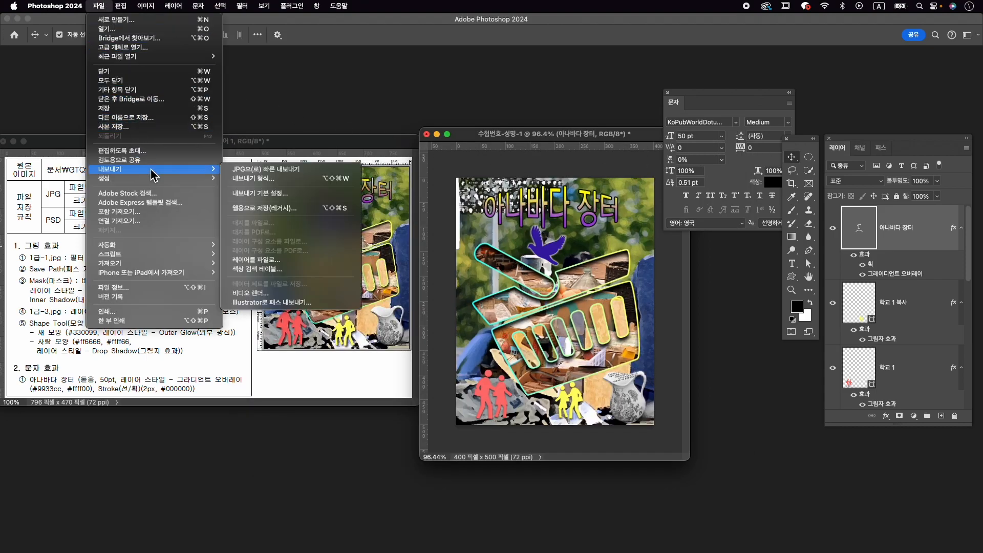
left_click(272, 173)
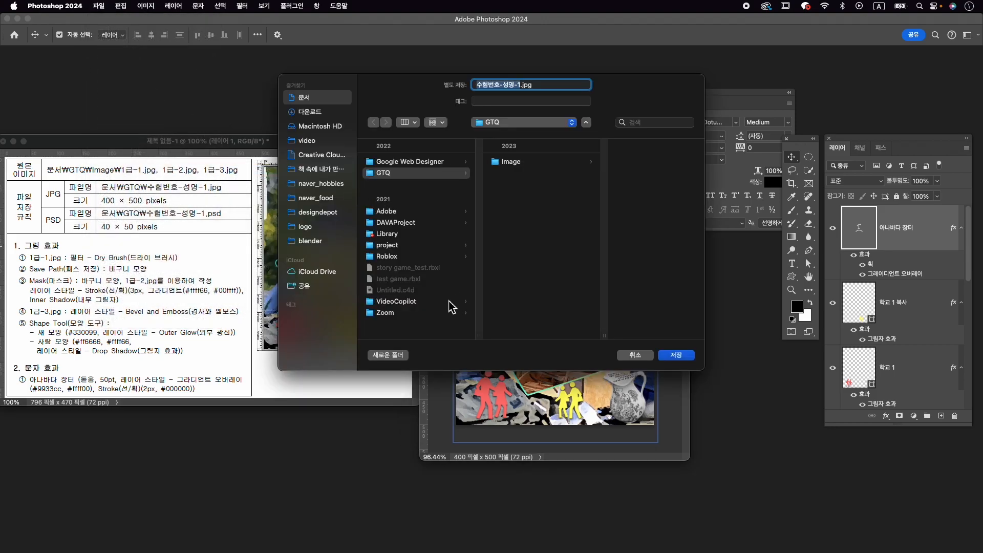
left_click(432, 174)
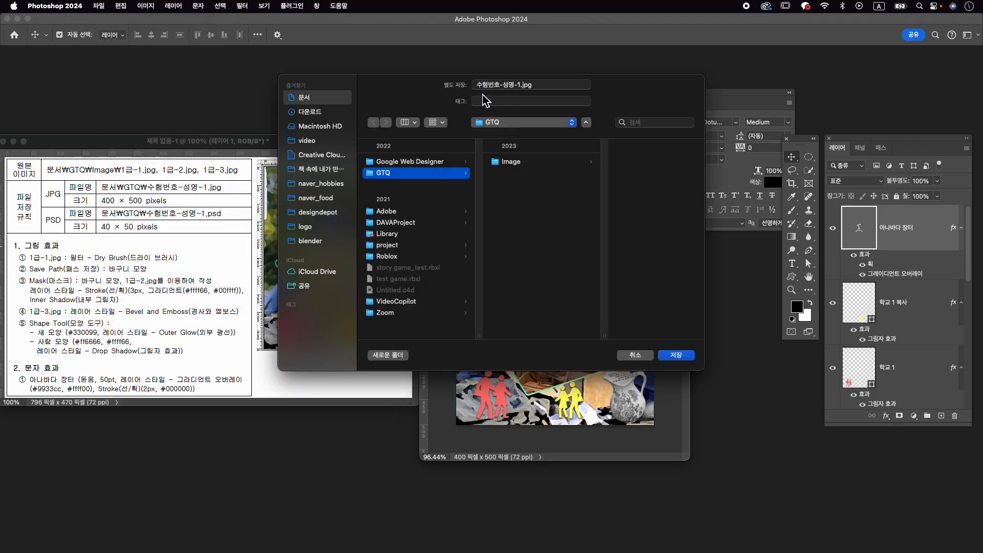
left_click(685, 359)
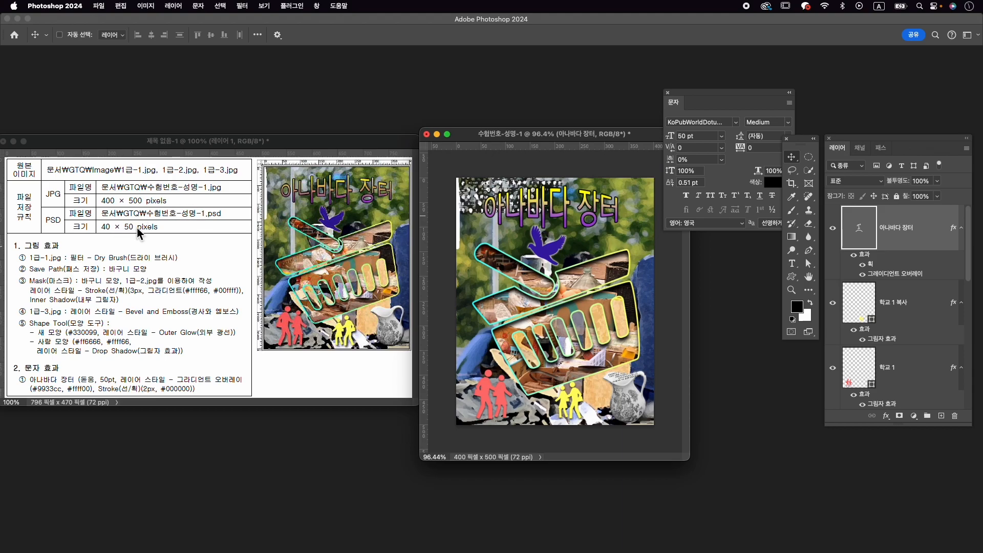
- Resize the image to 40 × 50 px
key("super+alt+i")
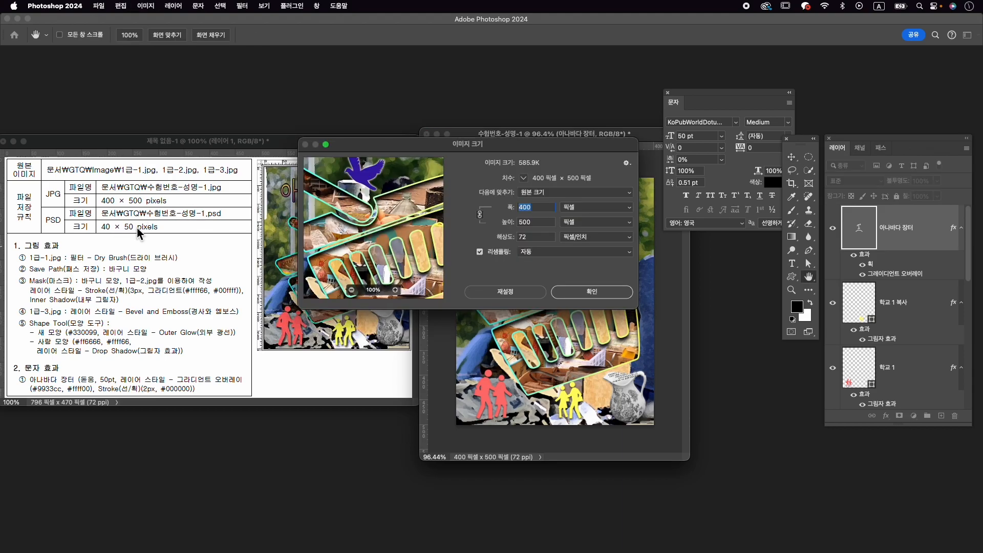
type("40")
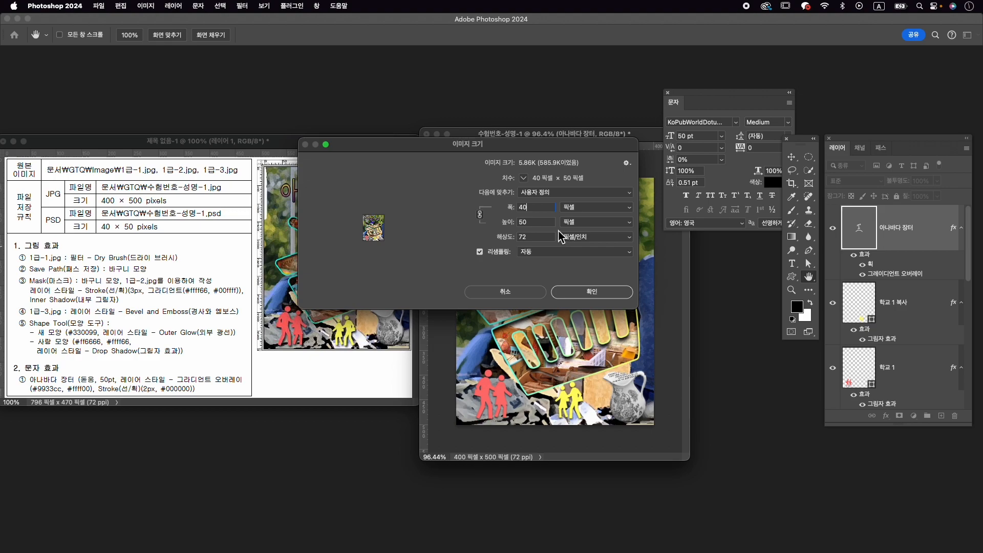
left_click(605, 296)
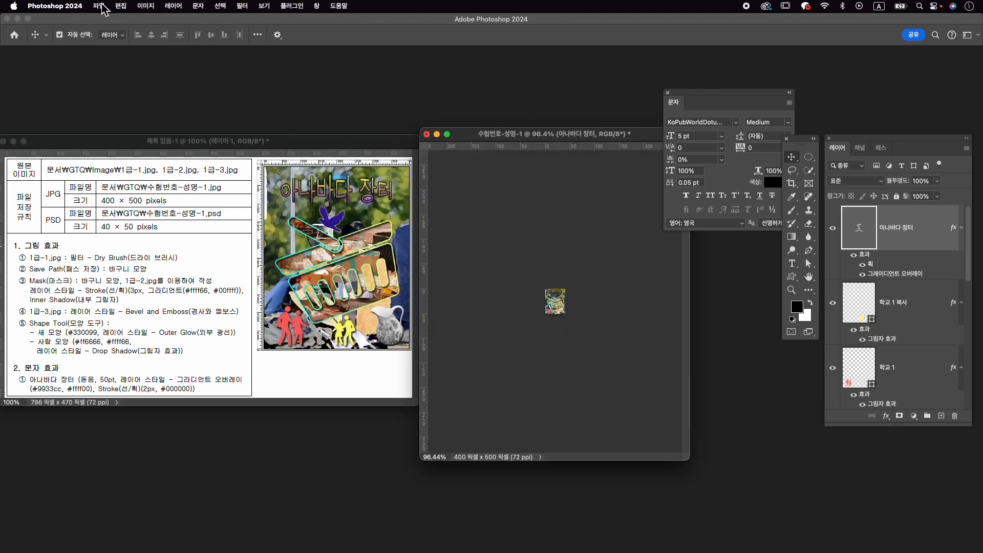
- Save the reduced document in Photoshop format as 수험번호-성명-1.psd in the GTQ folder
left_click(99, 6)
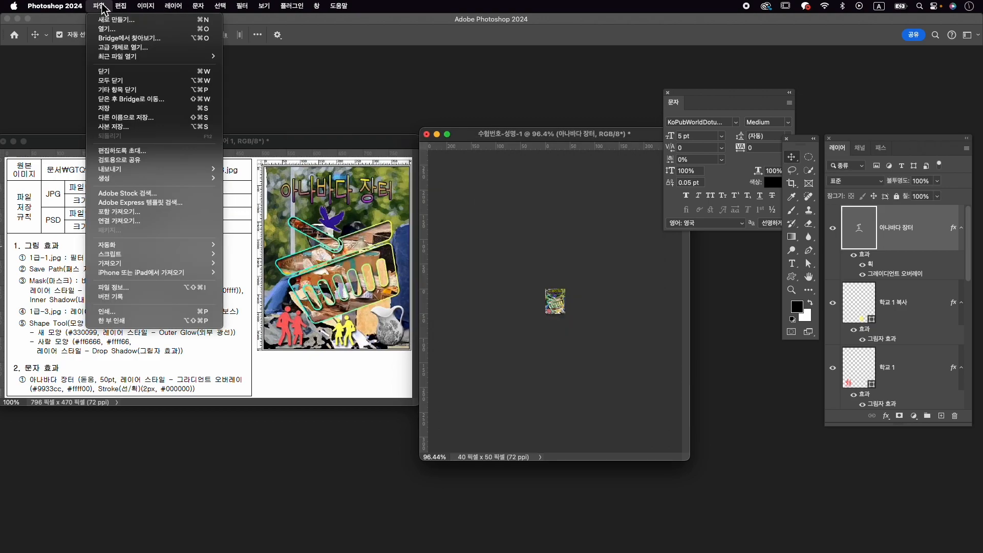
left_click(145, 119)
left_click(383, 172)
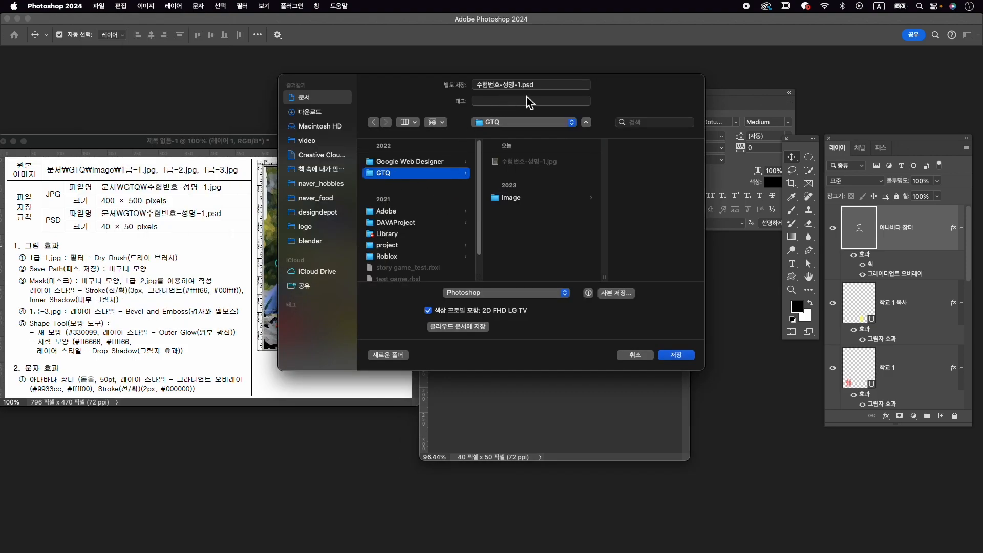
left_click(681, 358)
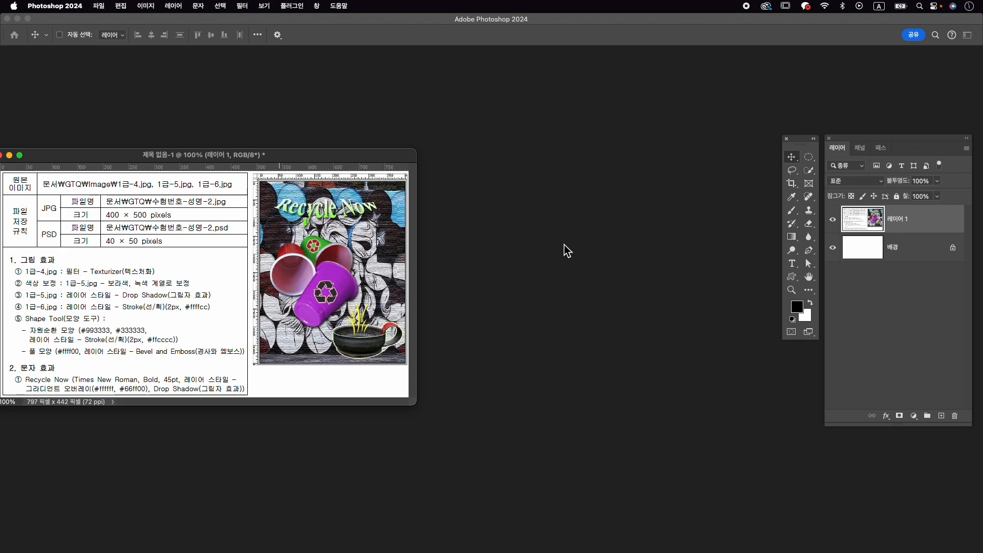
- Create a 400 × 500 px document at 72 ppi named 수험번호-성명-2 and place its enlarged window beside the exam sheet
key("super+n")
type("쉬")
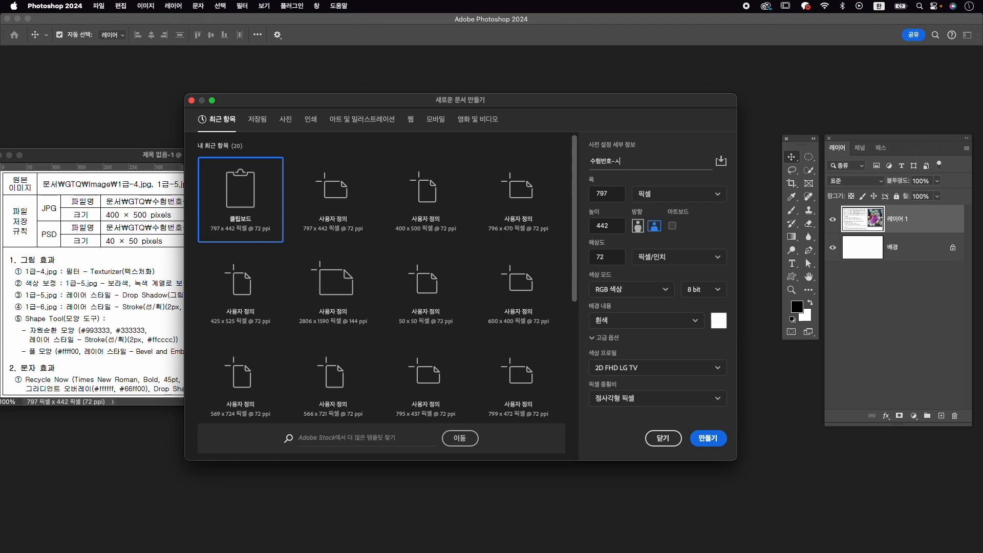
key("Tab")
type("400")
key("Tab")
key("Tab")
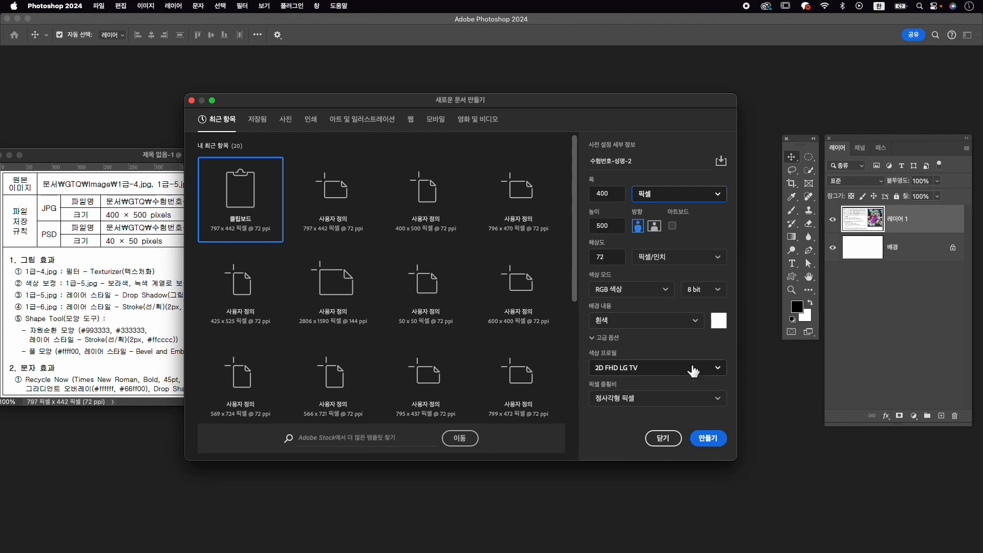
left_click(714, 437)
left_click_drag(143, 68, 557, 130)
left_click_drag(640, 414, 713, 450)
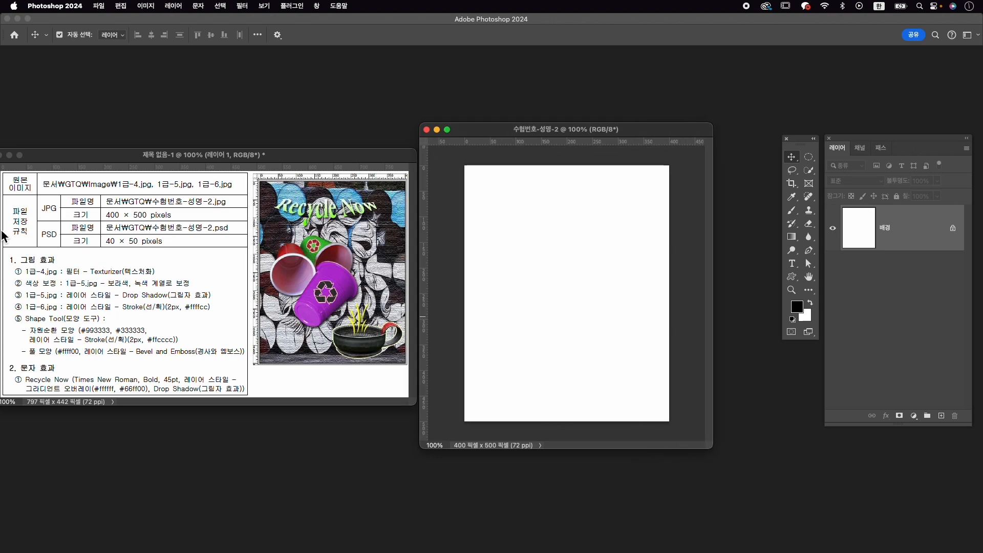
- Open 1급-4.jpg from the Image folder in GTQ and place its window in front of the 수험번호-성명-2 document
key("super+o")
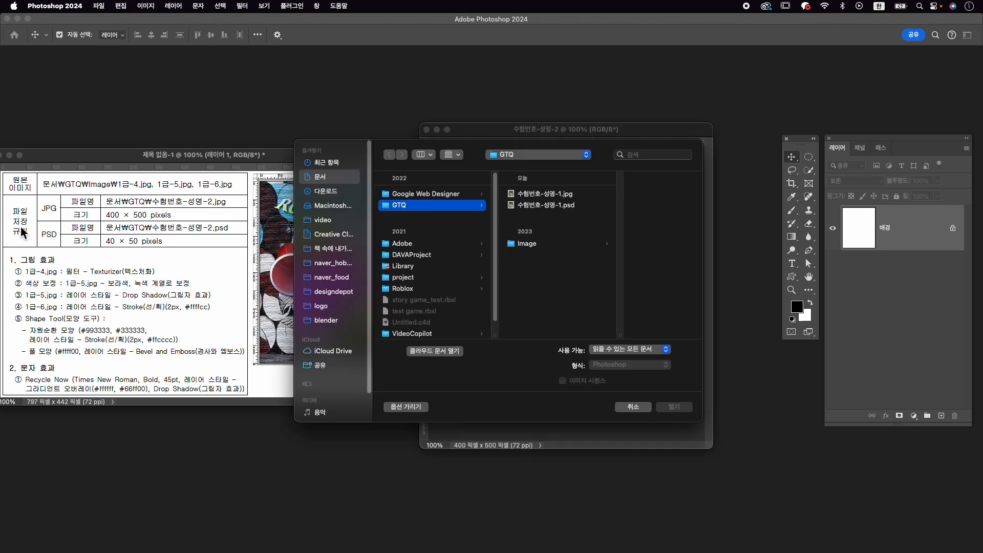
left_click(587, 245)
left_click(617, 228)
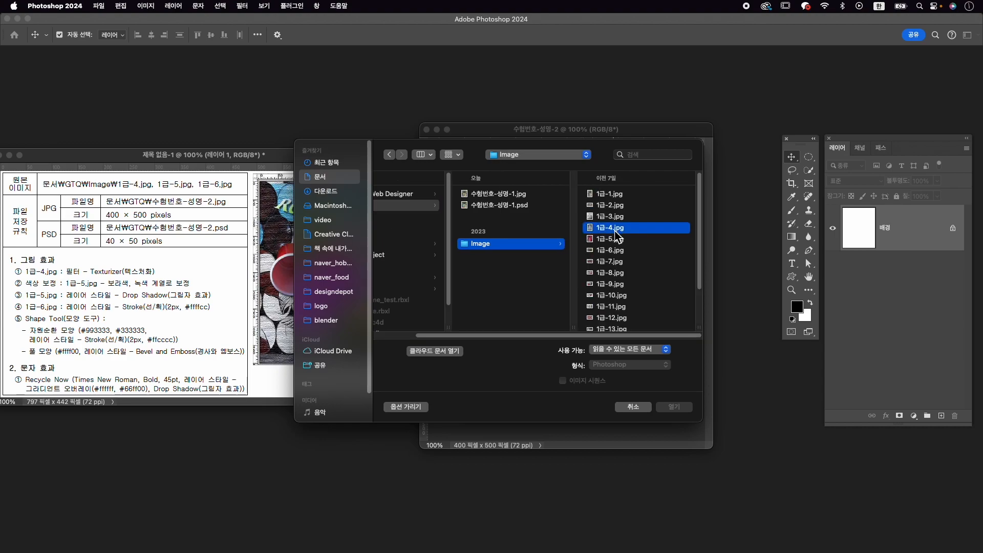
left_click(674, 408)
left_click_drag(192, 78, 417, 116)
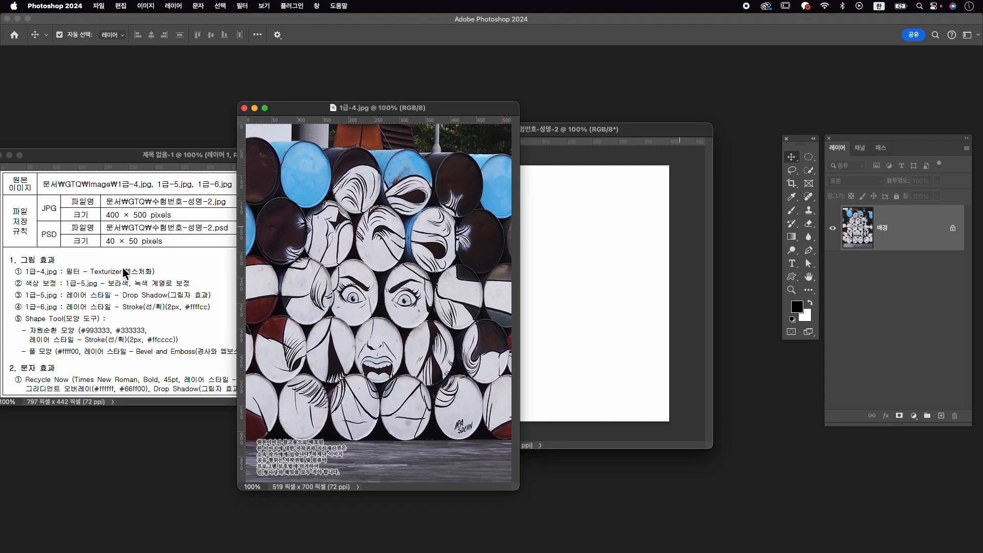
- Apply the Texturizer (텍스처화) filter from the Filter Gallery to 1급-4.jpg with canvas texture, 100% scaling and relief 4
left_click(251, 6)
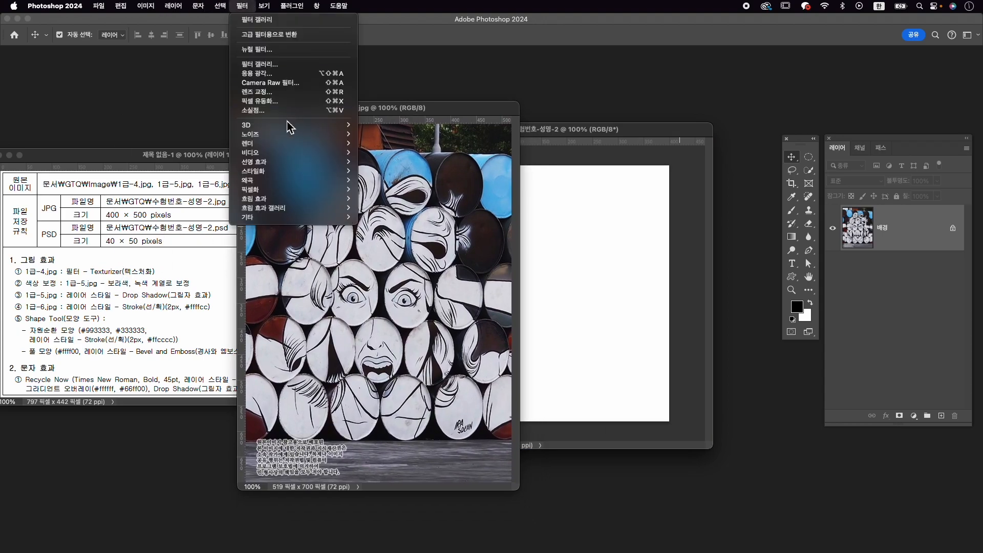
left_click(283, 65)
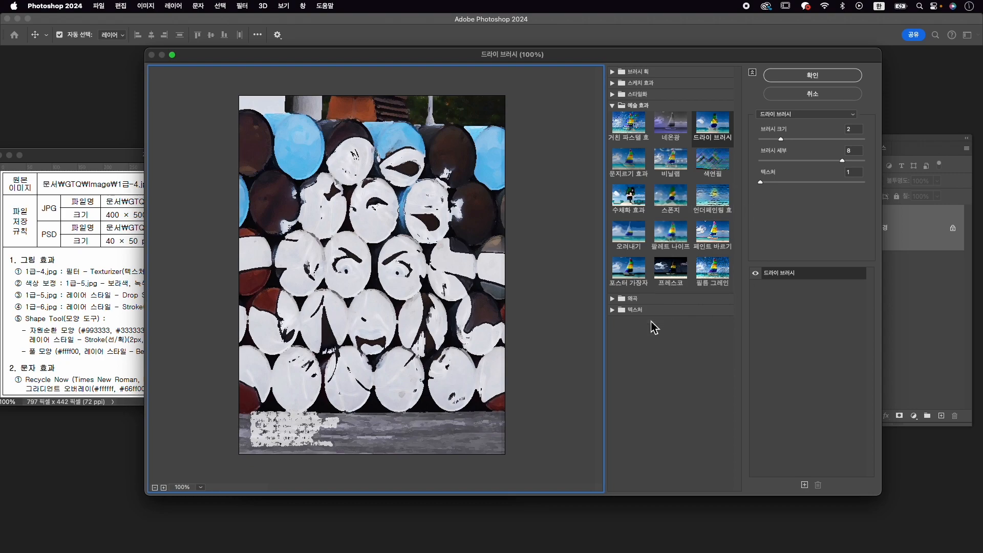
left_click(620, 310)
left_click(722, 375)
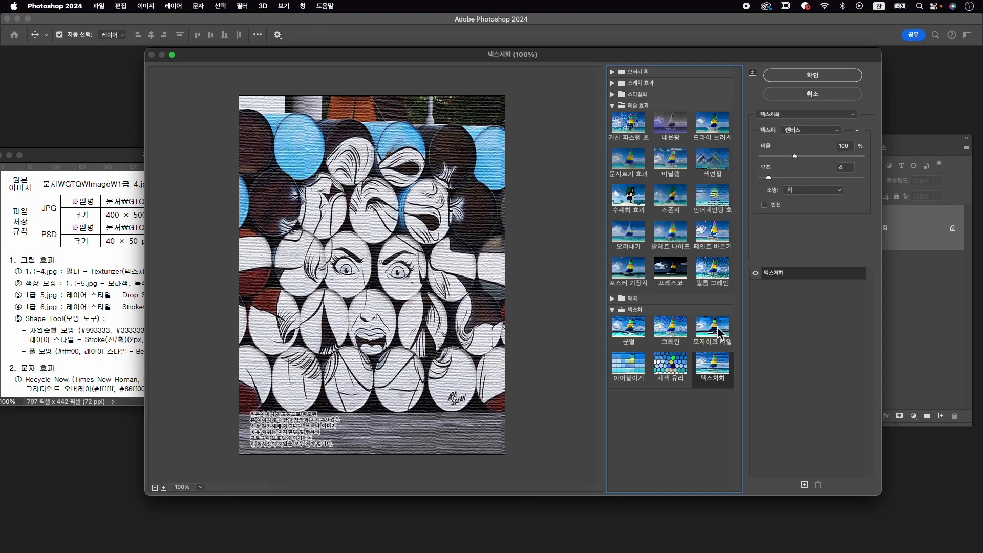
left_click(828, 76)
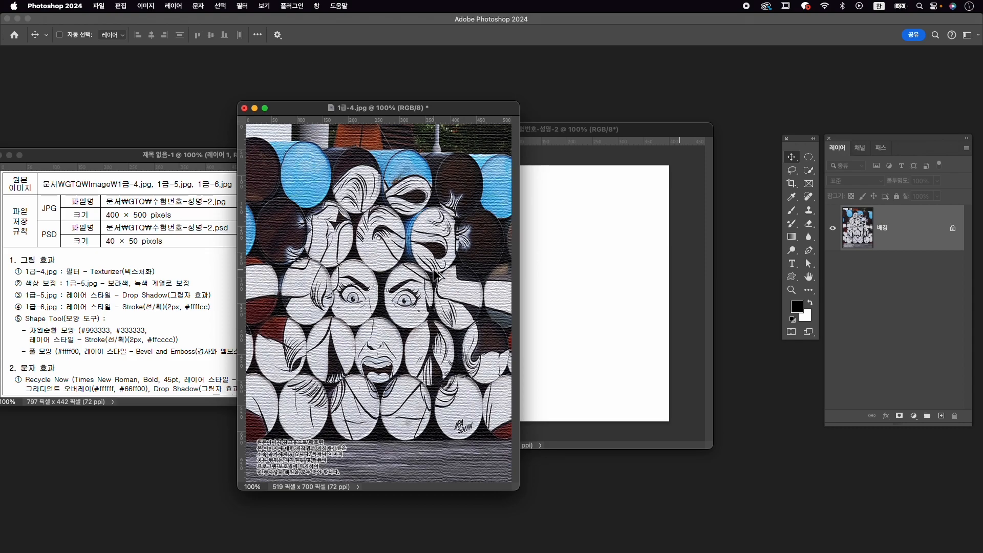
- Resize 1급-4.jpg to 400 px wide, keeping its proportions
key("super+alt+i")
type("500")
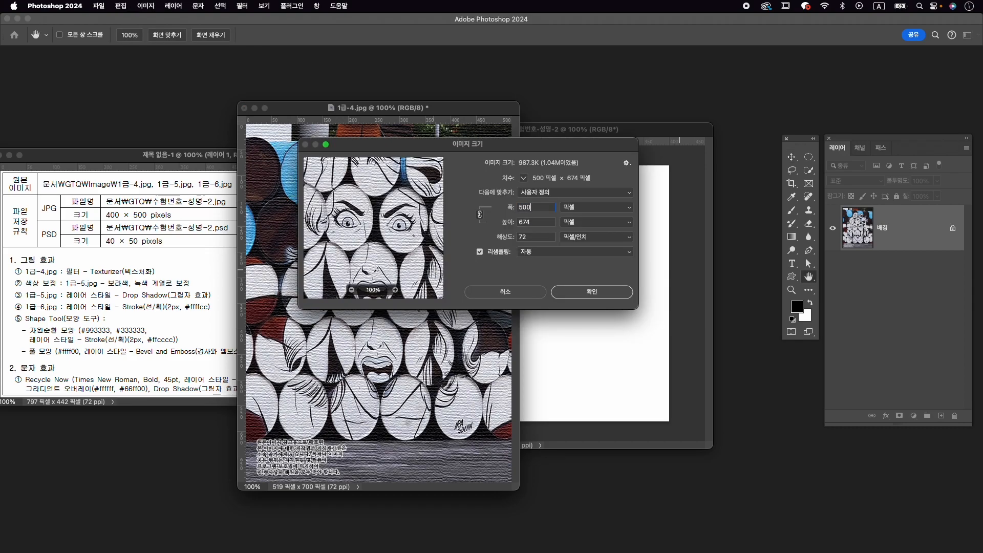
key("BackSpace")
key("BackSpace")
type("400")
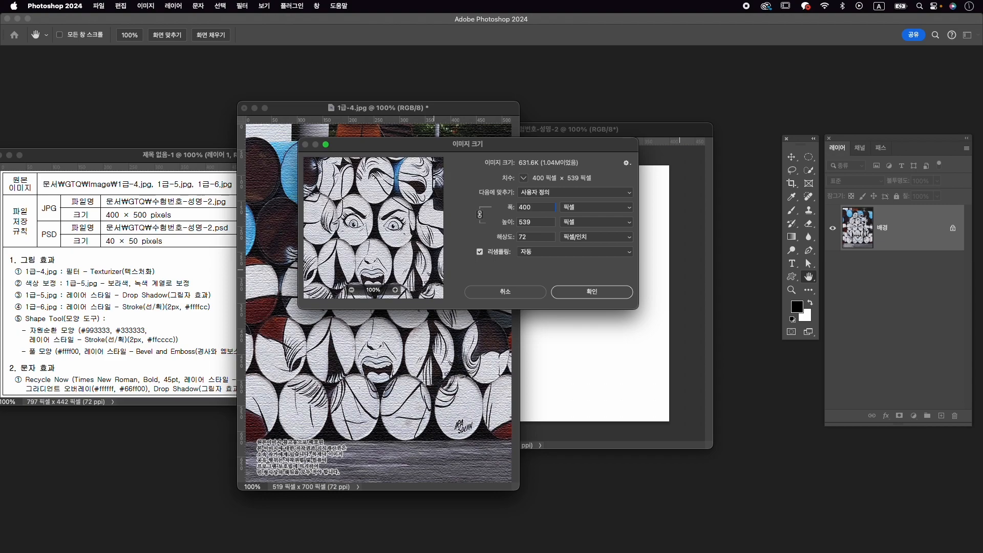
key("Return")
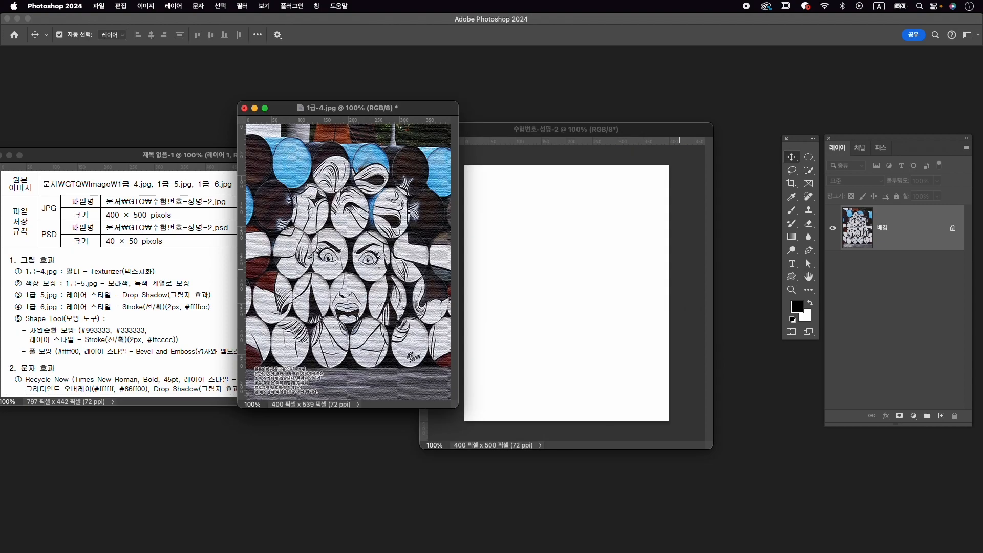
- Copy the textured image into the 수험번호-성명-2 document and close 1급-4.jpg without saving
left_click_drag(382, 251, 491, 277)
left_click(244, 108)
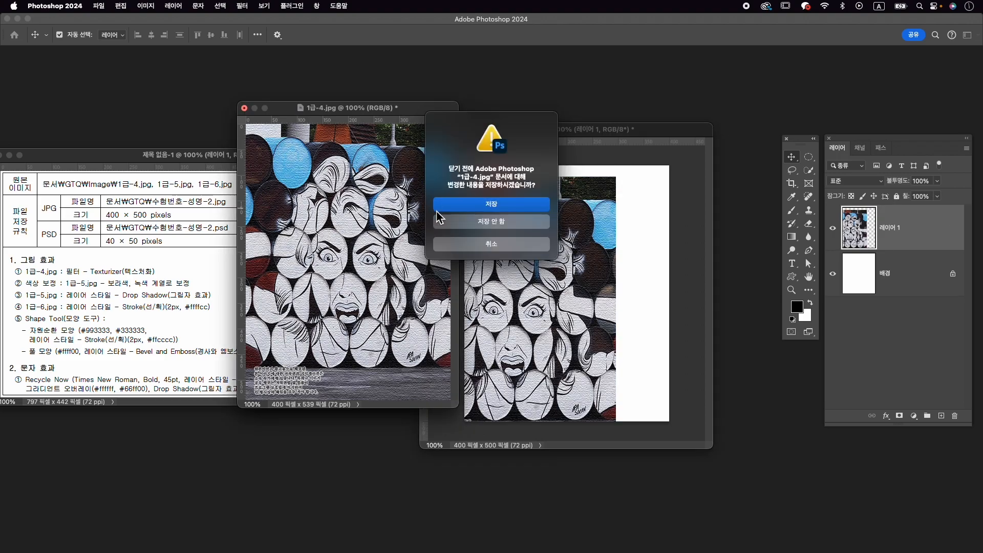
left_click(486, 231)
- Rename the copied image's layer as 1-4
double_click(894, 228)
type("1-4")
key("Return")
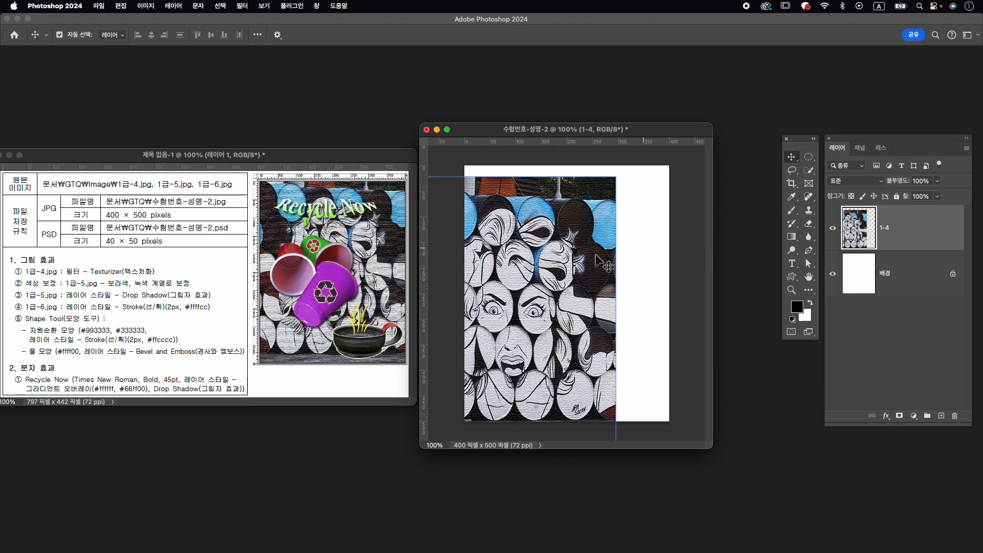
- Transform layer 1-4 to cover the canvas, scaling it to 103.5% and positioning its centre at X 200, Y 255 px
key("ctrl+t")
left_click_drag(561, 278, 619, 269)
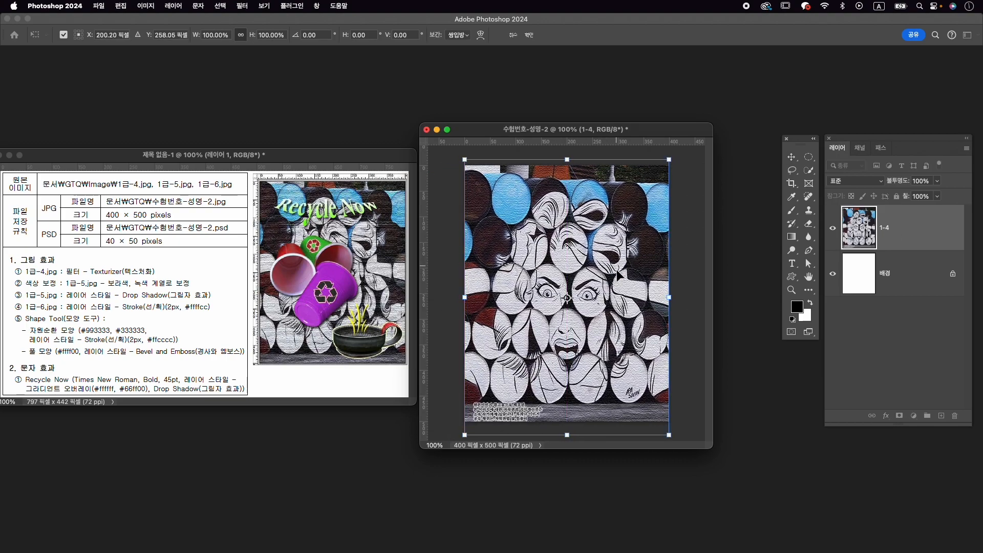
left_click_drag(614, 240, 615, 234)
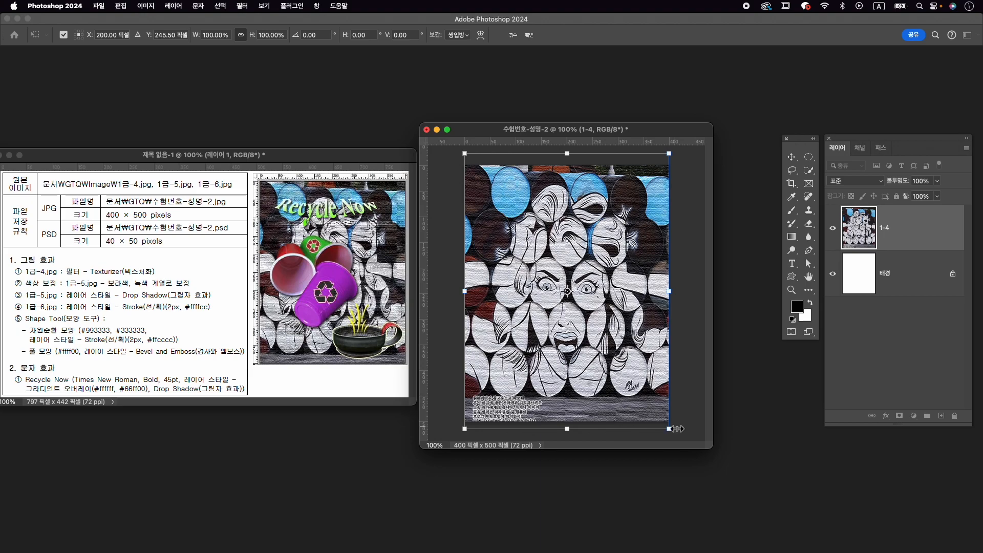
left_click_drag(671, 430, 675, 433)
left_click_drag(635, 383, 635, 387)
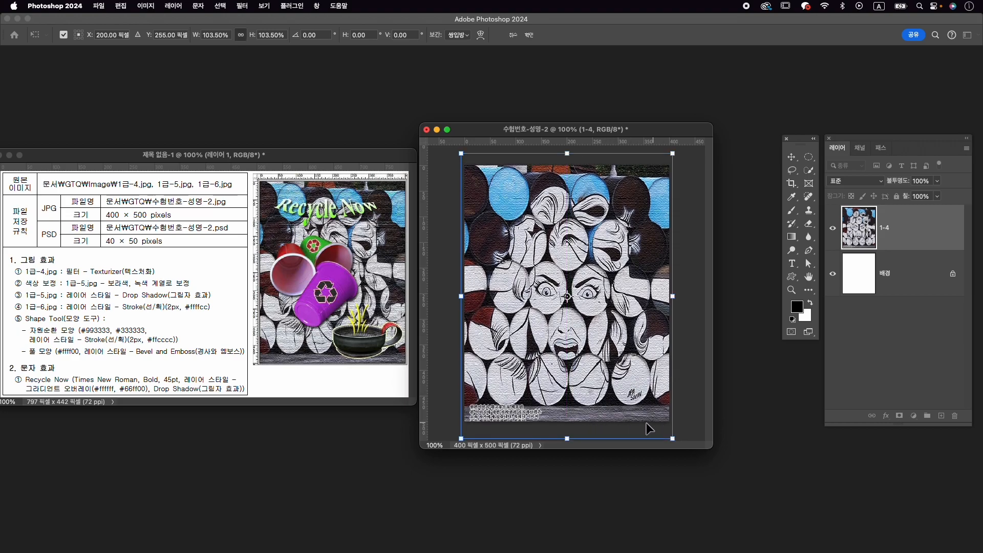
key("Return")
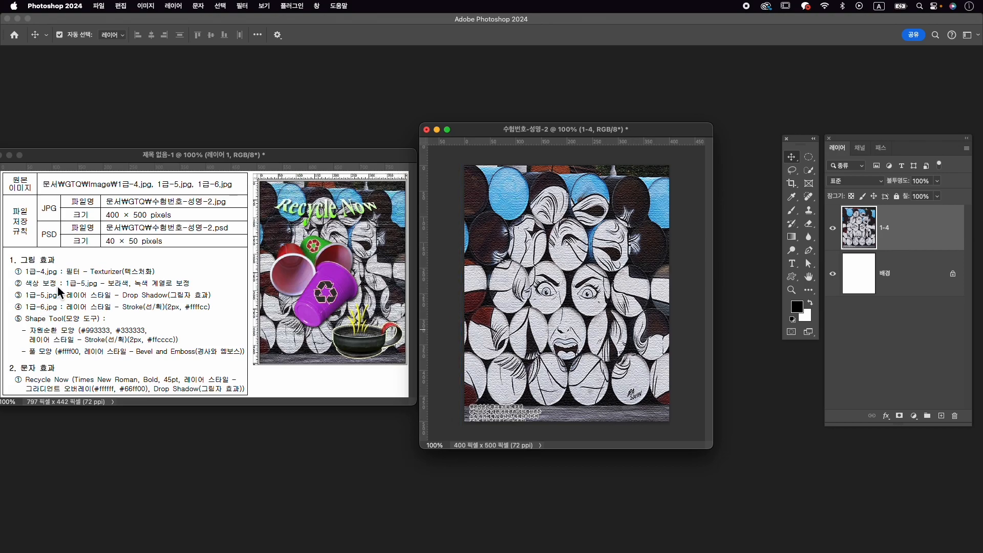
- Open 1급-5.jpg from the Image folder and place its window over the composition
key("super+o")
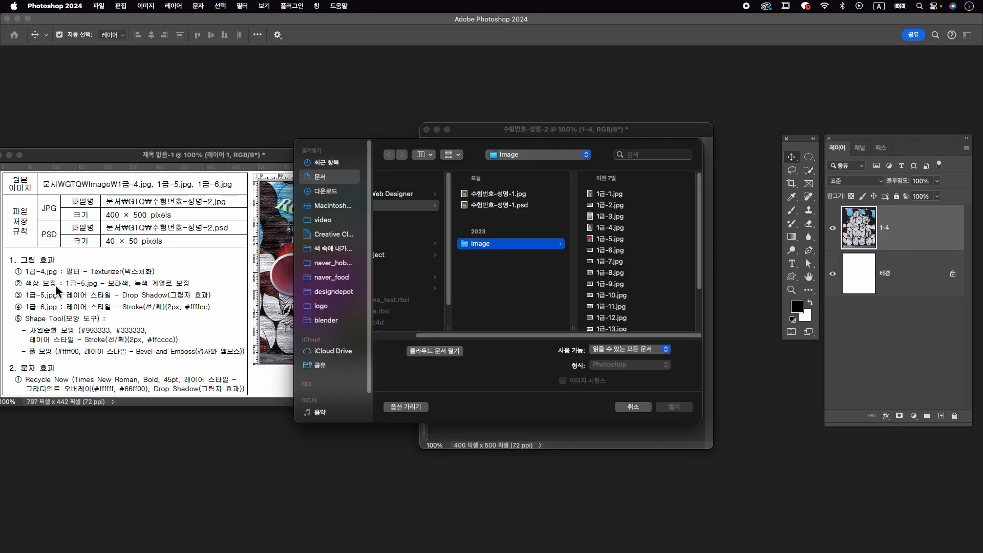
left_click(629, 238)
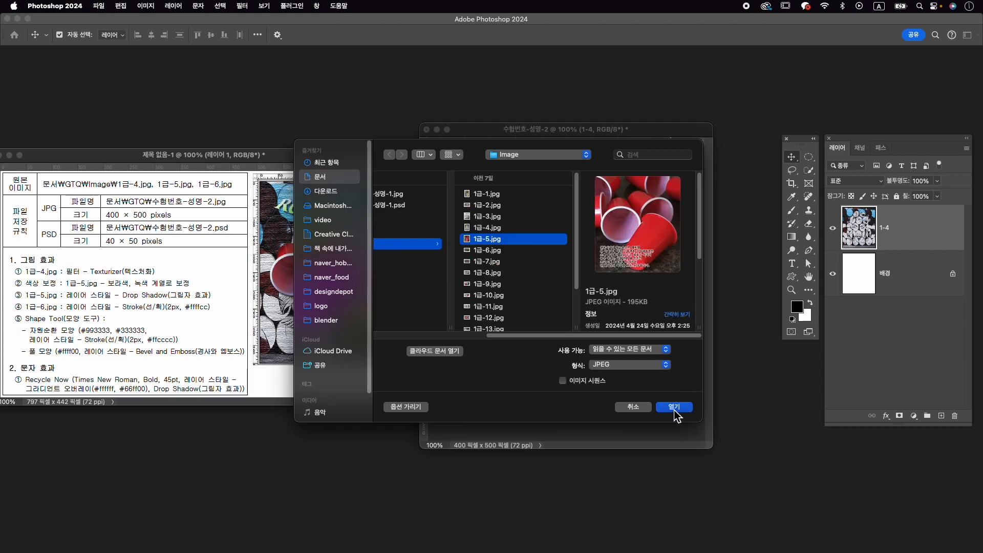
left_click(674, 407)
left_click_drag(174, 85, 594, 89)
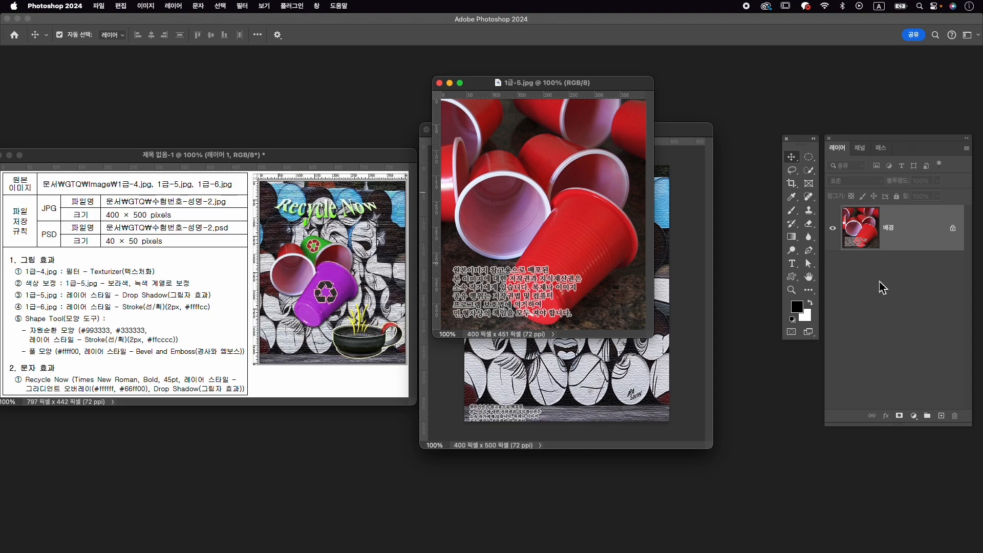
- Select the front cup with the Object Selection tool and colorize it purple using a Hue/Saturation adjustment layer, hue 304, saturation 50
left_click(811, 173)
left_click(837, 171)
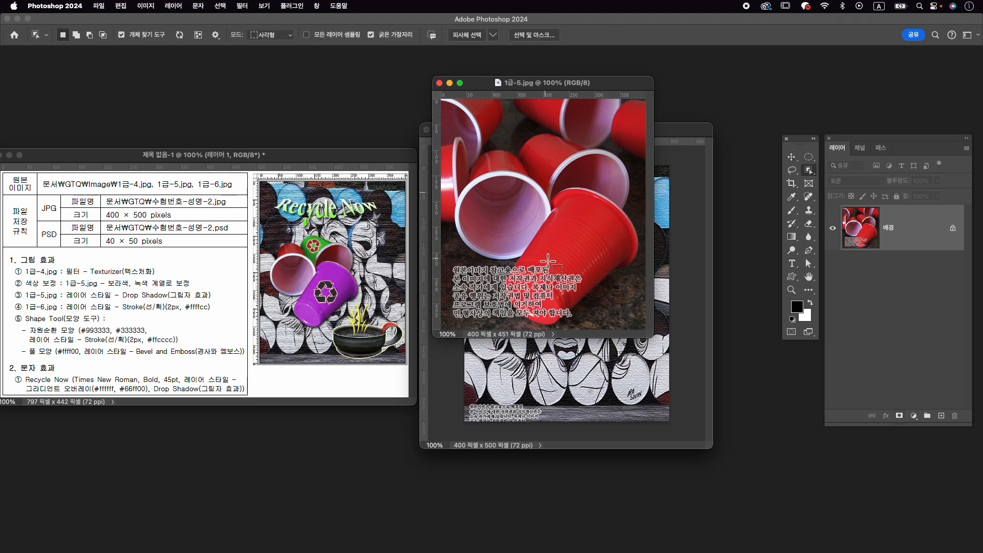
left_click(573, 254)
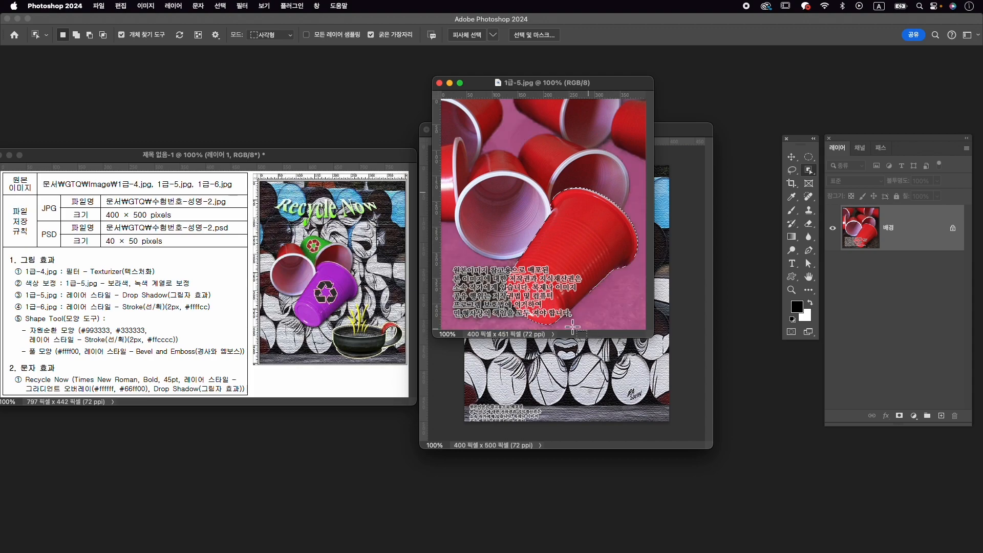
left_click(913, 416)
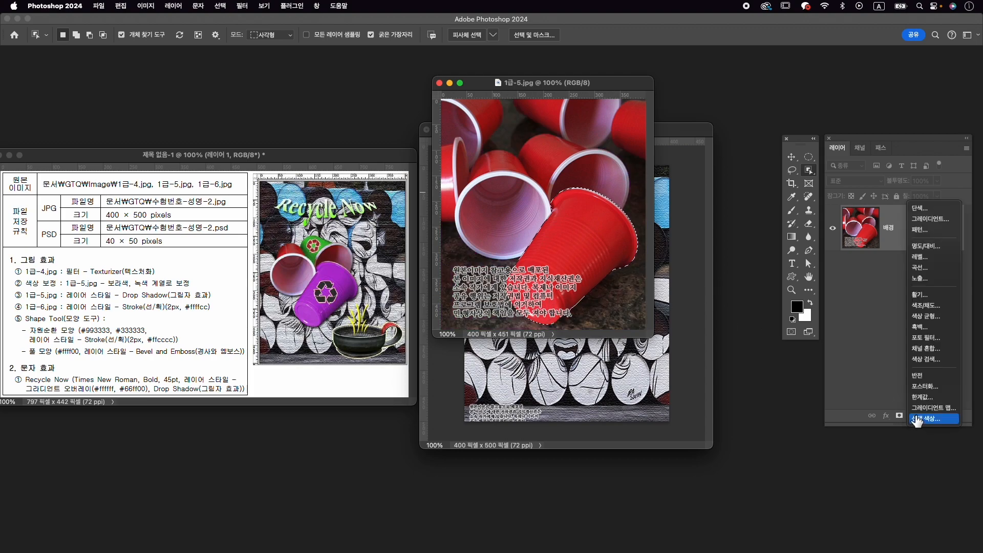
left_click(941, 311)
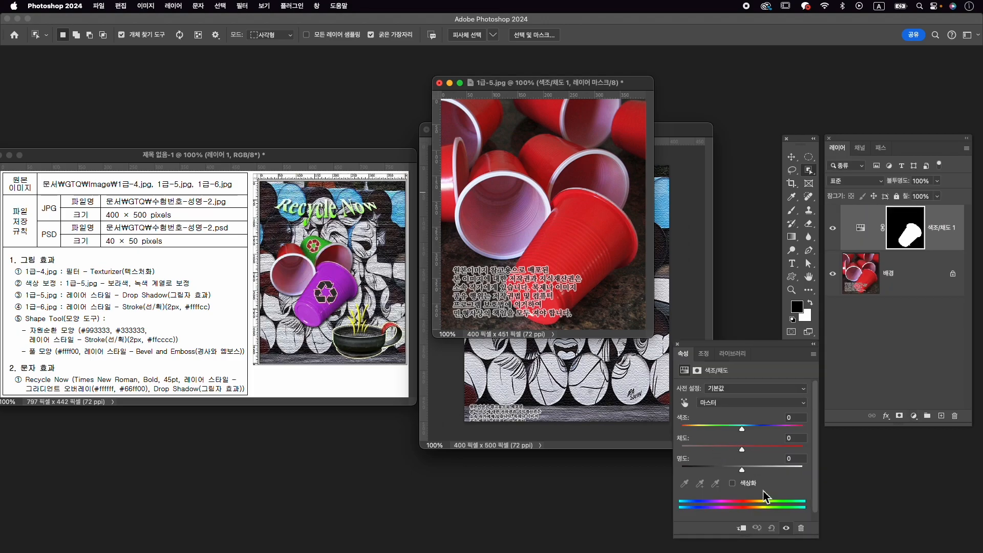
left_click(745, 483)
left_click_drag(727, 449, 742, 449)
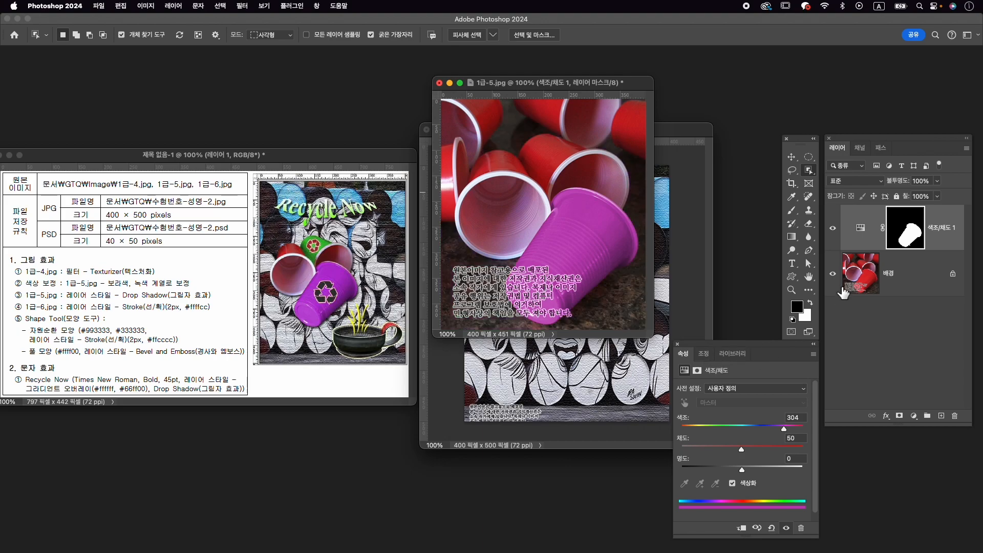
left_click(916, 237)
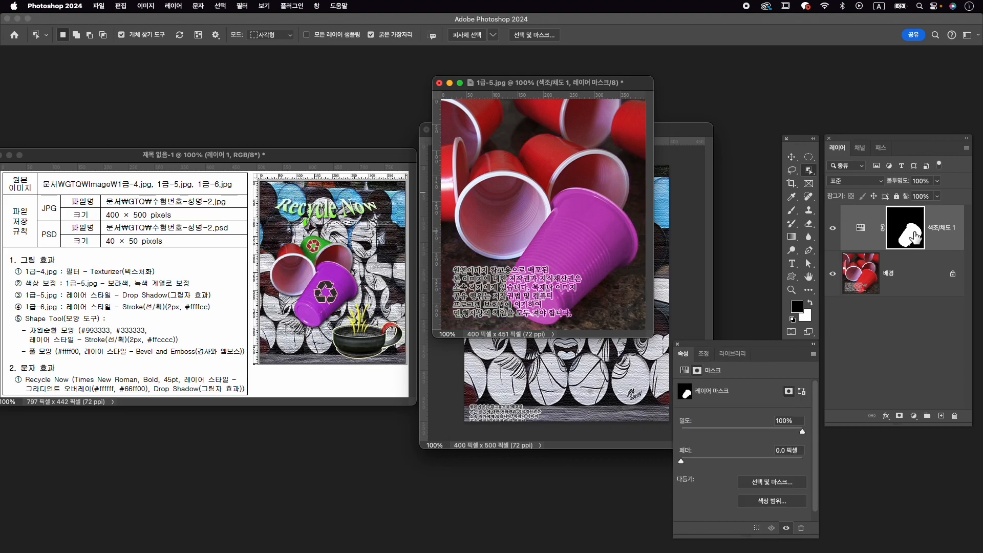
key("b")
left_click(797, 213)
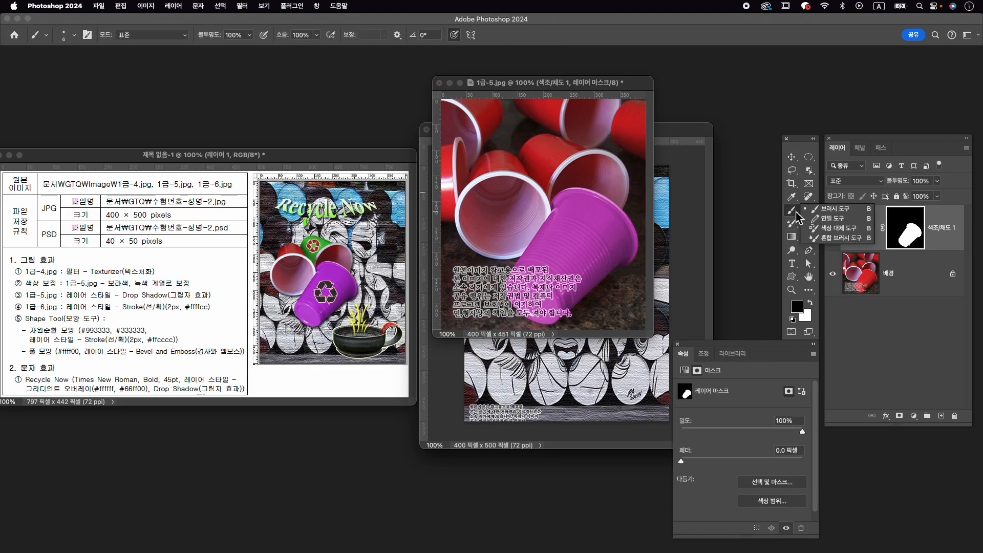
left_click(825, 211)
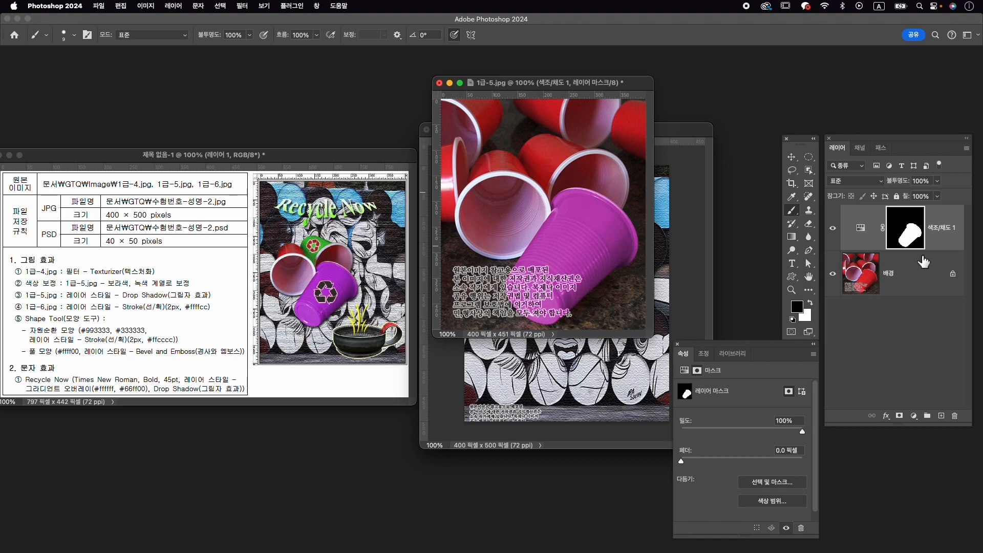
- Select the outer wall of the rear cup on the background layer and colorize it green with Hue/Saturation, hue 112, saturation 49
left_click(912, 276)
left_click(809, 170)
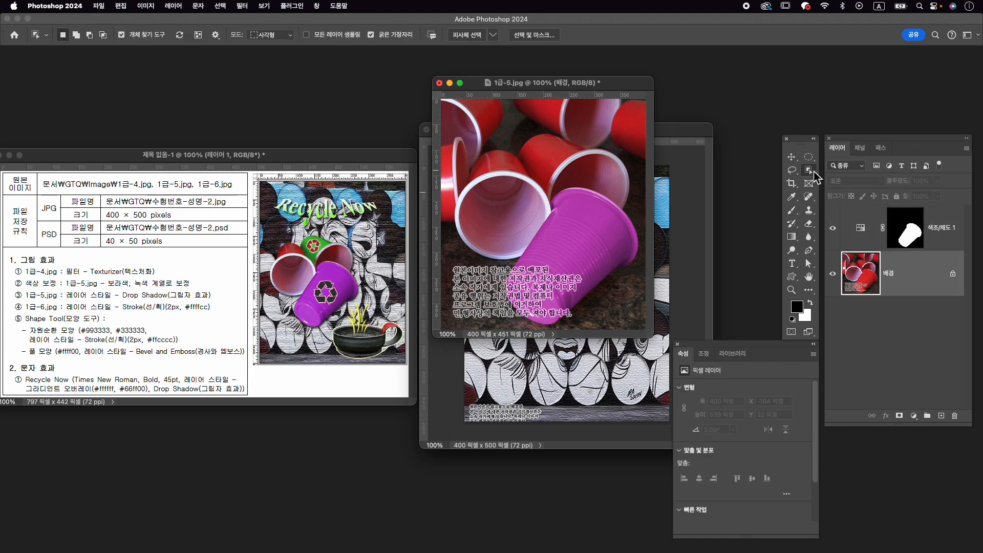
left_click(572, 153)
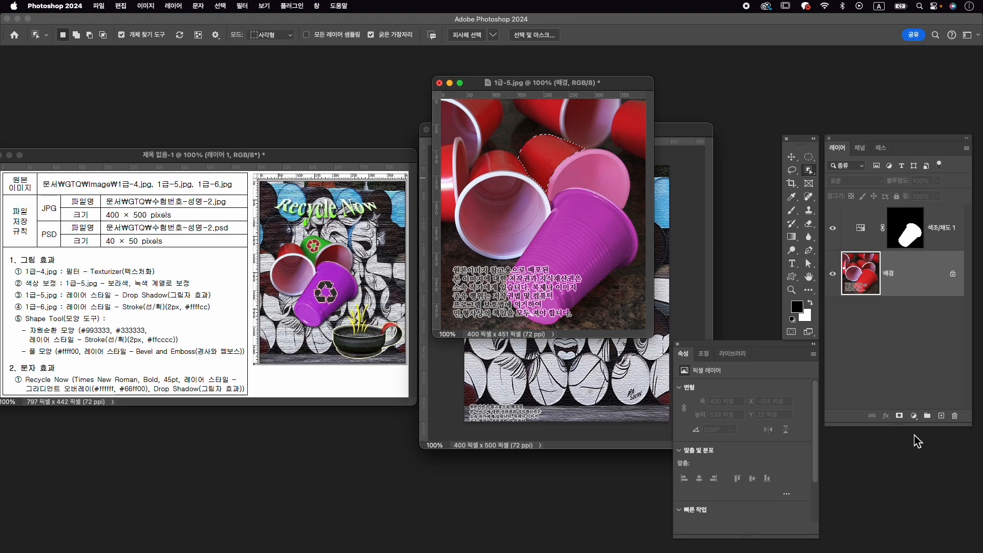
left_click(914, 416)
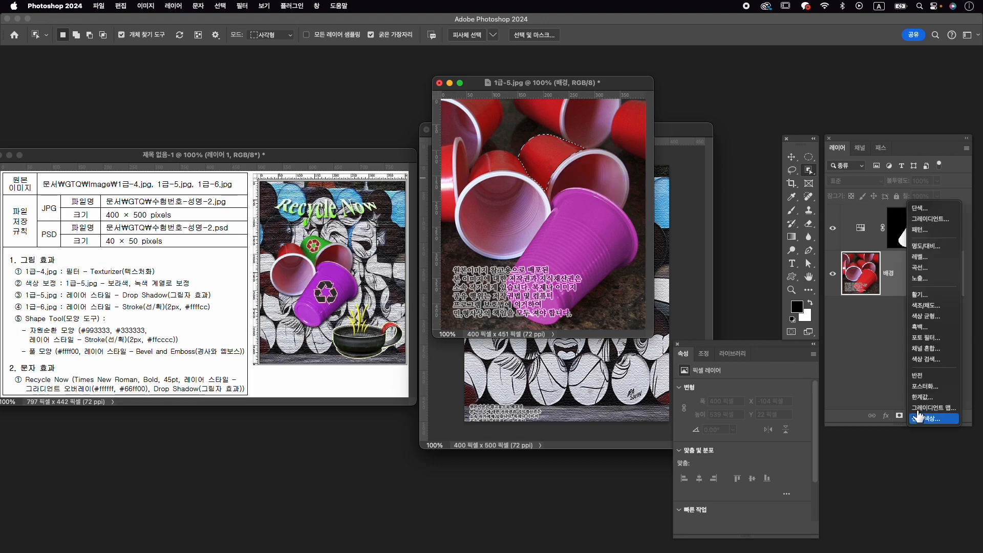
left_click(926, 305)
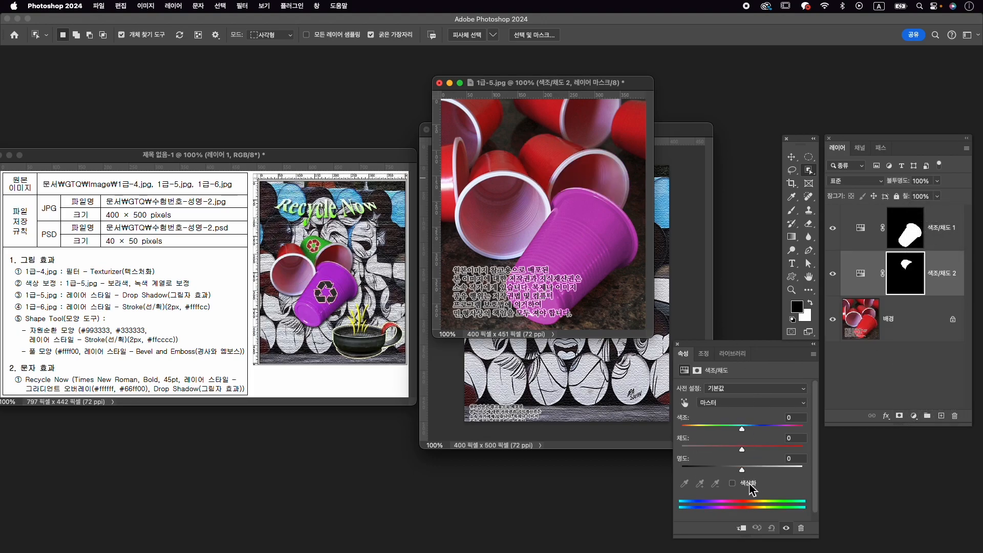
left_click(746, 484)
left_click(719, 429)
left_click_drag(712, 449, 741, 449)
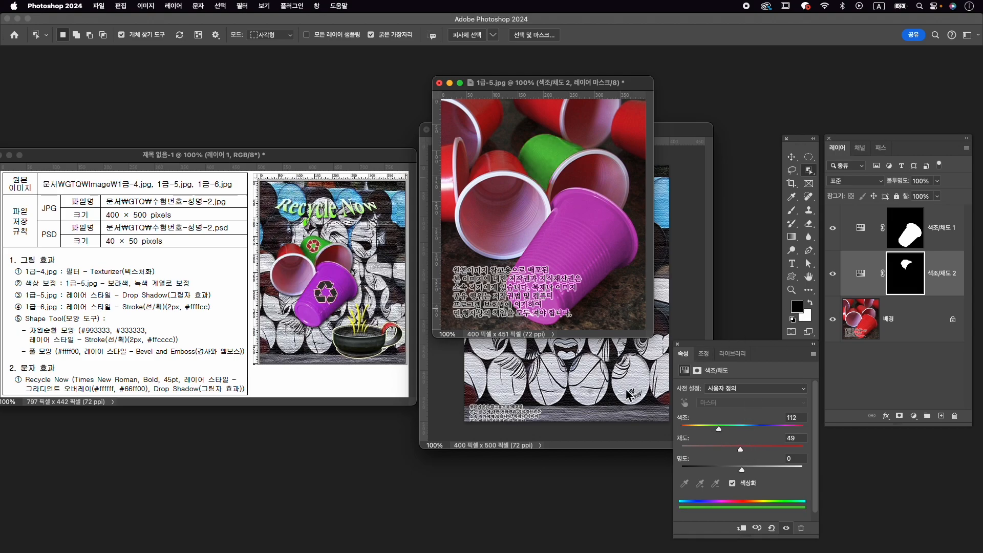
- Select the three middle cups on the background layer, subtract the stray left cup edge with Quick Selection, and add a layer mask
left_click(888, 322)
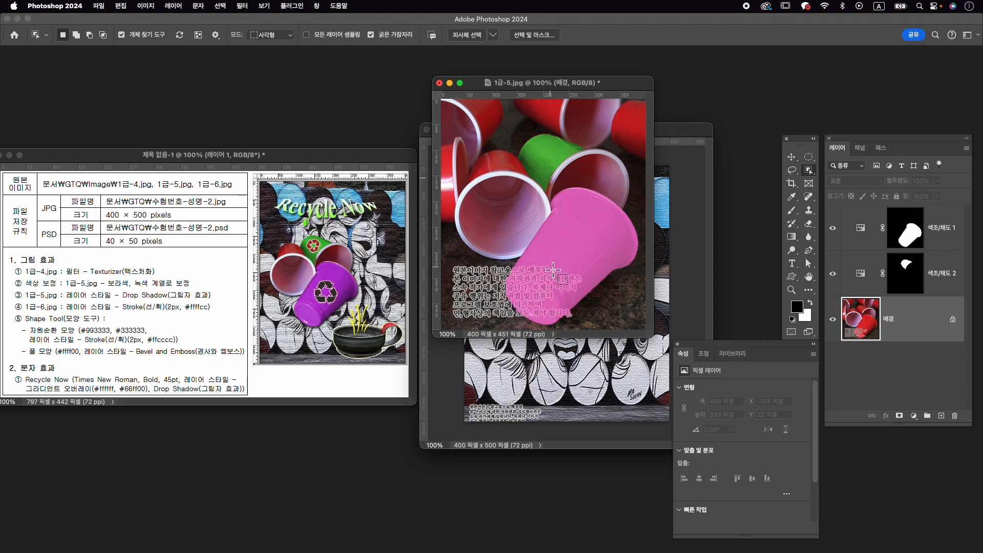
left_click_drag(472, 138, 614, 293)
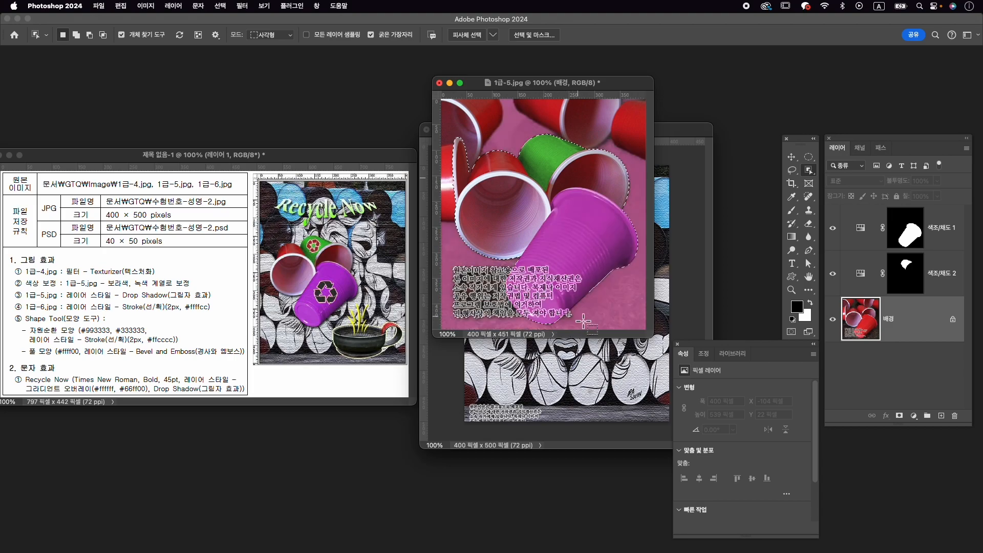
left_click(810, 170)
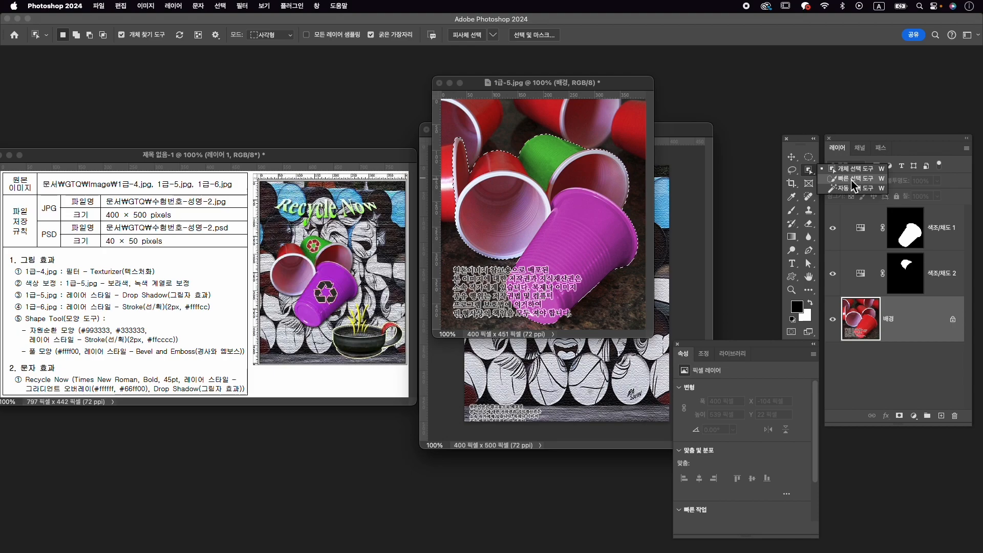
left_click(853, 179)
key("bracketright")
key("bracketright")
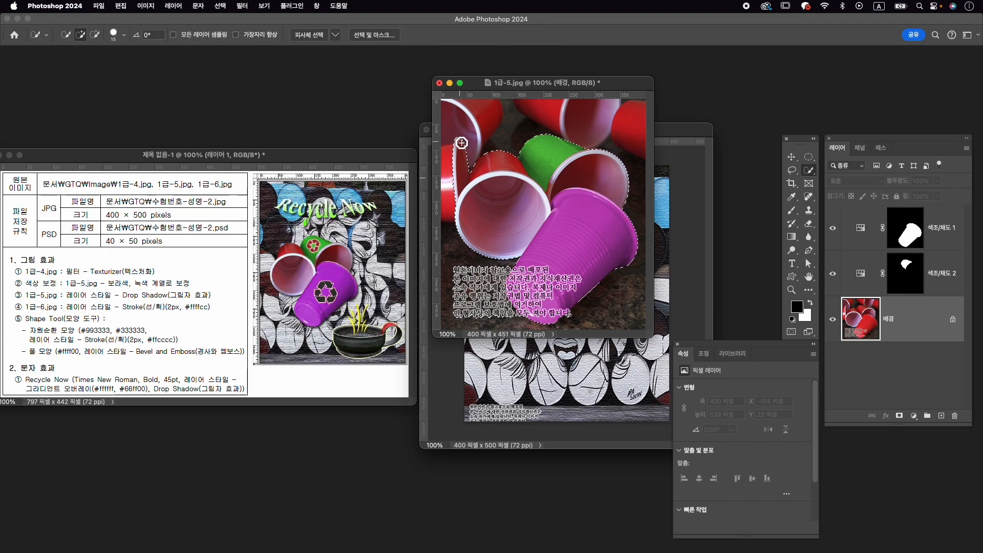
key("alt")
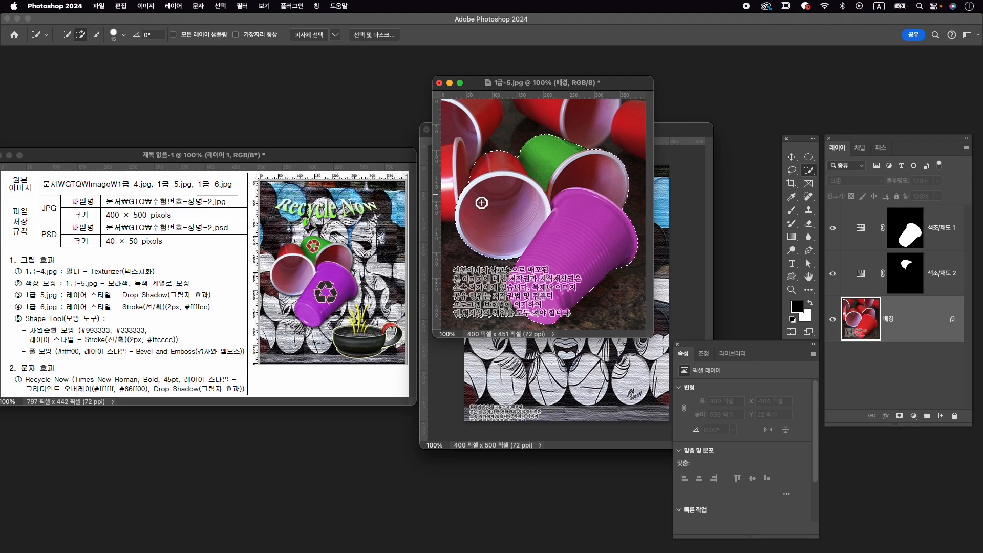
key("alt")
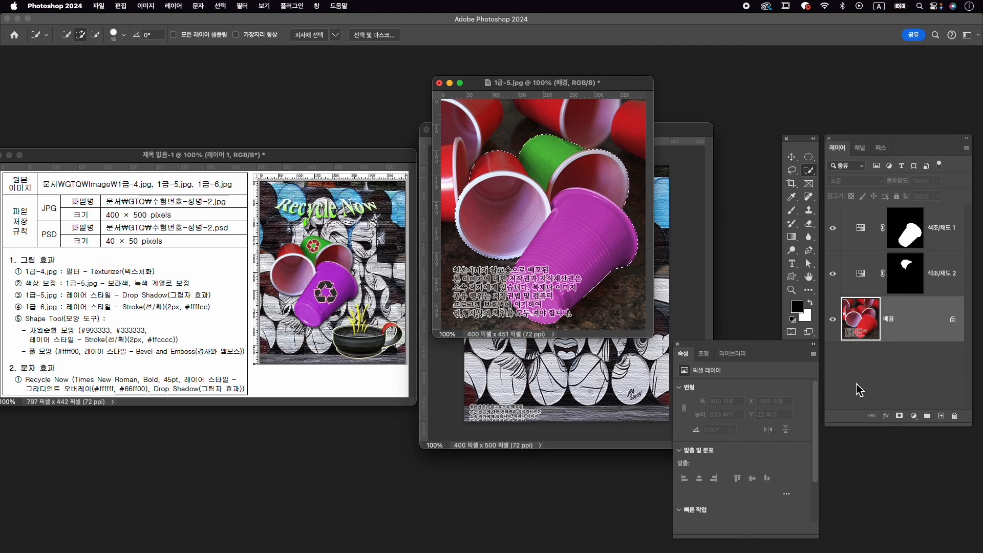
left_click(900, 417)
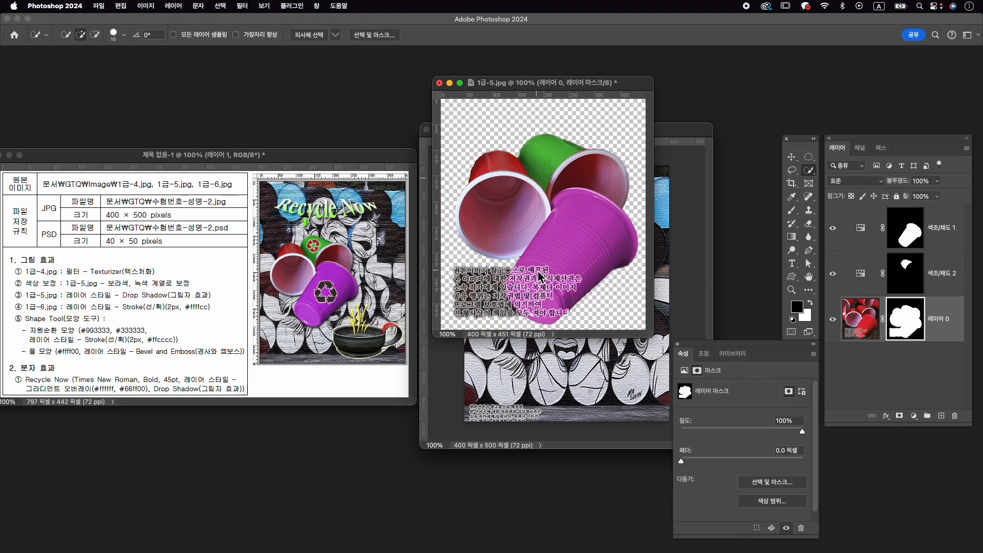
- Paint black on the cups' layer mask with a Hard Round brush to hide the leftover background and caption text below the left cup
key("b")
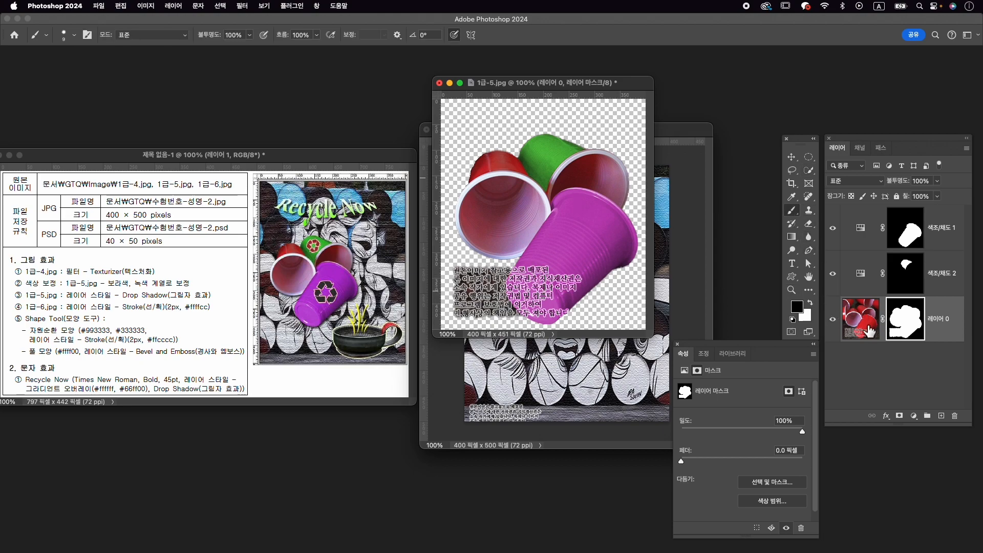
key("bracketright")
key("bracketright")
key("bracketright")
key("bracketright")
key("bracketright")
key("bracketright")
mouse_move(461, 275)
left_mouse_down()
mouse_move(460, 304)
mouse_move(466, 289)
mouse_move(473, 327)
mouse_move(462, 308)
mouse_move(474, 282)
mouse_move(478, 304)
mouse_move(470, 272)
mouse_move(476, 300)
left_mouse_up()
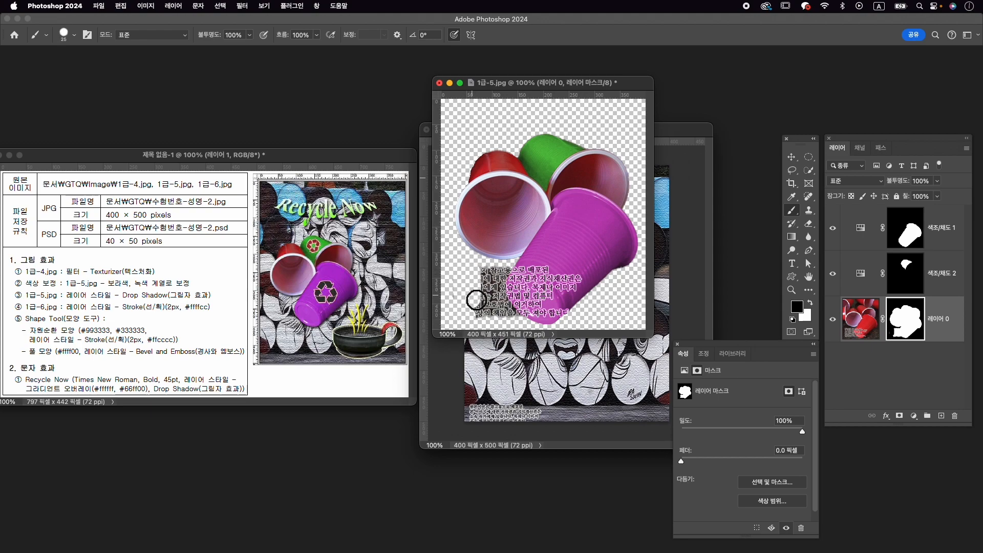
left_click(75, 36)
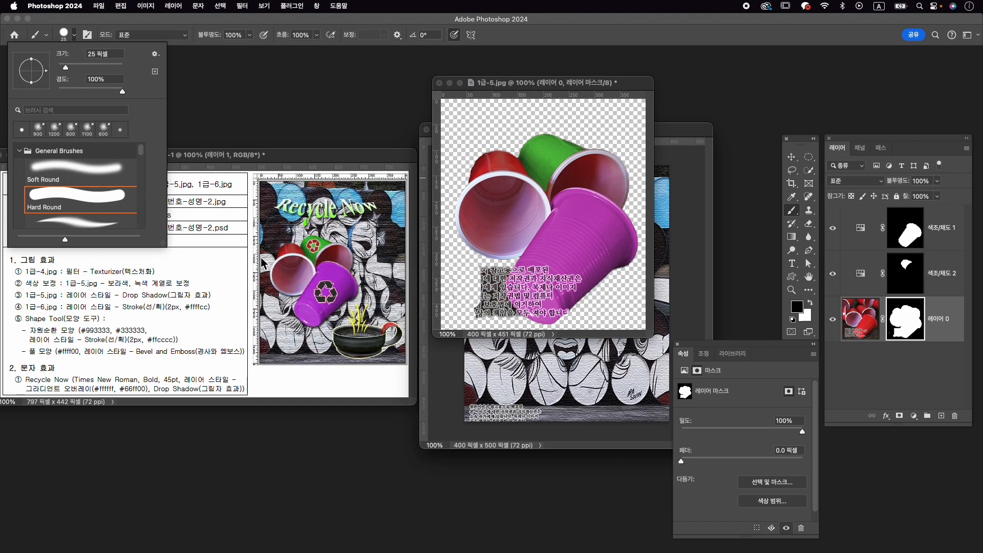
left_click_drag(496, 278, 479, 328)
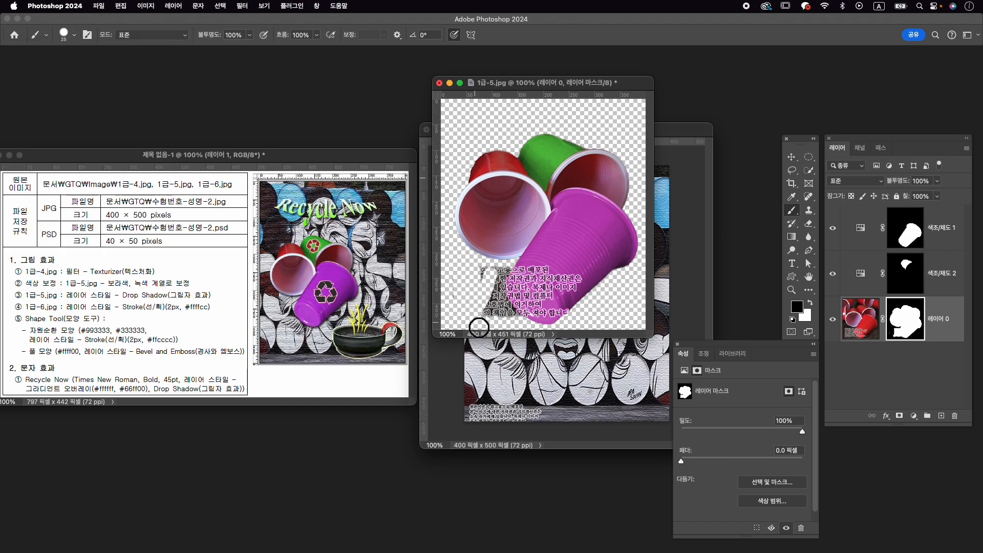
mouse_move(481, 283)
left_mouse_down()
mouse_move(491, 277)
mouse_move(494, 317)
mouse_move(510, 326)
mouse_move(505, 285)
mouse_move(518, 325)
mouse_move(530, 301)
left_mouse_up()
scroll(505, 303, "up", 5)
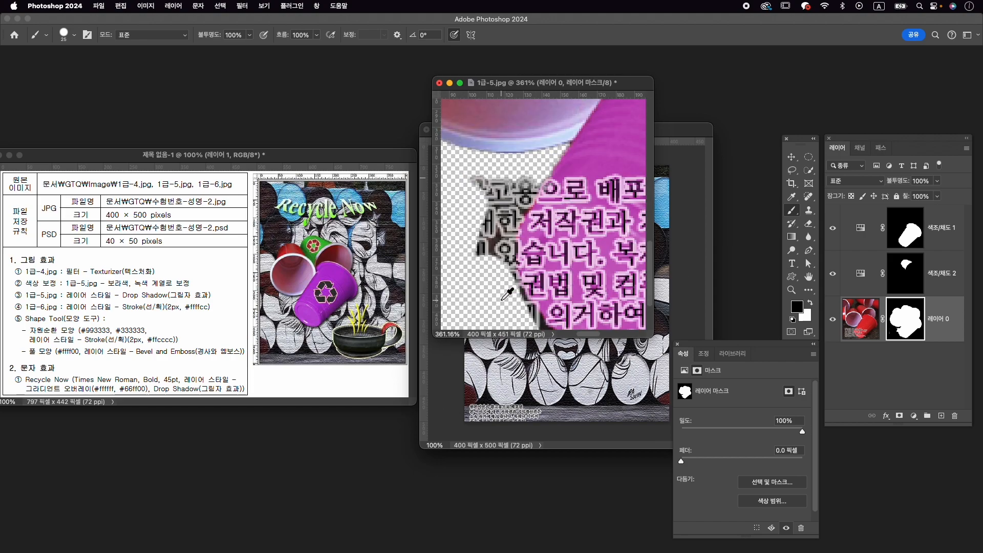
scroll(509, 297, "down", 2)
key("[")
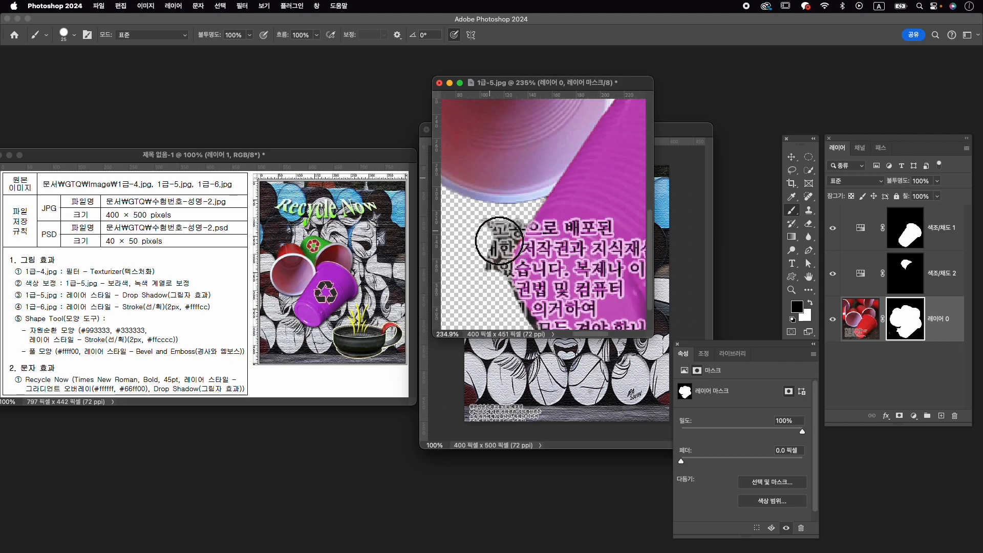
key("[")
mouse_move(489, 231)
left_mouse_down()
mouse_move(492, 253)
mouse_move(490, 226)
mouse_move(489, 256)
mouse_move(519, 225)
mouse_move(487, 277)
mouse_move(523, 228)
mouse_move(491, 281)
mouse_move(507, 250)
mouse_move(509, 303)
mouse_move(520, 317)
mouse_move(503, 268)
mouse_move(534, 326)
mouse_move(505, 213)
mouse_move(512, 293)
mouse_move(537, 314)
mouse_move(495, 268)
mouse_move(517, 293)
mouse_move(487, 232)
mouse_move(511, 220)
left_mouse_up()
scroll(512, 295, "down", 3)
scroll(511, 220, "down", 6)
- Stamp all visible layers into a new top layer, move that layer into the 수험번호-성명-2 composition, and close 1급-5.jpg
key("v")
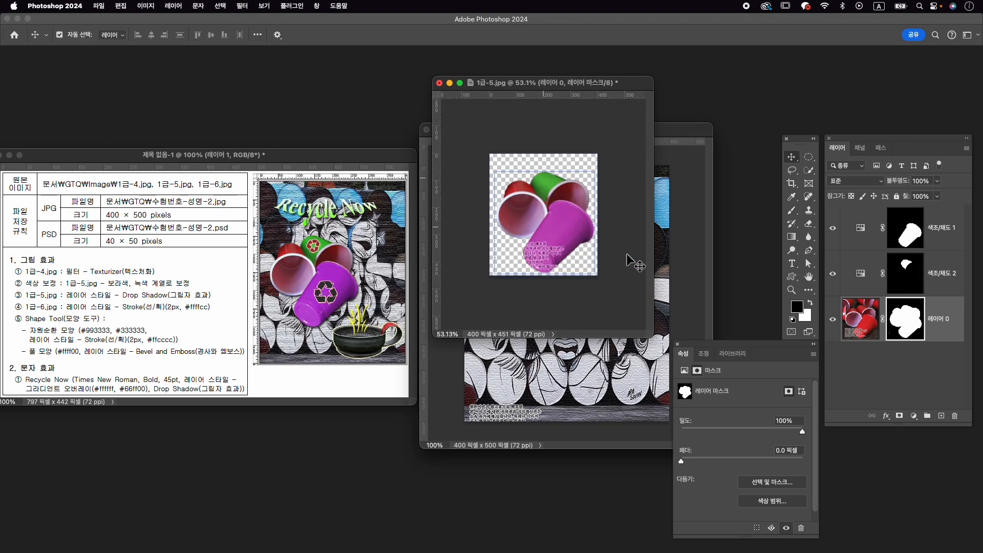
left_click(942, 222)
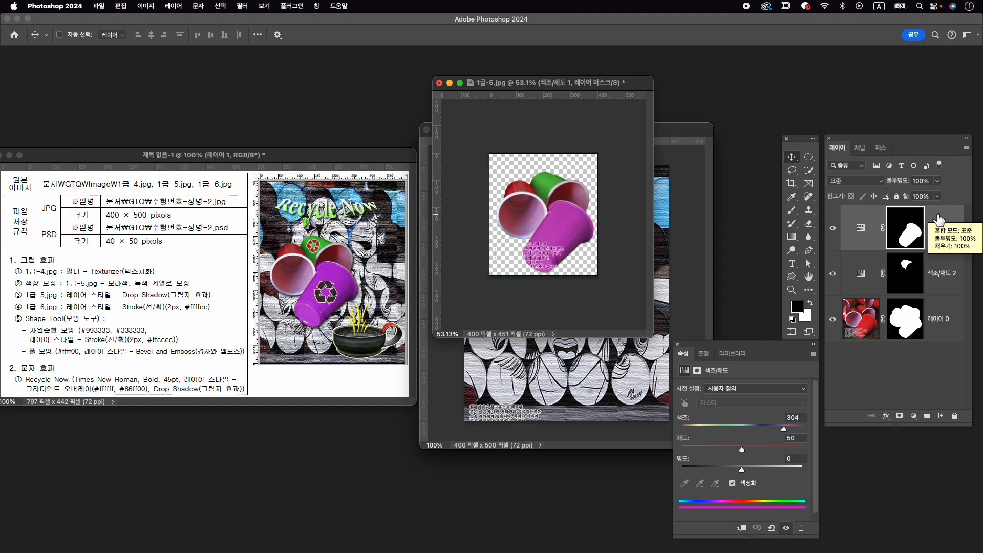
key("super+alt+shift+e")
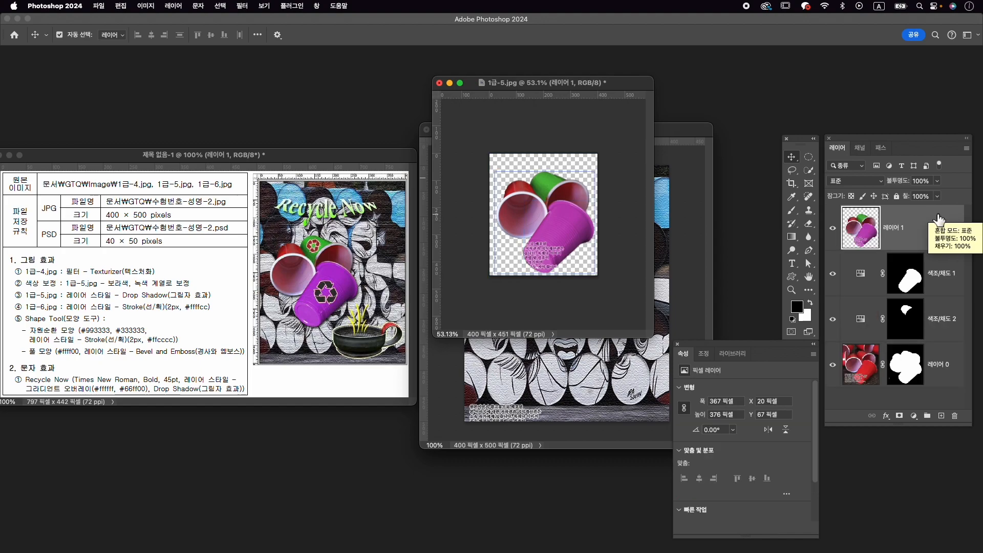
left_click_drag(558, 220, 673, 280)
left_click(439, 83)
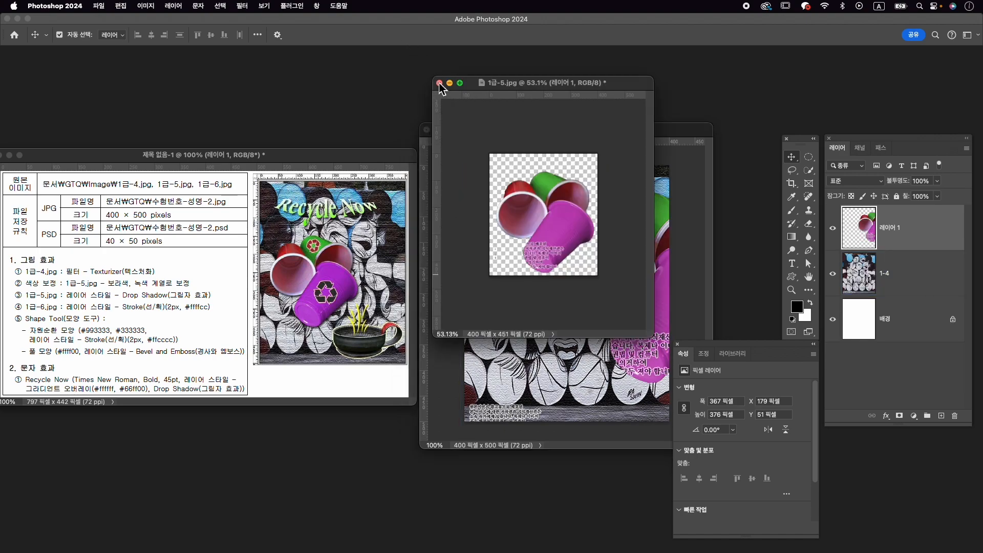
left_click(543, 228)
- Scale the cups layer to about 68.4% and place its centre at about X 129, Y 261 px, matching the reference
key("super+t")
left_click_drag(632, 254, 526, 255)
left_click_drag(644, 193, 608, 222)
left_click_drag(585, 253, 574, 258)
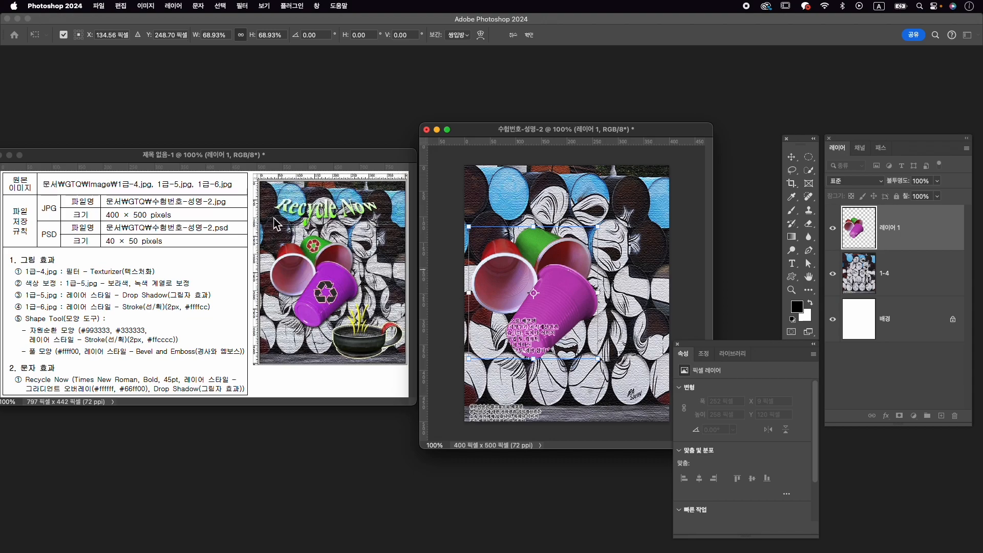
left_click_drag(511, 252, 509, 264)
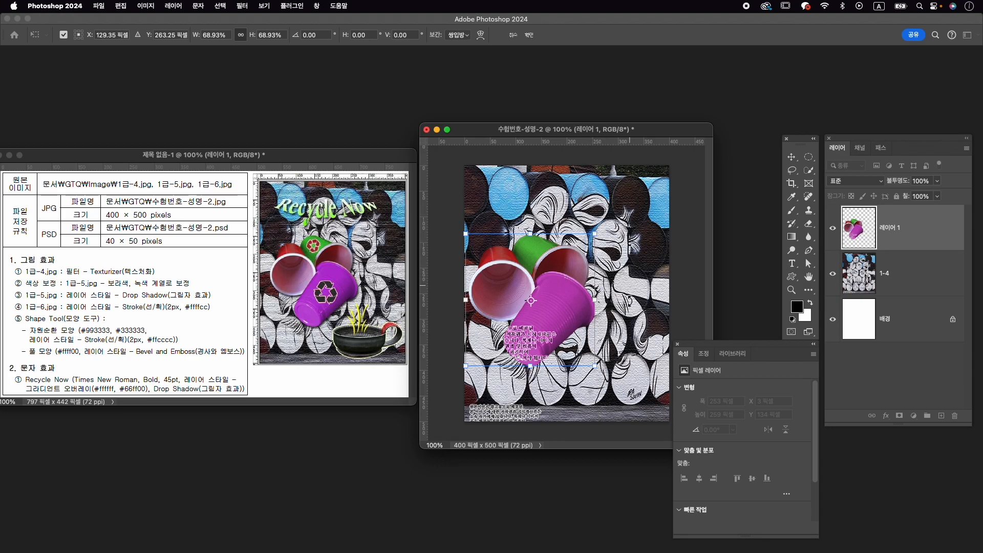
left_click_drag(600, 366, 600, 365)
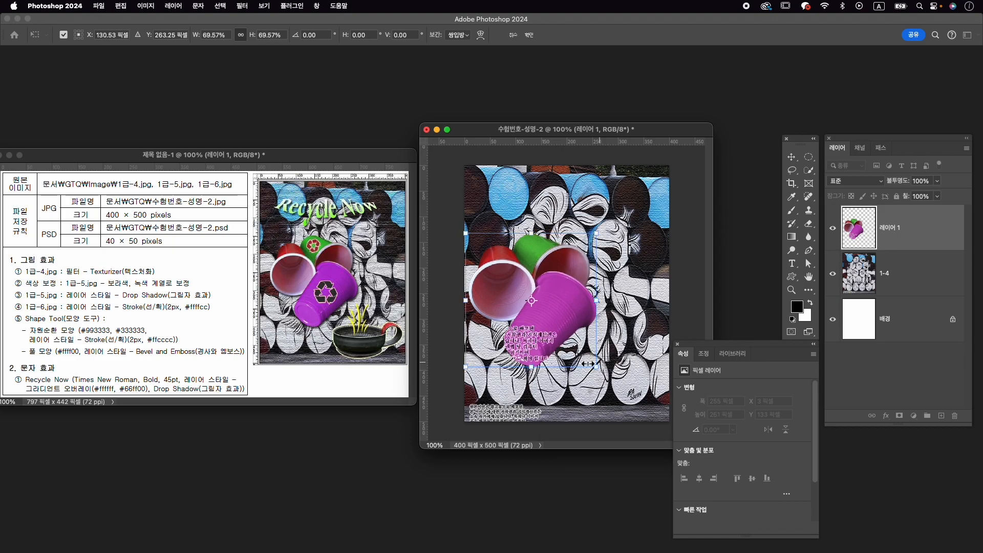
left_click_drag(596, 369, 594, 366)
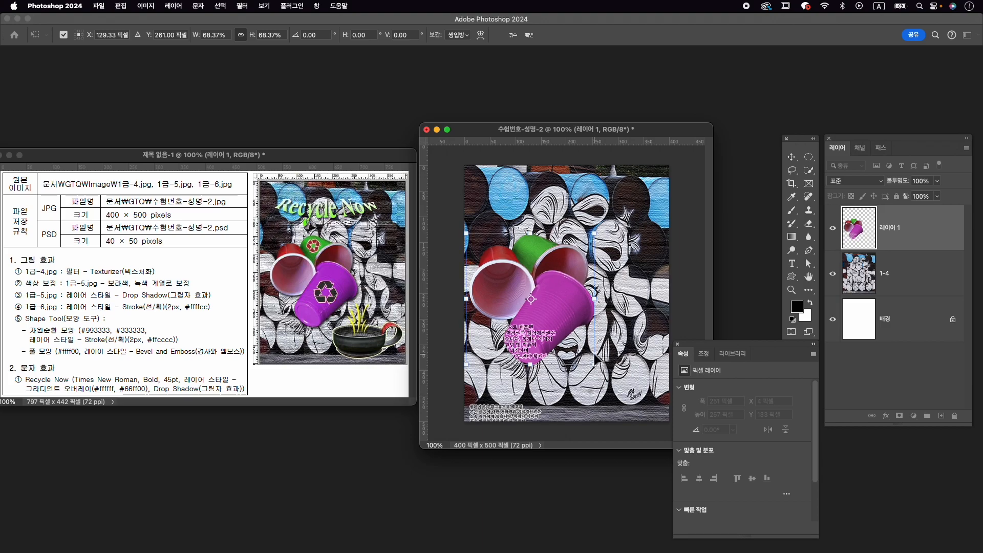
key("Return")
left_click(598, 356)
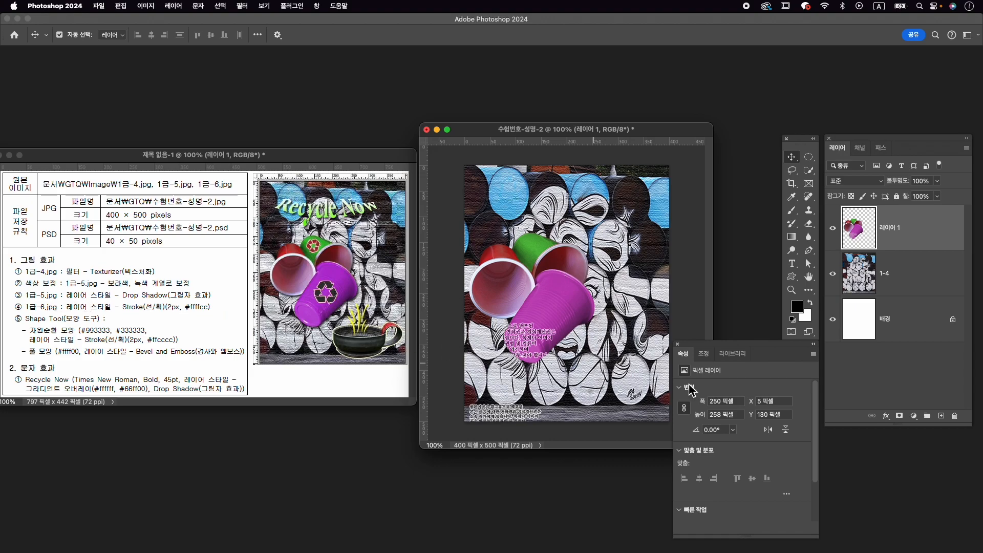
- Add a Drop Shadow layer style to the cups layer, accepting the preset settings
left_click(887, 416)
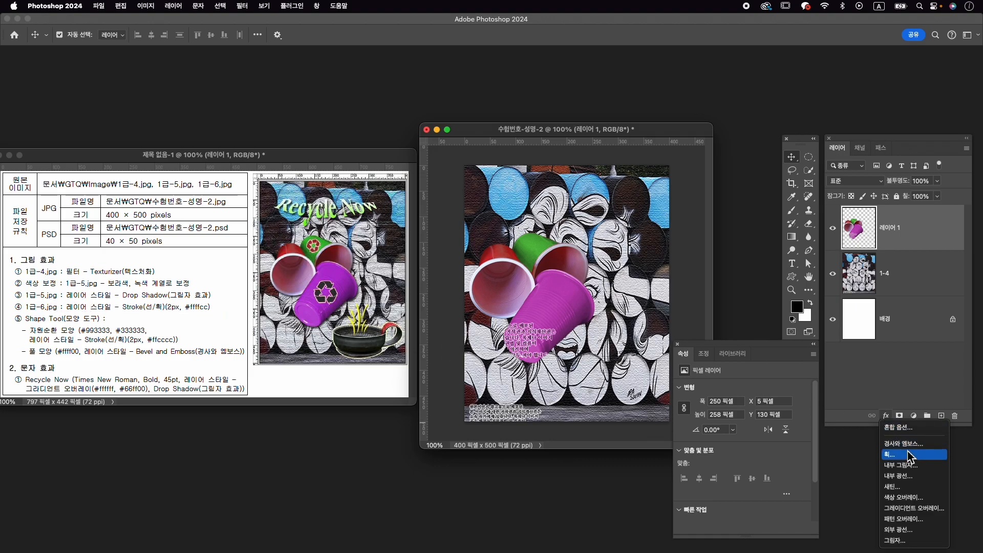
left_click(932, 542)
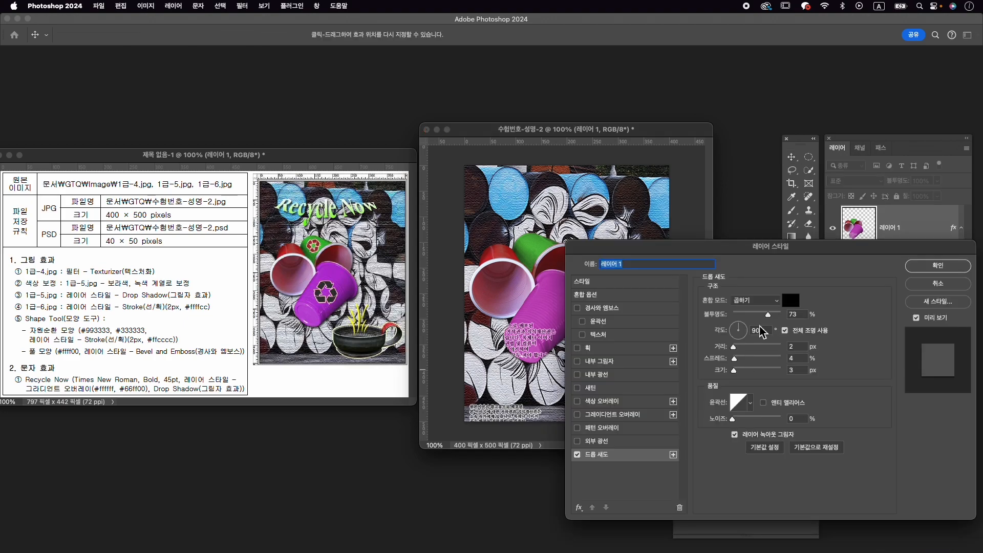
left_click(928, 269)
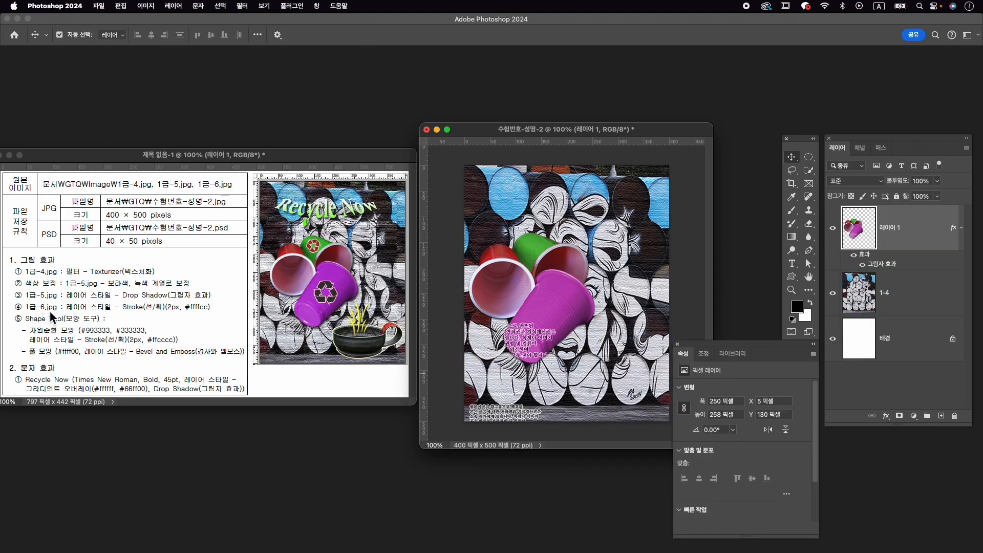
- Open 1급-6.jpg from the Image folder
key("super+o")
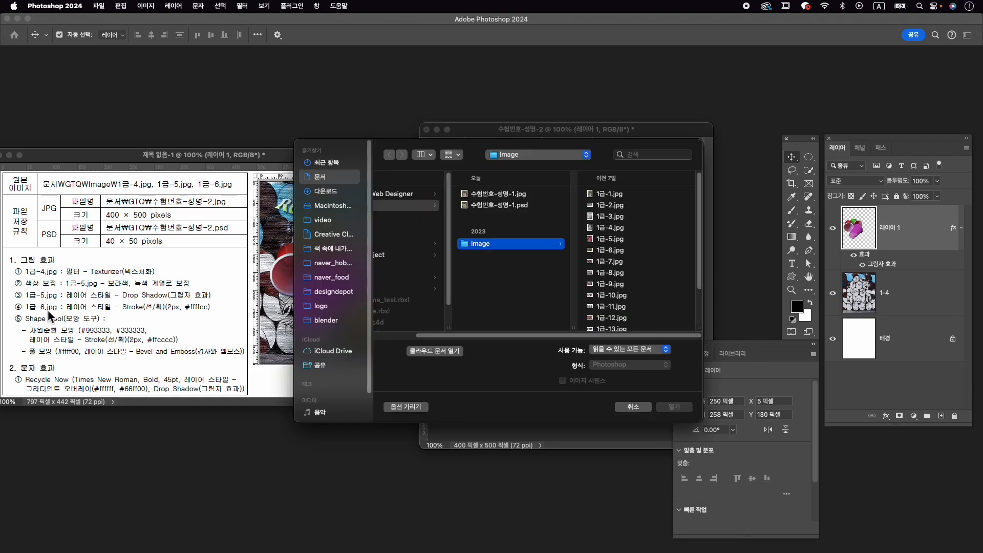
left_click(637, 250)
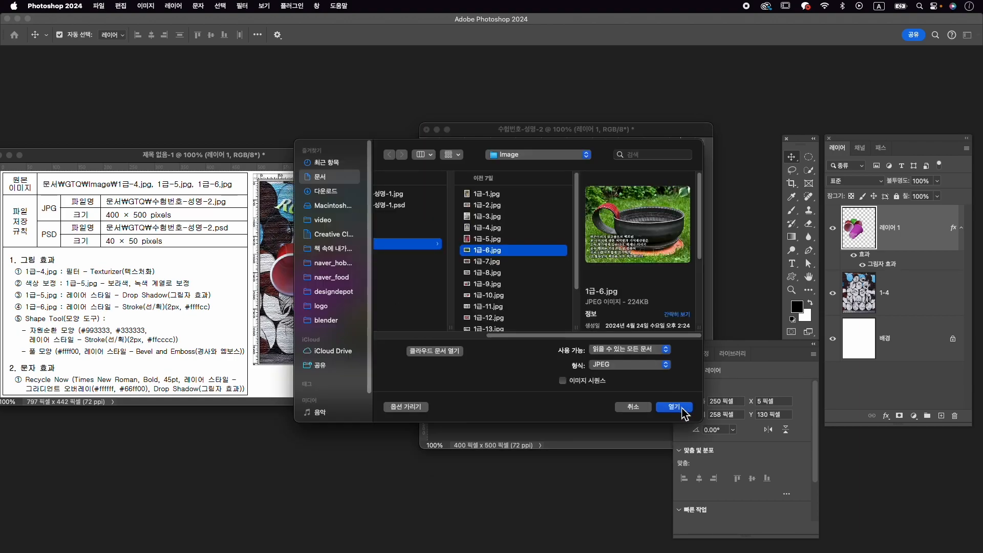
left_click(674, 406)
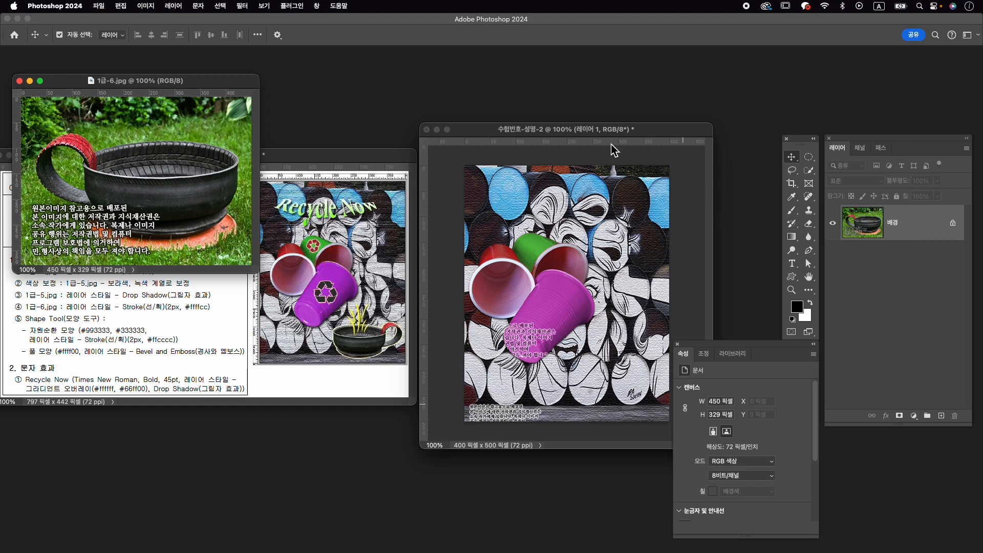
- Rename the cups layer in the 수험번호-성명-2 composition to 1-5
left_click(615, 134)
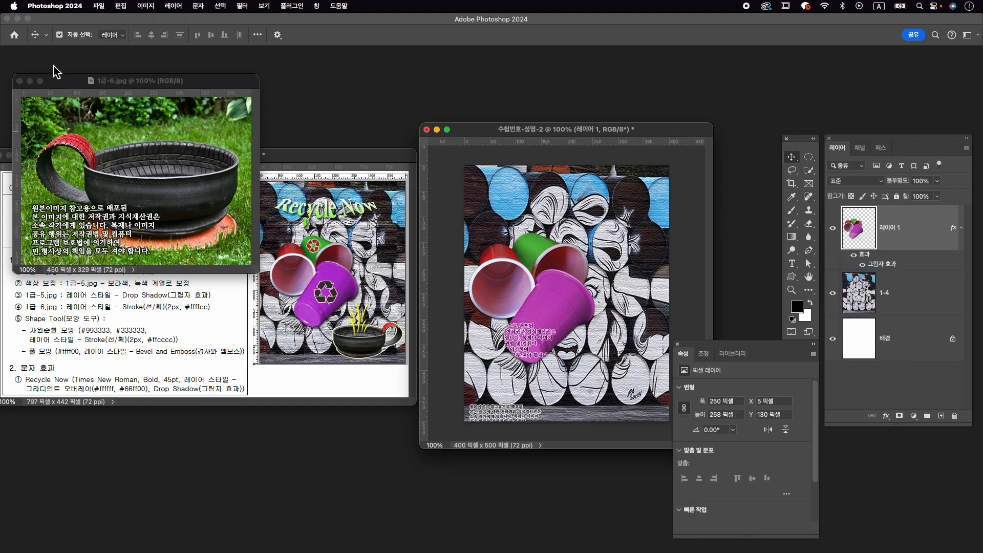
left_click(149, 86)
left_click(588, 133)
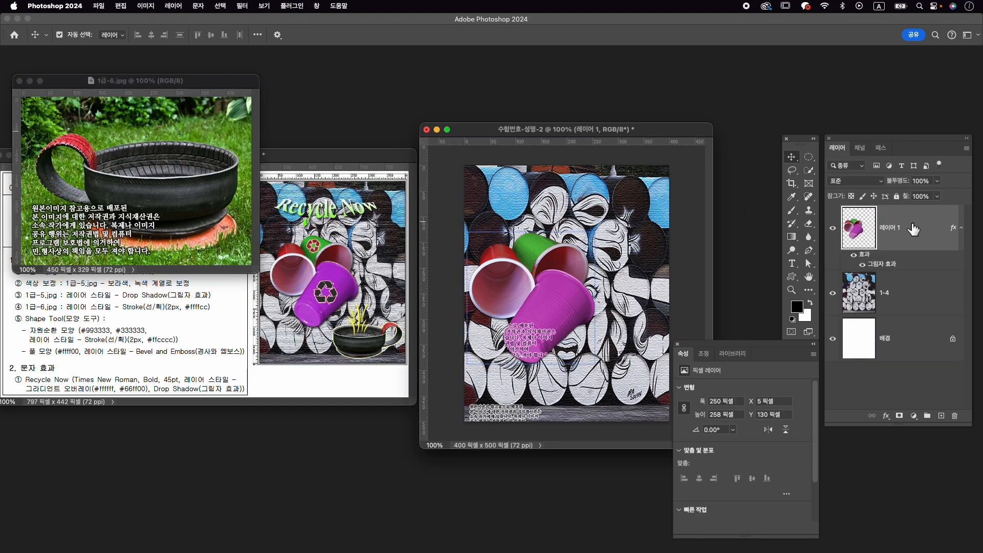
double_click(896, 233)
type("1-5")
key("Return")
- Place the 1급-6.jpg window over the composition, select the black bowl with its handle using Object and Quick Selection, and add a layer mask
left_click(202, 85)
left_click_drag(201, 85, 596, 106)
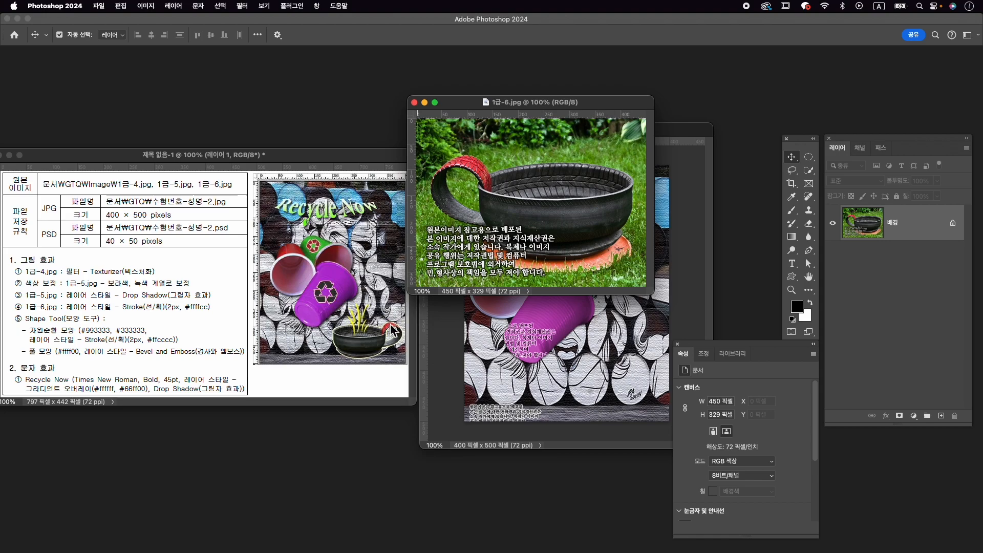
left_click(810, 170)
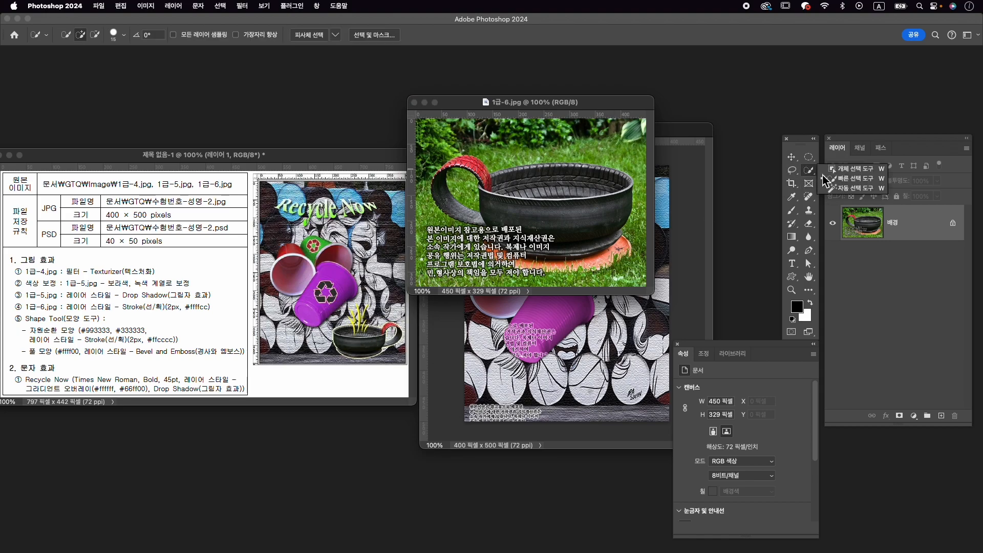
left_click_drag(439, 153, 635, 269)
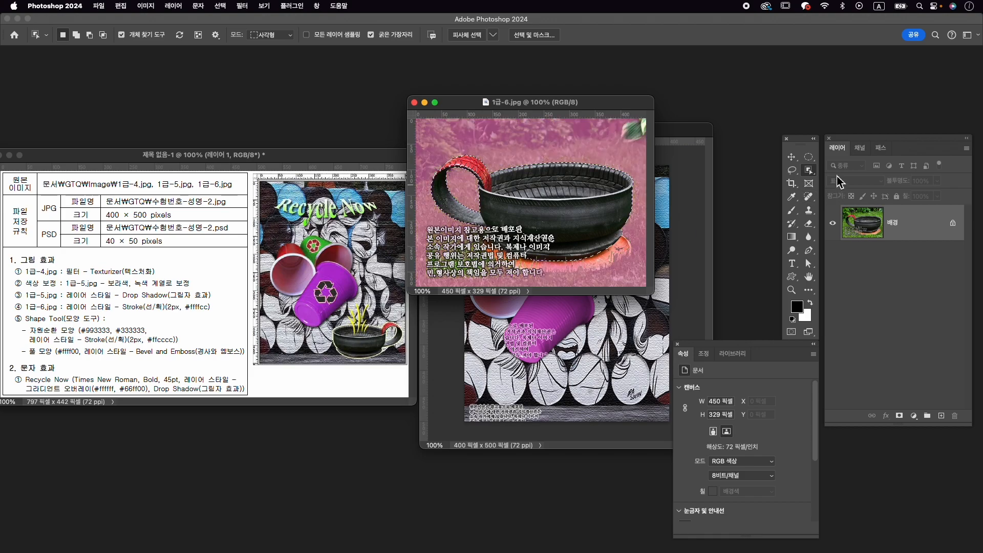
right_click(809, 170)
left_click(840, 181)
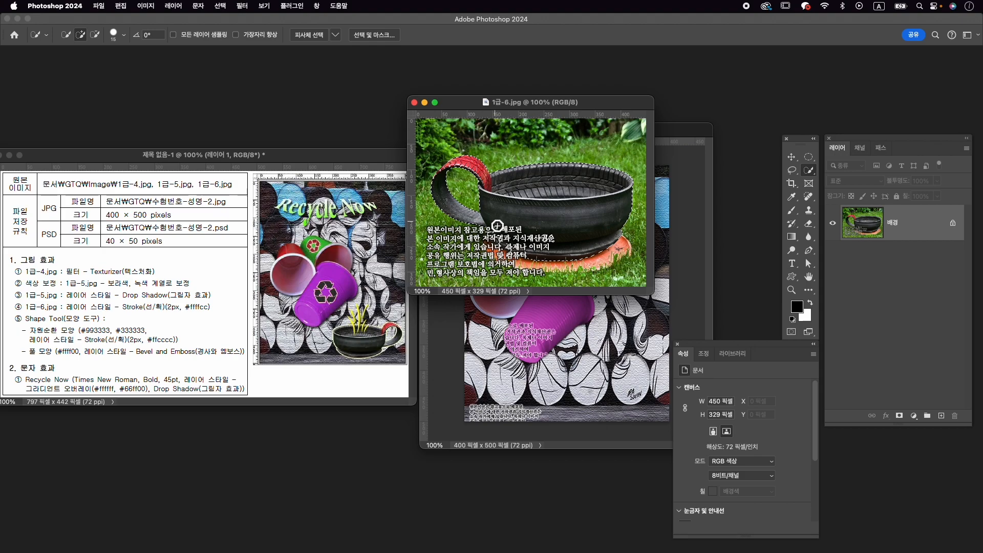
key("alt")
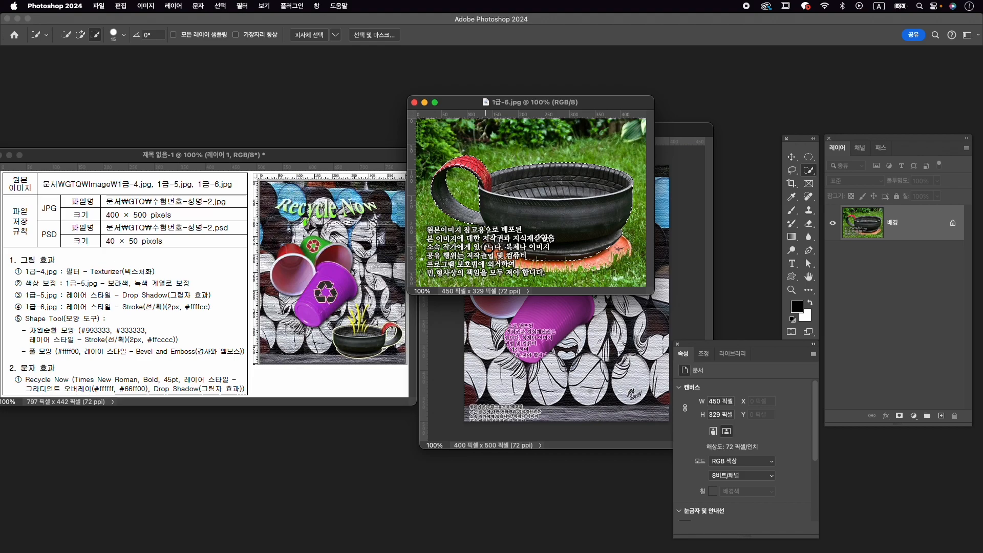
left_click(899, 416)
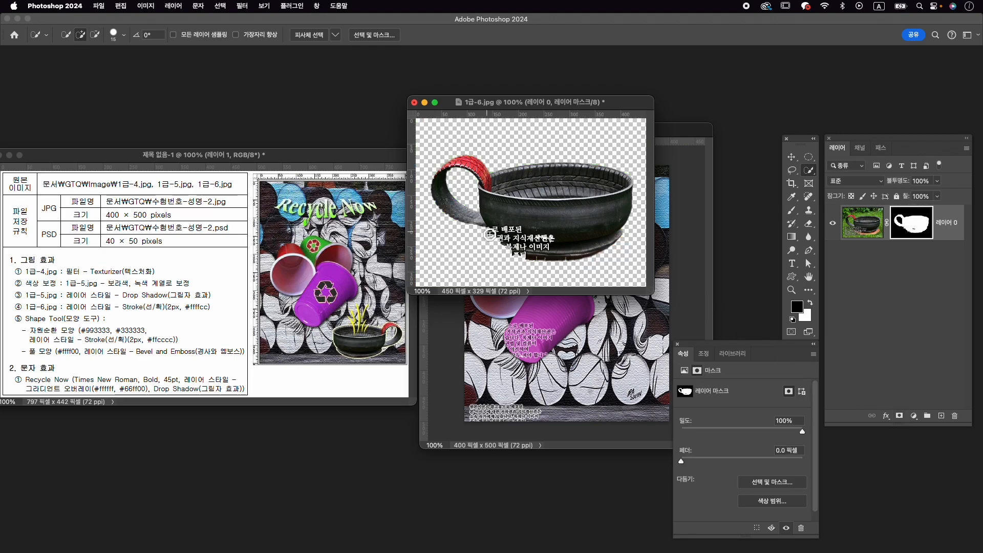
- Paint white on the 1급-6 layer mask with the Brush to restore the missing lower edge of the bowl beside the handle
scroll(487, 233, "up", 6)
left_click_drag(556, 247, 537, 196)
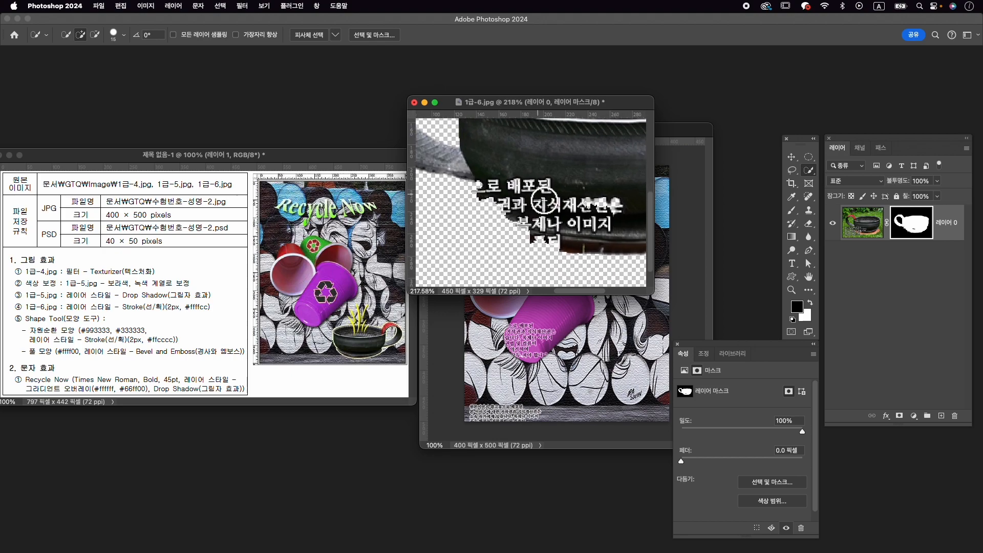
key("b")
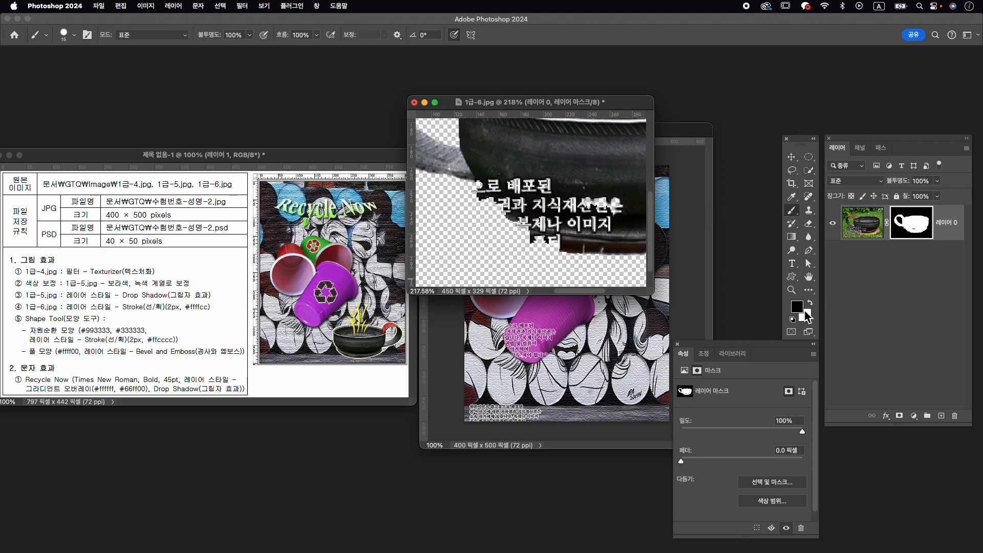
left_click(810, 304)
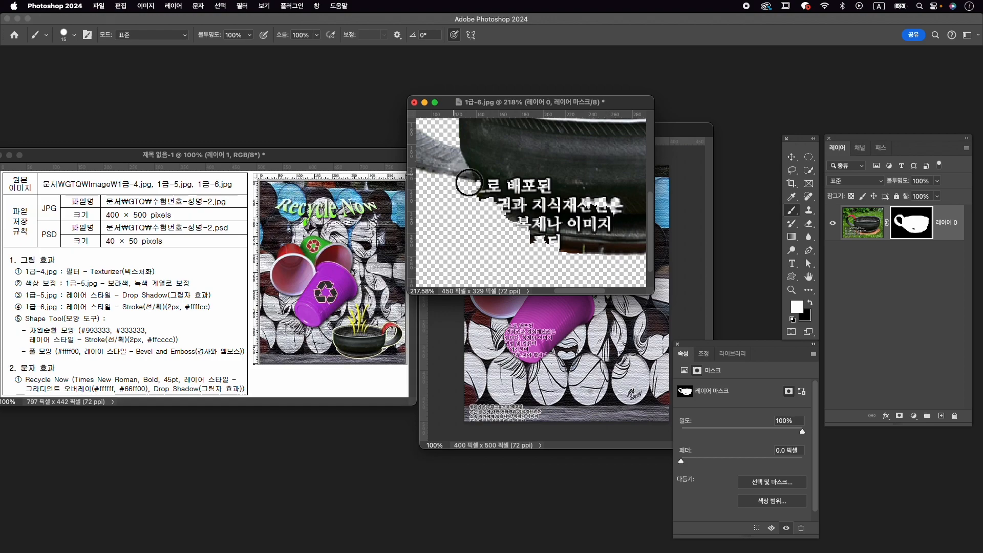
mouse_move(511, 211)
left_mouse_down()
mouse_move(584, 252)
mouse_move(476, 207)
left_mouse_up()
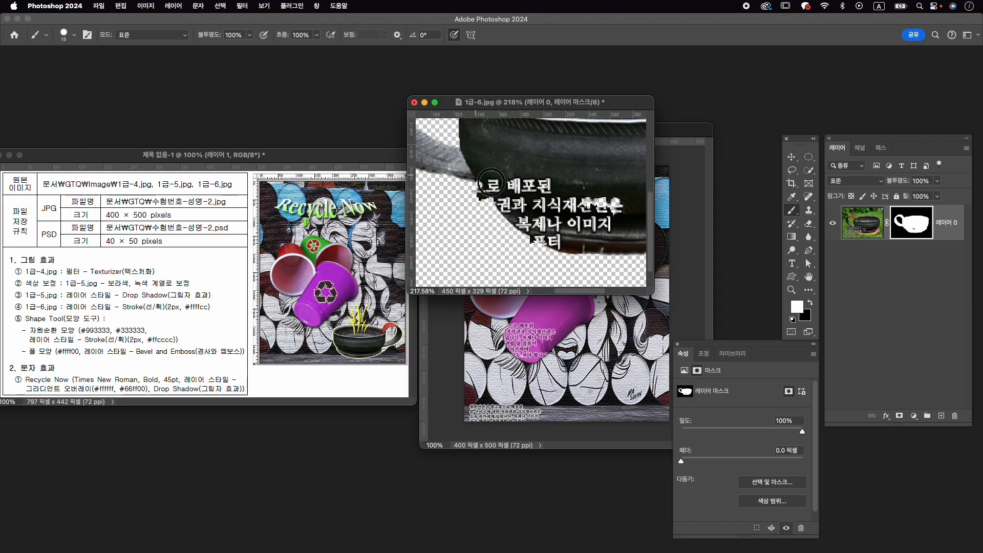
mouse_move(493, 193)
left_mouse_down()
mouse_move(490, 181)
mouse_move(502, 193)
left_mouse_up()
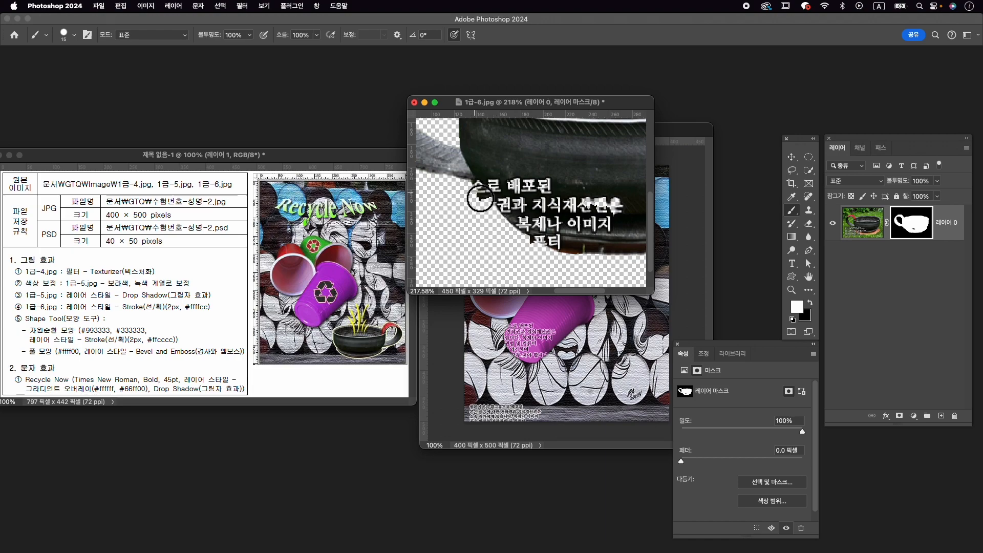
- Paint black on the mask to trim the excess around the bowl's lower edge where the handle joins, and check the cut-out
key("x")
mouse_move(475, 204)
left_mouse_down()
mouse_move(485, 203)
mouse_move(478, 198)
left_mouse_up()
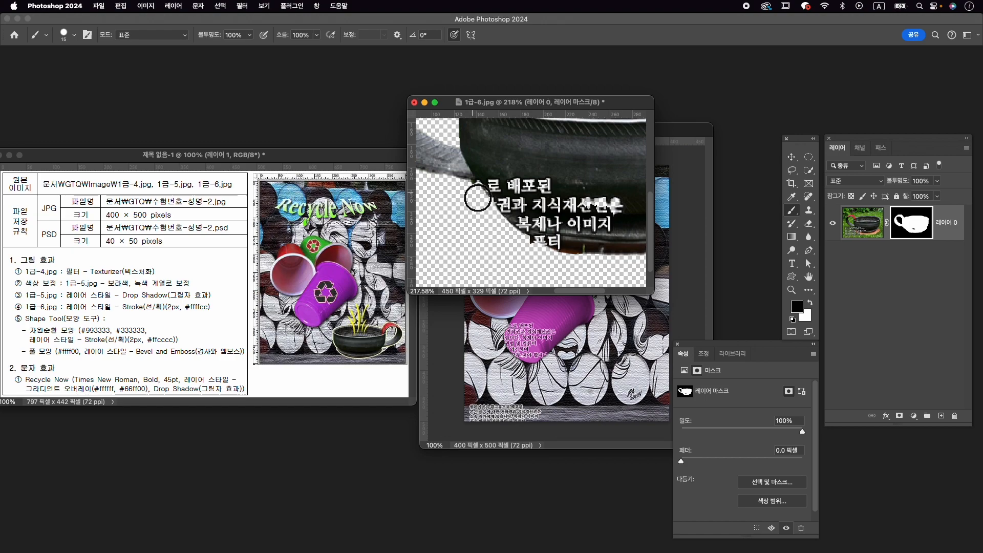
mouse_move(621, 248)
left_mouse_down()
mouse_move(577, 225)
mouse_move(548, 237)
mouse_move(621, 248)
mouse_move(476, 242)
left_mouse_up()
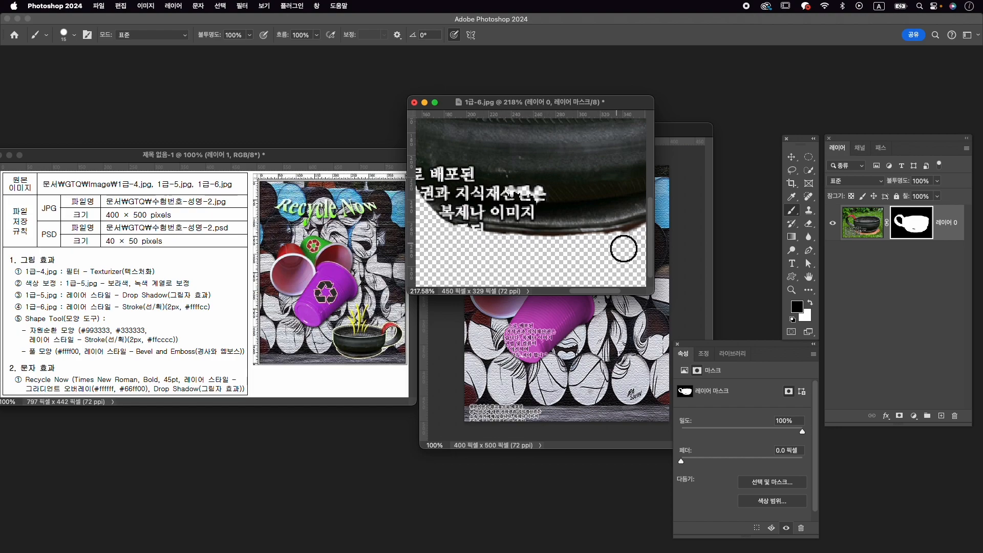
key("super+0")
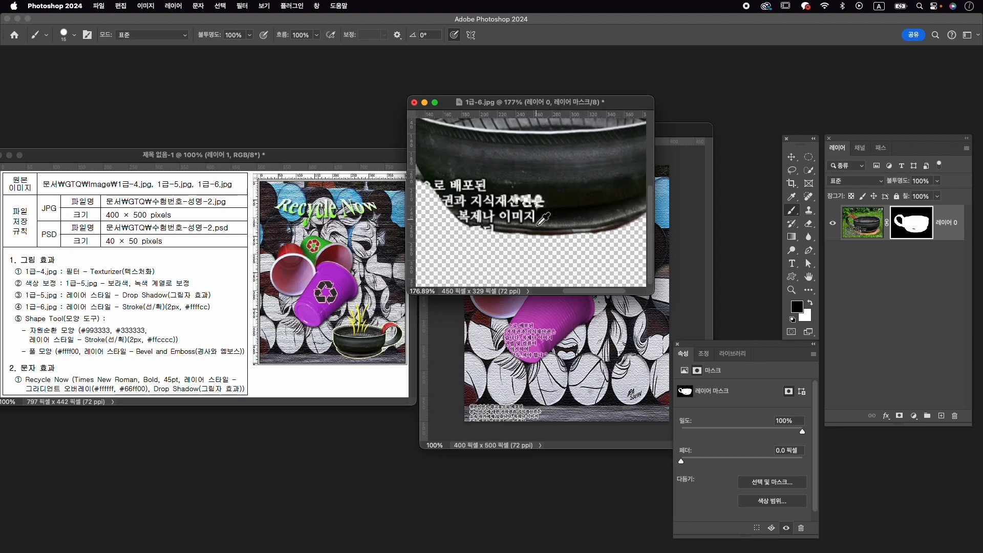
key("x")
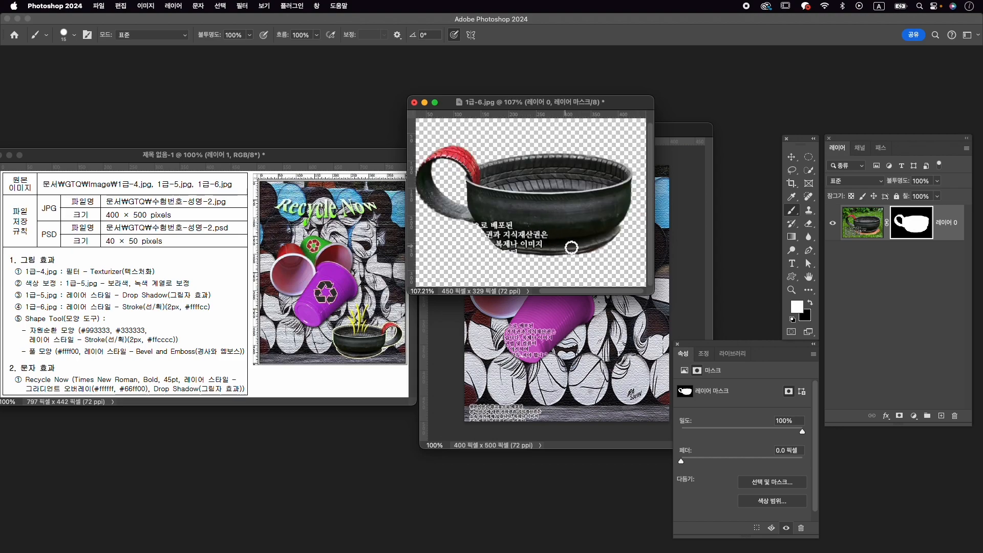
left_click_drag(434, 201, 461, 195)
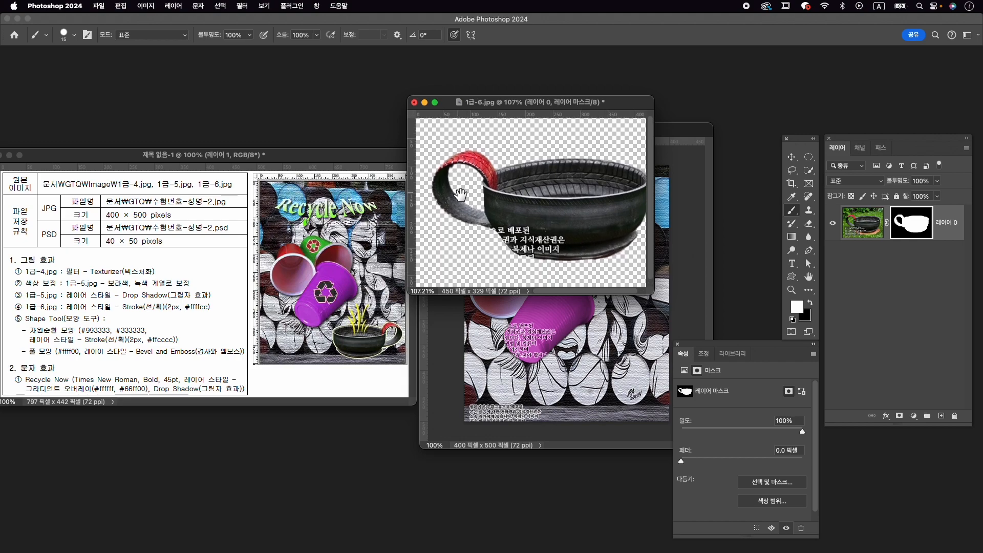
scroll(479, 218, "down", 3)
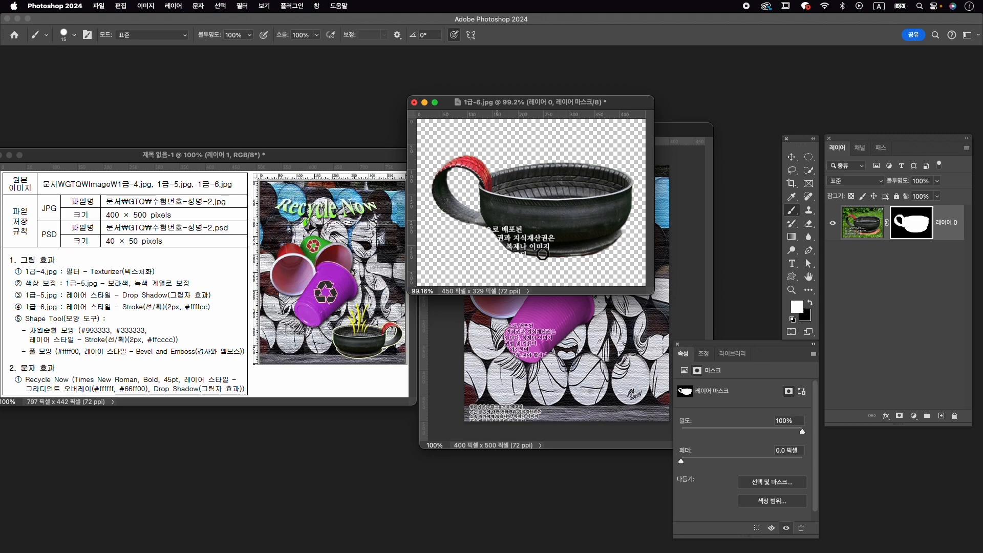
key("x")
- Move the masked bowl layer into the 수험번호-성명-2 composition over the cups and close 1급-6.jpg
key("v")
left_click_drag(571, 209, 604, 330)
left_click(417, 112)
left_click(414, 102)
left_click(492, 223)
- Rename the bowl layer in the composition to 1-6
left_click(951, 251)
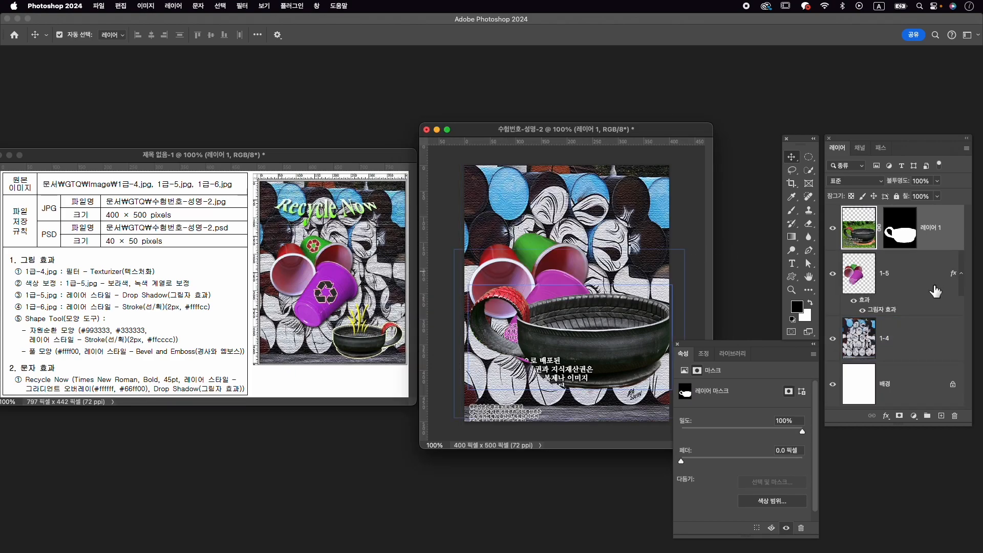
double_click(939, 229)
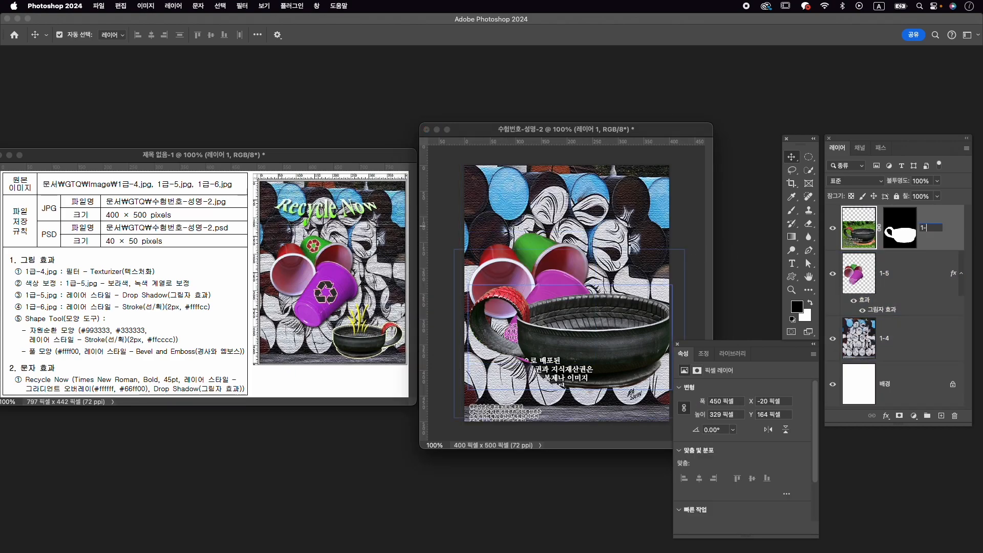
type("1-6")
key("Return")
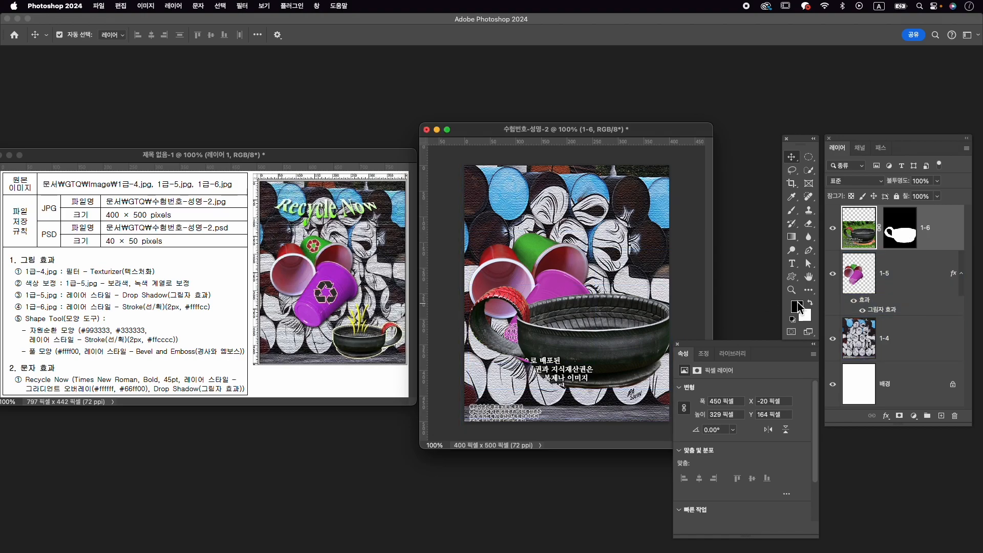
- Add a 2 px outside Stroke layer style in #ffffcc to the 1-6 bowl layer
left_click(886, 416)
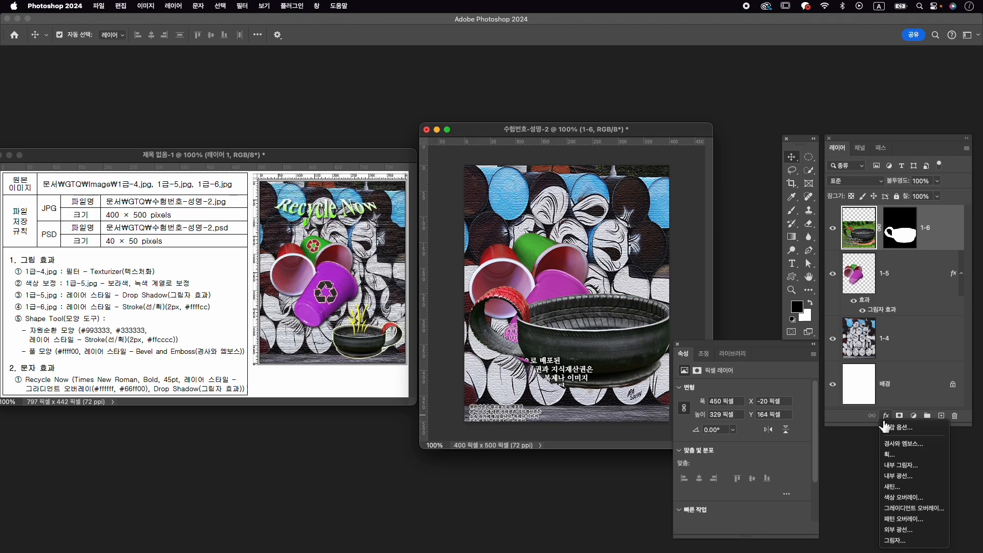
left_click(935, 455)
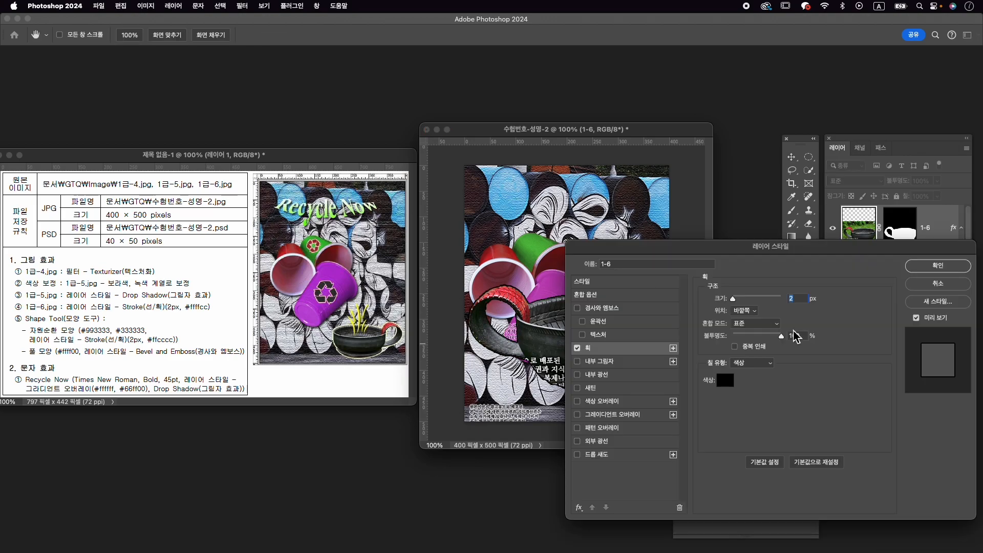
left_click(725, 380)
type("ffffcc")
key("Return")
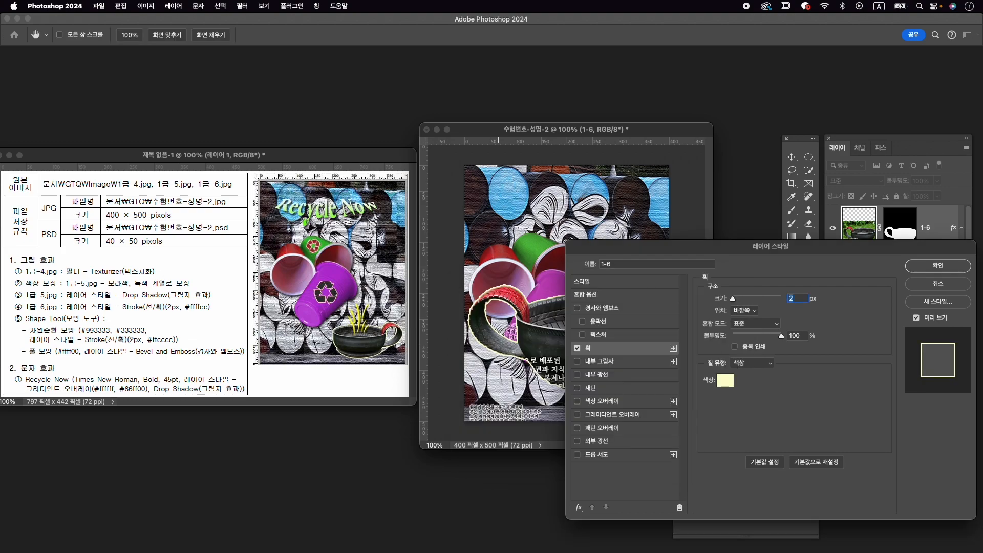
left_click(939, 266)
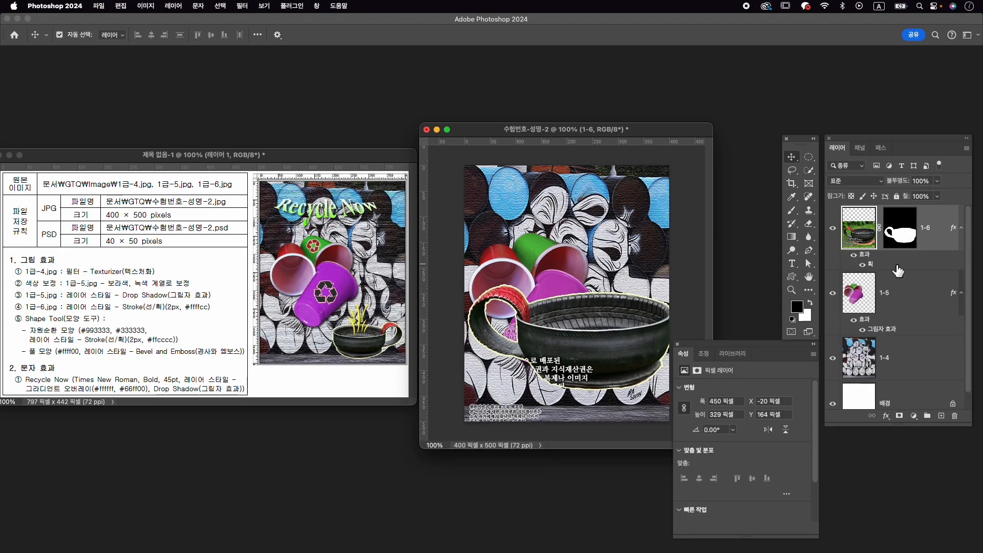
- Flip the bowl horizontally, scale it to about 50.8%, and place it in the lower-right corner of the composition
key("super+t")
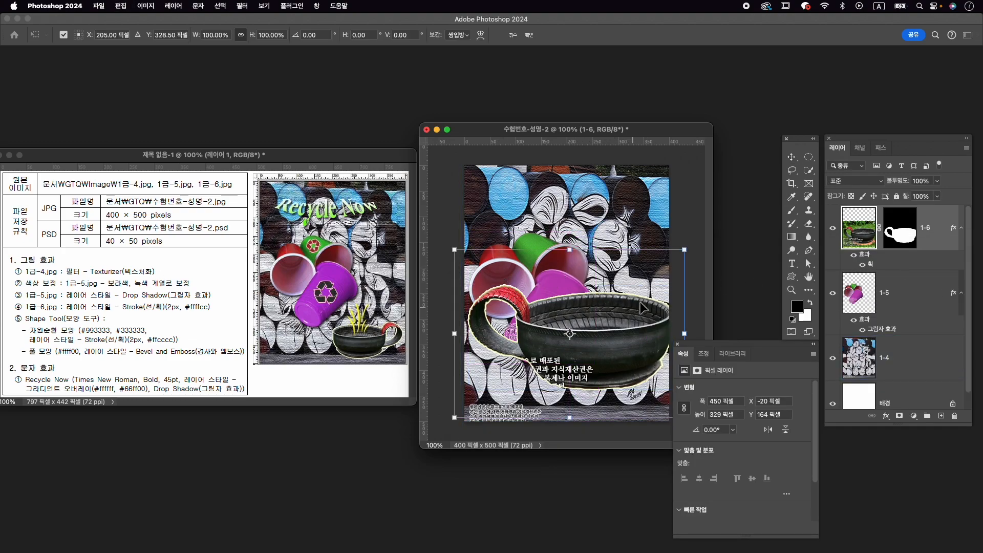
right_click(594, 321)
left_click(659, 530)
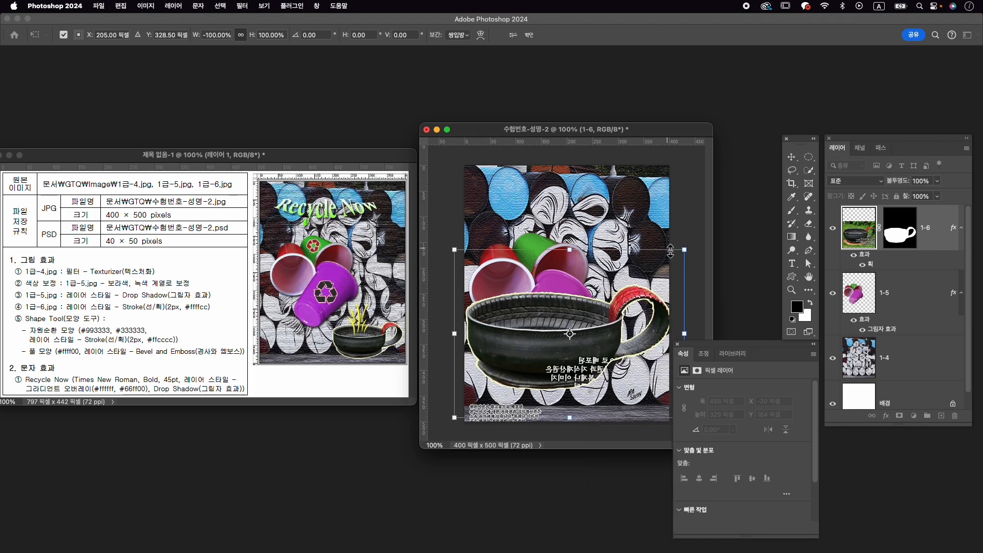
left_click_drag(685, 249, 645, 278)
left_click_drag(583, 322, 613, 357)
left_click_drag(520, 314, 552, 333)
left_click_drag(633, 376, 635, 374)
left_click_drag(734, 345, 758, 351)
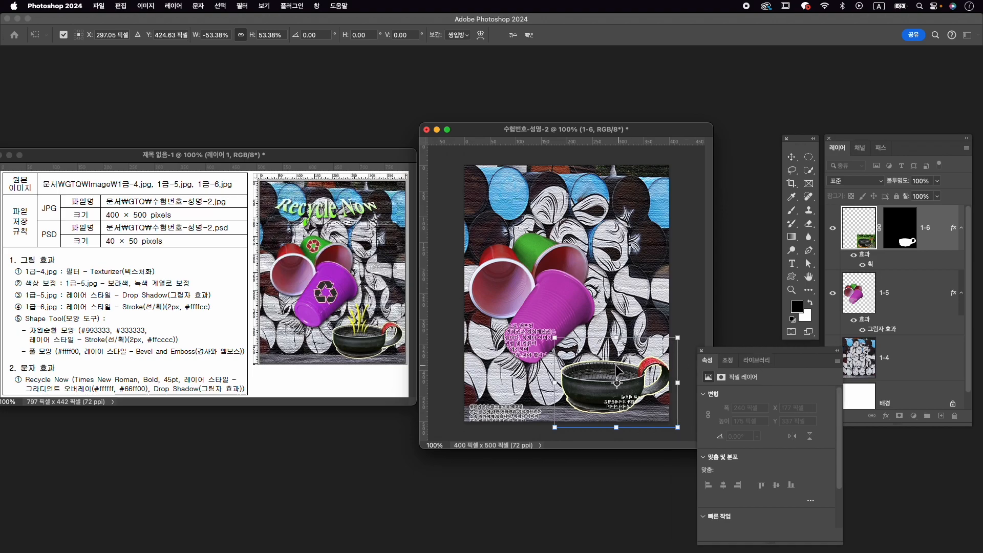
left_click_drag(616, 365, 613, 364)
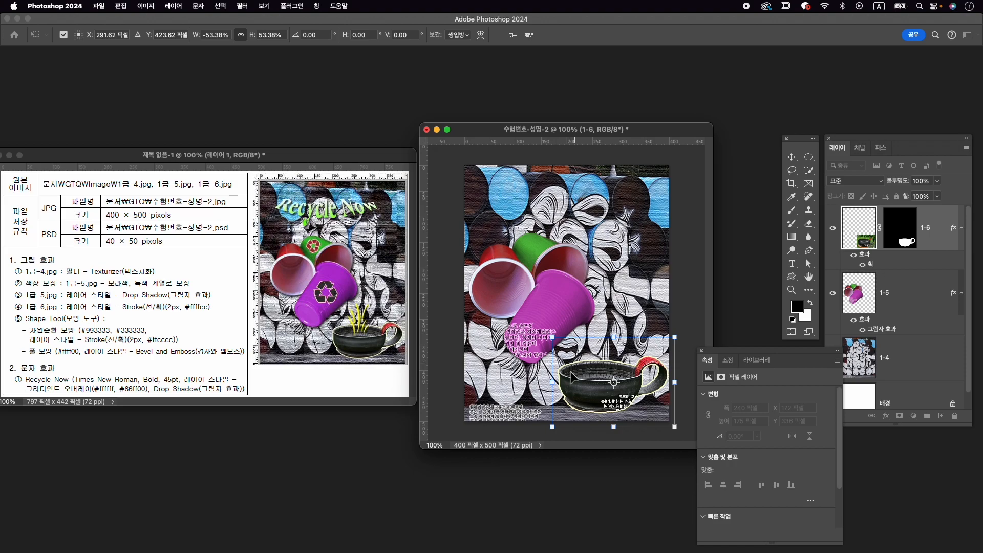
left_click_drag(553, 339, 559, 343)
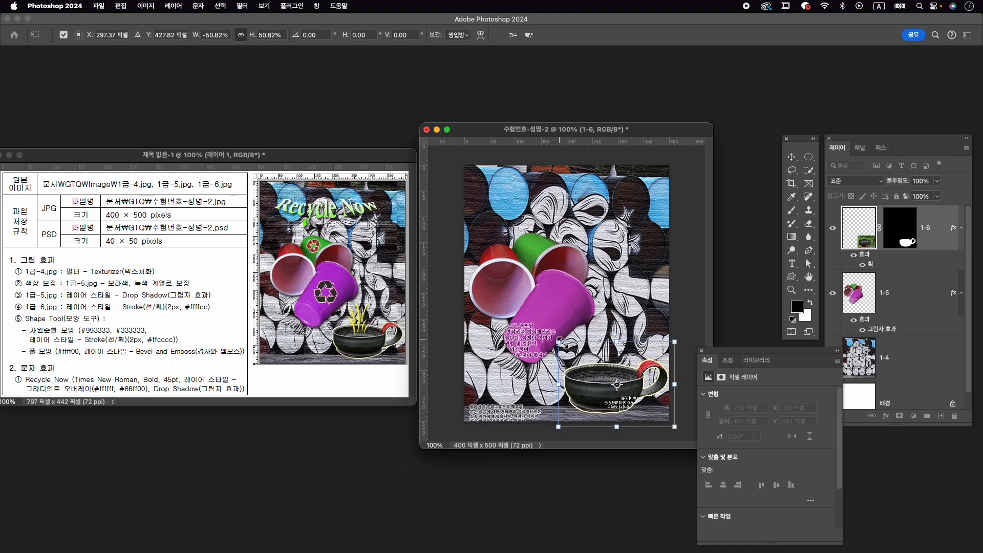
key("Down")
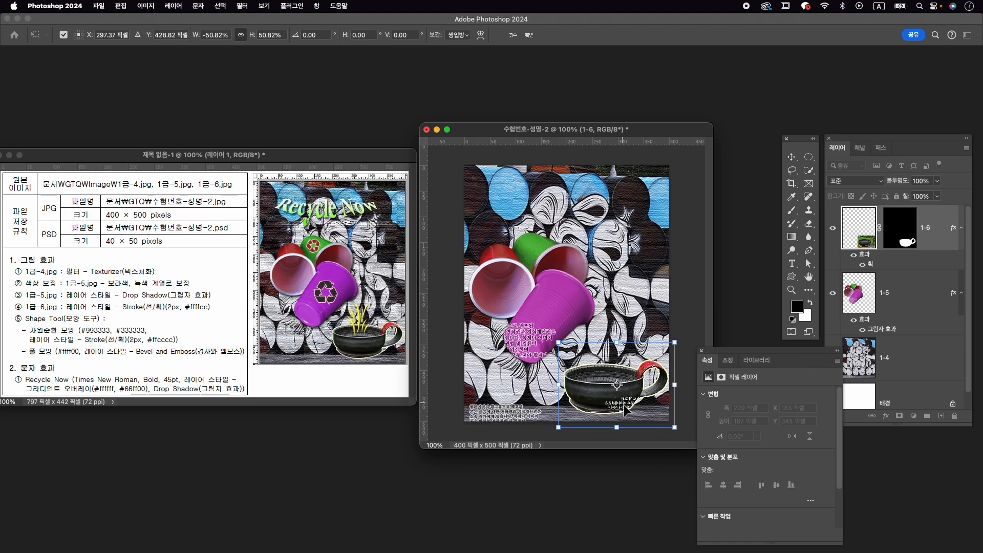
key("Return")
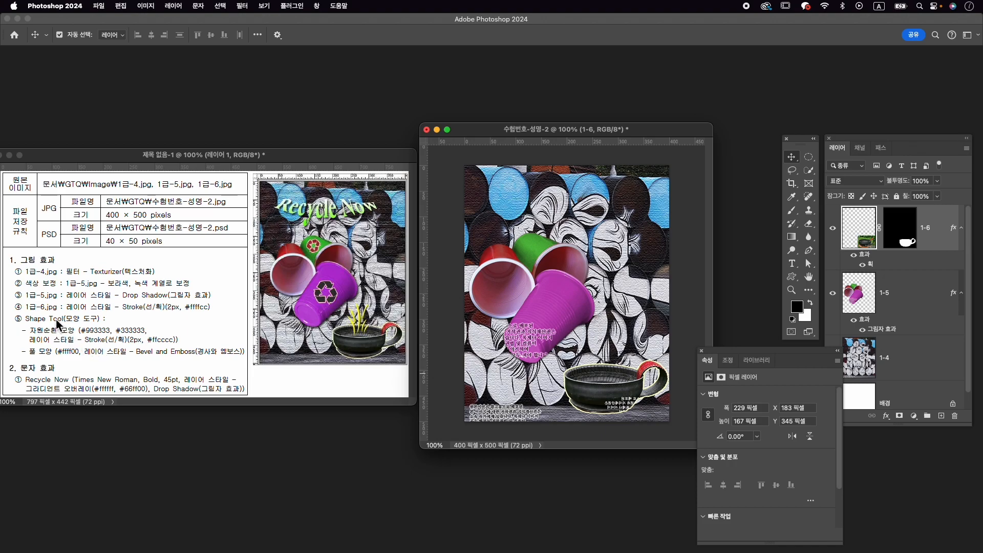
- Search the shape library for 순환 and choose the solid recycling symbol in the 2019 모양 서명 group
left_click(319, 5)
left_click(365, 155)
left_click(672, 90)
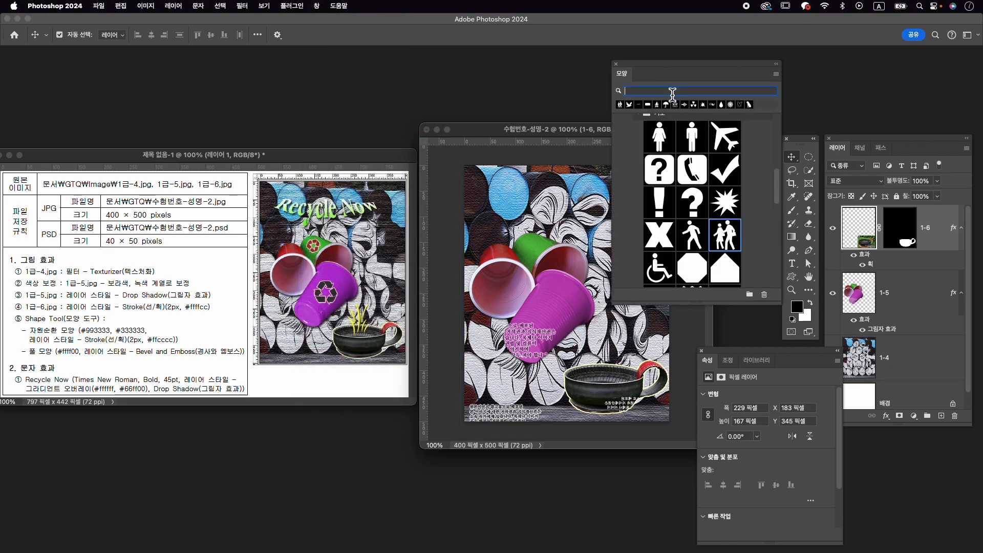
type("wkd")
key("BackSpace")
key("BackSpace")
key("BackSpace")
key("Caps_Lock")
type("ㅈㅏ원")
key("Return")
left_click(654, 92)
type("수ㄴ화")
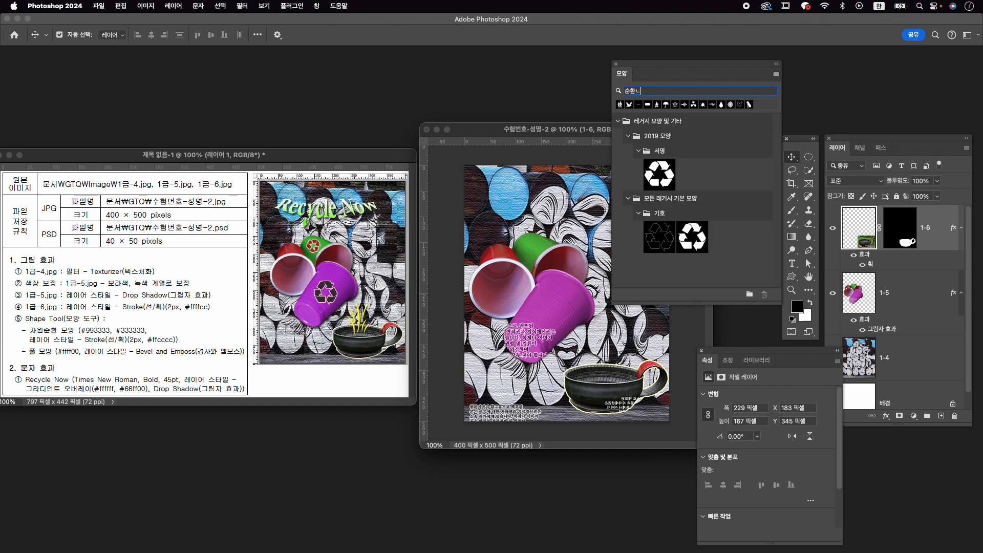
left_click(666, 174)
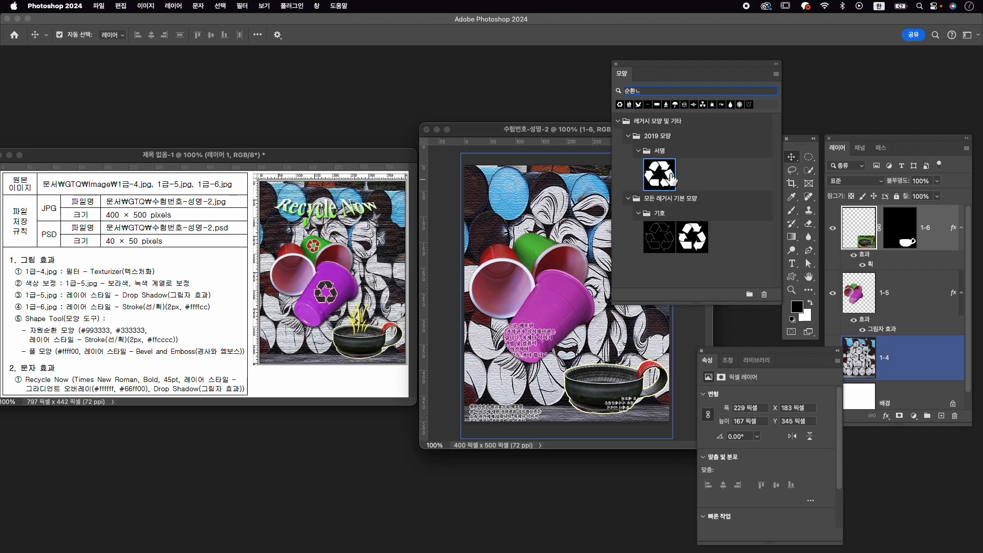
- Draw the recycling symbol about 68 × 61 px on the purple cup with the Custom Shape tool and fill it with #993333
left_click(793, 276)
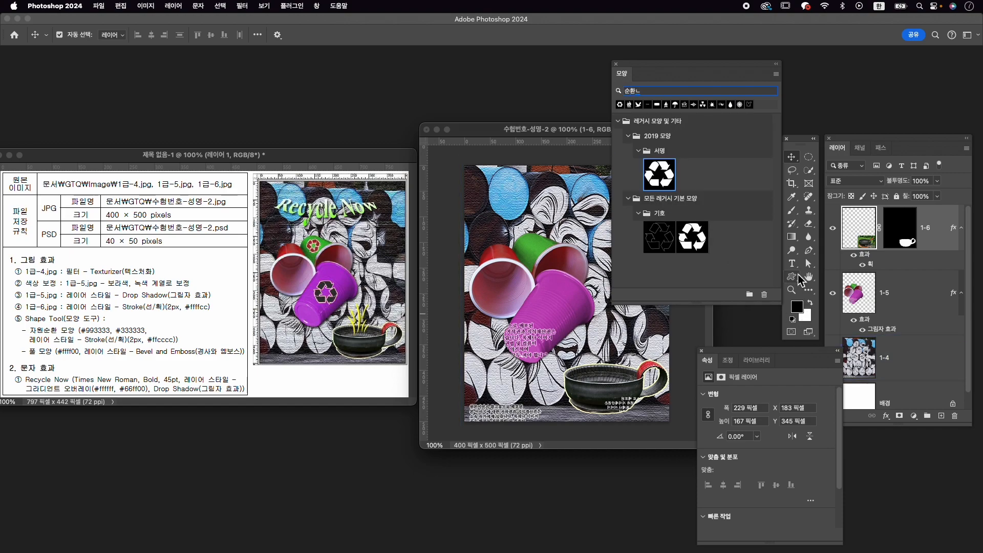
left_click_drag(541, 296, 573, 324)
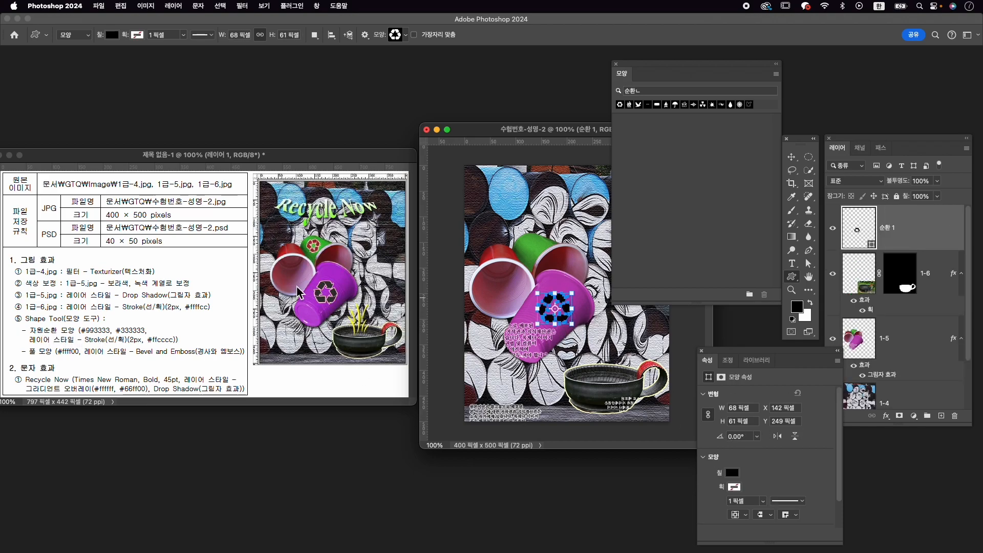
left_click(733, 473)
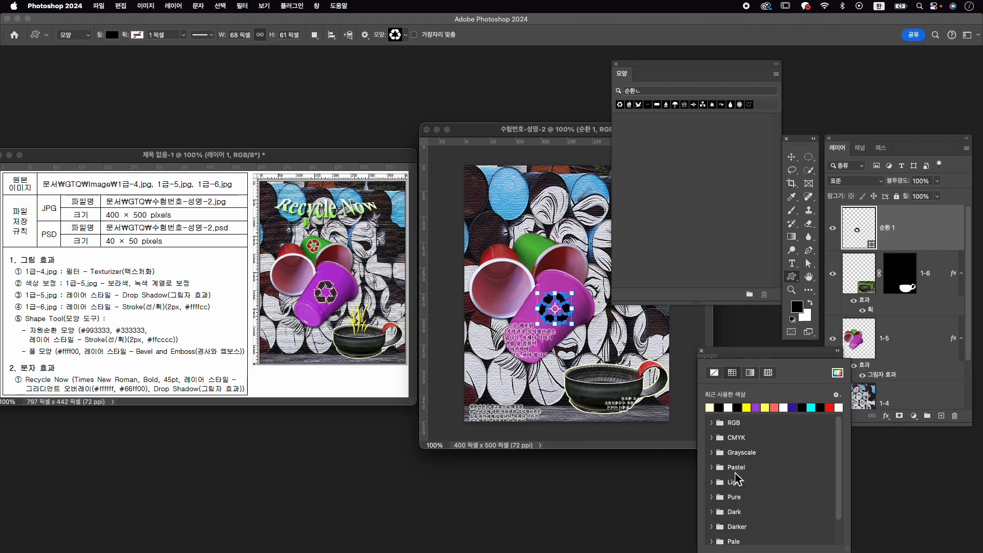
left_click(838, 372)
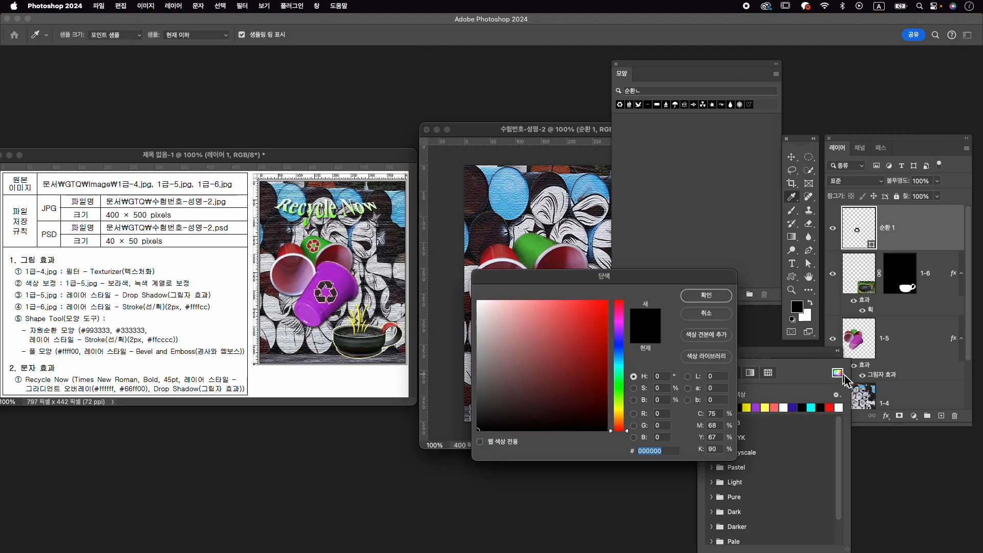
type("993333")
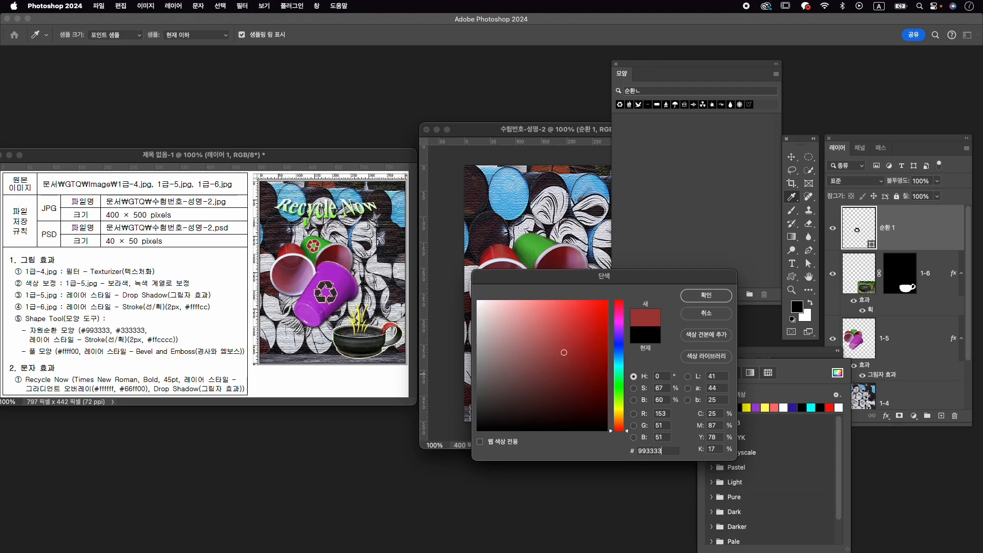
key("Return")
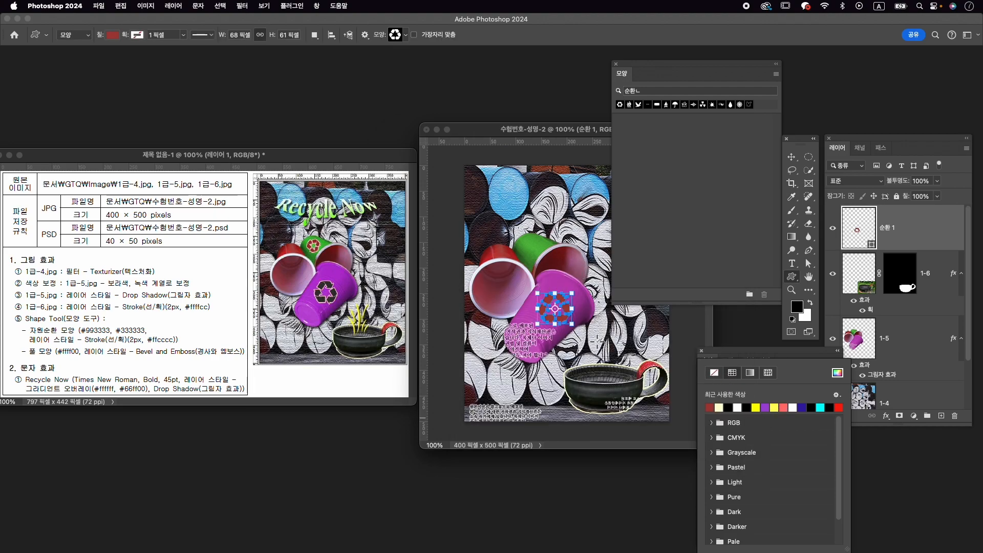
- Move the recycling symbol slightly to the left and up on the purple cup with Free Transform
key("super+t")
mouse_move(566, 311)
left_mouse_down()
mouse_move(551, 287)
mouse_move(563, 310)
left_mouse_up()
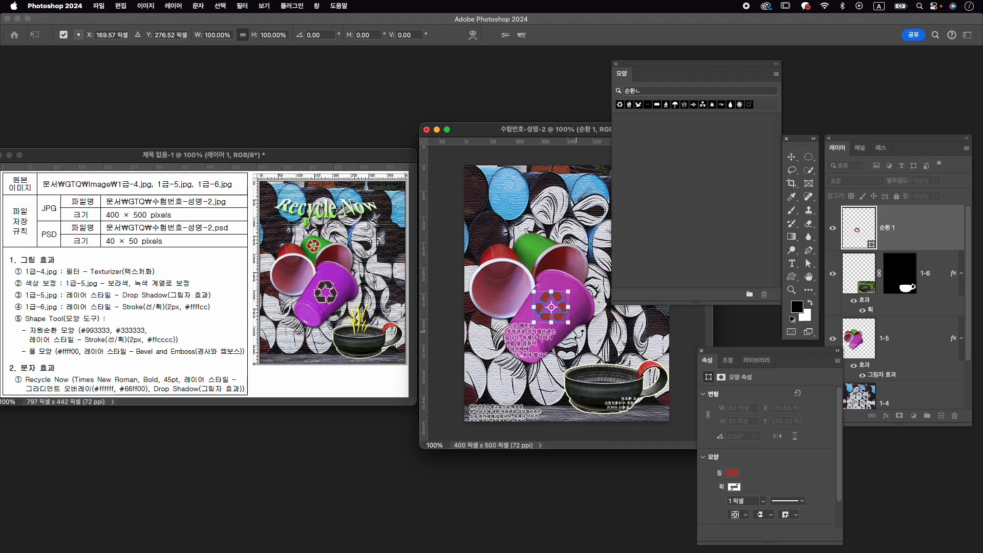
key("Return")
- Duplicate the recycling symbol layer, scale the copy to about 65.5%, and place it on the green cup
left_click(919, 242)
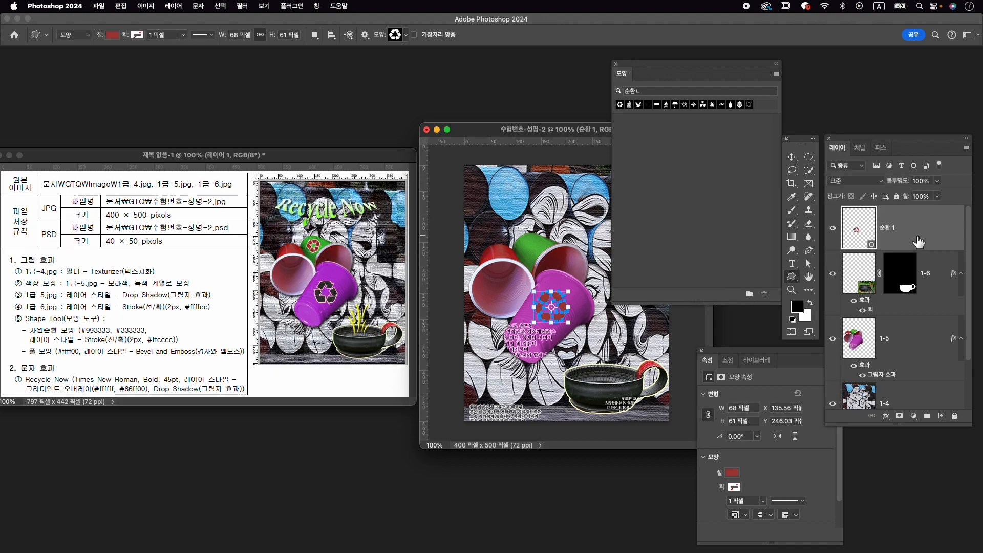
key("super+j")
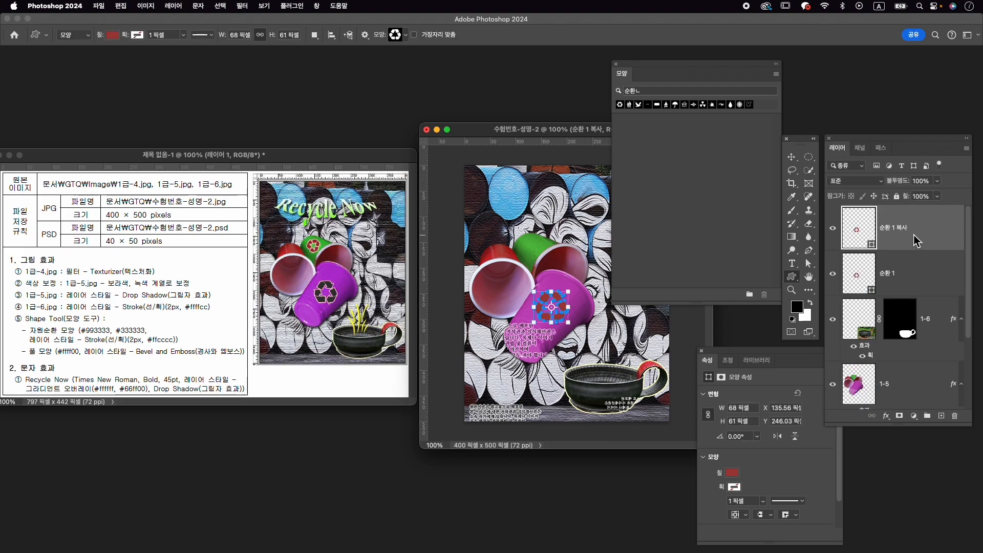
key("super+t")
left_click_drag(564, 307, 538, 245)
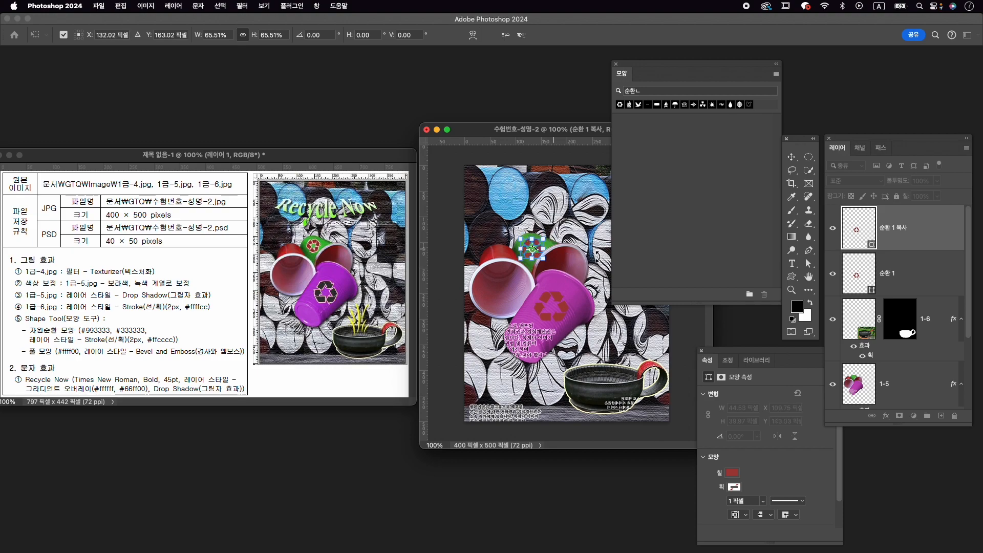
key("Up")
key("Up")
key("Up")
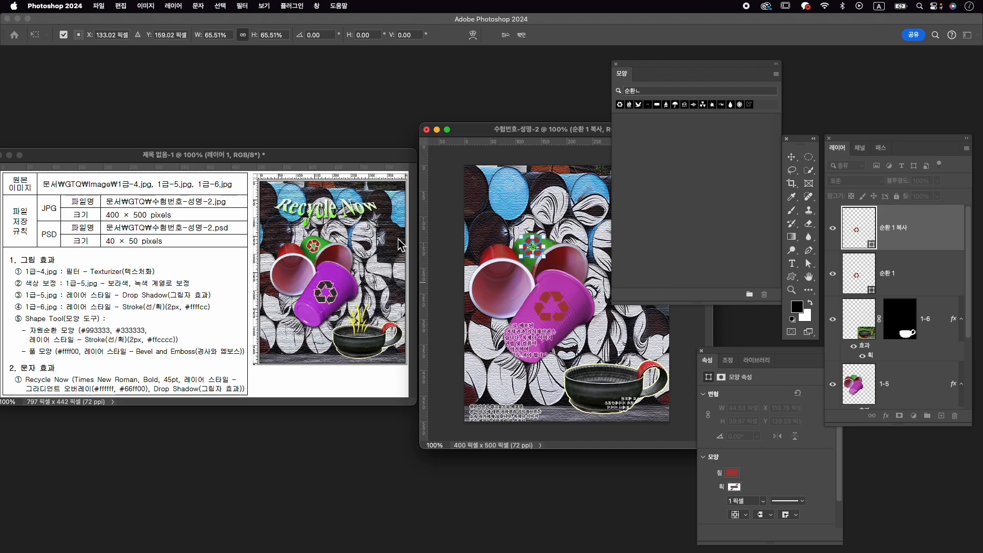
- Rotate the green cup's recycling symbol by 45° and scale it down to about 35 × 34 px, centred on the cup
left_click_drag(549, 224, 567, 244)
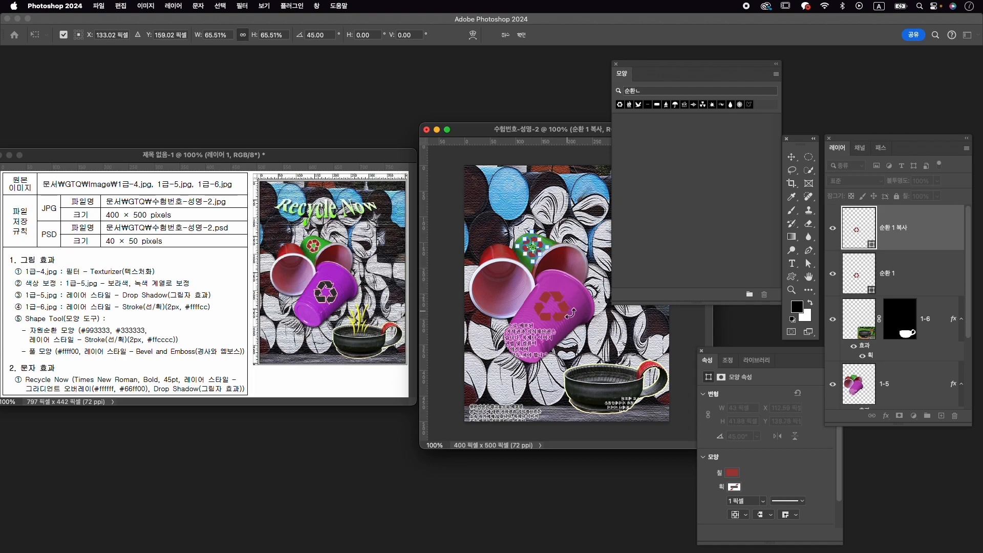
key("Return")
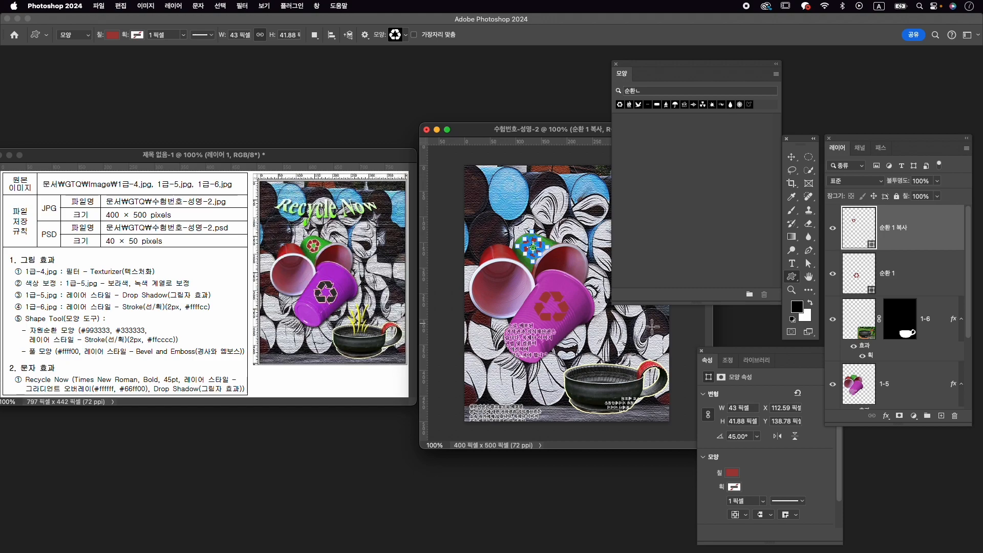
key("v")
key("Left")
key("Left")
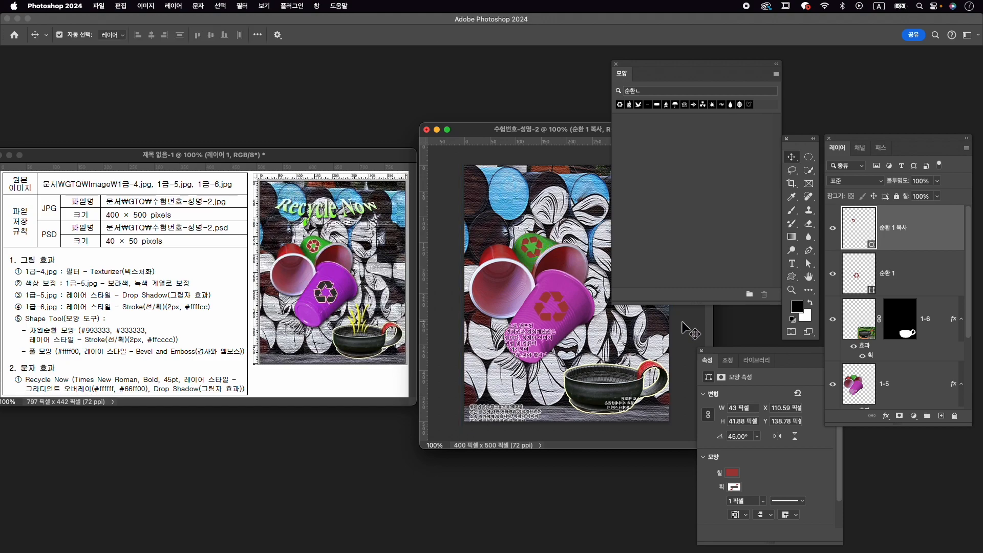
key("super+t")
left_click_drag(546, 239, 542, 243)
key("Return")
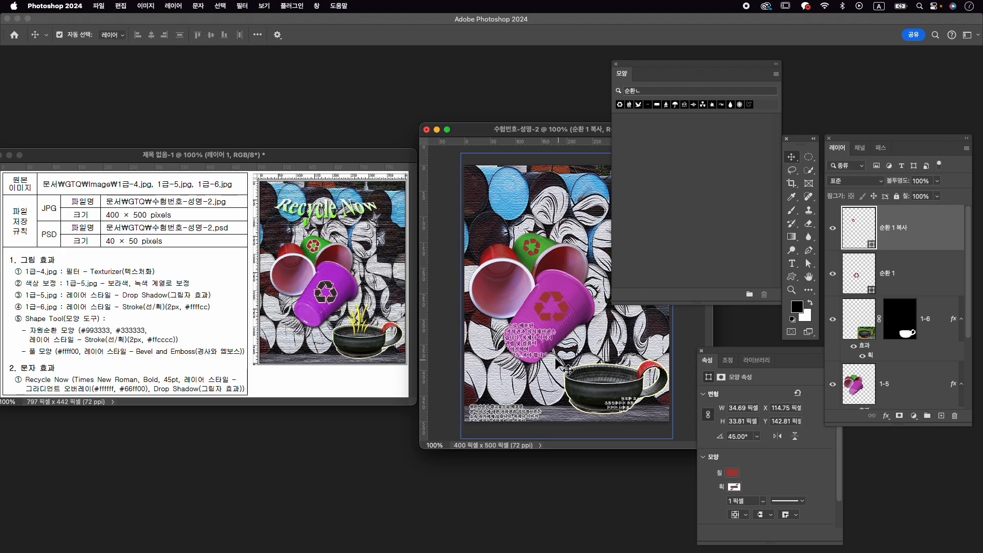
- Set the fill of the recycling symbol on the purple cup to #333333
left_click(905, 286)
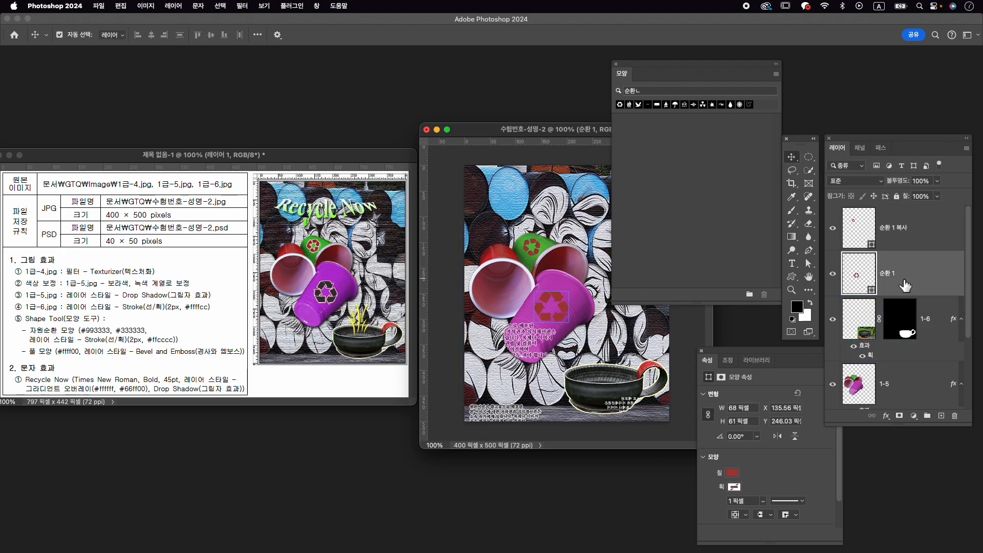
left_click(832, 274)
left_click(832, 274)
left_click(805, 374)
left_click(732, 473)
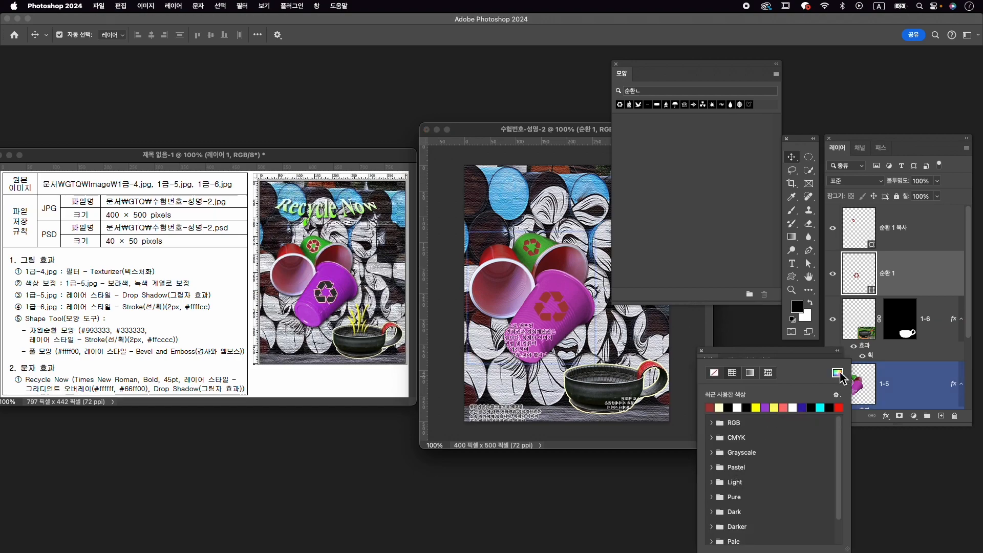
left_click(838, 373)
type("333333")
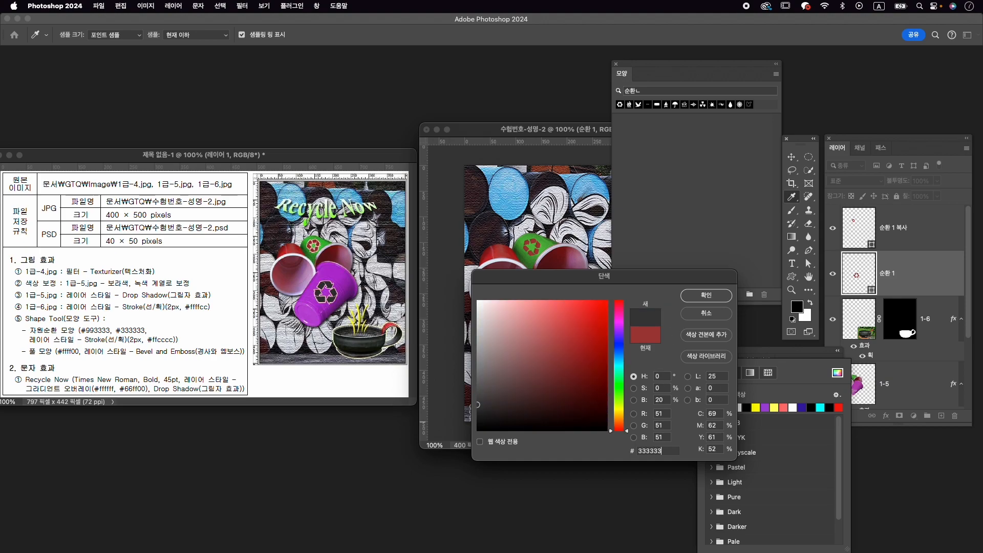
key("Return")
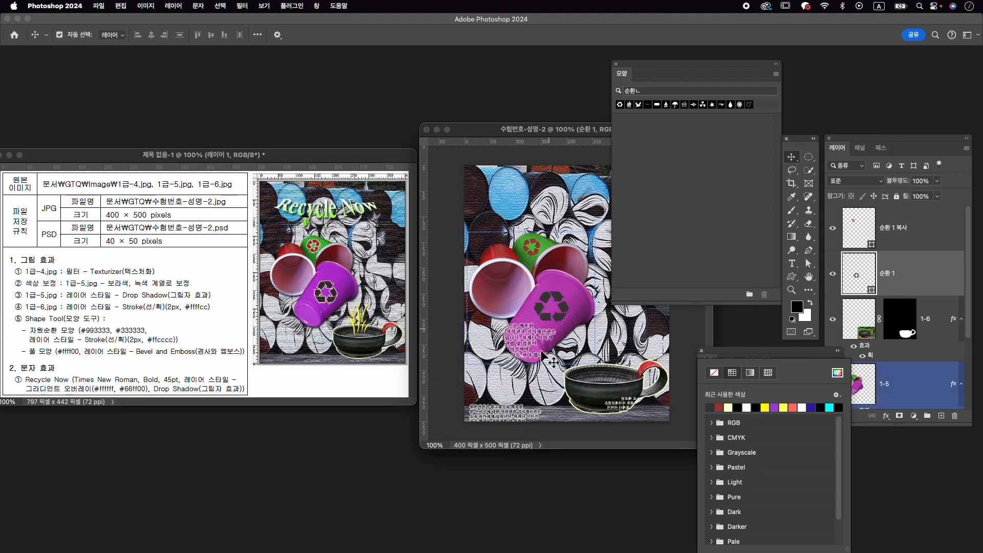
- Add a 2 px outside Stroke style in #ffcccc to the purple cup's recycling symbol and copy the style to the green cup's symbol
left_click(886, 416)
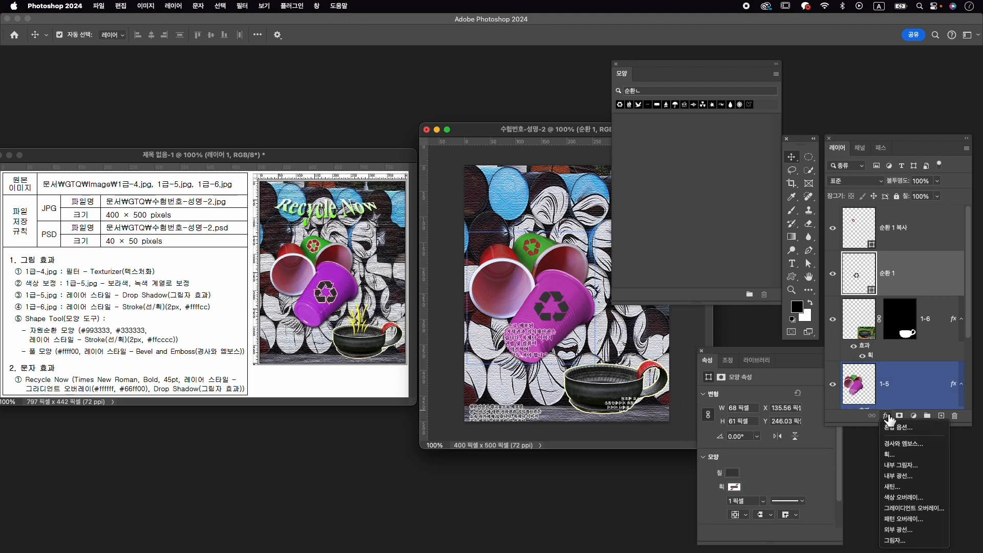
left_click(916, 454)
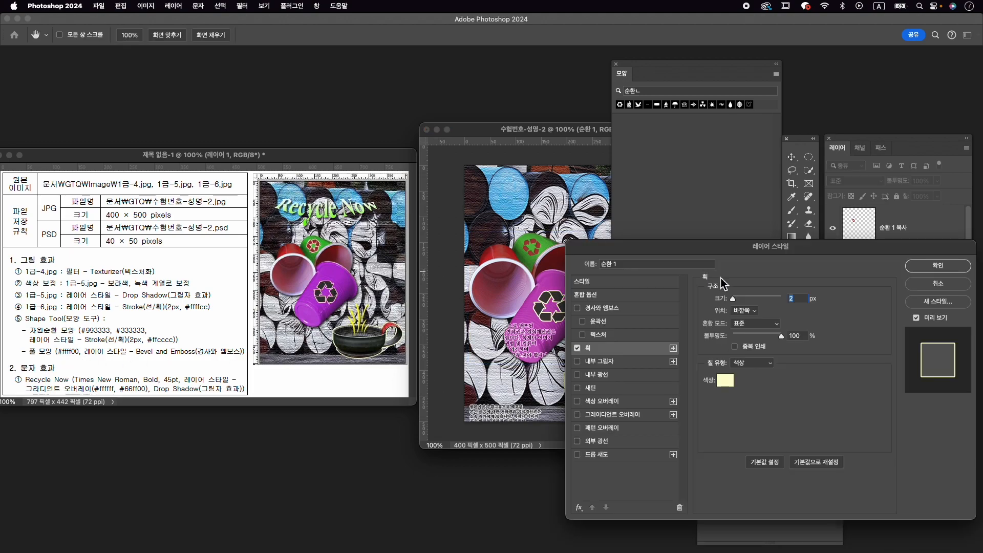
left_click(725, 381)
type("ffcccc")
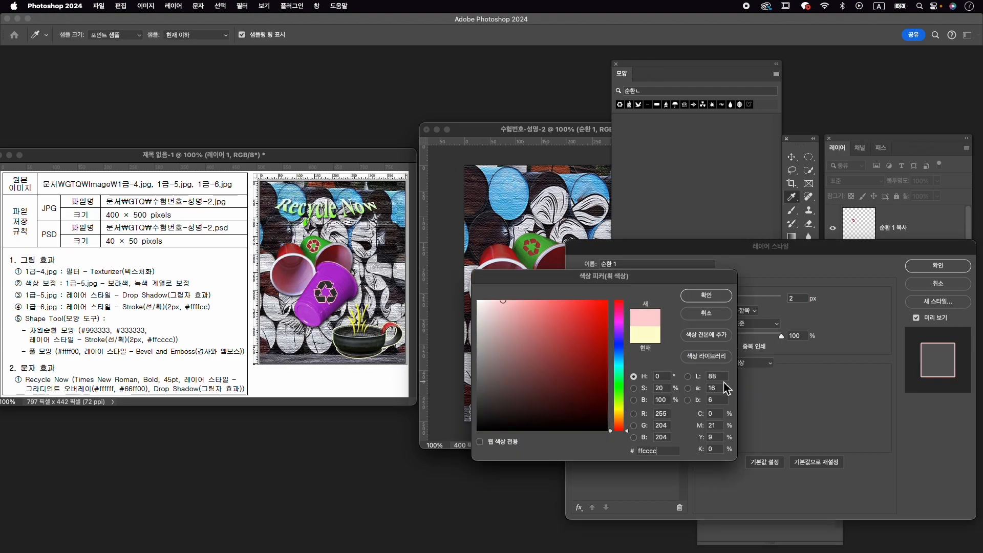
key("Return")
left_click(937, 270)
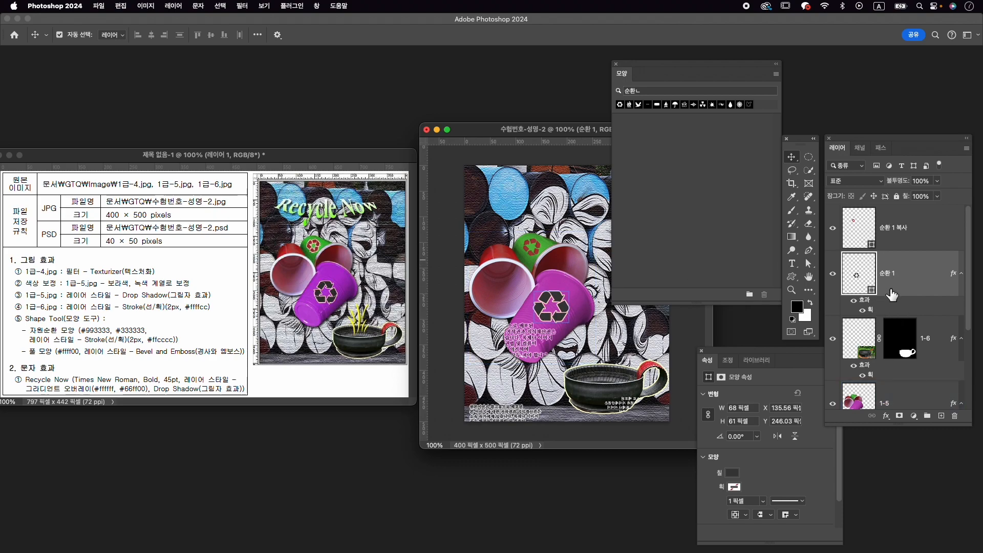
left_click(904, 224)
left_click_drag(870, 302, 905, 241)
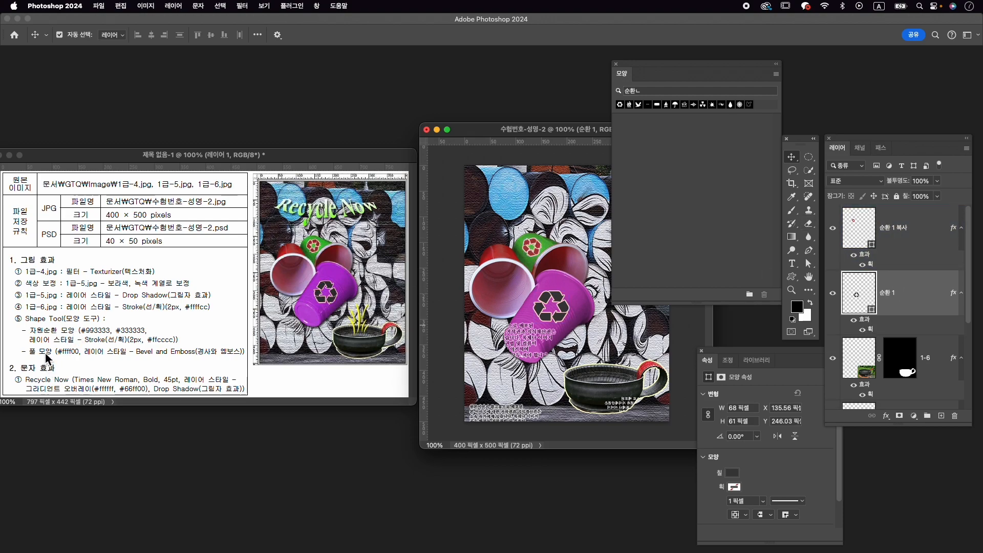
- Search the shape library for 풀 and choose the grass shape in the 레거시 기본 모양 group
left_click(659, 92)
type("풀")
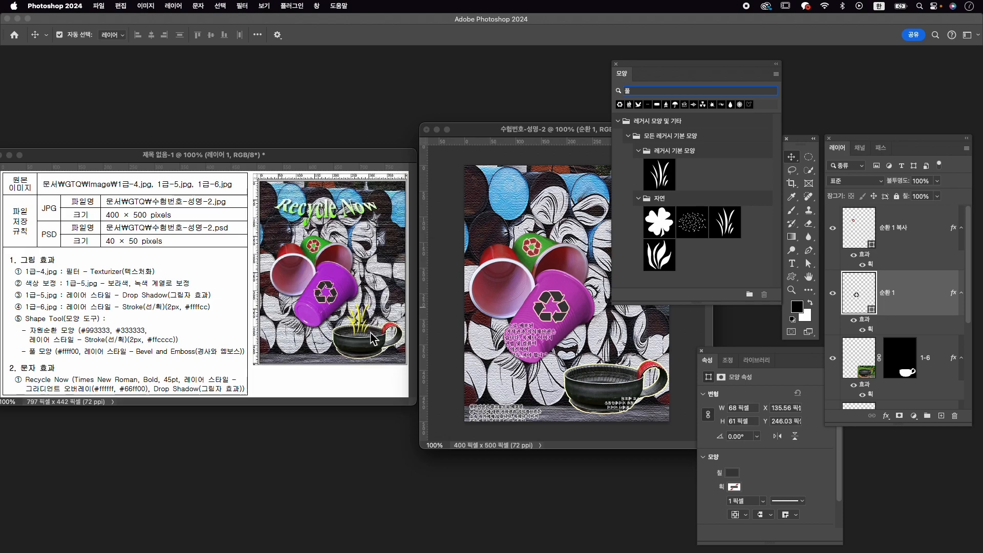
left_click_drag(666, 171, 677, 177)
left_click(669, 176)
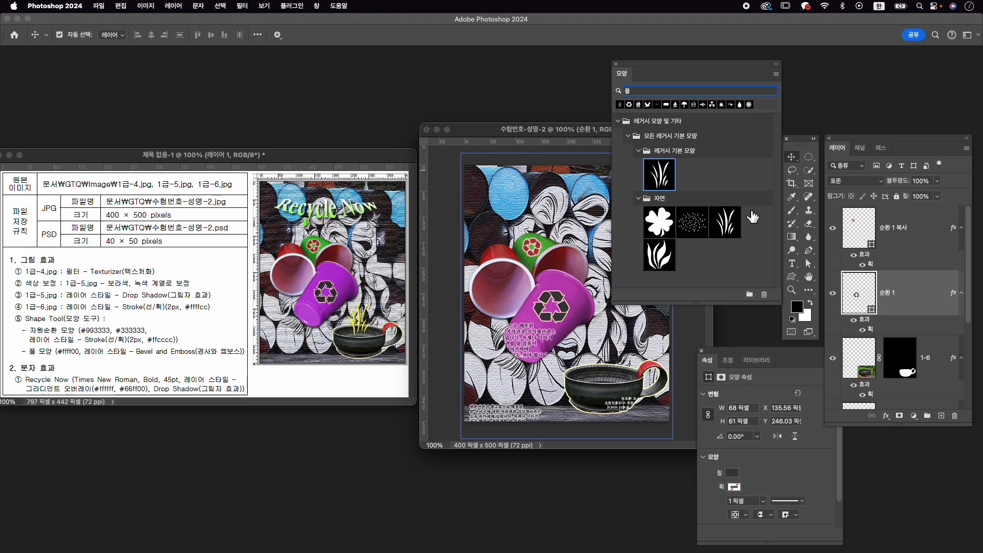
- Draw the grass about 66 × 101 px rising from the bowl with the Custom Shape tool and fill it with #ffff00
left_click(794, 278)
left_click_drag(597, 336, 628, 383)
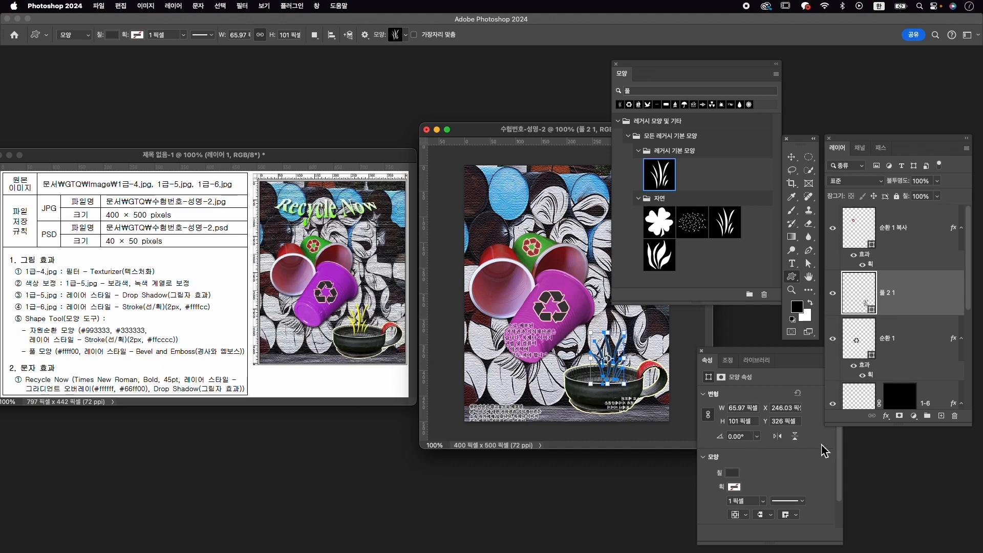
left_click(738, 472)
left_click(838, 373)
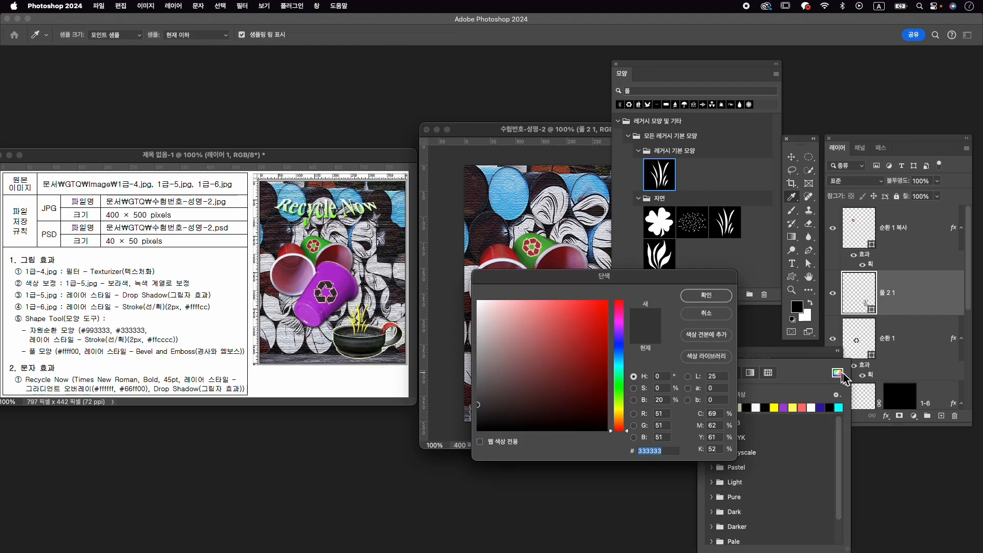
type("ffff00")
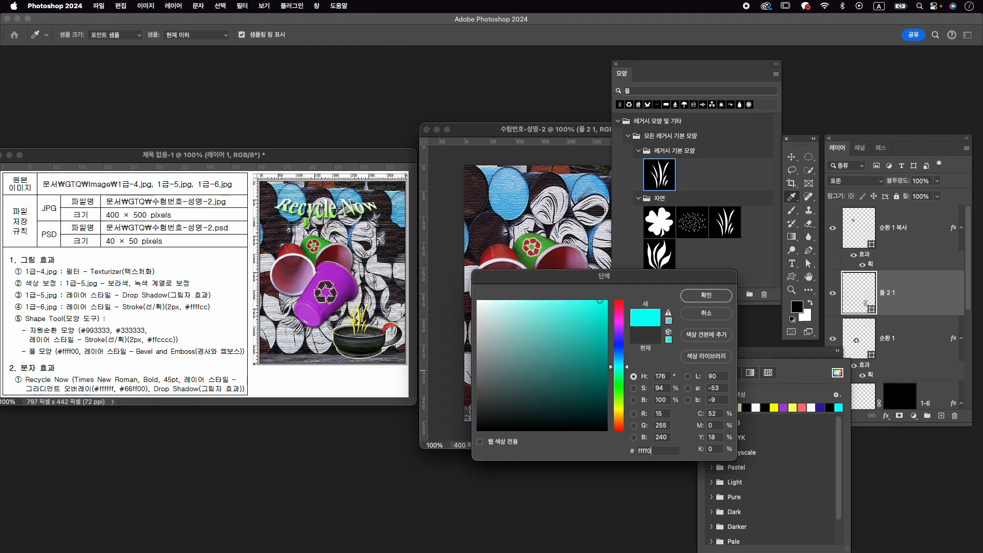
key("Return")
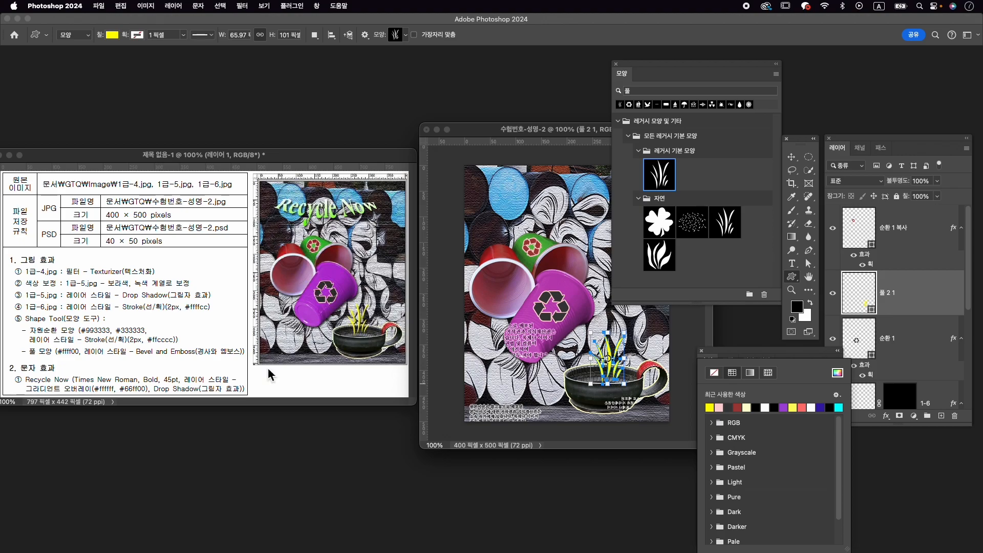
- Add a Bevel & Emboss layer style with its existing settings to the grass shape
left_click(889, 416)
left_click(904, 443)
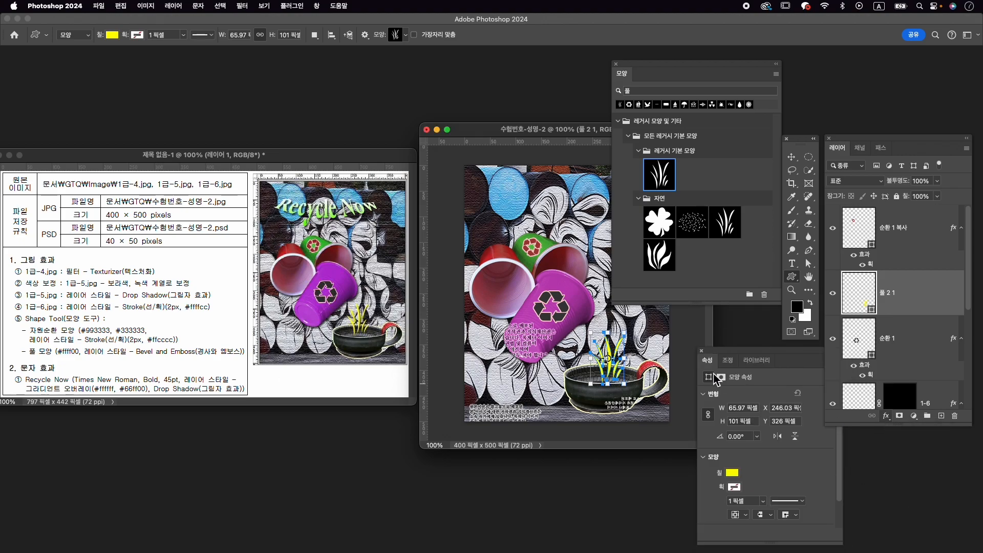
left_click(952, 271)
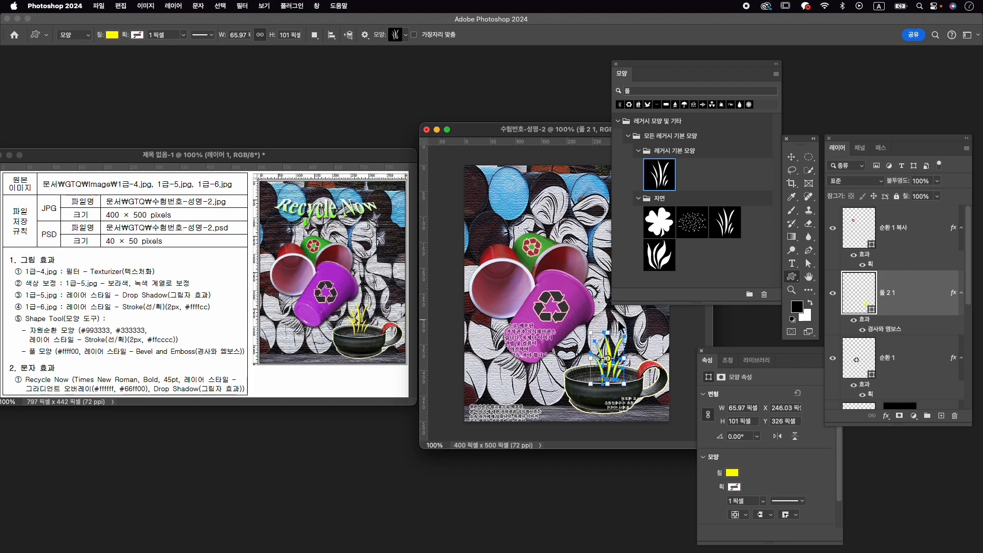
- Move the grass slightly left over the bowl and resize it to about 71 × 104 px
key("ctrl+t")
left_click_drag(607, 358, 604, 356)
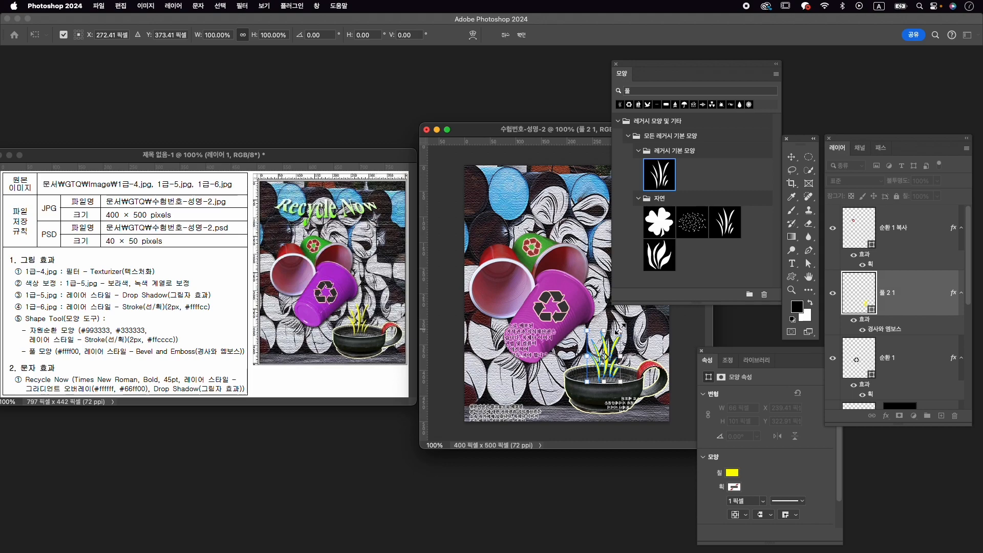
left_click_drag(588, 331, 579, 324)
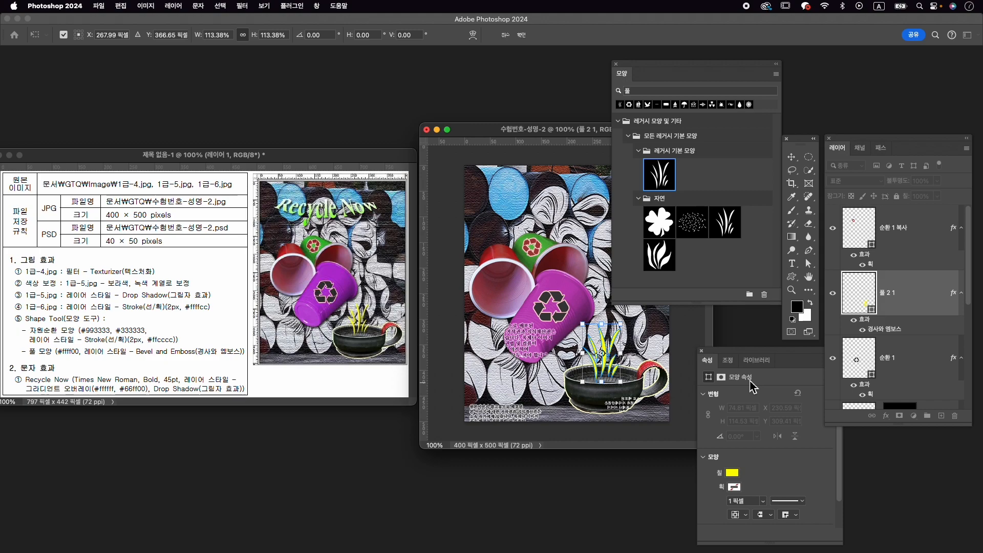
key("Return")
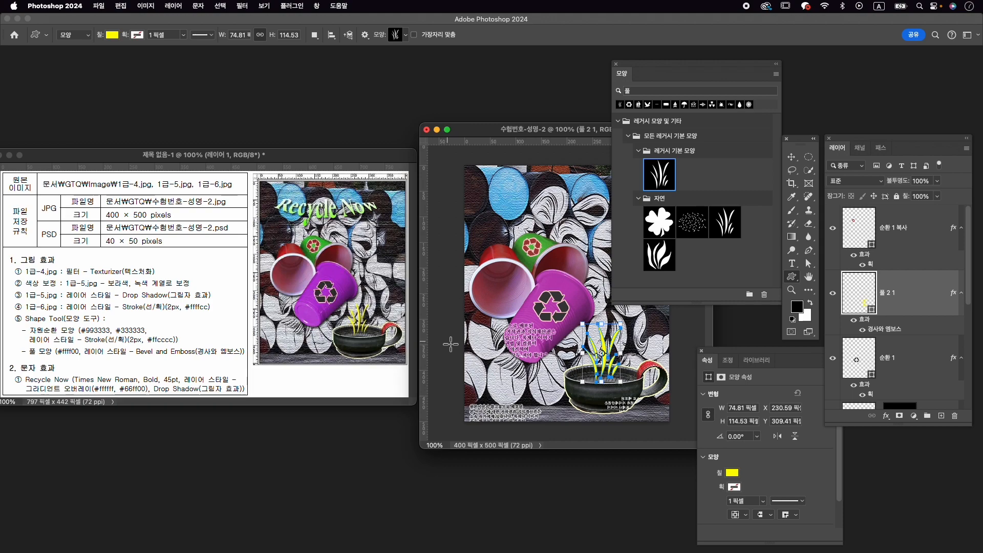
left_click_drag(584, 323, 585, 329)
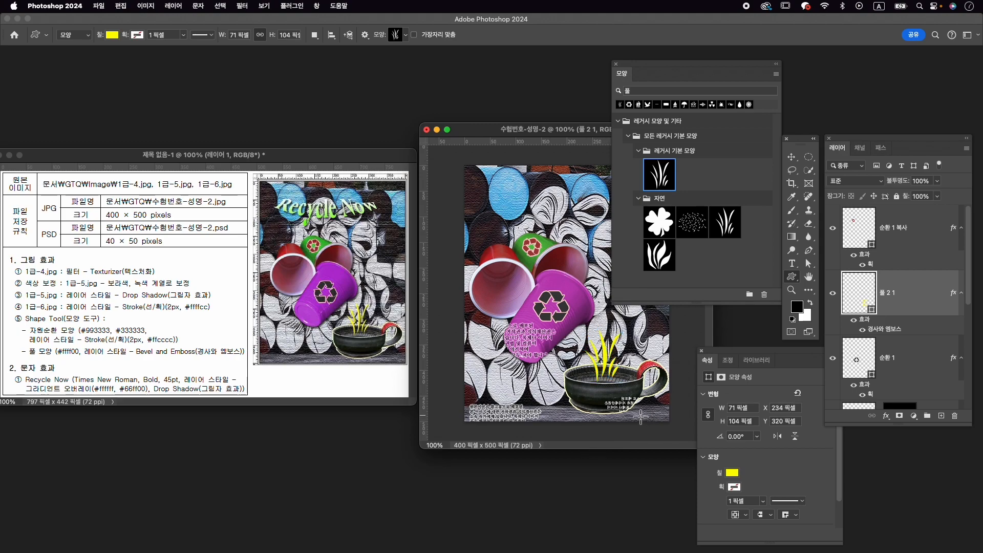
- Scale the cups layer up to about 103% and shift it slightly right, giving a size of about 257 × 266 px
key("v")
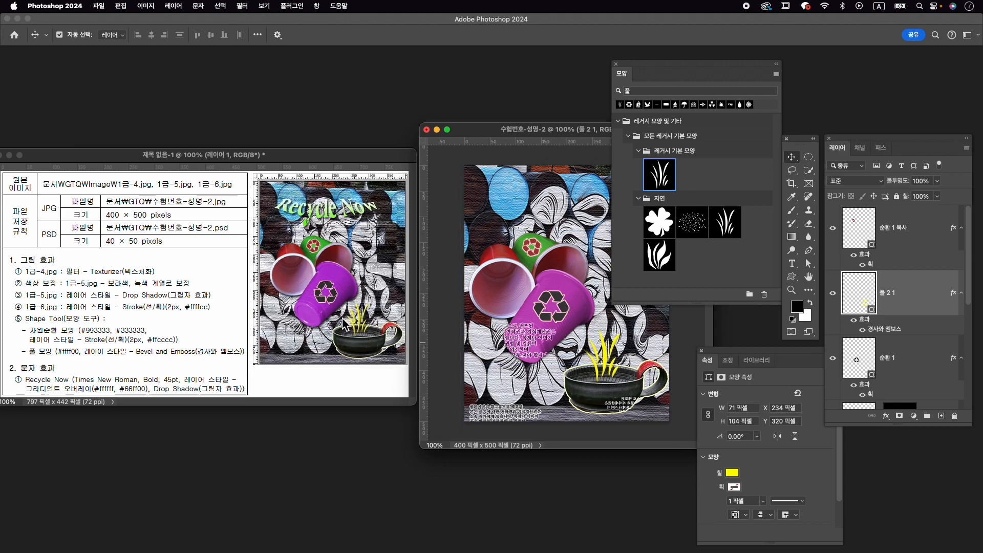
left_click(531, 336)
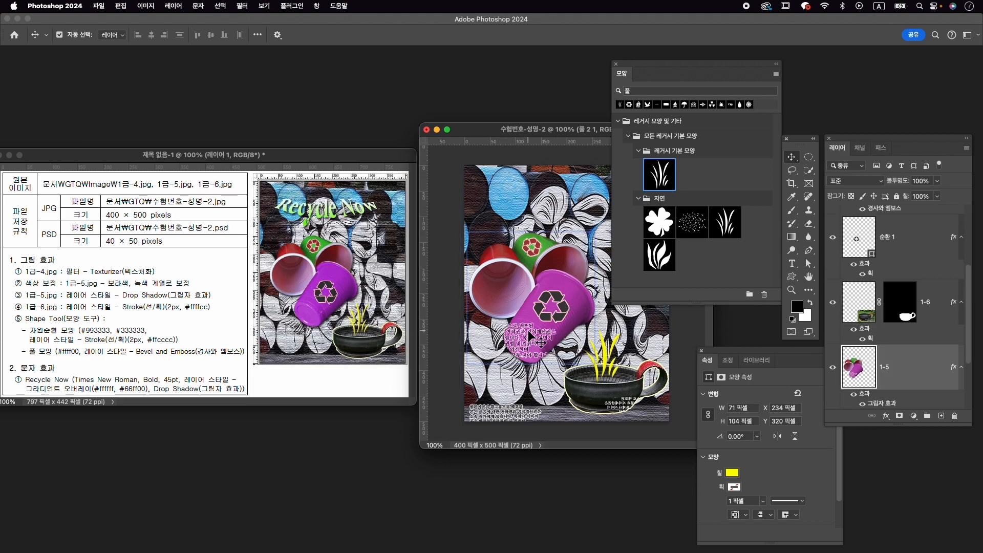
key("super+t")
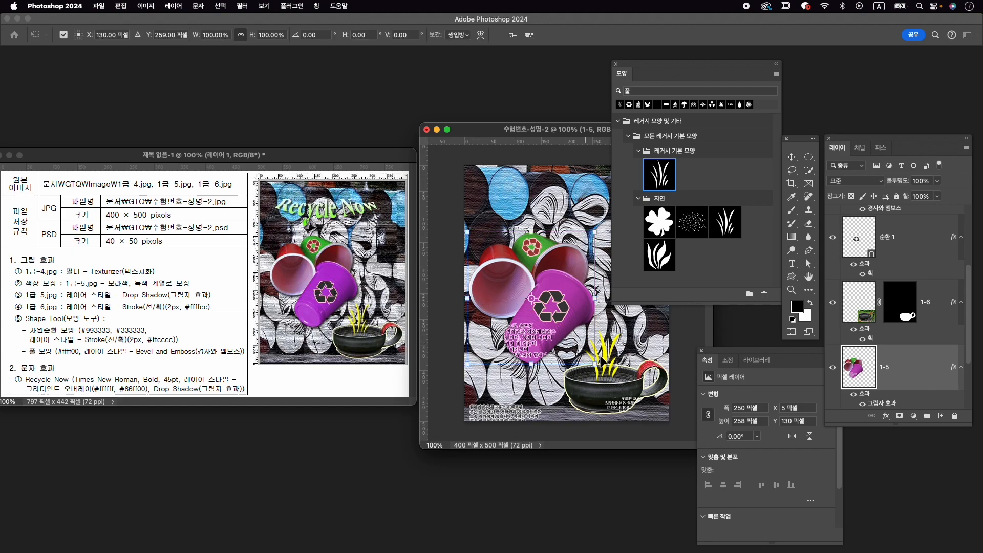
left_click_drag(595, 363, 601, 369)
left_click_drag(591, 300, 594, 300)
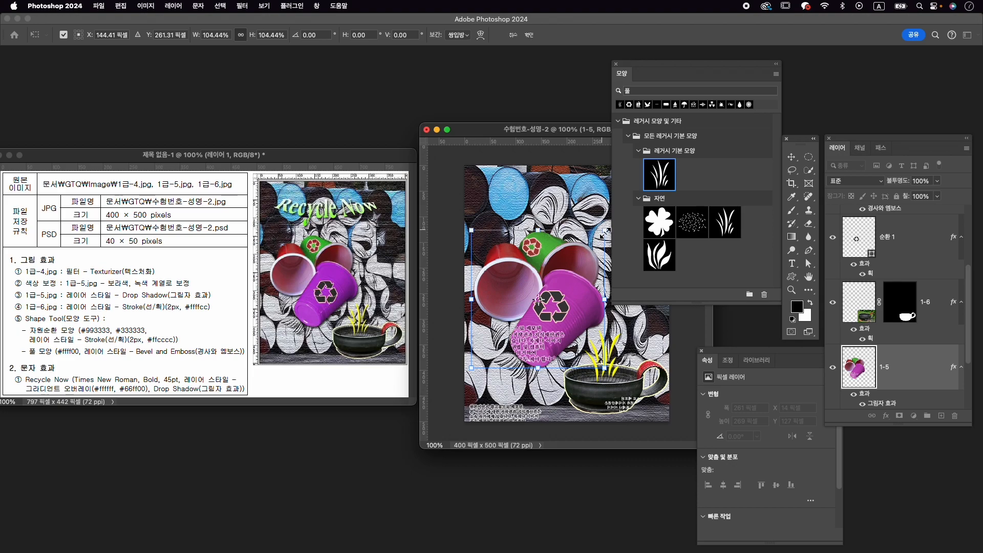
left_click_drag(603, 233, 602, 234)
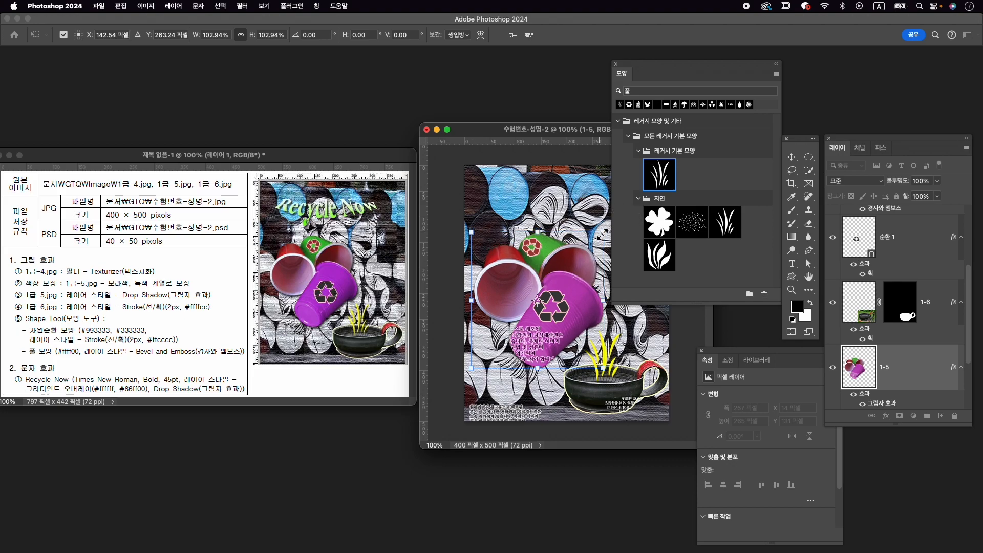
key("Return")
- Reposition the dark recycling symbol on the purple cup to about X 144 px, Y 264 px
left_click(567, 308)
left_click_drag(567, 309, 577, 317)
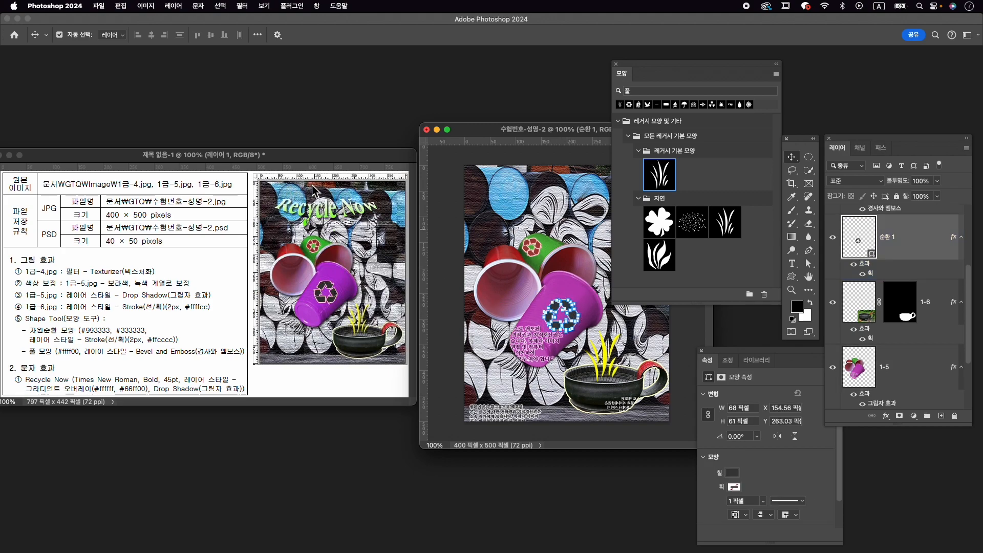
left_click(563, 280)
key("Left")
key("Up")
key("Left")
key("Up")
key("Left")
key("Up")
key("Left")
key("Up")
key("Left")
key("Up")
key("Left")
key("Up")
key("Left")
key("Down")
key("Left")
key("Down")
key("Left")
key("Down")
key("Left")
key("Down")
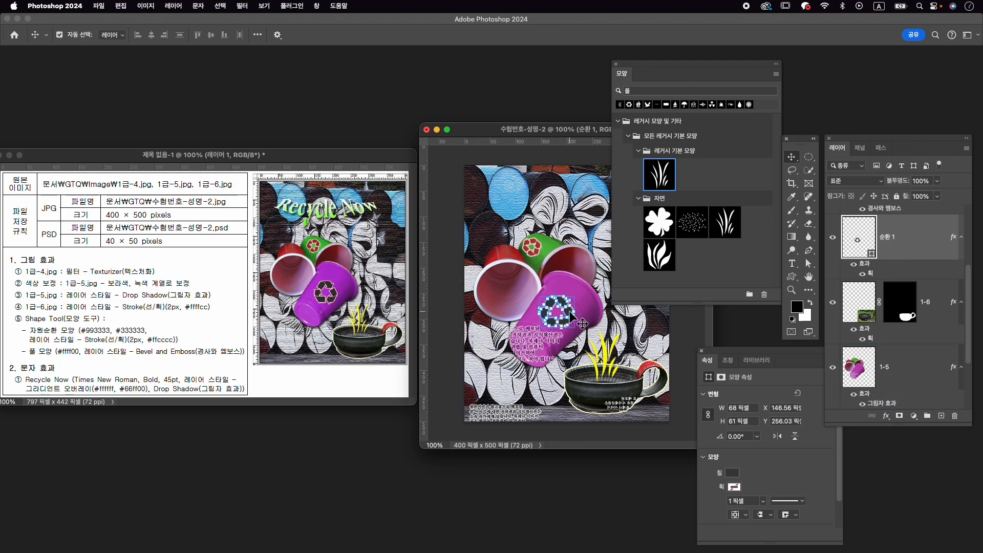
key("Left")
key("Down")
key("Down")
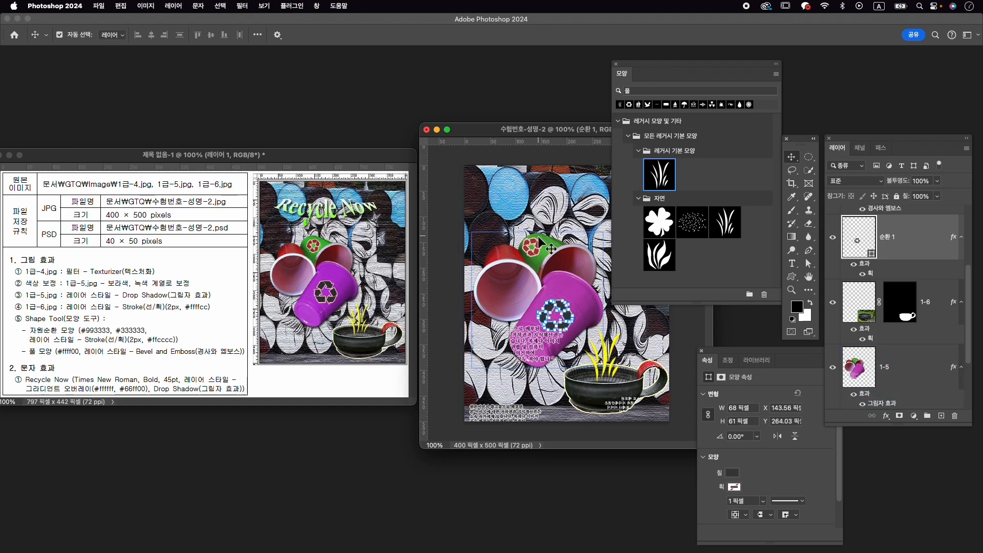
- Reposition the small red recycling symbol on the green cup to about X 126 px, Y 146 px
left_click(542, 258)
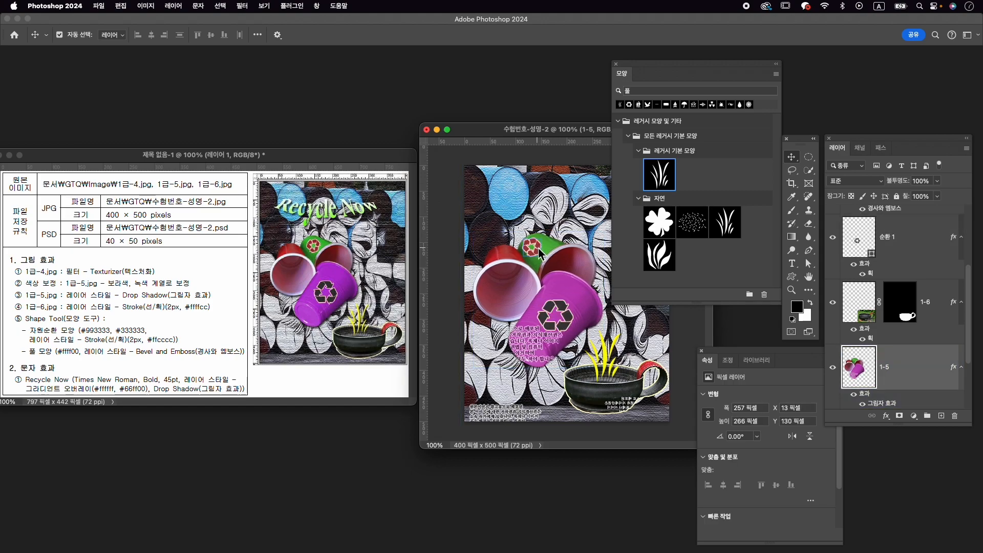
left_click(539, 248)
left_click_drag(539, 250, 544, 256)
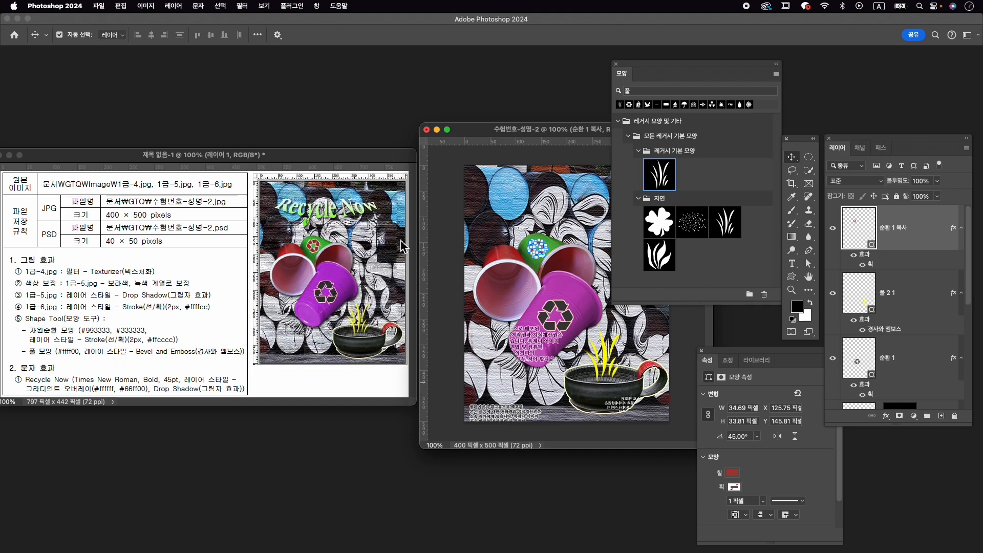
- Close the shape library and shape properties and add the text Recycle Now above the cups
left_click(616, 64)
key("t")
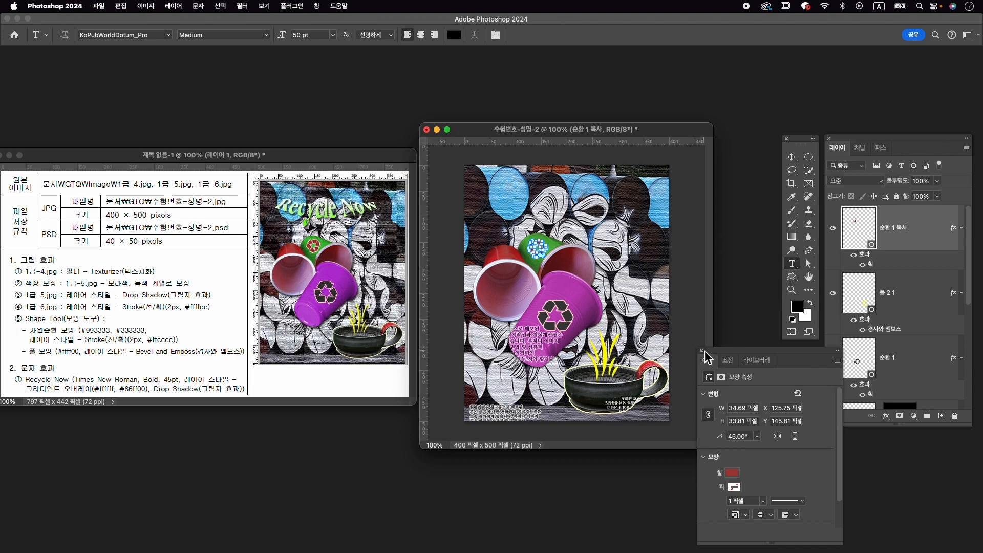
left_click(702, 351)
left_click(486, 210)
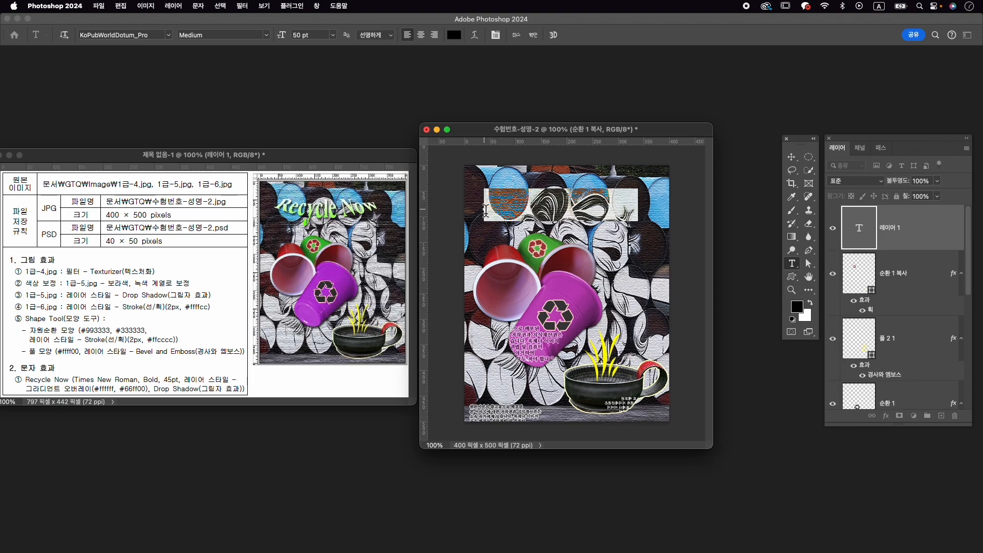
key("Caps_Lock")
type("ㄲㄷㅊ")
key("BackSpace")
key("BackSpace")
key("BackSpace")
key("Caps_Lock")
type("Recycle Now")
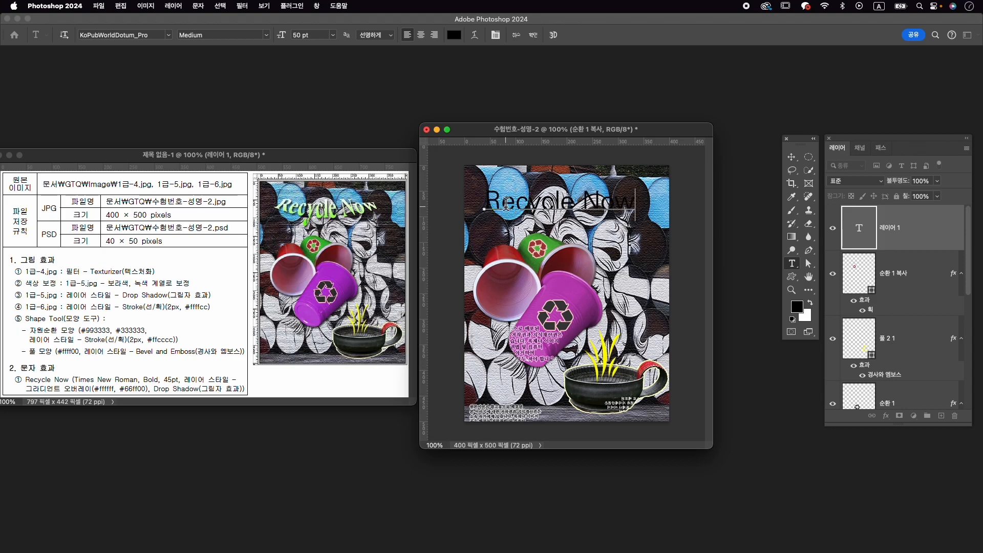
- Format the whole Recycle Now text as Times New Roman Bold at 45 pt
key("super+a")
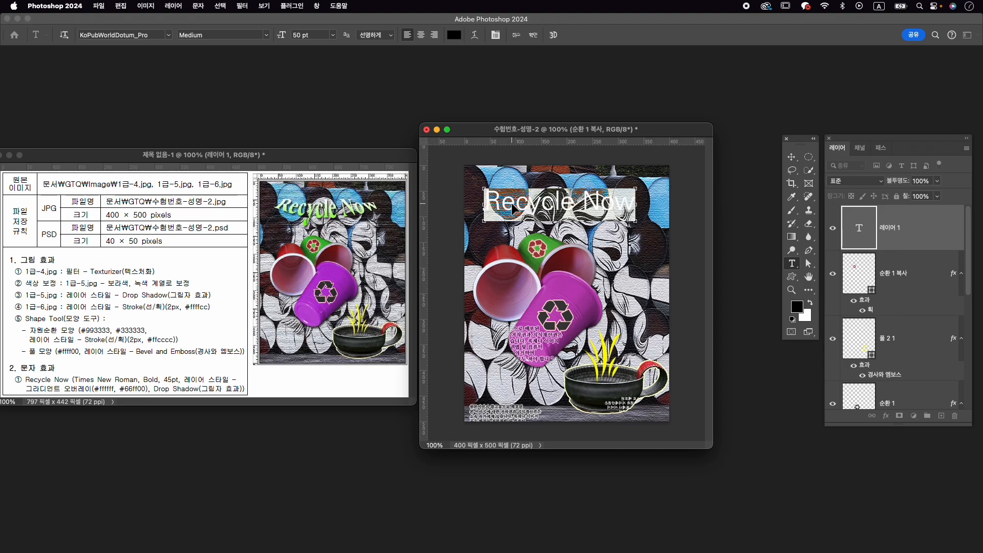
key("super+t")
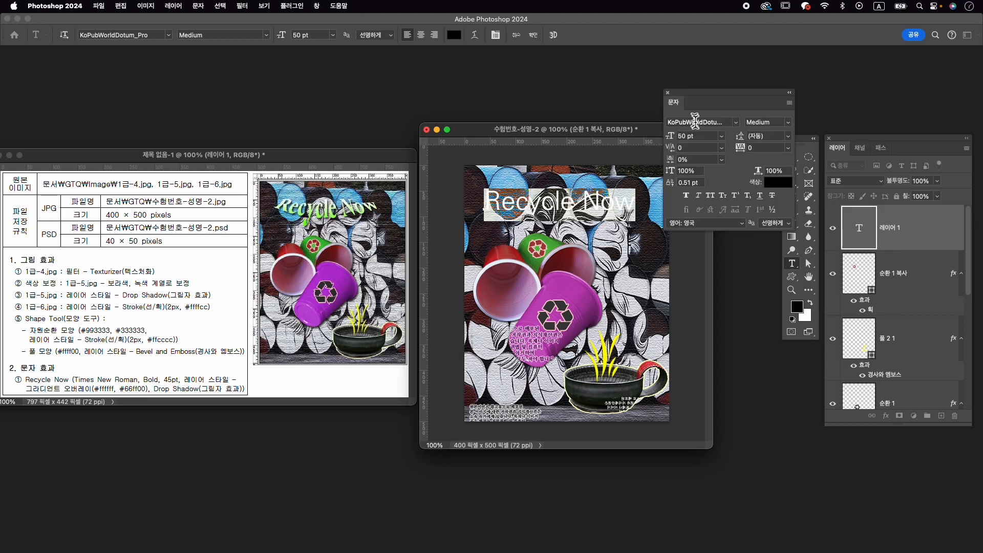
left_click(695, 125)
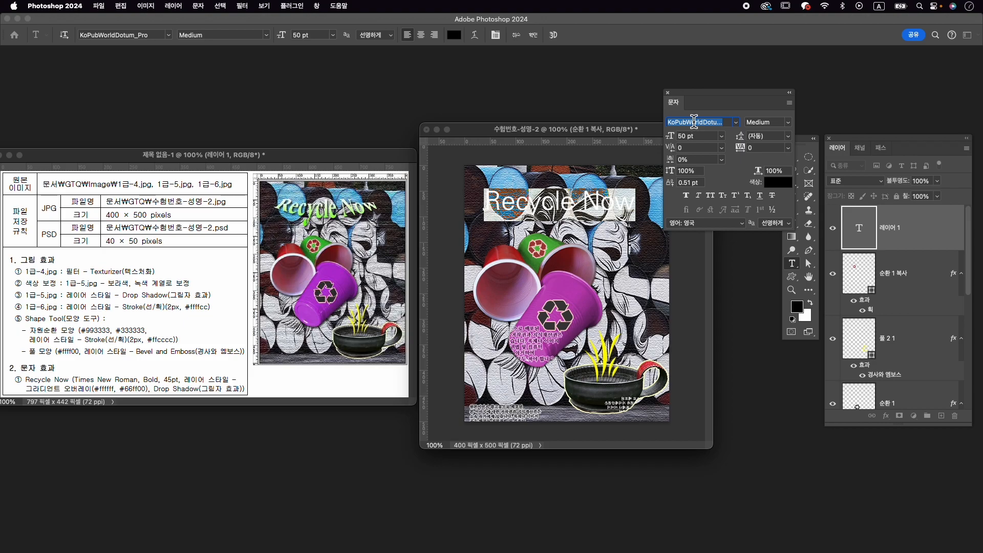
type("times")
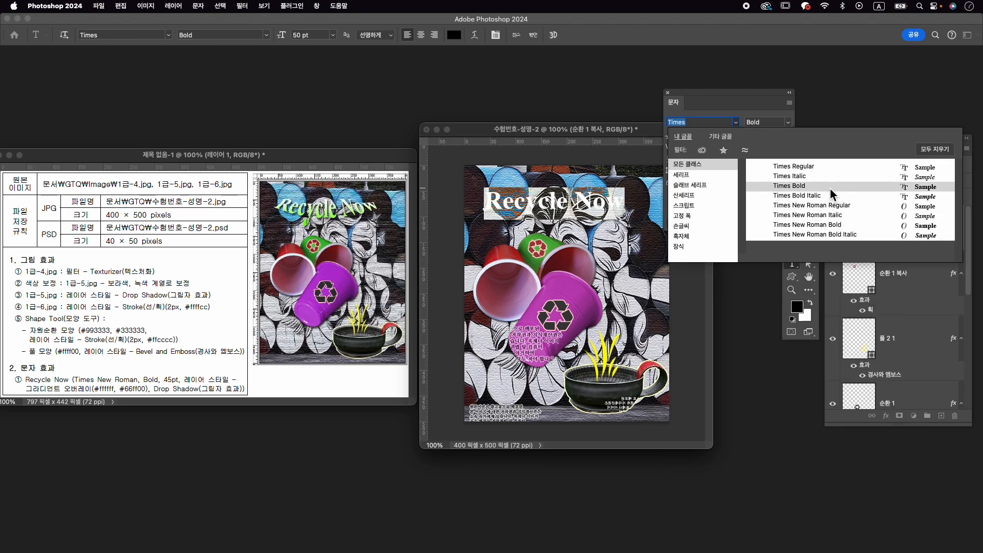
left_click(843, 224)
left_click(686, 136)
type("45")
key("Return")
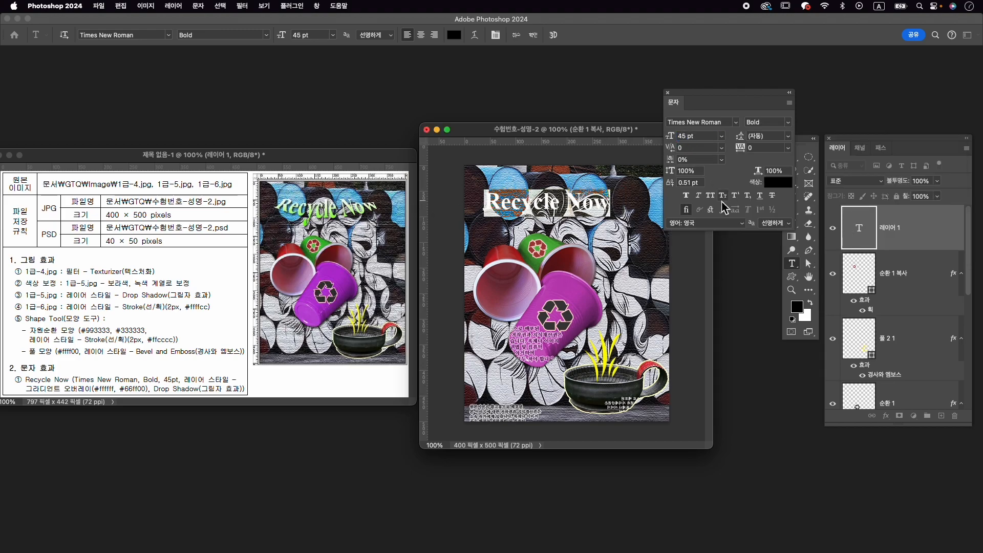
left_click(534, 35)
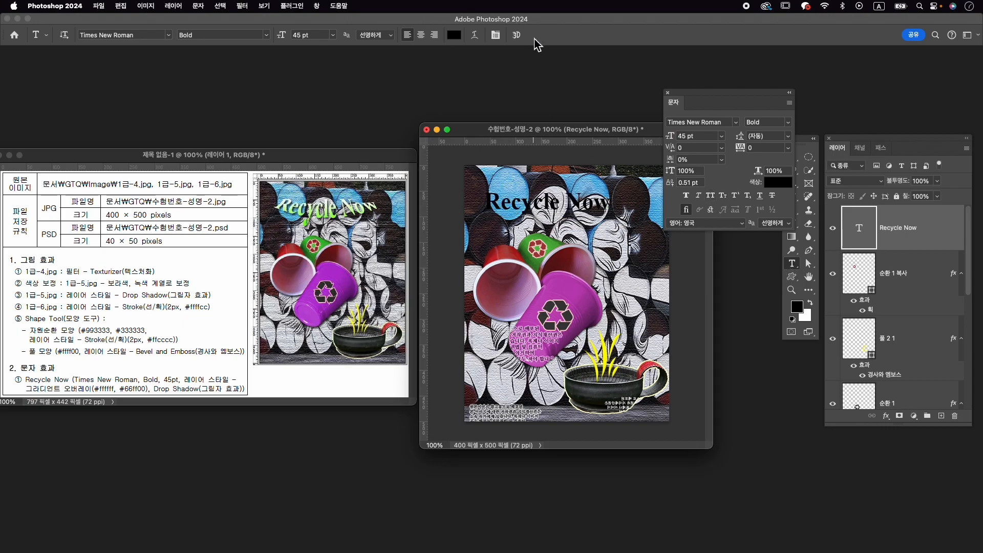
- Add a Gradient Overlay to the Recycle Now text and set the gradient's starting colour stop to white
left_click(886, 416)
left_click(914, 508)
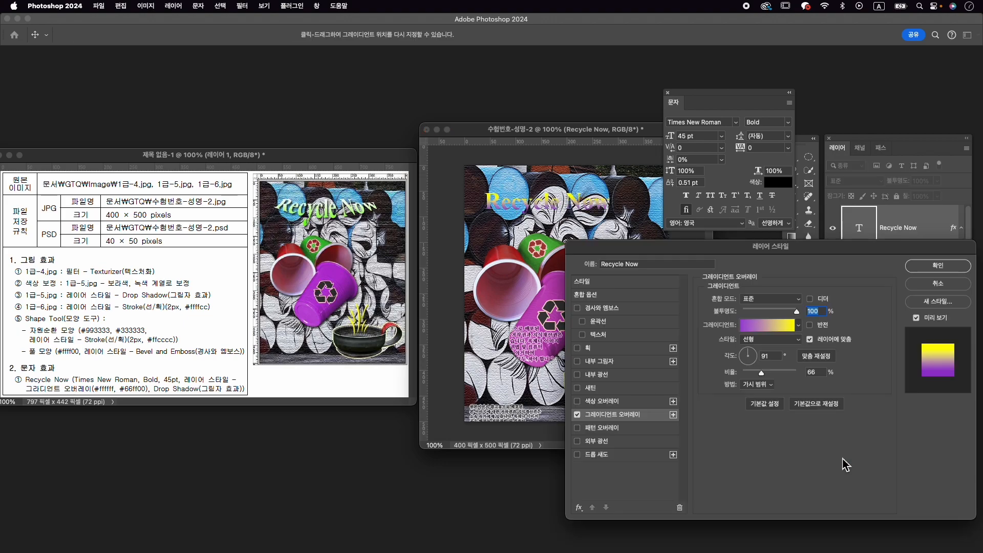
left_click(768, 328)
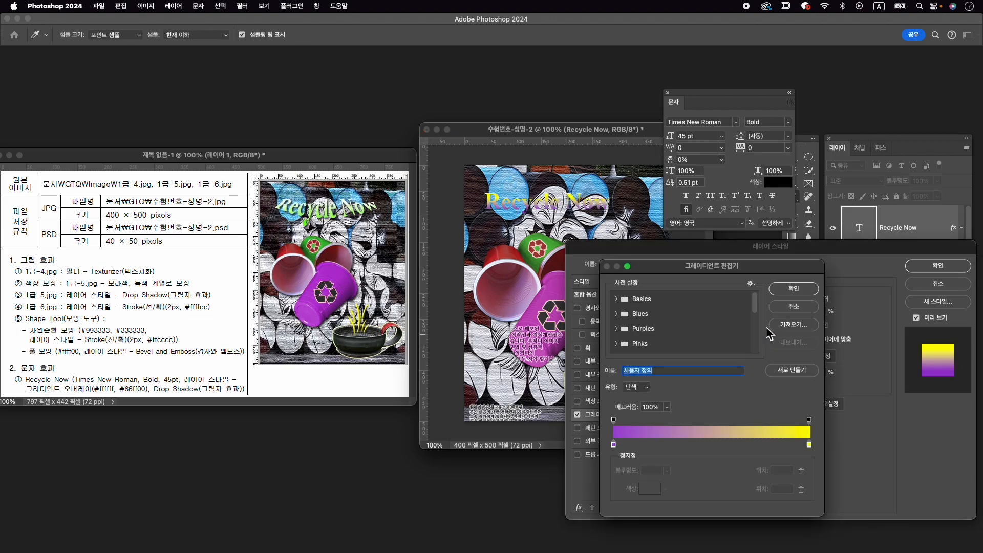
left_click(615, 445)
double_click(615, 445)
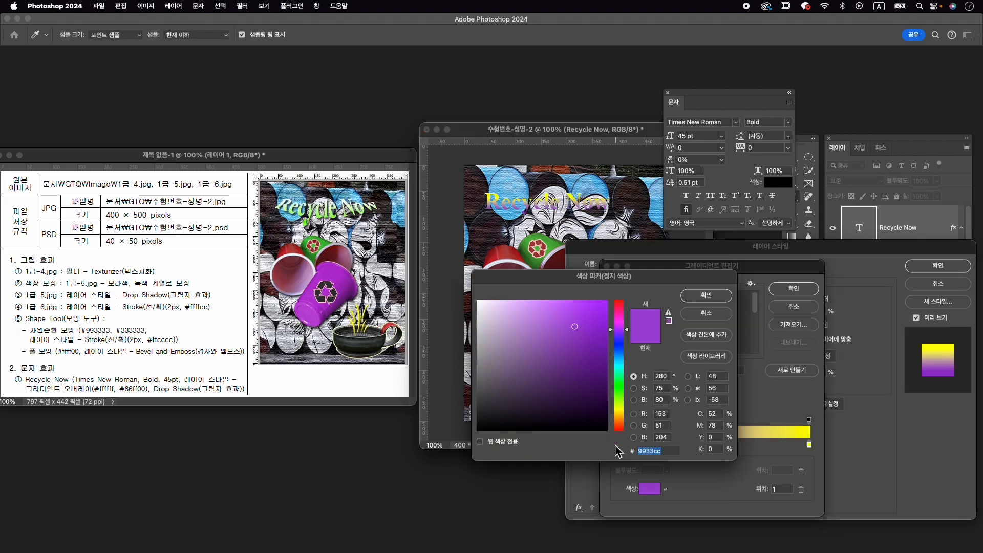
left_click(478, 301)
left_click(702, 297)
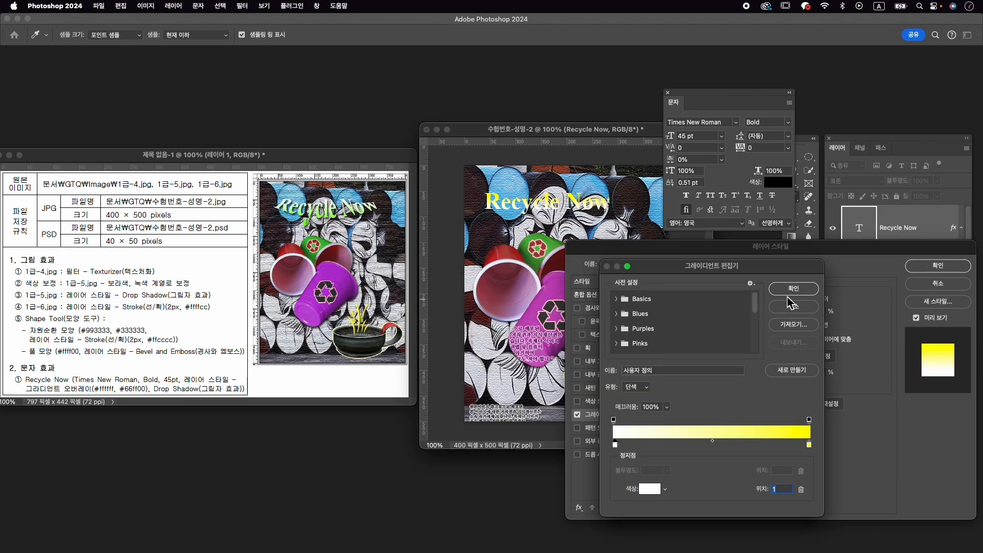
left_click(794, 289)
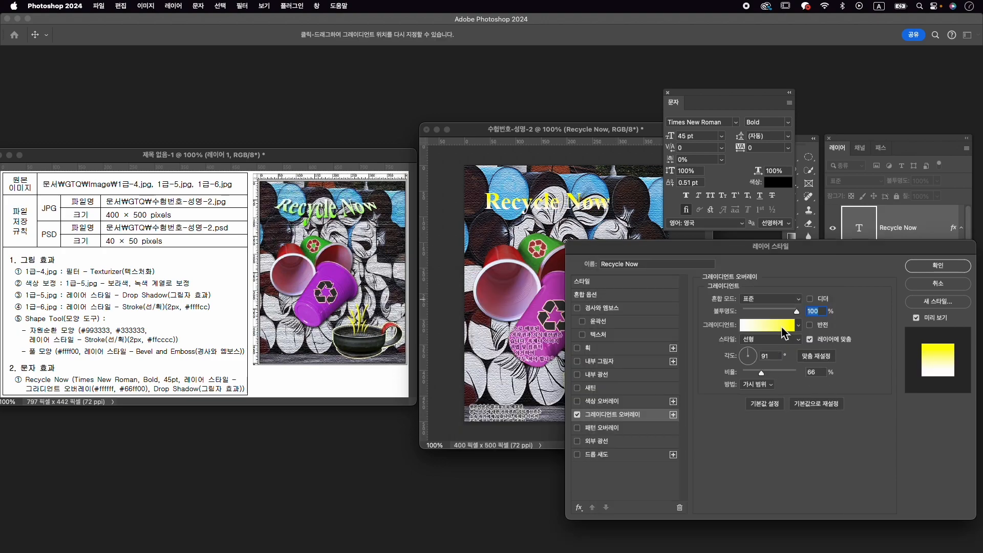
- Set the ending colour stop of the text's gradient overlay to #66ff00
left_click(783, 330)
left_click(809, 444)
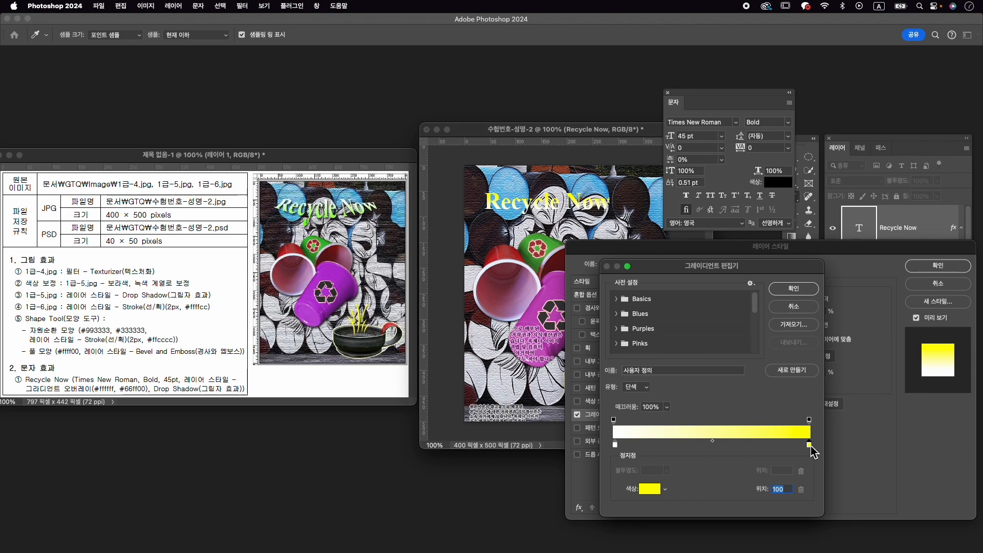
type("66")
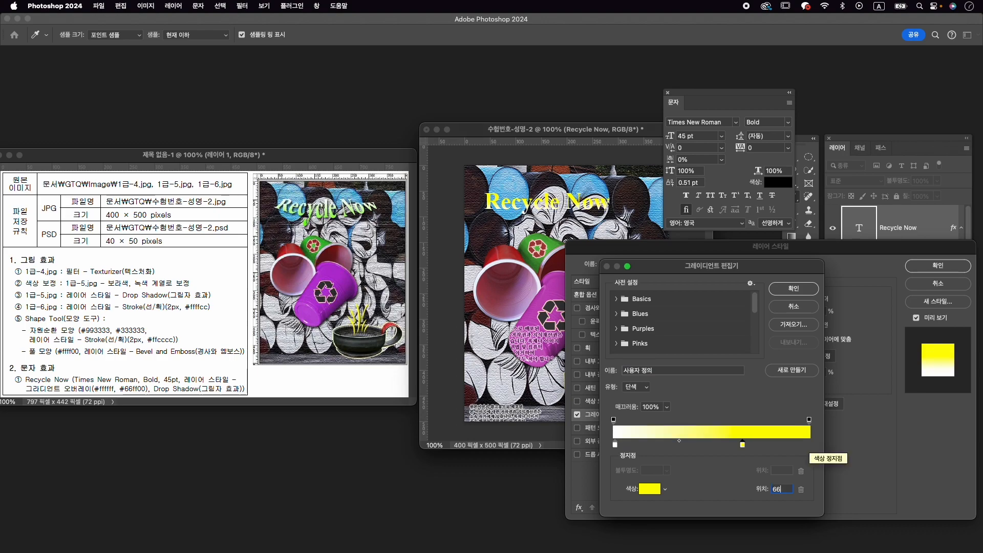
key("Return")
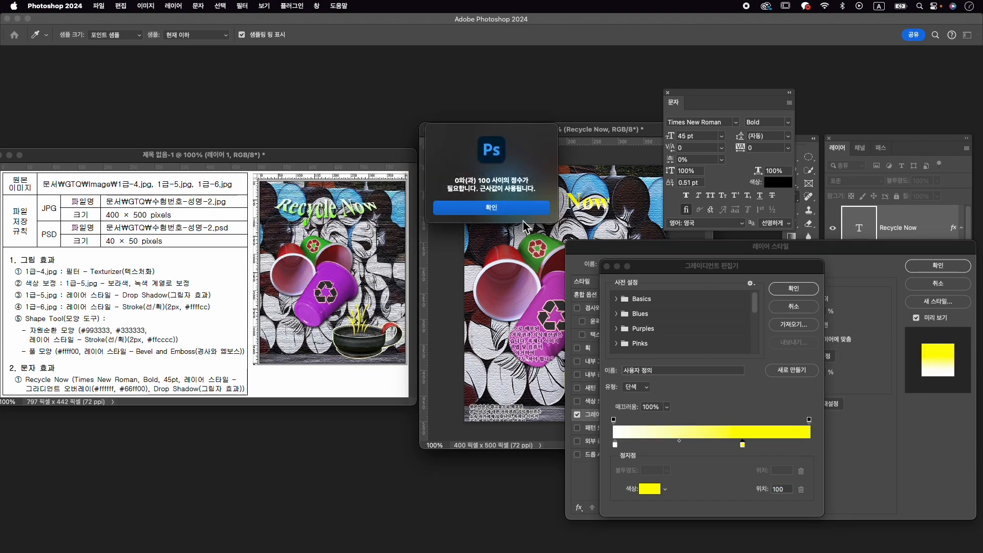
left_click(542, 210)
double_click(809, 444)
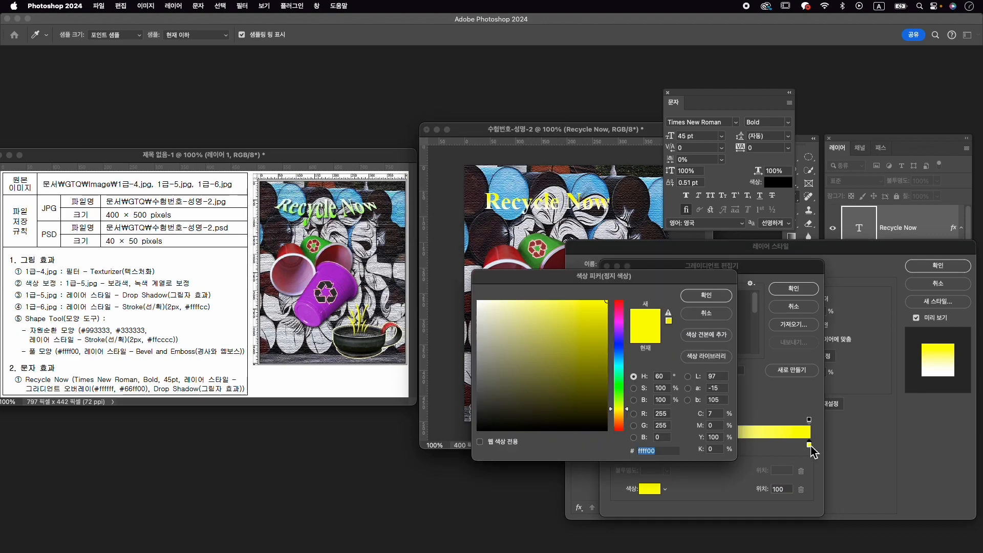
type("66f")
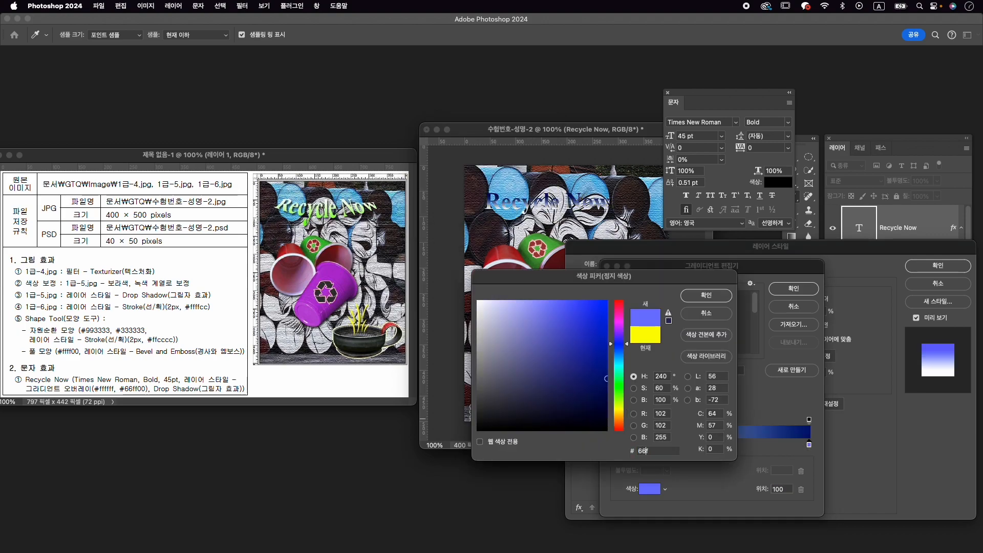
type("f00")
key("Return")
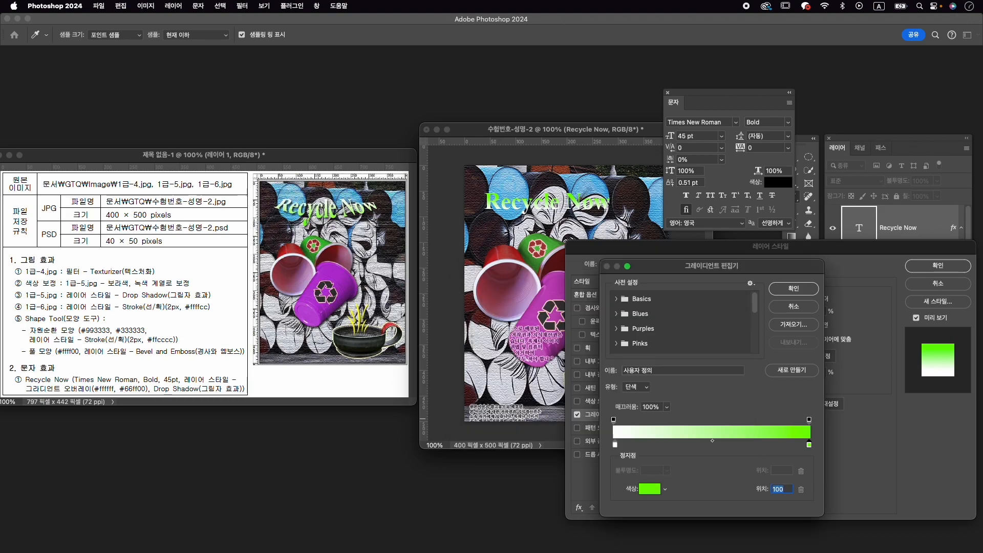
left_click(792, 291)
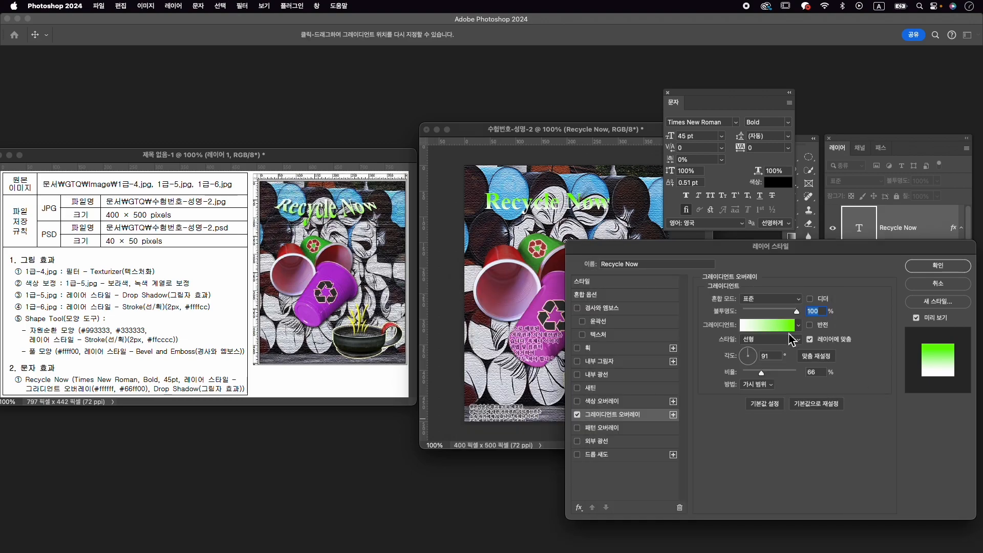
- Set the gradient overlay's angle to -94° and add a Drop Shadow with its existing settings to the Recycle Now text
left_click(747, 366)
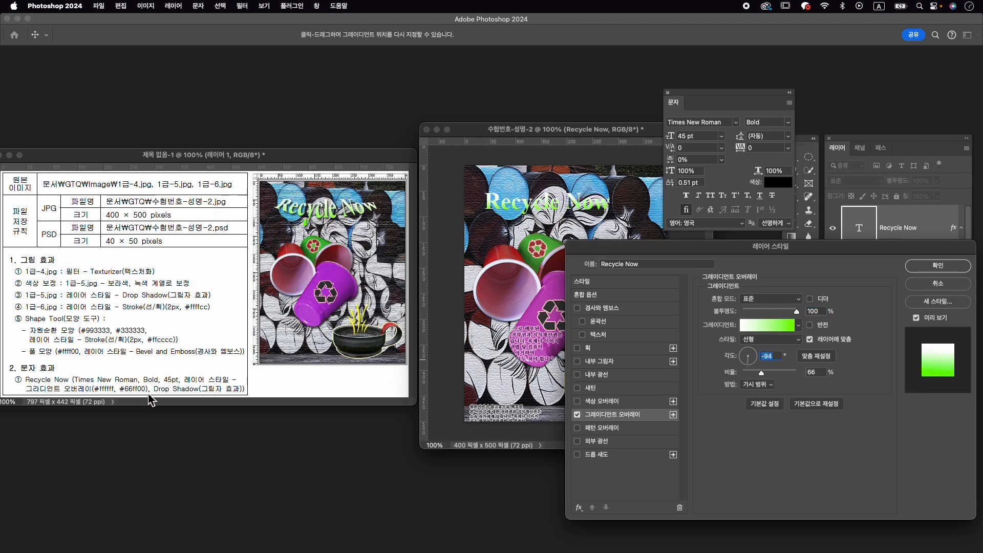
left_click(614, 455)
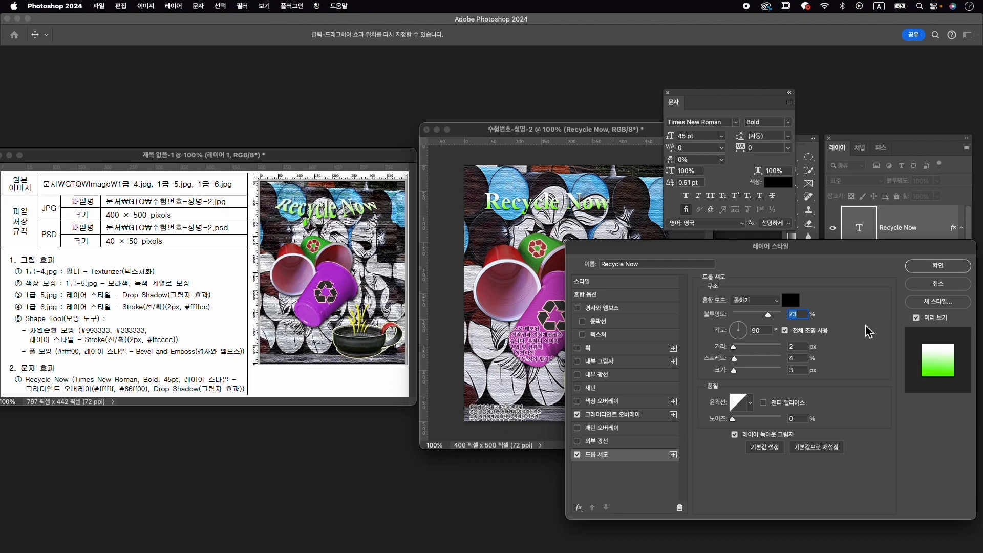
left_click(925, 268)
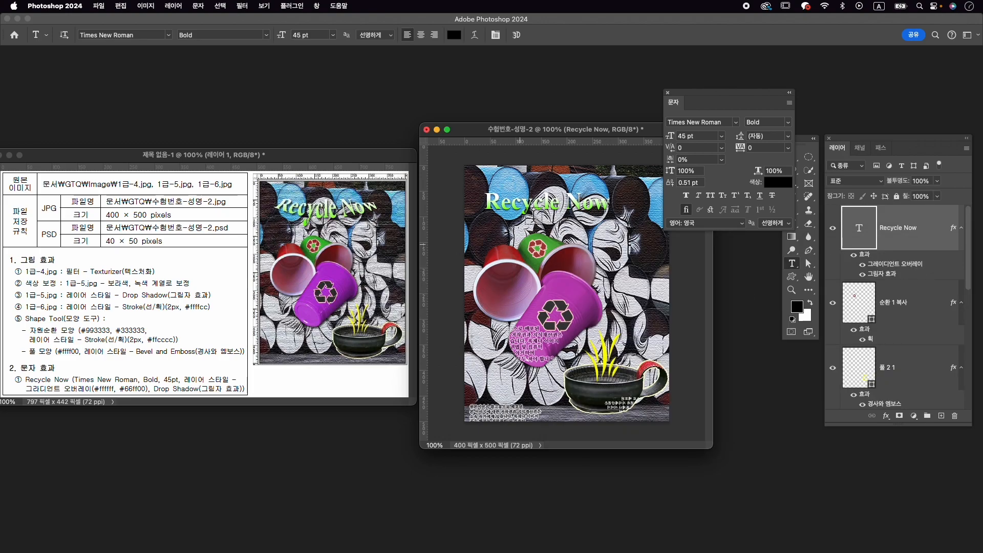
- Try a horizontal Arc (부채꼴) warp with a -46% bend on the Recycle Now text
left_click(475, 34)
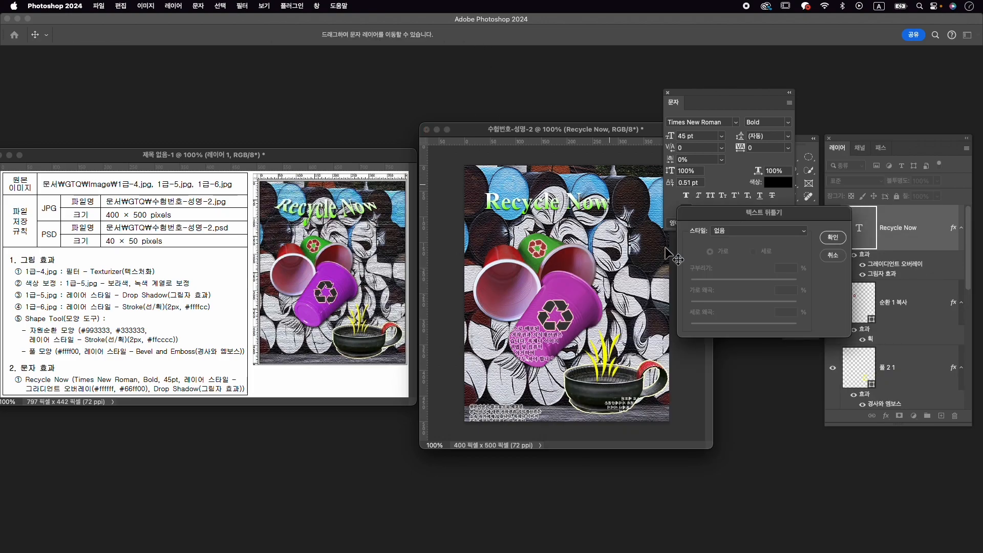
left_click(743, 237)
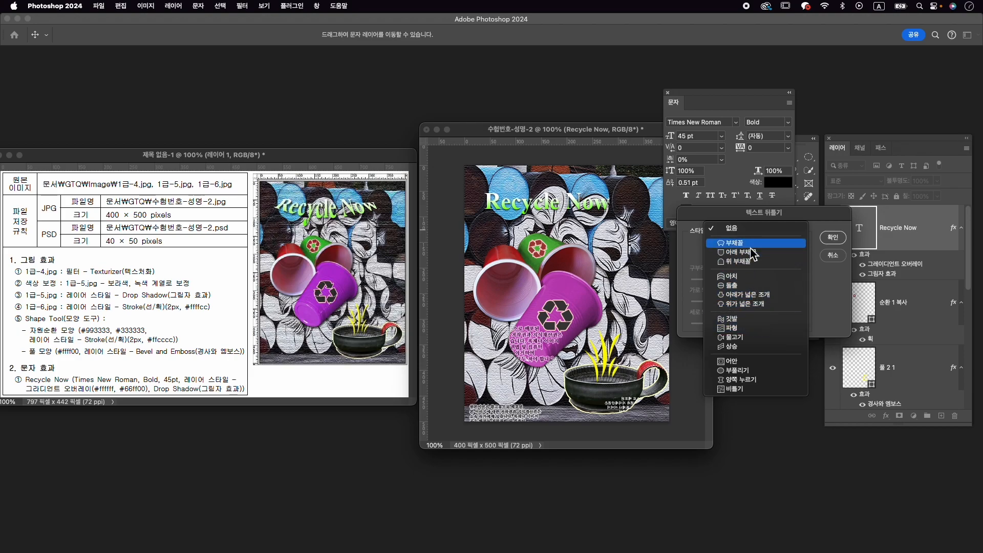
left_click(751, 245)
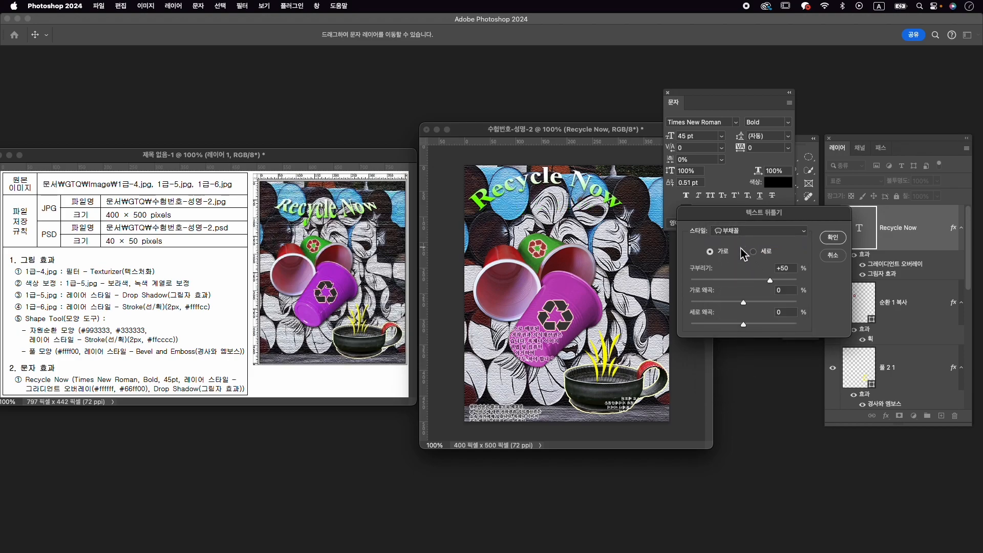
left_click_drag(748, 281, 723, 286)
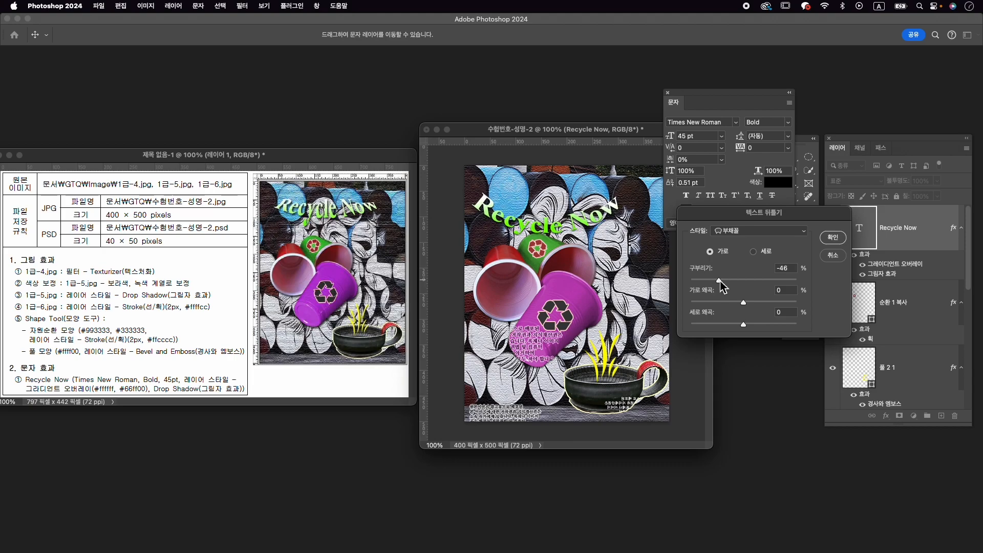
- Warp the Recycle Now text with the Shell Lower (아래가 넓은 조개) style at a +38% horizontal bend
left_click(775, 232)
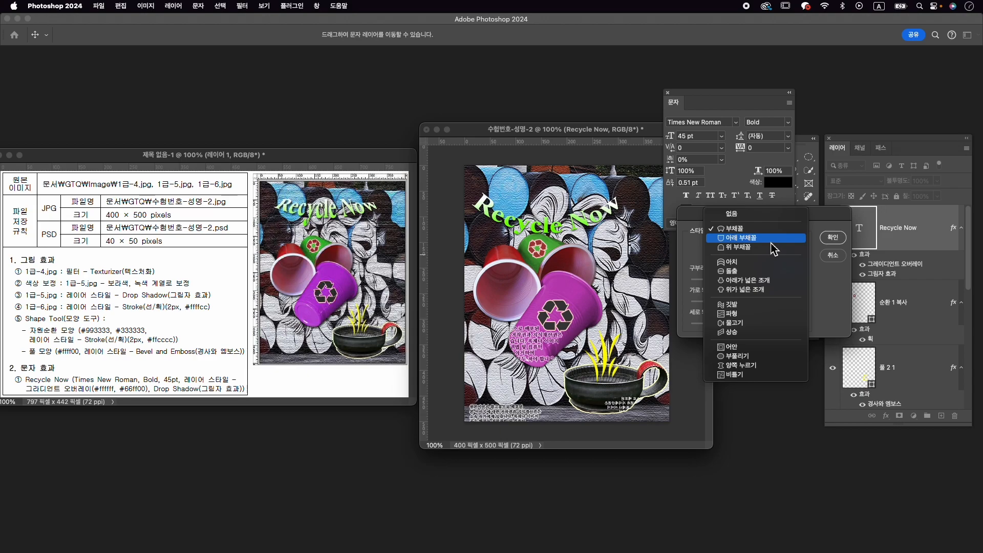
left_click(773, 281)
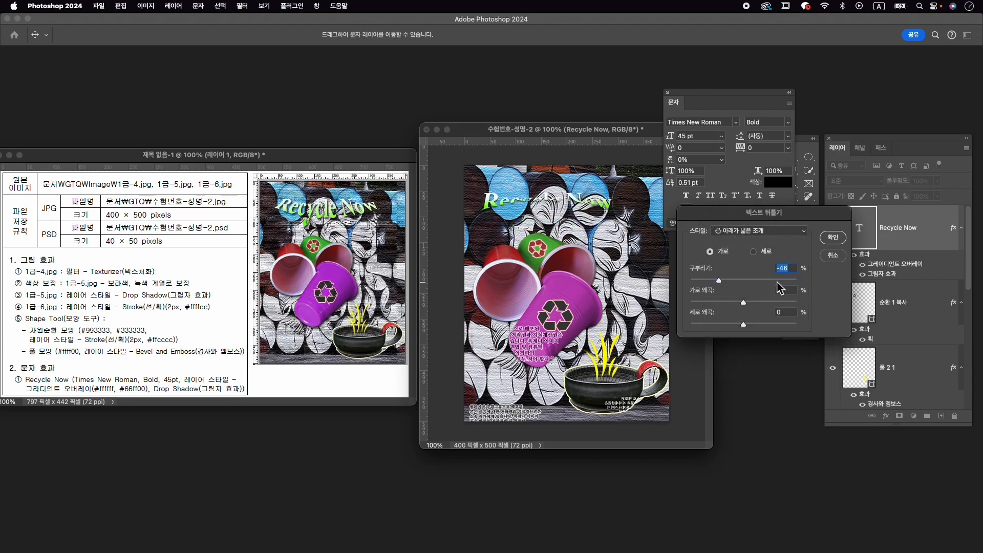
left_click_drag(735, 281, 766, 285)
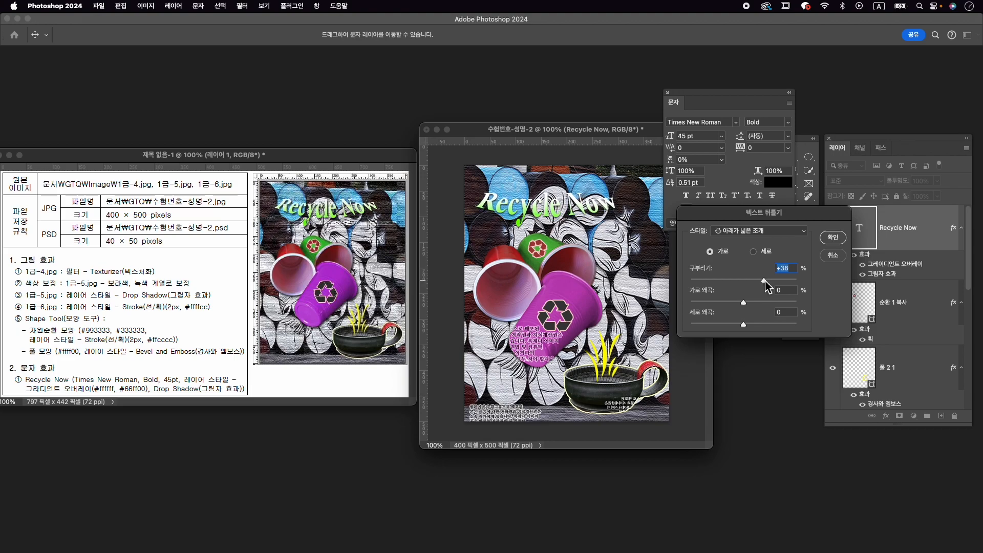
left_click(833, 237)
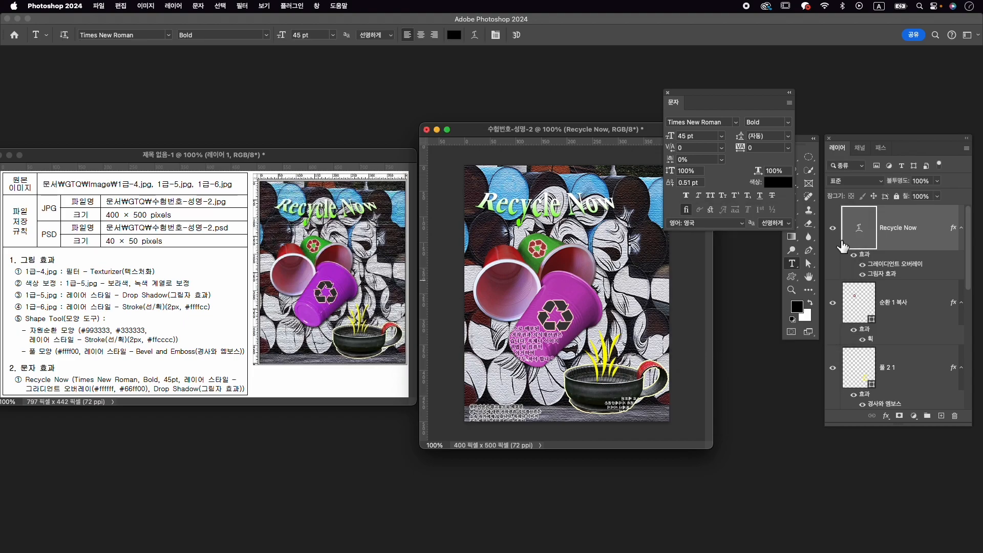
- Move the warped Recycle Now text about 24 px to the right and close the character settings
key("super+t")
left_click_drag(580, 213, 559, 215)
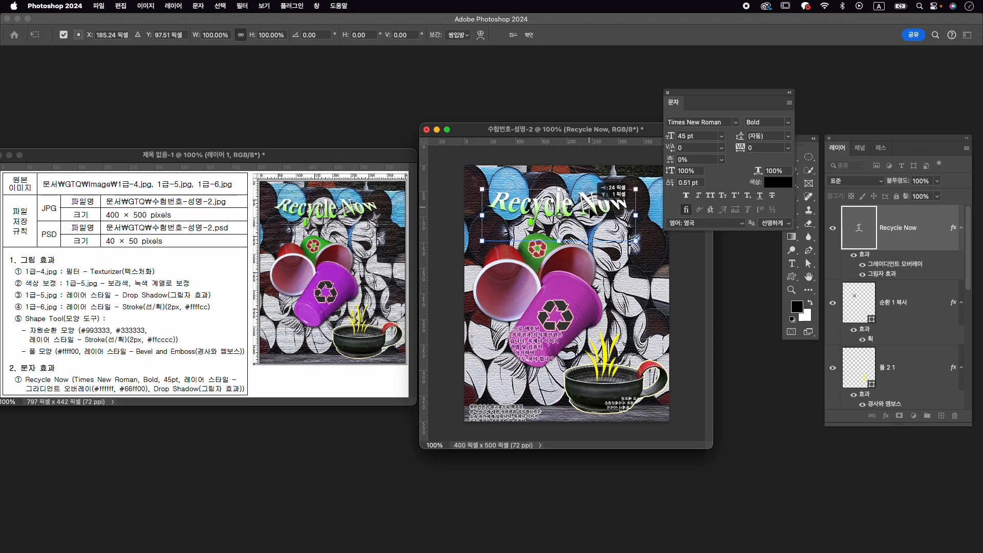
key("Return")
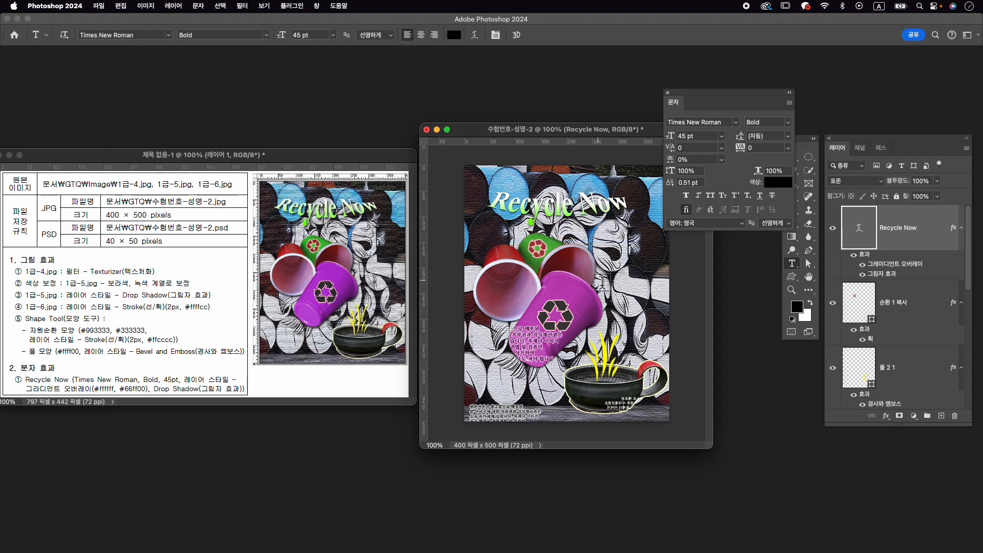
key("v")
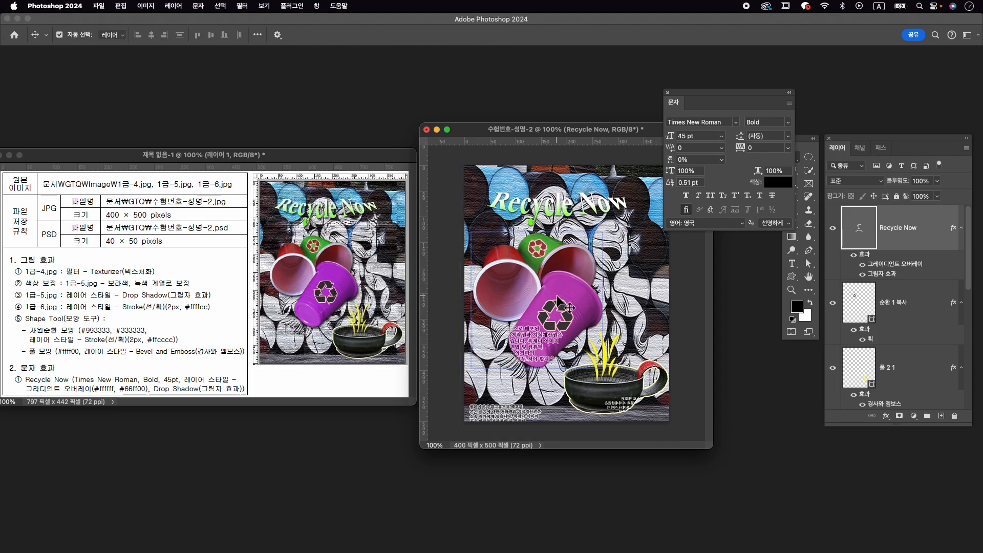
left_click(668, 93)
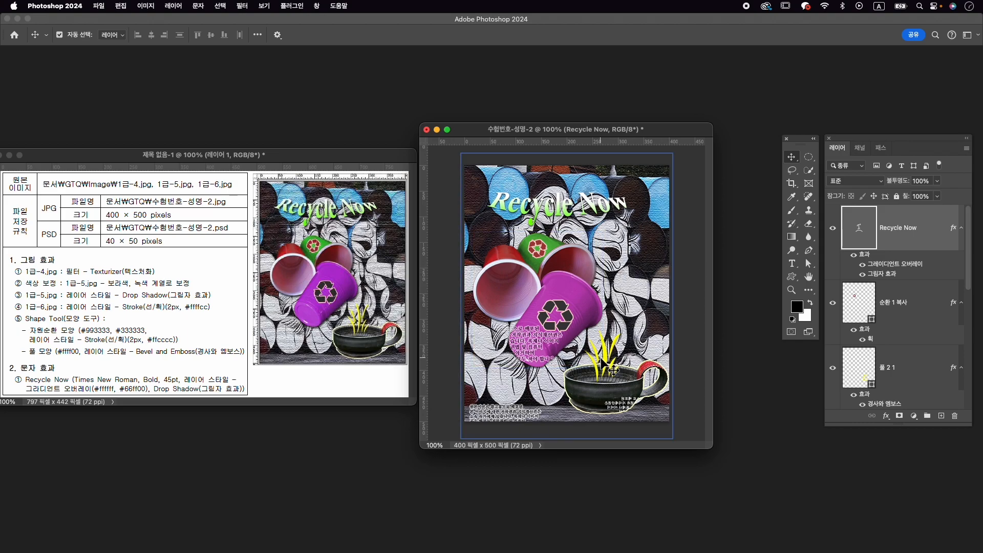
- Export the composition as 수험번호-성명-2.jpg into the GTQ folder
left_click(99, 5)
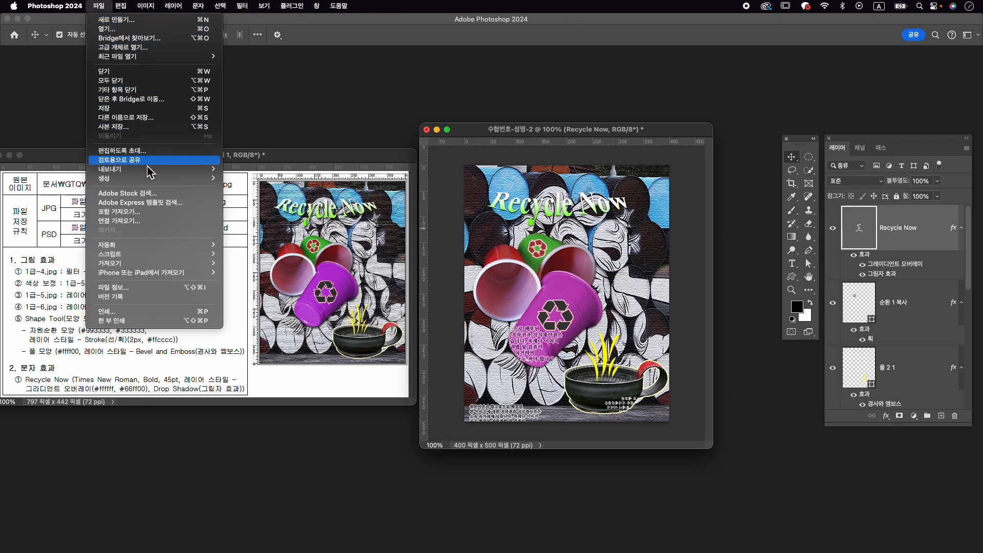
mouse_move(149, 169)
left_click(238, 173)
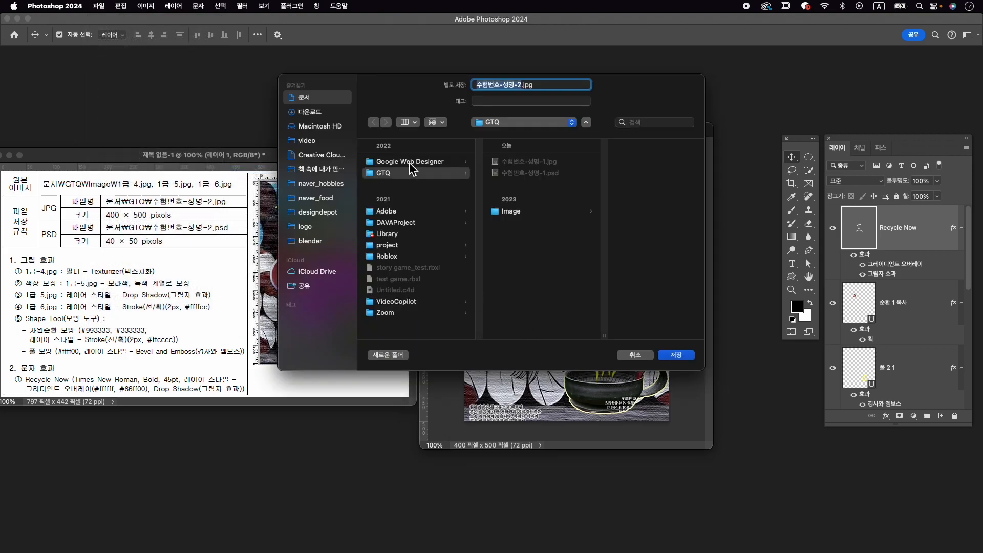
left_click(414, 173)
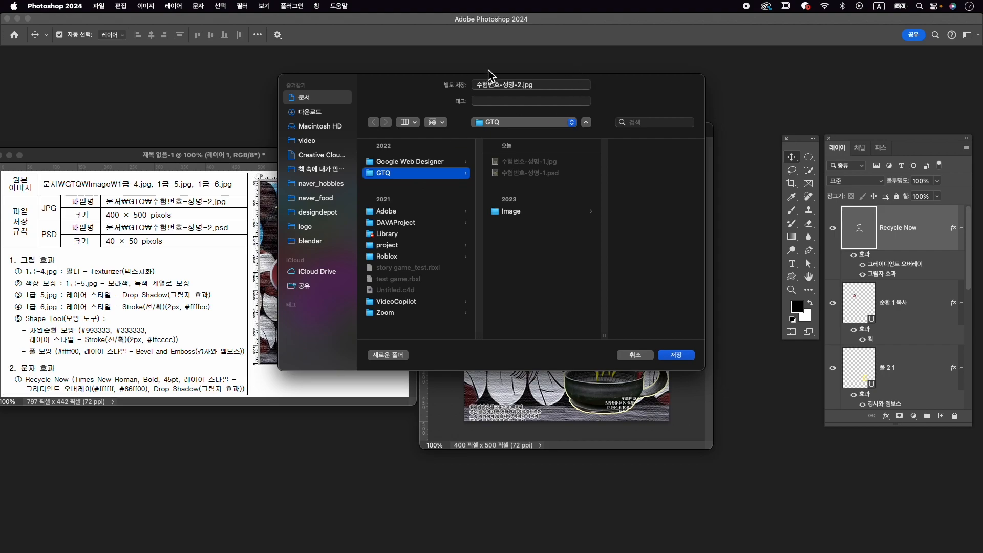
left_click(686, 356)
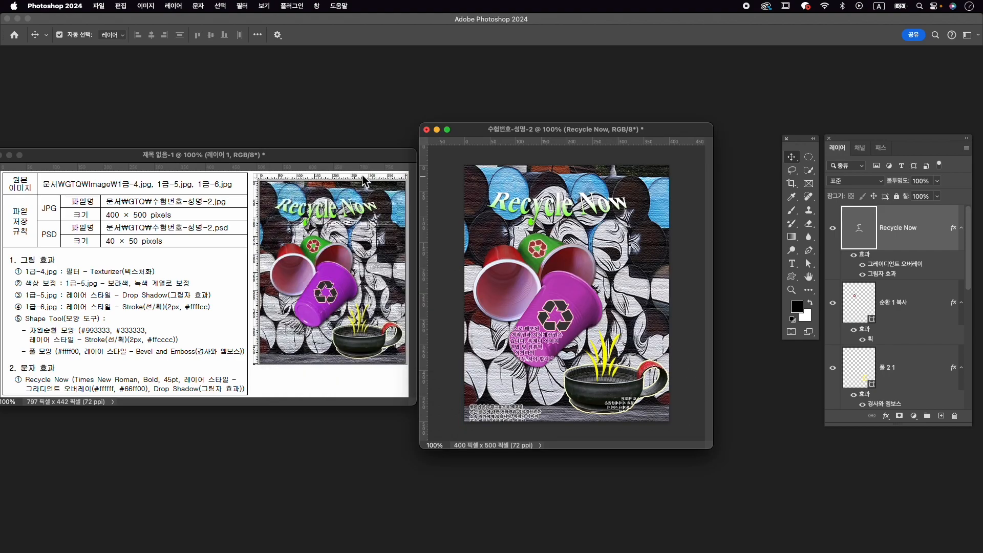
- Resize the composition to 40 × 50 px and save it as 수험번호-성명-2.psd in the GTQ folder
key("super")
key("super+alt+i")
type("40")
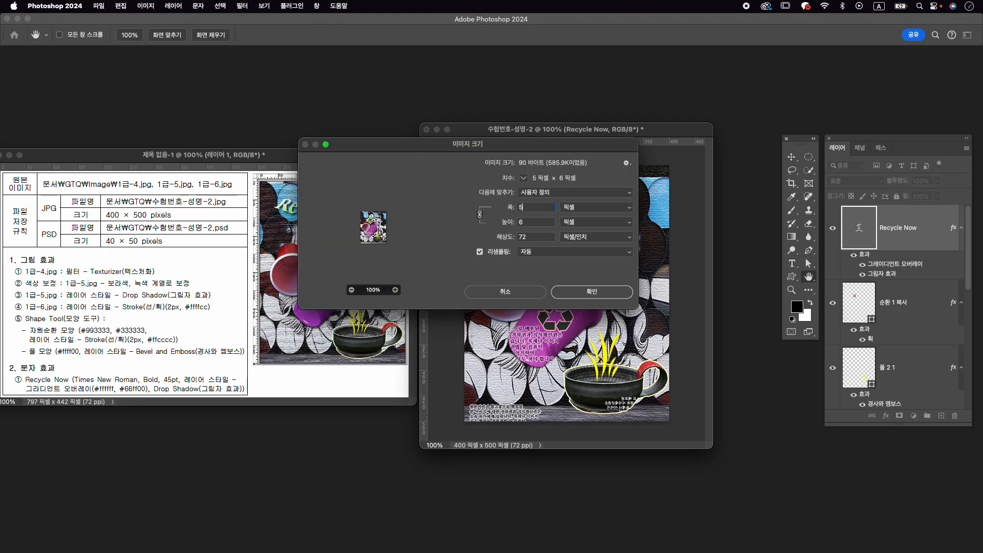
key("Return")
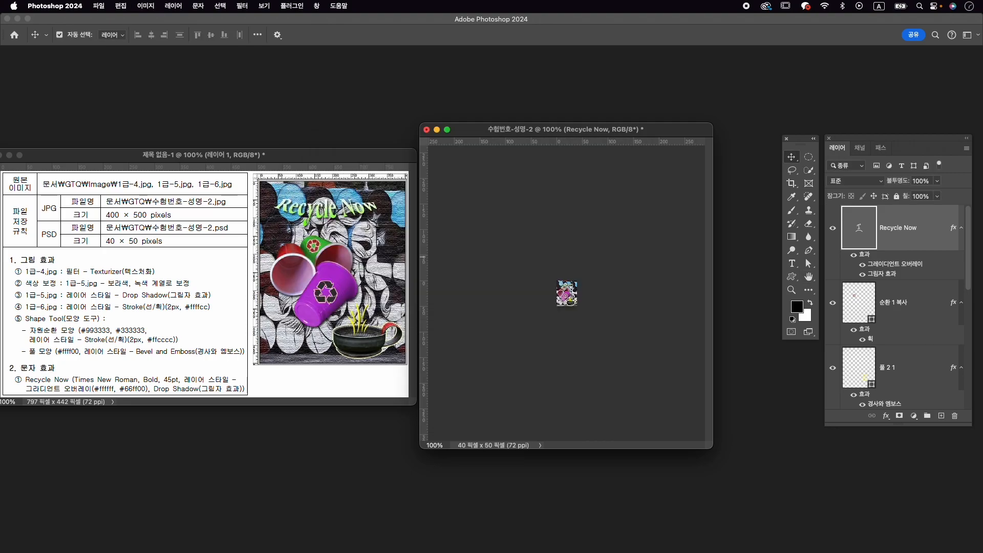
left_click(106, 4)
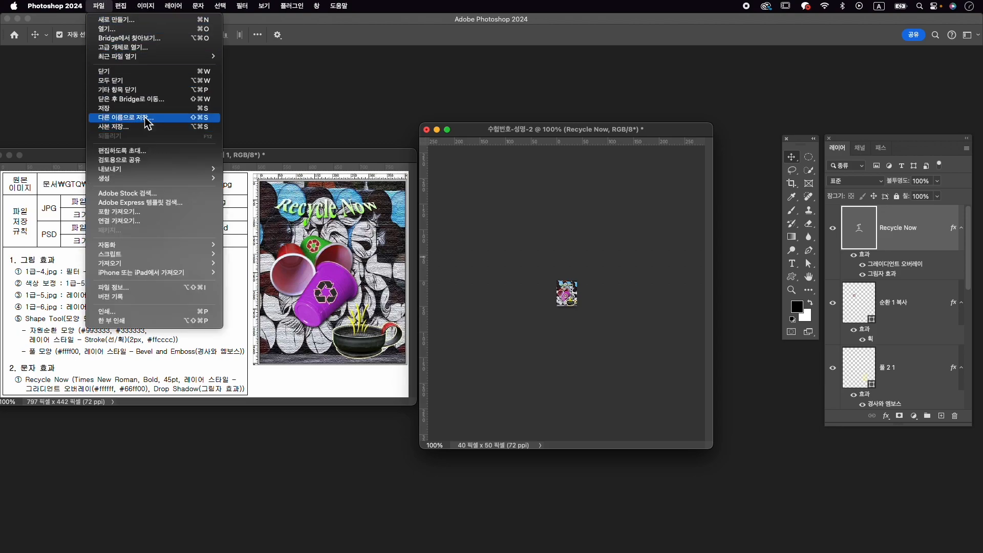
left_click(147, 119)
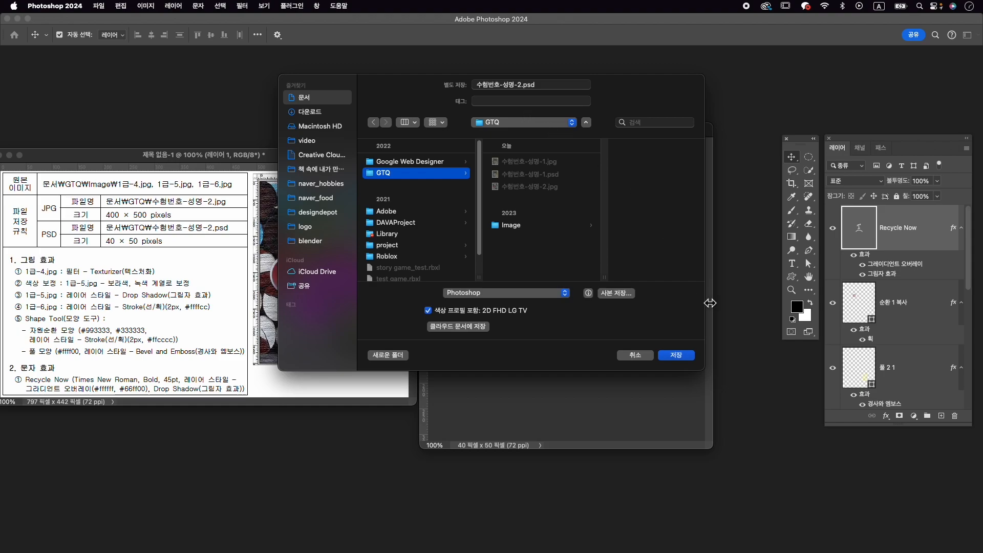
left_click(684, 356)
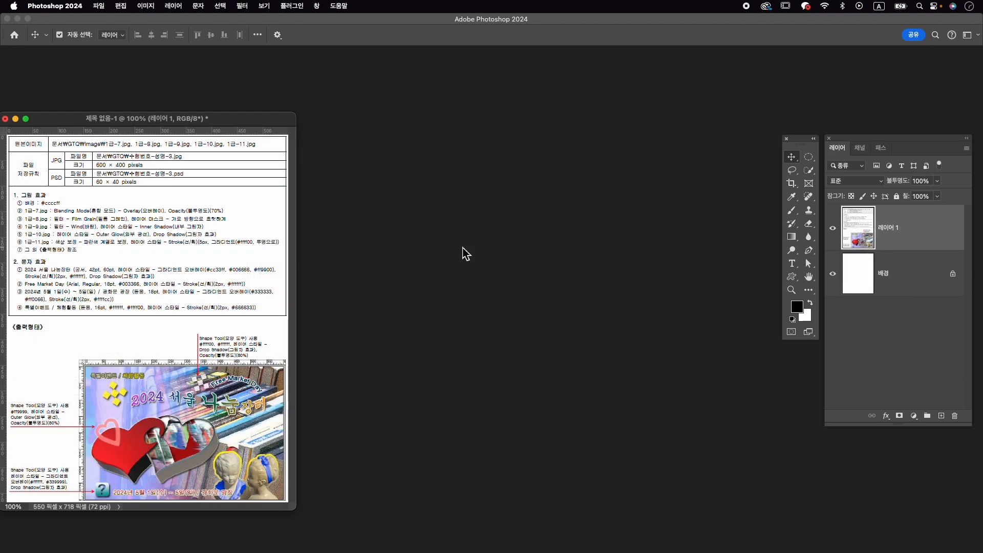
- Create a 600 × 400 px, 72 ppi document named 수험번호-성명-3 and place its enlarged window beside the exam sheet
key("super+n")
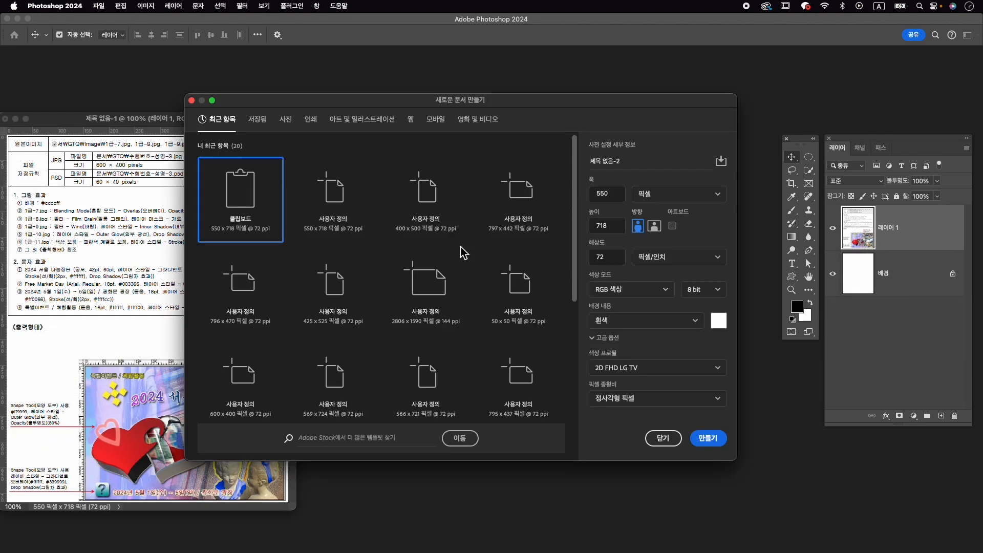
type("시")
key("Tab")
type("4")
key("Tab")
type("400")
key("Tab")
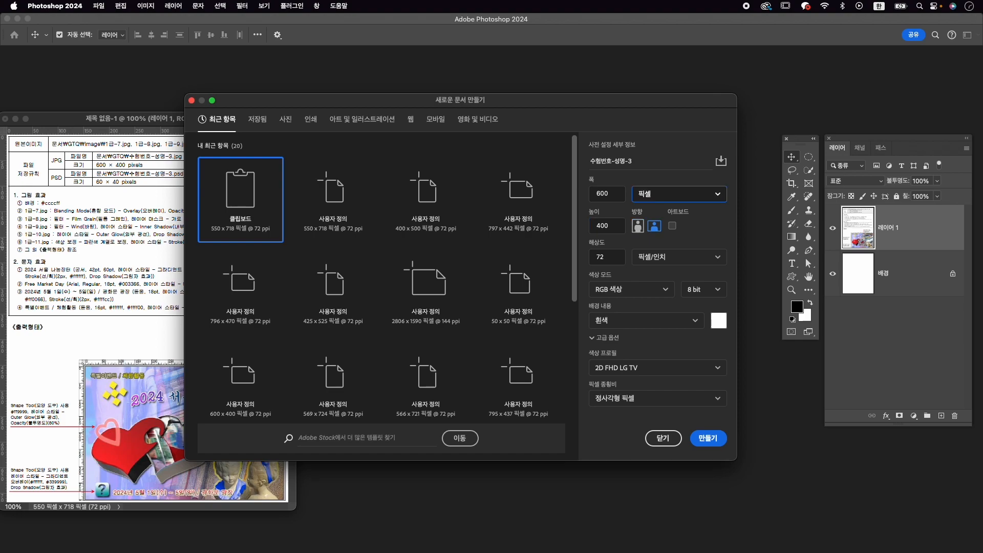
left_click(714, 439)
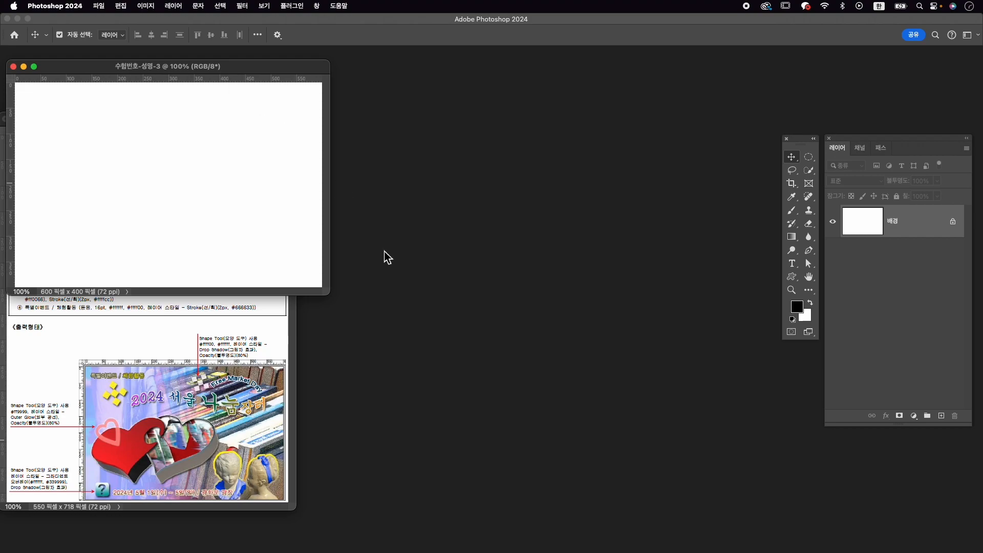
left_click_drag(349, 310, 390, 332)
left_click_drag(531, 157, 585, 143)
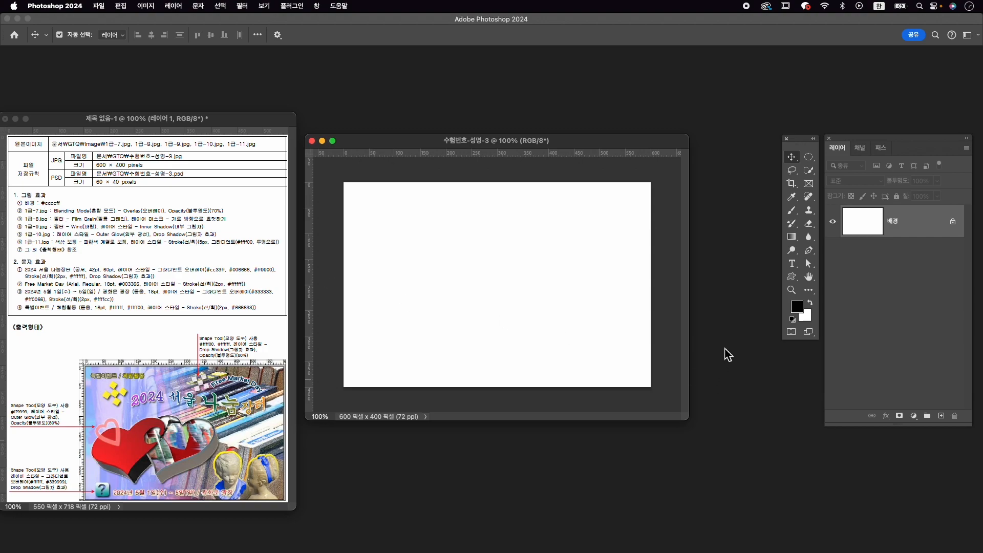
- Set the background colour to #ccccff and fill the background layer of 수험번호-성명-3 with it
left_click(806, 321)
type("cc")
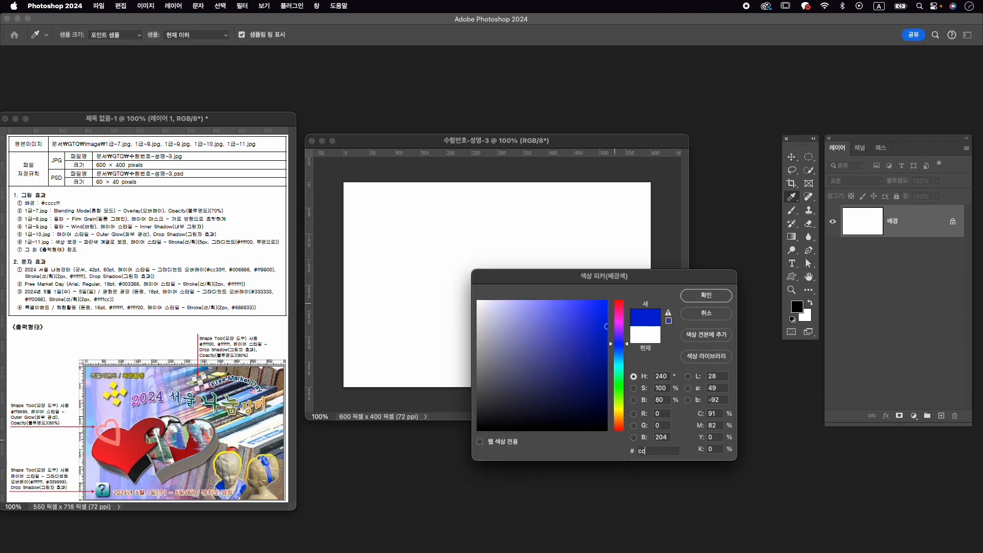
type("ccff")
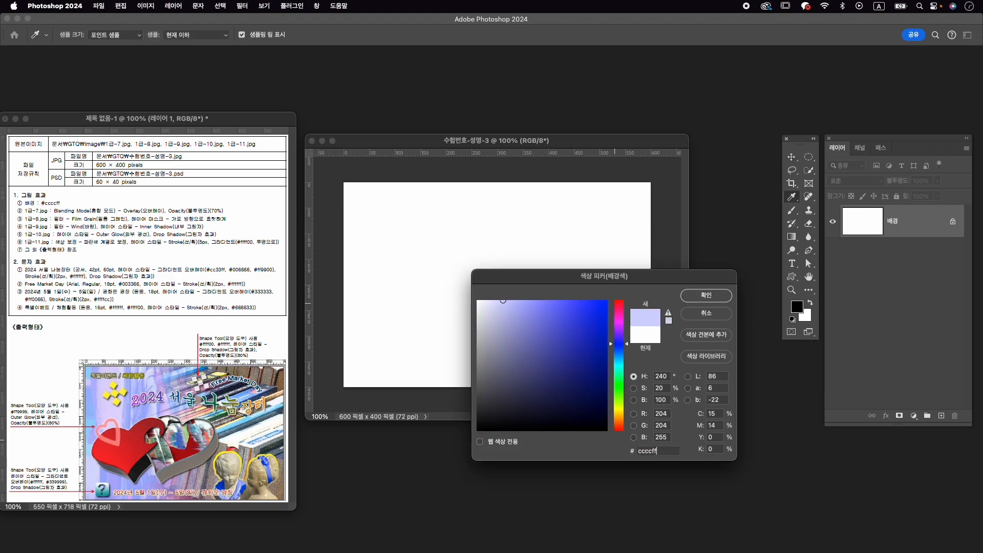
key("Return")
left_click(121, 6)
left_click(160, 162)
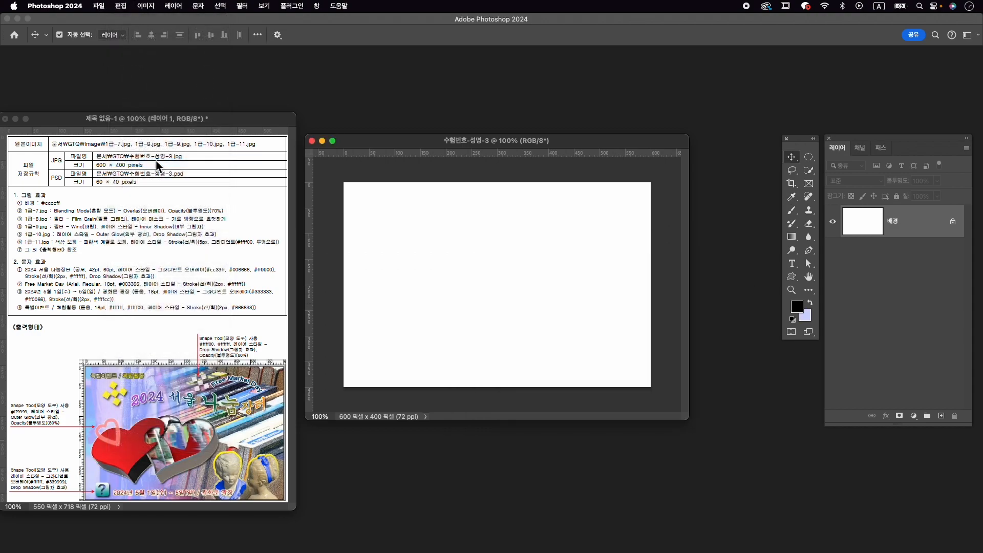
left_click(577, 169)
key("v")
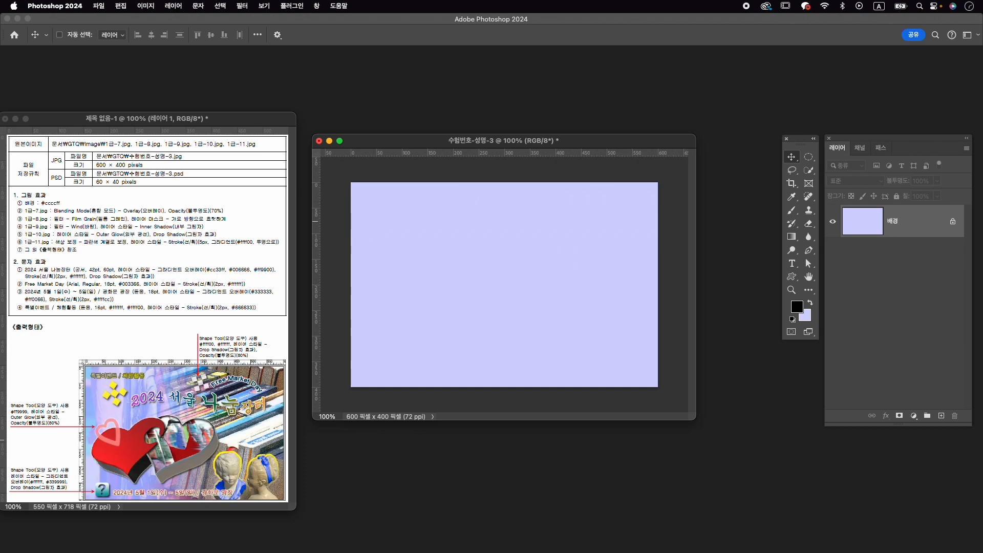
- Open 1급-7.jpg from the Image folder inside GTQ and move its window clear of the exam sheet
key("super+o")
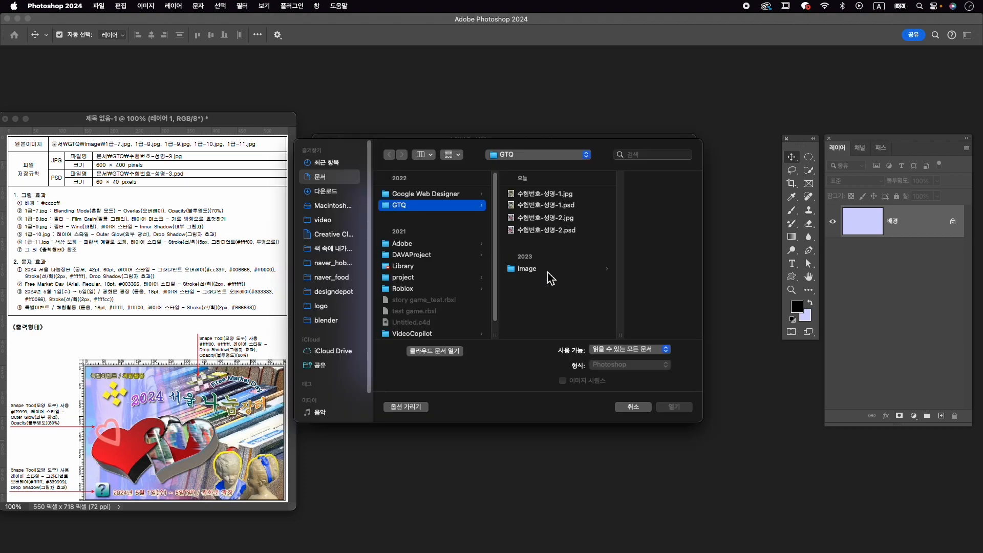
left_click(545, 269)
left_click(626, 262)
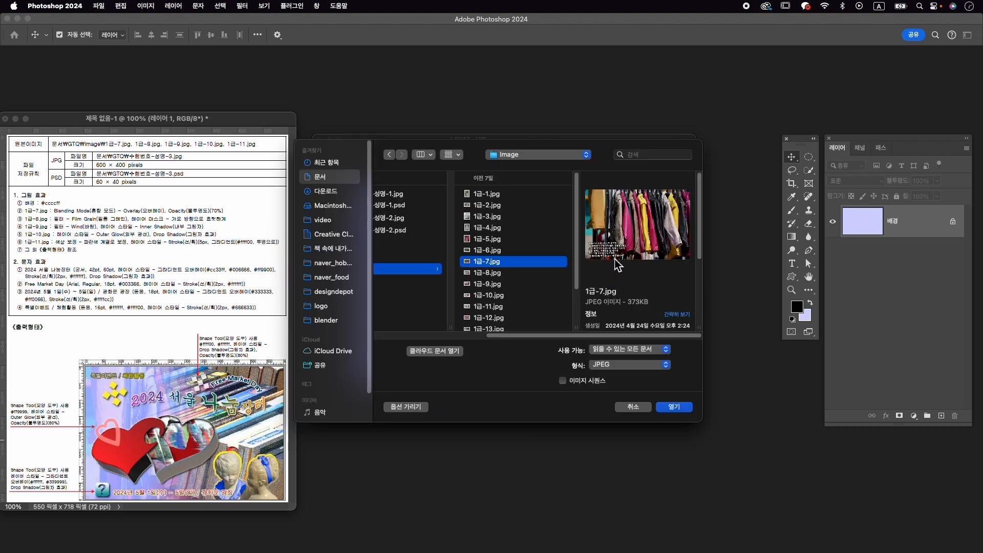
left_click(683, 410)
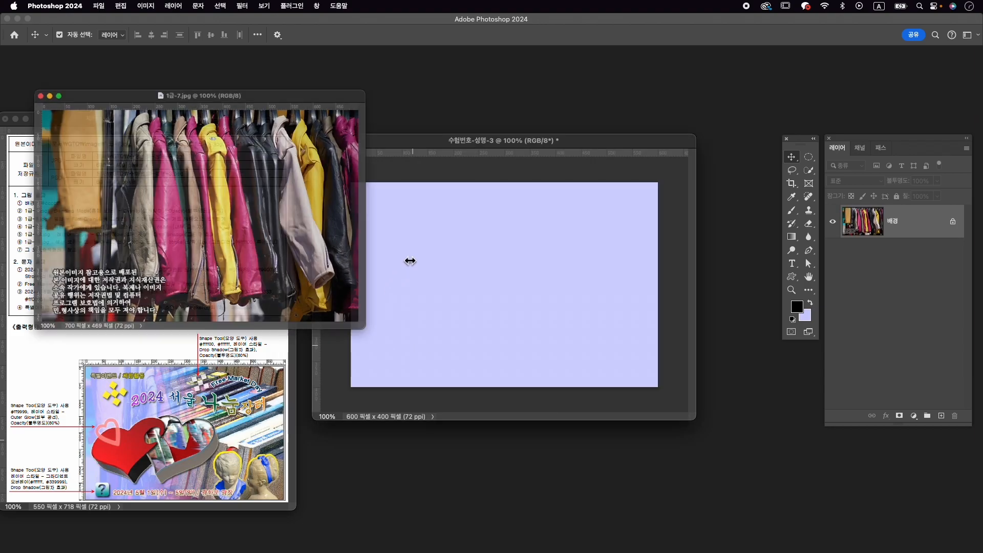
left_click_drag(255, 98, 554, 113)
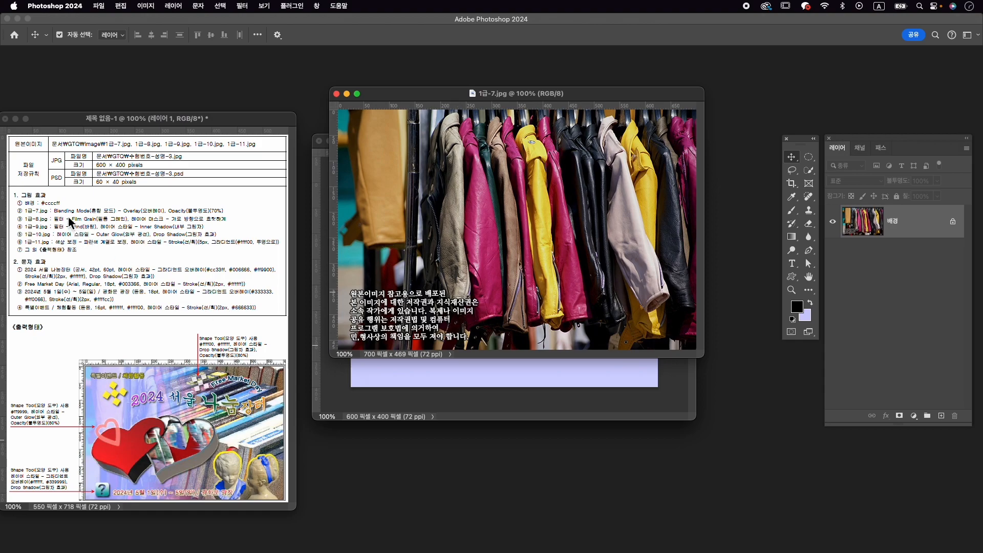
- Resize the 1급-7.jpg photo proportionally to 600 px wide
key("super")
key("super+alt+i")
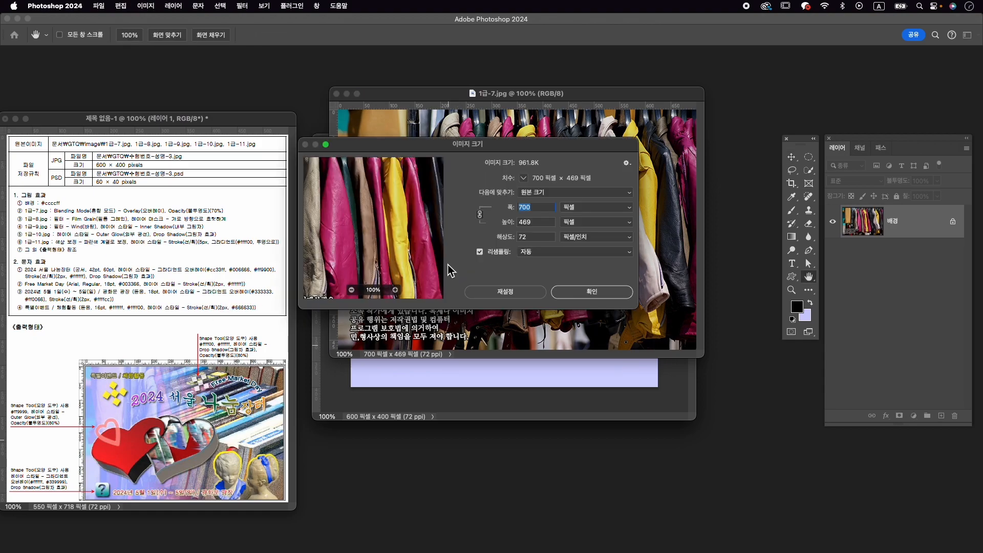
type("600")
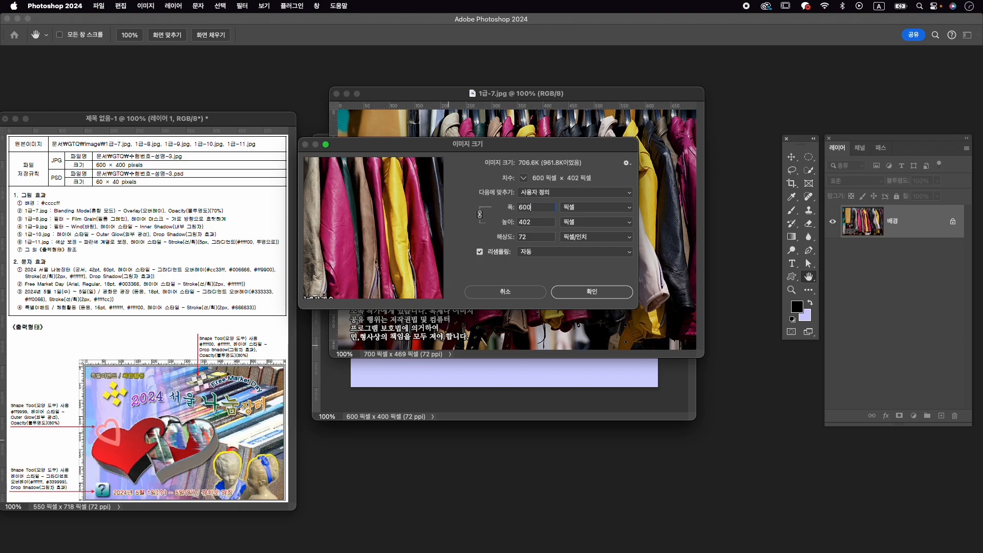
key("Return")
- Copy the clothes photo into the 수험번호-성명-3 document as a layer and close 1급-7.jpg
left_click_drag(475, 273, 557, 356)
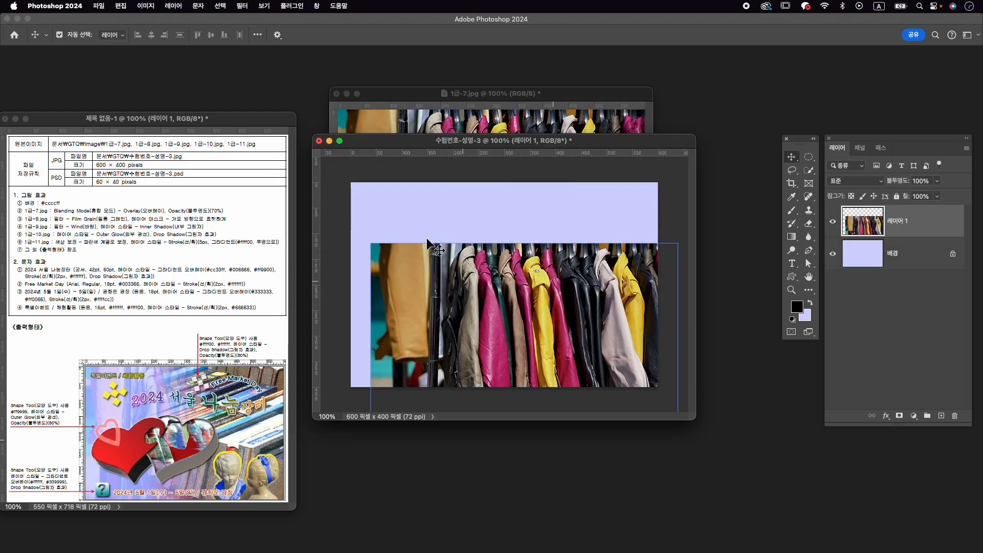
left_click(337, 94)
left_click(547, 221)
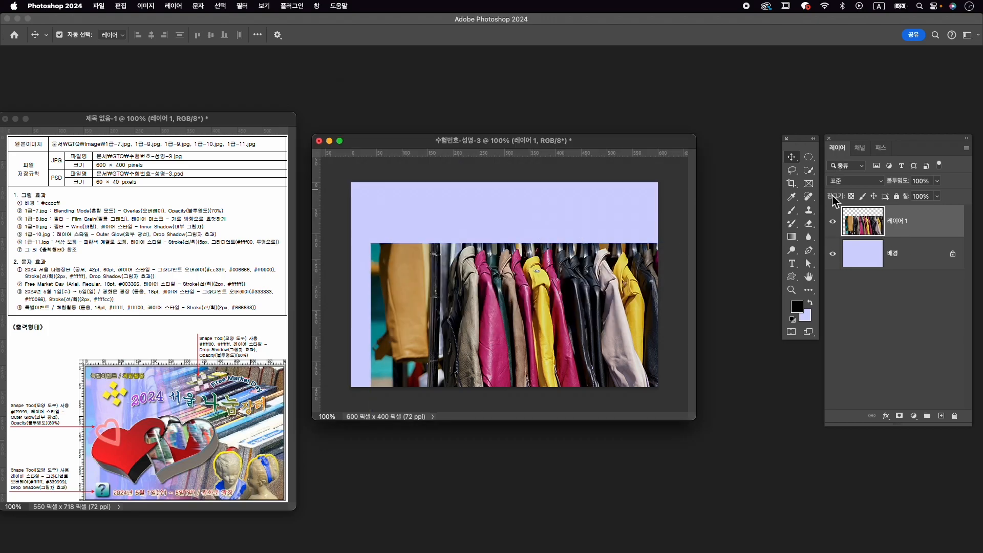
- Align the clothes photo layer to the canvas, centring it horizontally and vertically
right_click(792, 157)
left_click(258, 35)
left_click(291, 135)
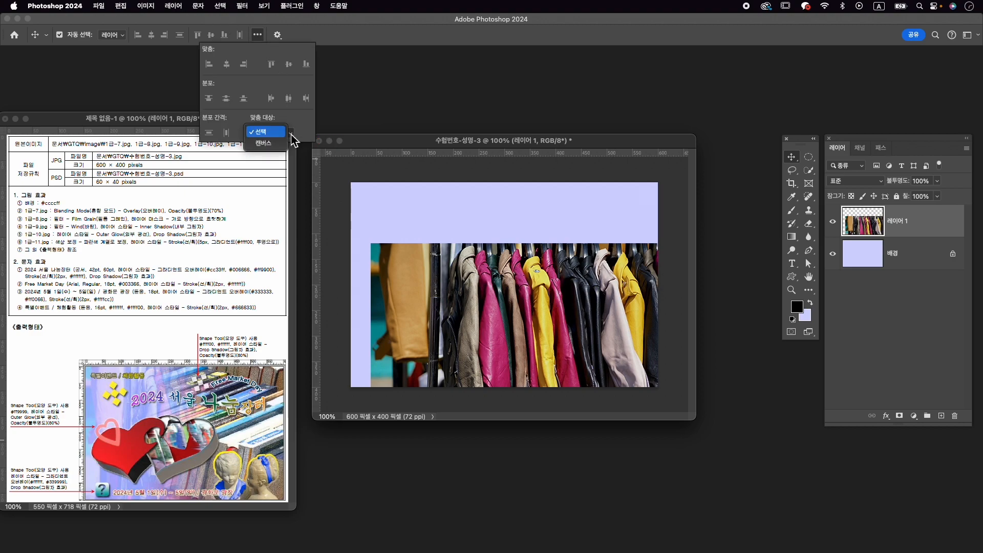
left_click(294, 144)
left_click(227, 64)
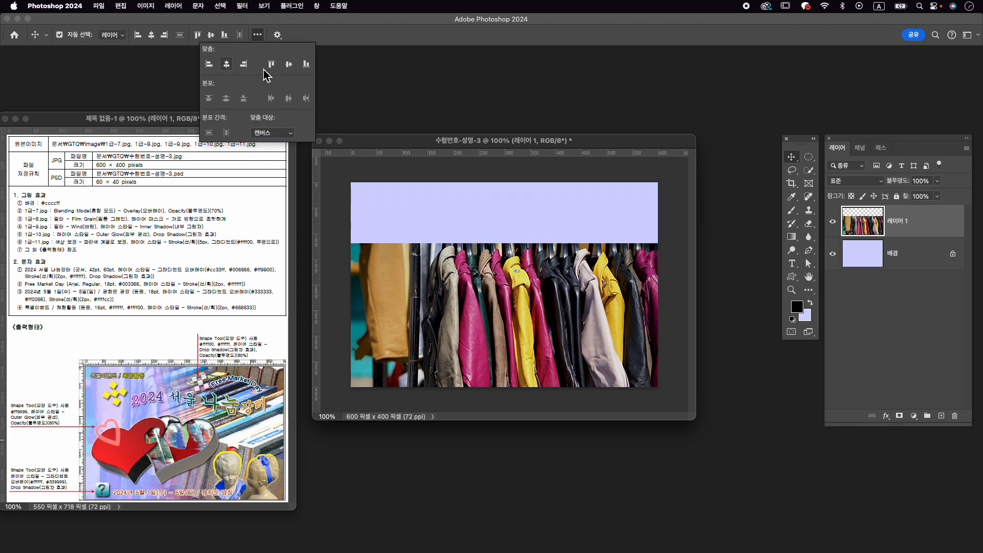
left_click(289, 64)
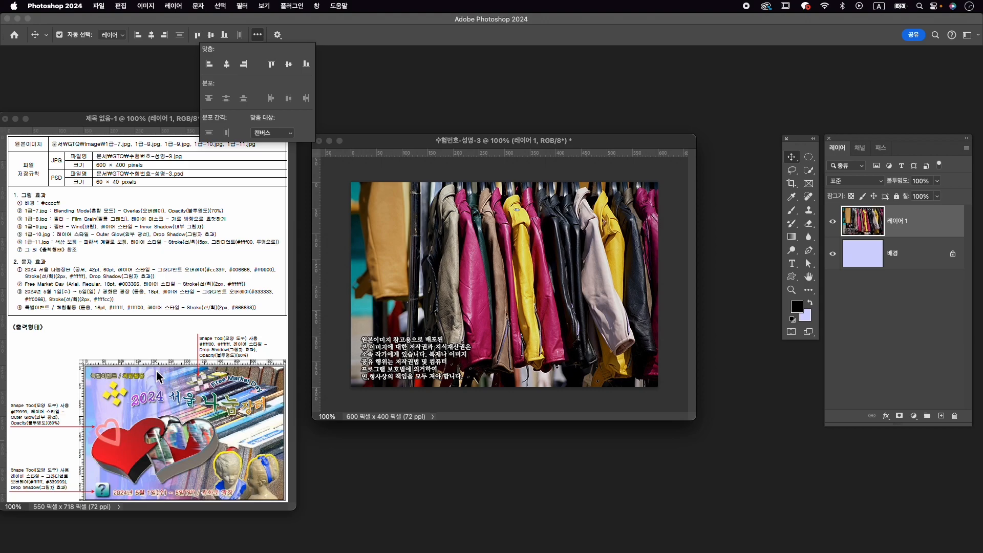
- Rename the clothes photo layer as 1-7
double_click(900, 222)
type("1")
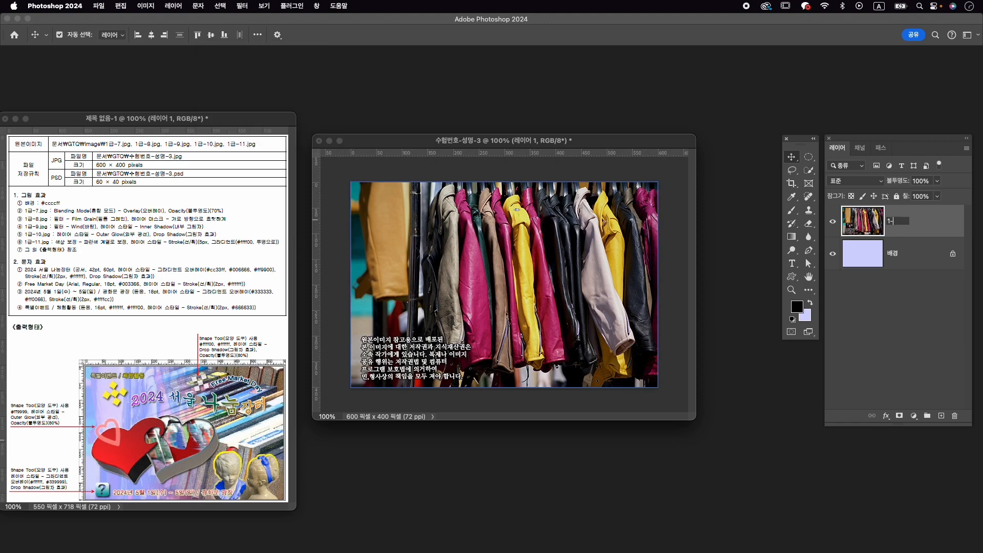
type("-7")
key("Return")
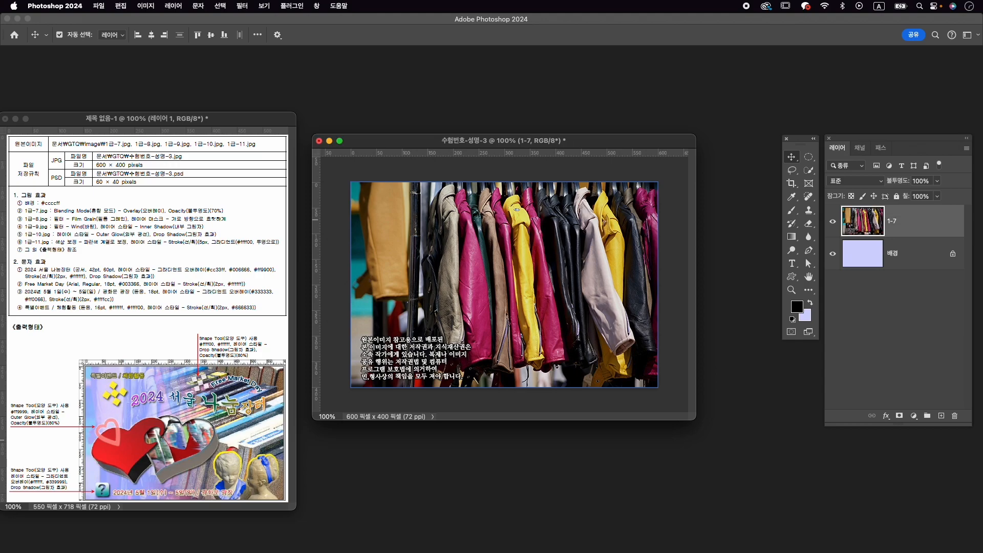
- Set the 1-7 layer's blending mode to Overlay and its opacity to 70%
left_click(865, 181)
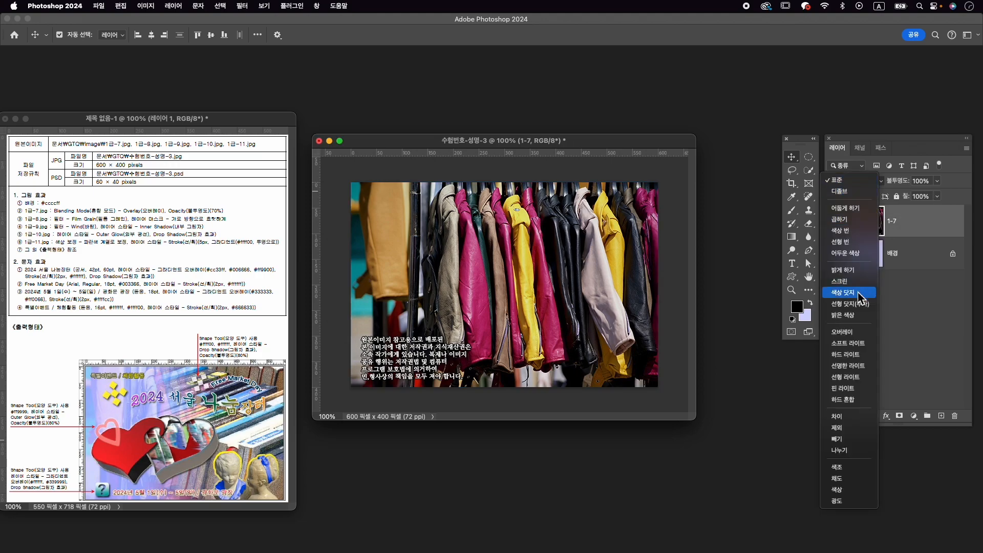
left_click(862, 337)
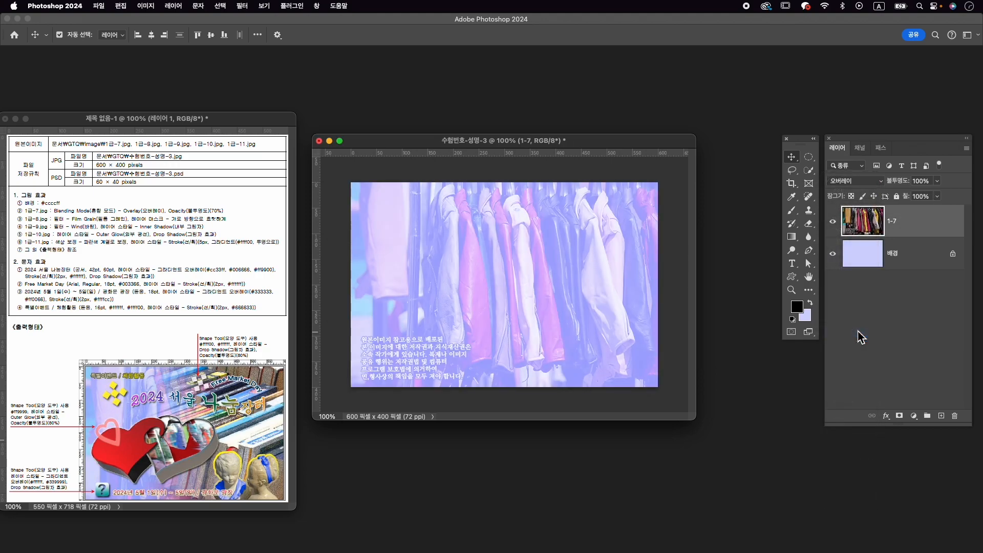
left_click(920, 181)
type("70")
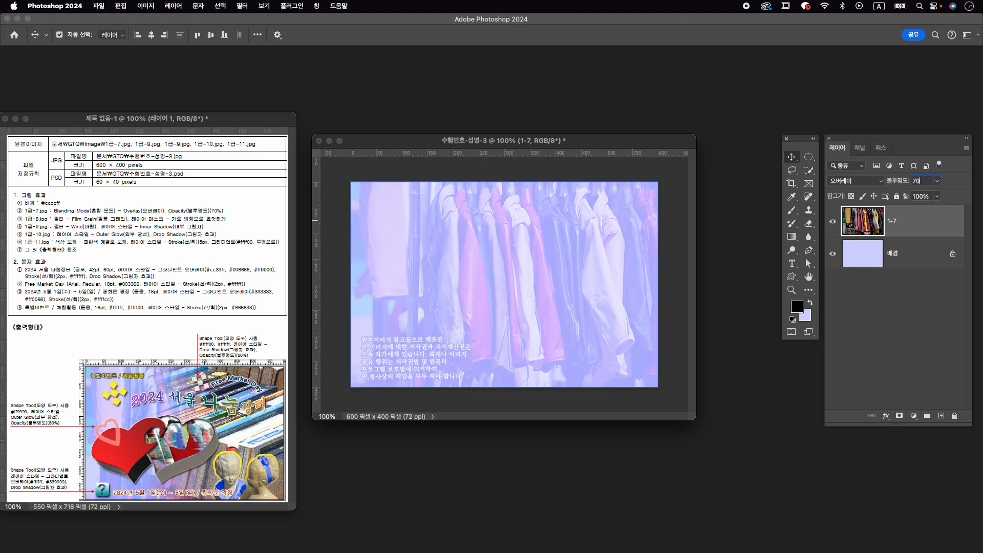
- Open 1급-8.jpg from the Image folder and move its window clear of the exam sheet
key("super+o")
left_click(625, 275)
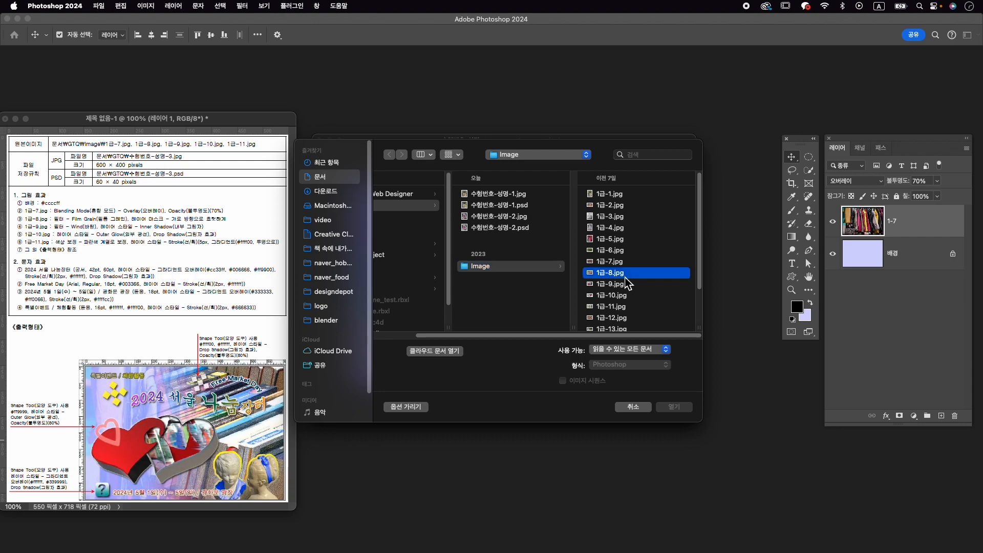
left_click(674, 406)
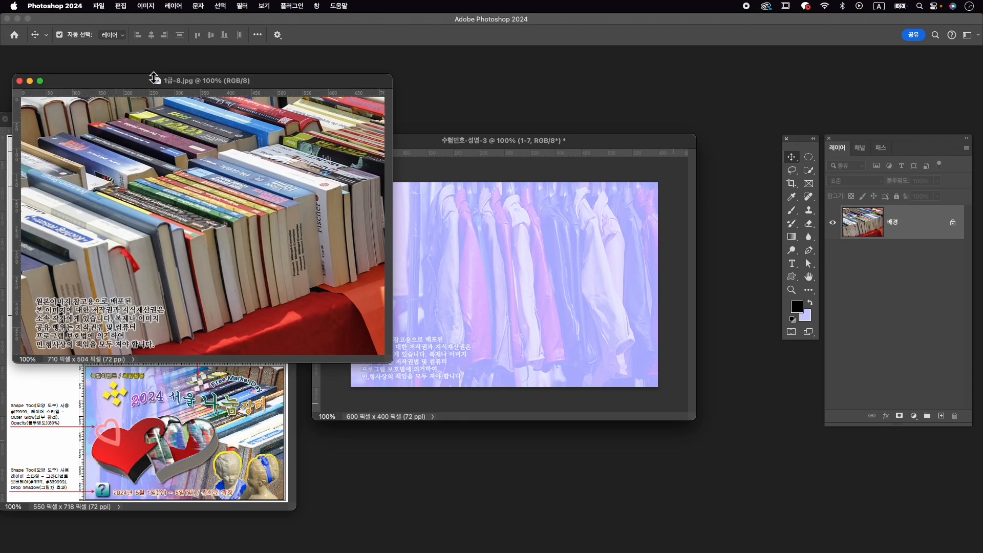
left_click_drag(152, 84, 444, 83)
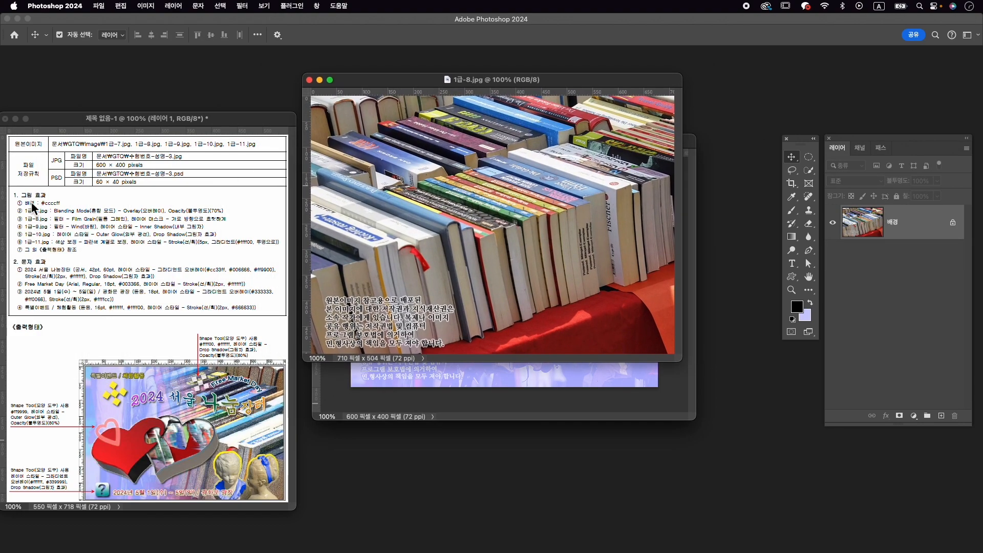
- Apply the Film Grain artistic filter to the books photo from the Filter Gallery
left_click(245, 7)
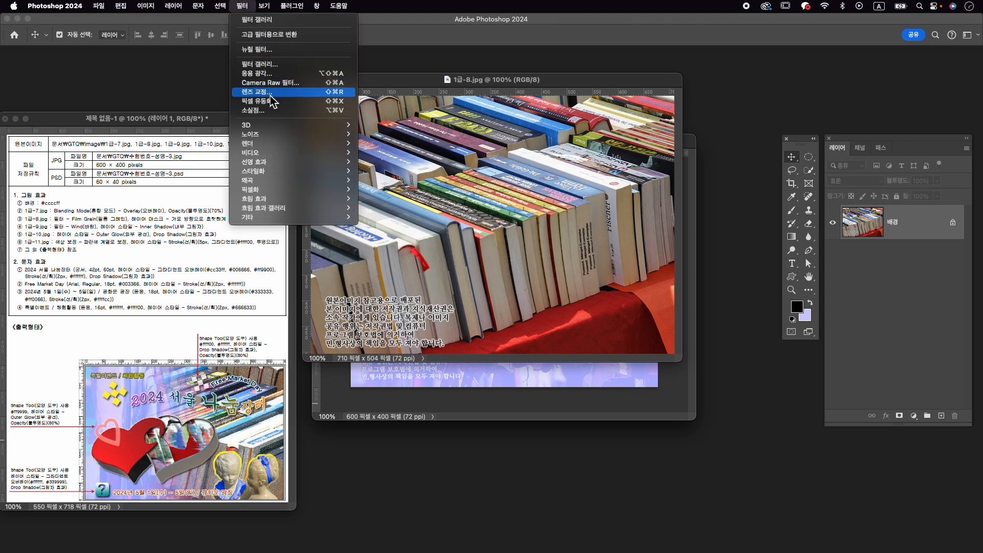
left_click(275, 66)
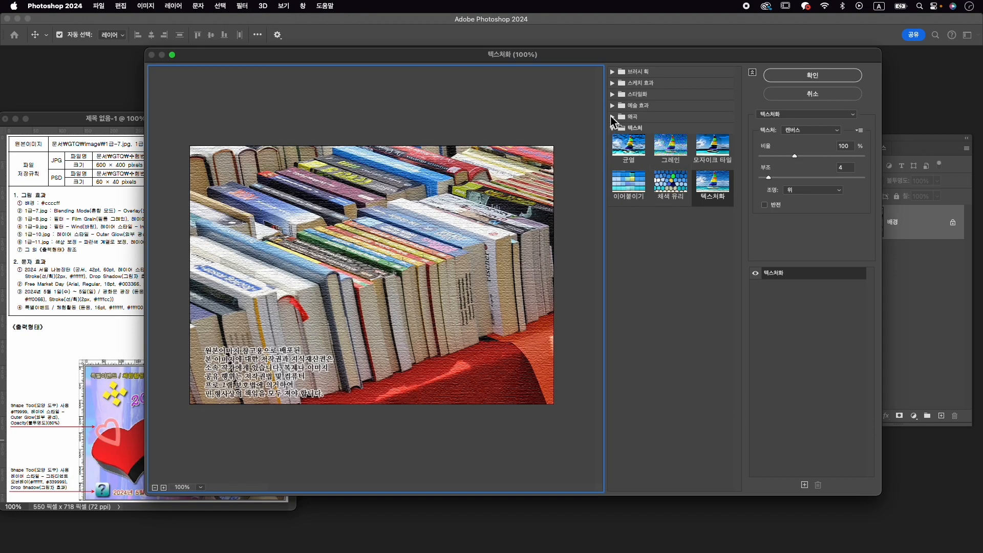
left_click(614, 106)
left_click(712, 270)
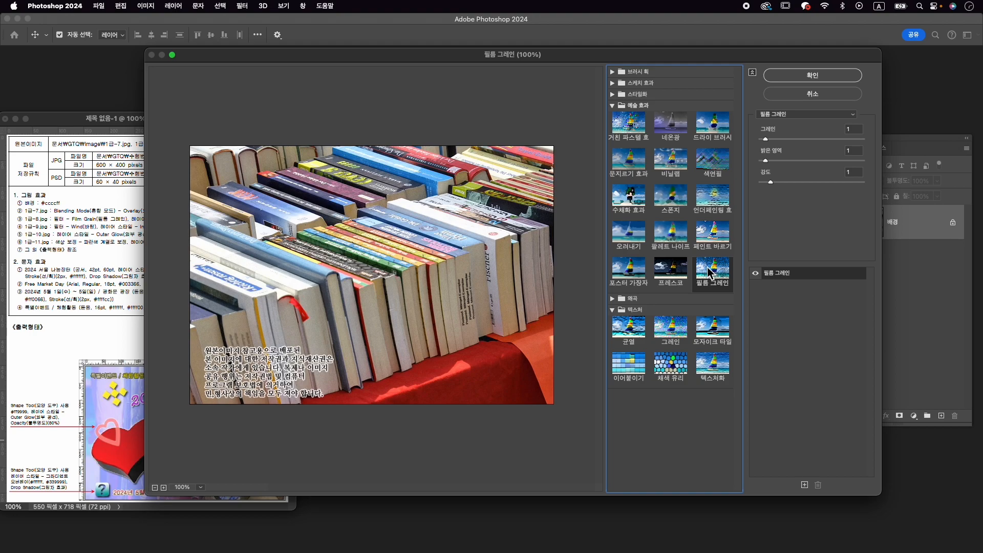
left_click(814, 77)
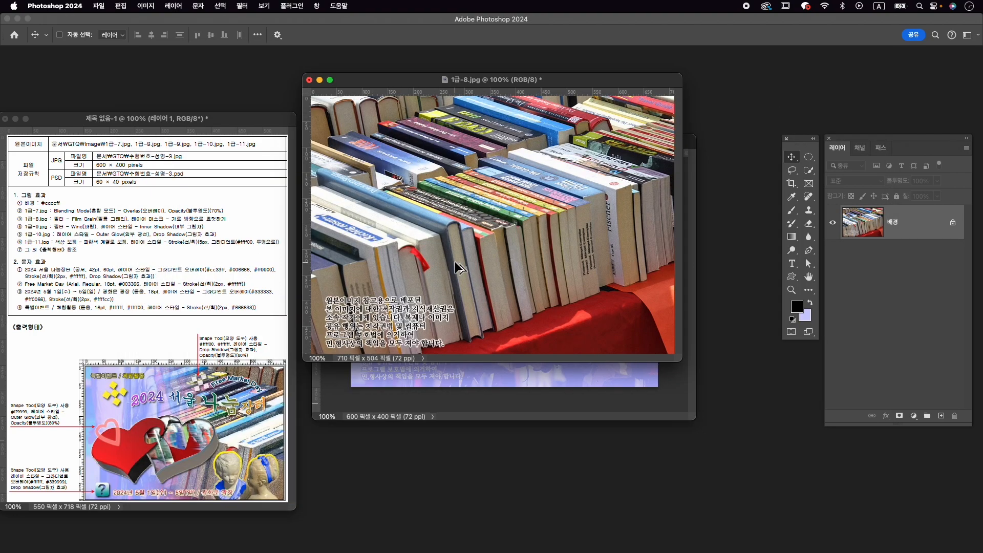
- Resize the 1급-8.jpg photo proportionally to 600 px wide
key("super+alt+i")
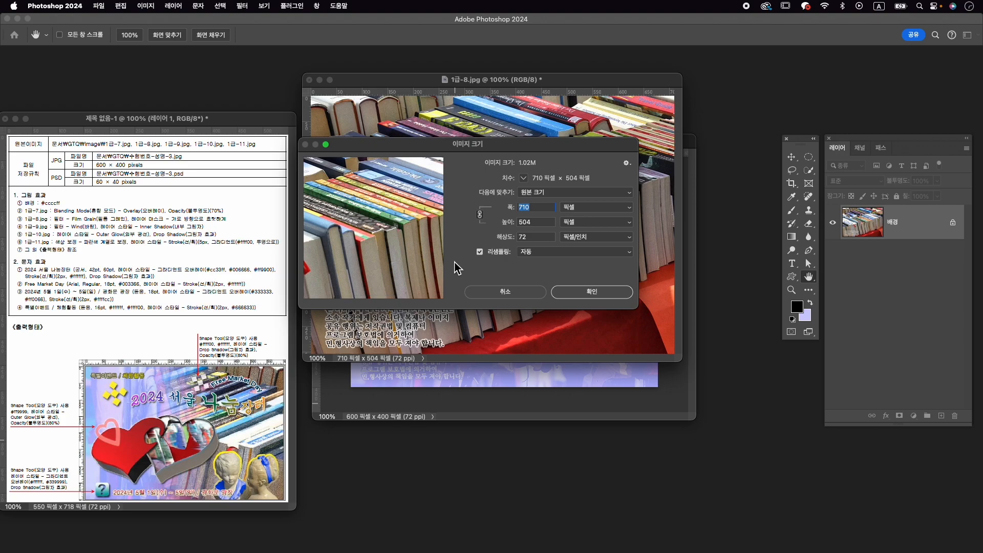
type("600")
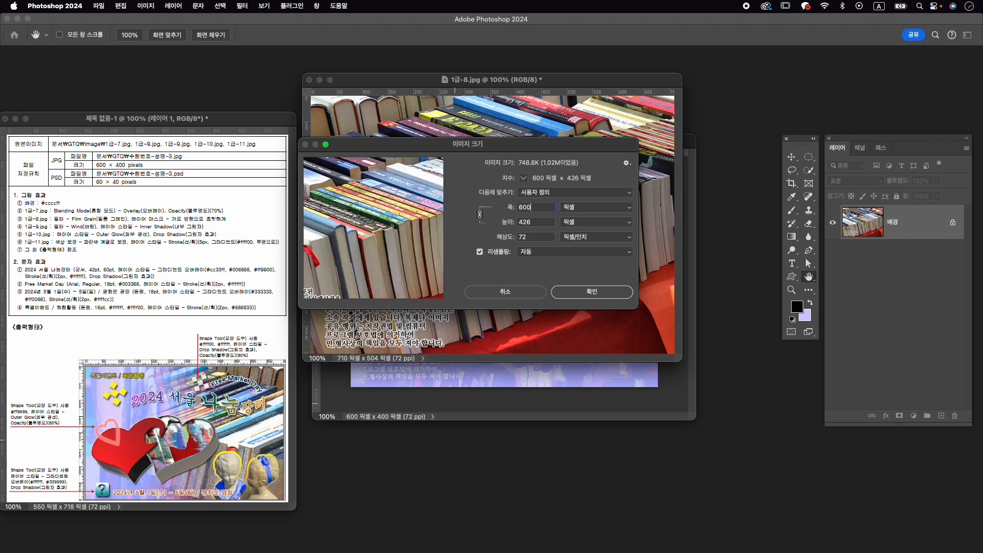
key("Return")
- Copy the books photo into the 수험번호-성명-3 document as a layer and close 1급-8.jpg without saving
left_click_drag(474, 272, 593, 359)
left_click(310, 80)
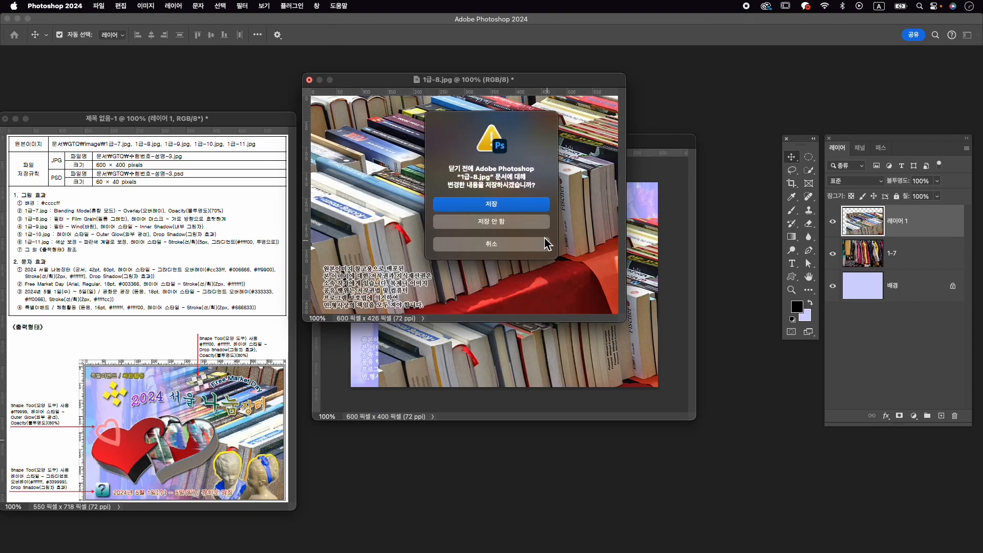
key("super+d")
- Flip the books photo layer horizontally and position it over the canvas, at about X 304 px, Y 201 px
key("super+t")
left_click_drag(566, 281, 542, 241)
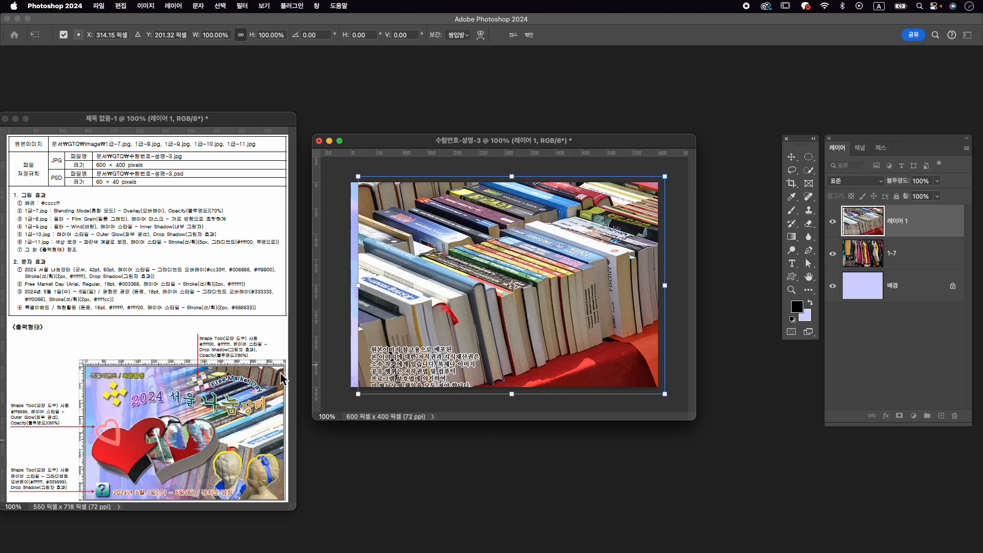
right_click(474, 231)
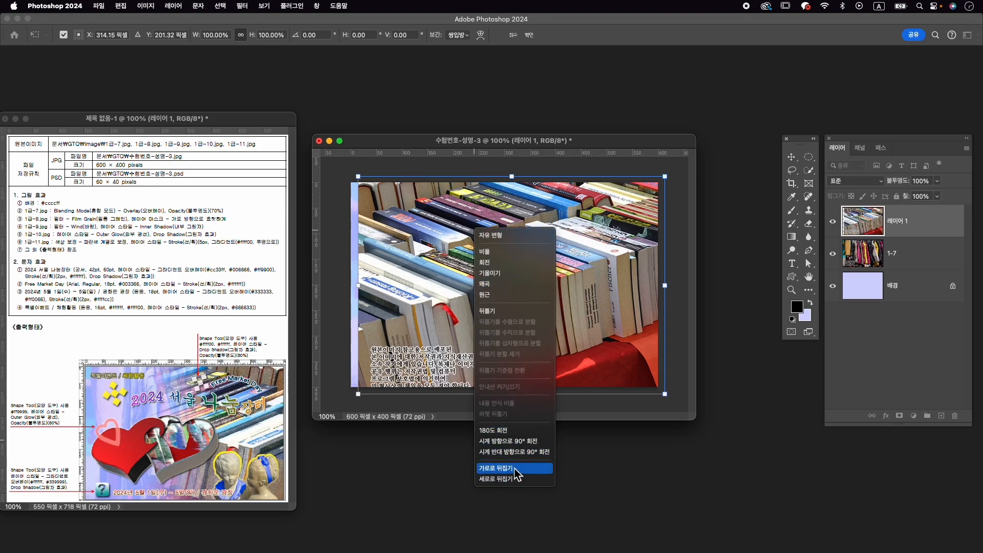
left_click(508, 467)
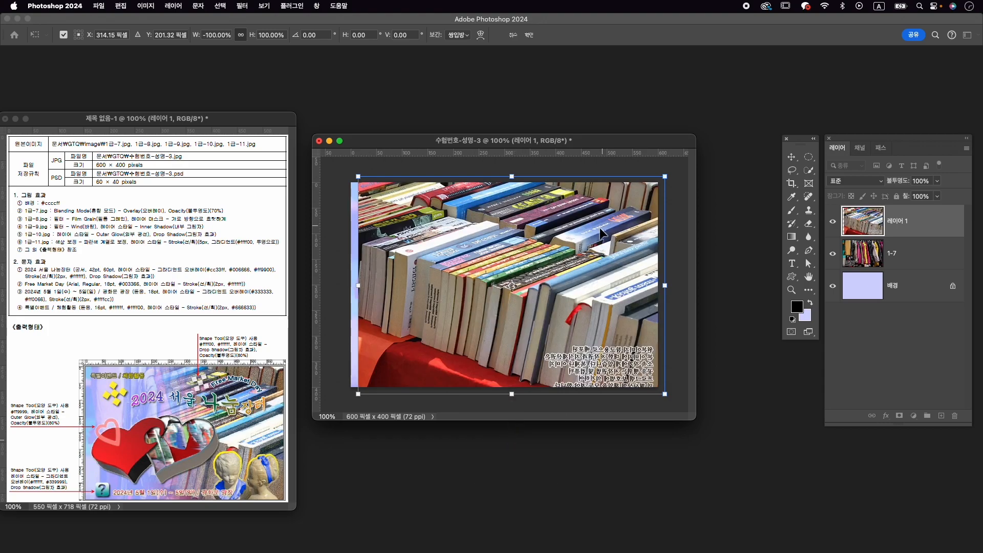
mouse_move(579, 235)
left_mouse_down()
mouse_move(602, 255)
mouse_move(585, 249)
left_mouse_up()
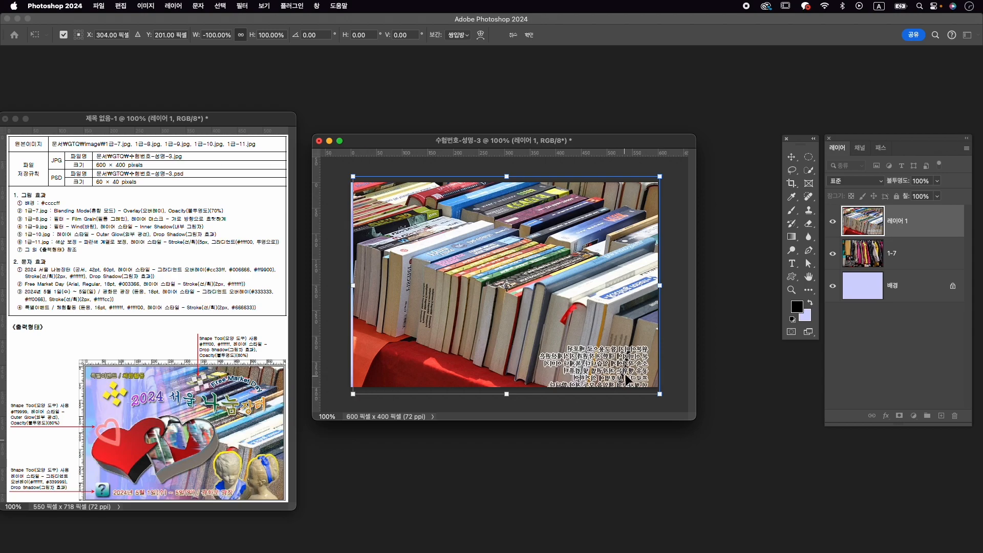
key("Return")
- Rename the books photo layer as 1-8
double_click(909, 221)
type("1-8")
key("Return")
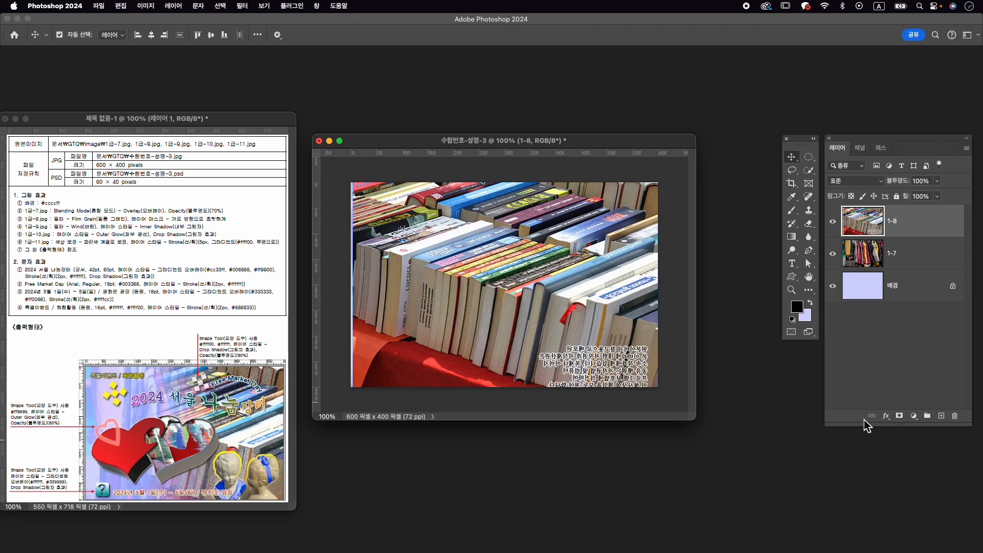
- Add a layer mask to 1-8 and draw a horizontal black-and-white linear gradient on it, fading out the left side of the books
left_click(900, 416)
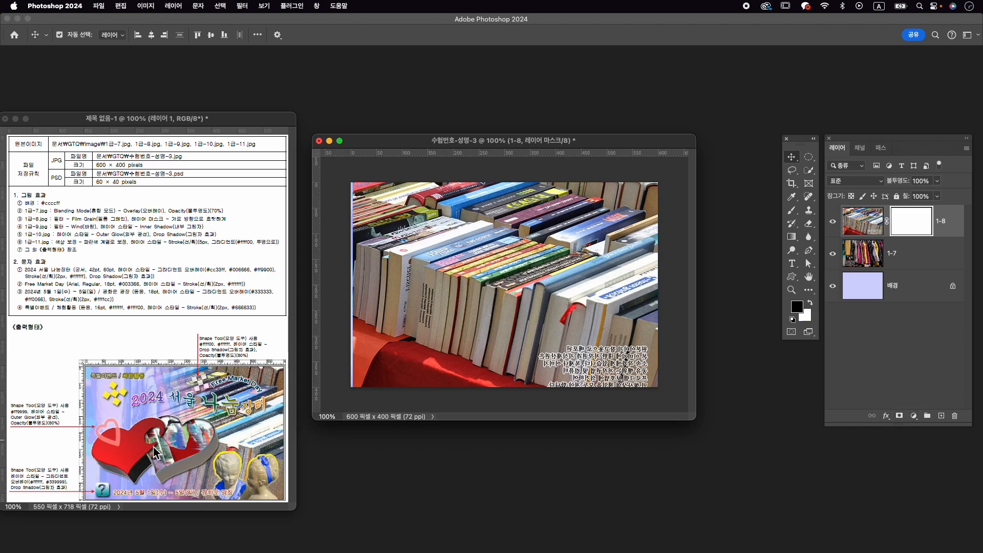
key("g")
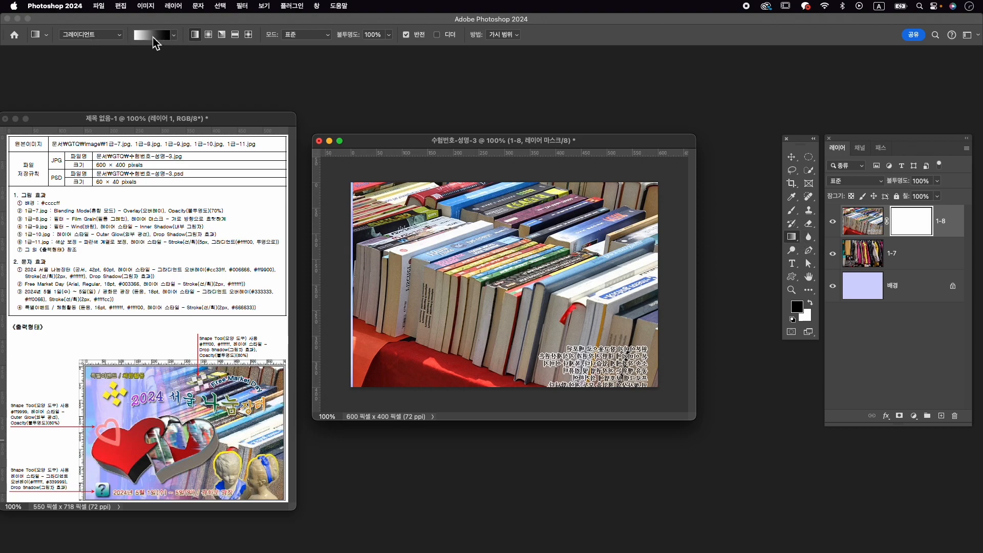
left_click(174, 34)
left_click(95, 55)
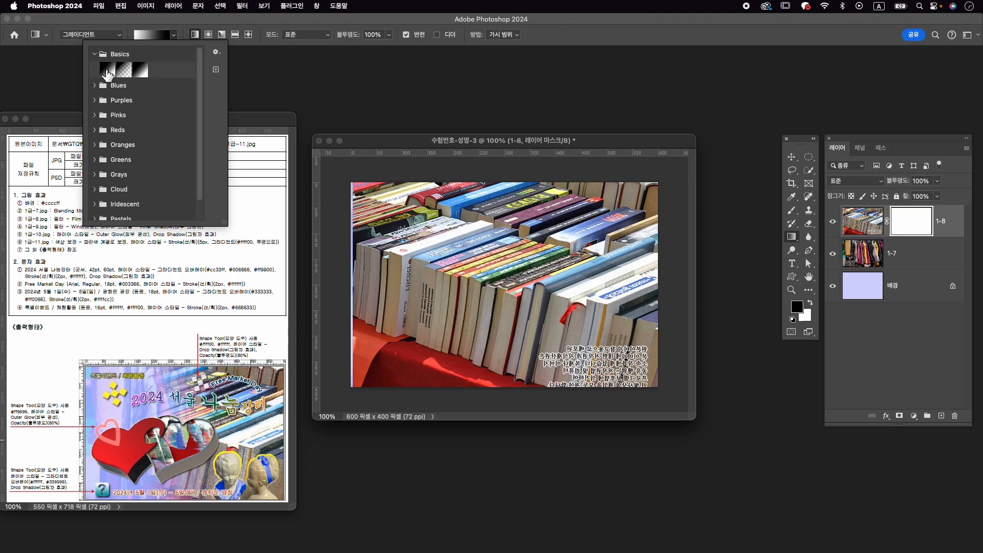
left_click(148, 24)
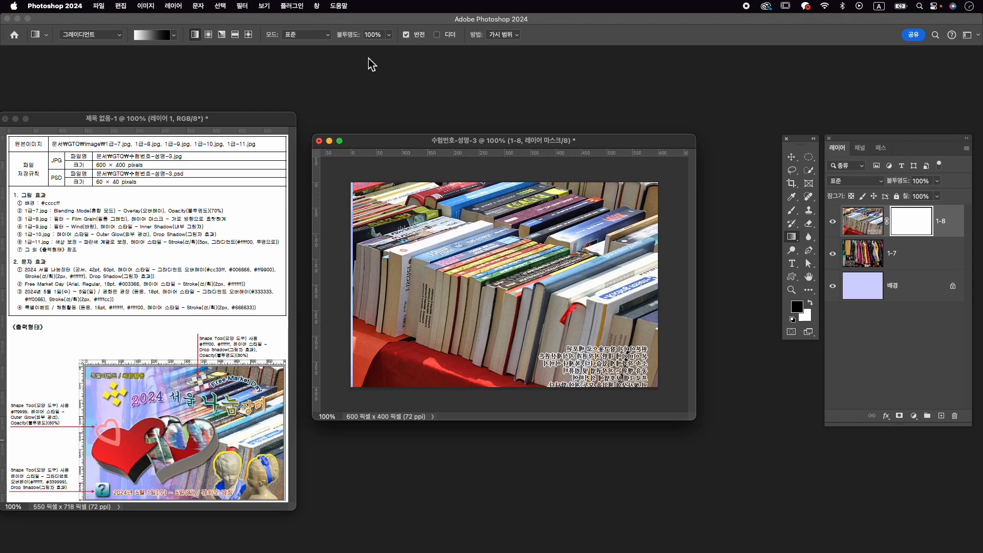
left_click_drag(539, 270, 394, 272)
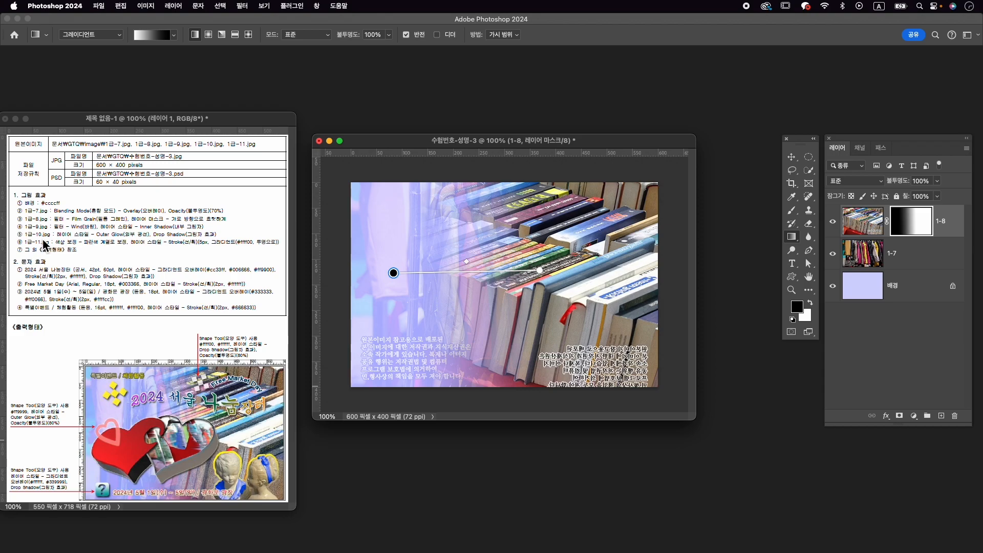
- Open 1급-9.jpg from the Image folder and move its window clear of the exam sheet
key("super+o")
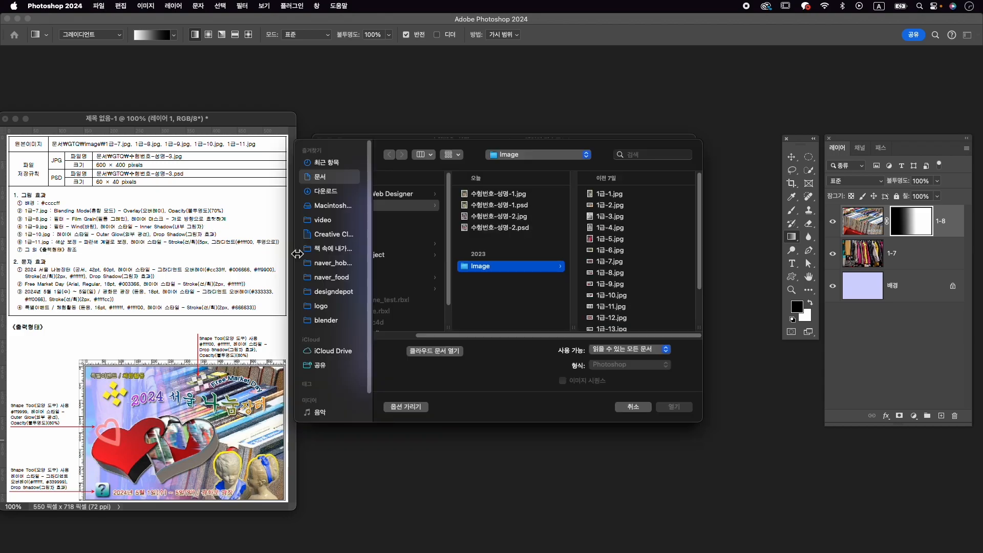
left_click(618, 284)
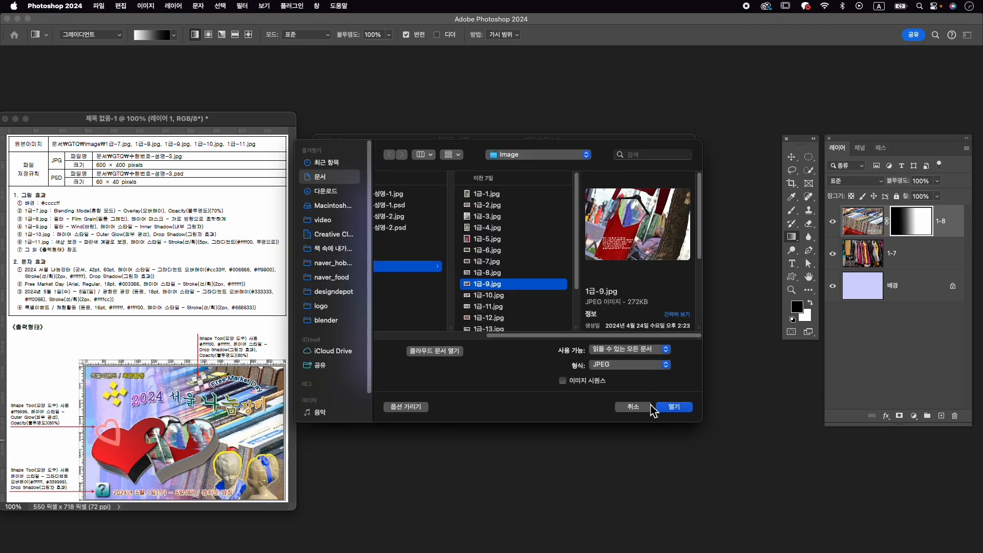
left_click(680, 410)
left_click_drag(236, 81, 505, 88)
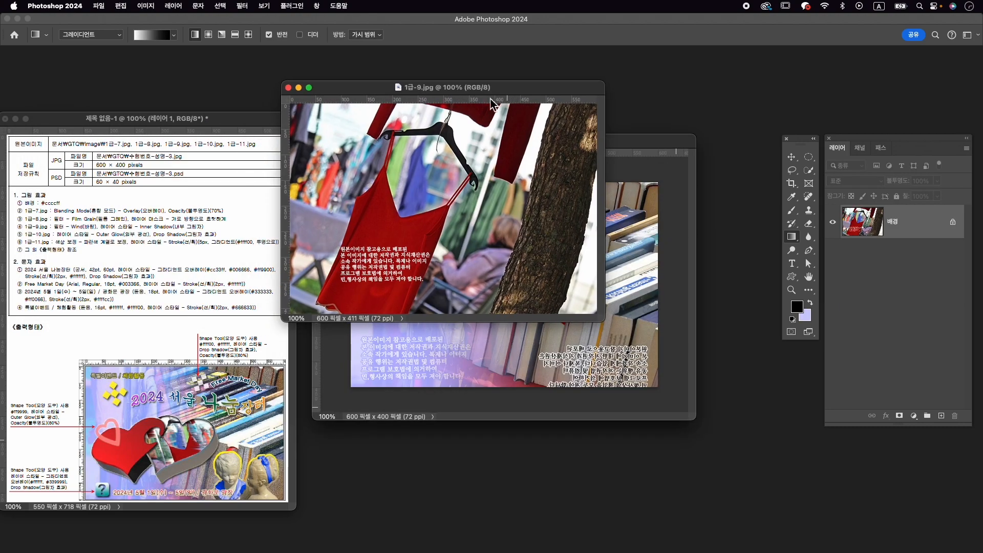
- Apply the Wind stylize filter to the red dress photo, using the Wind method from the right
left_click(241, 7)
mouse_move(303, 182)
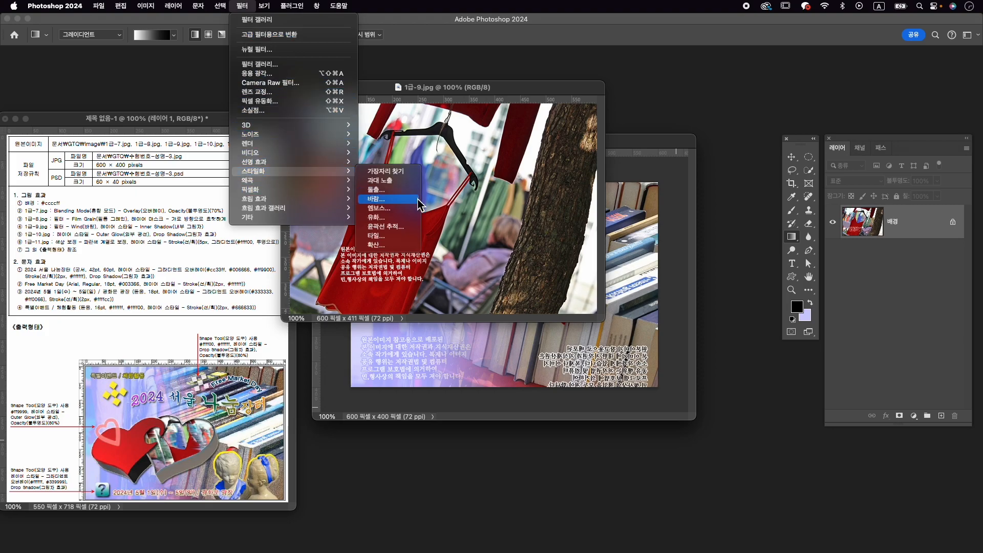
left_click(376, 199)
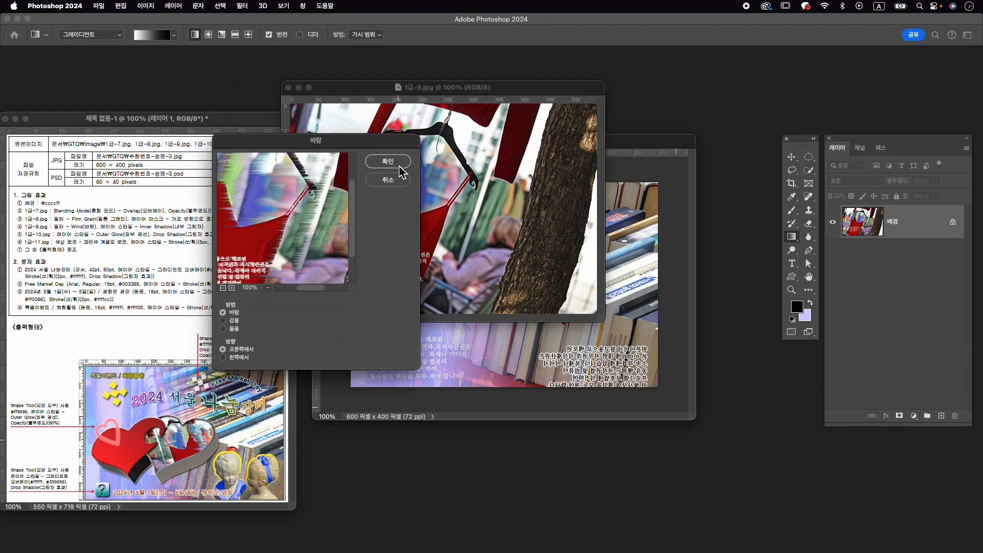
left_click(400, 166)
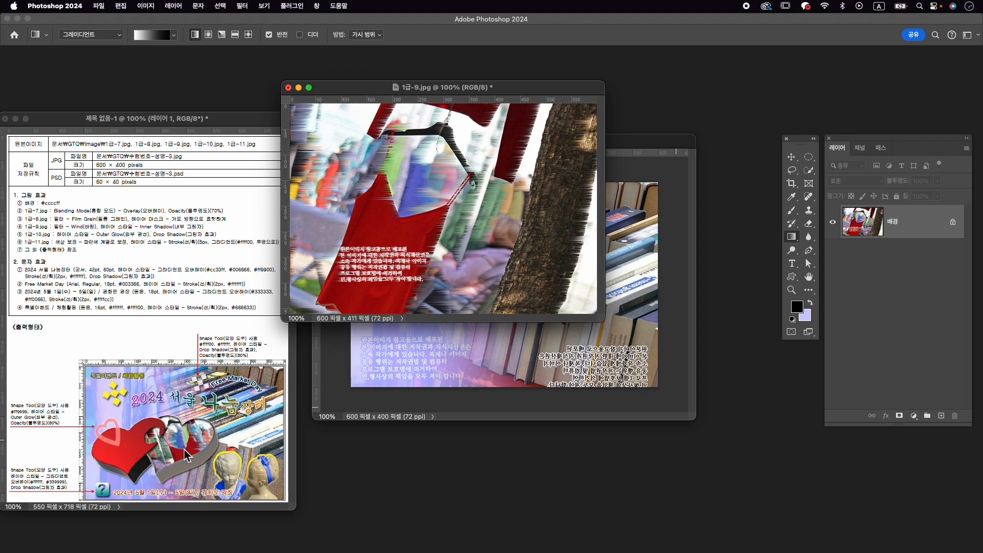
- Copy the red dress photo into the 수험번호-성명-3 document as a layer and close 1급-9.jpg without saving
key("v")
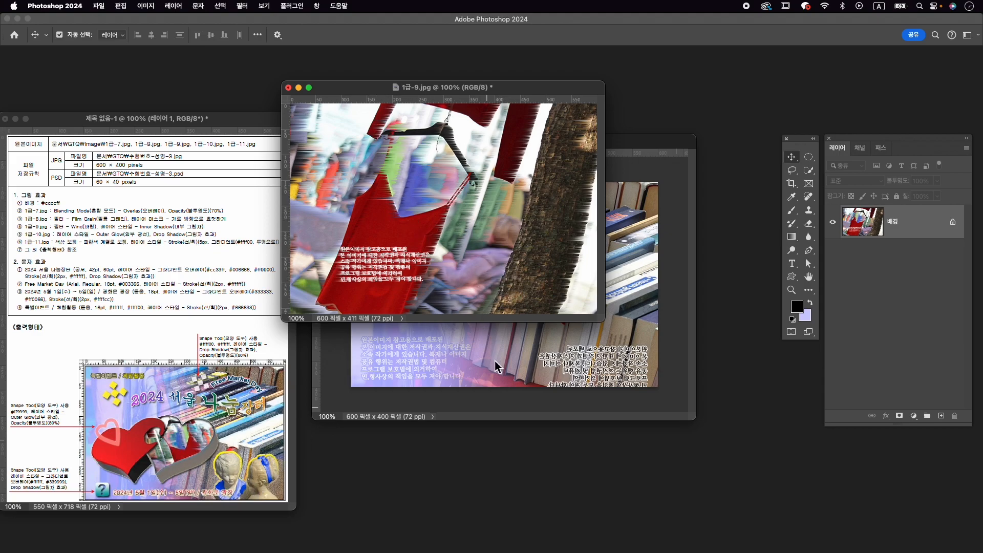
left_click_drag(456, 218, 494, 357)
left_click(288, 89)
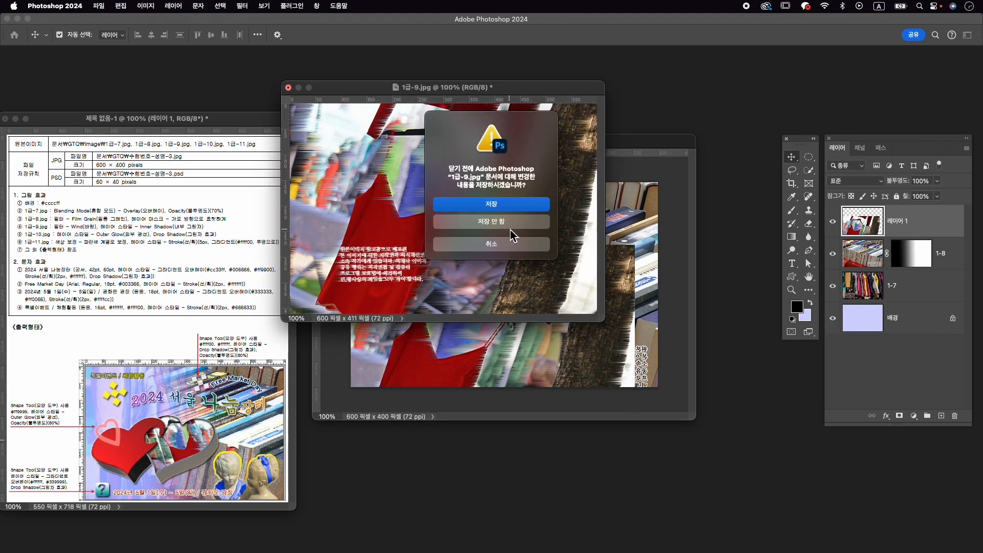
left_click(507, 228)
- Rename the red dress photo layer as 1-9 and hide it
double_click(905, 224)
type("1-9")
key("Return")
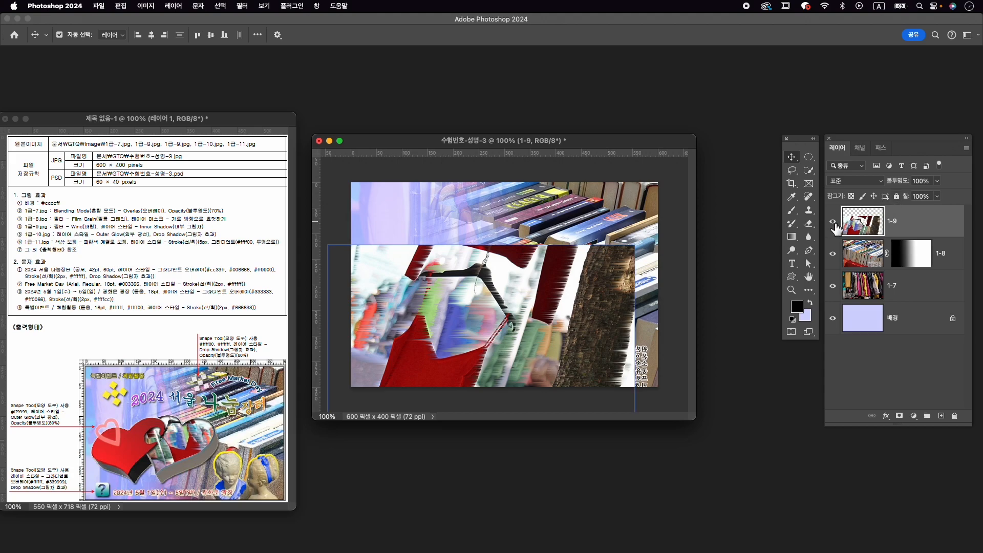
left_click(832, 221)
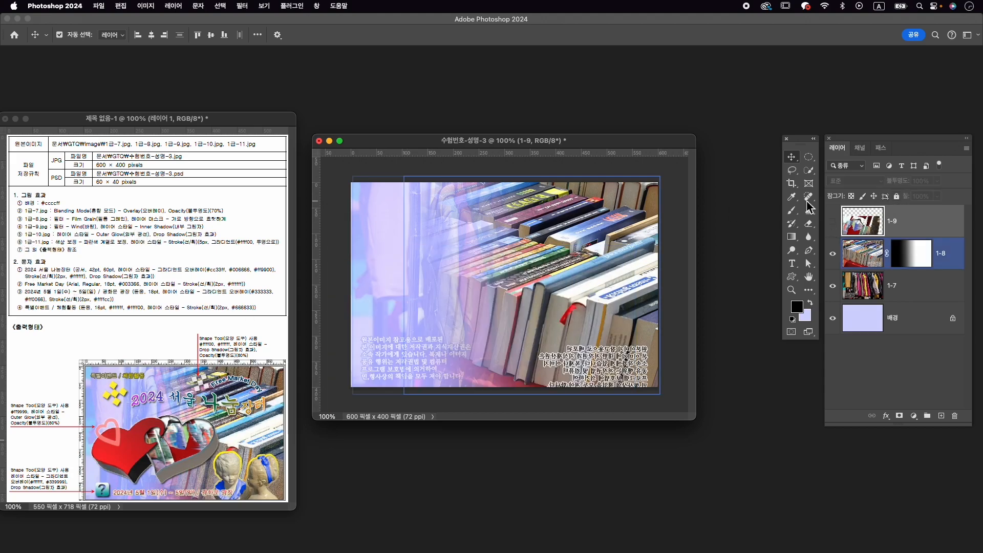
- Add an Inner Shadow to the red dress photo layer 1-9 with the existing settings, and hide the layer again
left_click(833, 222)
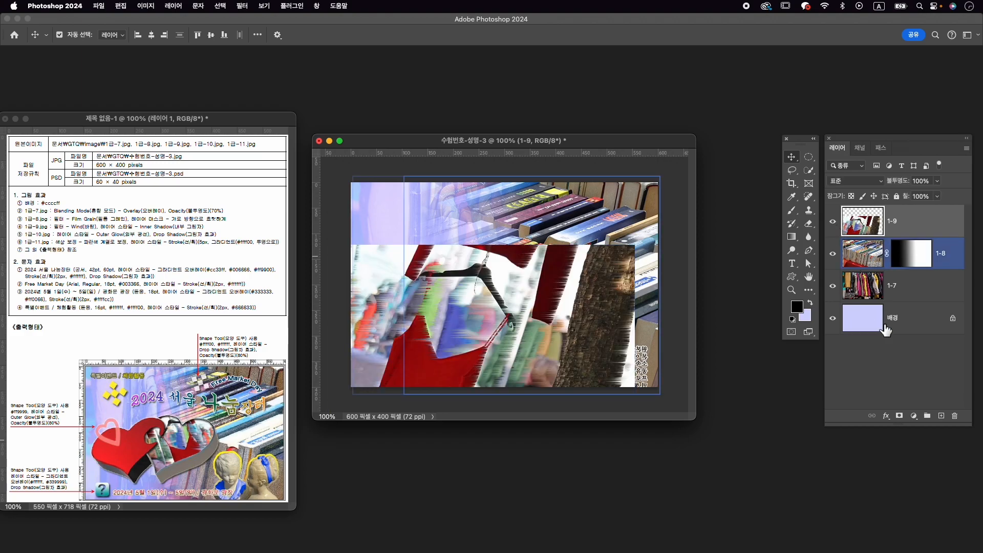
left_click(886, 416)
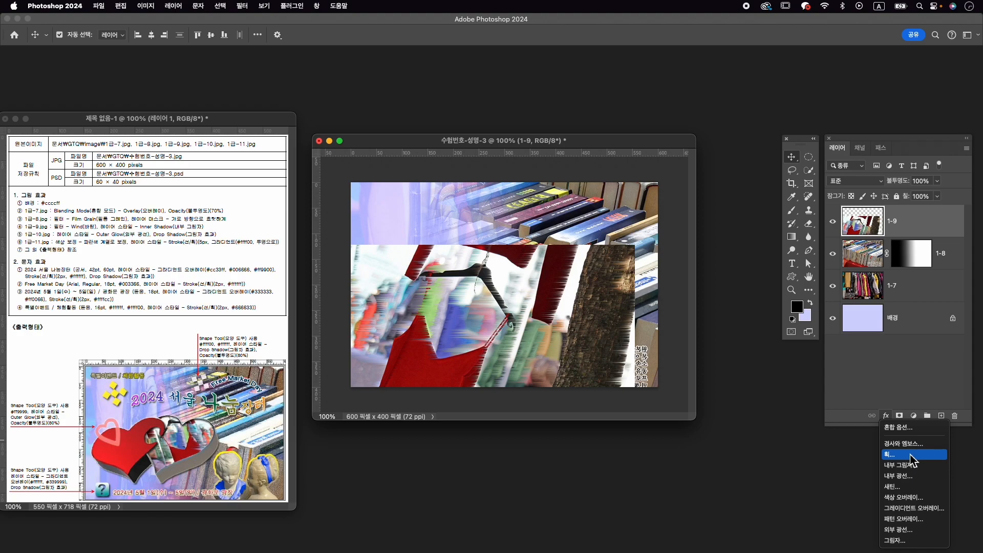
left_click(916, 466)
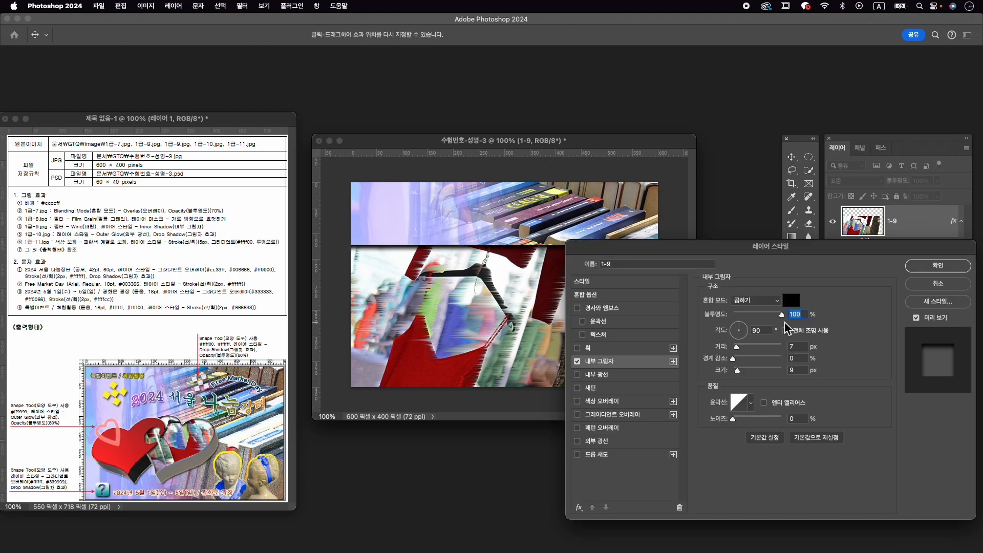
left_click(932, 267)
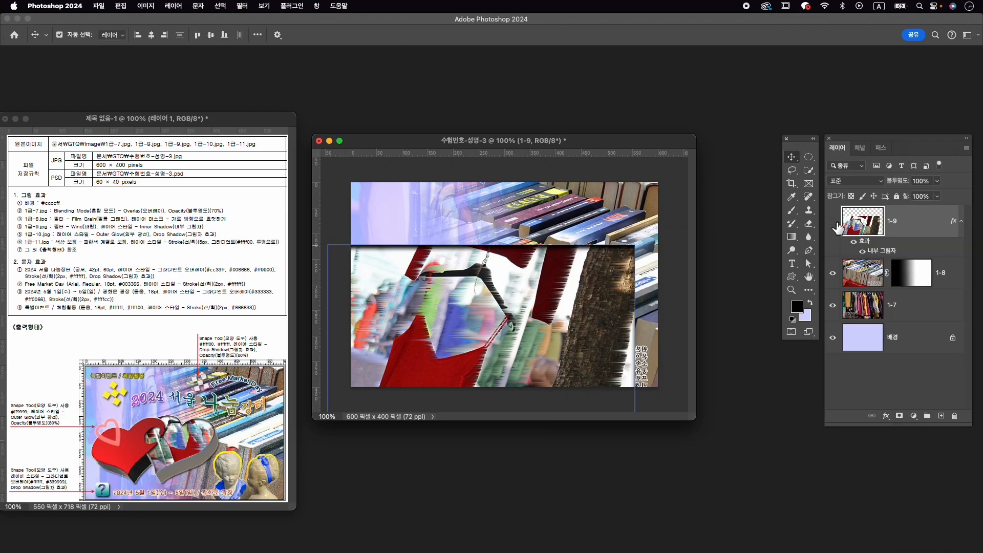
left_click(834, 222)
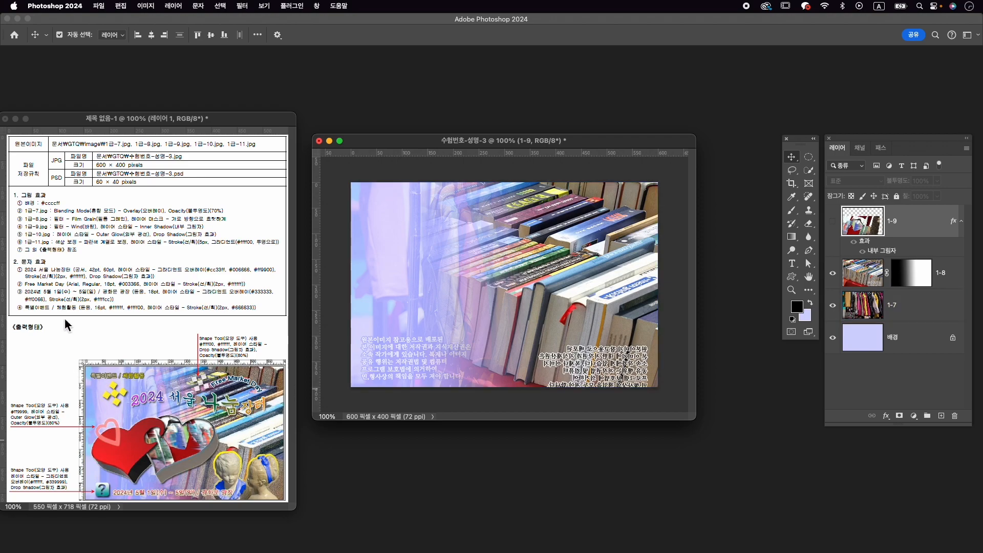
- Open 1급-10.jpg from the Image folder and move its window clear of the exam sheet
key("super+o")
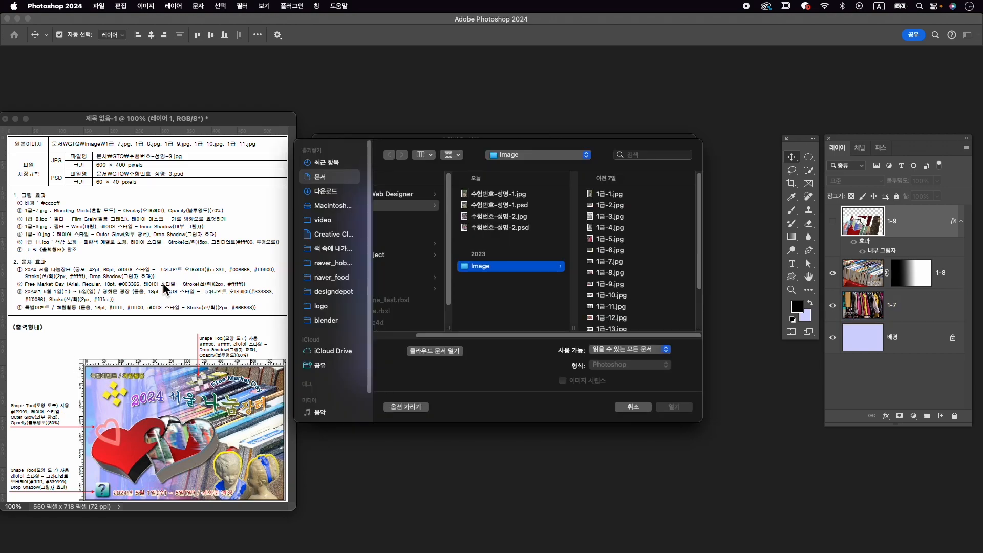
left_click(611, 295)
left_click(675, 406)
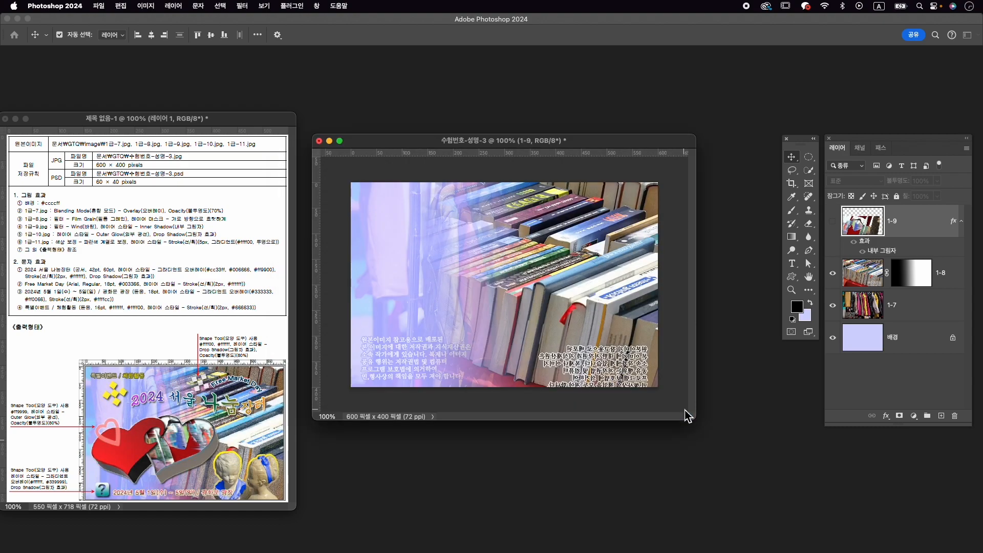
left_click_drag(274, 86, 557, 105)
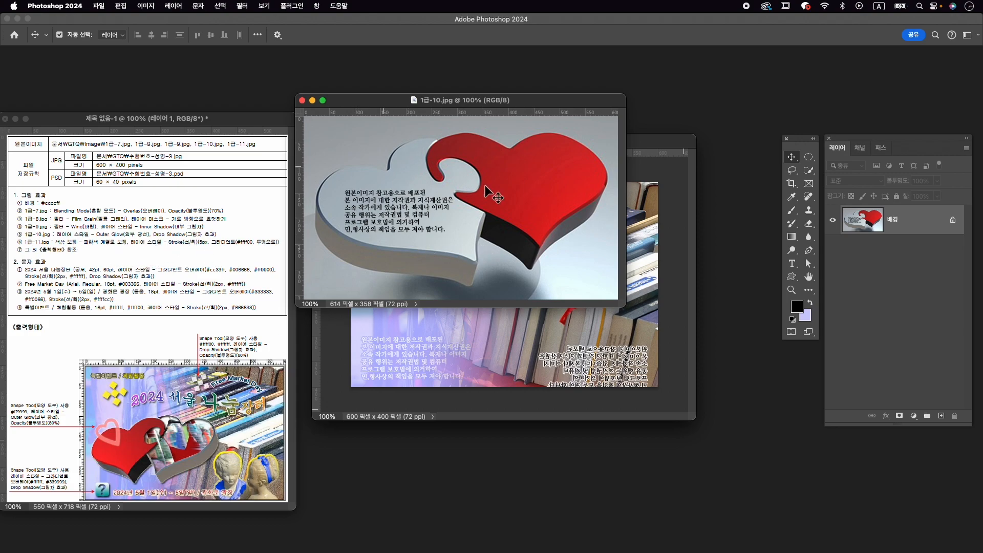
- Select both hearts with the Object Selection tool and mask out their background
left_click(809, 170)
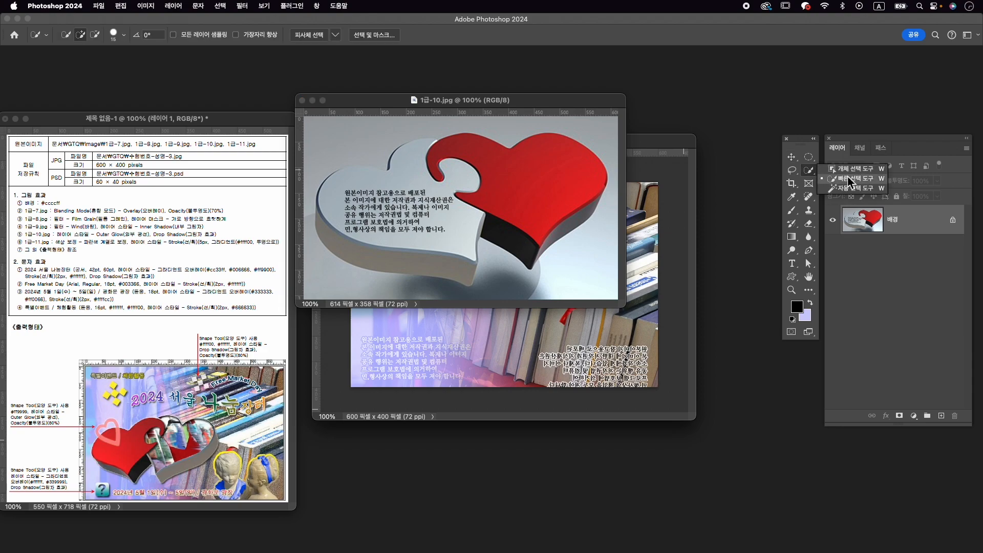
left_click(853, 169)
left_click_drag(327, 136, 593, 285)
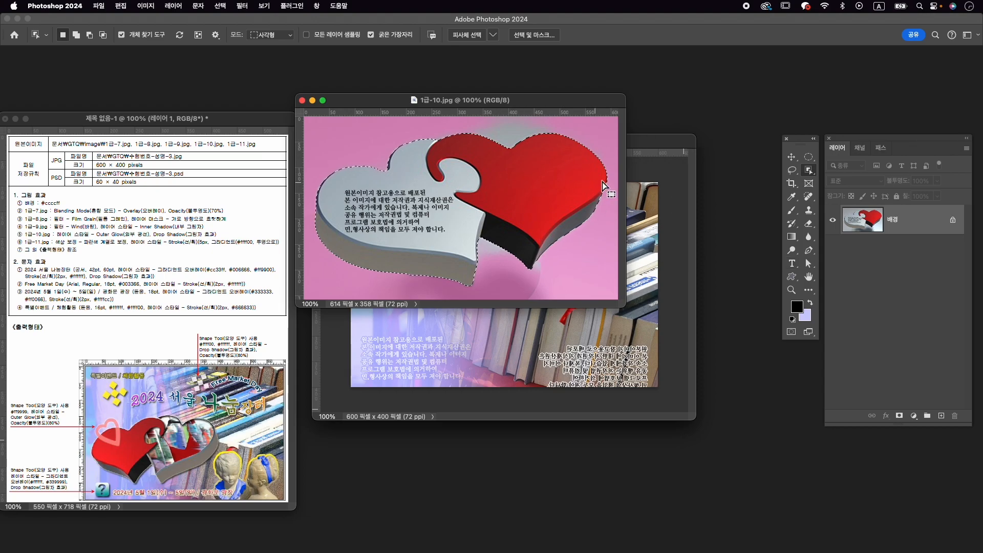
left_click(900, 416)
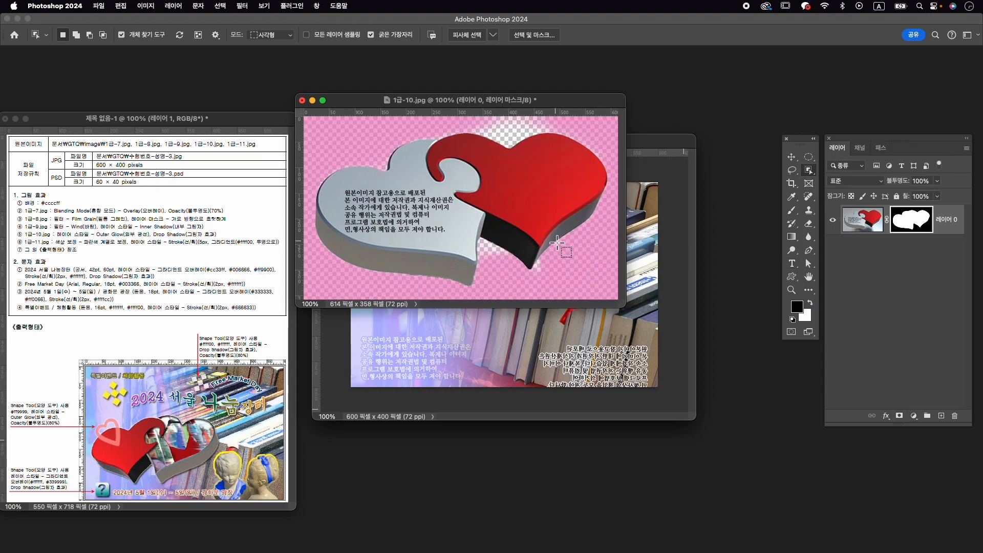
- Copy the masked hearts into the 수험번호-성명-3 document and close 1급-10.jpg without saving
key("v")
left_click_drag(530, 205, 485, 344)
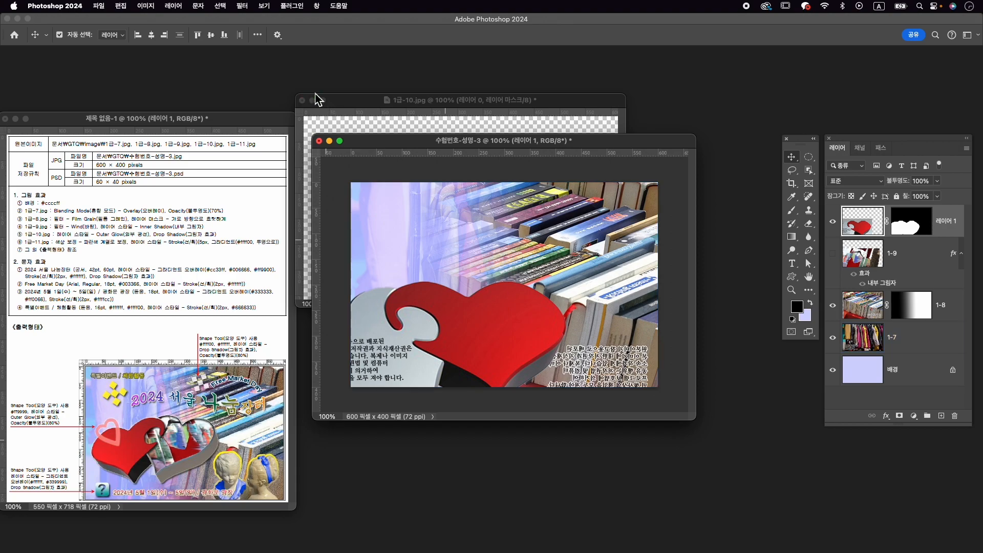
left_click(303, 101)
left_click(464, 224)
- Rename the hearts layer as 1-10
double_click(944, 221)
type("1")
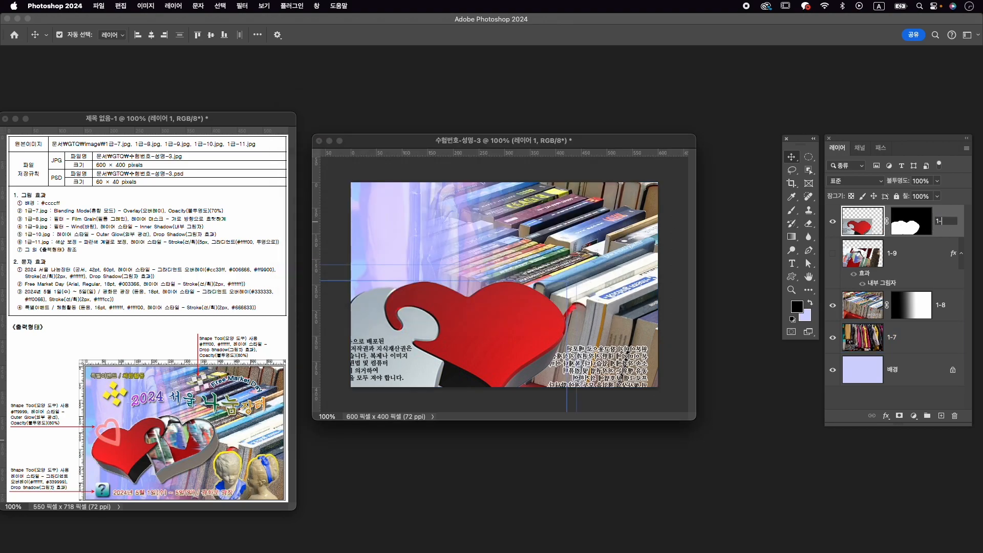
type("-10")
key("Return")
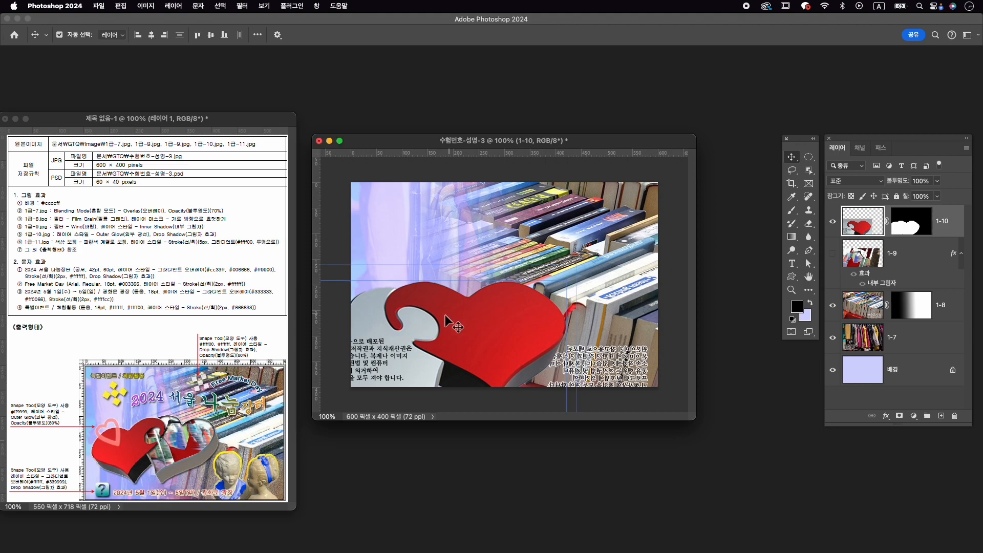
- Move the hearts up toward the middle of the canvas and flip them horizontally with Free Transform
left_click_drag(454, 320, 477, 269)
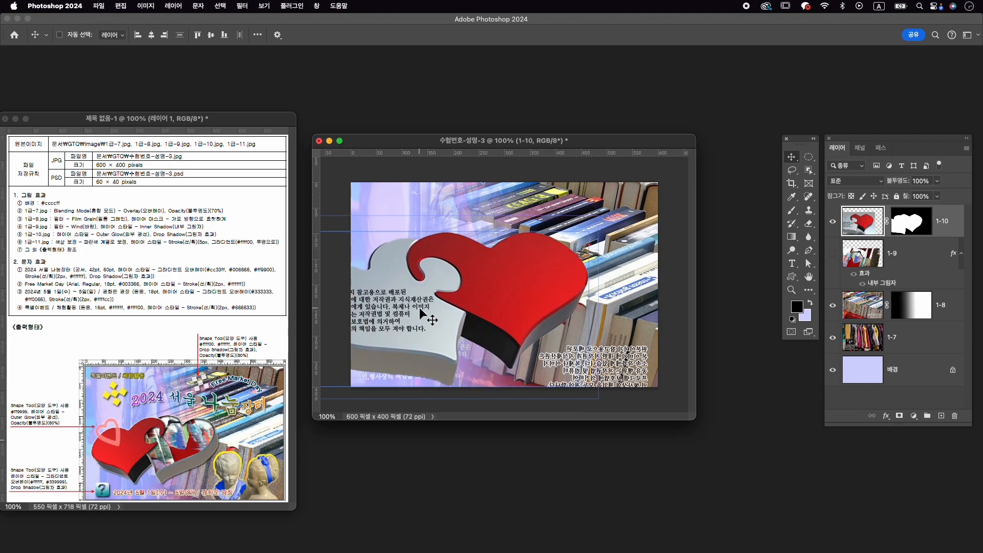
key("ctrl+t")
right_click(542, 261)
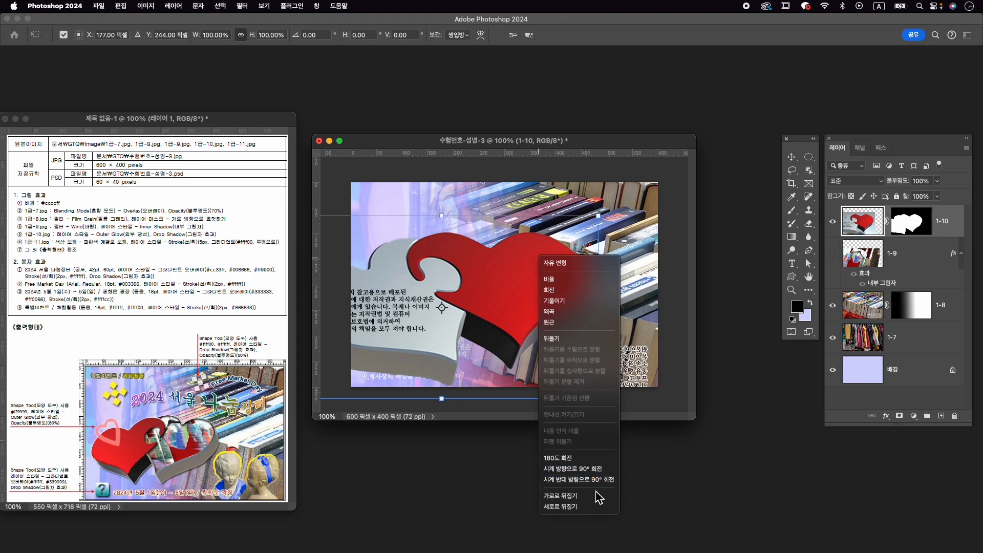
left_click(598, 497)
left_click_drag(480, 284, 526, 277)
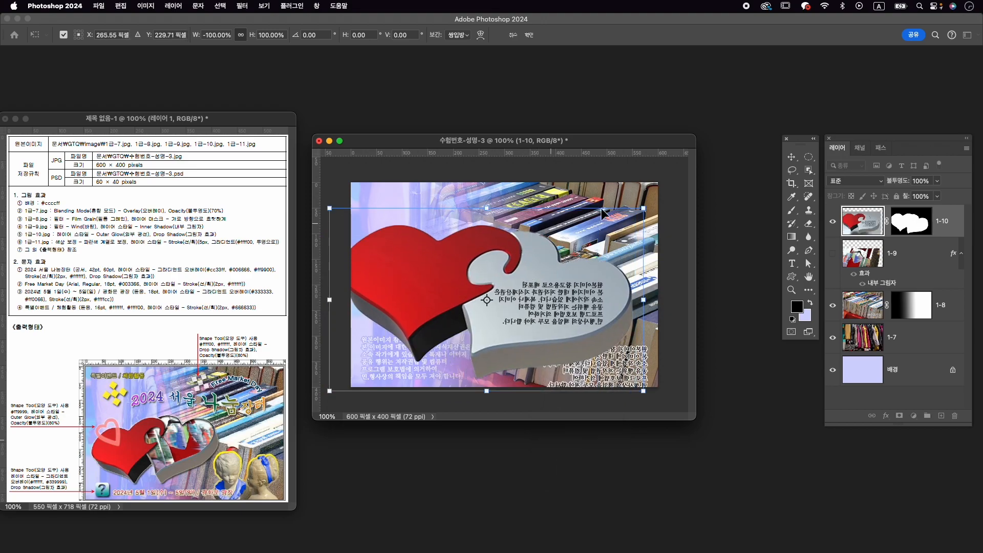
- Scale the hearts to about 71.7% and tilt them about 16° counterclockwise, with the red heart near the canvas's left edge
left_click_drag(655, 196, 553, 253)
left_click_drag(503, 312, 522, 292)
left_click_drag(575, 224, 573, 223)
left_click_drag(524, 308, 520, 303)
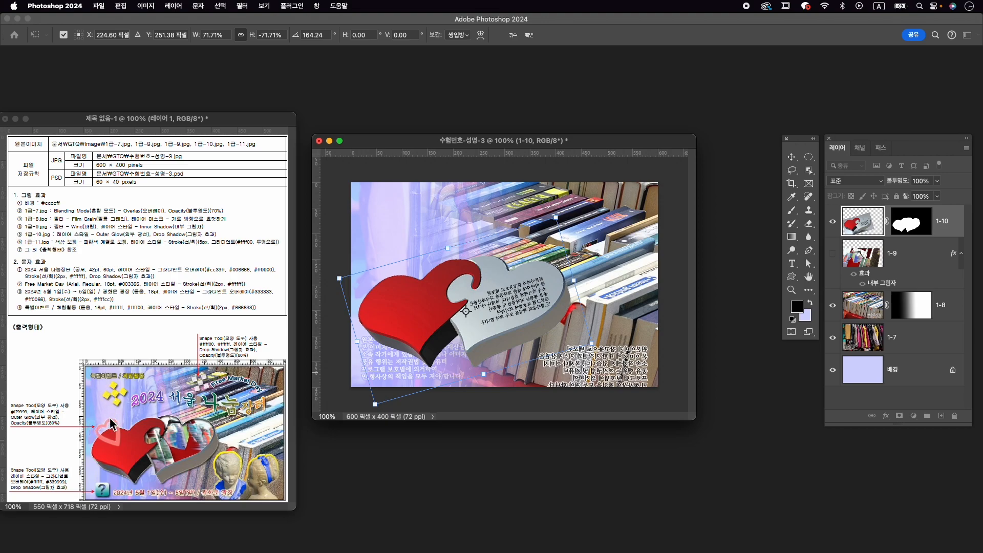
- Place a horizontal guide along the hearts' upper edge, nudge the hearts down, and apply the transform at about 70.7% scale
left_click_drag(428, 153, 442, 262)
key("Down")
key("Down")
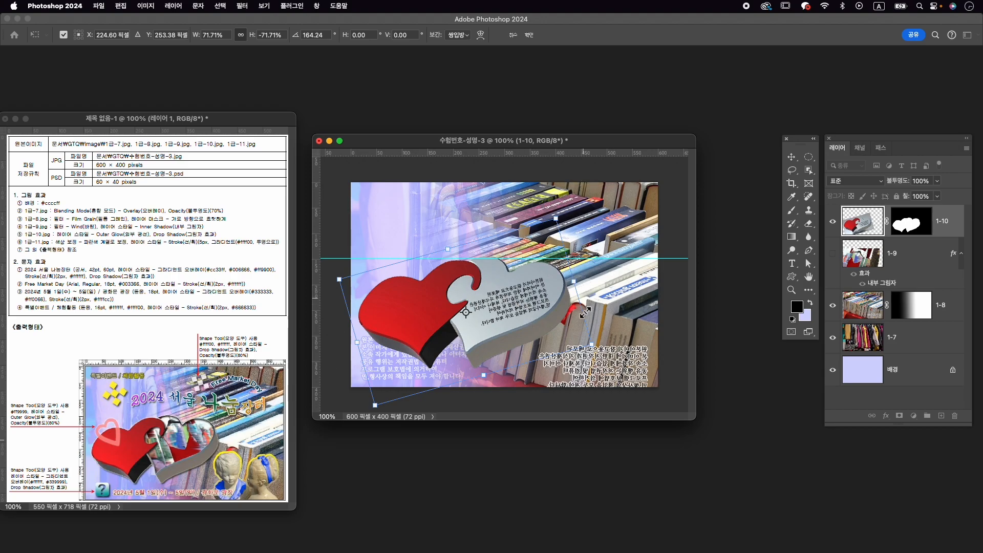
left_click_drag(594, 345, 590, 343)
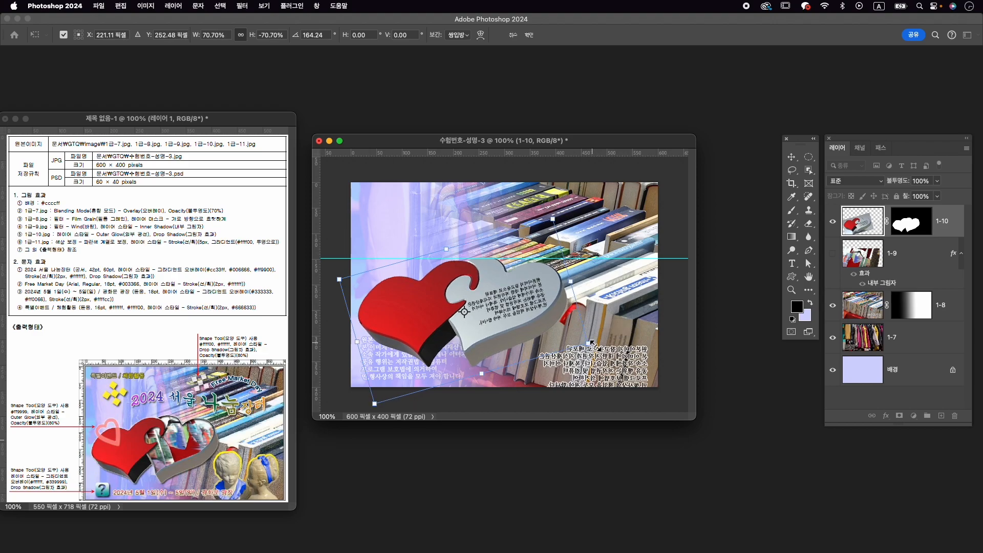
key("Return")
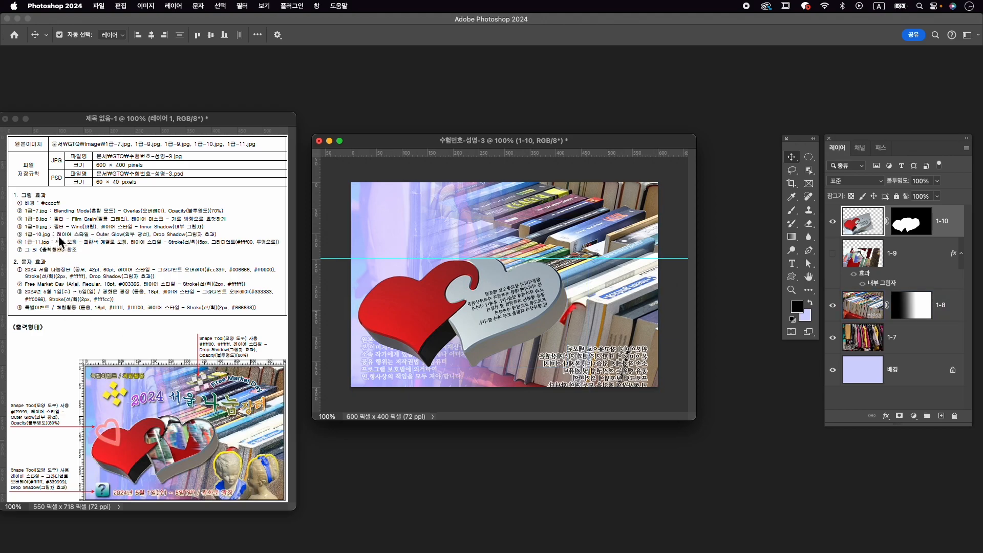
- Add Outer Glow and Drop Shadow styles to the 1-10 hearts layer with the existing settings
left_click(887, 416)
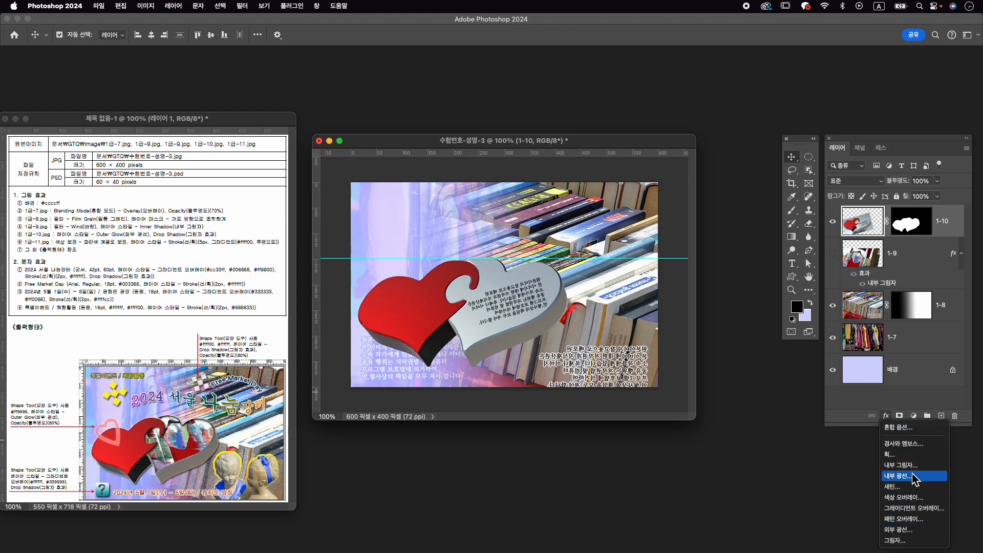
left_click(899, 528)
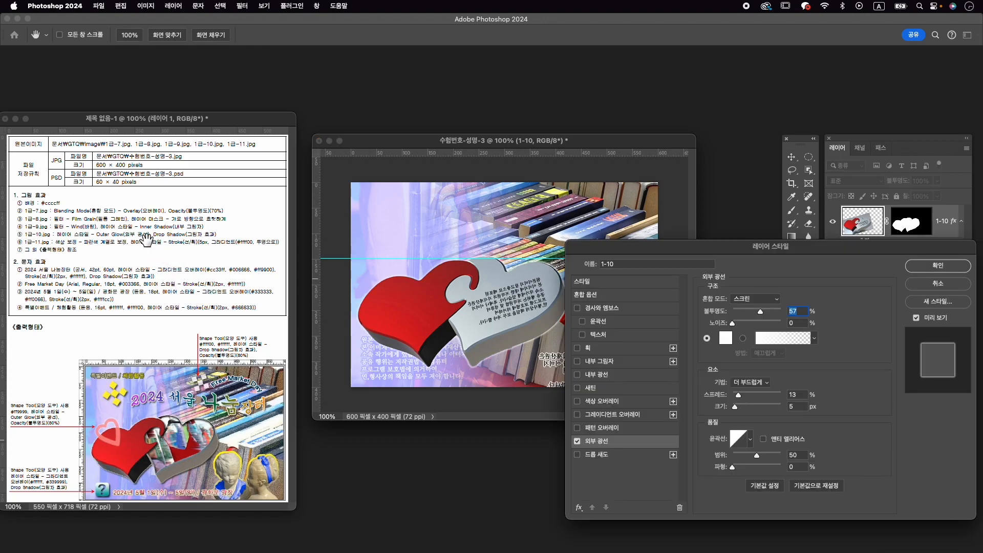
left_click(589, 458)
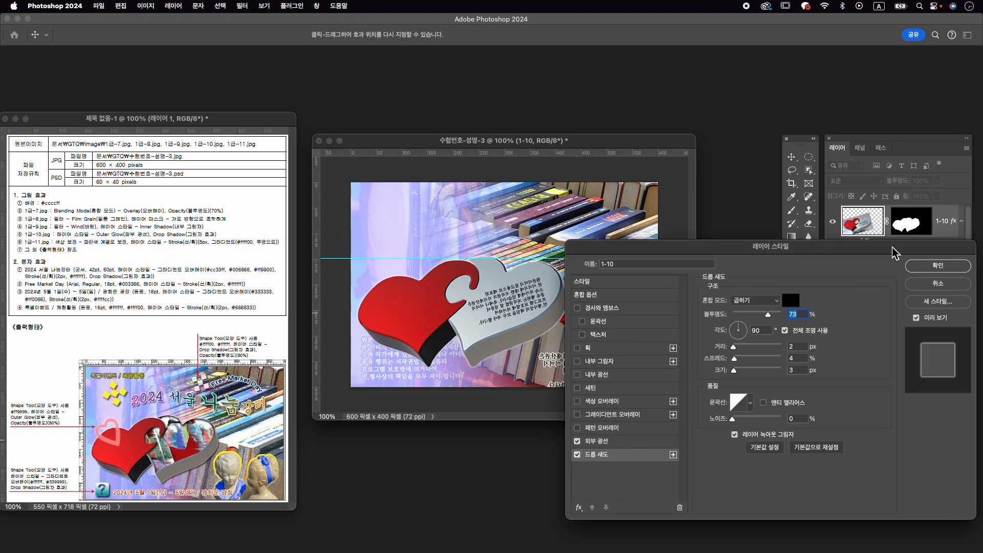
left_click(938, 266)
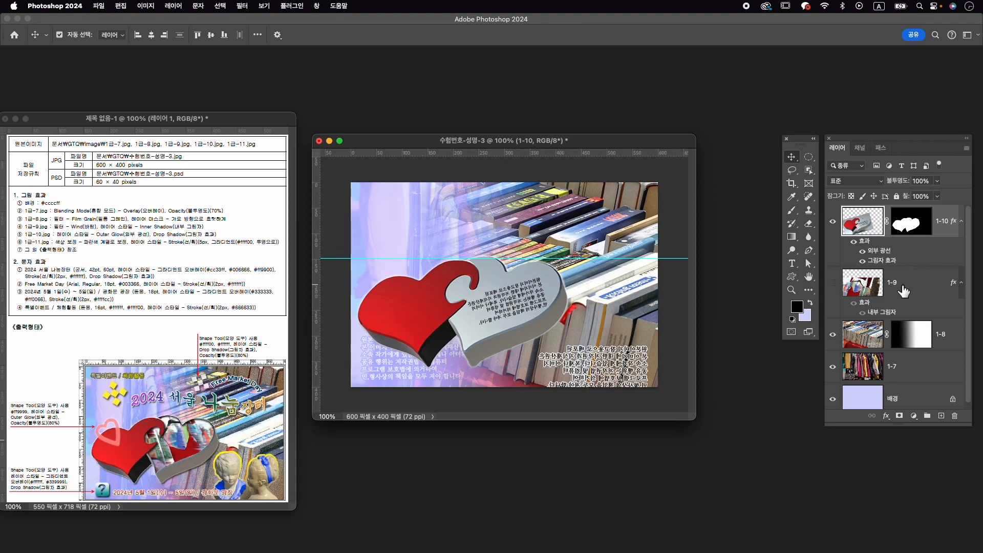
- Move the 1-9 red dress layer above the 1-10 hearts layer and make 1-10 the active layer
left_click_drag(898, 290, 900, 213)
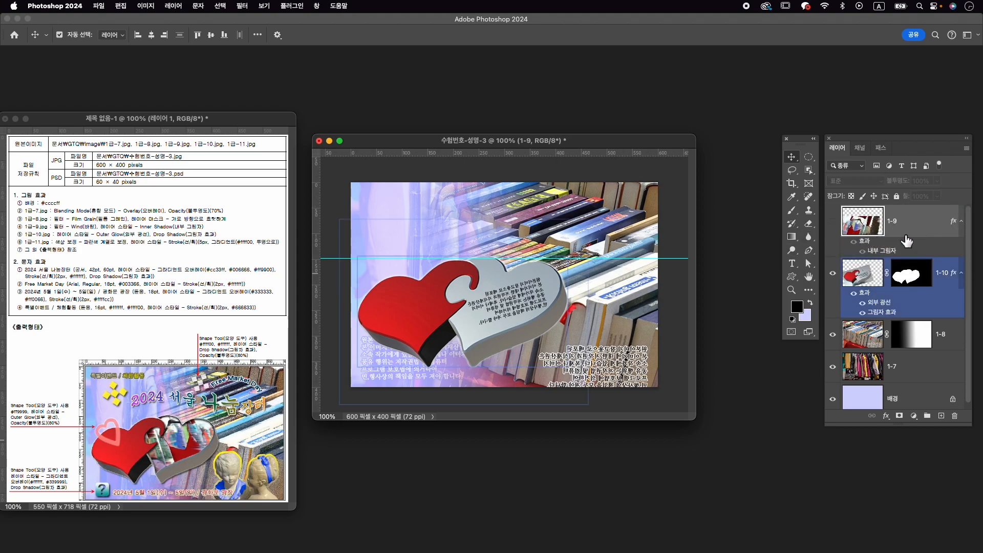
left_click(500, 306)
left_click(865, 277)
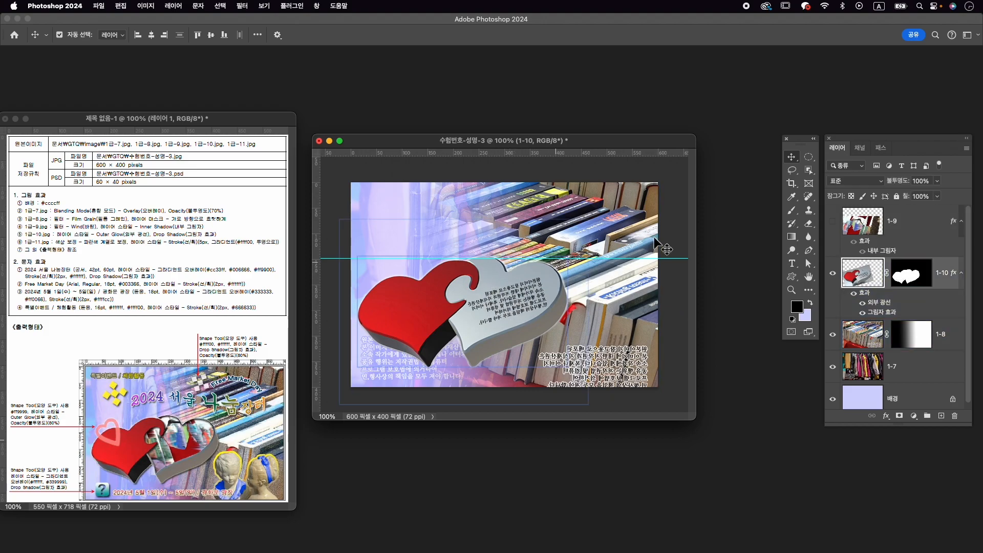
- Select the front face of the silver heart with the Quick Selection tool
left_click(809, 171)
right_click(811, 175)
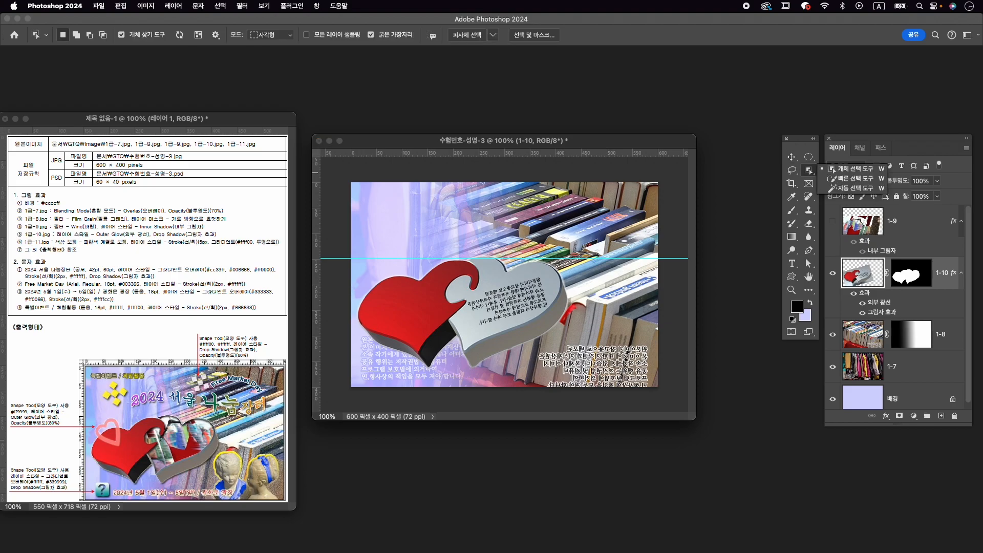
left_click(840, 185)
mouse_move(493, 313)
left_mouse_down()
mouse_move(542, 290)
mouse_move(503, 316)
mouse_move(478, 298)
mouse_move(493, 289)
mouse_move(491, 277)
mouse_move(535, 280)
mouse_move(497, 306)
mouse_move(527, 309)
left_mouse_up()
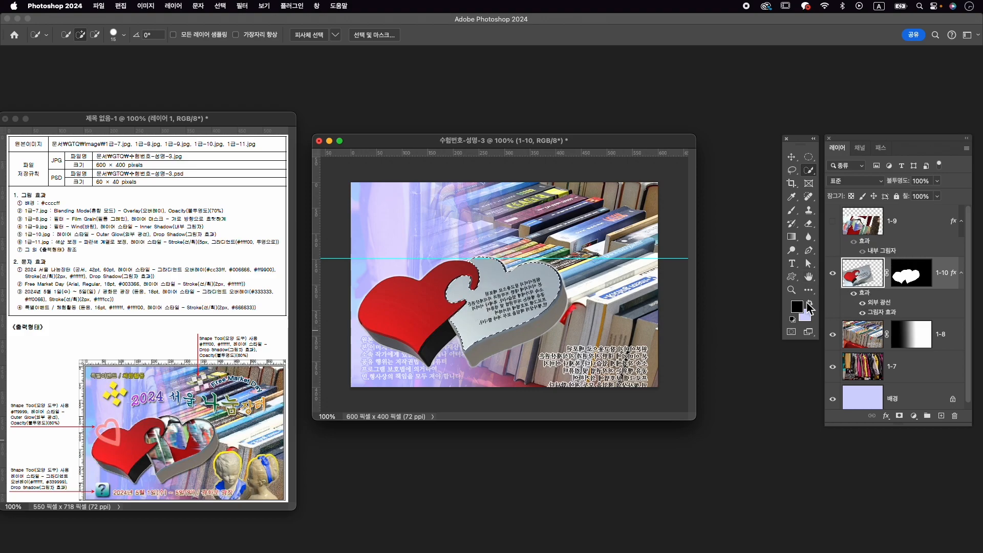
- Add a new layer above 1-10 and fill the silver heart selection with the background color at 100% opacity
left_click(942, 416)
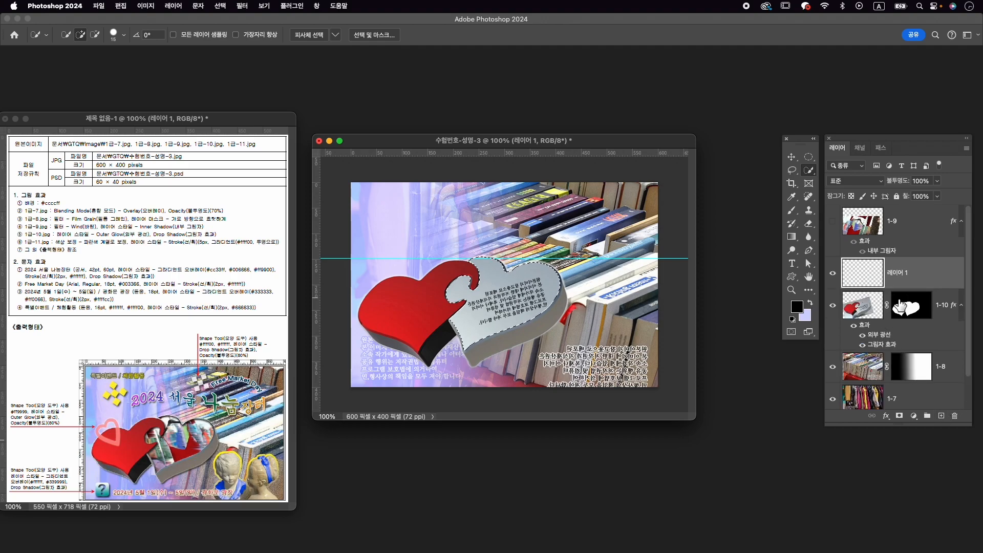
left_click(121, 6)
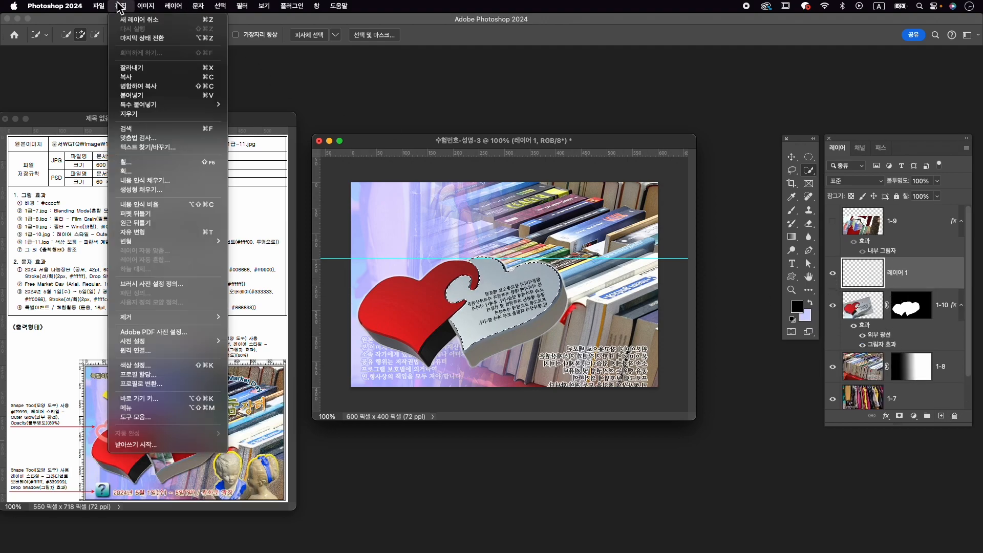
left_click(165, 168)
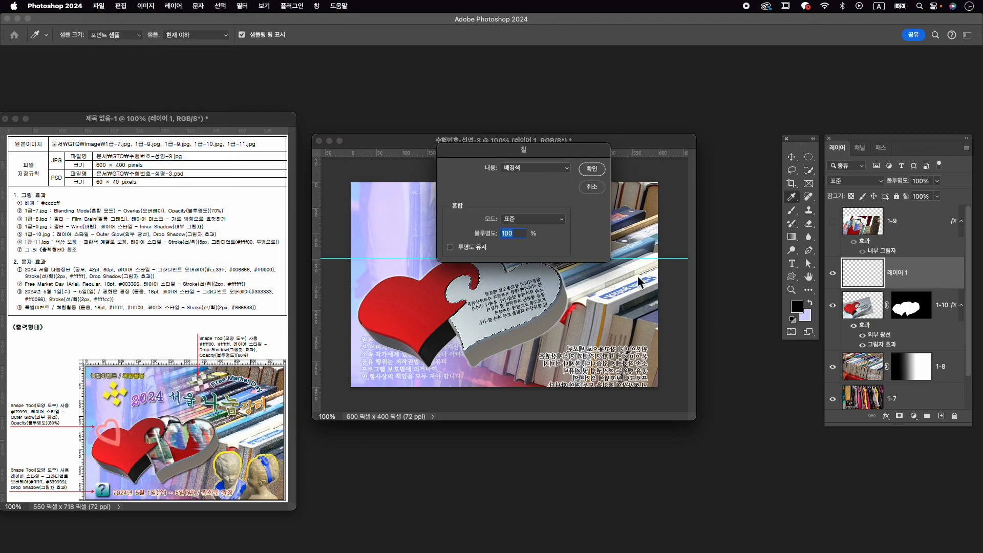
left_click(591, 169)
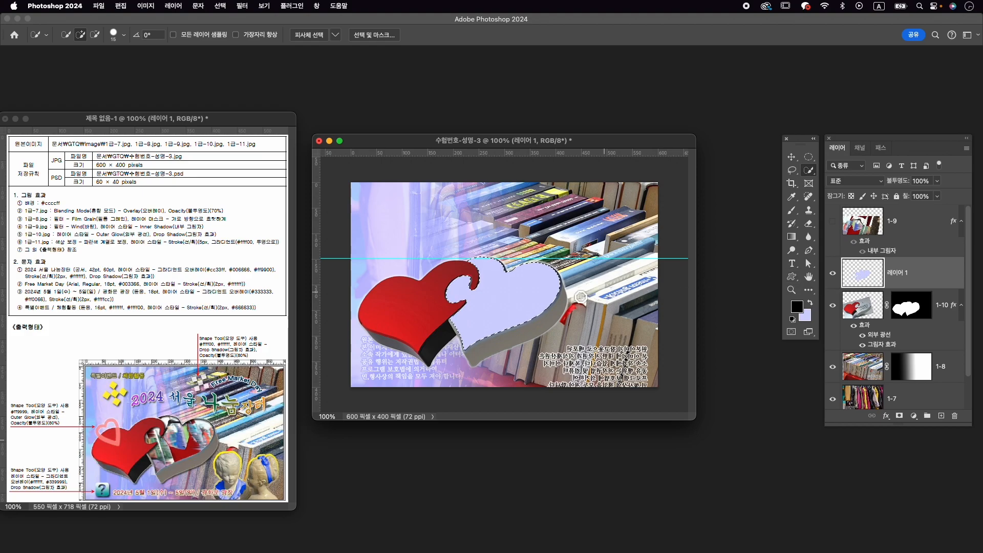
- Clear the heart selection and show the 1-9 red dress layer
left_click(223, 8)
left_click(234, 29)
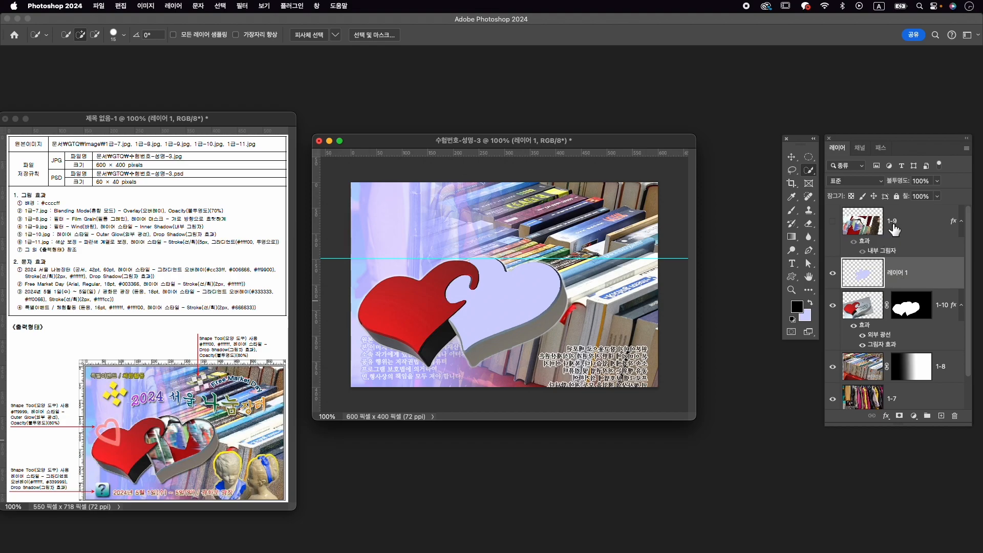
left_click(834, 223)
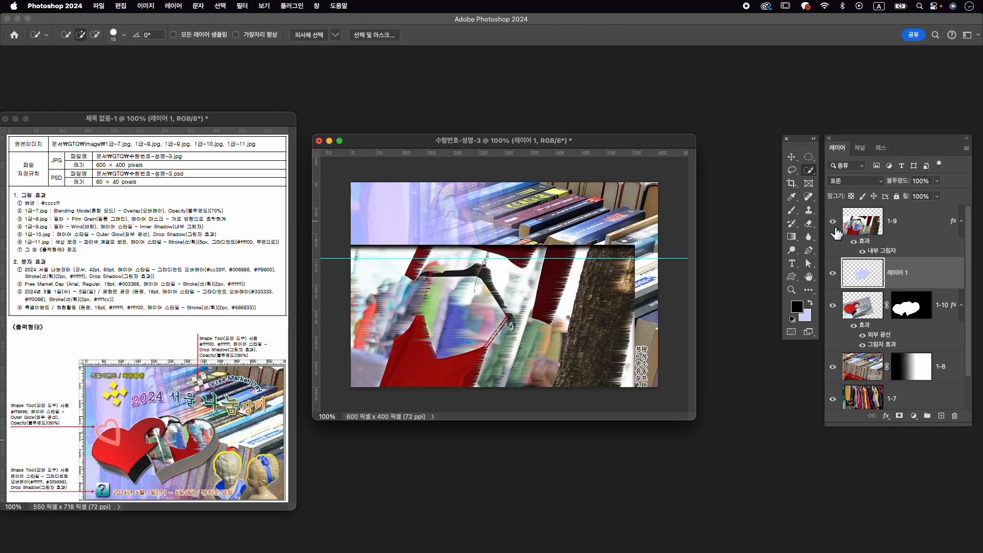
key("super+t")
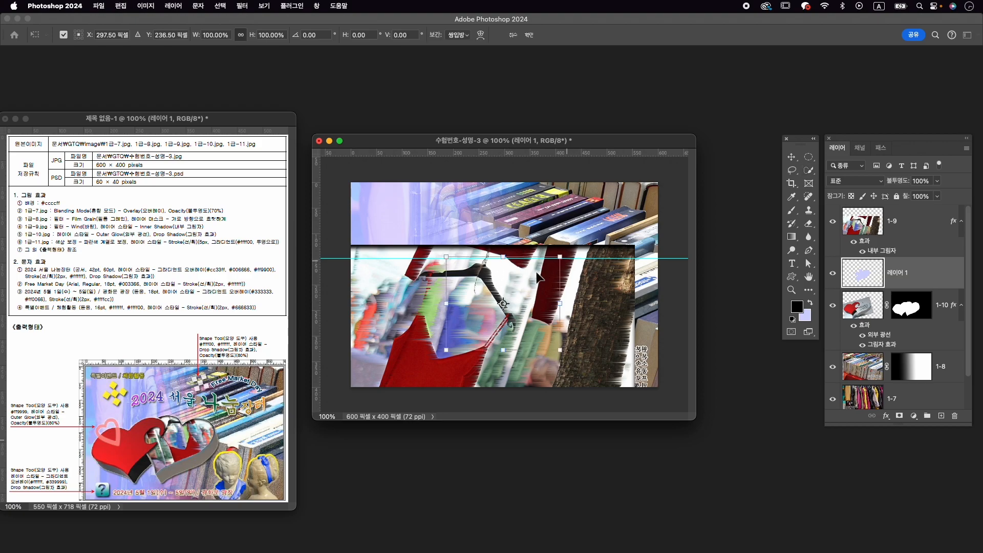
key("Return")
key("w")
- Flip the 1-9 red dress layer horizontally, scale it to about 48.5% and move it over the silver heart
left_click(891, 225)
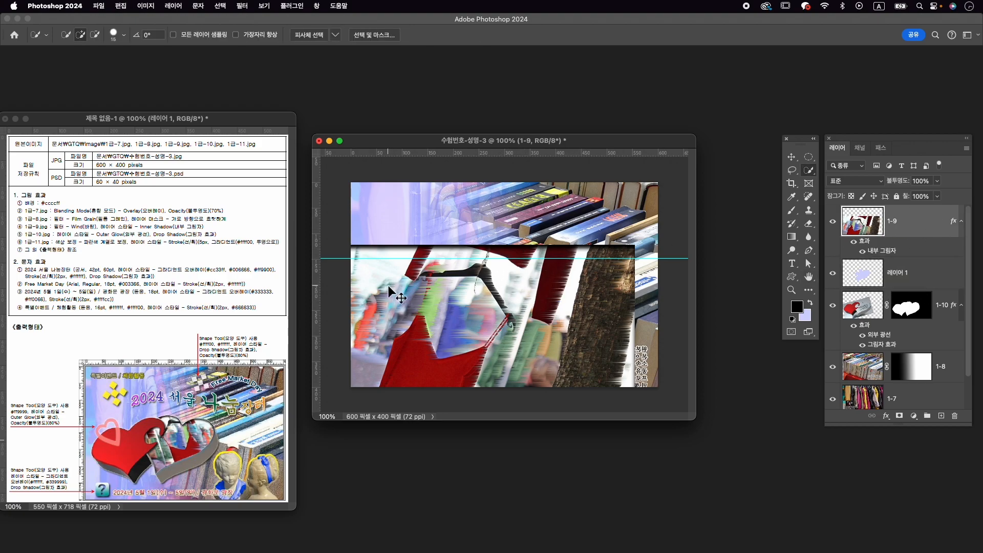
key("super+t")
left_click_drag(528, 276, 573, 224)
left_click_drag(684, 195, 621, 242)
right_click(554, 282)
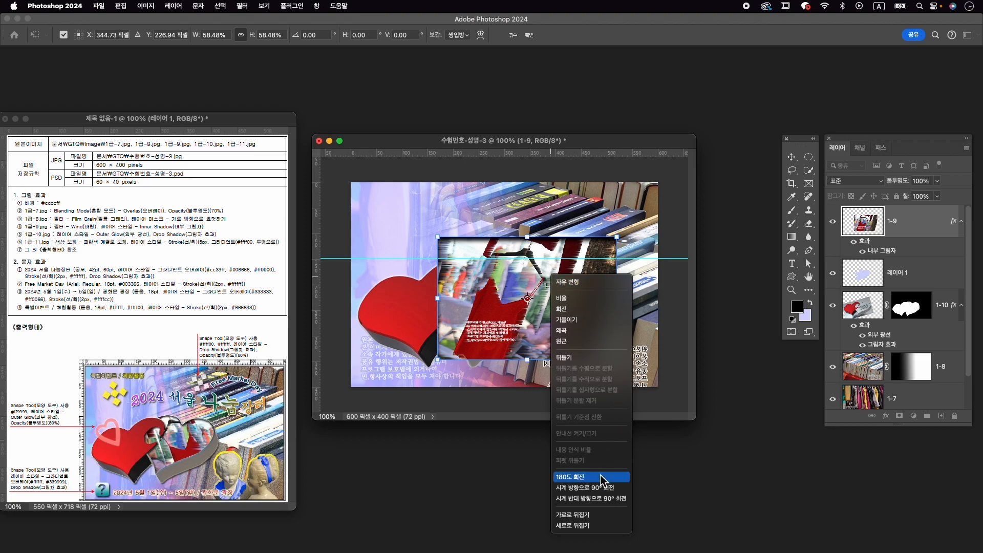
left_click(607, 517)
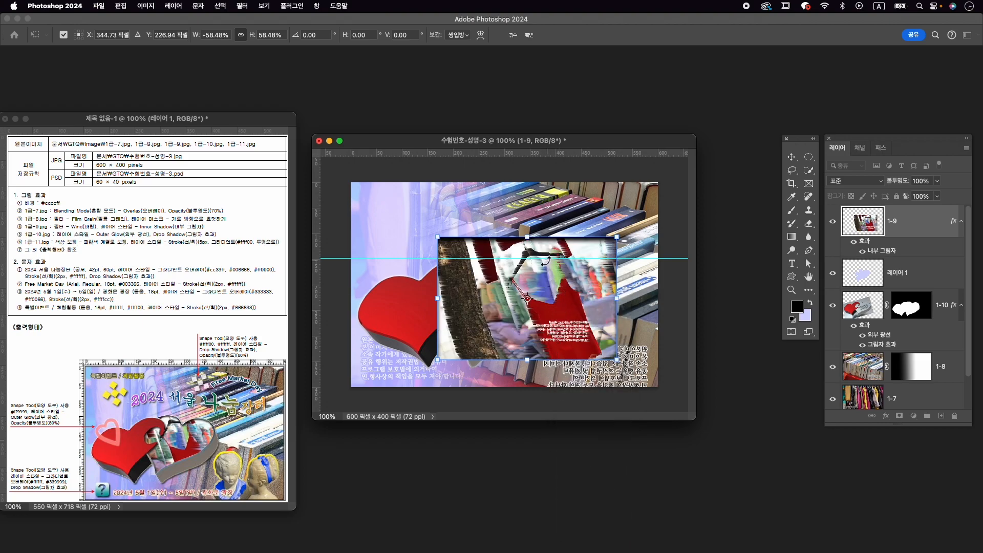
left_click_drag(438, 237, 468, 257)
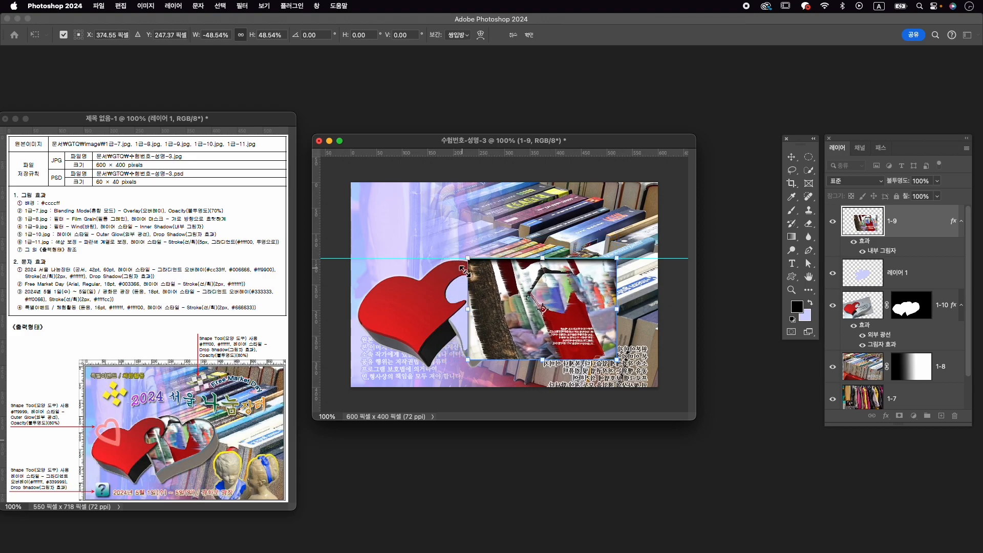
left_click_drag(506, 289, 457, 286)
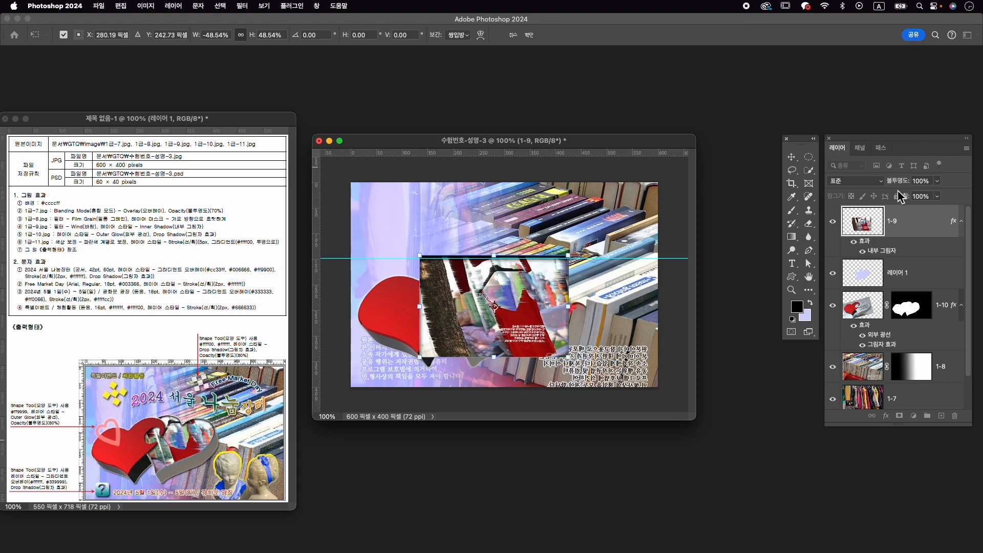
- Fit the 1-9 dress over the silver heart at about 50.2% scale, using 50% layer opacity for alignment and restoring it to 100%
left_click_drag(896, 180, 883, 189)
type("50")
key("Return")
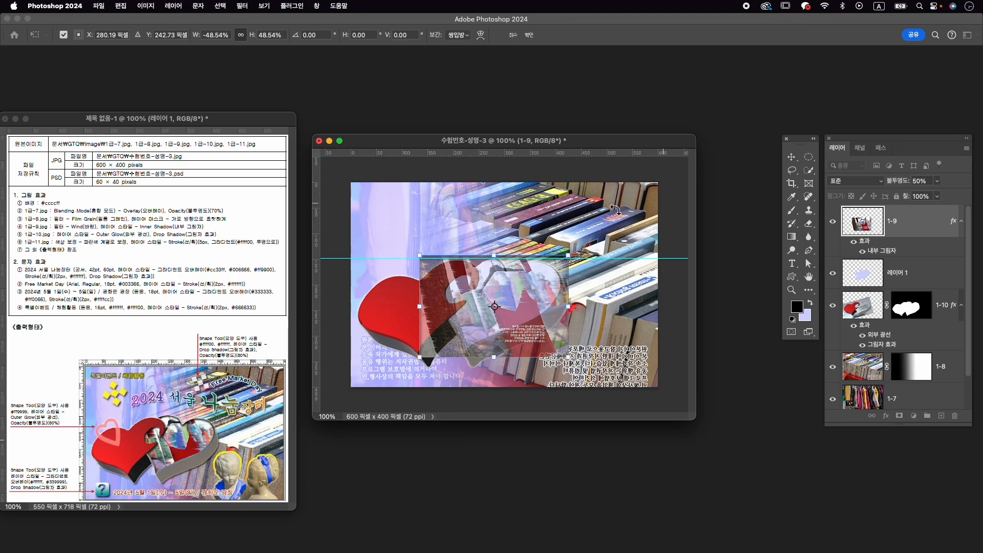
left_click_drag(546, 272, 543, 271)
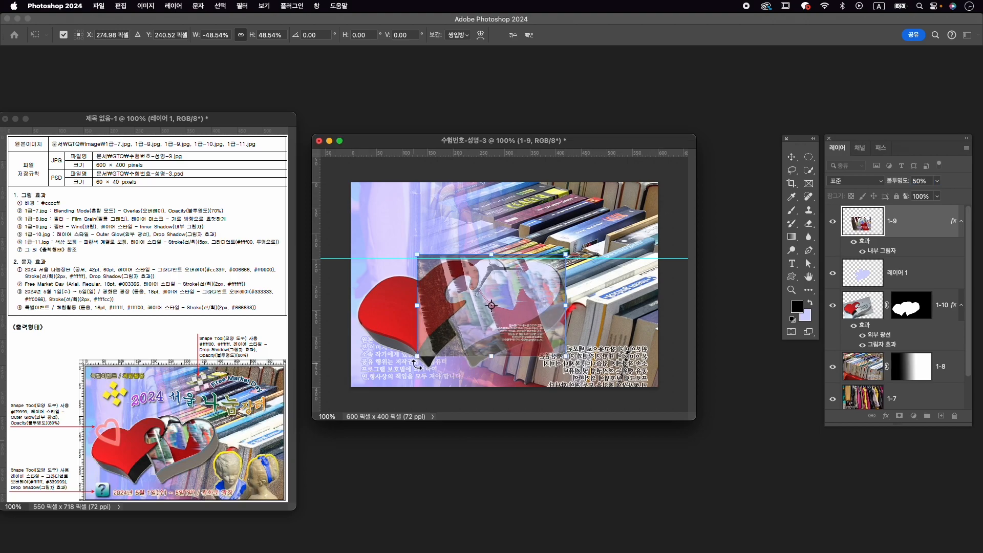
left_click_drag(417, 356, 412, 359)
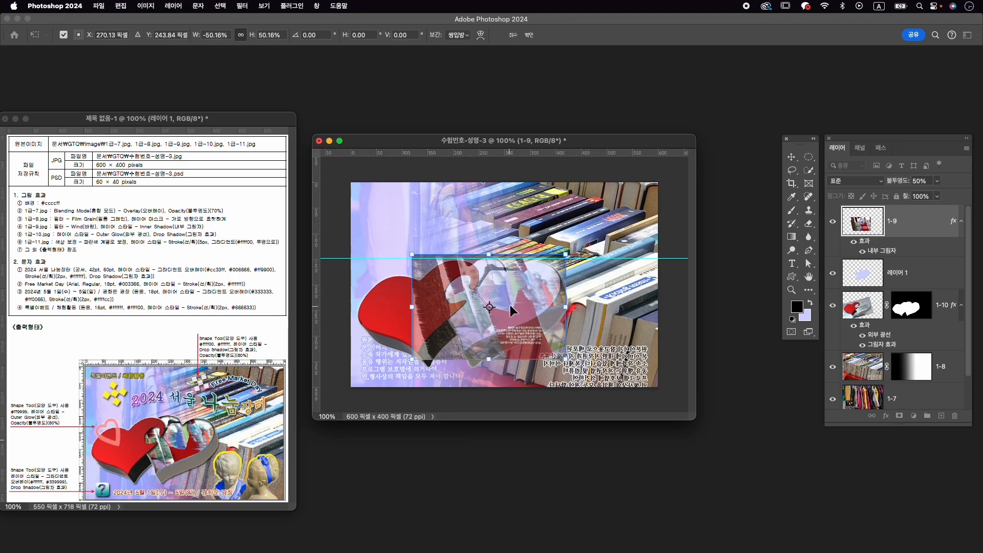
left_click_drag(518, 294, 514, 293)
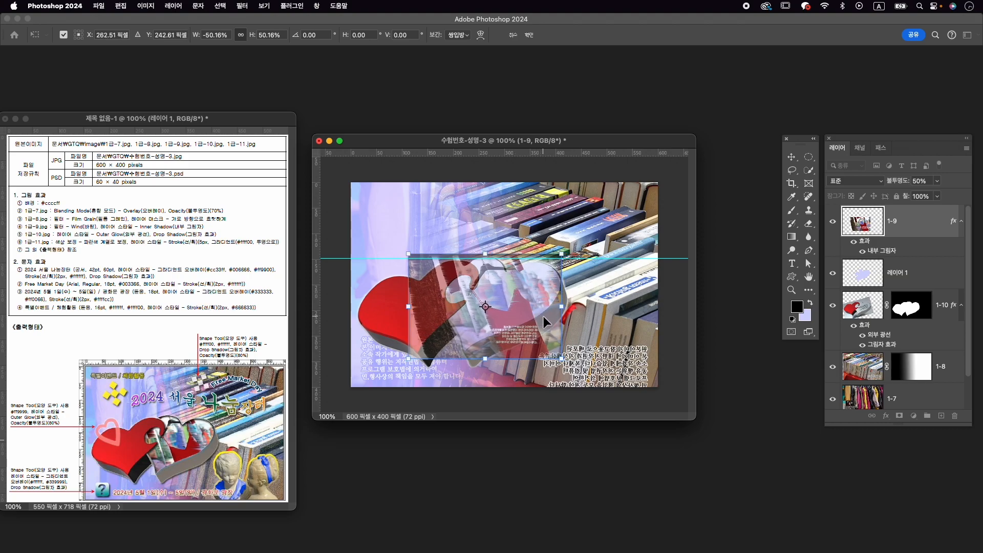
left_click_drag(899, 182, 952, 182)
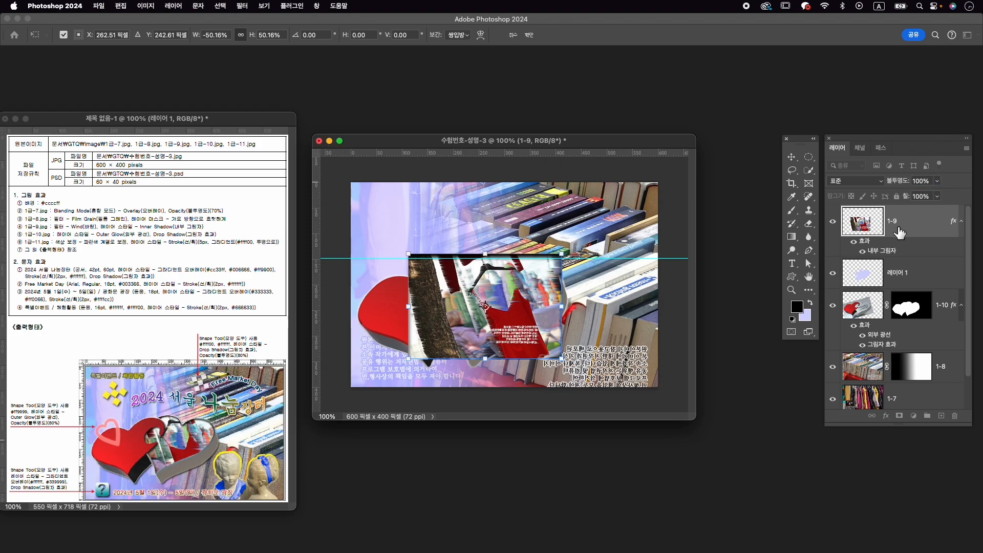
key("Return")
key("w")
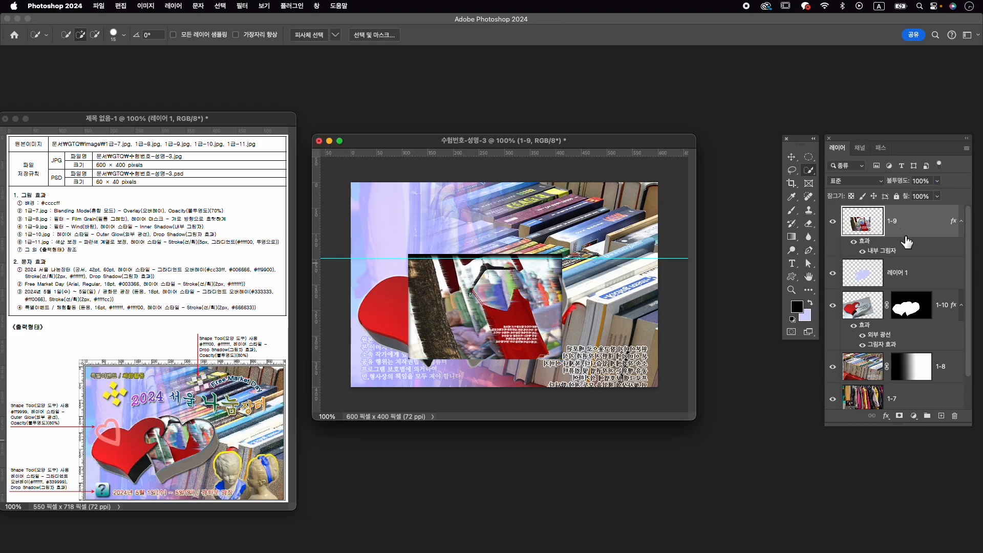
- Mask the 1-9 dress layer with the heart outline loaded from 레이어 1, and delete 레이어 1
left_click(906, 279)
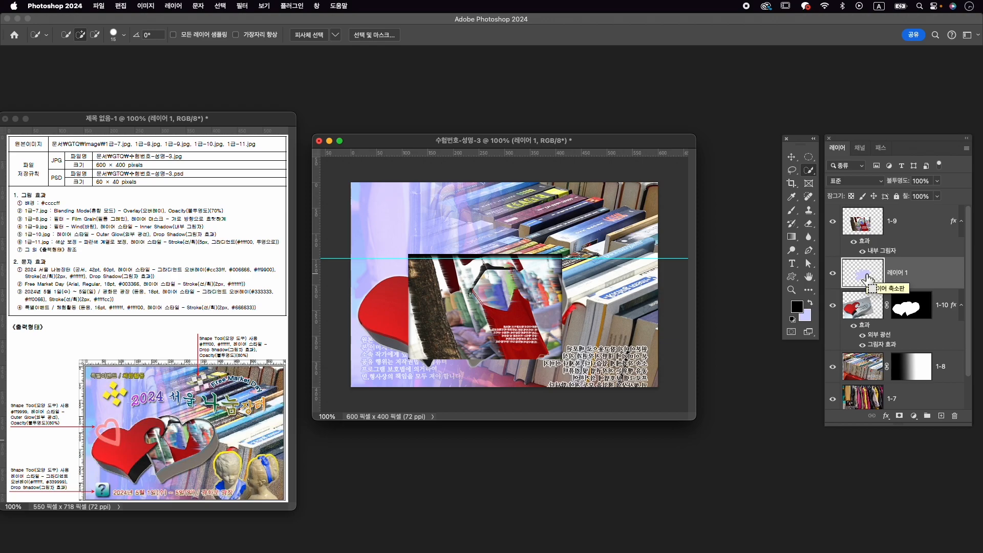
left_click(869, 278, "super")
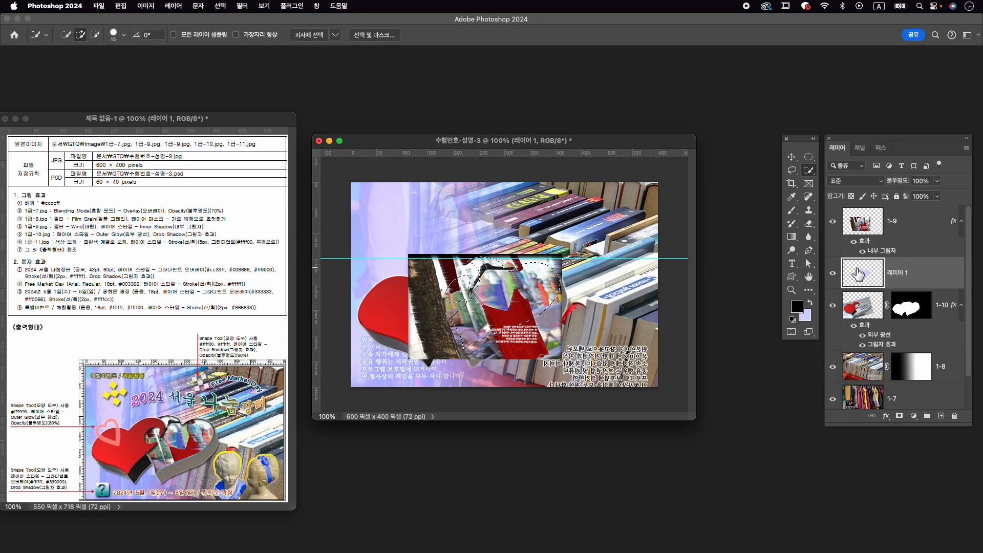
left_click(909, 222)
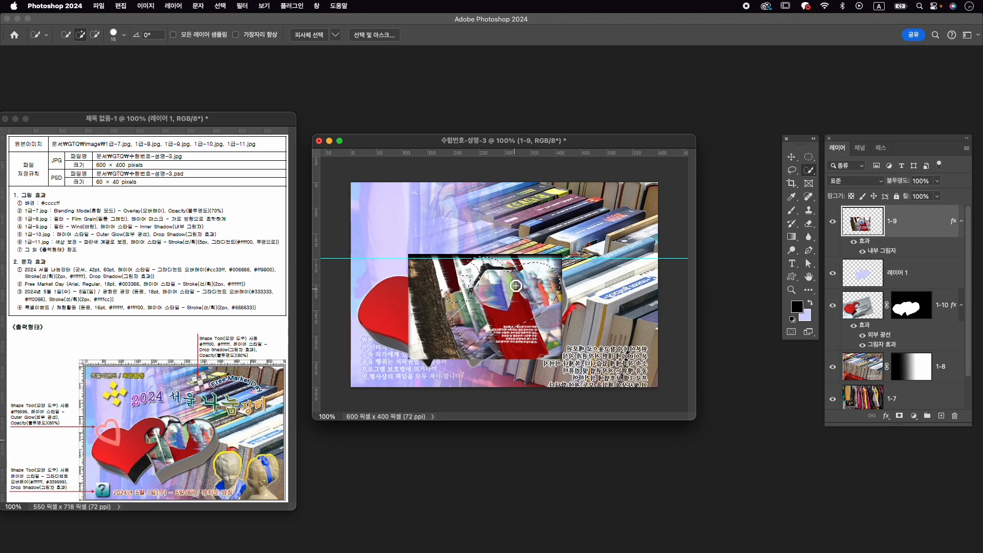
left_click(900, 416)
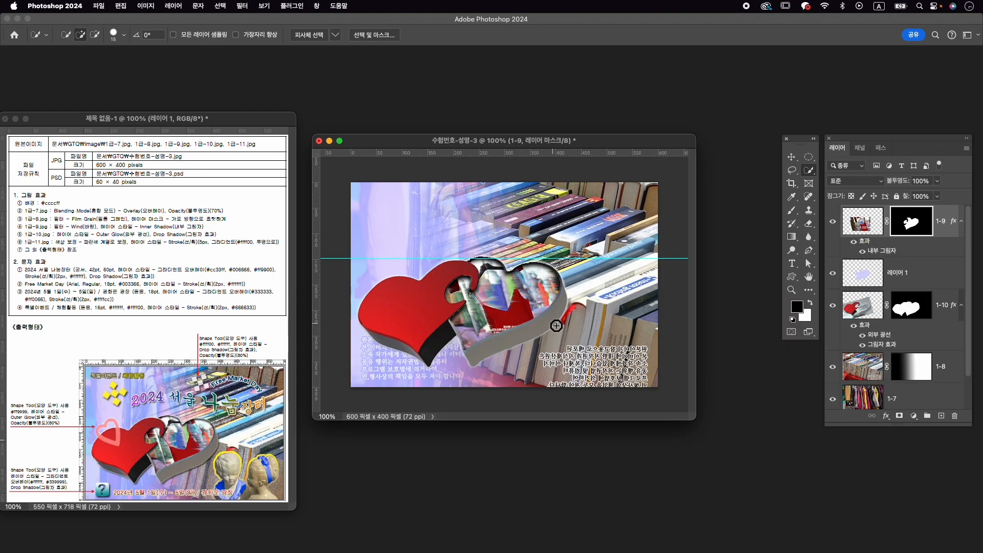
left_click(915, 277)
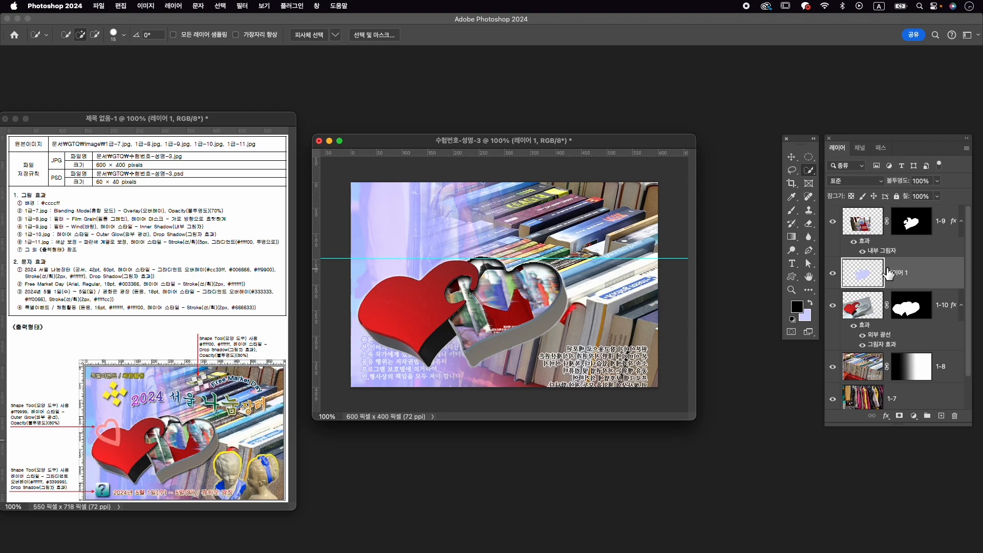
key("Delete")
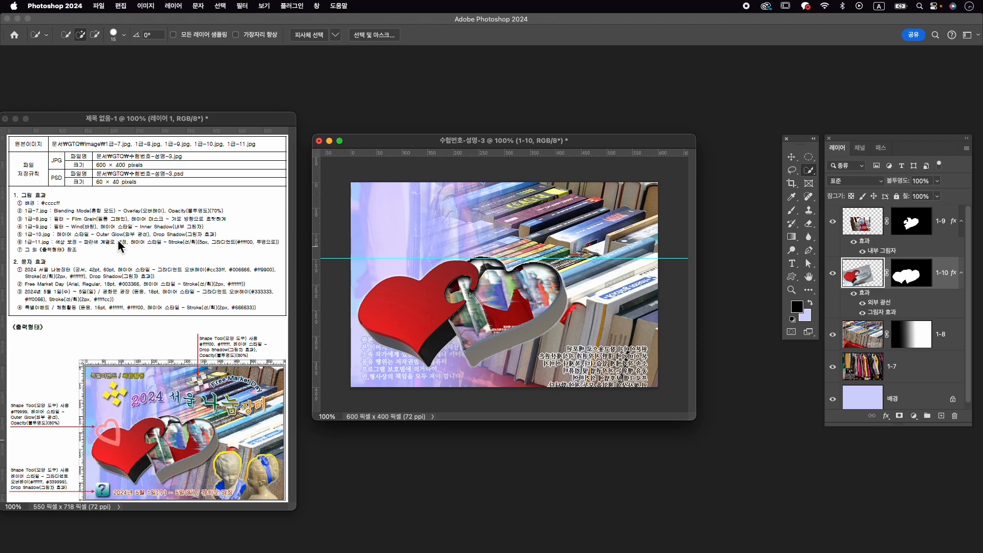
- Open 1급-11.jpg from the Image folder and move its window above the composition, clear of the exam sheet
key("v")
left_click(456, 255)
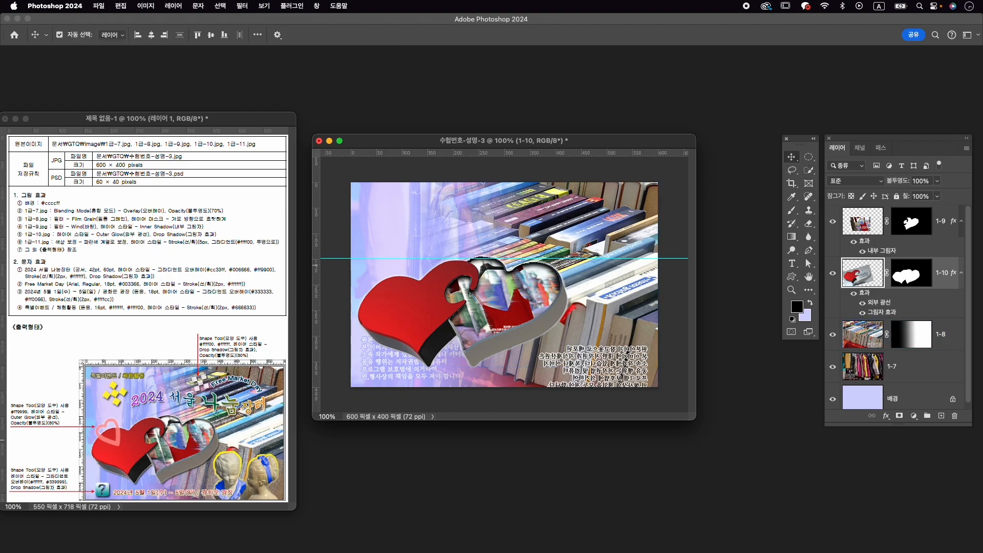
key("super+o")
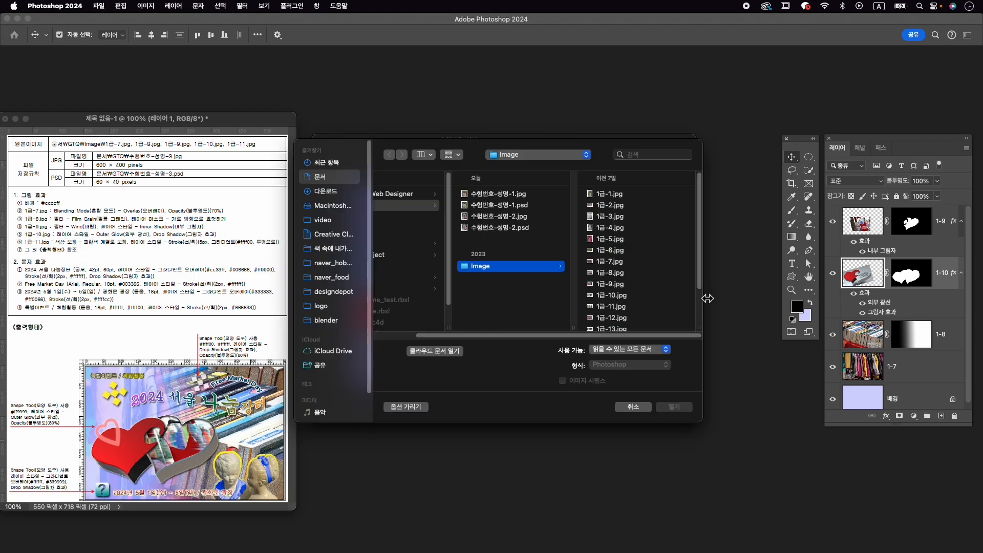
left_click(637, 307)
left_click(684, 408)
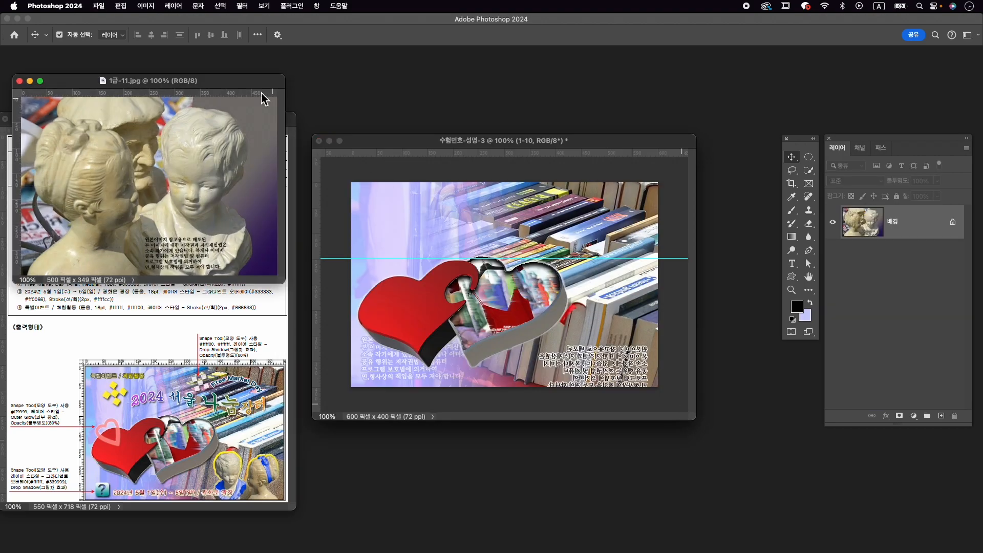
left_click_drag(252, 87, 559, 80)
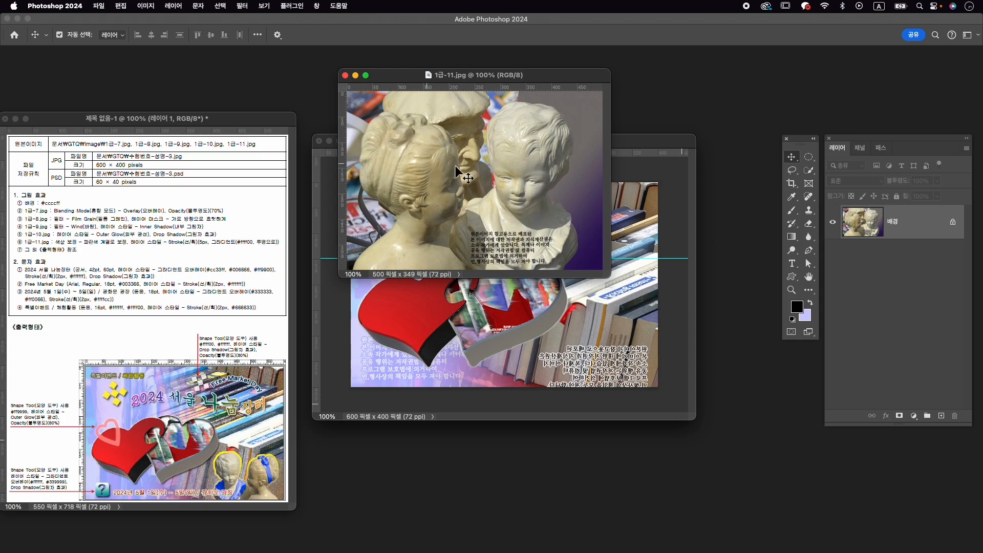
- Select the girl bust's hair ribbon and the boy bust's collar with the Quick Selection tool
left_click(810, 170)
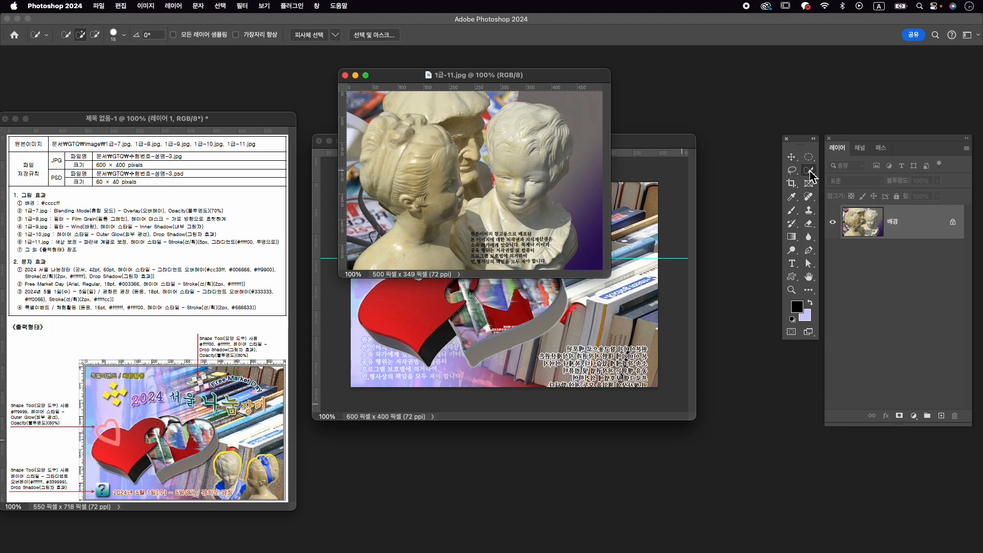
mouse_move(394, 154)
left_mouse_down()
mouse_move(383, 184)
mouse_move(421, 121)
mouse_move(373, 130)
mouse_move(364, 114)
mouse_move(363, 197)
mouse_move(377, 124)
mouse_move(371, 158)
mouse_move(385, 120)
mouse_move(398, 113)
mouse_move(378, 139)
mouse_move(369, 177)
mouse_move(380, 147)
mouse_move(374, 175)
mouse_move(386, 153)
mouse_move(373, 201)
left_mouse_up()
mouse_move(566, 211)
left_mouse_down()
mouse_move(553, 252)
mouse_move(529, 266)
mouse_move(508, 259)
mouse_move(486, 218)
left_mouse_up()
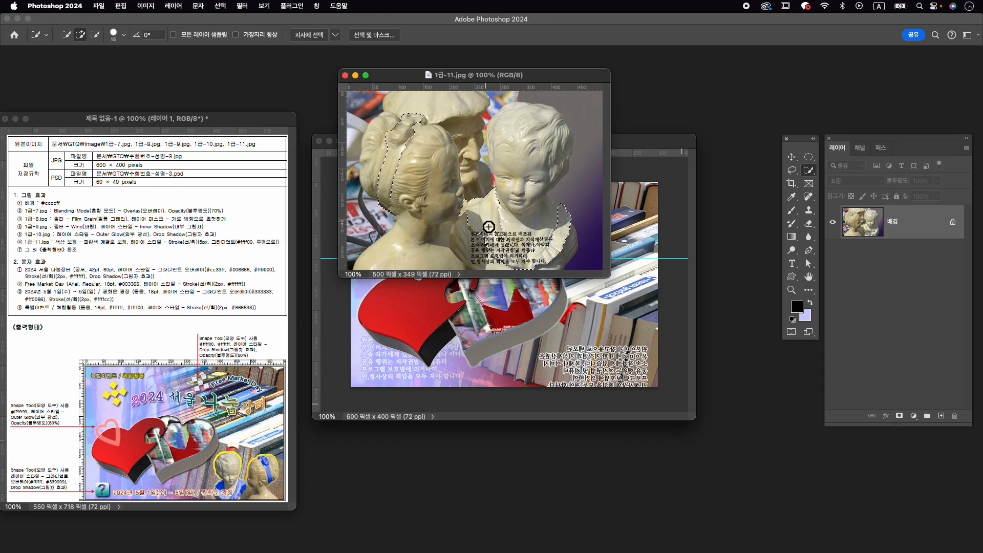
key("alt")
left_click_drag(467, 199, 457, 222)
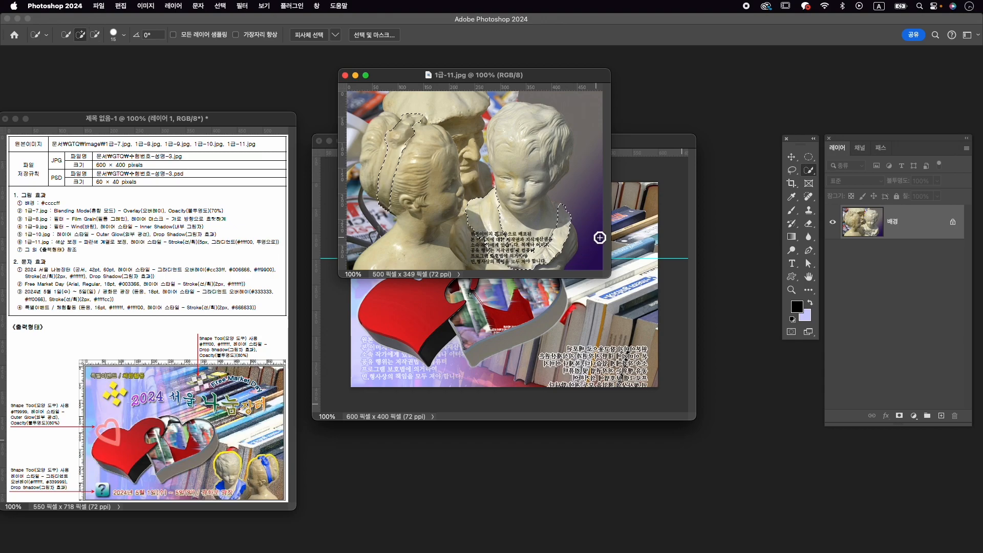
key("alt")
mouse_move(527, 209)
left_mouse_down()
mouse_move(517, 208)
mouse_move(536, 202)
mouse_move(529, 242)
mouse_move(544, 235)
mouse_move(535, 249)
mouse_move(507, 239)
left_mouse_up()
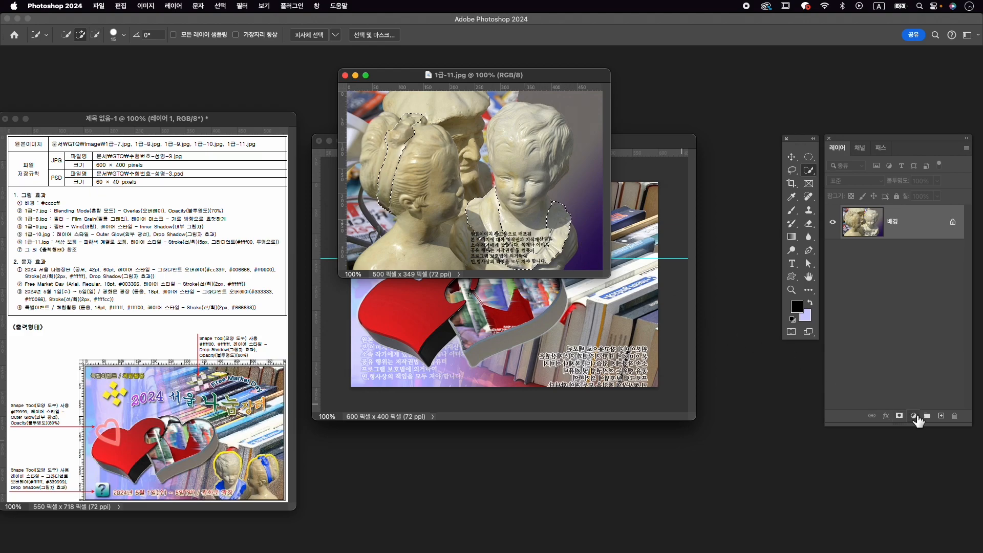
- Add a colorized Hue/Saturation adjustment to the ribbon and collar, with hue 218 and increased saturation for a strong blue
left_click(914, 416)
left_click(920, 306)
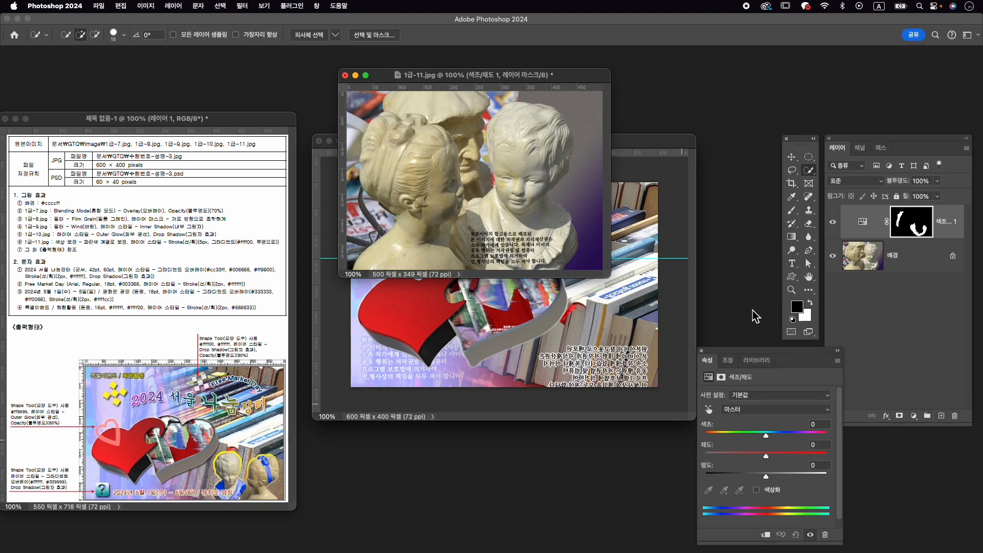
left_click(773, 491)
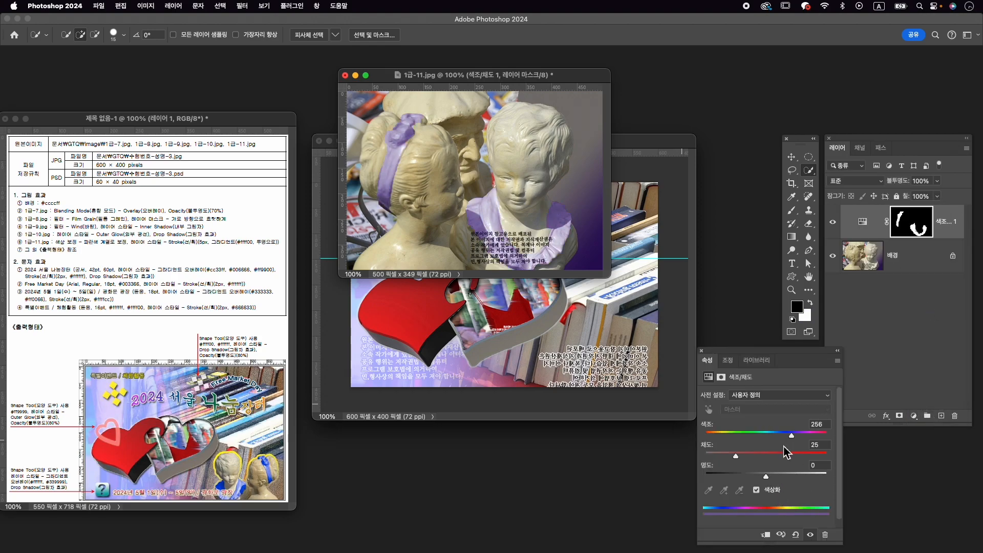
left_click_drag(784, 438, 782, 456)
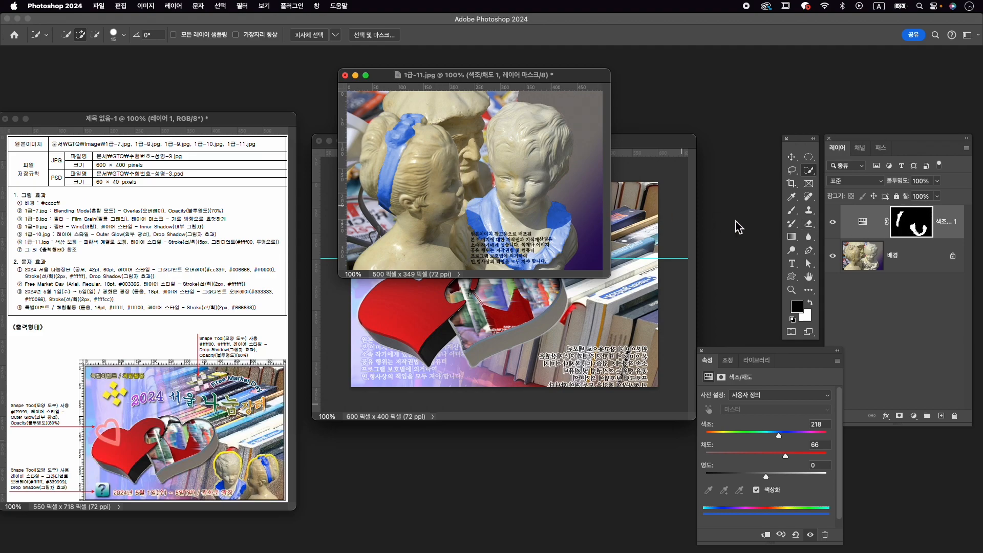
left_click_drag(785, 455, 795, 455)
- Refine the Hue/Saturation mask around the boy bust's collar with the Brush tool, alternating white and black
left_click(918, 226)
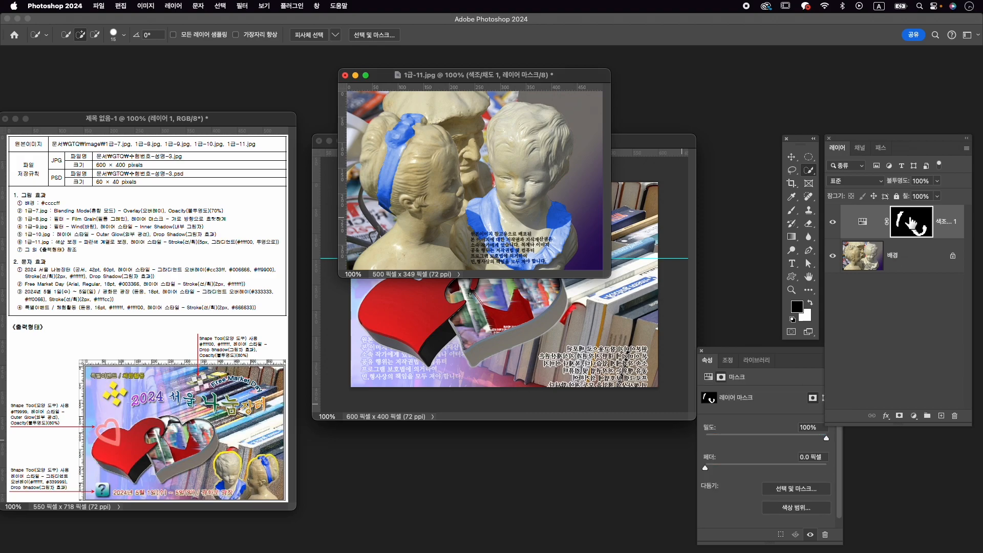
left_click(792, 211)
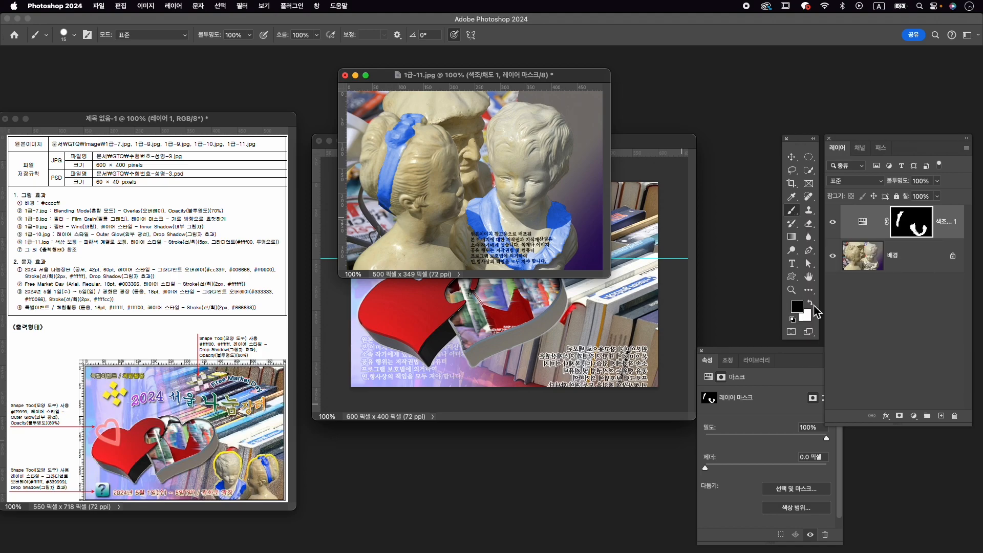
left_click(813, 303)
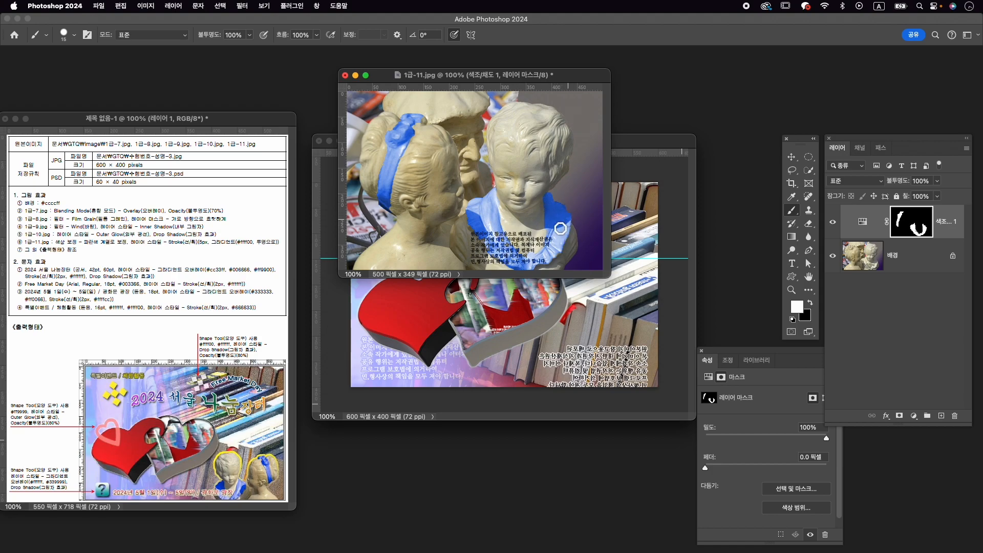
key("x")
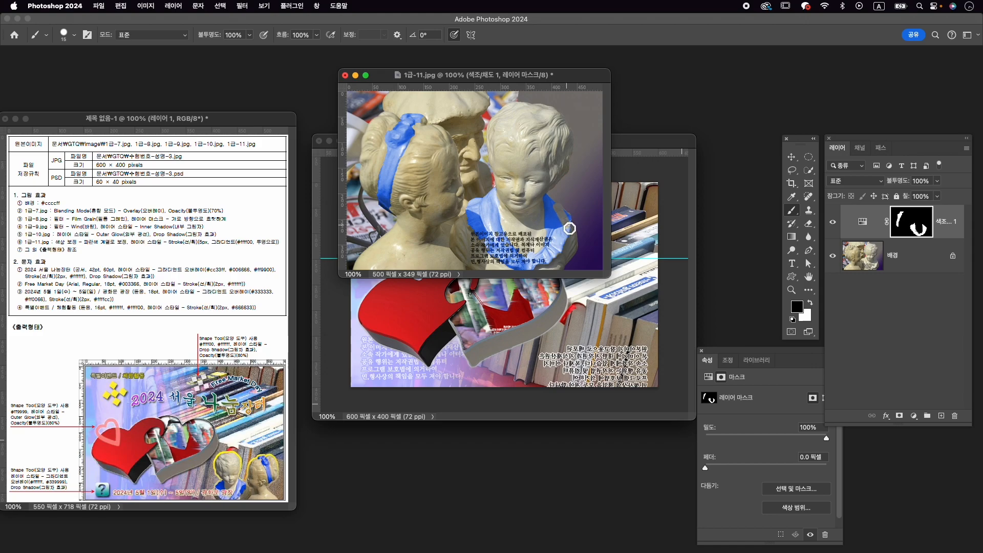
key("x")
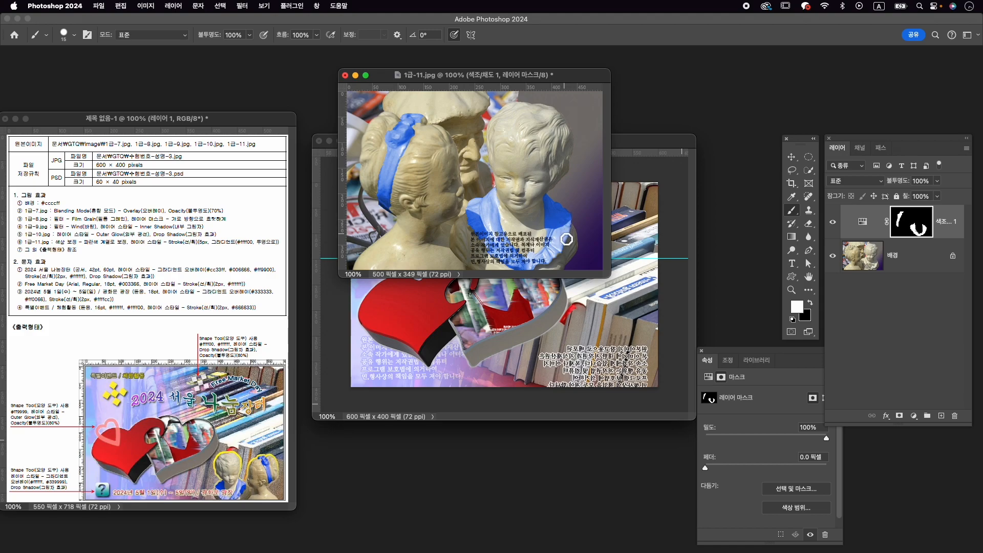
- Select both the boy and girl busts on the background layer with the Object Selection tool and mask out the rest
left_click(922, 260)
left_click(810, 171)
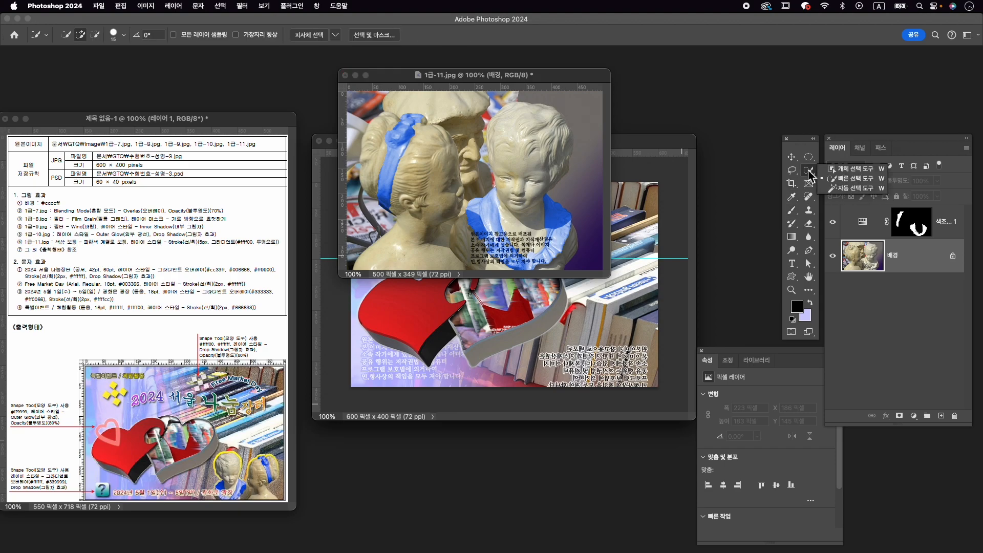
left_click(851, 168)
left_click_drag(363, 109, 575, 269)
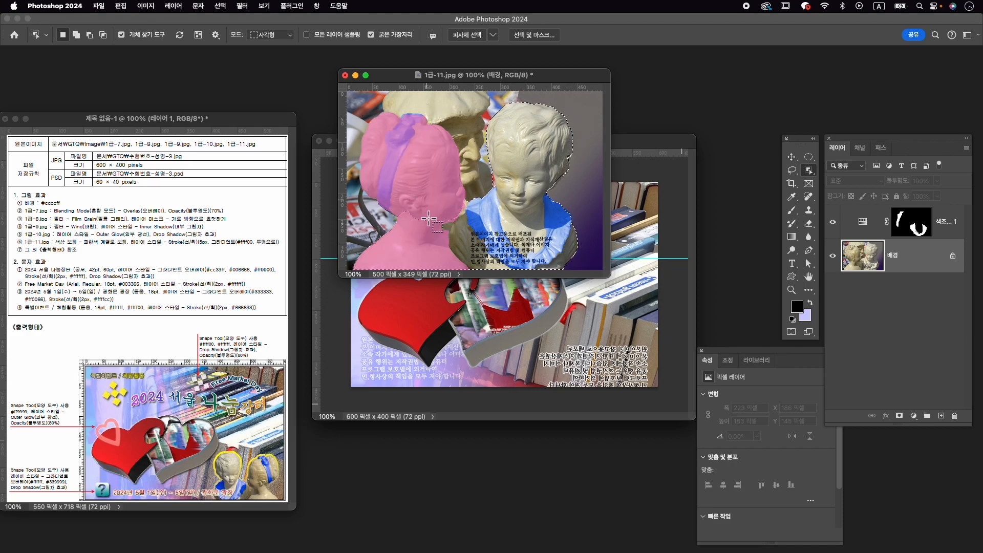
key("shift")
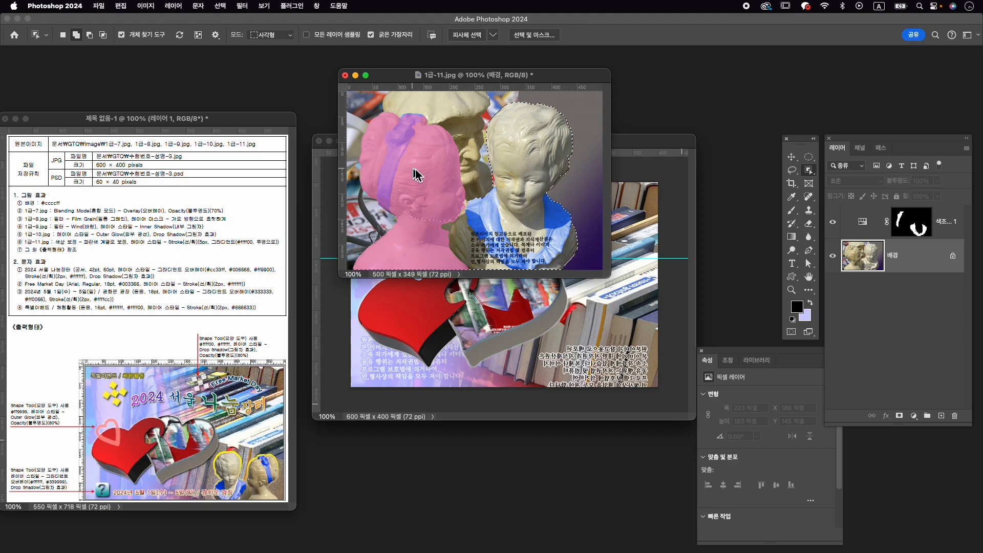
left_click(443, 179, "shift")
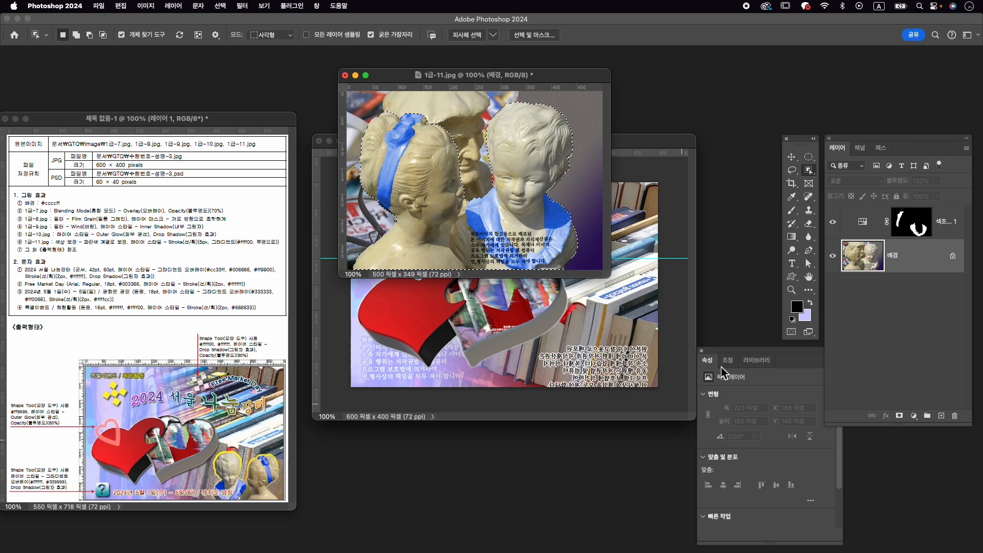
left_click(900, 416)
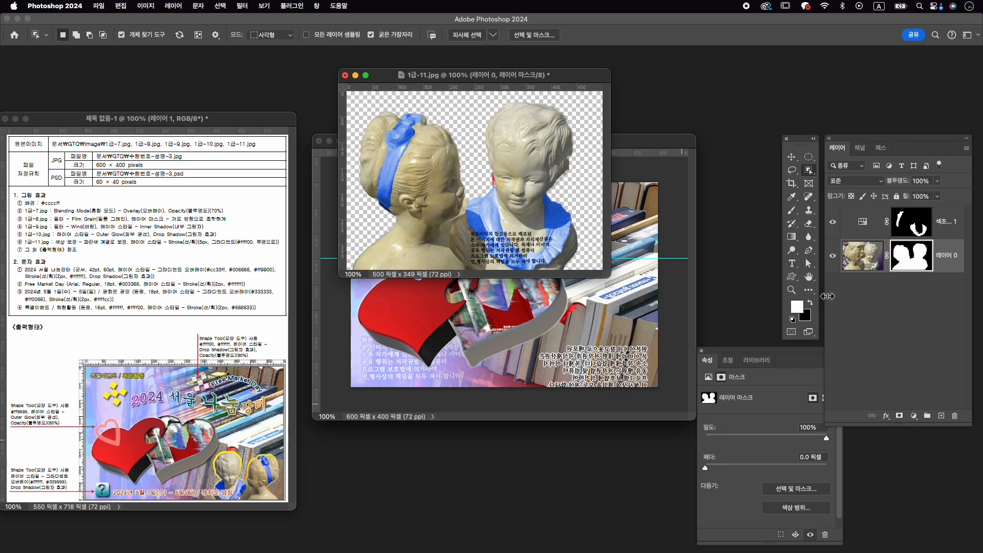
- Paint the red remnant beside the boy bust's cheek out of the layer mask with a smaller black brush
scroll(484, 195, "up", 5)
left_click_drag(507, 195, 432, 188)
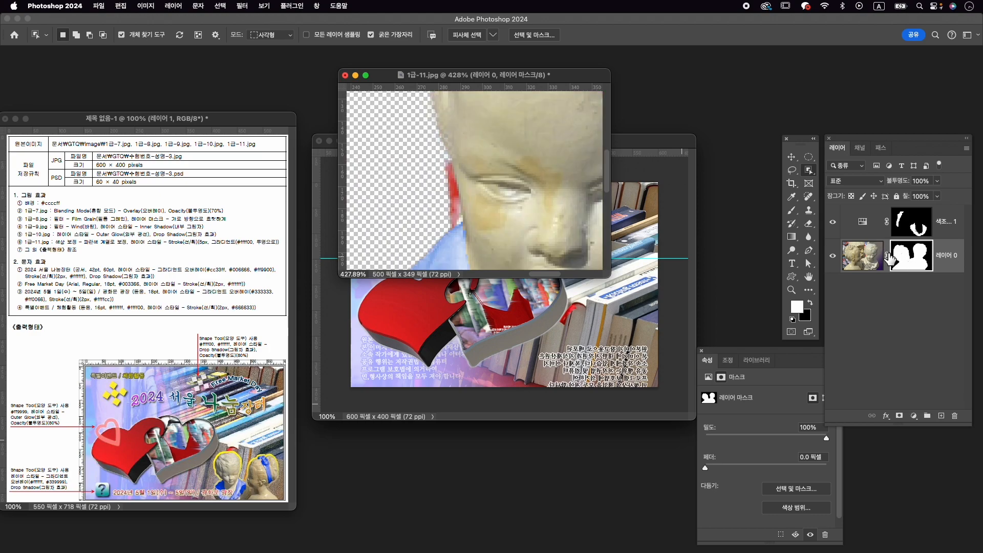
key("b")
left_click(811, 305)
key("bracketleft")
key("bracketleft")
key("bracketleft")
key("bracketleft")
key("bracketleft")
mouse_move(447, 172)
left_mouse_down()
mouse_move(454, 227)
mouse_move(449, 167)
left_mouse_up()
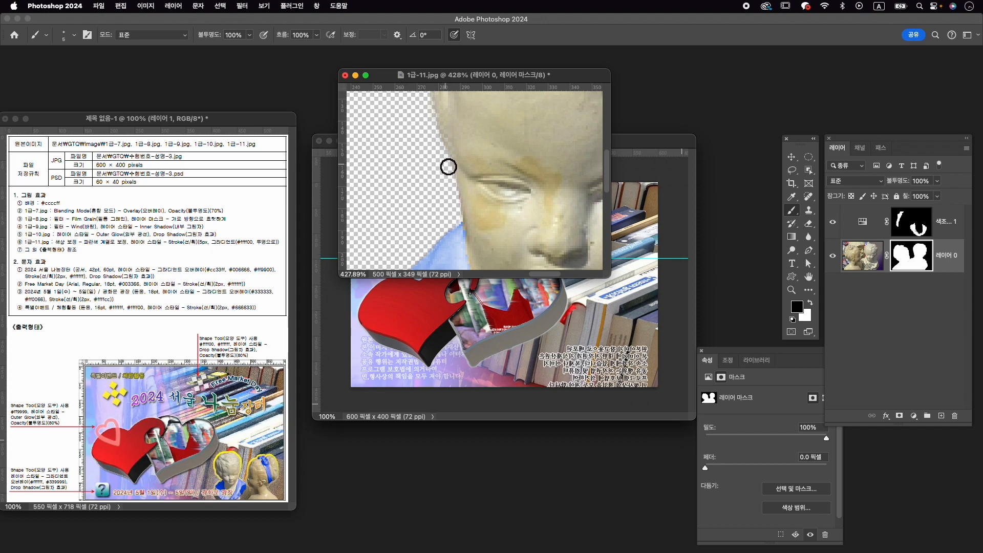
scroll(480, 213, "down", 5)
scroll(479, 215, "down", 1)
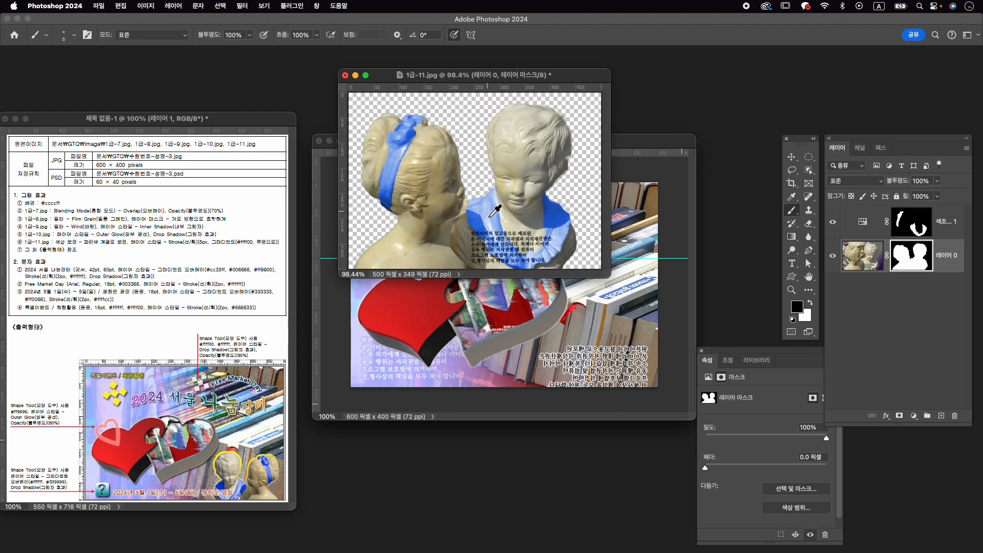
- Stamp the visible layers into a new layer, copy it into the composition and close 1급-11.jpg without saving
left_click(949, 223)
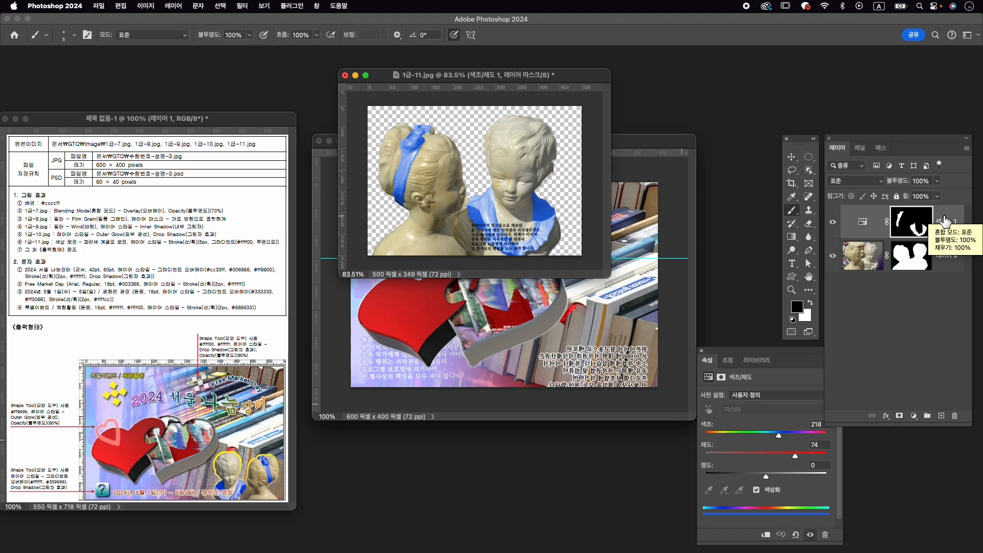
key("alt+shift+super+e")
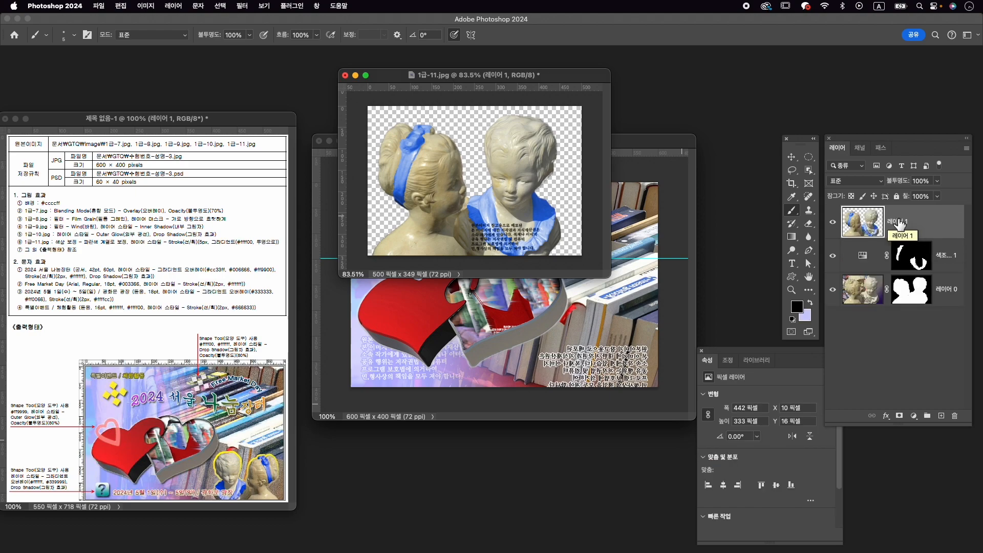
key("v")
left_click_drag(505, 202, 548, 333)
left_click(347, 77)
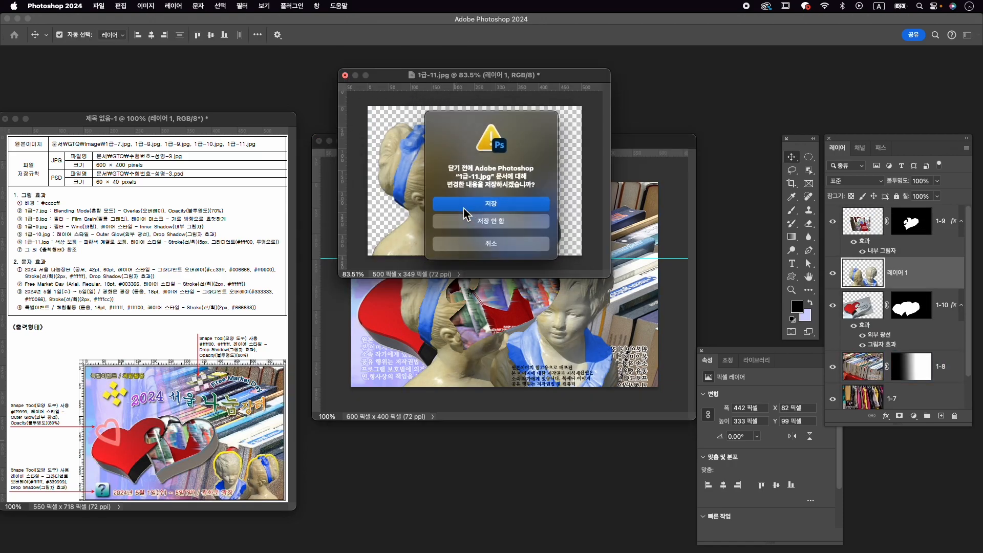
left_click(497, 237)
- Move the busts layer above layer 1-9 and rename it 1-11
left_click_drag(914, 279, 915, 225)
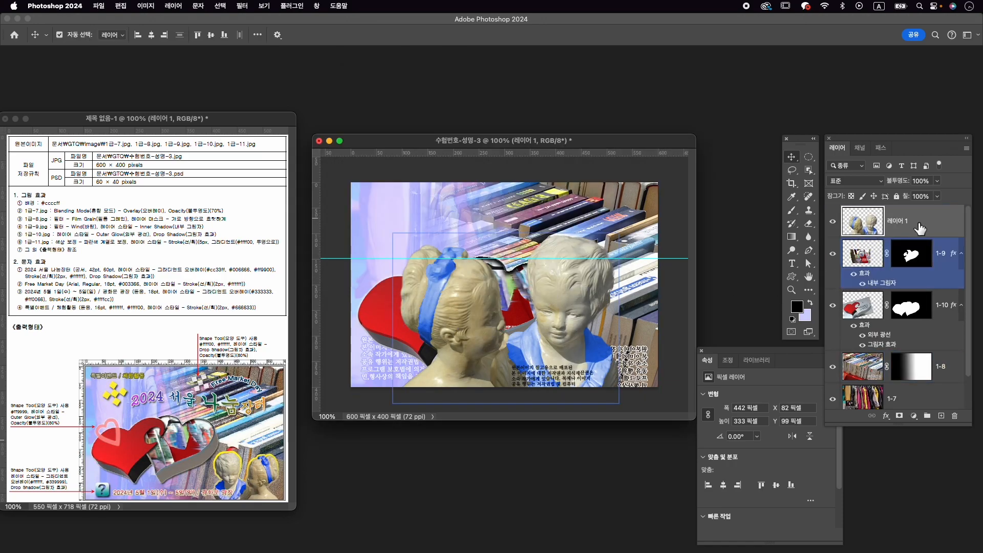
double_click(901, 222)
type("1")
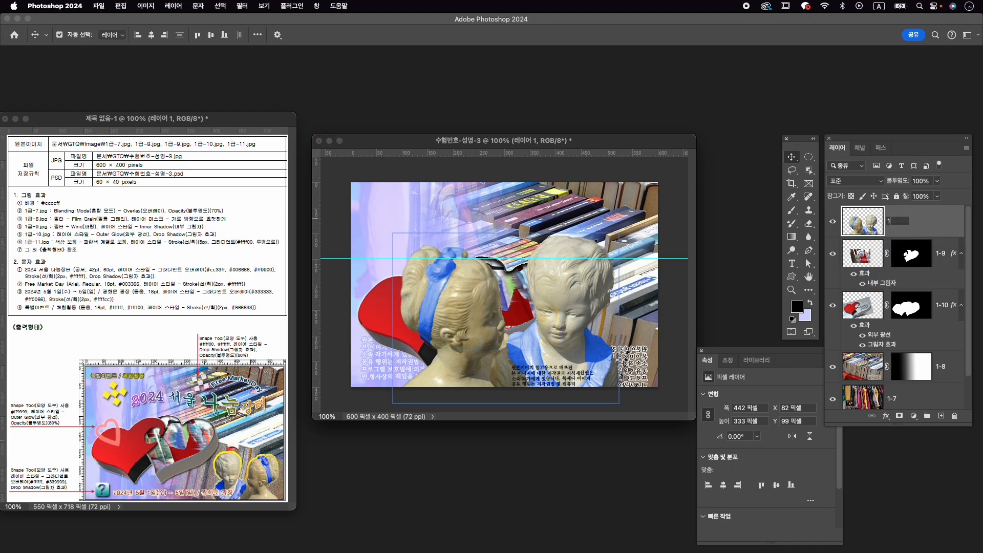
key("Return")
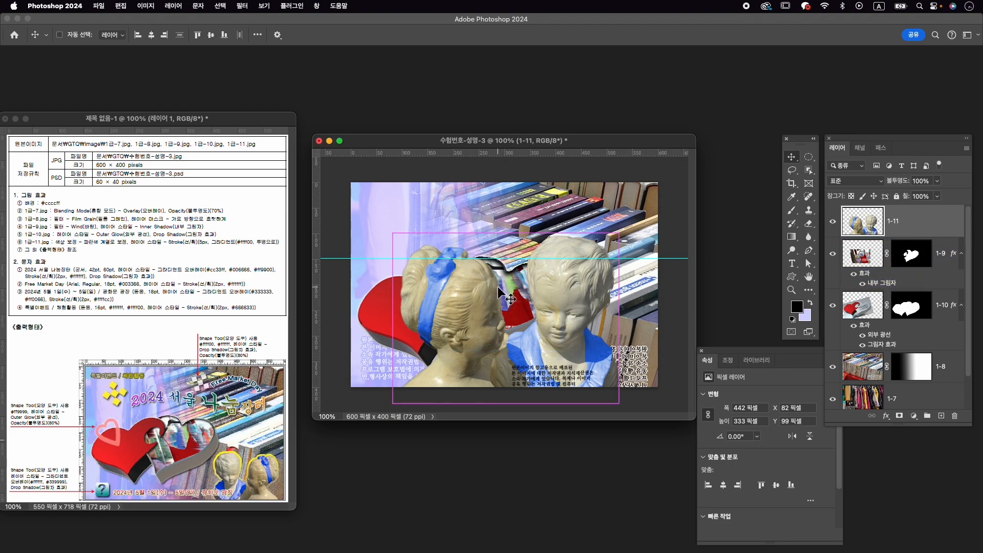
- Flip the busts horizontally with Free Transform, scale them to about 45% and move them to the canvas's lower-right corner
key("super+t")
right_click(579, 283)
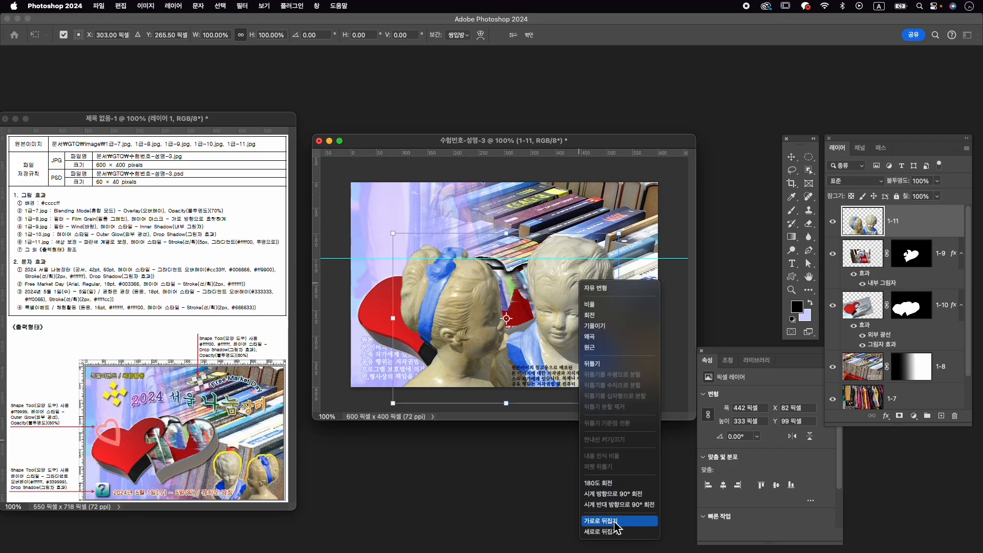
left_click(604, 521)
left_click_drag(393, 236, 431, 281)
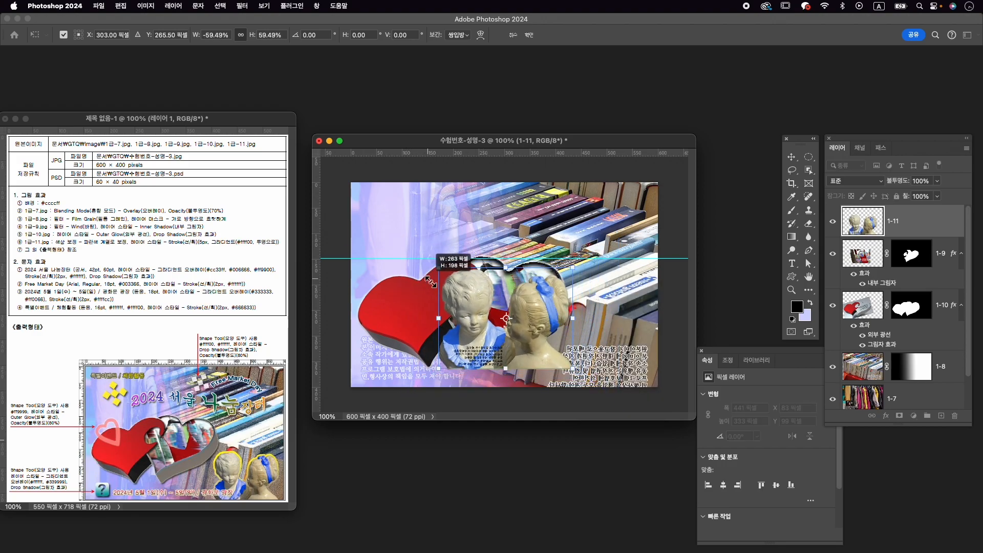
left_click_drag(497, 300, 593, 322)
left_click_drag(535, 289, 574, 324)
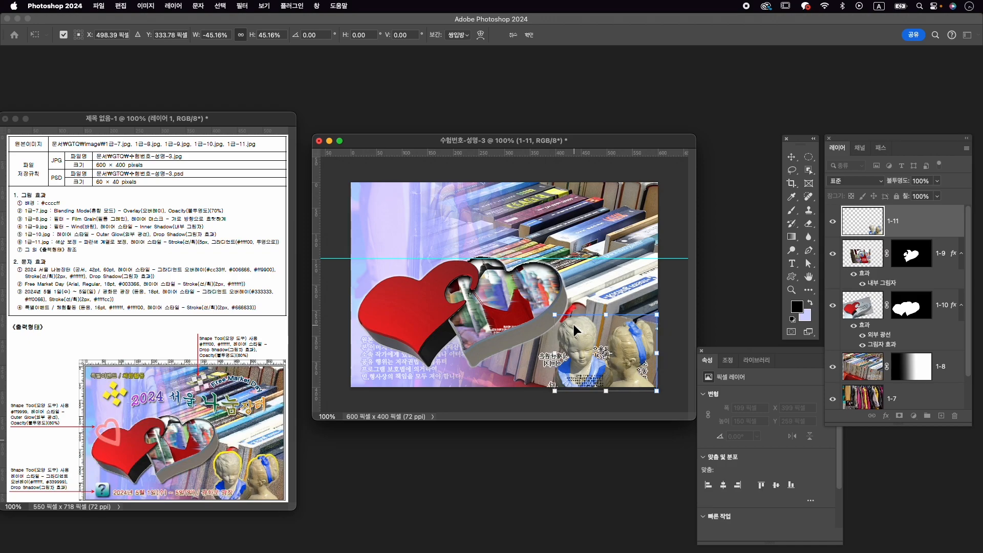
- Fine-tune the busts to about 43.5% scale, nudge them into the lower-right corner and apply the transform
key("Up")
key("Up")
key("Up")
key("Up")
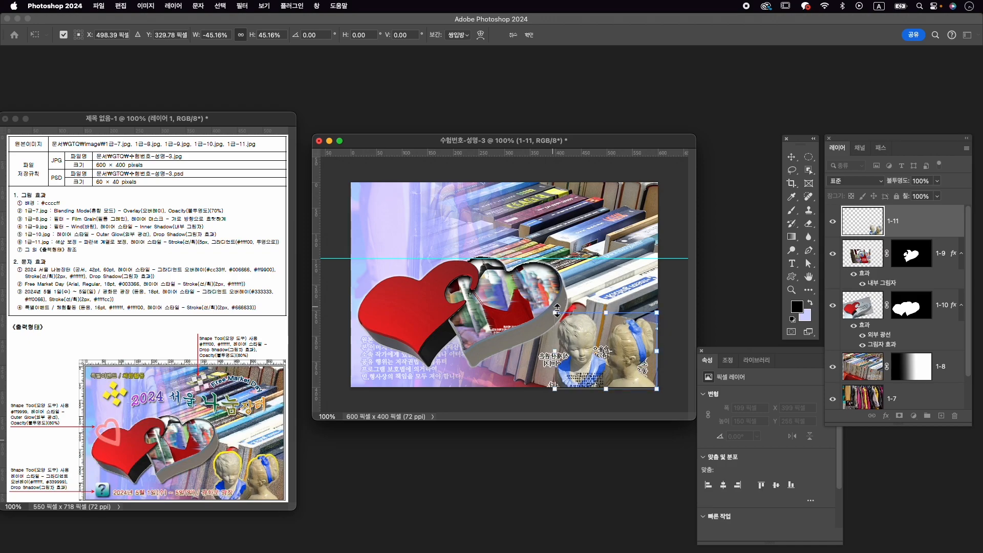
left_click_drag(555, 312, 560, 313)
key("Left")
key("Down")
key("Down")
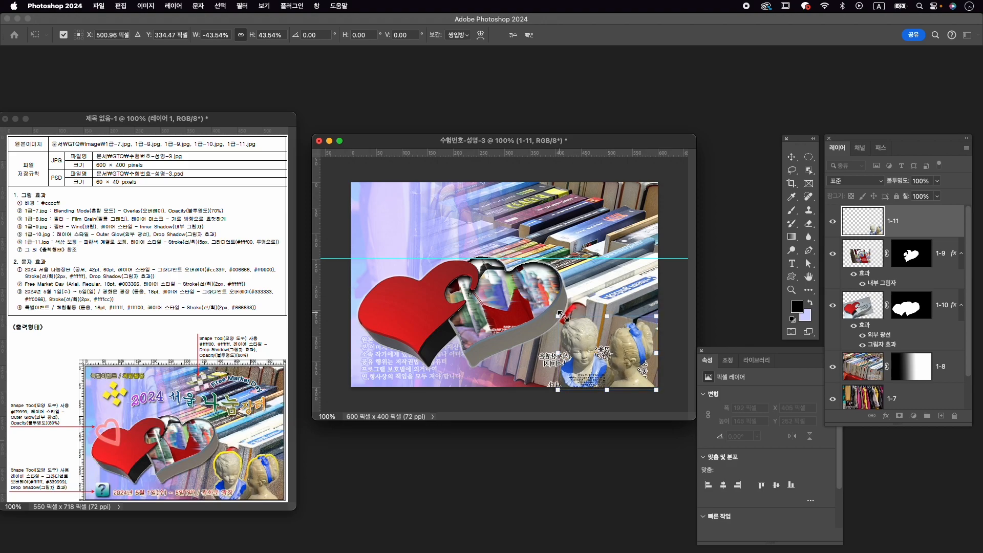
key("Right")
key("Down")
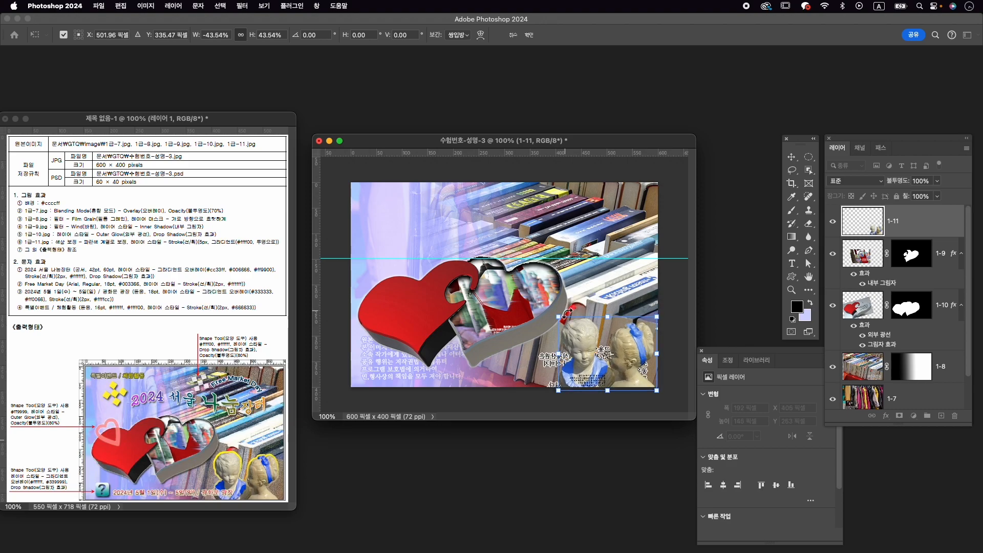
key("Return")
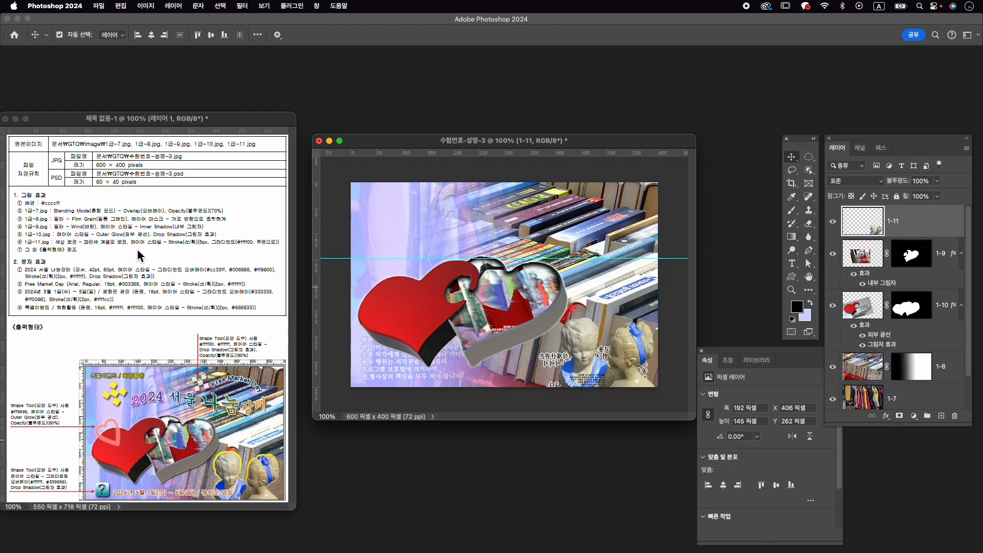
- Add a 5 px Stroke layer style with a gradient fill to layer 1-11 and open its gradient for editing
left_click(896, 407)
left_click(886, 416)
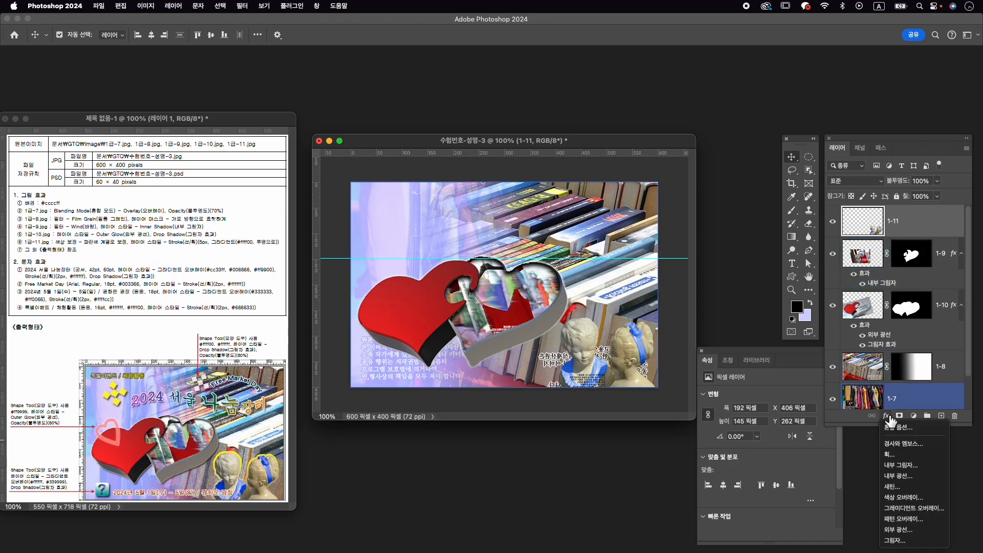
left_click(917, 455)
type("5")
left_click(753, 363)
left_click(758, 378)
left_click(763, 385)
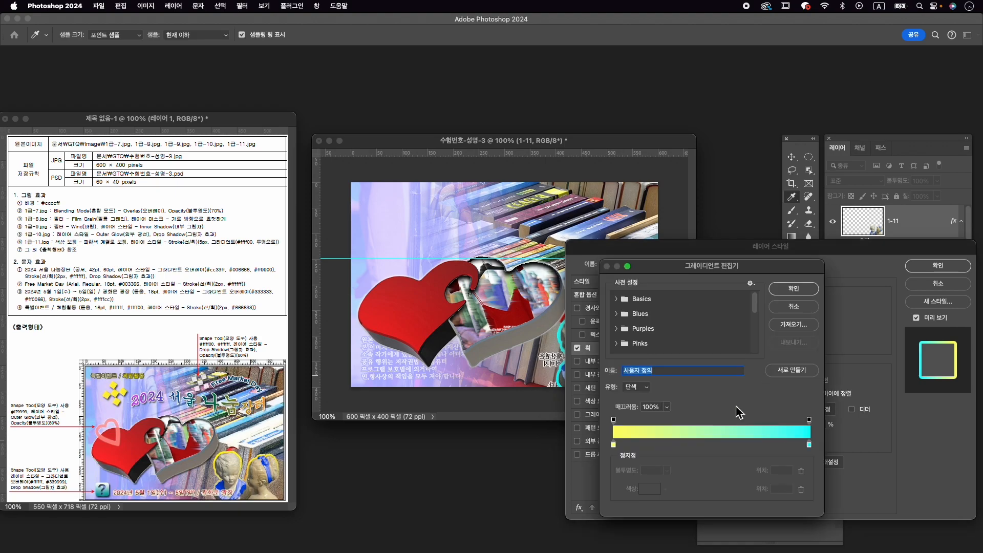
- Set both color stops of the stroke gradient to #ffff00
double_click(614, 445)
type("ff")
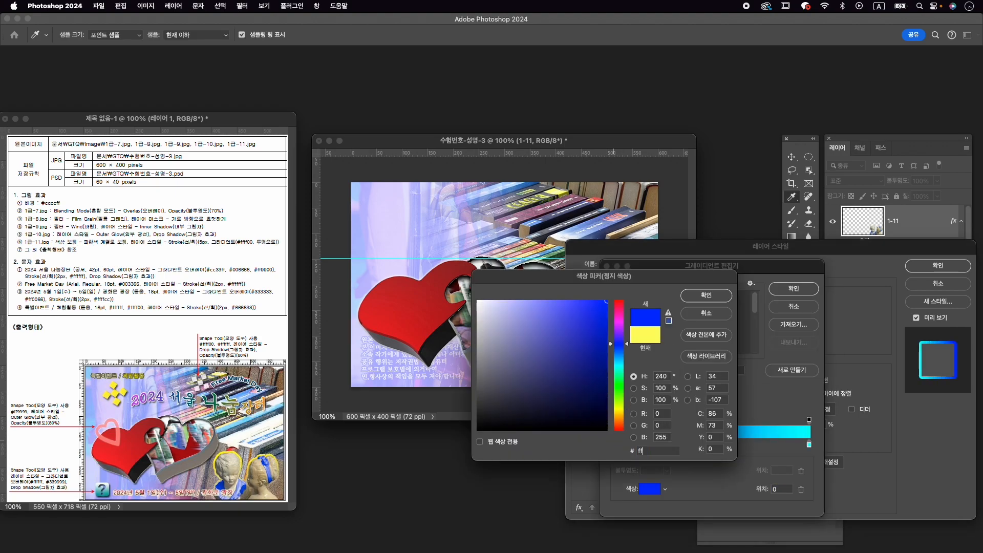
type("ff00")
left_click_drag(669, 455, 622, 456)
key("super+c")
left_click(707, 296)
double_click(809, 444)
key("super+v")
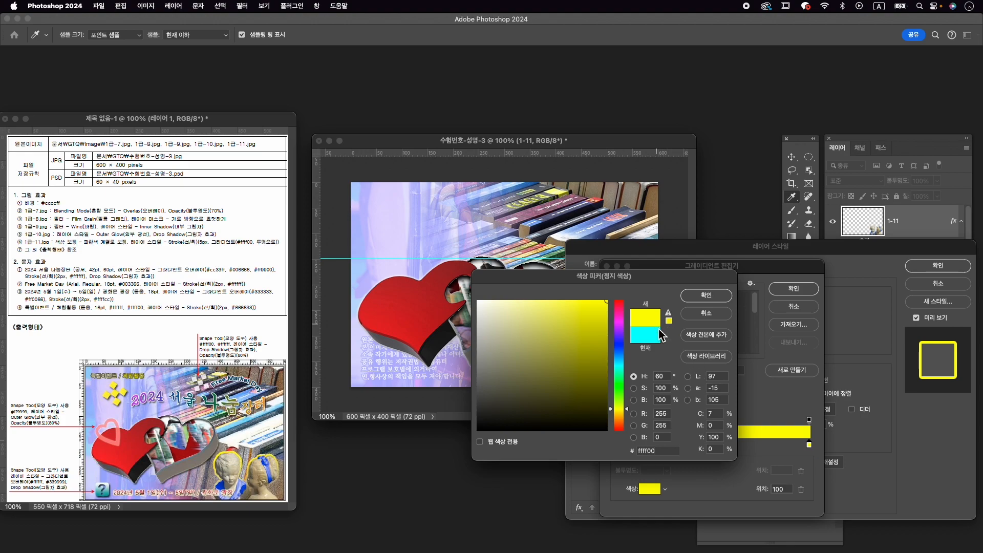
left_click(720, 300)
- Set the opacity of the gradient's end stop to 0% and accept the gradient
left_click(810, 419)
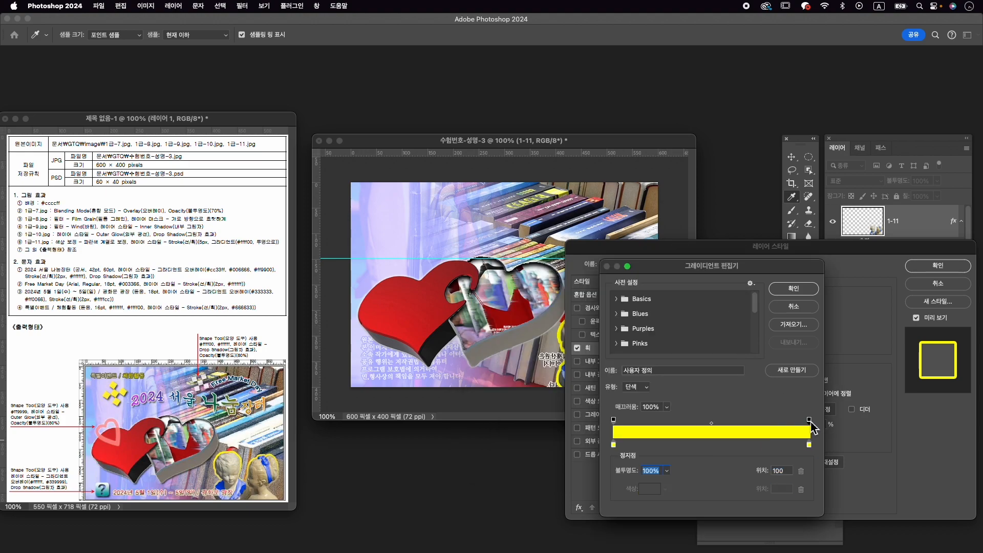
left_click(667, 471)
left_click_drag(666, 484, 606, 487)
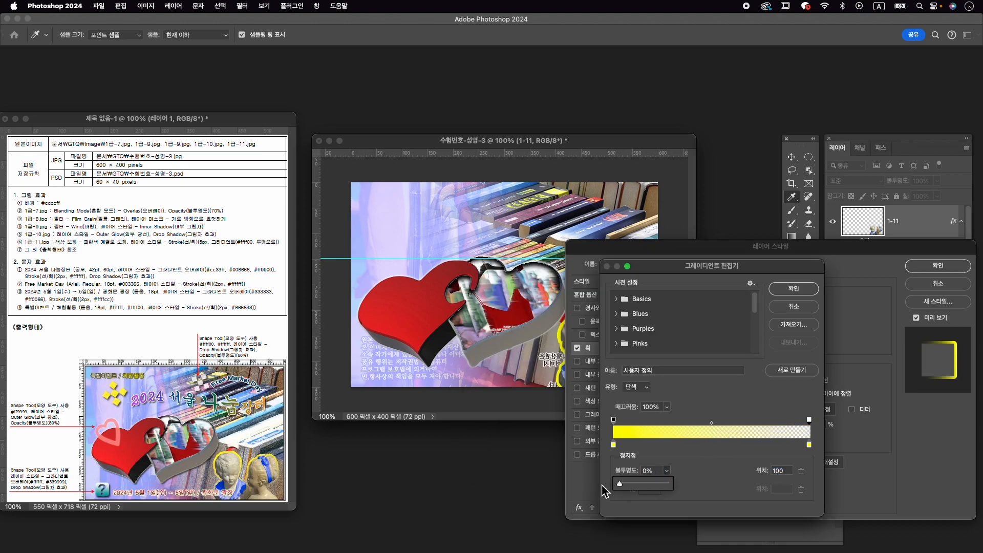
left_click(794, 289)
- Set the stroke gradient's angle to about -88° and apply the layer style
mouse_move(825, 252)
left_mouse_down()
mouse_move(814, 327)
mouse_move(746, 443)
mouse_move(772, 157)
mouse_move(811, 126)
left_mouse_up()
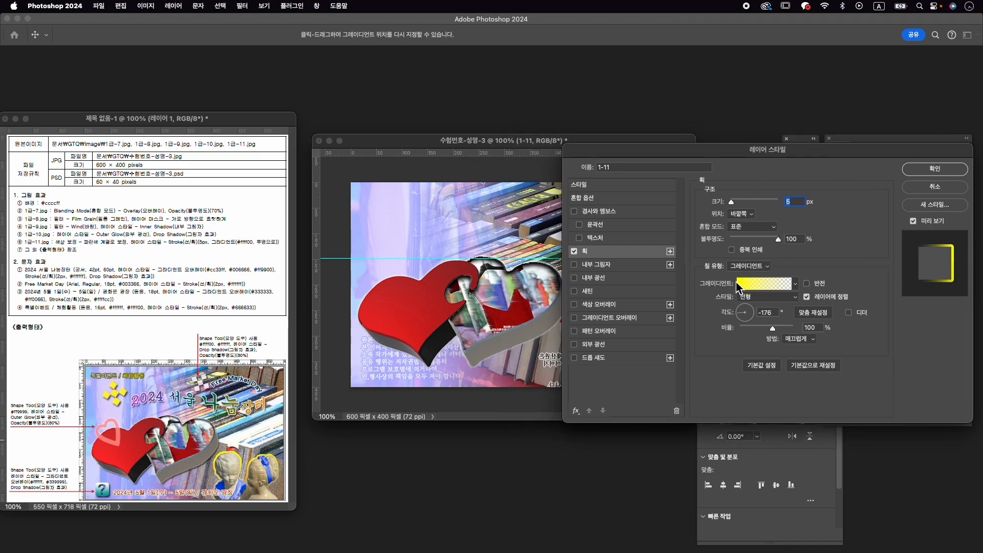
left_click(748, 322)
left_click_drag(748, 323, 744, 323)
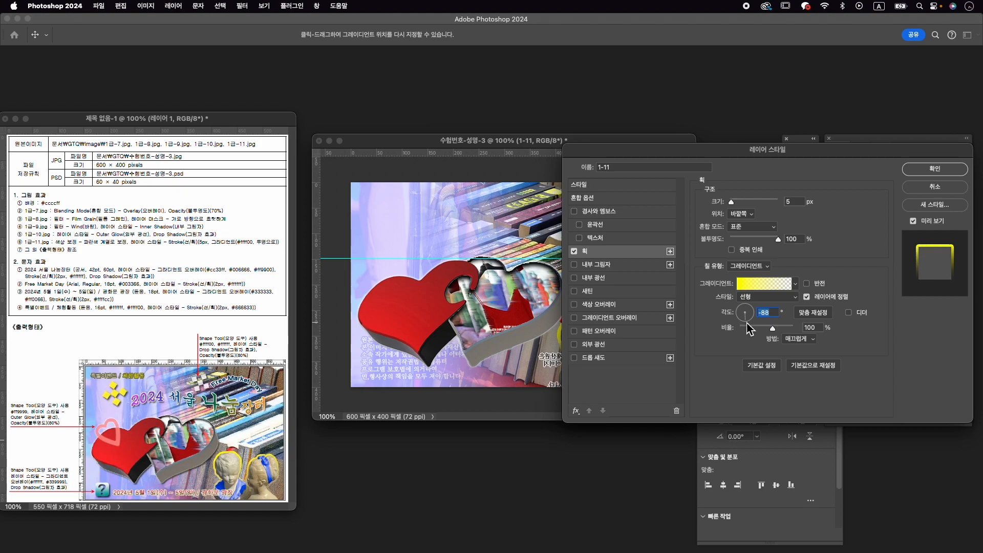
left_click(928, 170)
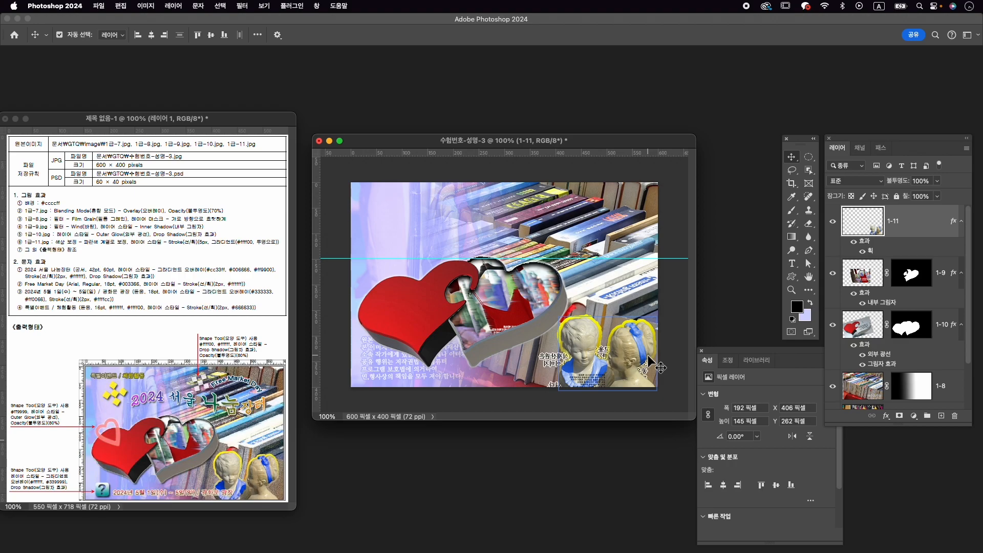
- Search the shape library for 하트 and choose the heart frame shape
left_click(563, 386)
left_click(316, 6)
left_click(357, 155)
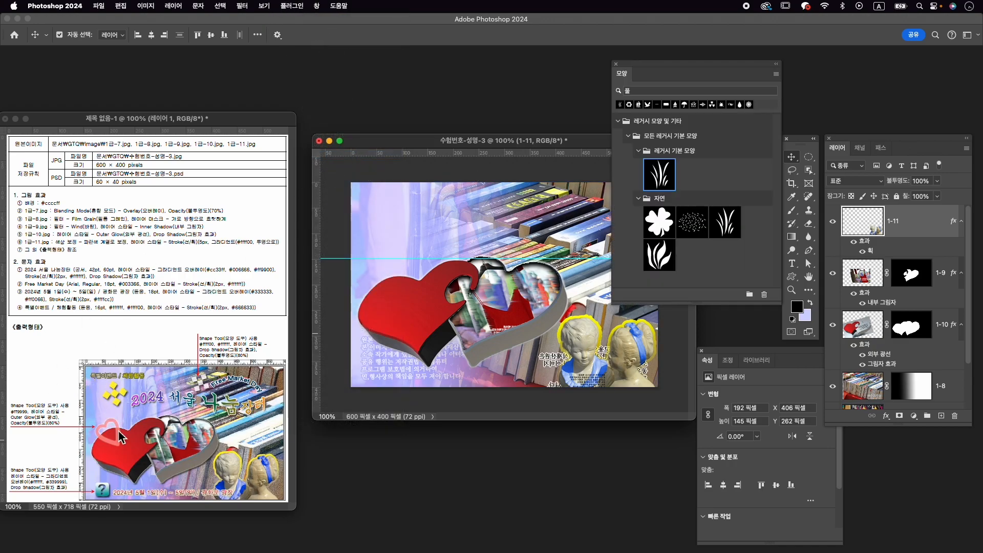
key("Caps_Lock")
type("하트")
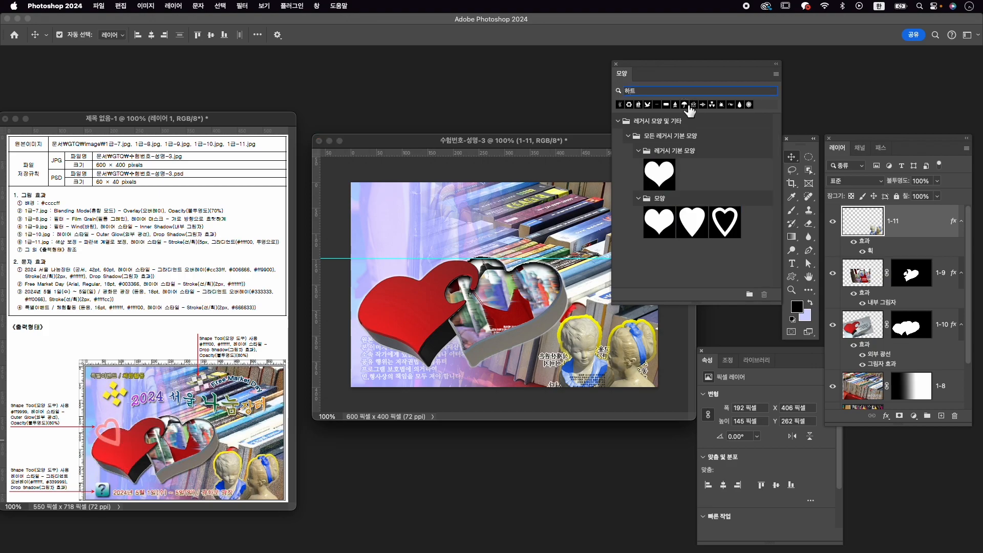
left_click(723, 225)
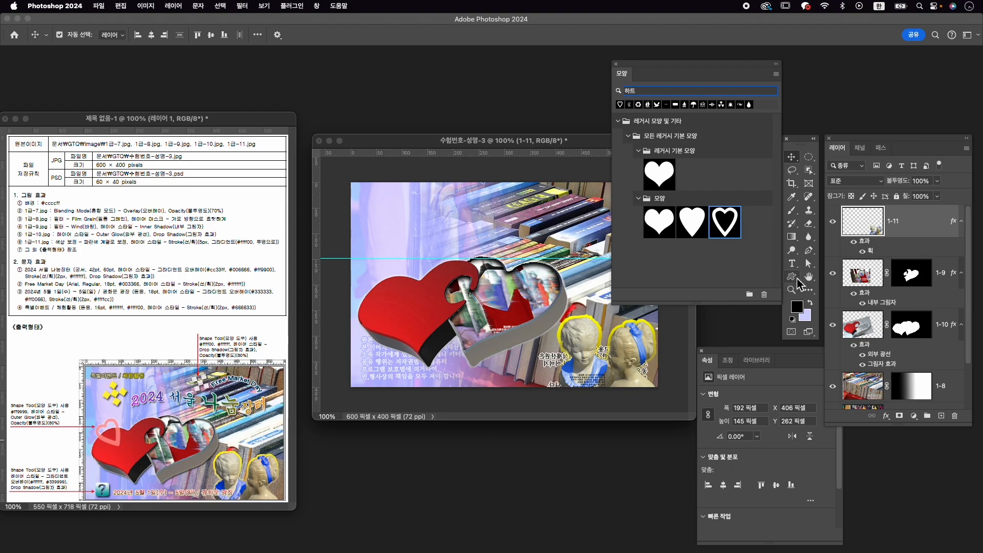
- Draw a heart frame about 84 × 97 px above the large red heart's left lobe and fill it with #ff9999
left_click(797, 276)
left_click_drag(366, 263, 409, 313)
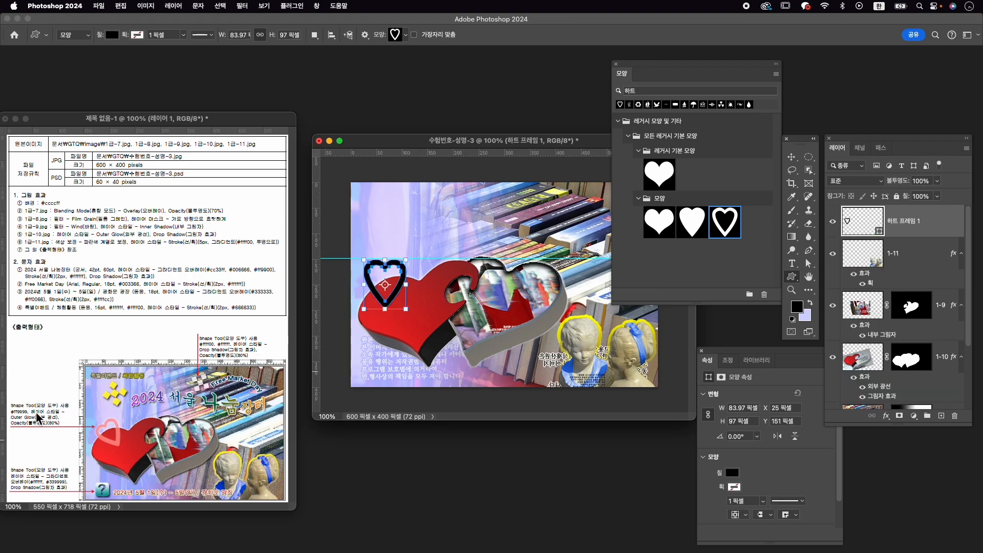
left_click(734, 474)
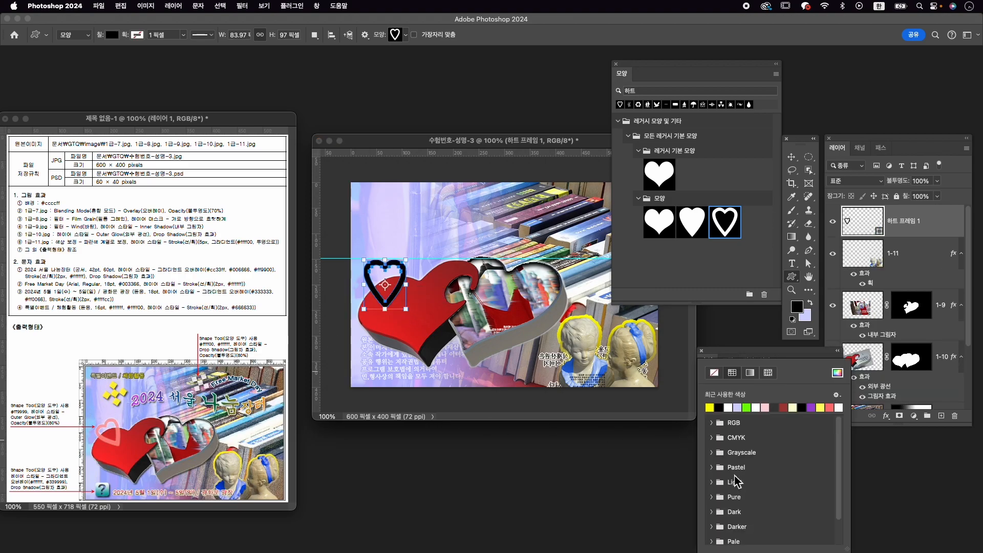
left_click(837, 374)
type("fff")
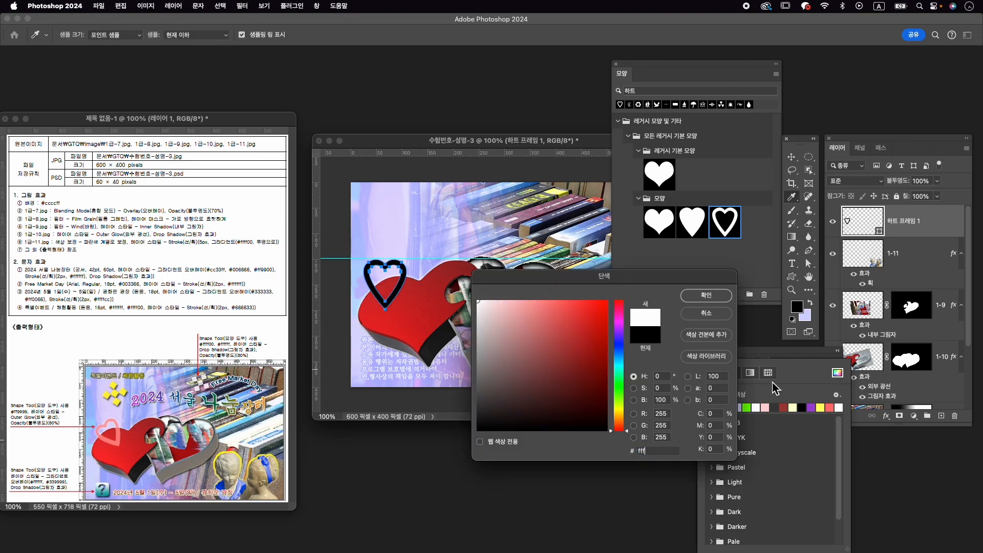
key("BackSpace")
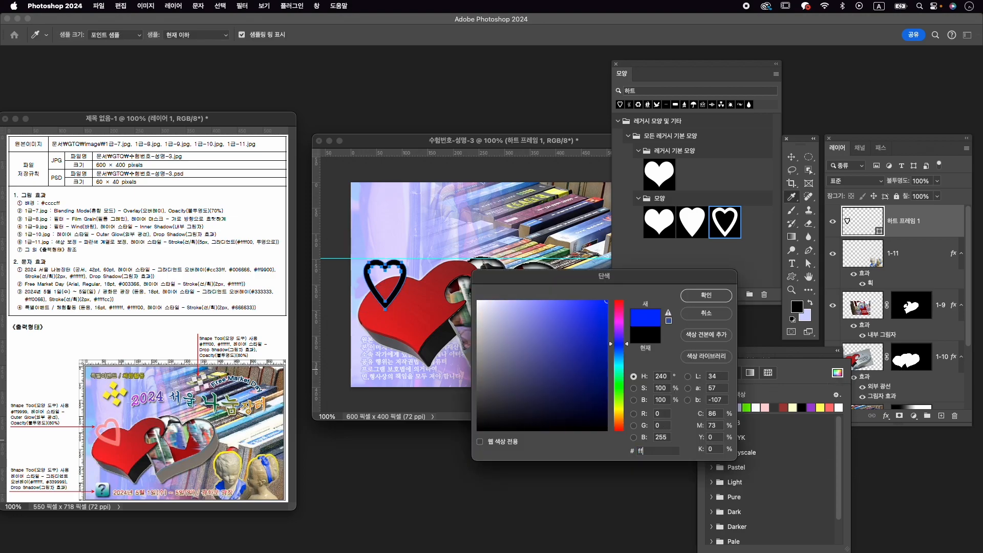
type("9999")
key("Return")
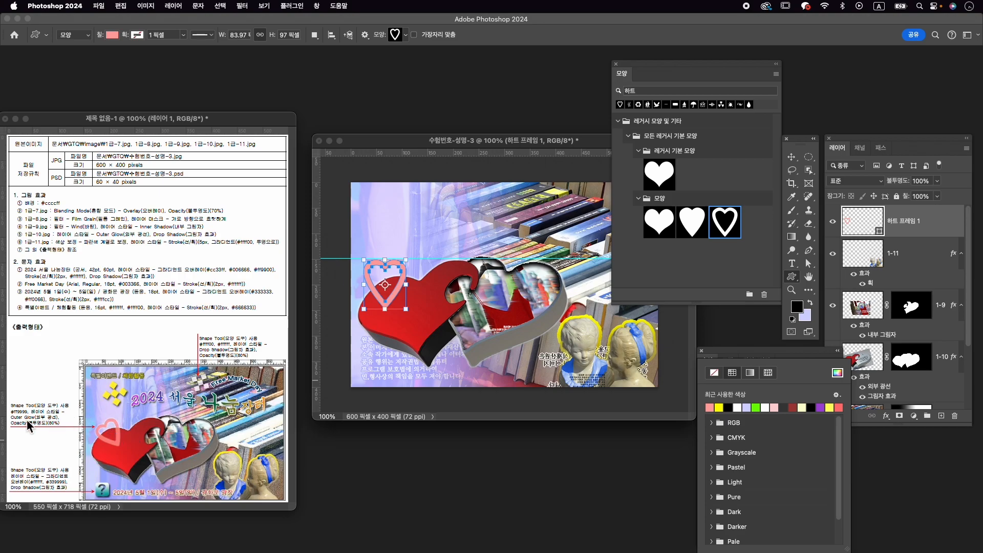
- Add an outer glow to the heart frame layer with the existing settings and set the layer's opacity to 80%
left_click(886, 416)
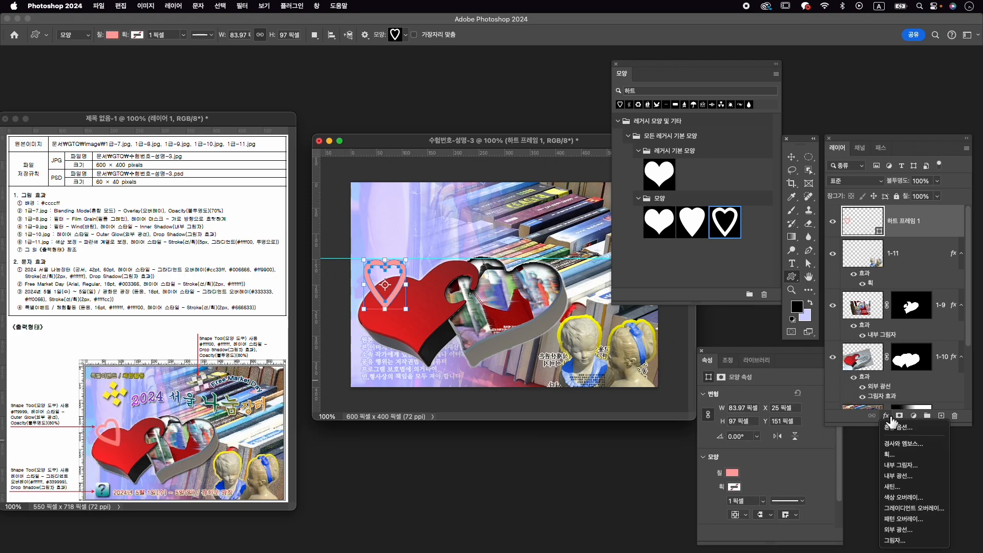
left_click(917, 532)
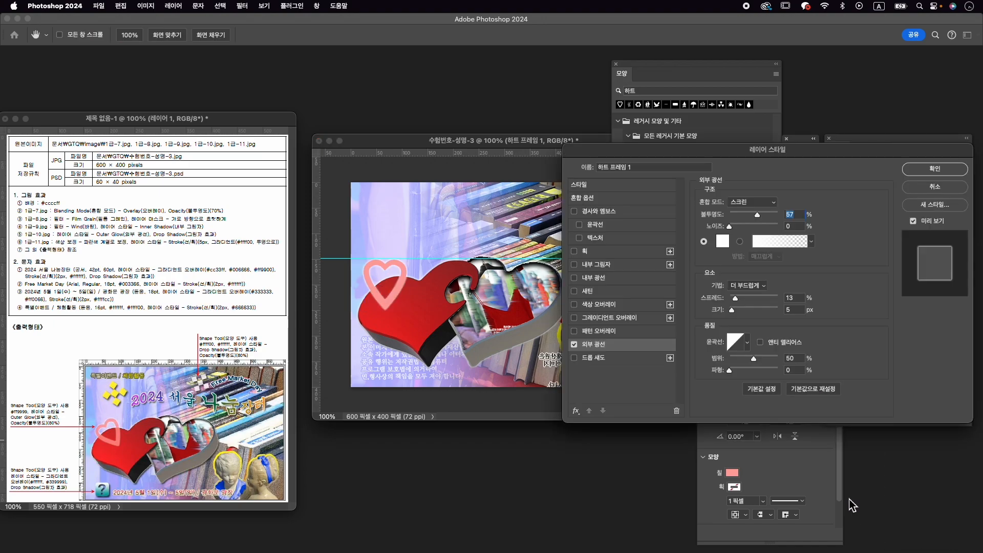
left_click(935, 170)
left_click(922, 183)
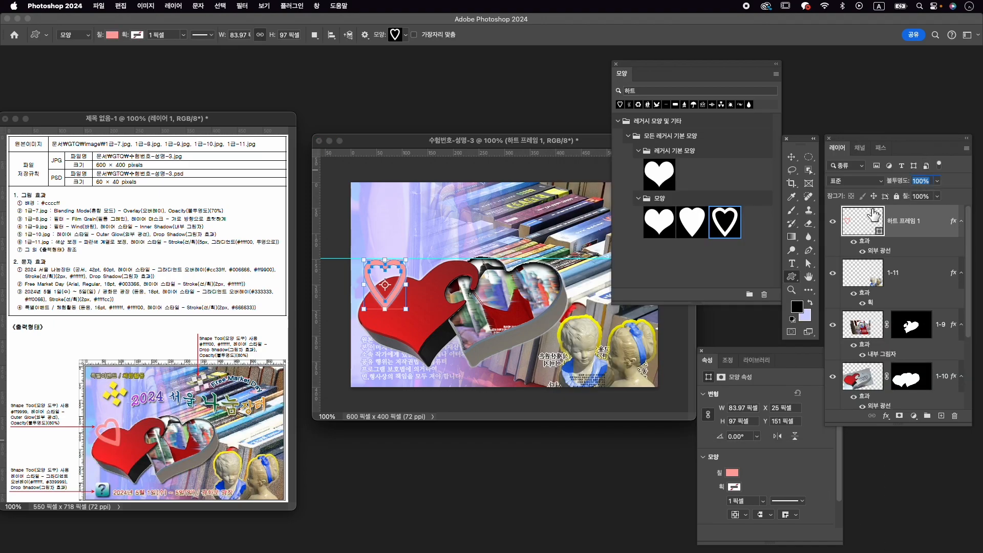
type("80")
key("Return")
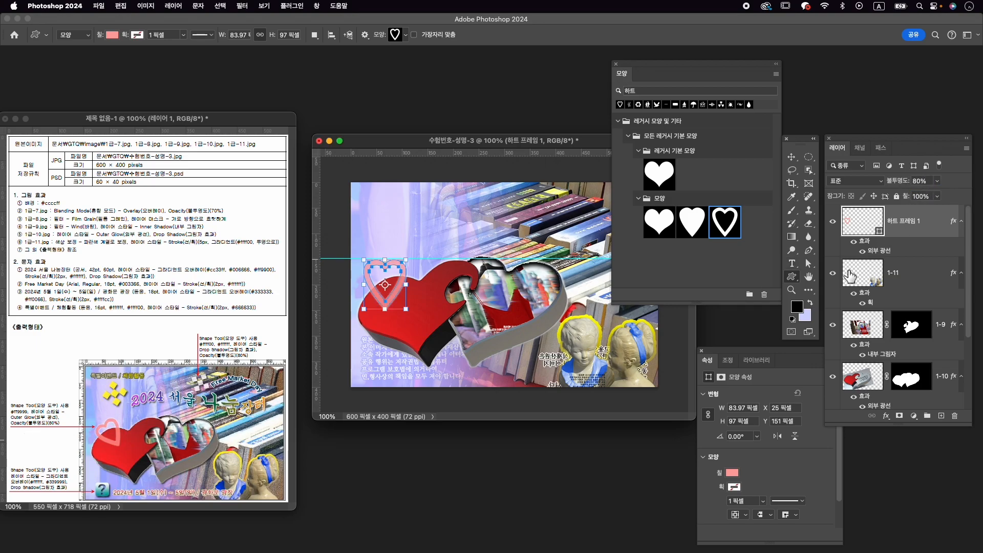
- Scale the heart frame to about 98%, rotate it to about -37° and nudge it down over the red heart's left lobe
key("super+t")
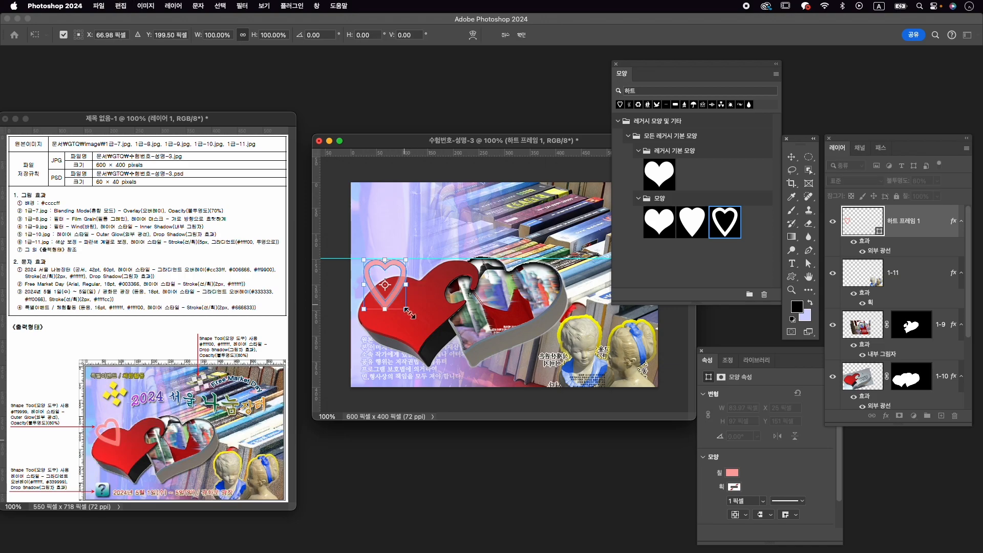
left_click_drag(419, 315, 381, 267)
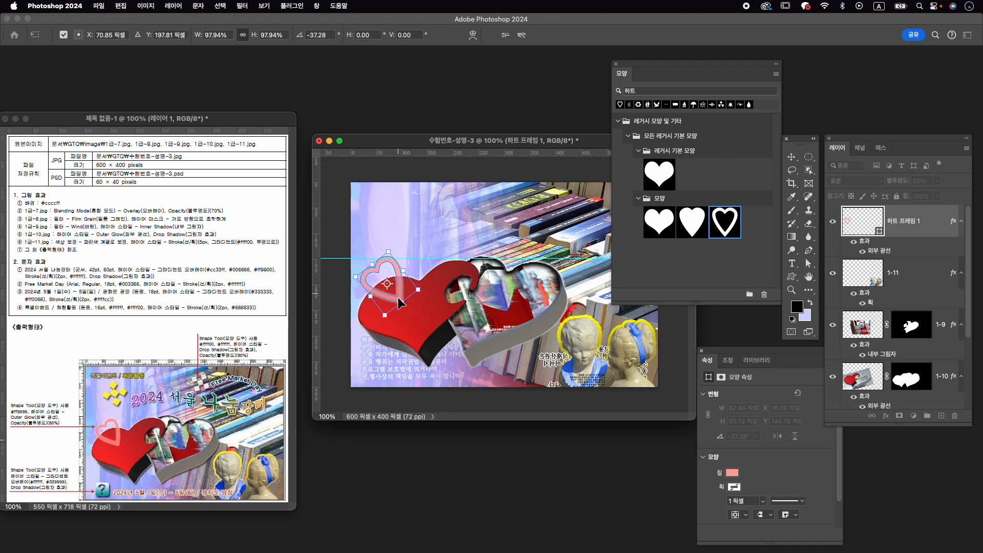
key("Down")
key("Down")
key("Down")
key("Down")
key("Down")
key("Down")
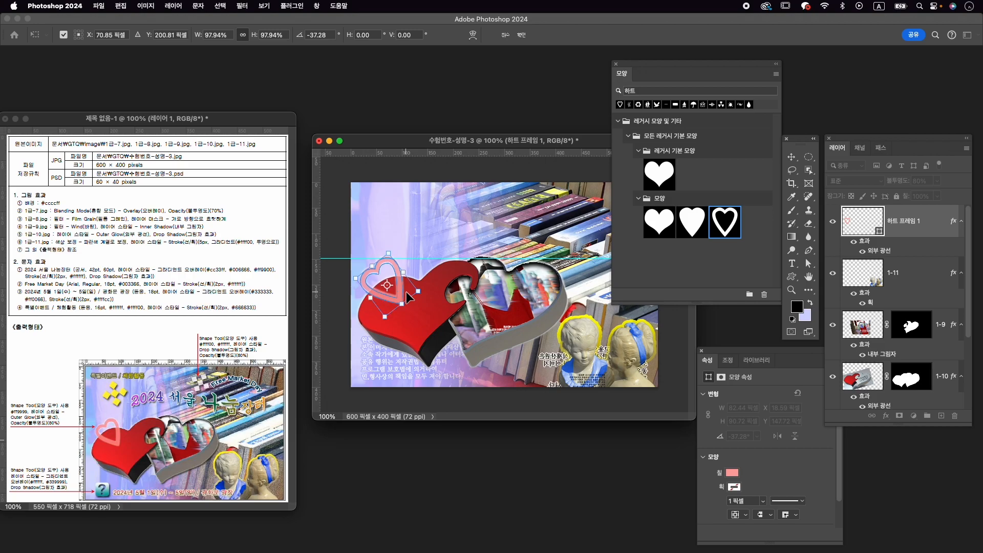
key("Down")
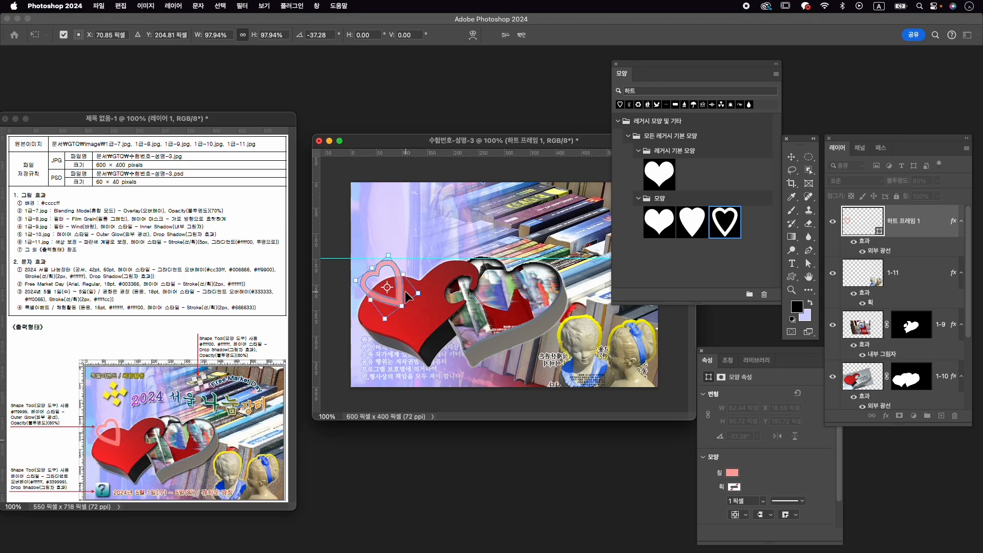
key("Return")
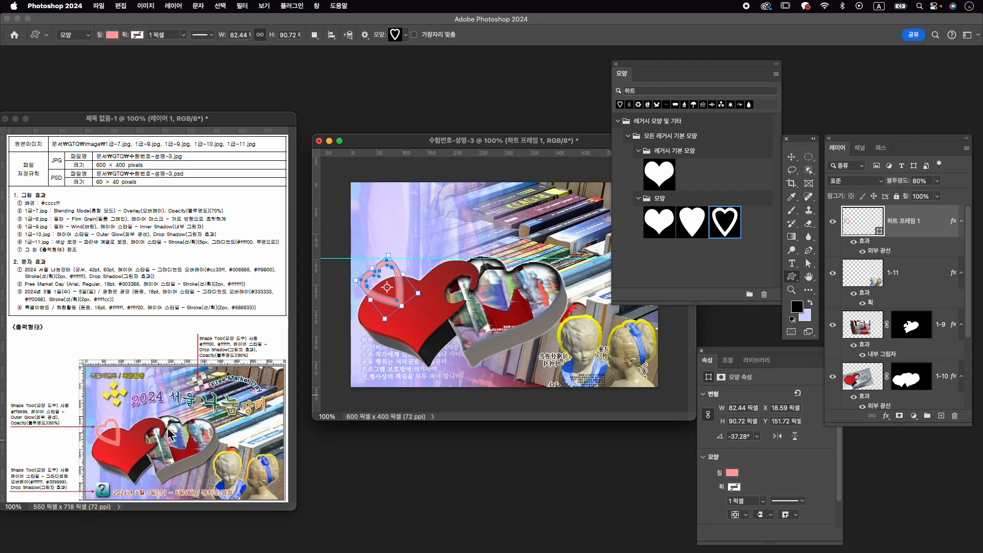
- Search the shape library for 물음표
left_click(688, 92)
type("an")
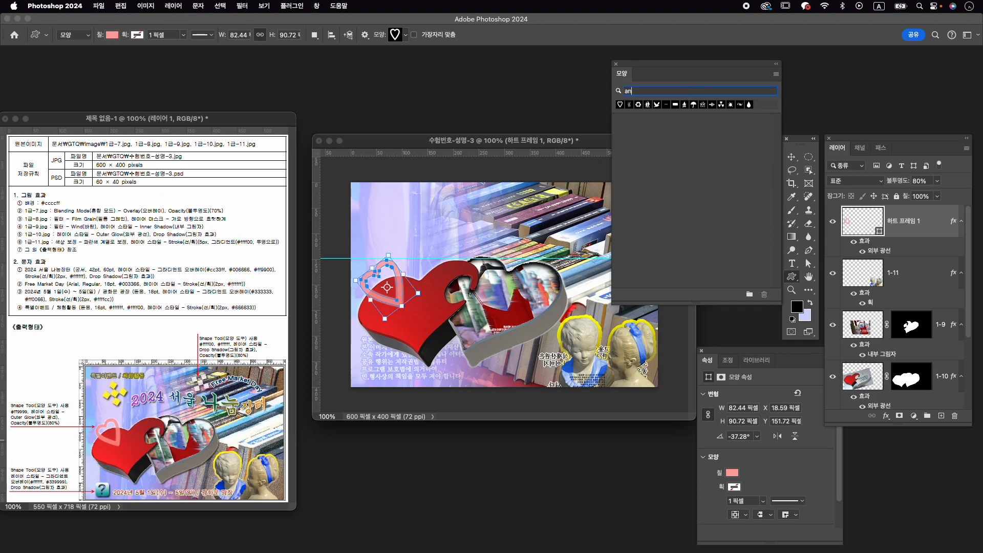
key("BackSpace")
key("BackSpace")
key("BackSpace")
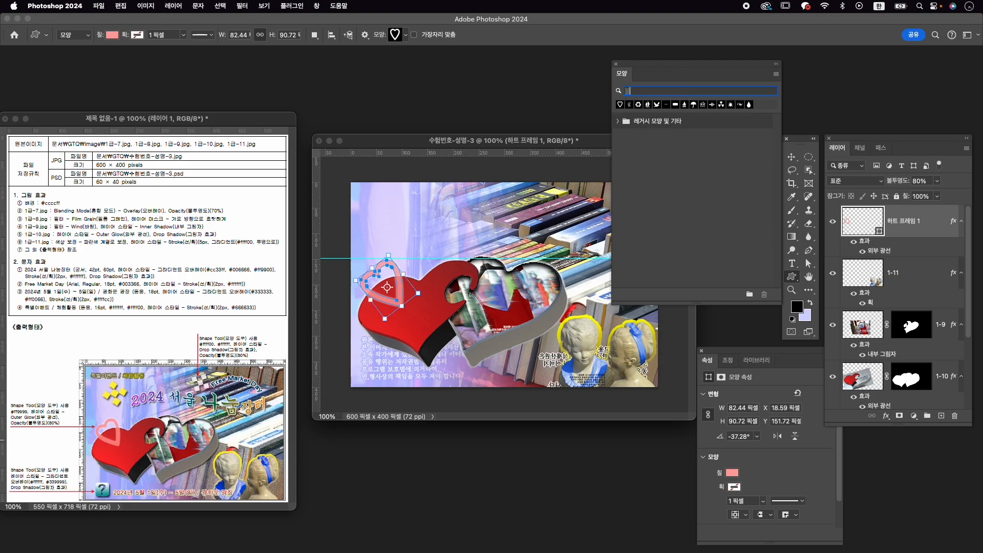
type("물음표")
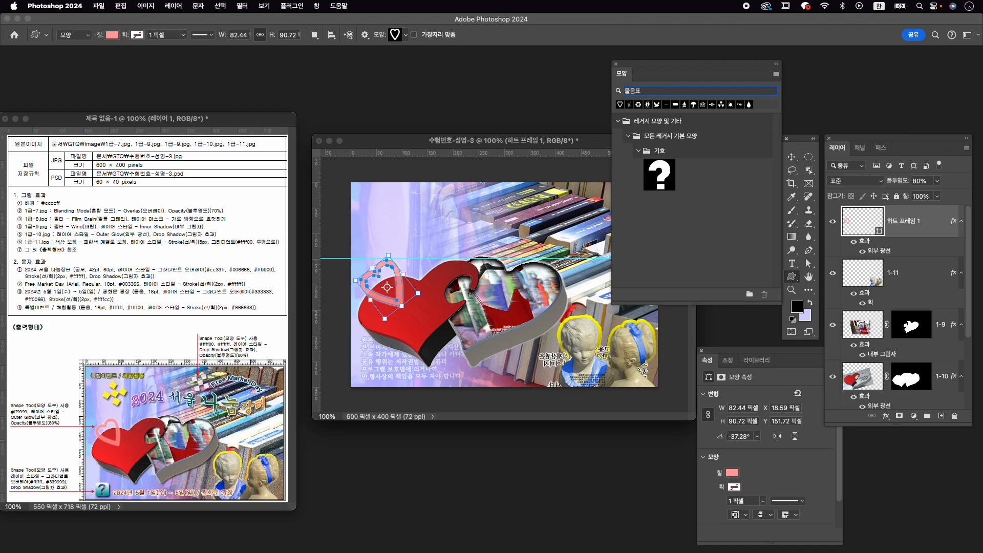
- Choose the boxed question mark from the unfiltered 기호 shapes and draw it about 48 px square in the canvas's lower-left corner
double_click(680, 91)
key("BackSpace")
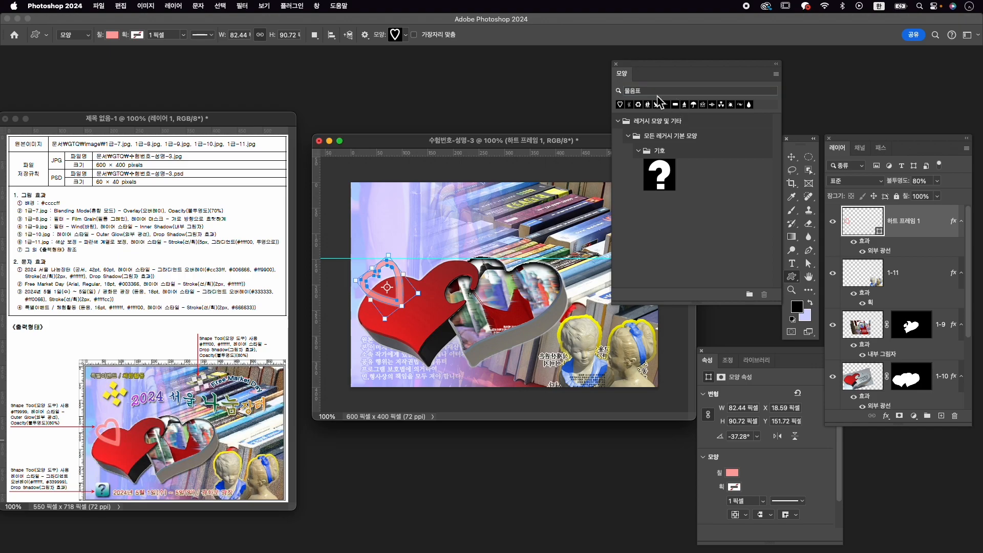
scroll(750, 174, "down", 10)
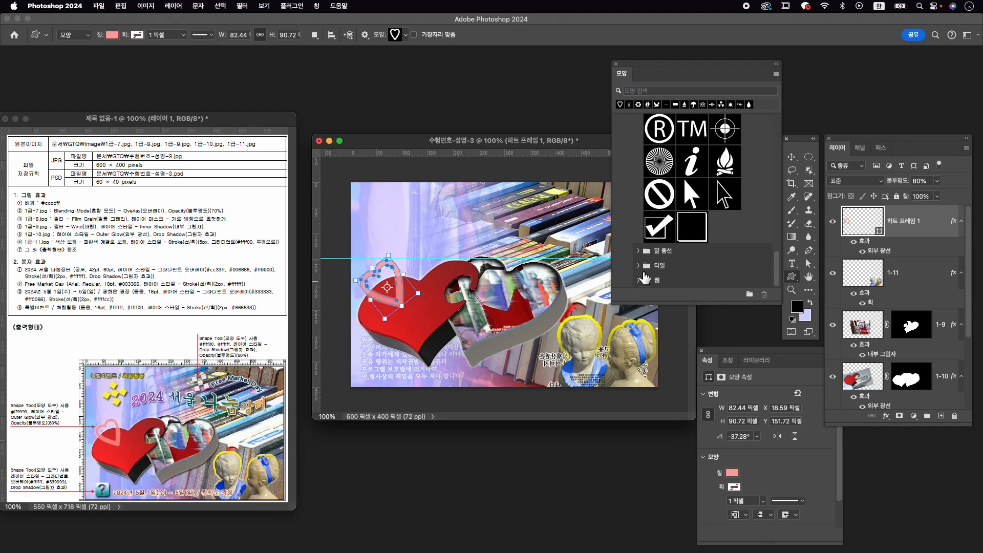
scroll(664, 253, "up", 6)
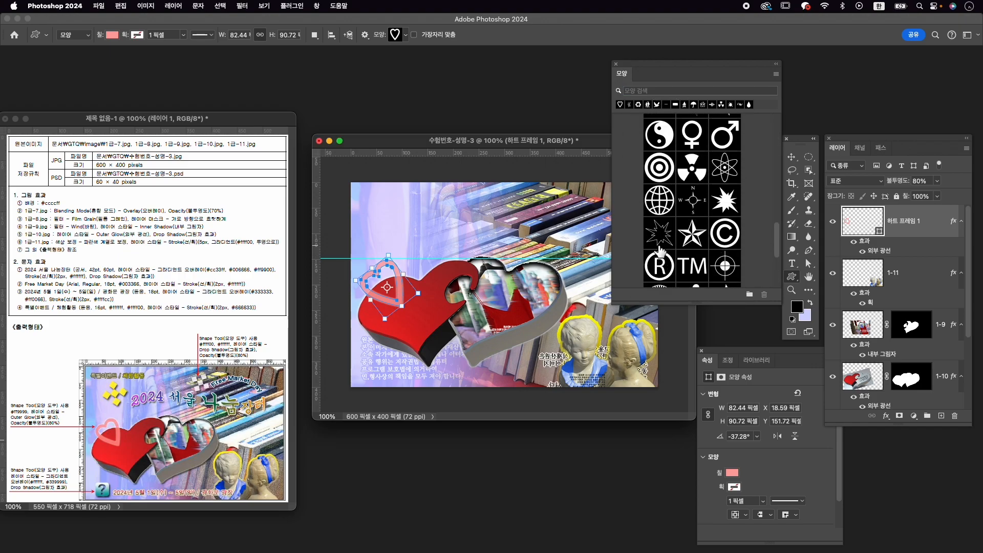
scroll(662, 253, "down", 5)
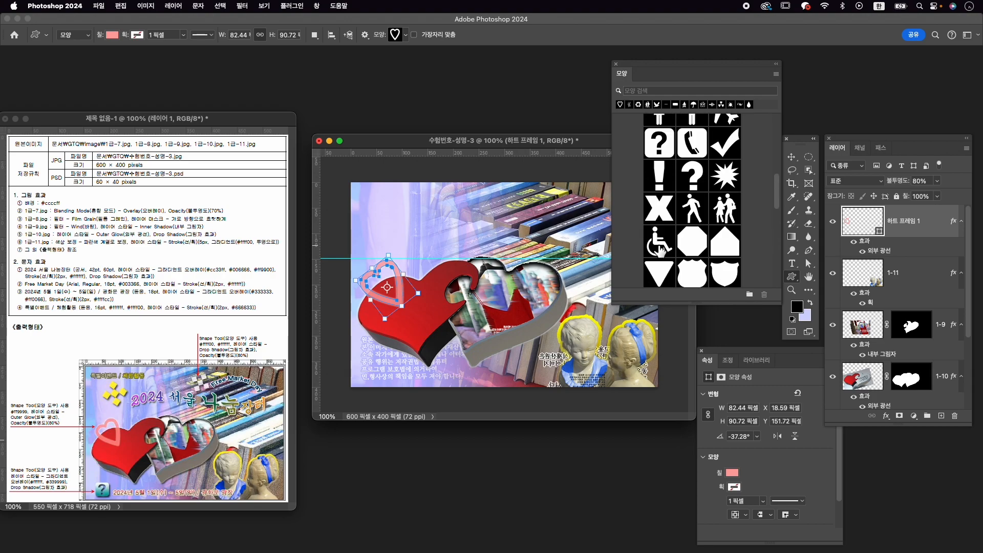
scroll(699, 198, "up", 2)
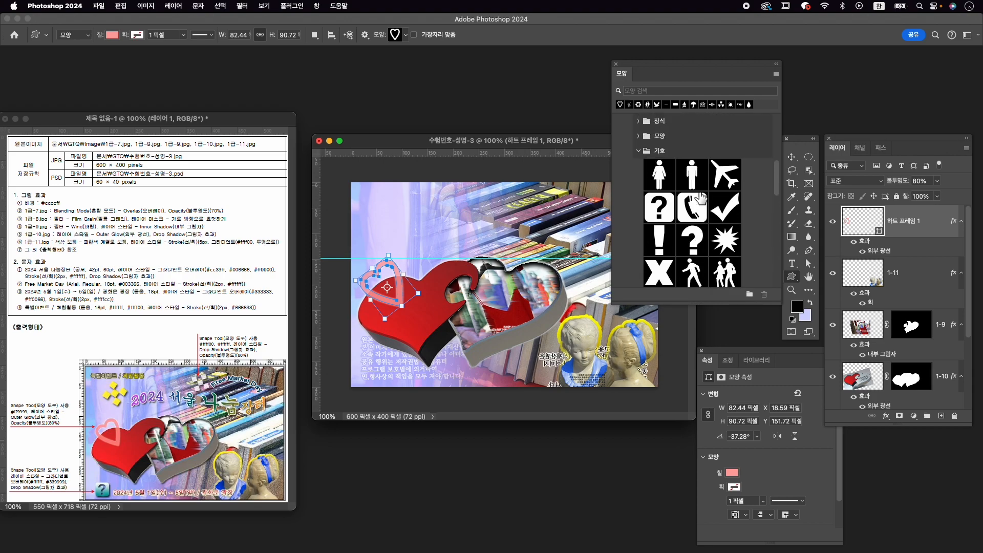
left_click(662, 202)
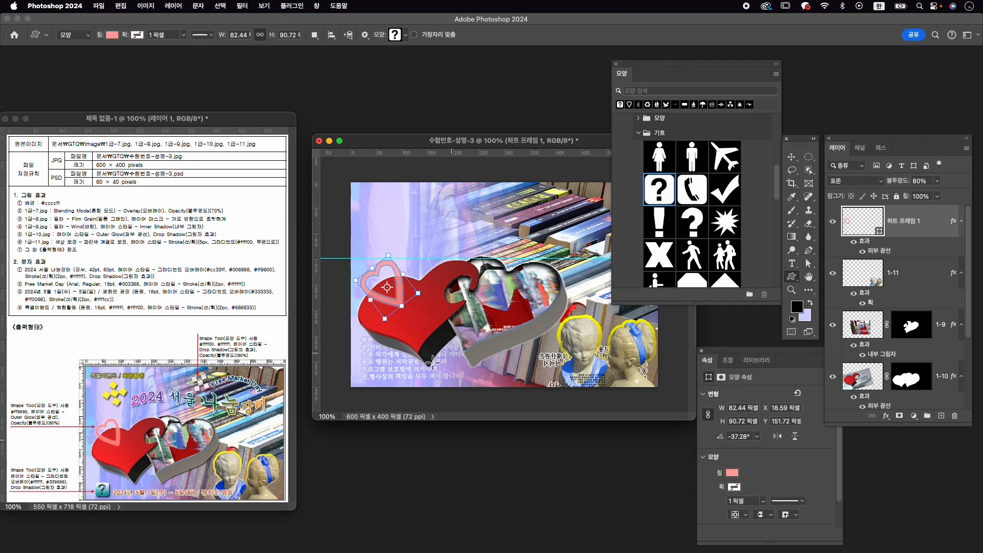
left_click_drag(360, 354, 386, 385)
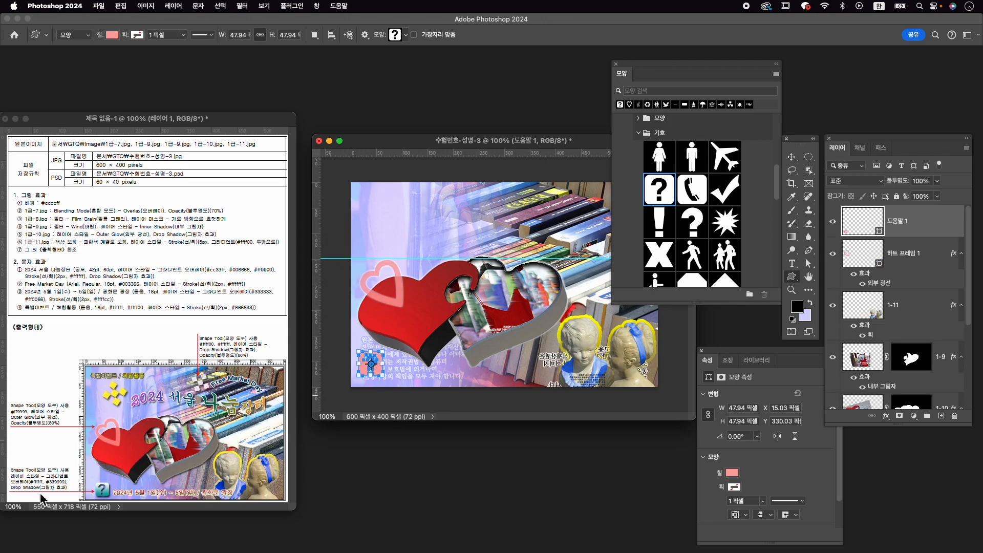
- Add a gradient overlay to the question mark shape, running from #ffffff to #339999
left_click(886, 416)
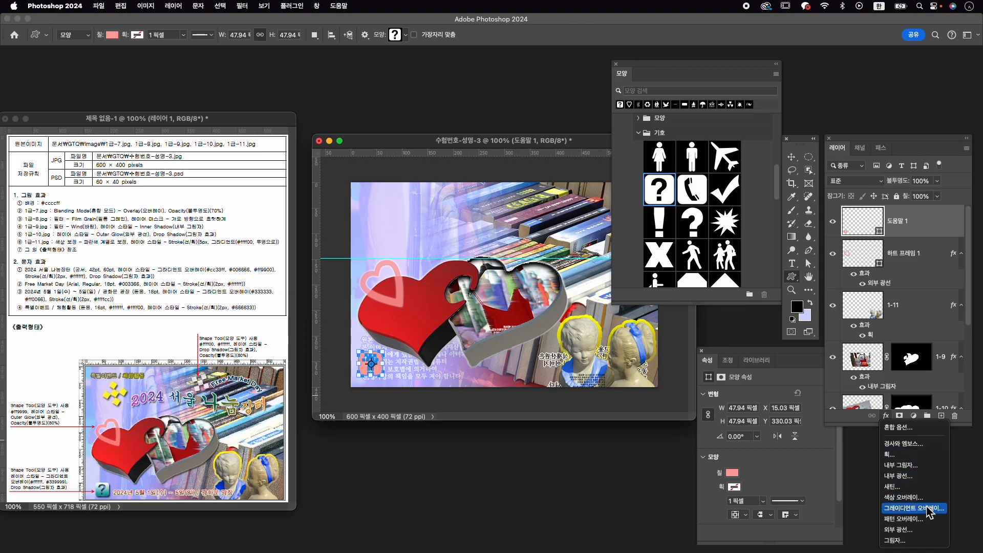
left_click(919, 509)
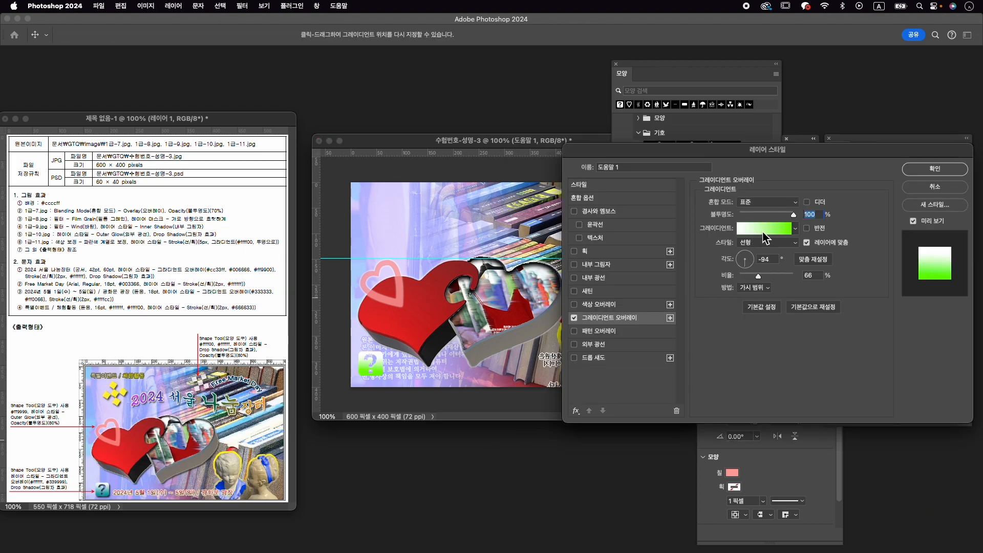
left_click(761, 230)
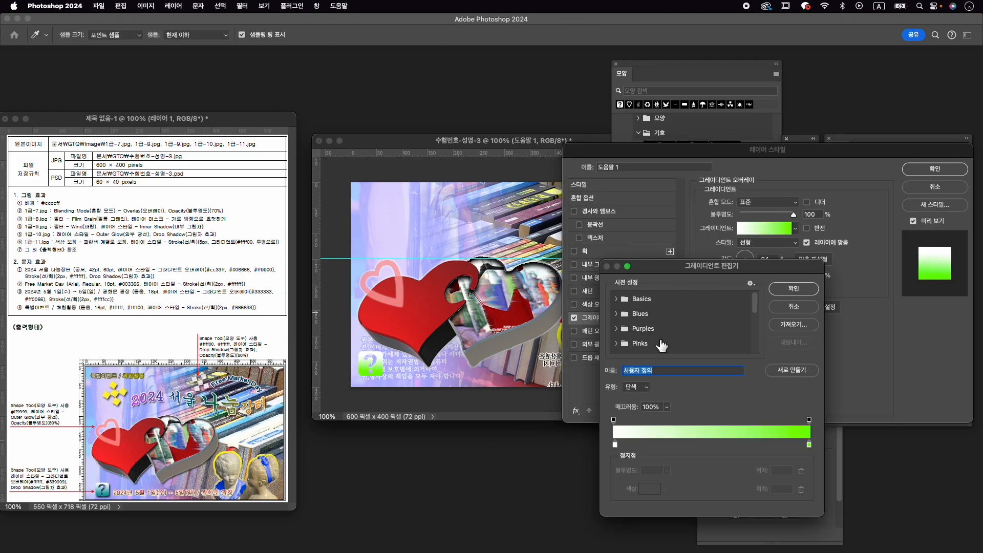
double_click(616, 444)
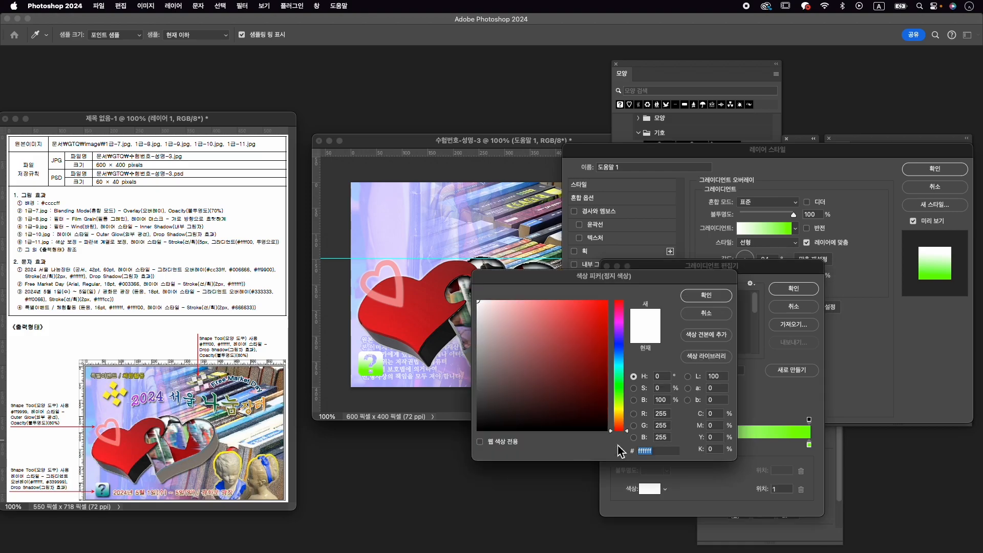
left_click(715, 309)
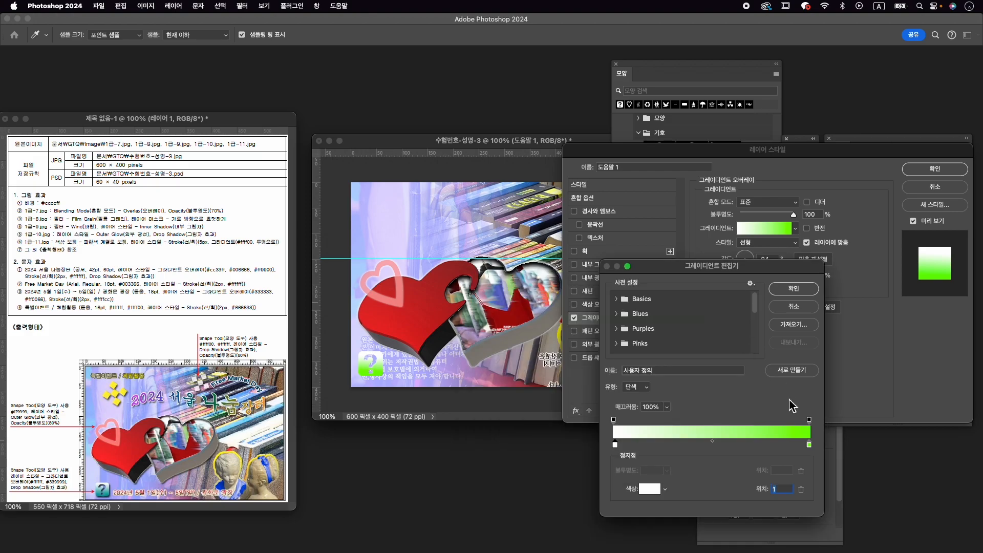
double_click(809, 444)
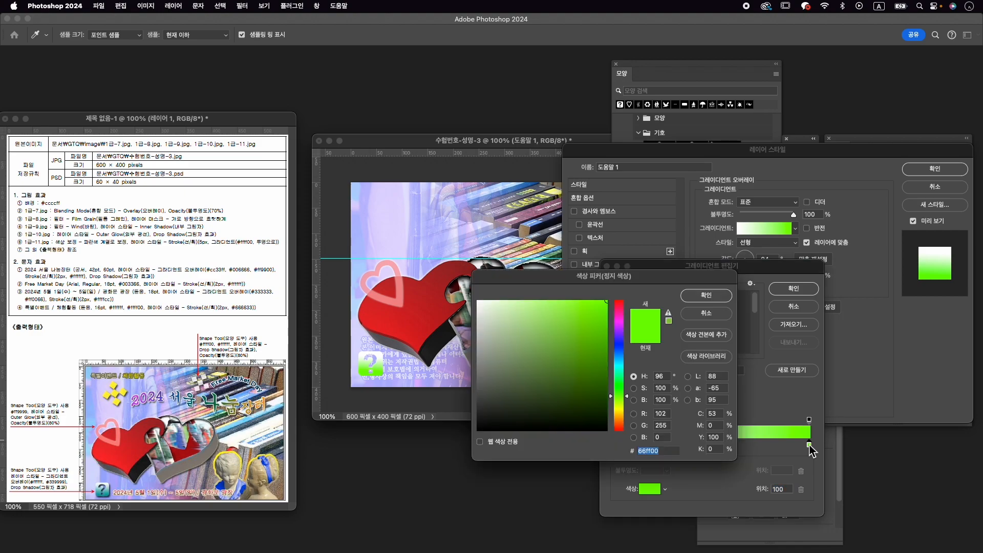
type("339999")
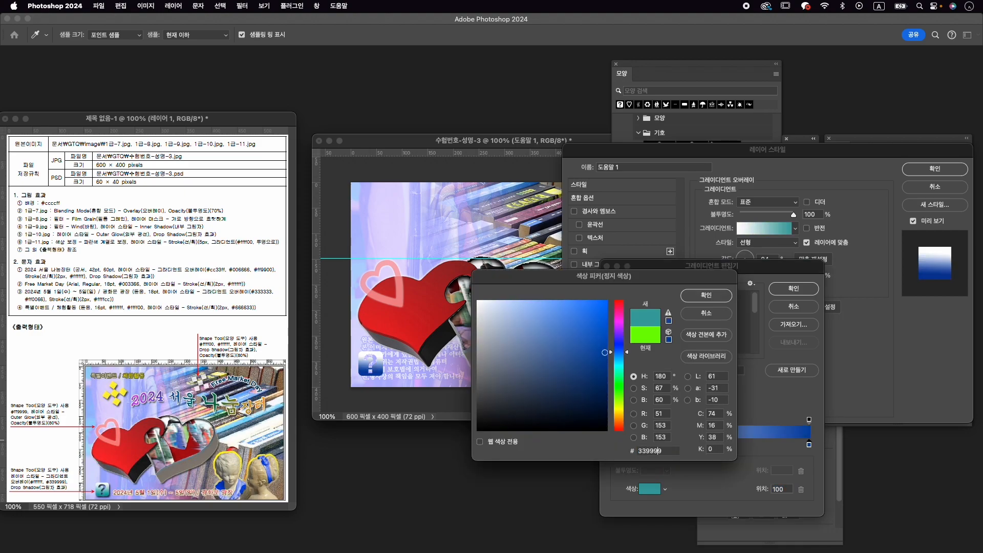
key("Return")
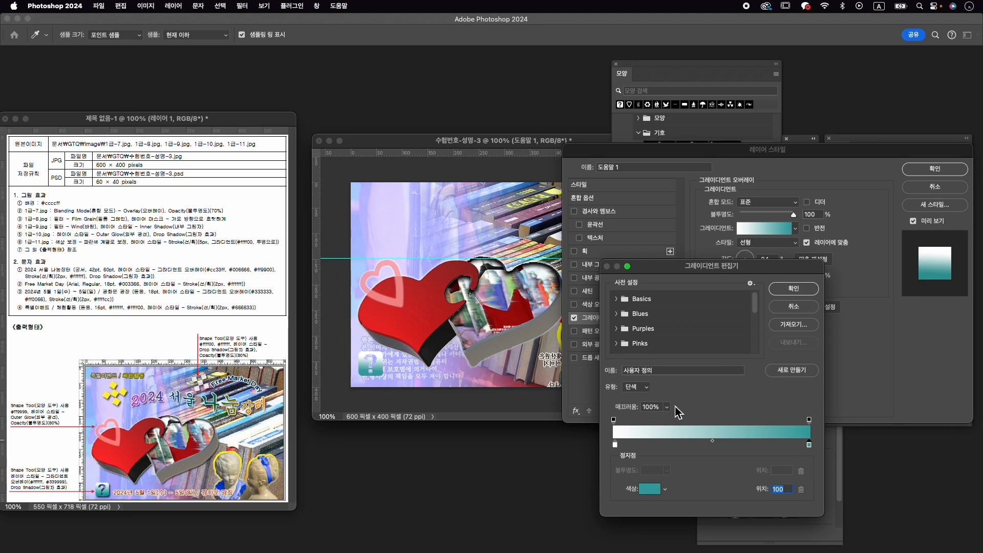
left_click(794, 288)
- Add a drop shadow with a 7 px size to the question mark shape, fine-tune its distance and apply the layer style
left_click(597, 359)
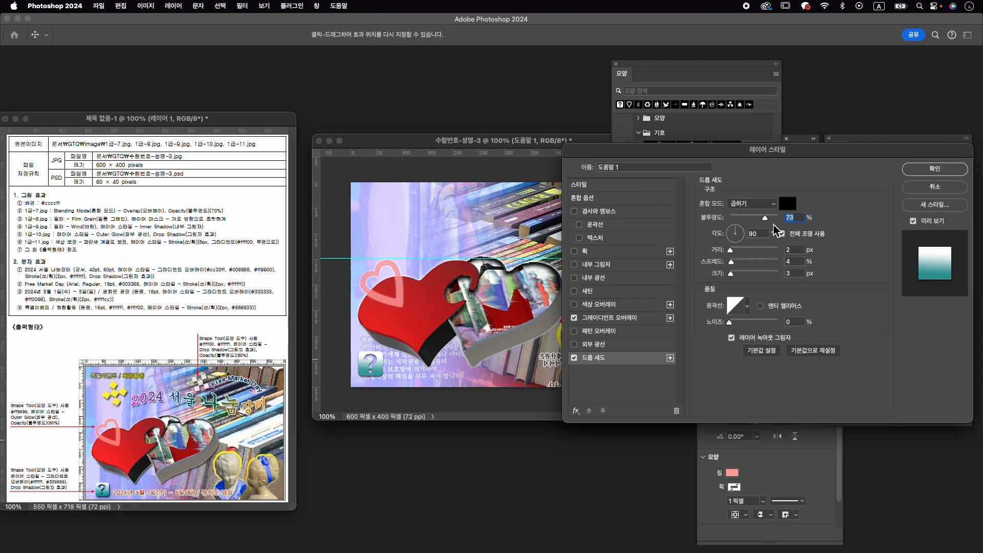
left_click_drag(731, 275, 735, 251)
left_click(734, 274)
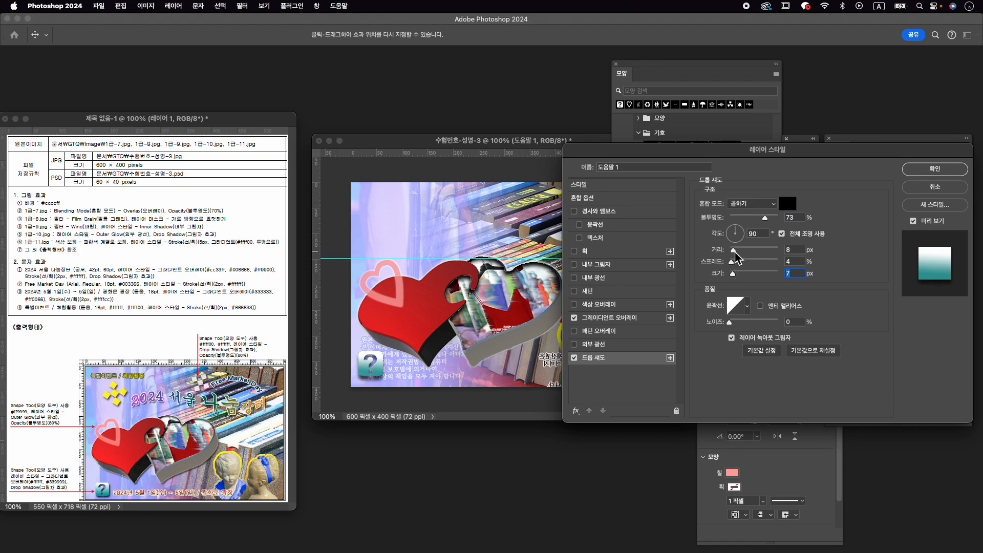
left_click(798, 250)
key("Down")
key("Down")
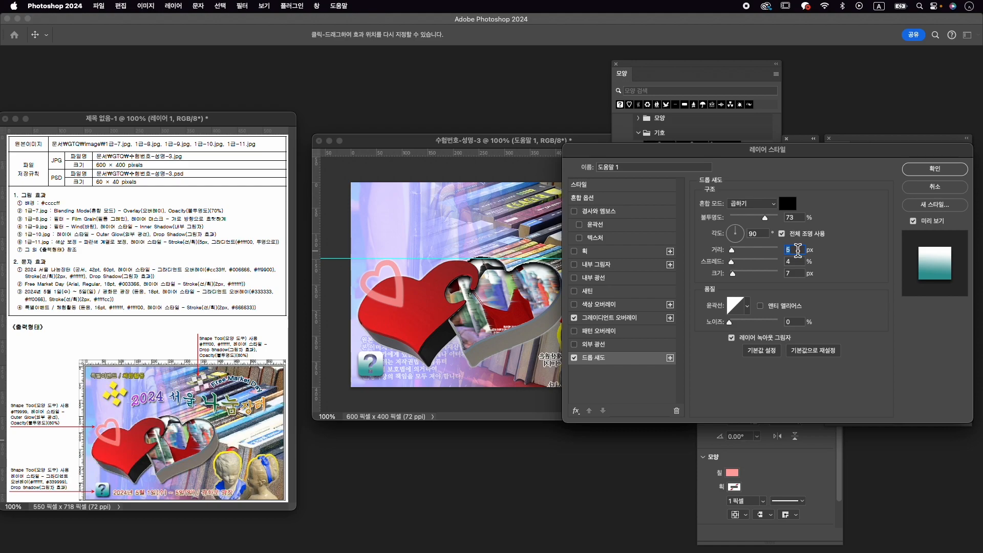
key("Return")
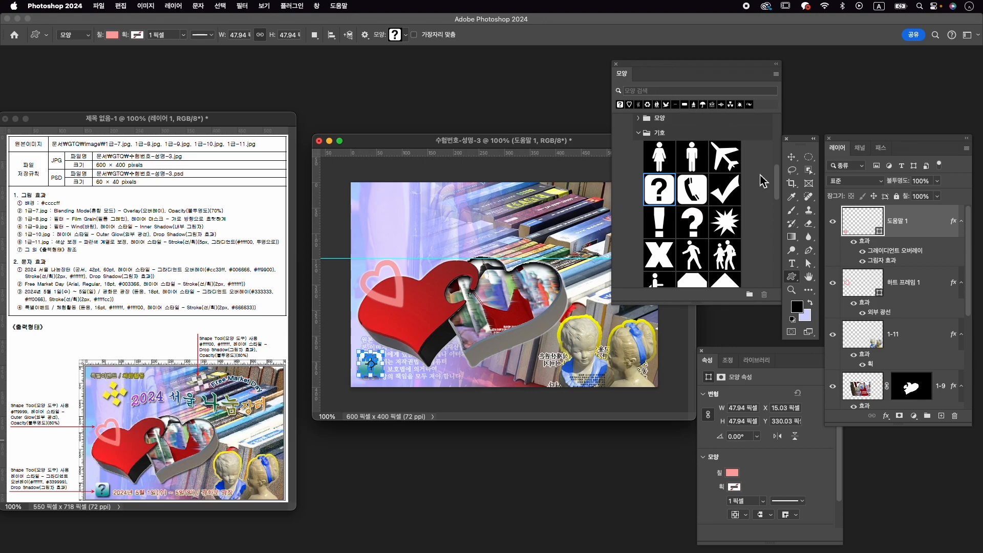
- Choose the four-diamond ornament from the 장식 shapes and draw it about 90 px square in the canvas's upper-left area
scroll(763, 177, "down", 5)
scroll(750, 184, "down", 10)
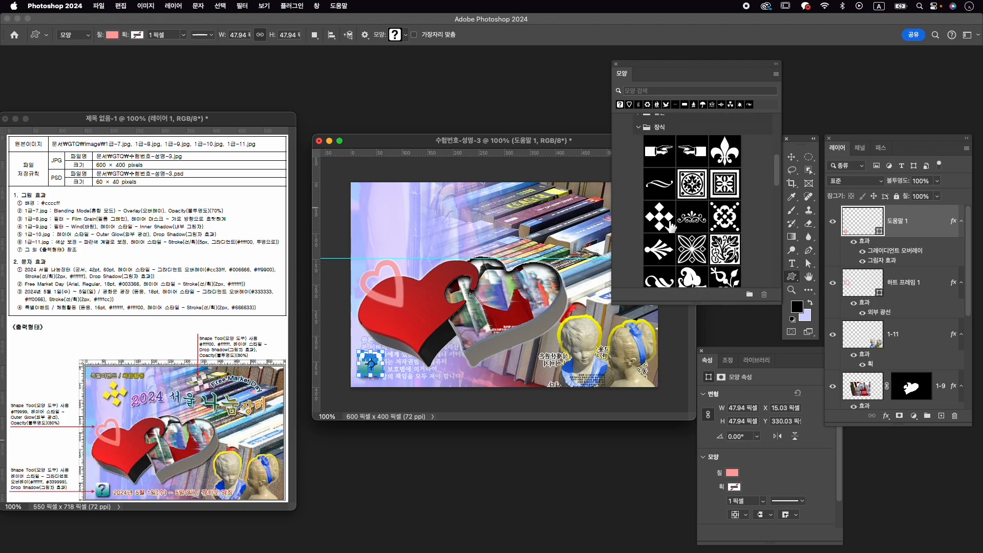
left_click(662, 216)
right_click(793, 278)
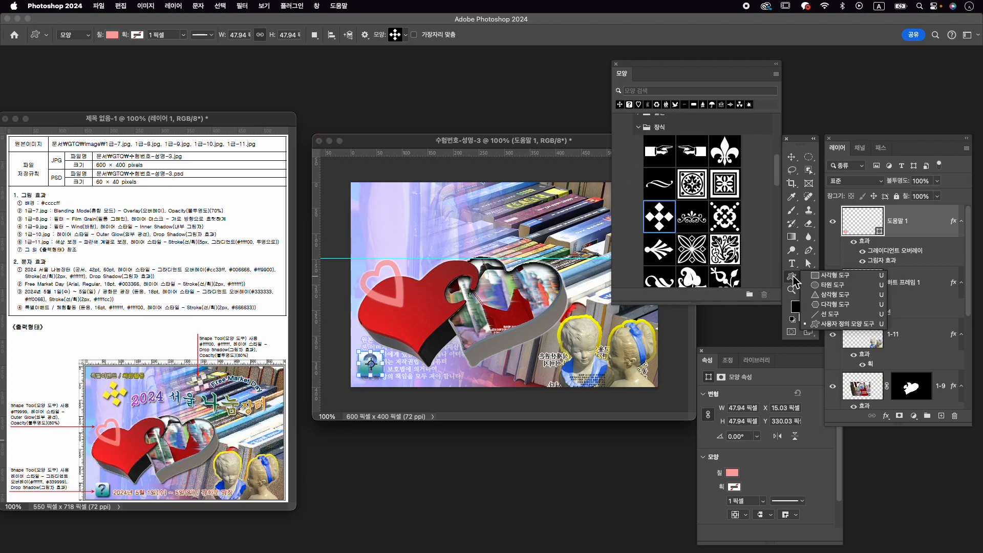
left_click(844, 323)
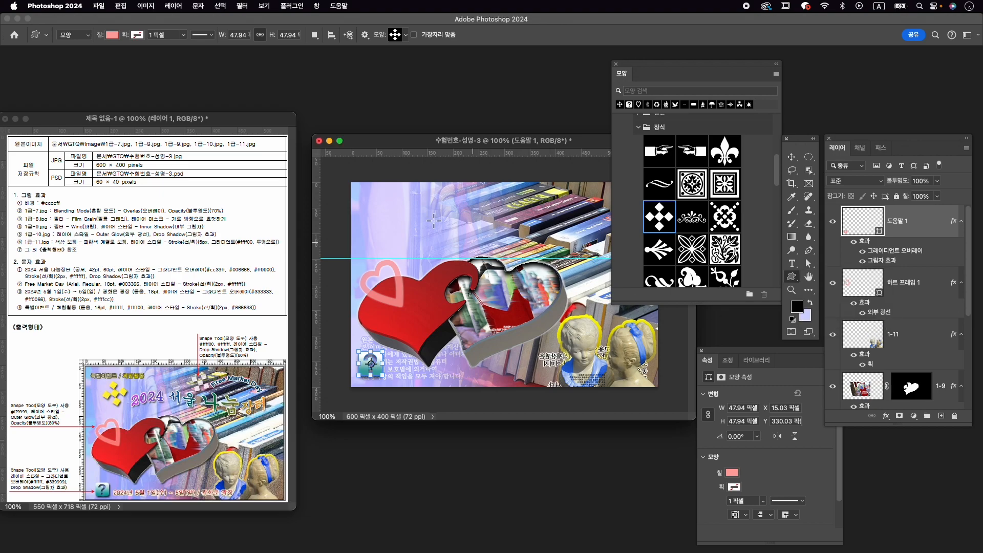
left_click_drag(391, 205, 432, 250)
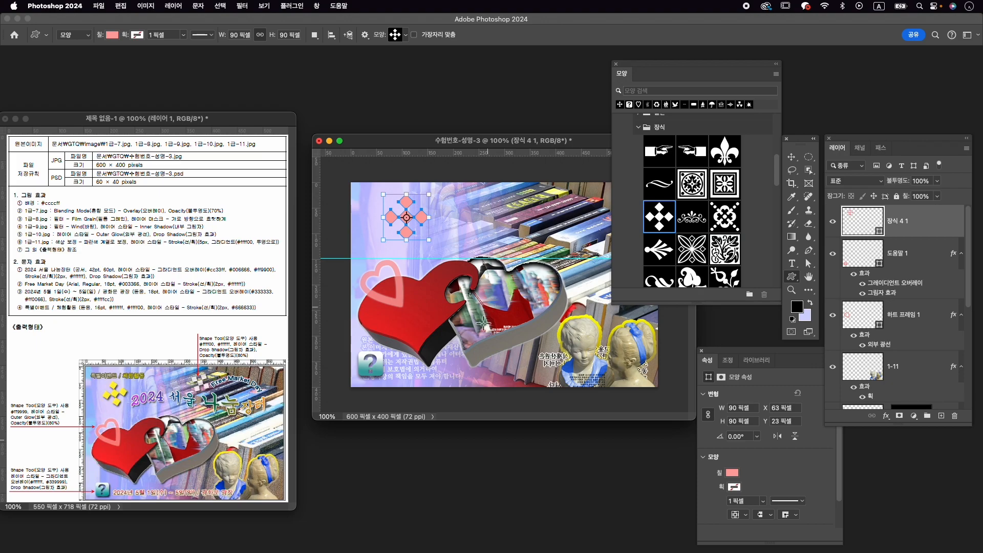
- Set the diamond ornament's fill colour to #ffff00
left_click(733, 473)
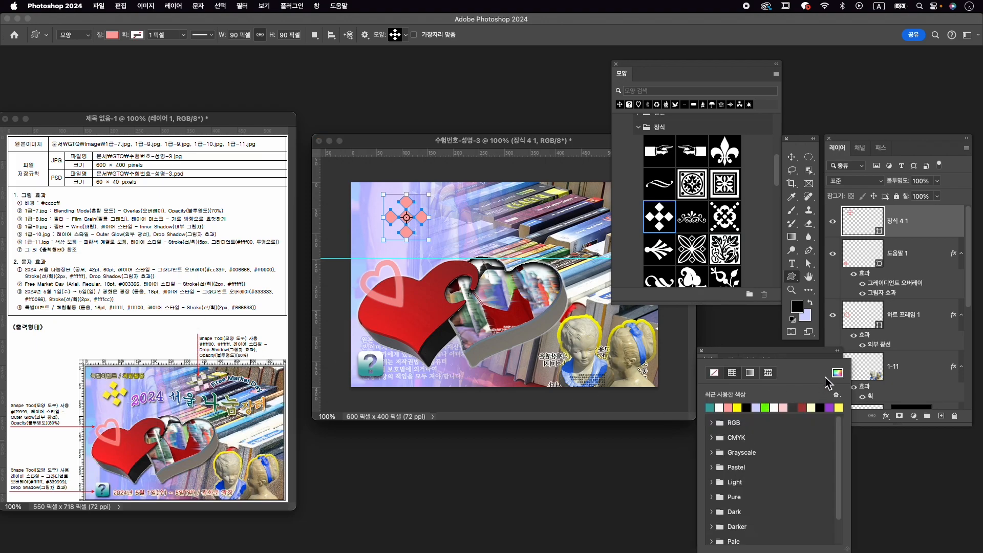
left_click(838, 373)
type("ffff00")
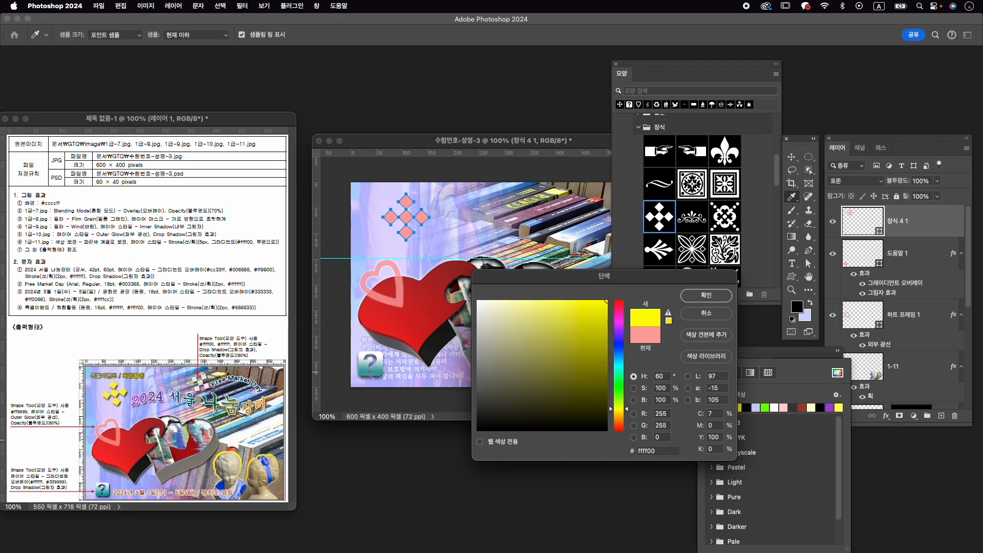
key("Return")
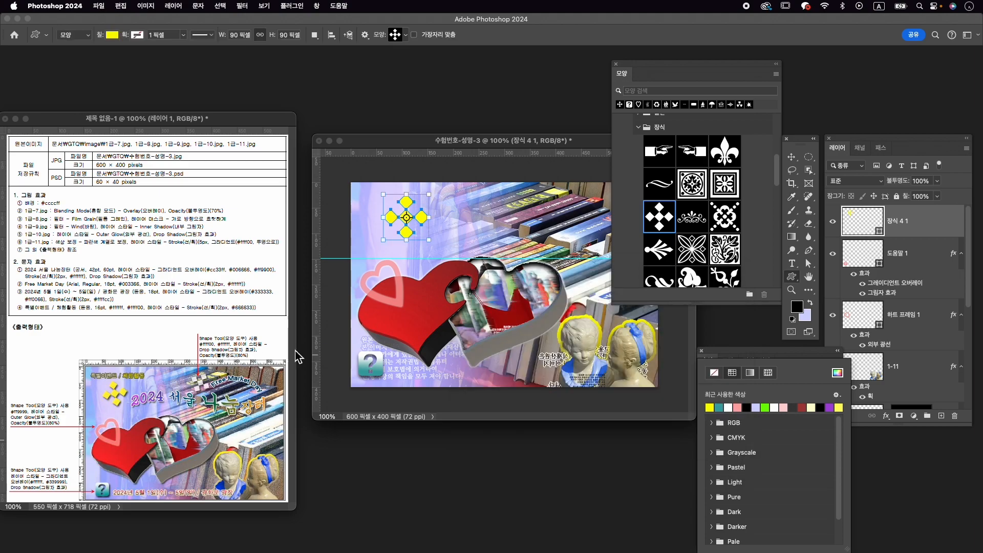
- Add a drop shadow with the existing settings to the yellow ornament and set its layer opacity to 80%
left_click(887, 423)
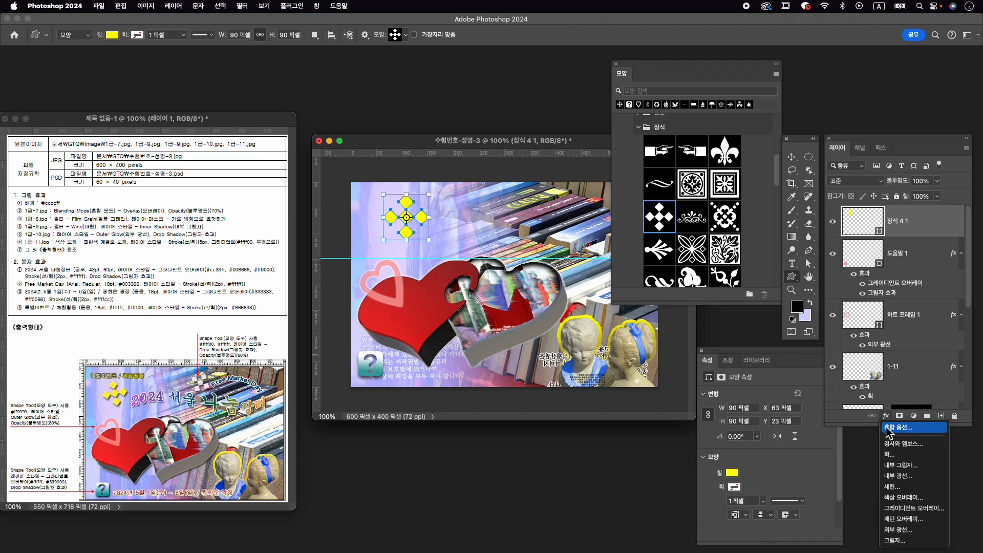
left_click(904, 541)
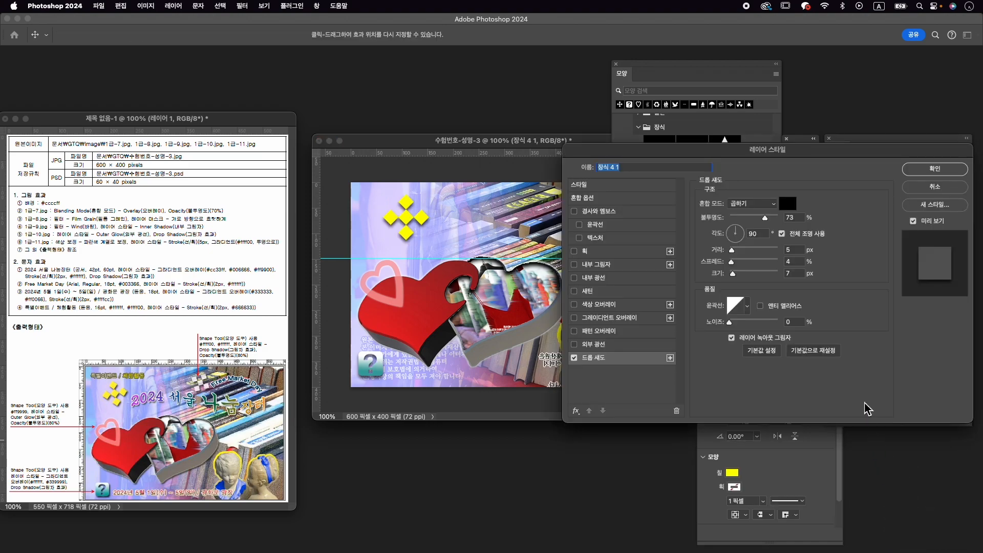
left_click(917, 172)
left_click(920, 181)
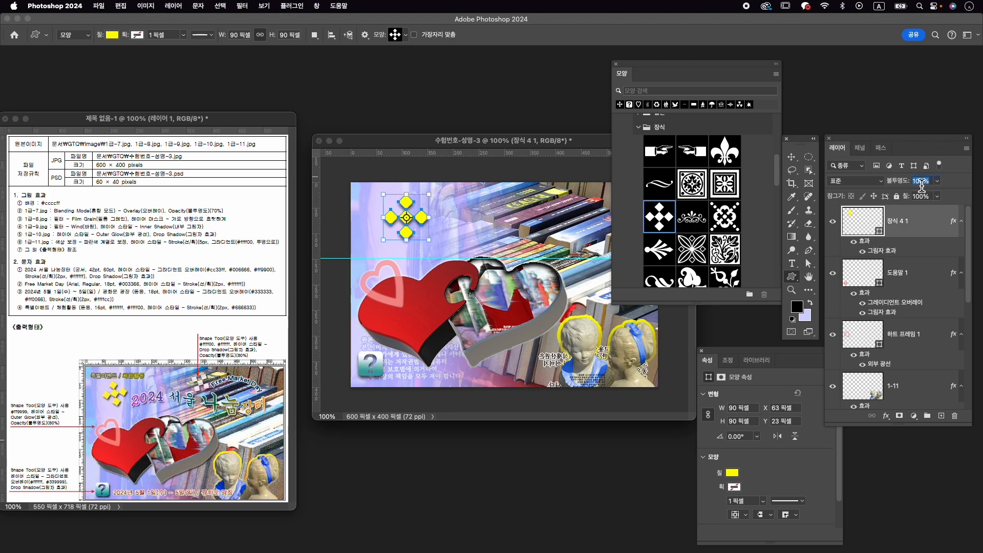
type("80")
- Transform the yellow ornament: rotate it about -10°, shift it slightly left and scale it to about 92%
key("super+t")
left_click_drag(444, 188, 448, 223)
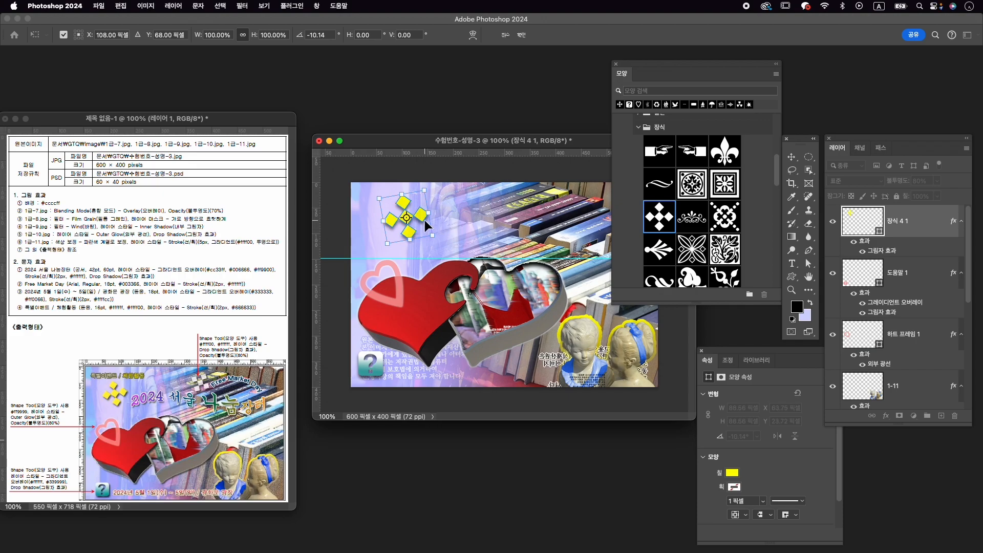
key("Return")
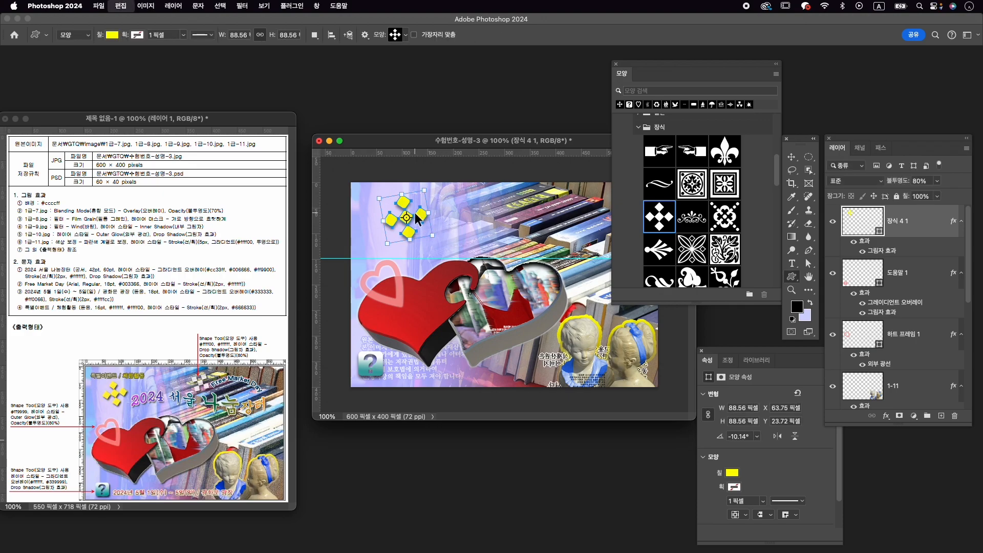
key("ctrl+t")
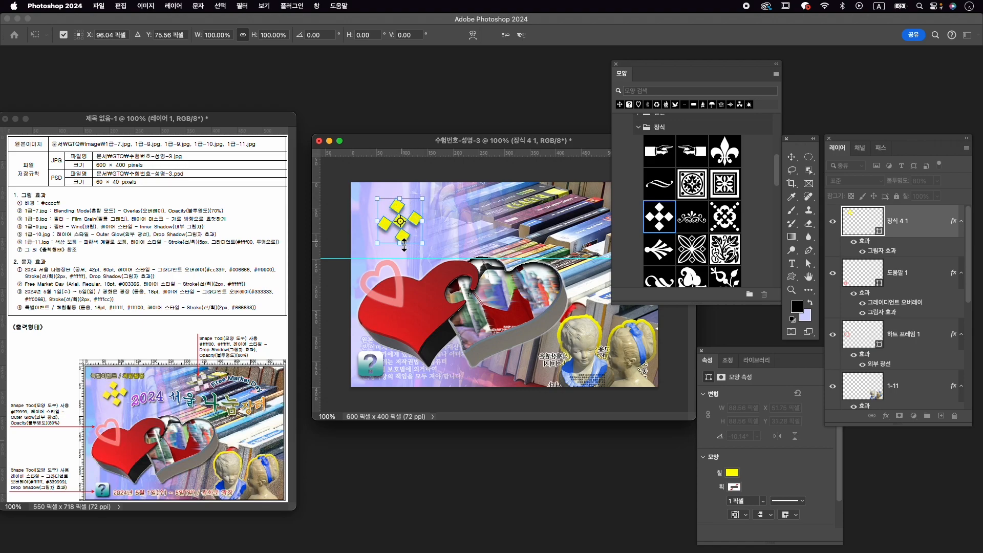
left_click_drag(406, 229, 401, 245)
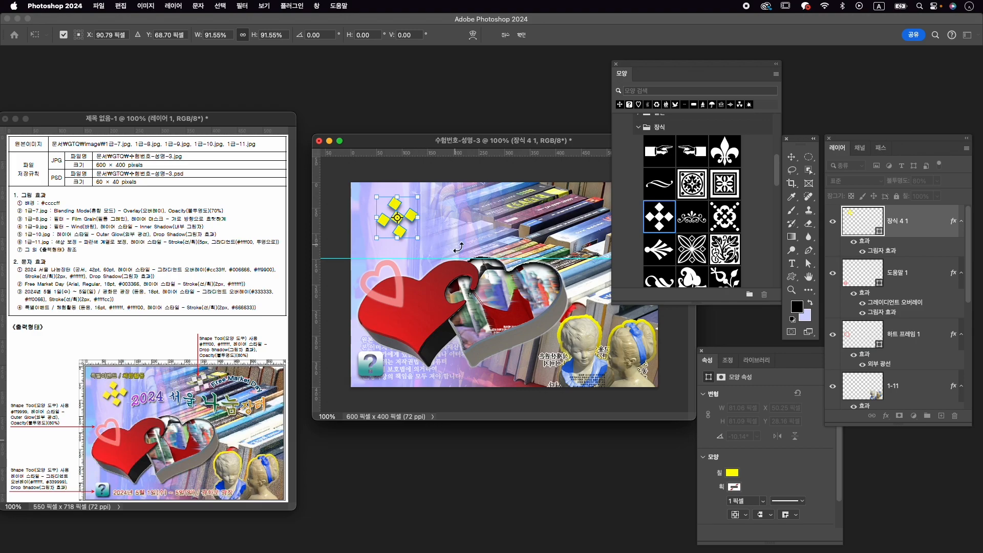
key("Return")
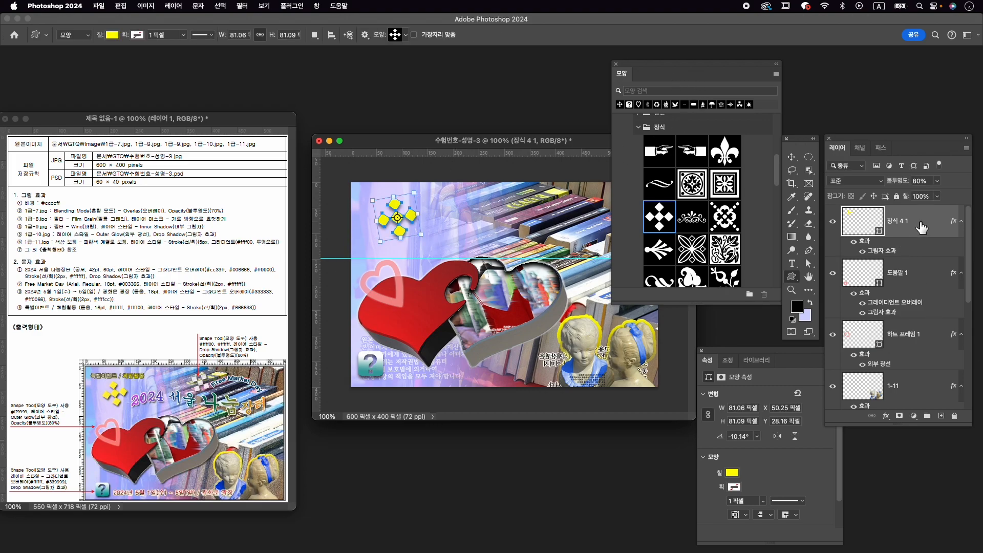
- Duplicate the yellow ornament, move the copy onto the books in the canvas's upper middle and rotate it about -43°
key("super+j")
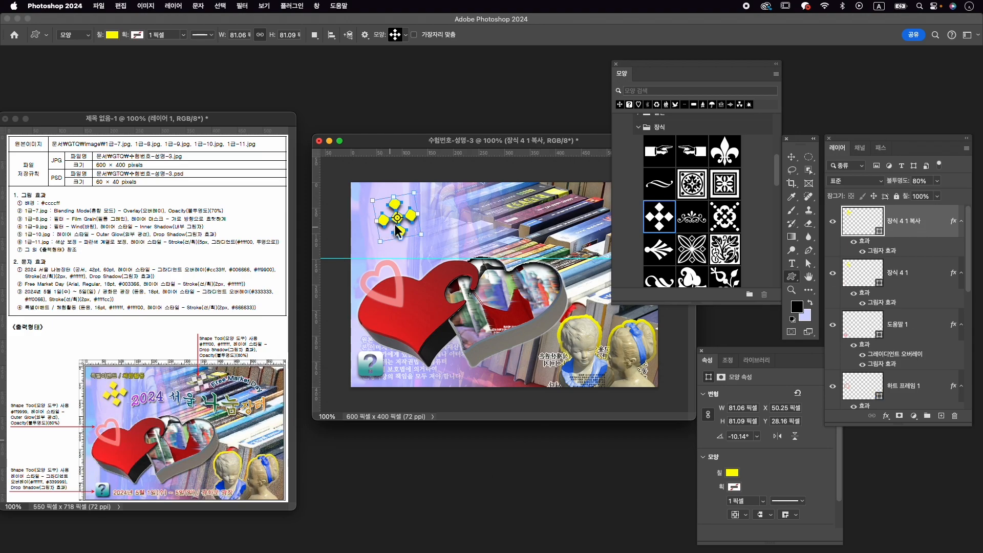
key("super+t")
left_click_drag(408, 224, 550, 218)
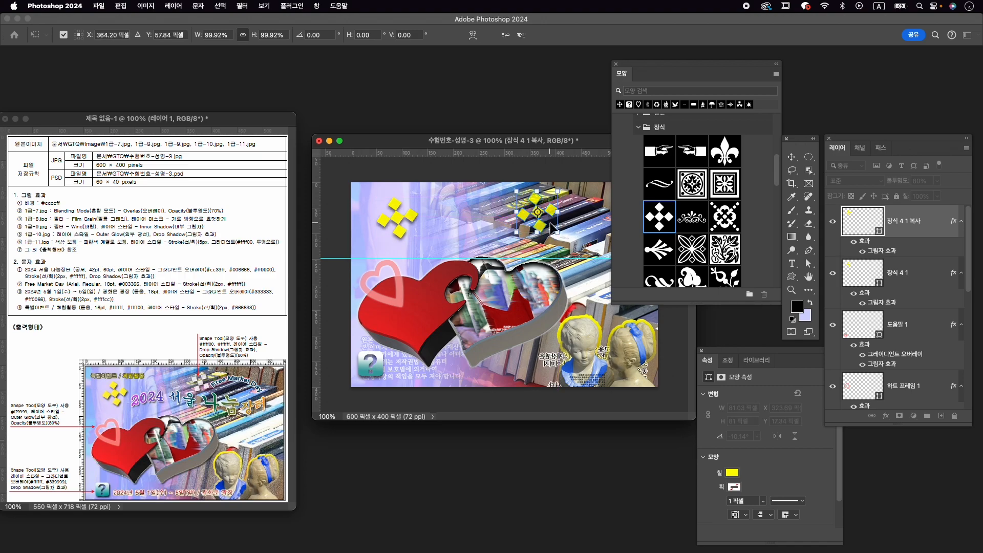
left_click_drag(510, 193, 498, 219)
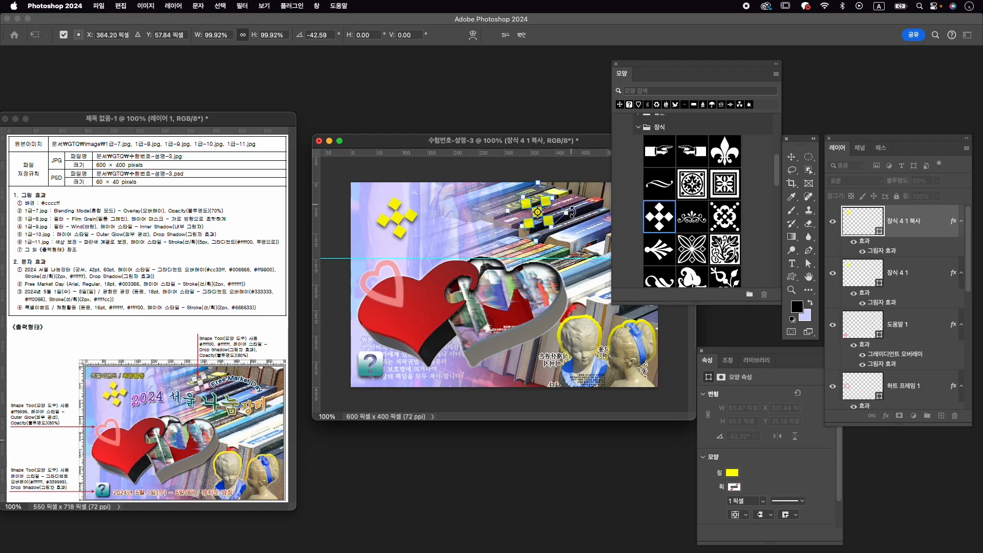
- Scale the ornament copy to about 72%, nudge it up 2 px and turn the transform's rotation to about -47°
left_click_drag(574, 212, 530, 200)
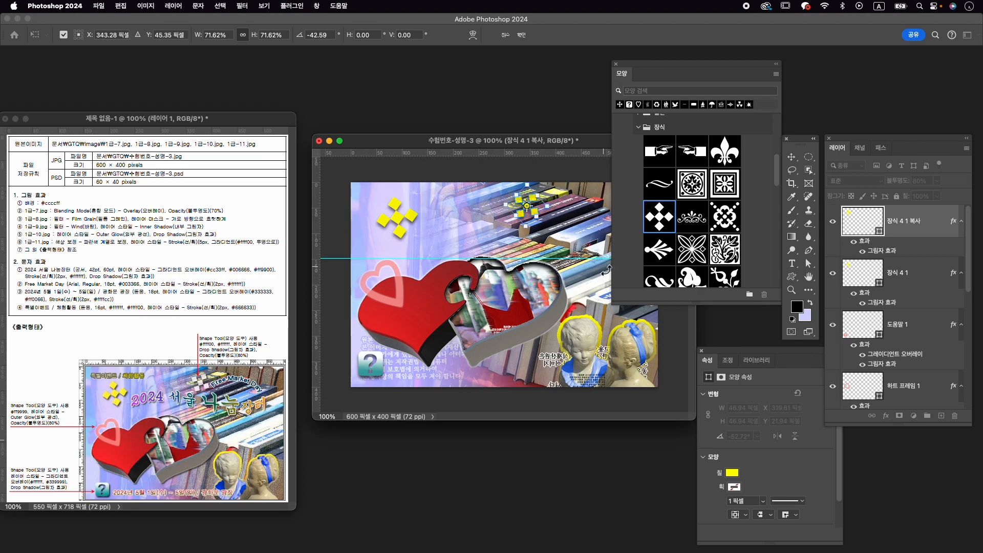
key("Up")
key("Up")
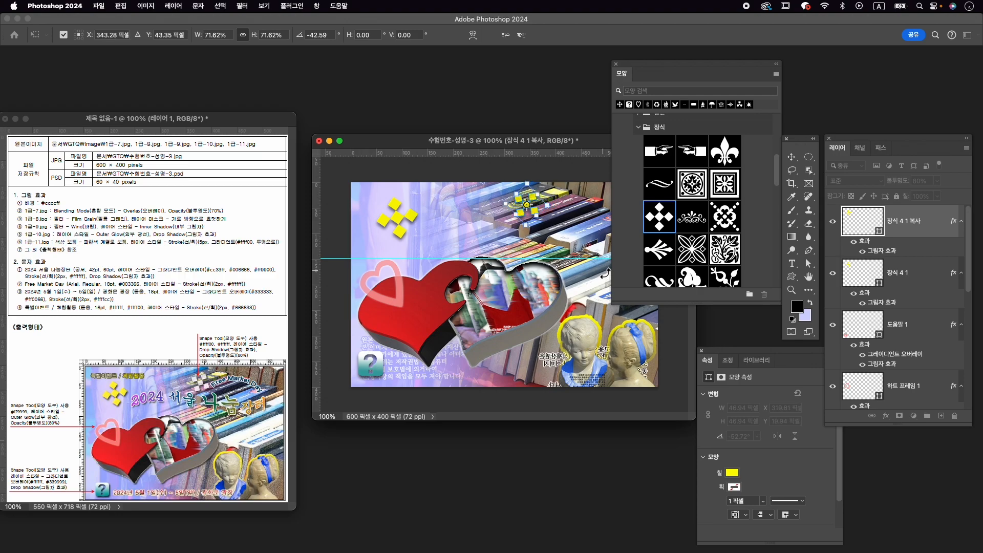
left_click_drag(571, 205, 571, 201)
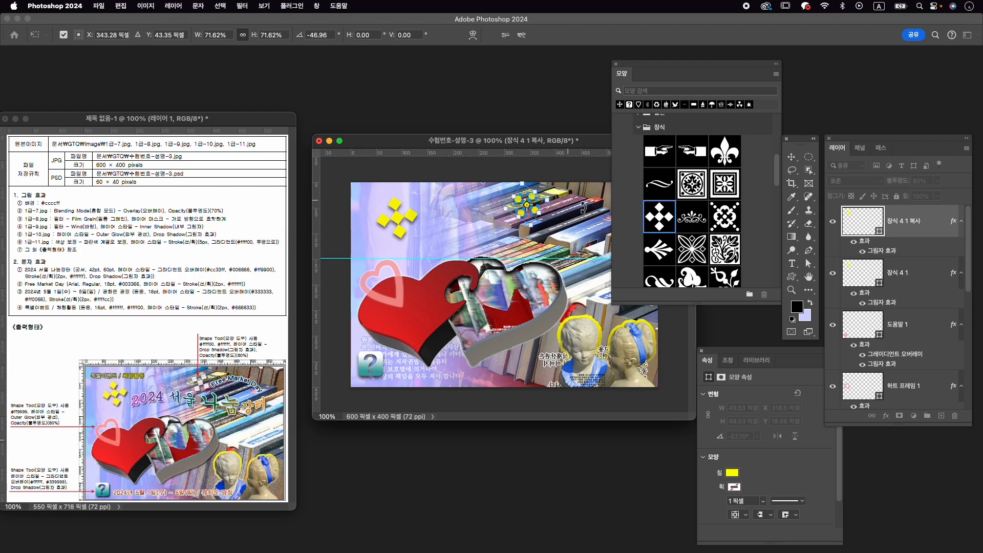
key("Return")
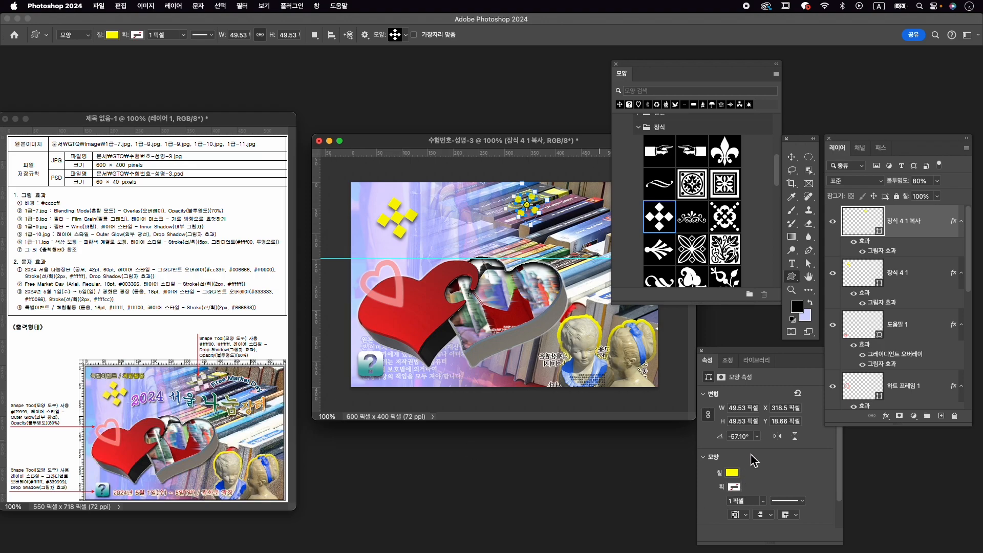
- Set the small ornament copy's fill to white, and close the shapes and properties panels
left_click(733, 473)
left_click(844, 379)
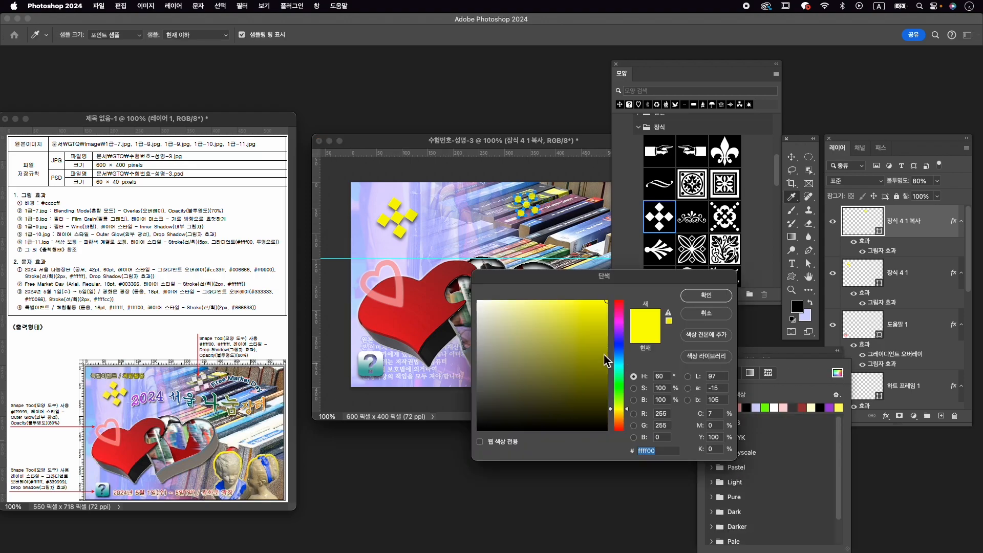
left_click(699, 307)
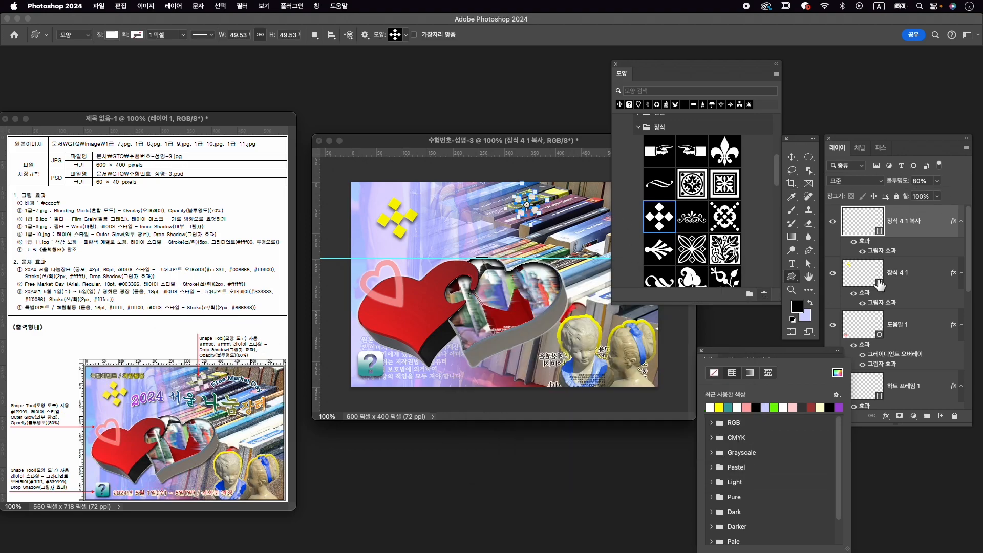
left_click(616, 66)
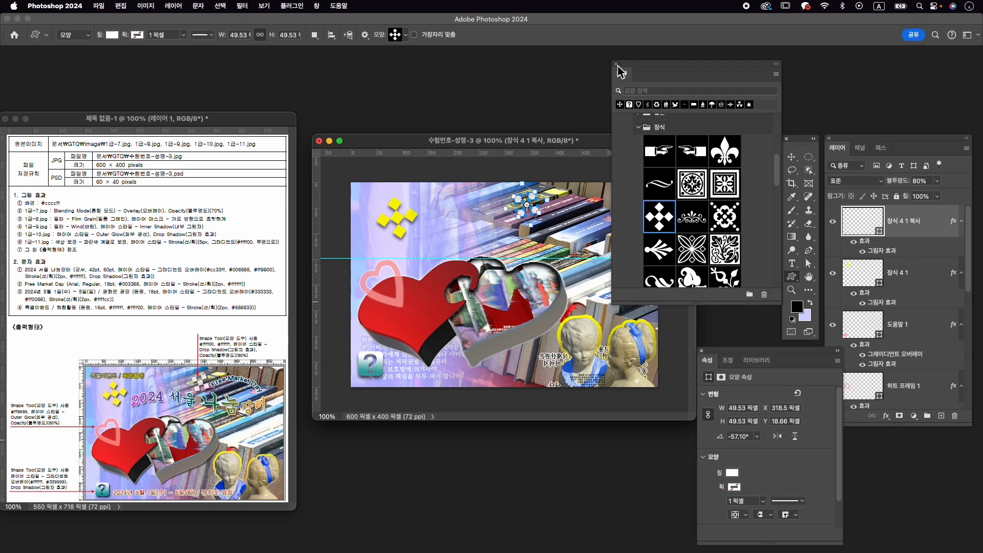
left_click(617, 65)
left_click(702, 350)
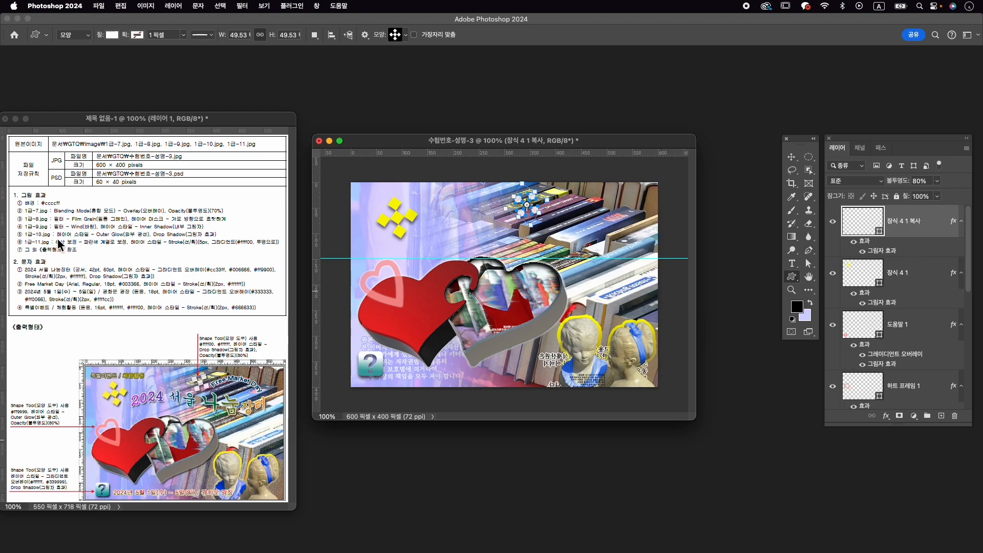
- Add the text 2024 서울 나눔장터 above the hearts, beside the yellow ornament
left_click(799, 264)
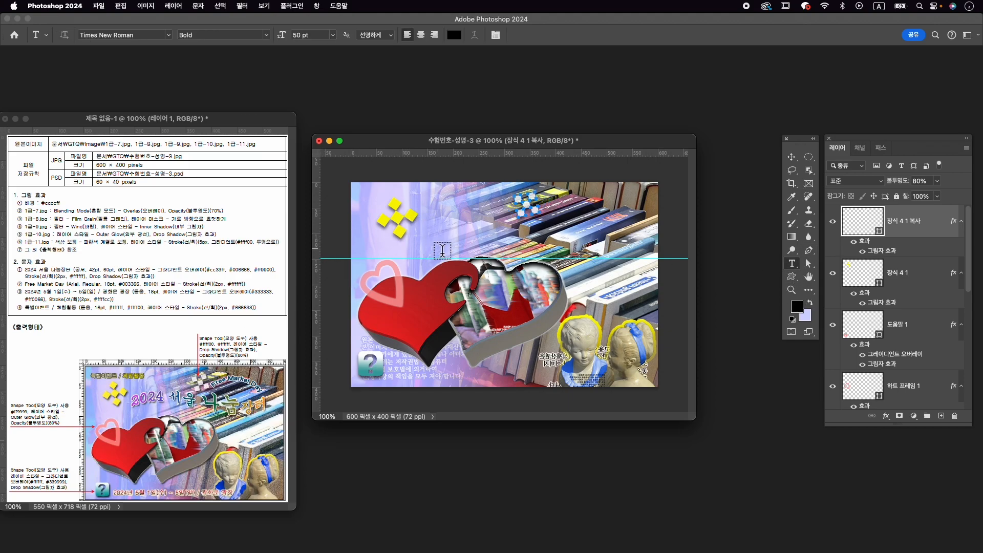
left_click(432, 243)
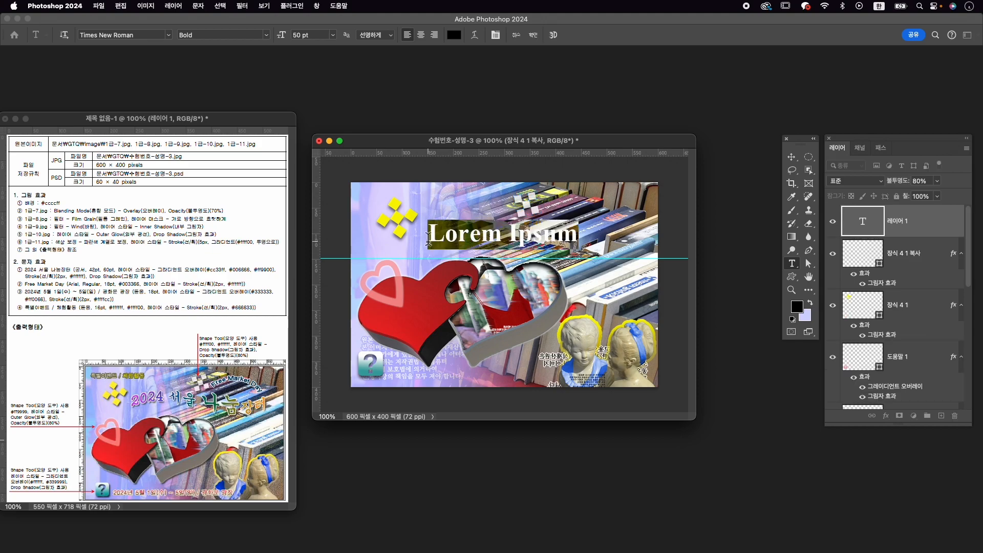
type("2024 서울 나눔장")
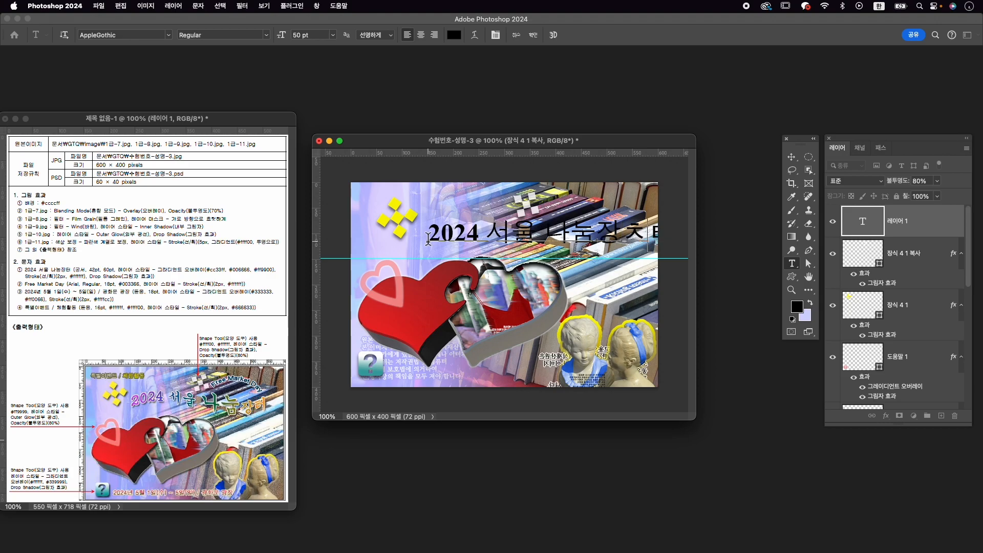
type("터")
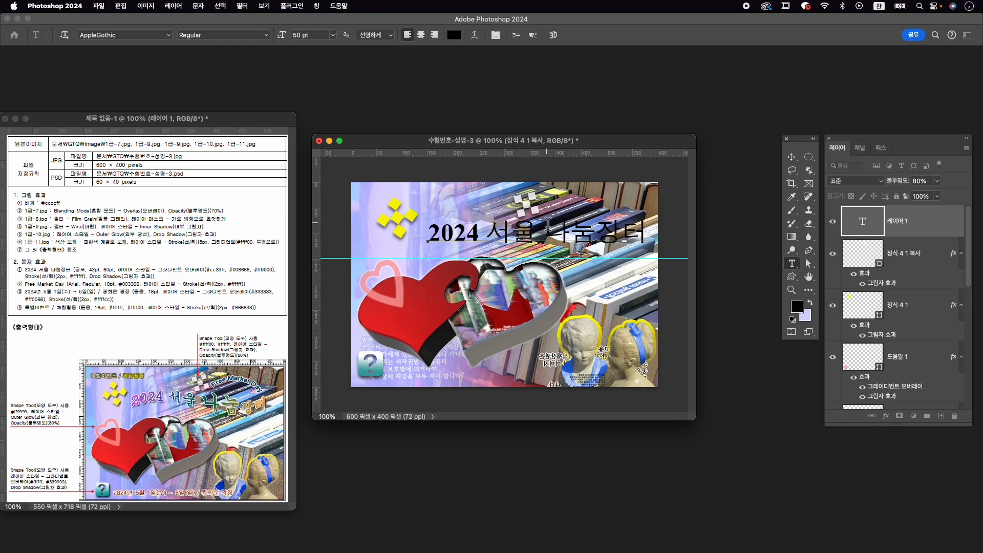
- Set the whole 2024 서울 나눔장터 text to the GungSeo font at 42 pt
key("super+a")
key("super+t")
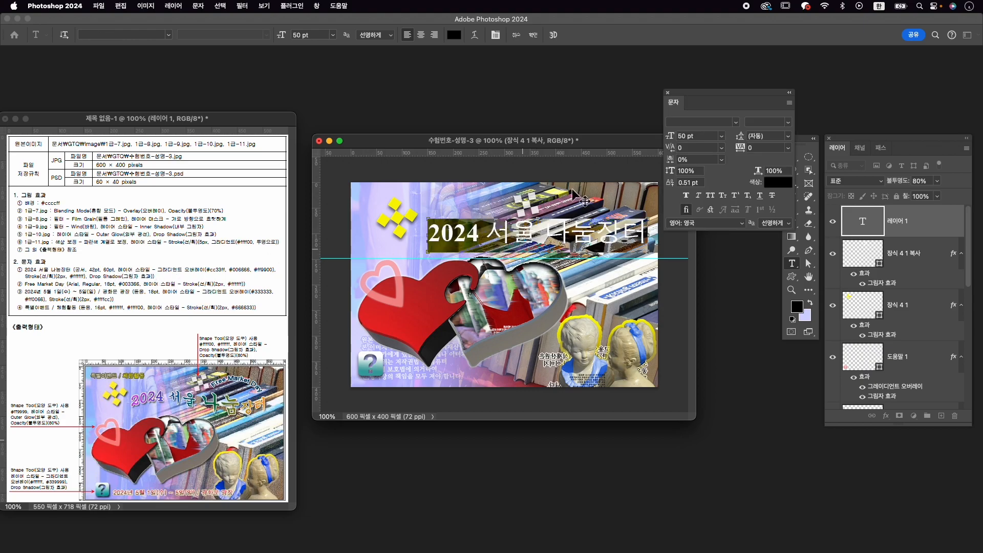
type("gun")
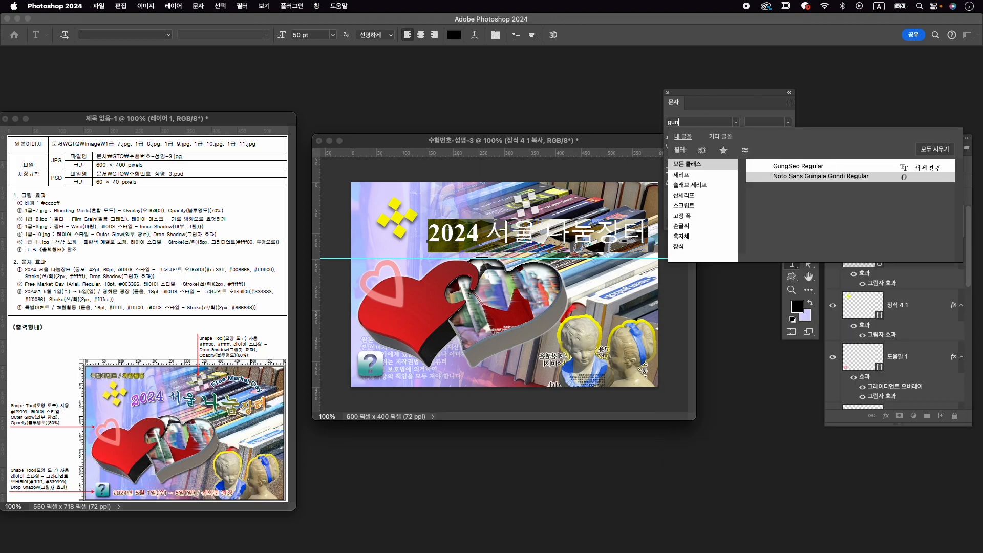
key("Return")
left_click(686, 137)
type("42")
key("Return")
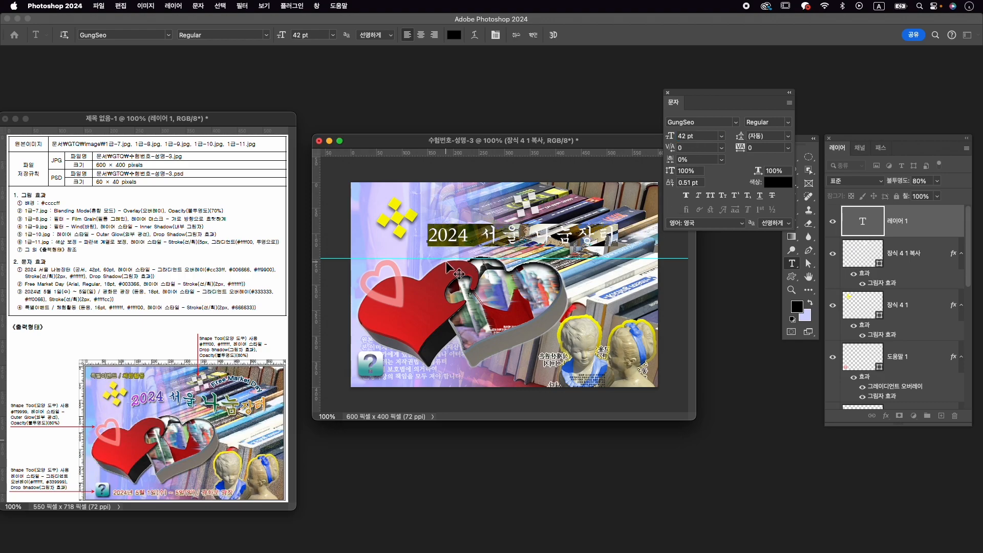
- Enlarge only the characters 나눔 in the 2024 서울 나눔장터 title to 60 pt and finish editing the text
left_click(516, 235)
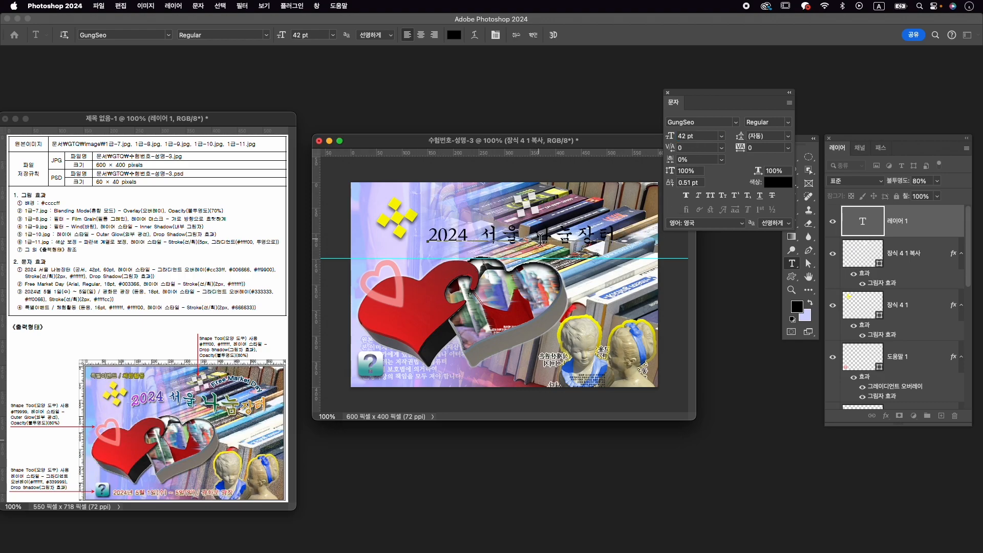
left_click_drag(542, 234, 558, 235)
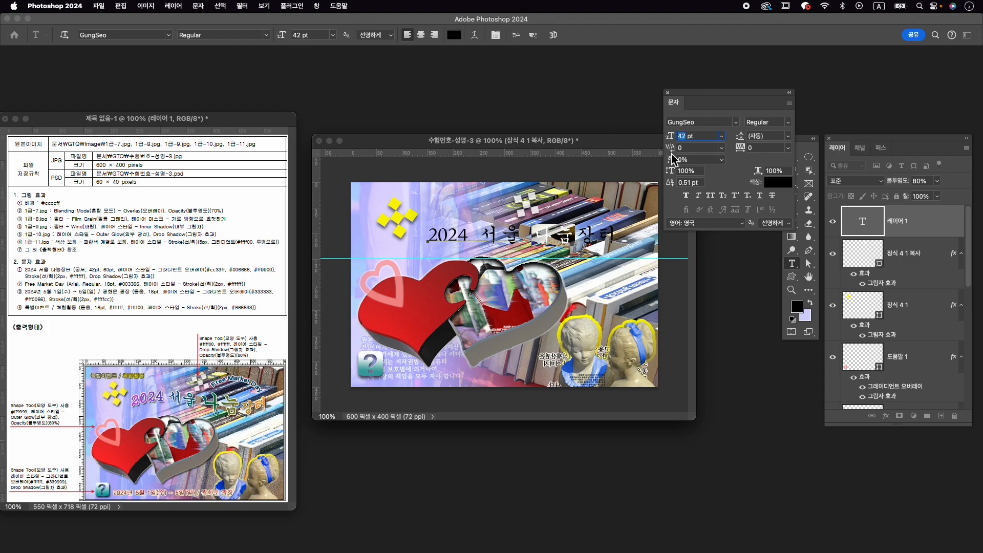
type("60")
key("Return")
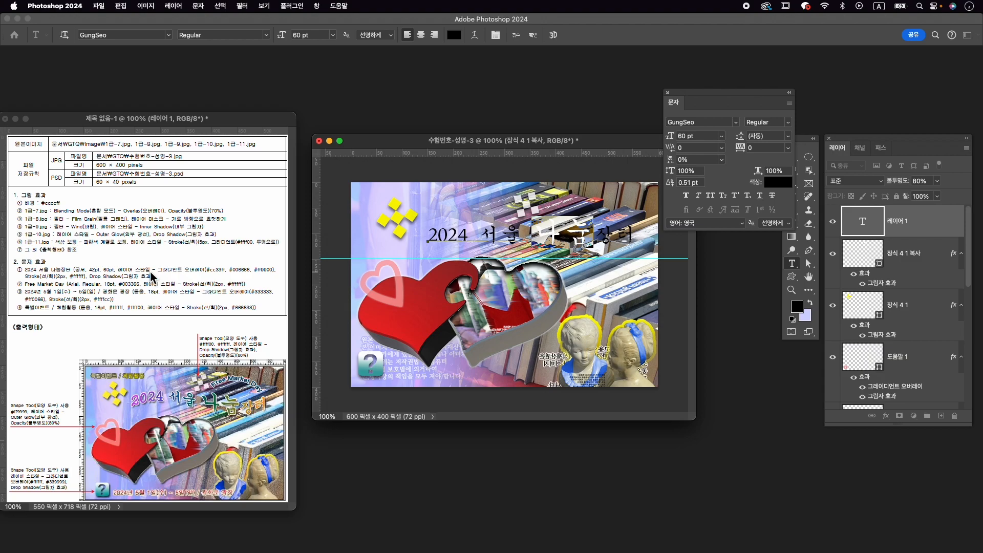
left_click(534, 35)
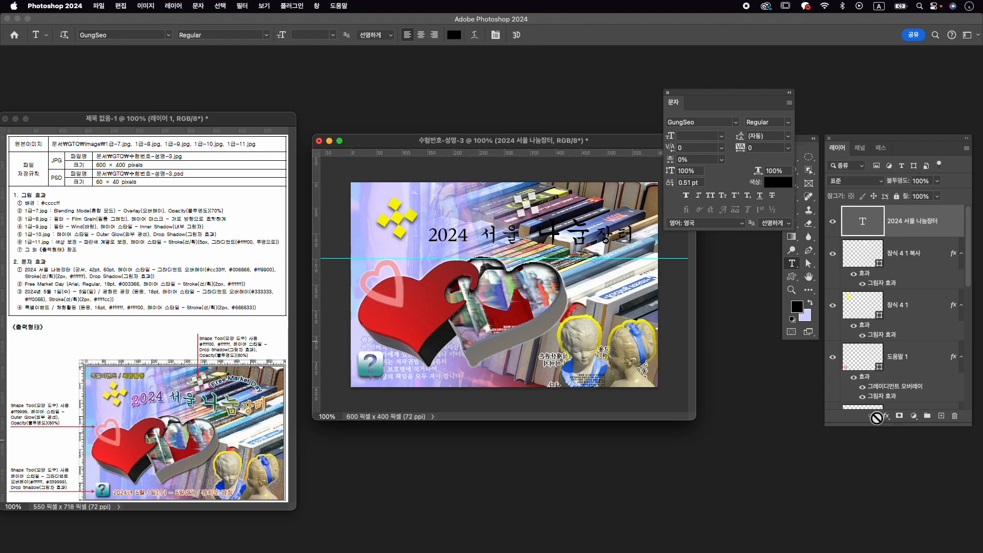
- Add a gradient overlay to the title, insert a colour stop at 47%, and set the first stop to #cc33ff
left_click(886, 416)
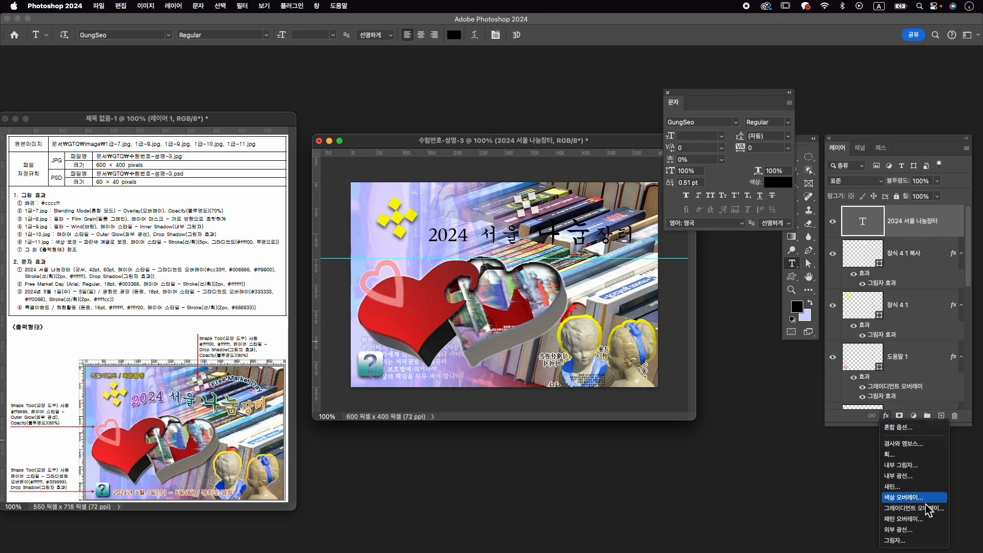
left_click(917, 508)
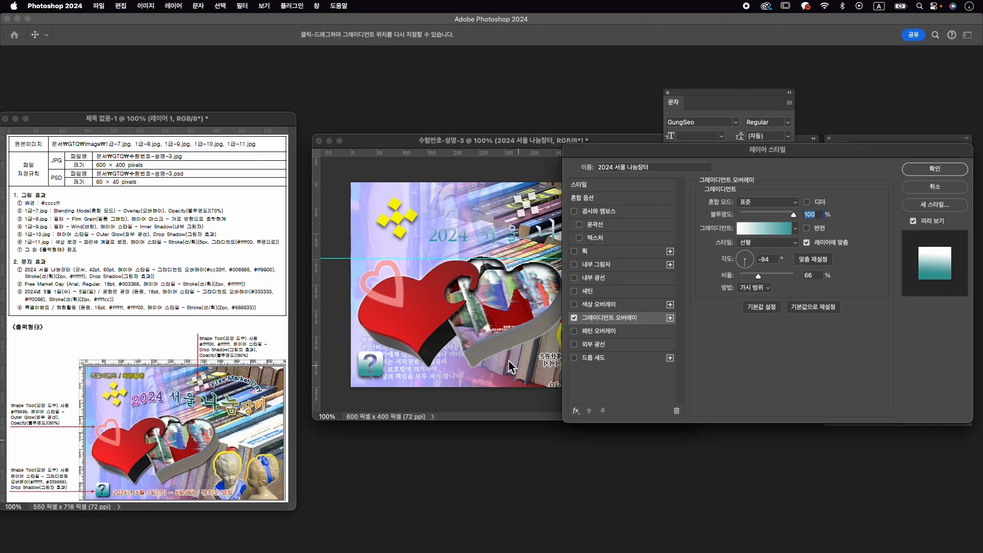
left_click(775, 228)
left_click_drag(698, 447, 705, 445)
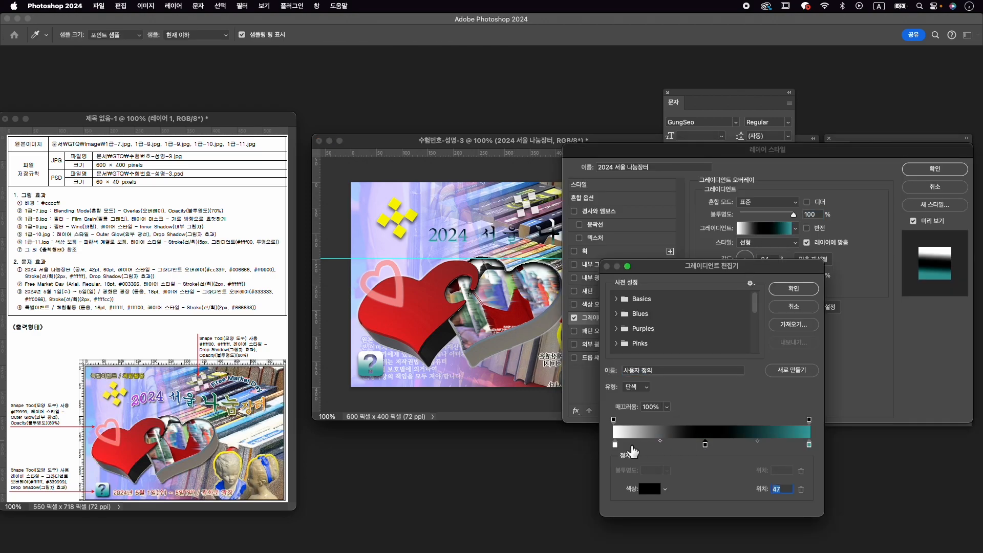
double_click(616, 445)
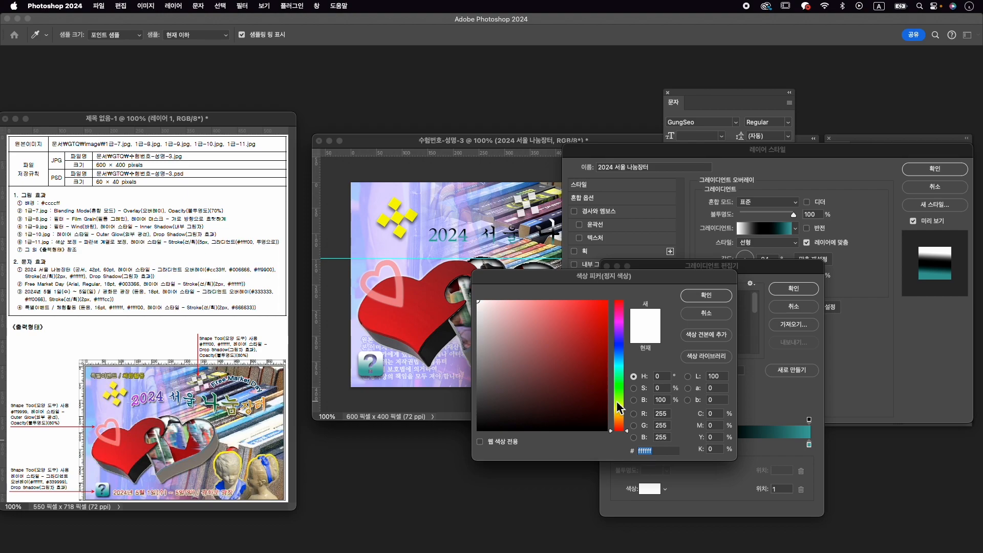
type("cc33ff")
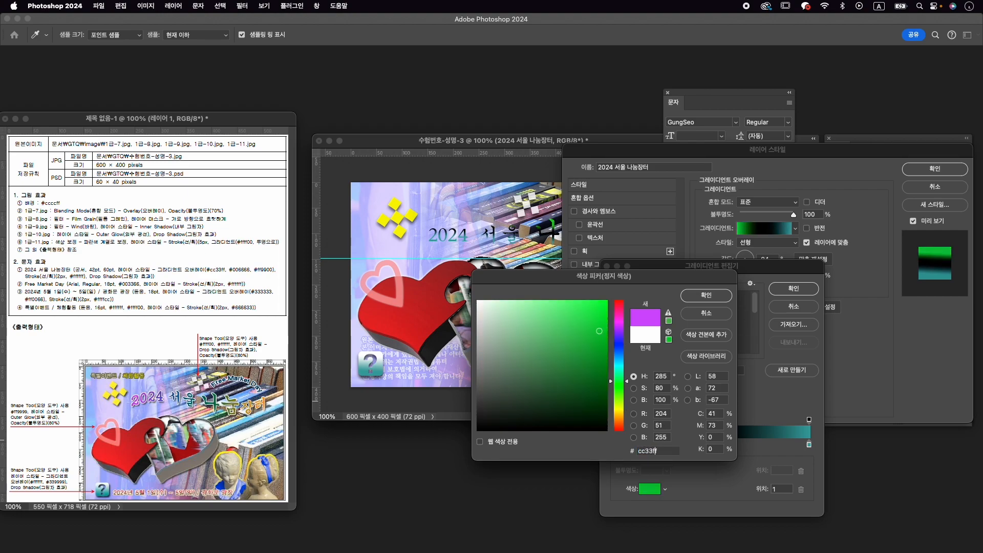
key("Return")
- Set the middle colour stop of the title's gradient to #006666
left_click(706, 446)
double_click(706, 445)
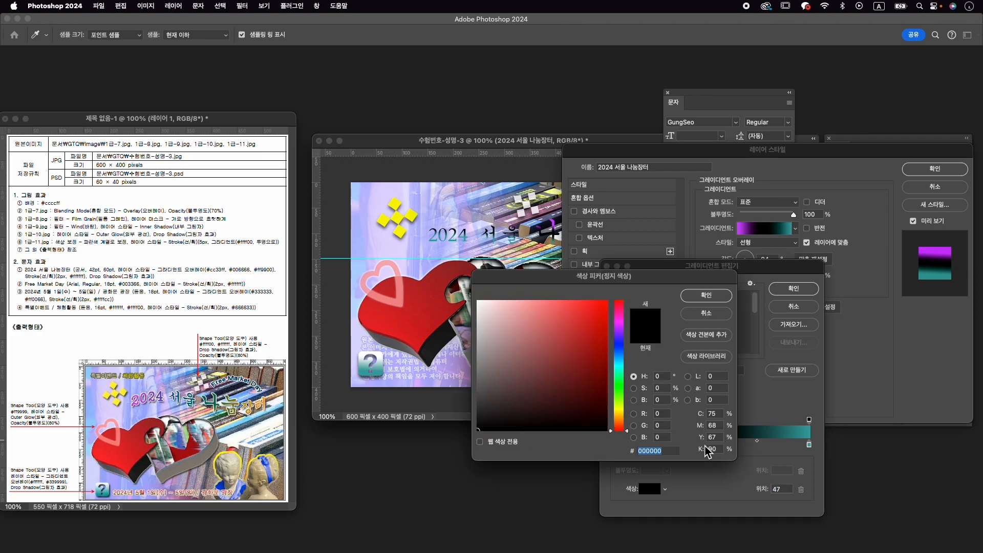
type("006666")
key("Return")
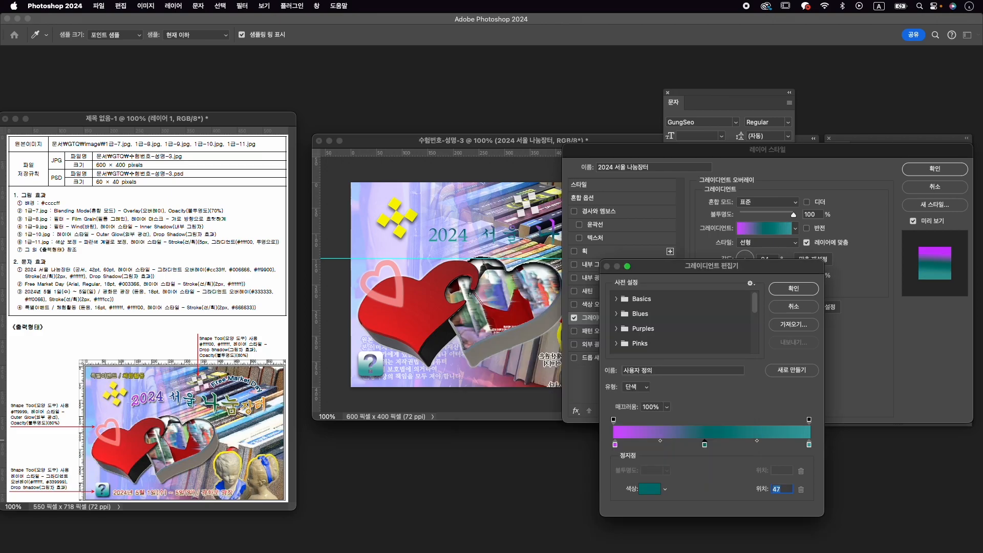
- Set the last colour stop of the title's gradient to #ff9900 and the gradient overlay's angle to 0°
left_click(809, 445)
mouse_move(810, 451)
left_mouse_down()
mouse_move(816, 429)
mouse_move(807, 457)
mouse_move(796, 449)
mouse_move(816, 452)
left_mouse_up()
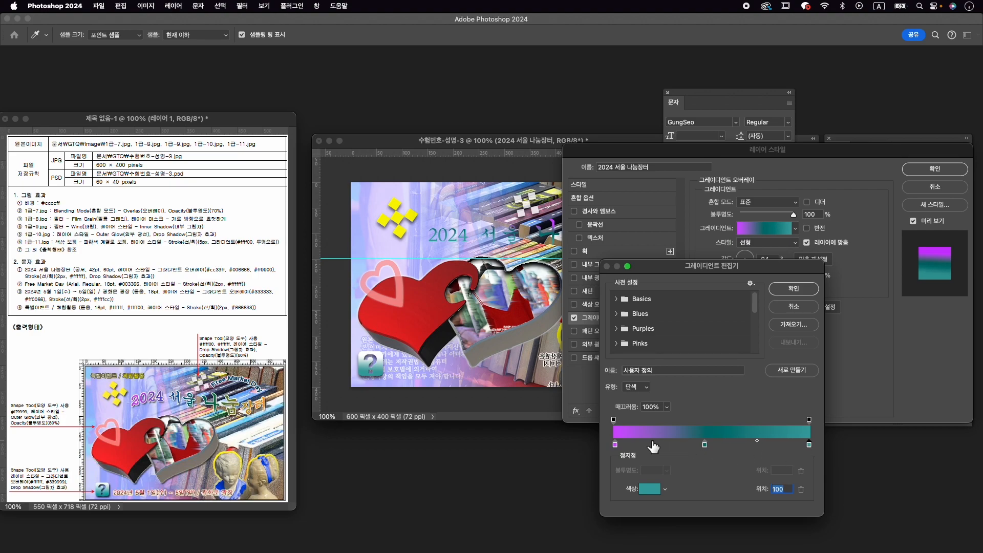
left_click_drag(618, 453, 612, 451)
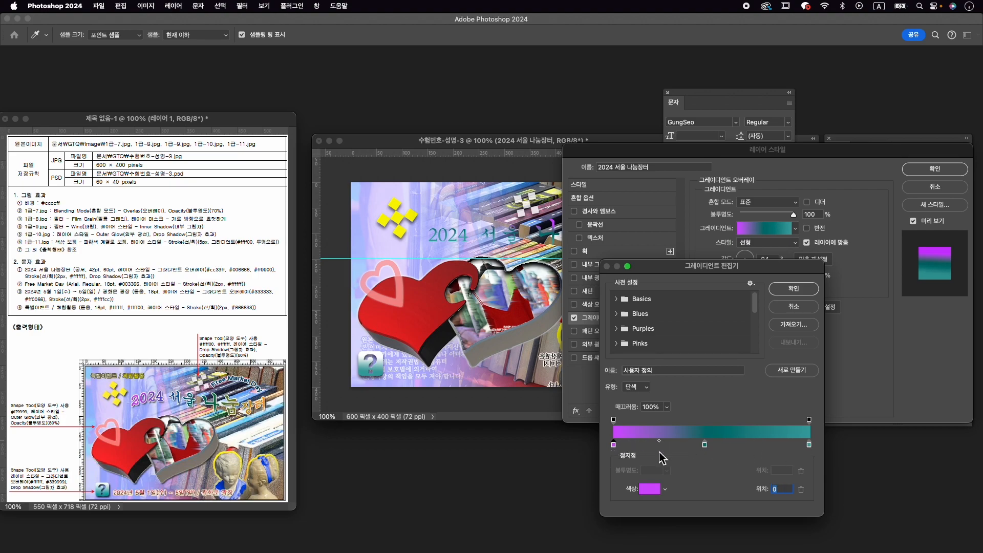
left_click(810, 446)
double_click(810, 445)
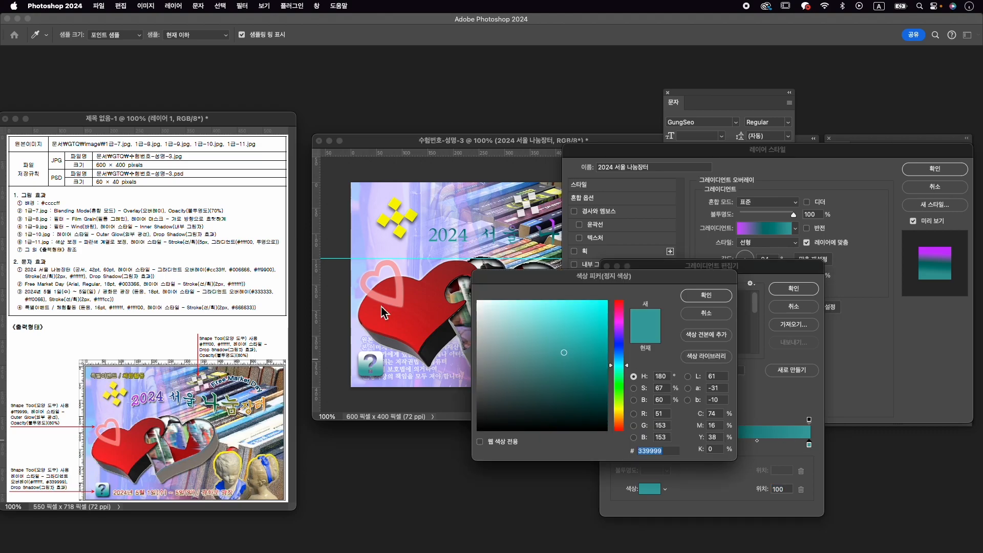
type("ff9900")
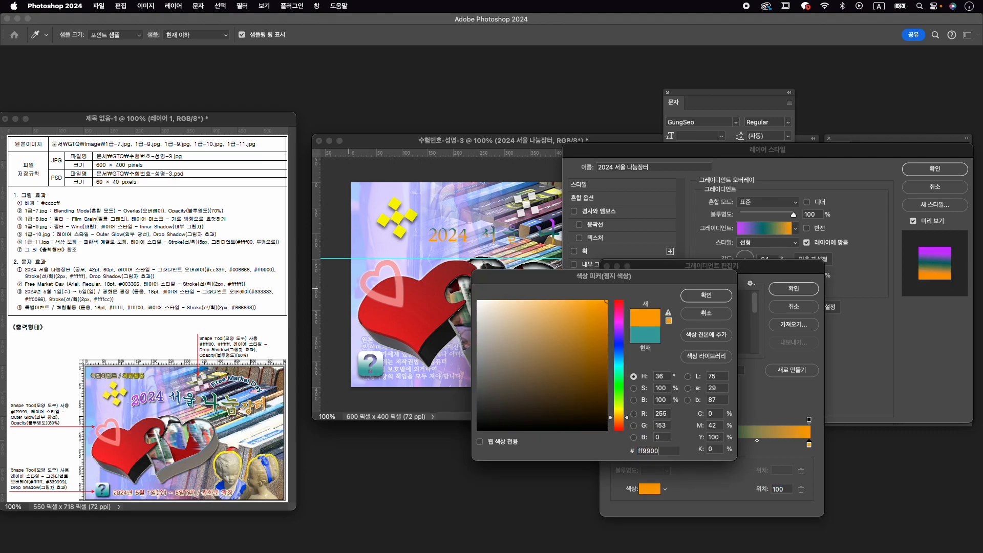
key("Return")
left_click(807, 290)
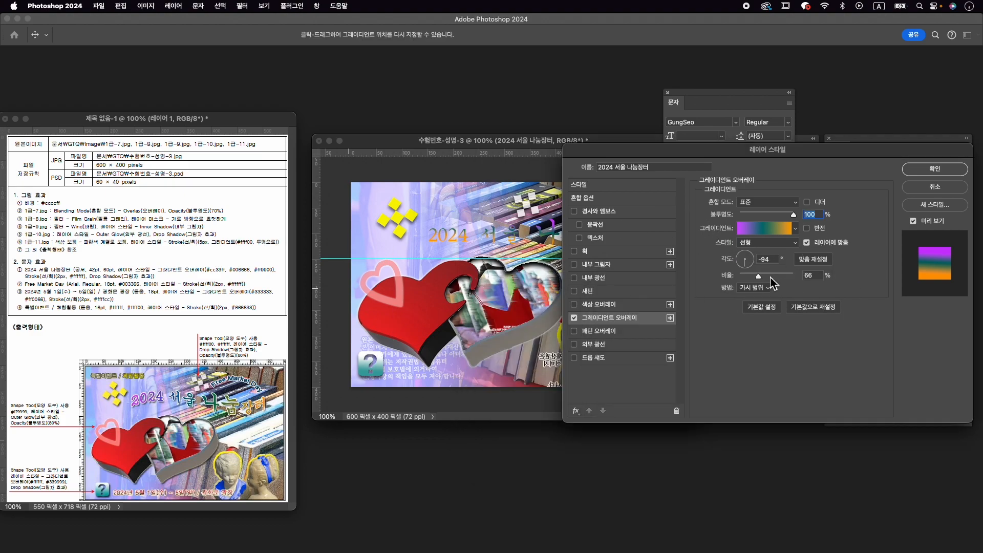
left_click_drag(751, 262, 760, 261)
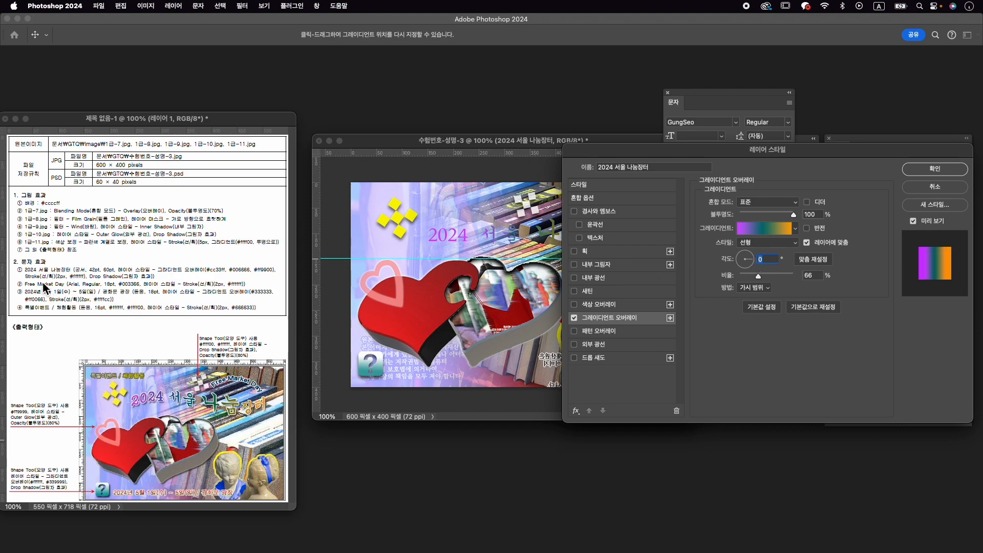
- Add a 2 px outside stroke in solid white and a drop shadow to the title, and apply the layer styles
left_click(609, 252)
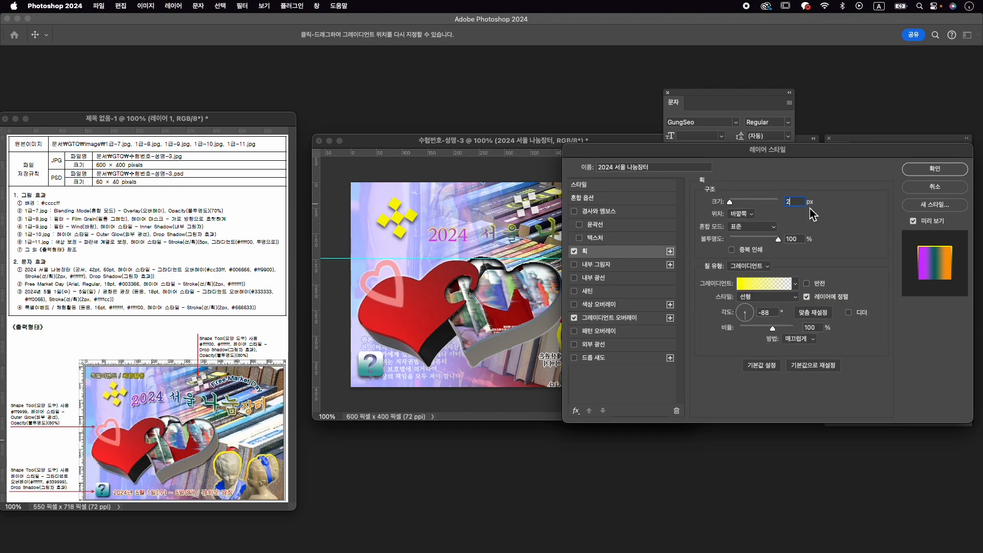
left_click(749, 266)
left_click(745, 254)
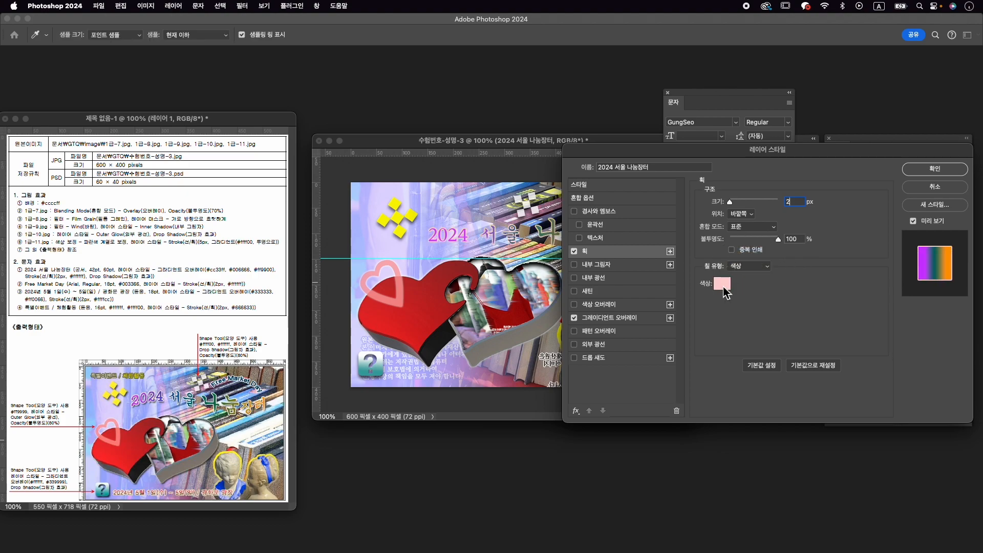
left_click(723, 283)
left_click_drag(550, 314, 391, 256)
left_click(698, 294)
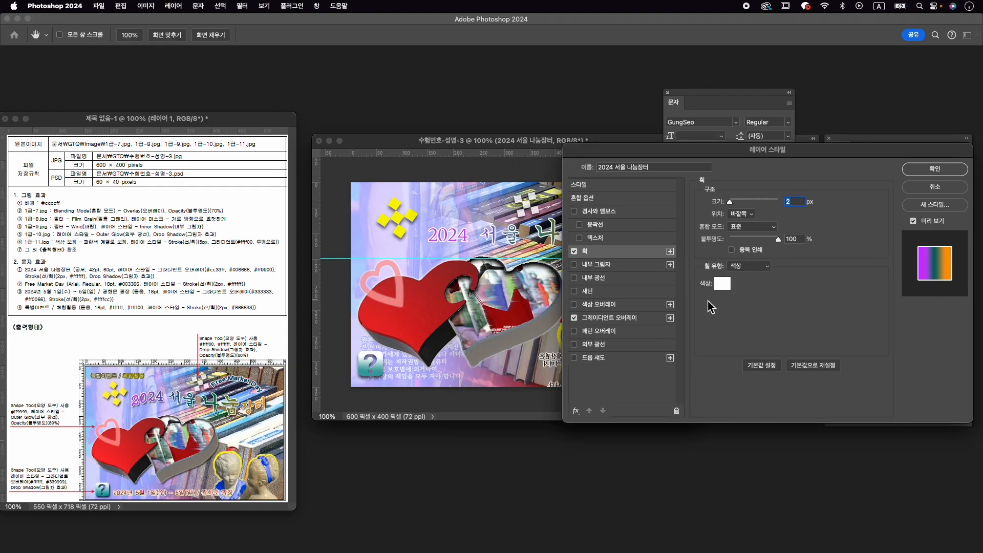
left_click(610, 358)
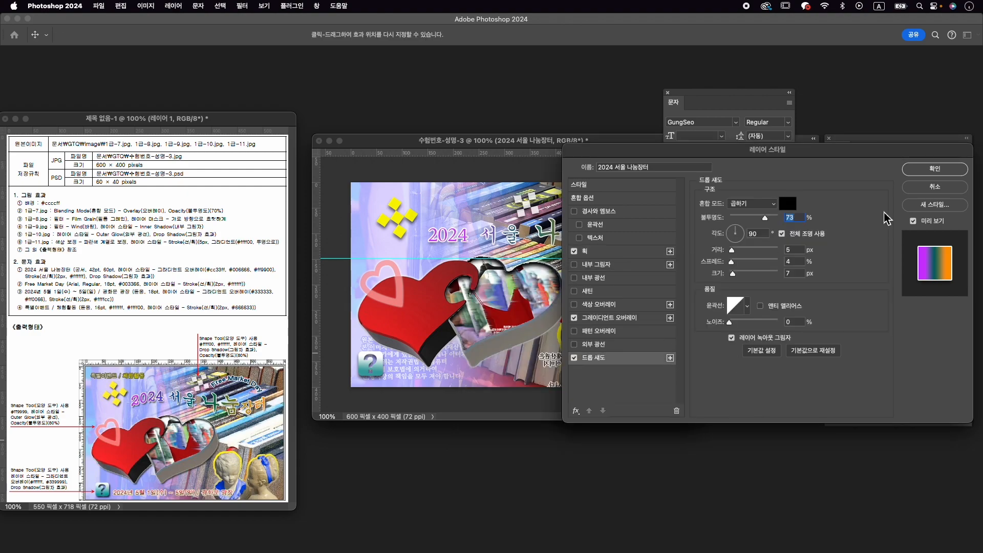
left_click(955, 171)
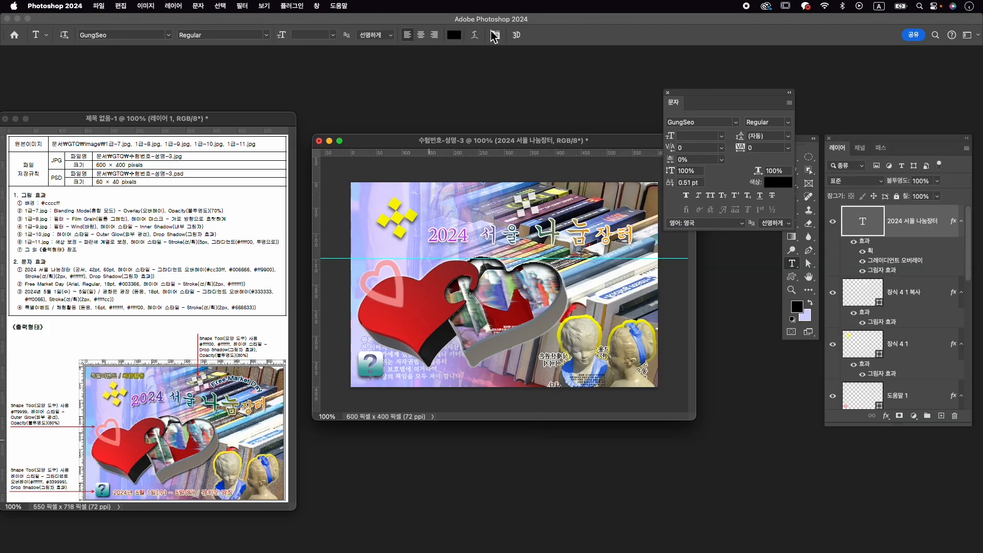
- Warp the title text with the horizontal Flag style at a +43% bend
left_click(493, 34)
left_click(748, 232)
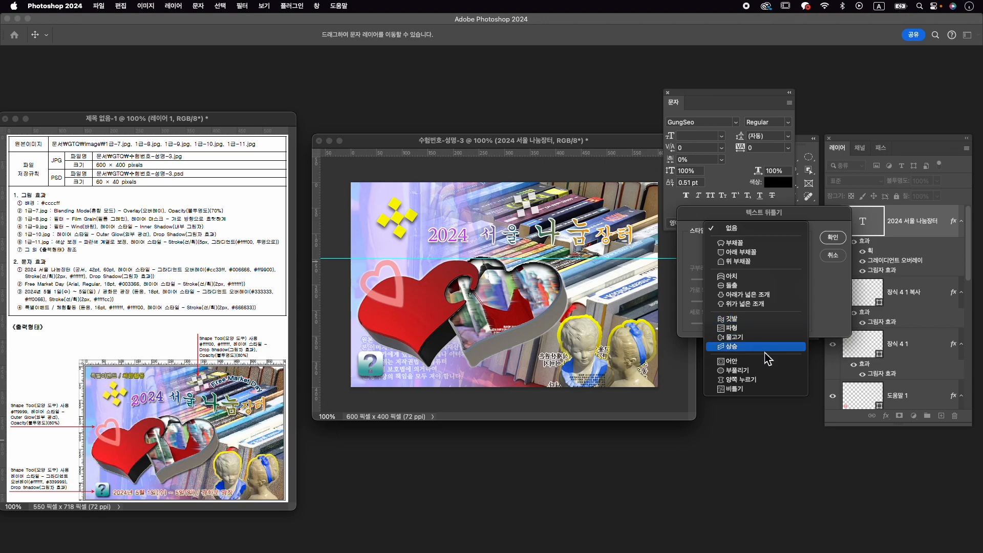
left_click(761, 319)
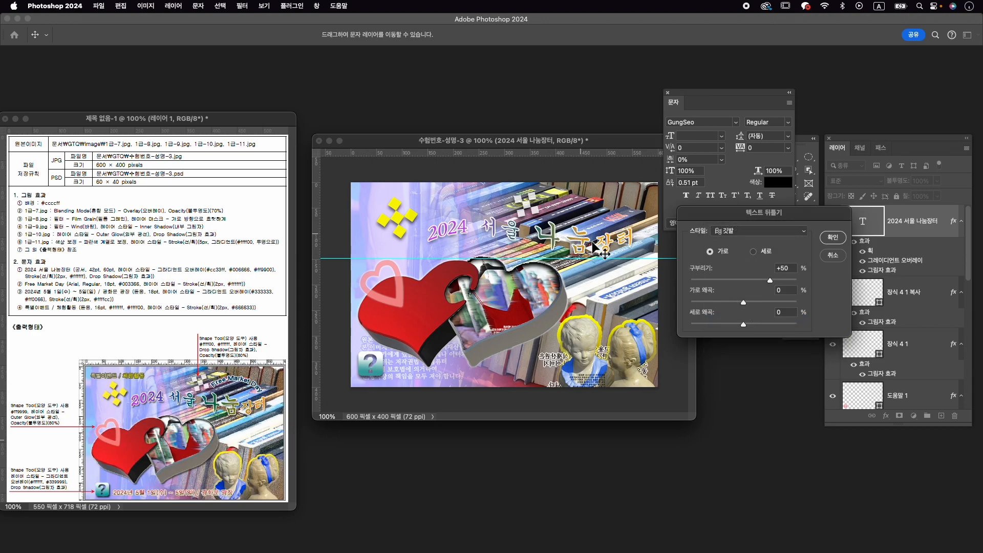
left_click_drag(771, 280, 770, 289)
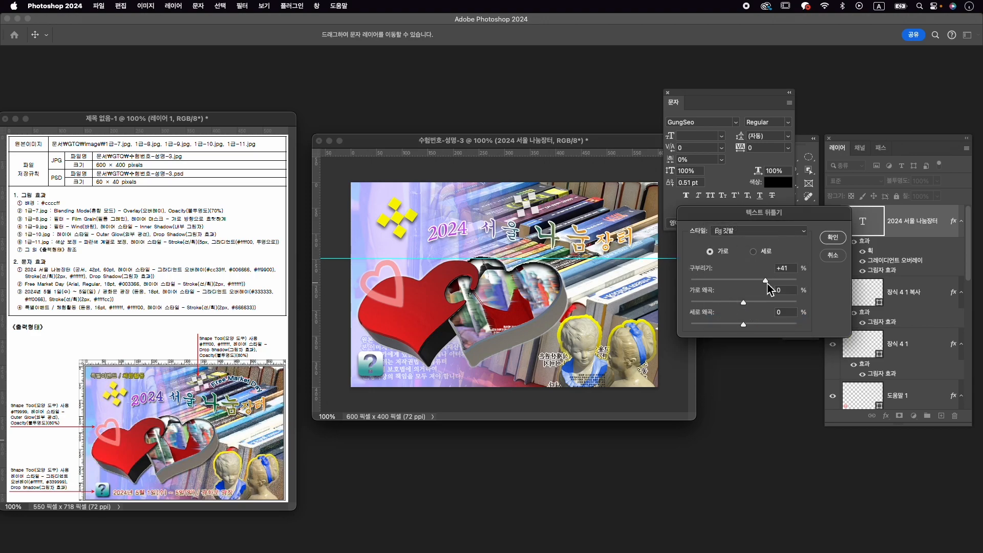
left_click(834, 238)
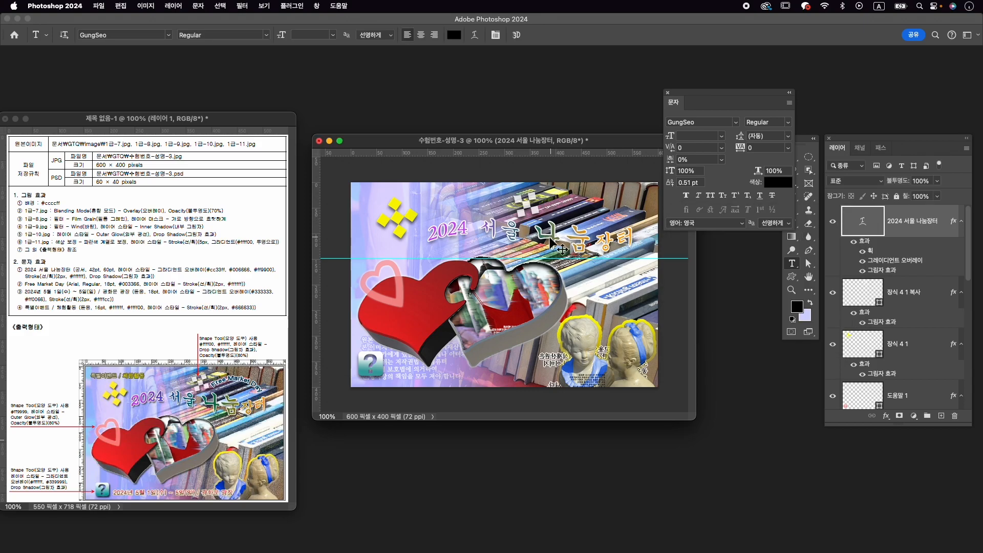
- Move the warped title slightly to the left with Free Transform, closer to the yellow ornament
key("super+t")
left_click_drag(523, 230, 514, 230)
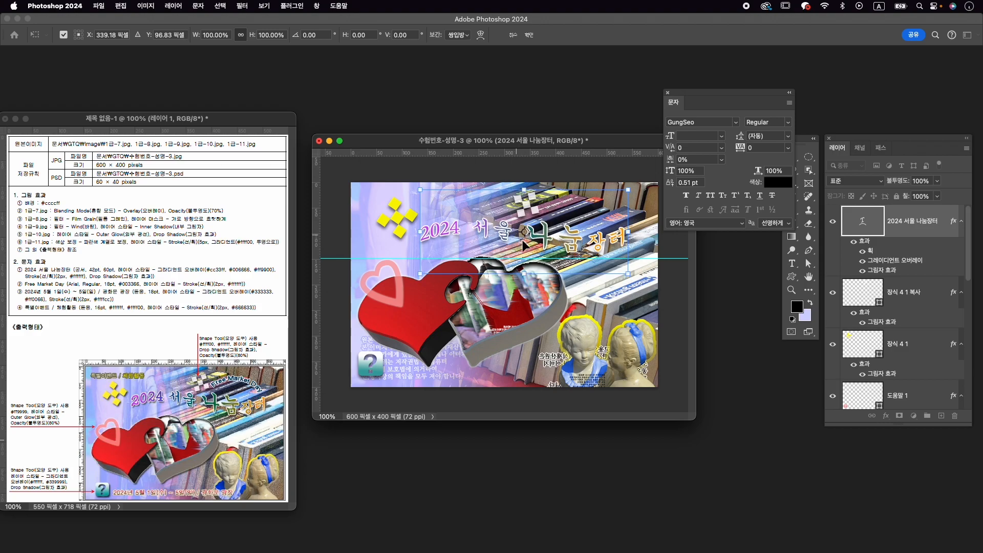
key("Return")
- Add the text Free Market Day above the title, beside the small white ornament
key("t")
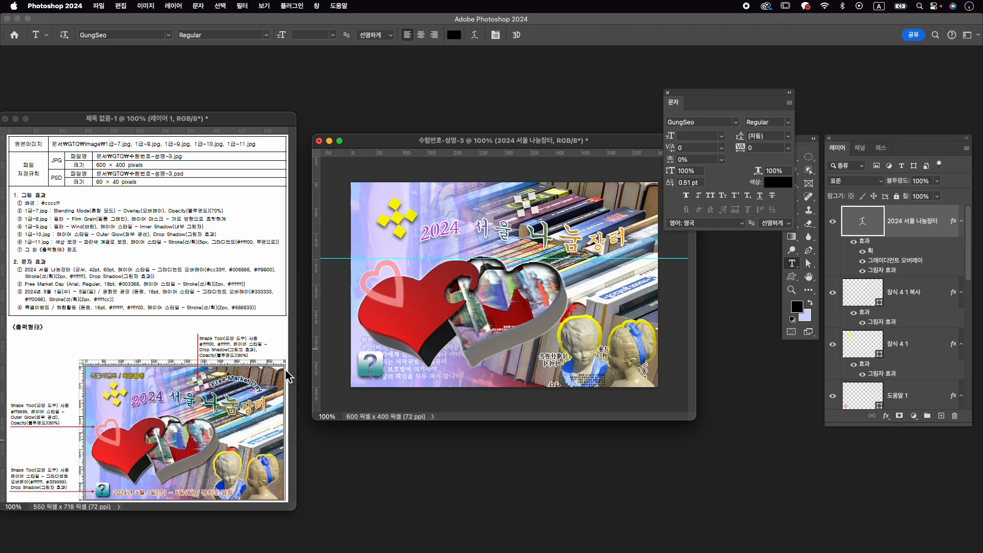
left_click(556, 210)
type("ㄹㄱㄷㄷ")
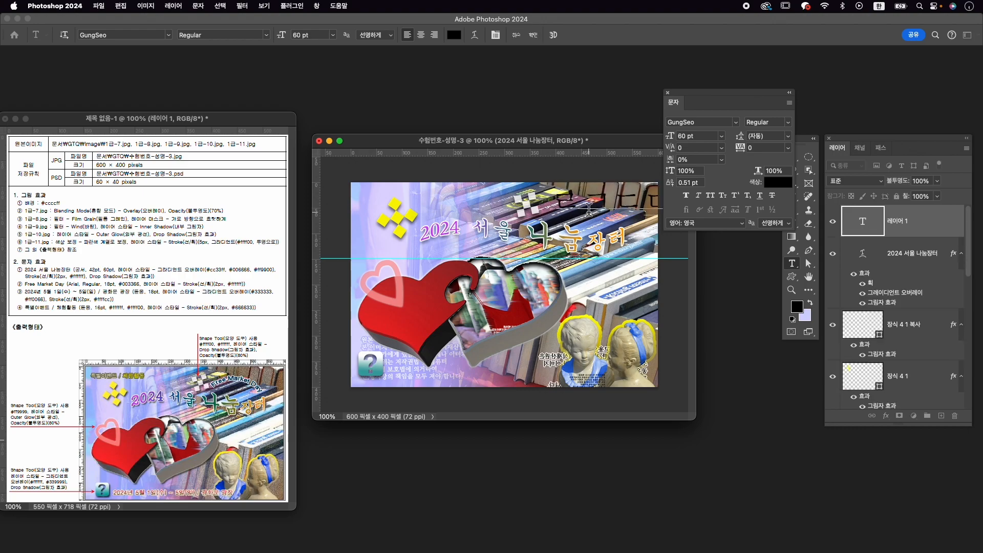
key("super+a")
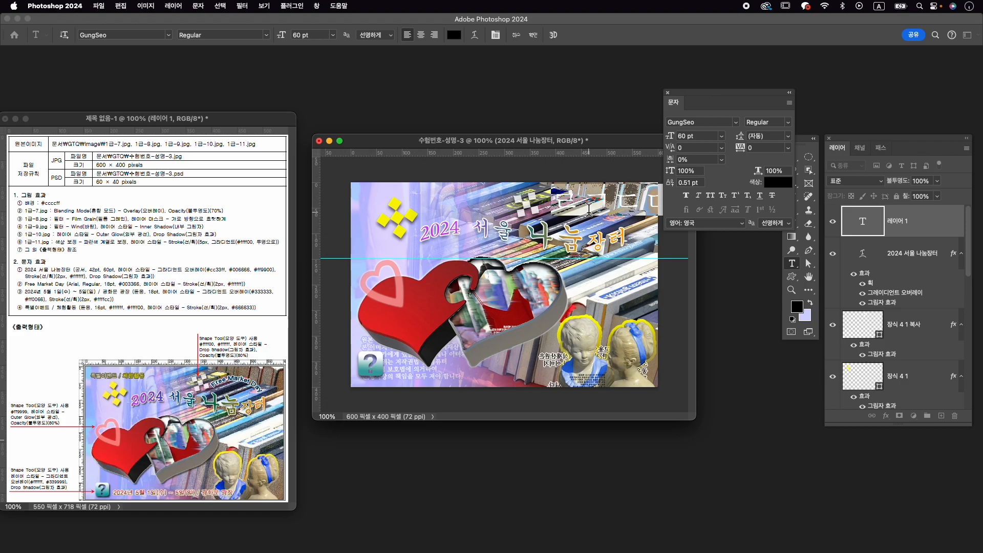
type("Free Ma")
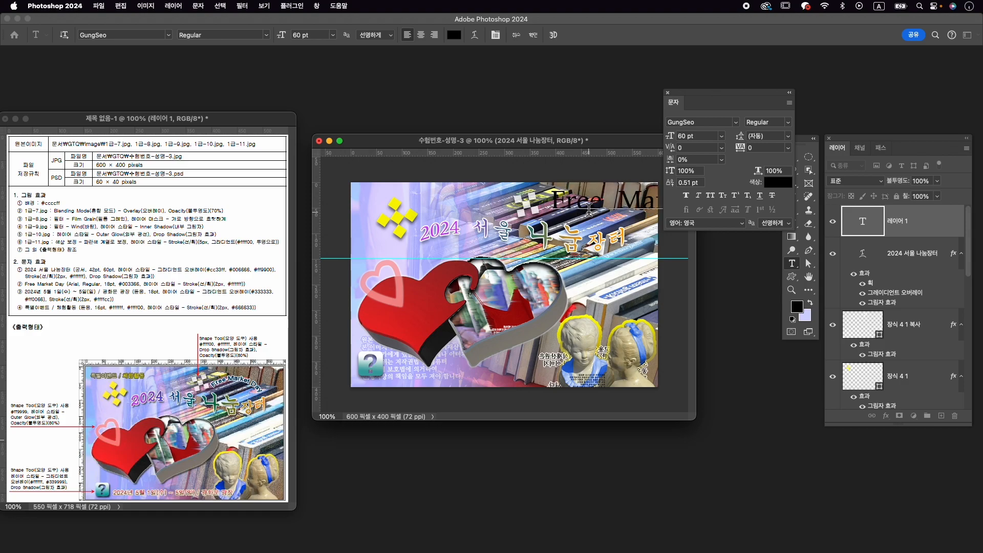
- Set the Free Market Day text to Arial Regular at 18 pt
key("super")
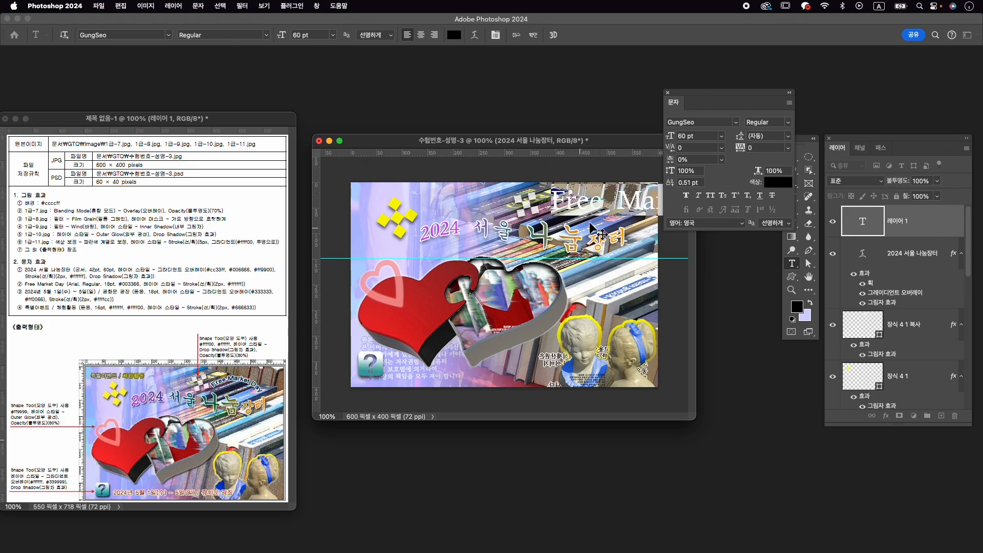
left_click(703, 123)
type("arial")
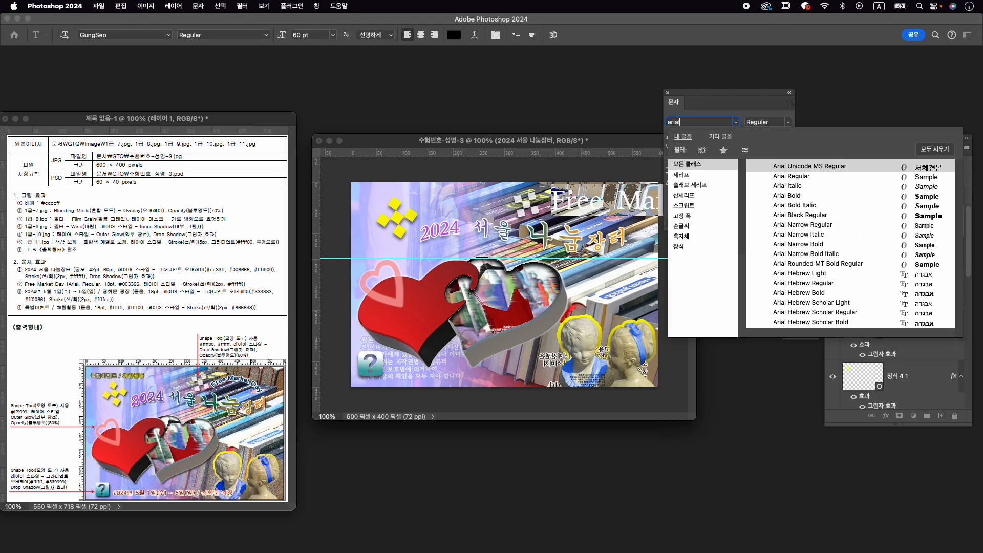
left_click(806, 176)
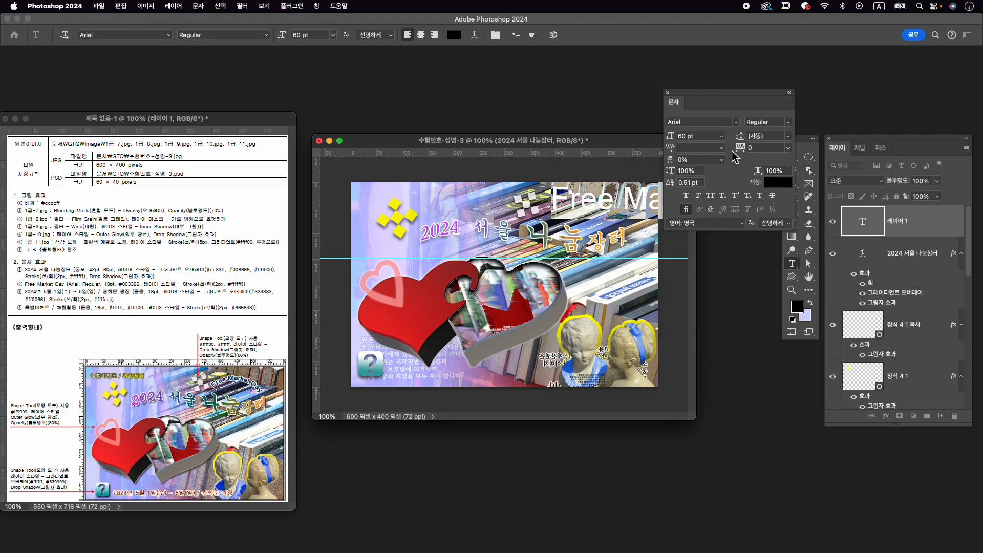
double_click(682, 136)
type("18")
key("Return")
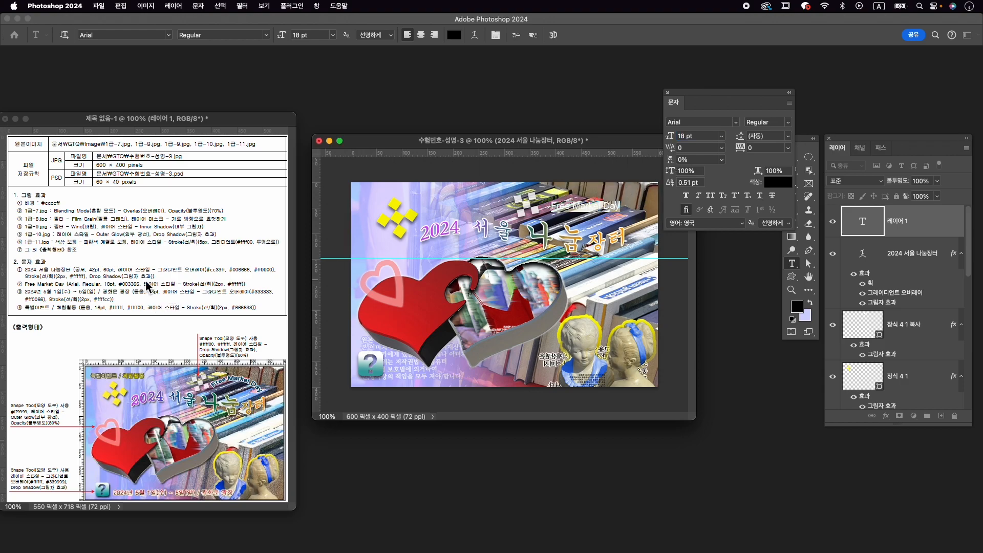
- Colour the Free Market Day text #003366 and commit the text
left_click(777, 183)
type("003366")
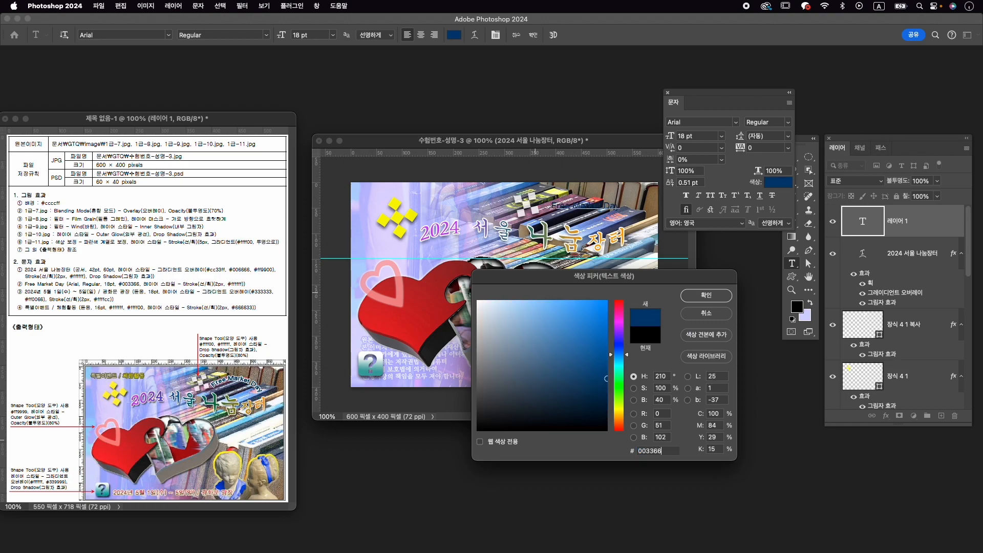
key("Return")
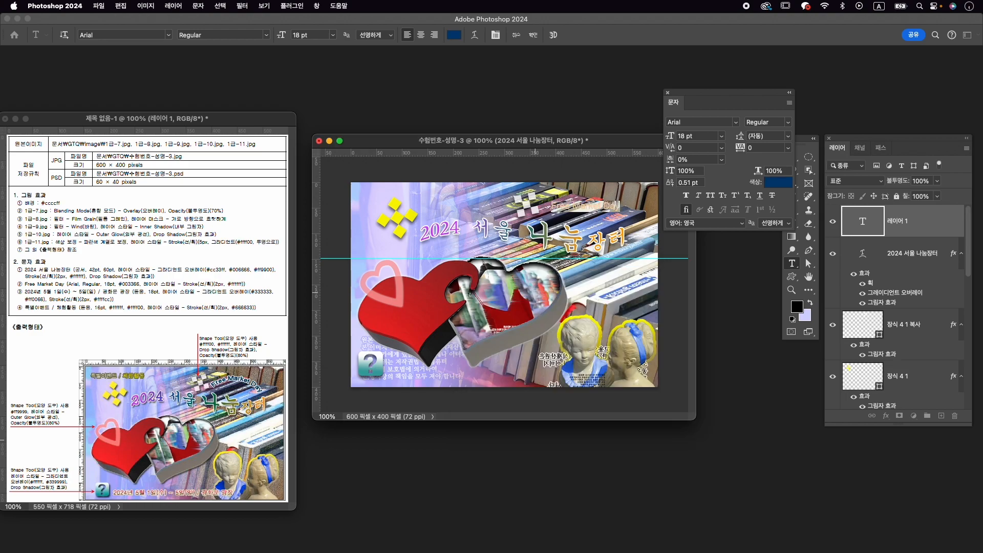
left_click(533, 35)
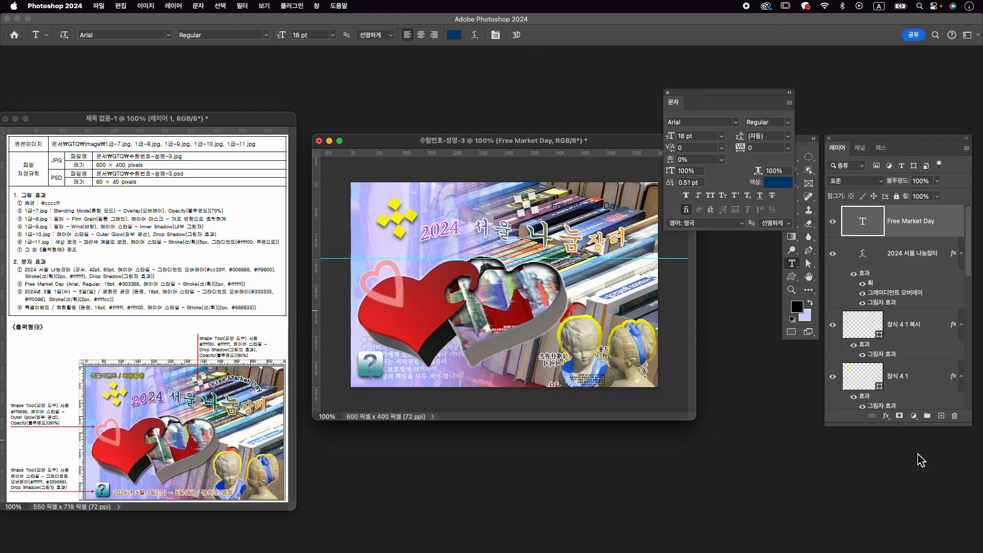
- Add a 2 px outside stroke in solid white to the Free Market Day text layer
left_click(886, 416)
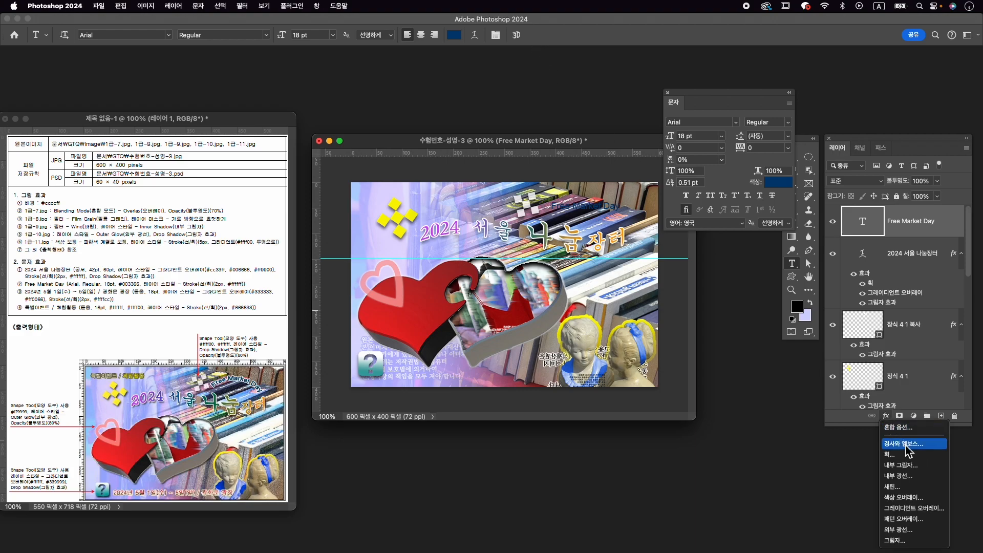
left_click(901, 454)
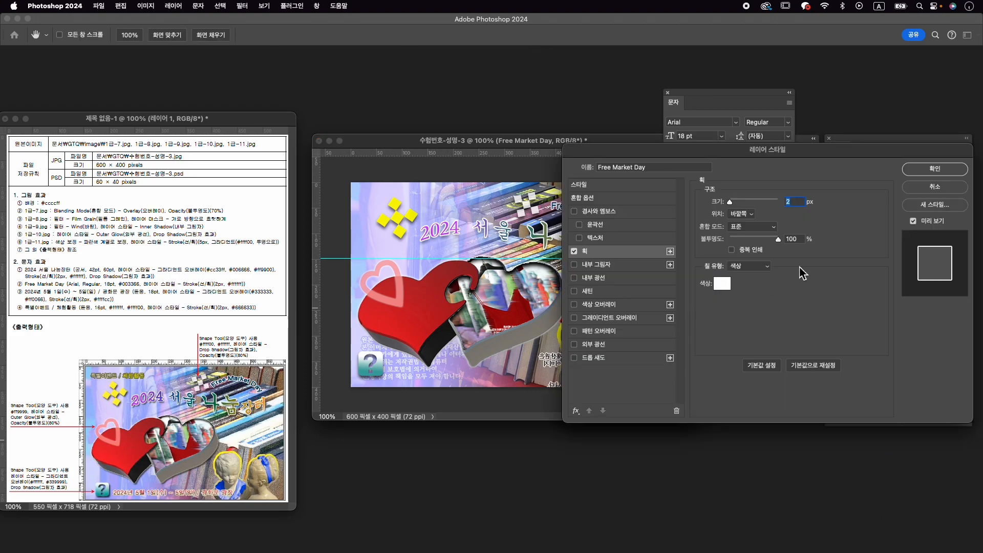
left_click(723, 285)
left_click(709, 295)
left_click(935, 168)
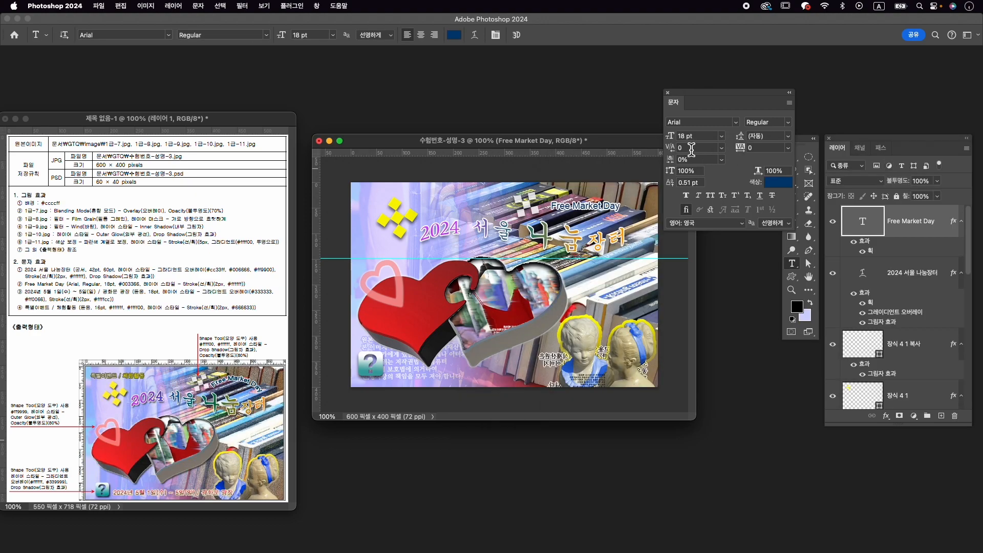
- Warp the Free Market Day text with the horizontal Arc style at a +44% bend
left_click(476, 36)
left_click(771, 233)
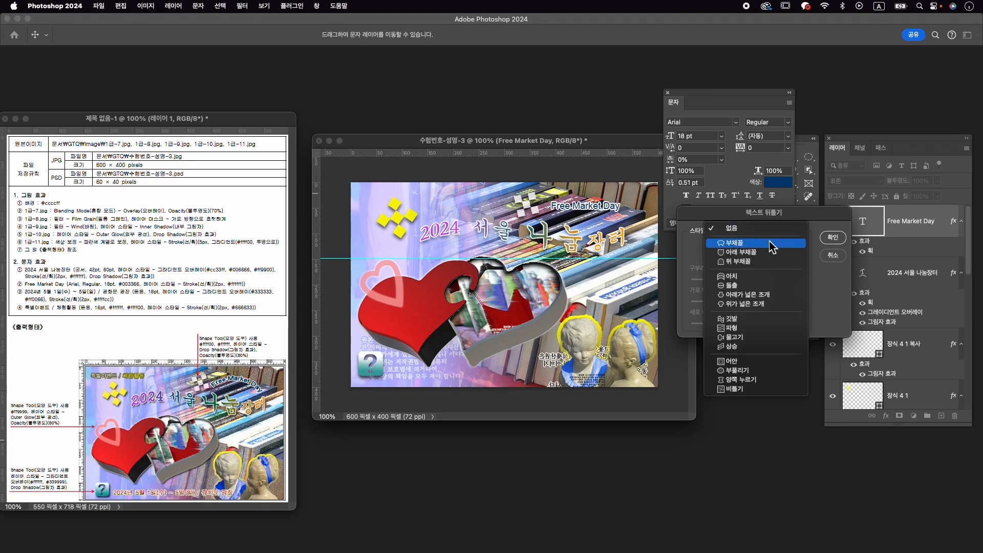
left_click(766, 244)
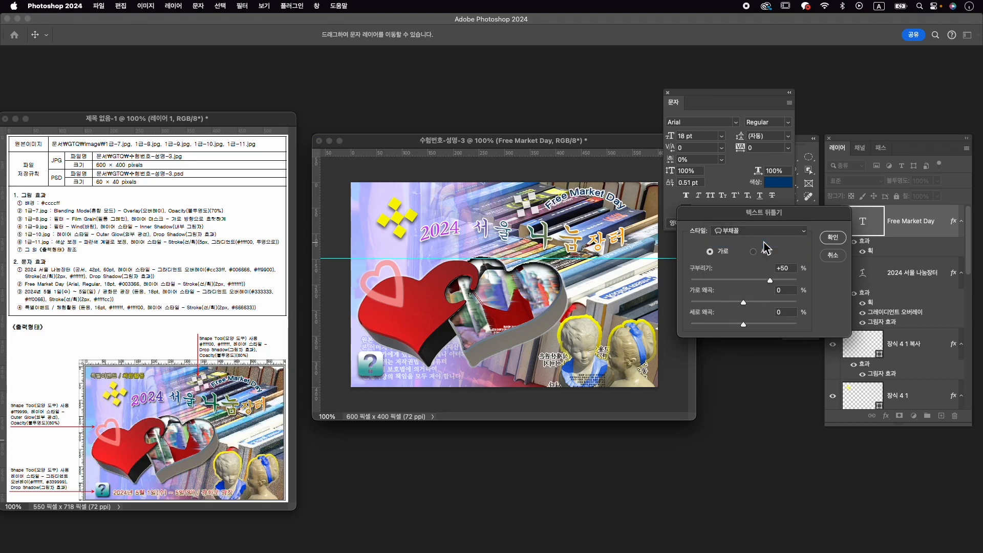
left_click_drag(772, 280, 768, 281)
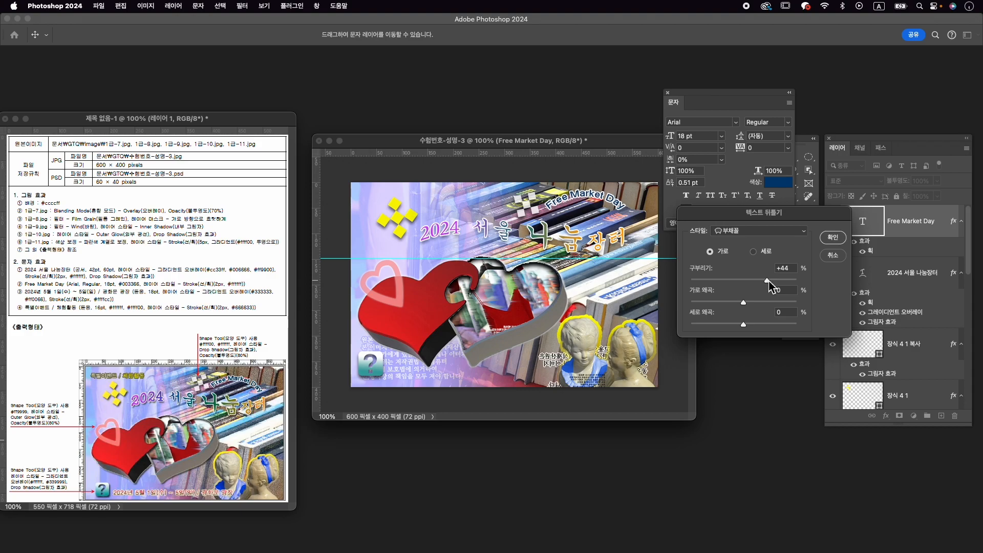
left_click(833, 238)
- Move the arched Free Market Day text slightly down with Free Transform, closer to the title
key("super+t")
left_click_drag(605, 201, 607, 207)
key("Return")
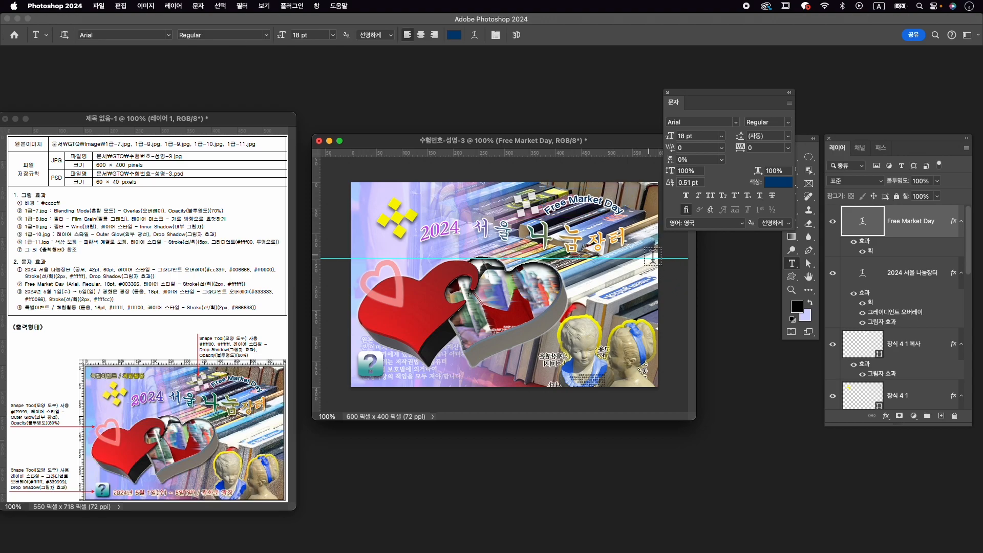
- Adjust the small white ornament beside the Free Market Day text with Free Transform and nudge it slightly to the left
key("v")
left_click(532, 214)
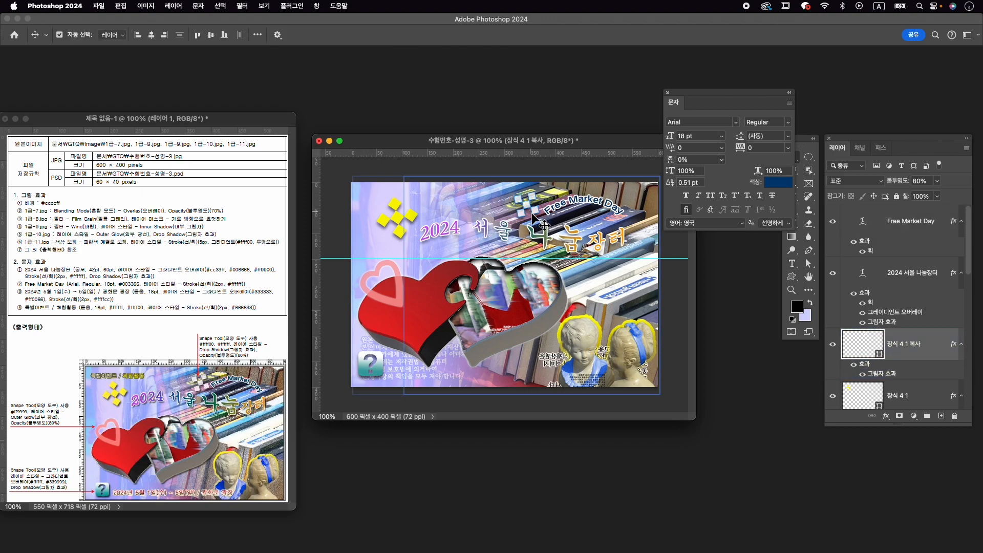
key("super+t")
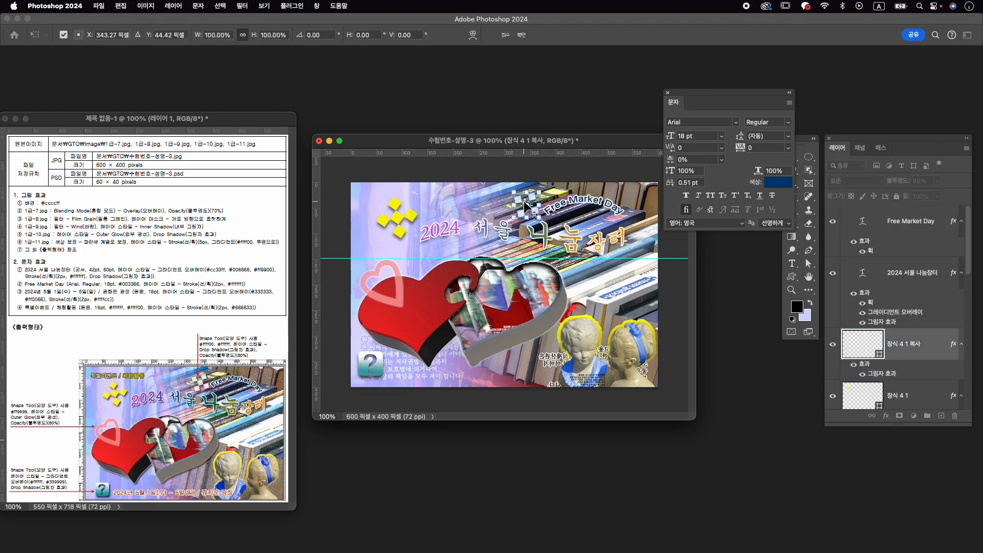
left_click_drag(516, 191, 529, 197)
key("Return")
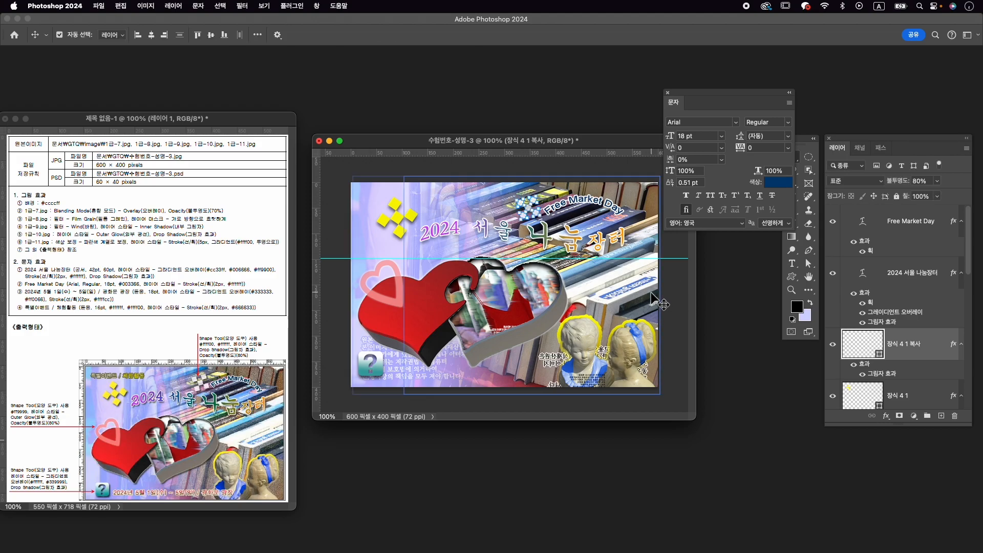
left_click_drag(566, 297, 542, 300)
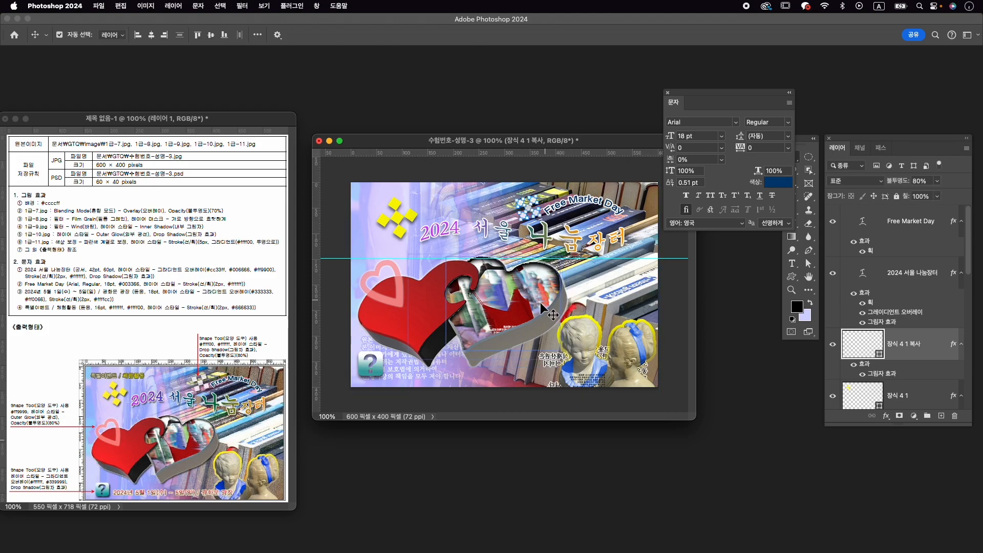
key("Left")
key("Left")
key("Left")
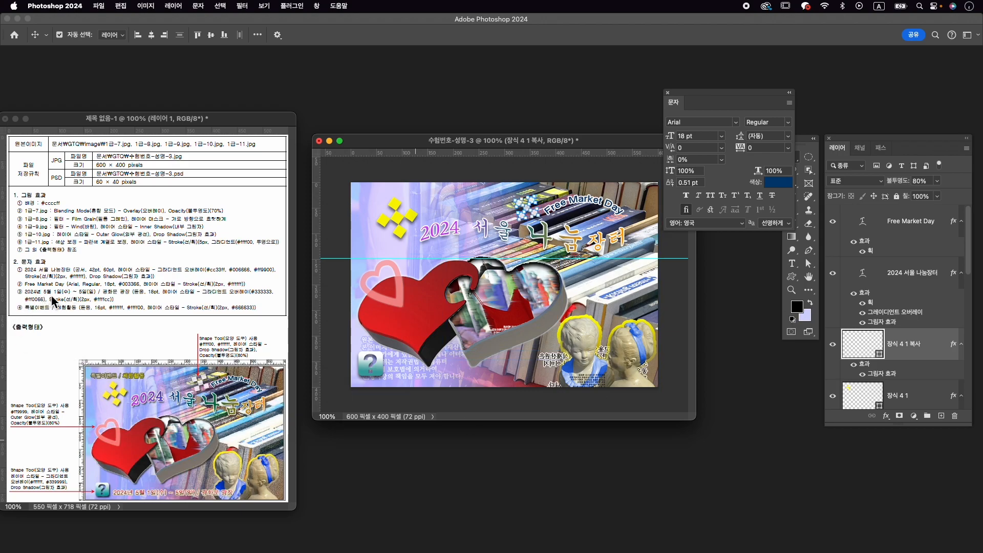
- Begin a new text line to the right of the question-mark icon near the image's lower edge, starting with 2024
key("t")
left_click(394, 375)
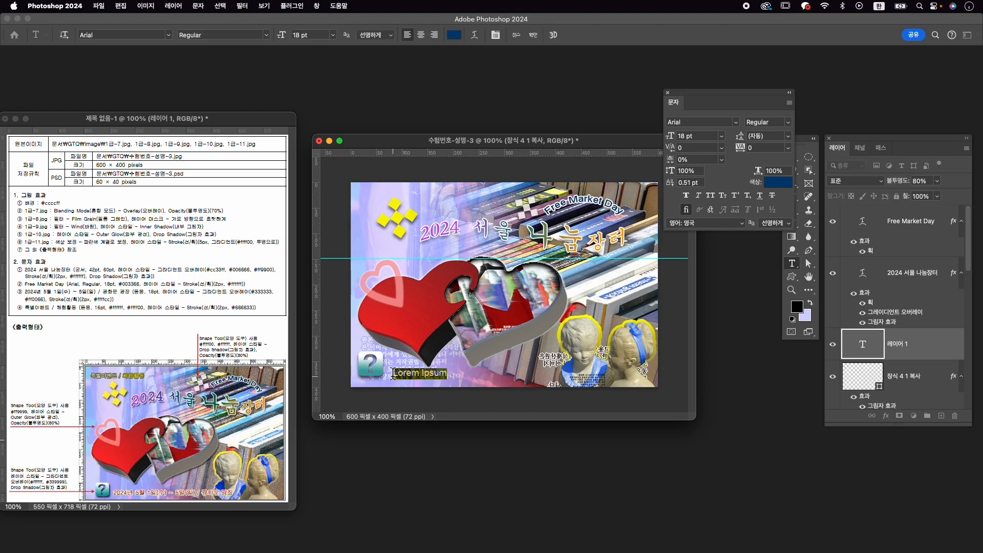
key("BackSpace")
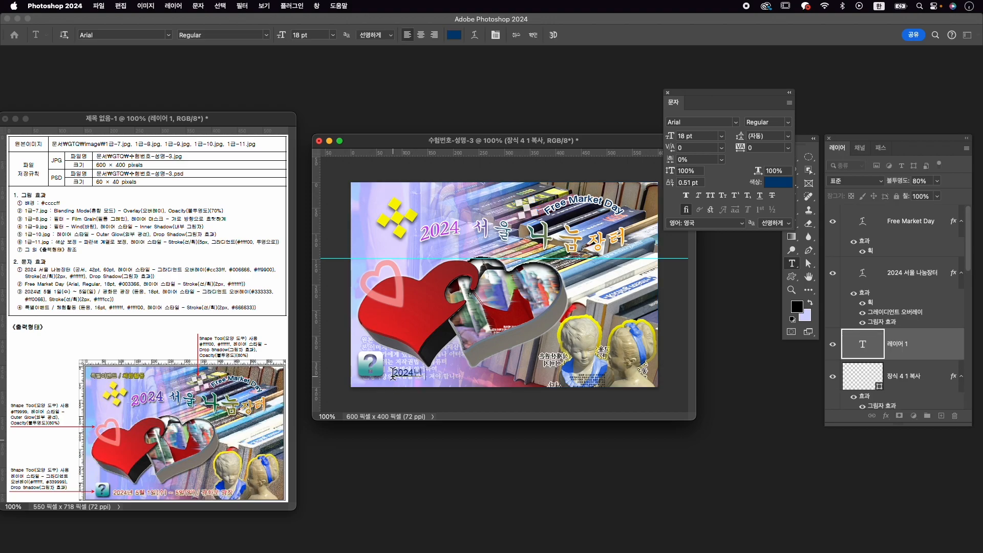
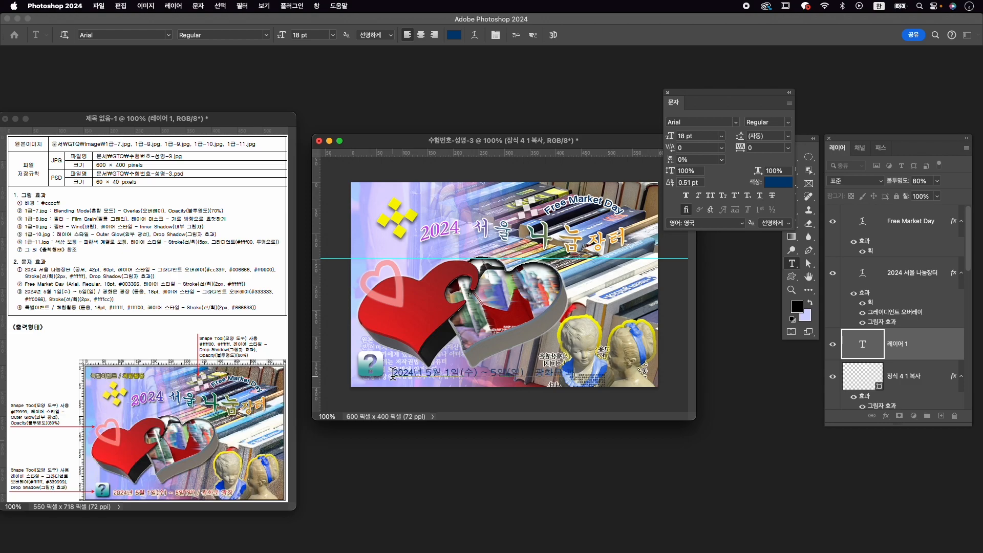
- Set the 2024년 5월 1일(수) ~ 5일(일) / 광화문 광장 text in KoPubWorldDotum_Pro Medium and commit it
left_click_drag(392, 373, 585, 373)
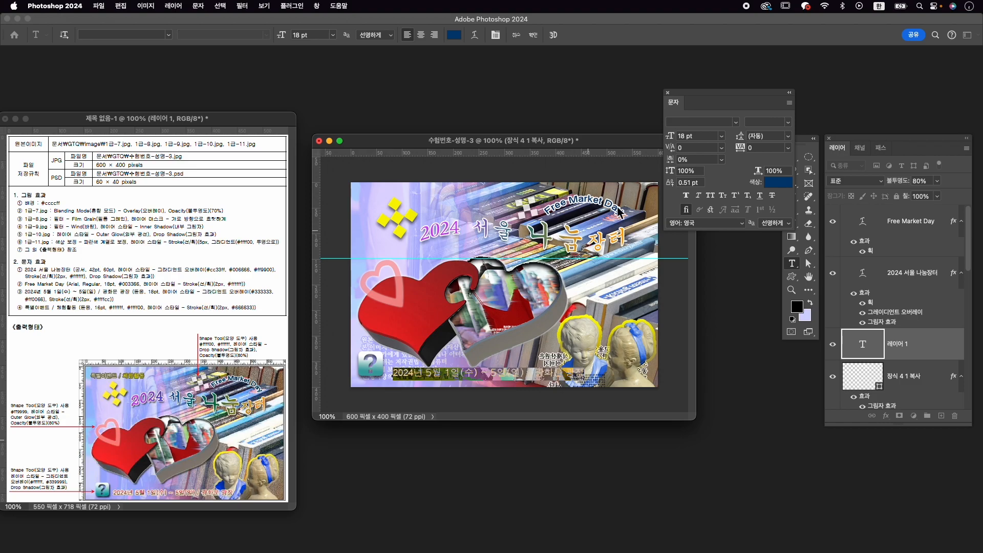
left_click(700, 123)
key("Caps_Lock")
type("d")
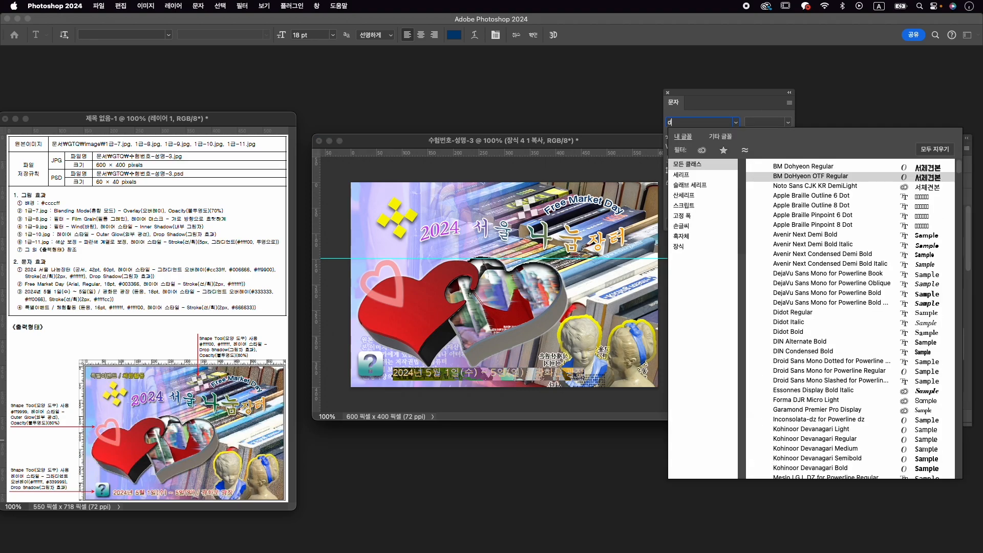
type("otu")
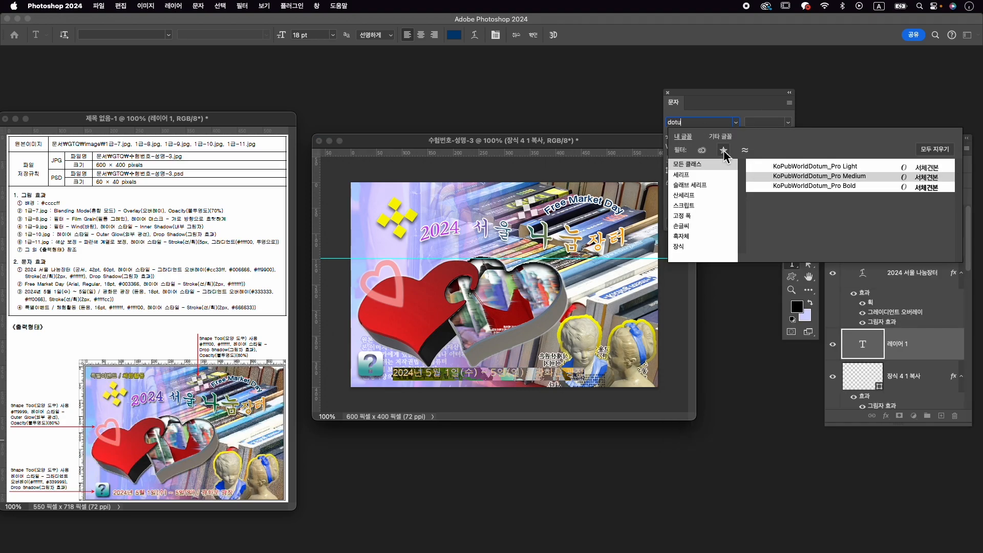
key("Return")
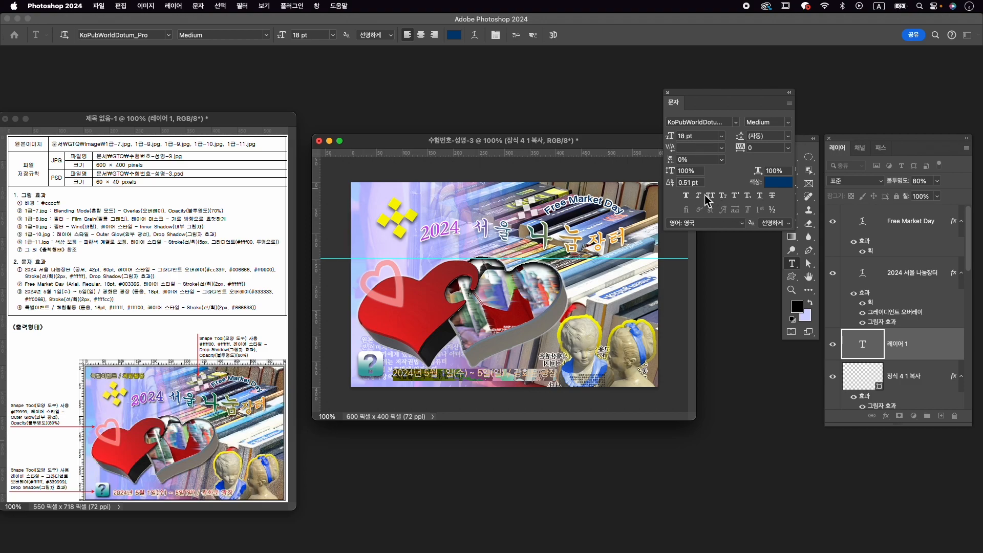
left_click(535, 36)
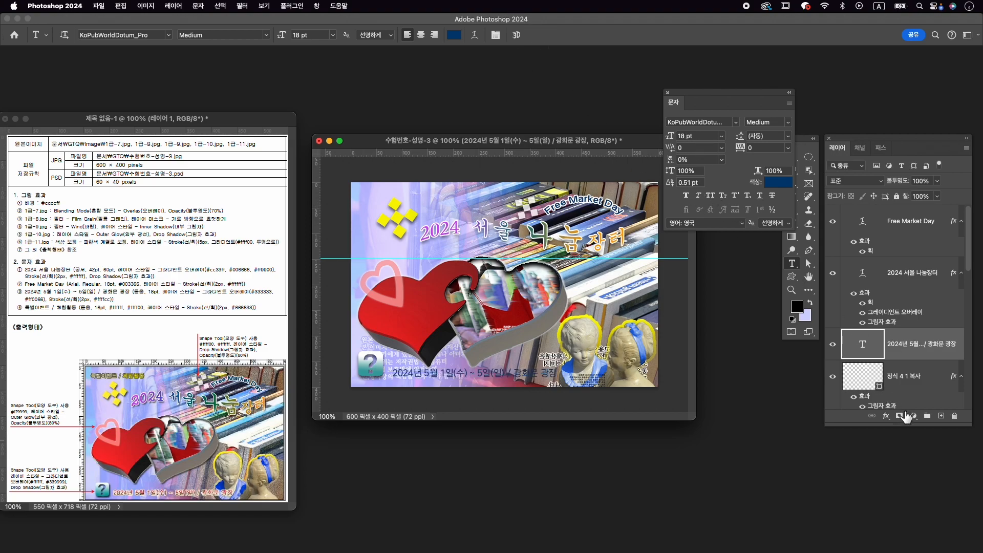
- Add a Gradient Overlay to the date text, removing the gradient's middle stop and colouring its starting stop #333333
left_click(886, 416)
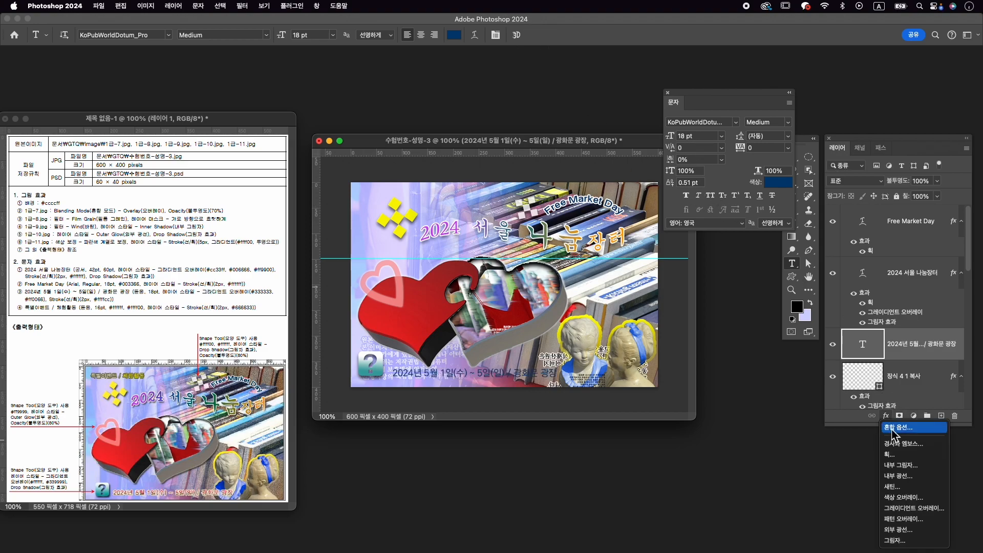
left_click(914, 508)
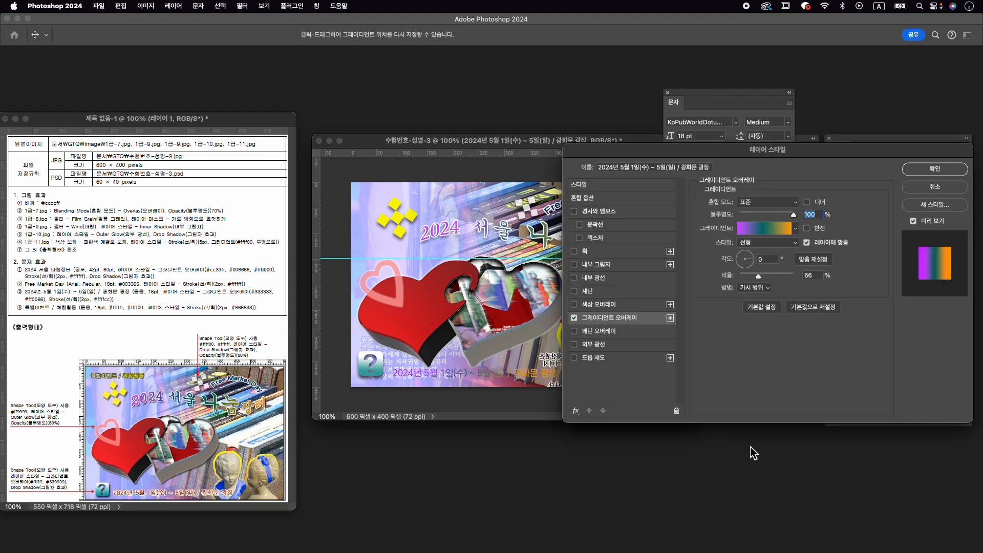
left_click(783, 233)
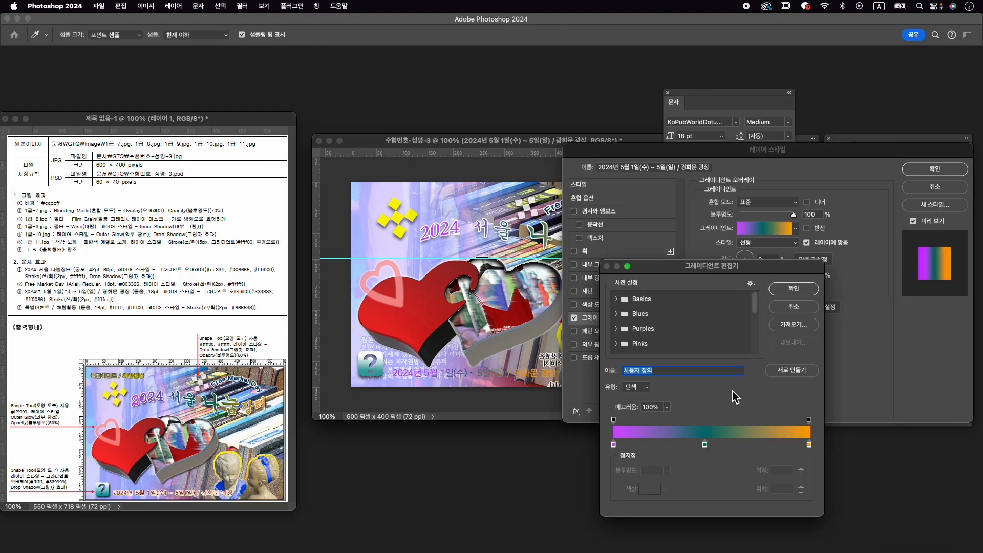
left_click_drag(705, 444, 648, 454)
double_click(615, 445)
type("333333")
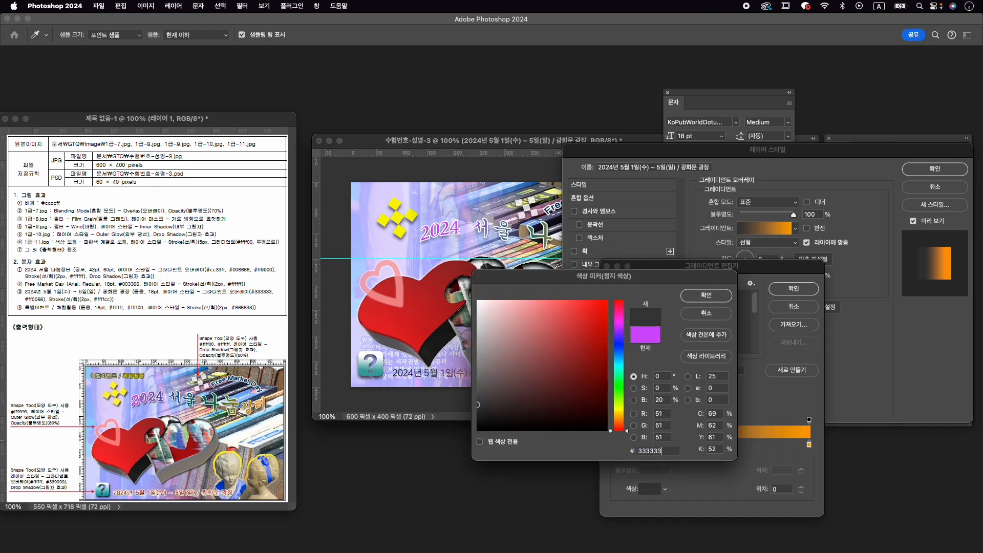
key("Return")
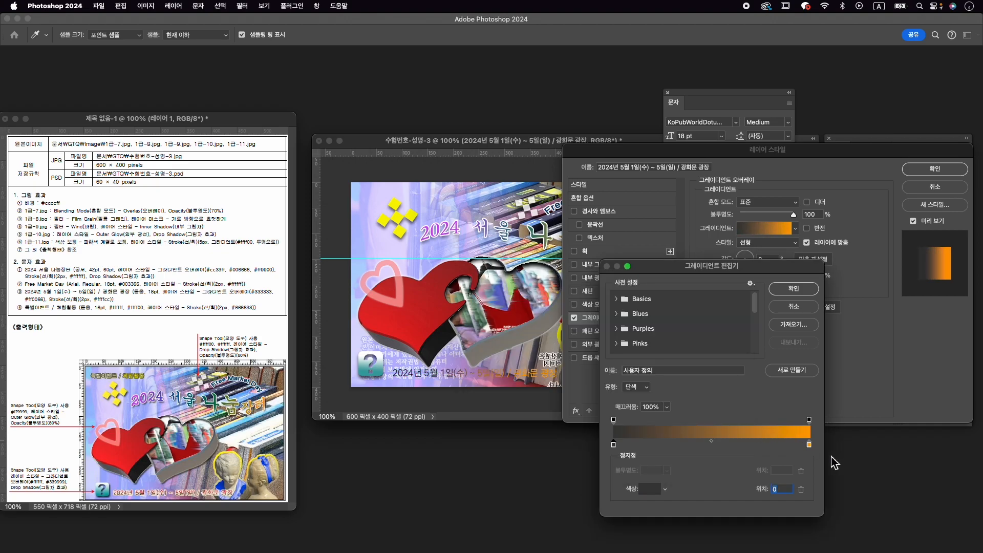
- Colour the gradient's end stop #ff0066 and set the Gradient Overlay angle to 89°
left_click(809, 444)
double_click(809, 445)
type("ff0066")
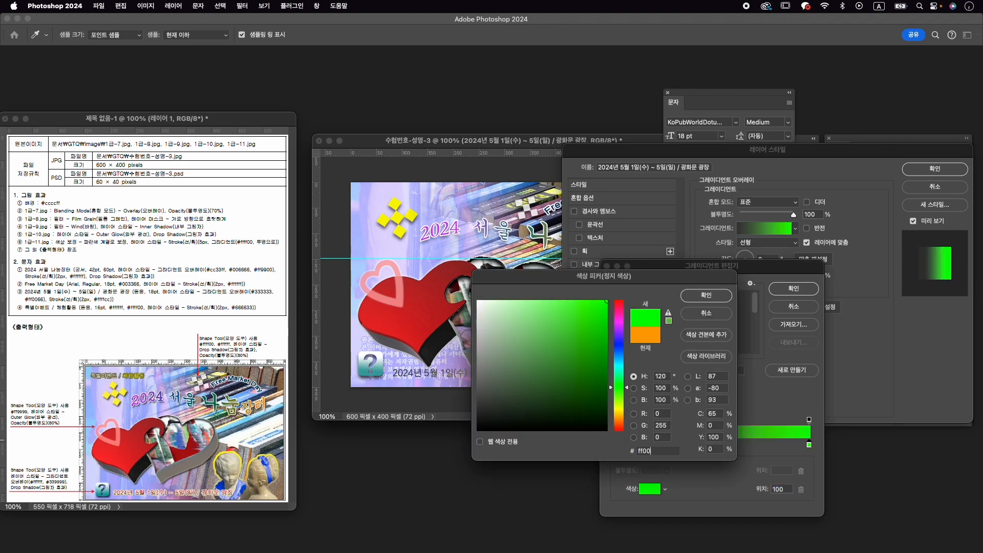
key("Return")
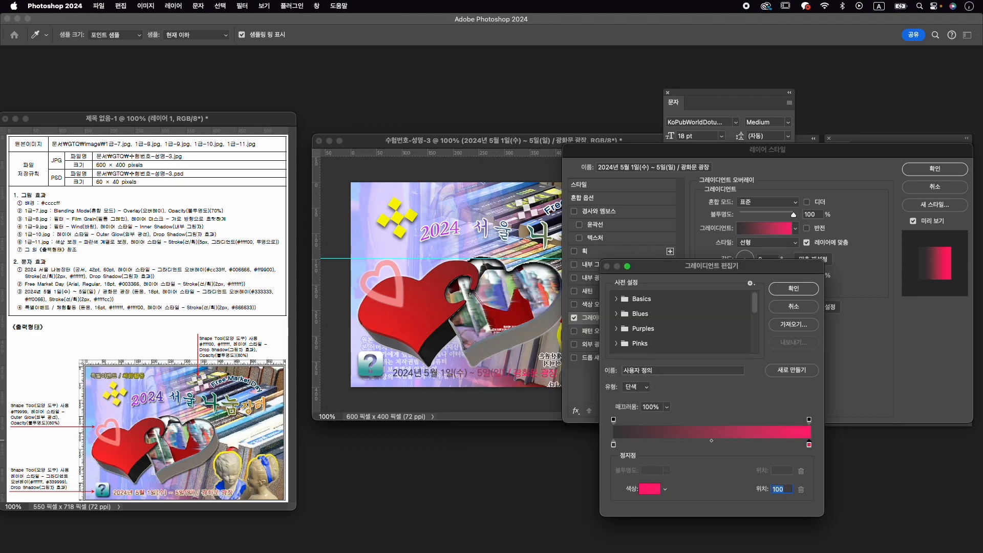
left_click(794, 288)
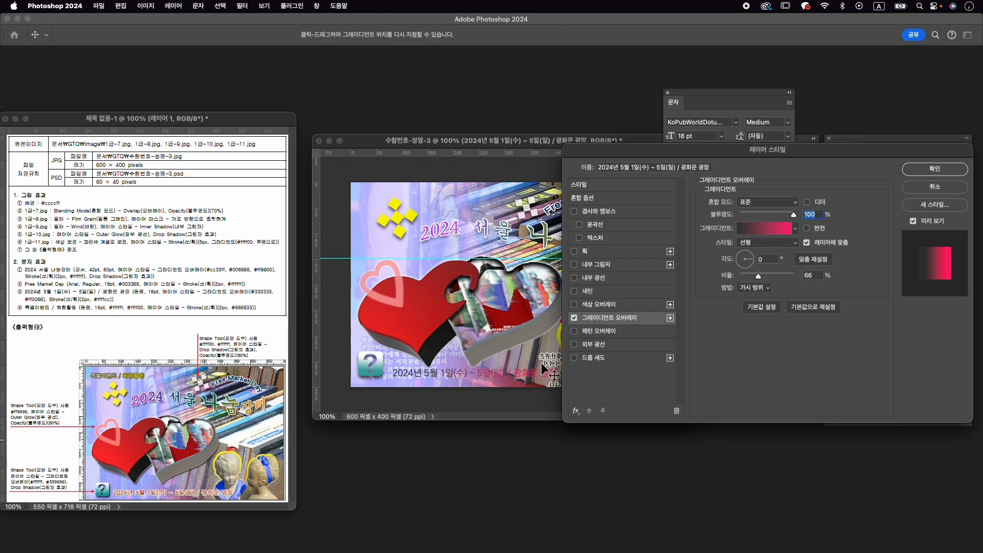
left_click_drag(748, 266, 748, 261)
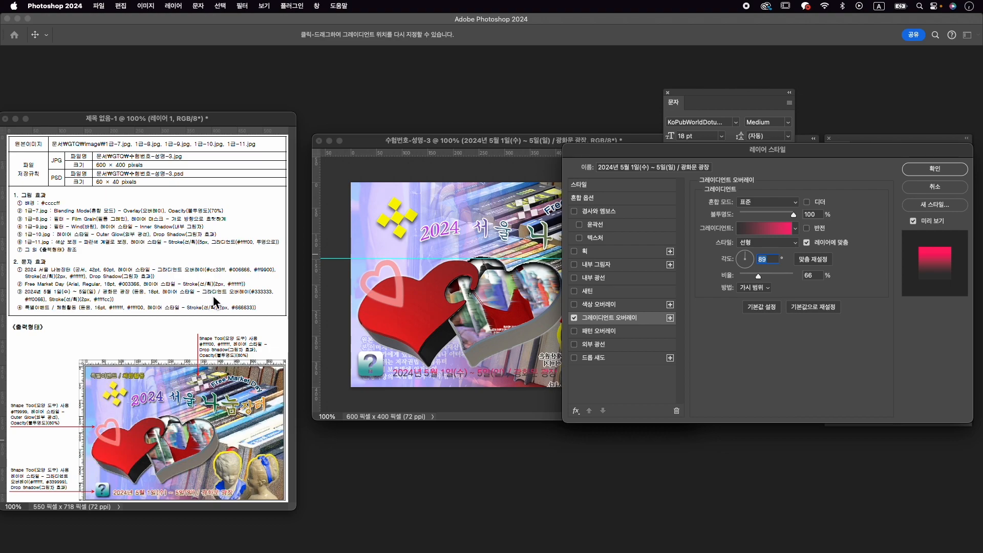
- Add a 2 px outside stroke in #ffffcc to the date text and apply the layer style
left_click(609, 251)
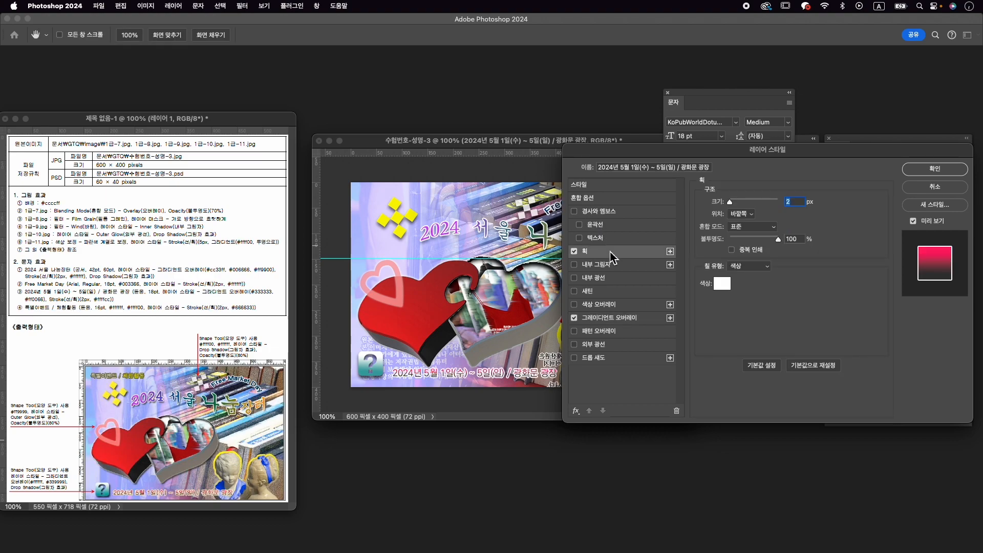
left_click(722, 284)
type("ffffcc")
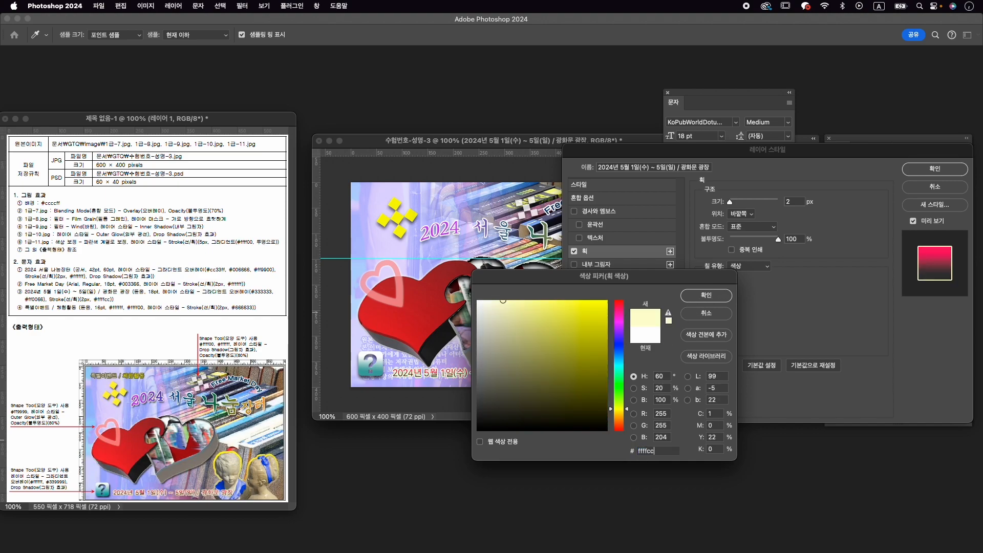
key("Return")
left_click(929, 170)
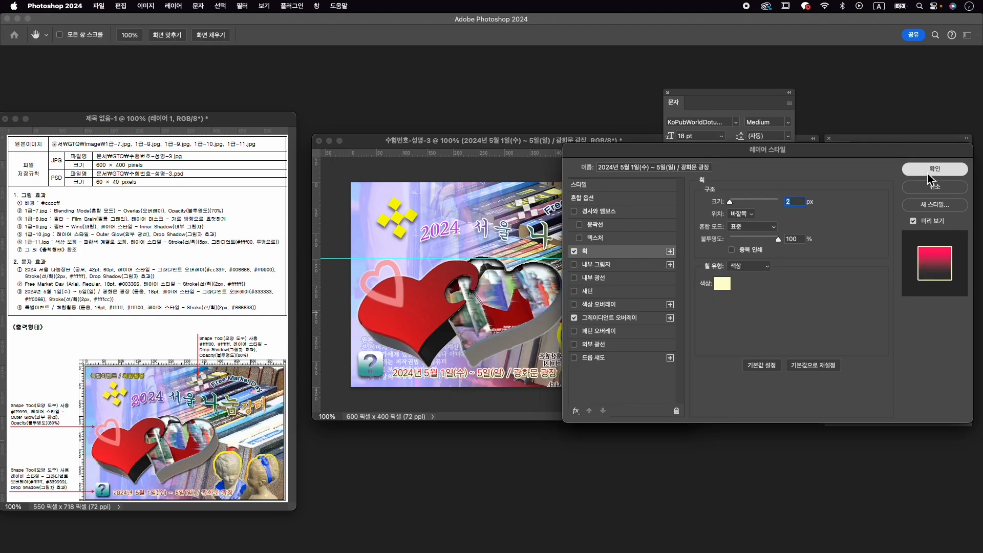
- Move the date text slightly down and closer to the question-mark icon with Free Transform
key("super+t")
left_click_drag(500, 372, 502, 379)
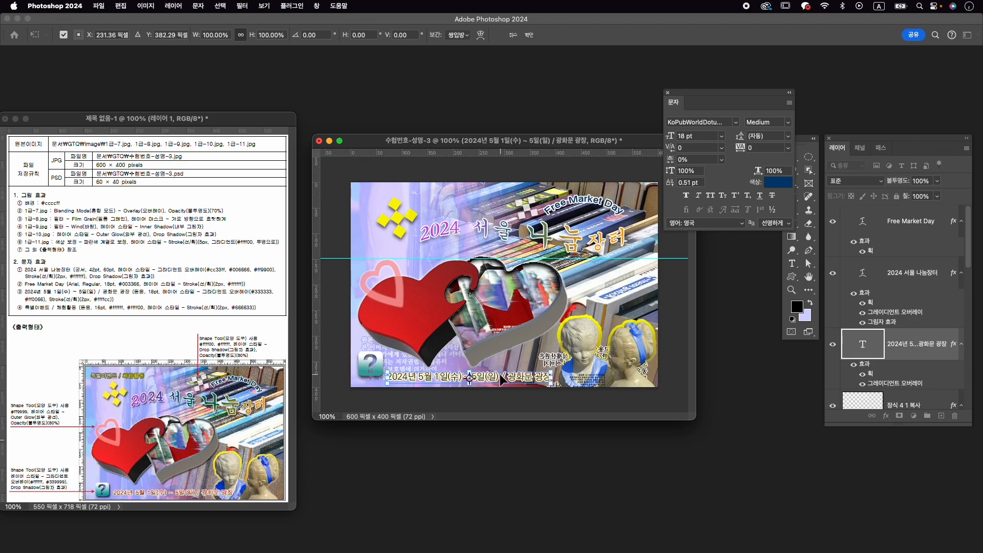
key("Return")
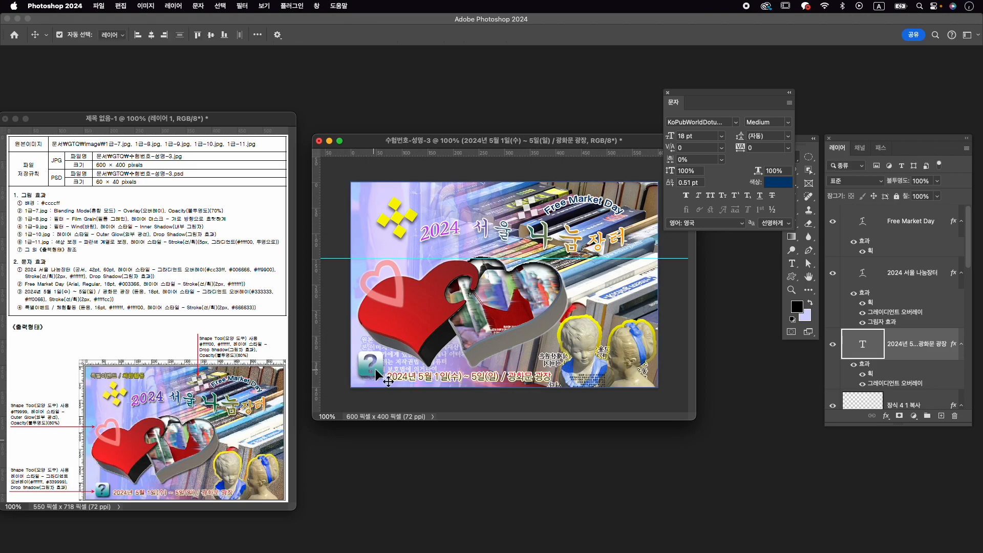
- Scale the question-mark icon to about 90% with Free Transform and nudge it slightly down and to the right
left_click(379, 371)
key("super+t")
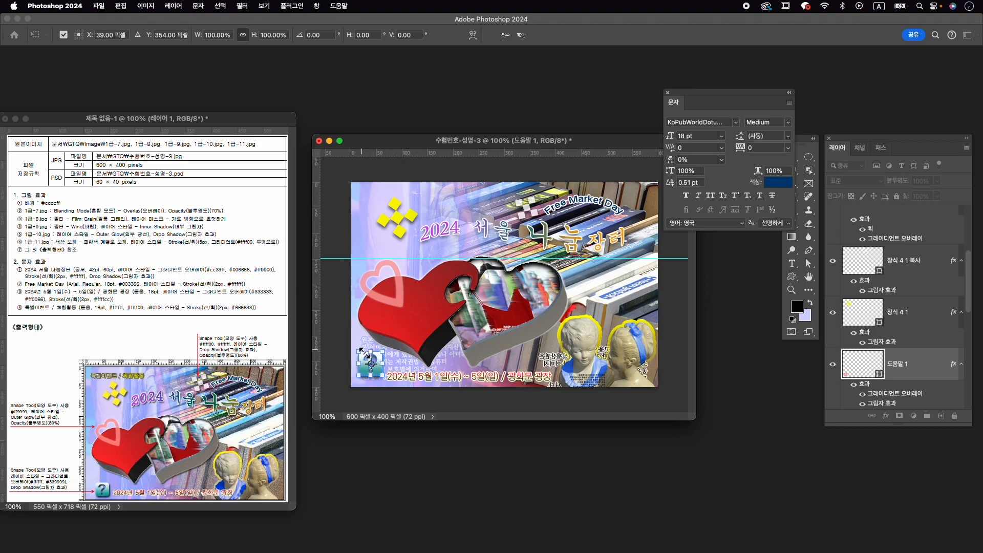
left_click_drag(361, 352, 361, 355)
key("Down")
key("Down")
key("Down")
key("Down")
key("Down")
key("Right")
key("Right")
key("Right")
key("Right")
key("Right")
key("Right")
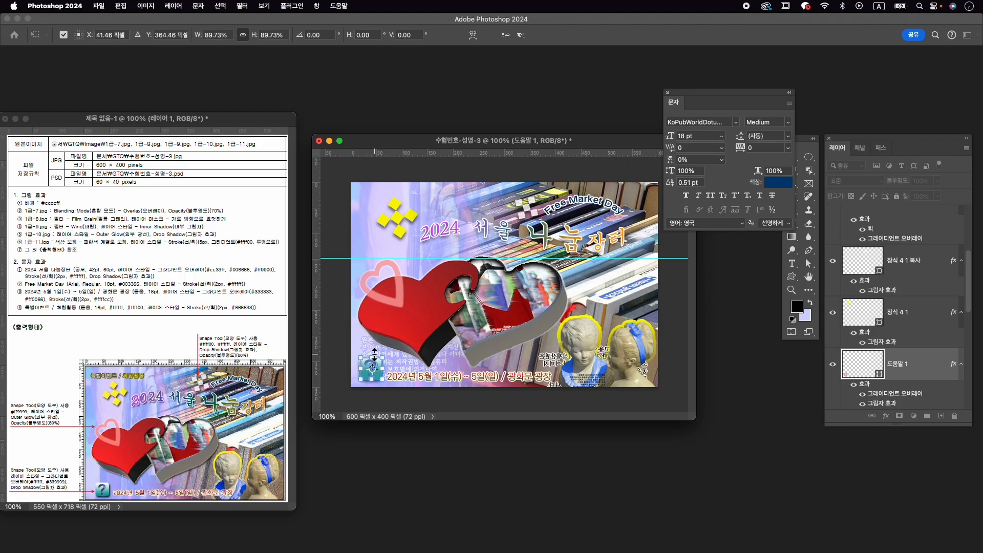
key("Down")
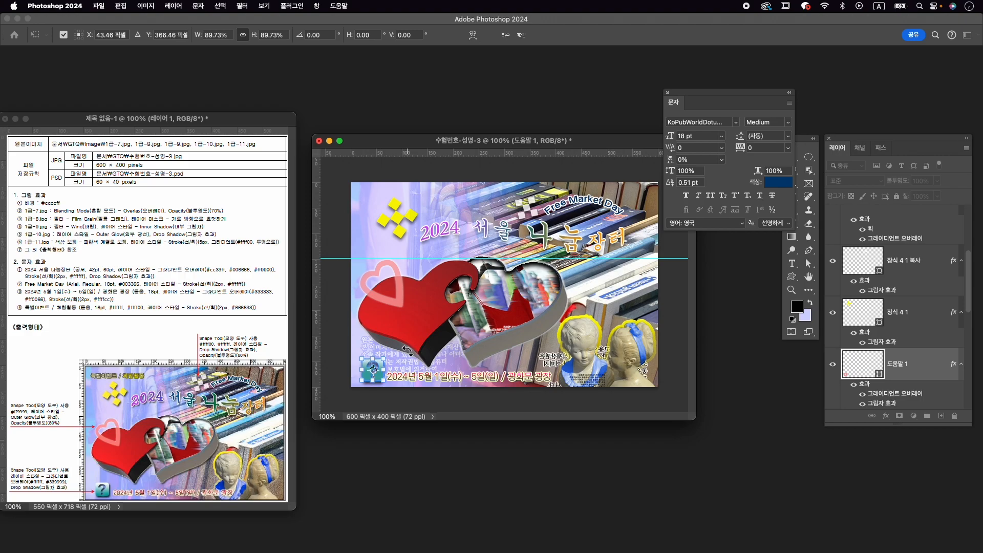
key("Return")
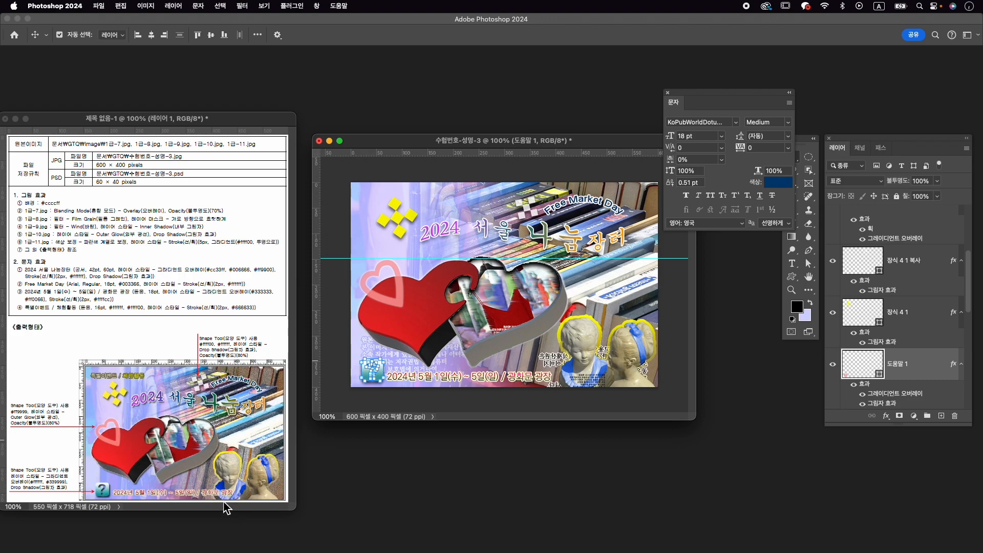
- Add the text line 특별이벤트 / 체험활동 in the image's upper-left corner, above the yellow ornament
left_click(508, 382)
key("t")
left_click(360, 199)
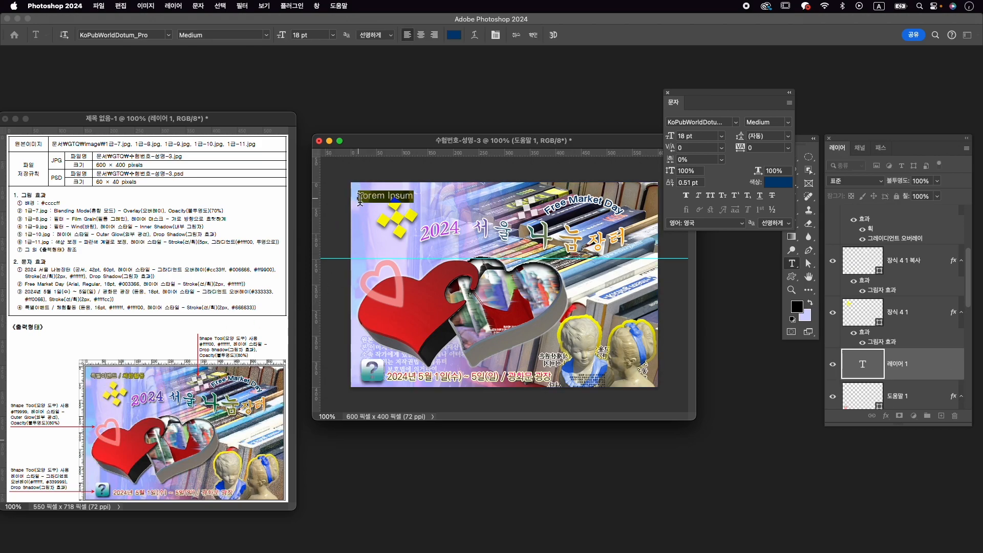
key("ctrl+space")
key("BackSpace")
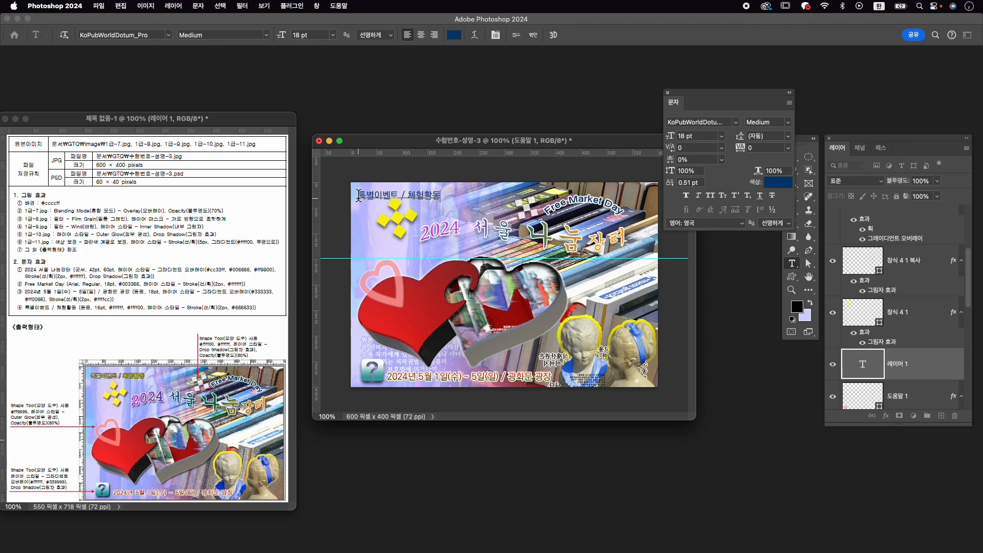
- Set the whole 특별이벤트 / 체험활동 text to 16 pt
key("ctrl+a")
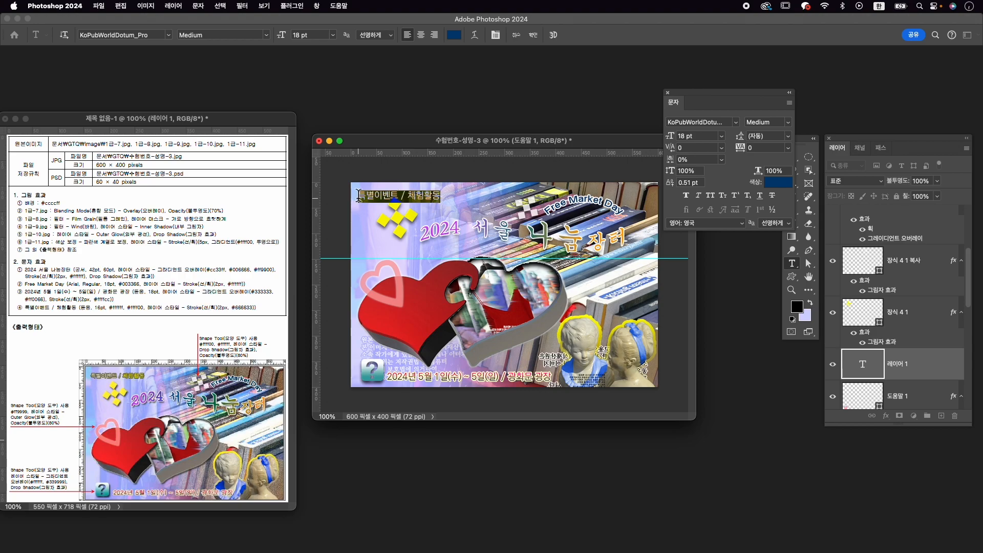
left_click(690, 137)
left_click(689, 135)
type("16")
key("Return")
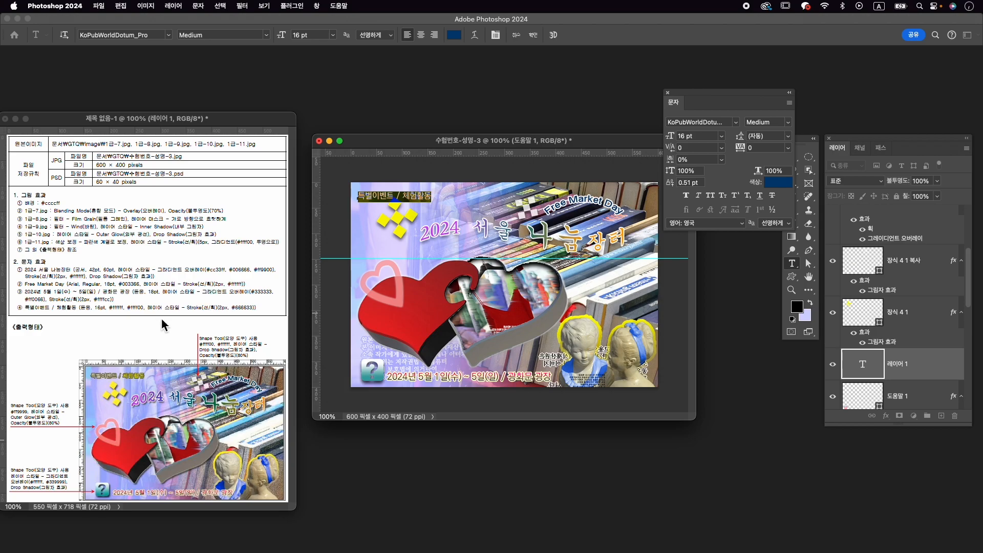
- Colour the 특별이벤트 part of the text line white
left_click(394, 200)
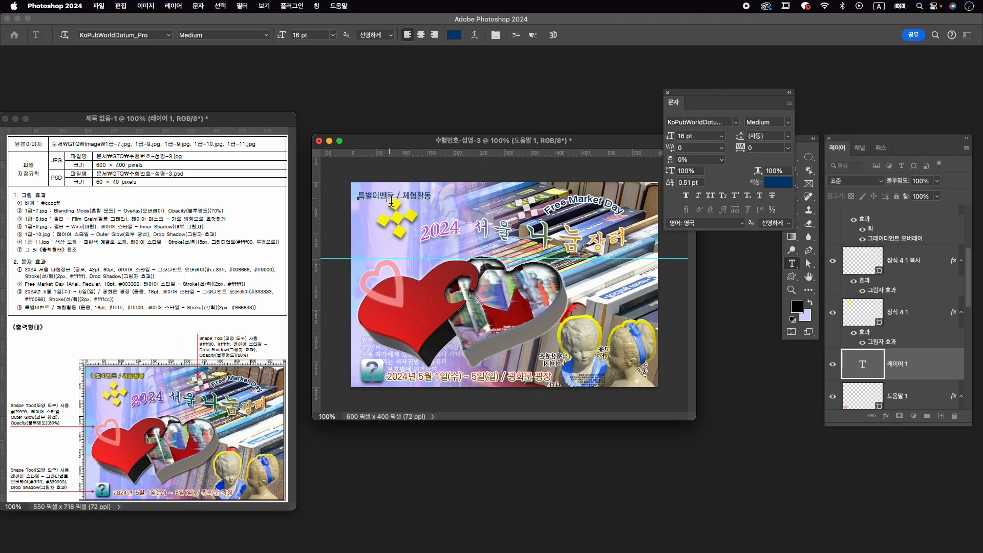
double_click(356, 200)
left_click(776, 183)
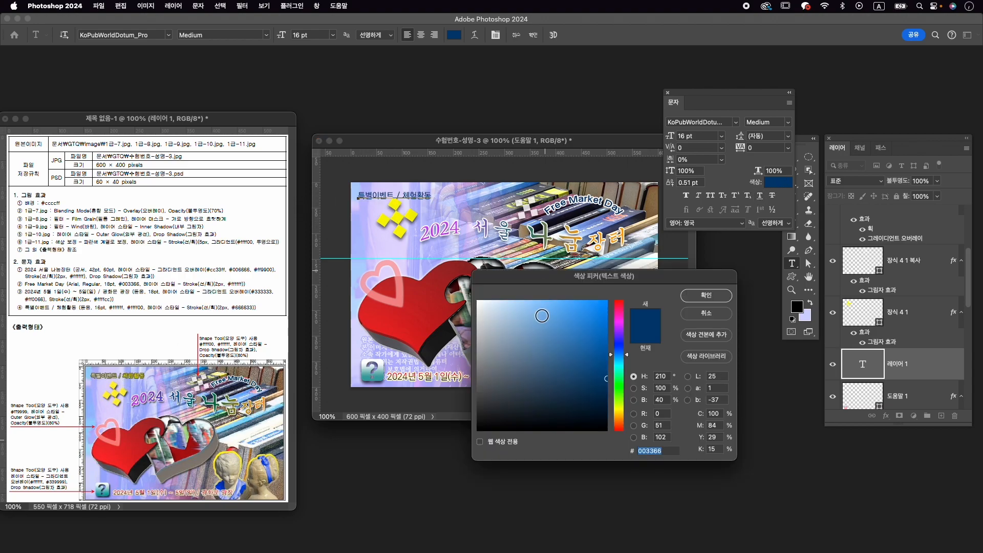
left_click_drag(524, 337, 440, 286)
left_click(692, 300)
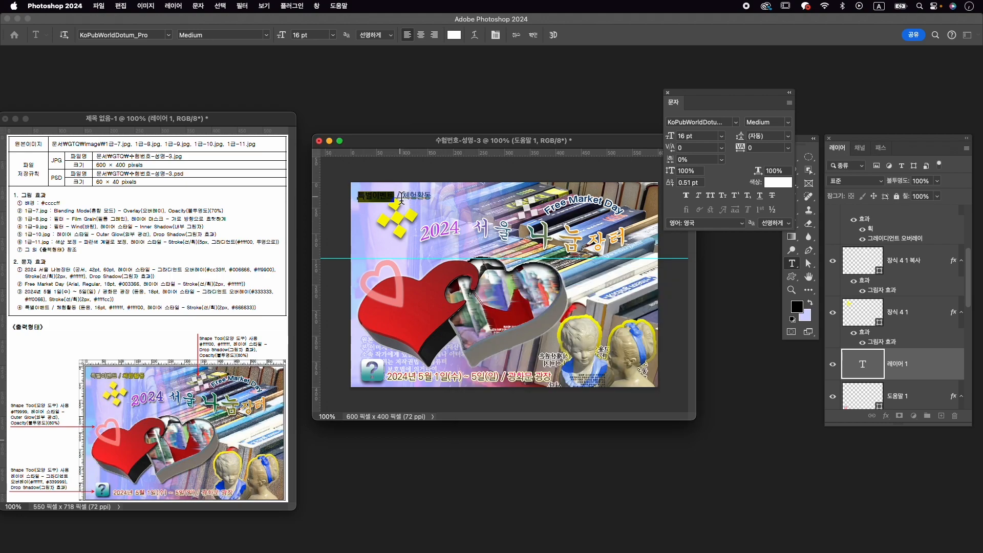
- Colour the 체험활동 part of the text line #ffff00 and commit the text
left_click_drag(398, 198, 444, 200)
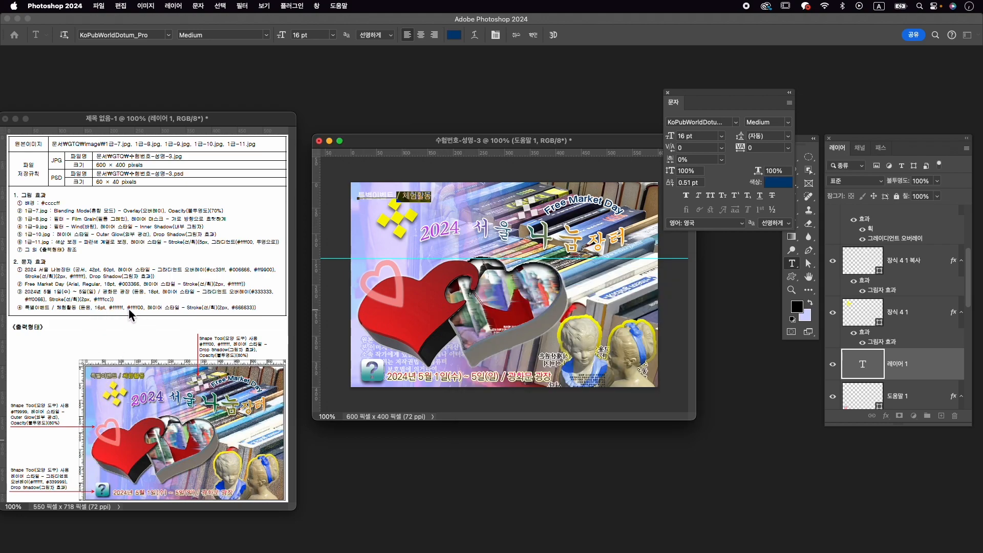
left_click(784, 185)
type("ff")
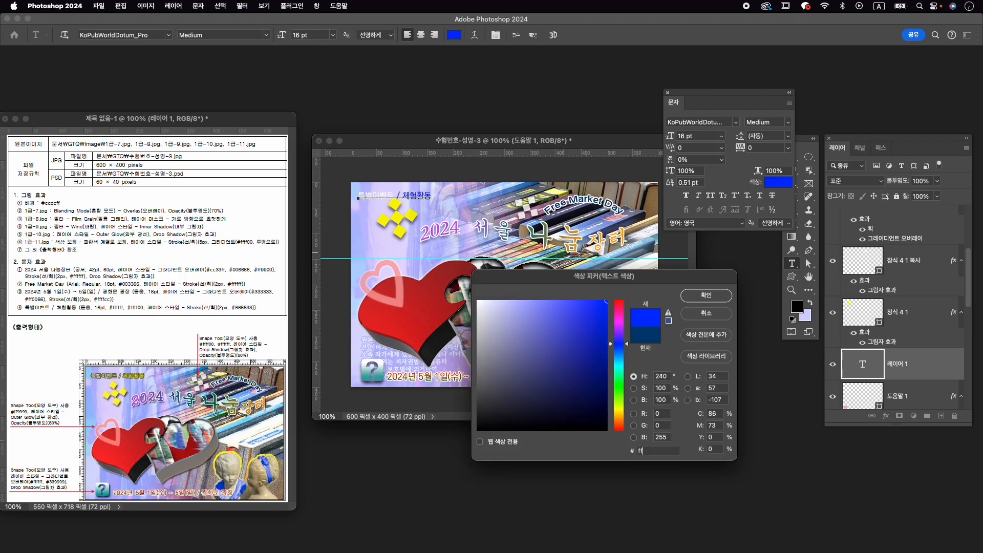
type("ff00")
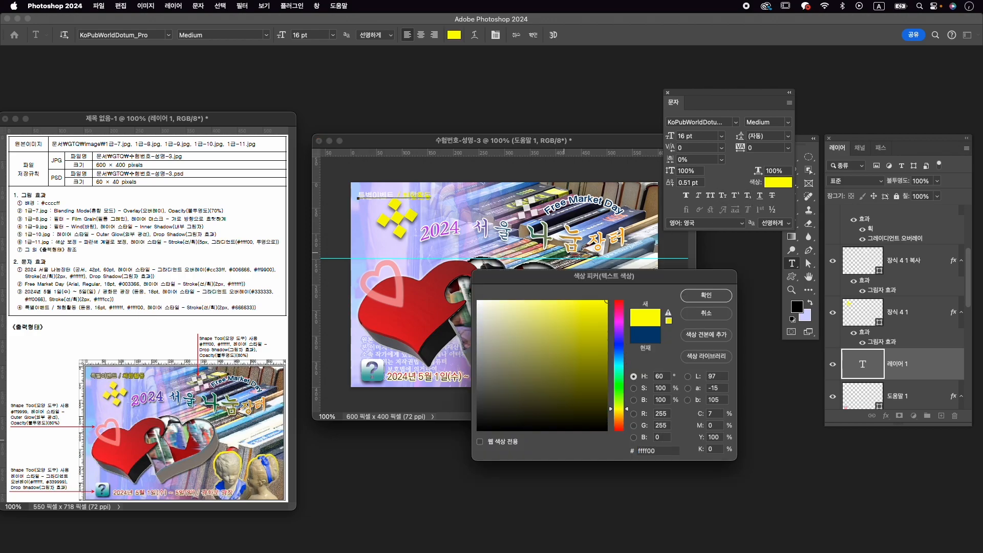
key("Return")
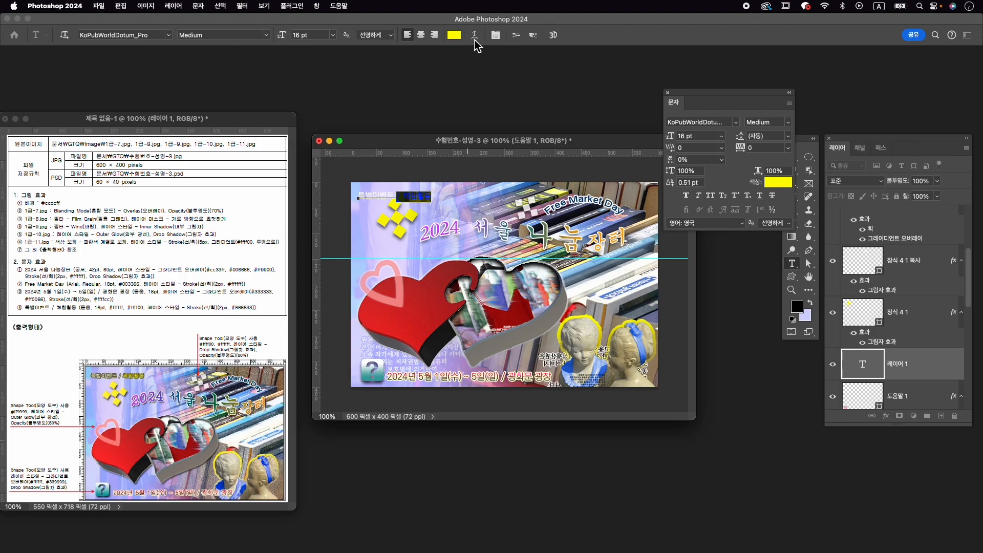
left_click(533, 35)
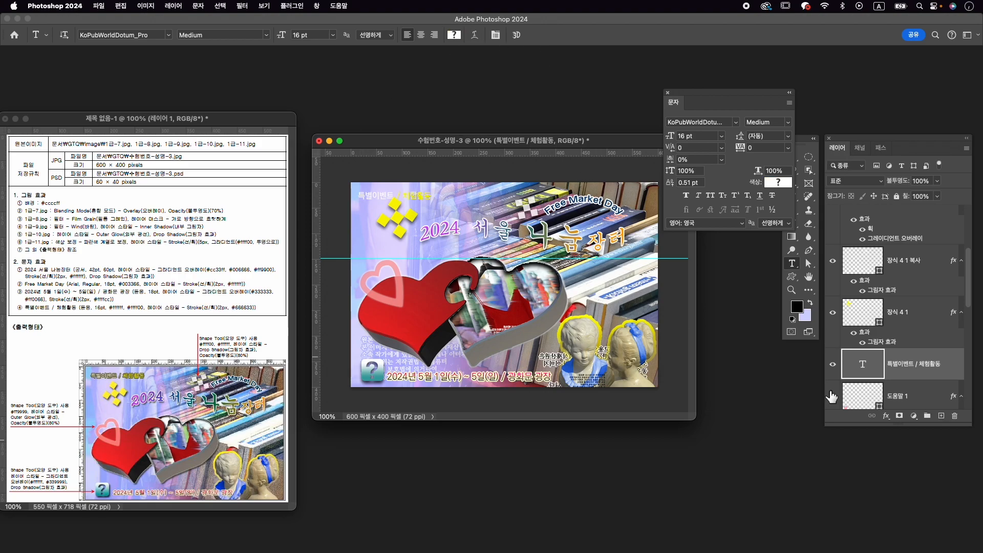
- Add a 2 px outside stroke in #666633 to the 특별이벤트 / 체험활동 text layer
left_click(890, 418)
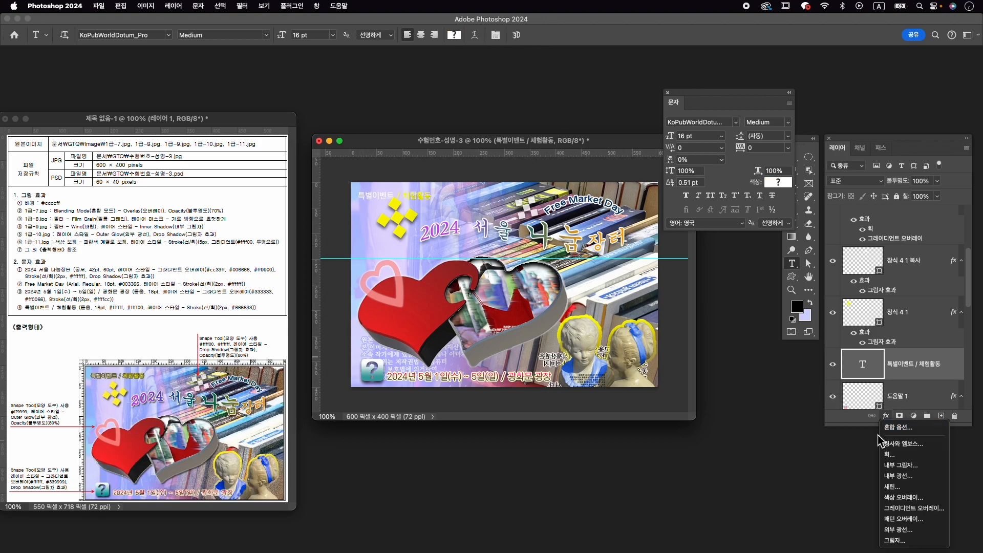
left_click(890, 454)
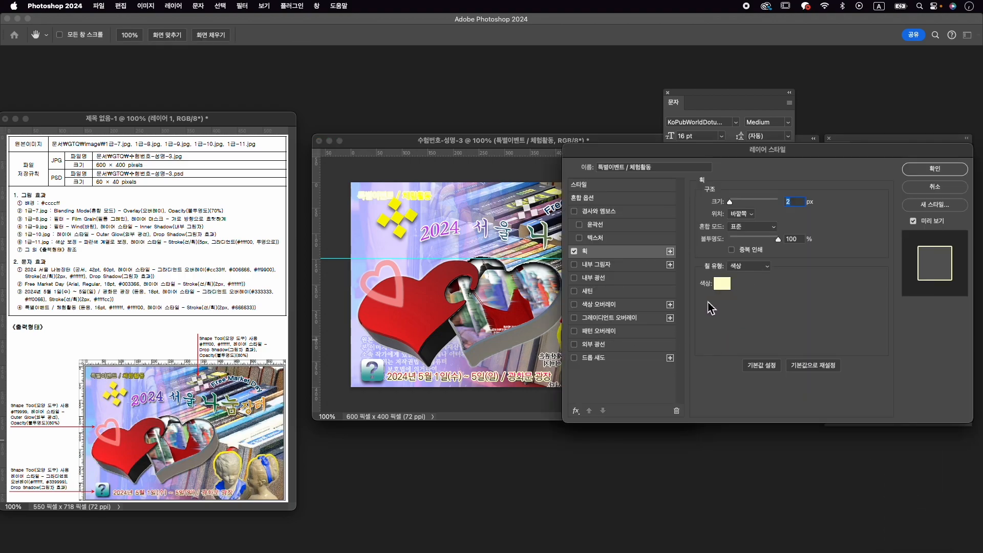
left_click(723, 285)
type("666633")
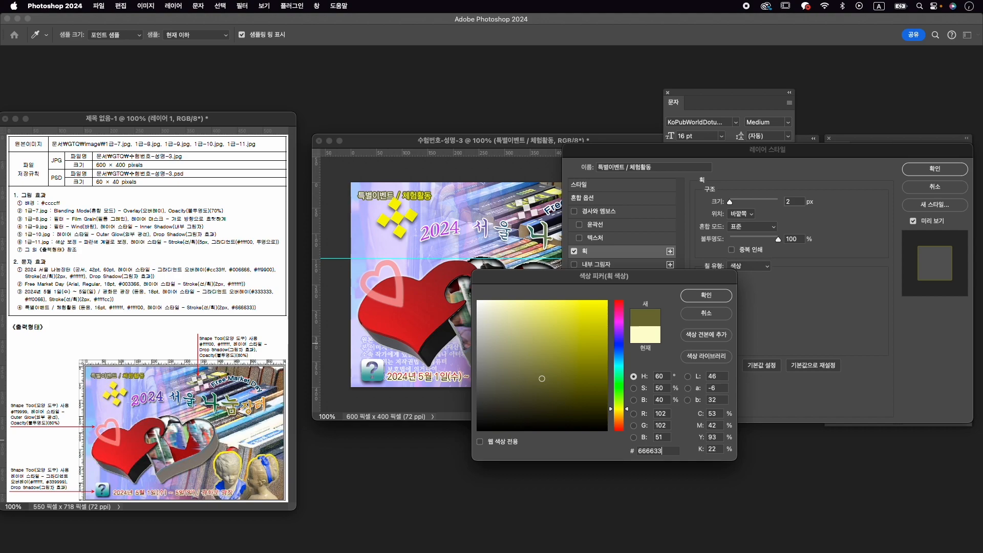
key("Return")
left_click(951, 173)
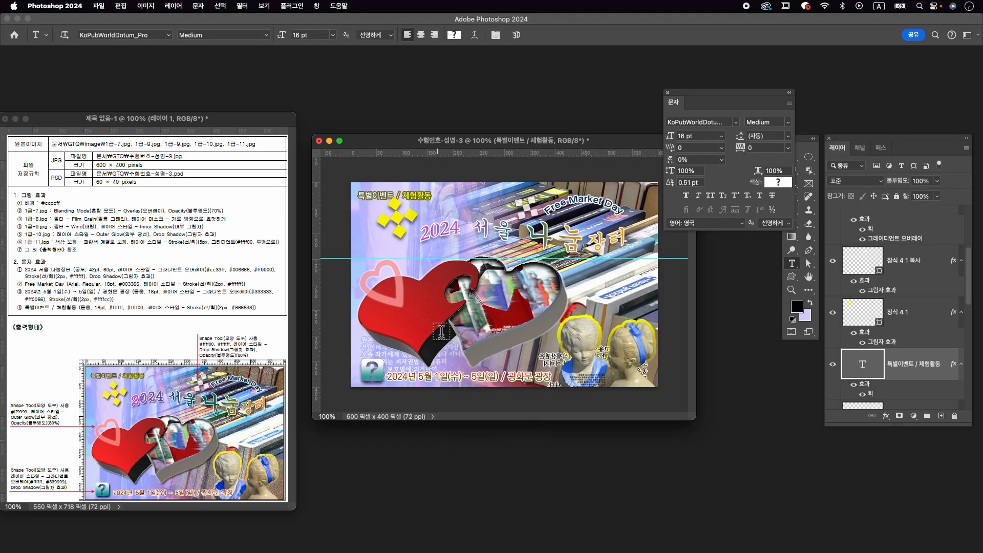
- Recolour the slash in the 특별이벤트 / 체험활동 text line white and commit the text
left_click(400, 200)
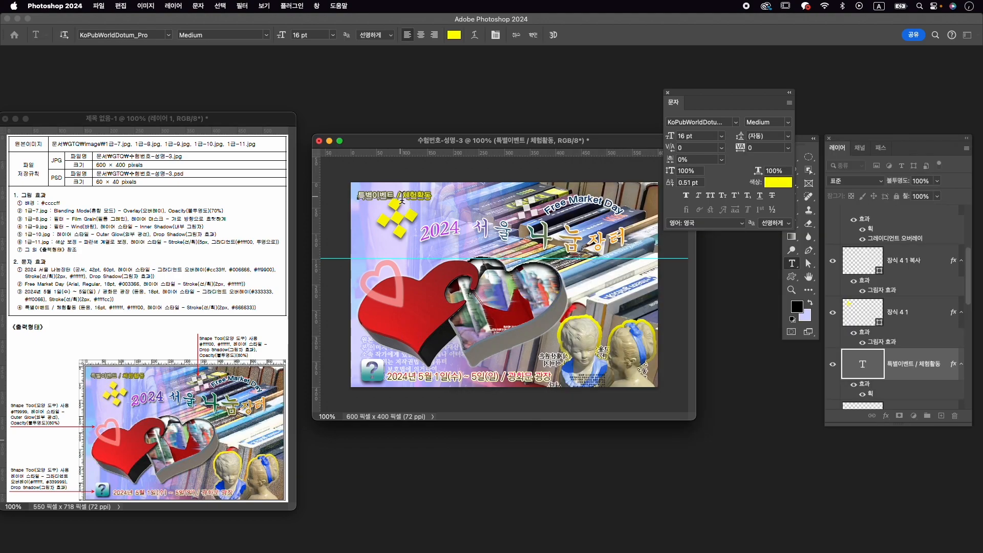
left_click(778, 182)
left_click_drag(507, 319, 477, 282)
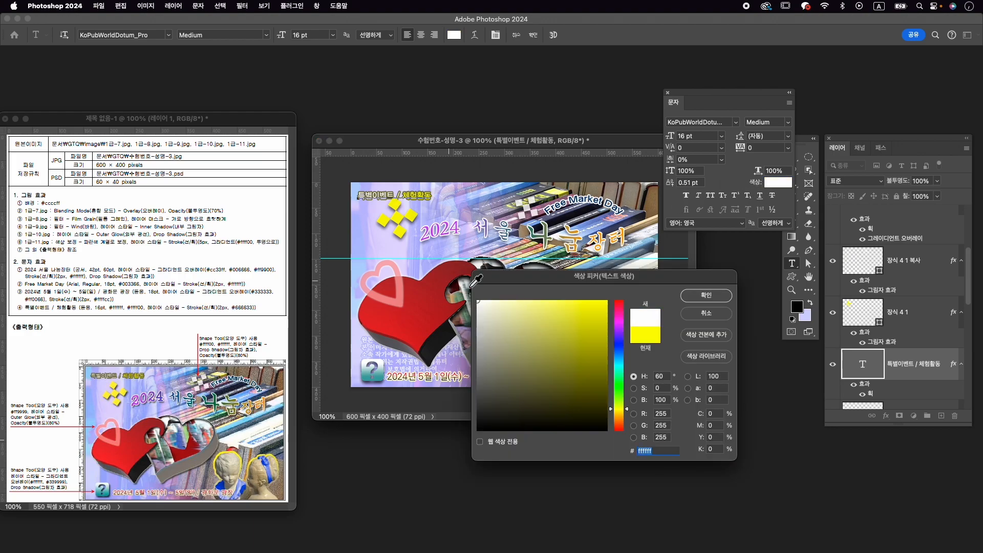
left_click(721, 315)
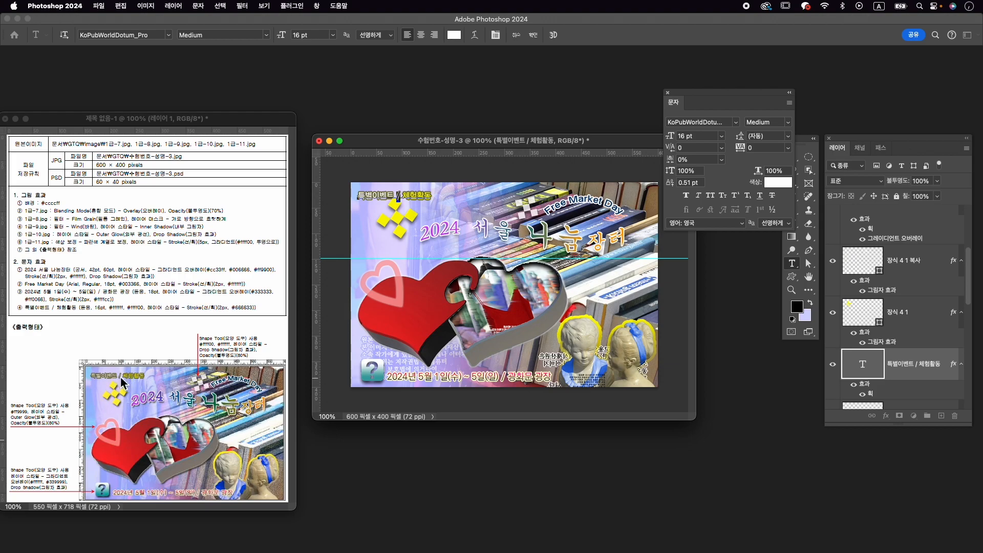
left_click(535, 39)
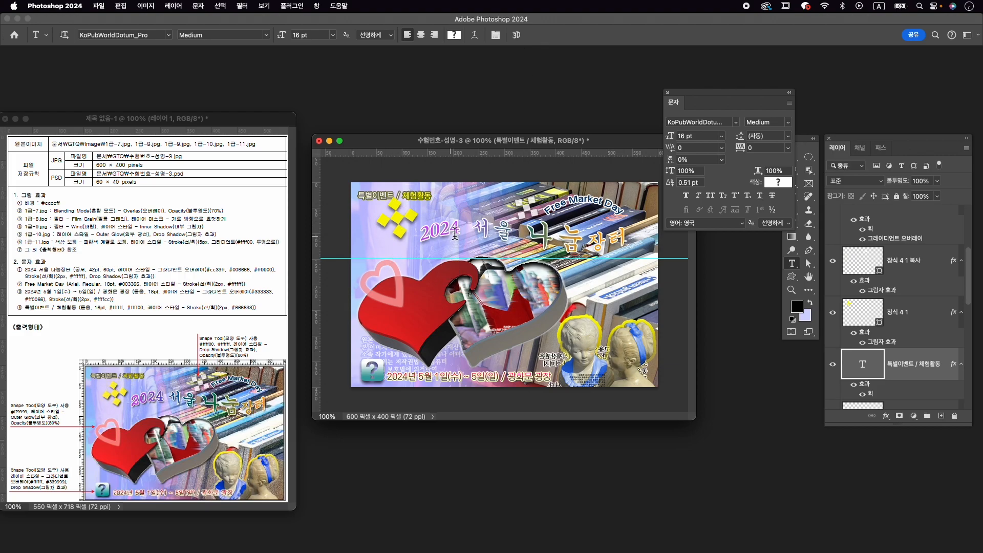
- Scale the yellow ornament to about 90% and reposition it just below the 특별이벤트 / 체험활동 text
key("v")
left_click(397, 221, "super")
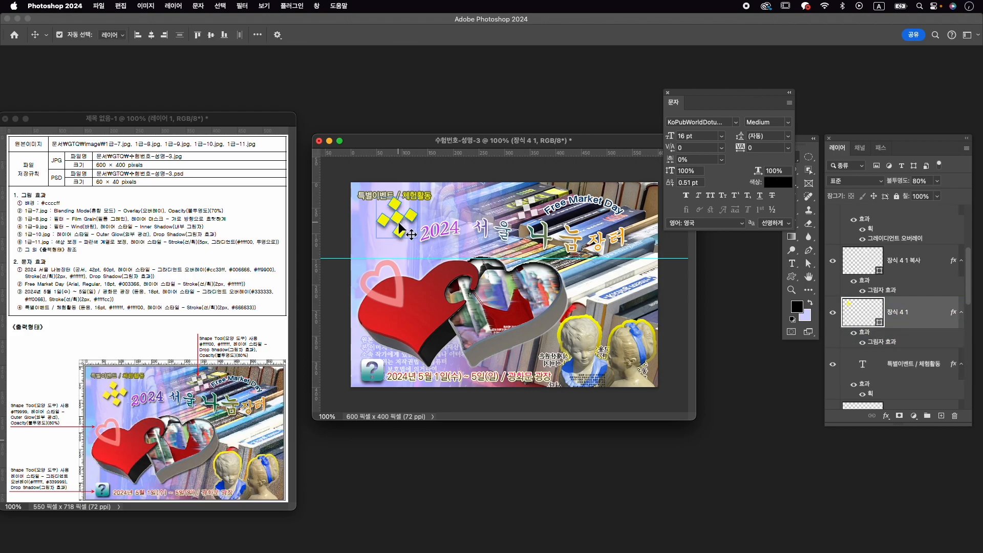
mouse_move(400, 214)
left_mouse_down()
mouse_move(399, 222)
mouse_move(418, 207)
left_mouse_up()
key("super")
key("super+t")
key("Left")
key("Left")
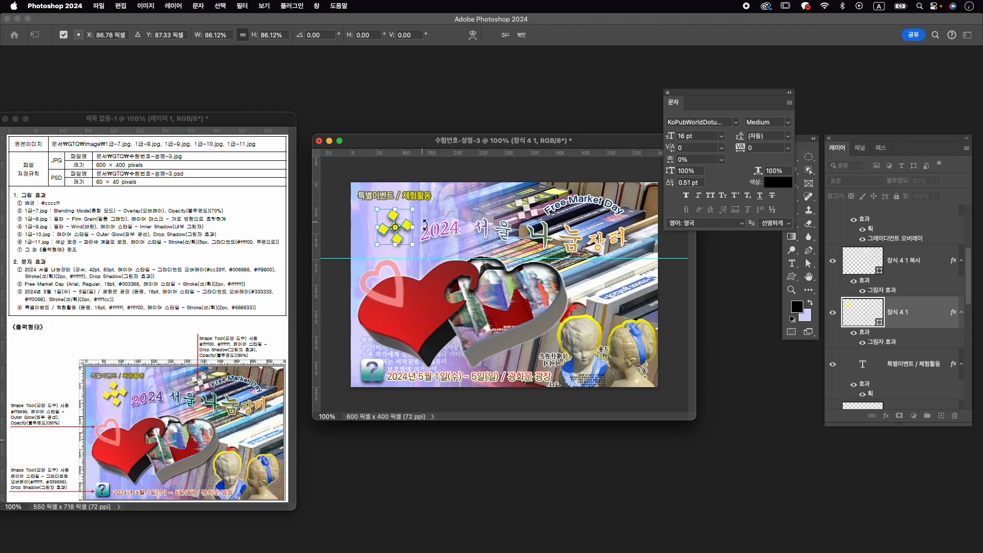
key("Up")
key("Up")
key("Right")
key("Right")
key("Right")
key("Right")
key("Right")
key("Right")
key("Up")
key("Up")
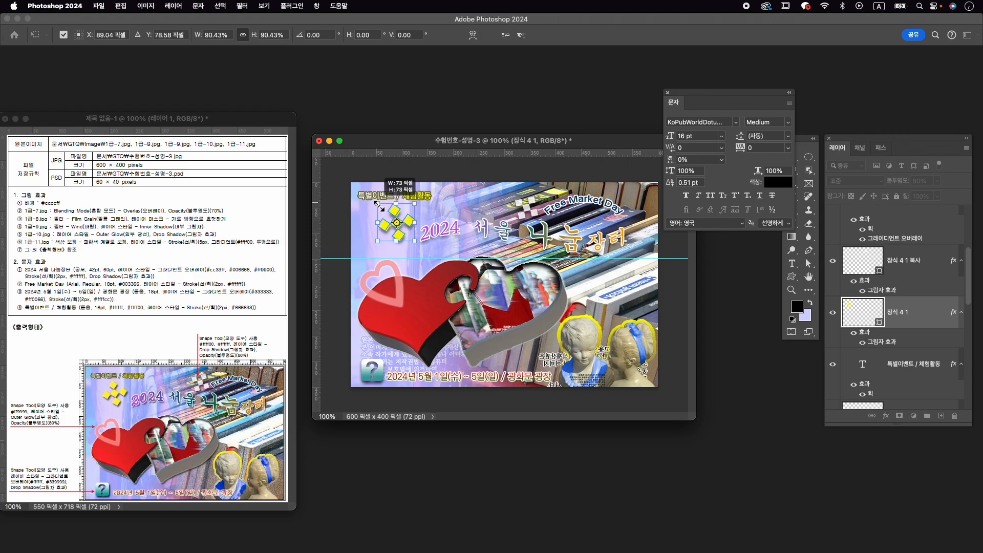
key("Return")
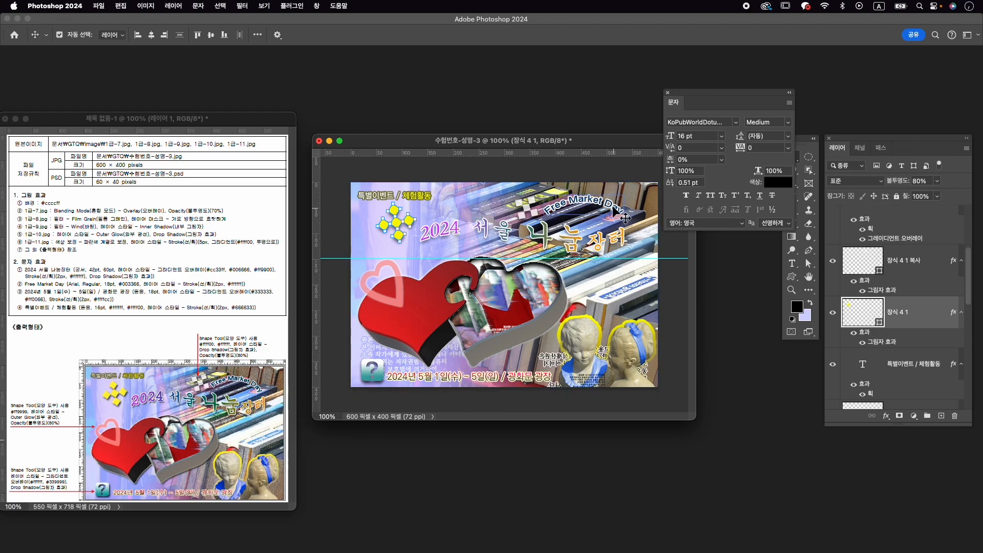
- Enlarge the 1-8 book photo to about 102% so it extends beyond the canvas edges
left_click(650, 301)
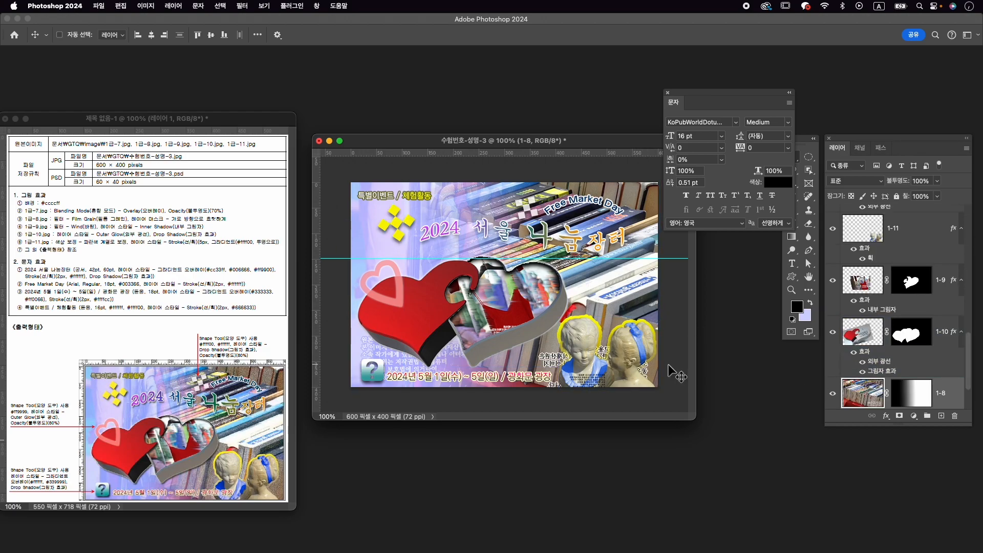
key("super+t")
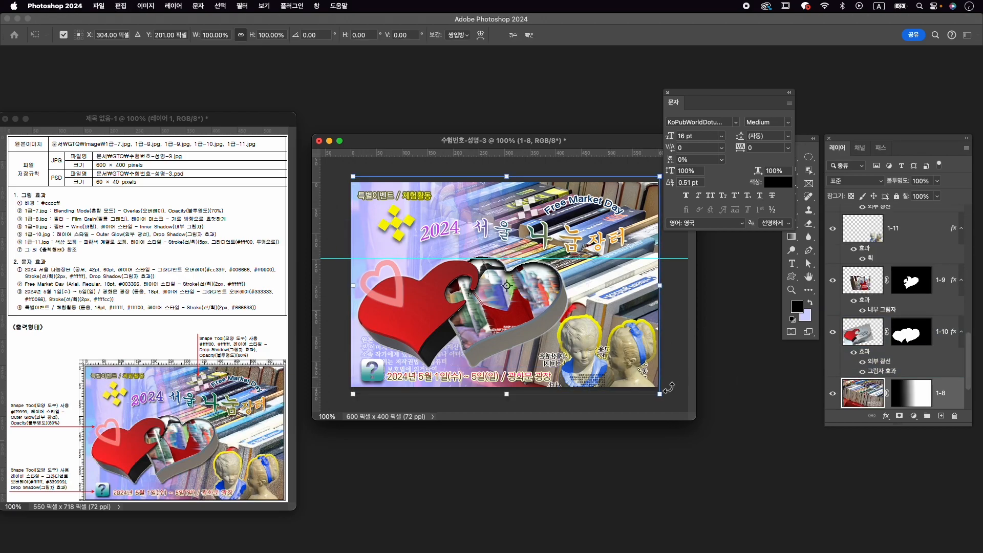
left_click_drag(661, 395, 667, 400)
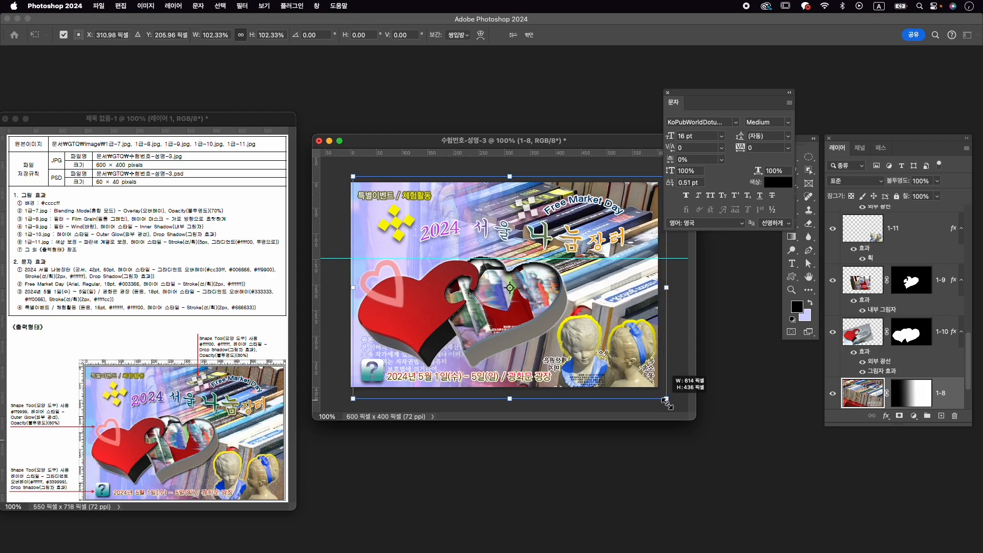
key("Return")
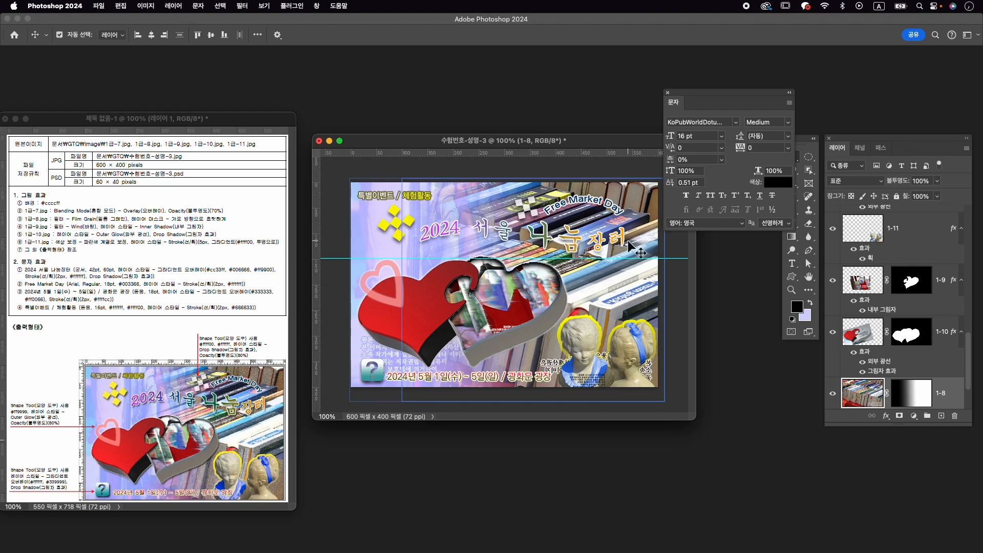
- Clear all guides from the document
left_click(530, 206)
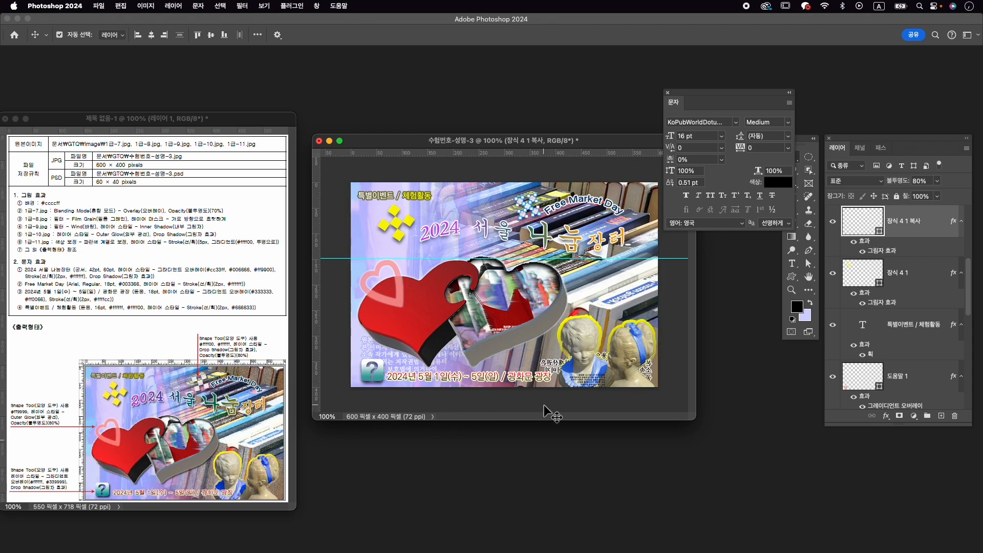
left_click(272, 6)
mouse_move(310, 265)
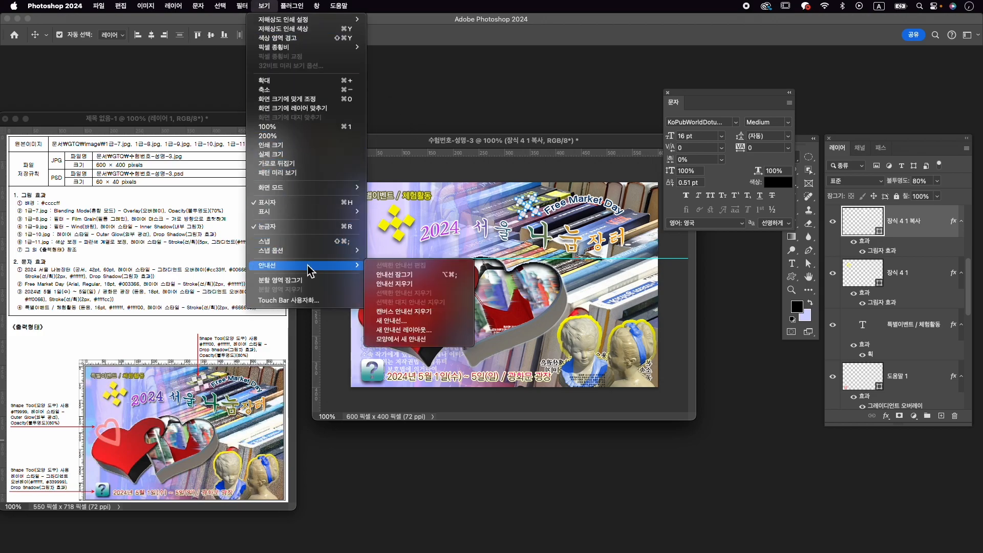
left_click(397, 285)
- Export the finished composition as 수험번호-성명-3.jpg into the GTQ folder
left_click(98, 6)
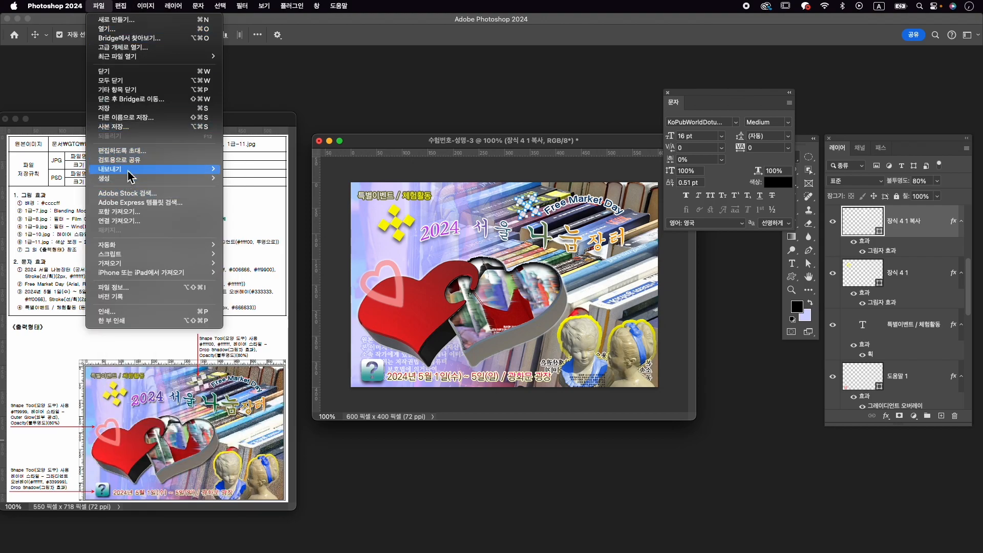
mouse_move(128, 169)
left_click(282, 172)
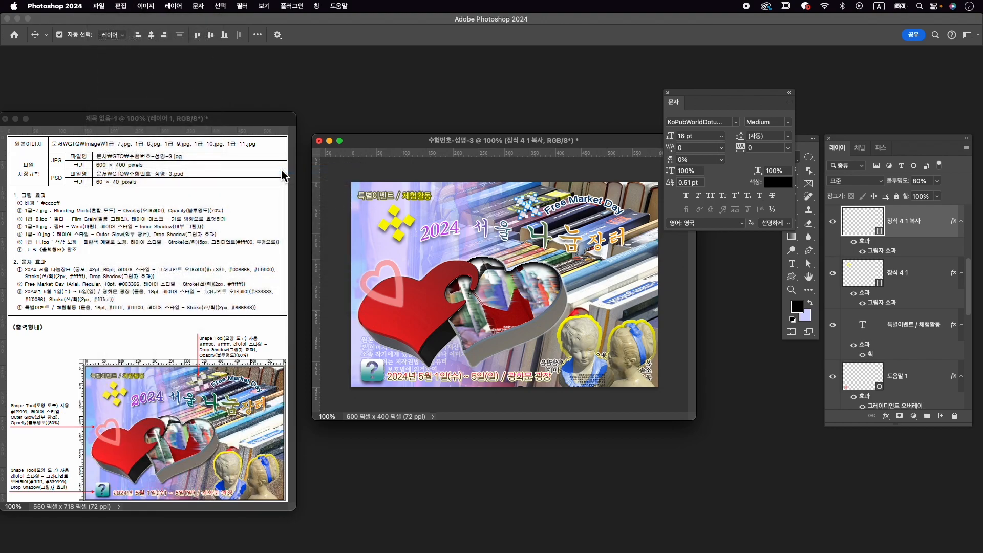
left_click(416, 175)
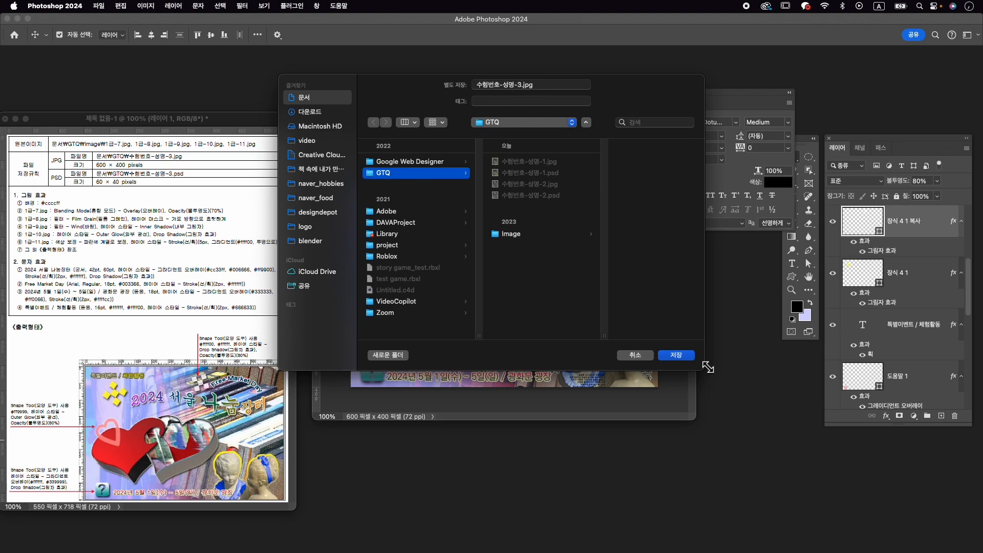
left_click(689, 357)
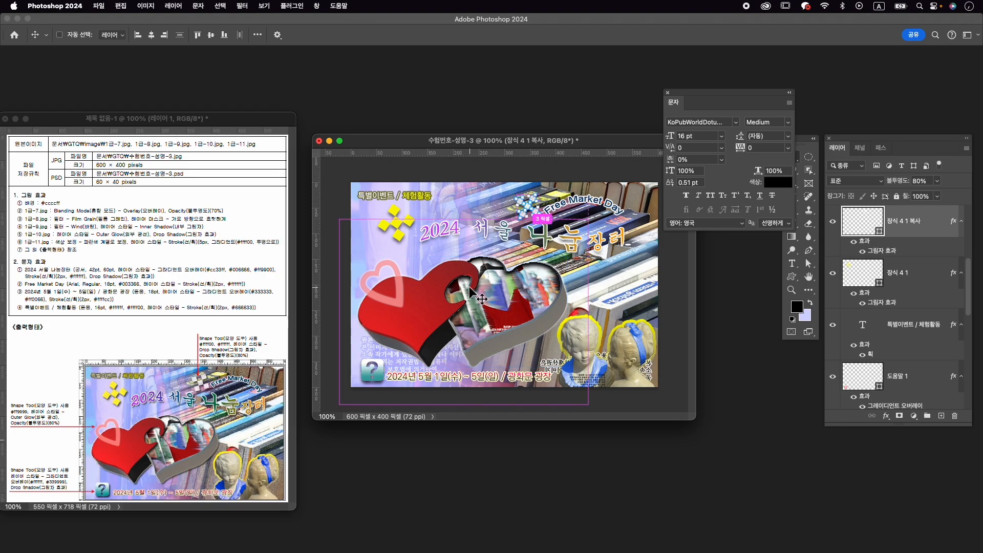
- Resize the whole image to 60 × 40 px
key("super+alt+i")
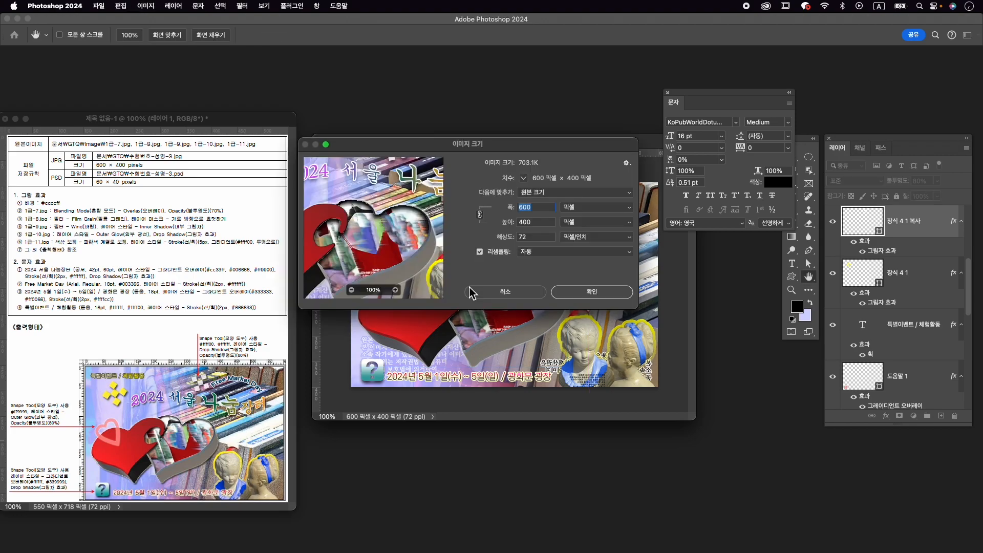
type("60")
key("Tab")
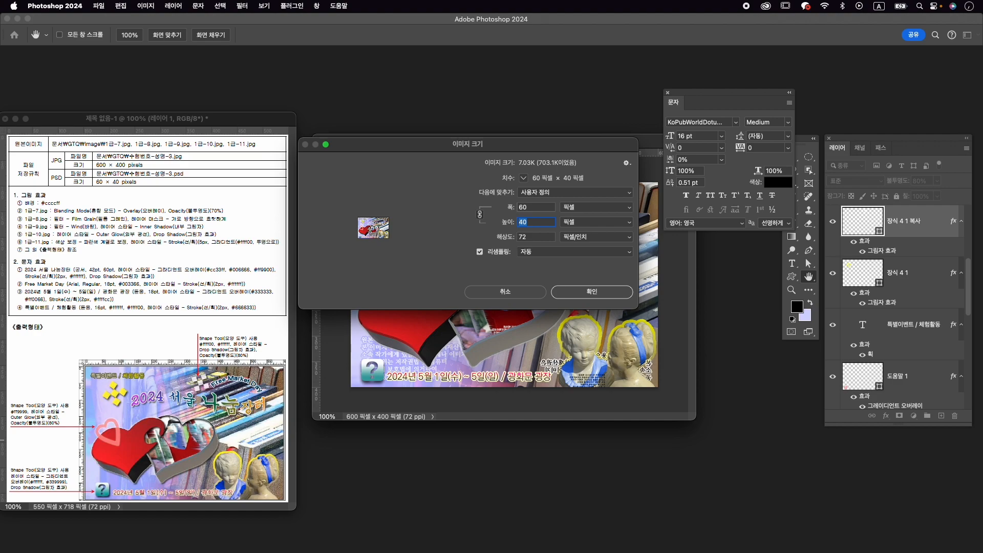
key("Return")
- Save the reduced document in Photoshop format as 수험번호-성명-3.psd in the GTQ folder
left_click(98, 6)
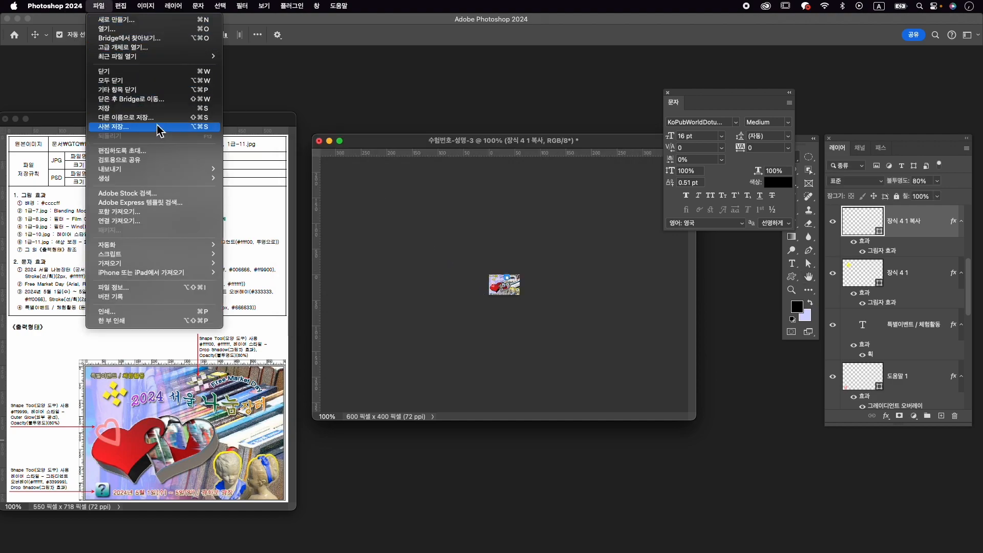
left_click(156, 118)
left_click(399, 175)
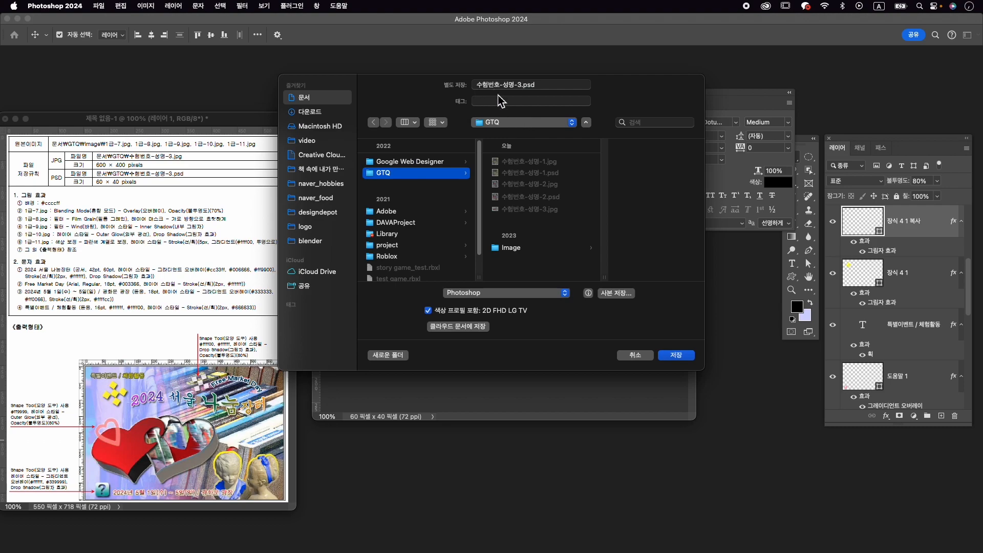
left_click(677, 355)
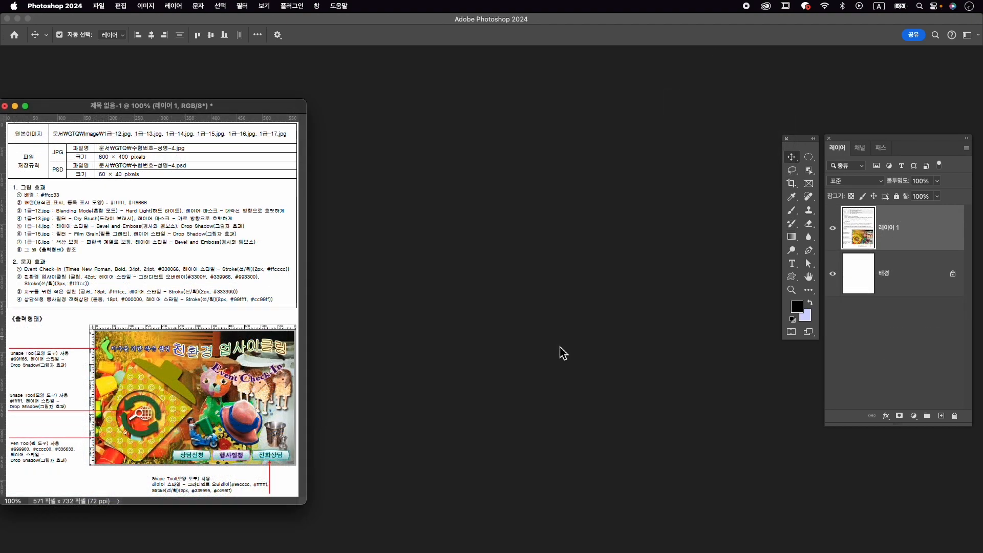
- Create a 600 × 400 px, 72 ppi document named 수험번호-성명-4 and place its window beside the exam sheet
key("super+n")
key("Caps_Lock")
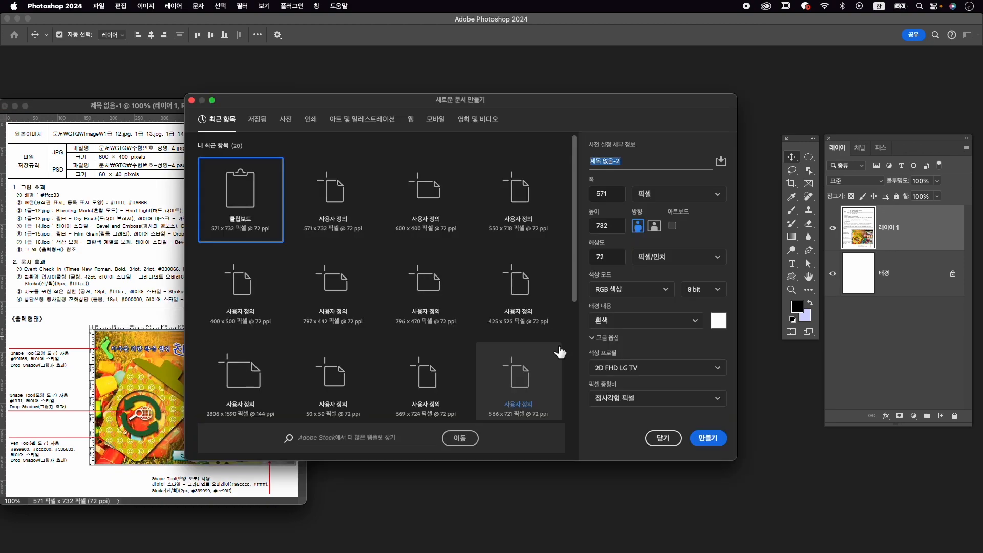
type("수헤")
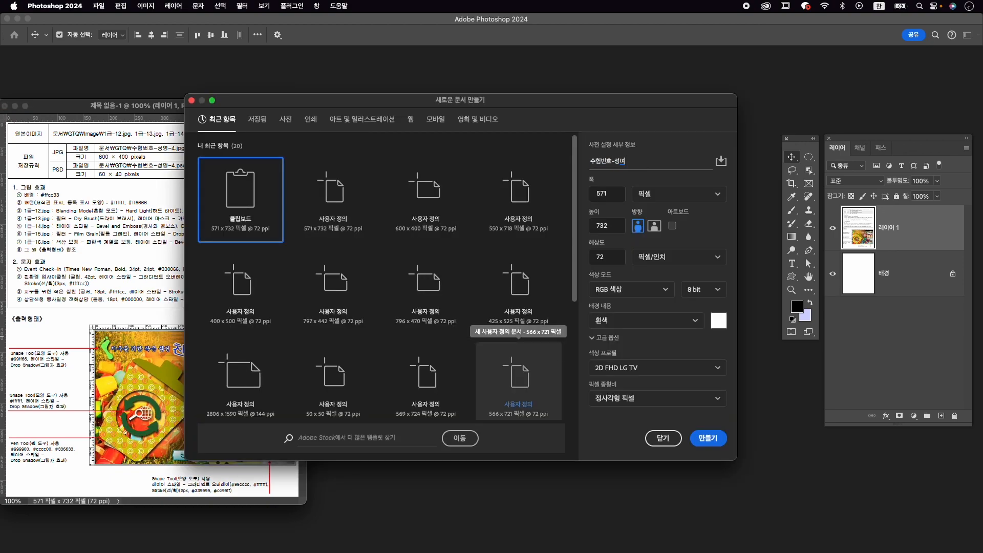
key("Tab")
key("Tab")
type("50")
type("00")
key("Tab")
type("400")
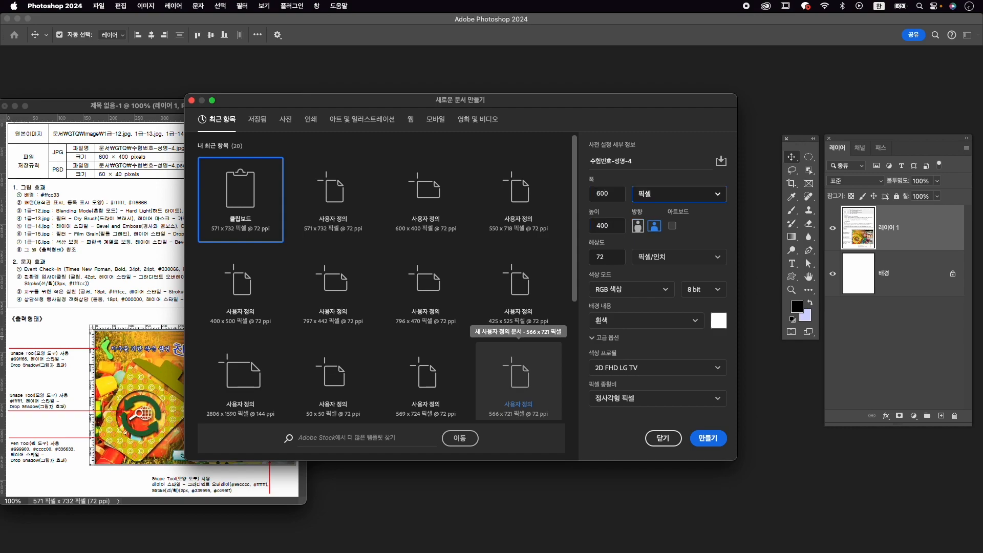
key("Tab")
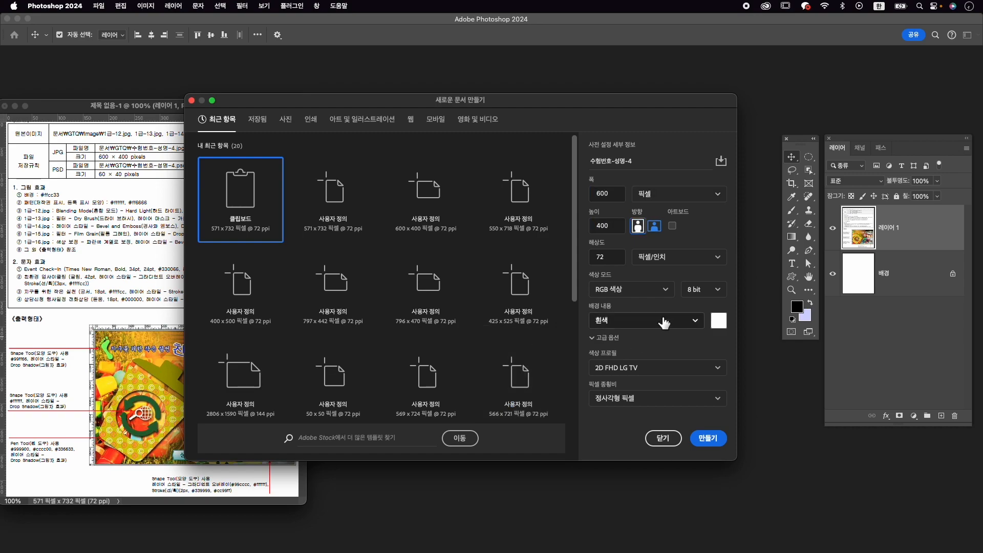
left_click(713, 439)
left_click_drag(323, 300, 404, 346)
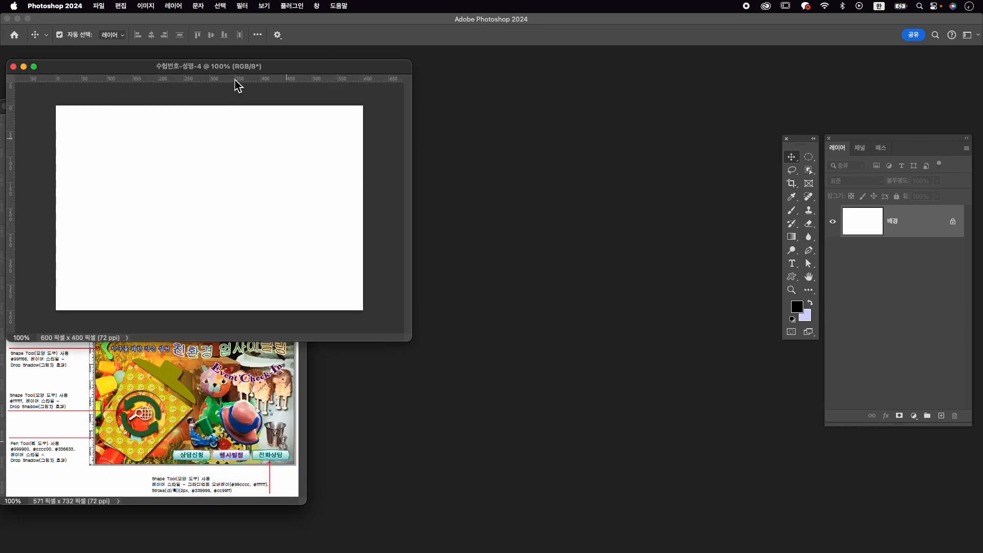
left_click_drag(239, 70, 548, 136)
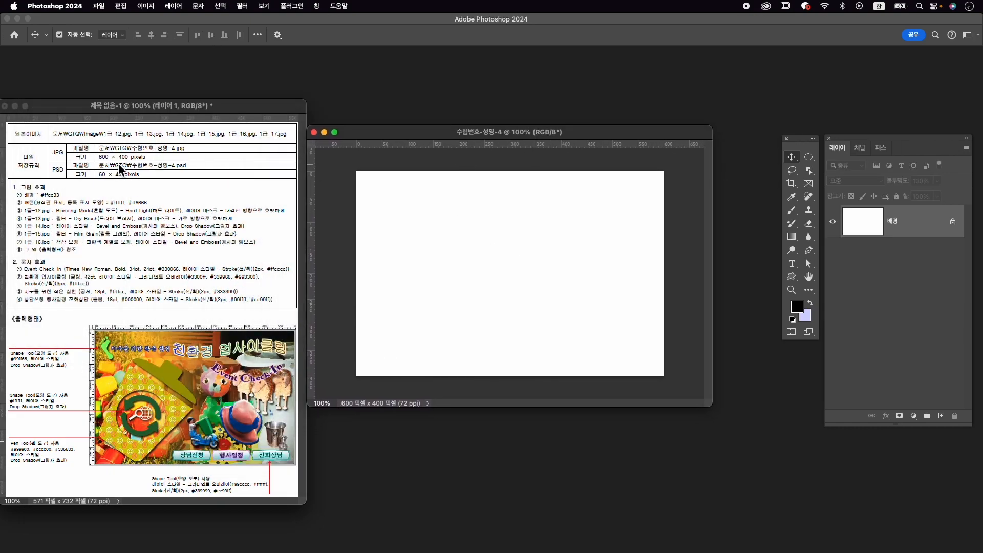
- Set the background colour to #ffcc33 and fill the background layer of the task 4 composition with it
left_click(808, 318)
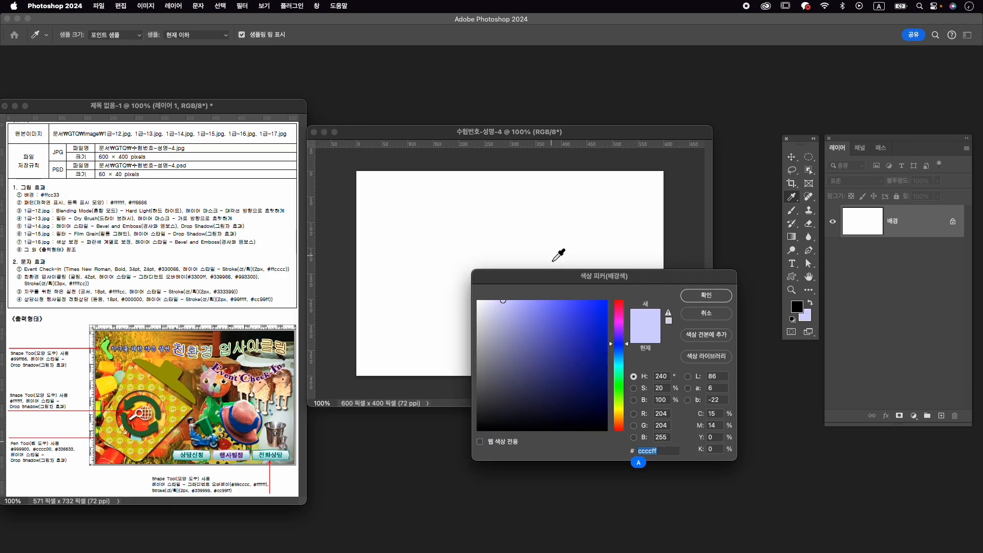
type("ffcc33")
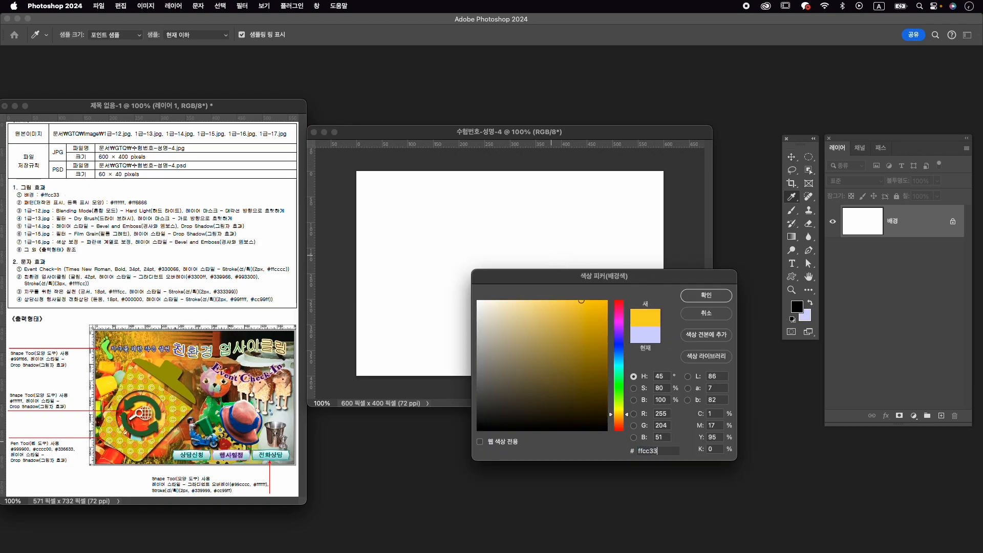
key("Return")
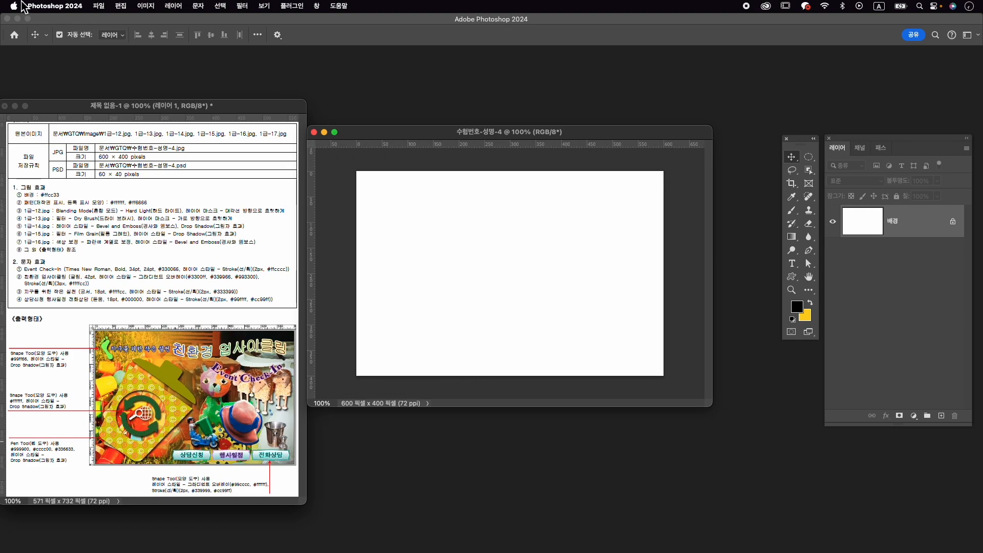
left_click(121, 5)
left_click(166, 164)
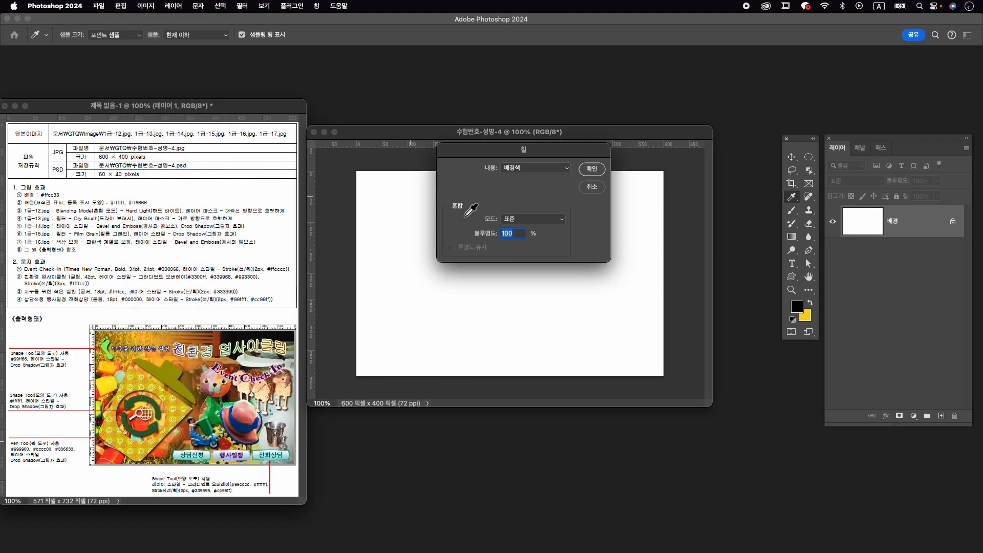
left_click(603, 170)
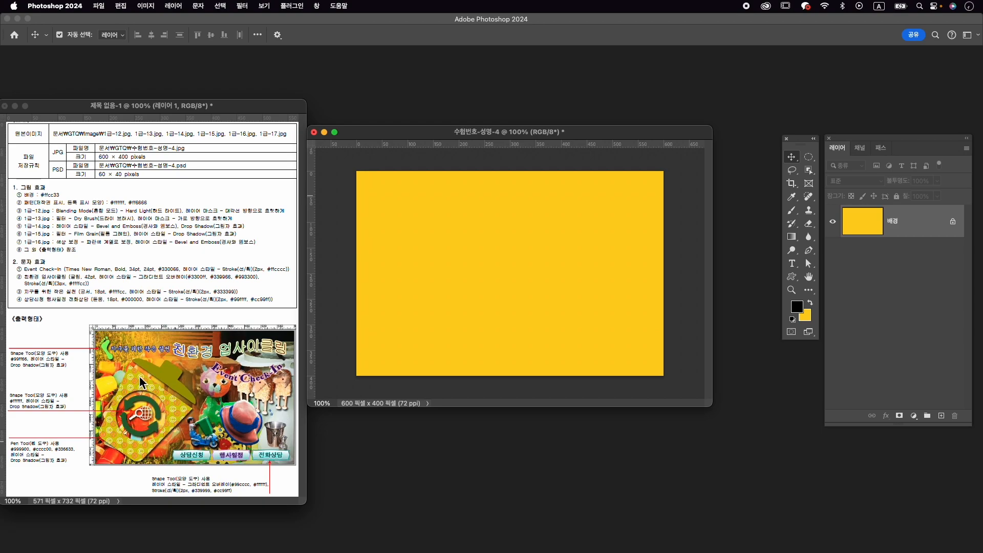
- Create a 50 × 50 px, 72 ppi document with transparent background contents and place its enlarged window over the task 4 composition
key("super+n")
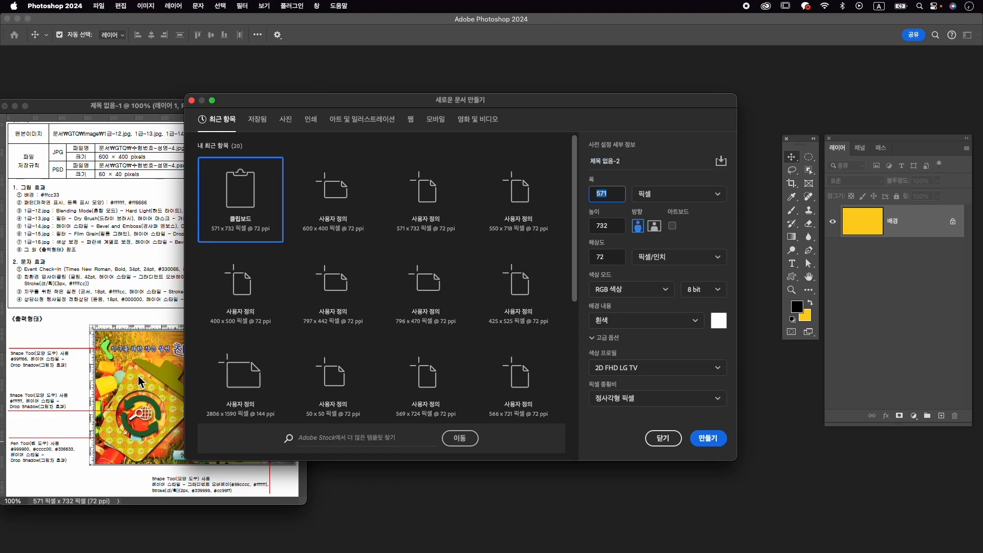
type("50")
key("Tab")
key("Tab")
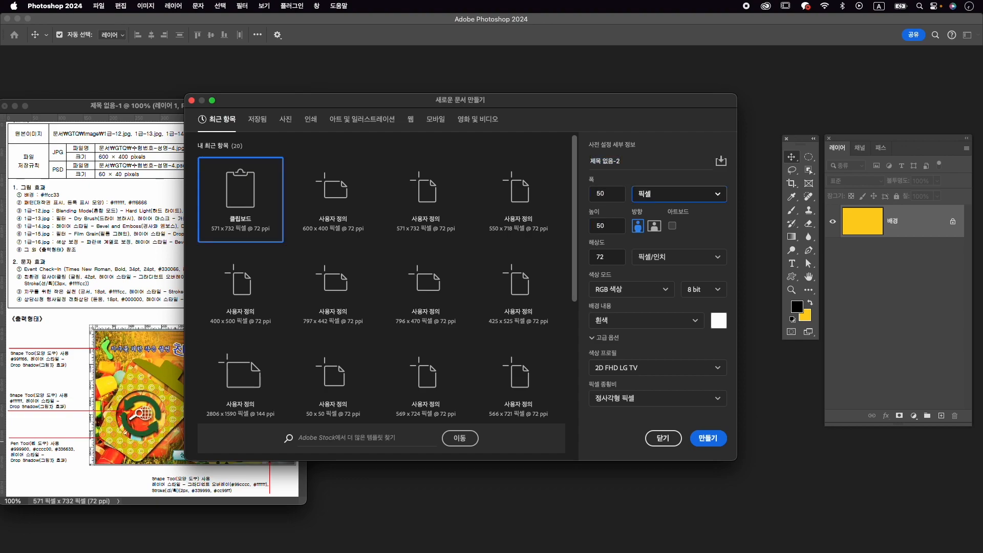
left_click(637, 322)
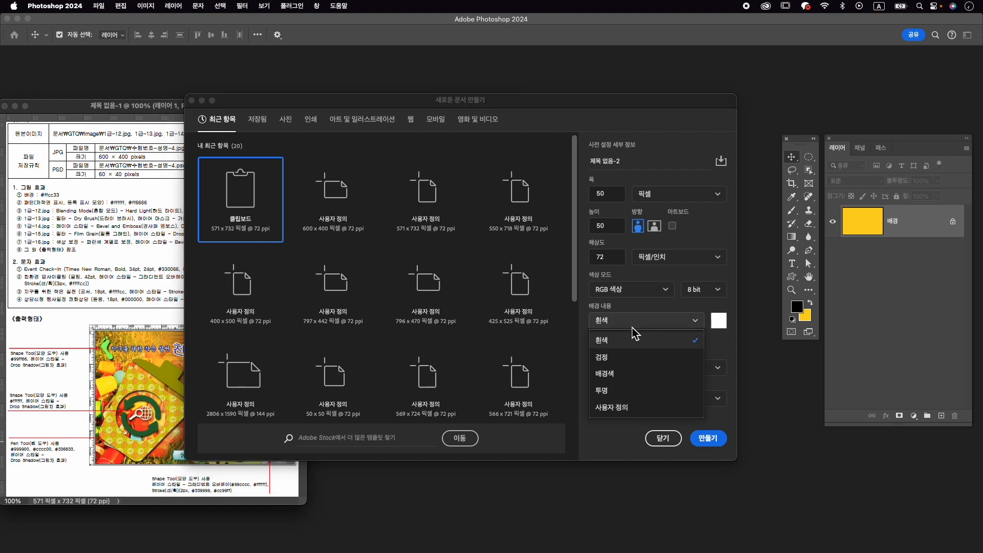
left_click(650, 391)
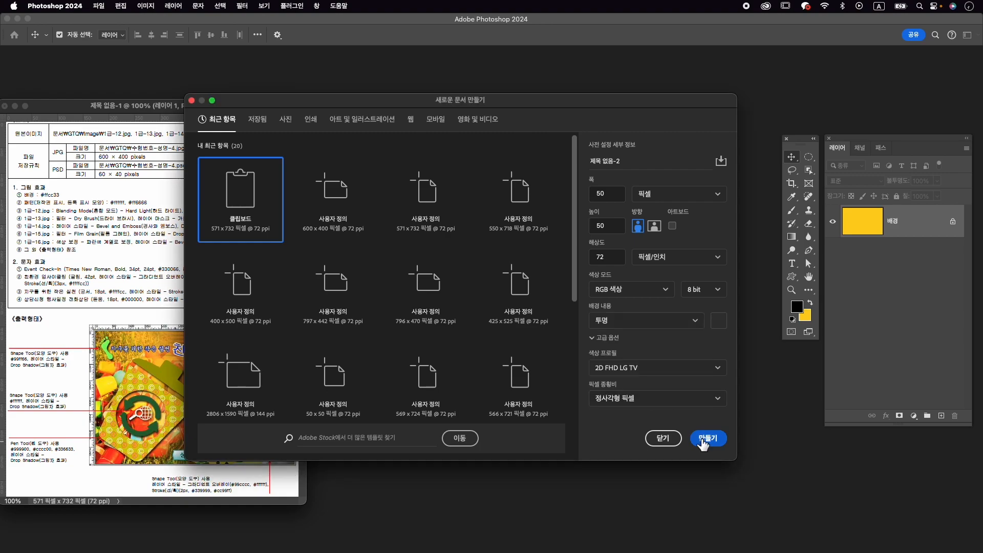
left_click(710, 438)
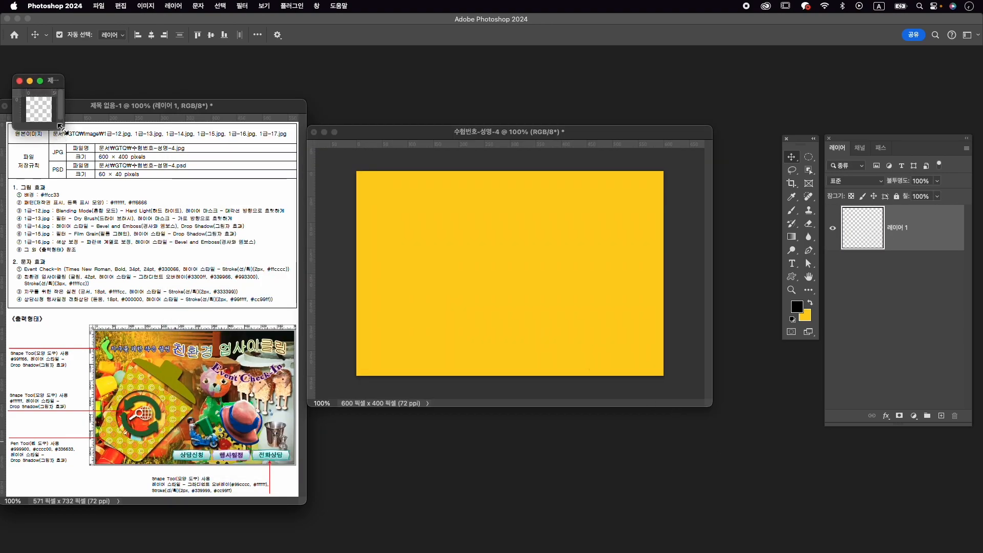
left_click_drag(64, 128, 347, 334)
left_click_drag(179, 85, 482, 216)
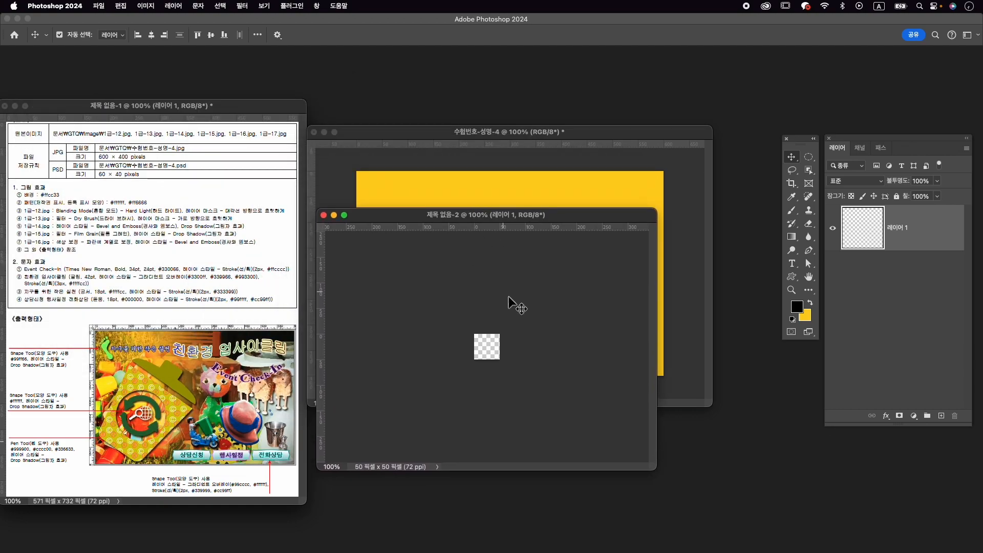
scroll(504, 348, "up", 2)
scroll(505, 348, "up", 6)
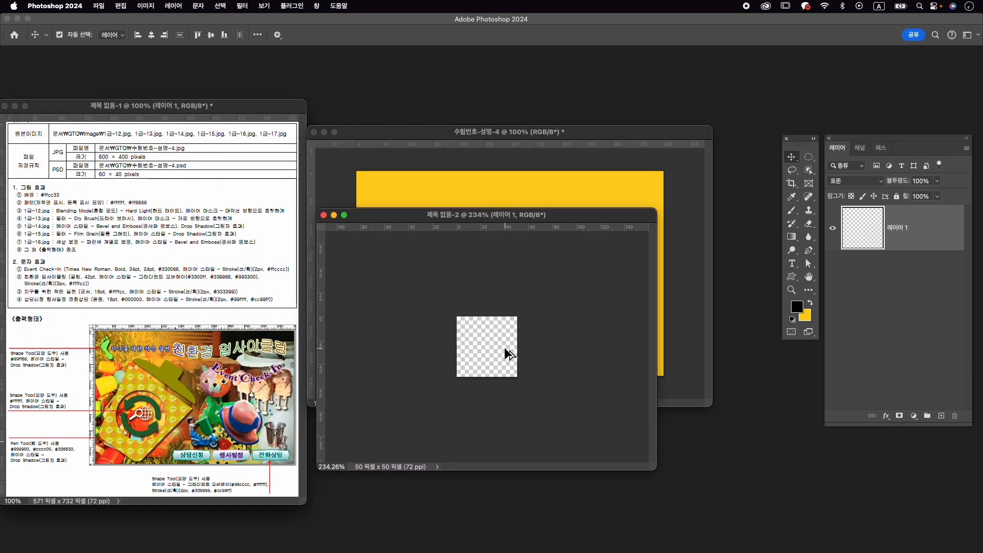
scroll(506, 349, "up", 2)
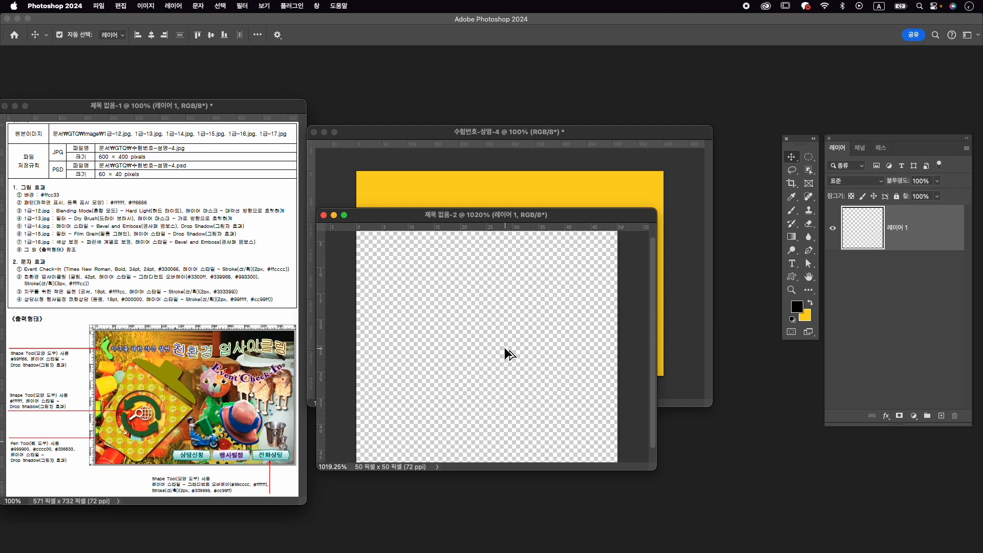
left_click_drag(522, 219, 533, 204)
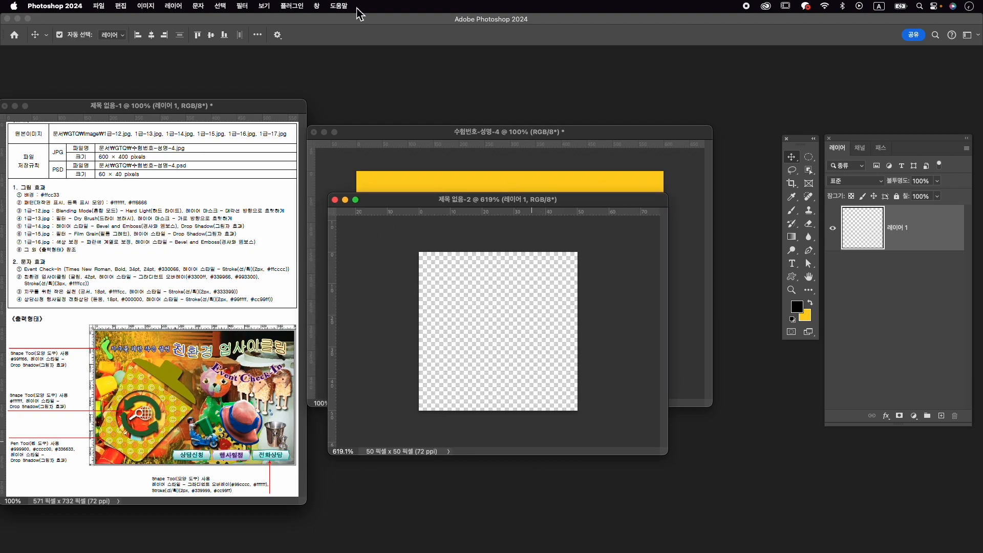
- Open the shape library and search it for 저작
left_click(320, 6)
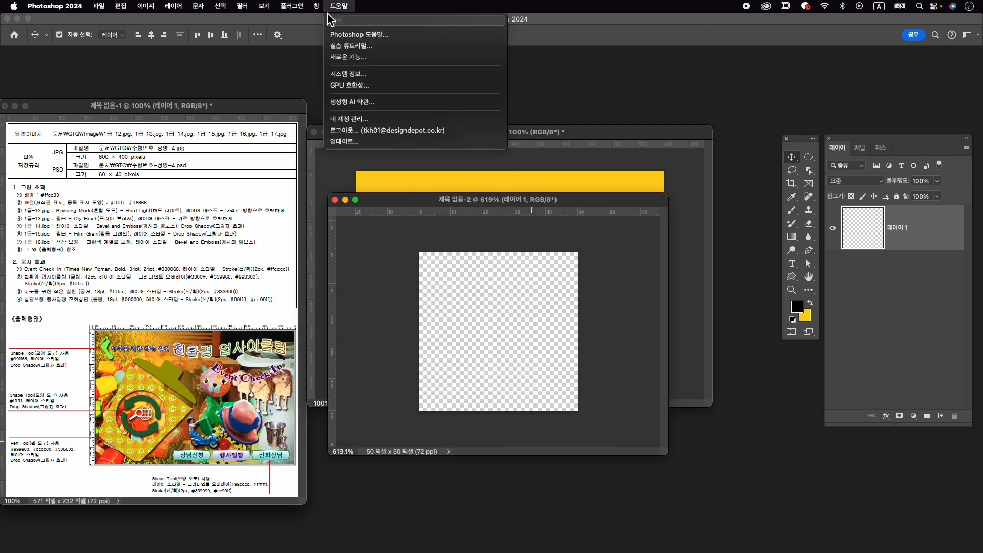
left_click(330, 154)
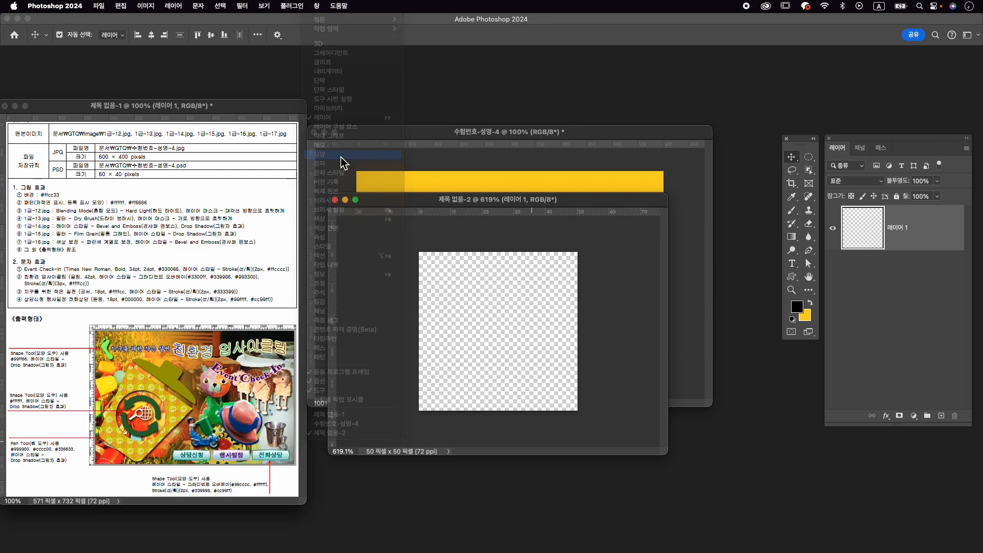
left_click(698, 91)
key("Caps_Lock")
type("ㅈ")
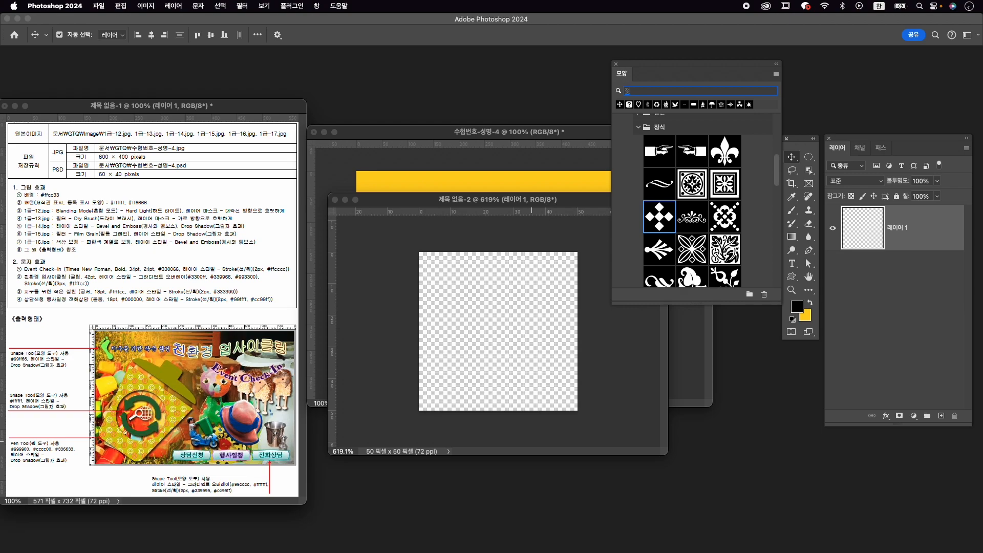
type("ㅓ작")
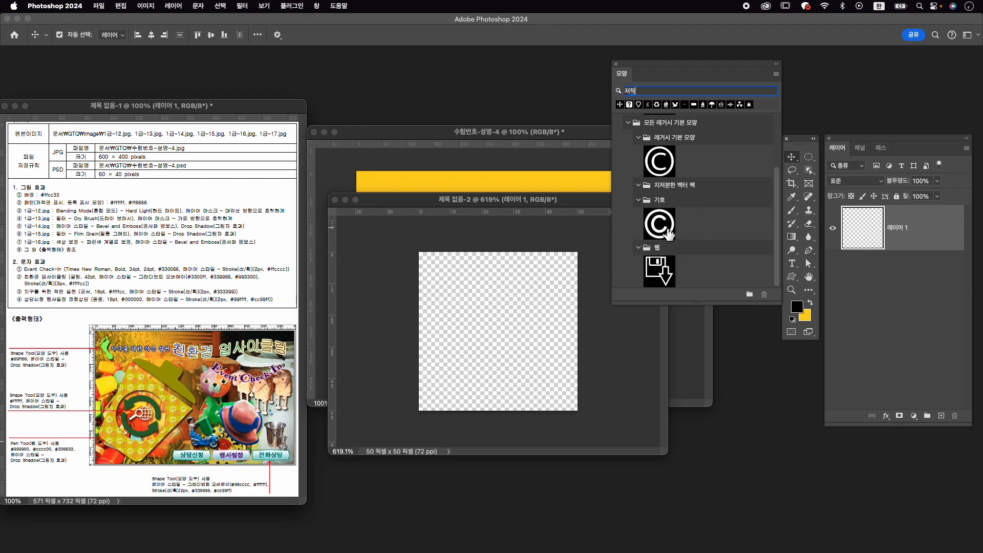
scroll(151, 411, "down", 1)
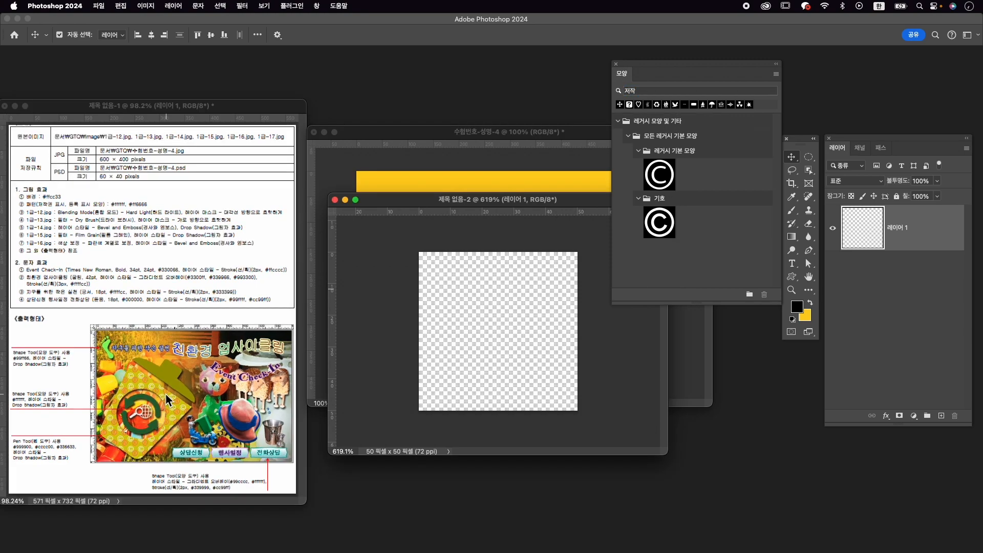
- Draw the copyright symbol from the 기호 group, about 24 px wide, in the upper-left area of the pattern document
scroll(169, 410, "up", 3)
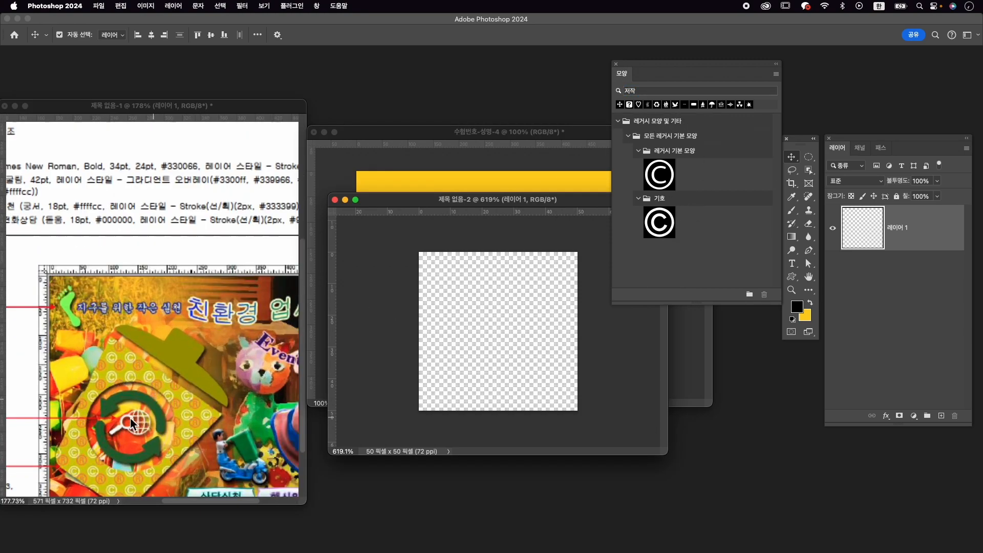
scroll(143, 401, "down", 3)
left_click(661, 223)
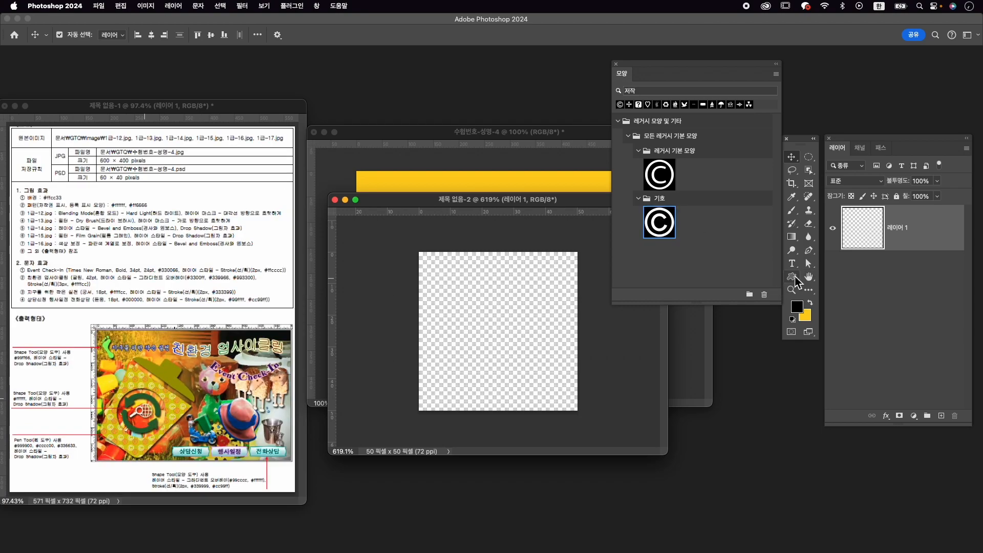
left_click(793, 276)
left_click_drag(442, 268, 517, 344)
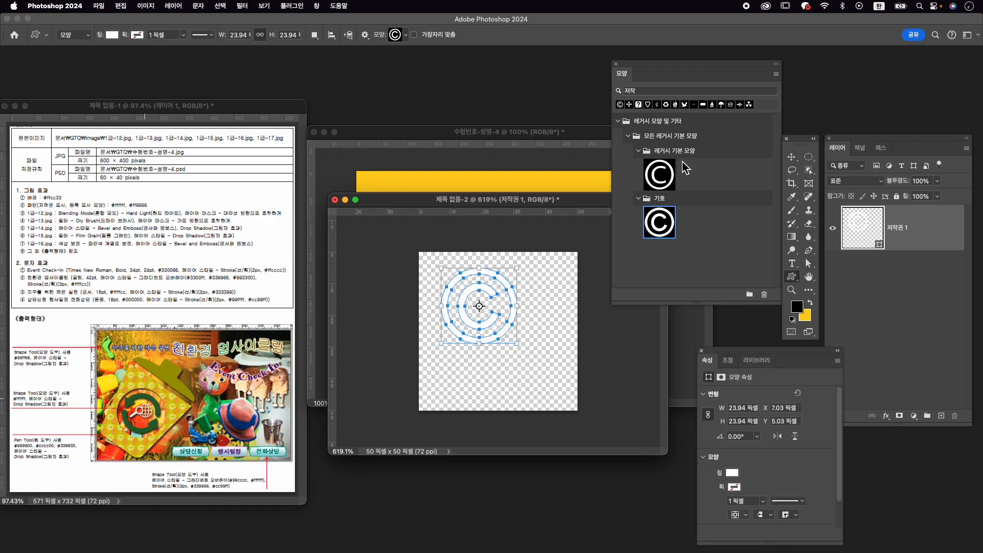
- Clear the shape search and draw the registered trademark symbol from the legacy default shapes, about 25 × 24 px, at the canvas's lower right
double_click(646, 91)
key("BackSpace")
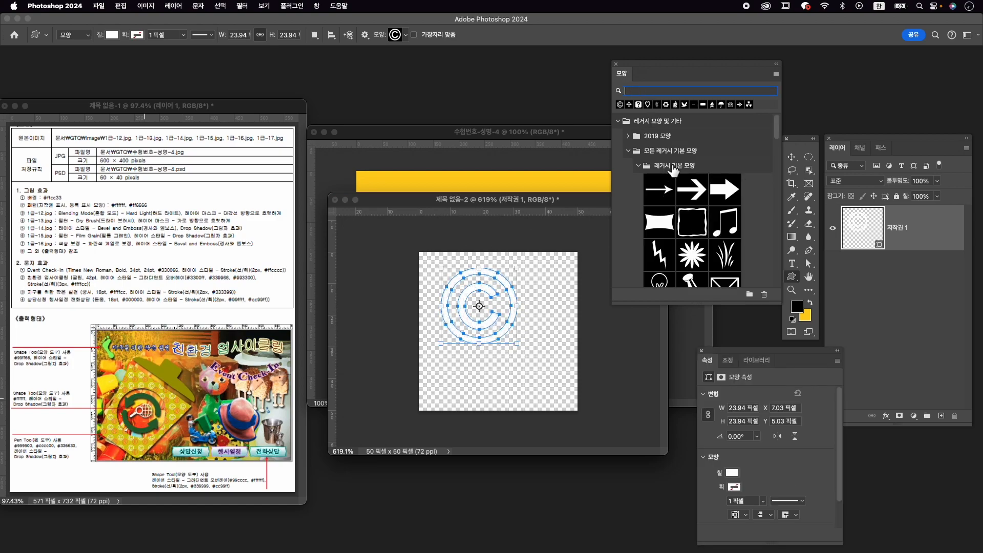
scroll(703, 220, "down", 10)
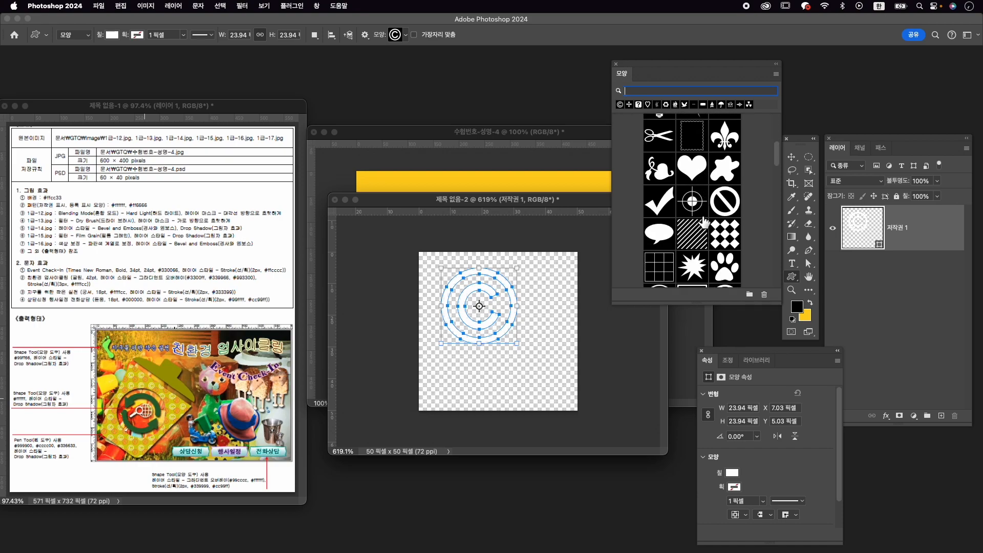
scroll(663, 224, "up", 2)
scroll(663, 224, "up", 6)
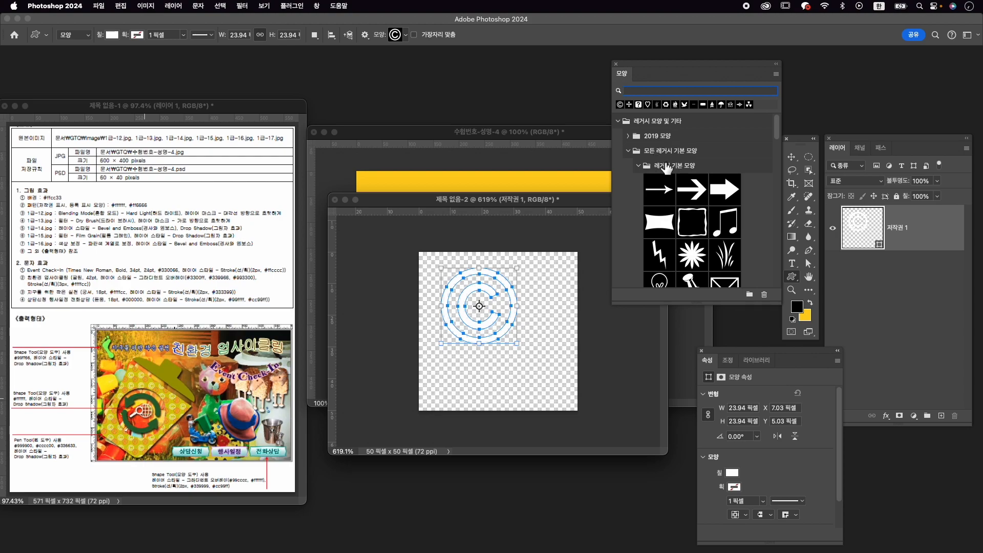
scroll(677, 218, "down", 10)
scroll(678, 219, "down", 5)
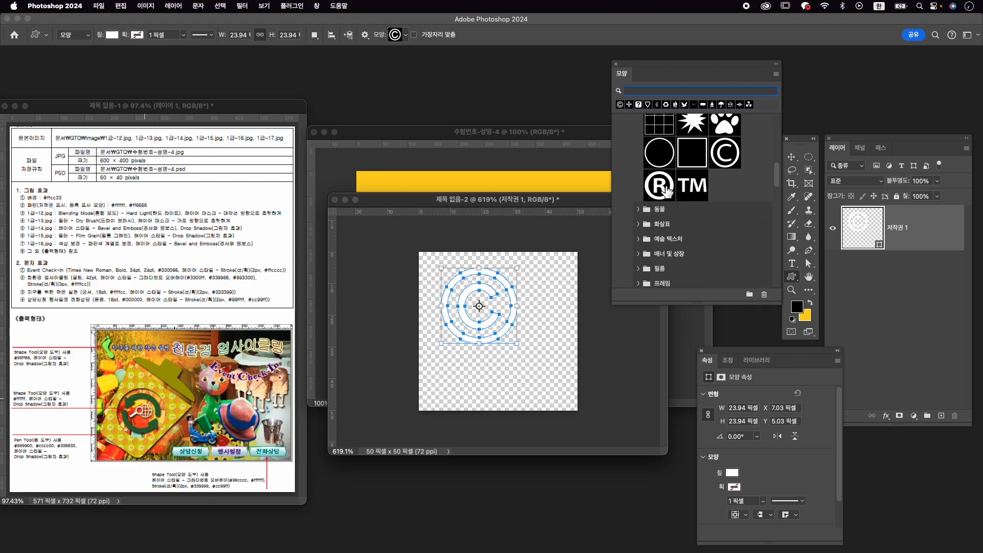
left_click(659, 186)
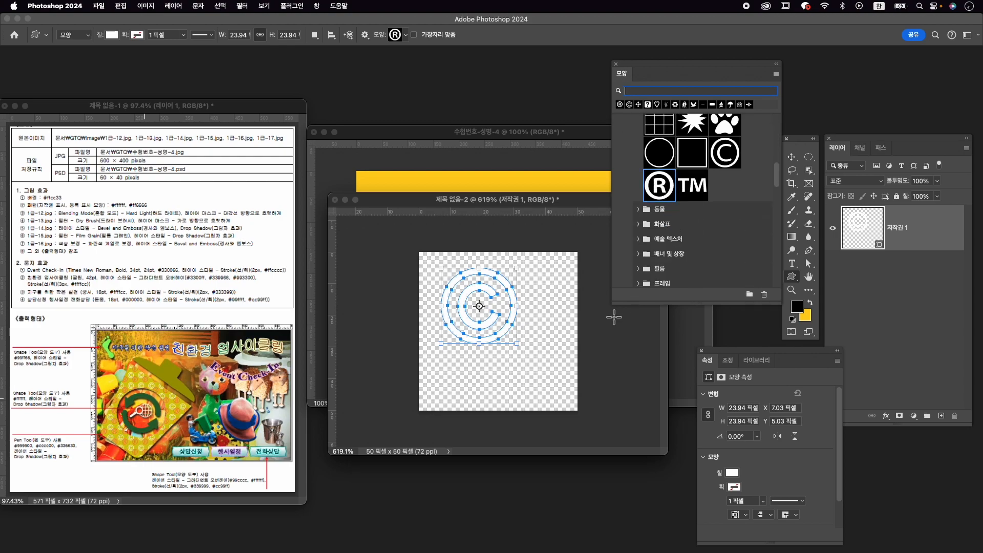
left_click_drag(534, 322, 613, 398)
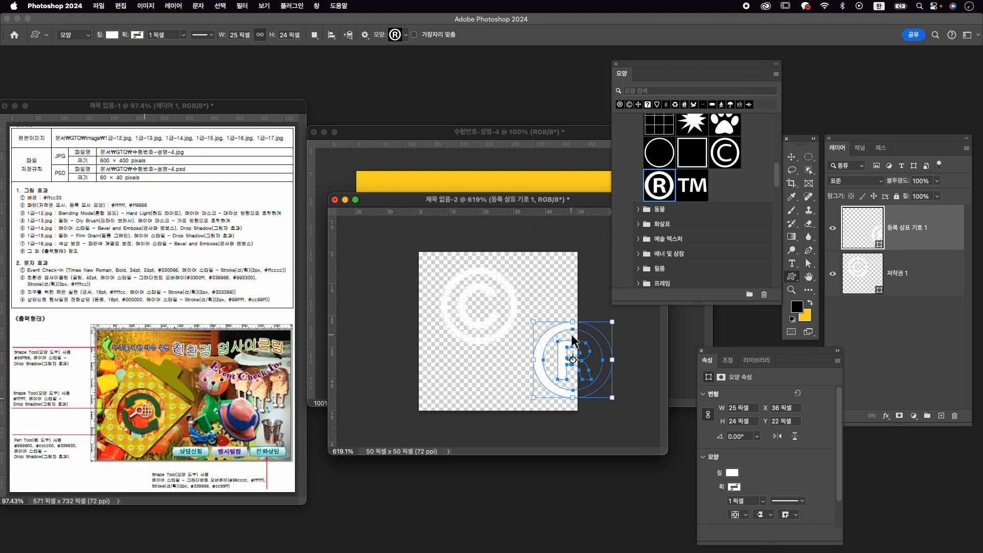
- Move the registered trademark symbol fully inside the canvas's lower-right corner and shift the copyright symbol closer to the upper-left corner
key("ctrl+t")
left_click_drag(573, 337, 537, 343)
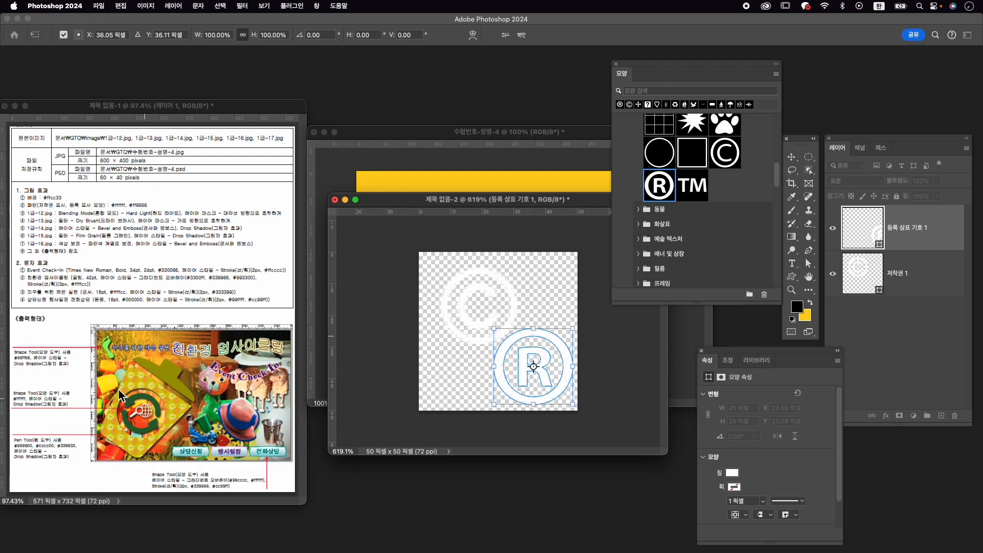
key("Return")
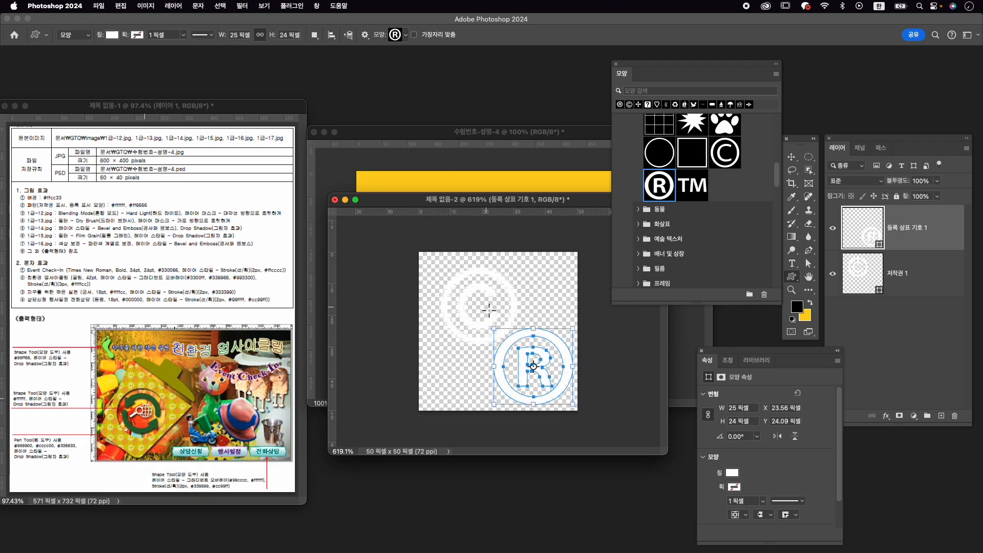
key("v")
left_click_drag(481, 287, 471, 288)
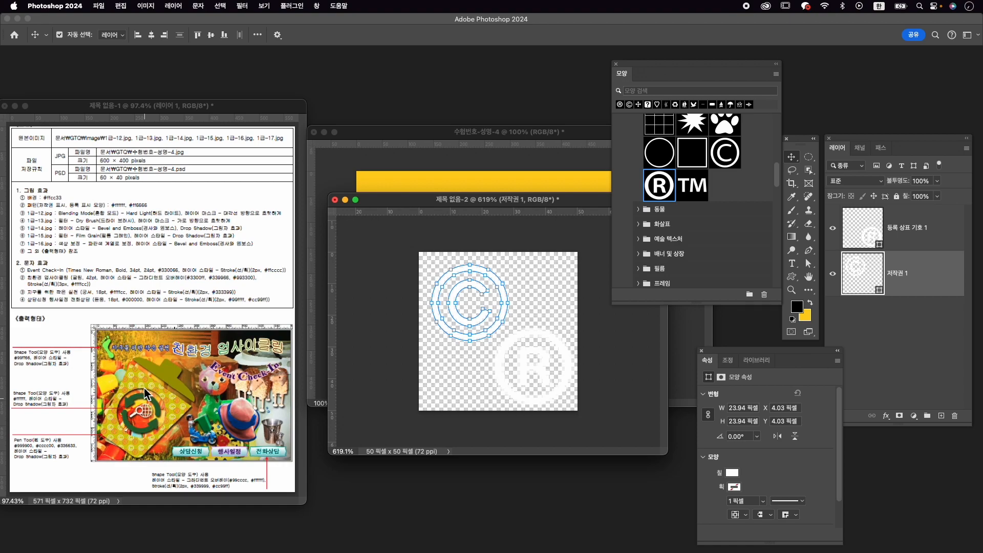
- Set the copyright symbol's fill colour to #ffffff and select the registered trademark symbol
left_click(732, 473)
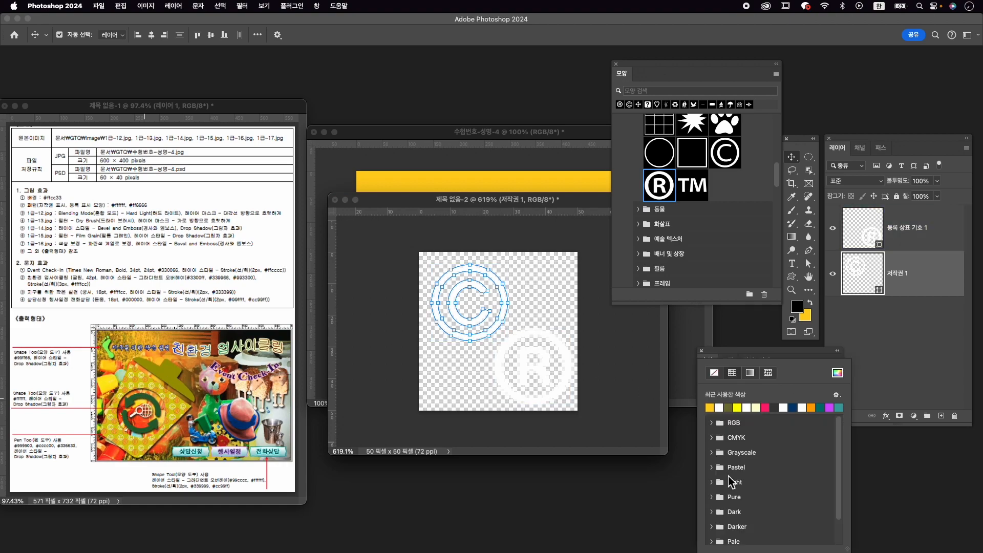
left_click(838, 373)
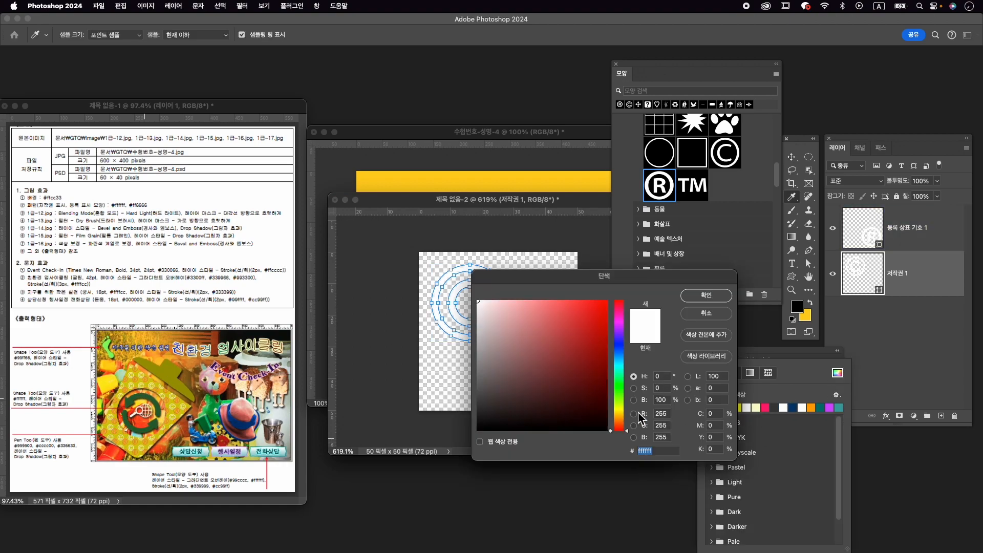
left_click(725, 295)
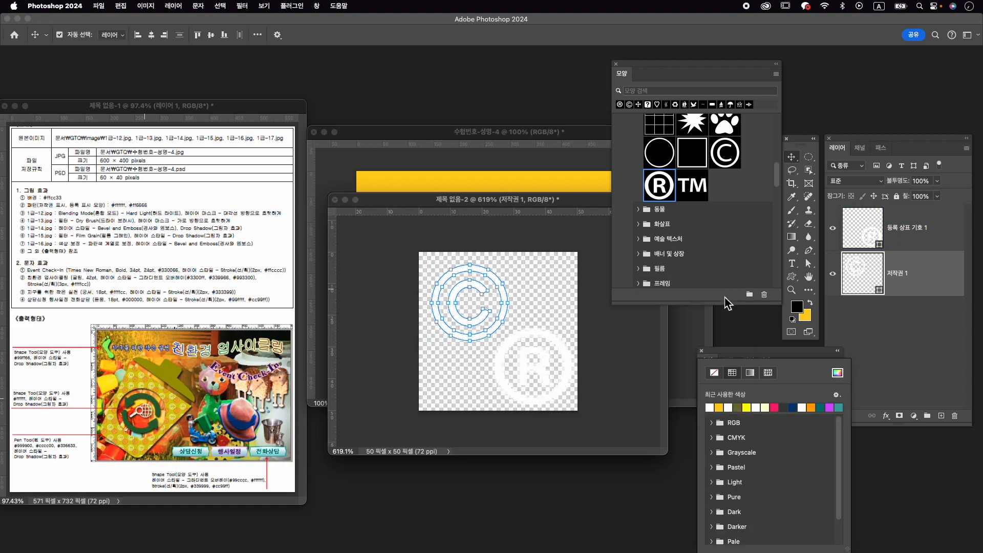
left_click(533, 367)
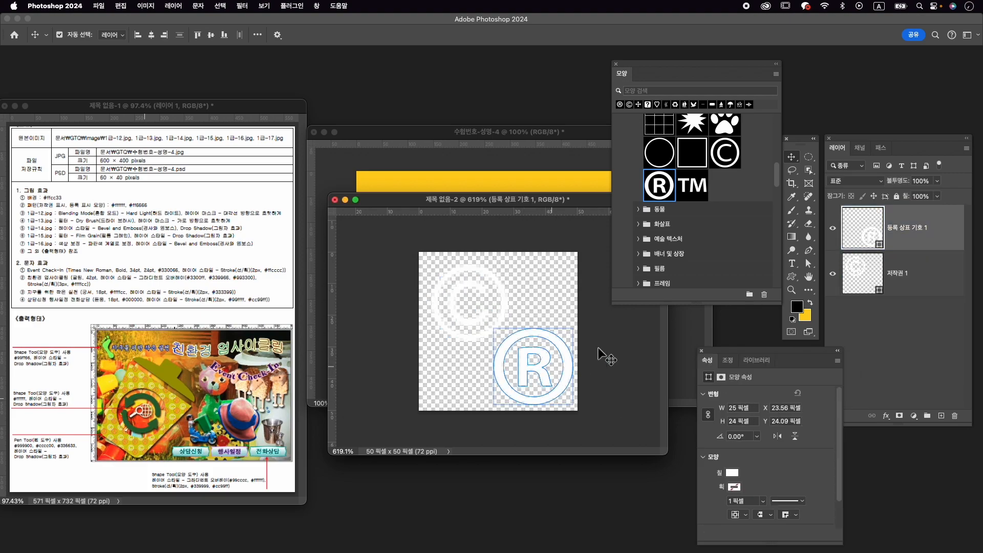
- Set the registered trademark symbol's fill colour to #ff6666
left_click(833, 228)
left_click(833, 228)
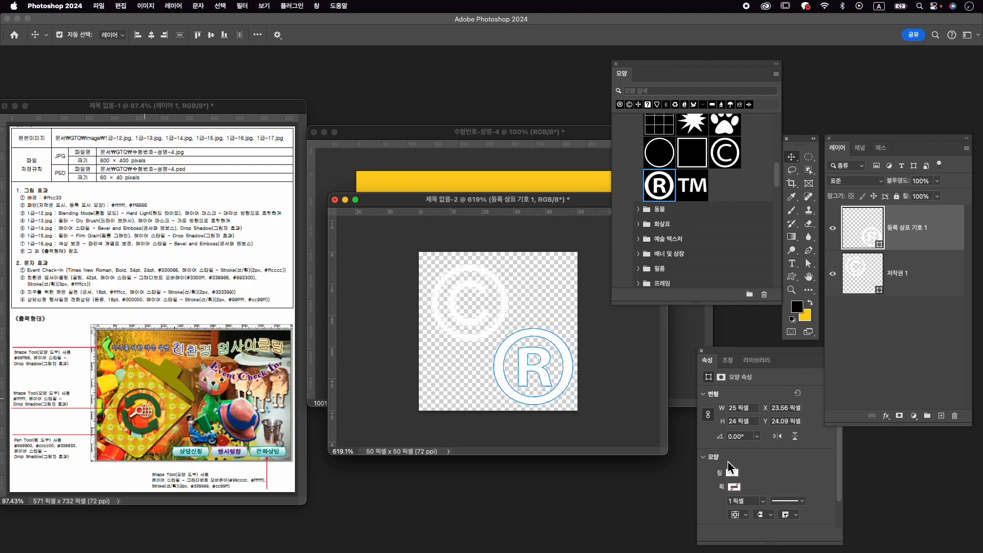
left_click(794, 372)
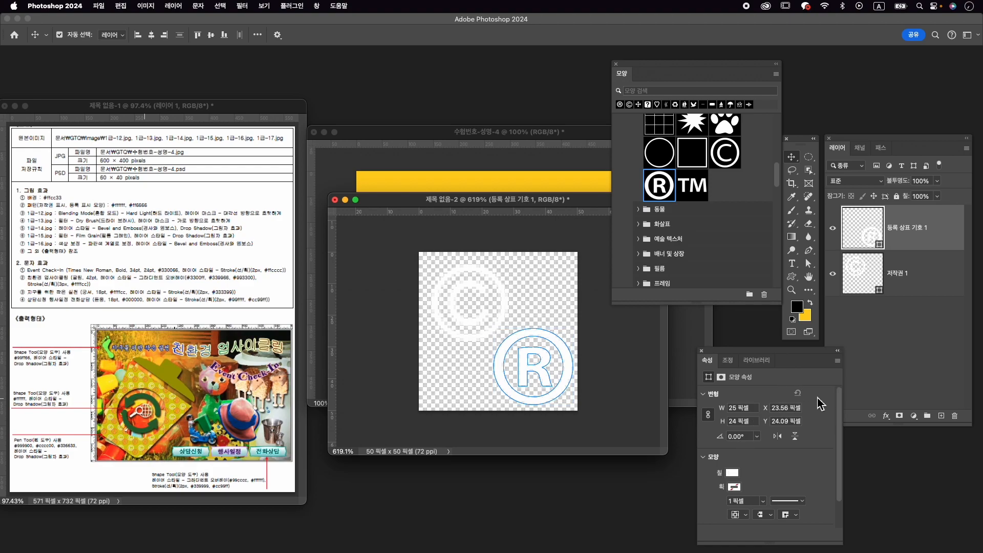
left_click(734, 473)
left_click(838, 373)
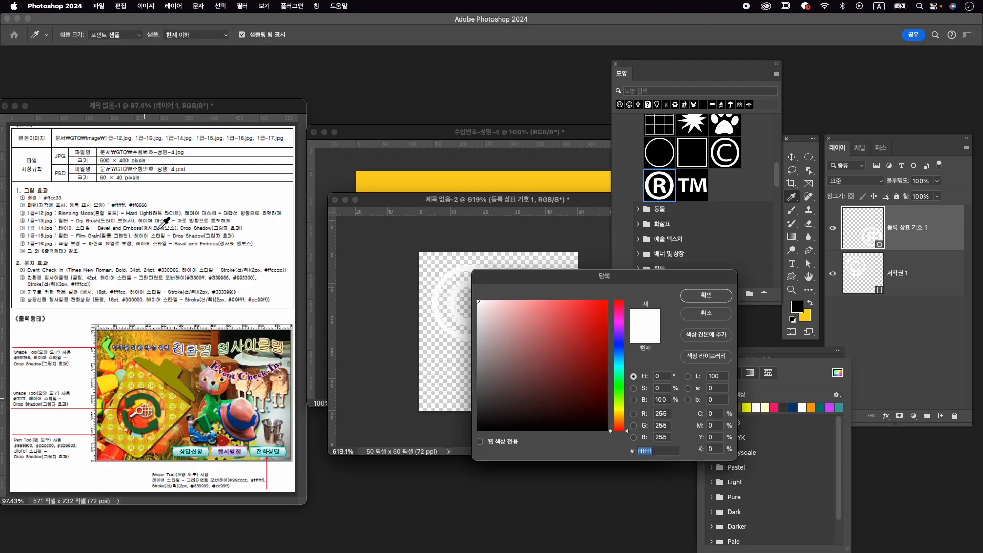
type("ff6")
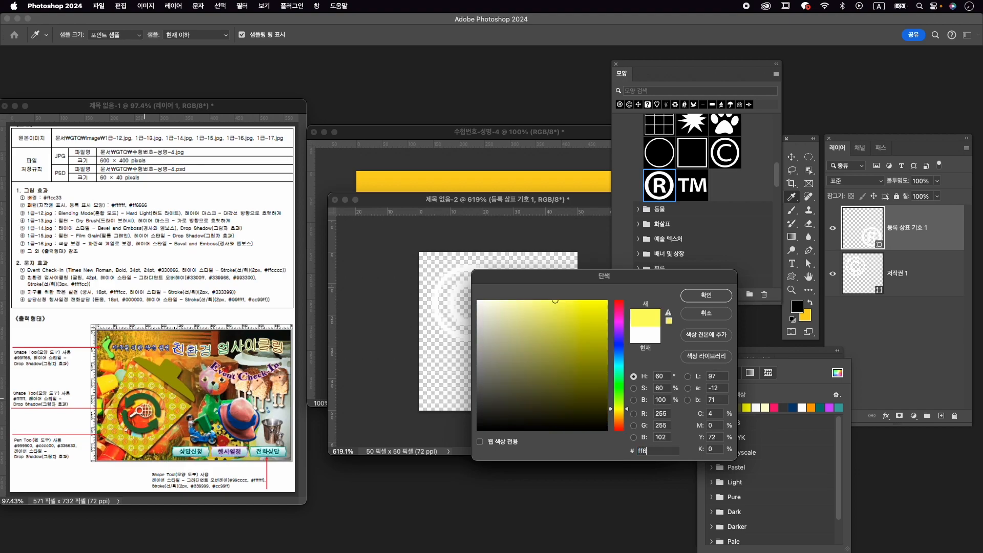
type("666")
key("Return")
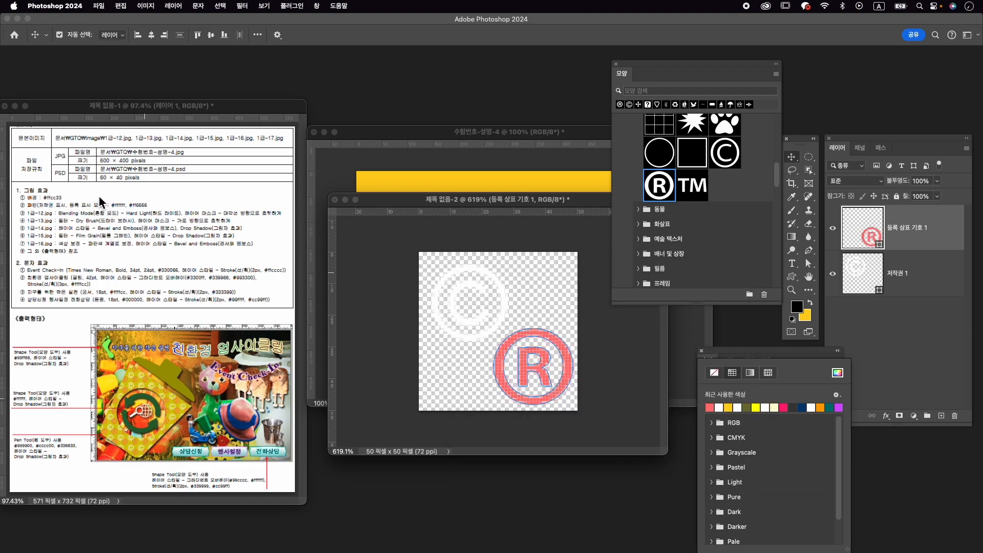
- Nudge the registered trademark symbol a few pixels left and up and the copyright symbol slightly right, bringing them closer together
scroll(98, 196, "up", 1)
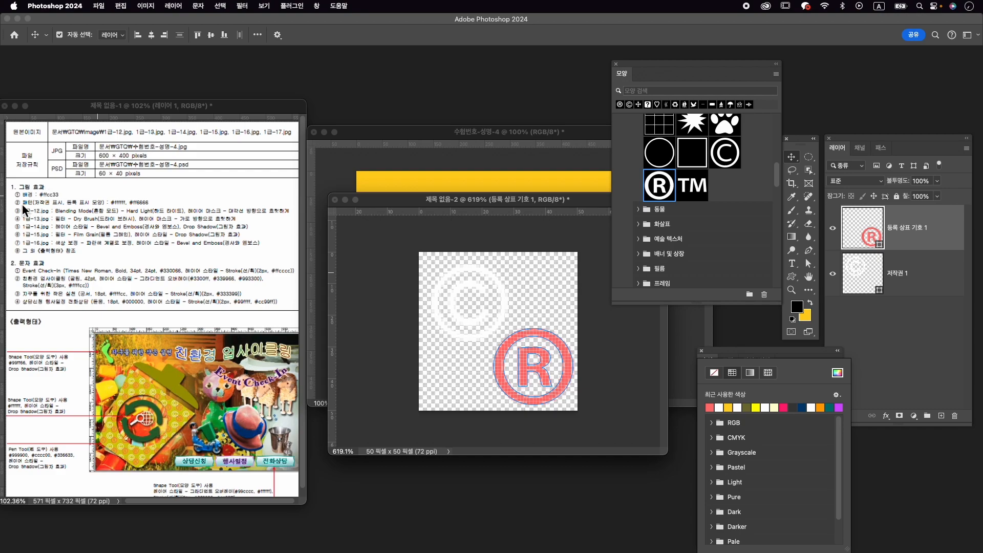
left_click(538, 353)
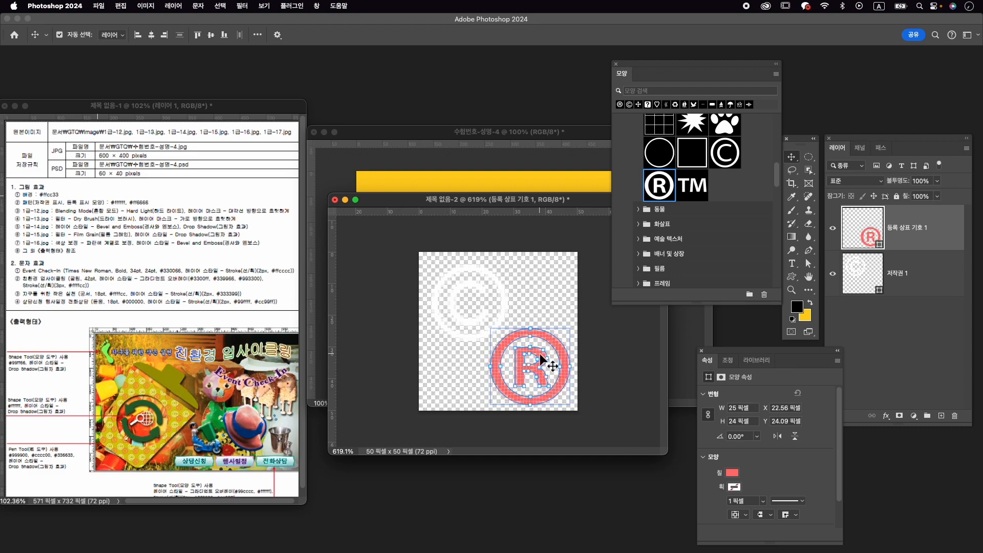
left_click(464, 291)
key("Left")
key("Left")
key("Up")
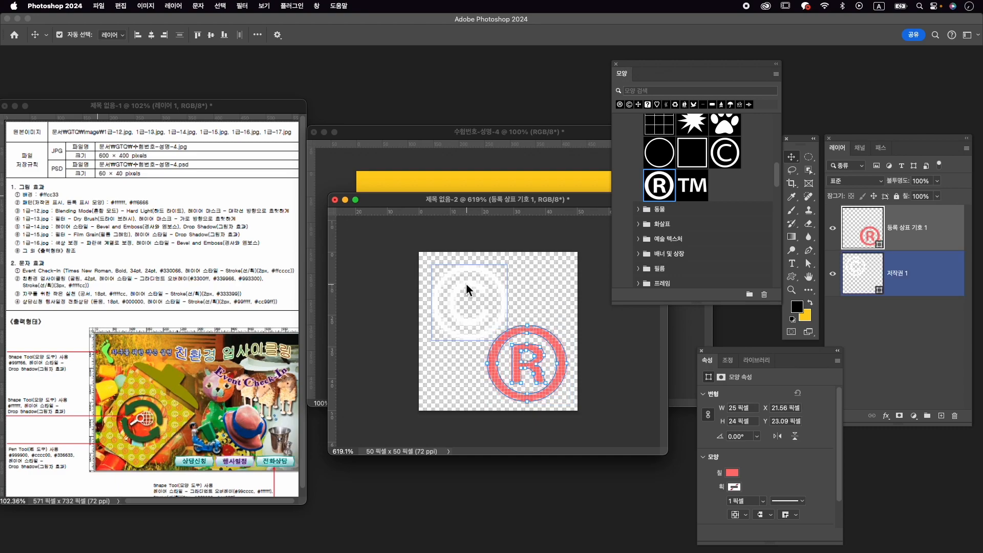
left_click(502, 306)
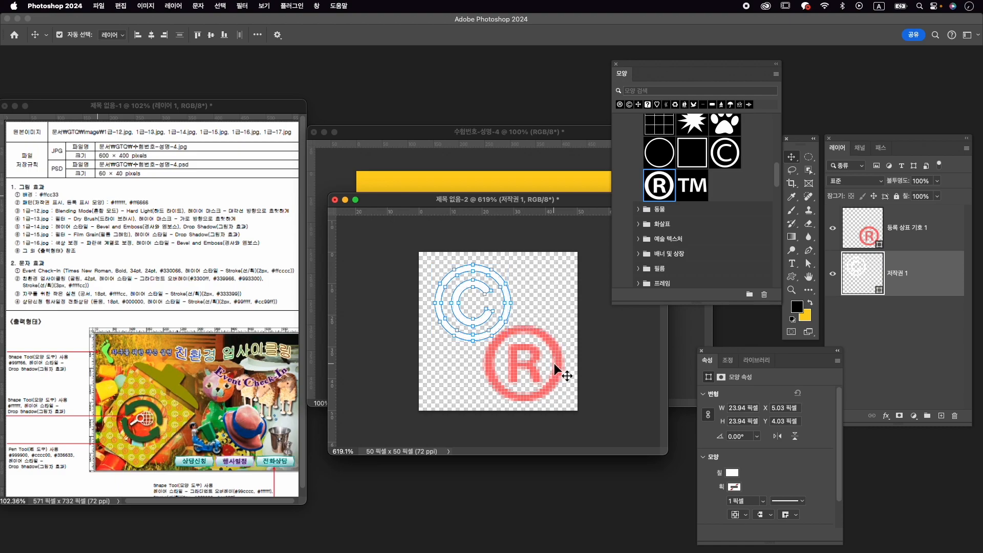
- Define the copyright and registered trademark tile as a new named pattern
left_click(120, 6)
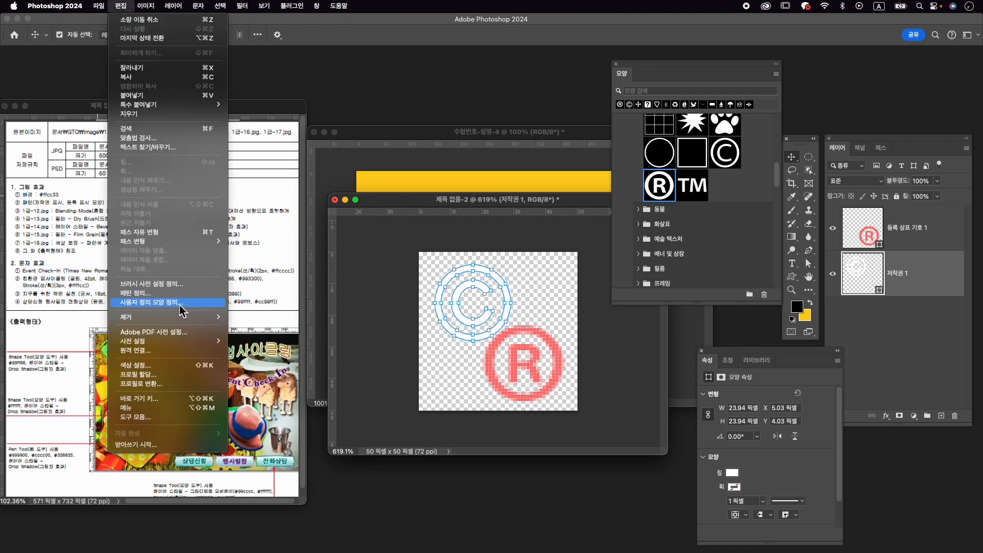
left_click(183, 294)
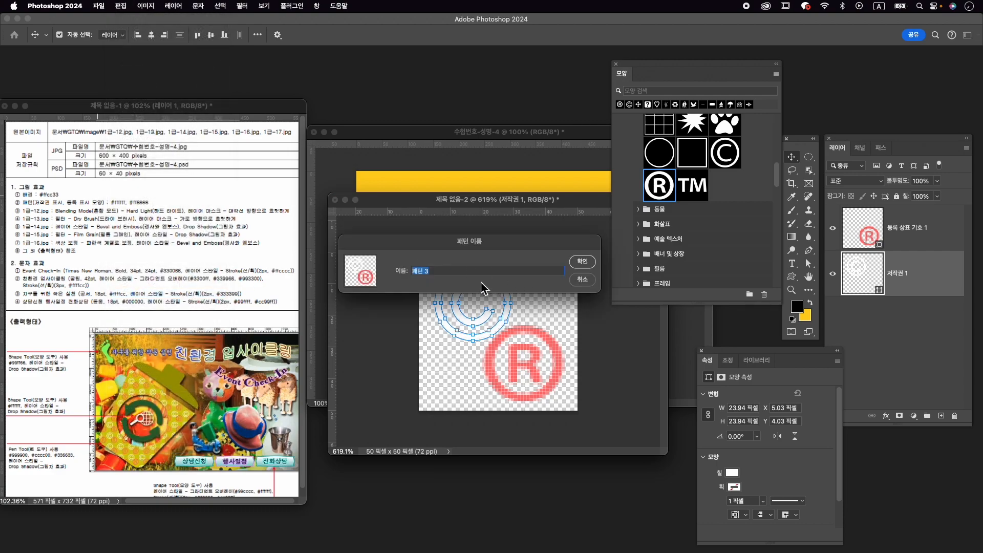
key("ctrl+space")
type("ㅈ")
key("Return")
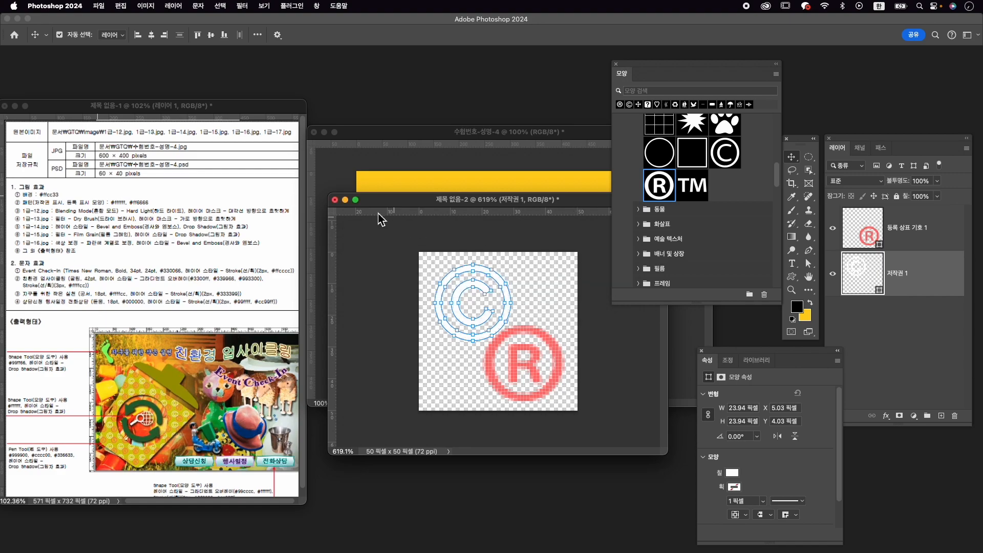
- Uncover the 600 × 400 px composition and open 1급-12.jpg from the GTQ Image folder
left_click_drag(374, 206, 389, 477)
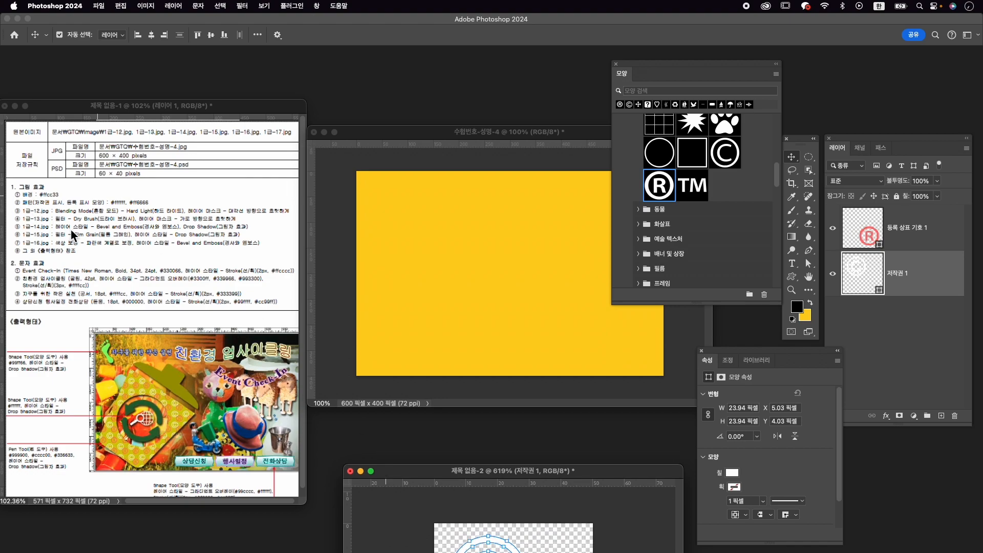
left_click(616, 65)
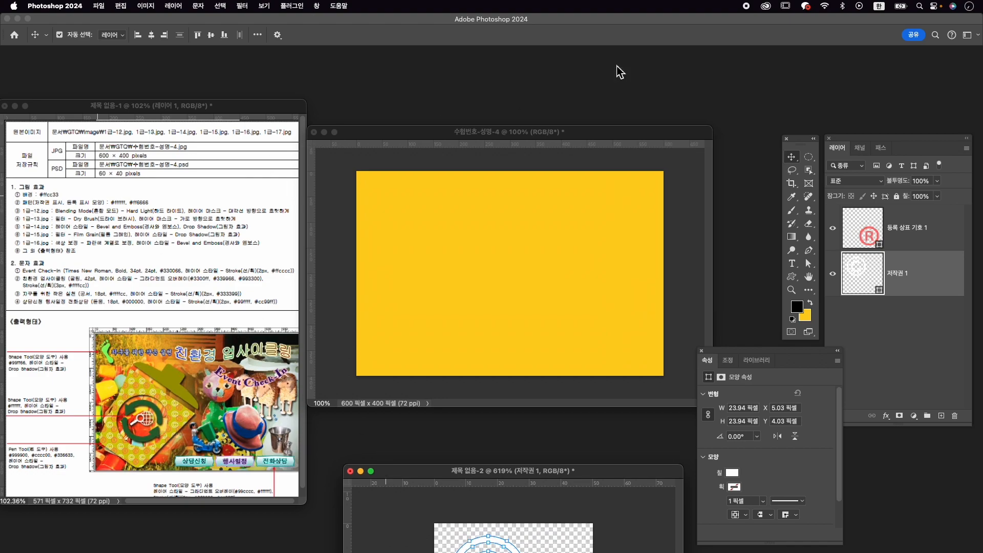
key("super+o")
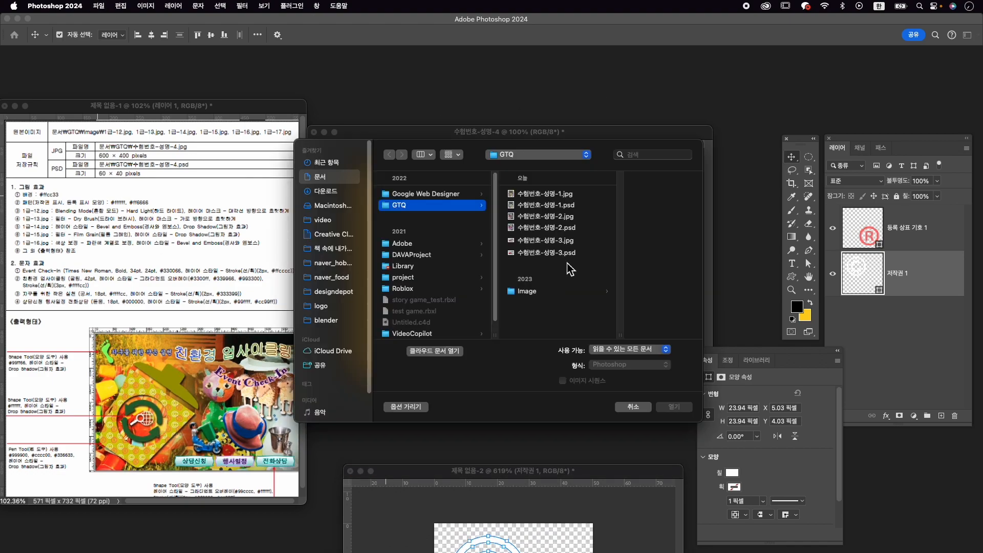
left_click(528, 291)
scroll(630, 282, "down", 2)
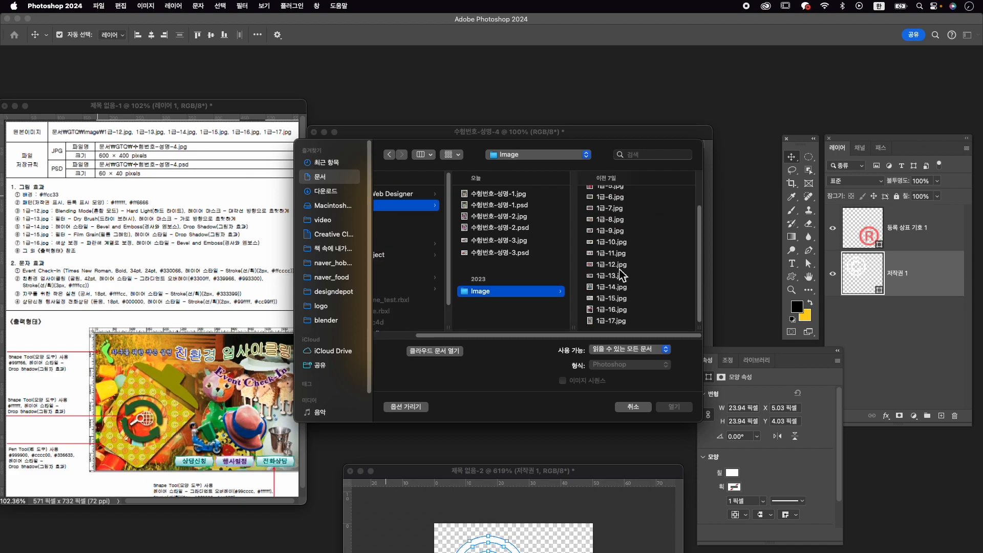
left_click(623, 265)
left_click(674, 407)
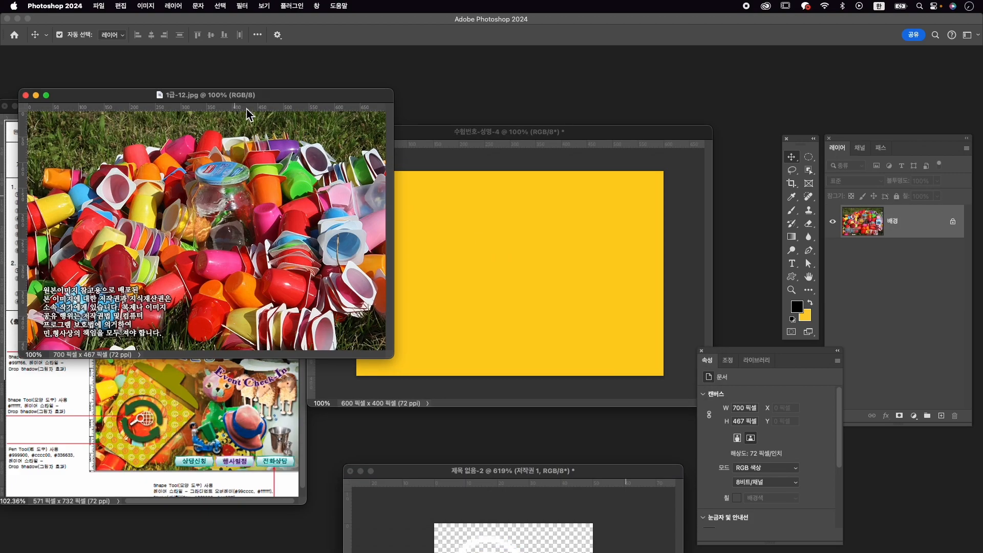
left_click_drag(255, 94, 476, 90)
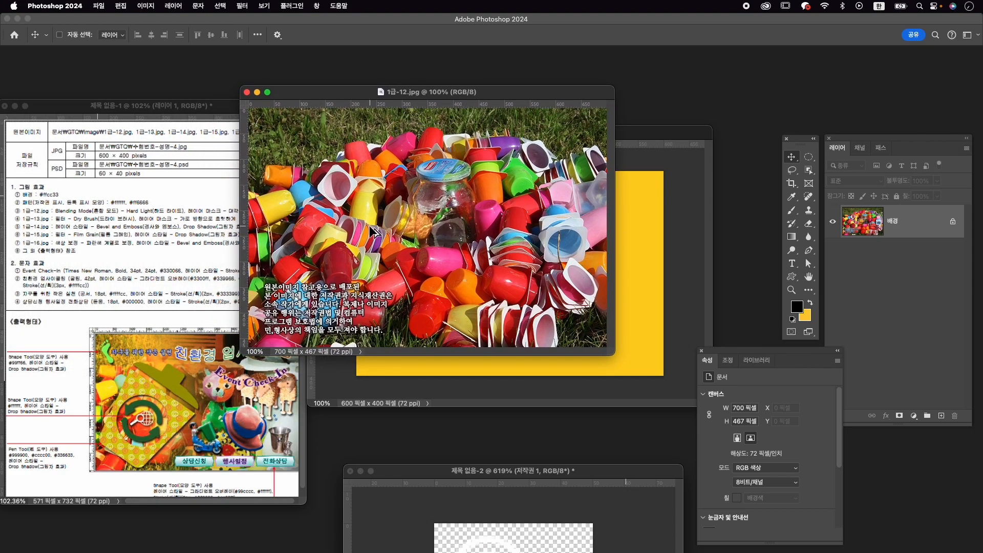
- Resize 1급-12.jpg to 600 px wide, copy it into the task 4 composition and close the source file
key("super+alt+i")
type("600")
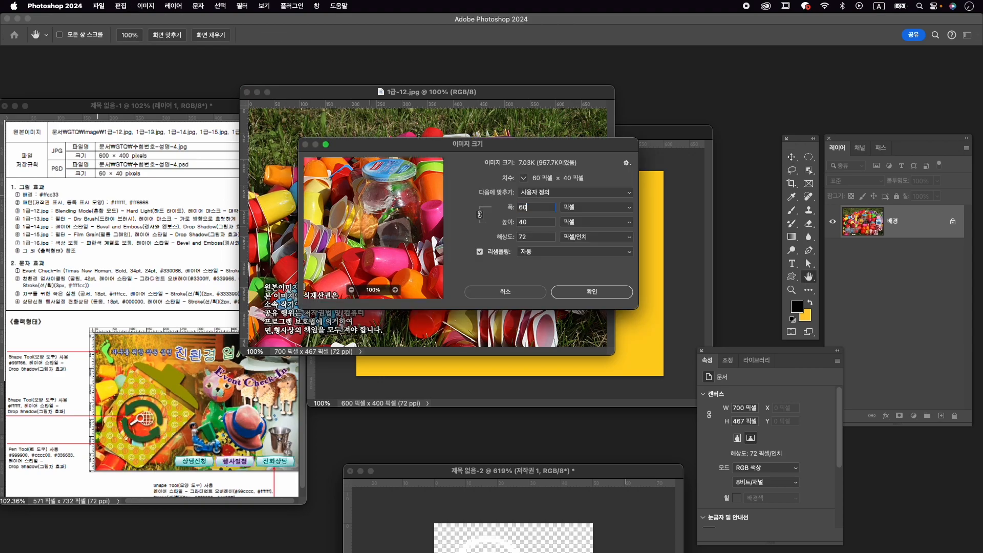
key("Return")
left_click_drag(389, 241, 643, 302)
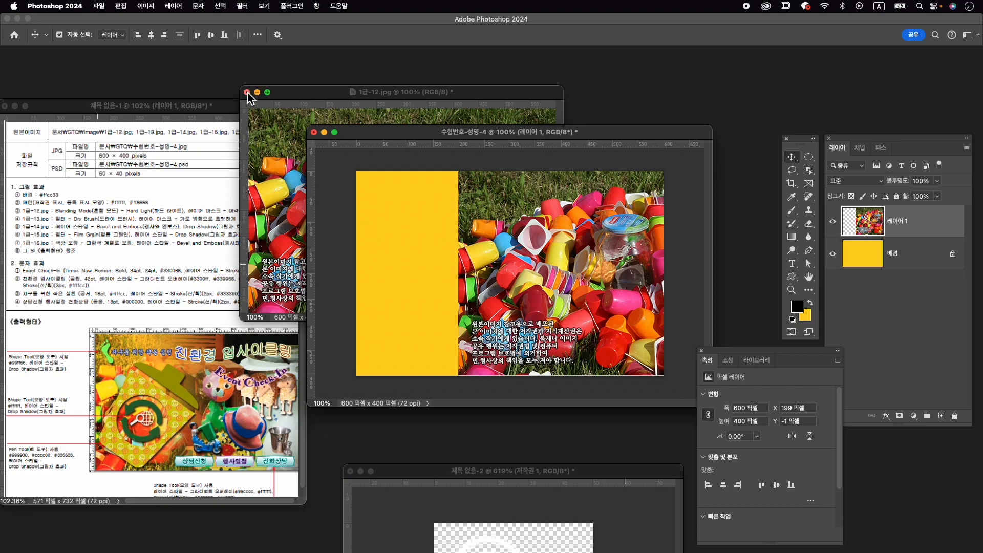
left_click(248, 96)
left_click(485, 225)
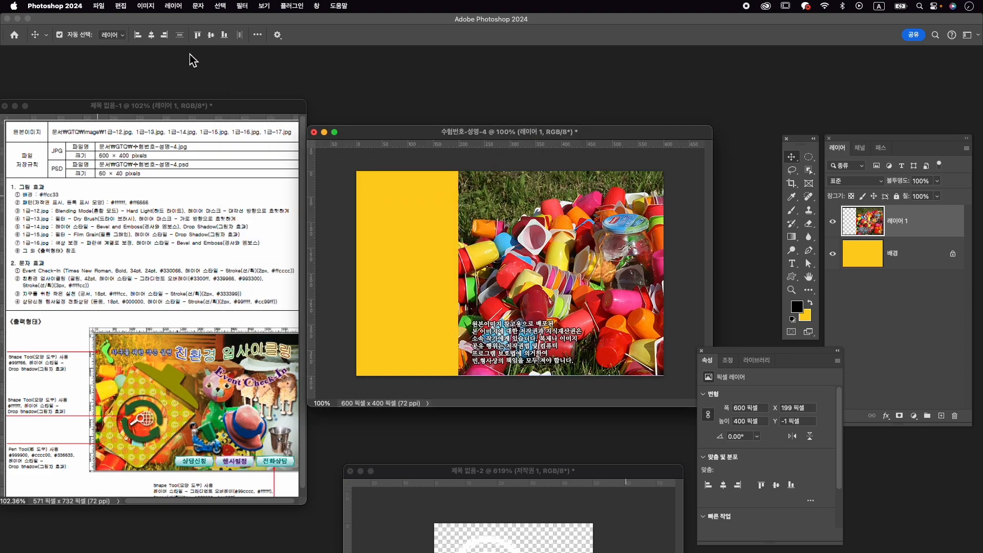
- Centre the plastic-cups photo horizontally and vertically on the canvas and check the alignment target
left_click(151, 34)
left_click(210, 34)
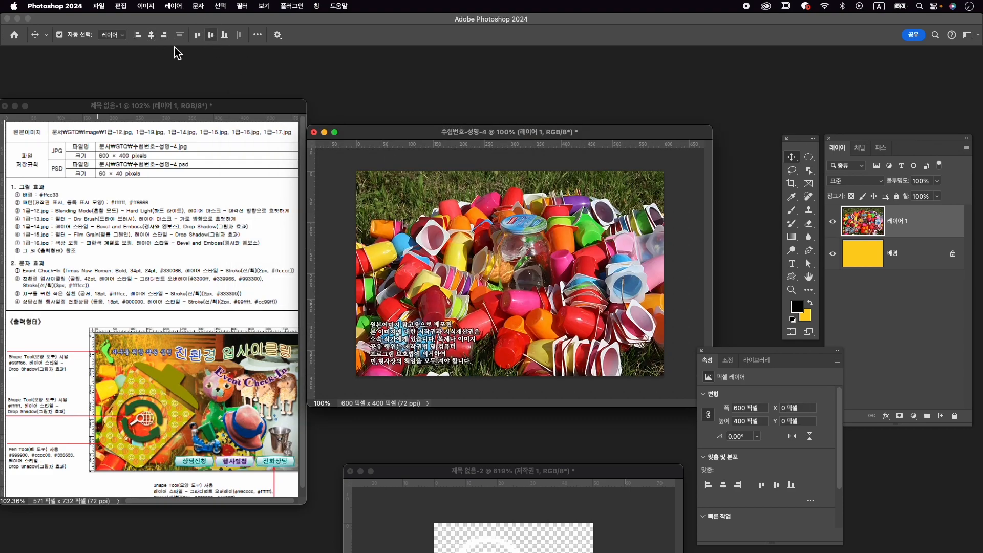
left_click(257, 35)
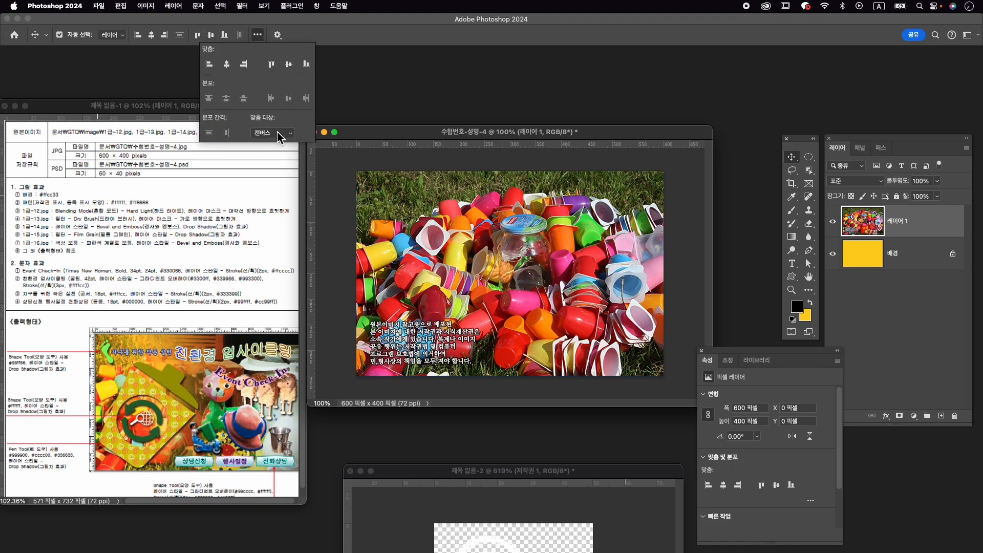
- Rename the photo layer 1-12 and set its blending mode to Hard Light (하드 라이트)
double_click(901, 221)
type("1")
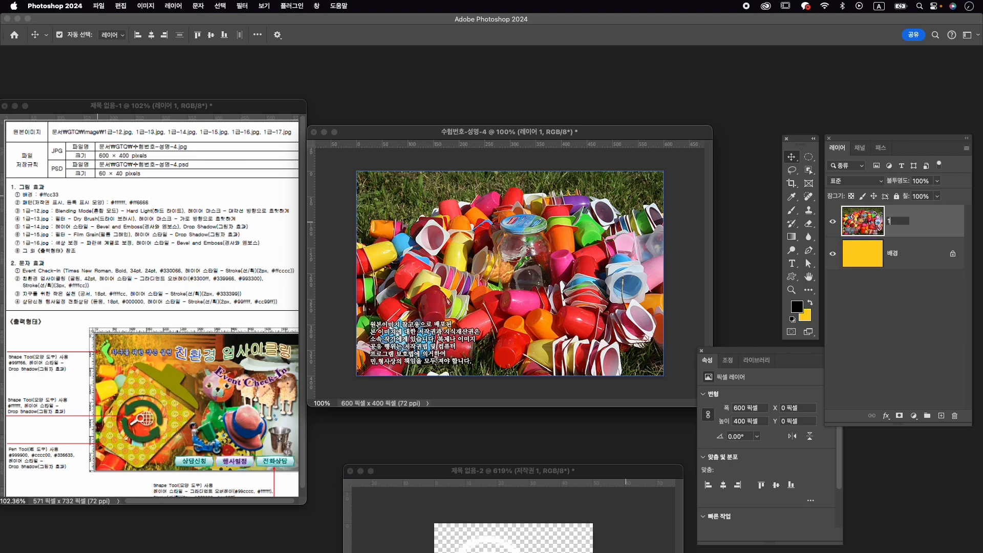
type("-12")
key("Return")
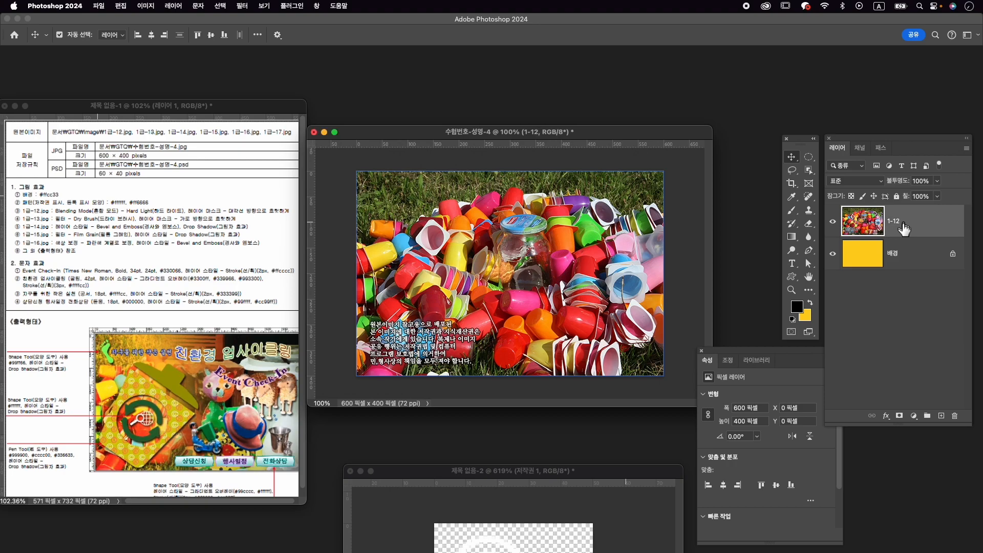
left_click(875, 183)
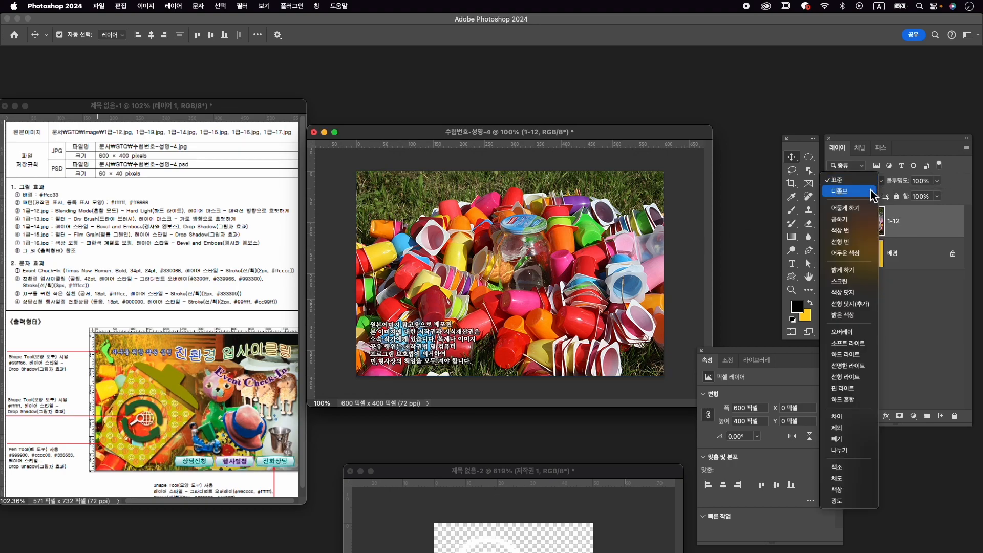
left_click(875, 354)
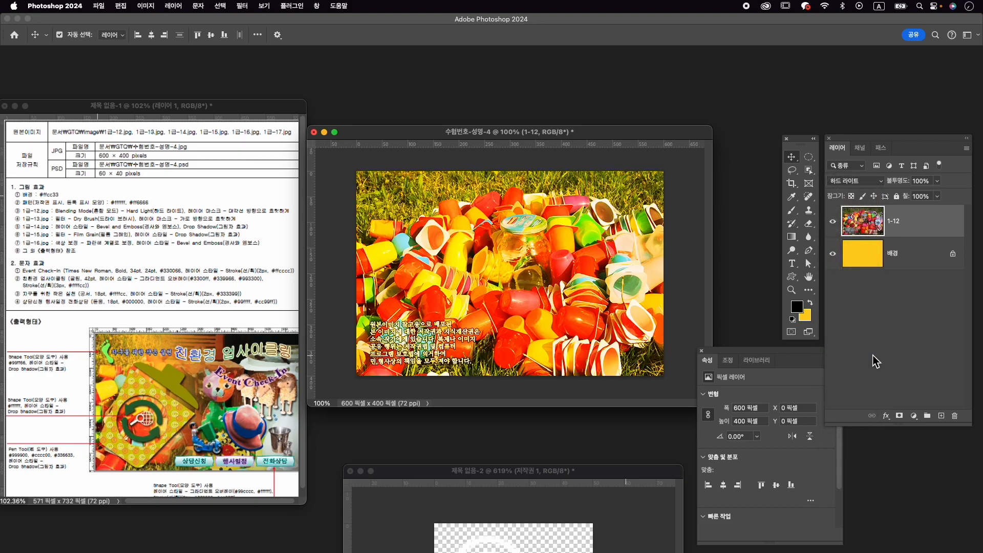
- Add a layer mask to the 1-12 layer and fade the photo diagonally toward the canvas's upper right with a linear gradient
left_click(899, 416)
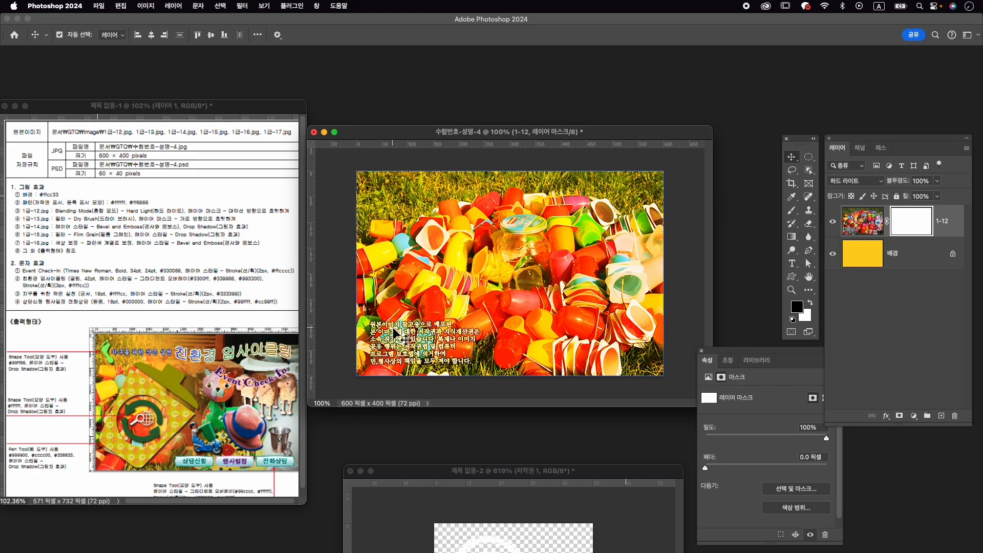
key("g")
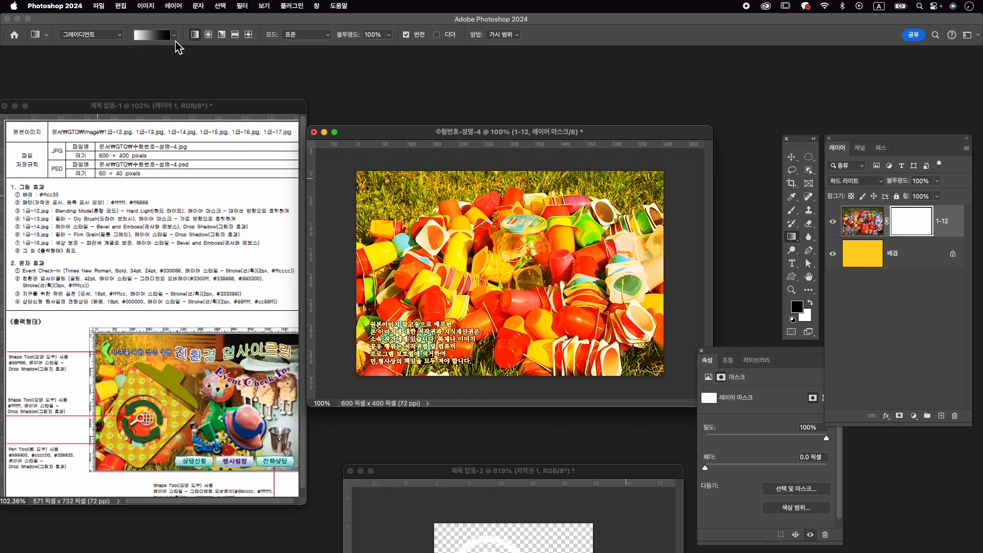
left_click_drag(456, 308, 550, 225)
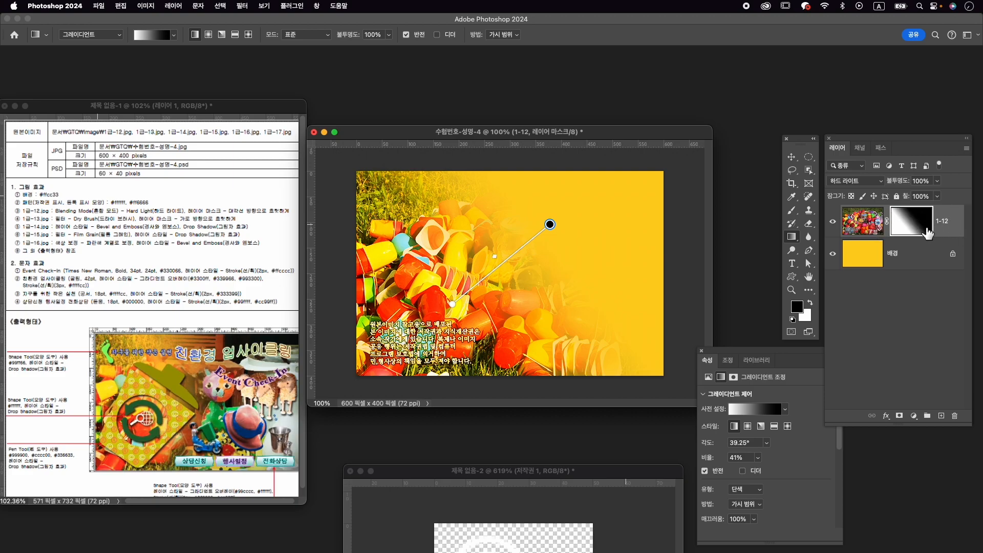
- Open 1급-13.jpg and apply the Dry Brush (드라이 브러시) artistic filter to it
key("super+o")
left_click(615, 328)
left_click(681, 405)
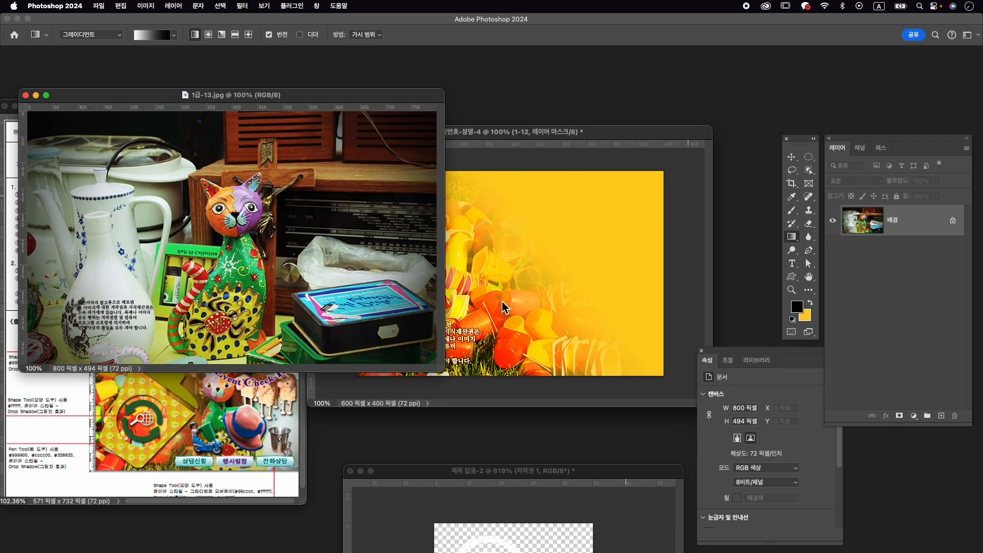
left_click_drag(259, 97, 480, 93)
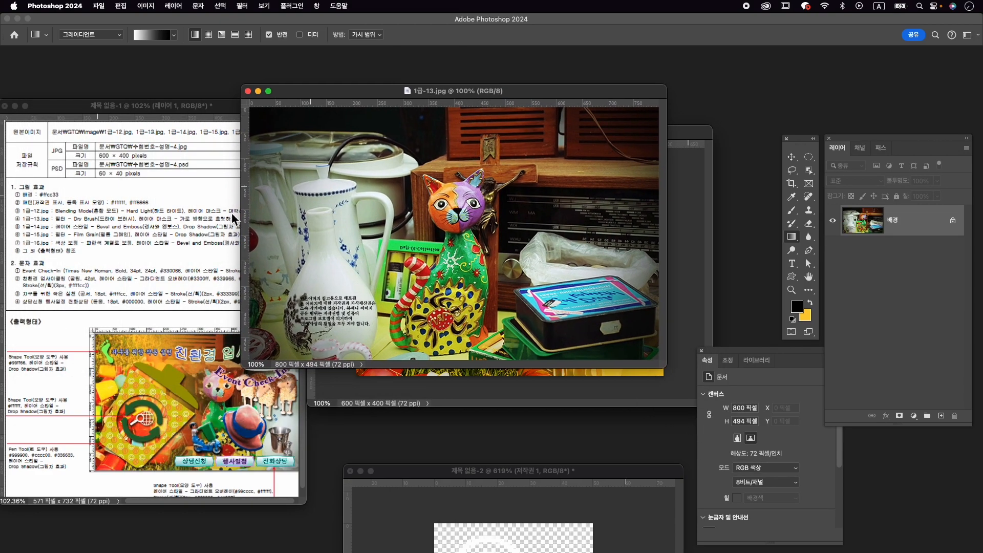
left_click(249, 6)
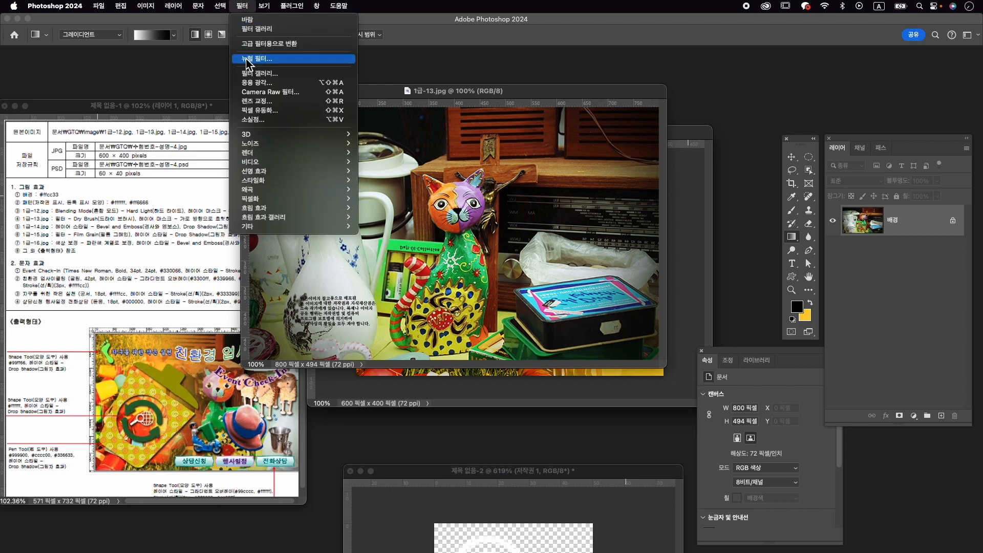
left_click(272, 75)
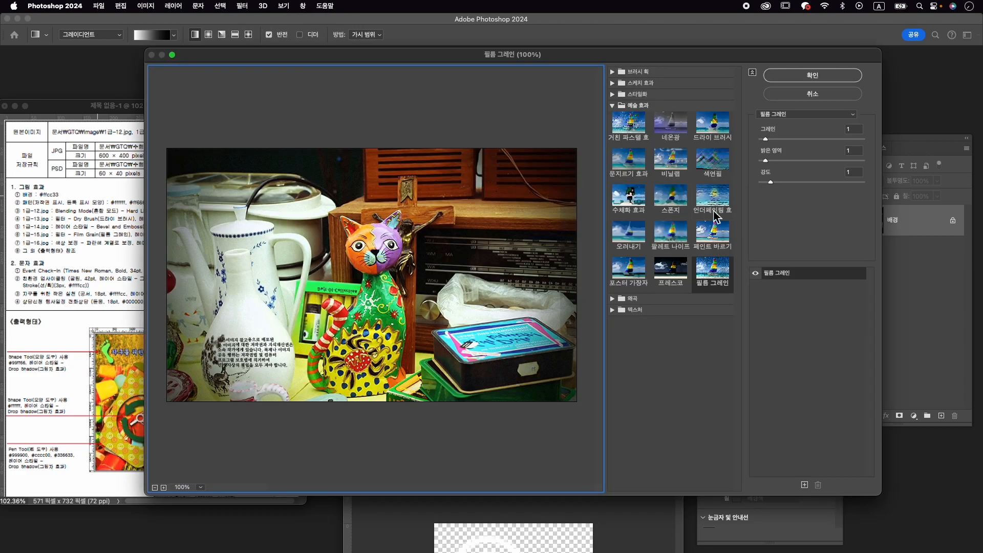
left_click(705, 126)
left_click(814, 77)
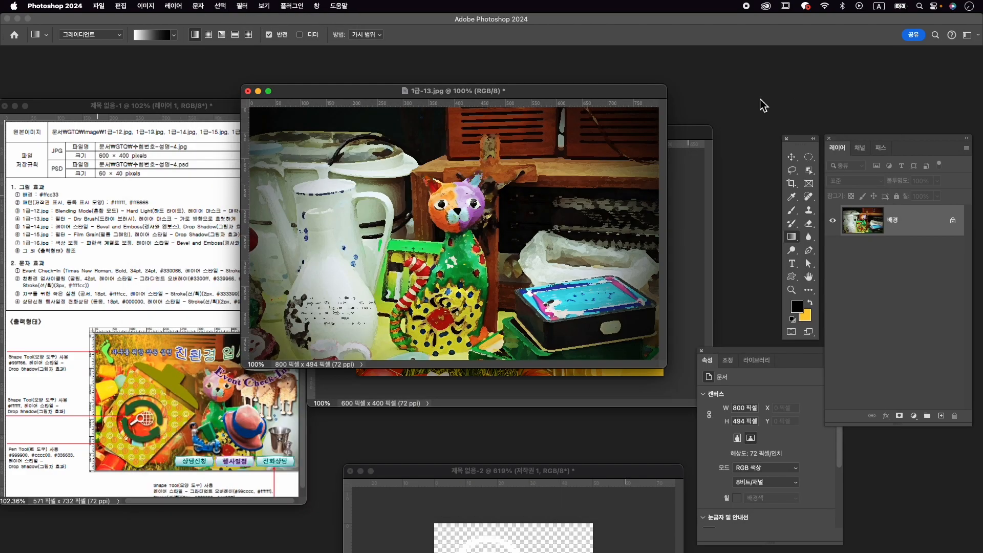
- Resize the 1급-13.jpg image to a height of 400 px with its proportions constrained
left_click_drag(326, 97, 373, 93)
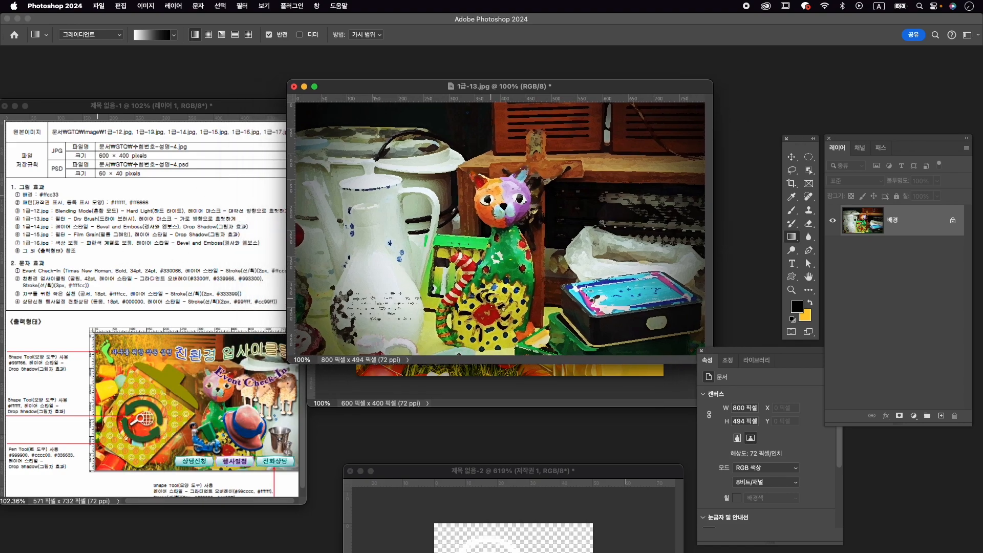
left_click_drag(602, 82, 527, 70)
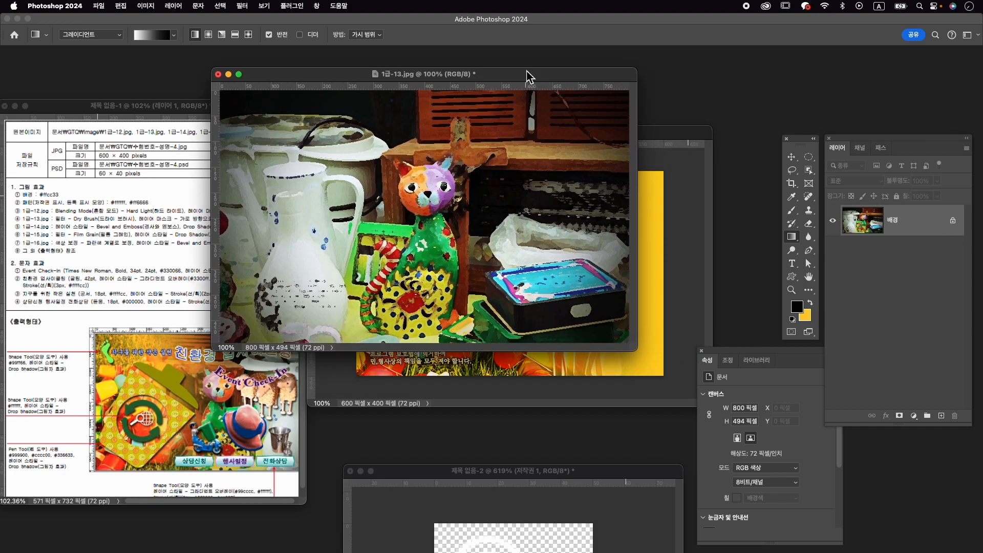
key("v")
left_click_drag(451, 184, 484, 187)
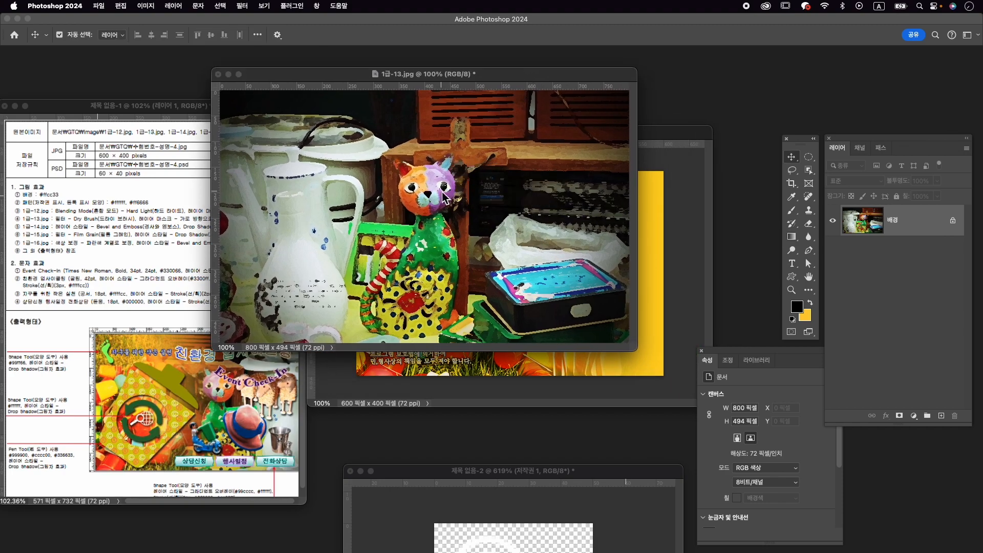
left_click(497, 252)
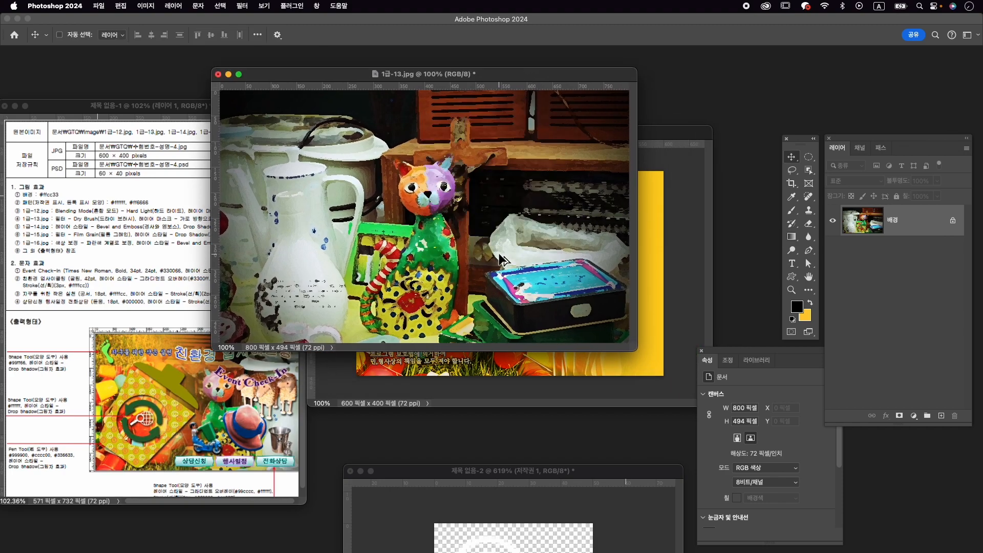
key("super+alt+i")
type("600")
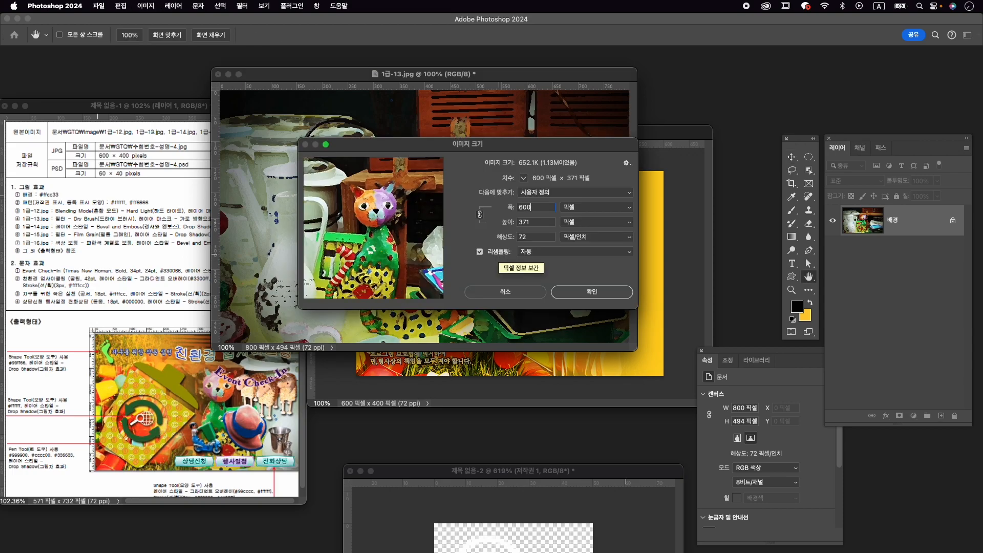
key("Tab")
type("400")
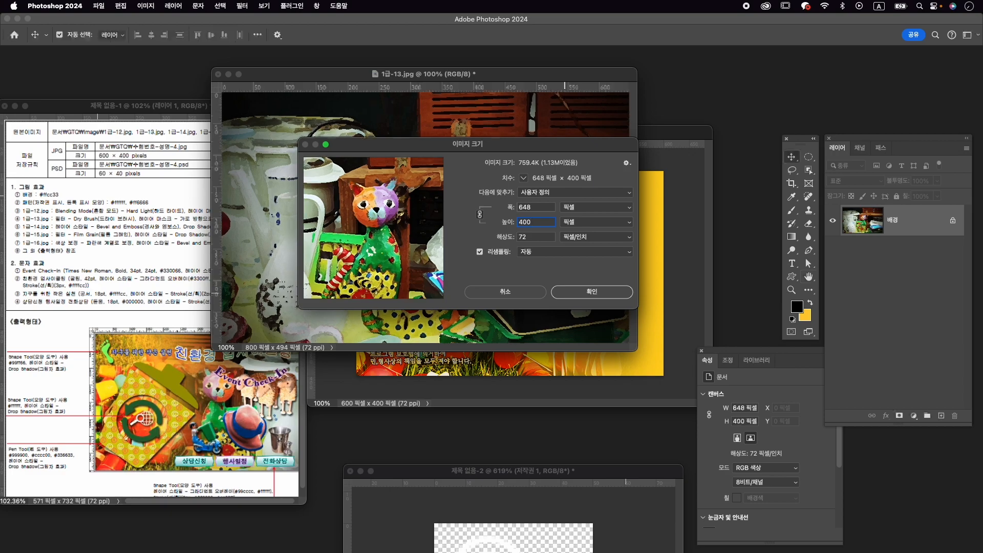
key("Return")
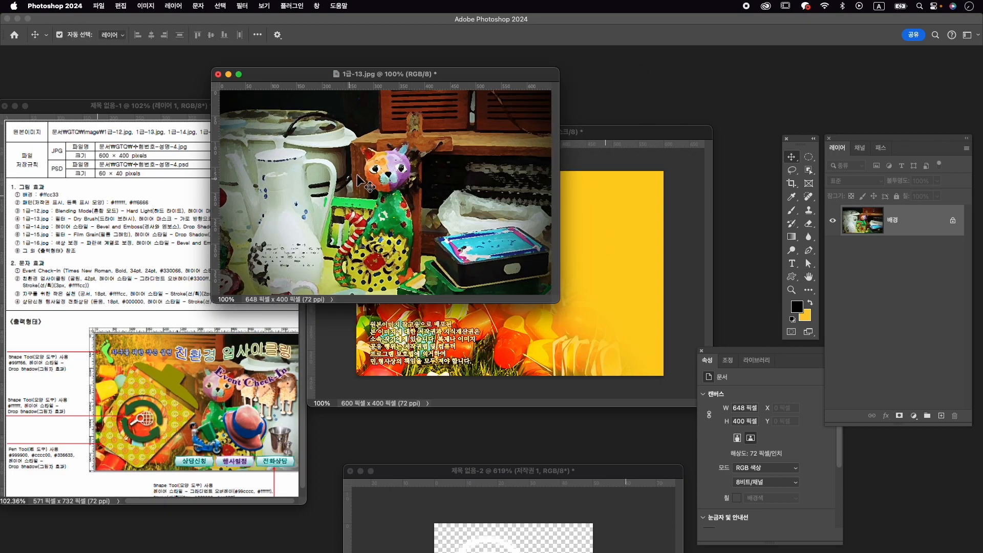
- Copy the 1급-13.jpg photo into the 수험번호-성명-4 composition, close the source file and move the photo over the canvas
left_click_drag(620, 285, 620, 285)
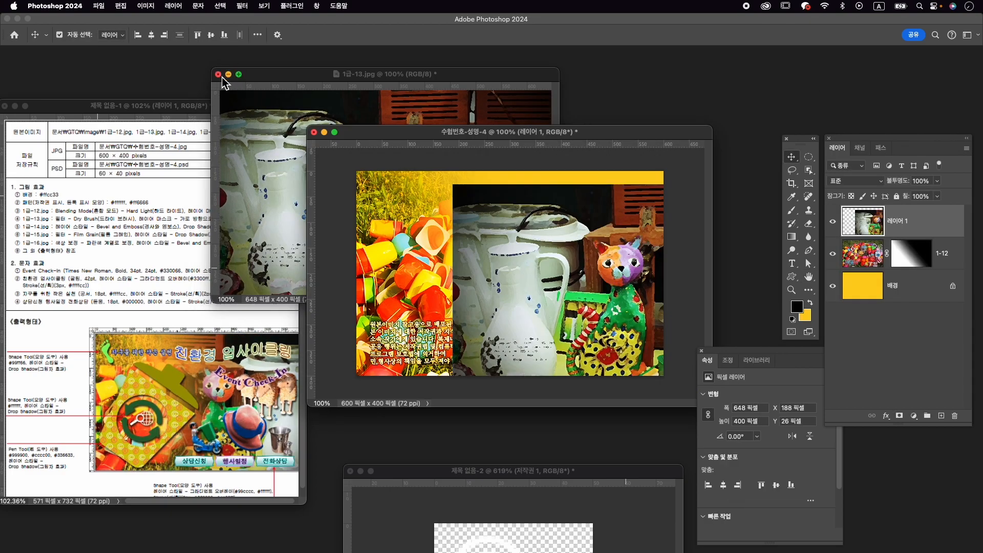
left_click(219, 74)
left_click(492, 222)
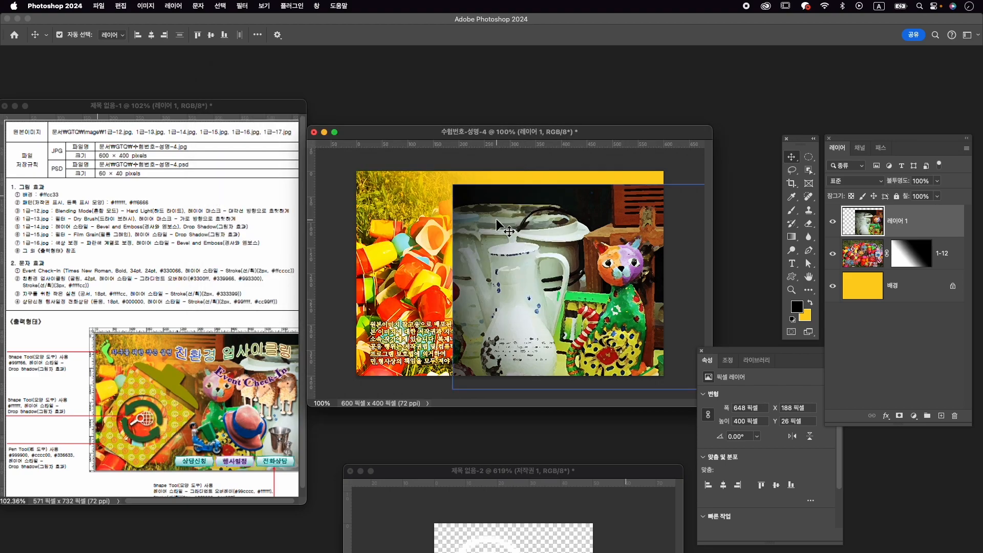
left_click_drag(533, 248, 436, 239)
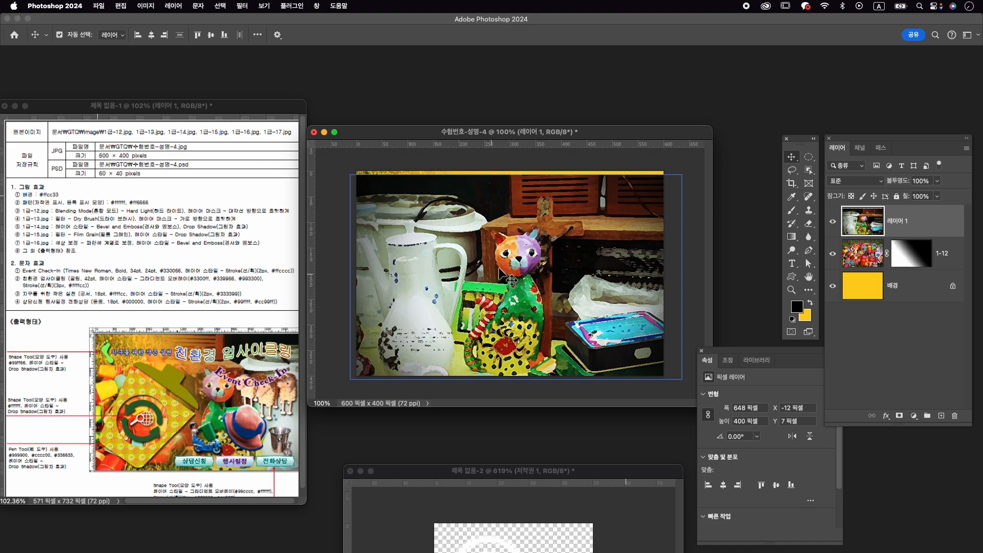
- Flip the cat photo horizontally, then reposition and enlarge it to about 662 × 408 px at the canvas's right side
key("ctrl+t")
right_click(574, 247)
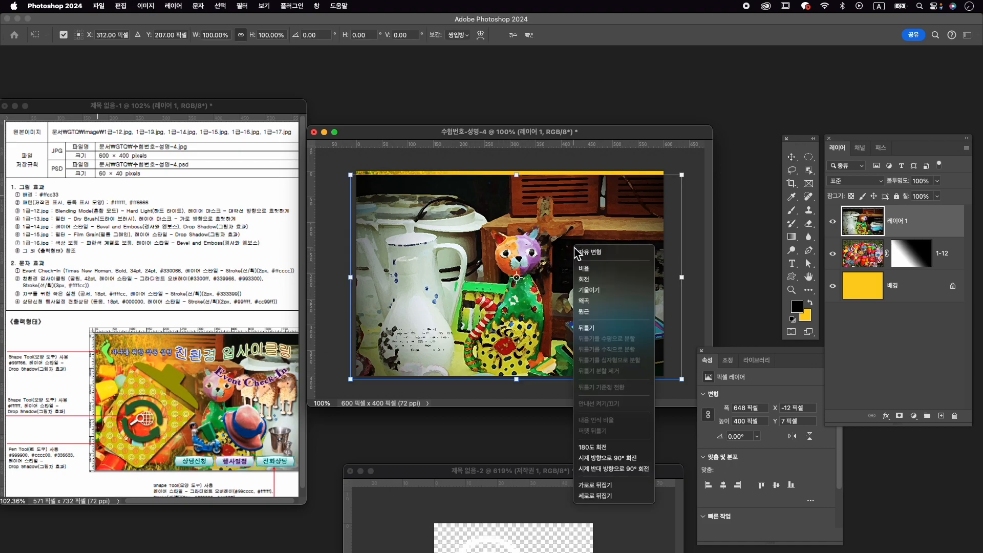
left_click(634, 489)
left_click_drag(567, 292, 567, 284)
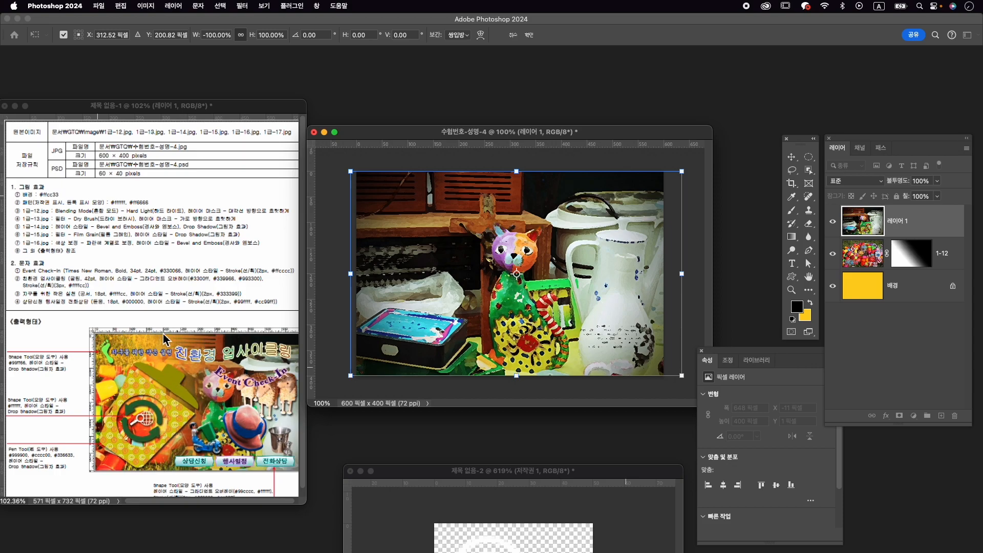
left_click_drag(538, 278, 553, 278)
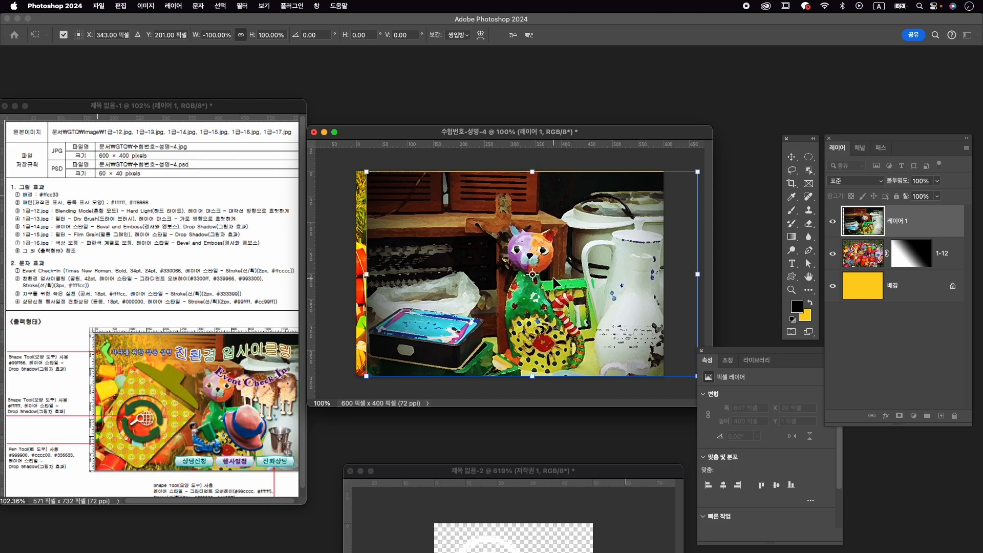
key("Return")
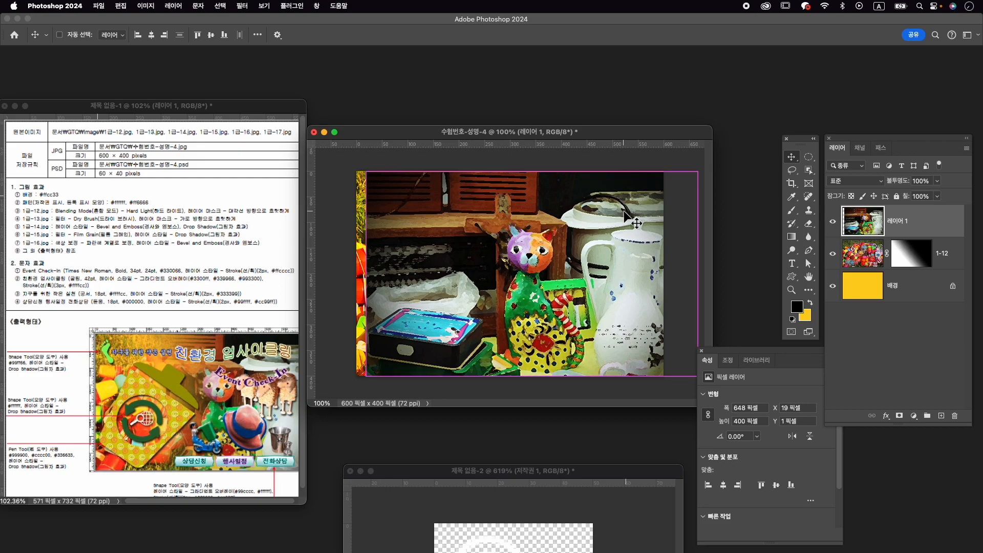
key("super+t")
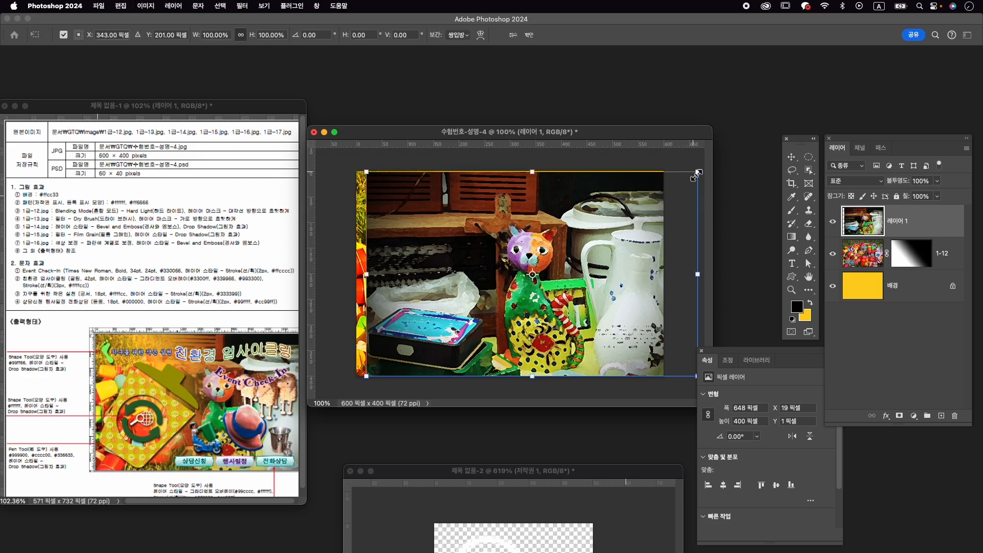
left_click_drag(698, 173, 702, 170)
key("Return")
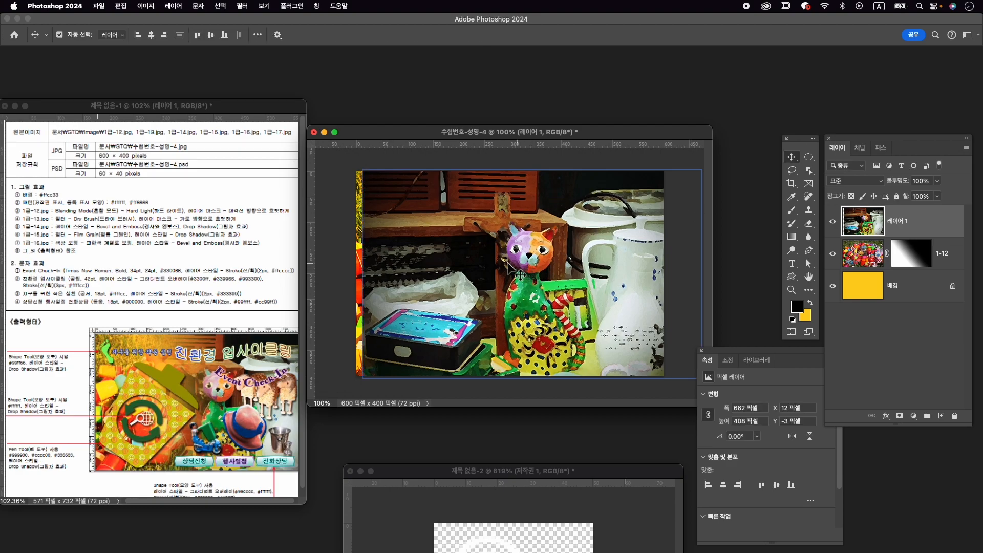
- Rename the cat photo's layer 1-13
double_click(903, 220)
type("1-13")
key("Return")
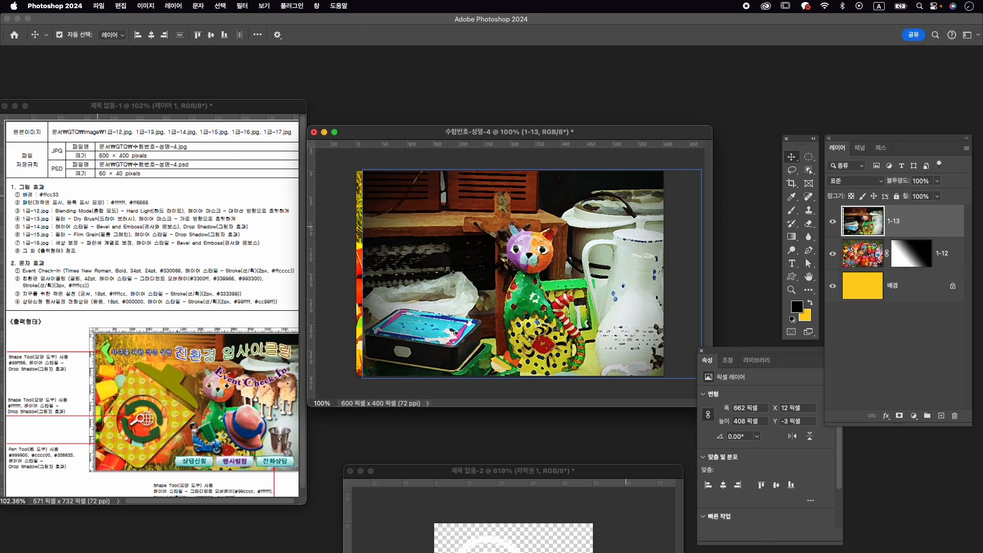
- Add a layer mask to the 1-13 layer and fade out the photo's left side with a horizontal linear gradient
left_click(900, 416)
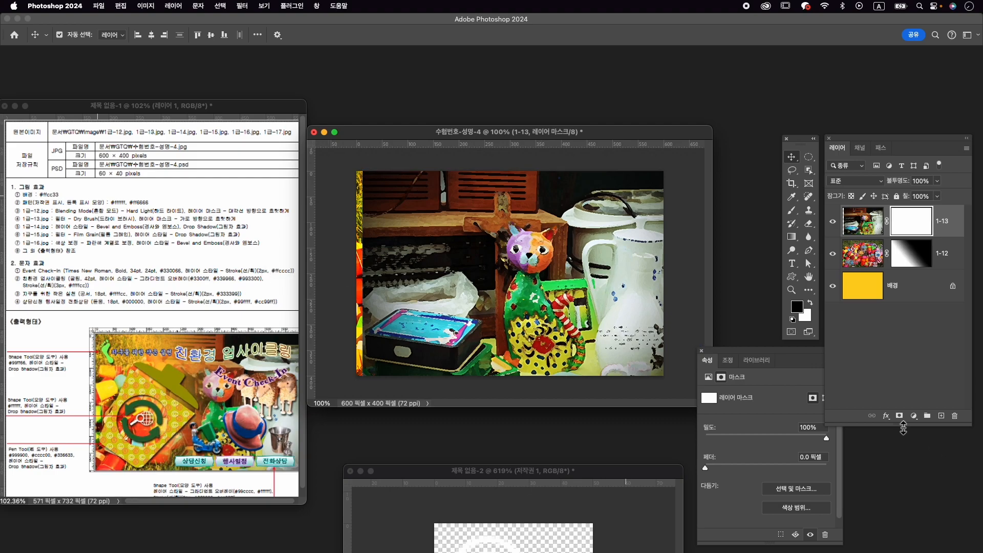
key("g")
left_click_drag(538, 277, 418, 272)
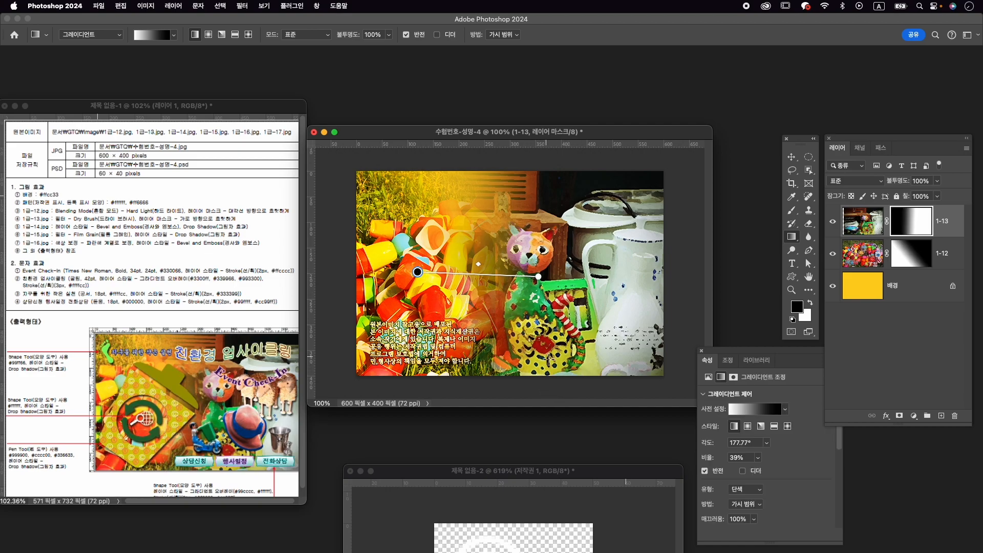
key("v")
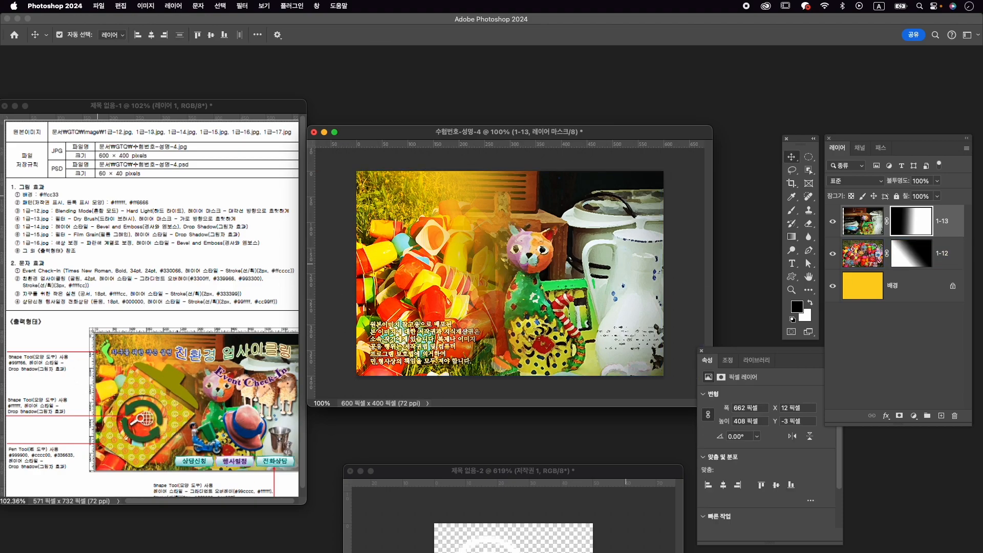
- Shift the plastic-cups layer 1-12 about 13 px to the left
left_click(849, 258)
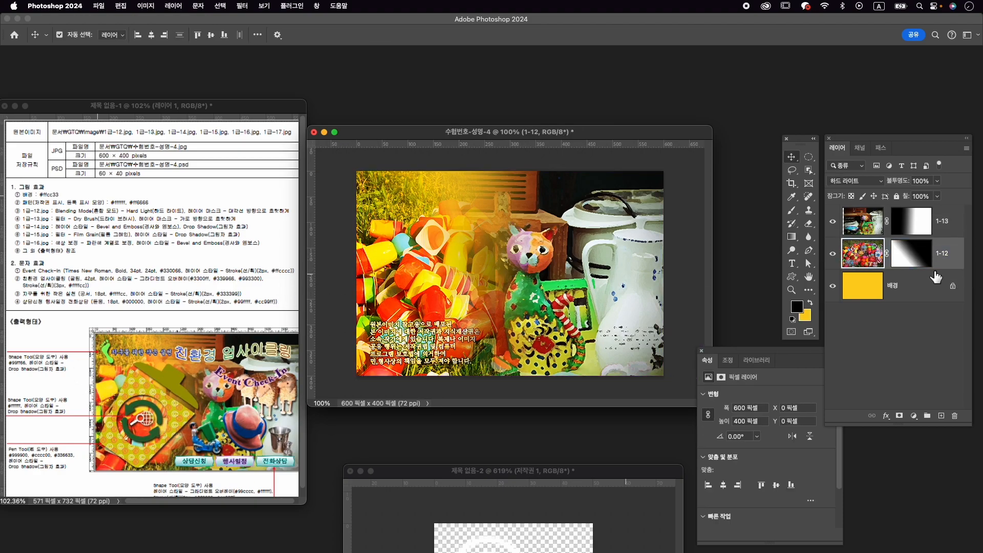
key("super+t")
left_click_drag(382, 260, 375, 260)
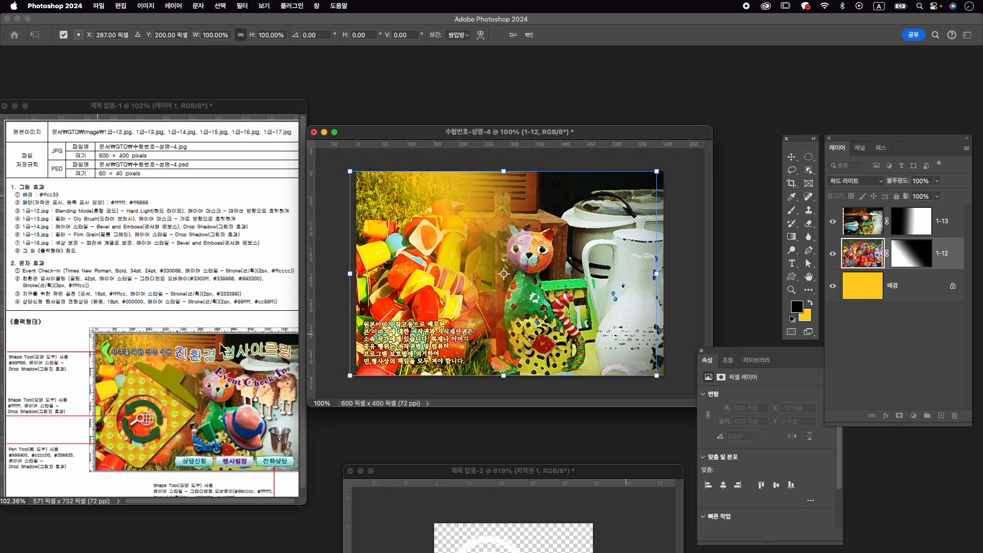
key("Return")
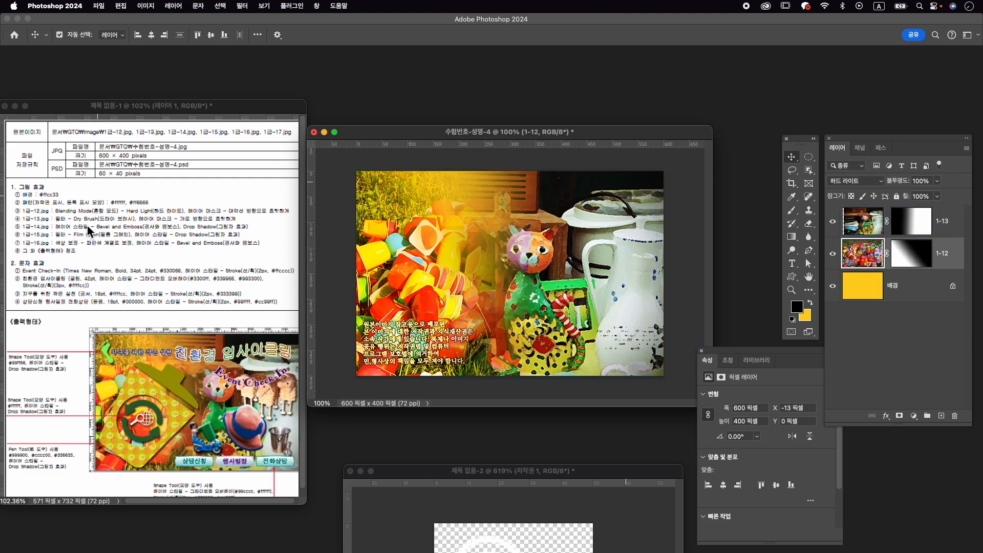
- Open 1급-14.jpg and place its window clear of the exam sheet
key("super+o")
scroll(626, 328, "down", 2)
left_click(622, 326)
left_click(674, 410)
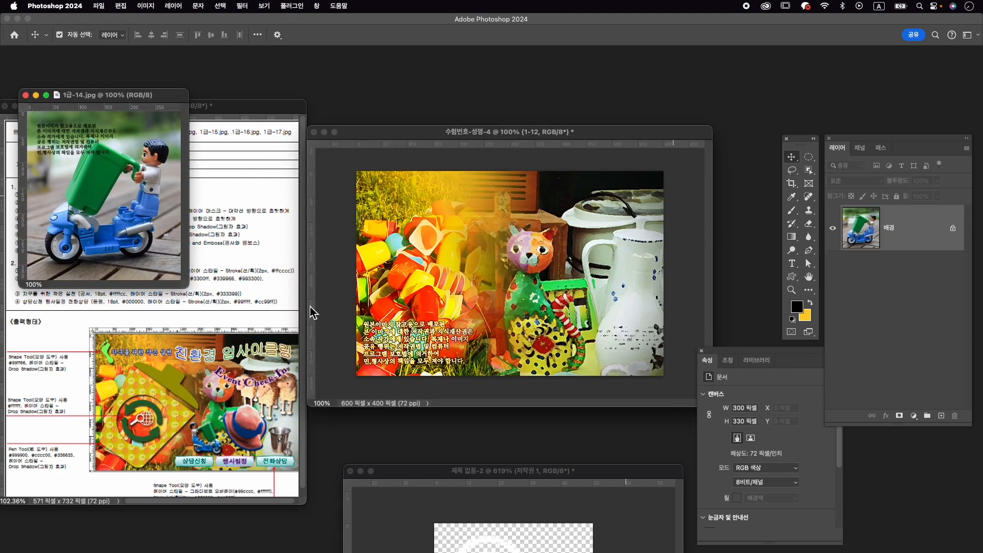
left_click_drag(123, 96, 479, 89)
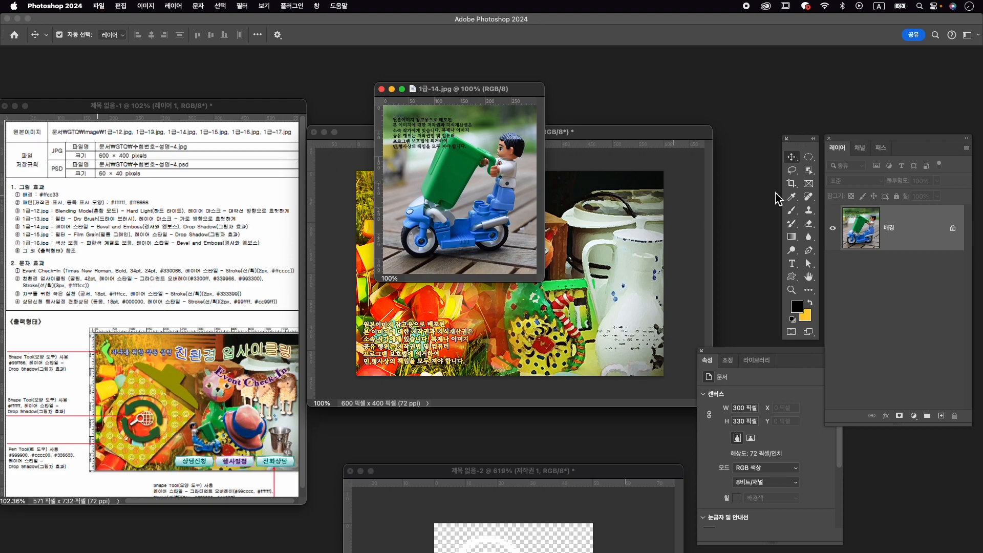
- Select the toy scooter rider with the green bin by object selection and mask out the background
left_click(809, 170)
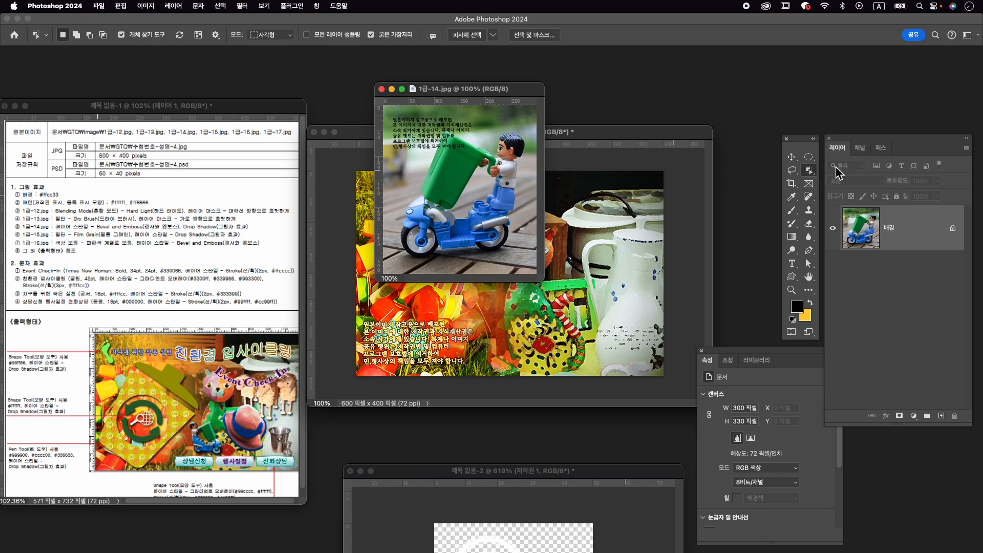
left_click(454, 163)
left_click(900, 416)
- Copy the masked toy scooter into the 수험번호-성명-4 composition, place its layer above 1-13 and close 1급-14.jpg
key("v")
left_click_drag(456, 200, 594, 321)
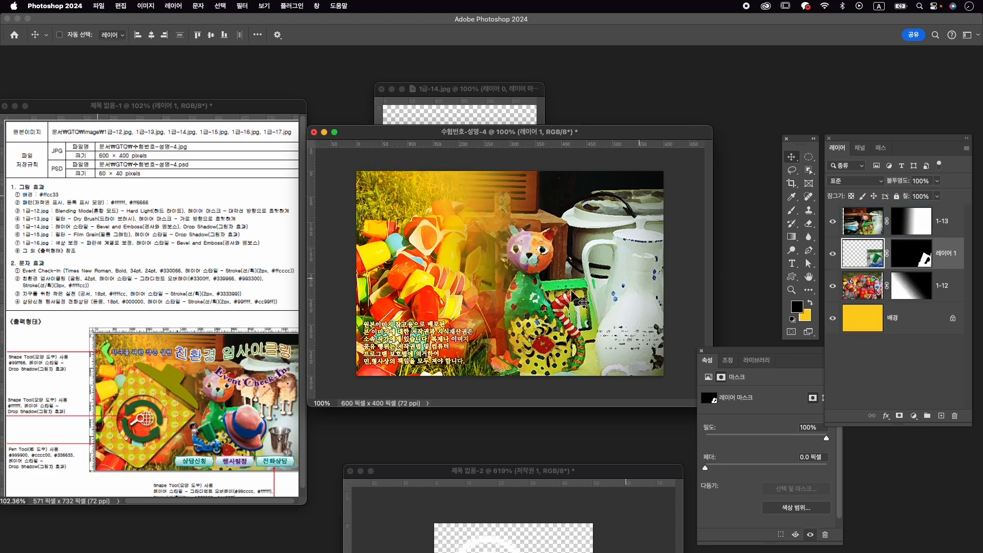
key("super+t")
left_click_drag(640, 297, 533, 277)
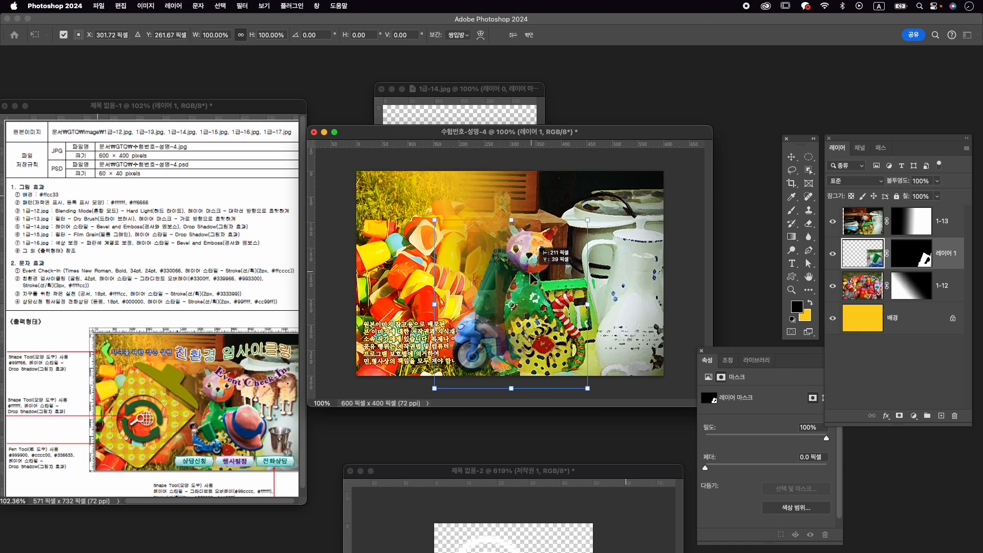
key("Return")
left_click_drag(866, 256, 887, 218)
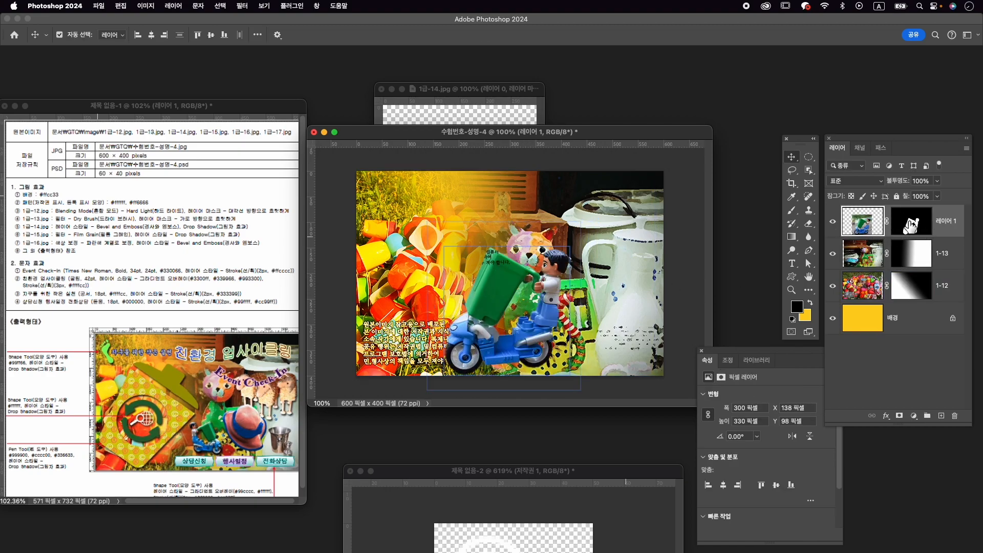
left_click(383, 89)
- Rename the toy scooter's layer 1-14
left_click(508, 225)
left_click(954, 230)
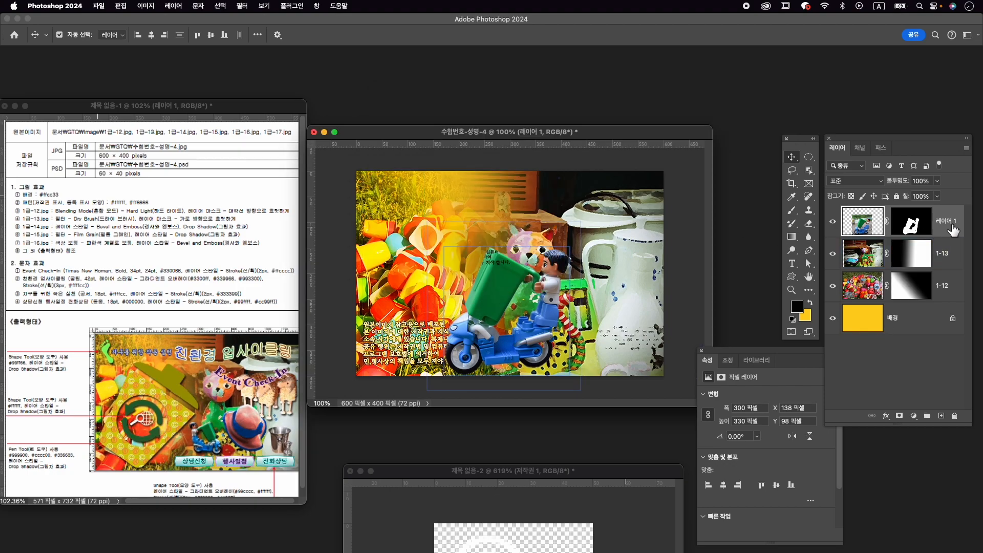
type("1-14")
key("Return")
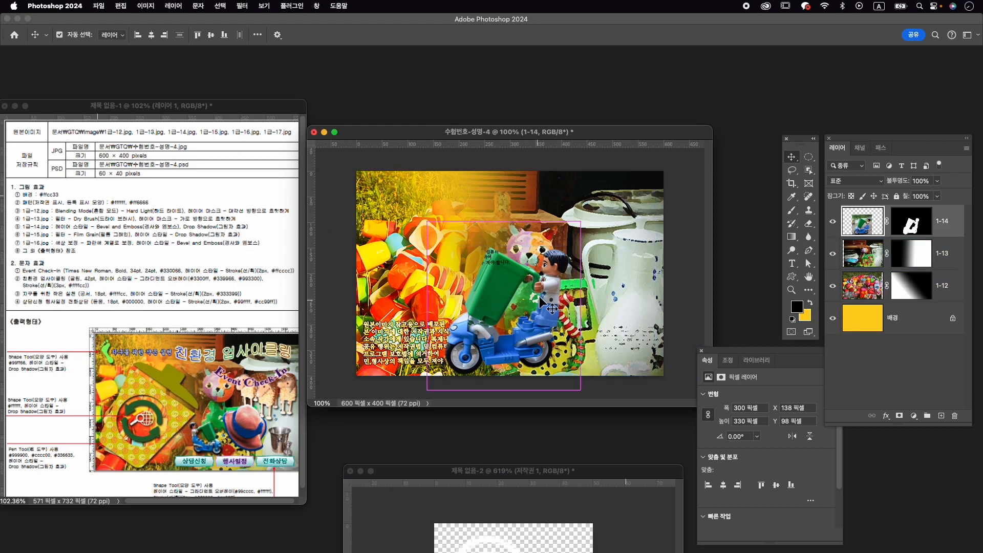
- Flip the toy scooter horizontally, scale it to about 117 × 130 px and place it in front of the cat figure's lower body
key("super+t")
right_click(545, 293)
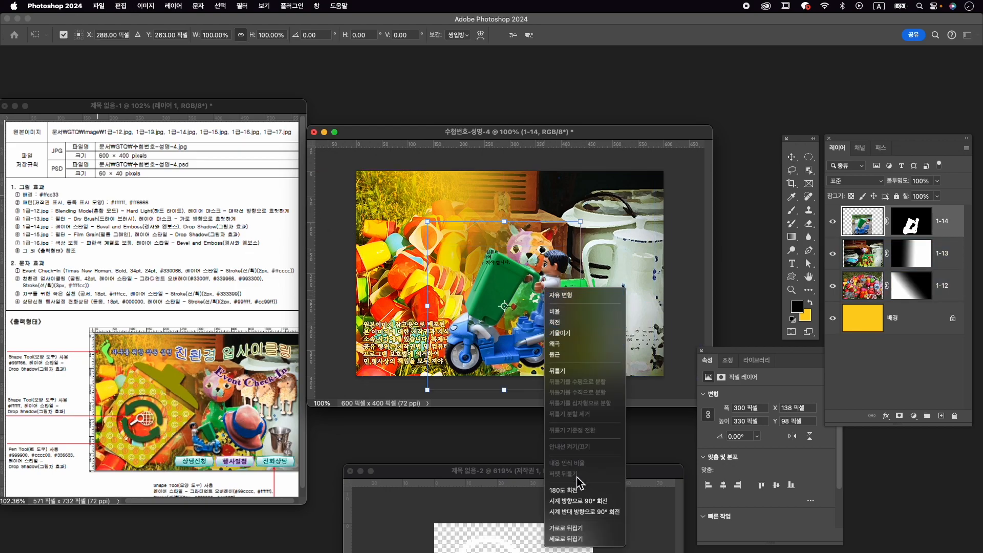
left_click(600, 529)
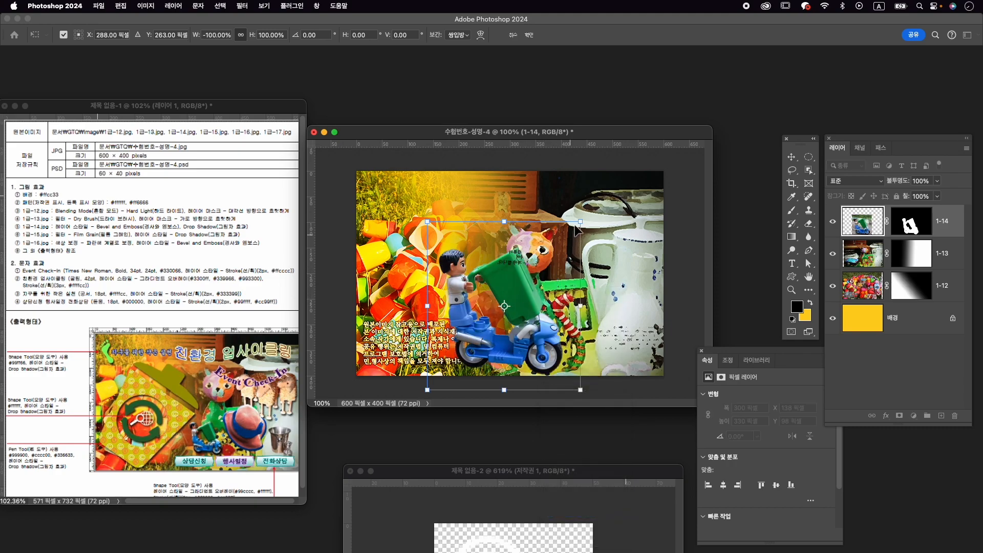
left_click_drag(581, 221, 513, 296)
left_click_drag(469, 325, 542, 299)
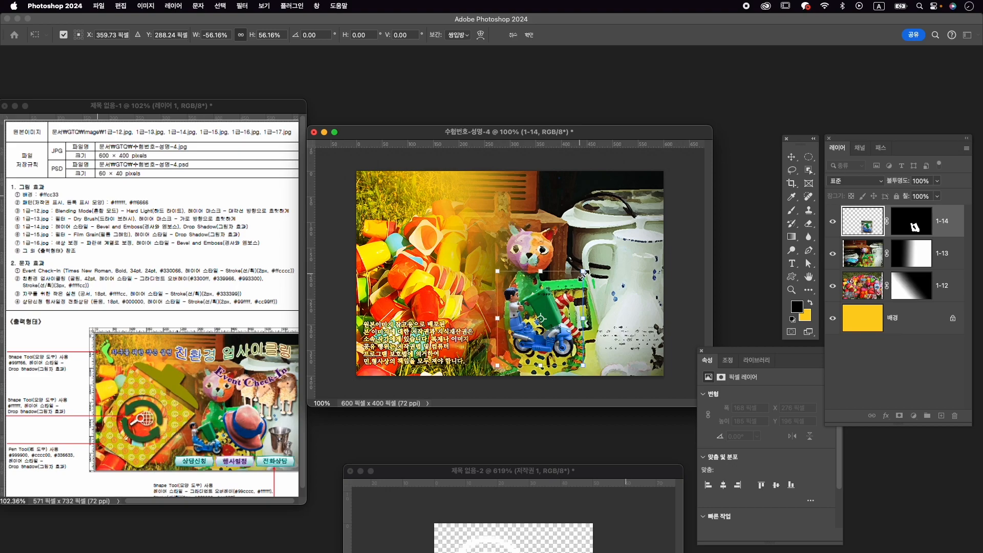
left_click_drag(582, 274, 544, 290)
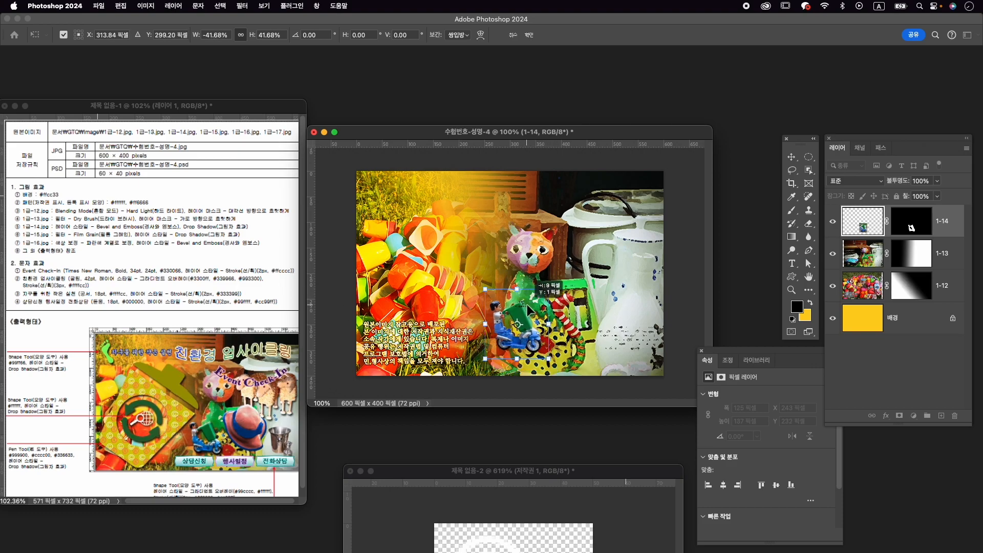
key("Return")
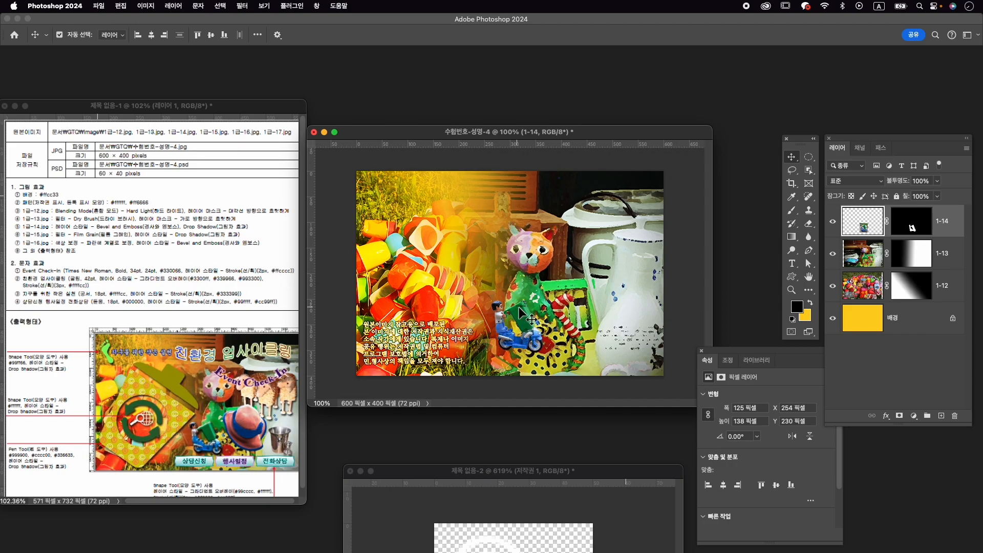
key("Return")
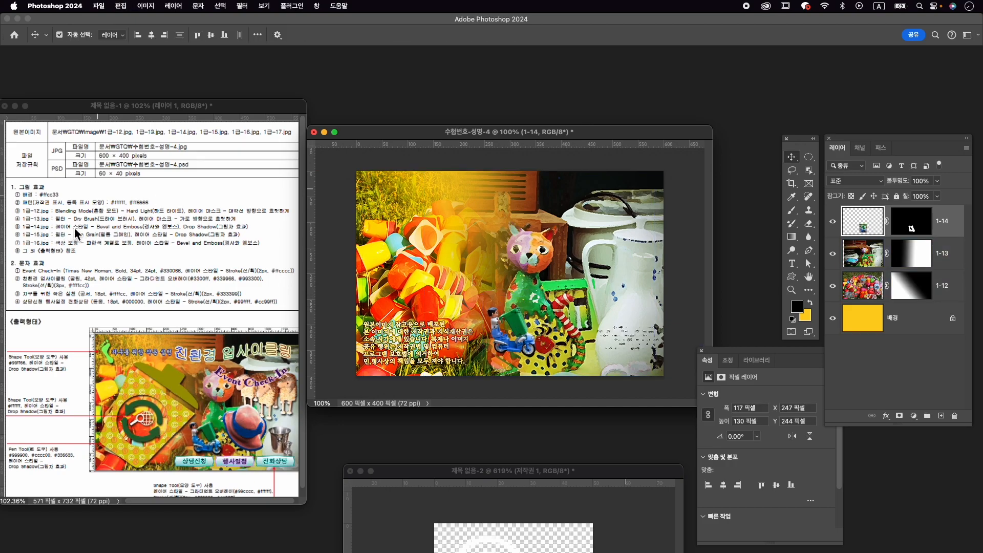
- Add Bevel and Emboss and Drop Shadow layer styles to layer 1-14, keeping their preset values
left_click(887, 417)
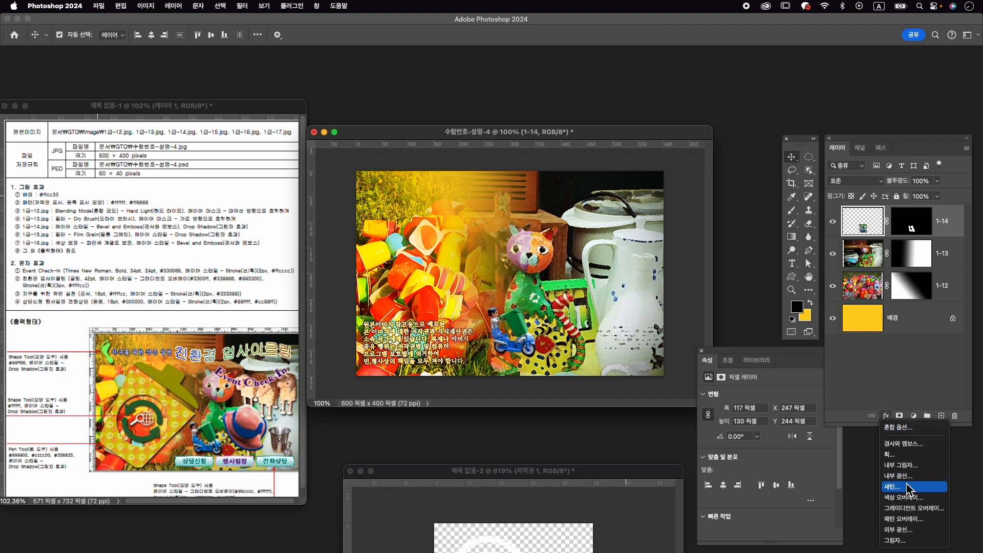
left_click(904, 444)
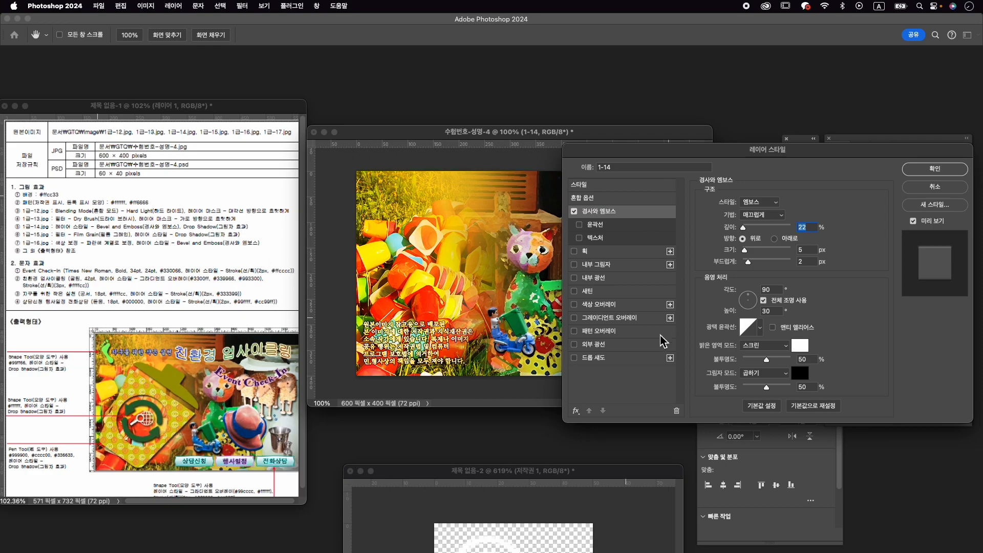
left_click(602, 358)
left_click(935, 169)
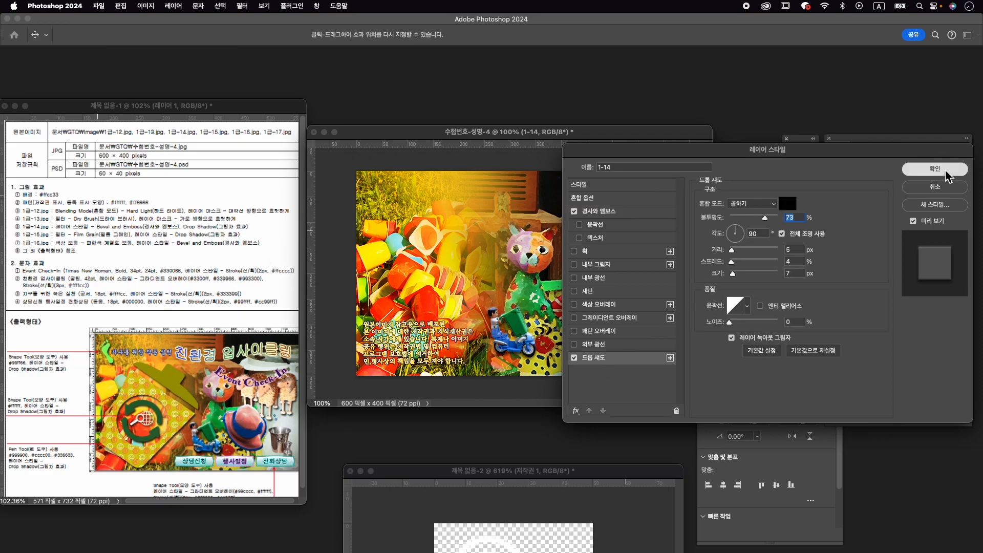
left_click(522, 323)
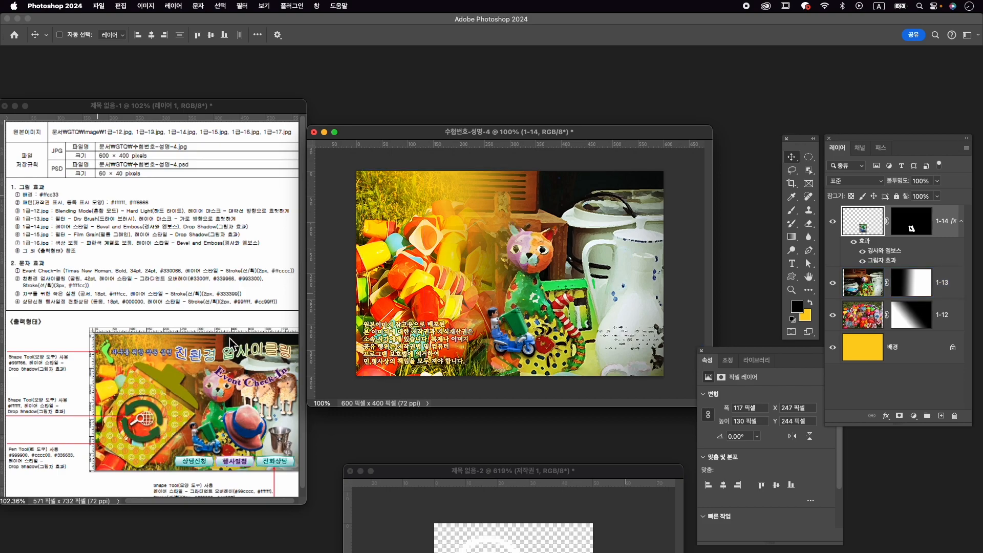
- Open 1급-15.jpg and place its window clear of the exam sheet
key("super+o")
left_click(614, 328)
left_click(676, 408)
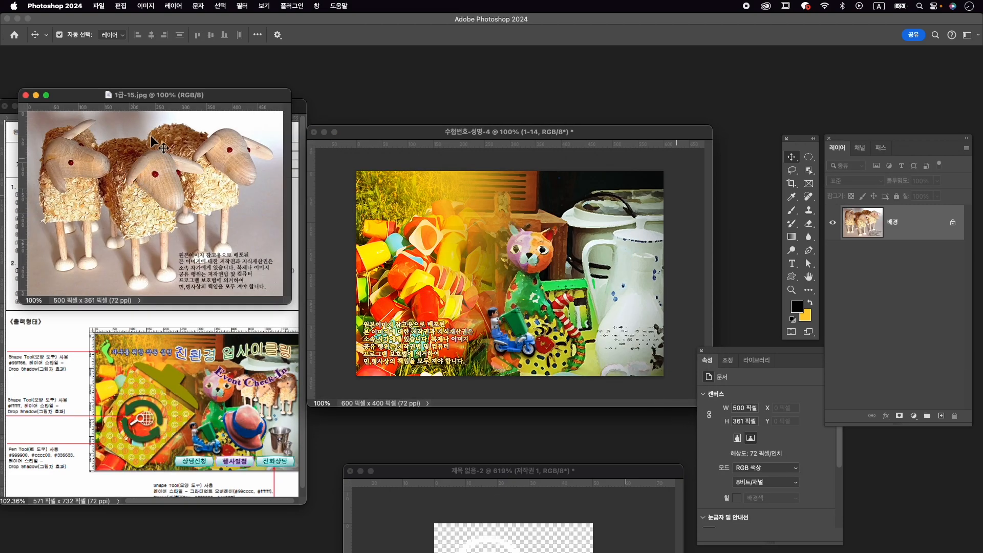
left_click_drag(168, 100, 494, 87)
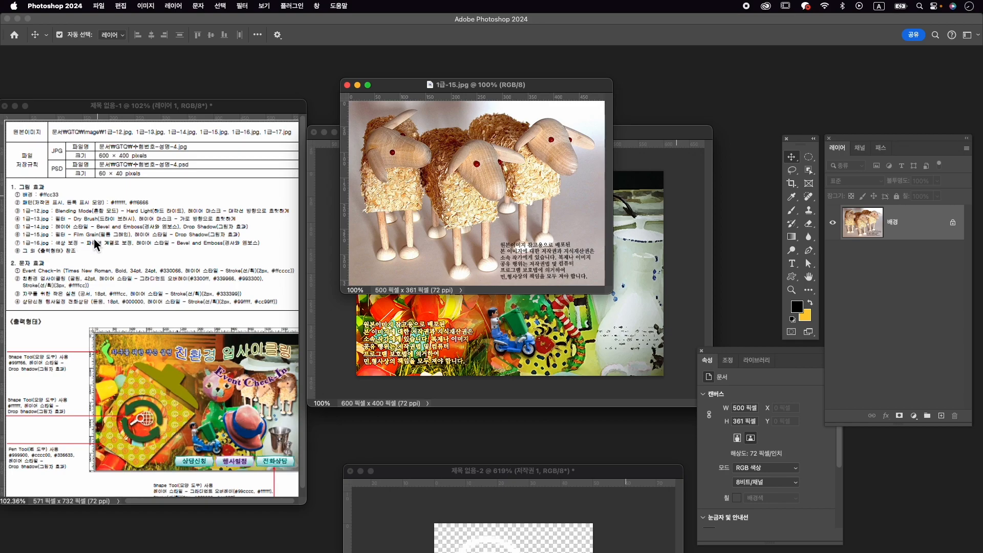
- Apply the Film Grain artistic filter to the sheep photo with grain, highlight area and intensity at 1
left_click(242, 6)
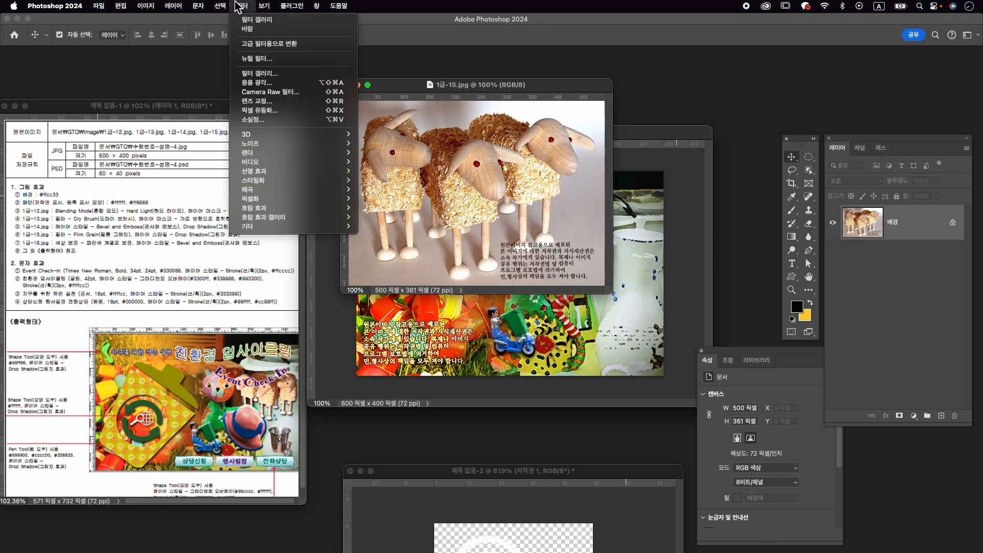
left_click(261, 62)
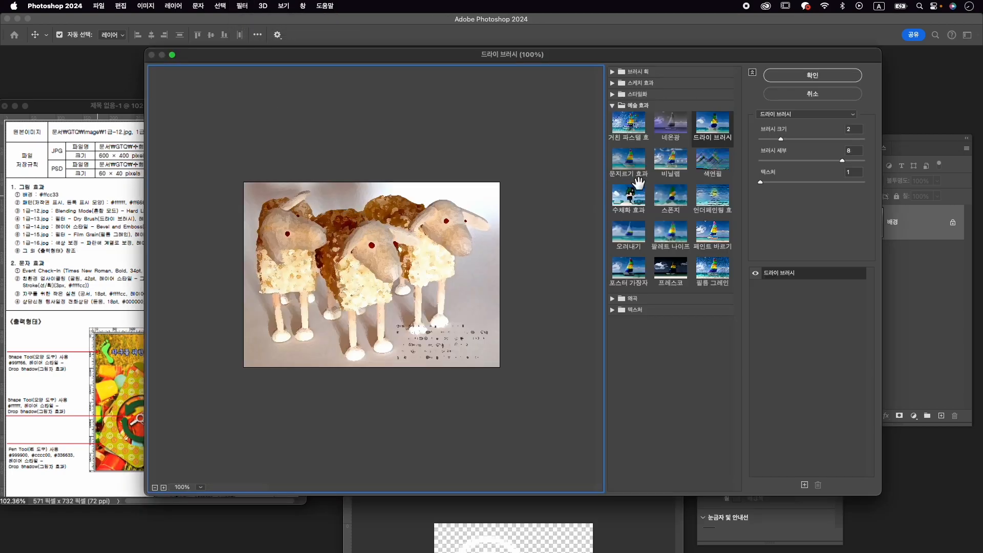
left_click(719, 270)
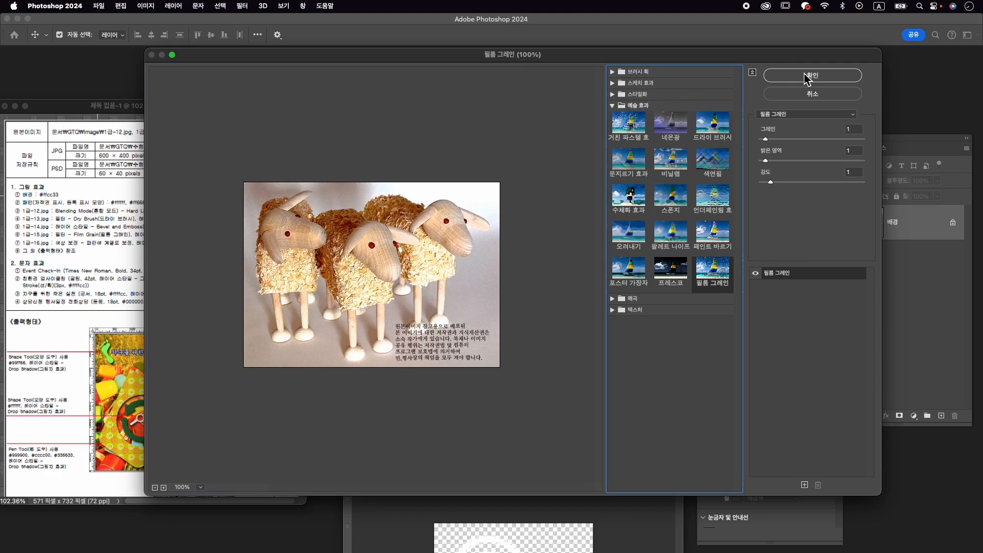
left_click(803, 77)
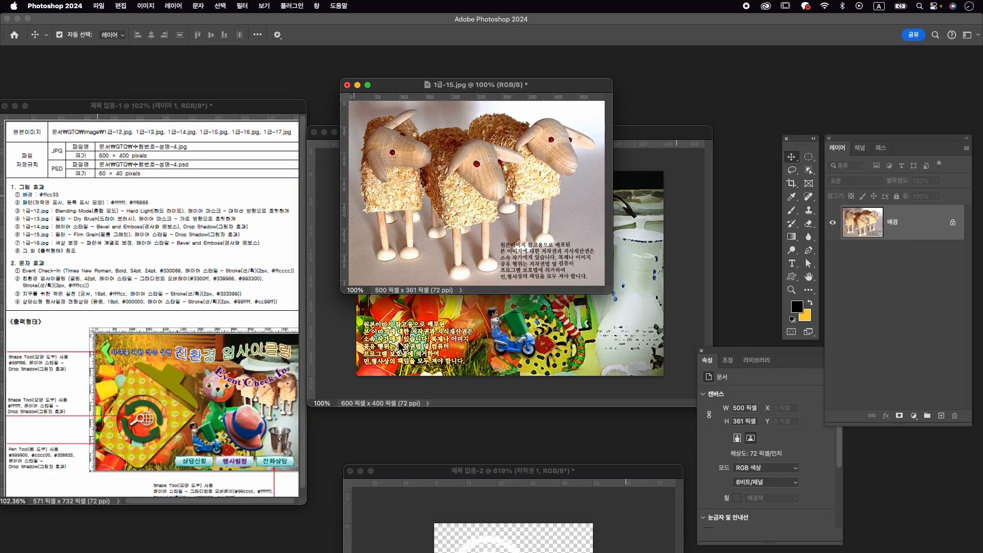
- Select the three wooden sheep by object selection and mask out the background
left_click(809, 171)
mouse_move(361, 116)
left_mouse_down()
mouse_move(577, 264)
mouse_move(578, 254)
left_mouse_up()
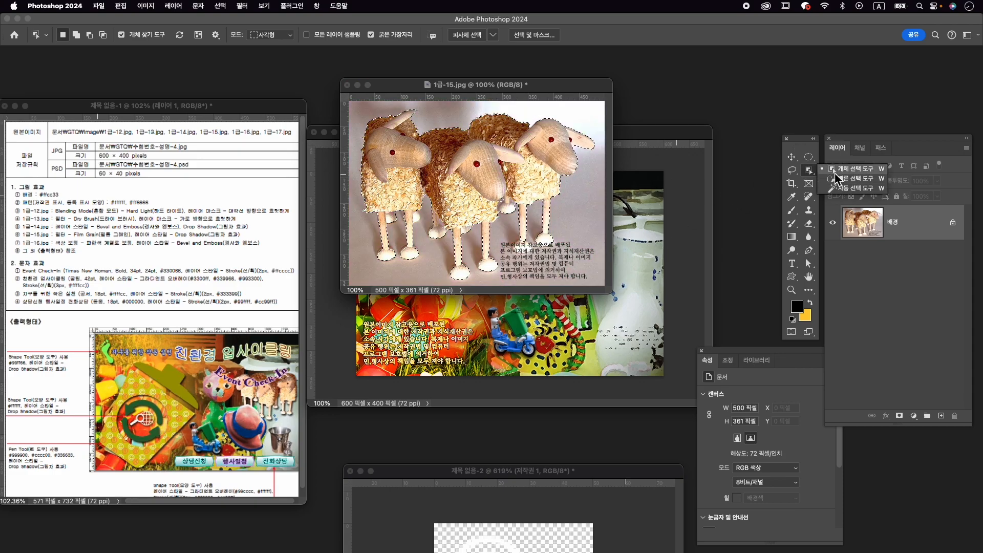
right_click(814, 172)
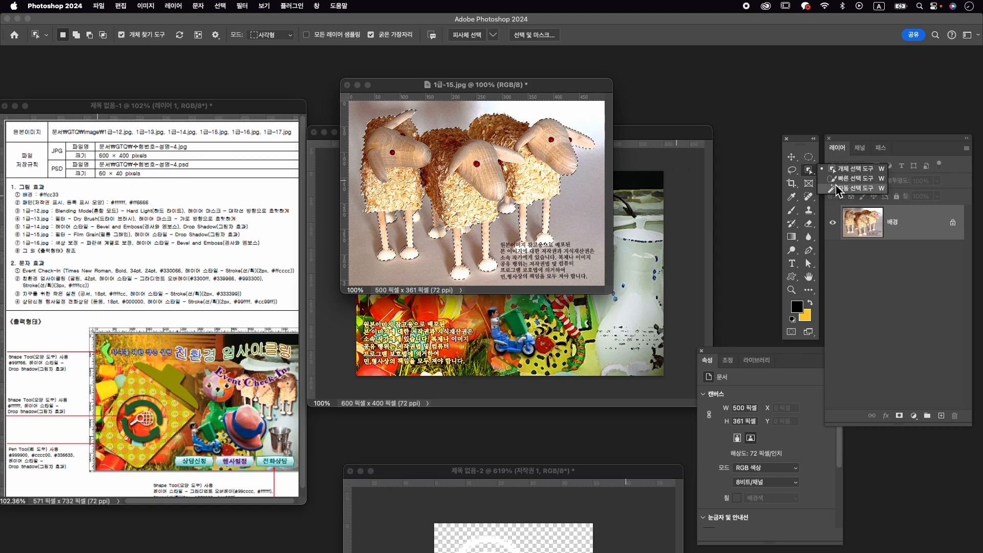
left_click(845, 181)
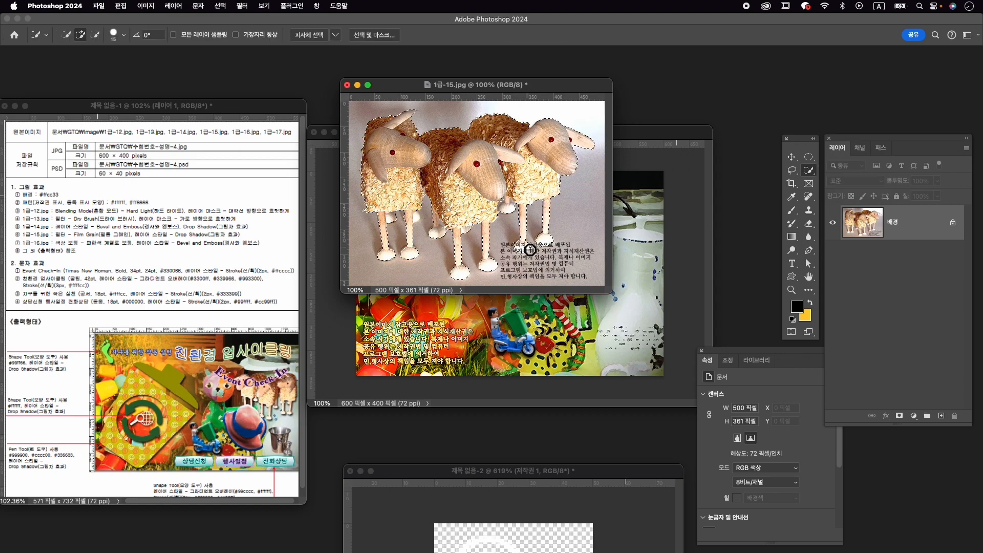
left_click(900, 416)
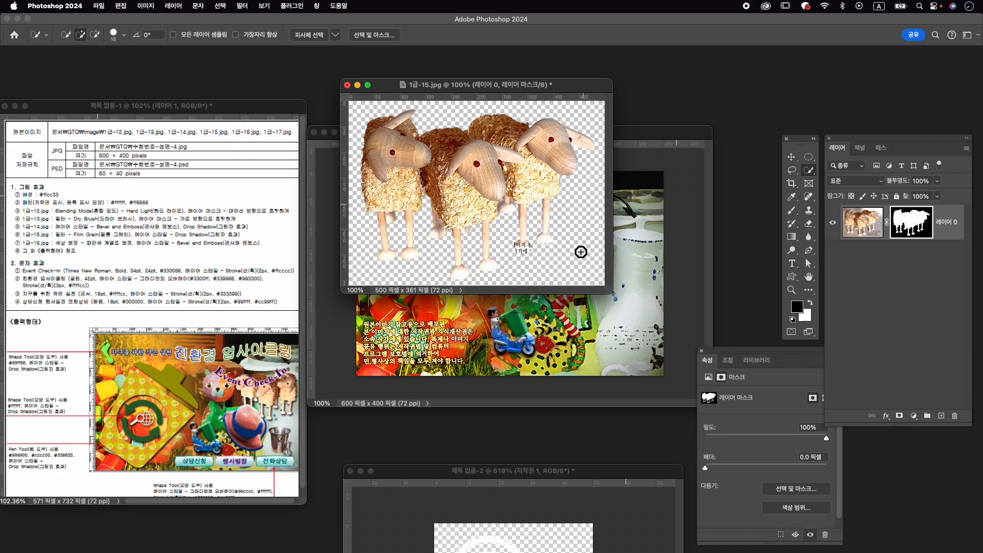
- Touch up the sheep's layer mask with the Brush around the leftover caption text beside the feet
scroll(528, 263, "up", 5)
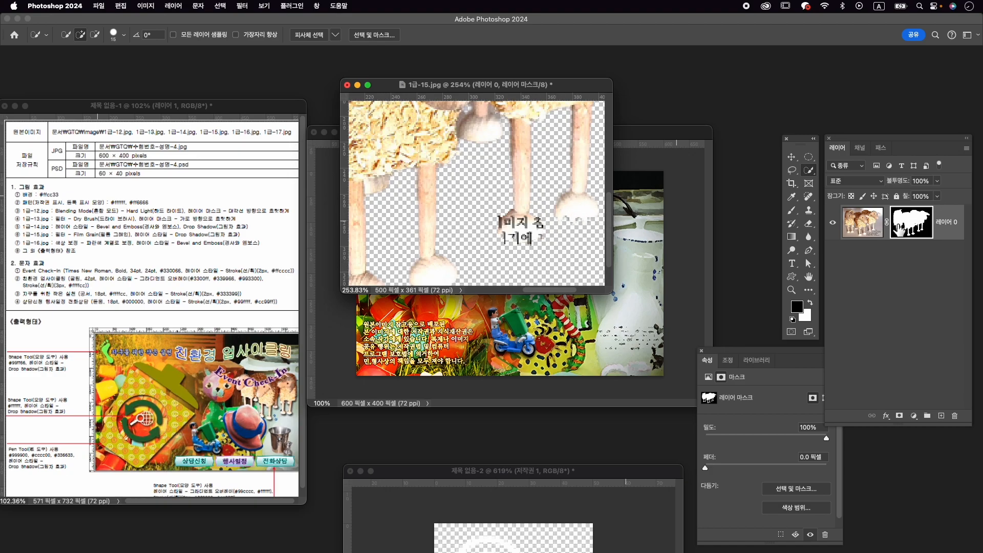
left_click(792, 210)
left_click(811, 302)
key("bracketright")
key("bracketright")
mouse_move(566, 219)
left_mouse_down()
mouse_move(594, 221)
mouse_move(567, 219)
mouse_move(584, 222)
left_mouse_up()
mouse_move(512, 237)
left_mouse_down()
mouse_move(502, 237)
mouse_move(534, 238)
left_mouse_up()
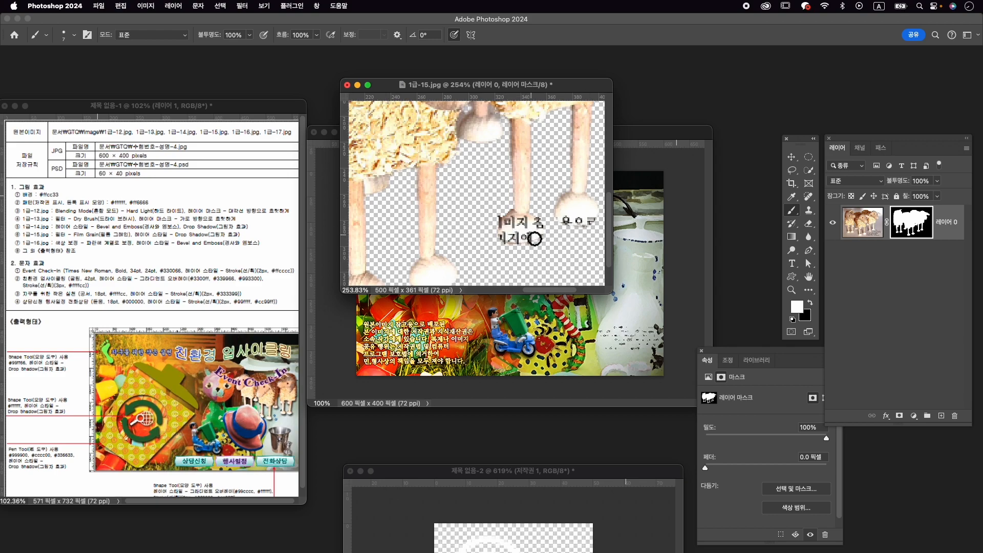
key("x")
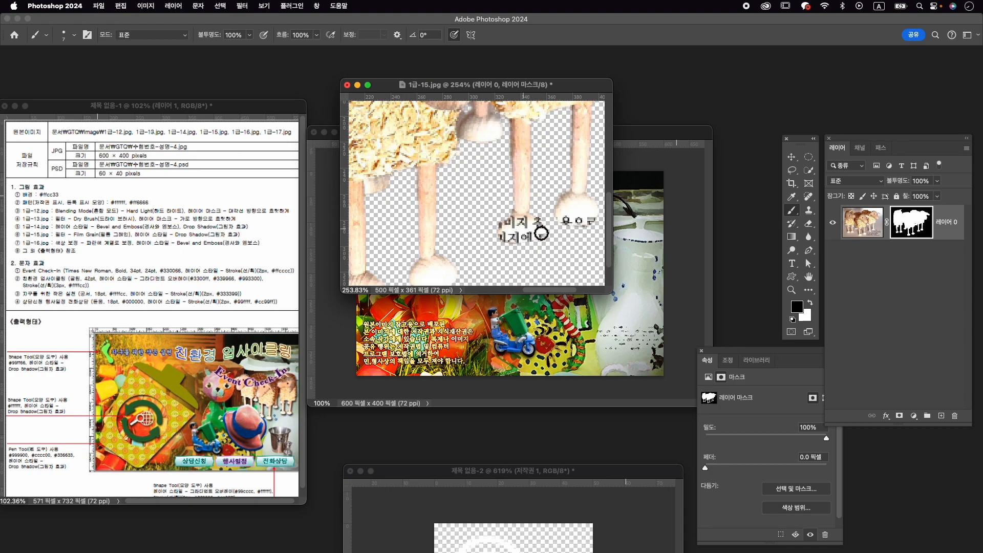
key("x")
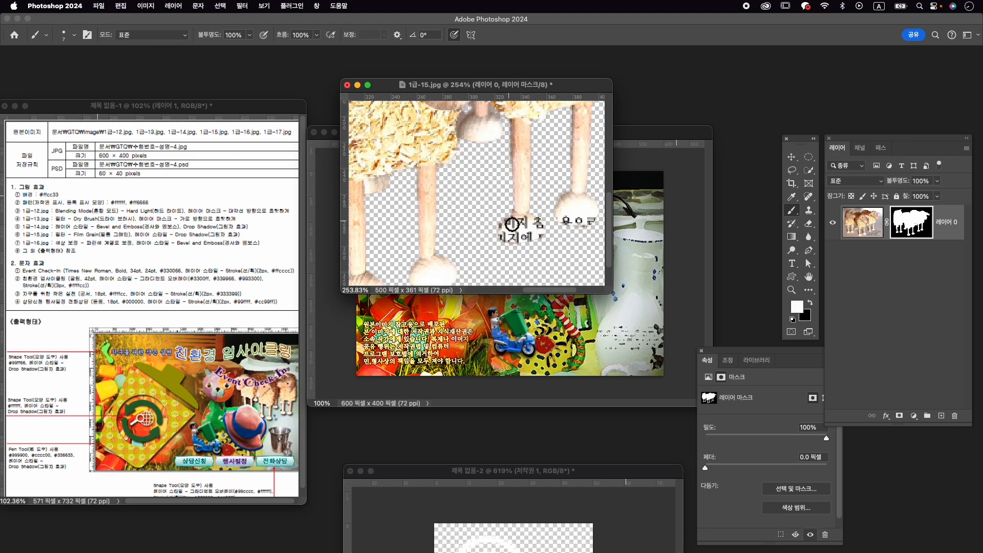
- Copy the masked sheep into the 수험번호-성명-4 composition and close 1급-15.jpg without saving
key("z")
left_click_drag(586, 199, 528, 214)
key("v")
left_click_drag(498, 179, 639, 282)
left_click(348, 89)
left_click(347, 85)
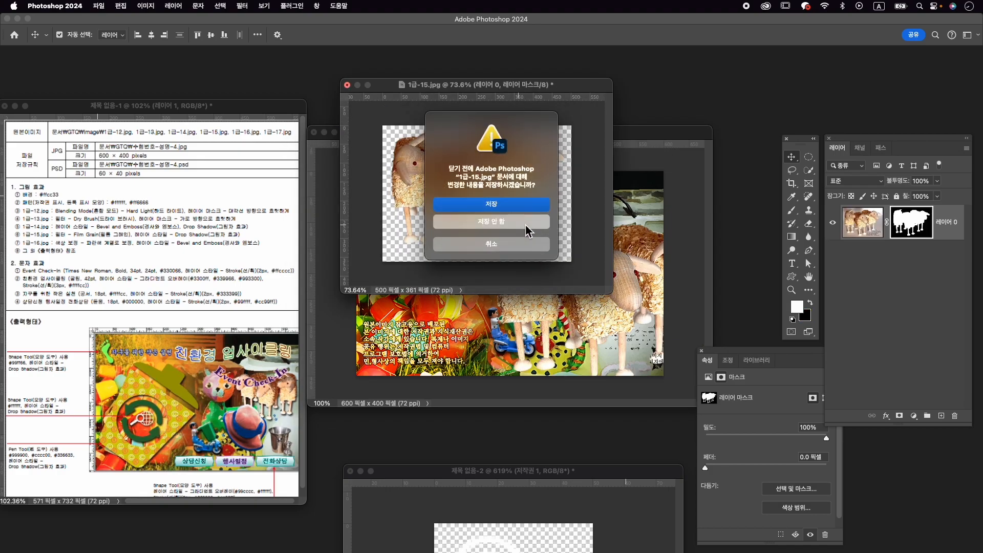
left_click(456, 222)
- Rename the sheep's layer 1-15
left_click(947, 222)
double_click(949, 221)
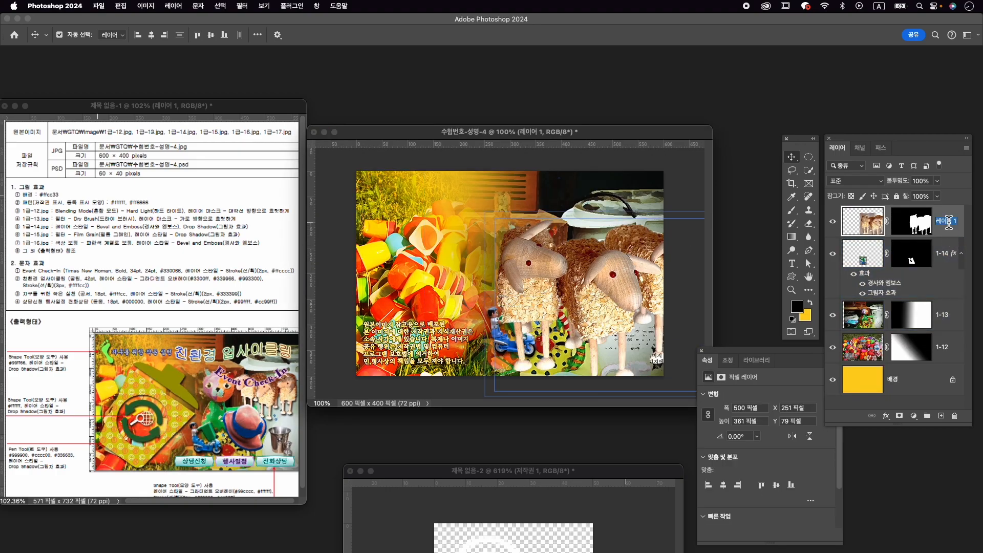
key("Return")
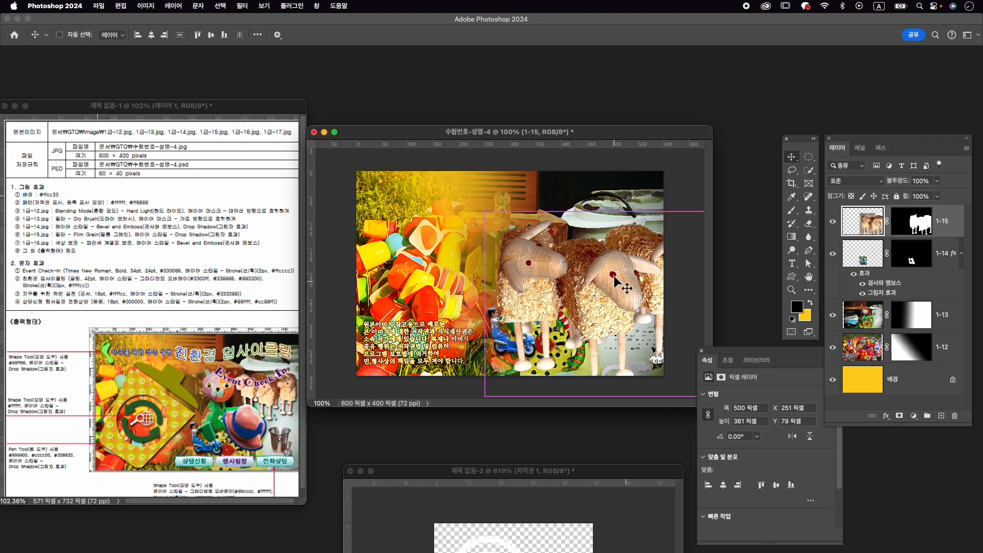
- Scale the sheep down to about 65.6%, move them up toward the canvas centre and flip them horizontally
key("ctrl+t")
left_click_drag(618, 285, 541, 235)
left_click_drag(655, 183, 609, 212)
right_click(587, 231)
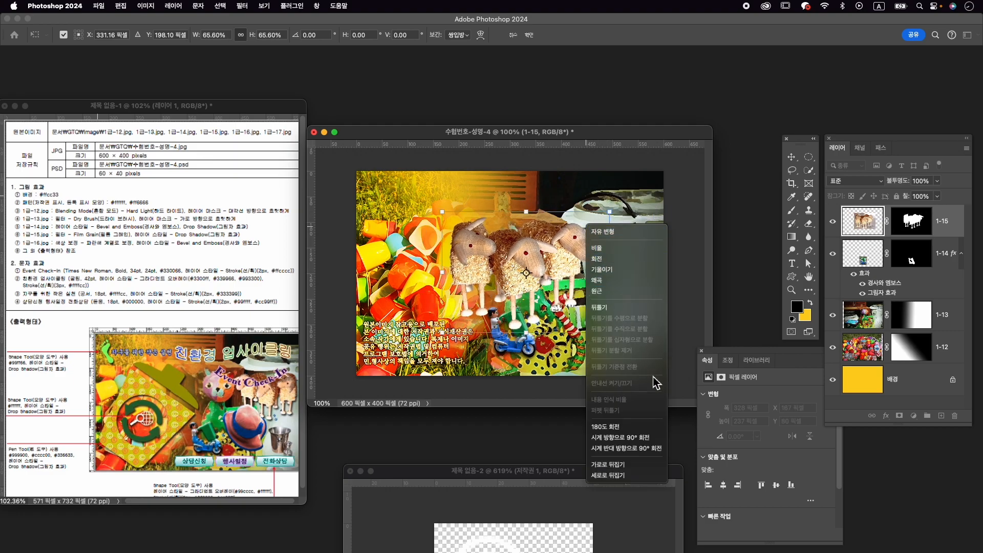
left_click(630, 438)
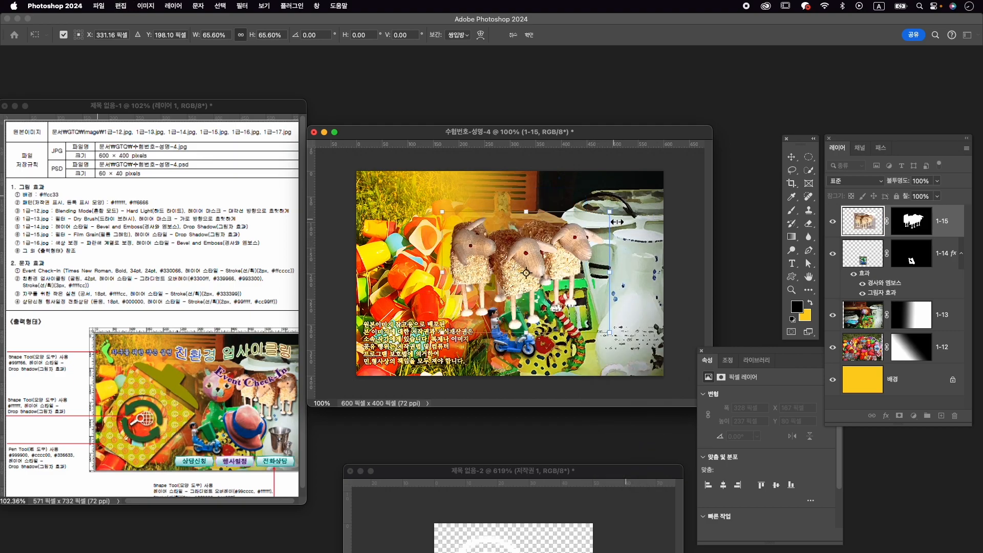
right_click(571, 243)
left_click(633, 476)
- Shrink the sheep further to about 233 × 168 px and place them beside the cat's head, over the white jug
left_click_drag(436, 218, 452, 228)
left_click_drag(544, 241, 610, 228)
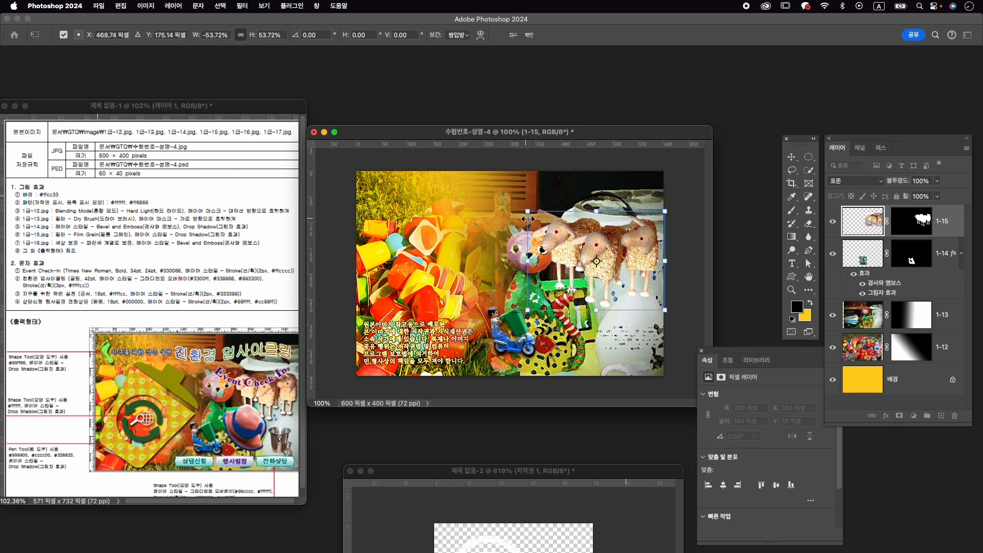
left_click_drag(528, 209, 539, 219)
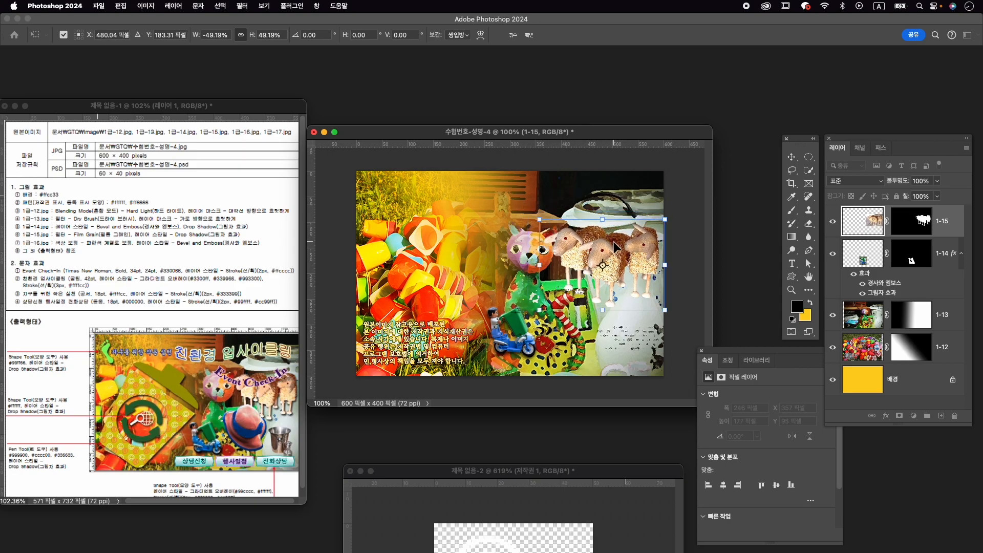
left_click_drag(614, 251, 613, 249)
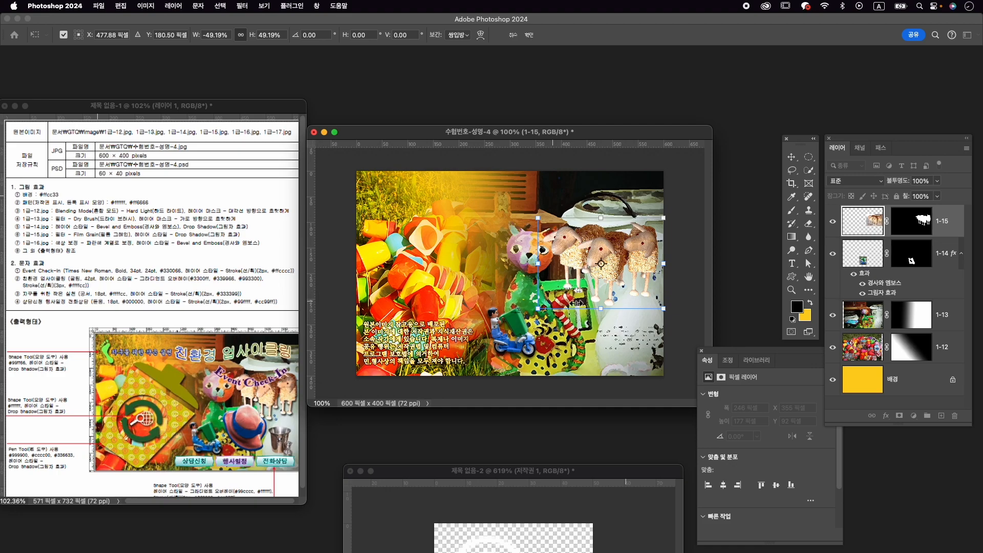
left_click_drag(541, 315, 549, 310)
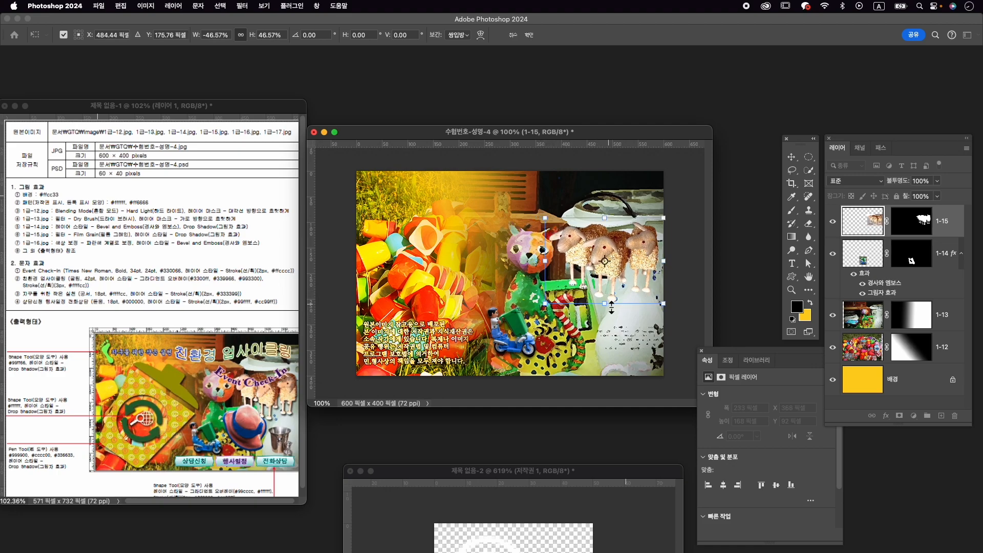
key("Return")
- Commit the sheep's transform and apply a drop shadow to layer 1-15
left_click(925, 279)
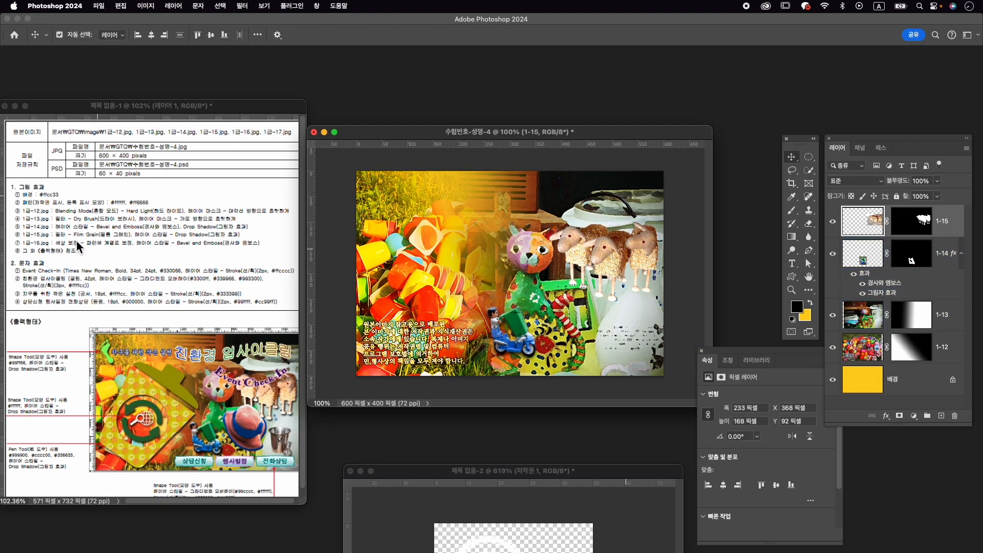
left_click(887, 416)
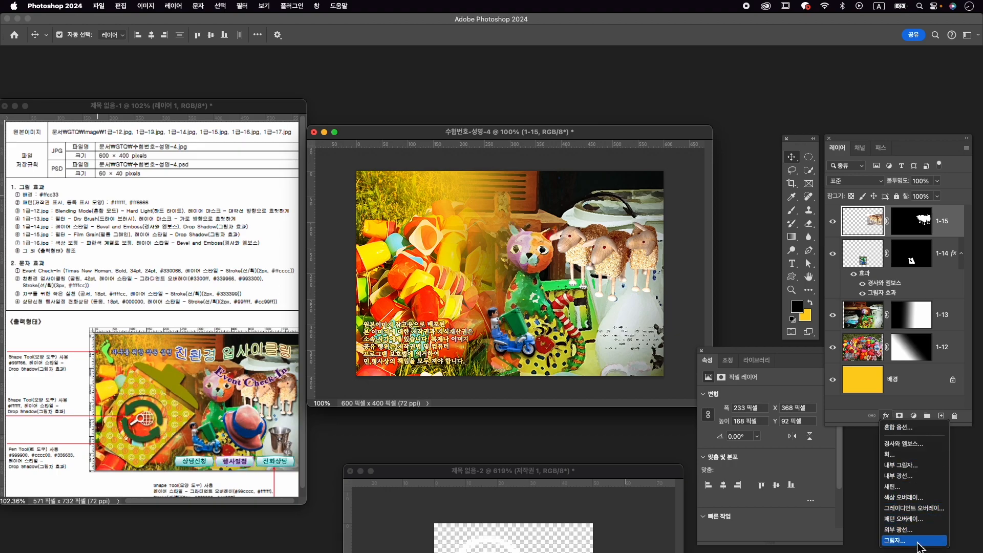
left_click(895, 541)
left_click(936, 168)
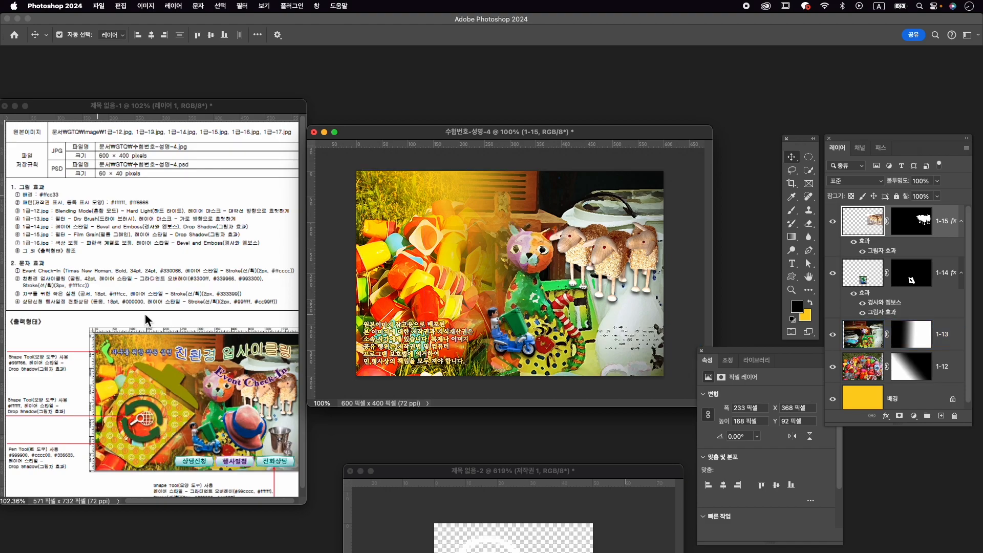
- Open 1급-16.jpg from the Image folder and place its window above the composition
key("super+o")
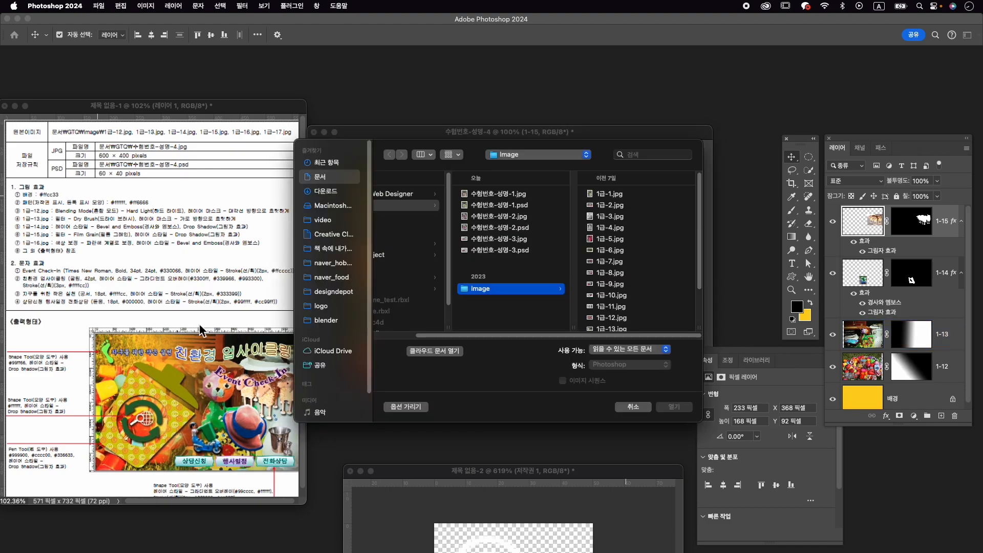
scroll(650, 269, "down", 5)
left_click(631, 309)
left_click(674, 407)
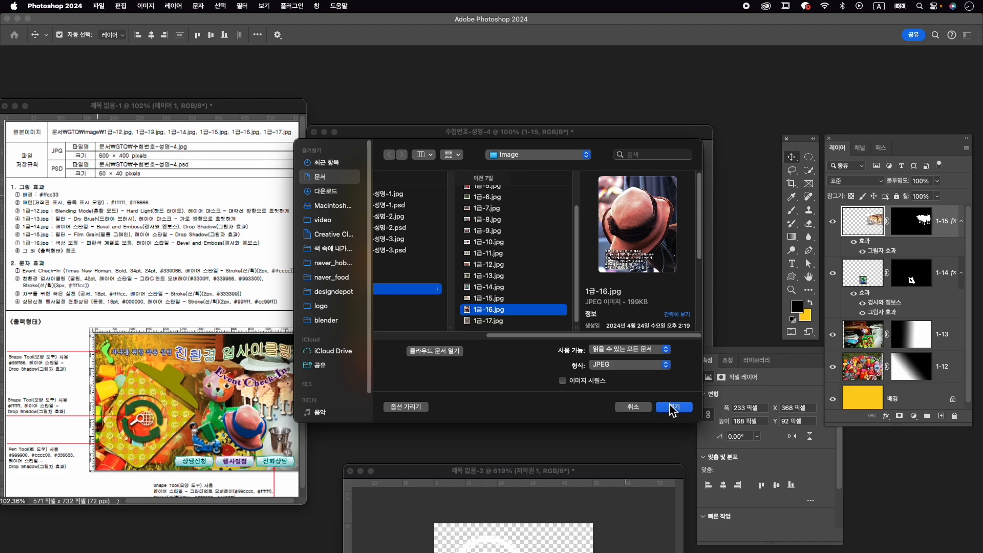
left_click_drag(136, 104, 453, 78)
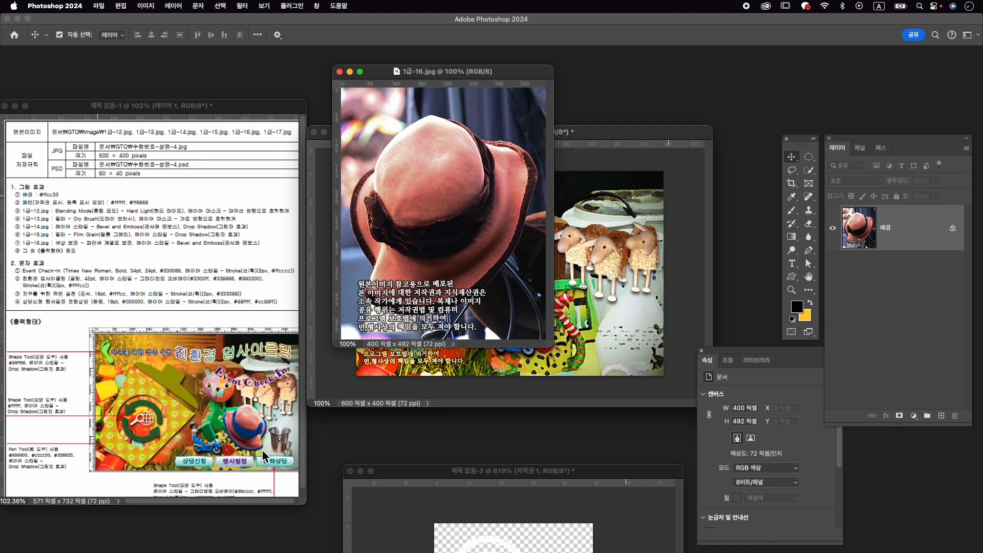
- Select the hat's dark ribbon band with the Quick Selection tool, adjusting the brush size to fit
left_click(809, 171)
mouse_move(424, 226)
left_mouse_down()
mouse_move(477, 224)
mouse_move(488, 208)
mouse_move(424, 243)
mouse_move(378, 208)
left_mouse_up()
key("bracketright")
key("bracketleft")
key("bracketleft")
key("bracketleft")
left_click_drag(485, 157, 451, 115)
key("alt")
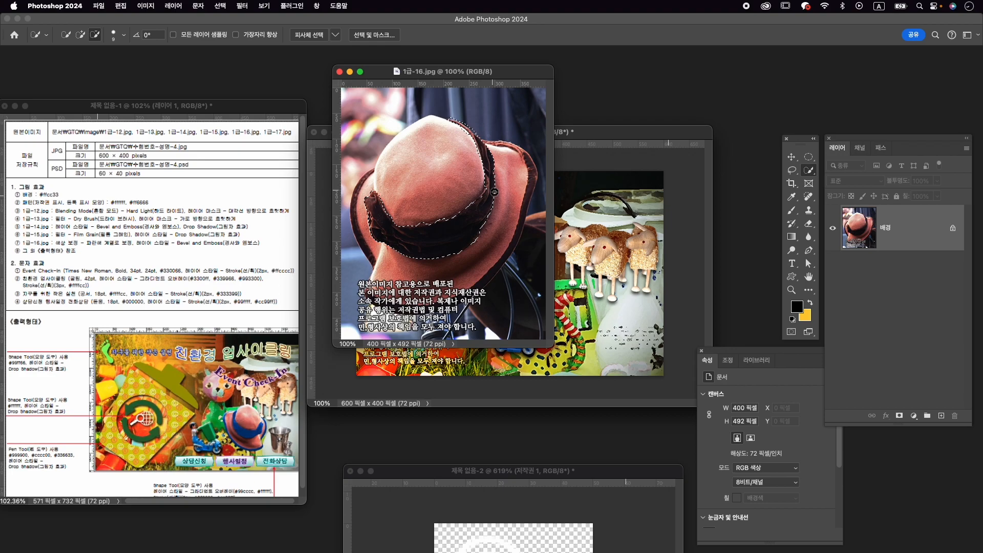
- Extend the selection along the dark trim of the hat's right brim and subtract the spill outside it with a smaller brush
scroll(493, 191, "up", 3)
scroll(493, 190, "up", 5)
left_click_drag(493, 191, 514, 303)
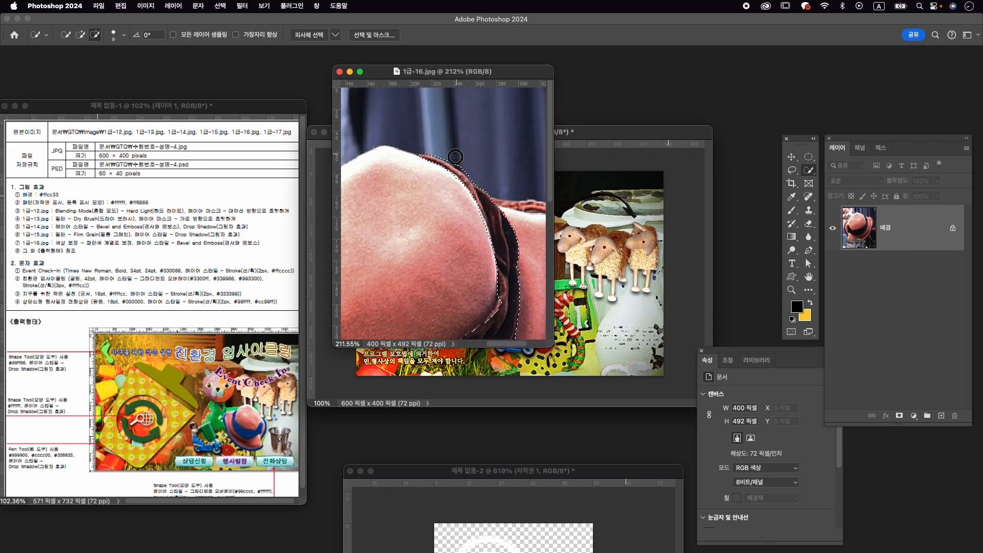
mouse_move(509, 199)
left_mouse_down()
mouse_move(374, 148)
mouse_move(402, 160)
mouse_move(424, 146)
mouse_move(497, 166)
mouse_move(533, 226)
mouse_move(539, 185)
mouse_move(552, 236)
mouse_move(516, 170)
left_mouse_up()
key("bracketleft")
key("bracketleft")
scroll(512, 153, "down", 5)
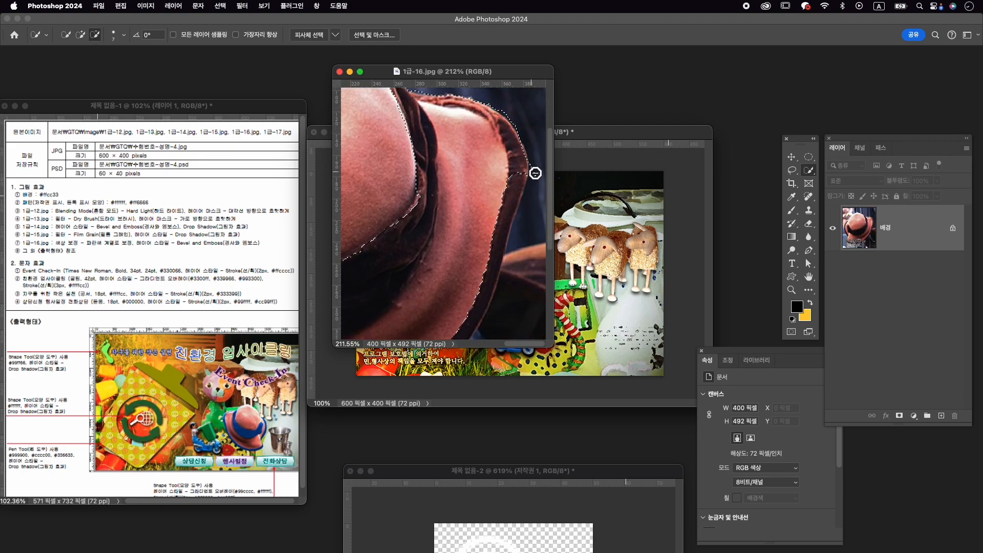
key("bracketleft")
key("bracketleft")
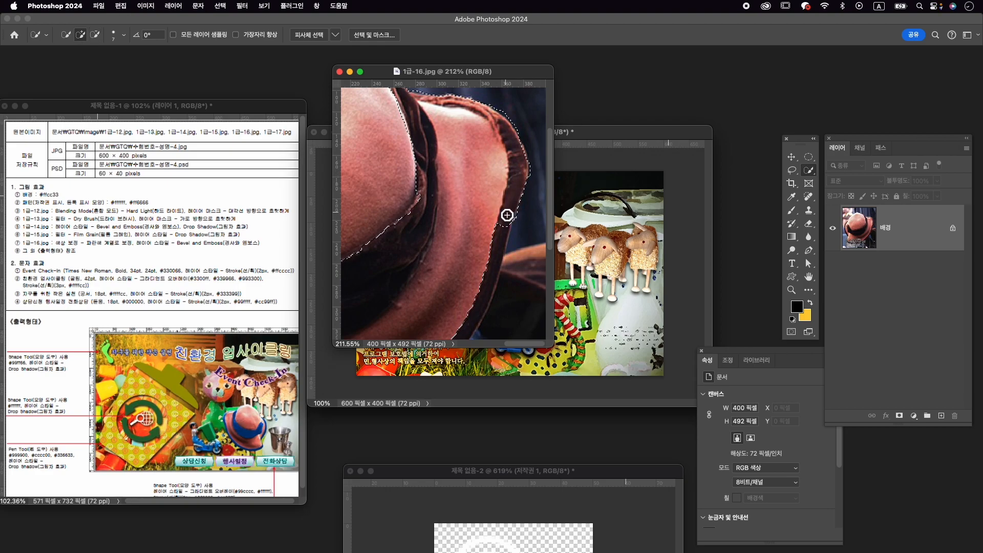
left_click_drag(492, 284, 503, 285)
left_click_drag(479, 221, 475, 130)
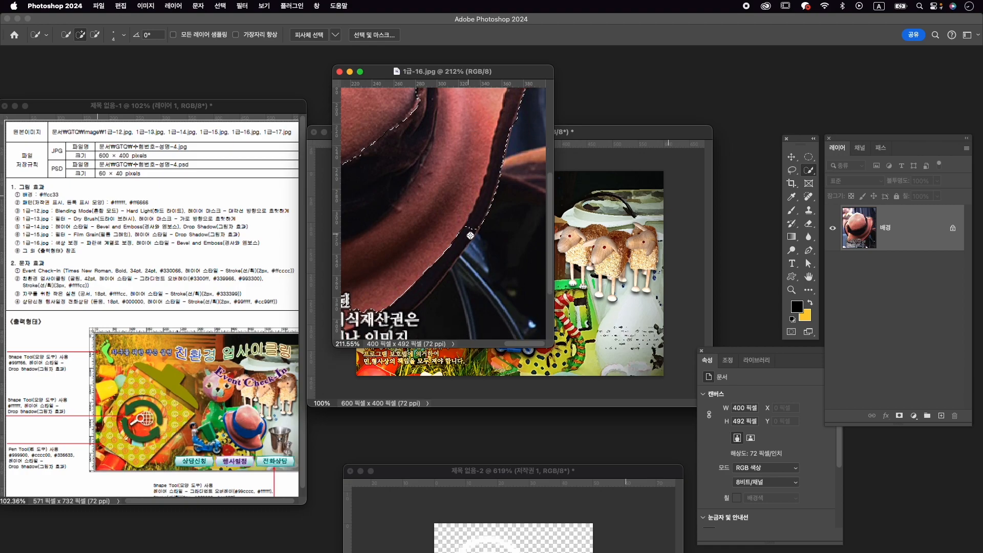
left_click_drag(420, 266, 520, 184)
key("alt")
mouse_move(453, 196)
left_mouse_down()
mouse_move(475, 211)
mouse_move(512, 197)
left_mouse_up()
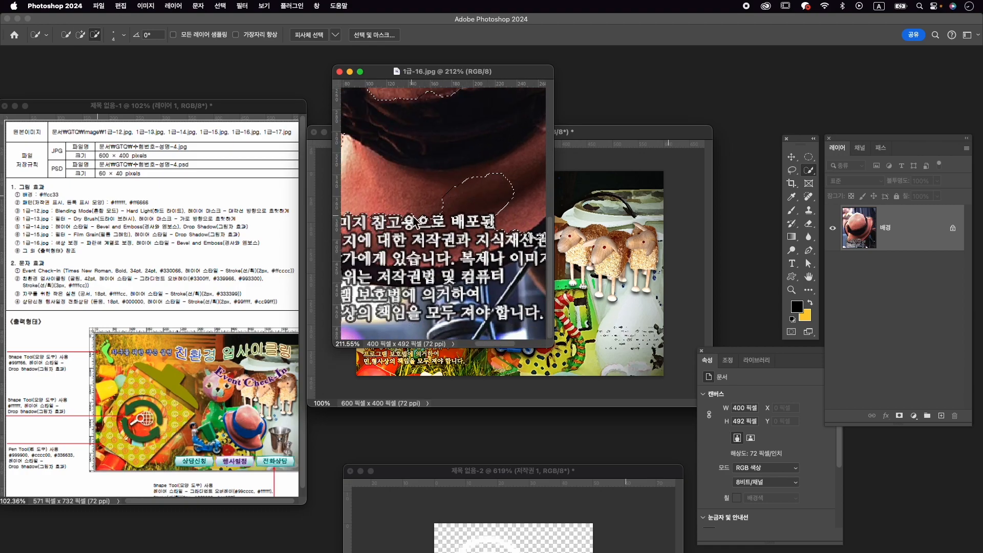
- Clean up the selection around the hat's lower and left brim, adding missing trim and subtracting stray areas
key("super+0")
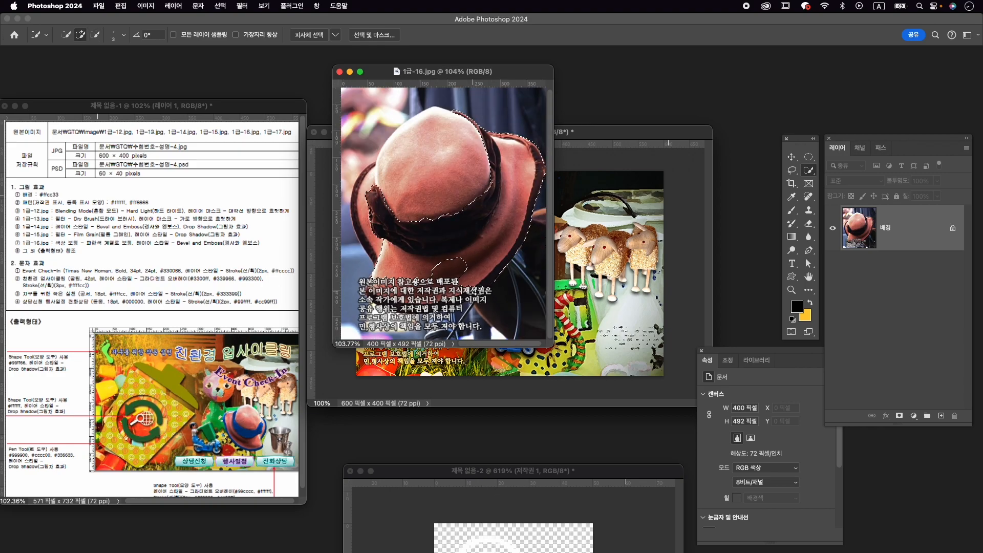
left_click_drag(482, 287, 455, 270)
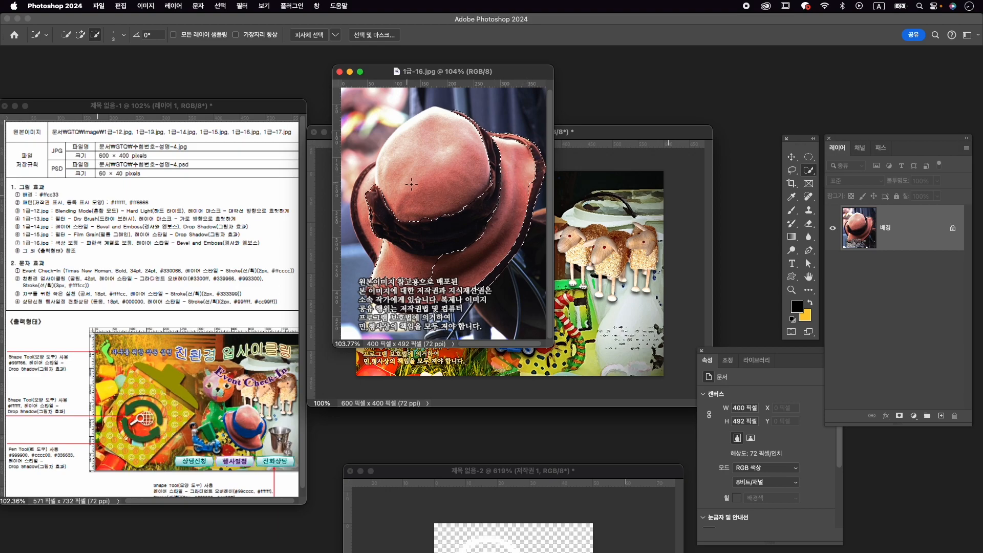
left_click_drag(359, 198, 355, 194)
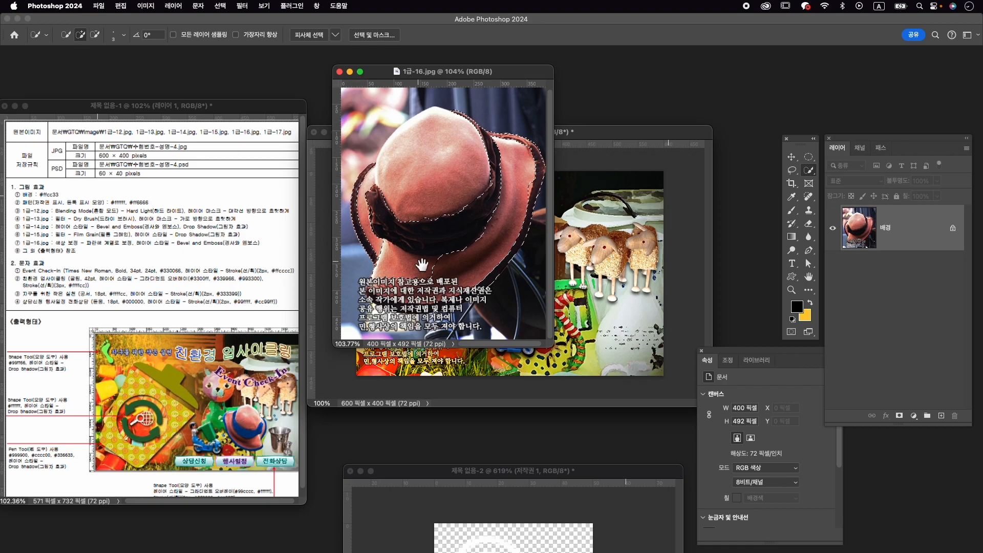
left_click(367, 296)
mouse_move(468, 296)
left_mouse_down()
mouse_move(482, 291)
mouse_move(393, 268)
mouse_move(405, 284)
left_mouse_up()
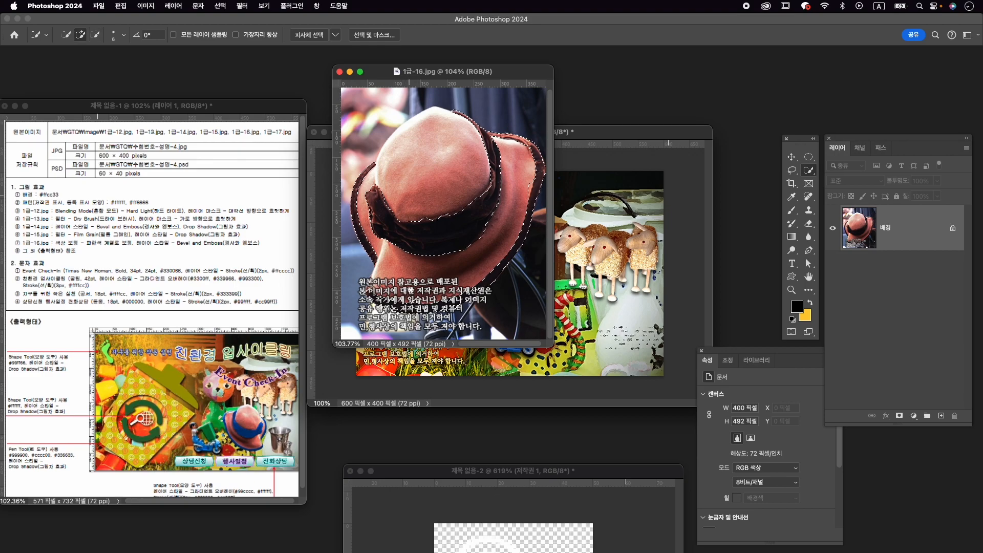
key("bracketright")
key("bracketright")
left_click(384, 292)
mouse_move(383, 289)
left_mouse_down("alt")
mouse_move(455, 291)
mouse_move(375, 292)
mouse_move(386, 294)
left_mouse_up("alt")
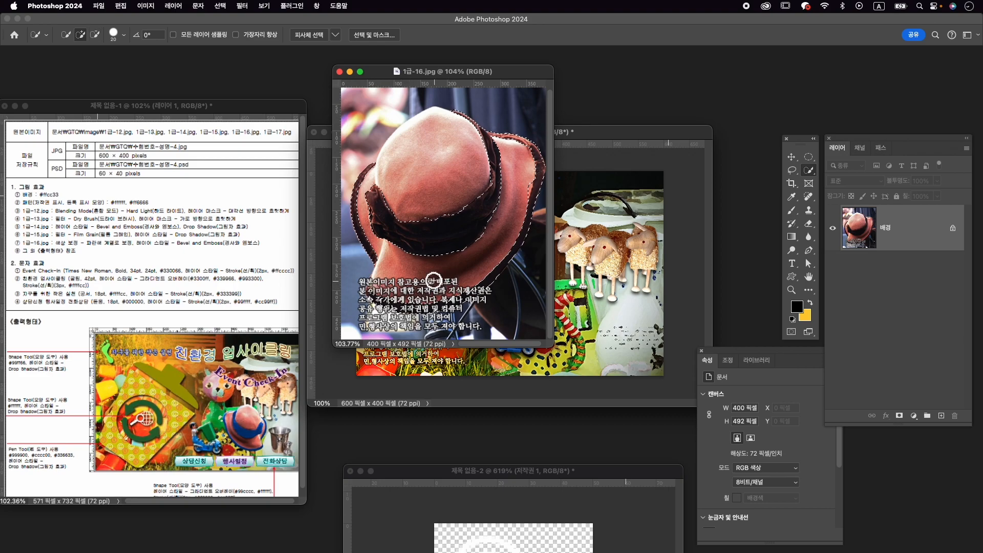
- Recolour the selected ribbon and trim blue with a colorized Hue/Saturation adjustment layer at hue 222 and saturation 55
left_click(914, 416)
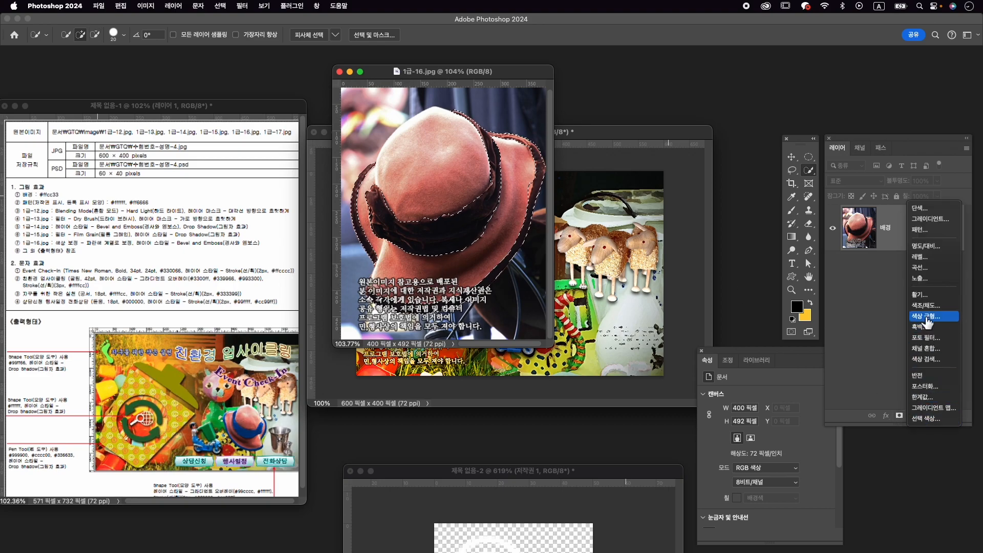
left_click(925, 307)
left_click_drag(774, 357, 711, 301)
left_click(695, 434)
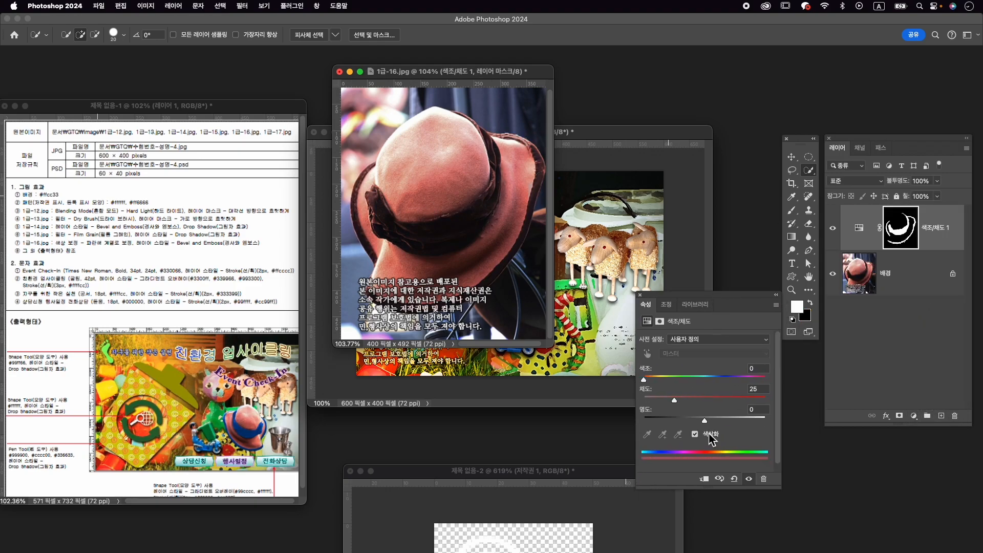
left_click_drag(710, 400, 719, 400)
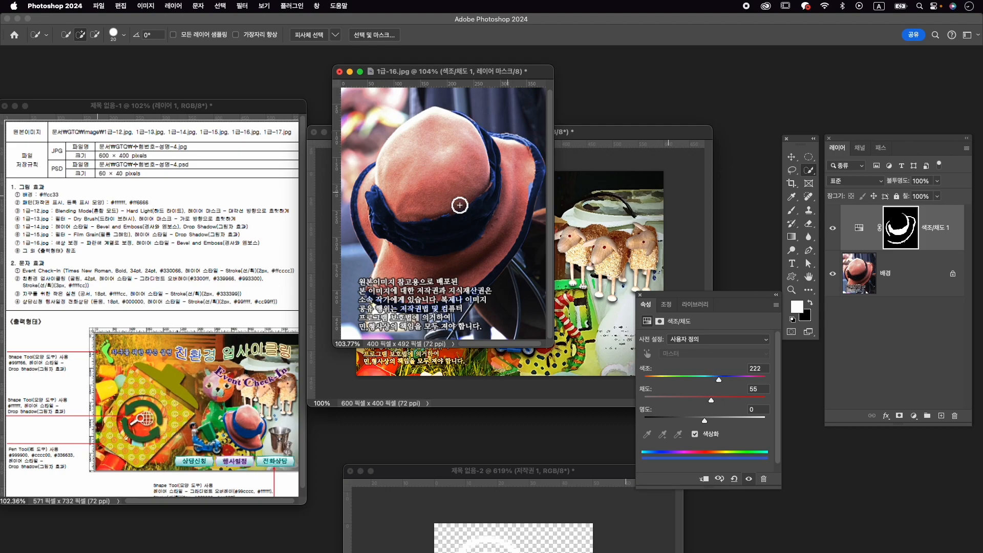
- Touch up the Hue/Saturation layer's mask around the hat's ribbon and brim trim with the Brush tool
left_click(903, 227)
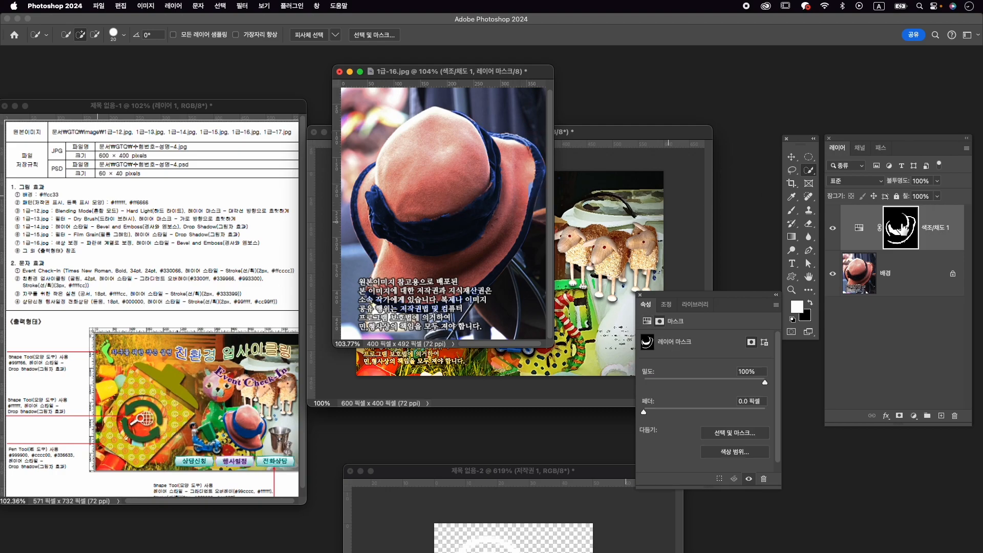
key("b")
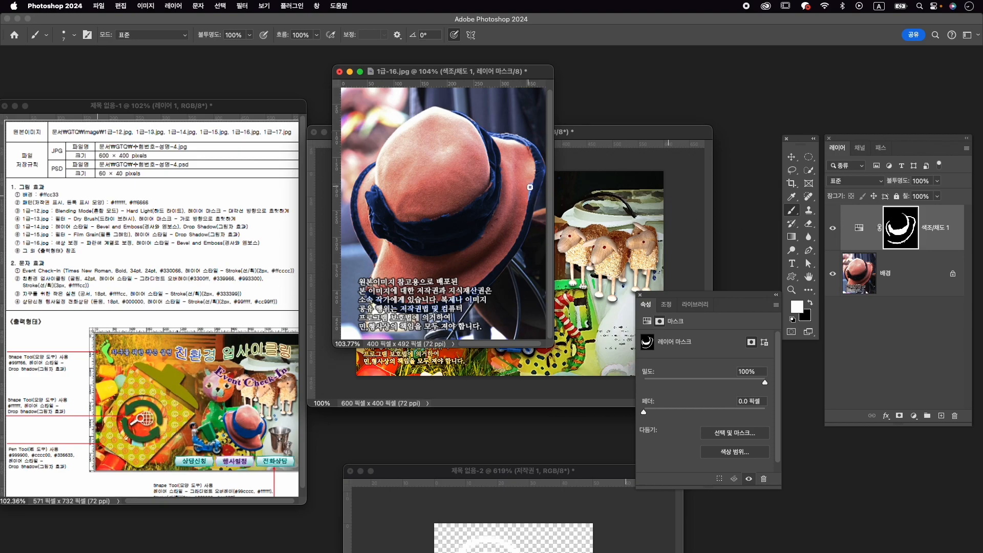
key("x")
key("x")
key("space")
- Select the whole hat on the background layer, subtract the area below it and add a layer mask from the selection
left_click(909, 281)
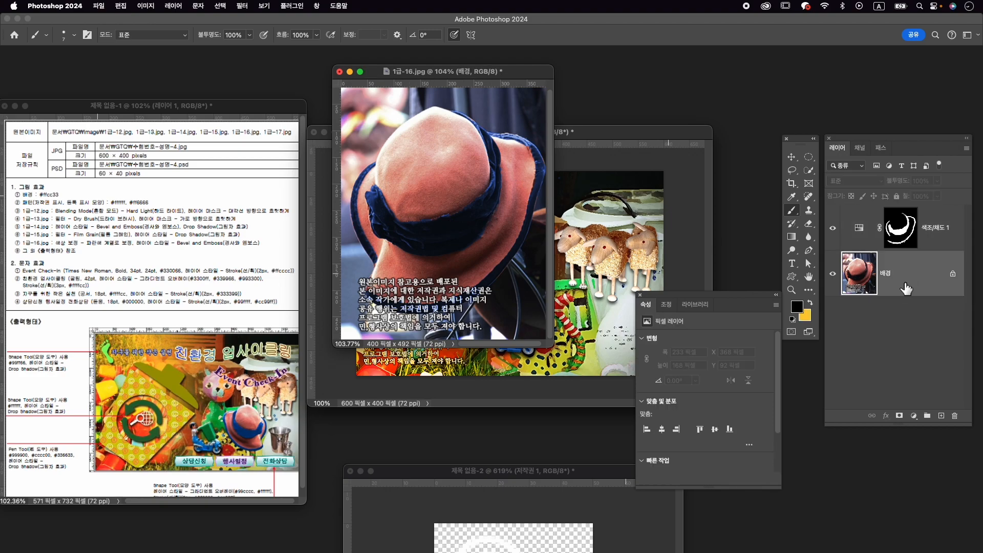
left_click(809, 170)
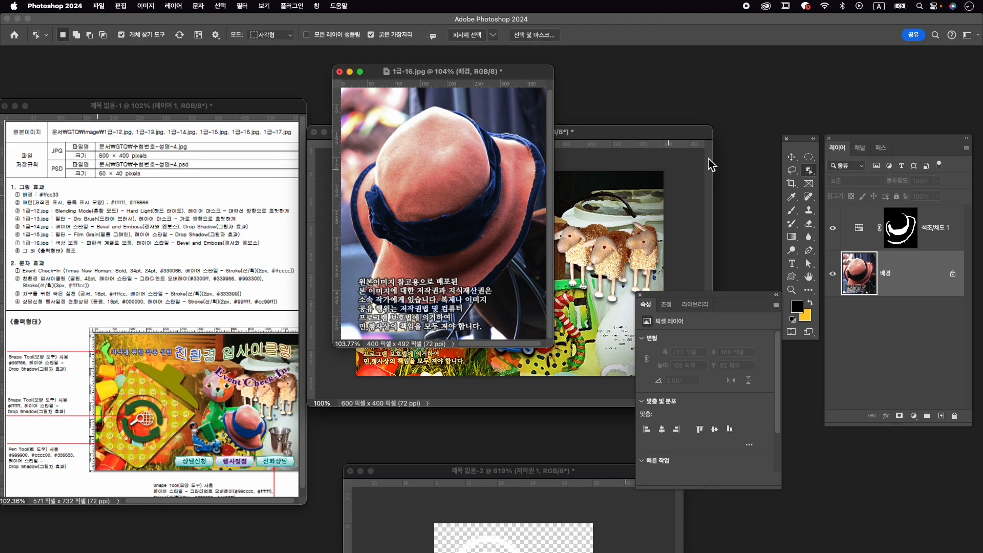
left_click_drag(348, 115, 540, 310)
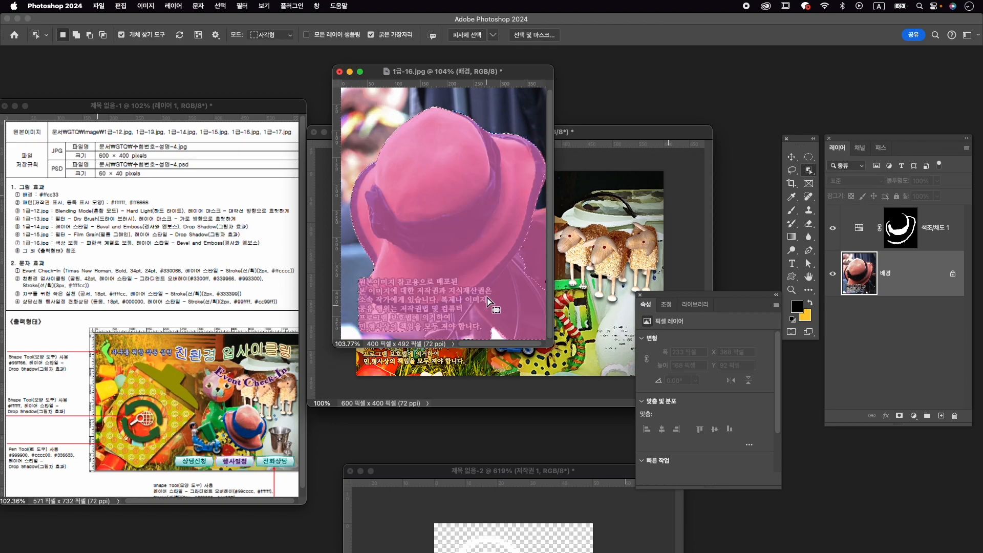
right_click(809, 170)
left_click(840, 180)
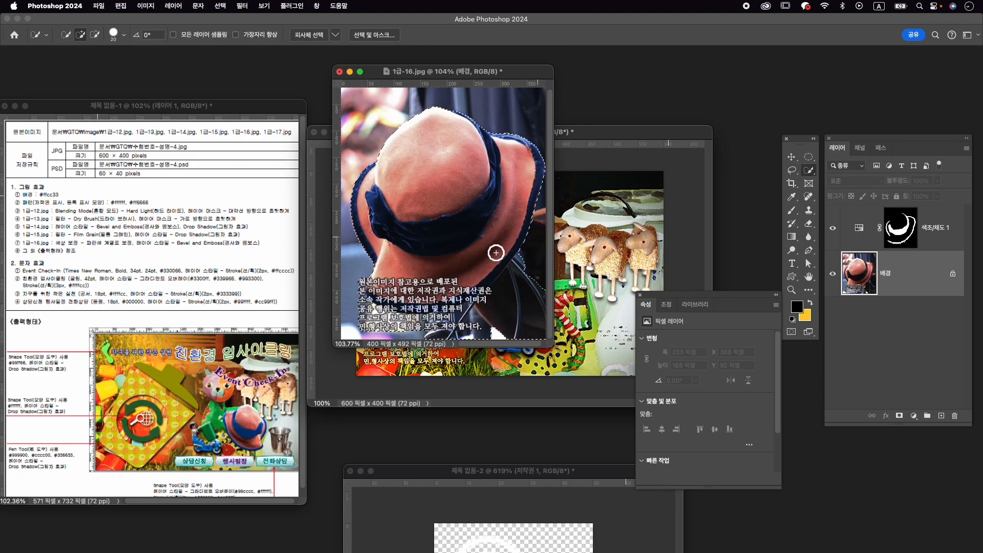
mouse_move(534, 273)
left_mouse_down()
mouse_move(485, 333)
mouse_move(490, 321)
mouse_move(379, 327)
mouse_move(362, 309)
mouse_move(361, 282)
mouse_move(370, 322)
mouse_move(454, 330)
mouse_move(471, 320)
mouse_move(429, 327)
left_mouse_up()
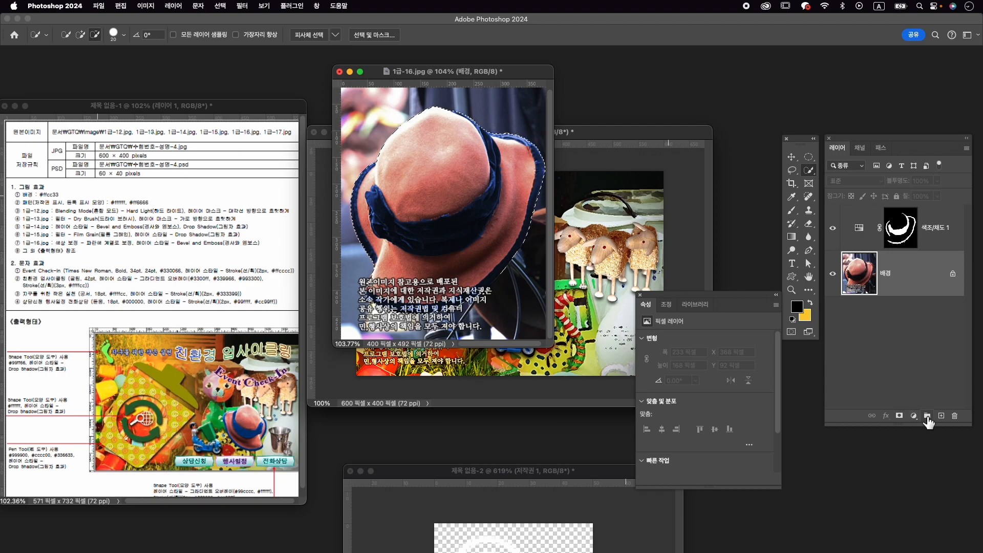
left_click(899, 416)
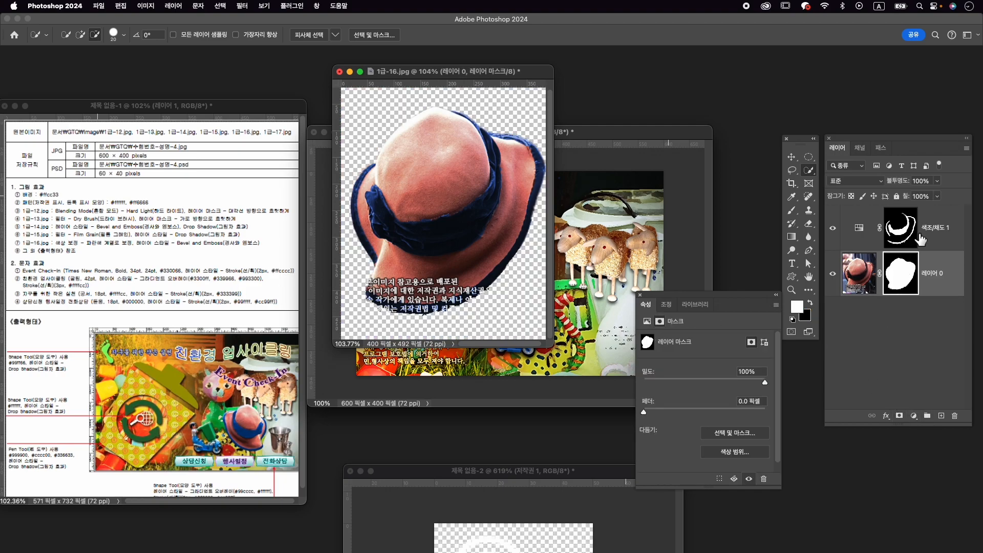
- Copy a merged stamp of the recoloured hat into the 수험번호-성명-4 composition and close 1급-16.jpg without saving
left_click(944, 233)
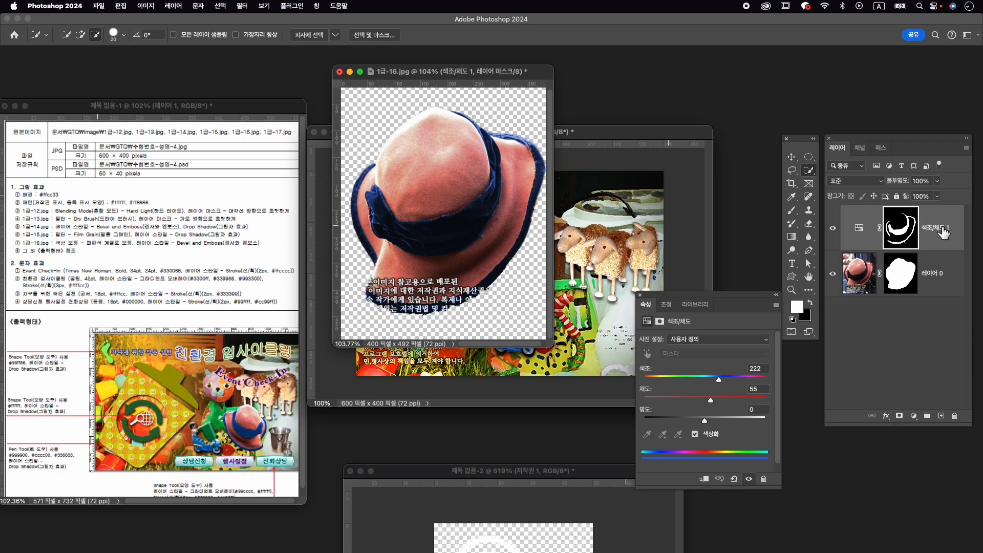
key("super+alt+shift+e")
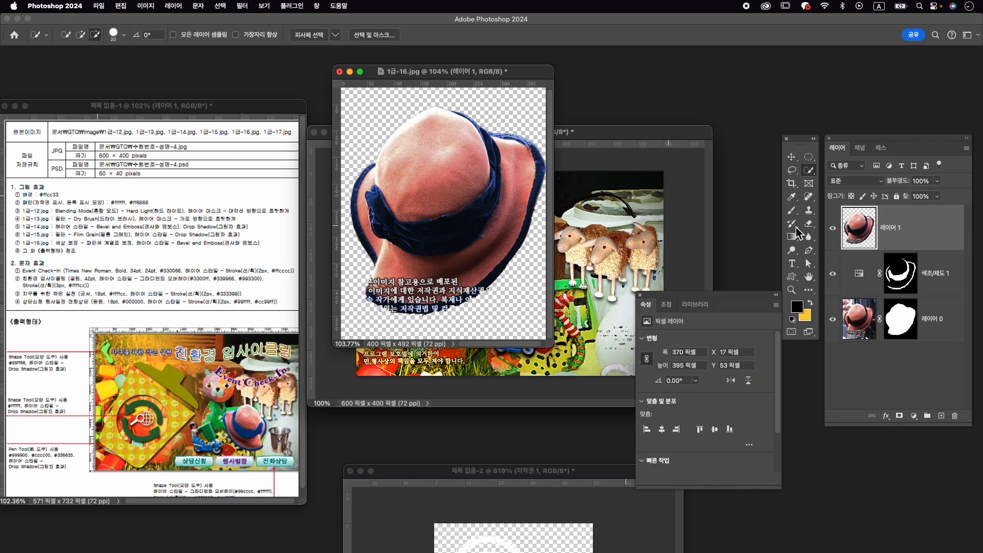
key("v")
left_click_drag(468, 188, 573, 326)
left_click(342, 75)
left_click(492, 234)
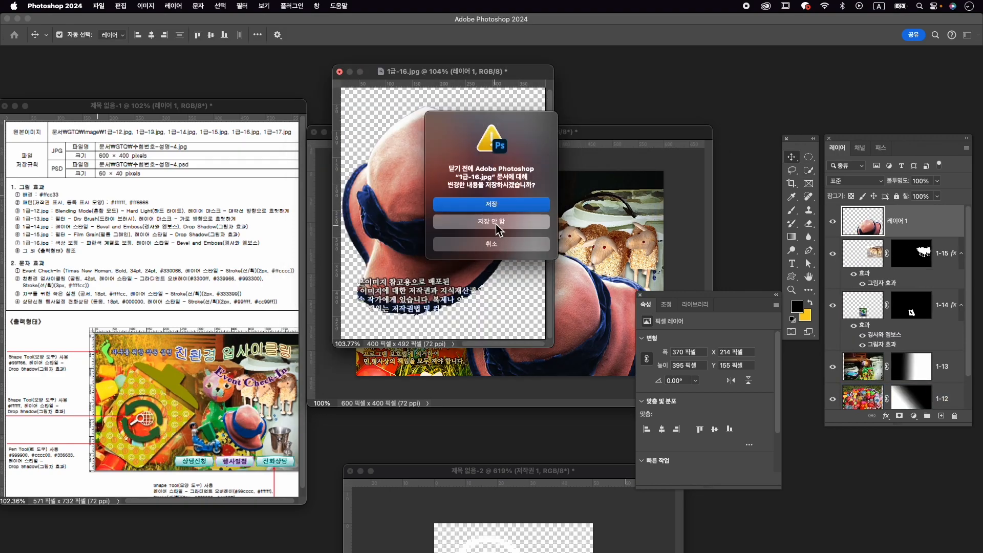
- Rename the hat's layer 1-16
double_click(904, 224)
type("1-16")
key("Return")
- Flip the 1-16 hat horizontally, scale it to about 35.7% and place it between the scooter and the sheep's lower area
left_click_drag(546, 314, 530, 278)
key("super+t")
right_click(598, 277)
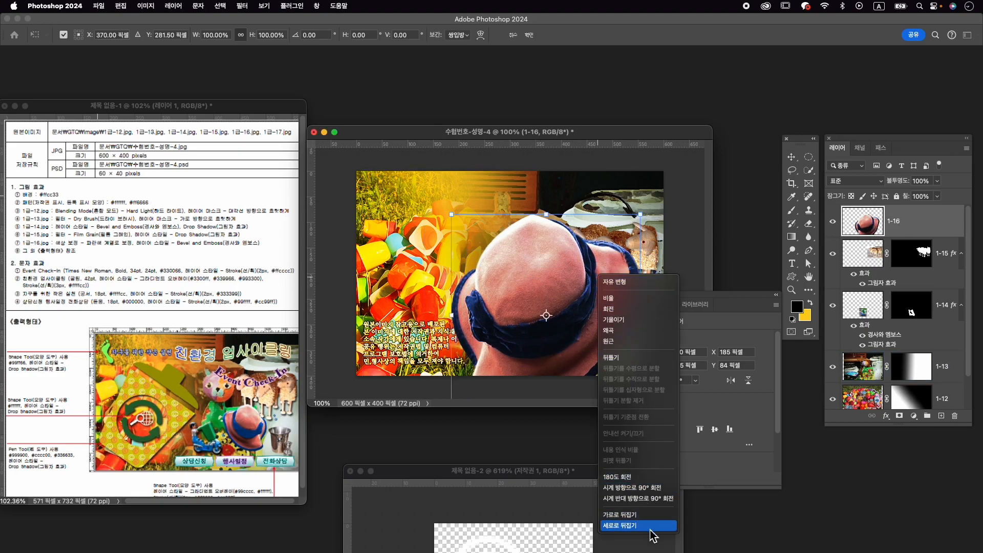
left_click(652, 515)
left_click_drag(641, 215, 554, 310)
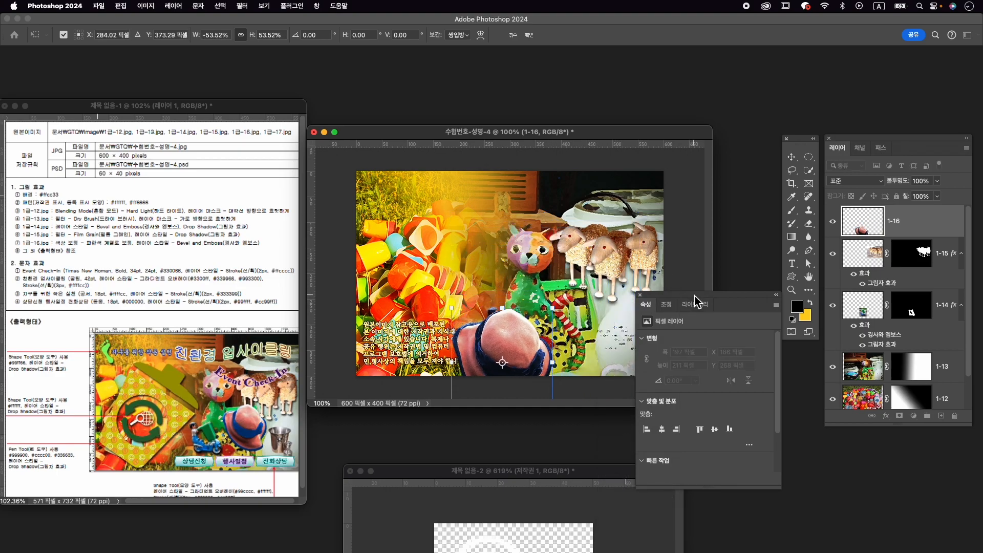
left_click_drag(694, 305, 771, 414)
left_click_drag(522, 346, 583, 304)
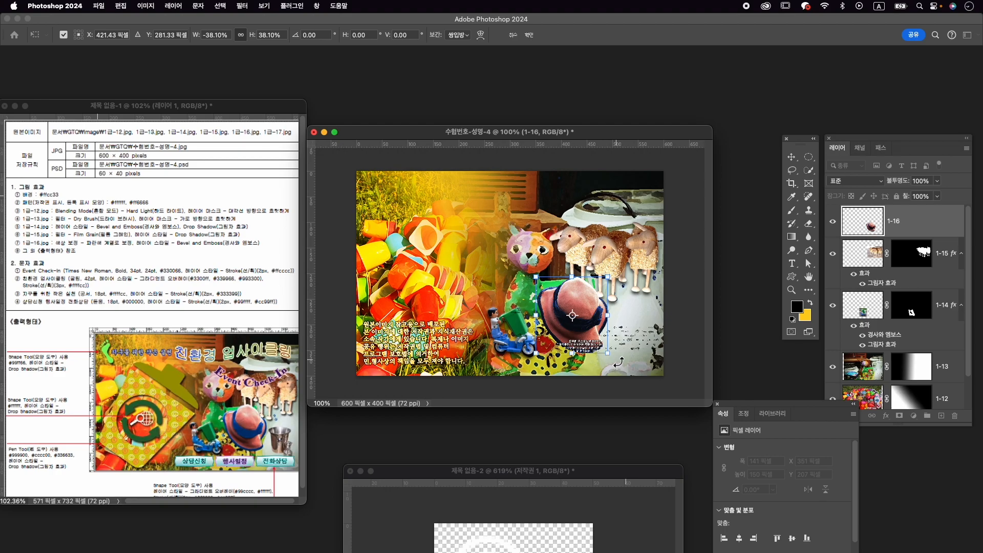
left_click_drag(610, 358, 606, 355)
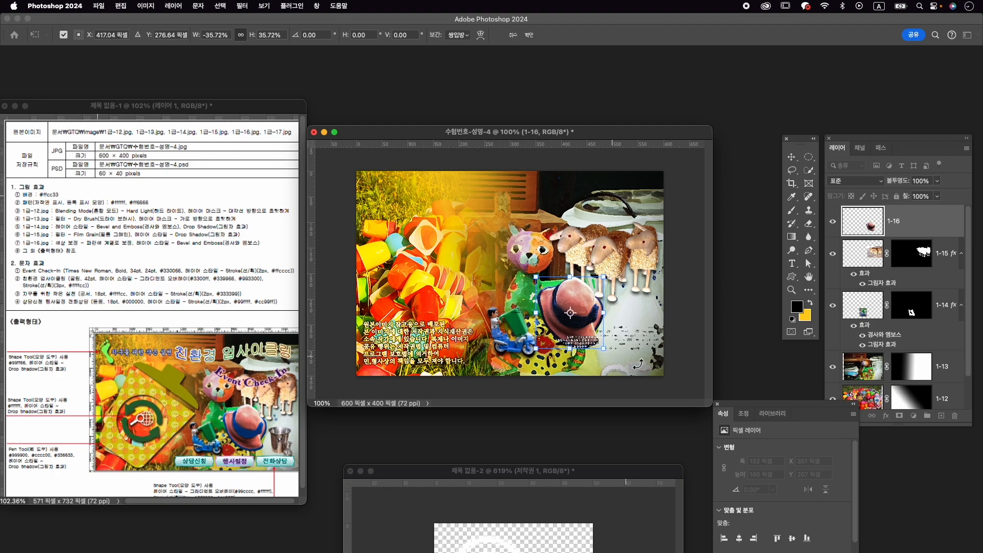
key("Return")
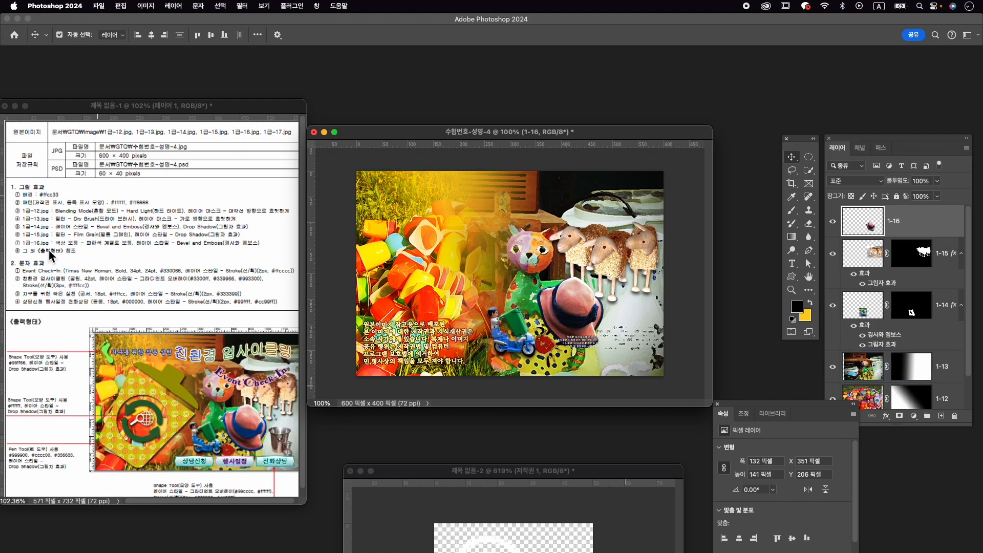
- Open 1급-17.jpg from the Image folder in its own floating window above the composition
key("super+o")
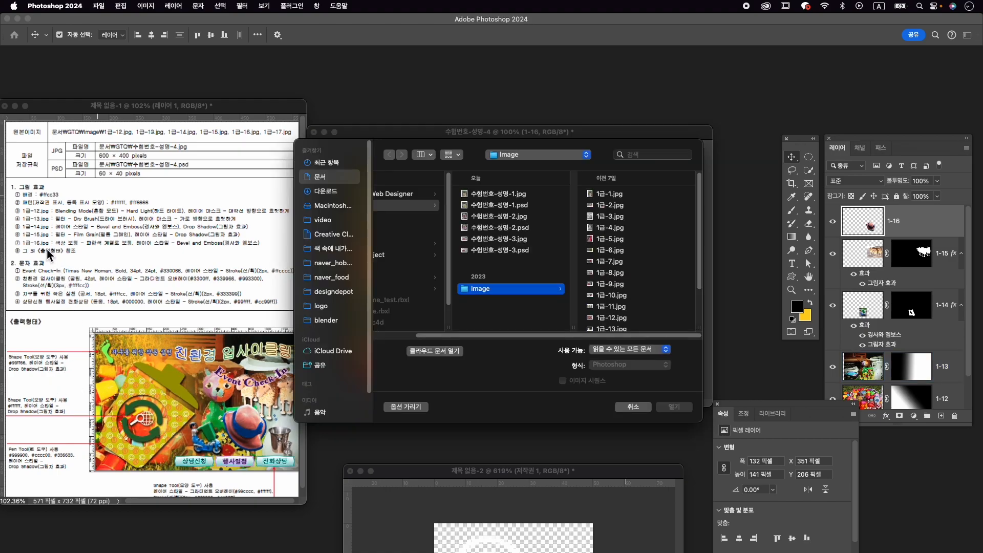
scroll(657, 264, "down", 3)
left_click(631, 322)
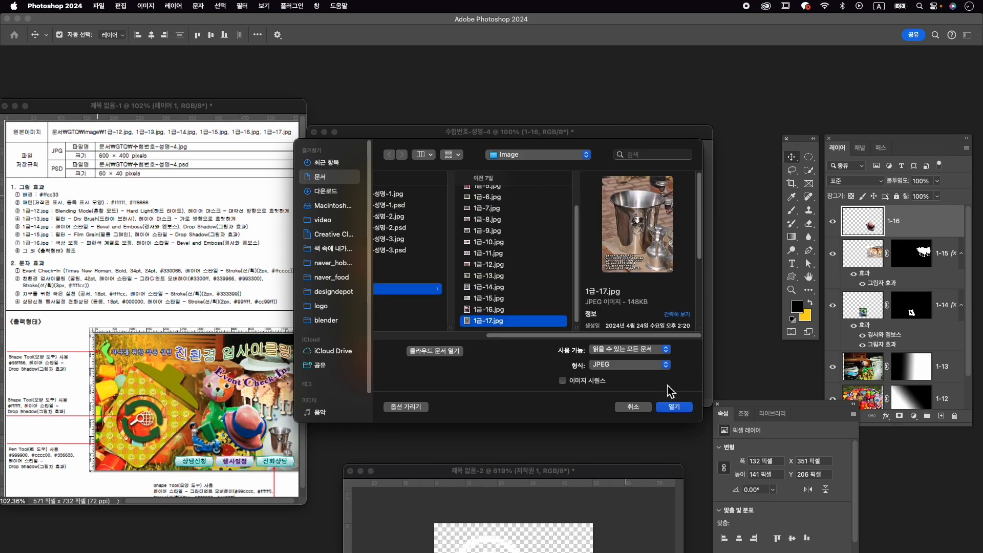
left_click(679, 407)
left_click_drag(145, 103, 455, 90)
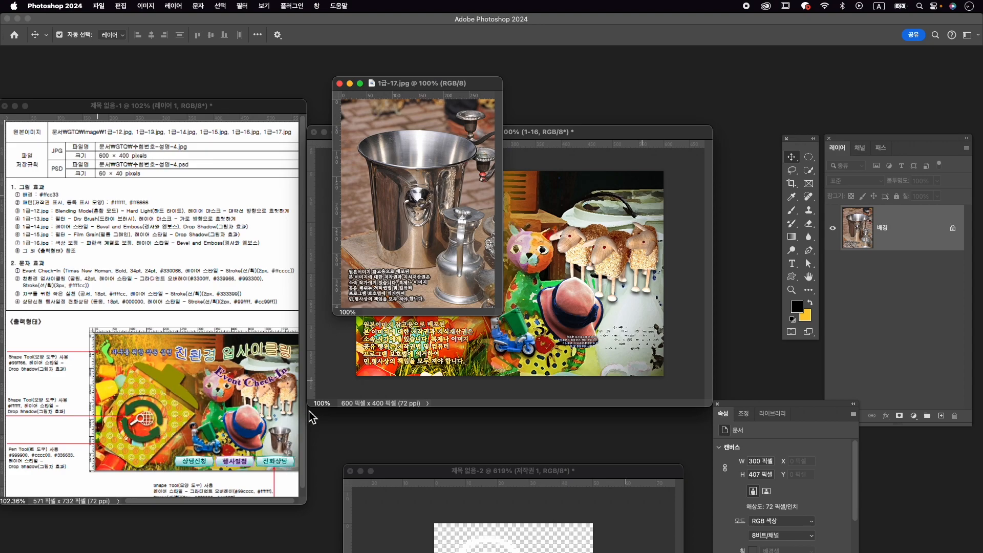
- Select the metal bucket and the small jug with the Object Selection tool and add a layer mask from the selection
right_click(809, 174)
left_click(845, 172)
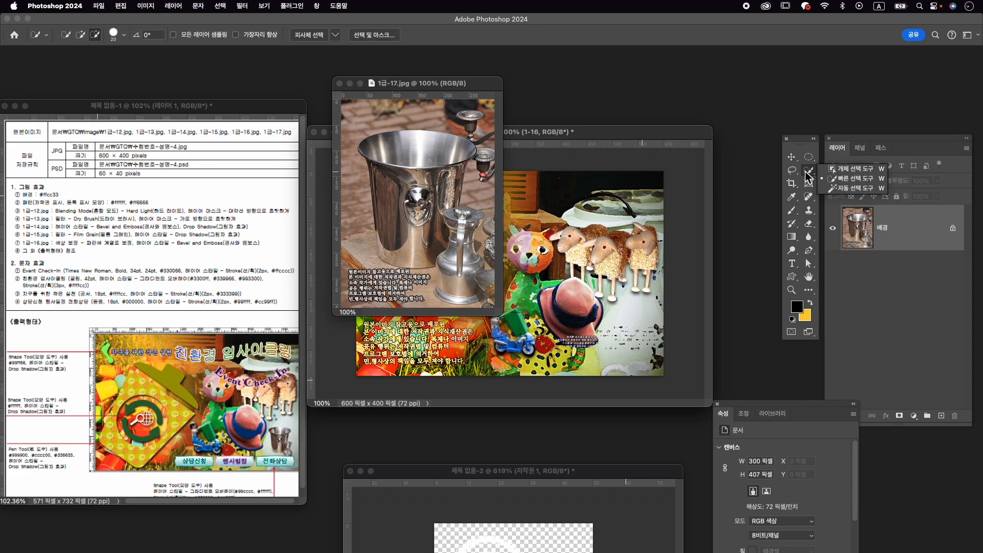
left_click_drag(424, 210, 476, 269)
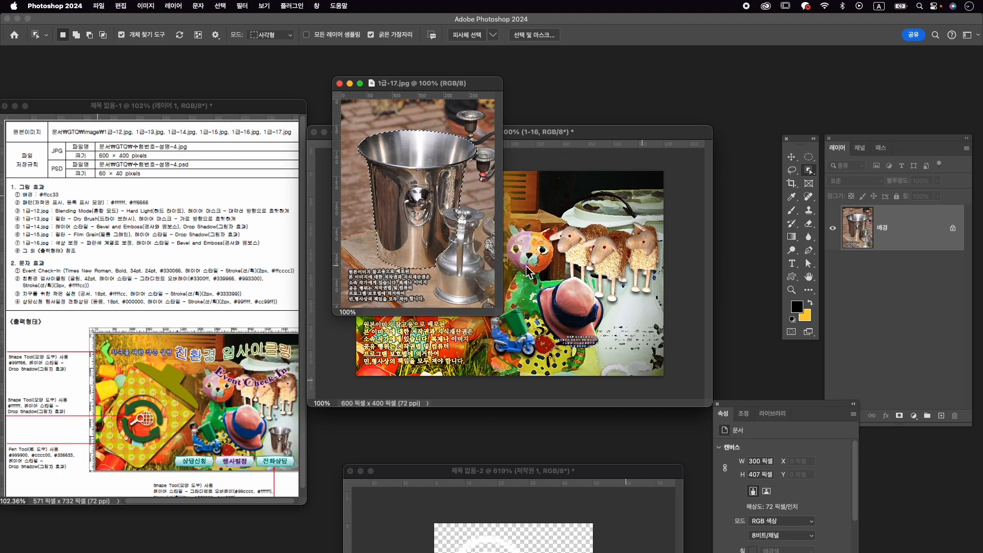
key("shift")
key("shift")
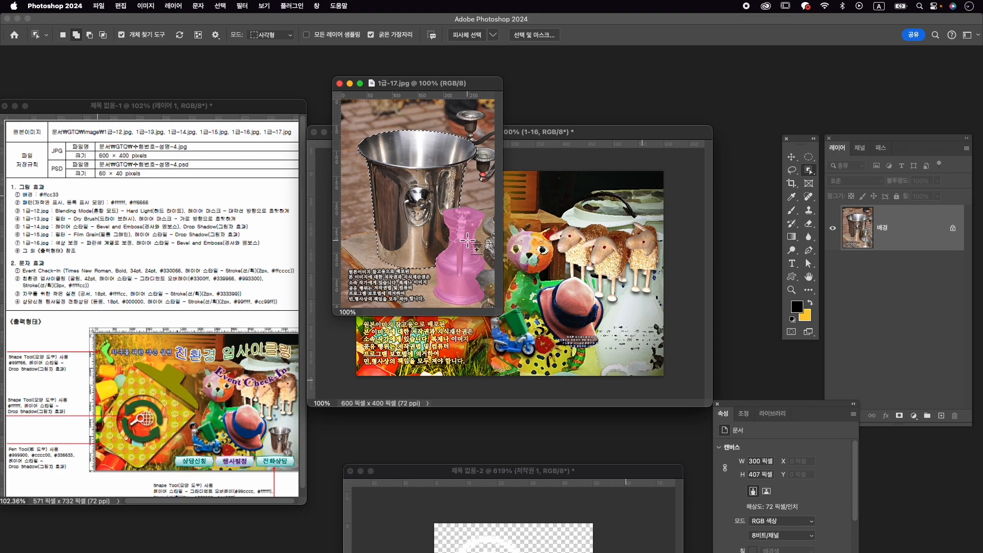
left_click(465, 242)
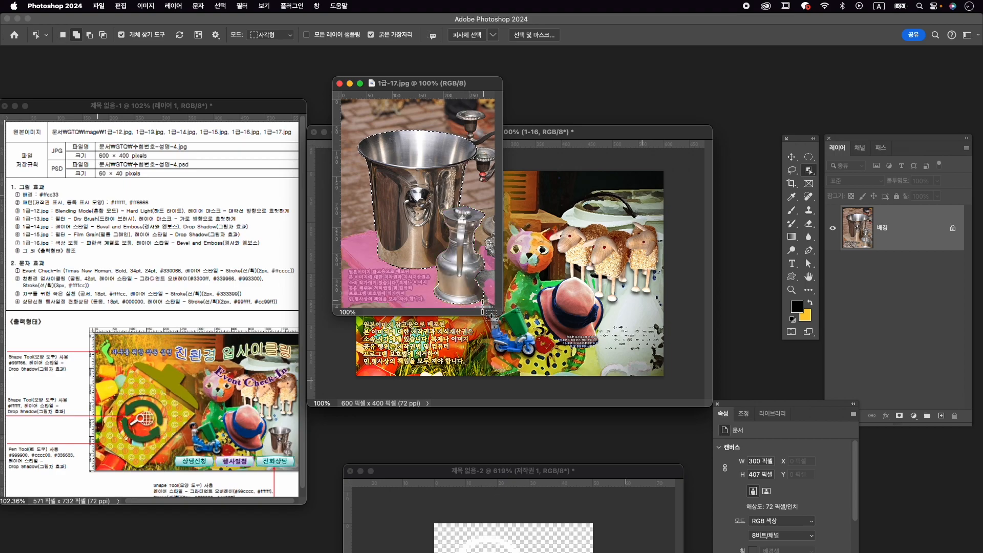
left_click(905, 420)
- Copy the masked bucket and jug into the 수험번호-성명-4 composition and close 1급-17.jpg without saving
key("v")
left_click_drag(467, 249, 558, 286)
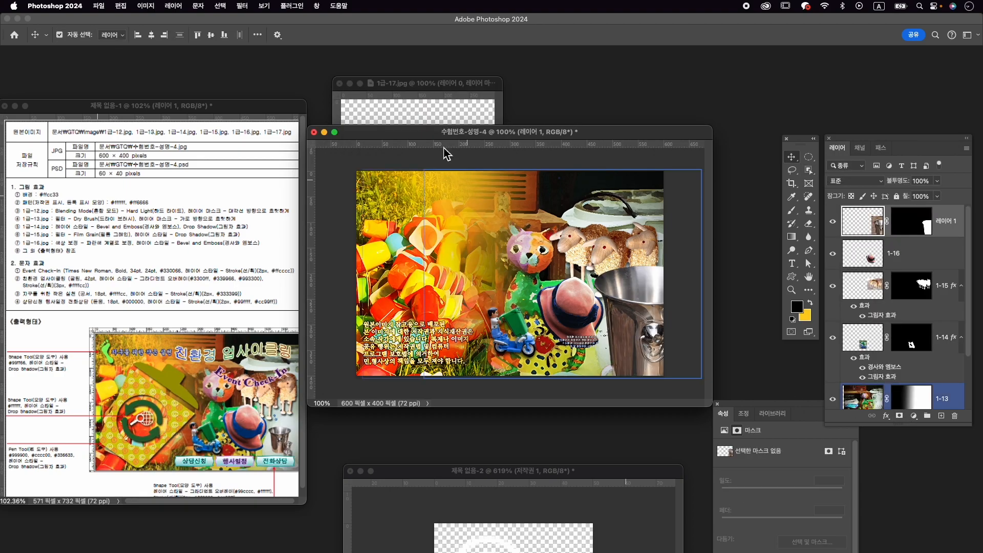
left_click(343, 86)
left_click(504, 222)
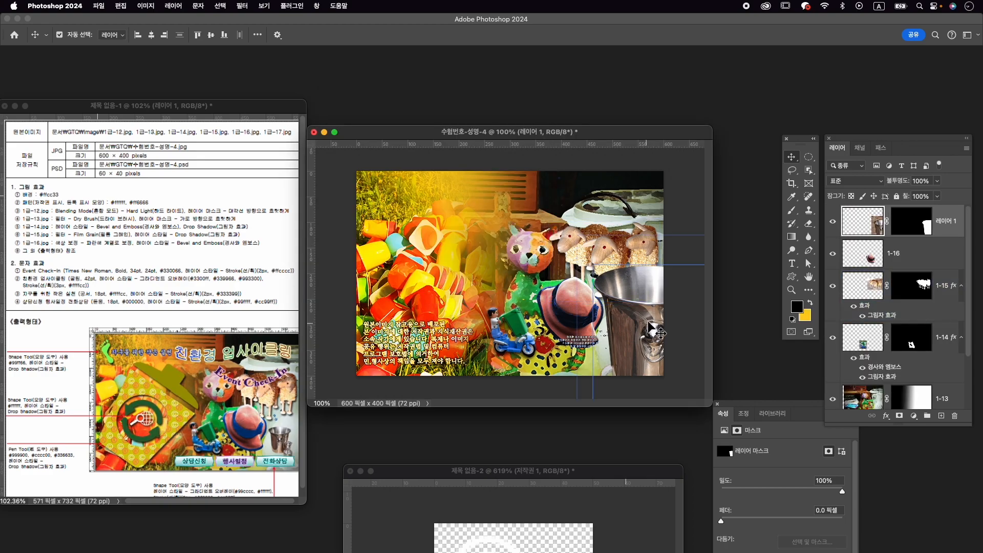
- Scale the bucket and jug to about 31.5% and position them beside the hat, below the sheep
key("super+t")
left_click_drag(565, 235, 646, 325)
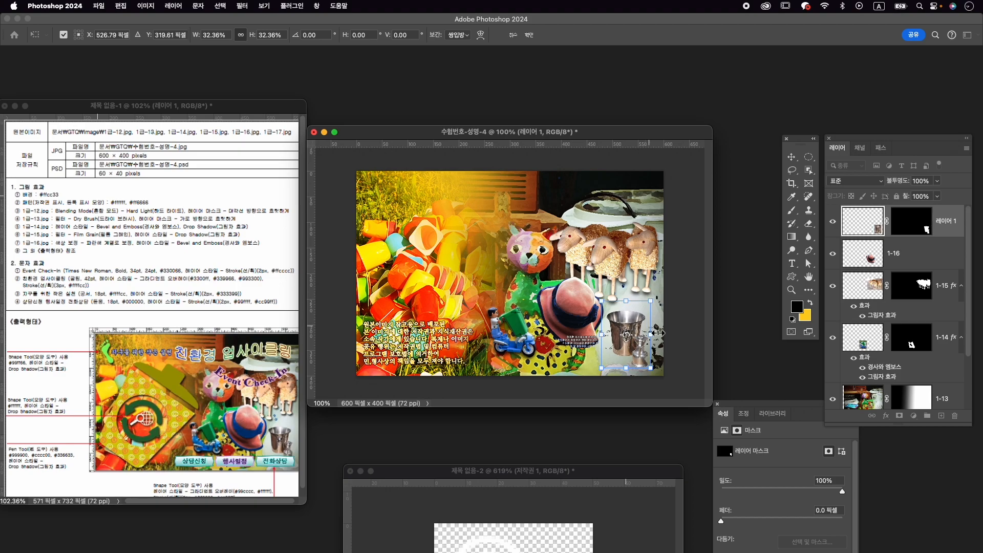
mouse_move(602, 368)
left_mouse_down()
mouse_move(623, 341)
mouse_move(614, 355)
left_mouse_up()
mouse_move(637, 316)
left_mouse_down()
mouse_move(662, 301)
mouse_move(637, 311)
left_mouse_up()
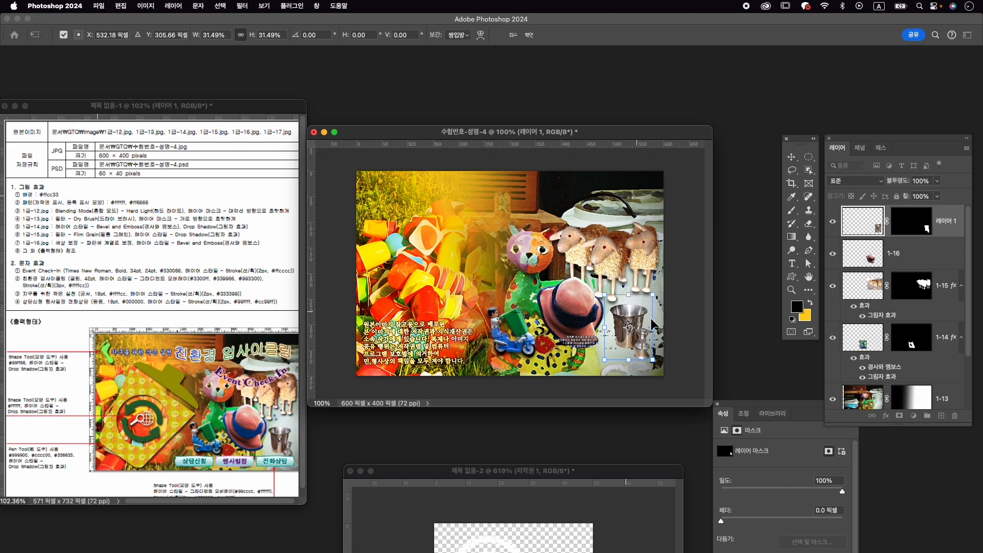
key("Down")
key("Down")
key("Left")
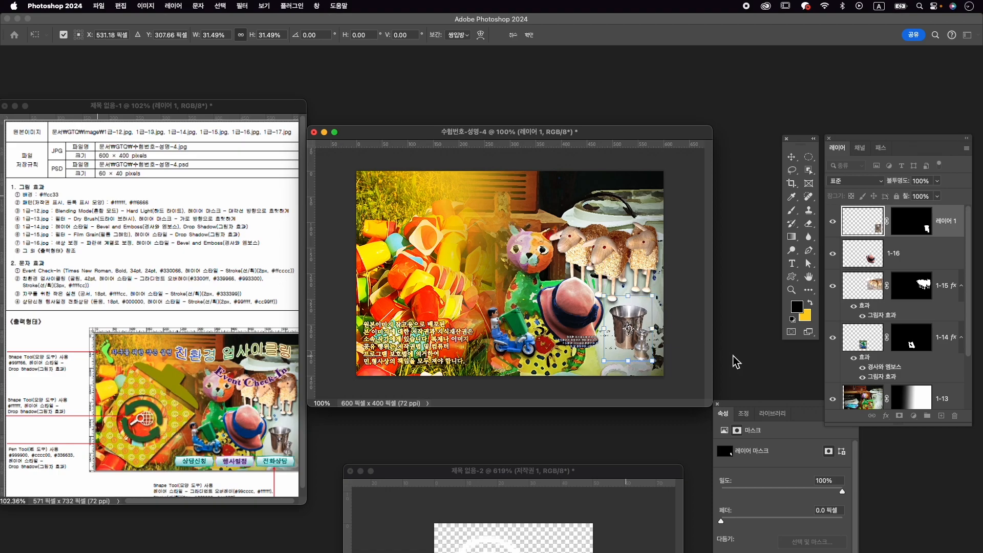
key("Return")
- Rename the bucket and jug layer 1-17
double_click(947, 221)
type("1")
key("Return")
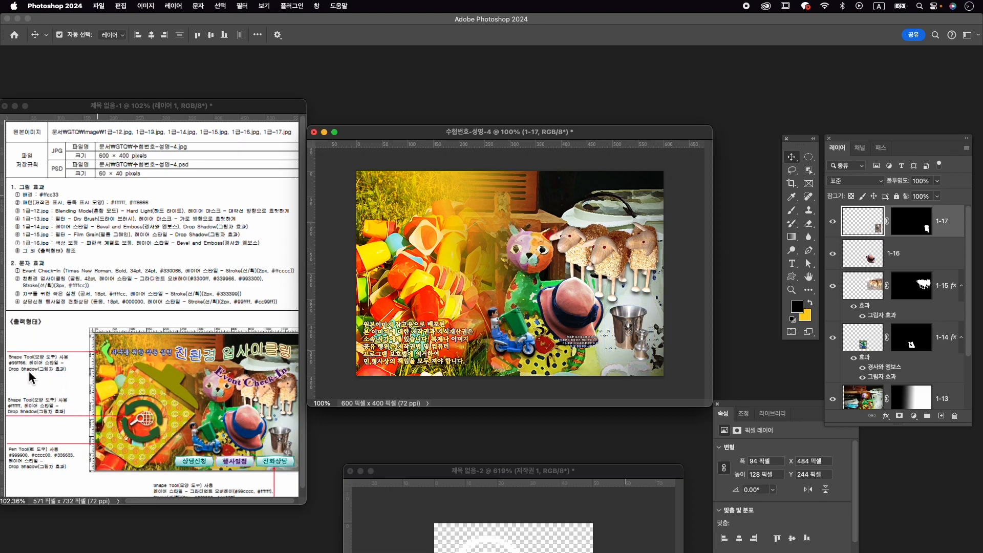
- Search the custom shapes for 발 and draw the left footprint, about 33 × 81 px, in the canvas's upper-left corner
left_click(326, 7)
left_click(397, 154)
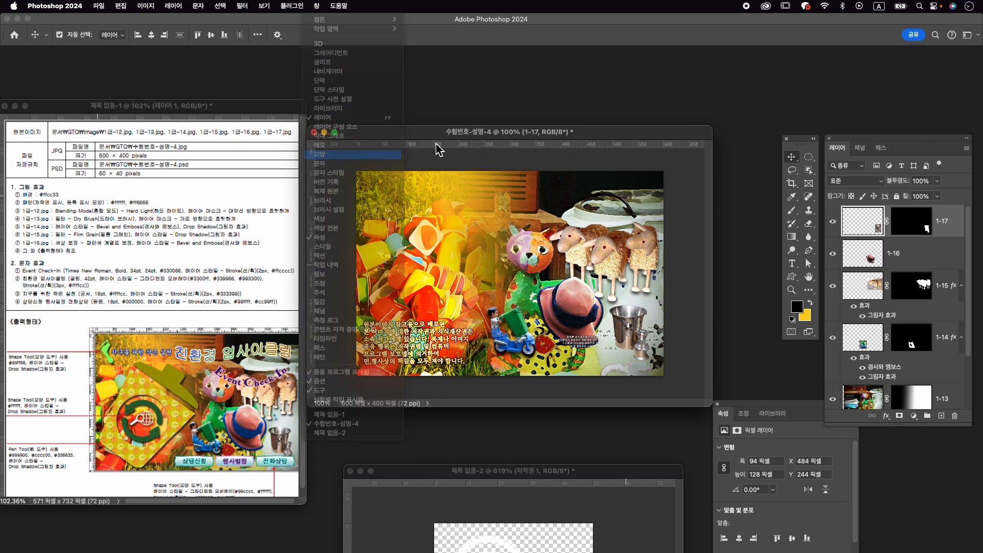
left_click(694, 92)
key("Caps_Lock")
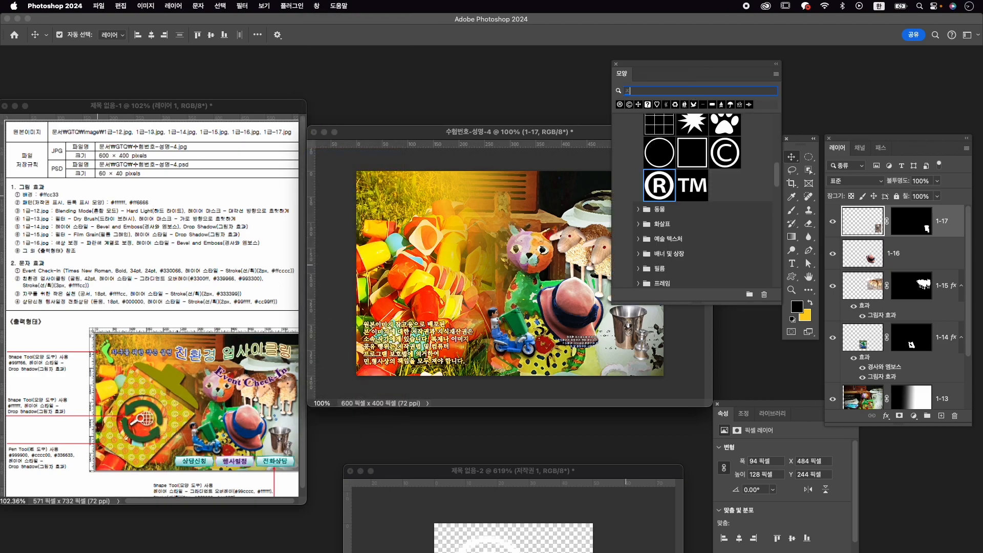
type("발")
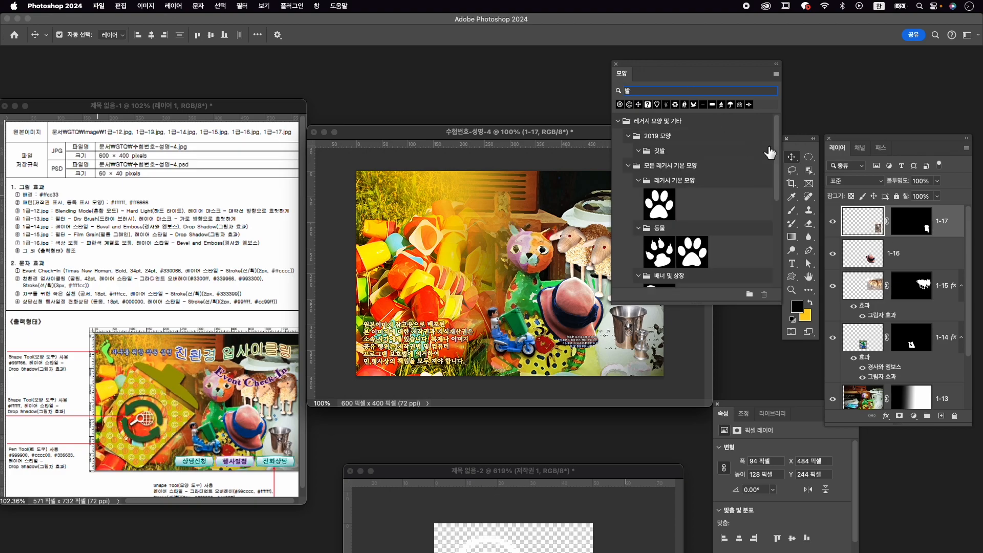
scroll(724, 208, "down", 3)
scroll(701, 216, "down", 1)
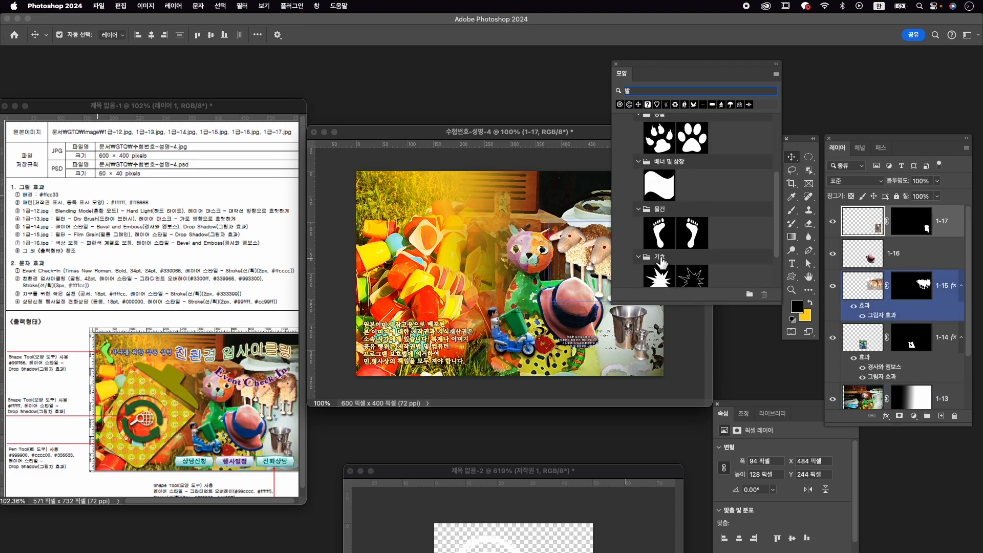
left_click(660, 236)
left_click(793, 278)
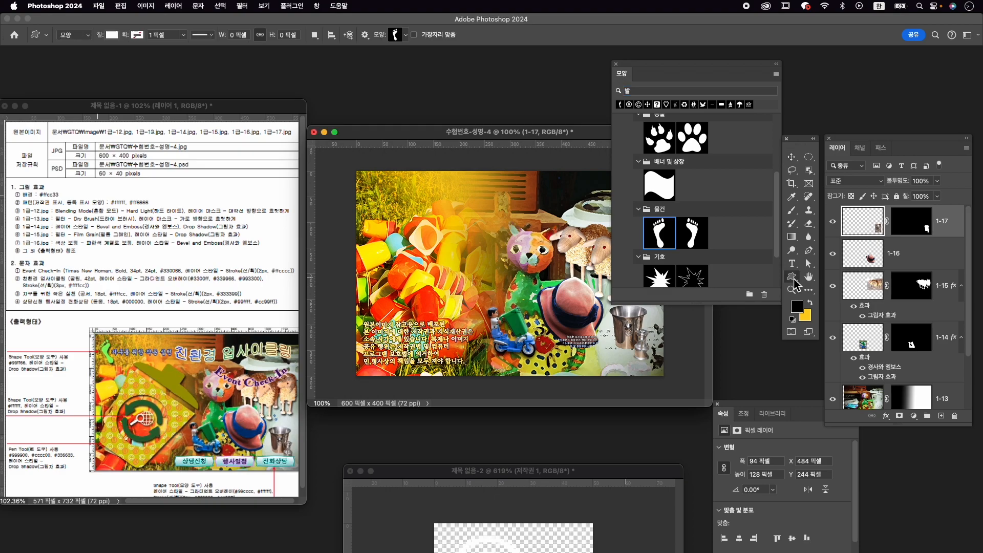
left_click_drag(369, 176, 388, 219)
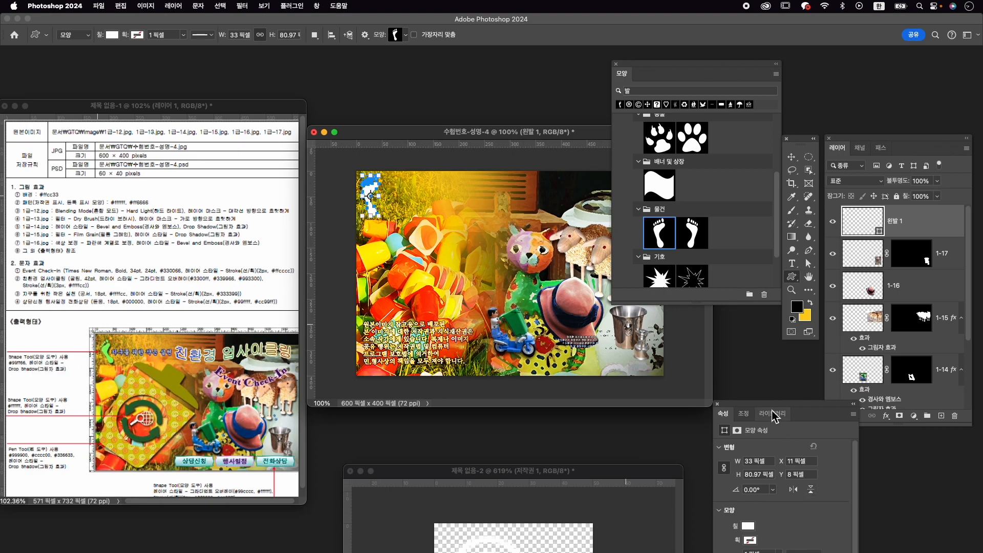
- Set the footprint shape's fill colour to #99ff66
left_click_drag(771, 408, 725, 348)
left_click(703, 466)
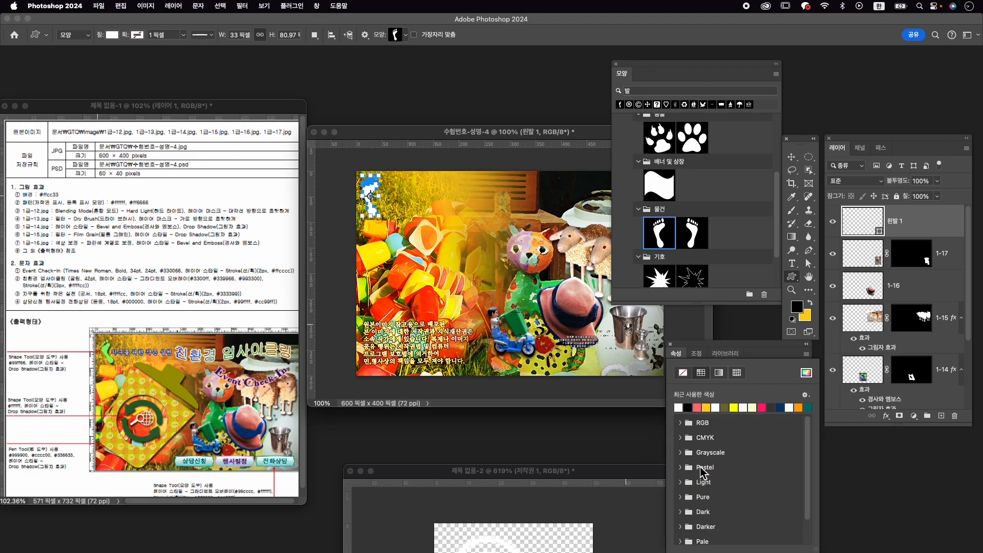
left_click(807, 373)
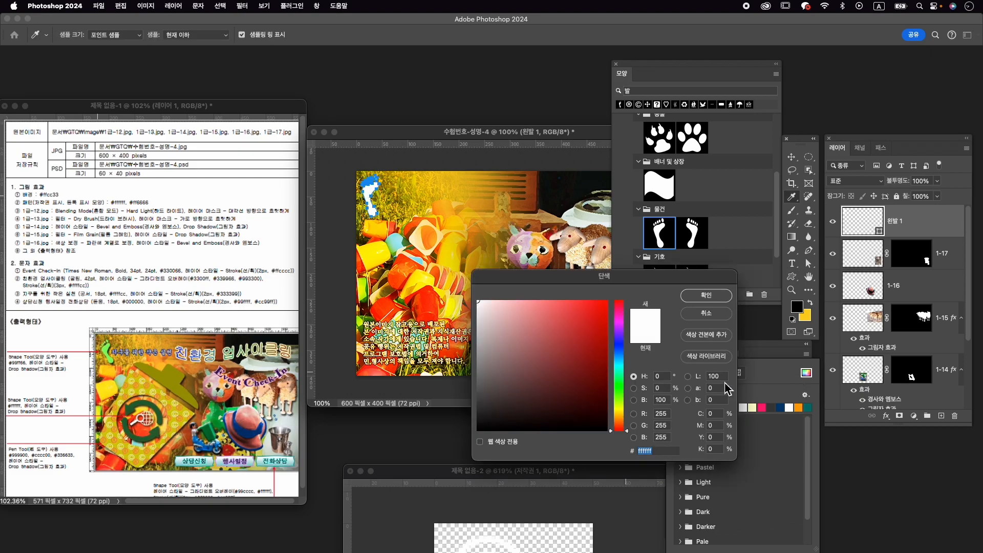
type("99")
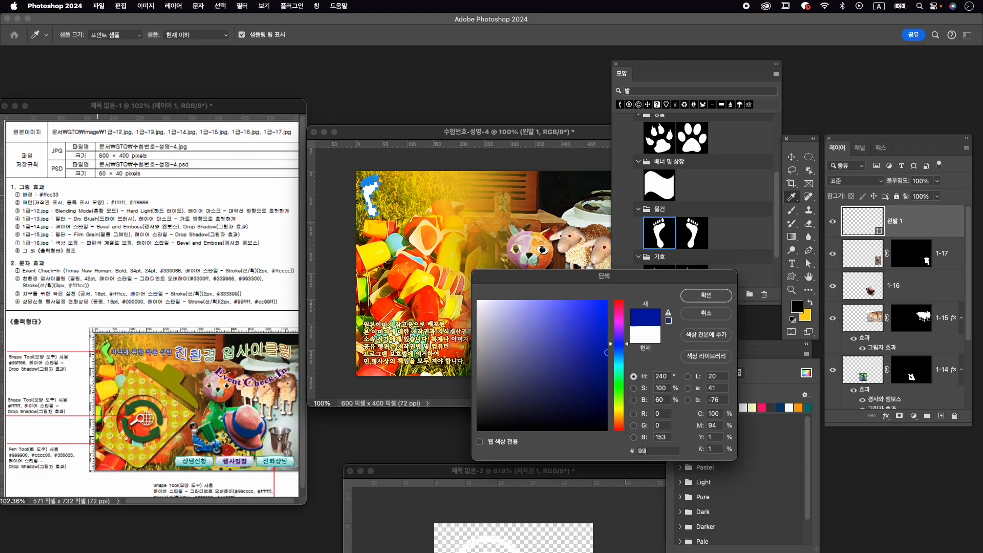
type("ff66")
key("Return")
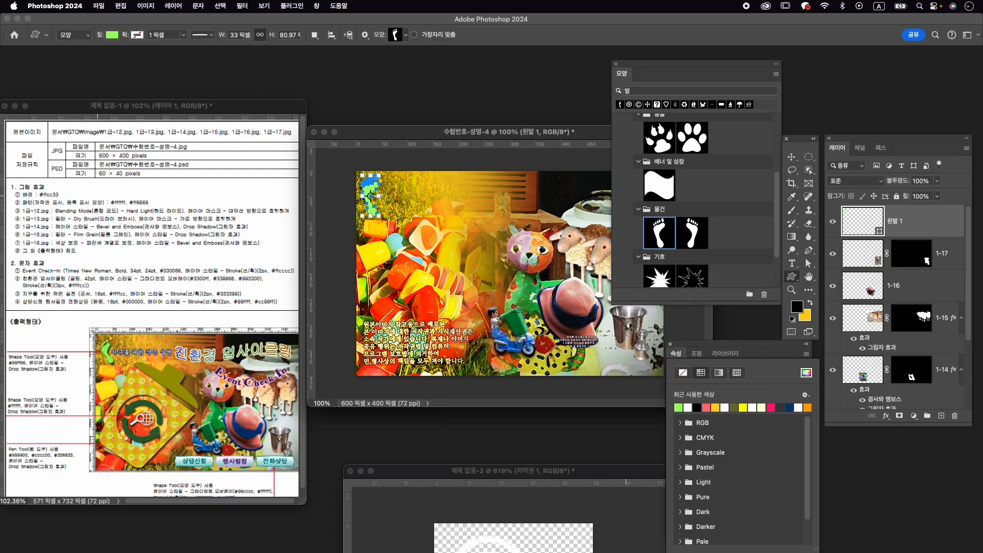
- Add a Drop Shadow layer style to the footprint shape
left_click(889, 417)
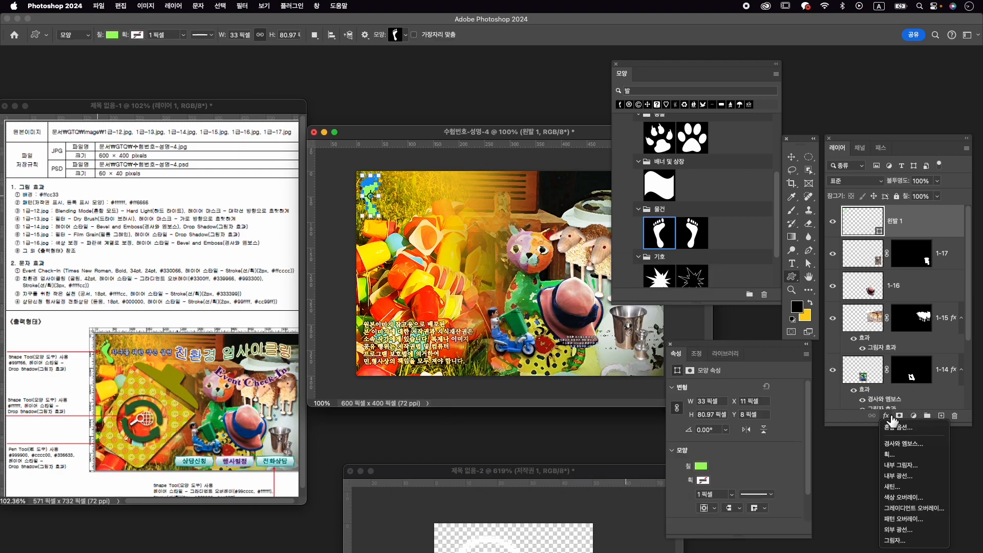
left_click(896, 540)
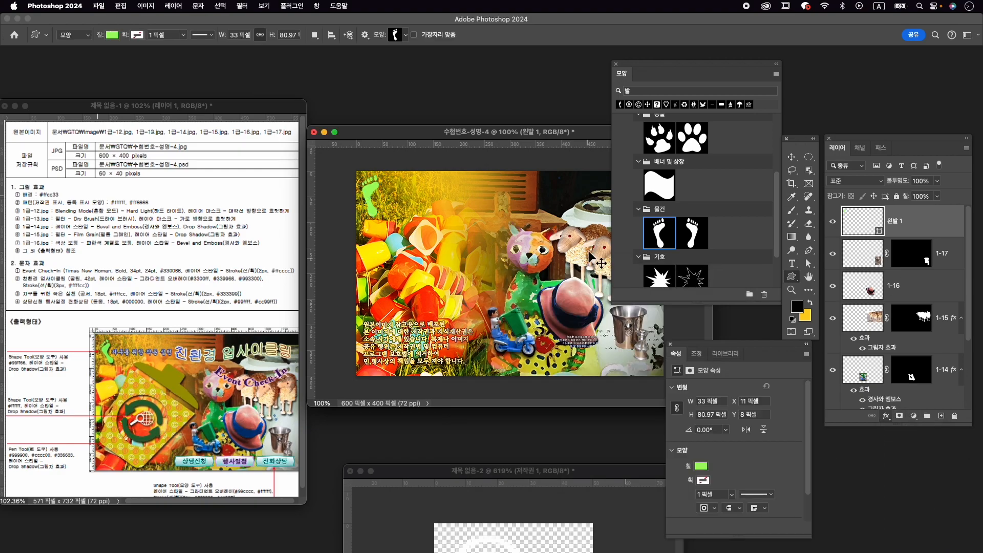
left_click(936, 168)
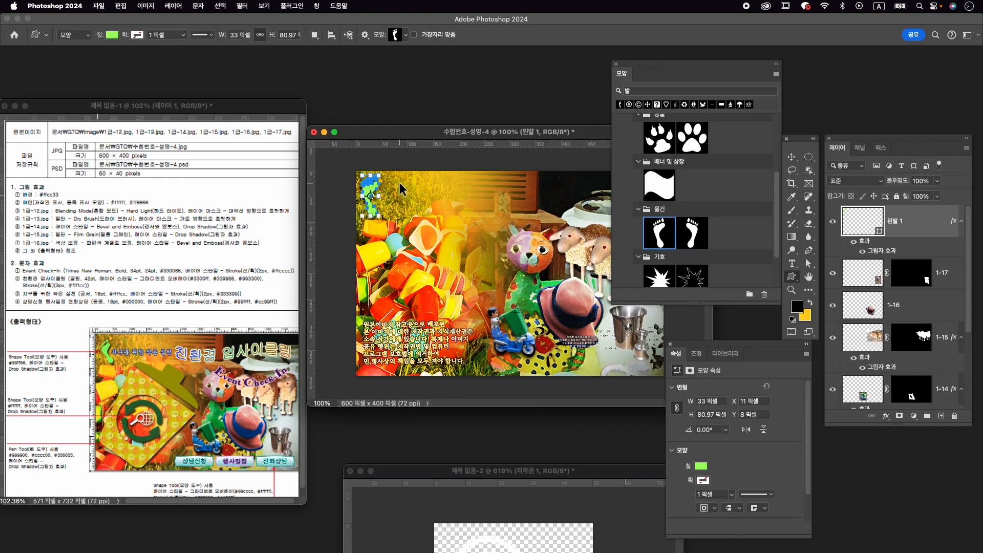
- Resize the footprint, rotate it about -17.6° and nudge it into place in the canvas's upper-left corner
key("cmd+t")
left_click_drag(387, 170, 375, 169)
left_click_drag(375, 224, 388, 179)
key("Left")
key("Up")
key("Return")
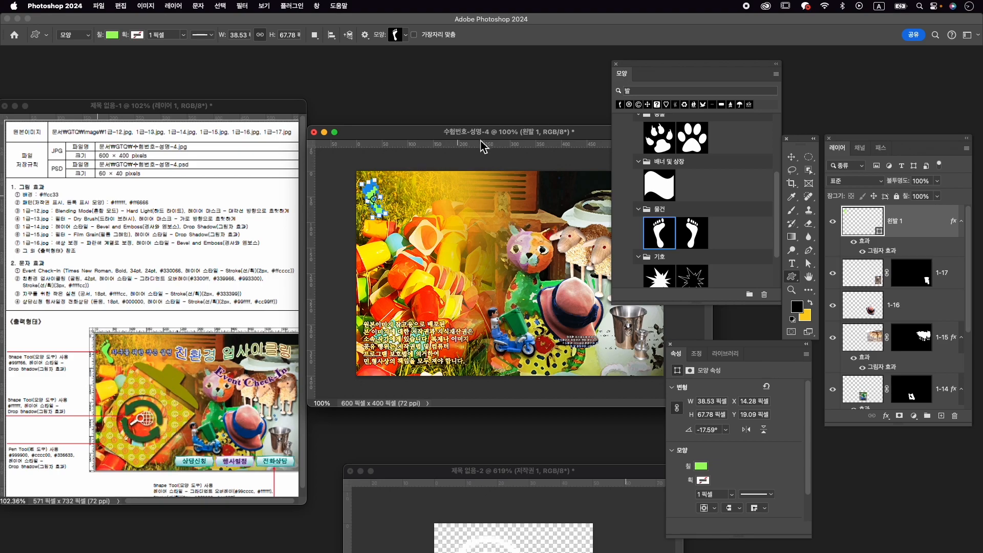
- Place a horizontal guide in the upper part of the collage and a vertical guide through its middle
left_click_drag(435, 148, 444, 211)
left_click_drag(317, 294, 511, 294)
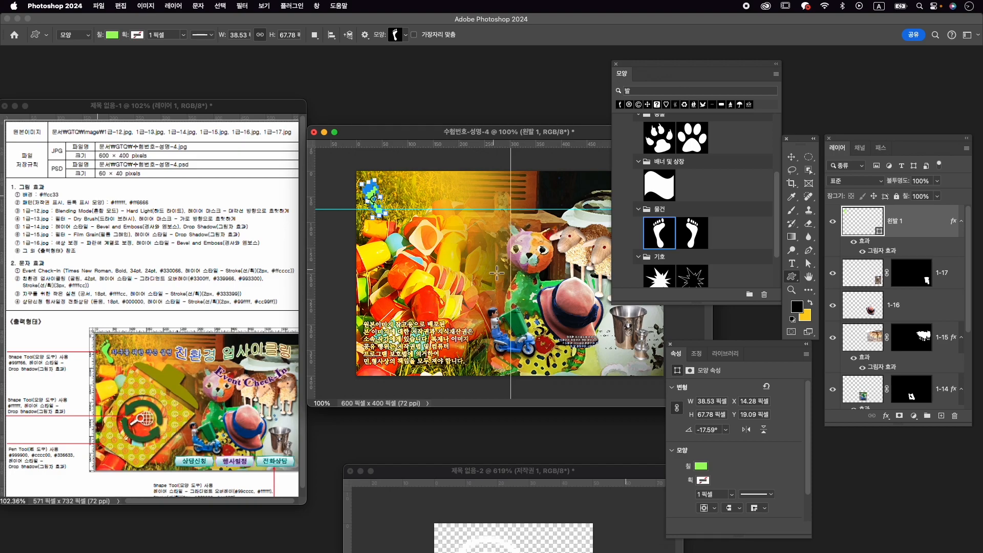
scroll(415, 309, "up", 2)
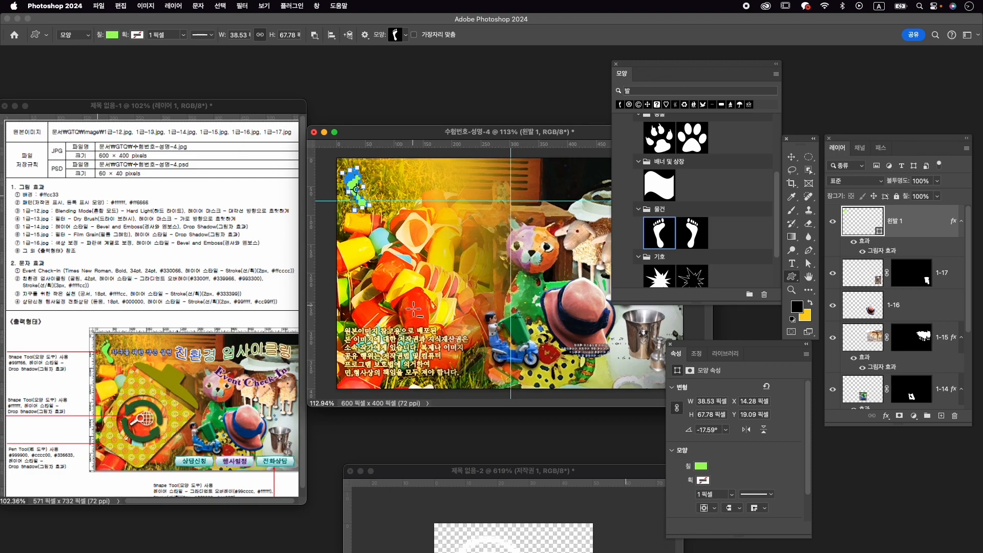
scroll(412, 310, "up", 1)
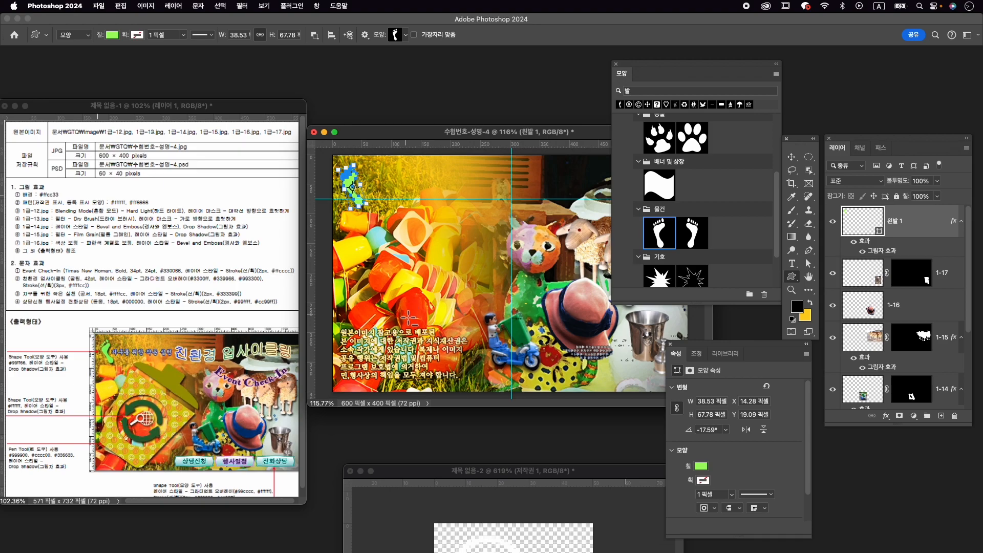
scroll(470, 293, "up", 1)
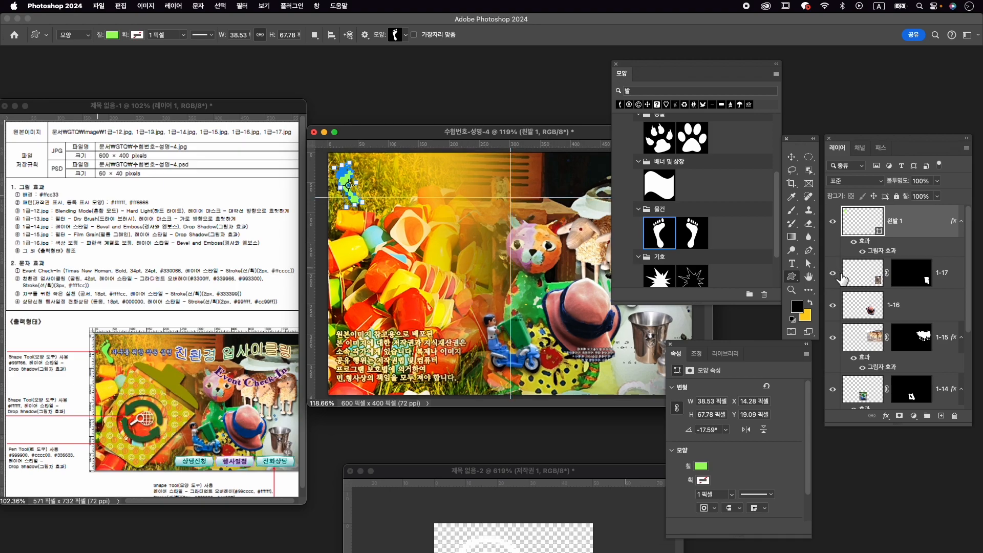
left_click(814, 251)
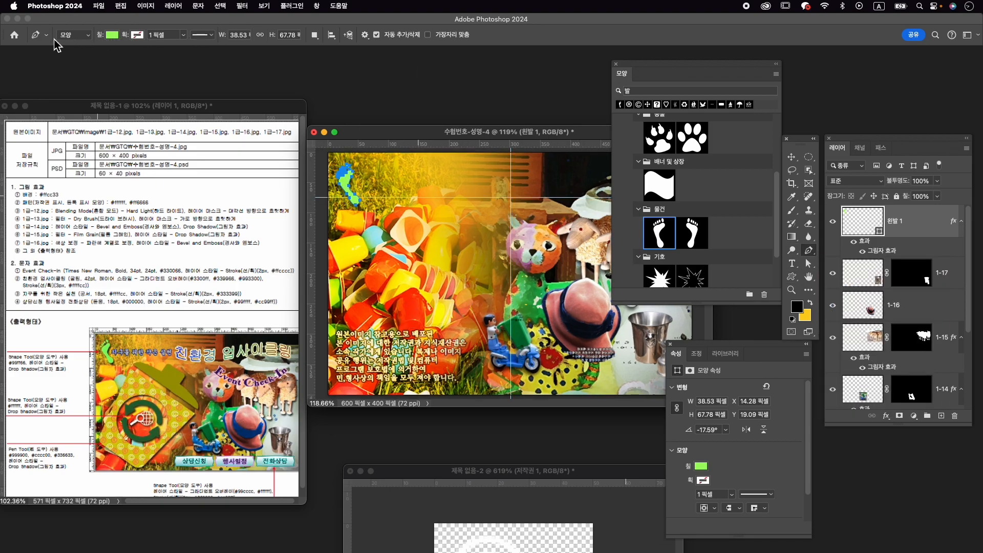
left_click(111, 35)
left_click(66, 90)
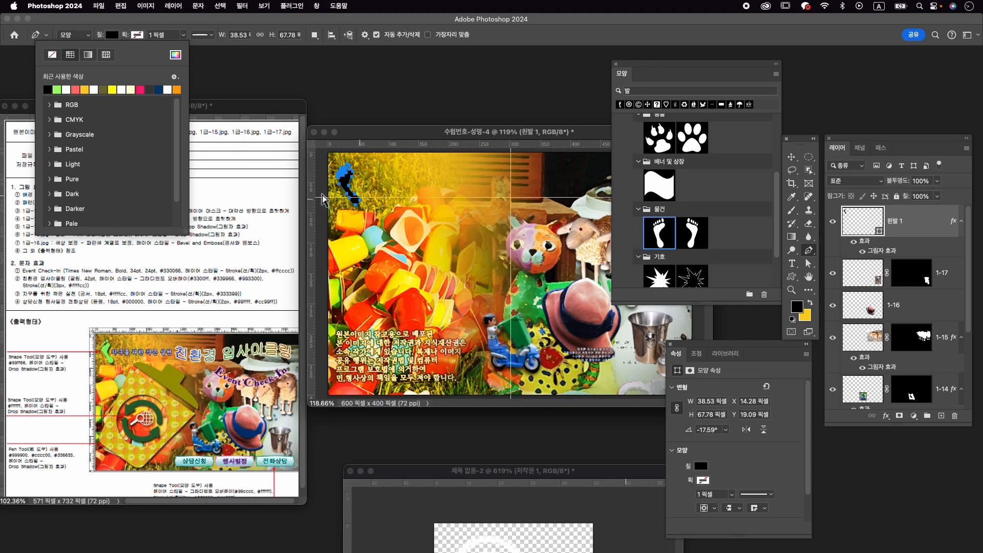
left_click(410, 150)
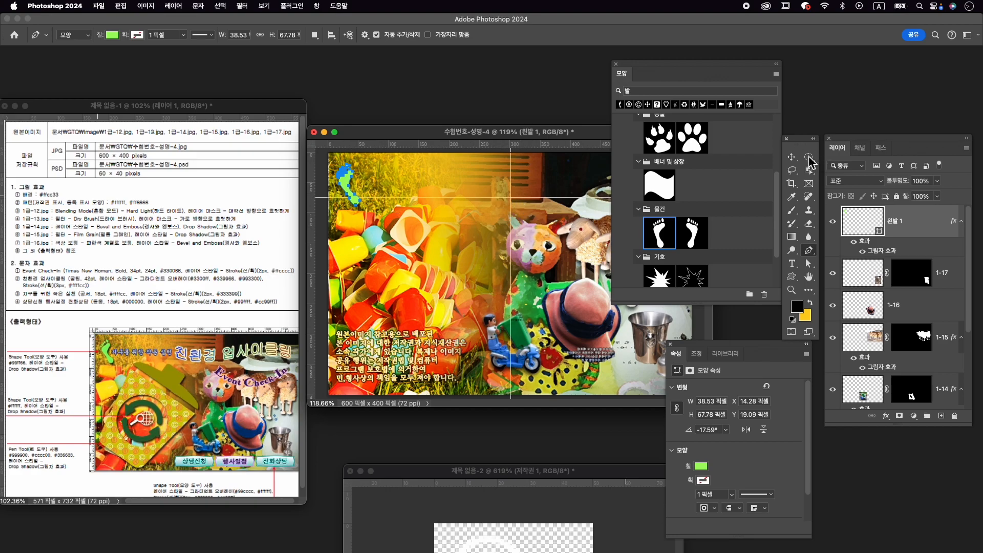
- Deselect the footprint shape layer so that no layer is active
left_click(792, 157)
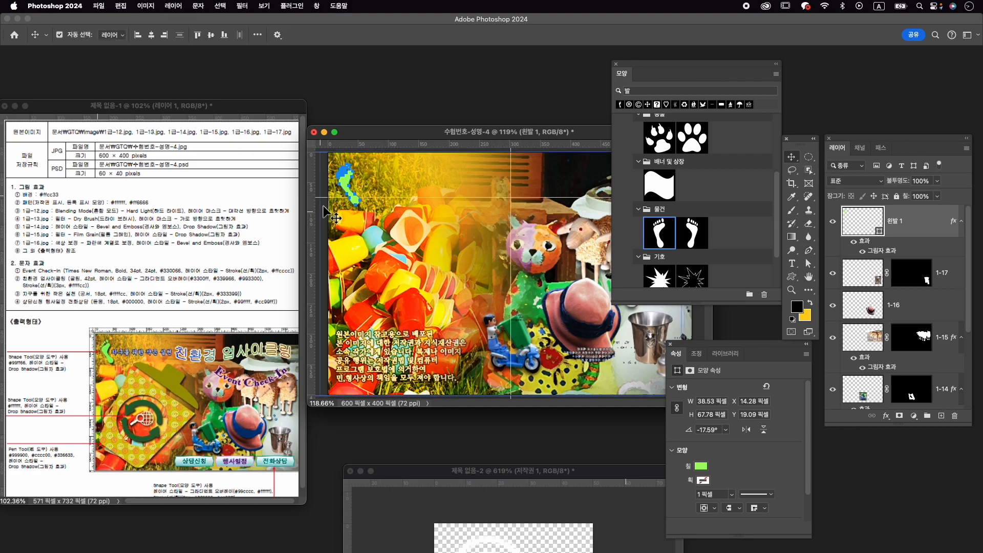
left_click(326, 167)
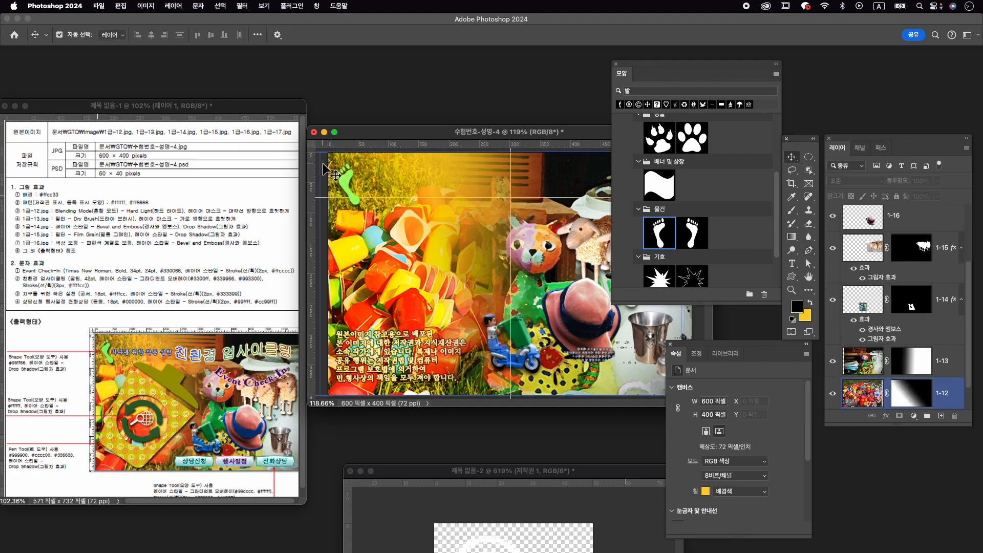
scroll(926, 359, "up", 3)
left_click(893, 233)
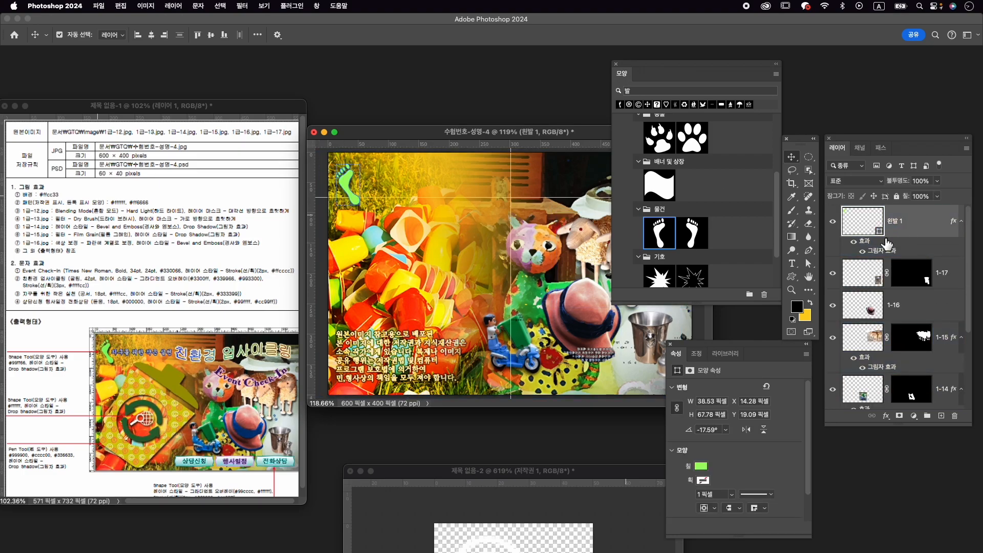
left_click(840, 356)
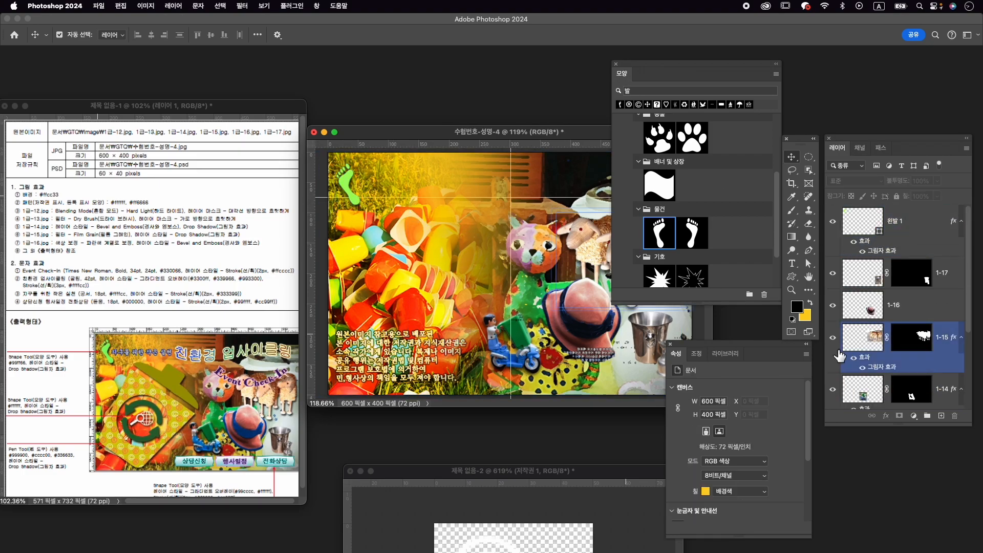
- Draw a slanted trash-can lid with a raised handle as a closed green Pen shape between the guides, about 203 px wide and 124 px high
left_click(810, 250)
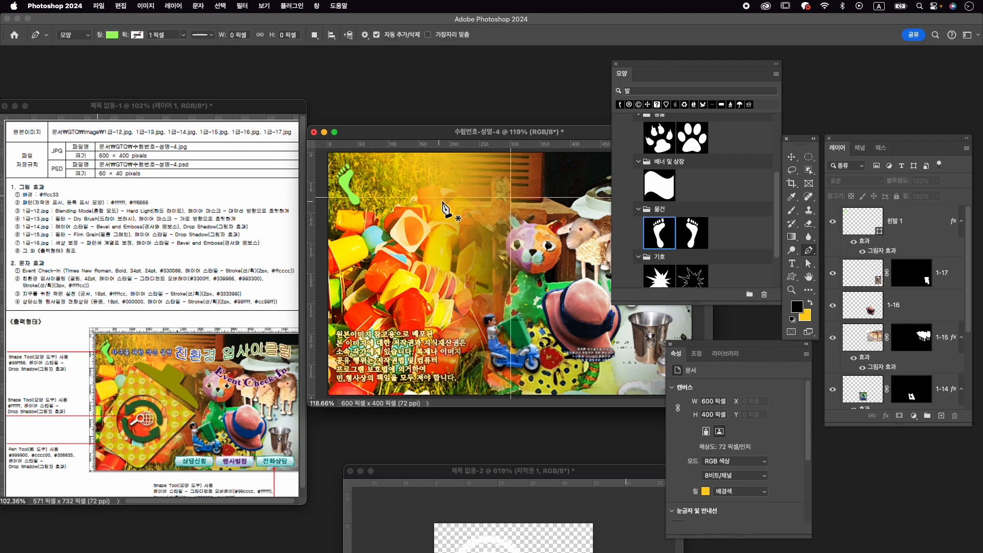
left_click(478, 198)
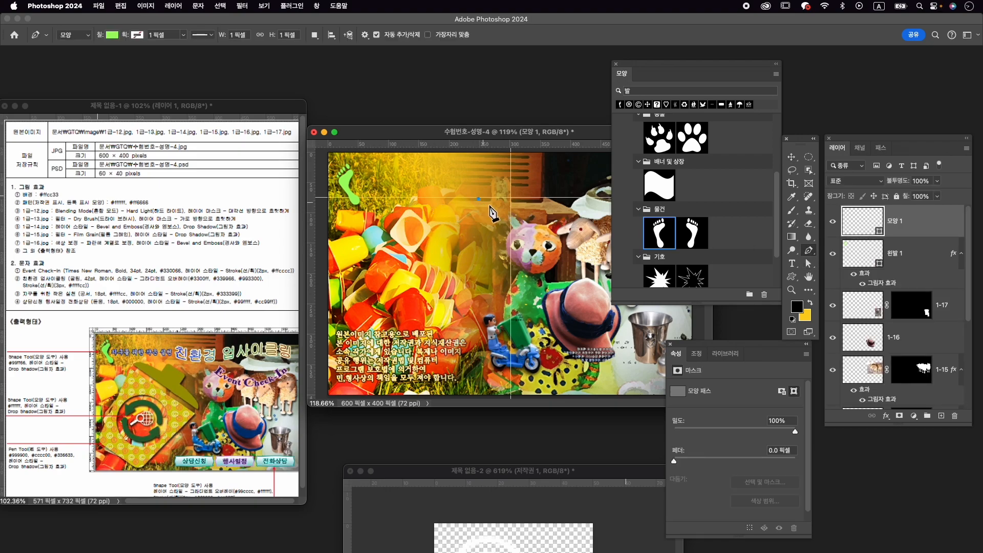
key("super+z")
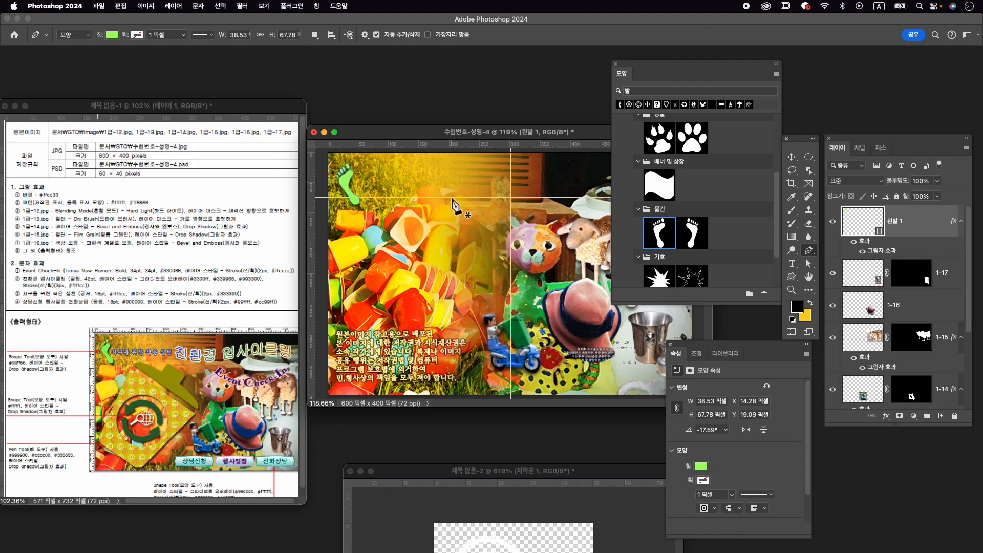
left_click(453, 198)
left_click(481, 214)
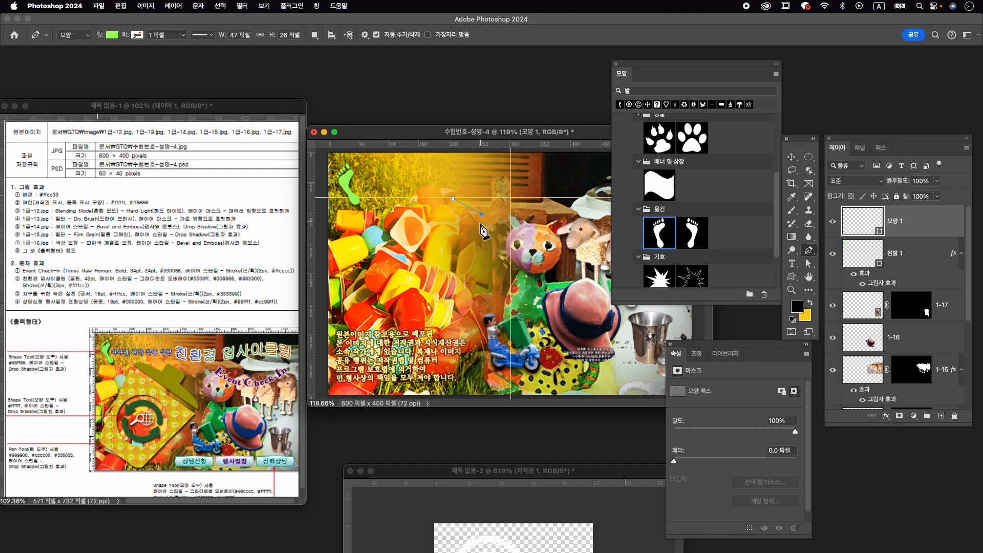
left_click(469, 236)
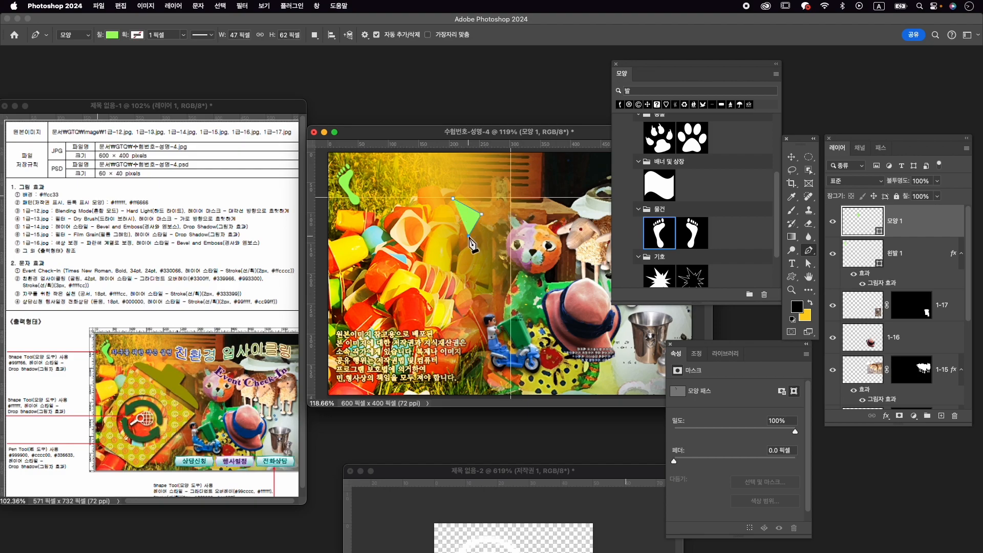
left_click(512, 274)
left_click_drag(519, 293, 520, 296)
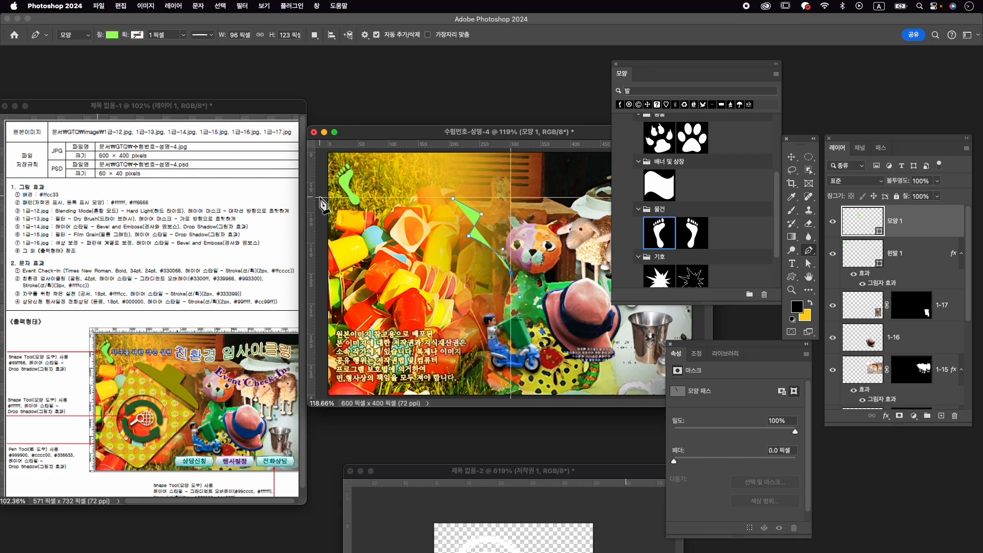
left_click(512, 275)
left_click(388, 198)
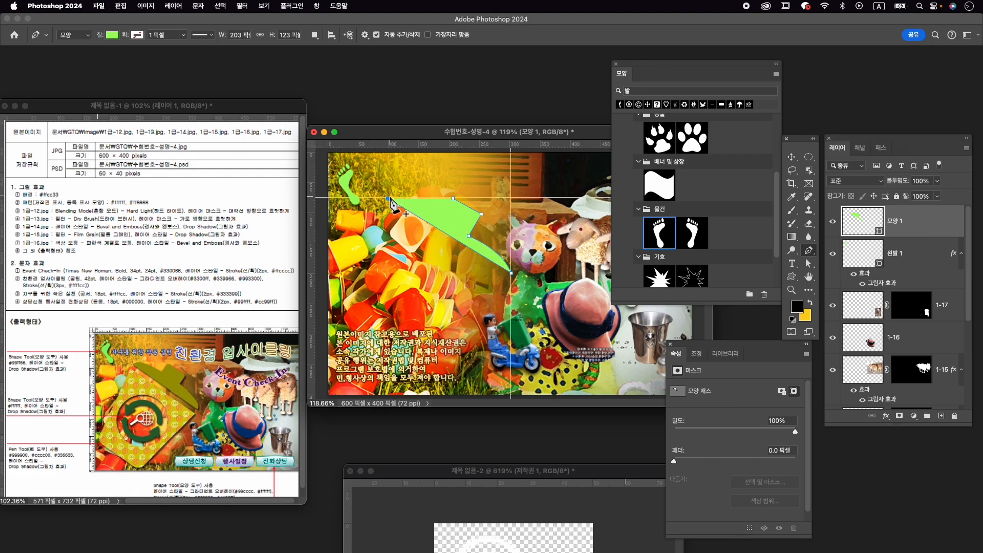
left_click_drag(427, 199, 429, 200)
left_click(417, 199)
left_click(443, 213)
left_click(453, 198)
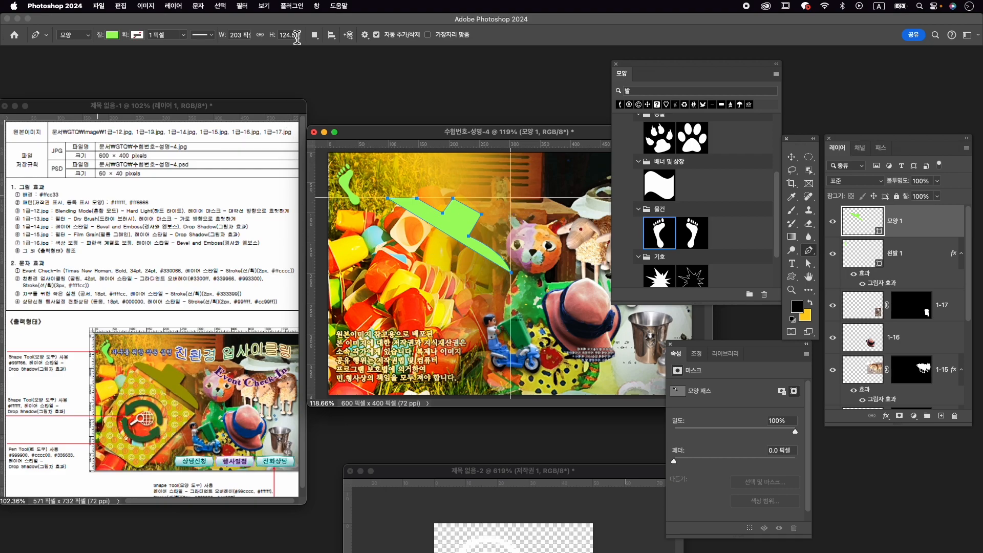
left_click(272, 6)
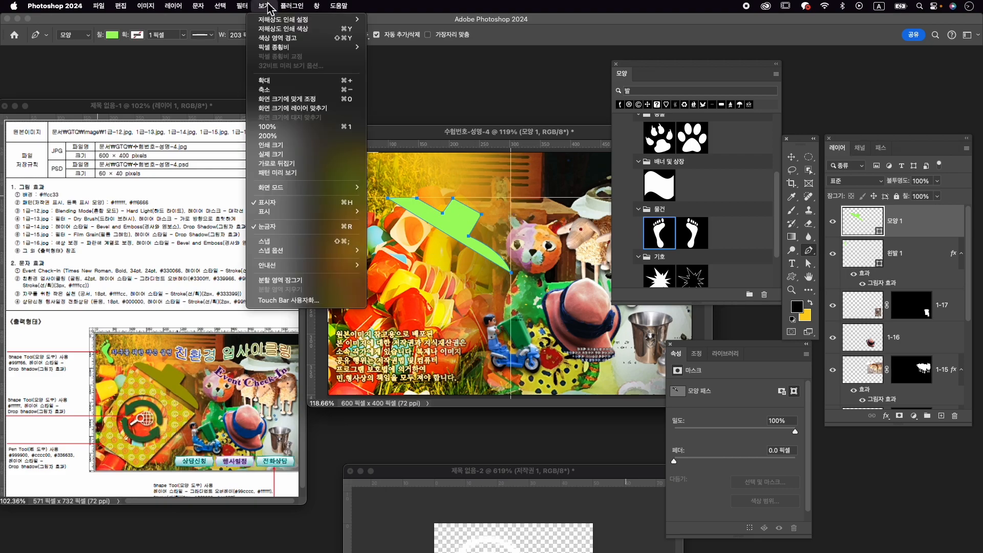
mouse_move(327, 266)
left_click(413, 290)
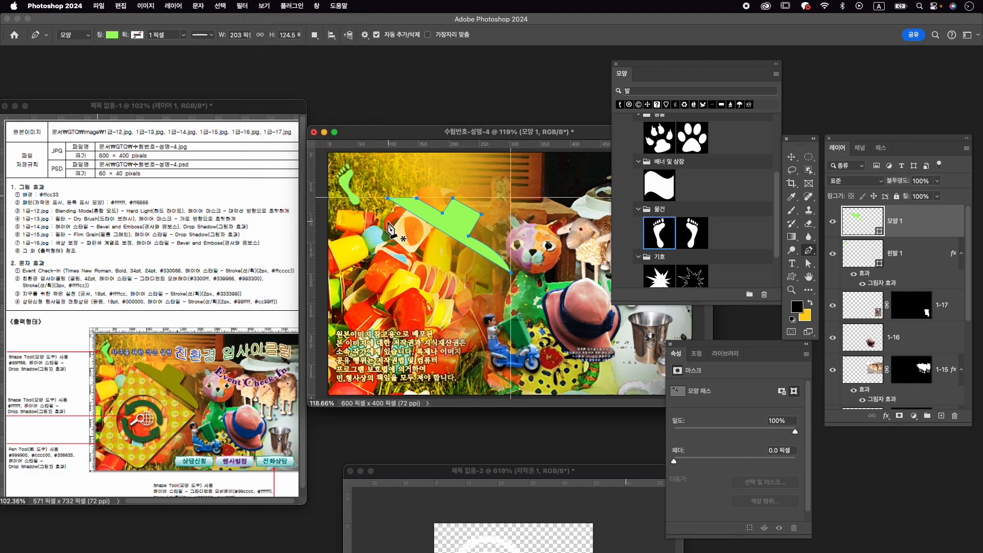
- Draw the tilted can body under the lid as a separate closed Pen shape, about 280 px wide and 307 px high
left_click(383, 204)
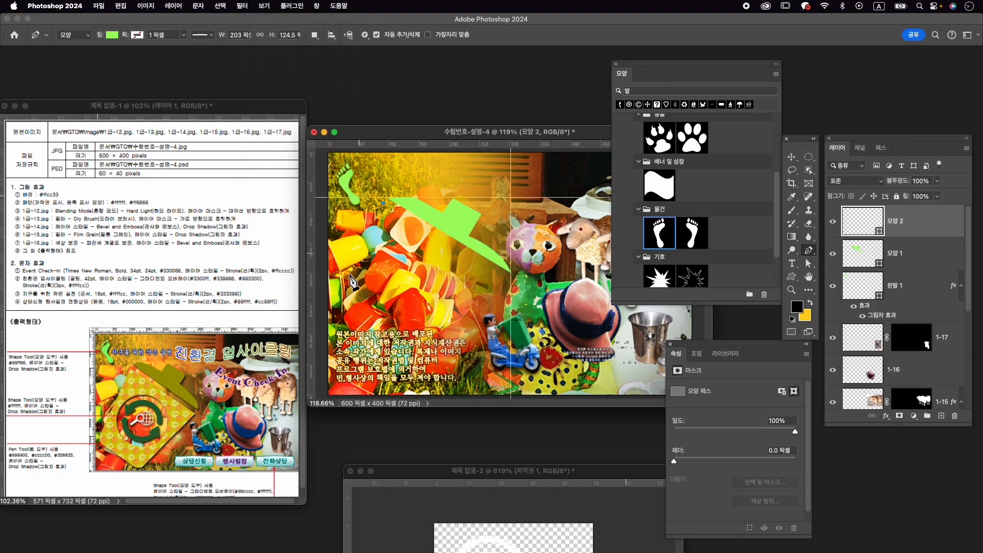
left_click(339, 346)
left_click_drag(339, 348, 343, 352)
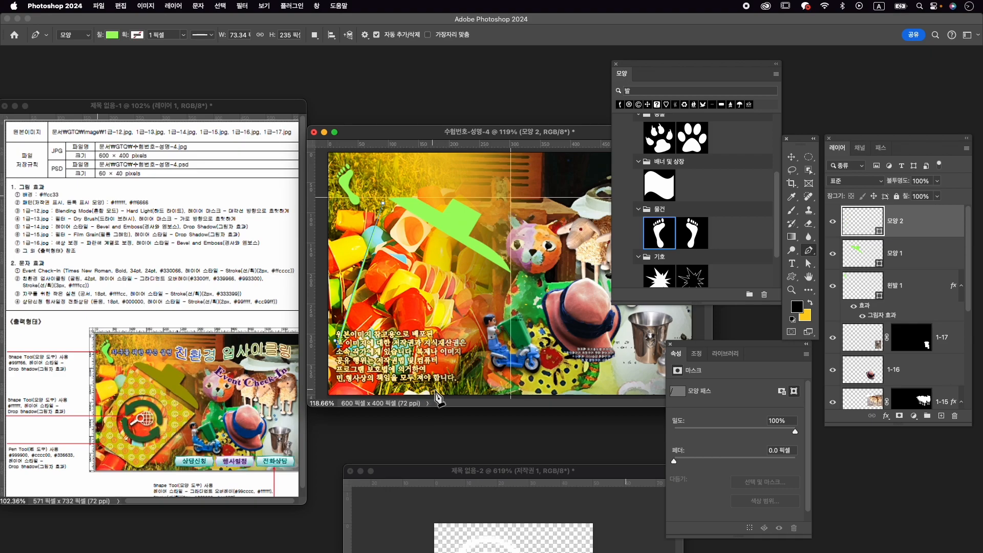
left_click(425, 393)
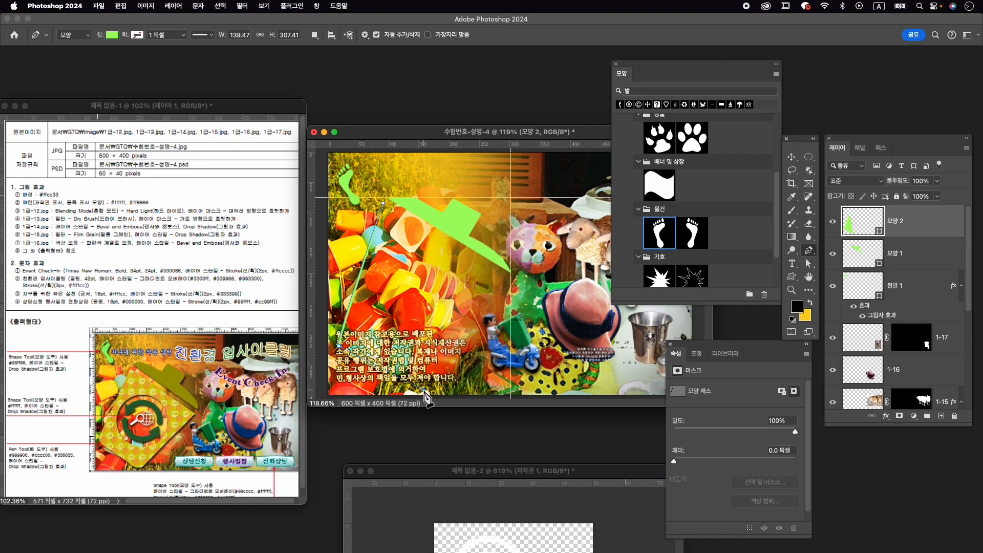
left_click(426, 393)
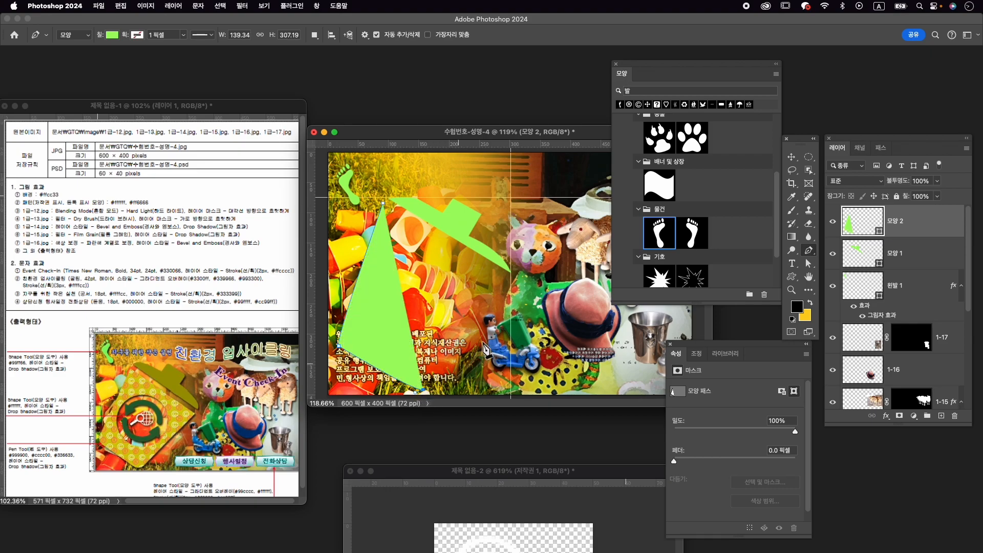
left_click(511, 277)
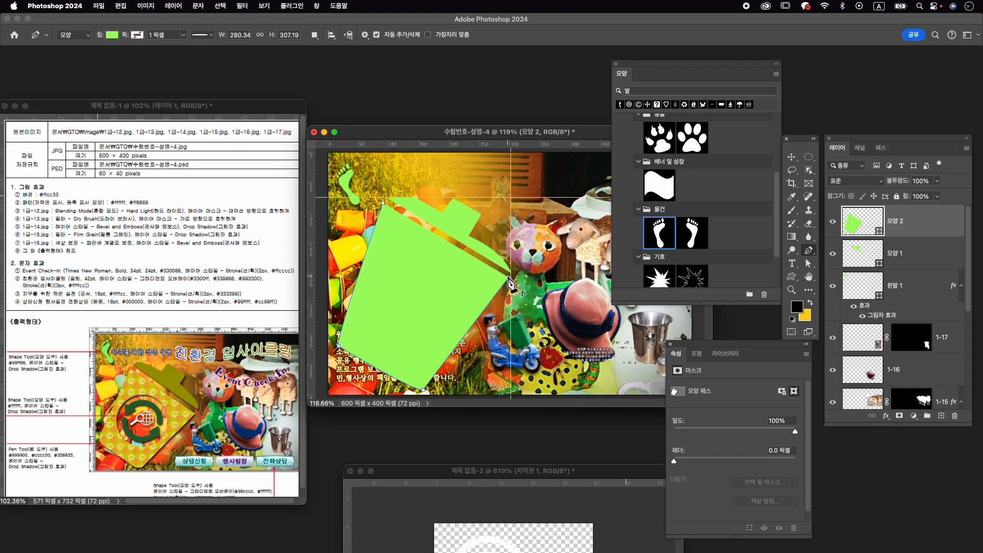
left_click(383, 204)
- Check the lid and can body layers by toggling each one's visibility, leaving the body layer selected
left_click(912, 253)
left_click(921, 229)
left_click(833, 254)
left_click(834, 254)
left_click(833, 222)
left_click(833, 222)
left_click(912, 256)
left_click(913, 230)
- Subtract a circle about 138 px in diameter from the middle of the can body with the Ellipse tool
left_click(793, 277)
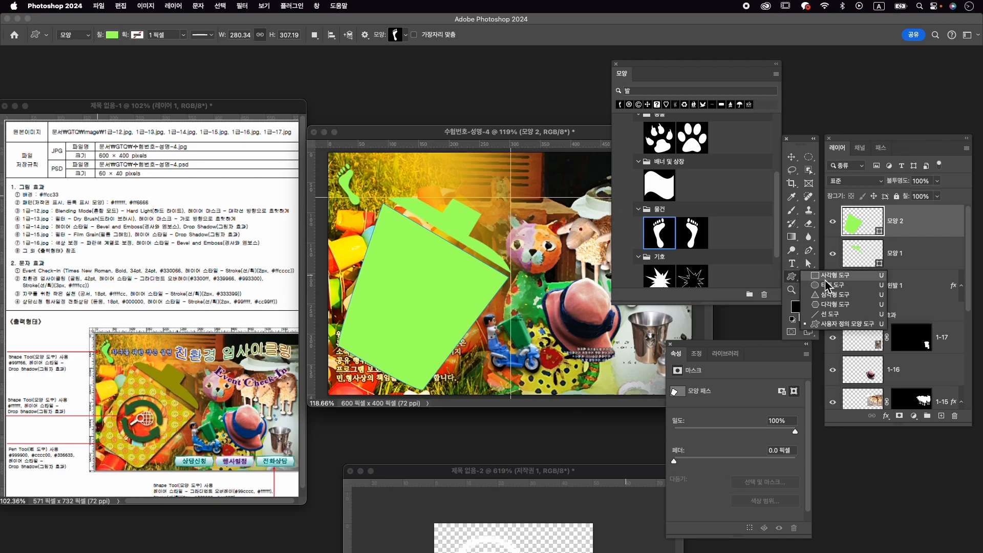
left_click(824, 284)
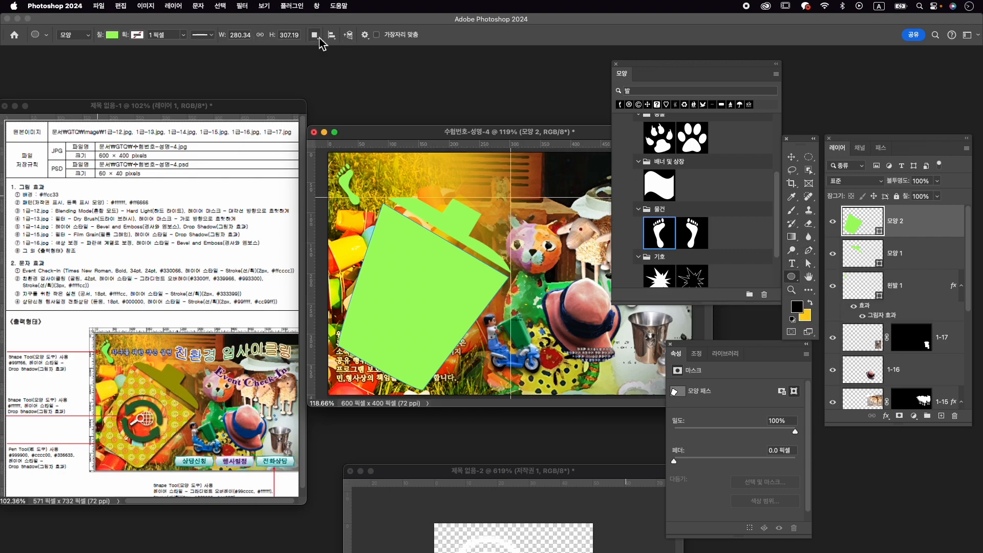
left_click(315, 34)
left_click(340, 62)
left_click_drag(418, 304, 475, 342)
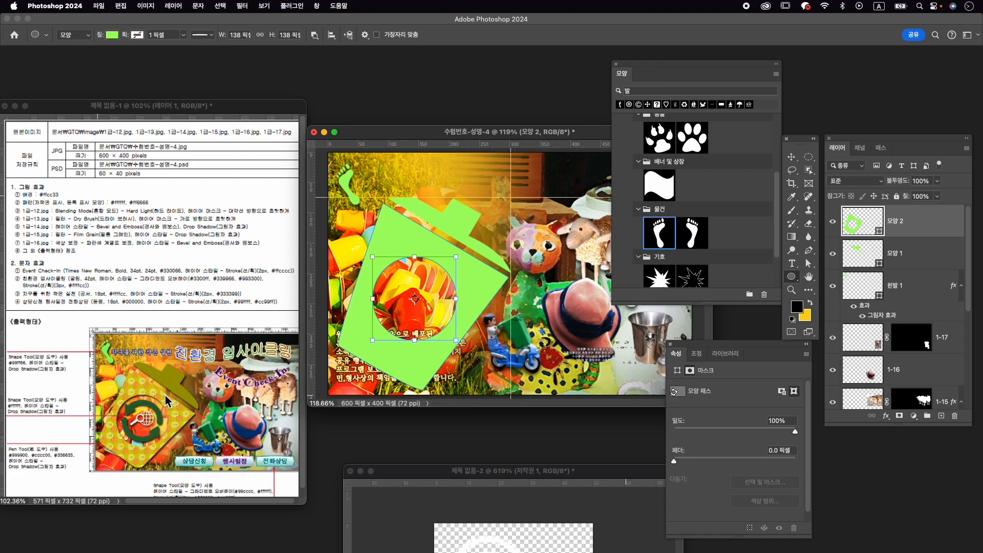
- Move the circular cut-out slightly up and to the right within the can body using Path Selection
left_click(809, 250)
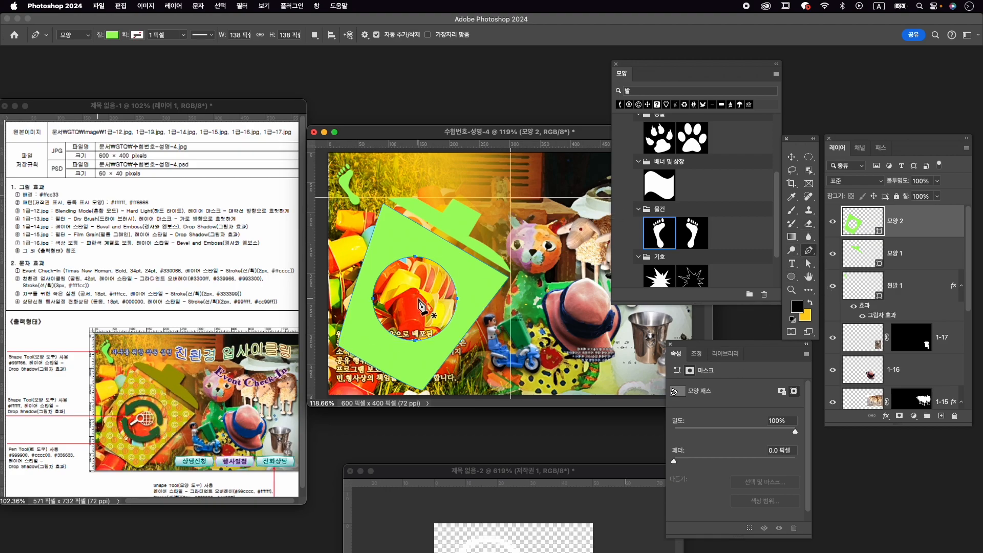
left_click(925, 296)
left_click(923, 225)
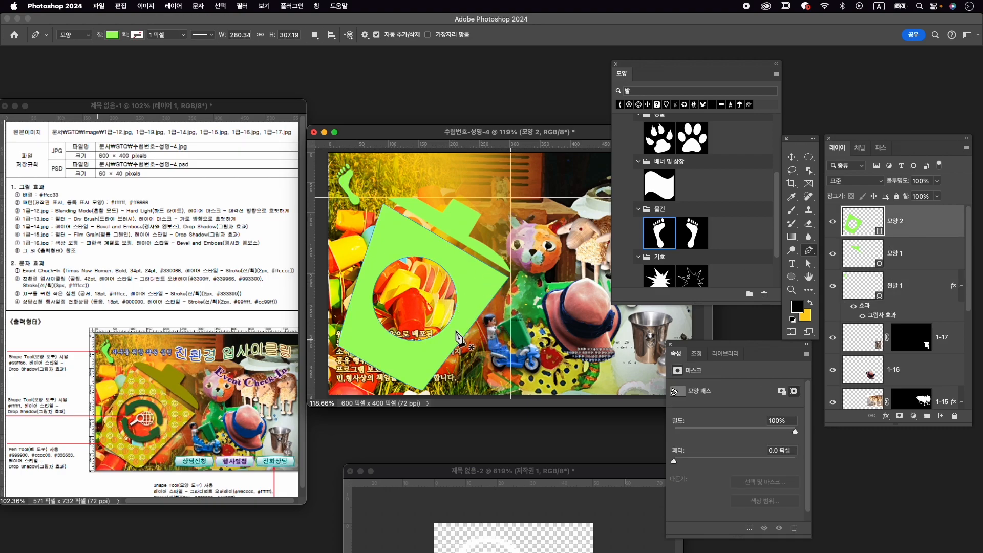
left_click(809, 264)
left_click(855, 272)
mouse_move(435, 297)
left_mouse_down()
mouse_move(444, 315)
mouse_move(441, 304)
left_mouse_up()
key("super+t")
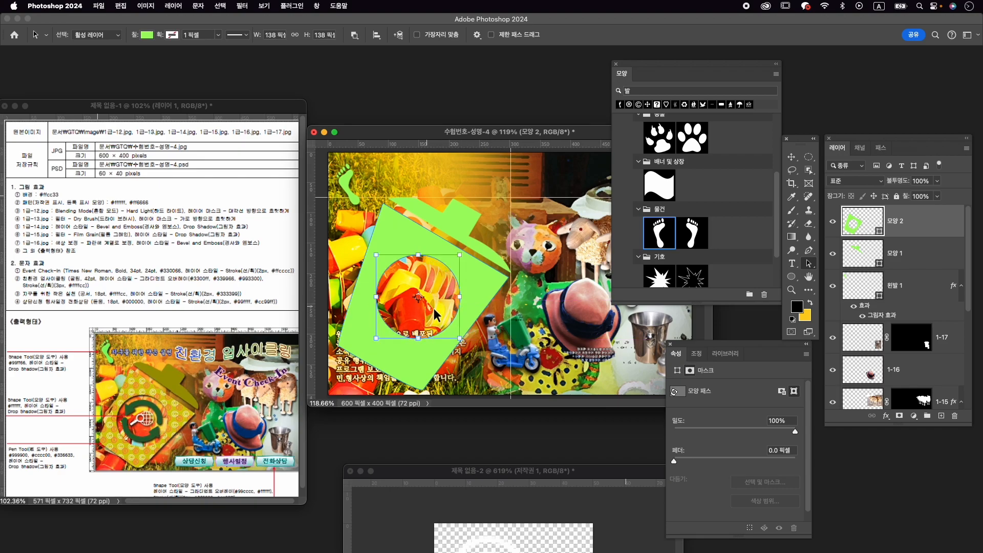
- Start a new Pen shape inside the can body's circular cut-out, tracing the curved arrow's outer arc counterclockwise toward its tip
left_click(810, 251)
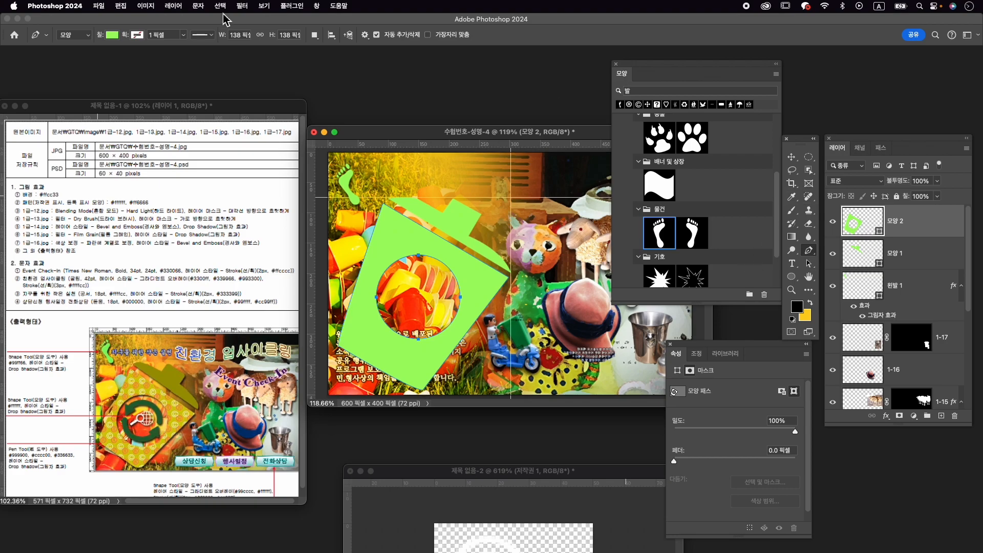
left_click(914, 262)
left_click(913, 231)
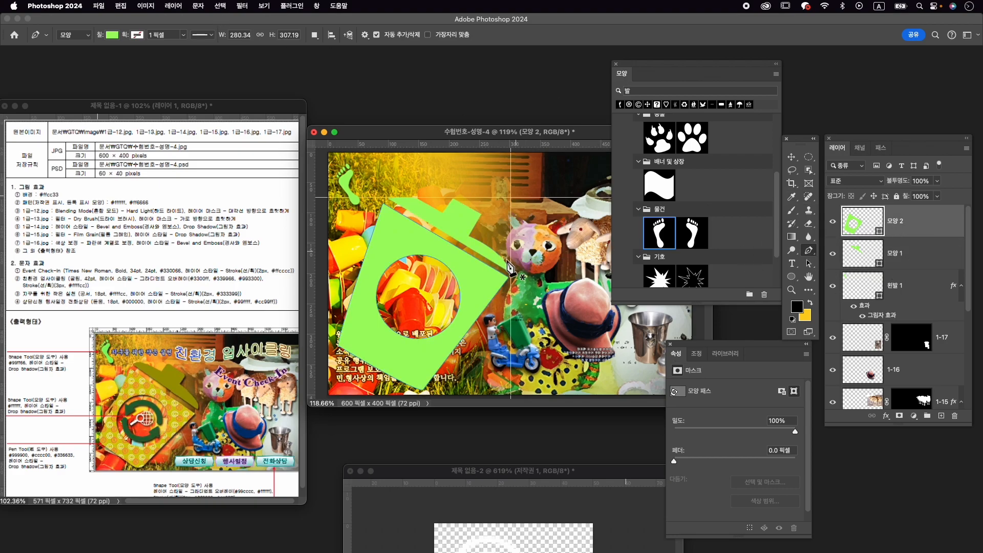
left_click(453, 305)
left_click(434, 268)
left_click_drag(419, 262, 410, 255)
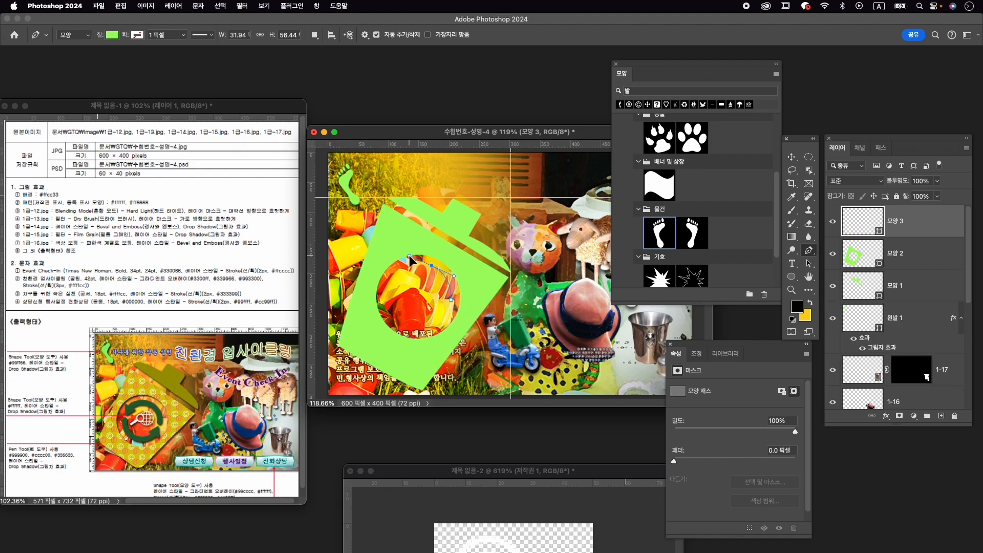
left_click(433, 267)
left_click_drag(384, 290, 385, 290)
left_click(398, 275, "alt")
left_click(386, 270)
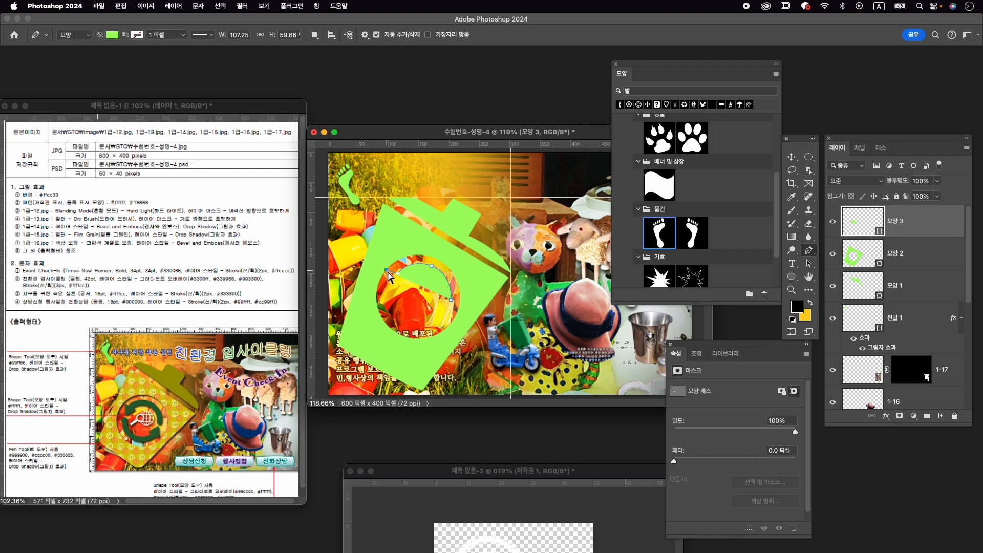
left_click_drag(389, 269, 390, 269)
- Add the pointed arrowhead at the upper-left end of the curved arrow path with the Pen tool
scroll(391, 300, "up", 5)
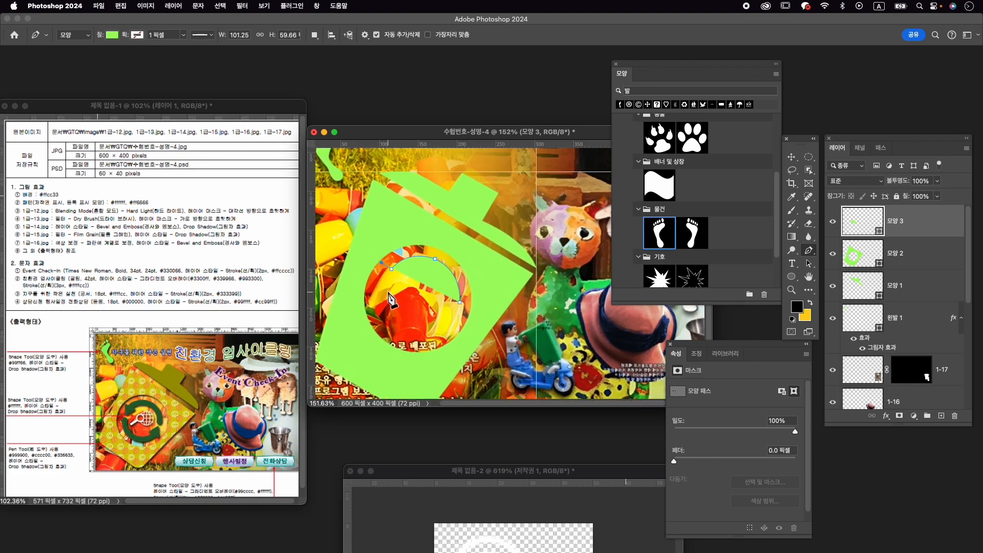
scroll(391, 300, "up", 2)
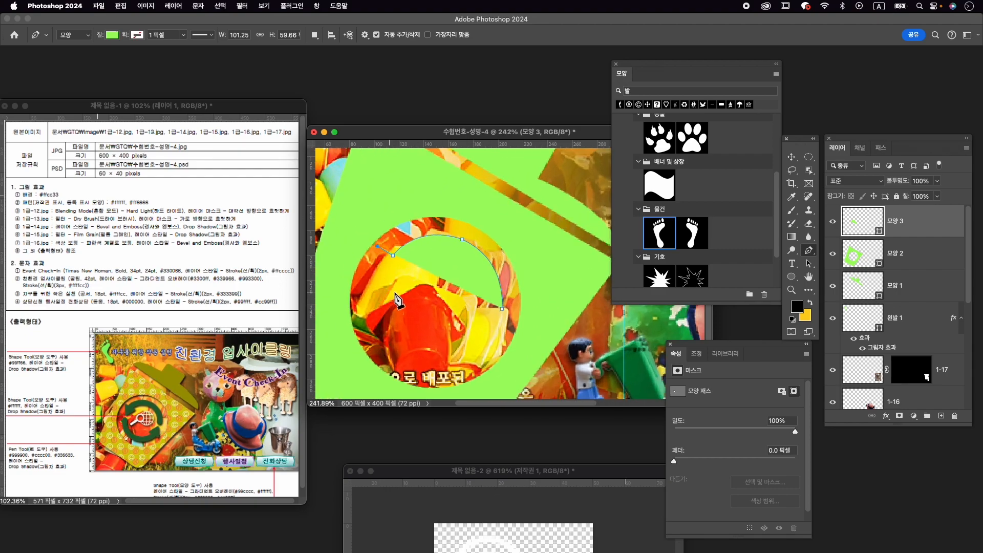
left_click_drag(407, 299, 419, 282)
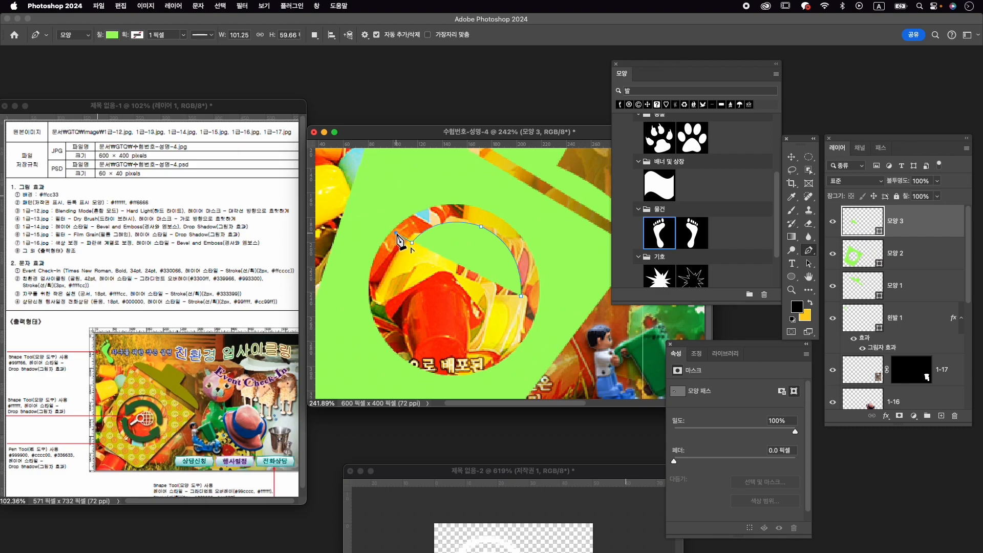
left_click(399, 265)
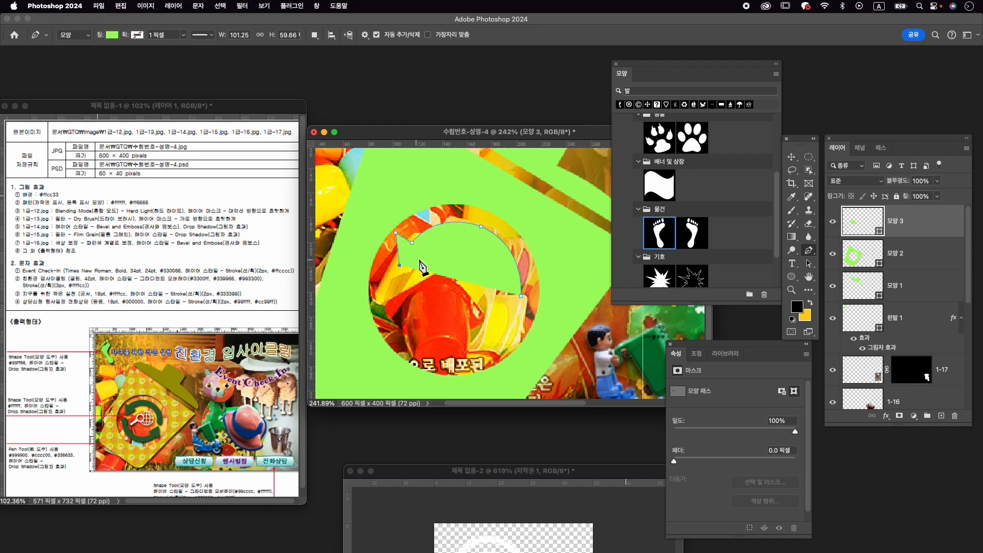
left_click(425, 260)
left_click(416, 248)
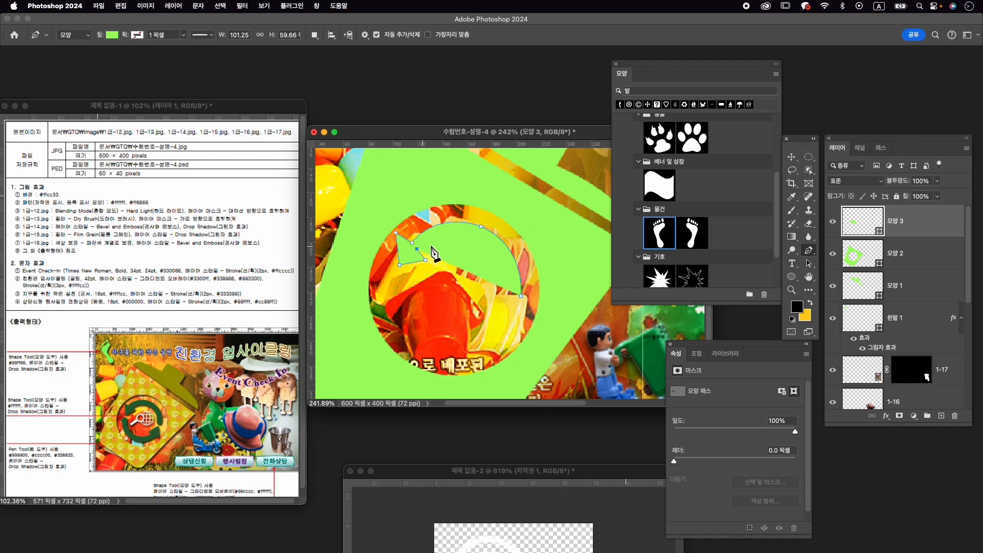
- Trace the arrow's inner arc and close the Pen shape at about 101 px wide and 62 px high
left_click_drag(476, 239, 503, 256)
left_click(477, 239, "alt")
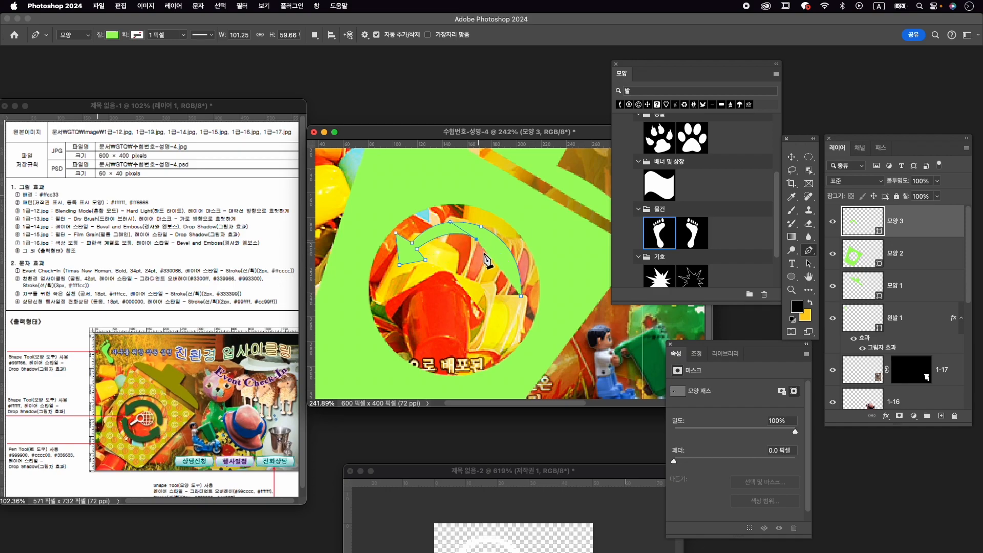
left_click_drag(506, 316, 504, 315)
left_click(520, 297, "alt")
left_click(521, 296)
left_click_drag(516, 298, 521, 298)
left_click(521, 297)
- Refine the arrow's inner curve by adjusting its anchor points and tail end with the Direct Selection tool
key("a")
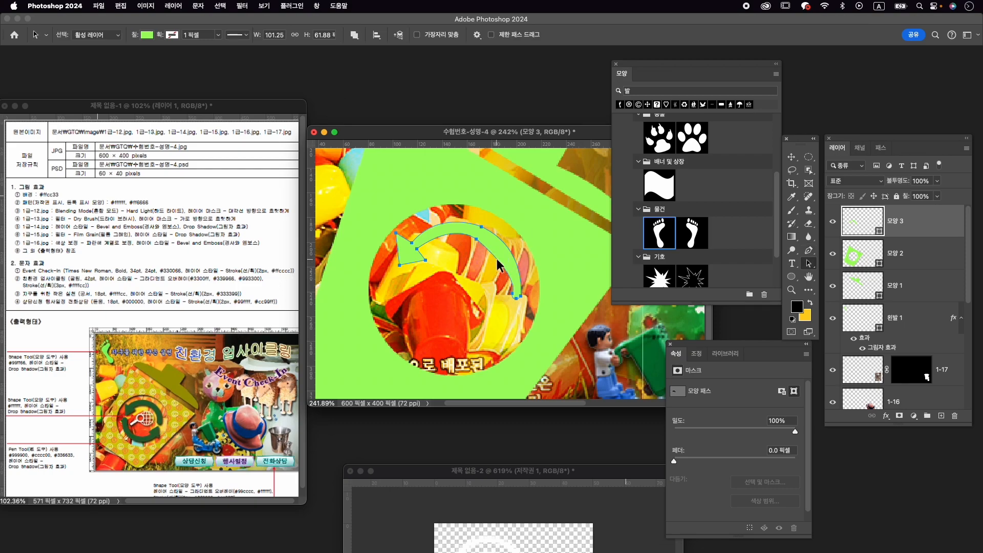
right_click(809, 263)
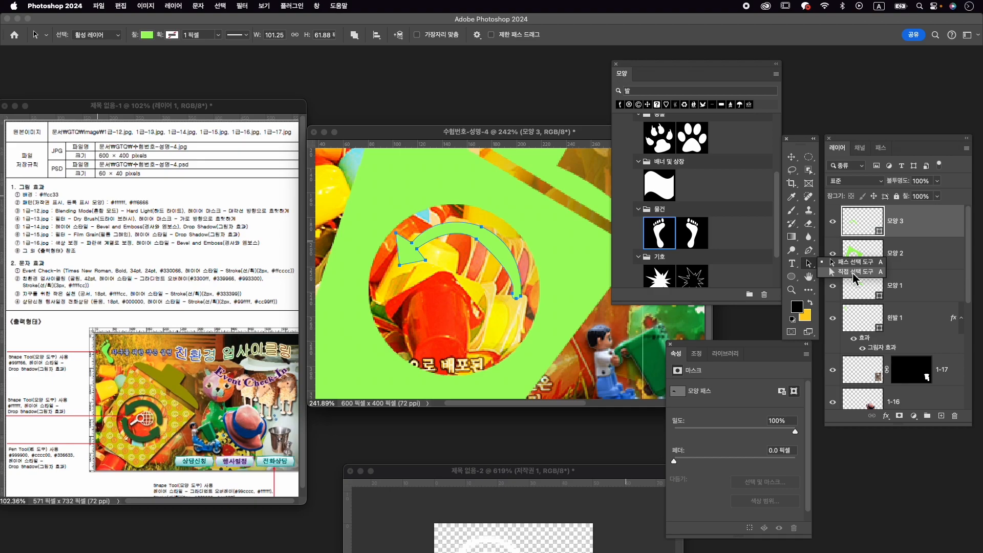
left_click(858, 274)
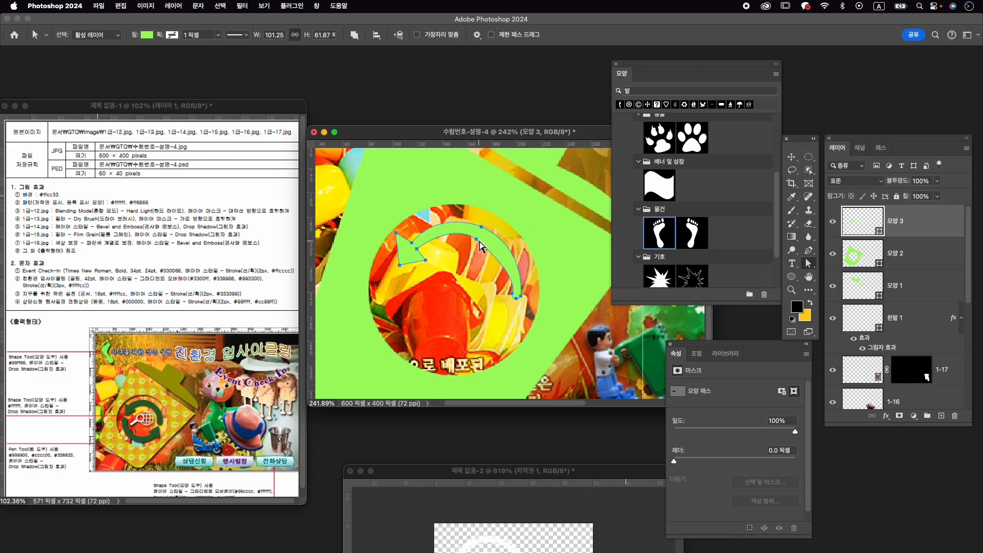
left_click_drag(477, 241, 485, 241)
left_click_drag(514, 294, 511, 292)
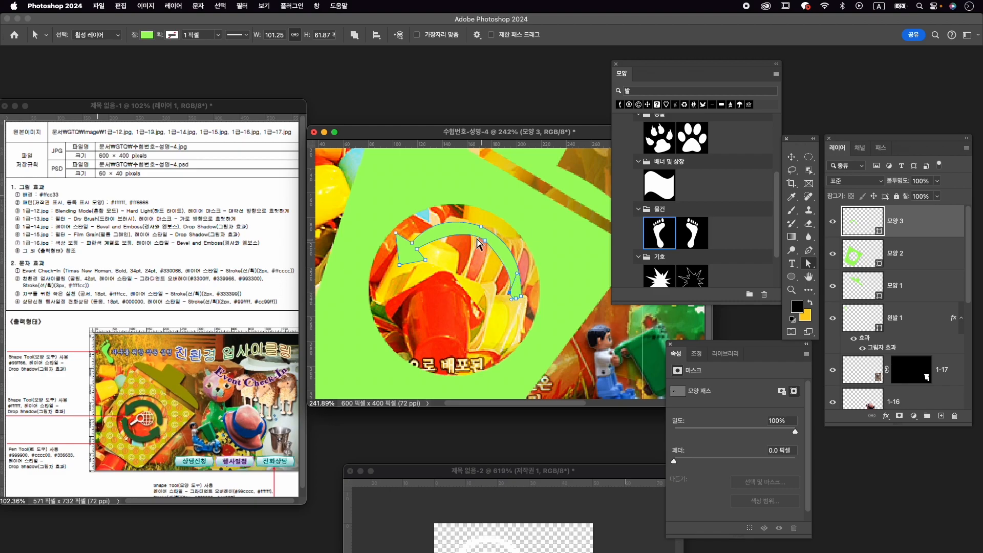
left_click_drag(417, 249, 422, 250)
- Duplicate the curved arrow layer
left_click(796, 159)
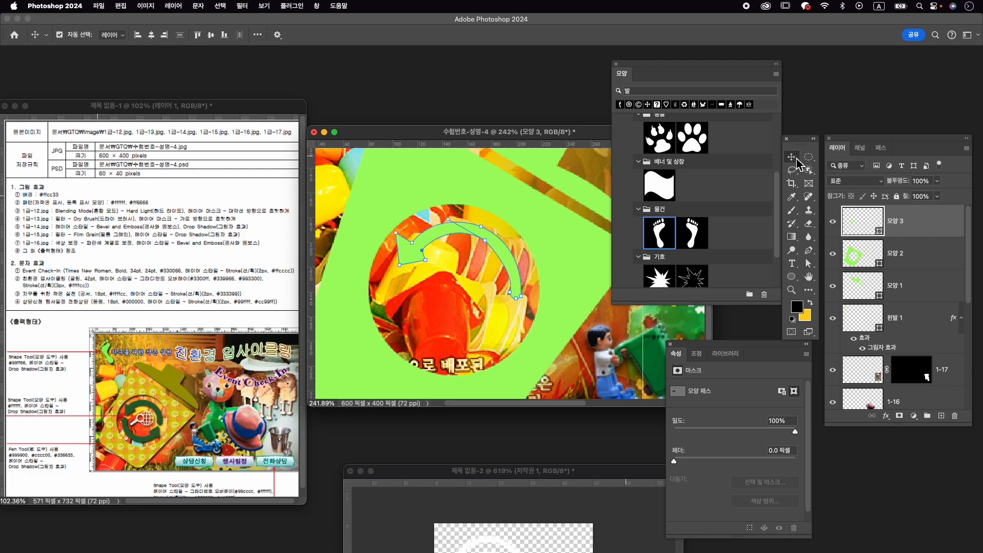
left_click(922, 254)
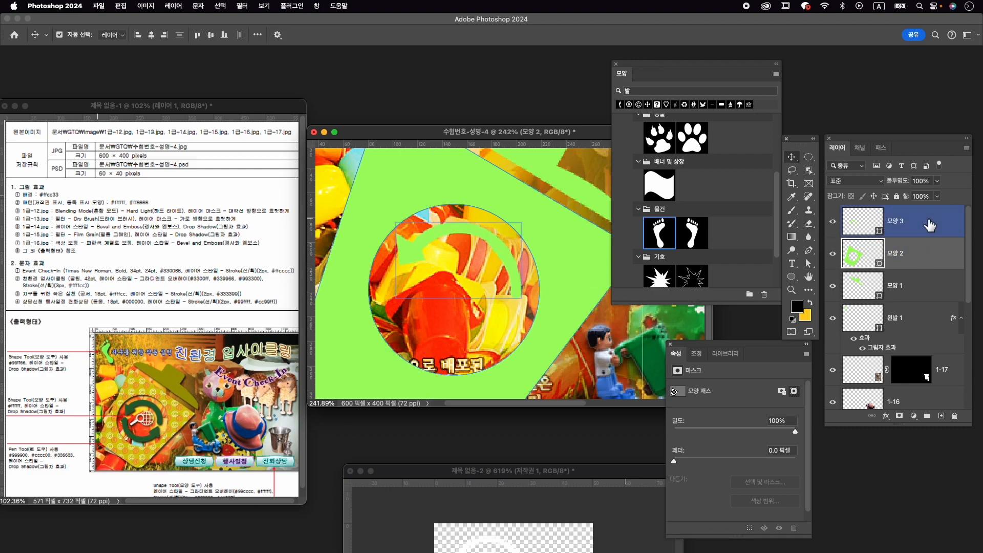
left_click(930, 226)
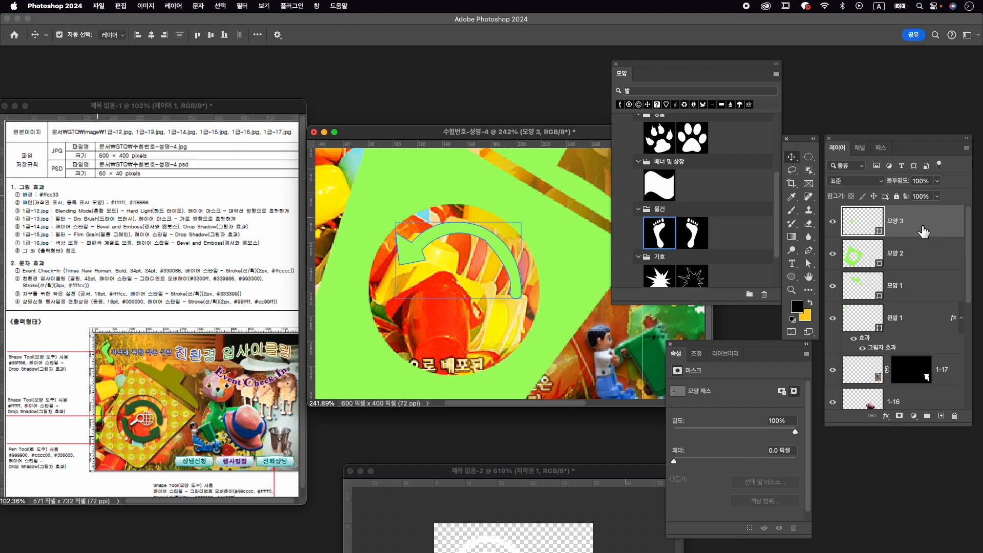
key("super+j")
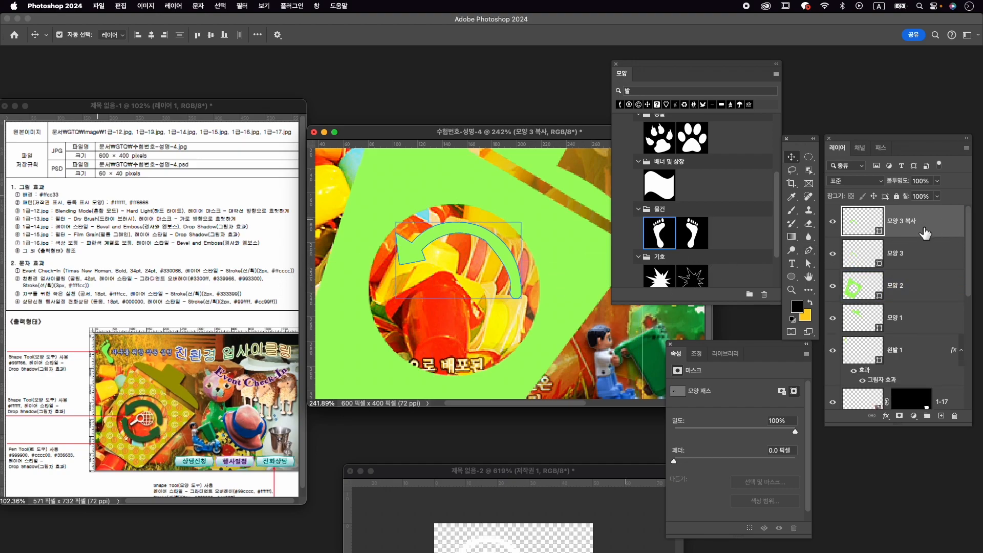
- Rotate the arrow copy to about -179.4° and place it in the lower half of the circle, opposite the original arrow
key("super+t")
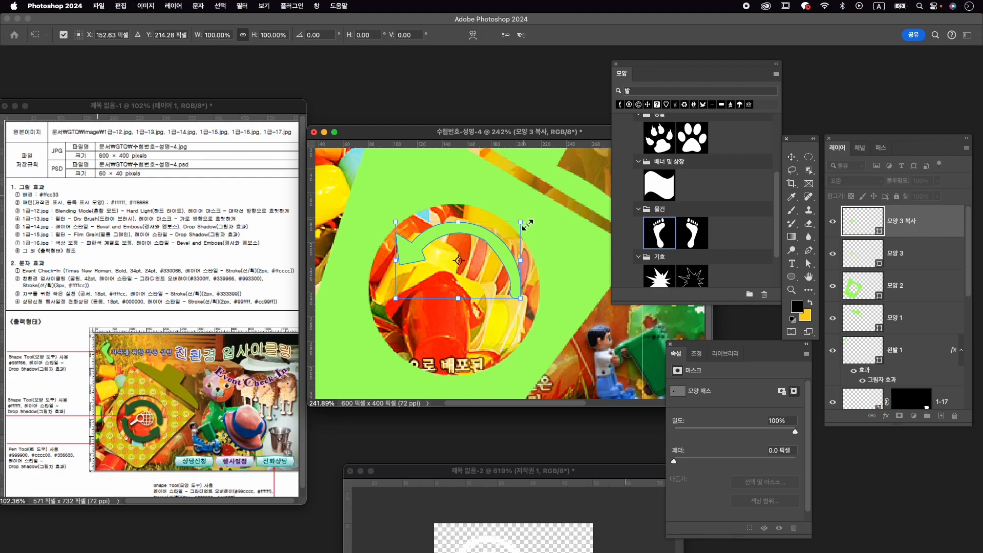
left_click_drag(541, 219, 397, 315)
left_click_drag(456, 295, 452, 357)
left_click_drag(518, 263, 533, 282)
left_click_drag(453, 356, 447, 354)
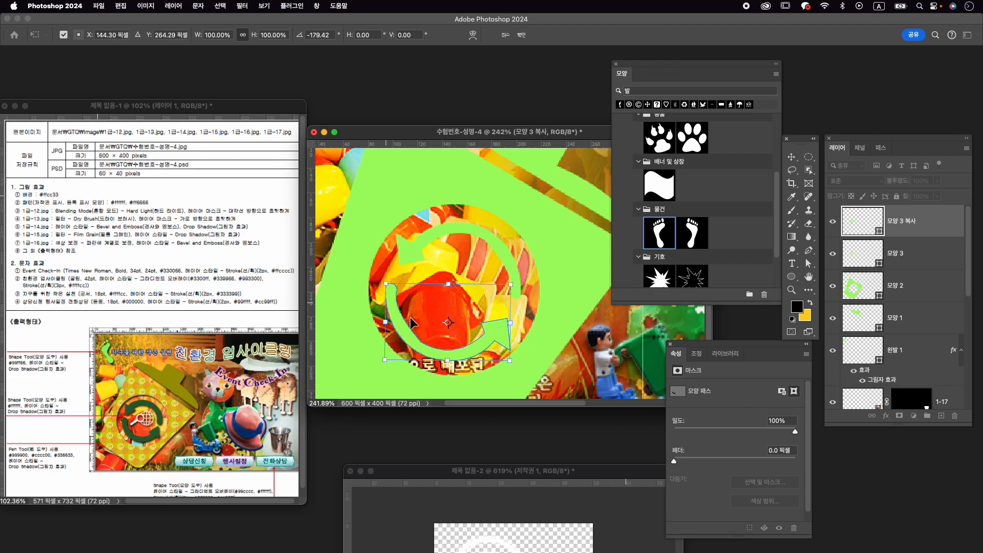
key("Return")
- Check the original arrow's path and both arrow layers by toggling each one's visibility
key("a")
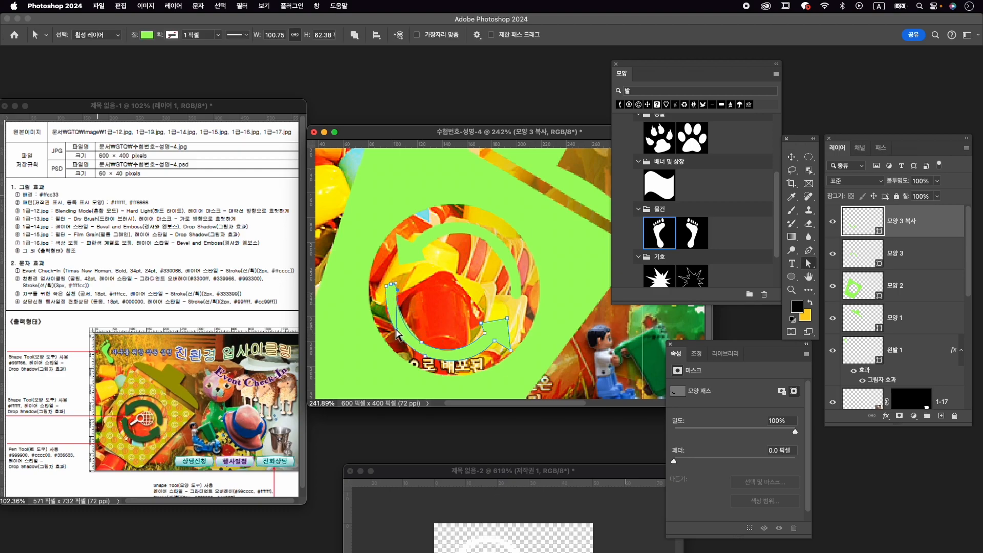
left_click(922, 253)
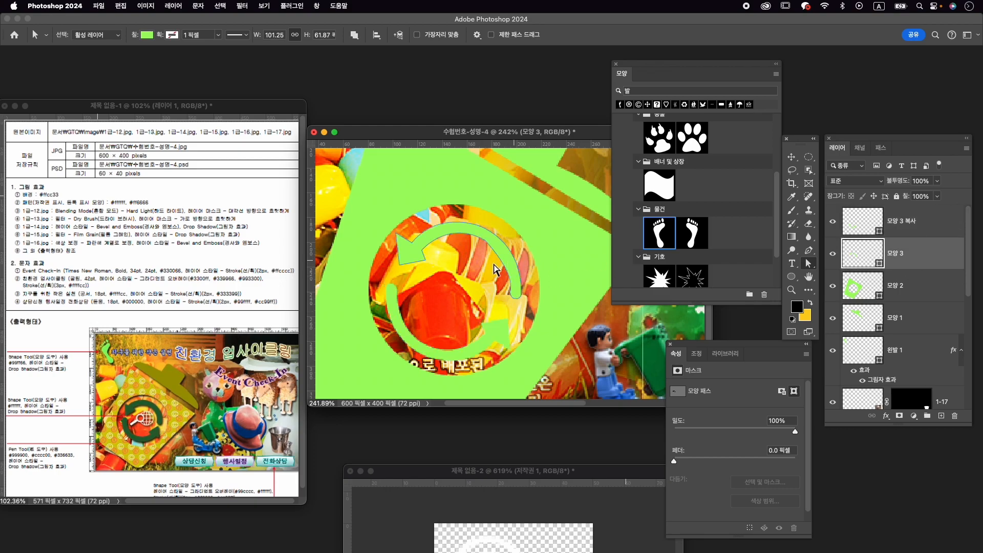
left_click(519, 294)
left_click(931, 282)
left_click(920, 228)
left_click(916, 249)
left_click(833, 222)
left_click(833, 221)
left_click(833, 254)
left_click(833, 253)
- Merge the two arrow shape layers into one and check the merged layer by toggling its visibility
left_click(921, 224, "shift")
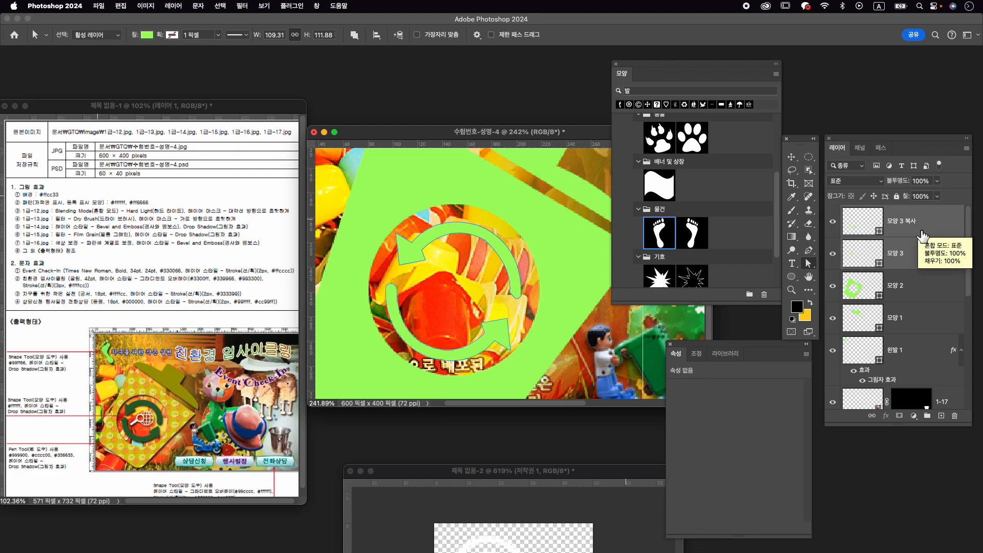
right_click(922, 237)
left_click(848, 380)
left_click(833, 225)
left_click(832, 225)
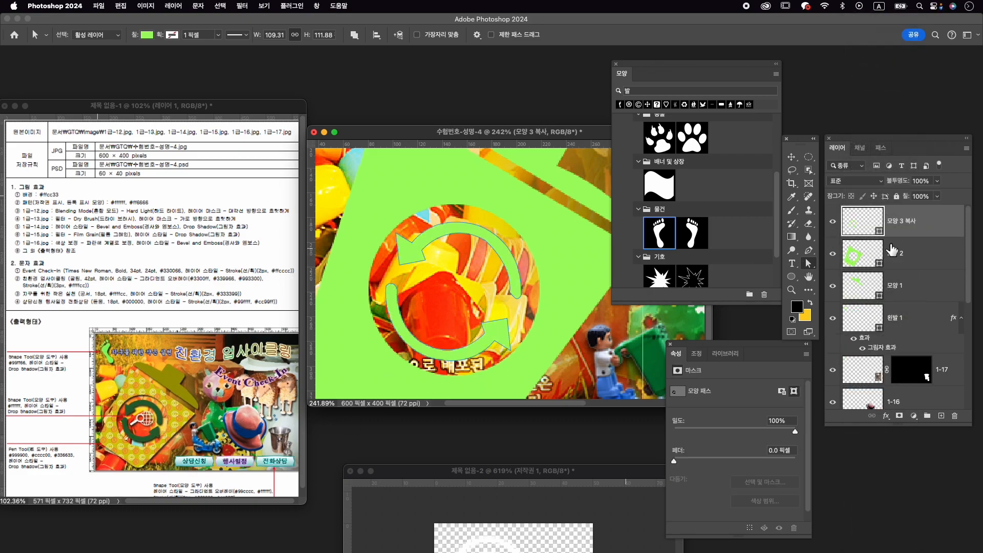
- Set the fill colour of the trash can lid shape to #999900
left_click(929, 290)
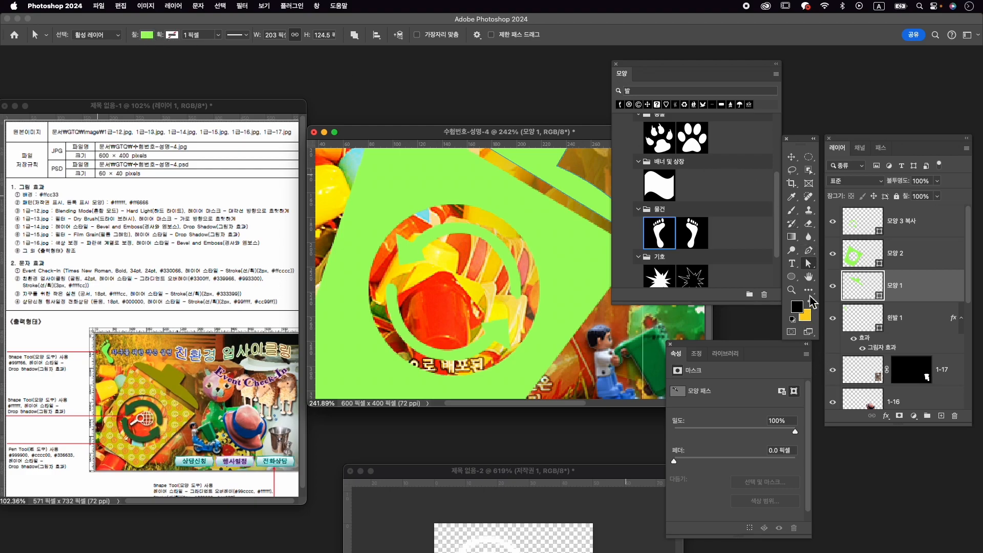
left_click(814, 253)
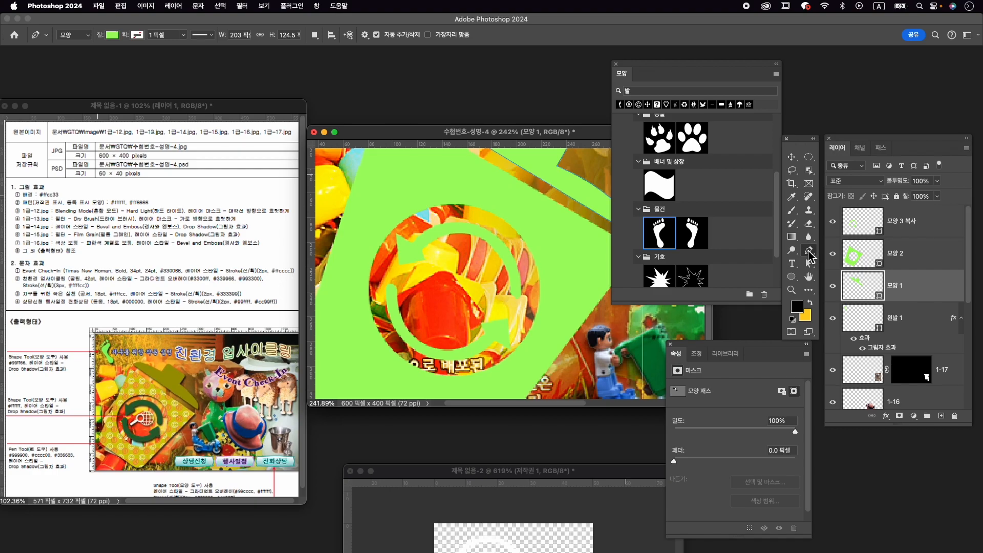
left_click(112, 35)
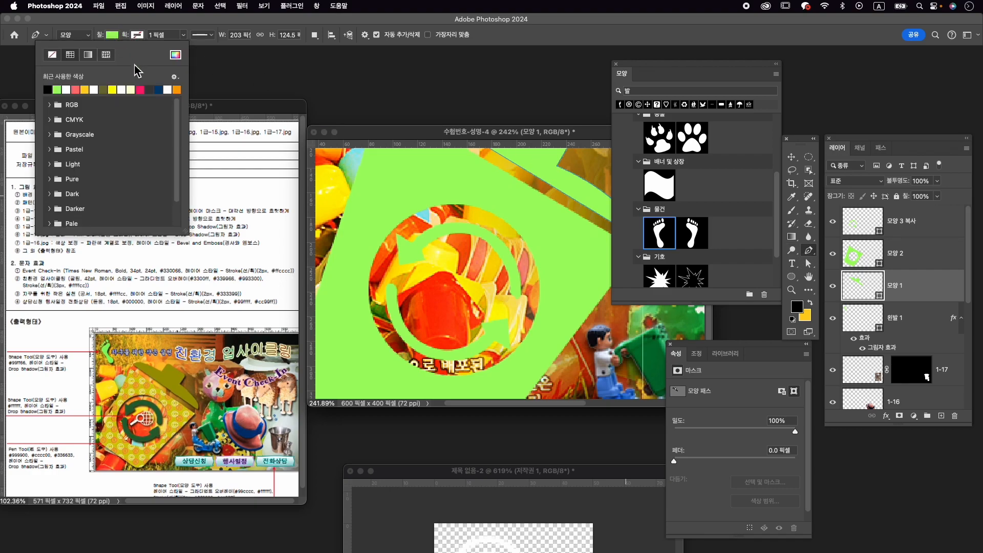
left_click(178, 56)
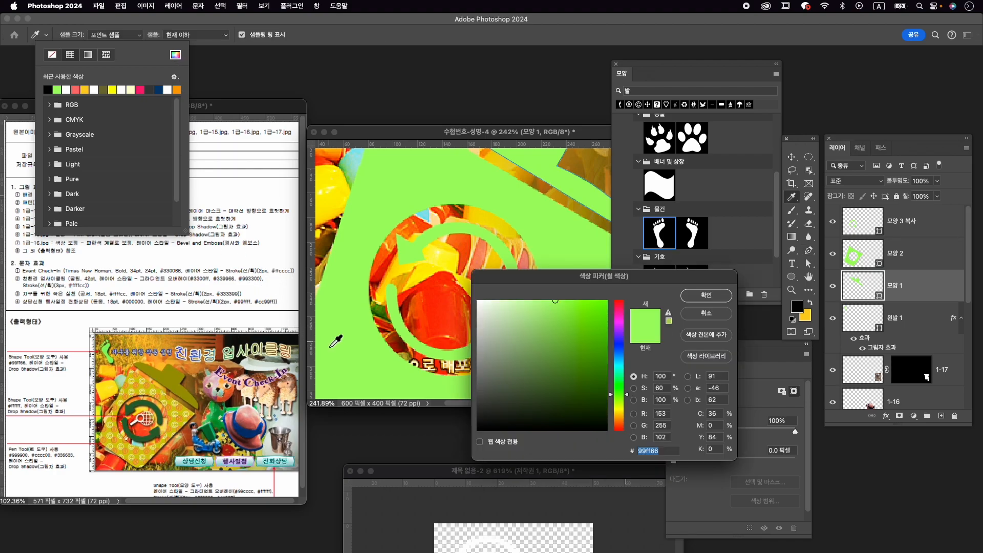
type("999900")
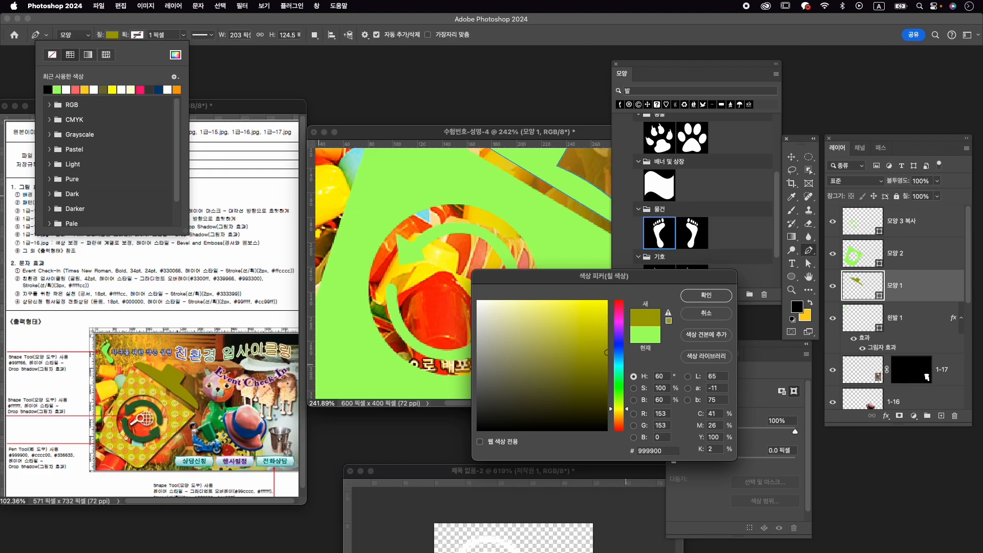
key("Return")
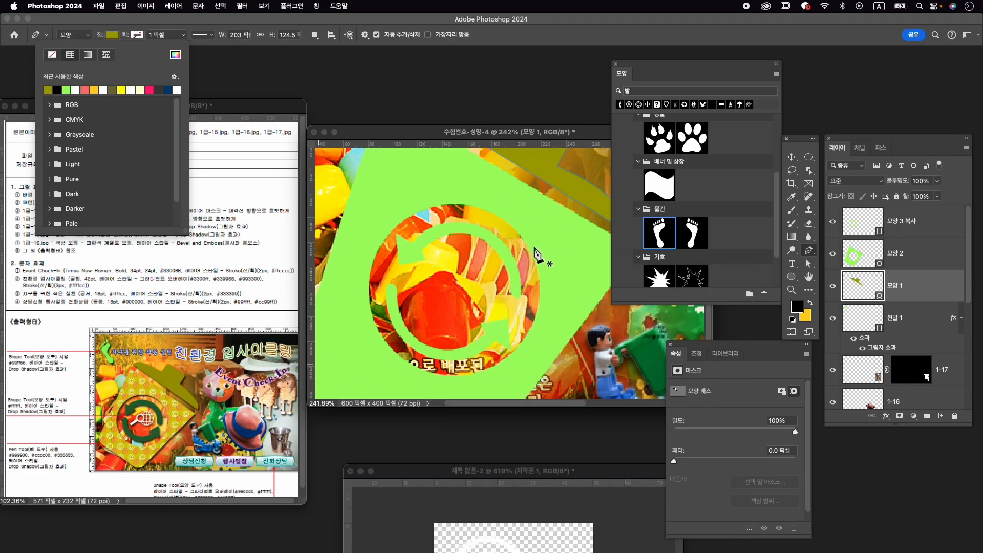
- Set the fill colour of the trash can body shape to #cccc00
key("super+0")
left_click(912, 256)
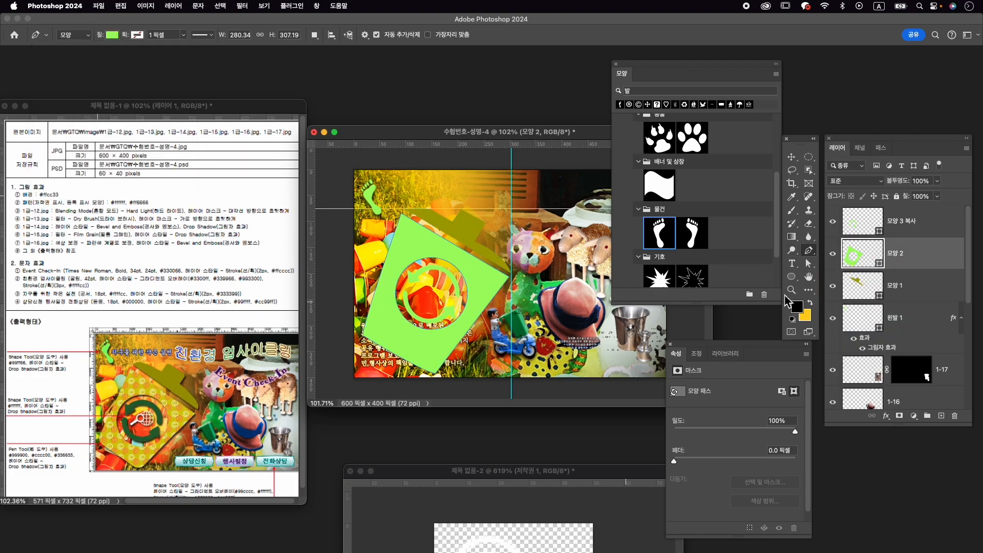
left_click(112, 34)
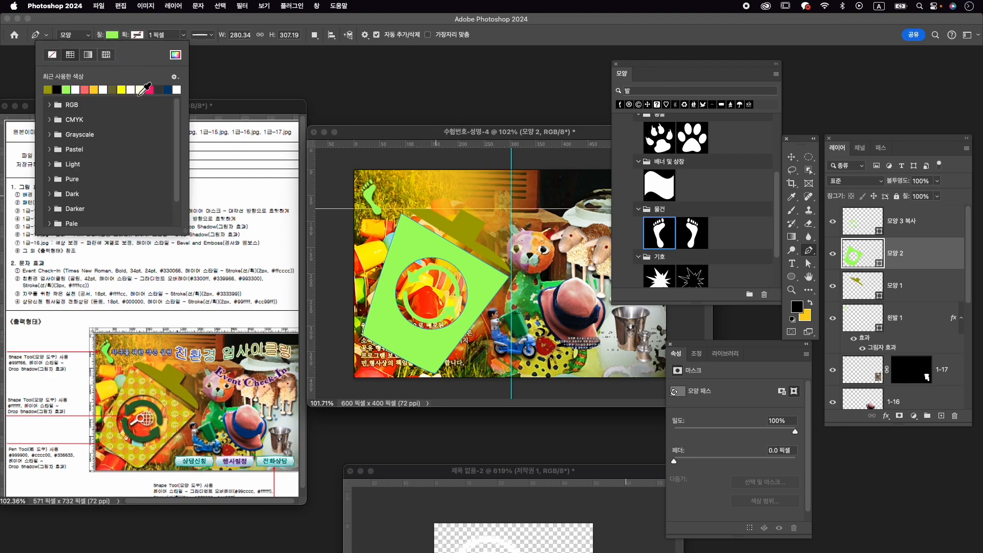
left_click(176, 54)
type("cccc00")
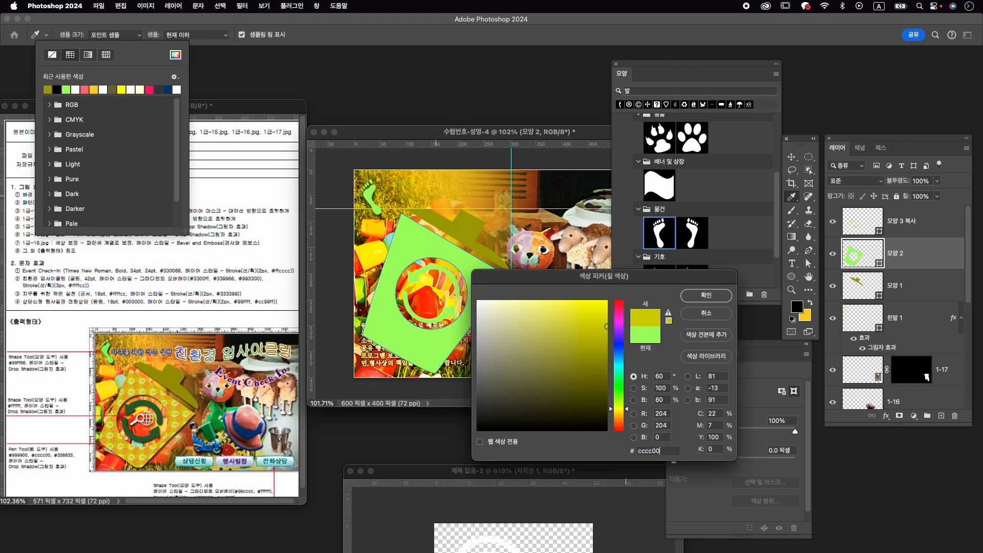
key("Return")
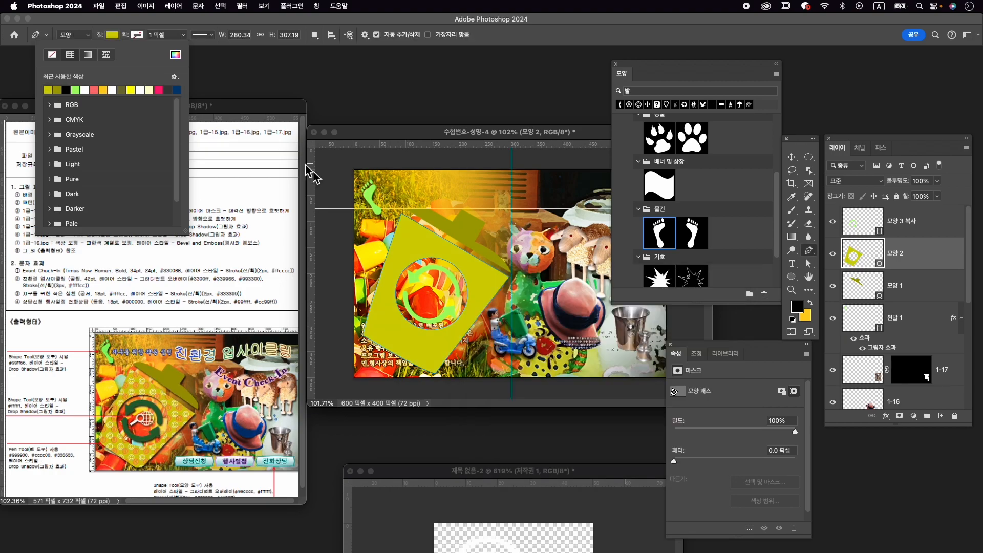
- Set the fill colour of the merged recycling arrows shape to #336633
left_click(925, 224)
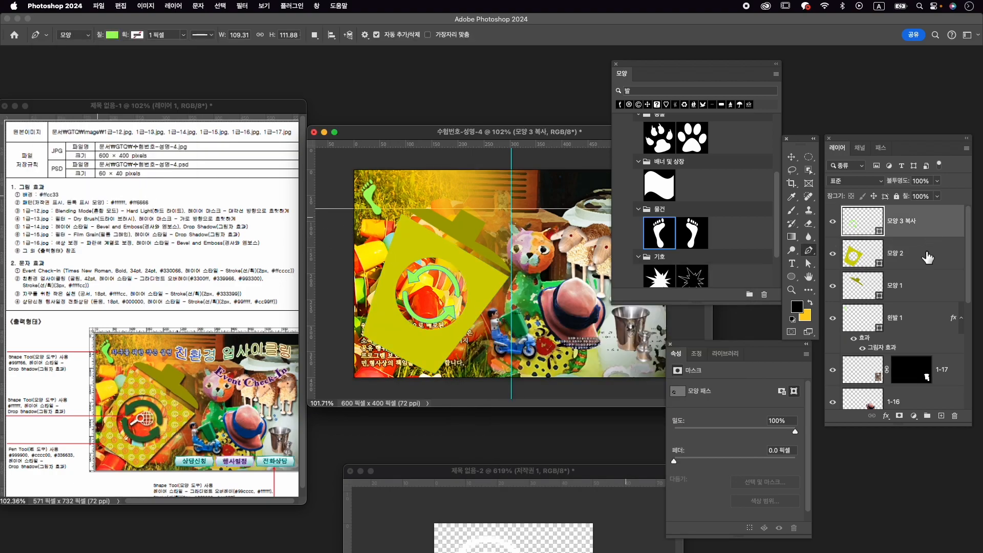
left_click(112, 36)
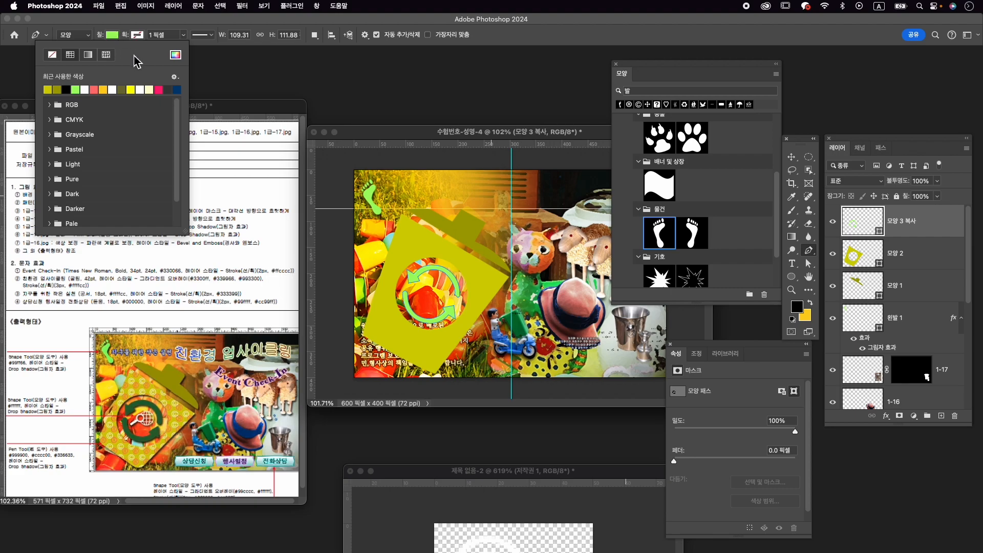
left_click(176, 55)
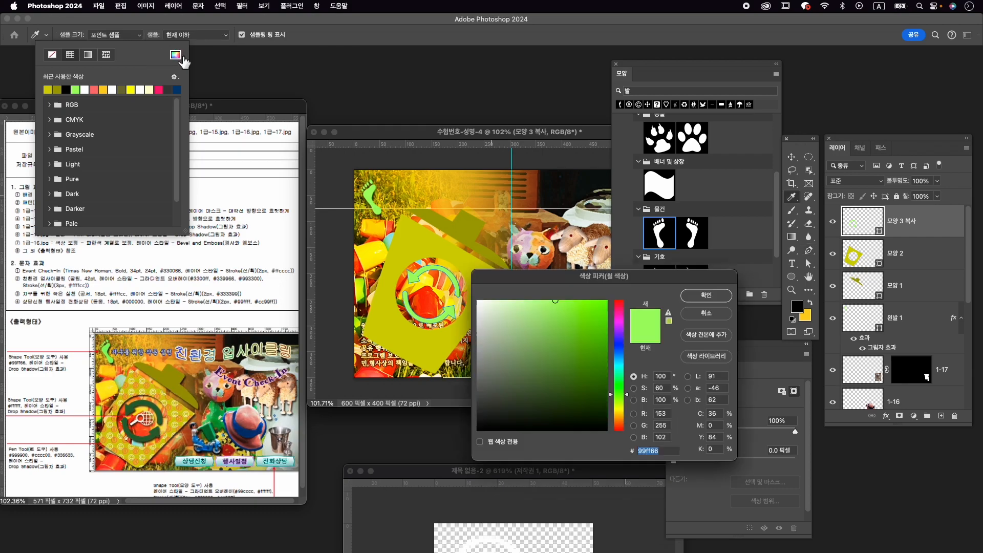
type("336633")
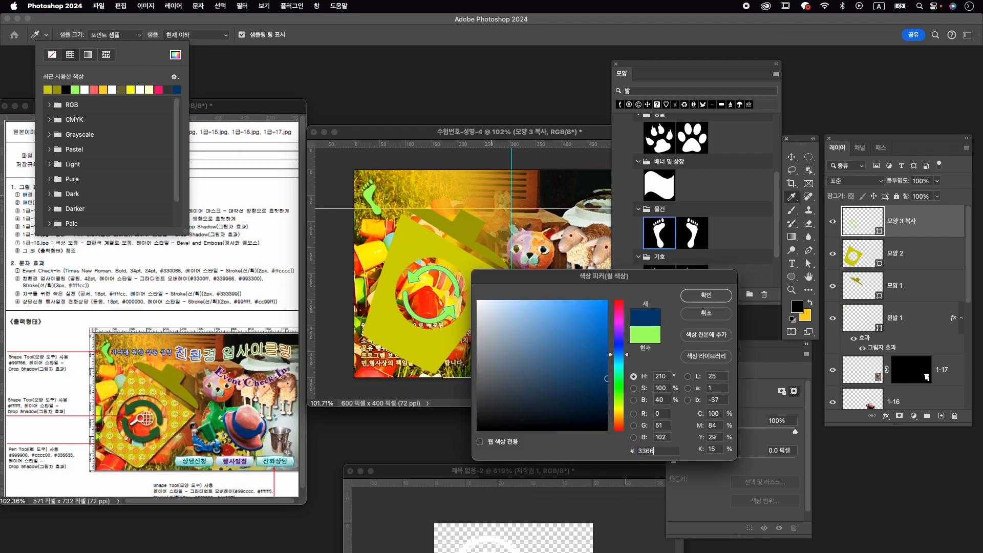
key("Return")
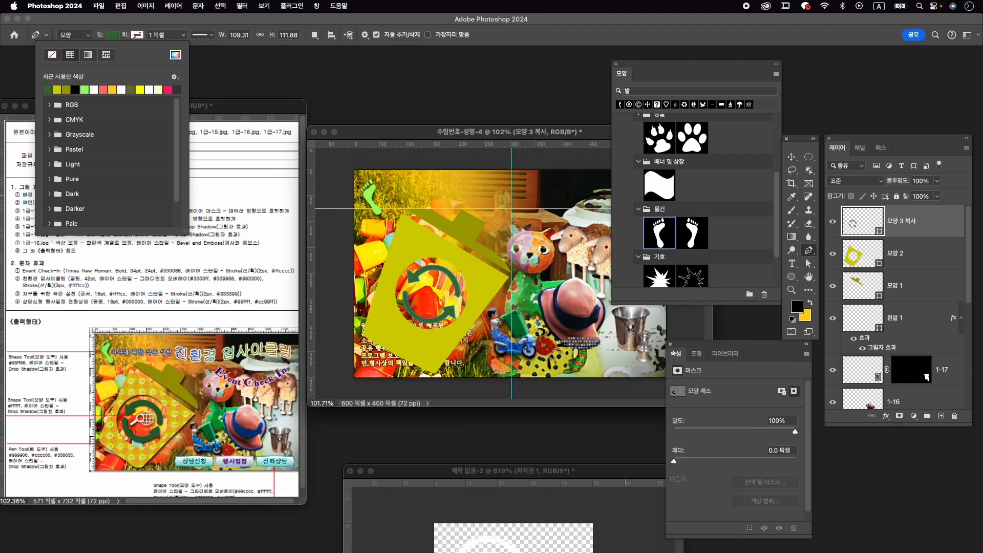
- Duplicate the trash can body shape layer and fill the copy with the custom copyright and registered-mark pattern
left_click(948, 266)
left_click(839, 259)
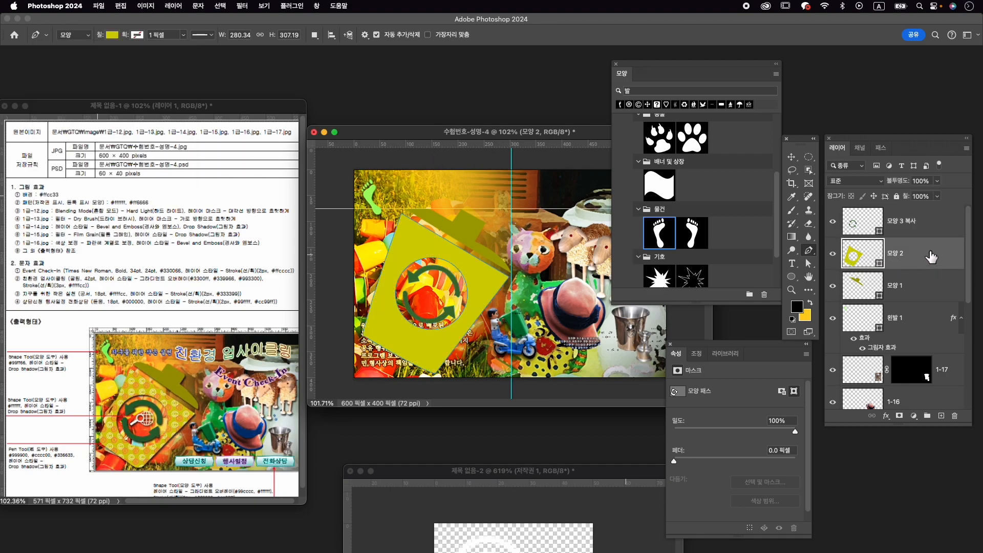
key("super+j")
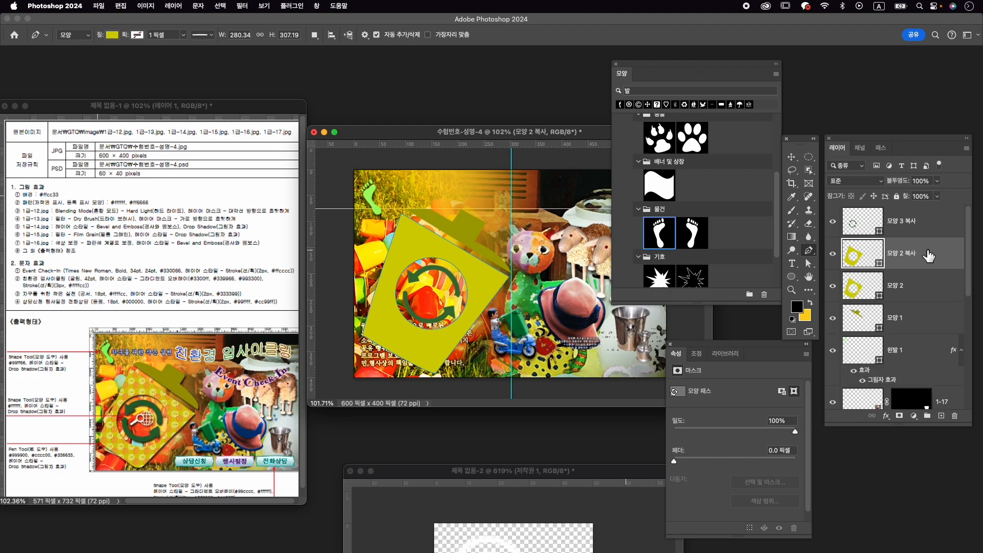
left_click(111, 35)
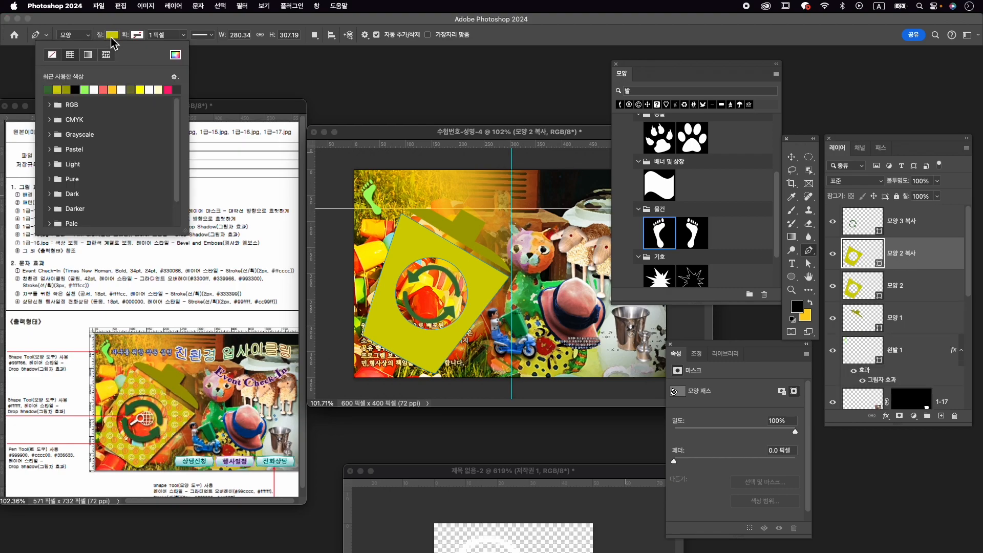
left_click(106, 55)
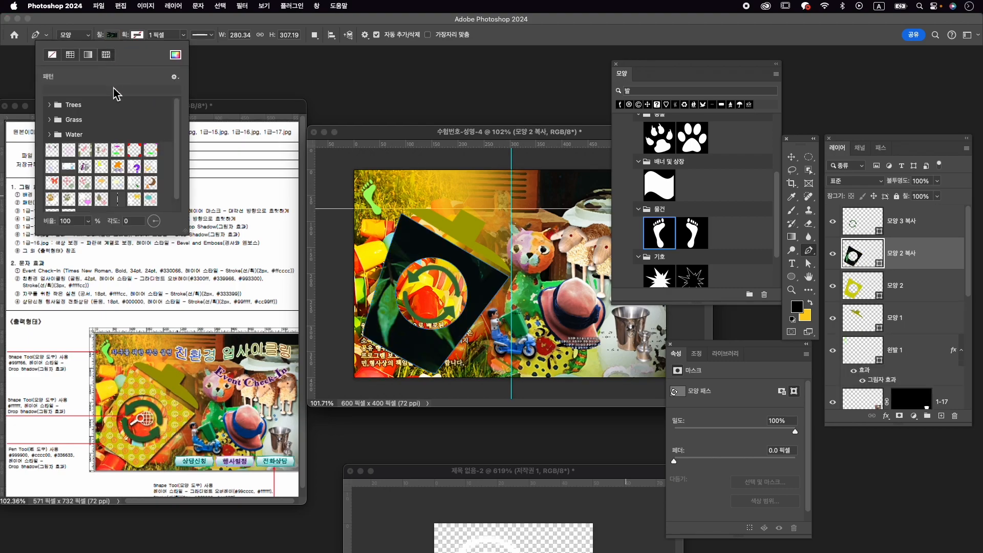
scroll(132, 153, "down", 2)
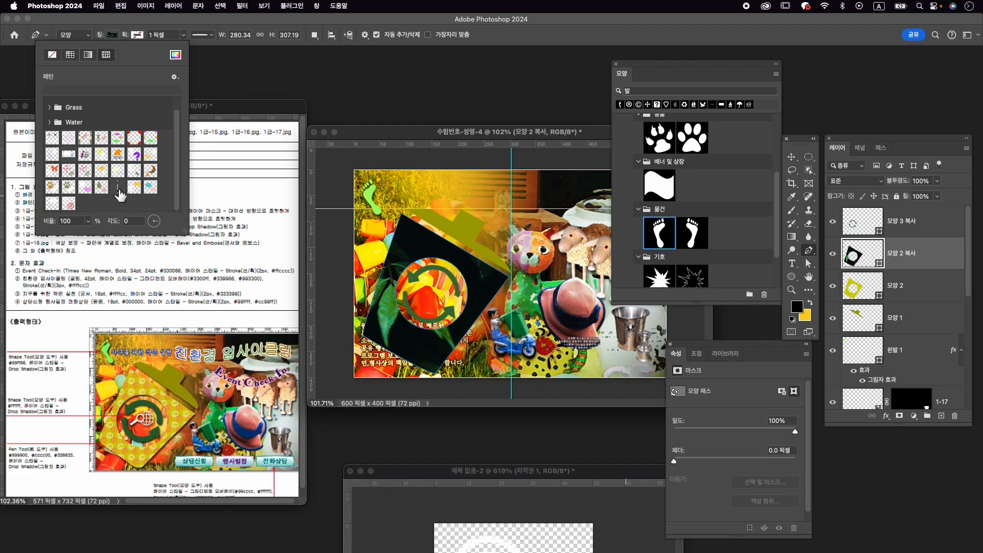
left_click(71, 207)
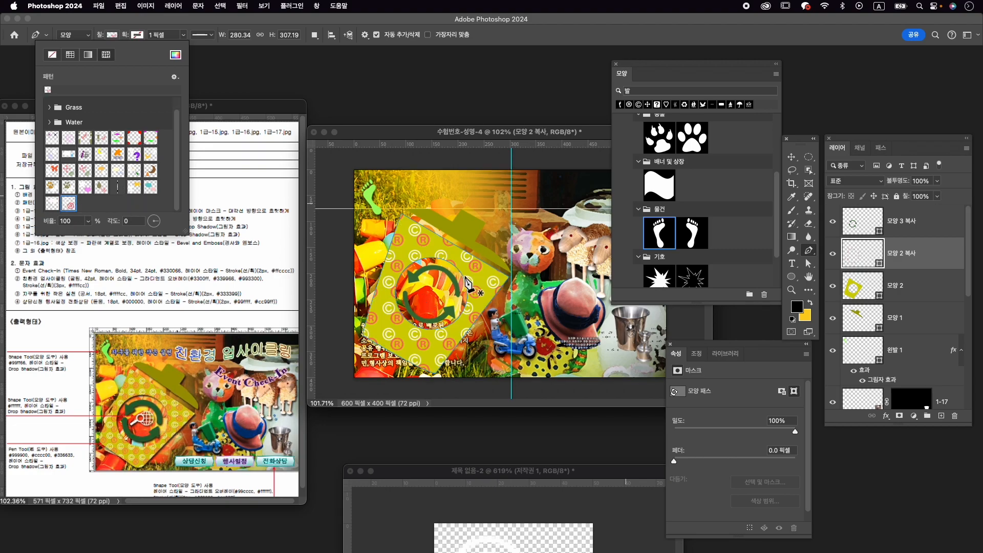
- Scale the pattern fill on the duplicated trash can body to 63%
left_click(90, 223)
left_click_drag(89, 237, 91, 239)
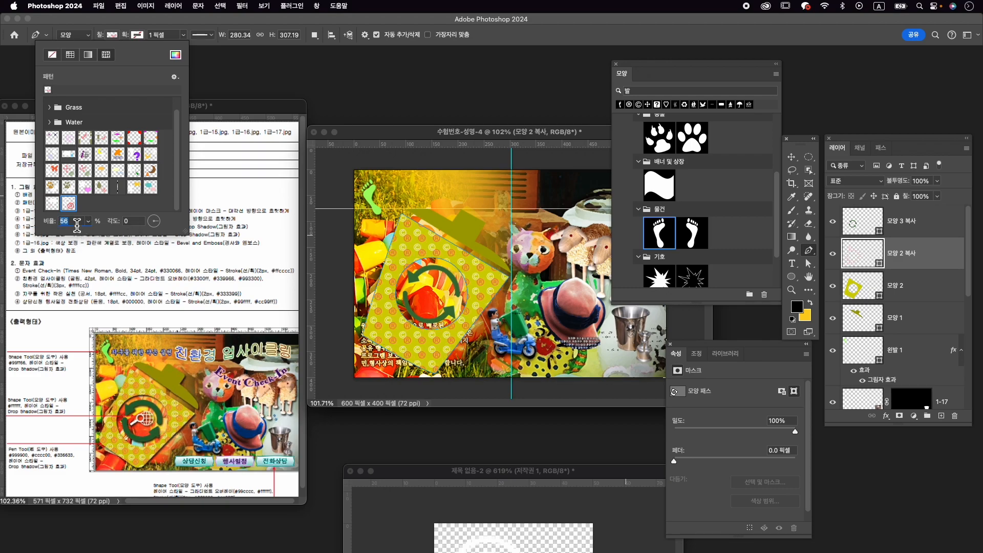
key("Up")
key("Up")
key("Up")
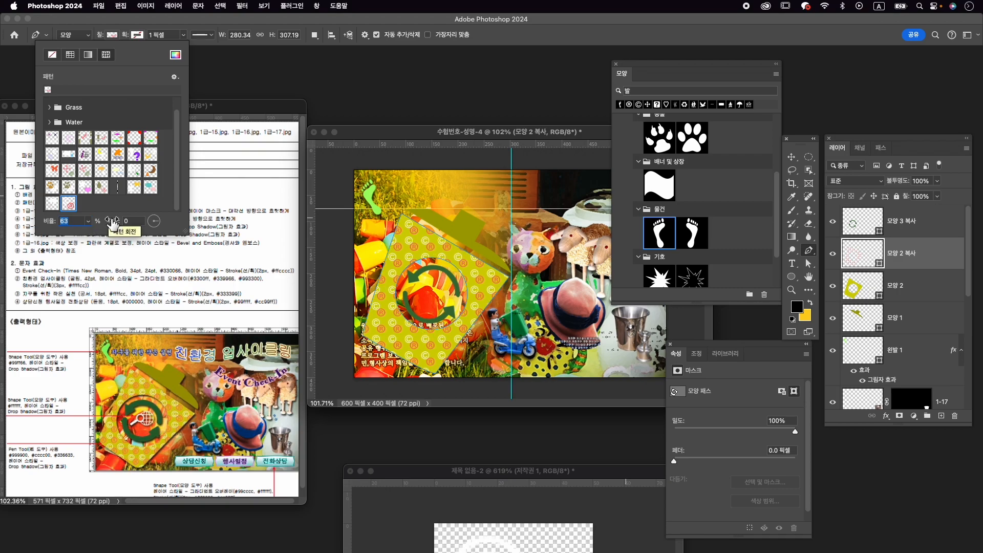
left_click(256, 79)
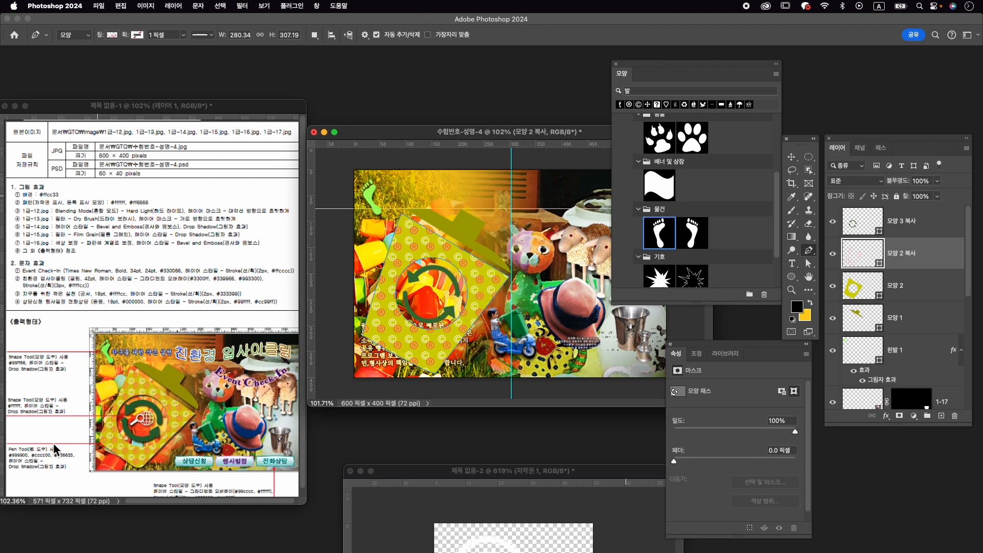
- Group the lid, both body layers and the arrows layer, and name the group 휴지통
left_click(934, 323)
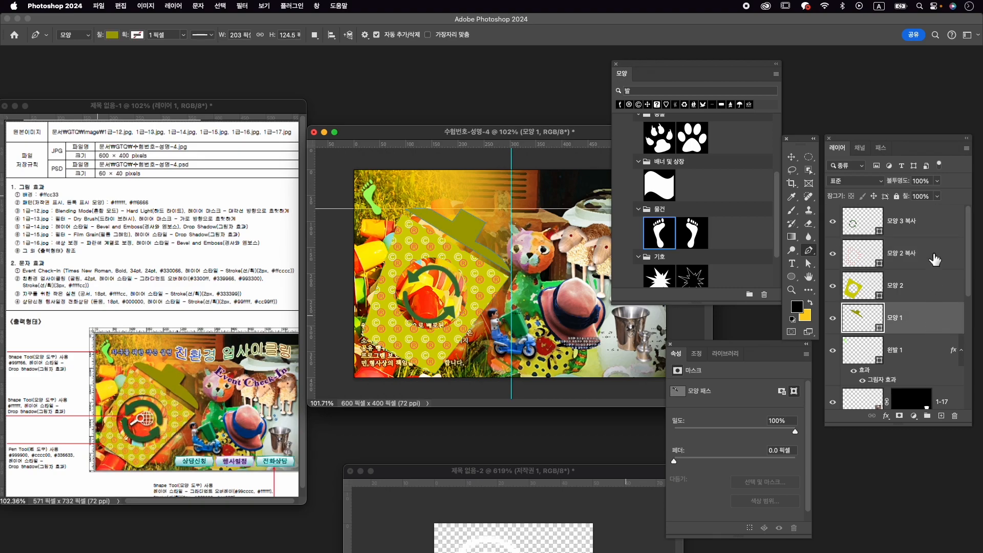
left_click(938, 228, "shift")
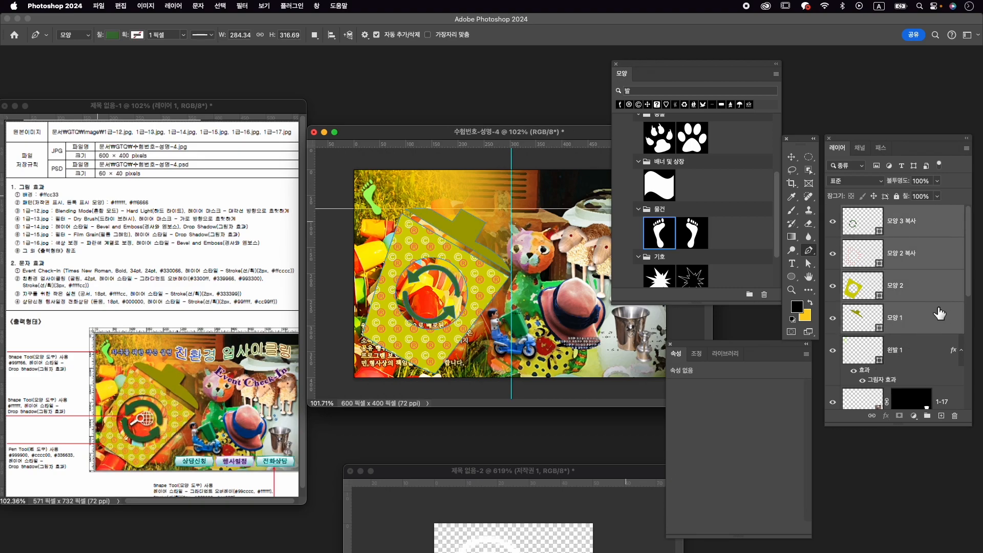
key("super+g")
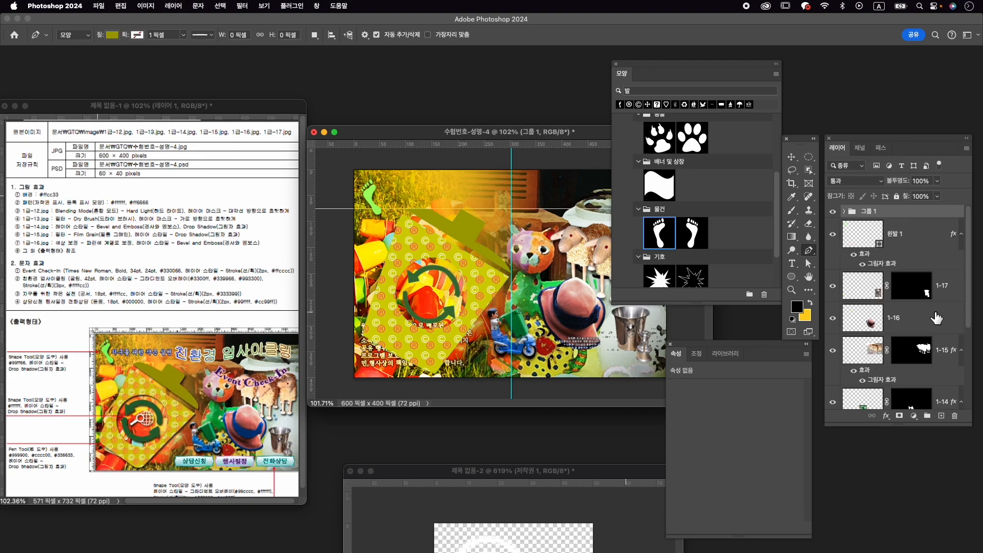
double_click(874, 212)
key("ctrl+space")
type("휘")
type("지통")
key("Return")
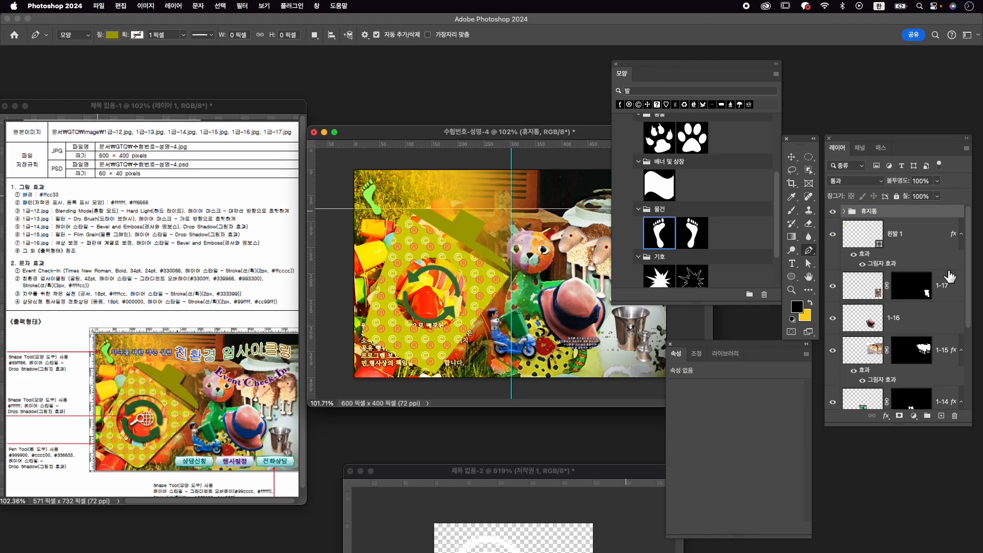
- Add a Drop Shadow layer style to the 휴지통 group
left_click(886, 416)
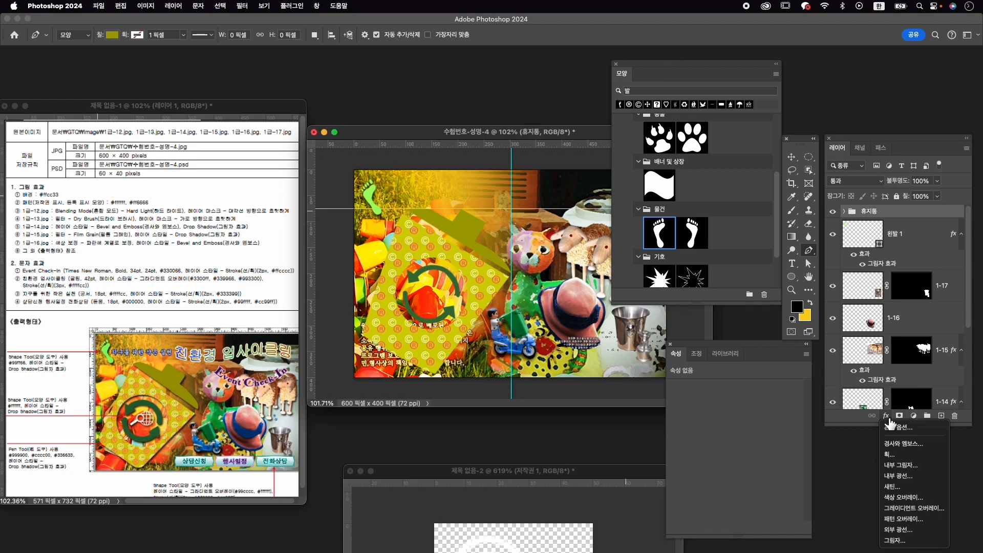
left_click(895, 540)
left_click(935, 169)
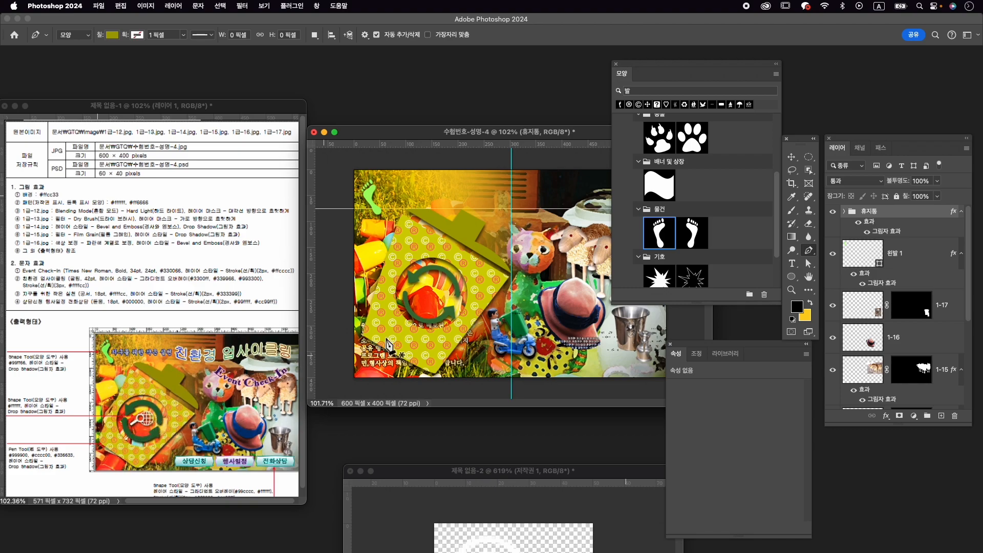
- Draw the web search custom shape, about 62 × 38 px, inside the circle of recycling arrows on the trash can
scroll(718, 163, "down", 2)
scroll(717, 164, "up", 5)
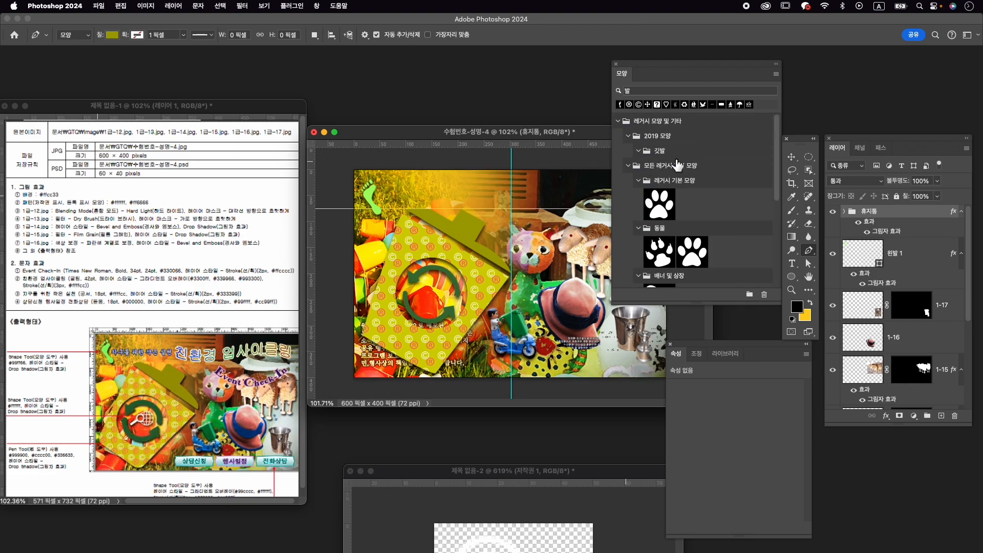
double_click(643, 93)
key("BackSpace")
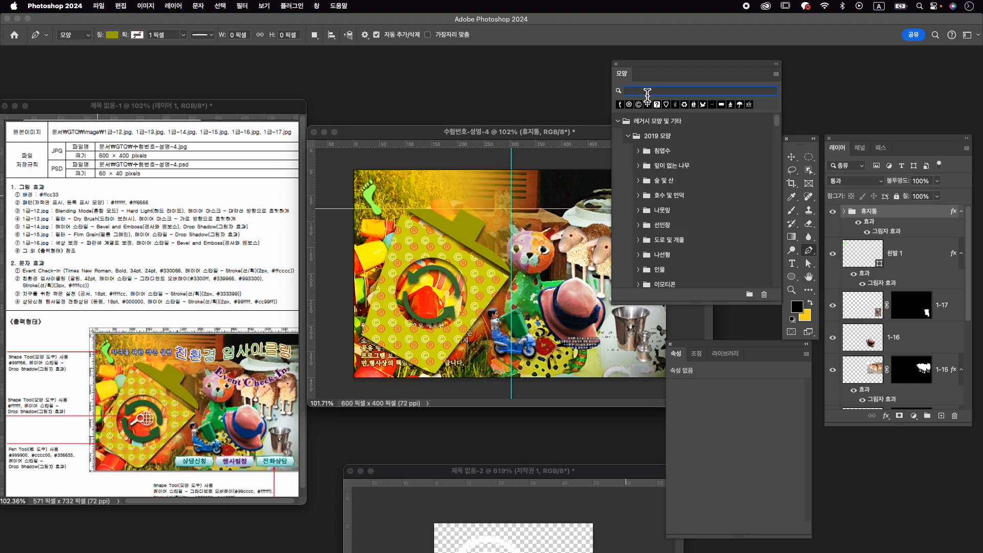
scroll(676, 236, "down", 5)
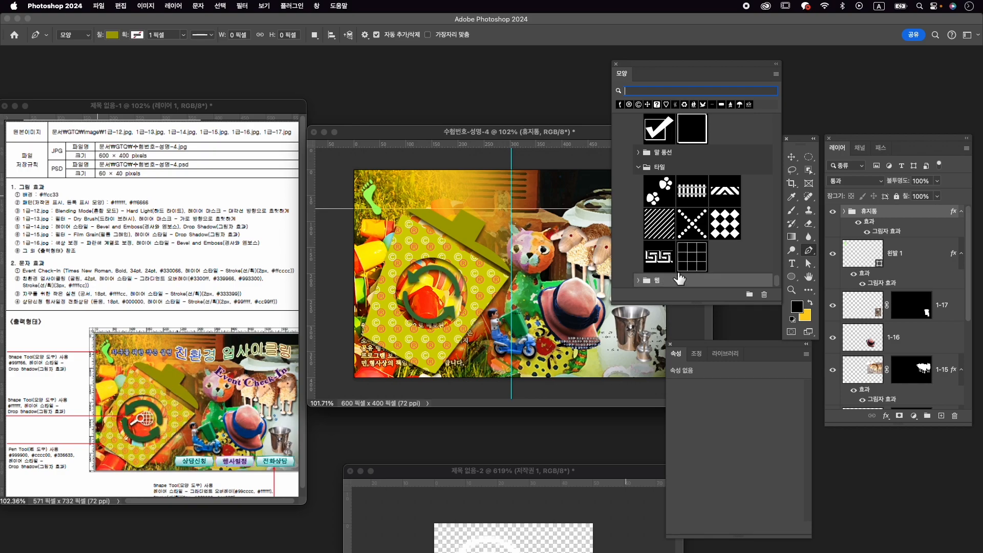
left_click(694, 281)
scroll(697, 276, "down", 5)
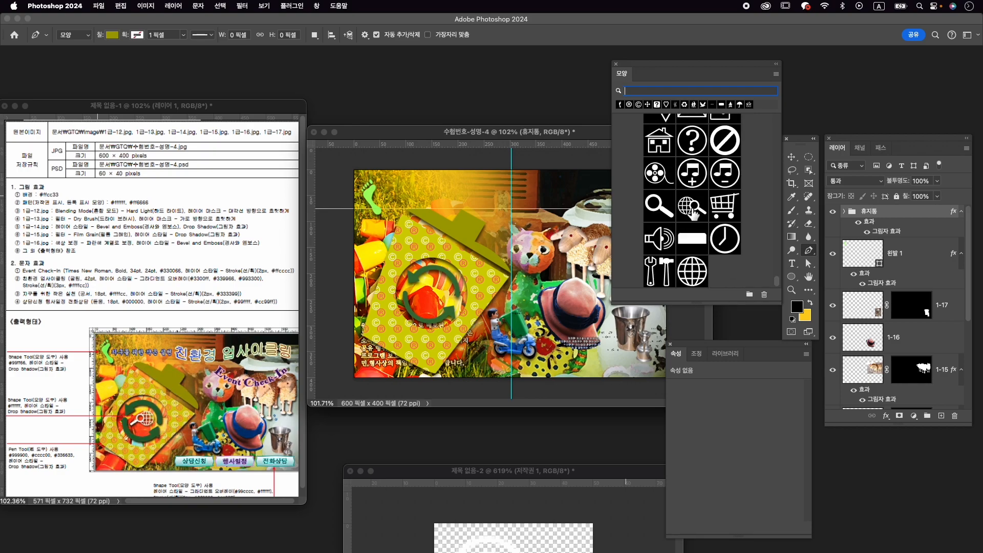
left_click(689, 206)
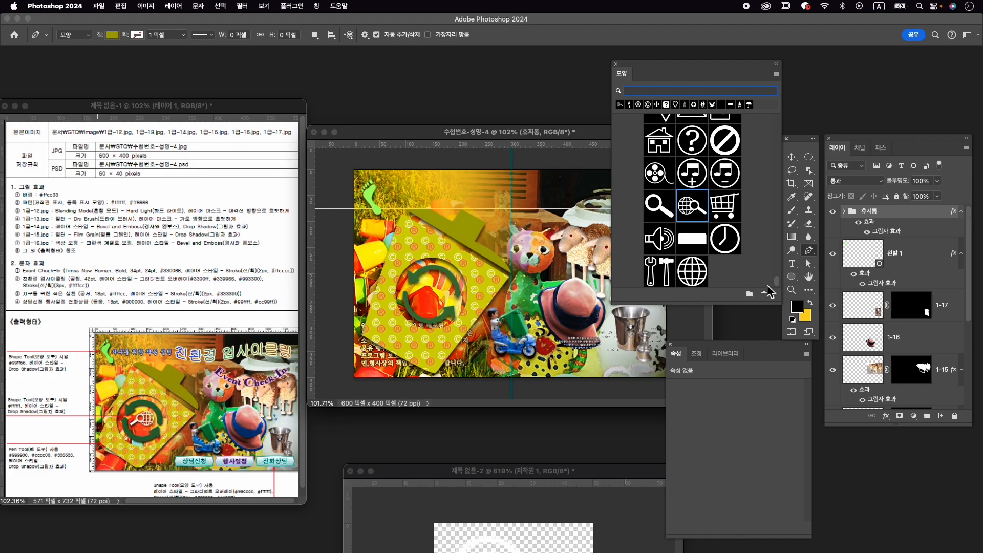
left_click(794, 278)
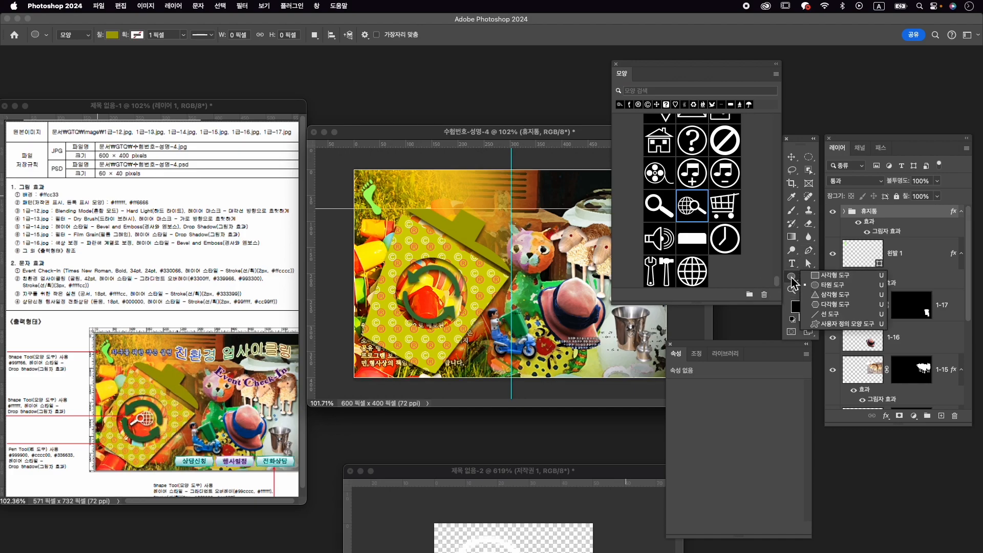
left_click(843, 323)
left_click_drag(421, 285, 453, 310)
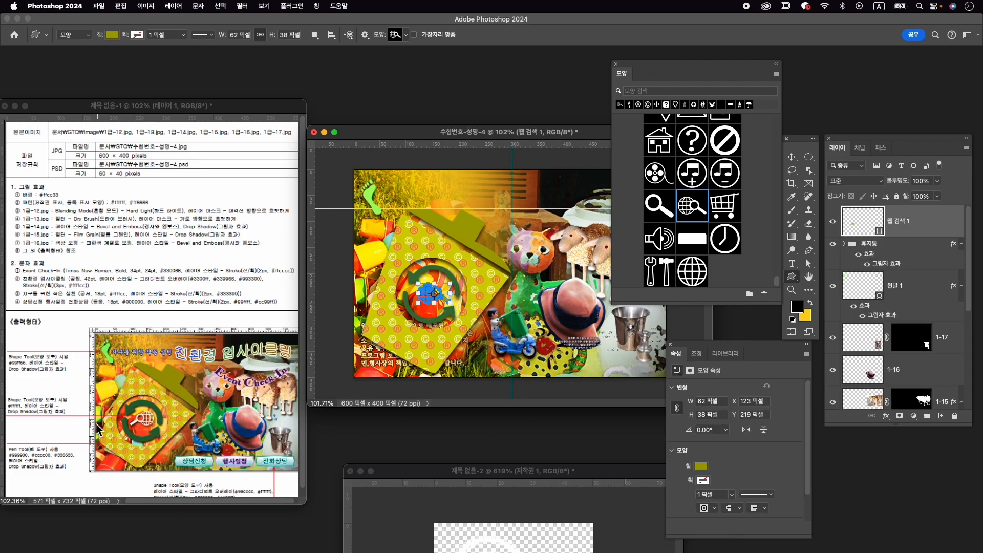
- Set the fill colour of the web search shape to white and deselect its path
left_click(701, 466)
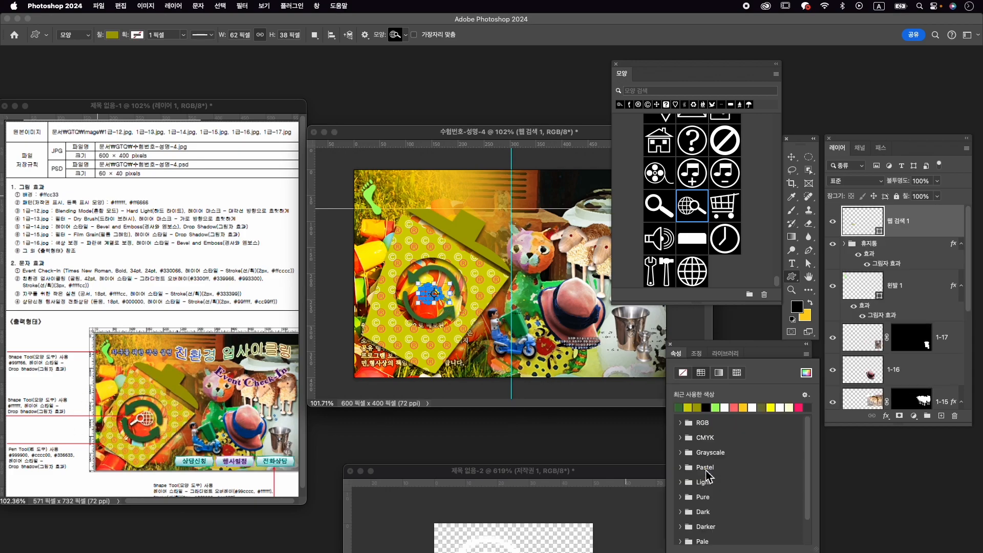
left_click(806, 374)
left_click_drag(503, 331, 432, 285)
left_click(716, 296)
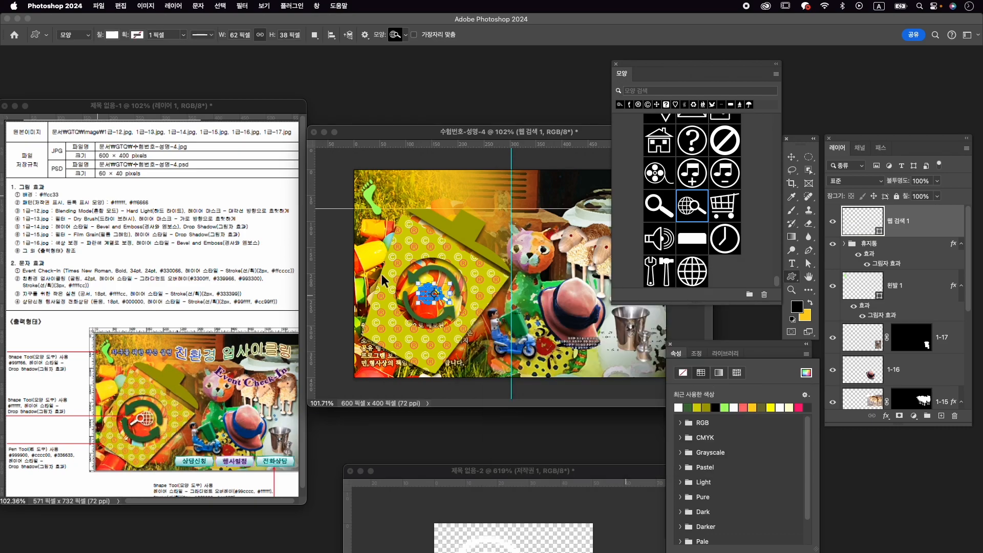
right_click(434, 293)
key("Escape")
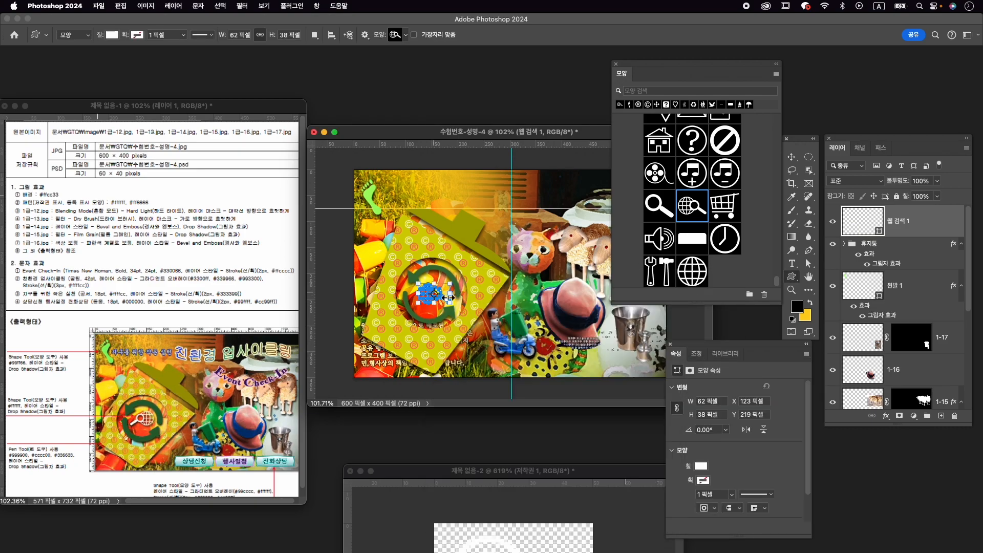
key("Return")
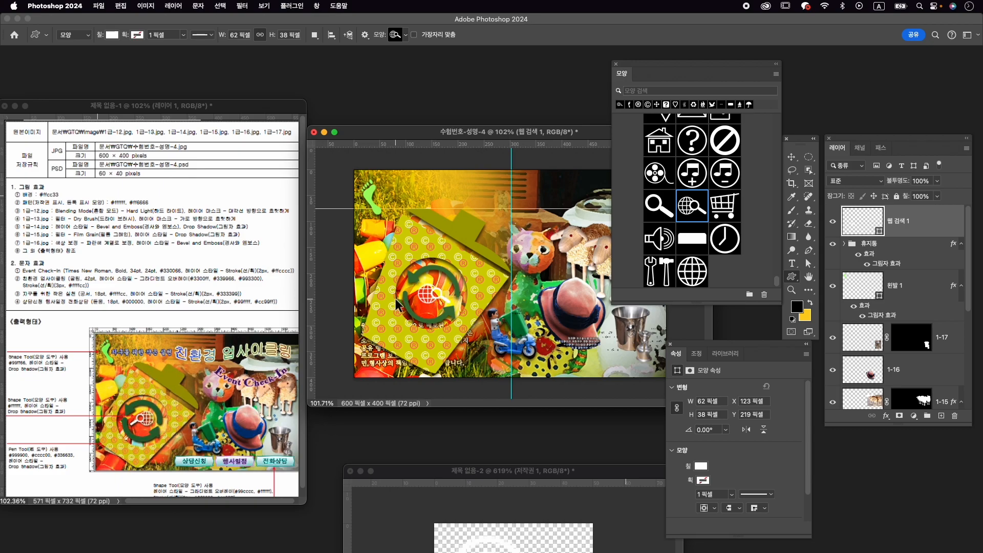
- Flip the web search shape horizontally and shift it slightly to centre it within the recycling arrows
key("super+t")
right_click(426, 296)
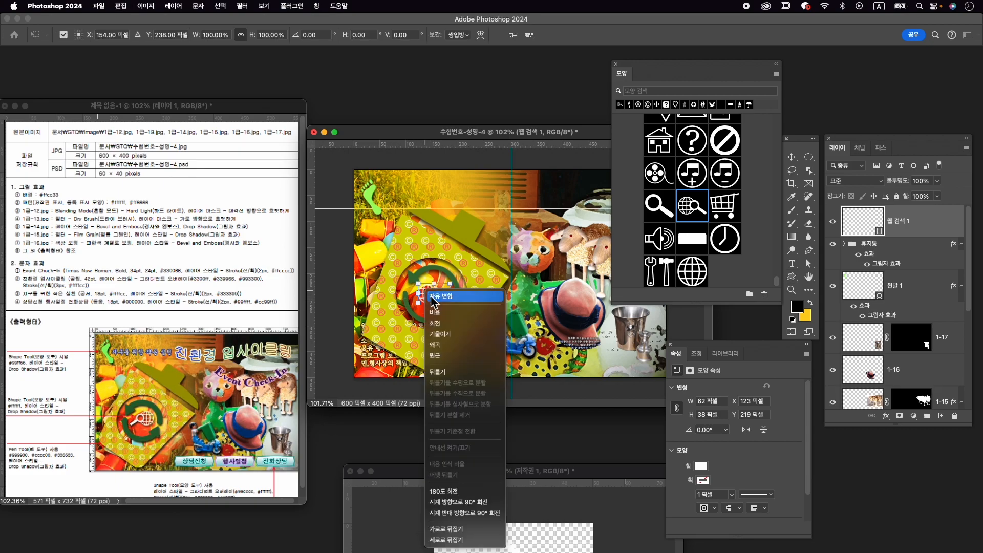
left_click(479, 533)
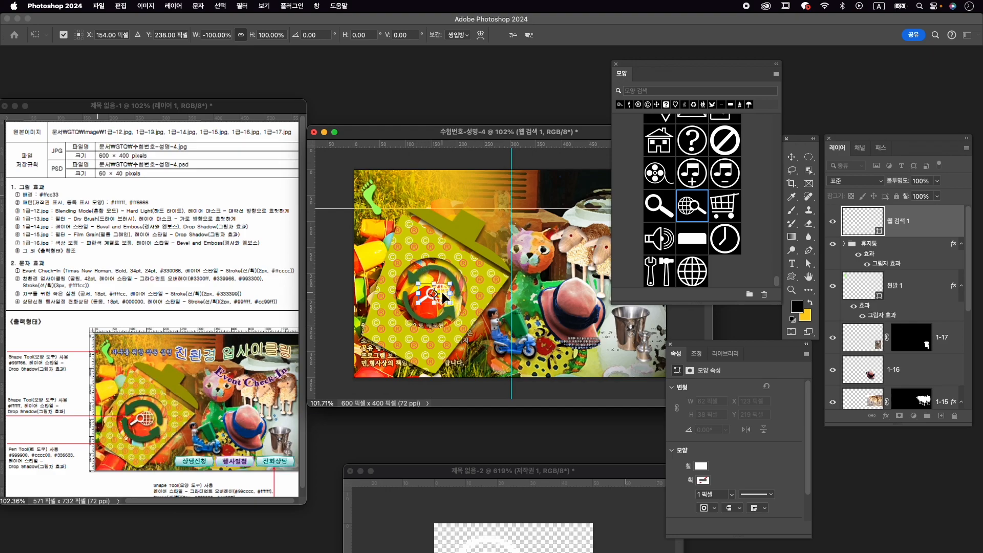
left_click_drag(441, 296, 437, 296)
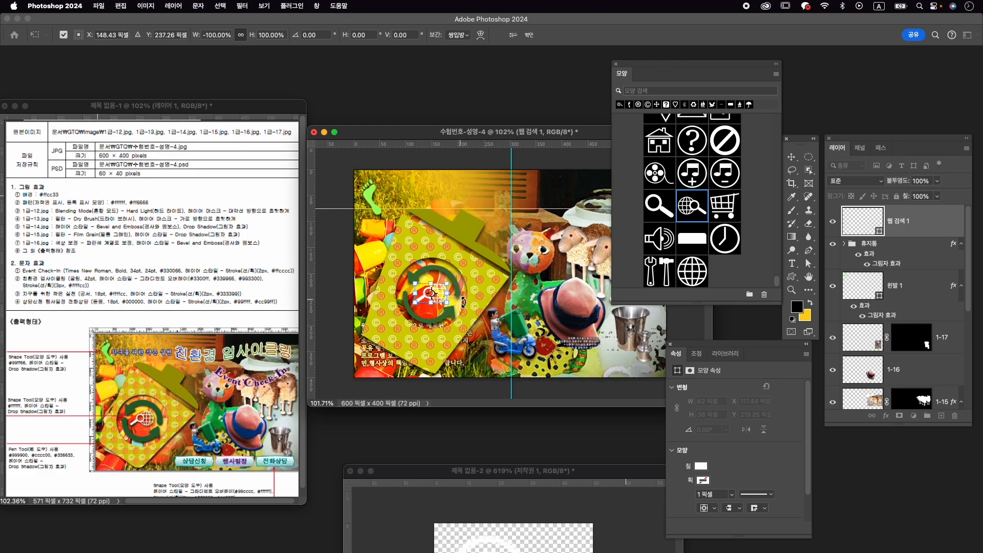
key("Return")
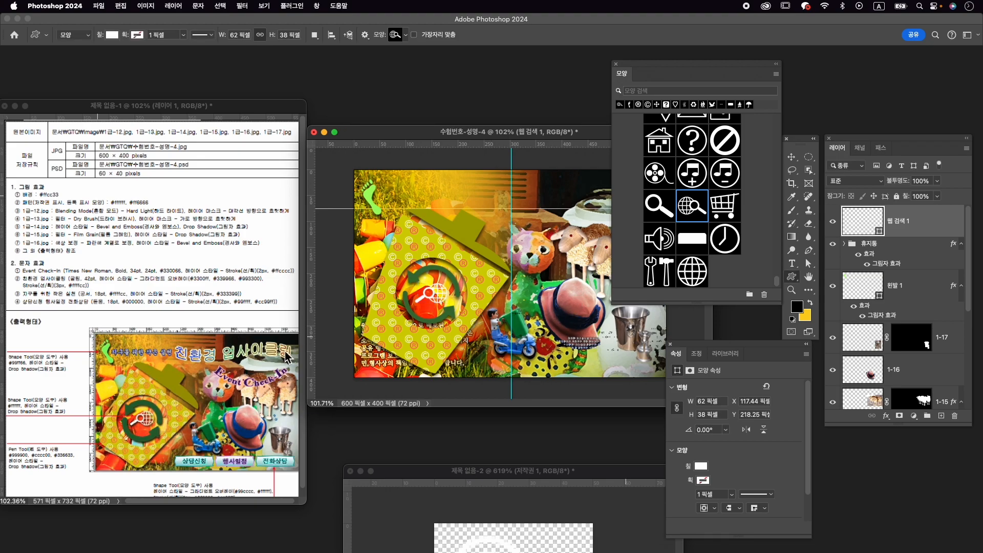
- Add a Drop Shadow layer style to the 웹 검색 1 shape layer
left_click(886, 415)
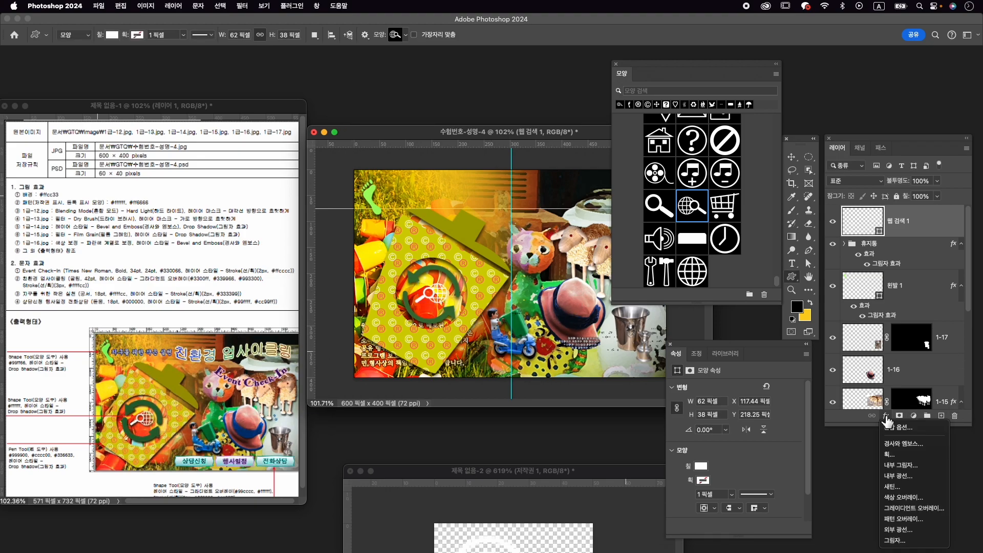
left_click(929, 540)
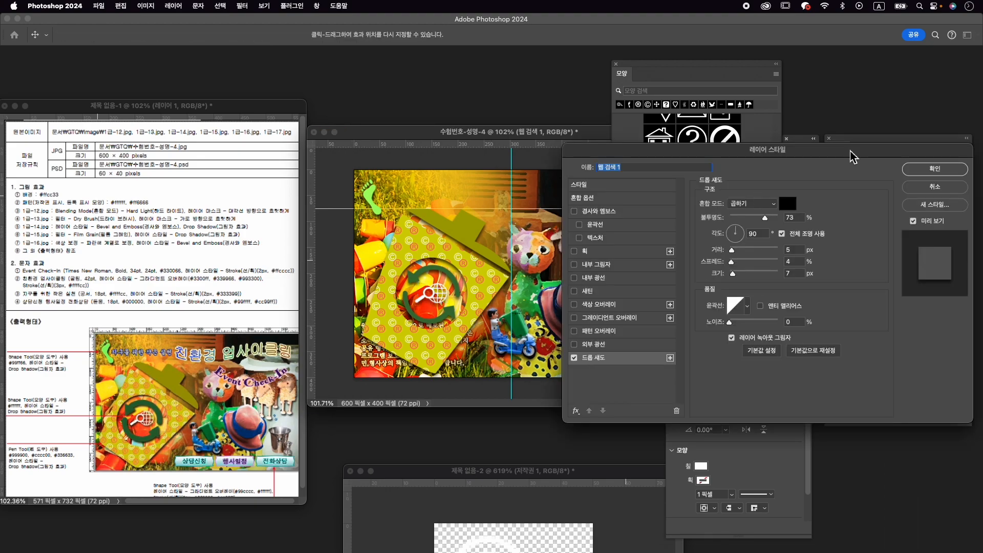
left_click(936, 169)
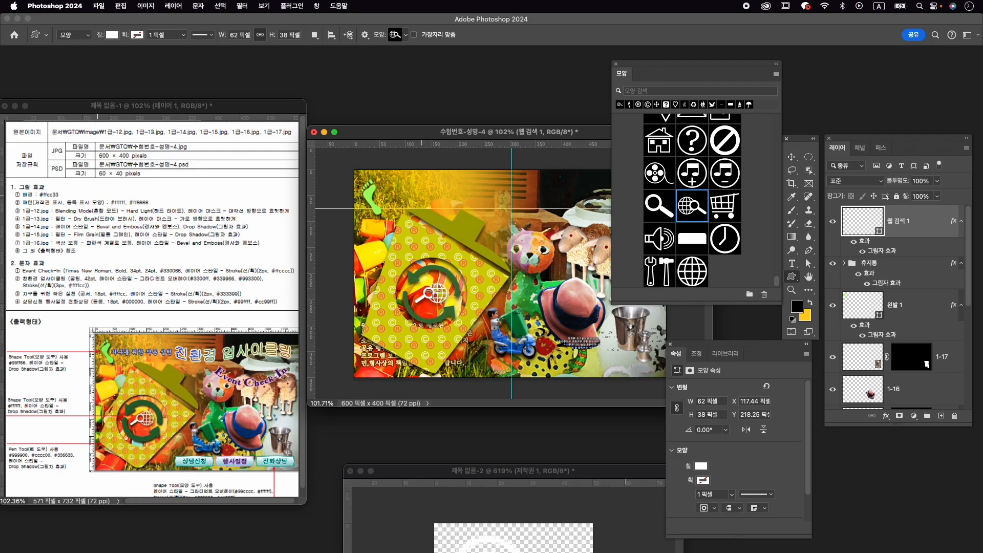
- Adjust the path of the lower recycling arrow around its arrowhead on the 모양 3 복사 layer in the 휴지통 group
left_click(845, 264)
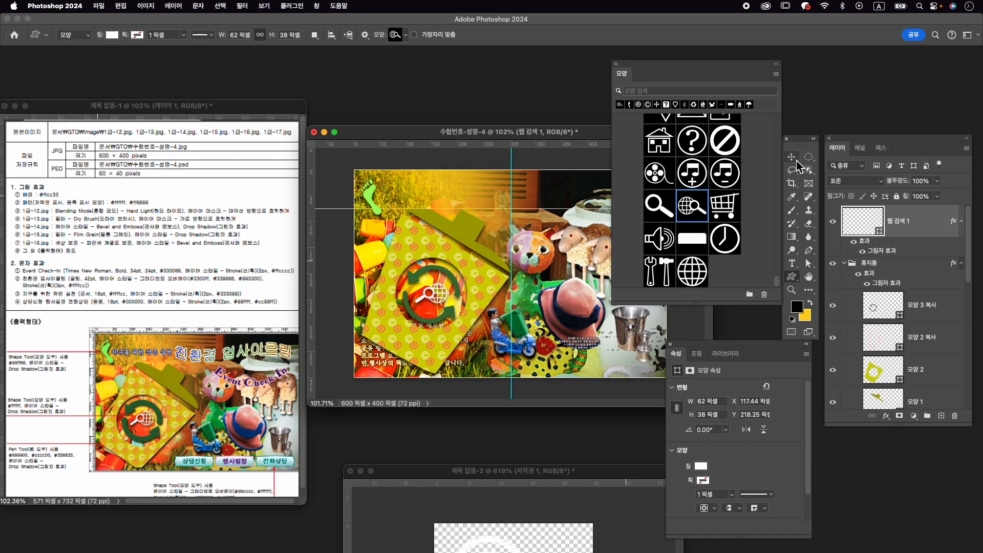
left_click(794, 159)
left_click(422, 274)
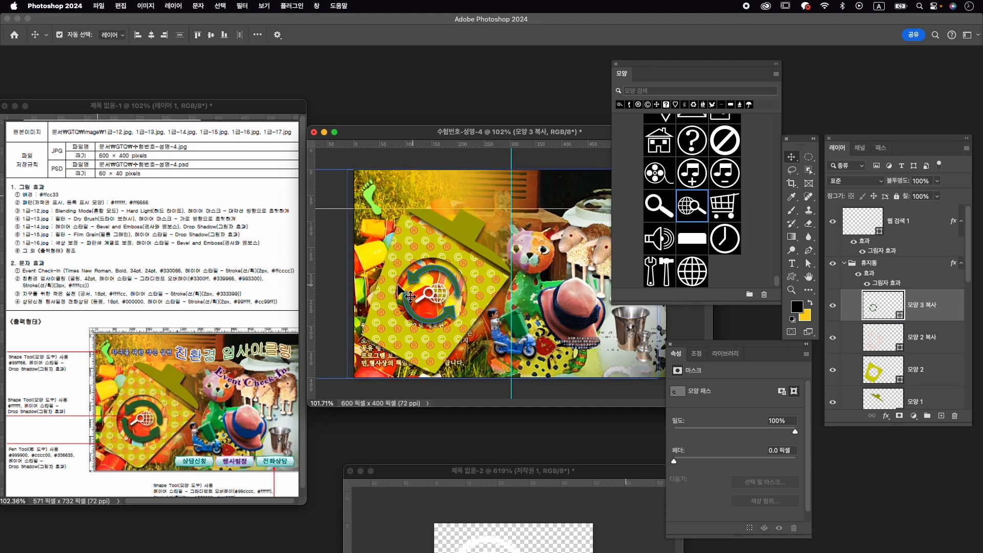
scroll(412, 296, "up", 5)
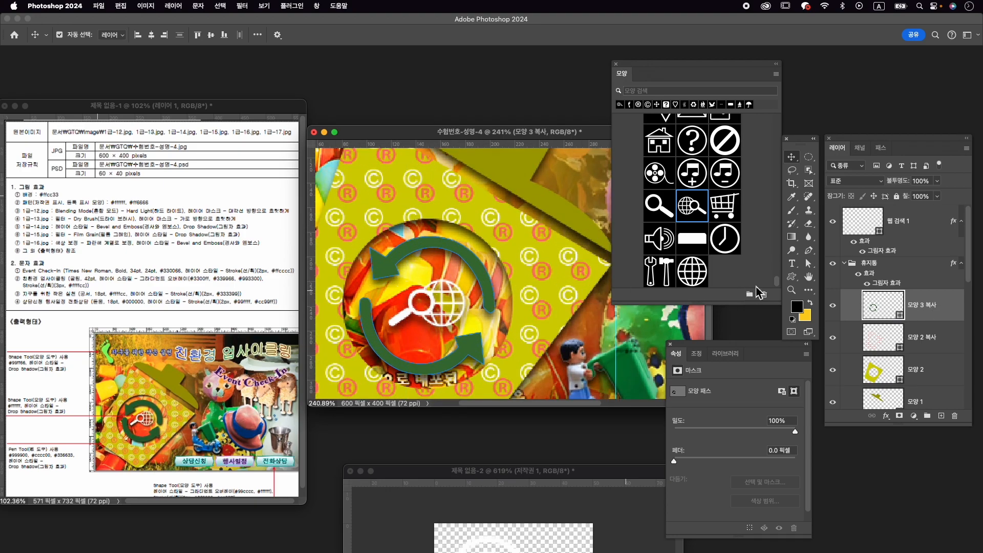
left_click(809, 264)
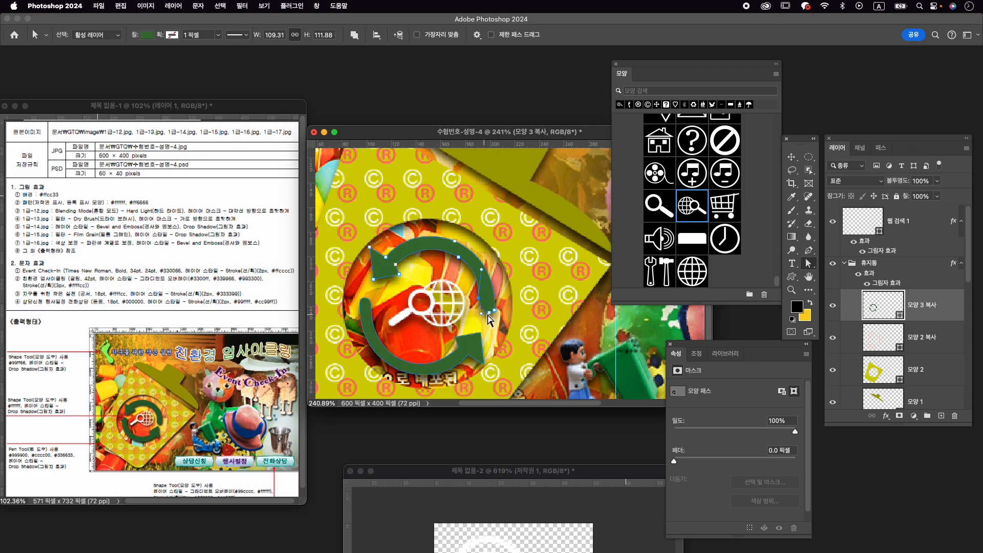
left_click(456, 338)
left_click_drag(482, 338, 470, 352)
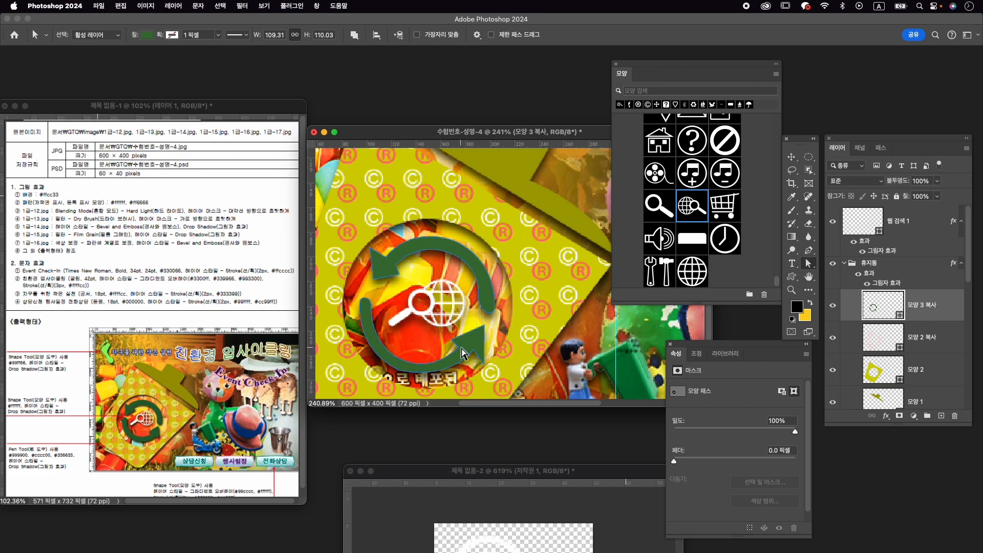
left_click(460, 353)
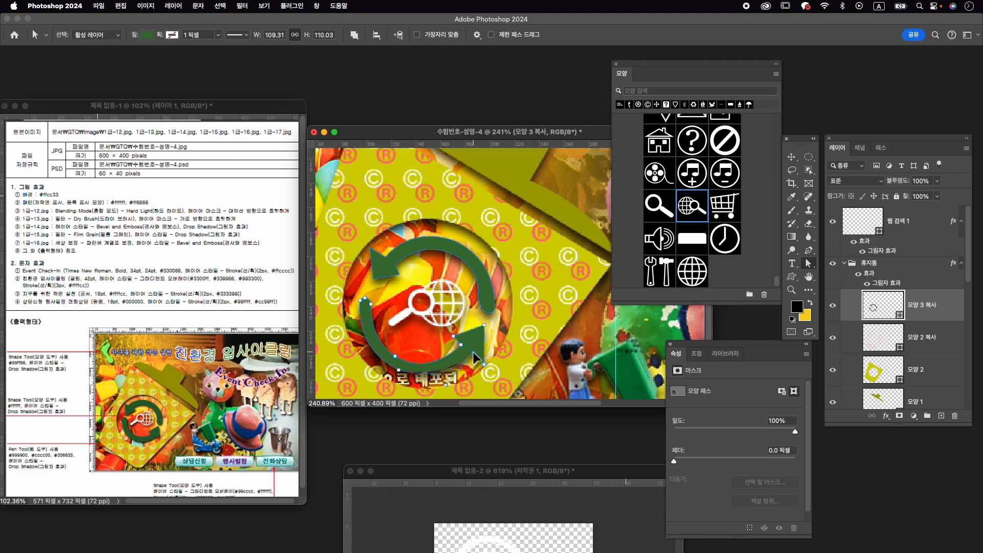
left_click_drag(474, 352, 473, 355)
scroll(424, 310, "down", 5)
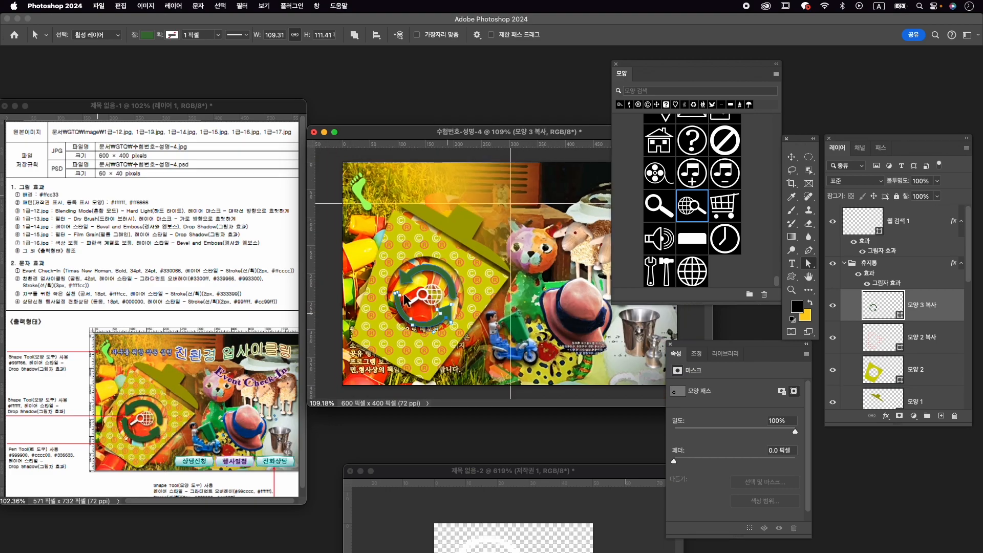
- Search the custom shapes for 배너 and choose the 배너 3 shape from the 배너 및 상장 set
left_click(618, 65)
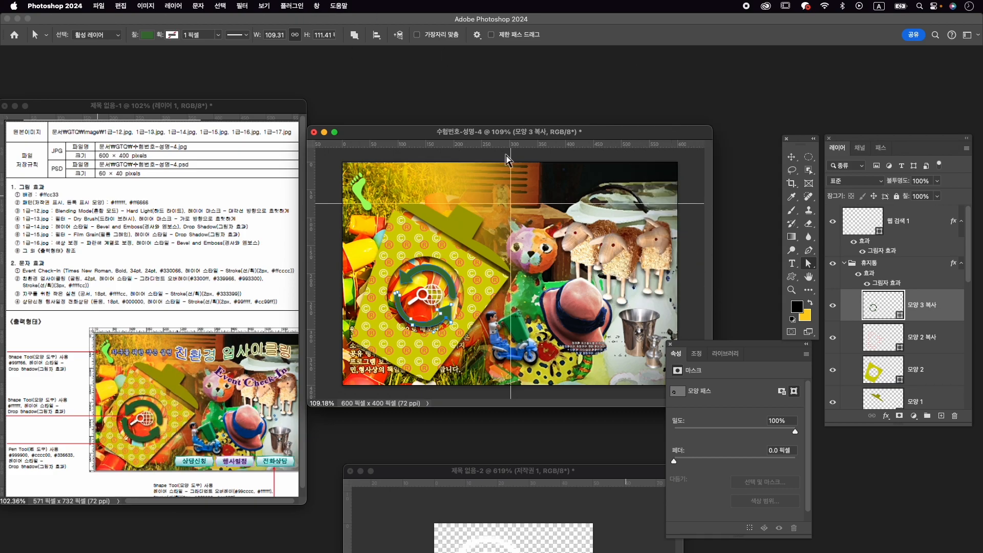
left_click(321, 6)
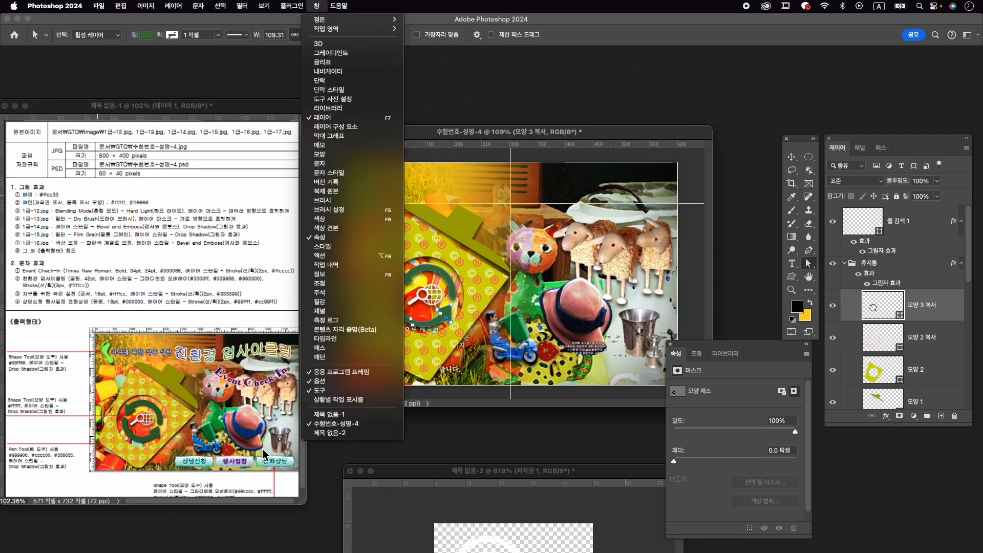
left_click(353, 159)
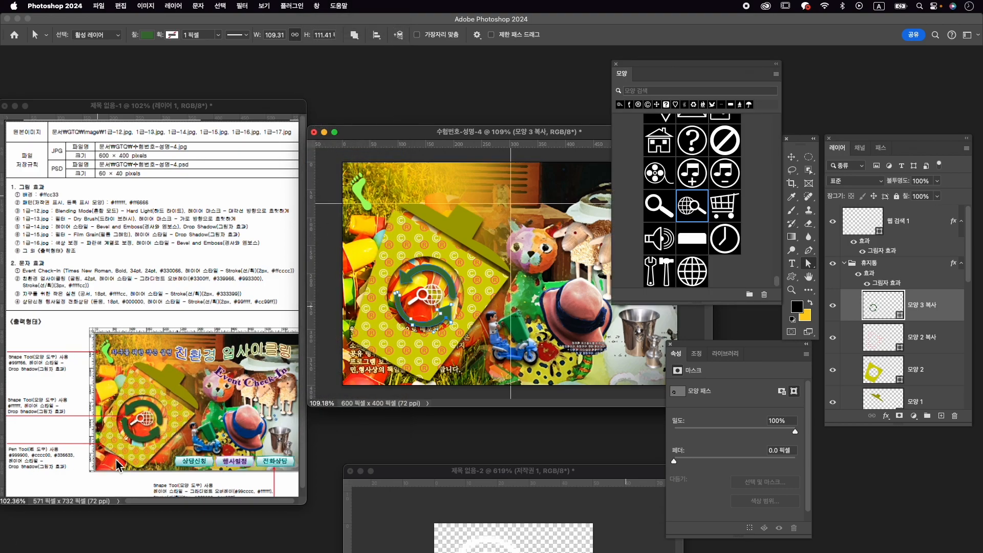
left_click(676, 91)
type("배너")
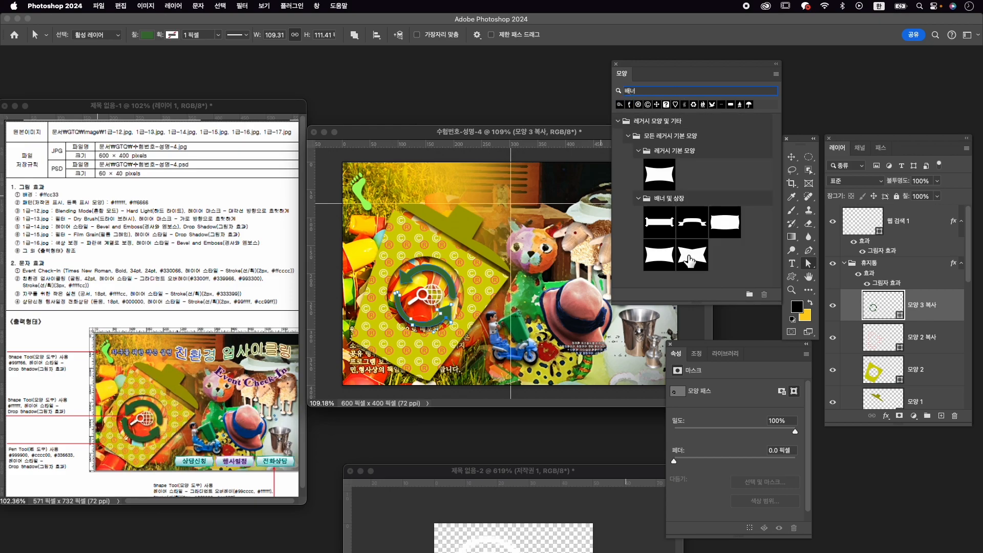
left_click(729, 223)
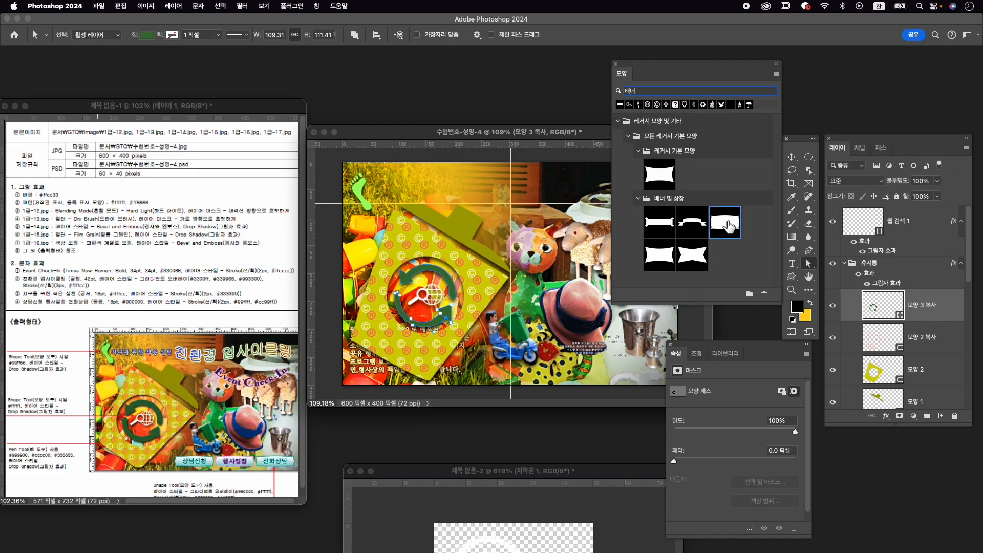
- Draw the 배너 3 shape, about 116 × 30 px, at the bottom centre of the poster
left_click(793, 277)
left_click_drag(467, 366, 519, 374)
key("cmd+t")
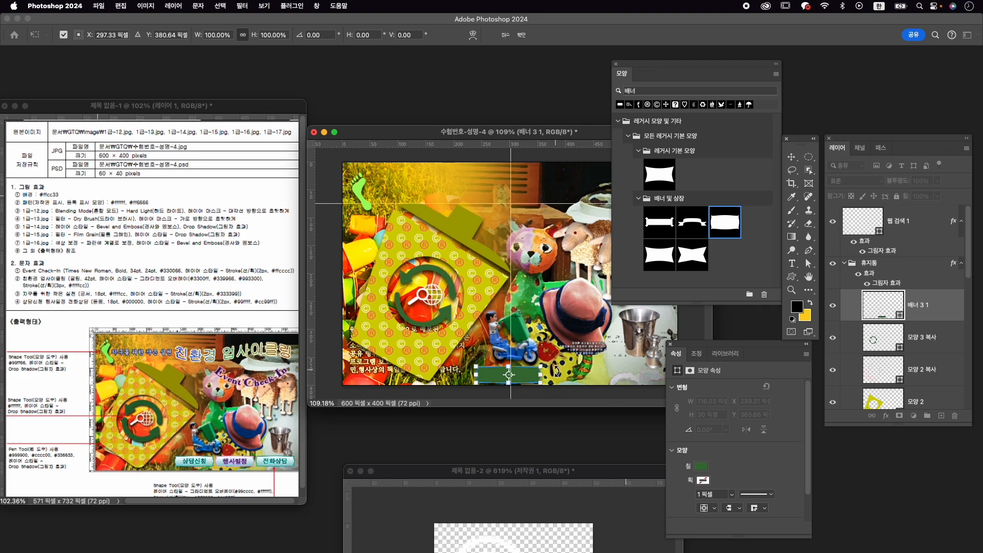
key("Return")
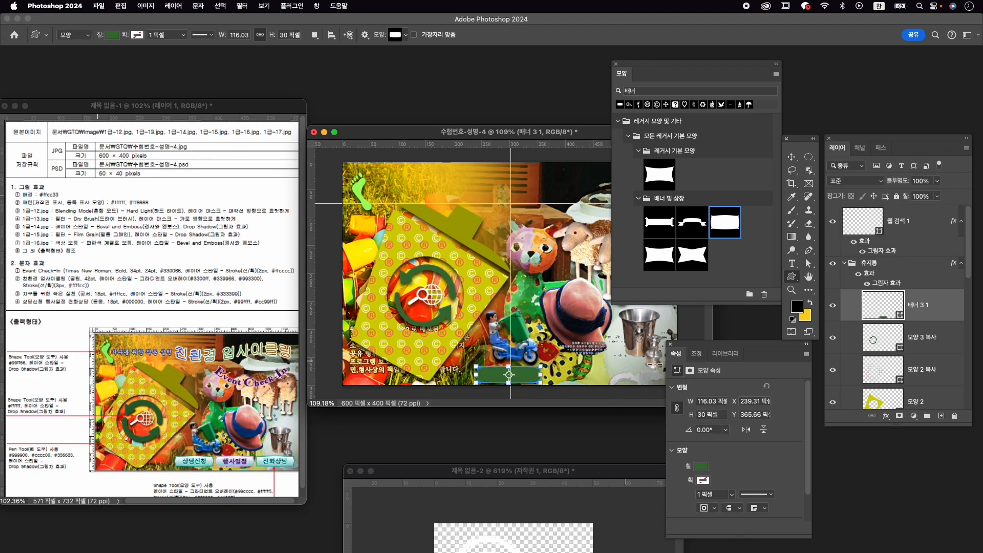
- Move the banner layer out of the 휴지통 group to the top of the layer stack, then collapse the group and reselect the banner
left_click_drag(885, 299, 922, 218)
left_click(846, 303)
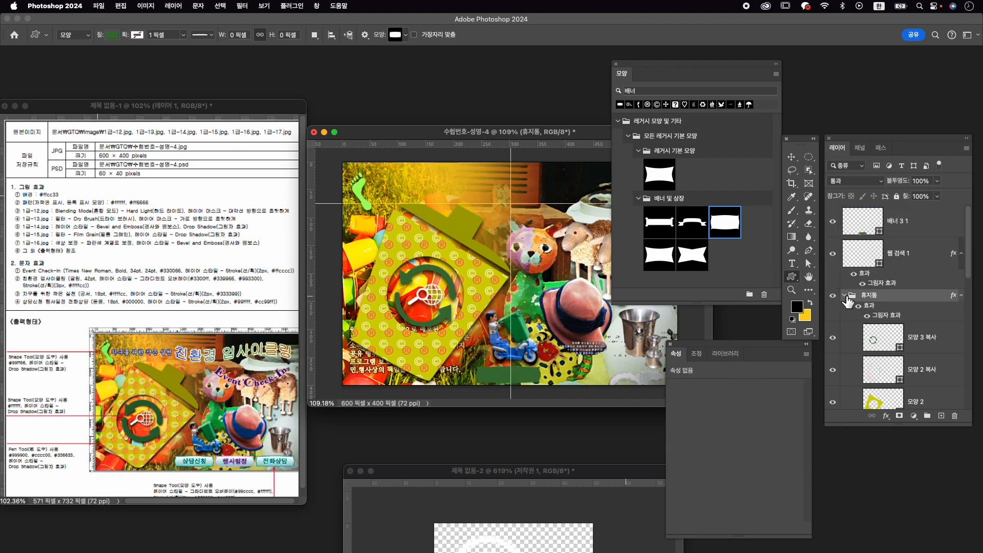
left_click(844, 296)
left_click(882, 233)
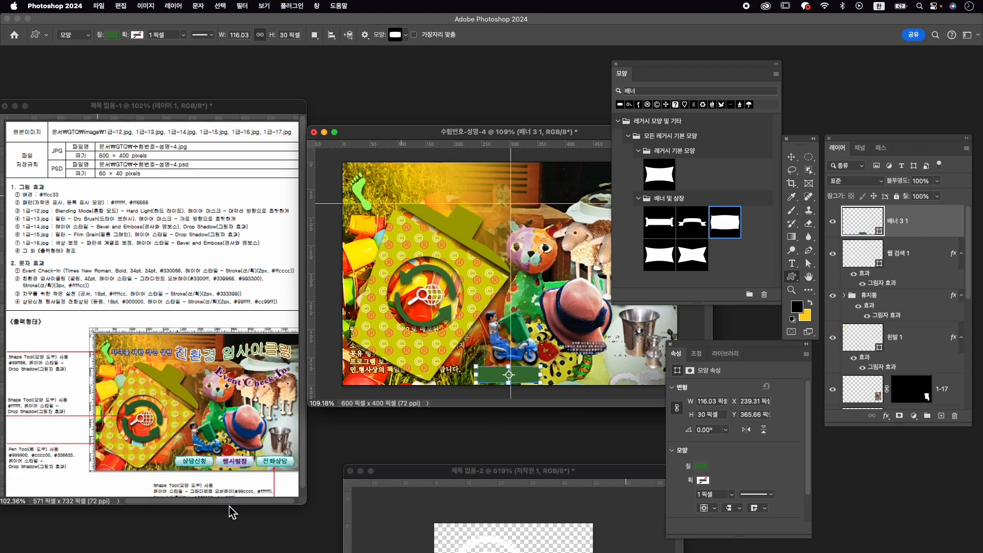
- Add a Gradient Overlay to the banner layer and set the gradient's start colour to #99cccc
scroll(233, 429, "down", 1)
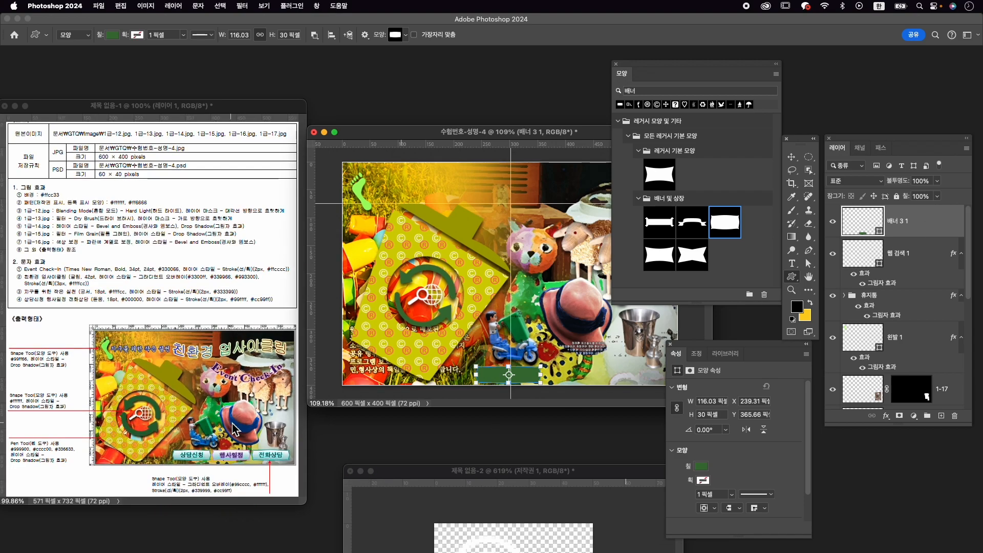
left_click(886, 416)
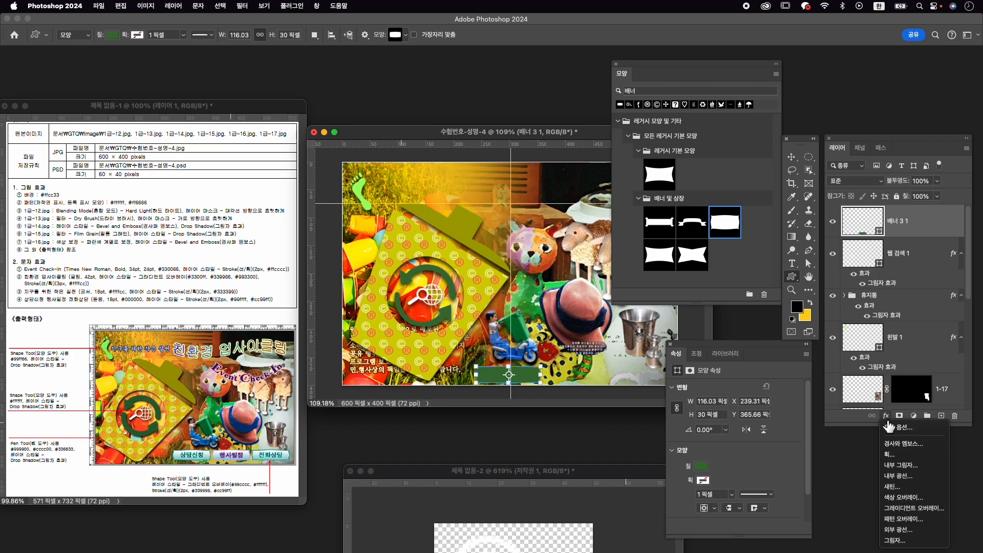
left_click(929, 509)
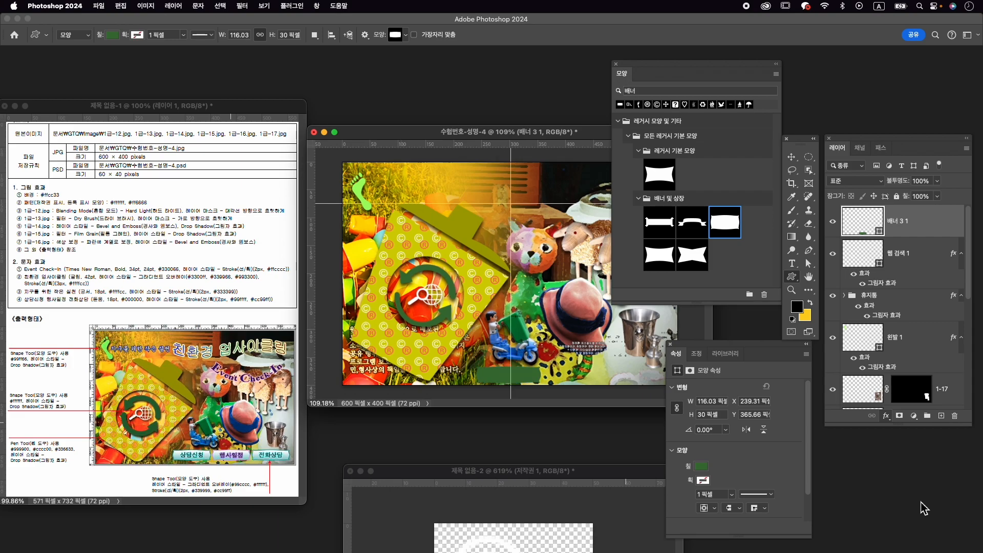
left_click(766, 229)
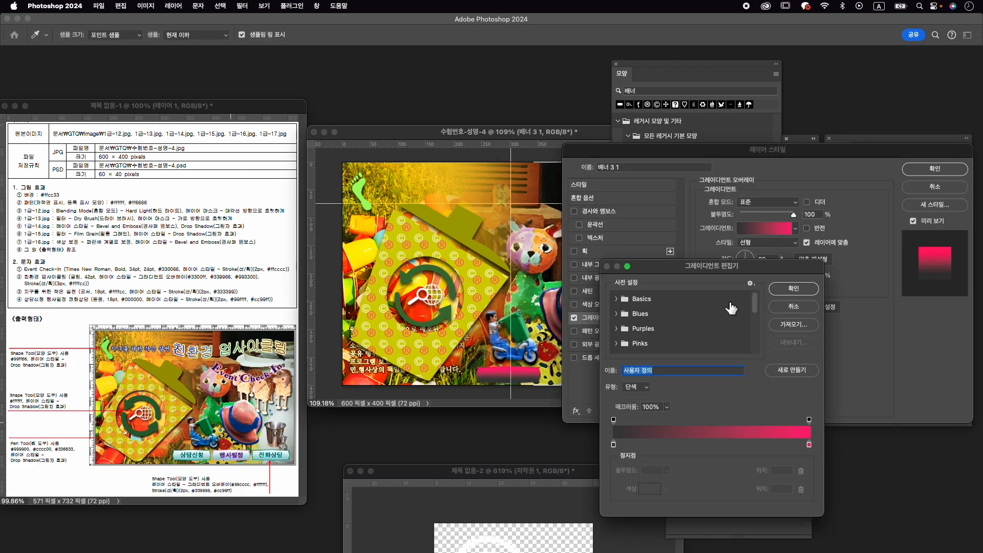
double_click(615, 446)
type("9")
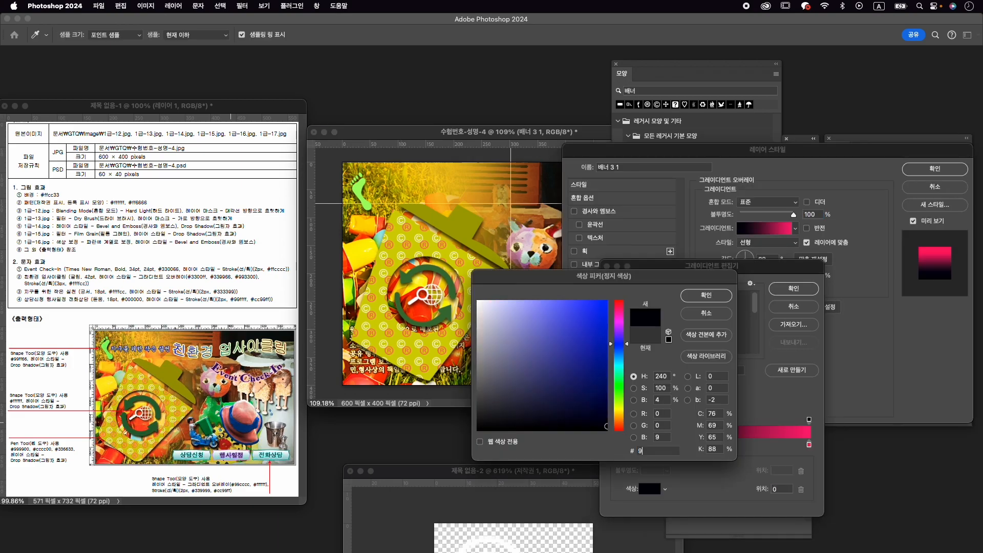
type("9cccc")
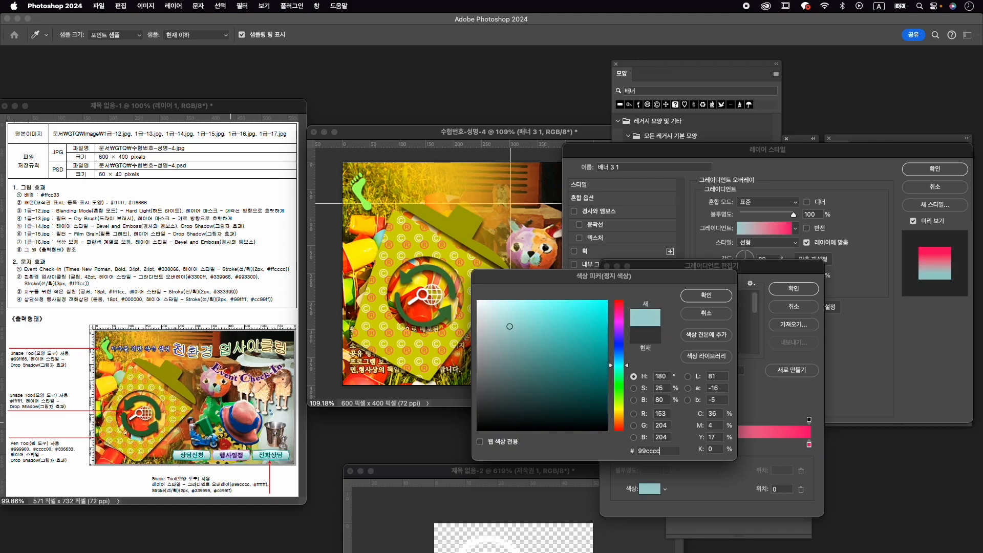
key("Return")
- Set the end colour of the banner's gradient to #ffffff and accept the gradient
left_click(809, 445)
double_click(810, 445)
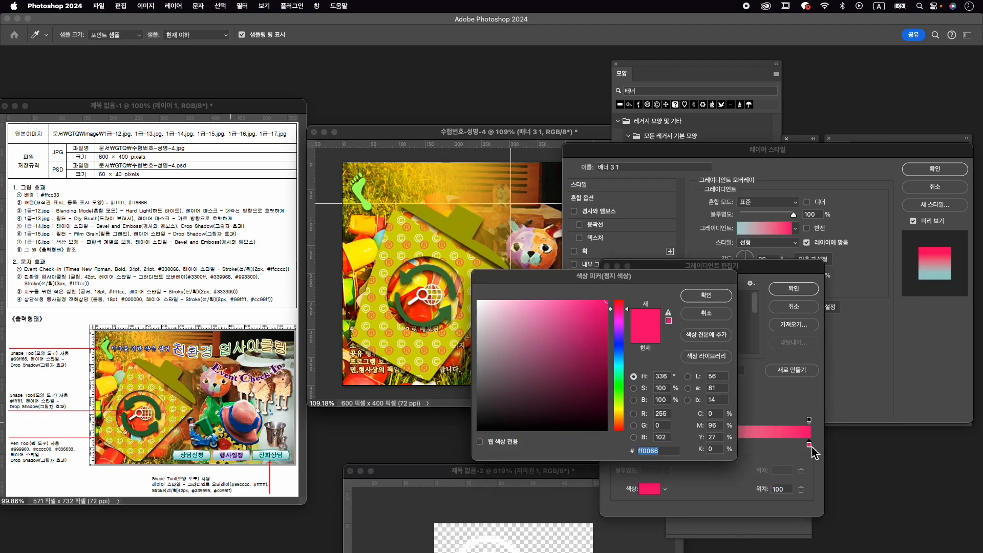
type("ffffff")
left_click(706, 296)
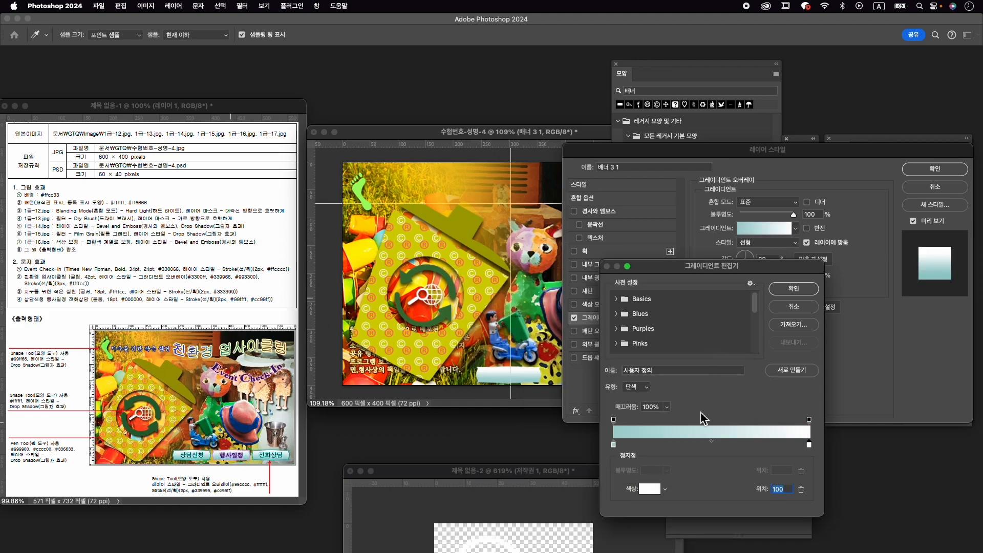
left_click(810, 419)
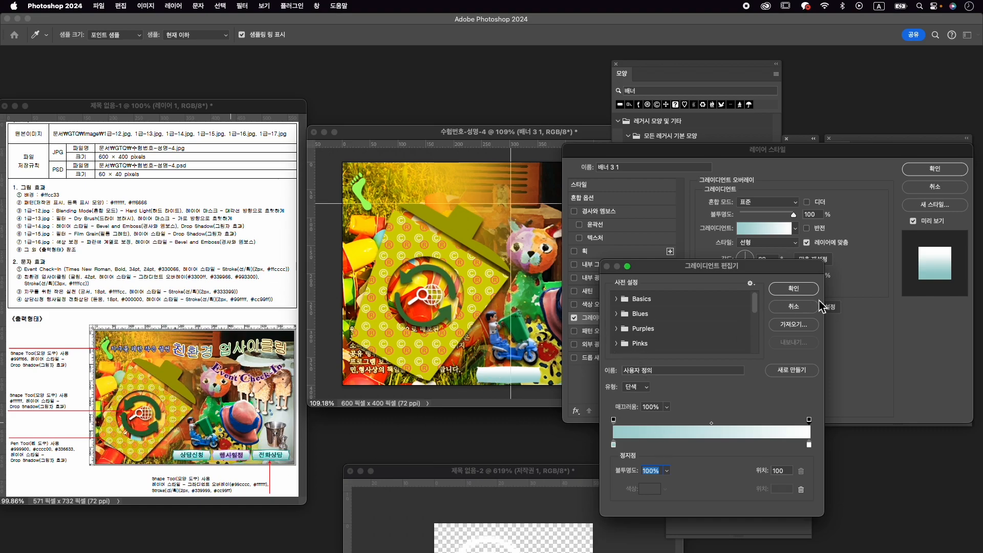
left_click(794, 289)
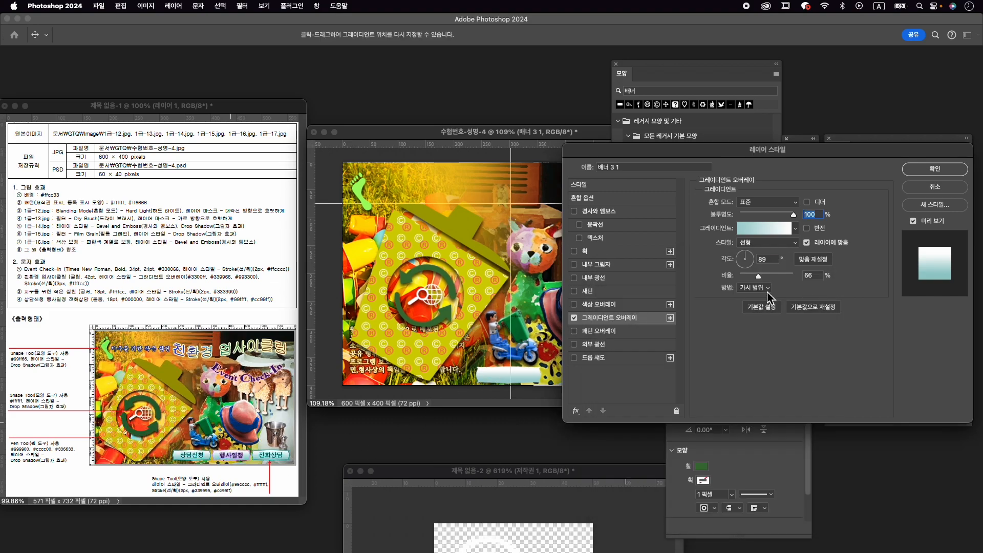
- Add a 2 px Stroke in #339999 to the banner layer and apply the layer styles
left_click(608, 253)
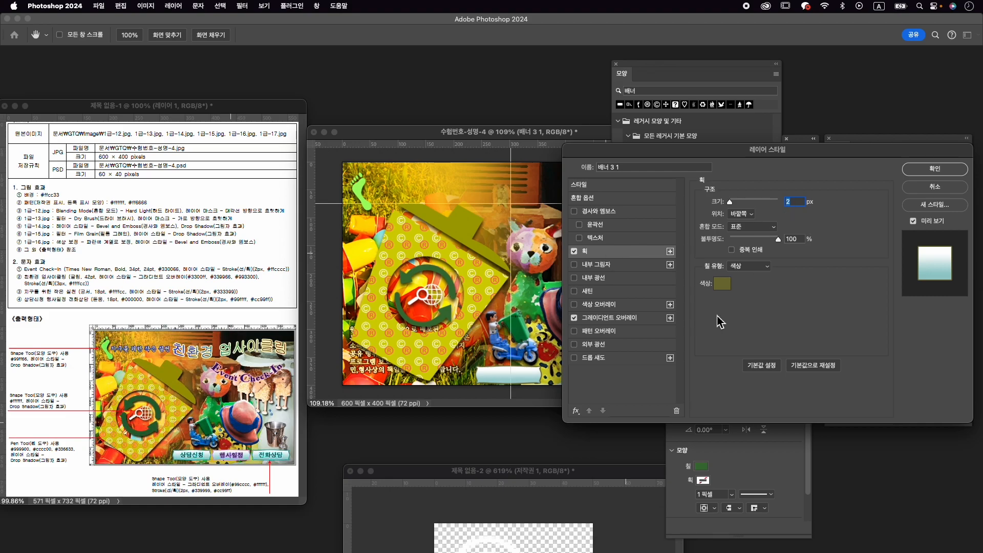
left_click(722, 283)
type("33")
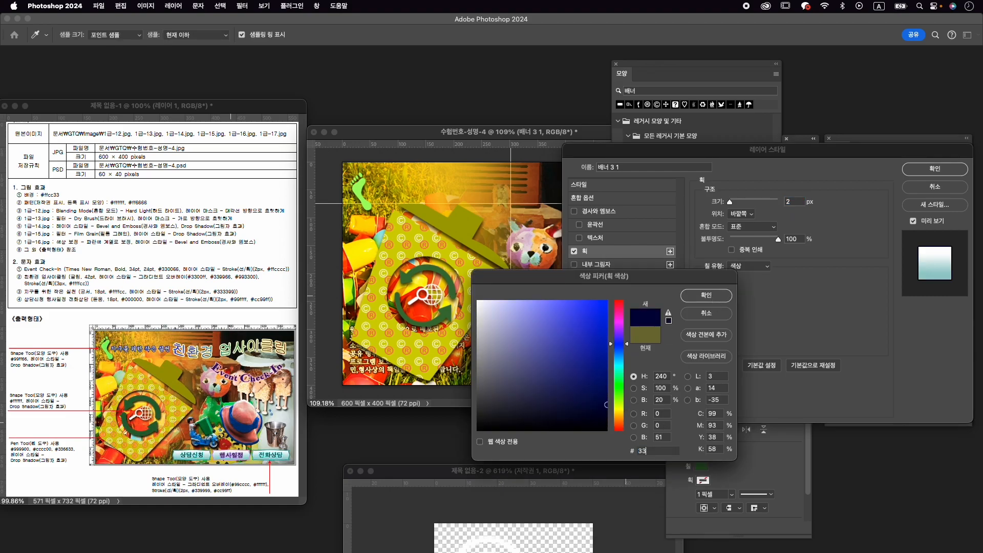
type("9")
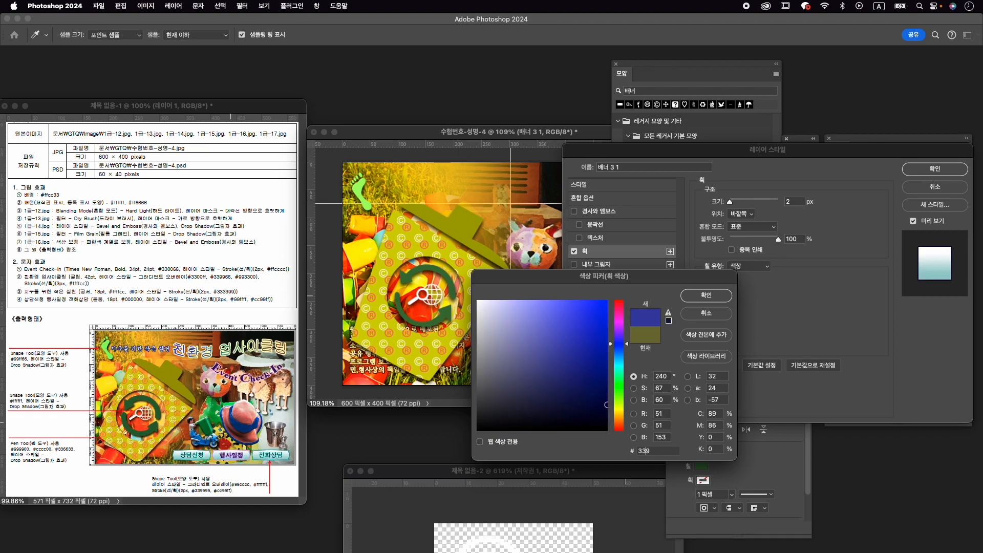
type("999")
key("Return")
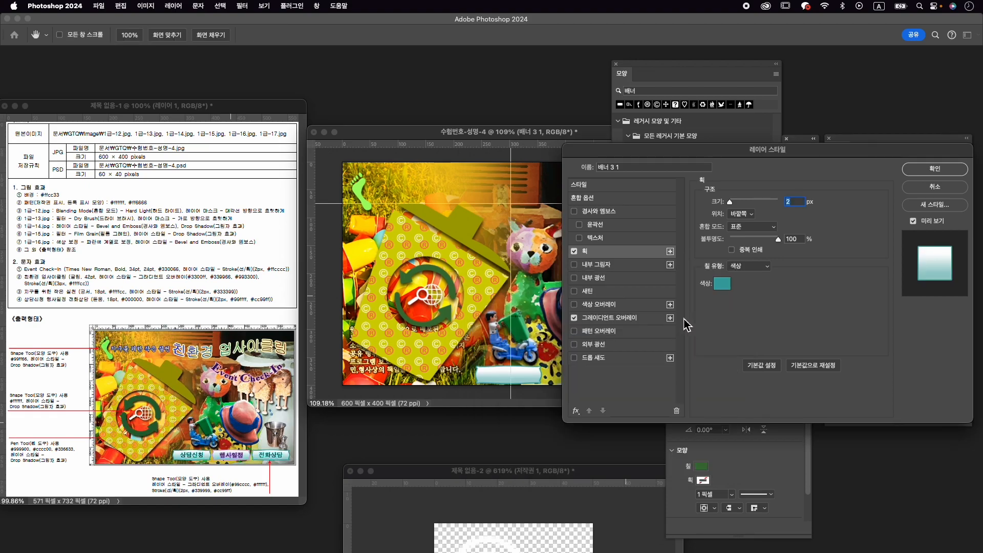
left_click(934, 168)
- Nudge the banner upward and transform it to about 116 px wide and 28 px high
key("super+t")
key("Up")
key("Up")
key("Up")
key("Up")
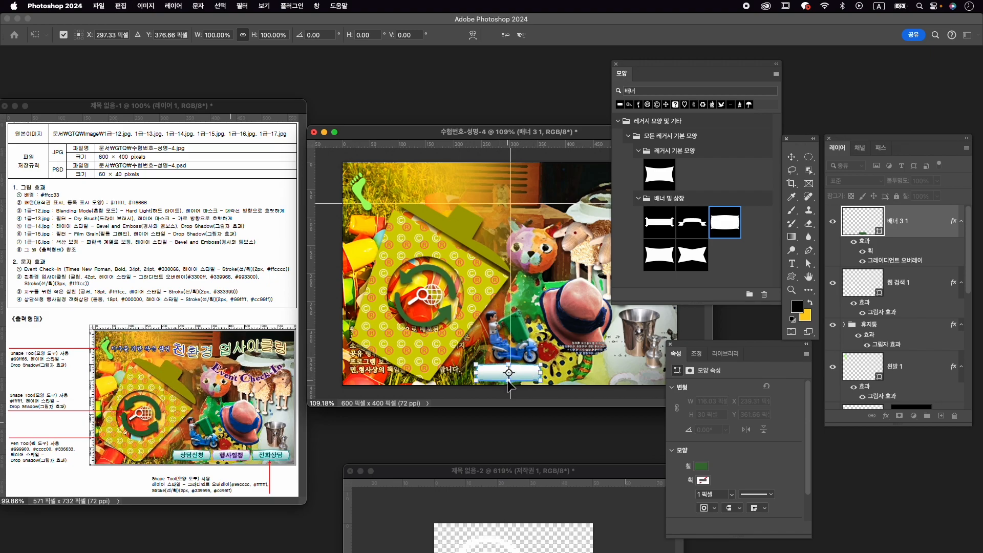
left_click_drag(510, 381, 511, 384)
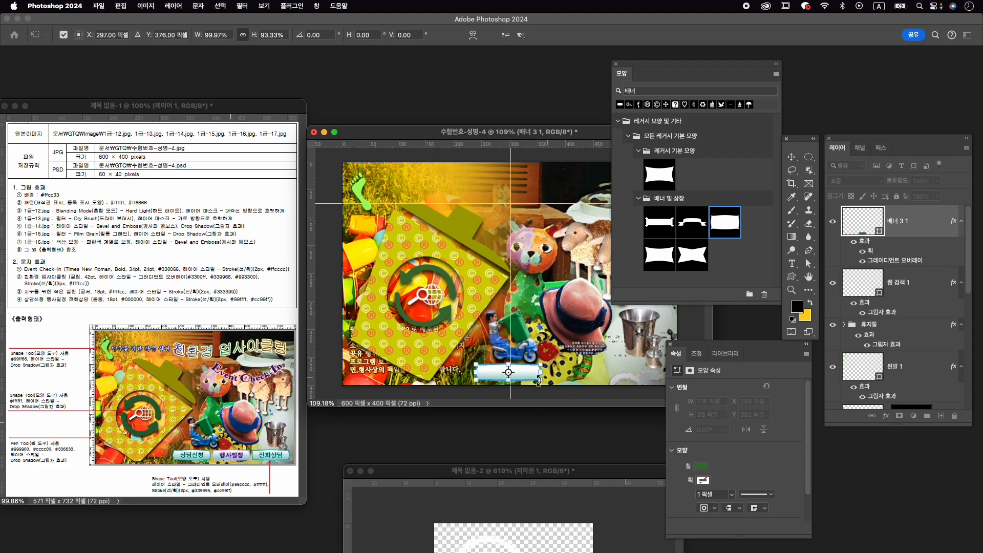
key("Return")
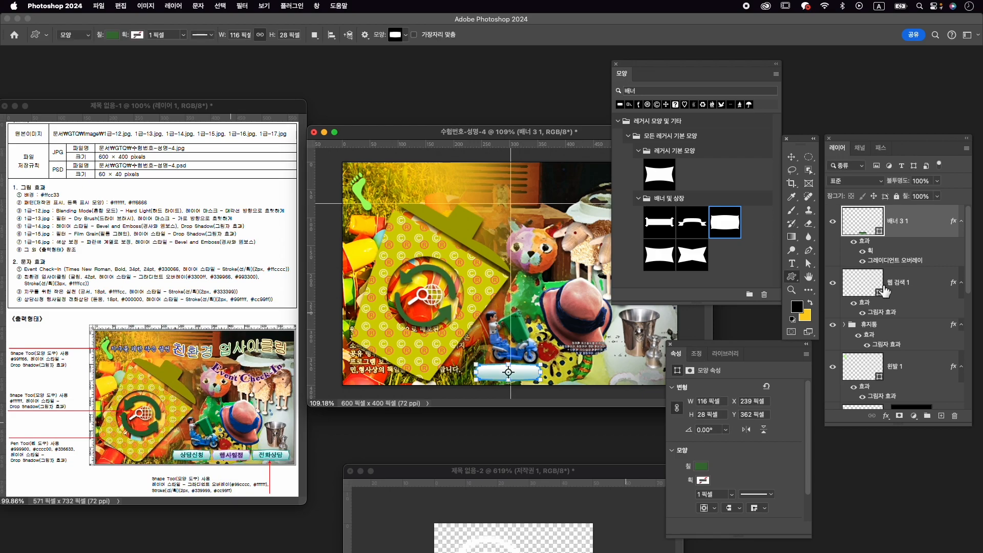
- Duplicate the banner twice and move the top copy horizontally to the poster's bottom-right corner
key("super+j")
key("super+j")
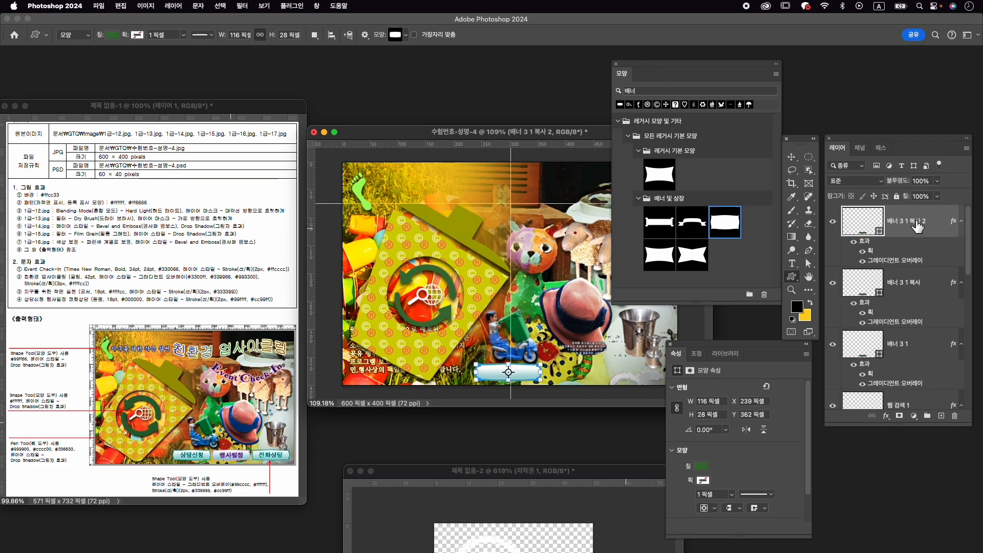
left_click_drag(910, 219, 885, 225)
key("super+t")
left_click_drag(527, 378, 653, 370)
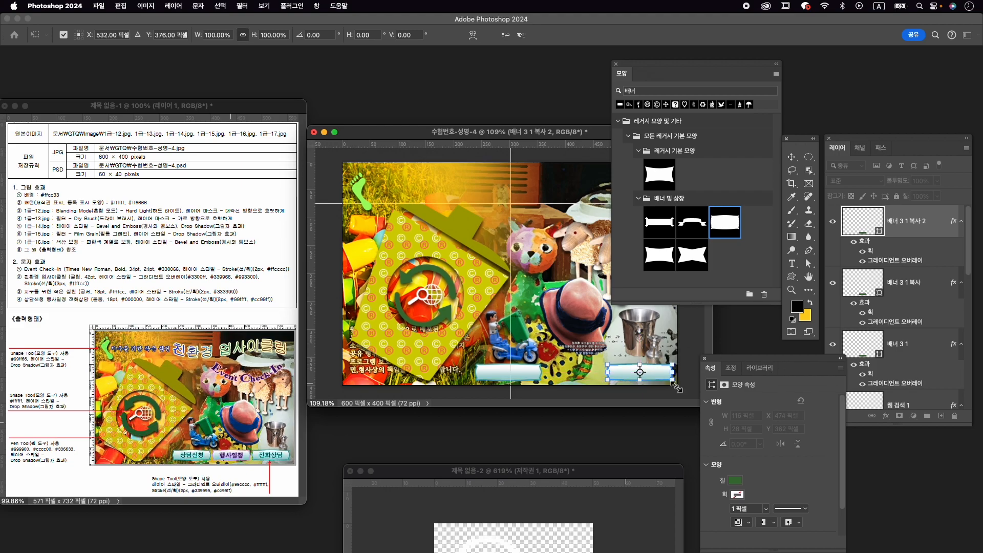
key("Return")
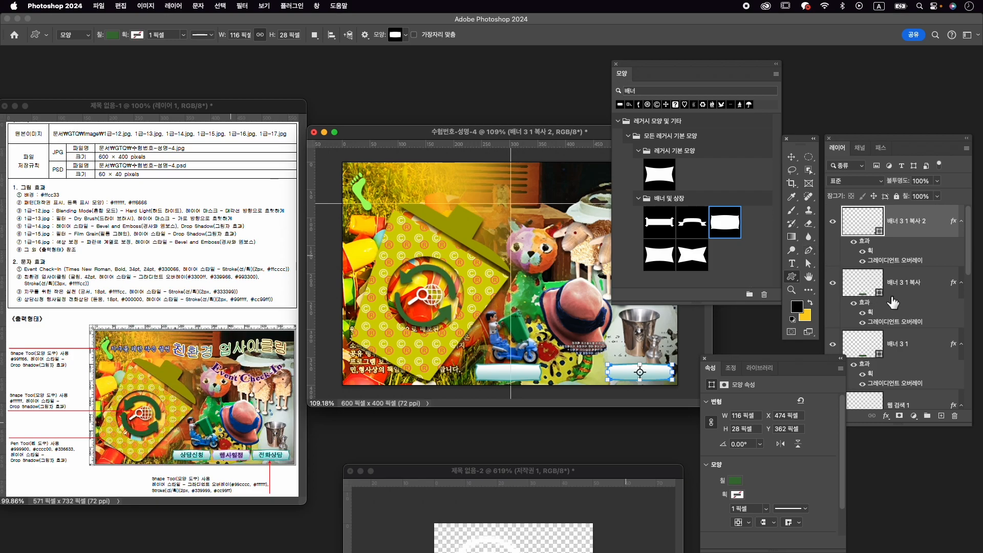
- Select all three banner layers and distribute them evenly in the horizontal direction
left_click(917, 290)
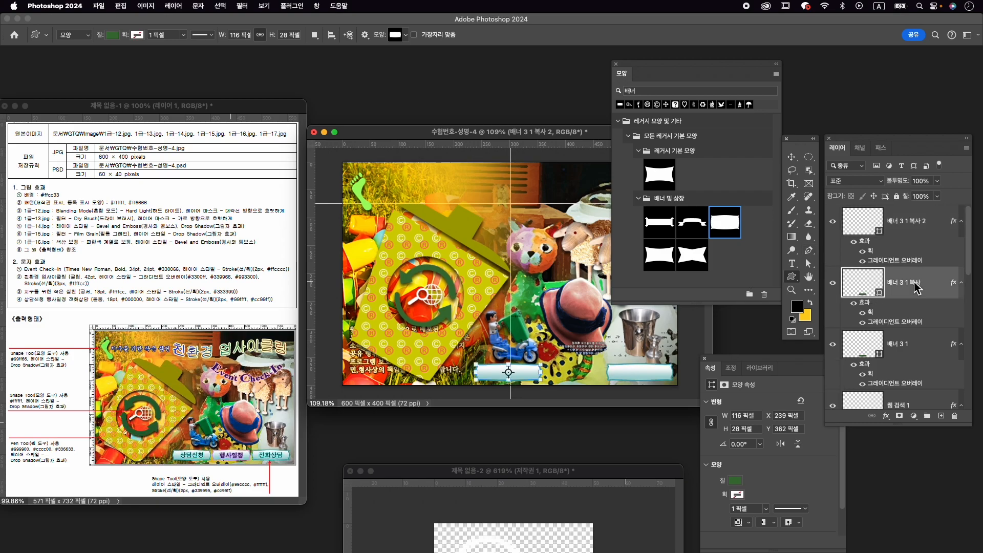
left_click(933, 353)
left_click(917, 231, "shift")
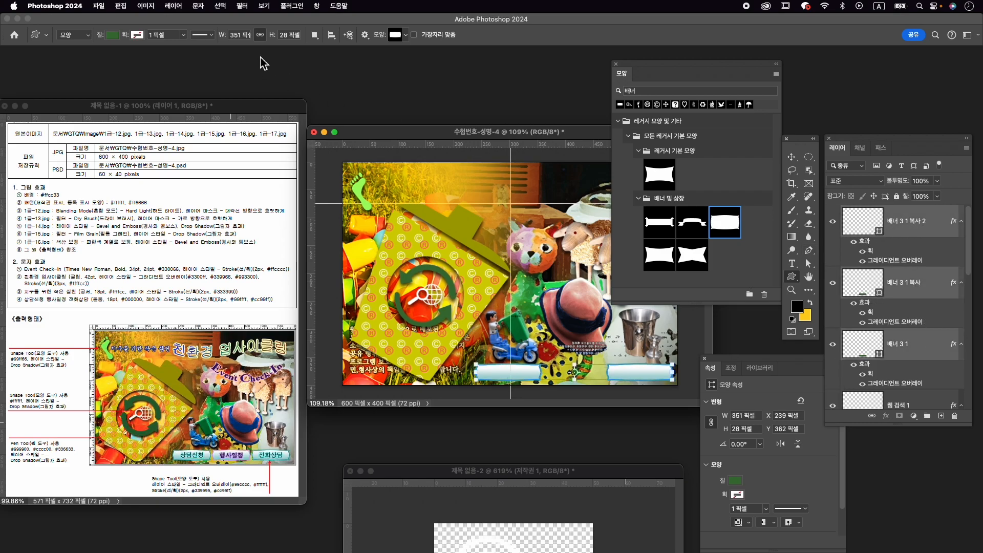
key("v")
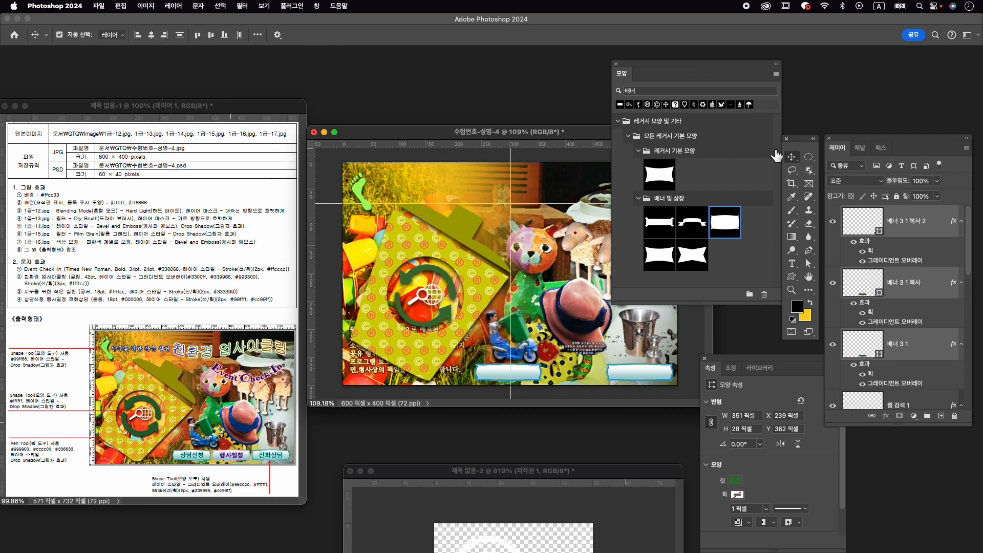
left_click(257, 35)
left_click(289, 100)
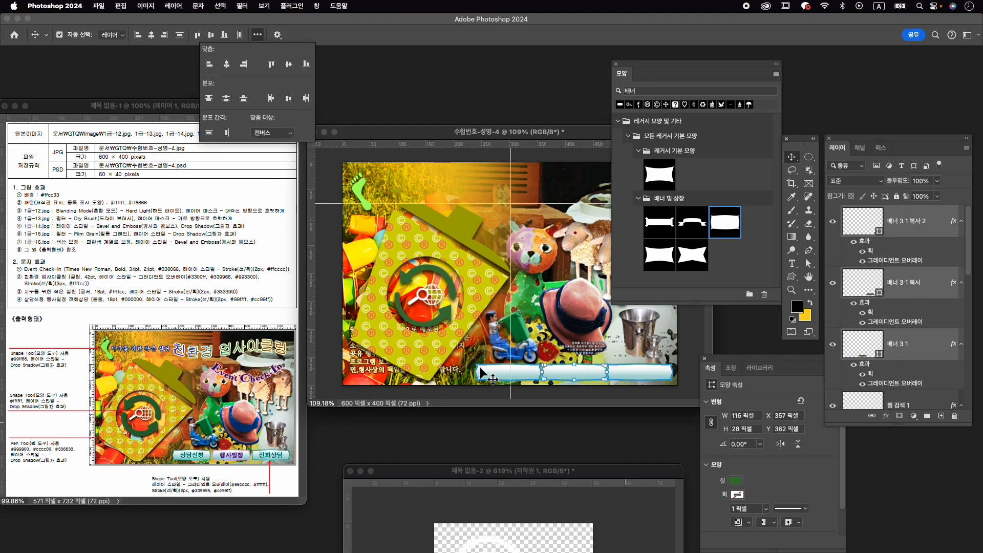
- Move the leftmost banner about 15 px to the left, keeping it level with the others
left_click(917, 342)
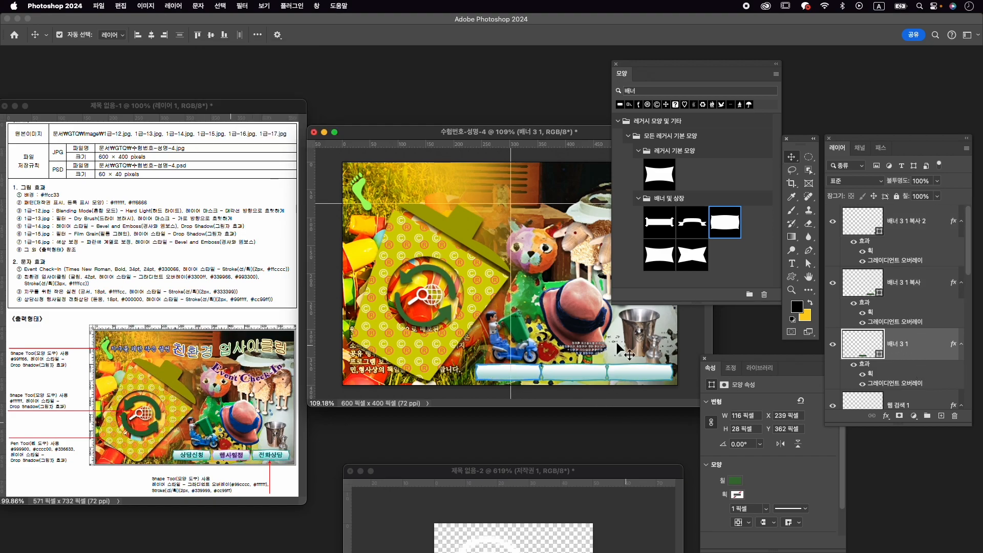
key("super+t")
left_click_drag(491, 377, 481, 377)
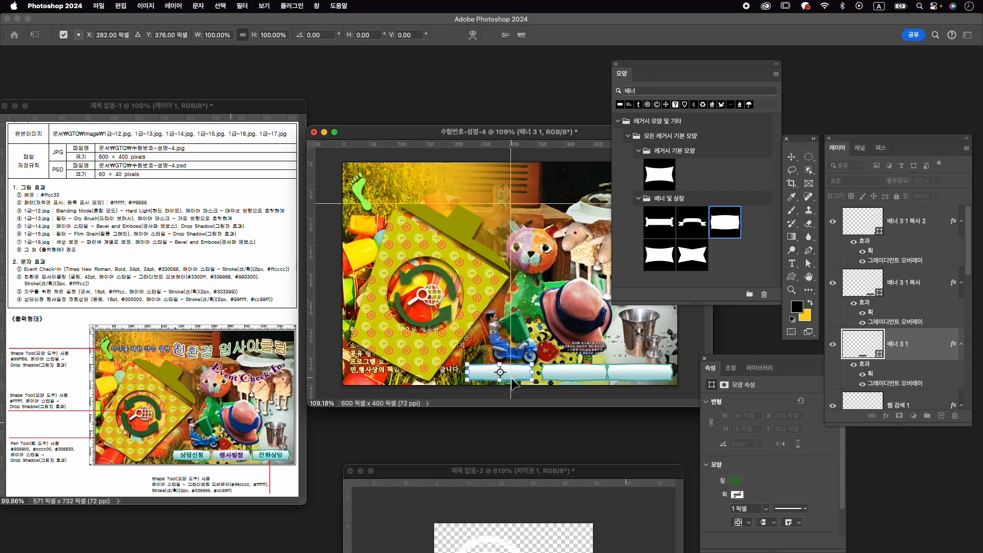
key("Return")
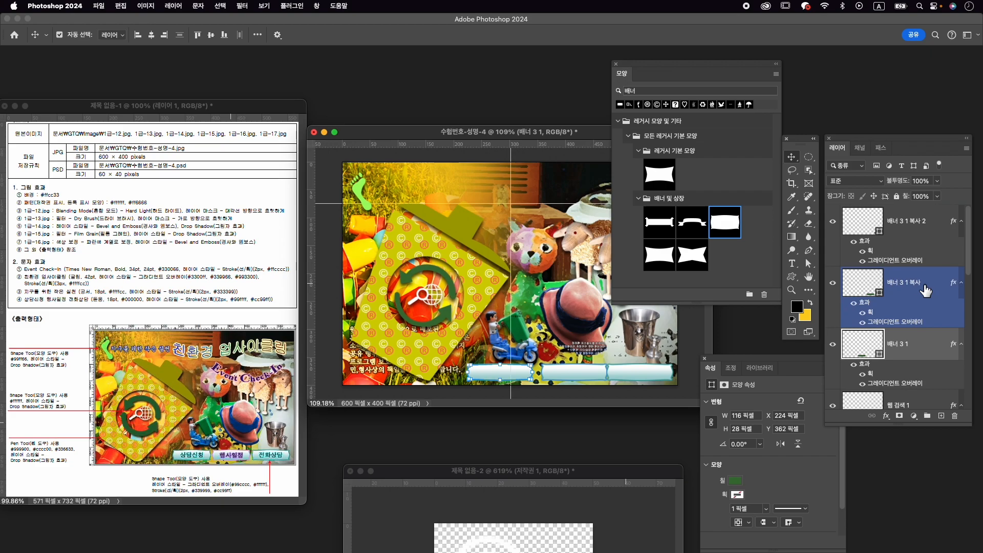
- Move the middle banner about 7 px to the left so it sits centred between the outer banners
left_click(894, 289)
key("super+t")
left_click_drag(583, 377, 587, 377)
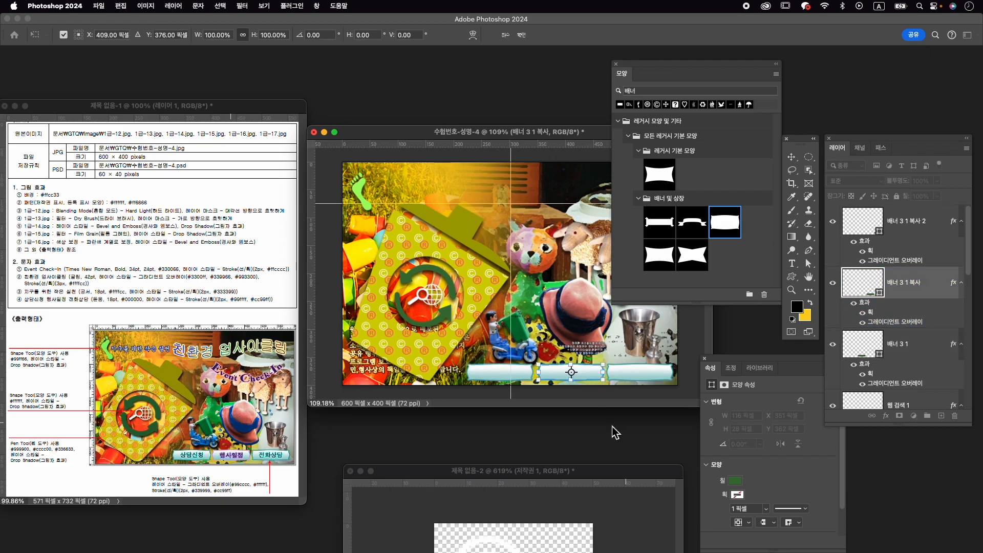
key("Return")
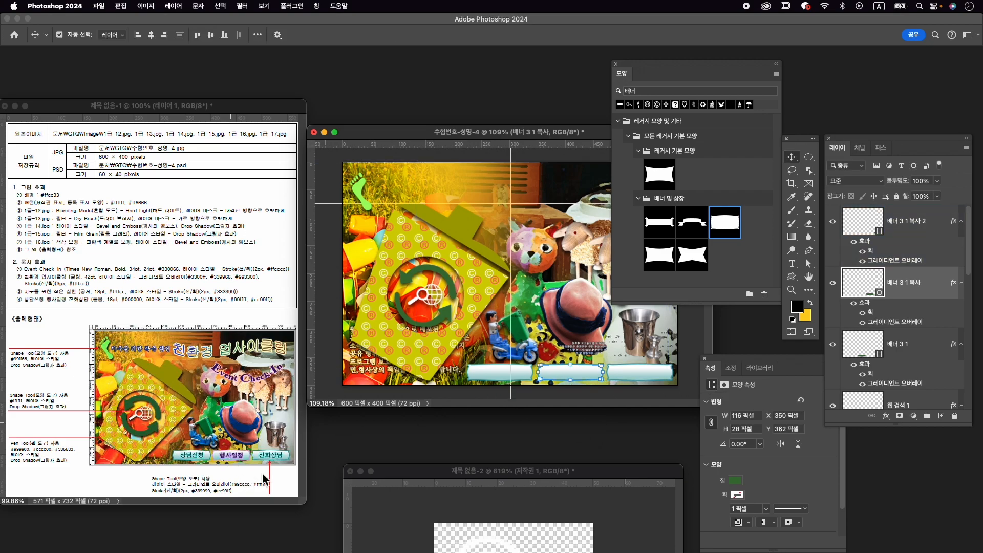
- Change the middle banner's Stroke colour to #cc99ff and apply the layer style
double_click(872, 312)
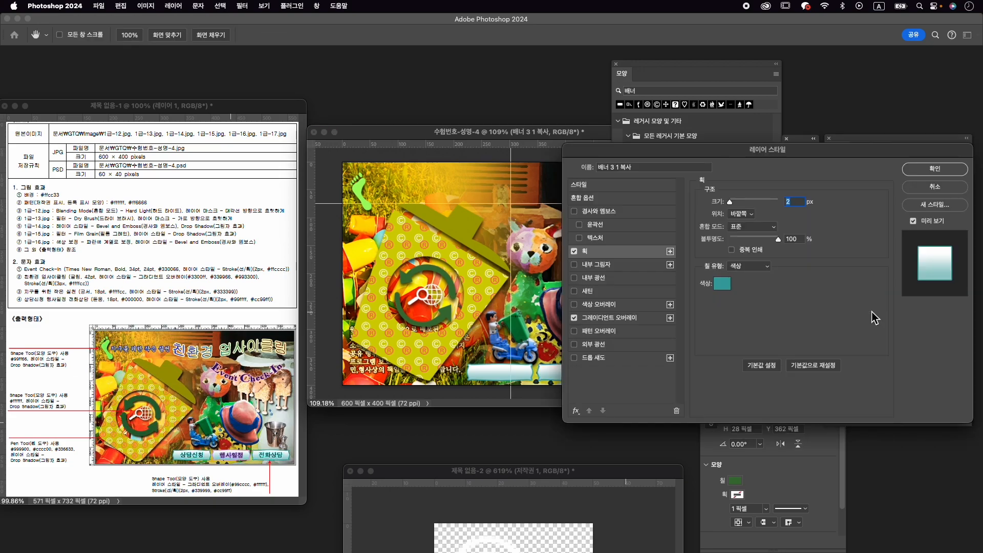
left_click(723, 283)
type("cc")
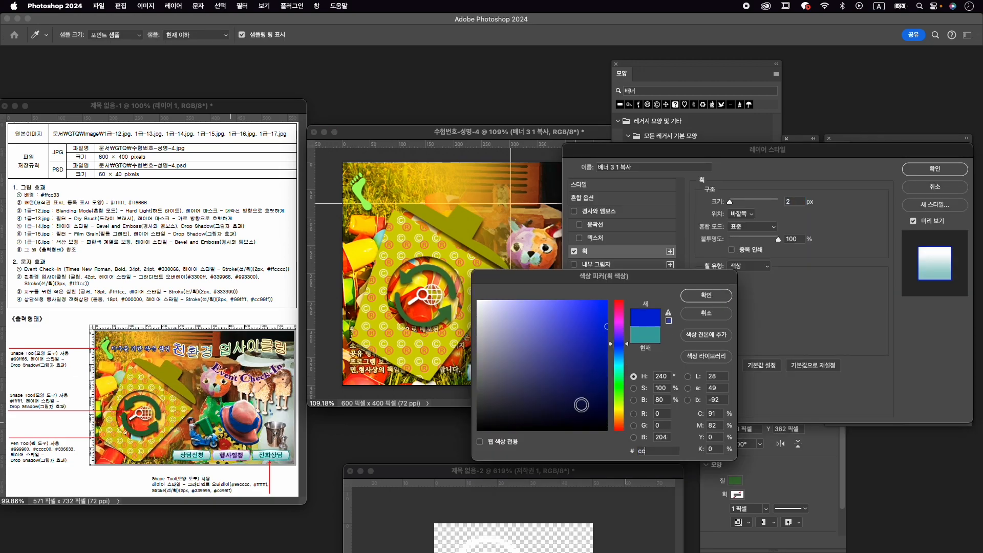
type("99ff")
key("Return")
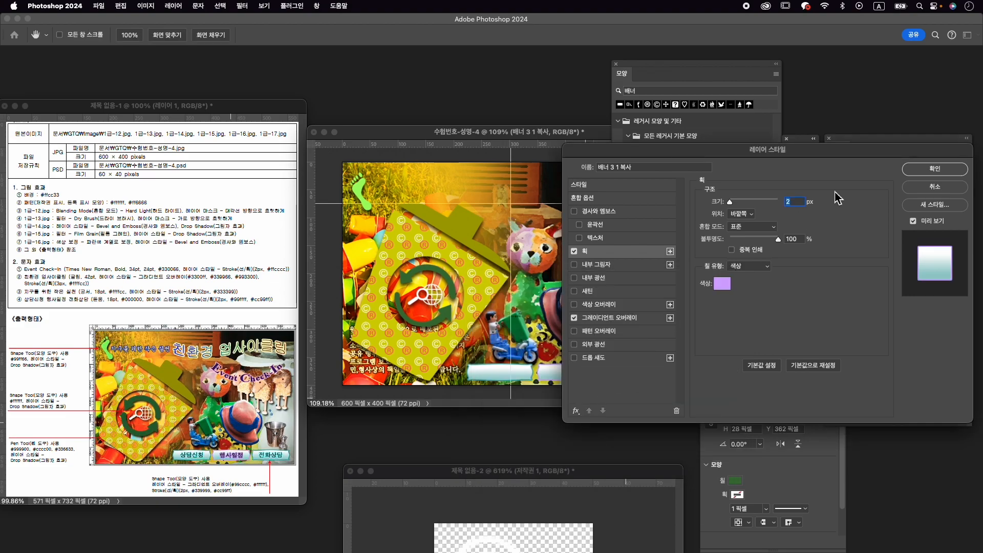
left_click(951, 173)
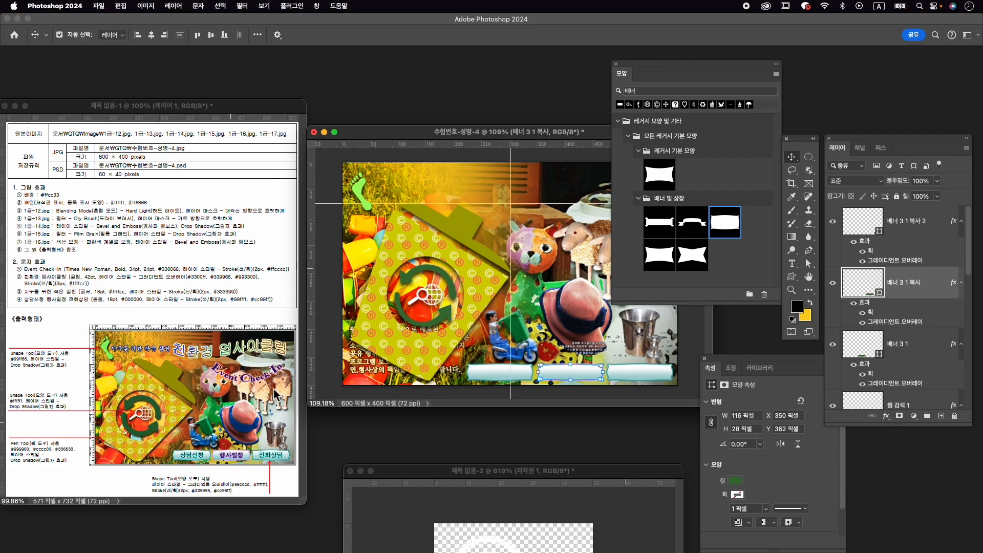
- Close the Shapes and Properties panels, and close the copyright shape document 제목 없음-2 without saving
left_click(617, 64)
left_click(706, 359)
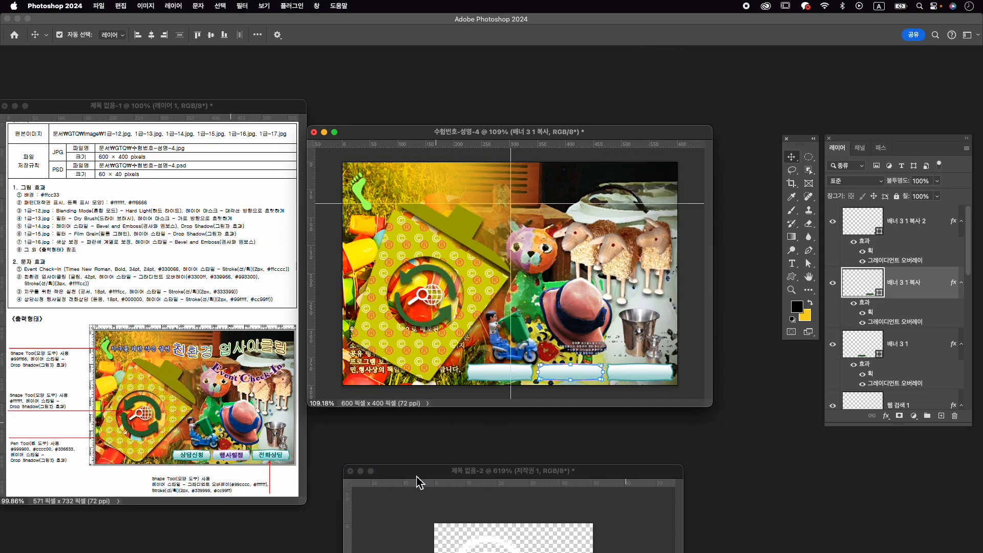
left_click(351, 471)
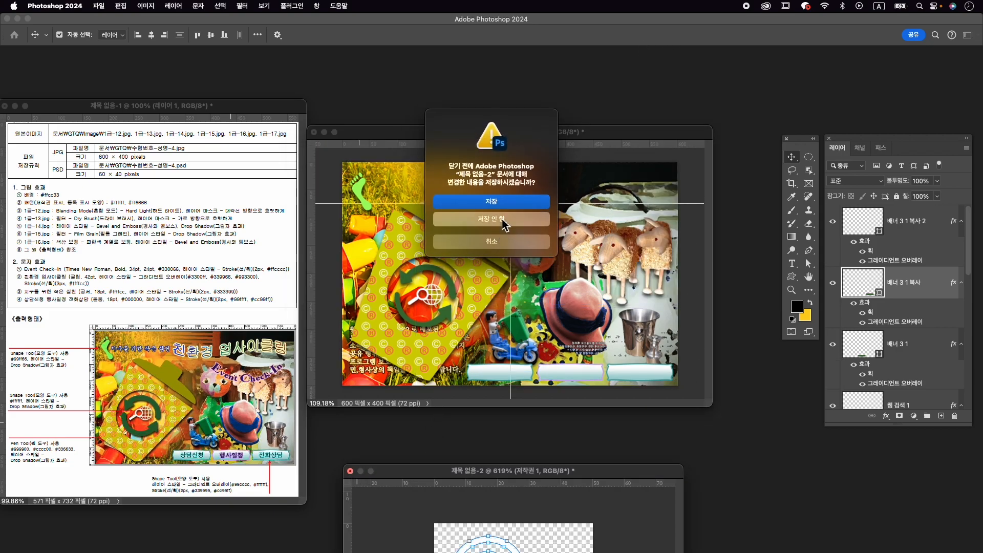
left_click(505, 220)
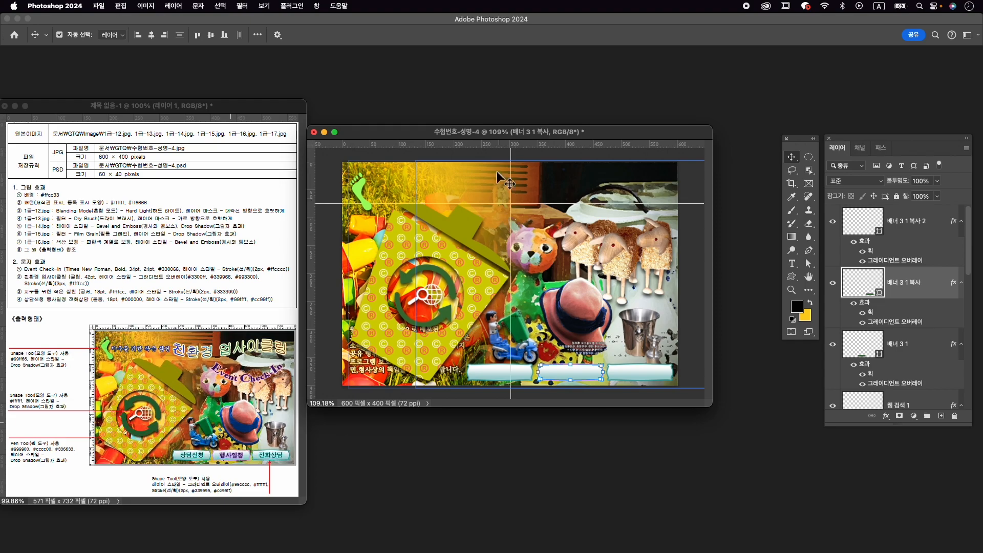
- Save the poster in Photoshop format as 수험번호-성명-4.psd in the GTQ folder
left_click(93, 7)
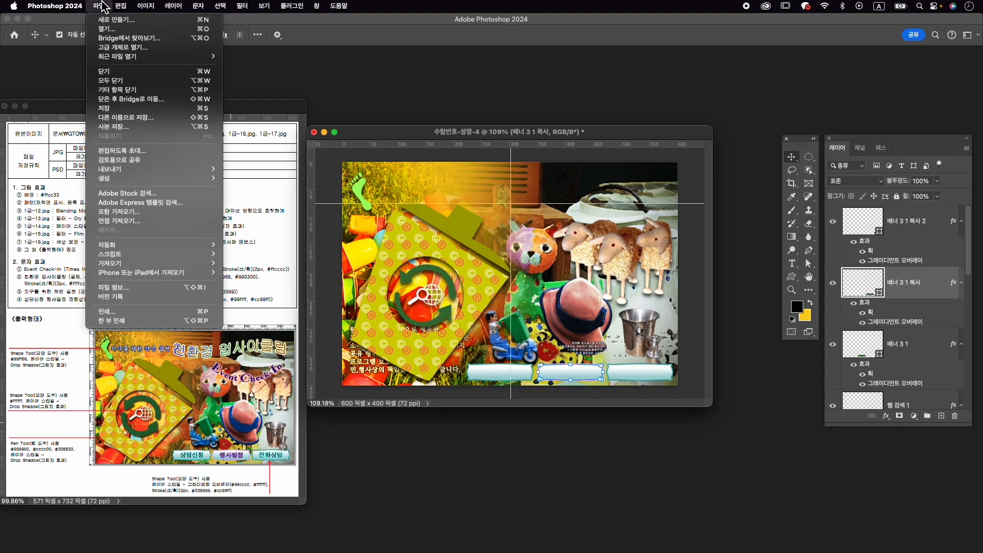
left_click(142, 119)
left_click(231, 364)
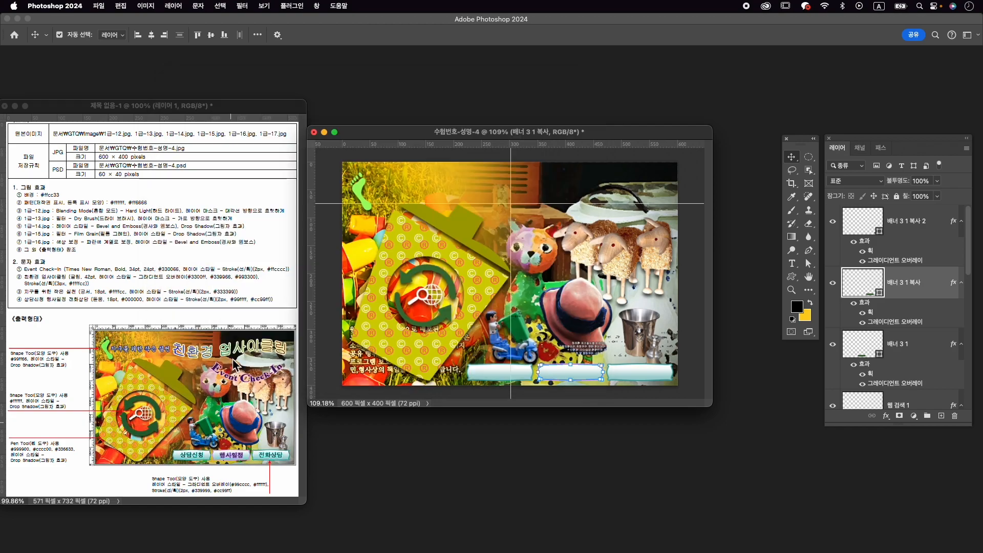
left_click(394, 174)
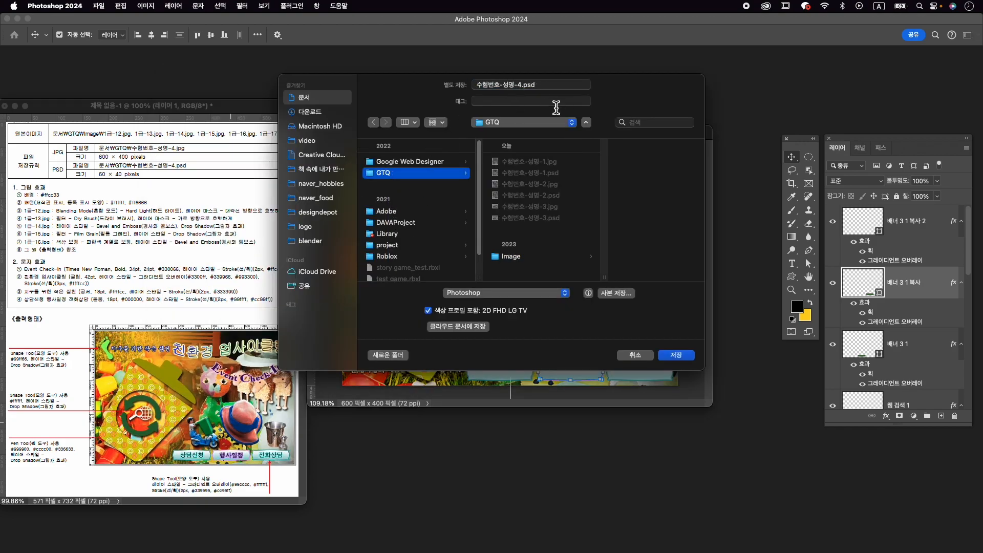
left_click(688, 359)
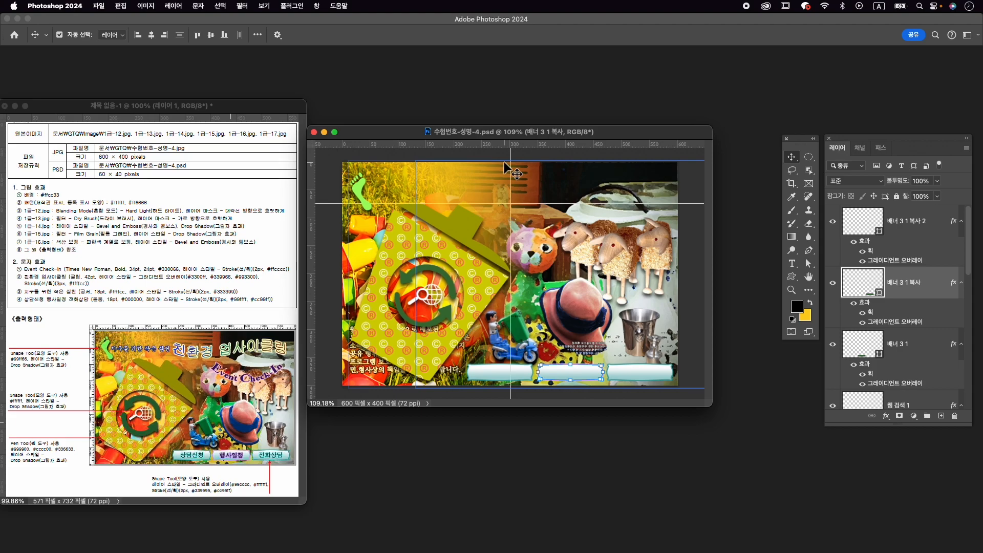
- Add a horizontal text layer reading "Event Check-In" above the cat and sheep figures
key("t")
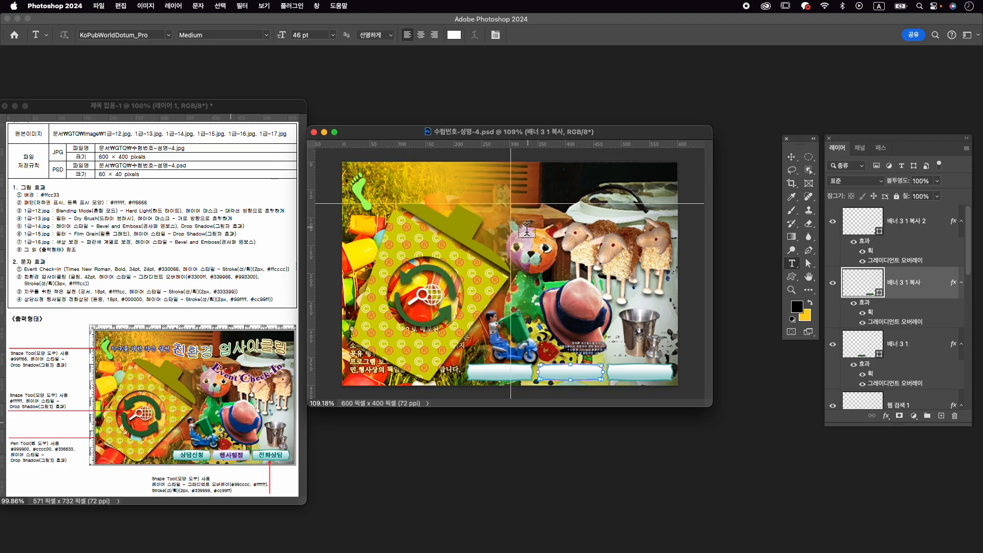
left_click(531, 231)
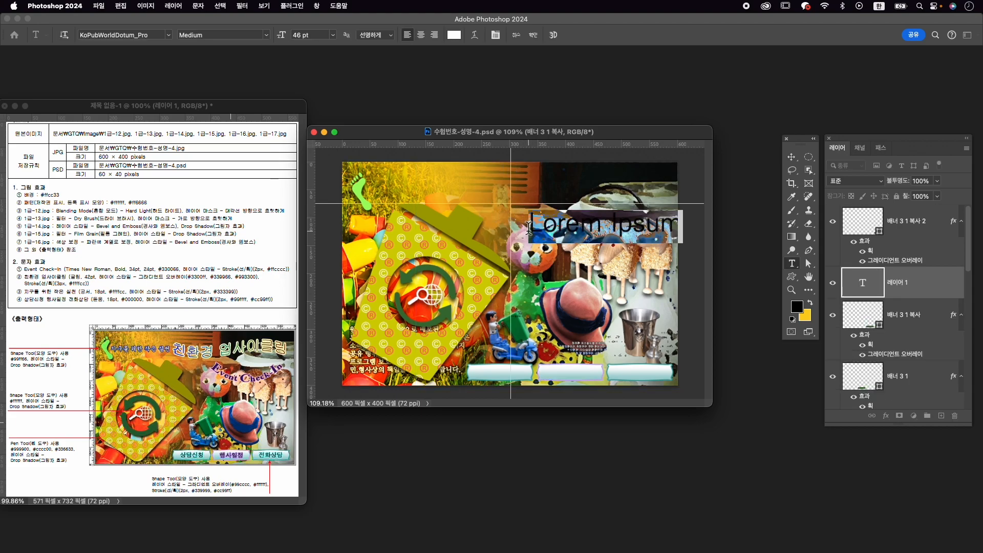
type("ㄷㄷㅍ")
key("Caps_Lock")
type("Event Check")
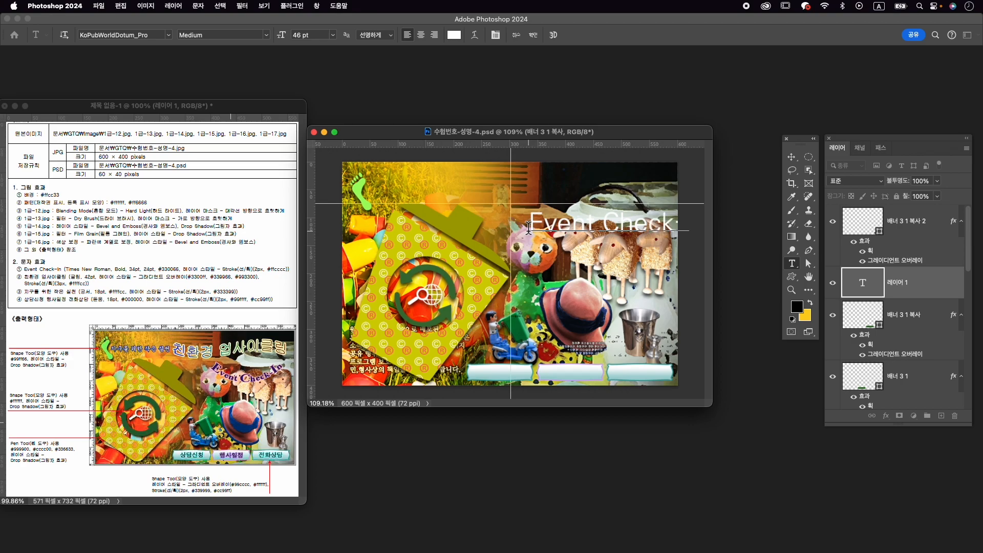
- Format the whole Event Check-In text in Times New Roman Bold at 24 pt
key("super+a")
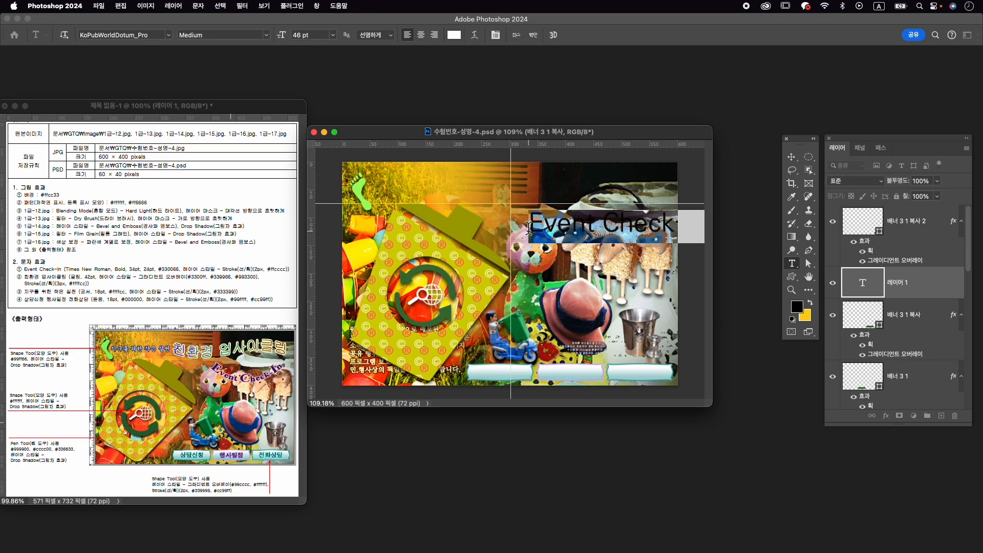
key("super+t")
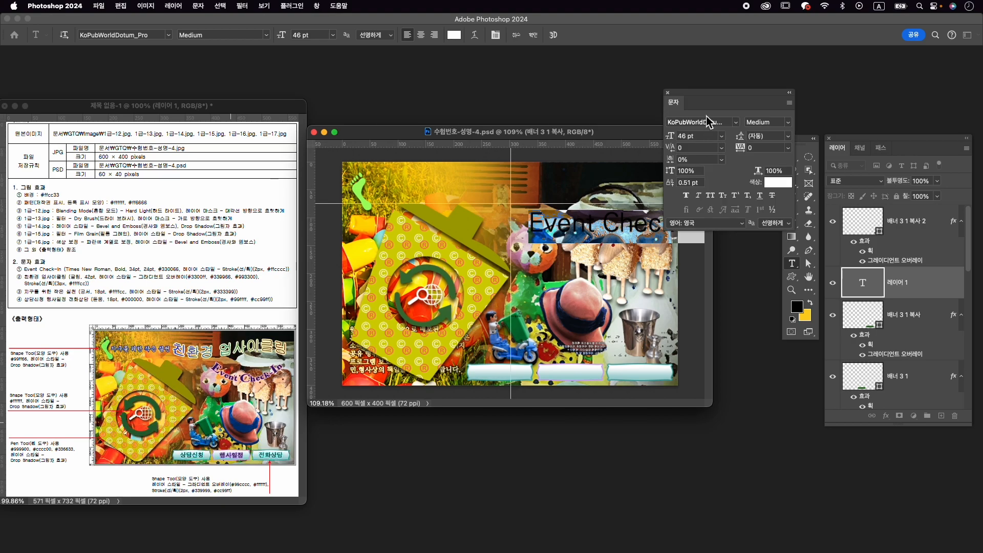
left_click(703, 123)
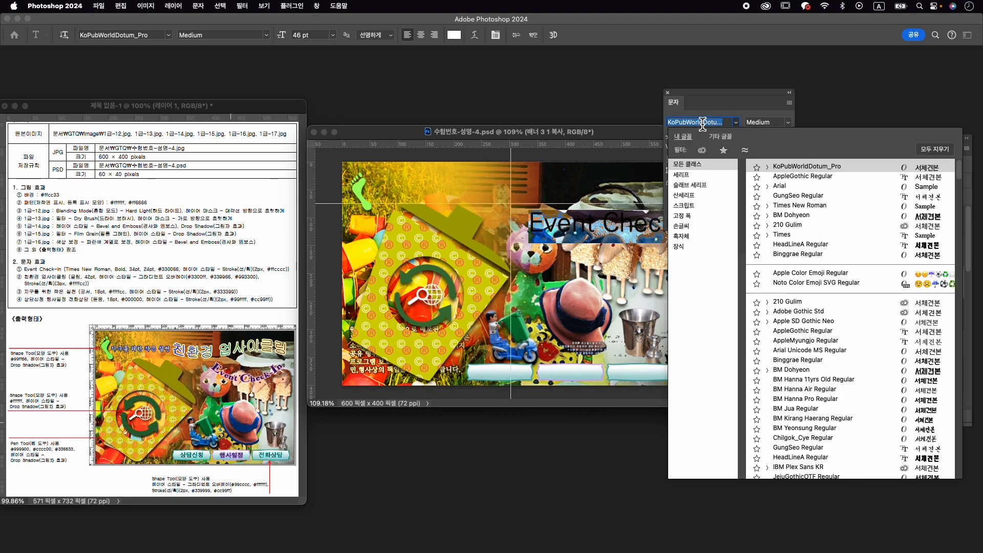
left_click(812, 203)
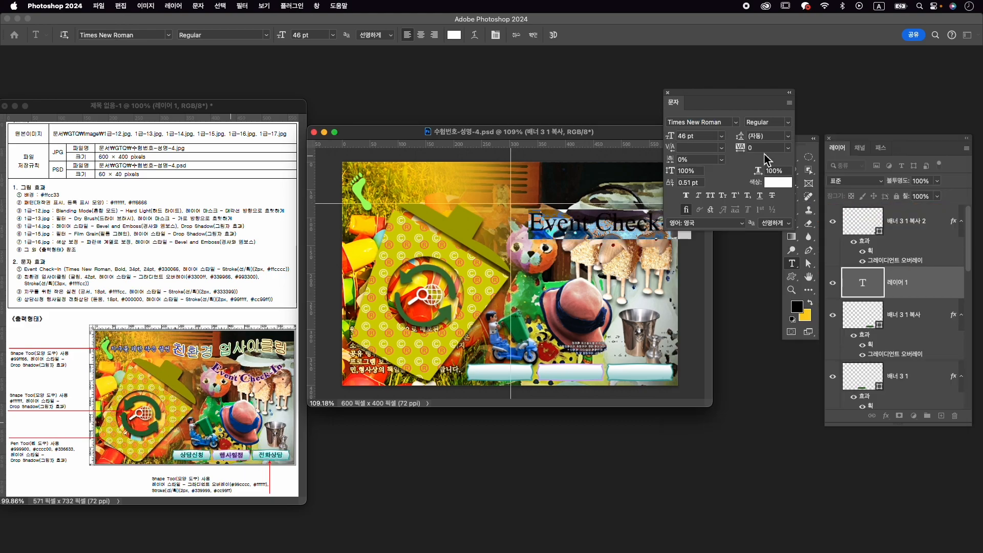
left_click(786, 122)
left_click(771, 135)
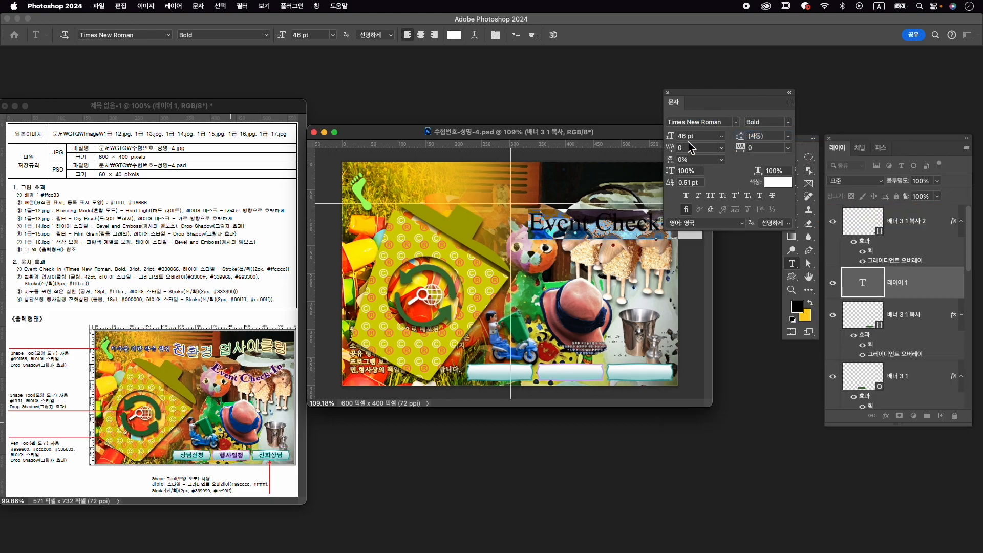
left_click(683, 137)
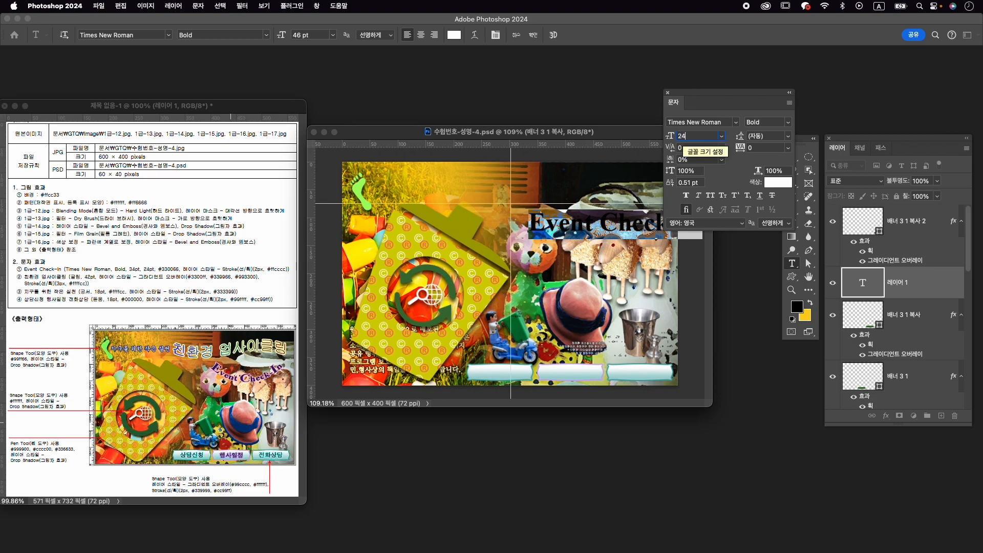
type("24")
key("Return")
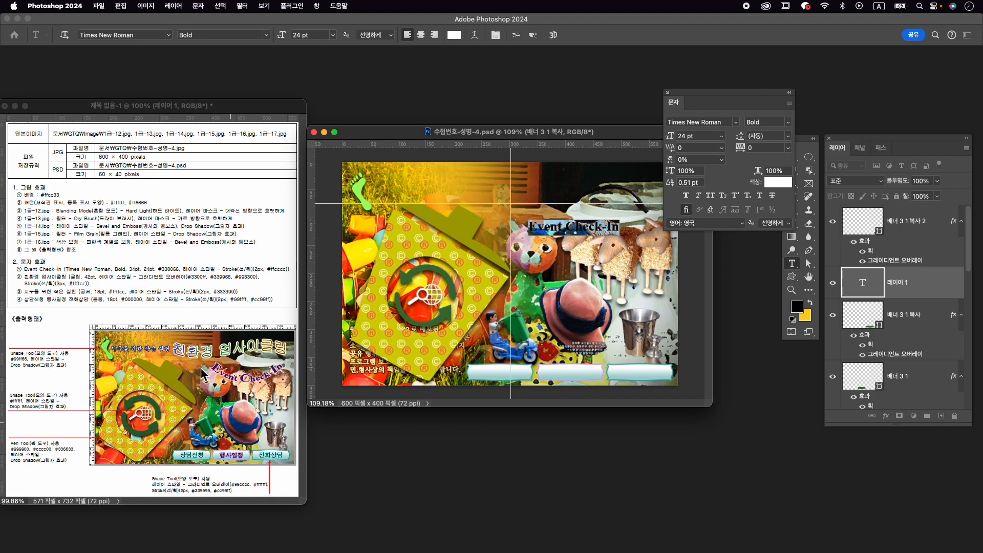
- Enlarge the initial letter E of Event Check-In to 34 pt
left_click(544, 232)
double_click(531, 229)
triple_click(531, 229)
left_click(557, 233)
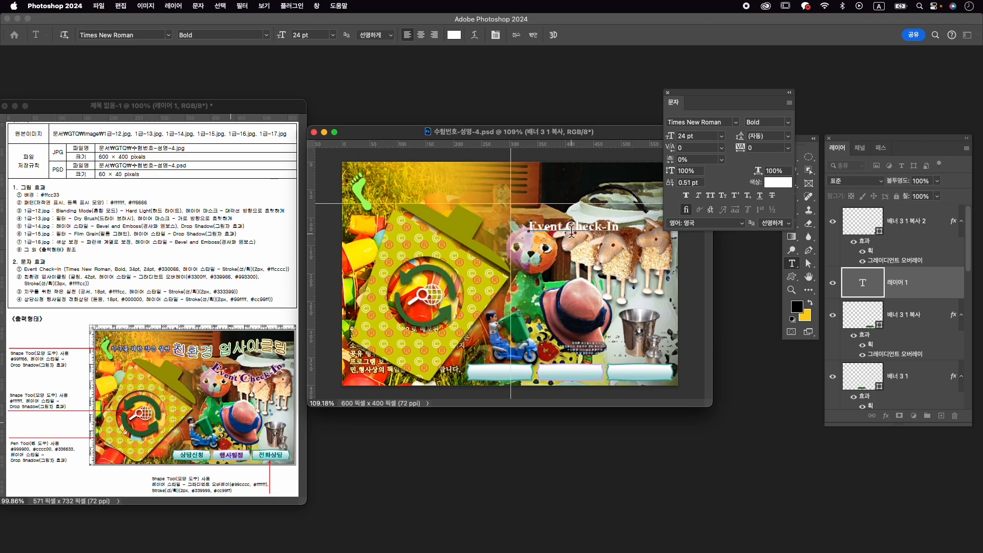
double_click(684, 136)
type("34")
key("Return")
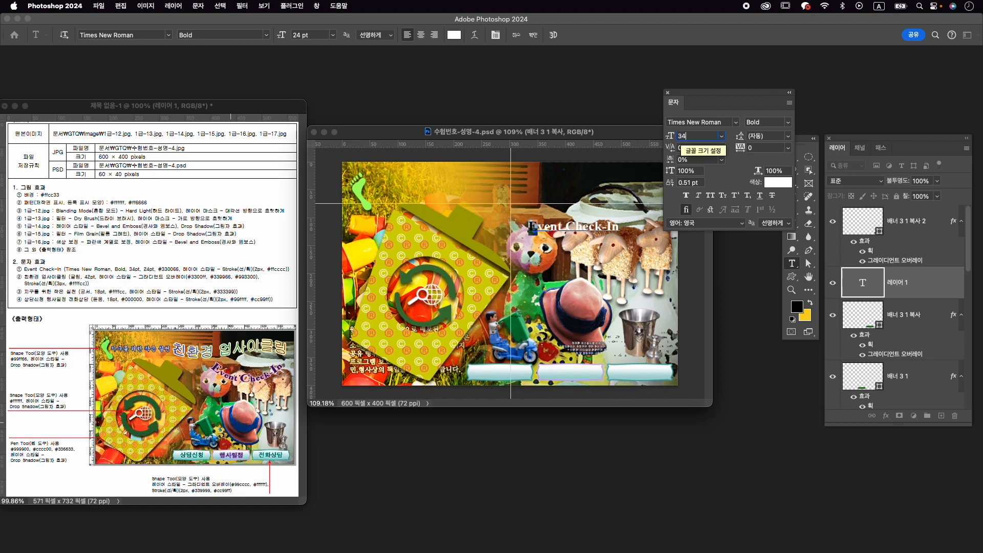
- Enlarge the capital letters C and I in Event Check-In to 34 pt and commit the text
left_click(570, 231)
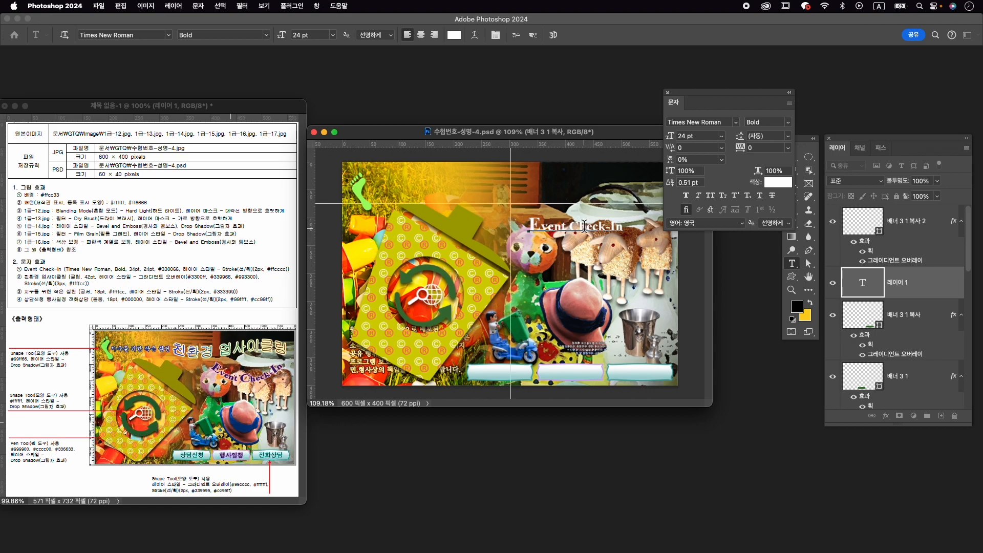
key("shift+Right")
left_click(687, 137)
type("3")
key("Return")
left_click(616, 225)
left_click(690, 137)
key("Return")
left_click(533, 35)
- Set the Event Check-In text colour to #330066
left_click(782, 187)
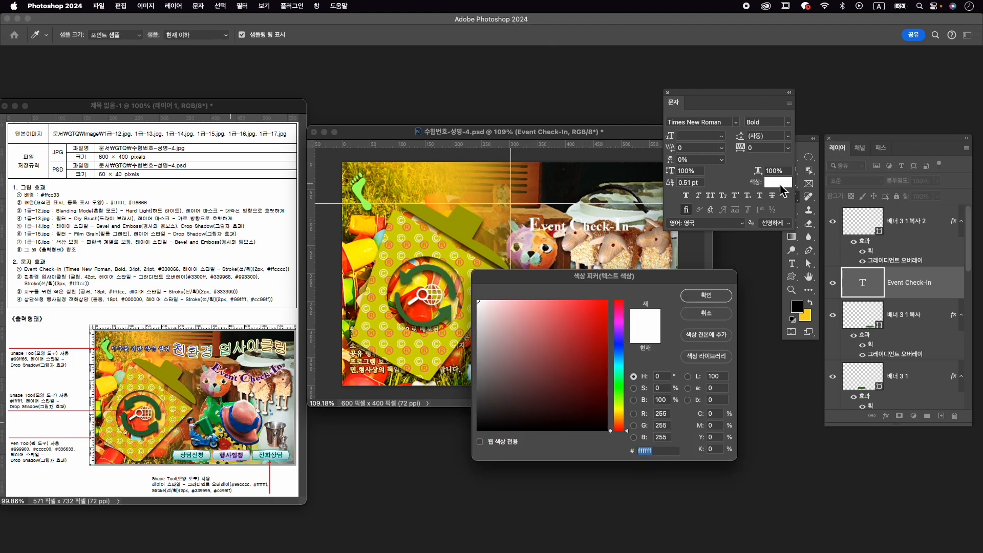
type("330066")
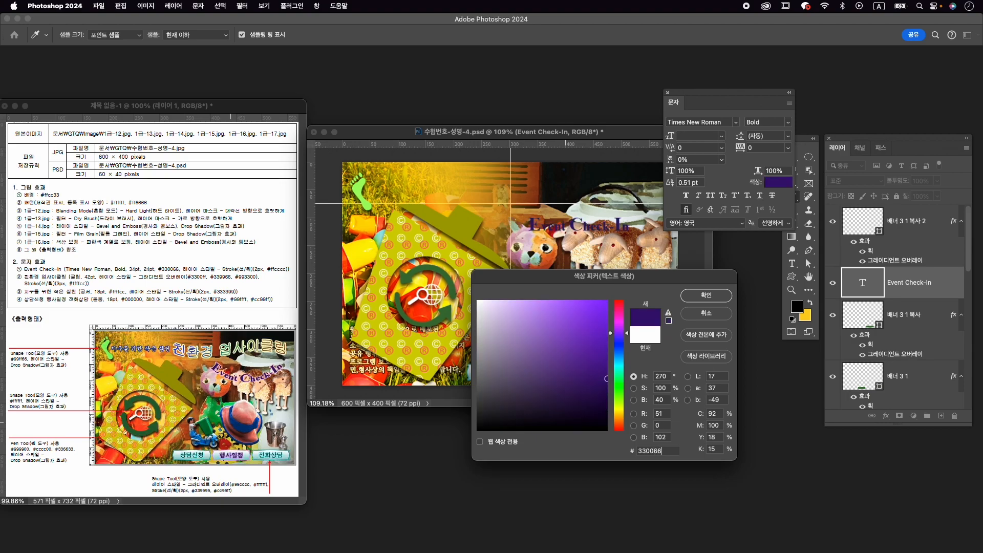
key("Return")
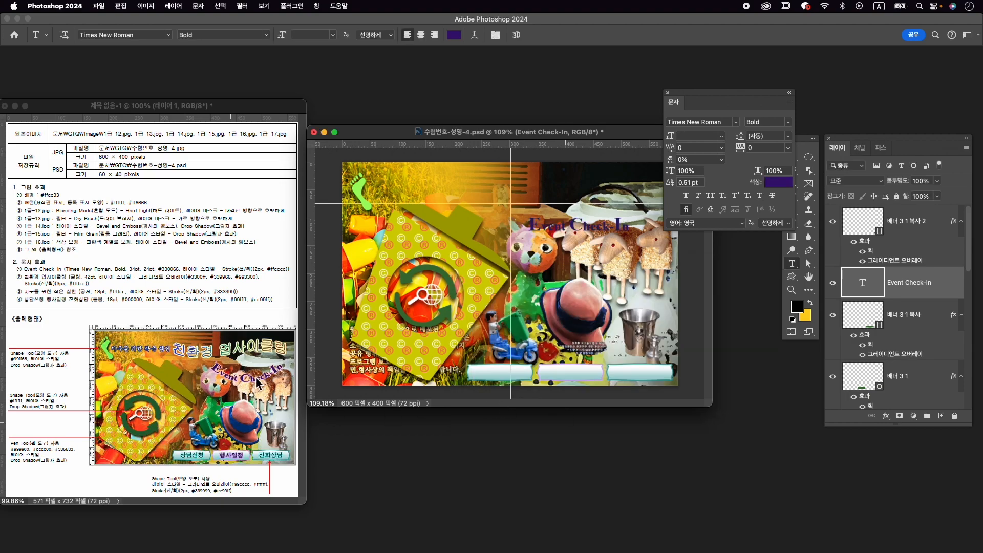
- Add a 2 px outside Stroke in #ffcccc to the Event Check-In layer
left_click(888, 416)
left_click(891, 454)
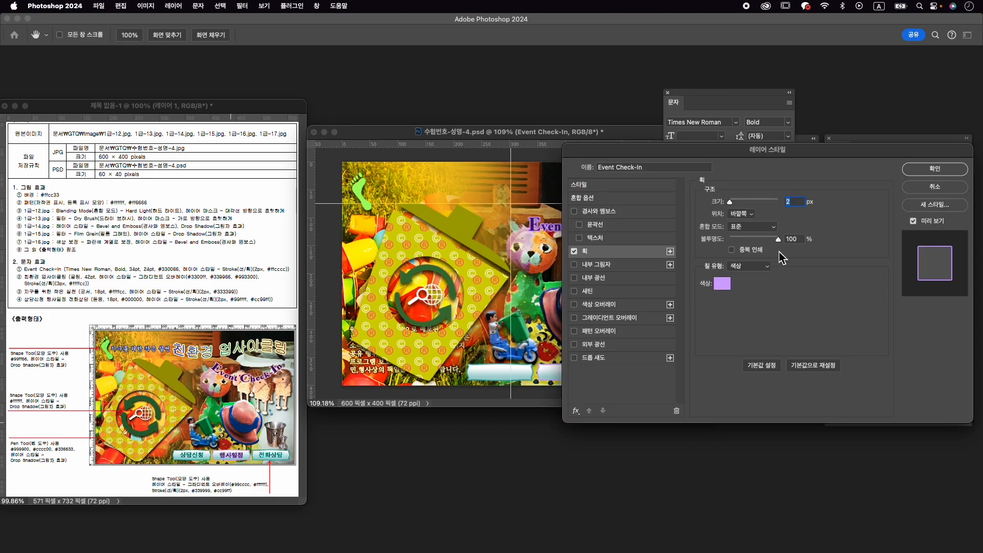
left_click(722, 283)
type("ffcccc")
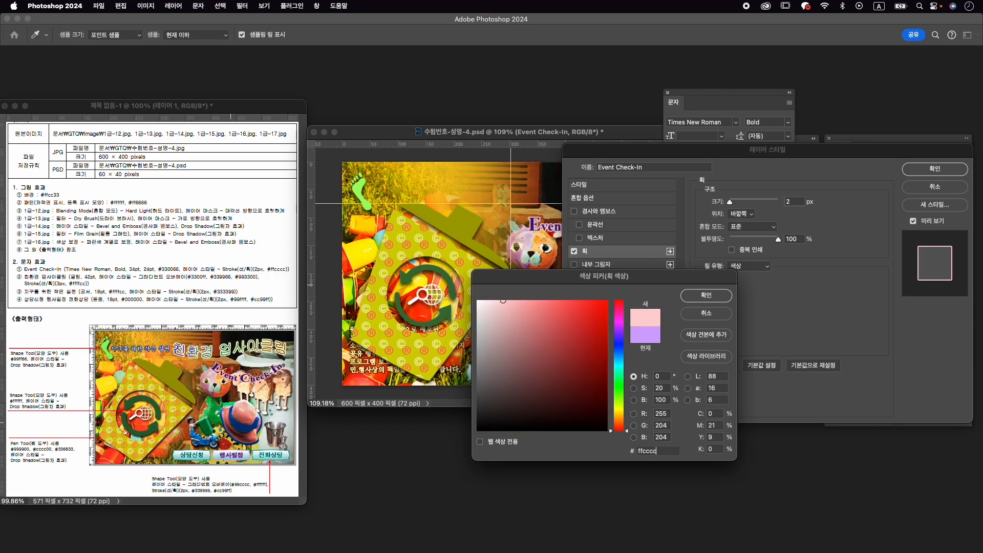
key("Return")
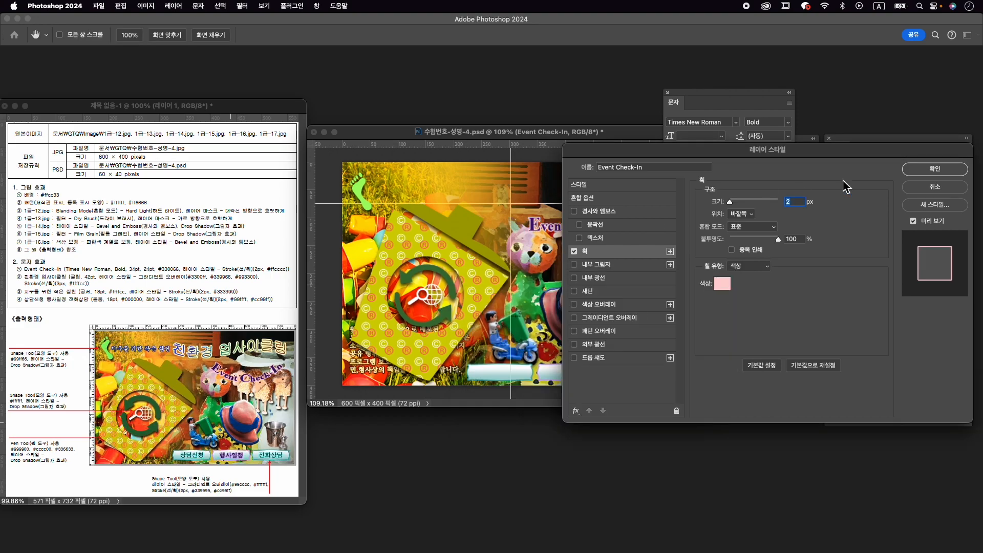
left_click(934, 170)
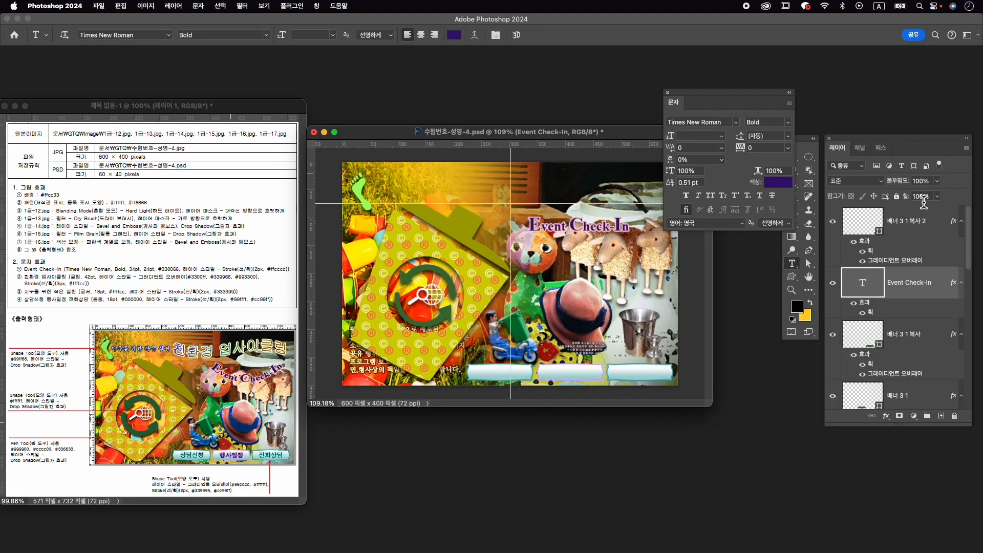
- Warp the Event Check-In text with the horizontal Arc (부채꼴) style and a bend of -42%
left_click(474, 35)
left_click(771, 231)
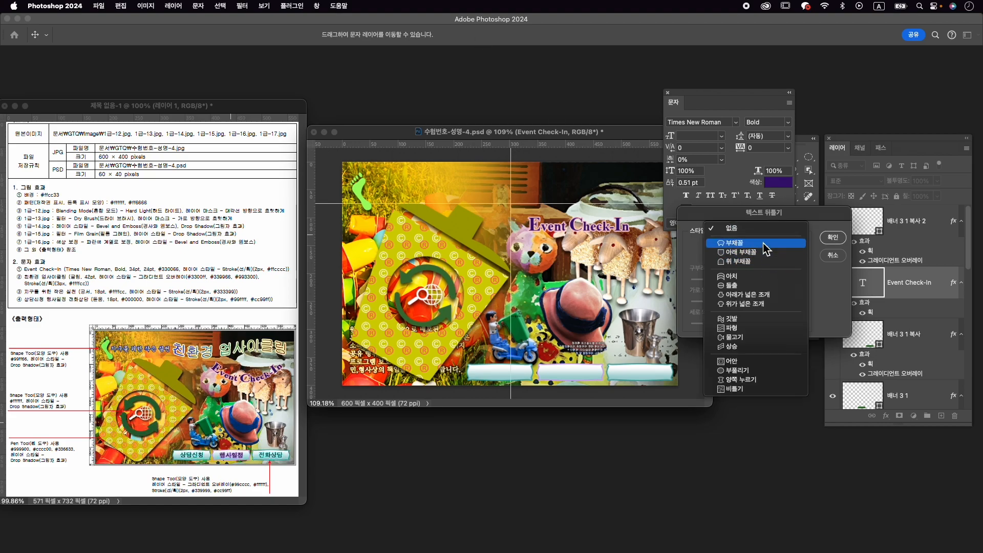
left_click(768, 250)
left_click_drag(770, 281, 721, 281)
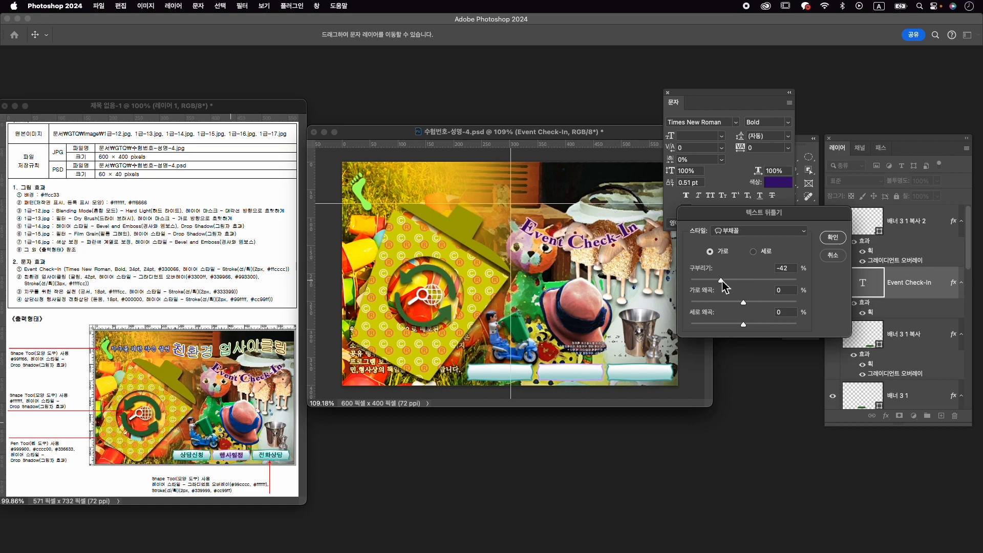
left_click(833, 237)
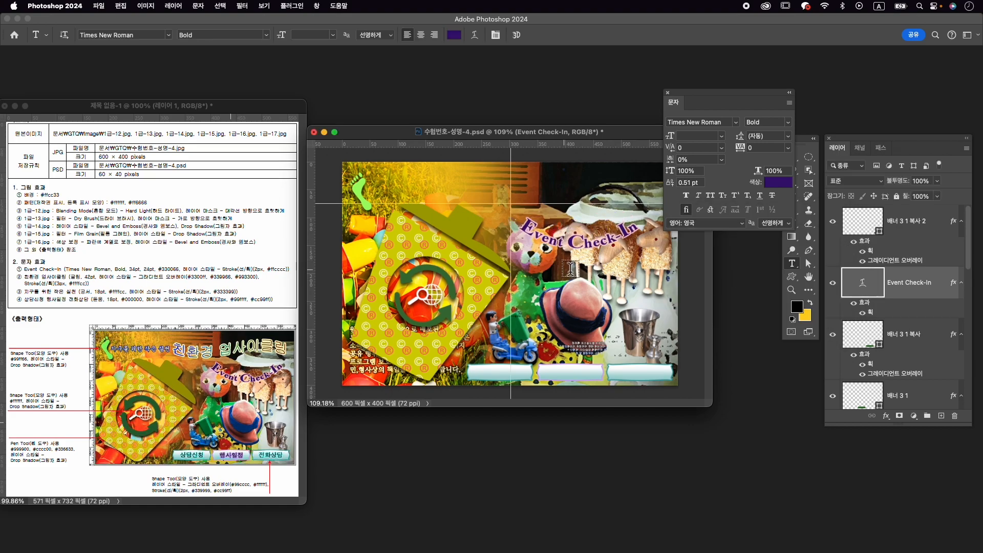
- Shift the warped Event Check-In text slightly to the right, above the cat and sheep figures
key("ctrl+t")
left_click_drag(624, 237, 642, 242)
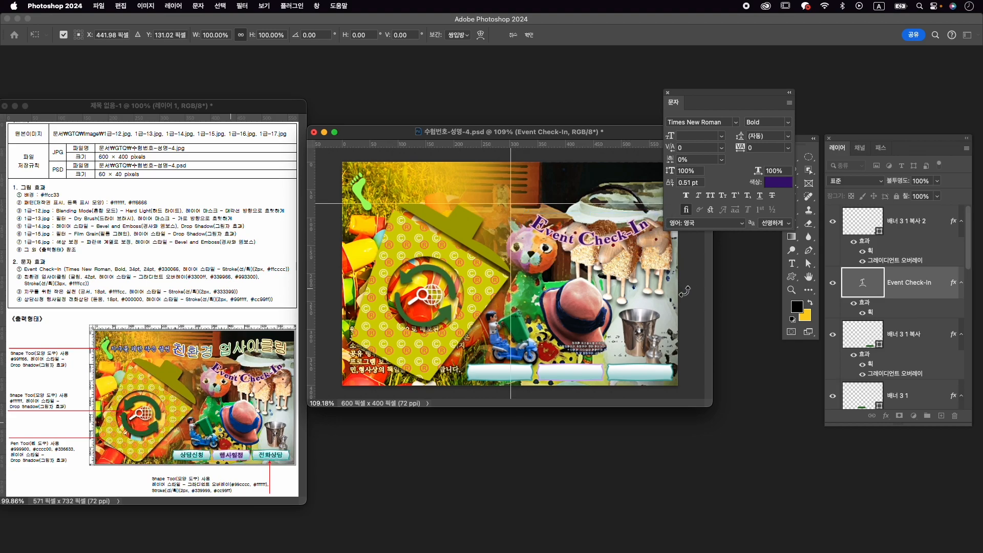
key("Return")
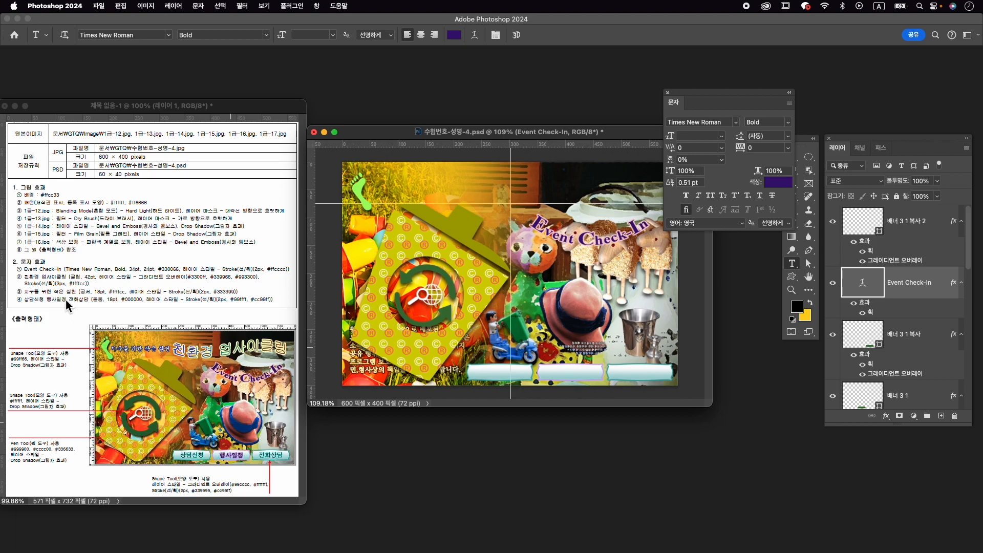
- Add a horizontal text layer reading "친환경 업사이클링" above the Event Check-In text
left_click(512, 196)
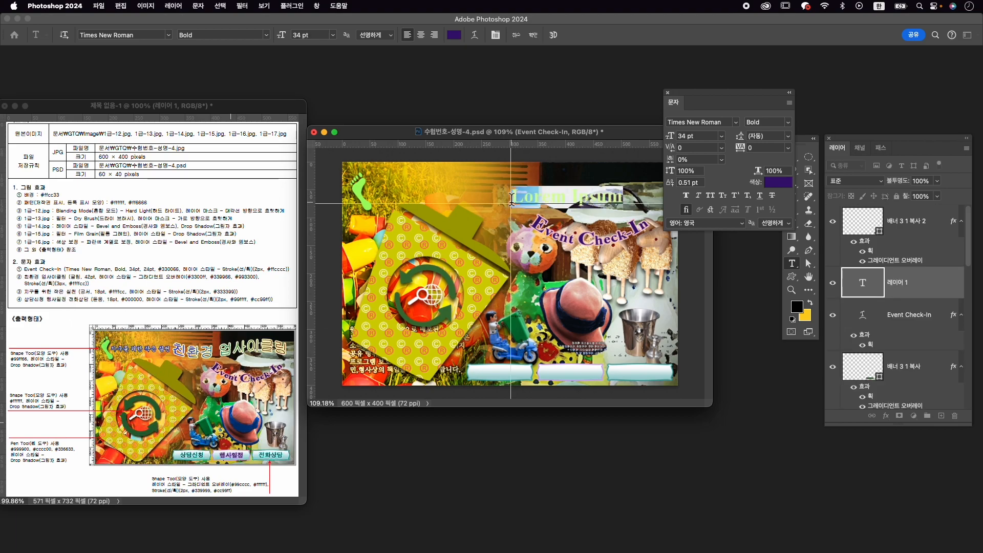
type("친환경 업사이클리")
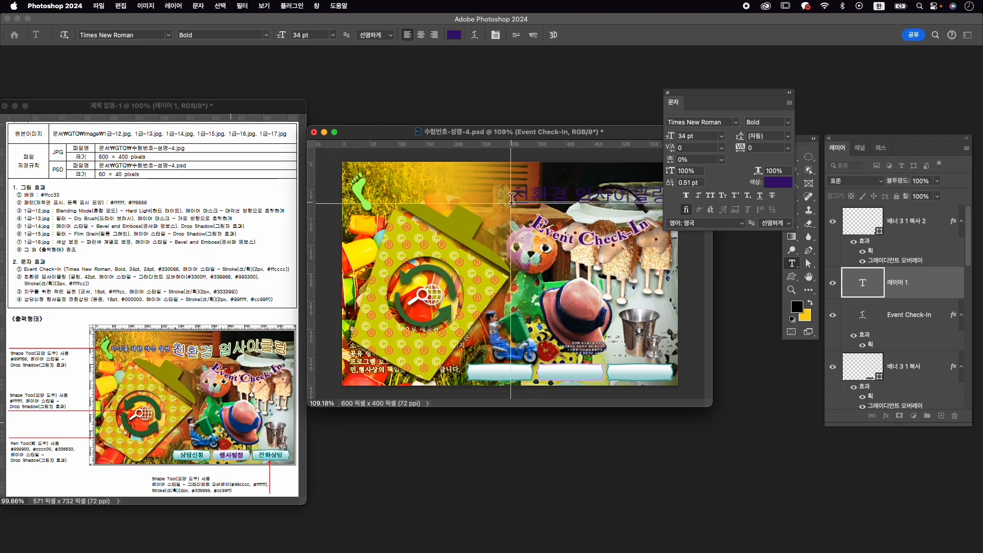
- Format the 친환경 업사이클링 text in 210 Gulim 050 at 42 pt and commit it
left_click_drag(511, 196, 547, 227)
left_click(713, 123)
key("ctrl+space")
type("gulim")
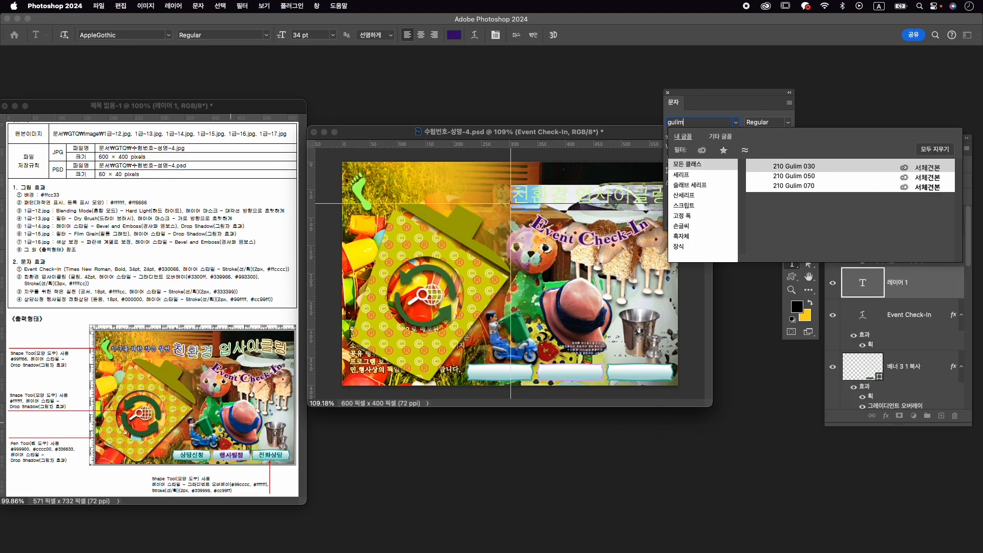
left_click(813, 175)
left_click(689, 136)
type("42")
key("Return")
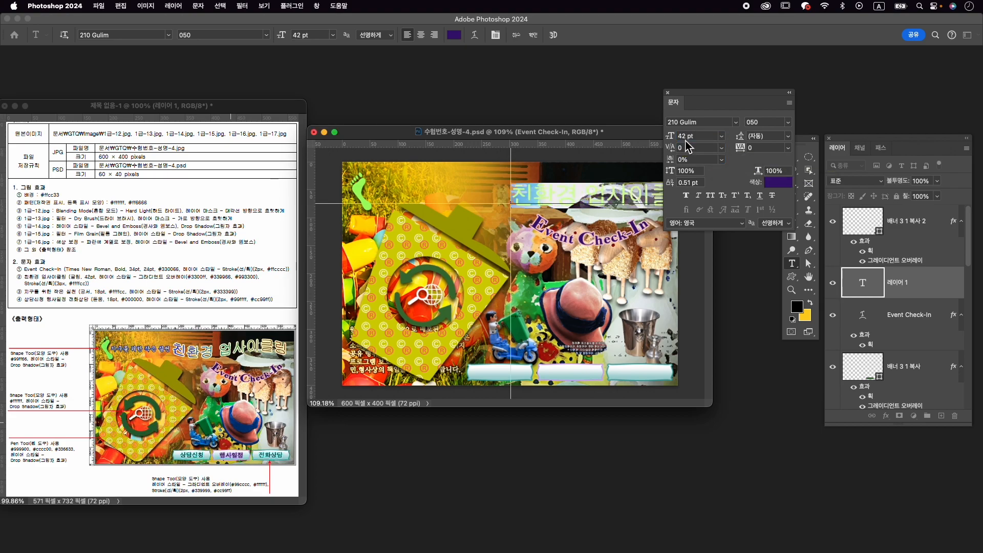
left_click(534, 35)
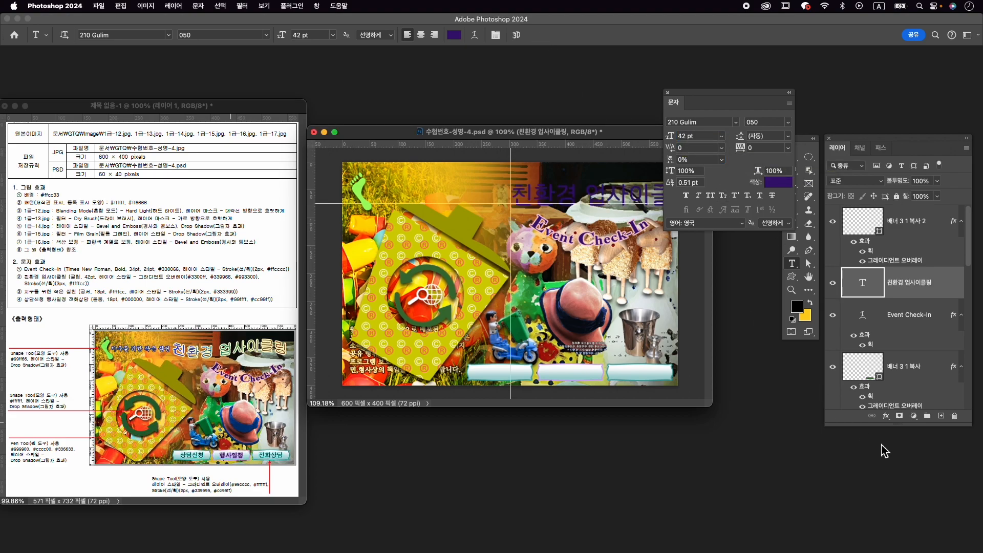
- Apply a Gradient Overlay to the 친환경 업사이클링 layer and add a middle colour stop at 52%
left_click(886, 417)
left_click(915, 508)
left_click(770, 232)
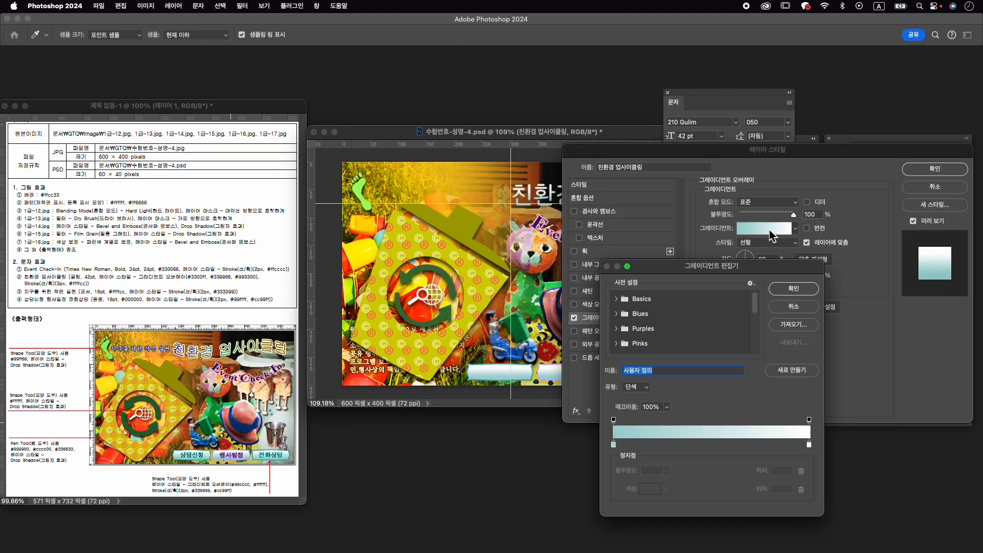
left_click(718, 446)
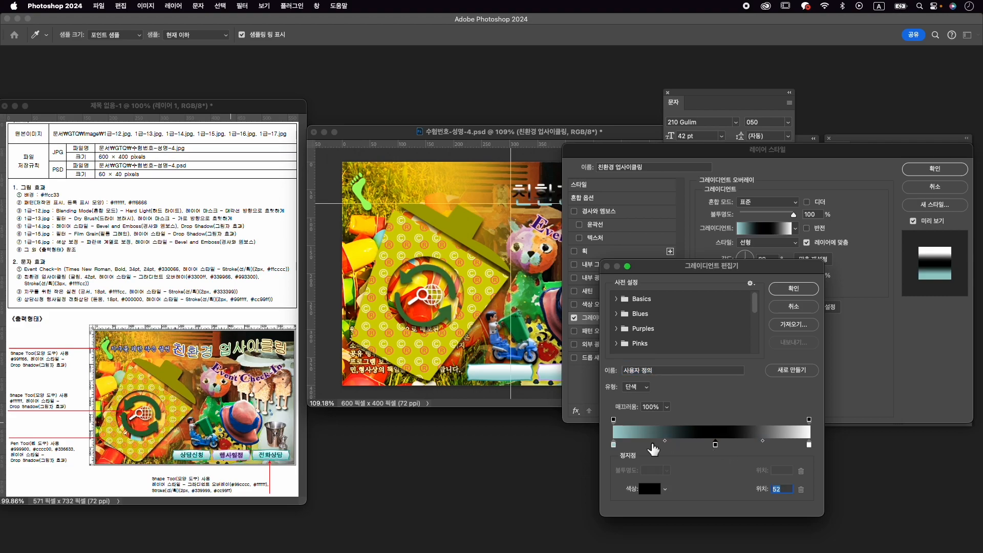
- Set the gradient's first colour stop to #3300ff and its middle stop to #339966
double_click(618, 447)
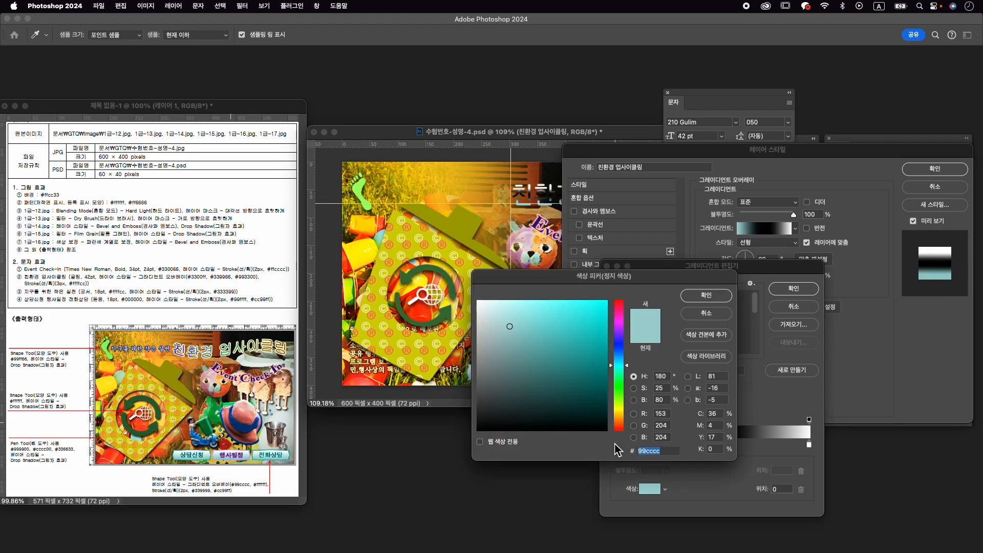
type("3300ff")
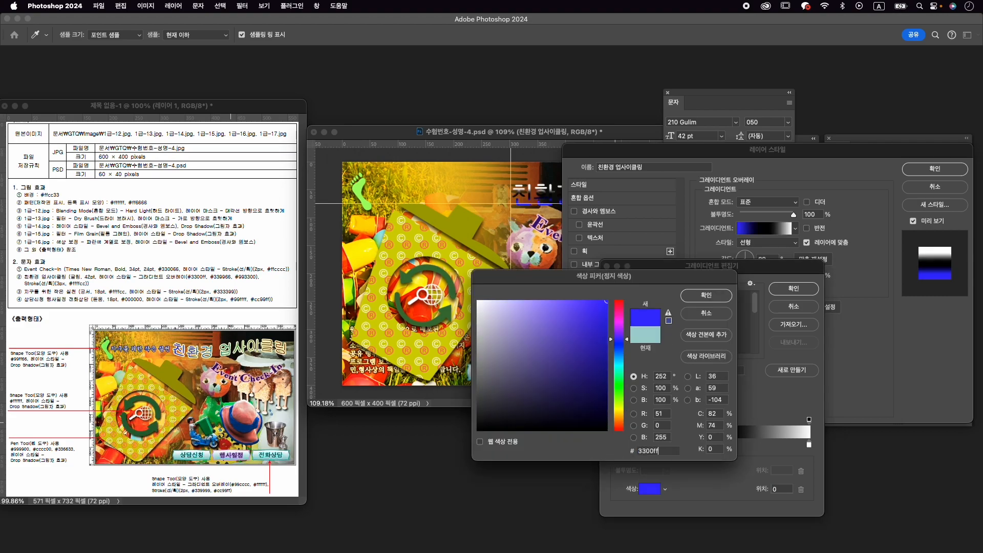
key("Return")
left_click(716, 445)
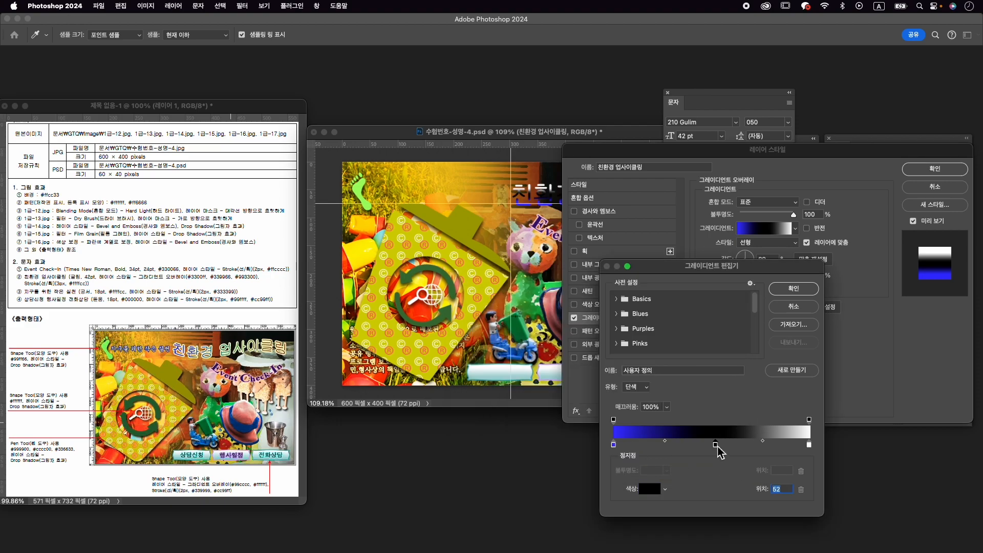
double_click(717, 446)
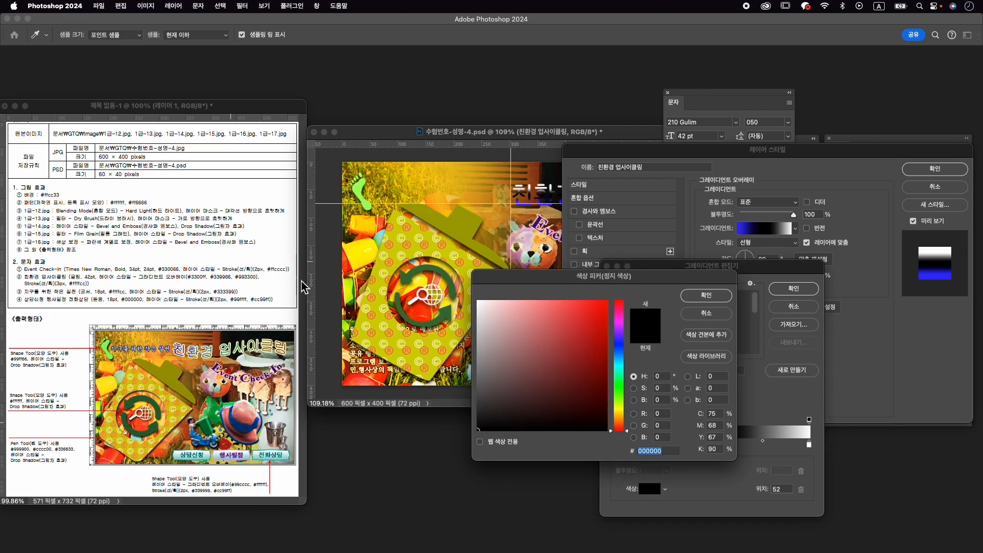
type("339966")
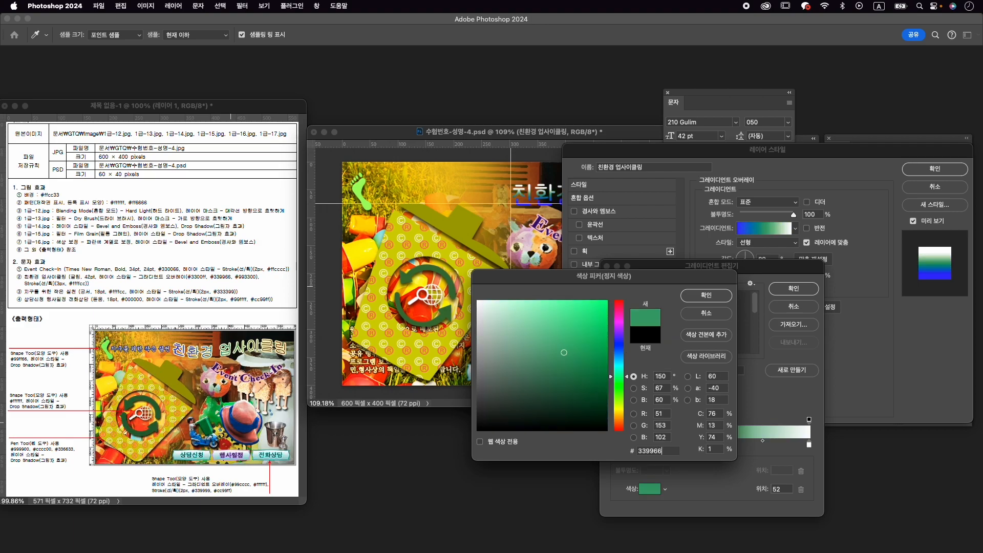
key("Return")
- Set the gradient's last colour stop to #993300, accept the gradient, and angle the overlay so it runs horizontally across the title
double_click(810, 446)
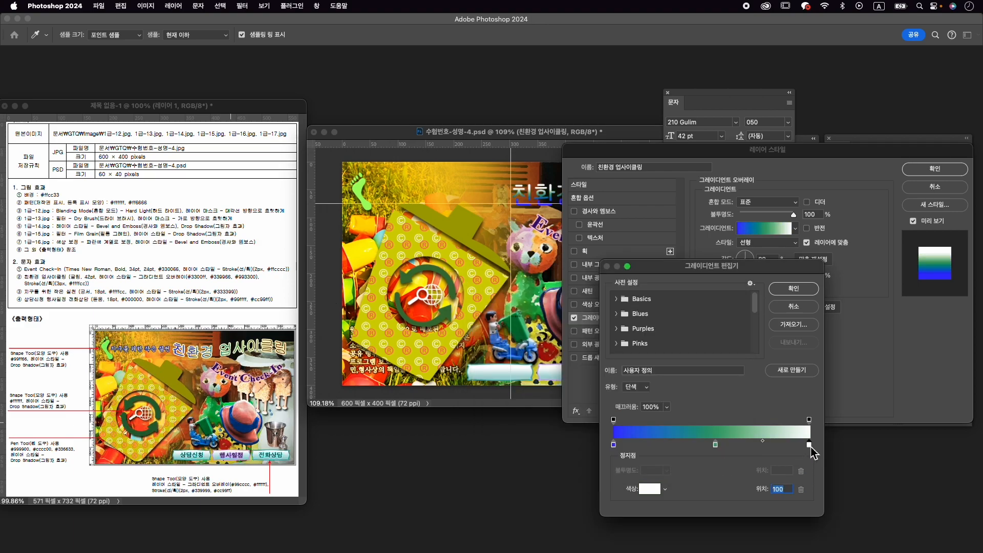
type("993300")
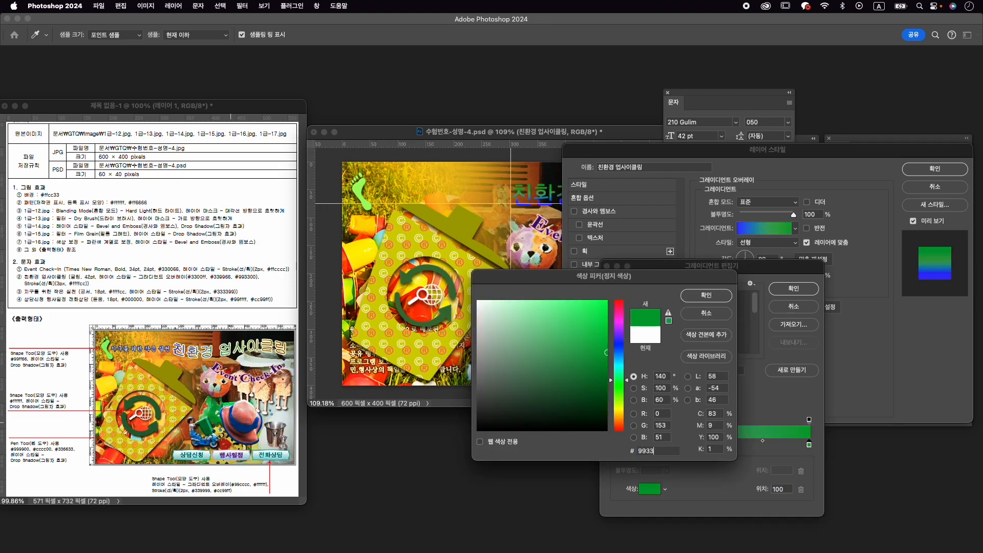
key("Return")
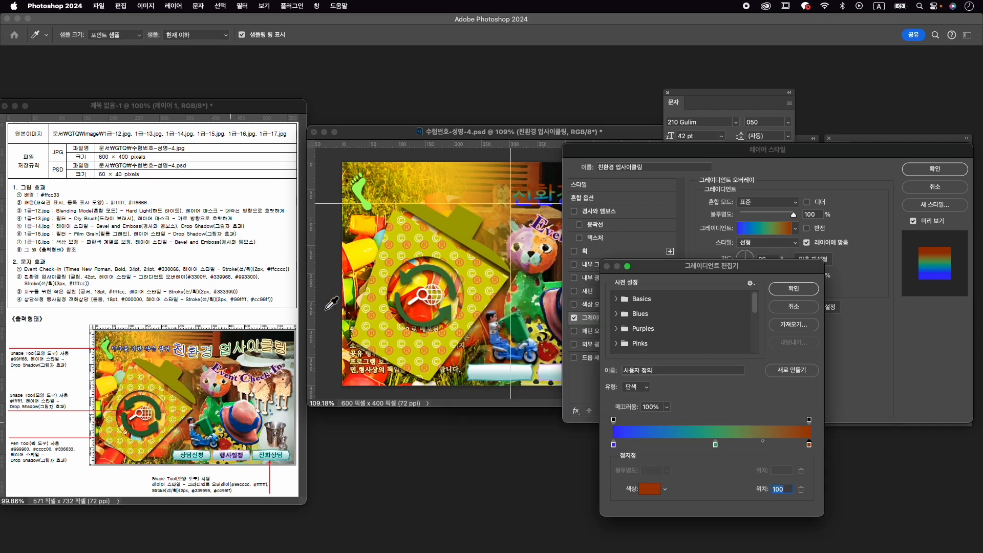
left_click(793, 289)
left_click_drag(687, 154, 700, 262)
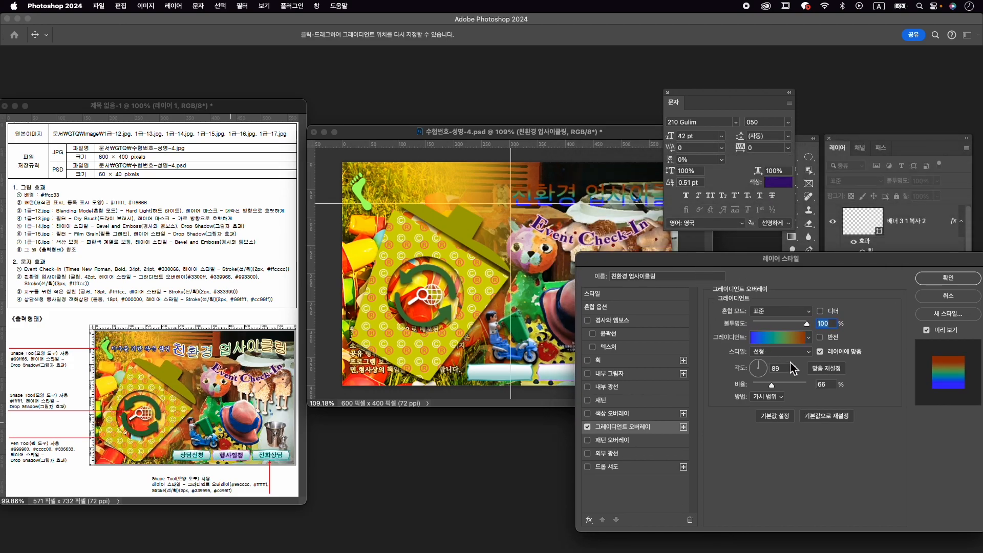
left_click(769, 371)
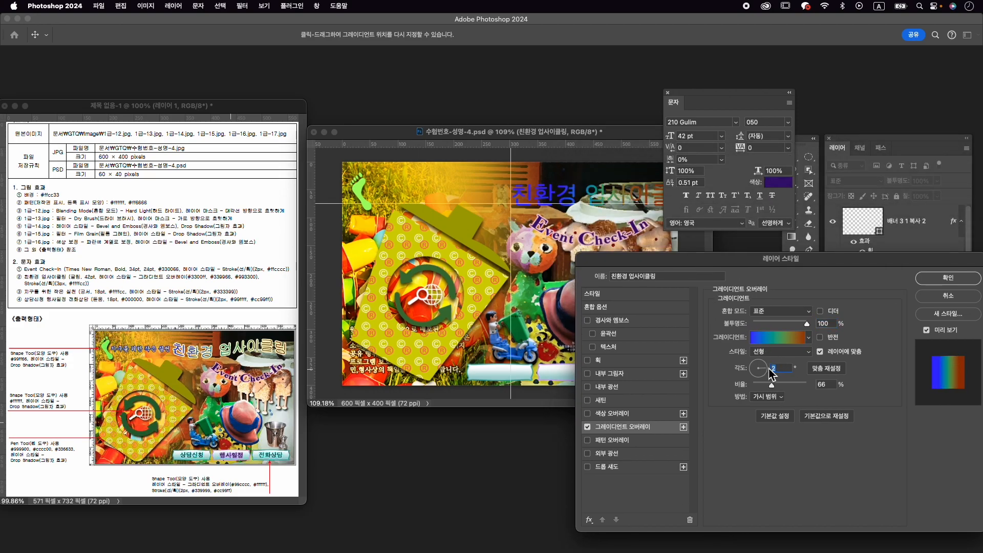
- Add a 3 px #ffffcc Stroke to the 친환경 업사이클링 layer and apply the layer style
left_click(609, 361)
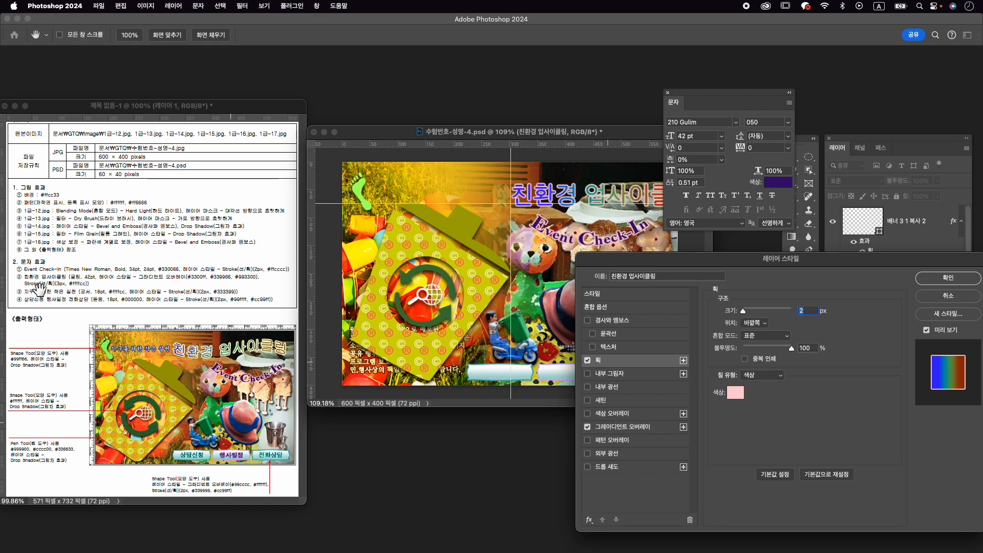
type("3")
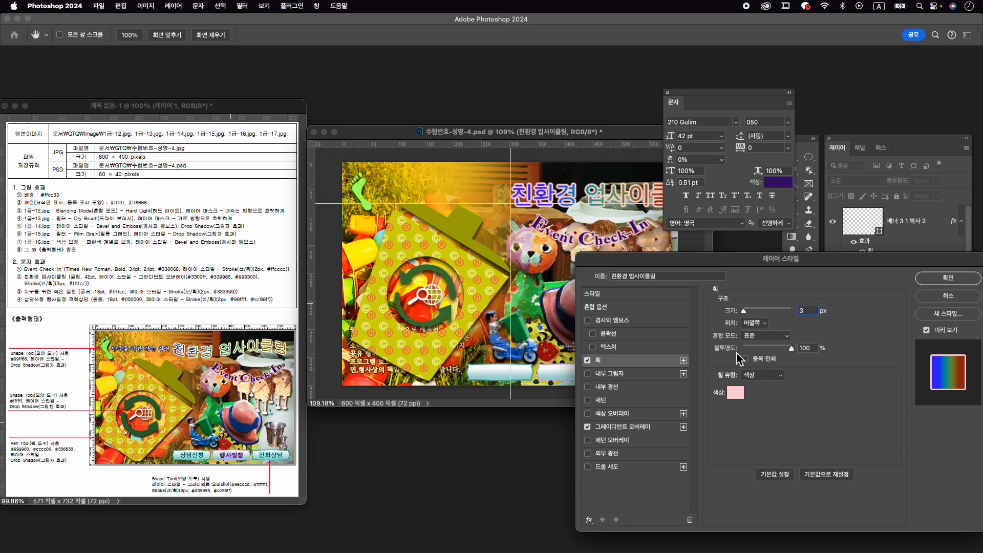
left_click(736, 392)
type("ffffcc")
key("Return")
left_click(949, 278)
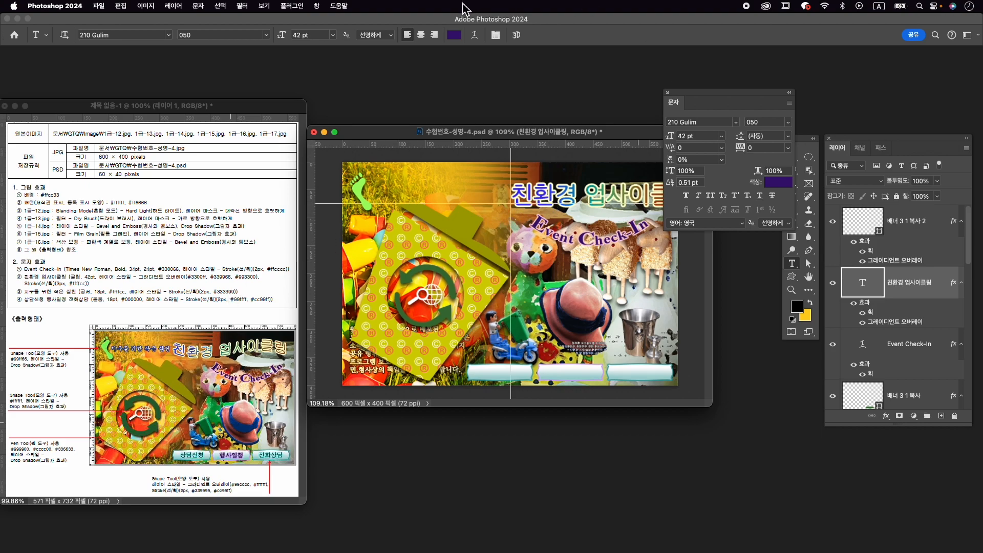
- Warp the 친환경 업사이클링 text with the horizontal Flag (깃발) style at a bend of -37%
left_click(475, 34)
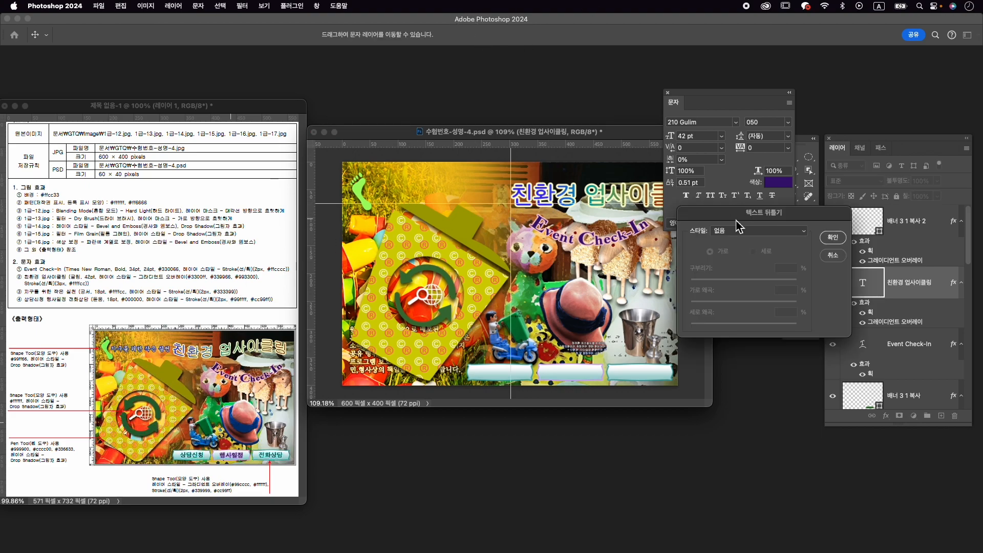
left_click(772, 239)
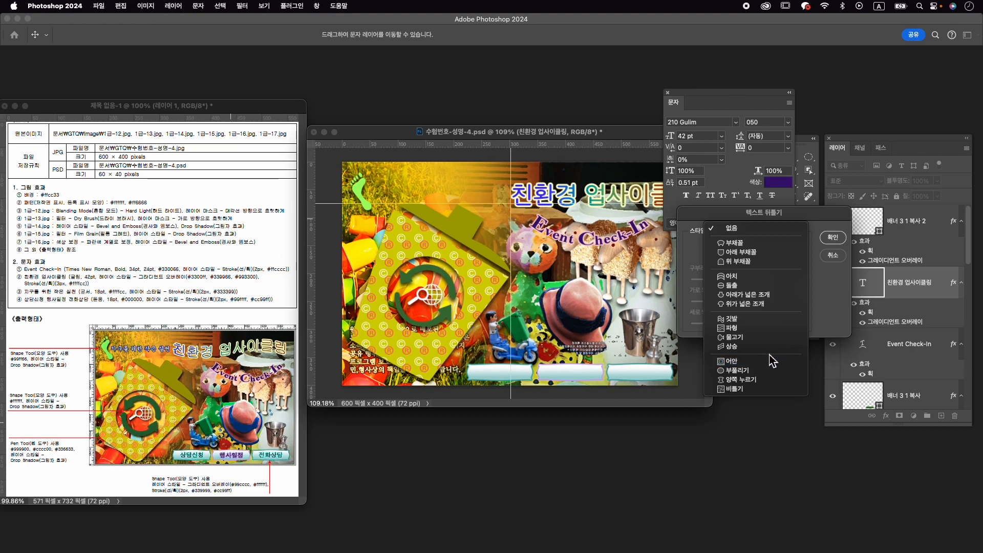
left_click(765, 327)
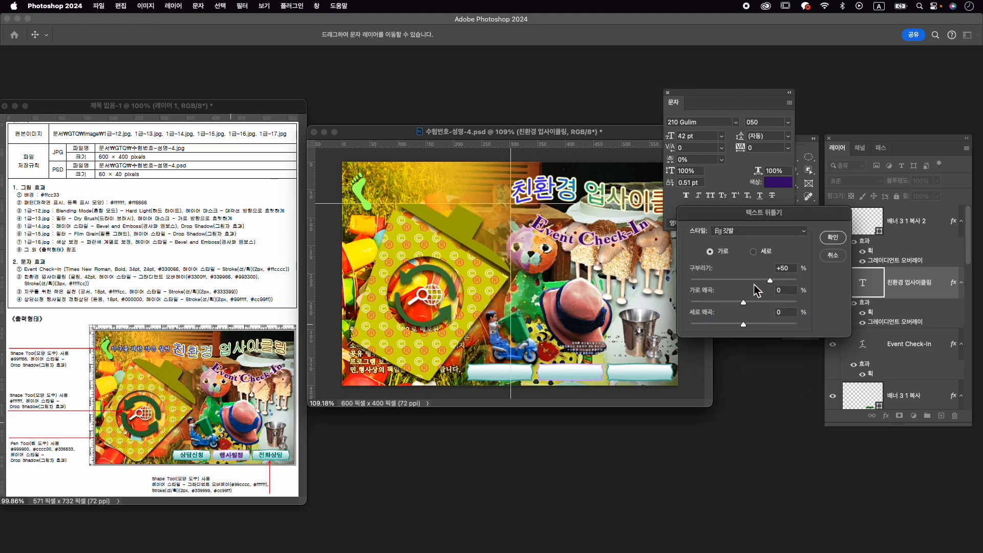
left_click_drag(752, 281, 725, 282)
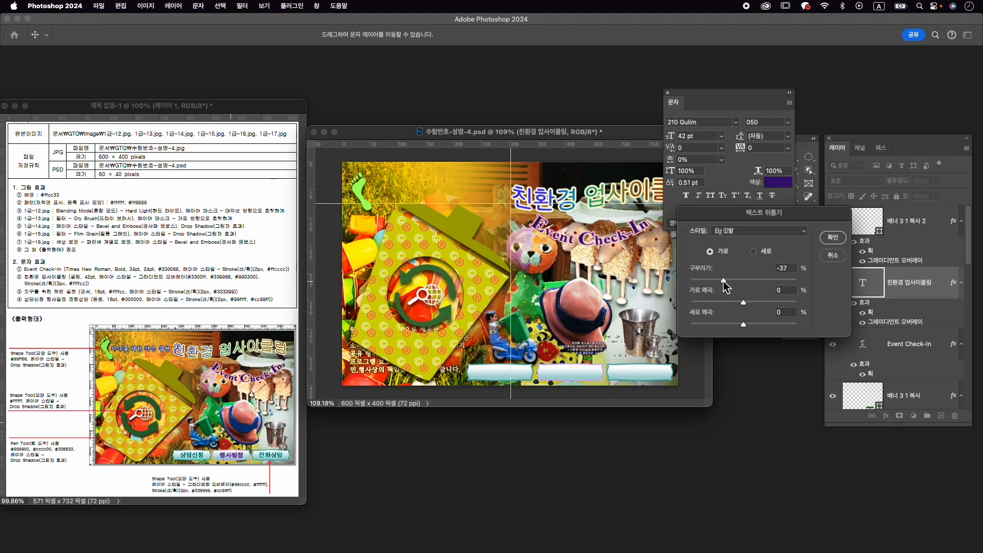
left_click(832, 237)
- Free-transform the 친환경 업사이클링 title and move it above Event Check-In, centred at about X 407 px, Y 64 px
key("super+t")
left_click_drag(590, 196, 567, 197)
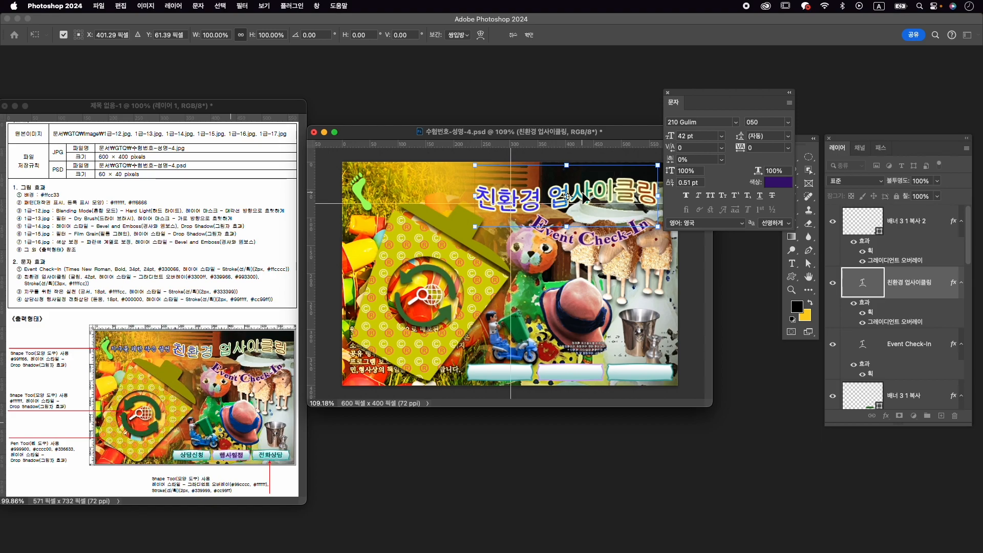
left_click_drag(734, 103, 775, 112)
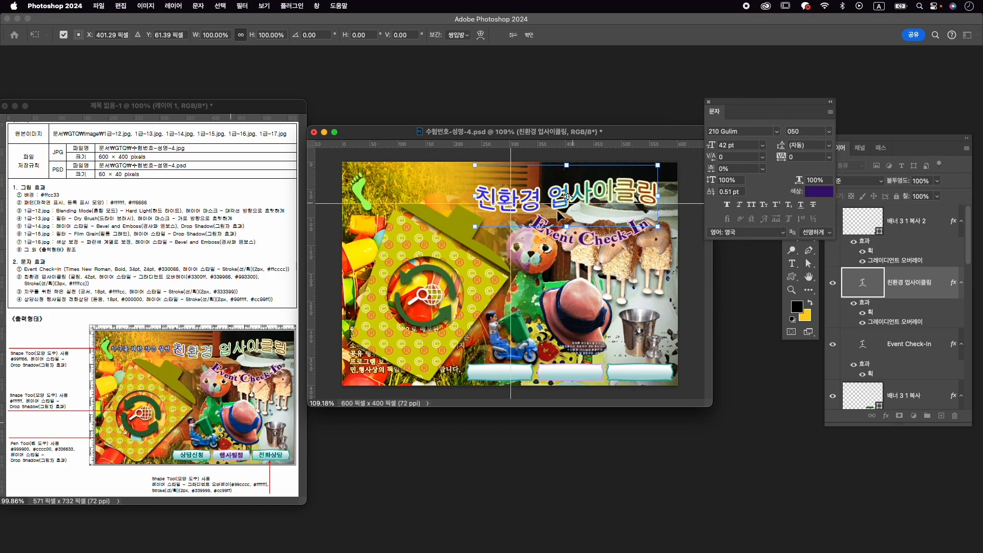
left_click_drag(624, 187, 630, 195)
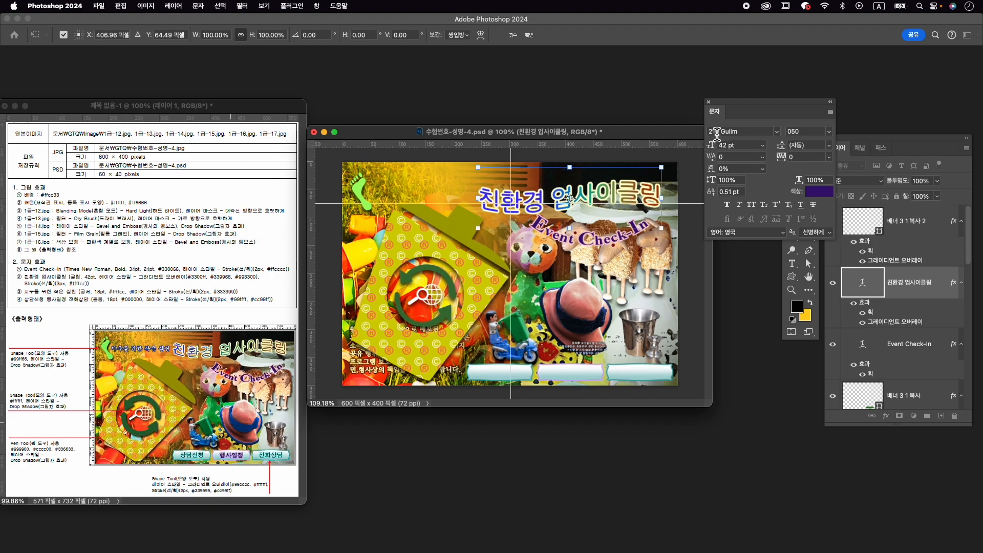
- Nudge the 친환경 업사이클링 title up to about Y 60 px and accept the transform
key("Up")
key("Up")
key("Up")
key("Up")
key("Up")
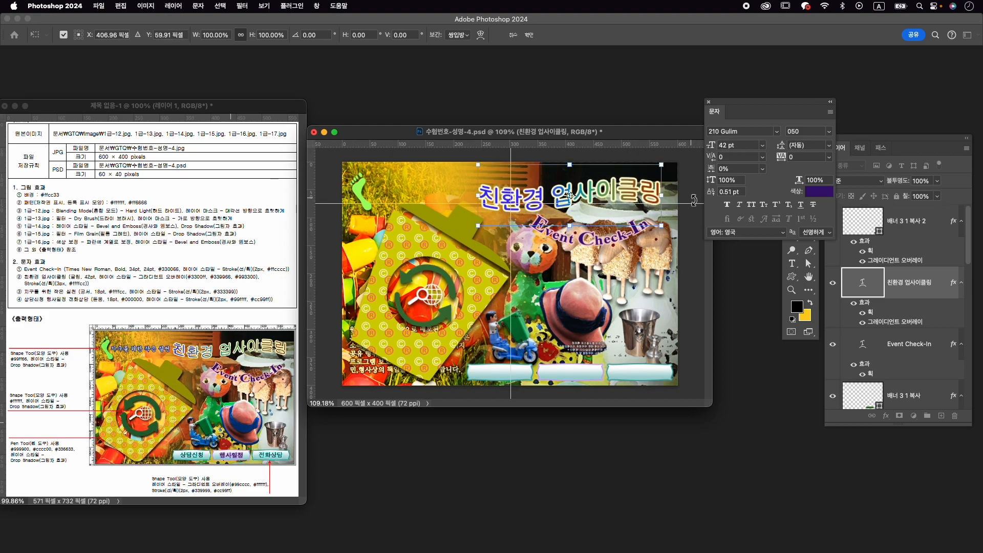
key("Return")
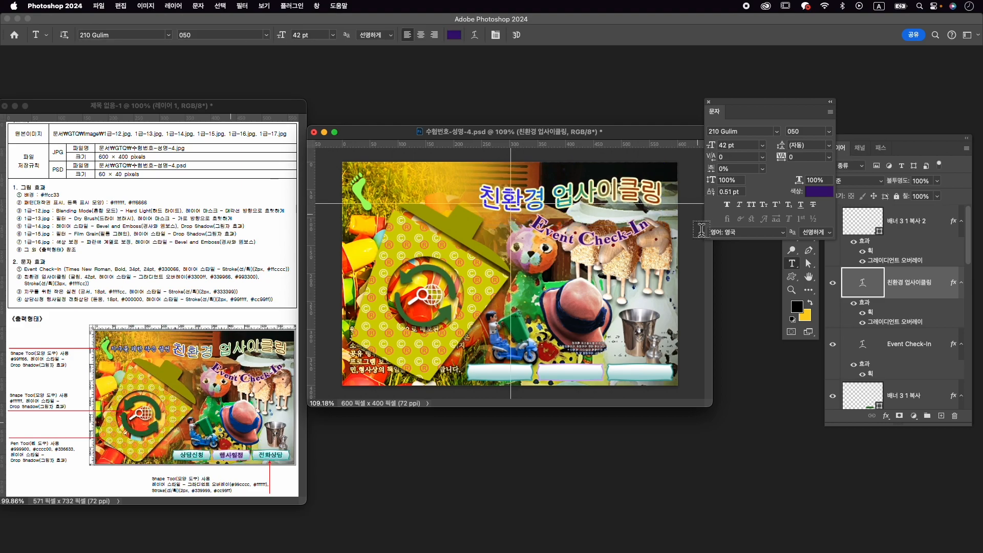
- Shift the Event Check-In text slightly beneath the 친환경 업사이클링 title
key("v")
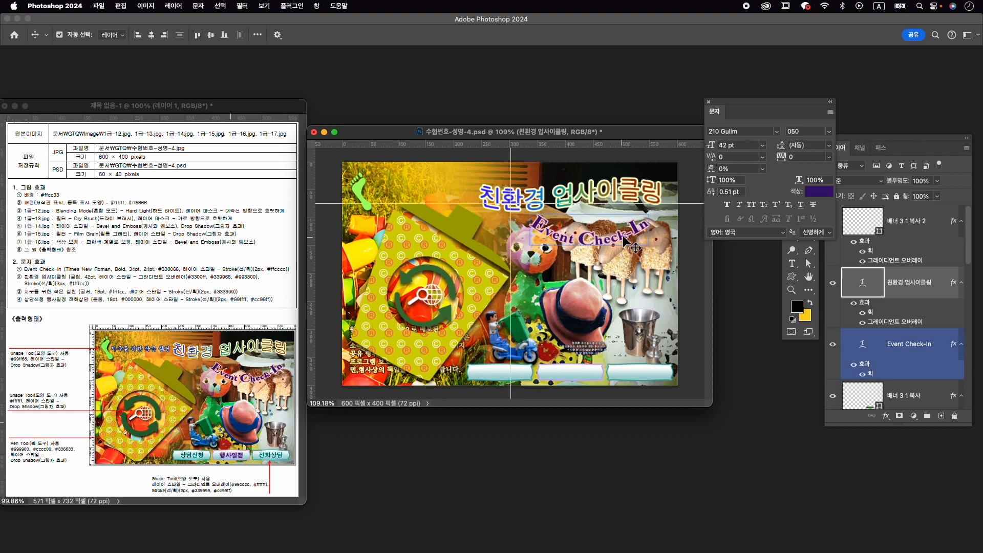
left_click(625, 241)
left_click_drag(623, 236, 625, 237)
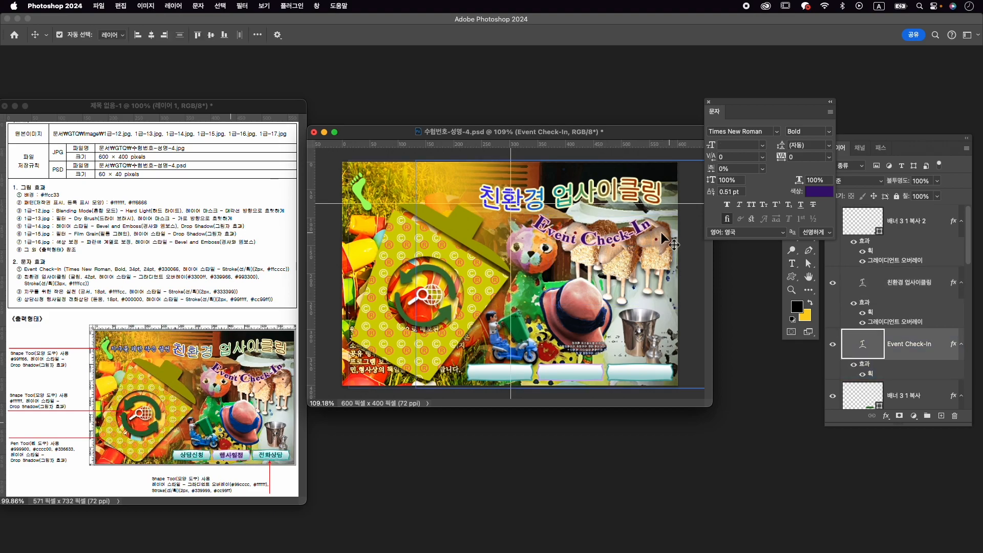
- Add the text 지구를 위한 작은 실천 beside the footprint, on a new layer above the 배너 3 1 복사 2 layer
left_click(919, 225)
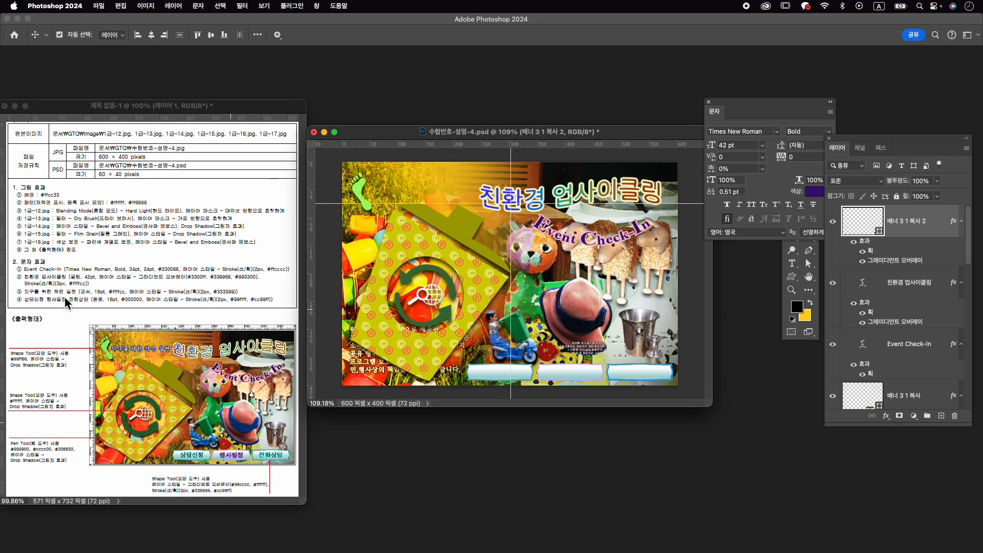
key("t")
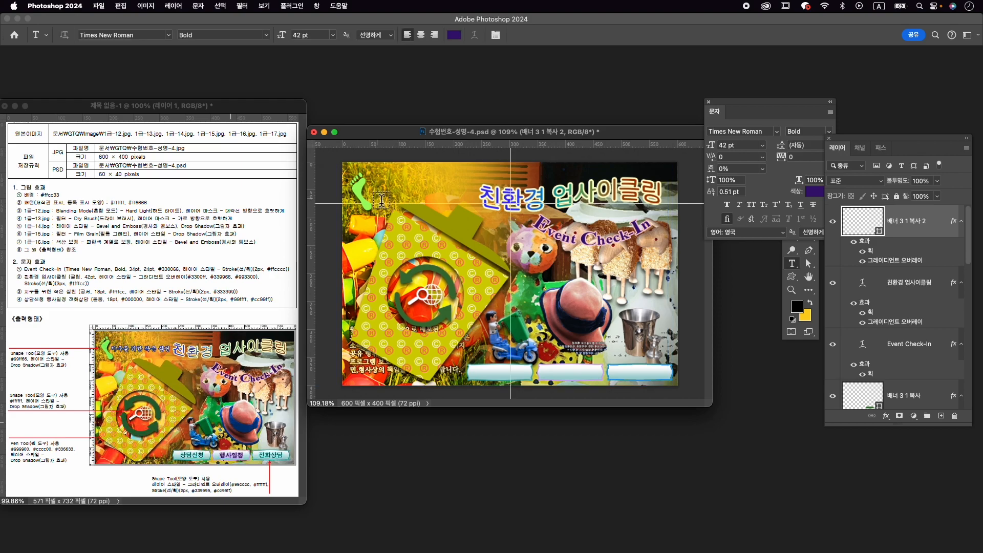
left_click(381, 200)
key("Caps_Lock")
key("BackSpace")
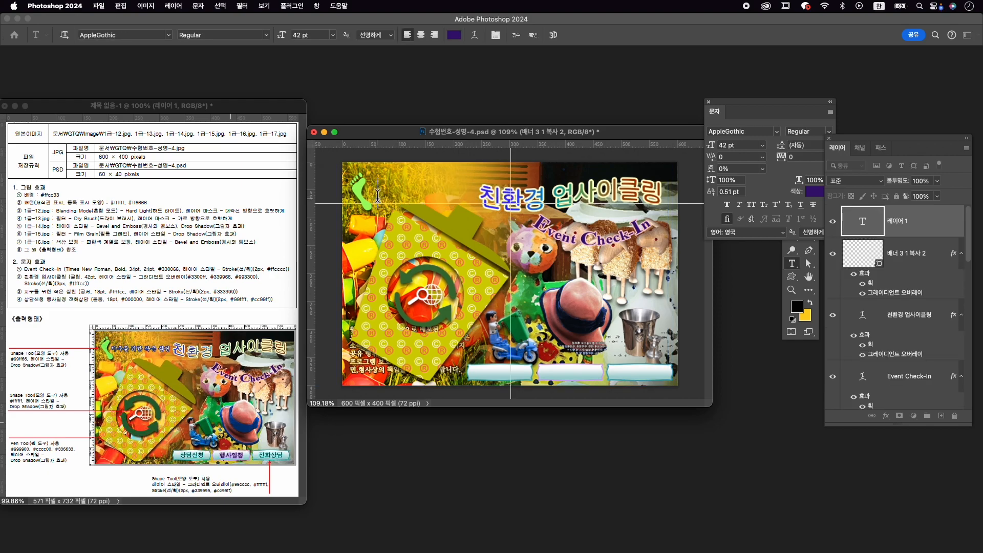
type("위한 작은")
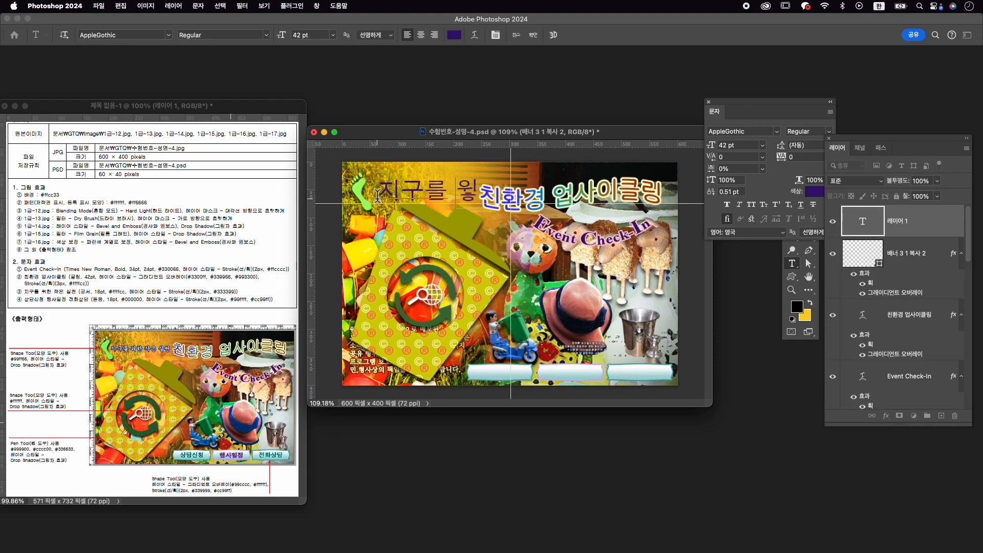
type(" 실")
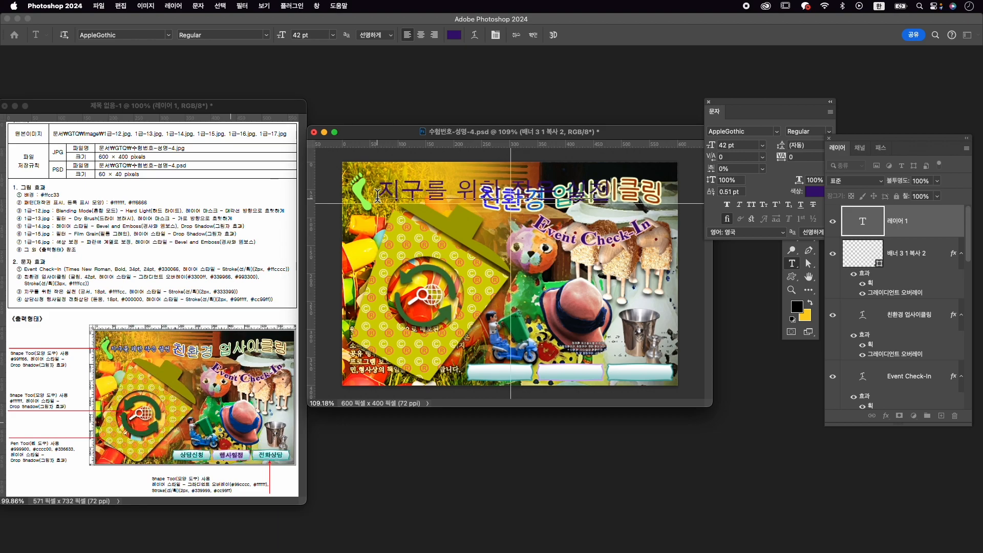
- Set the whole 지구를 위한 작은 실천 text to the GungSeo Regular font at 18 pt
left_click_drag(377, 195, 686, 199)
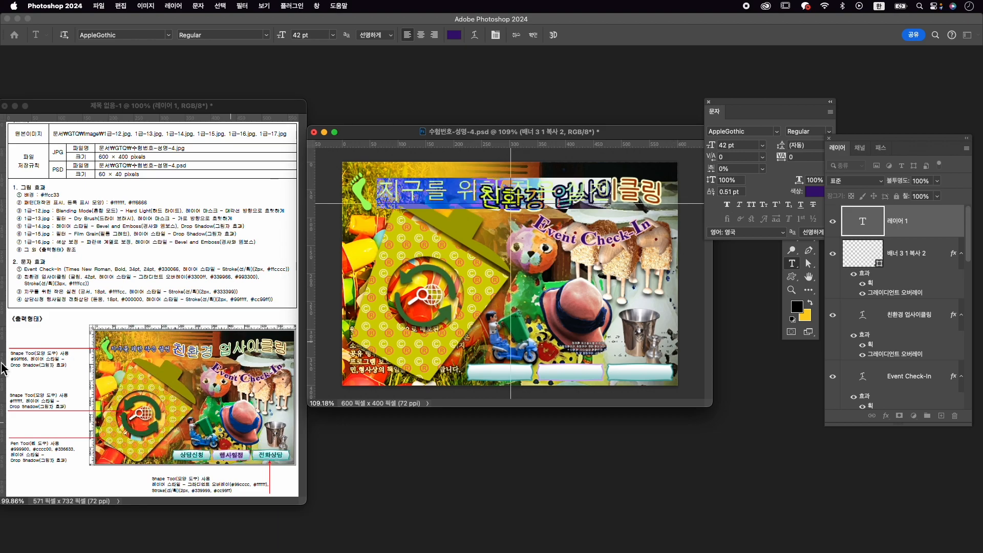
left_click(744, 137)
left_click(745, 132)
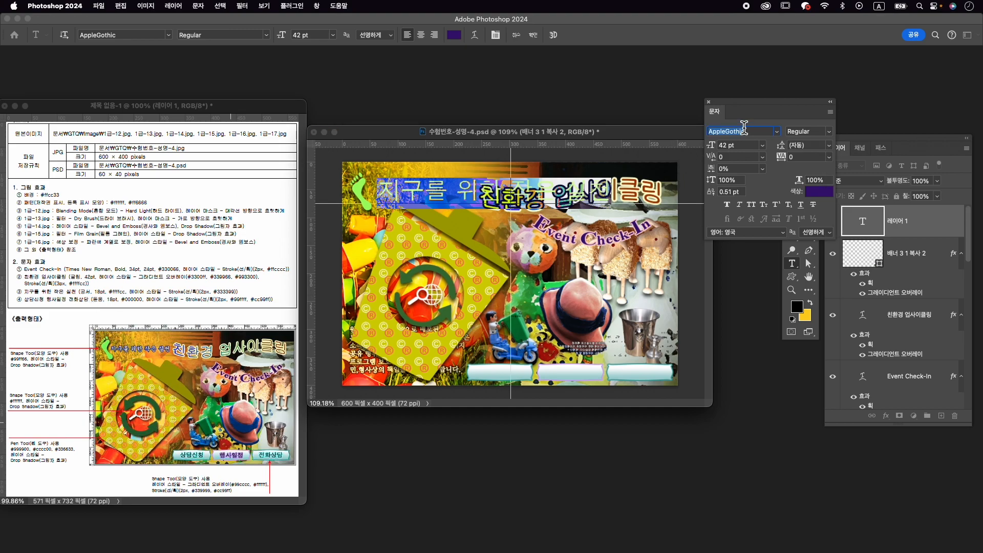
type("gung")
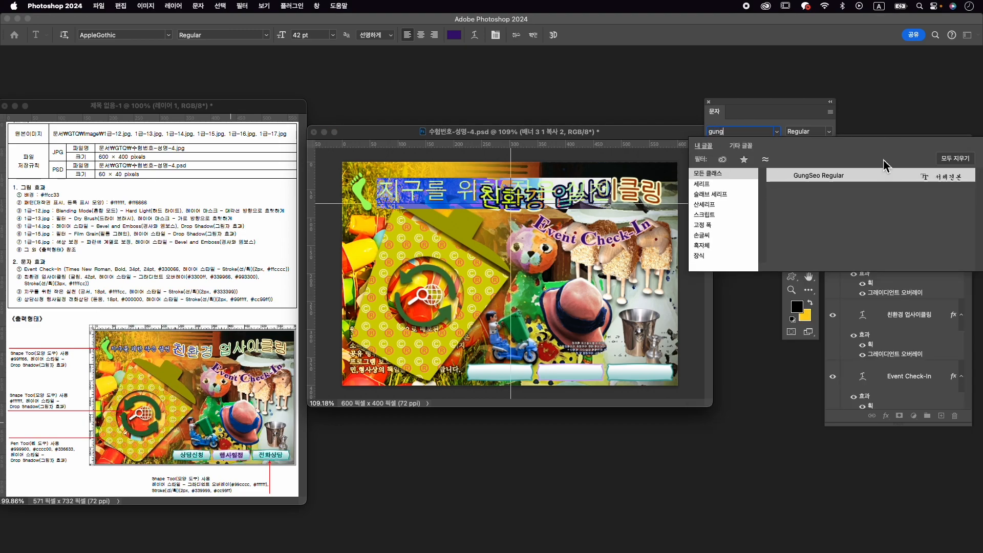
left_click(846, 178)
left_click(731, 145)
type("18")
key("Return")
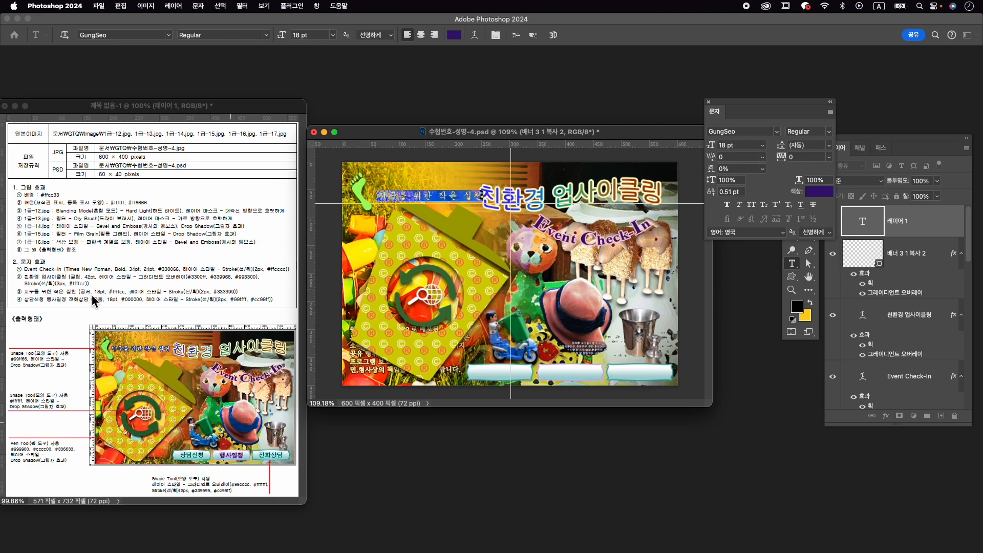
- Colour the 지구를 위한 작은 실천 text #ffffcc and commit the text edit
left_click(820, 191)
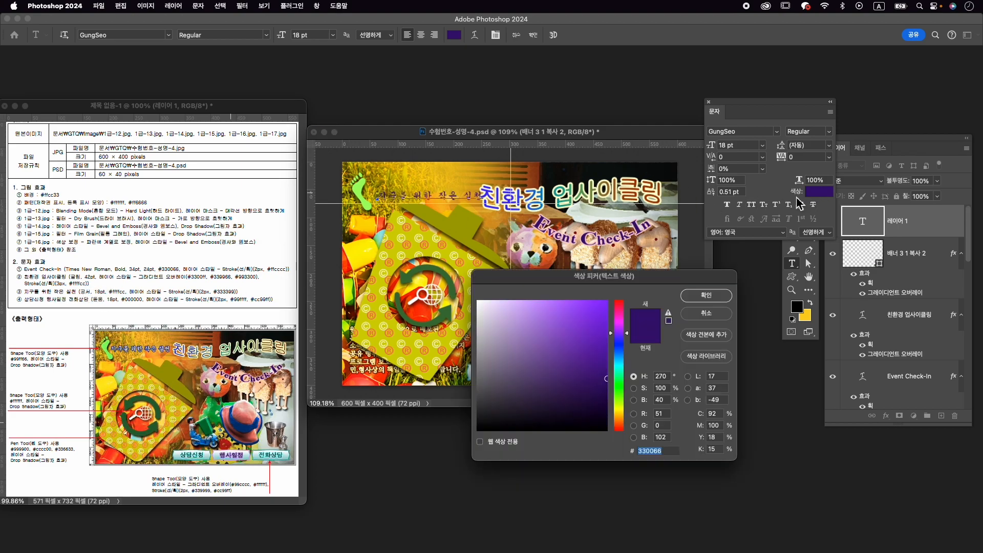
type("ffffcc")
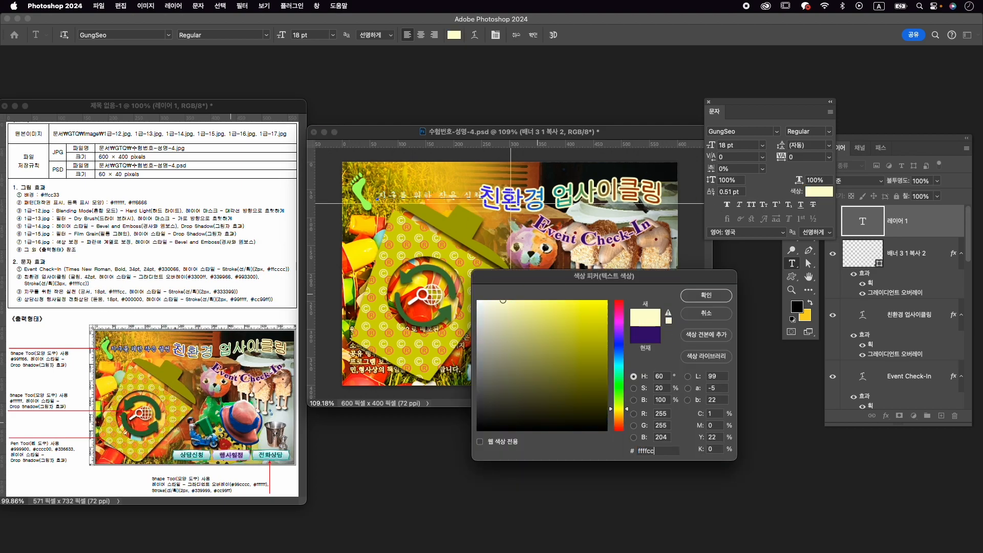
key("Return")
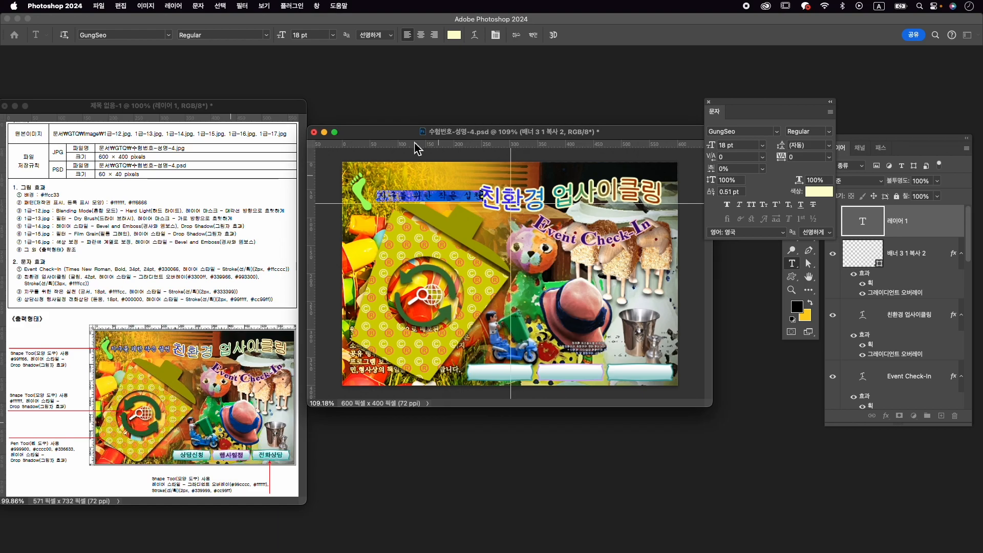
left_click(533, 35)
- Add a 2 px #333399 outside Stroke to the 지구를 위한 작은 실천 layer and apply the layer style
left_click(891, 417)
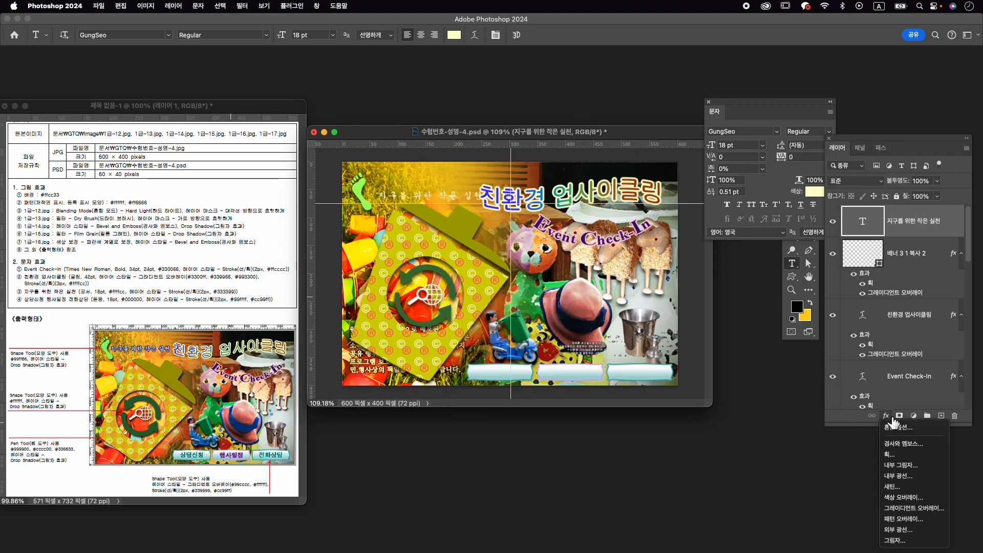
left_click(905, 456)
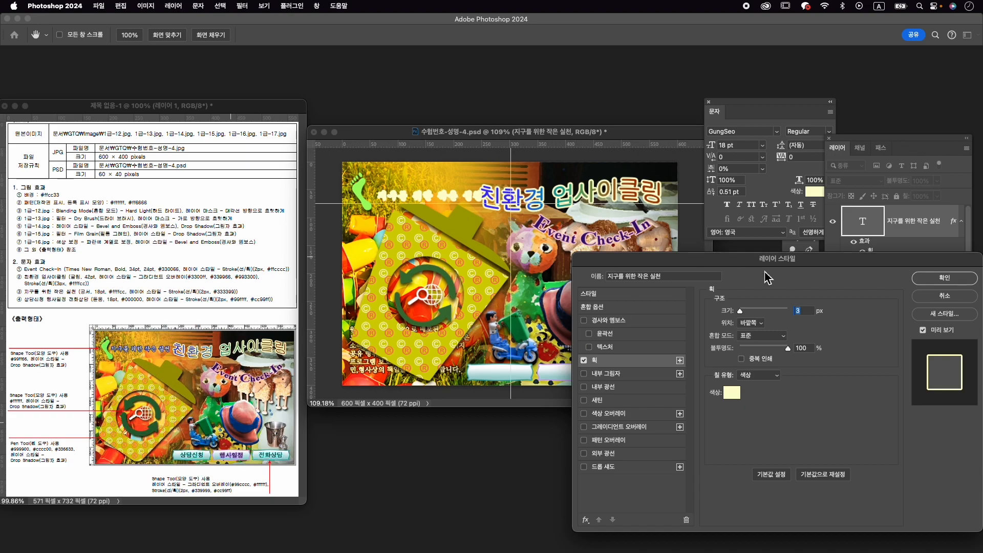
left_click(742, 392)
type("333399")
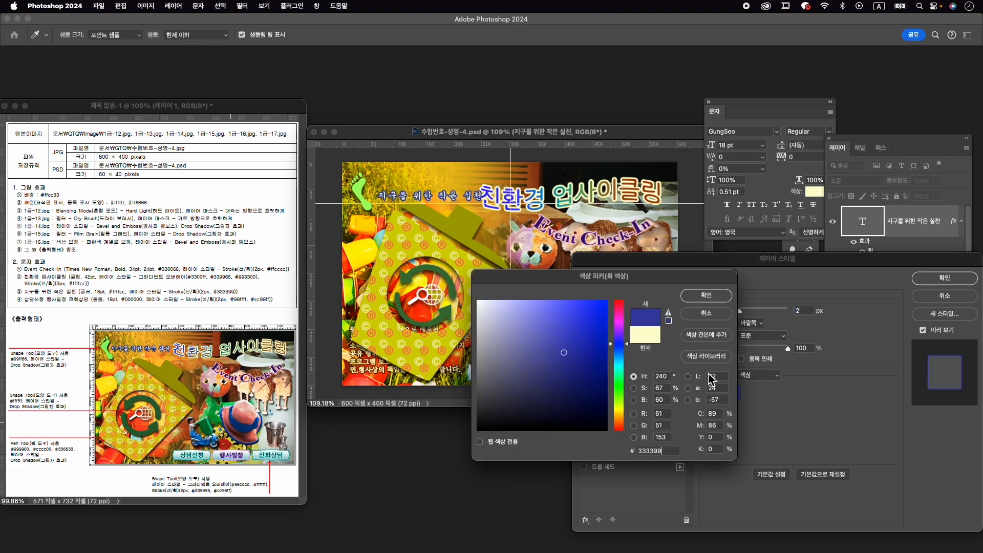
key("Return")
left_click(958, 279)
- Free-transform the 지구를 위한 작은 실천 text and move it closer to the footprint, at about X 144 px, Y 60 px
key("super+t")
left_click_drag(452, 191, 446, 193)
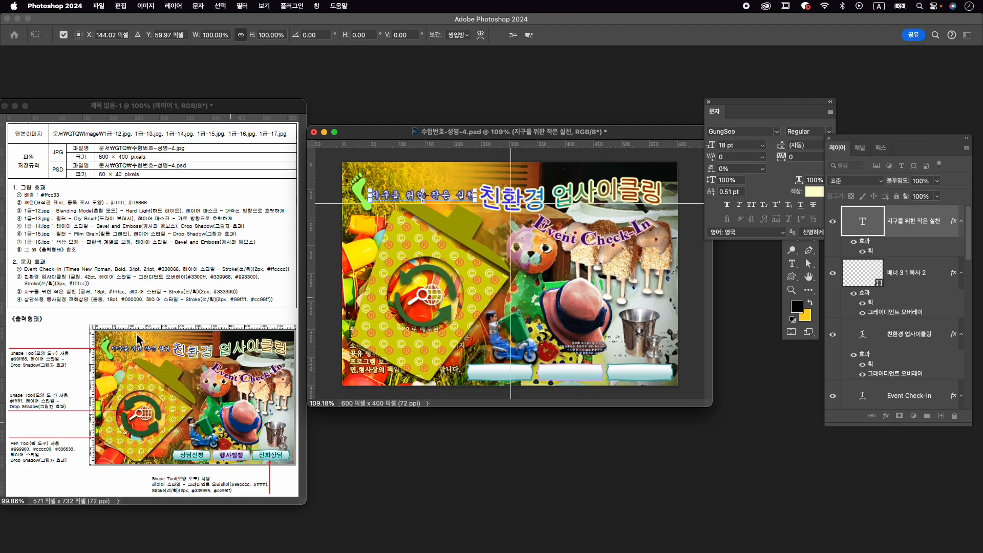
key("Return")
- Check the reference output, then warp the 지구를 위한 작은 실천 text with the horizontal Flag (깃발) style at a bend of -7%
scroll(117, 360, "up", 5)
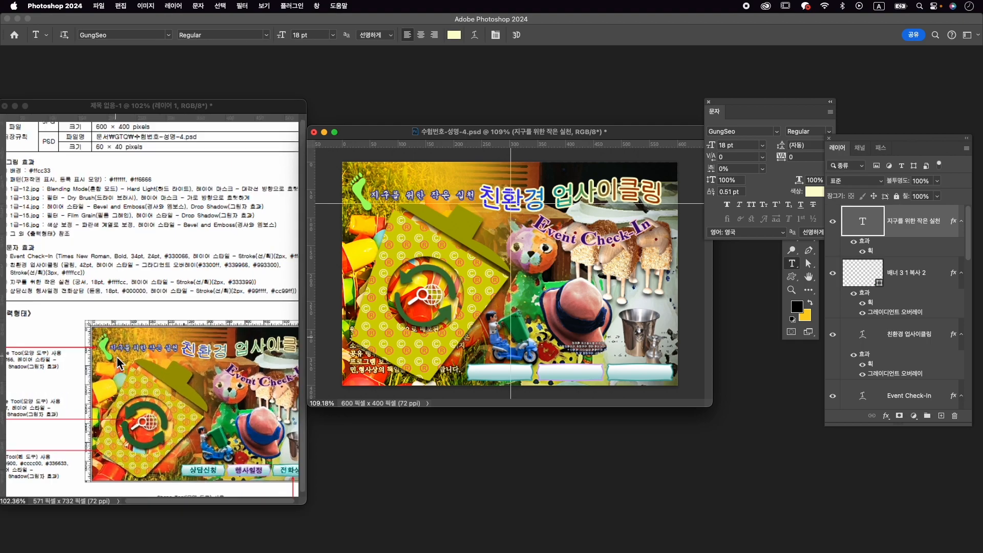
scroll(117, 359, "down", 5)
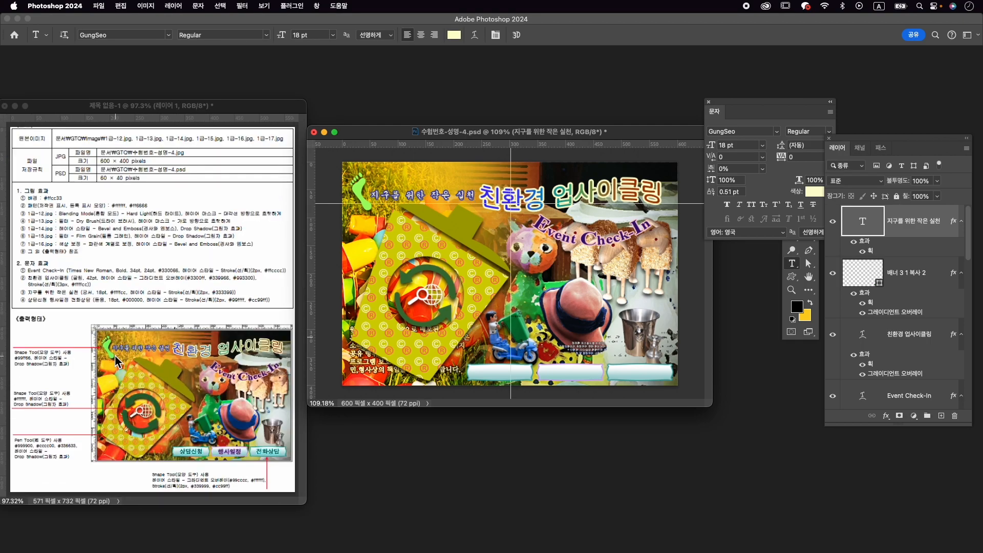
scroll(185, 273, "up", 1)
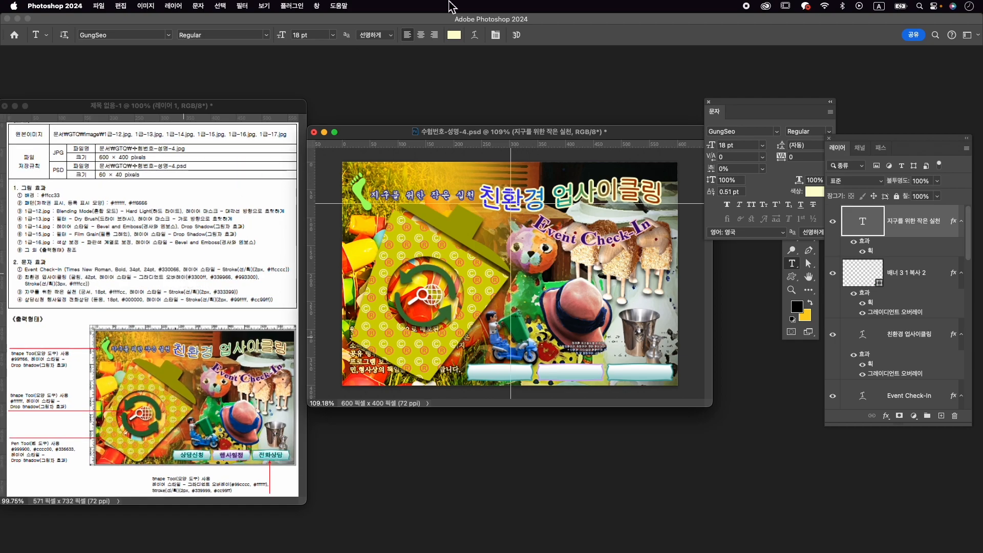
left_click(476, 35)
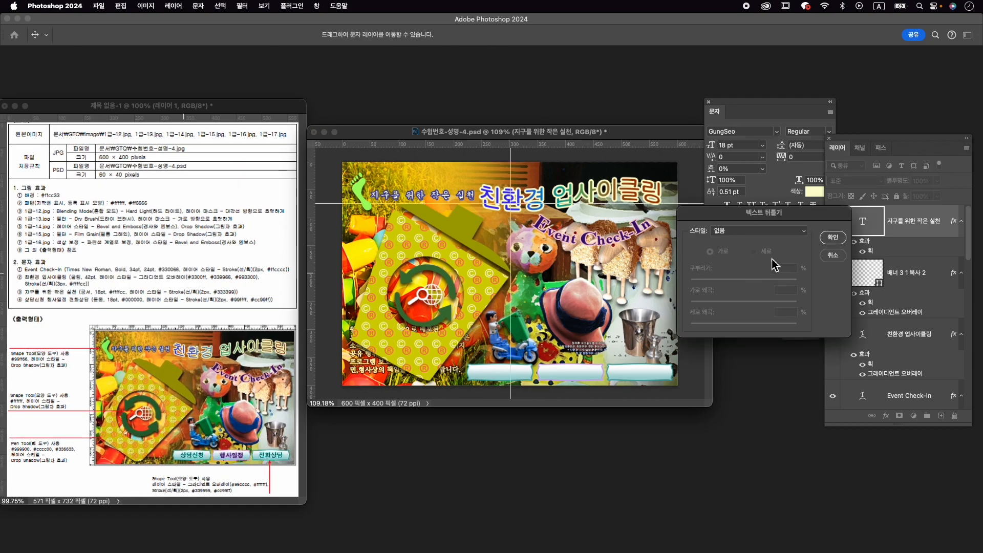
left_click(776, 233)
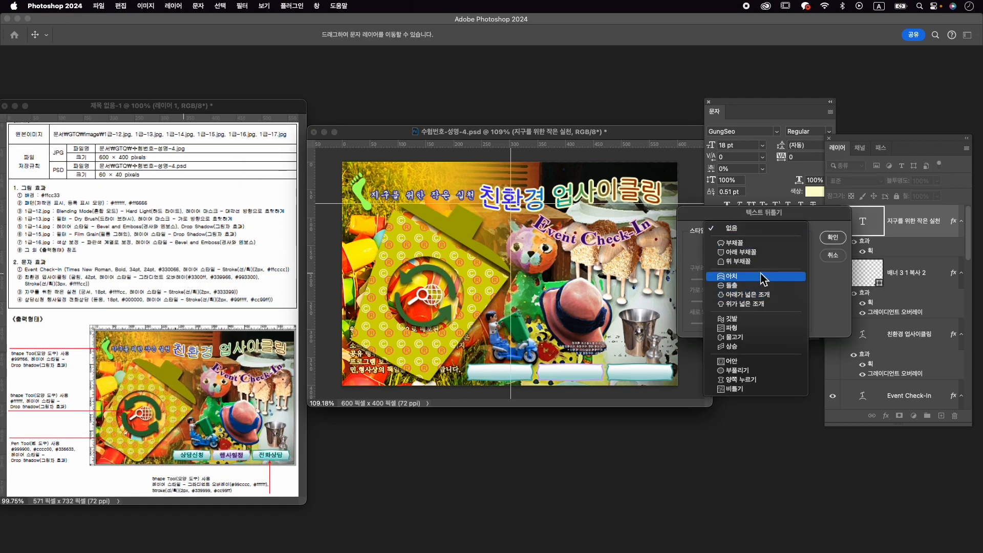
left_click(767, 322)
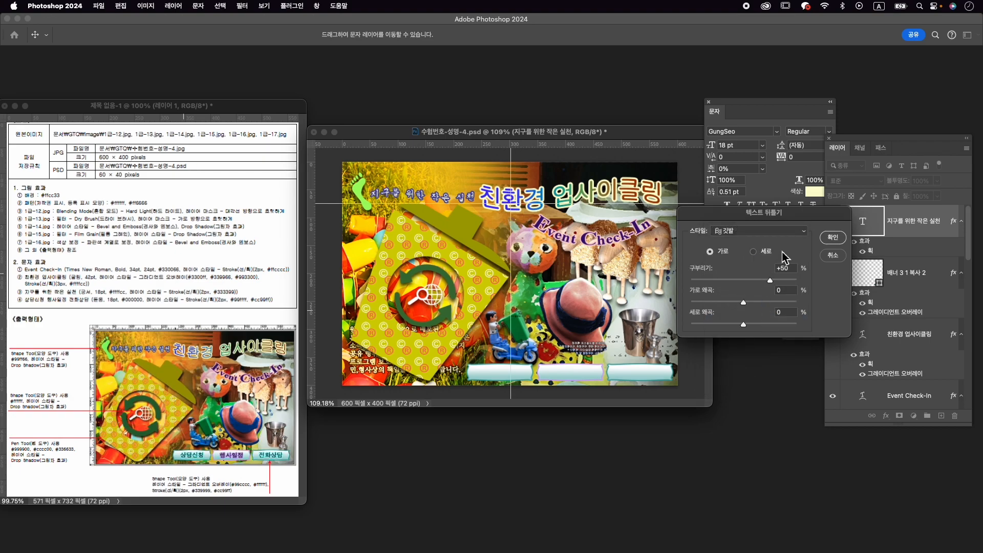
left_click_drag(771, 285, 745, 289)
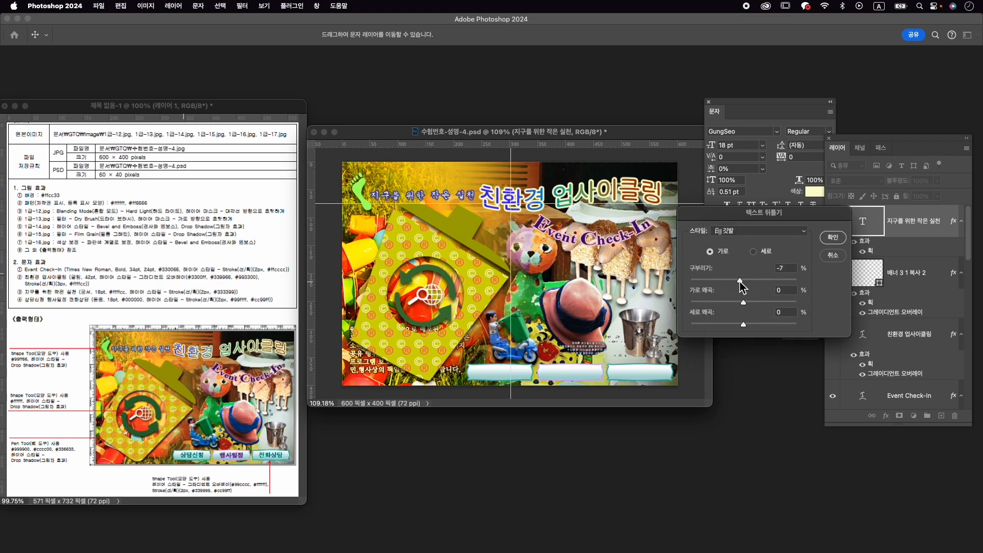
left_click(833, 238)
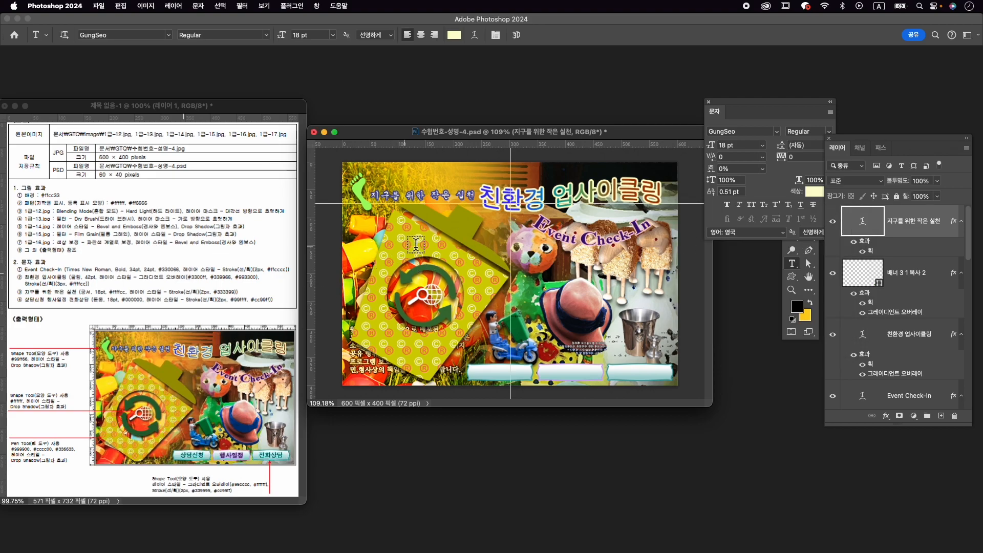
- Free-transform the warped 지구를 위한 작은 실천 text and move it up to about X 144 px, Y 47 px
key("super+t")
left_click_drag(438, 195, 438, 186)
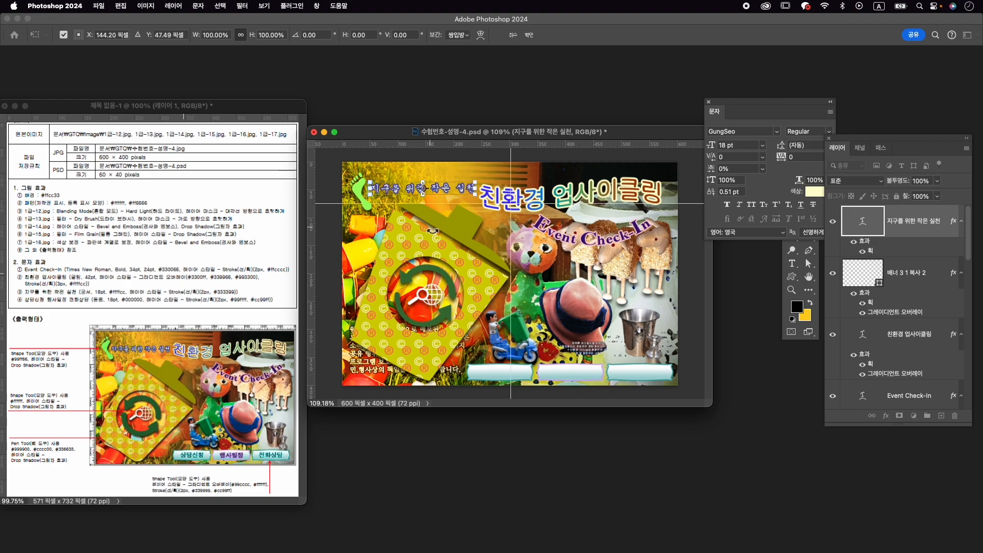
key("Return")
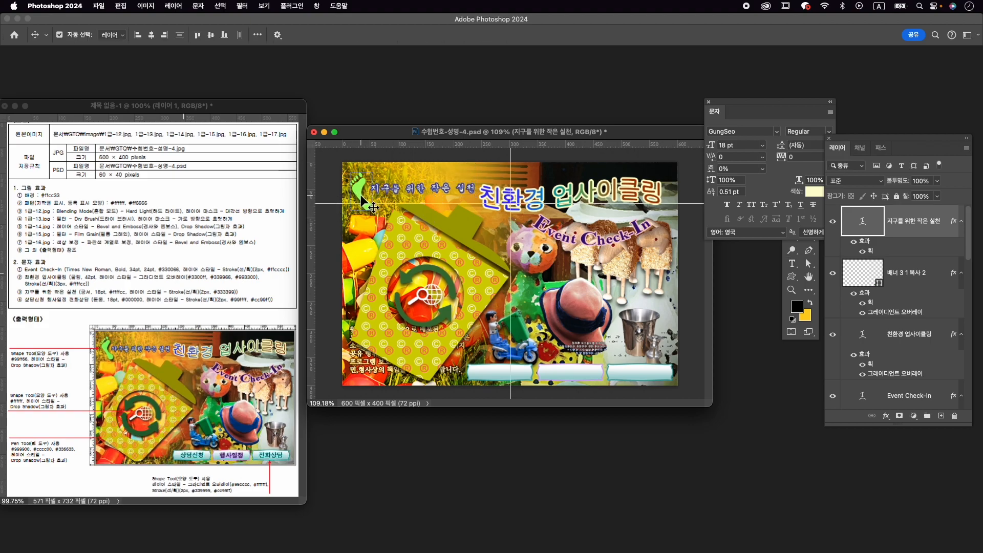
- Free-transform the 왼발 1 footprint shape and place it at about X 34 px, Y 51 px
left_click(364, 201, "super")
key("super+t")
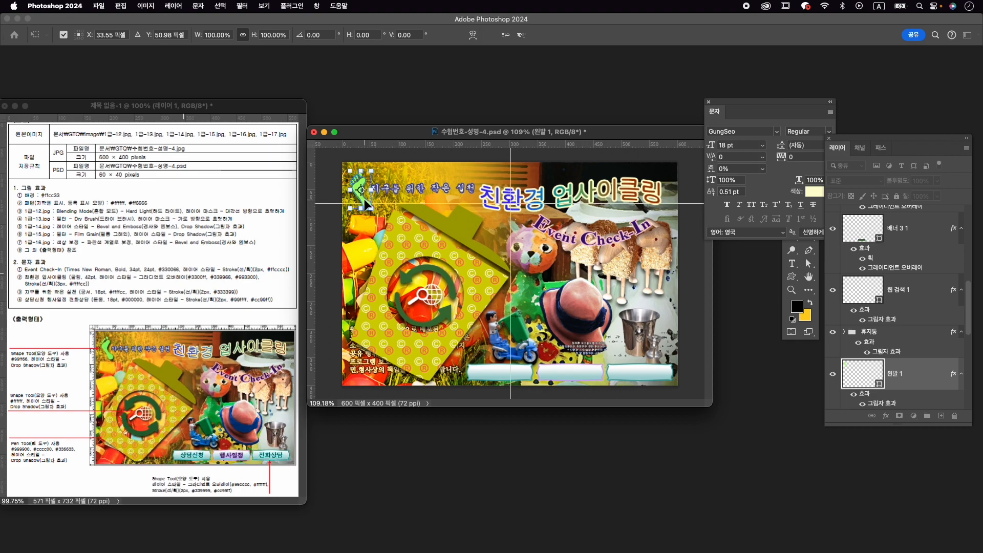
key("Return")
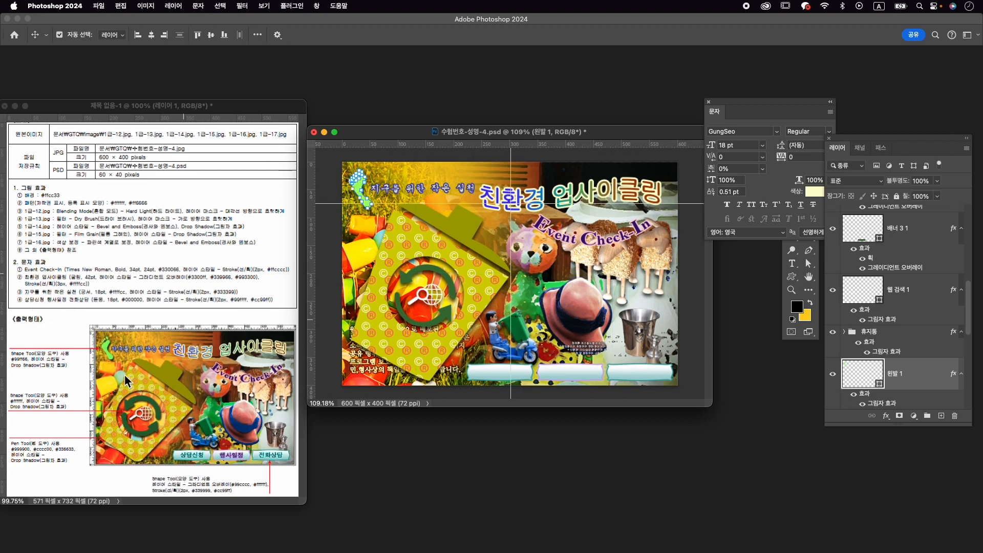
- Add the text 상담신청 on the first bottom banner and set its font to KoPubWorldDotum_Pro Medium
key("t")
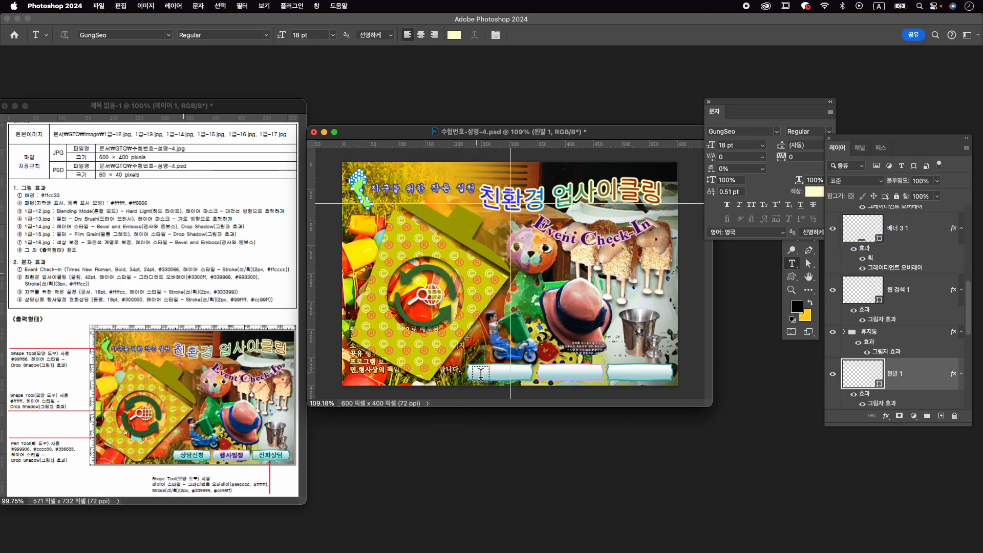
left_click(479, 373)
key("ctrl+space")
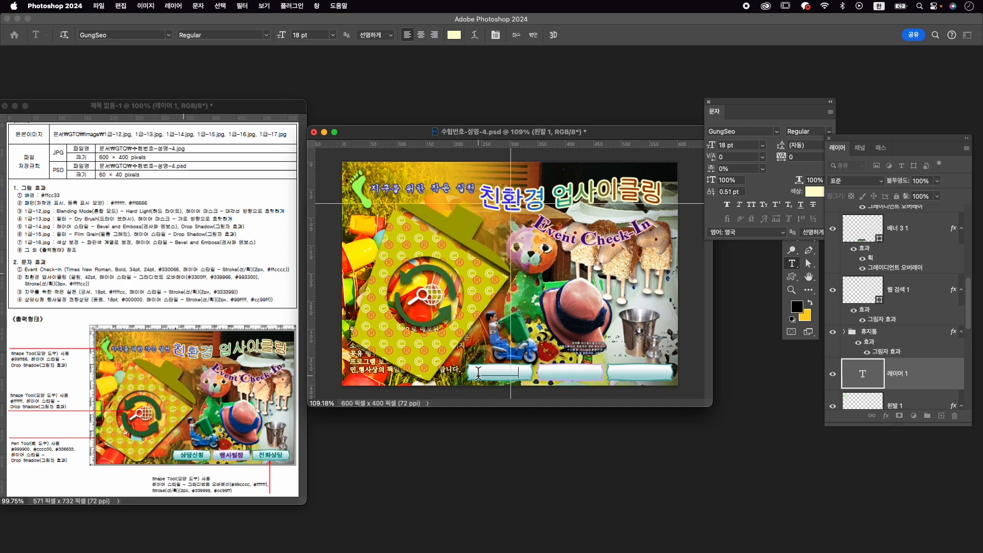
left_click(742, 134)
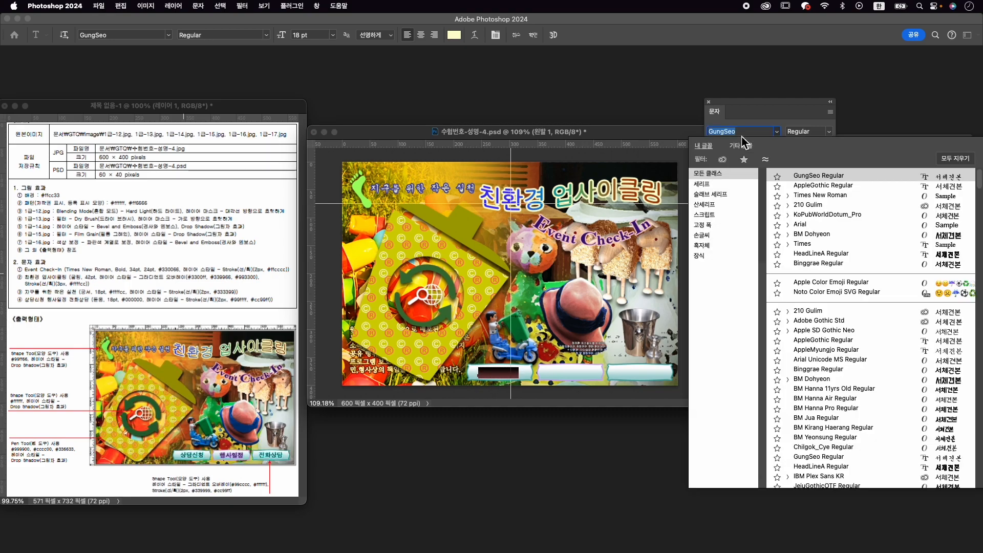
type("ㅇ")
key("BackSpace")
key("ctrl+space")
type("dotu")
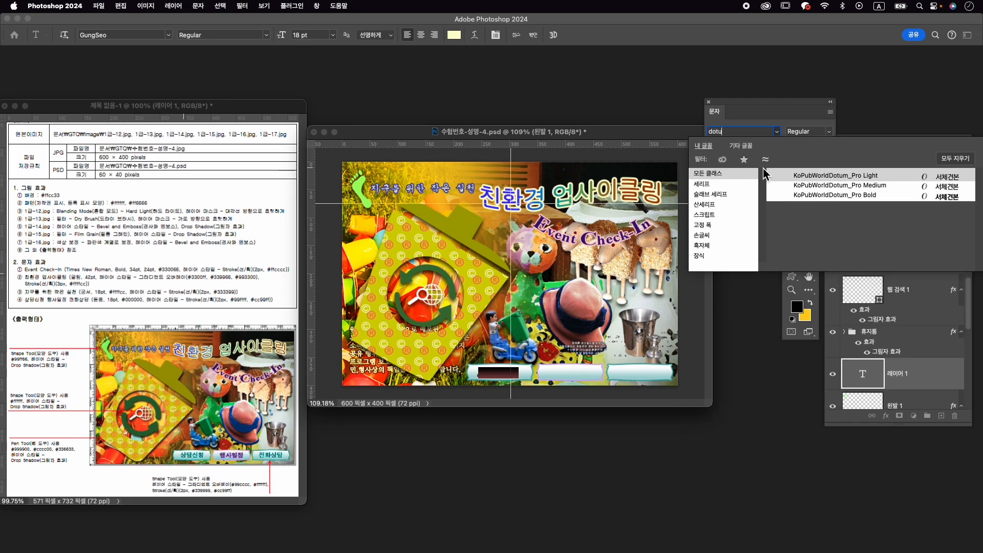
left_click(807, 186)
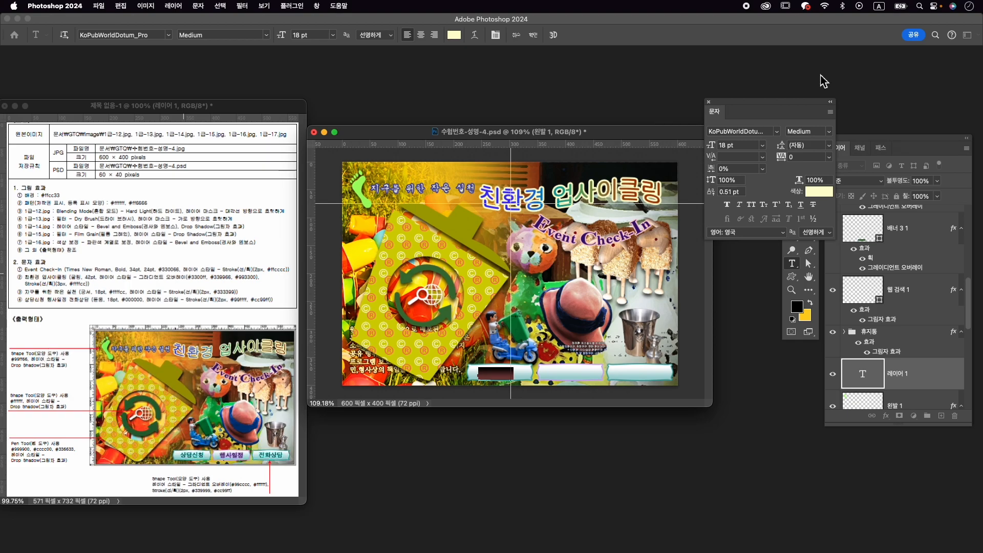
- Set the 상담신청 text colour to black (#000000) and commit the text
left_click(820, 191)
left_click(490, 430)
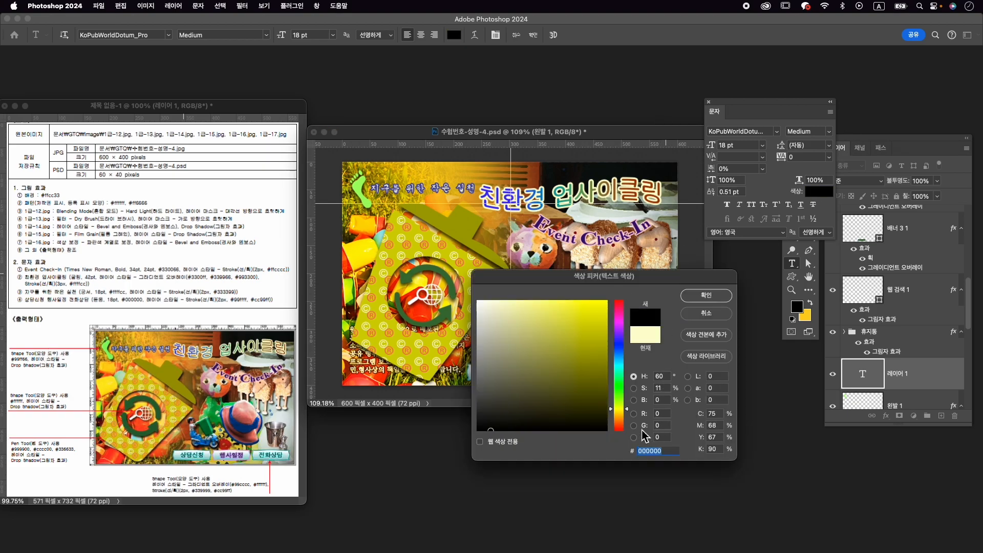
left_click(707, 296)
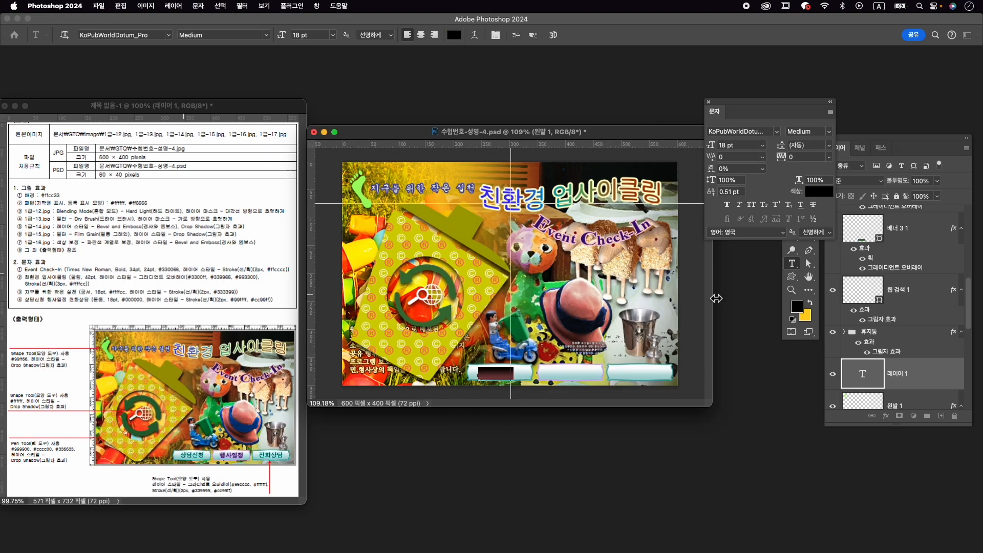
left_click(533, 34)
- Add a 2 px outside stroke in #99ffff to the 상담신청 text
left_click(886, 416)
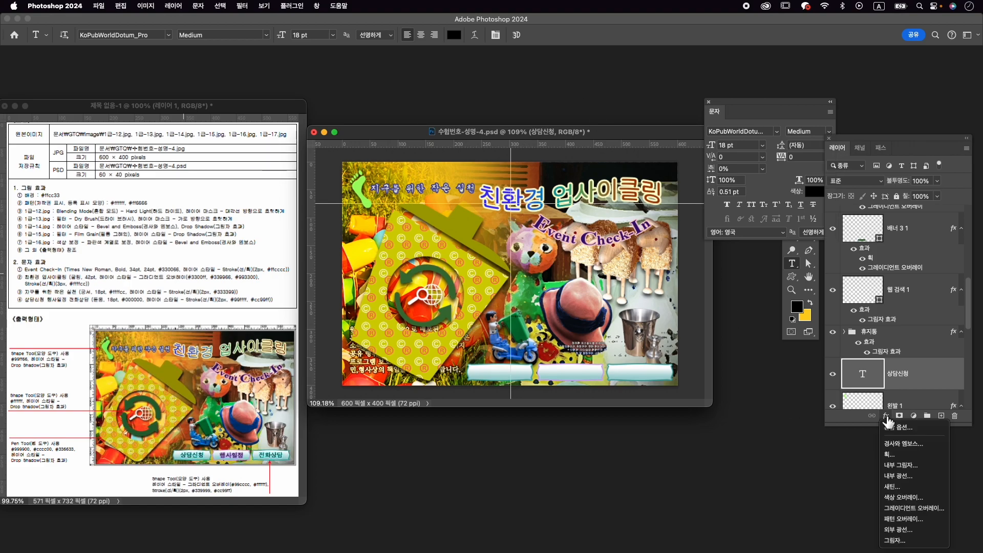
left_click(890, 454)
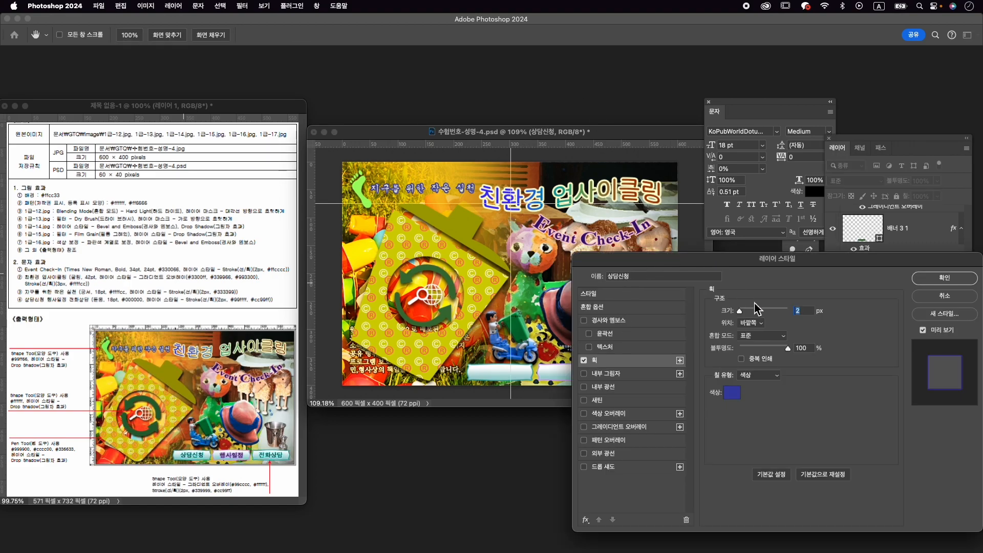
left_click(734, 398)
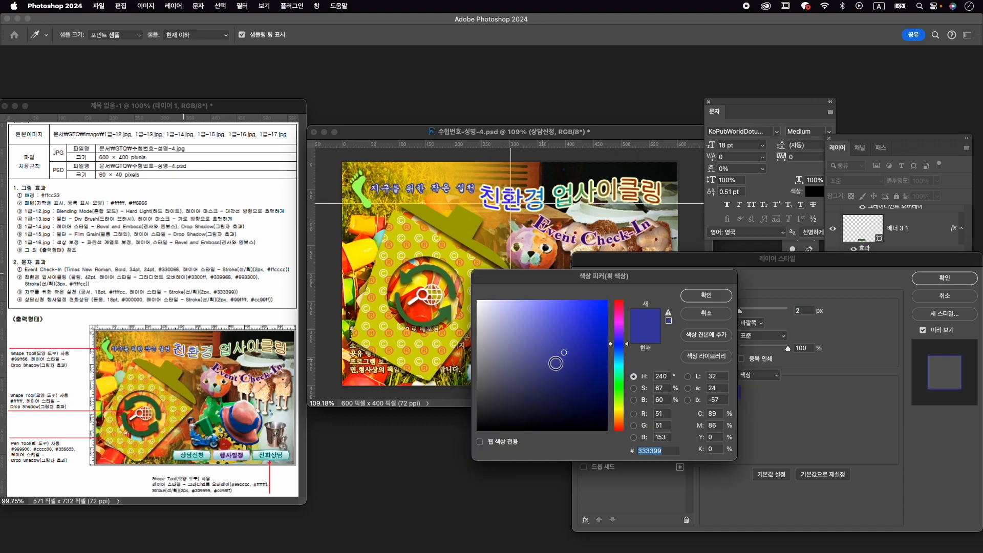
type("99ffff")
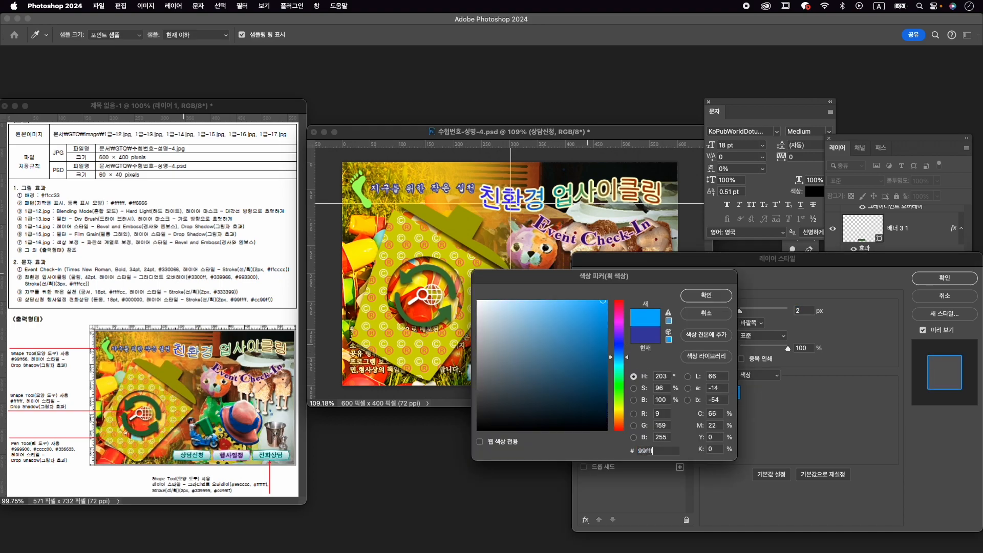
key("Return")
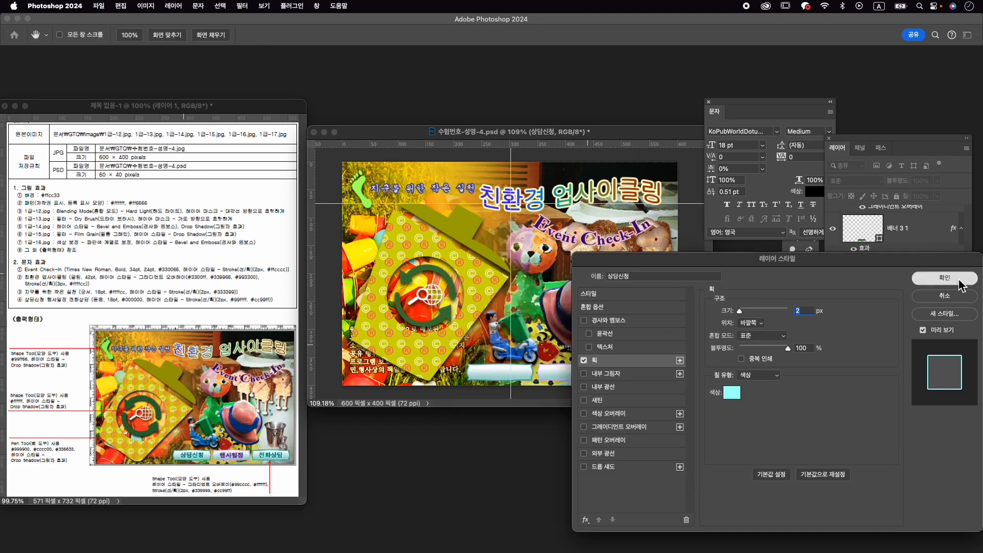
left_click(944, 277)
- Move the 상담신청 text layer to the top of the layer stack
left_click_drag(913, 375, 897, 213)
scroll(900, 323, "up", 10)
left_click(894, 282)
left_click(900, 336)
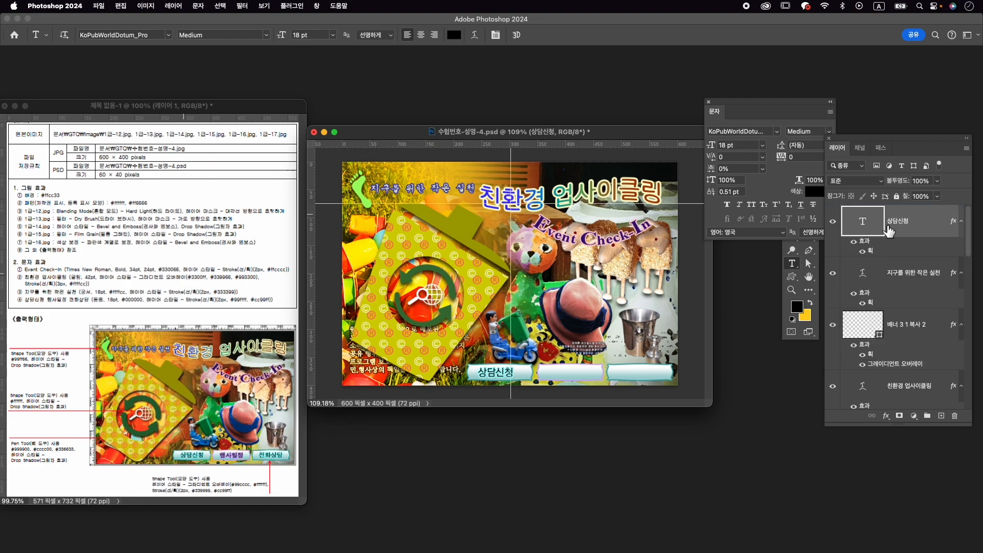
- Free-transform the 상담신청 text and centre it on the first banner at about X 282 px, Y 378 px
key("super+t")
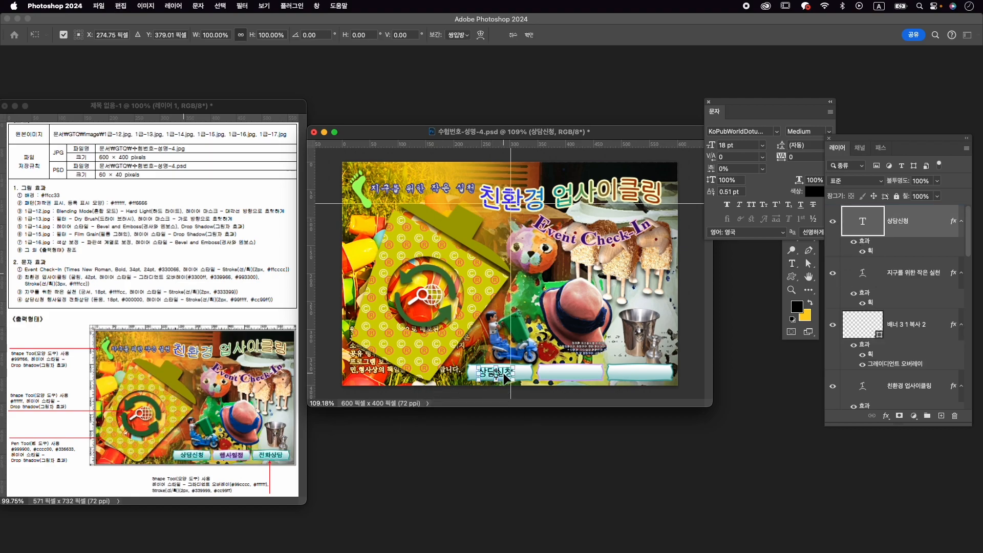
left_click_drag(505, 375, 510, 376)
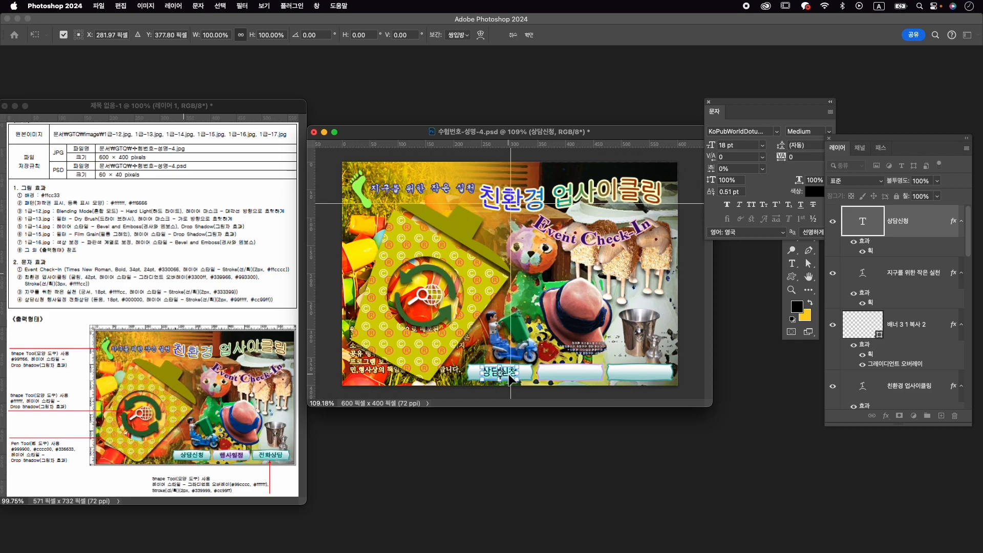
key("Return")
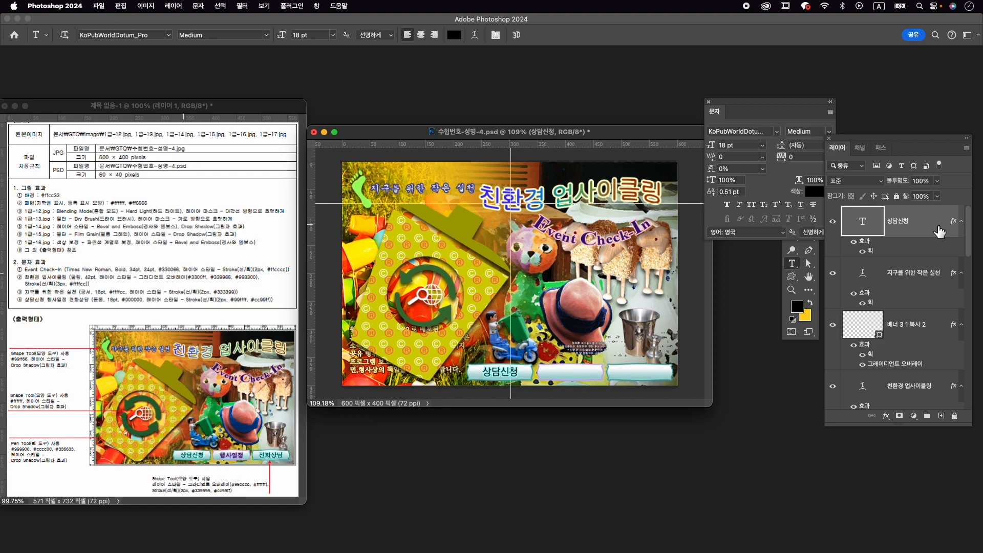
- Duplicate the 상담신청 text twice and move the topmost copy onto the third banner
key("super+j")
key("super+j")
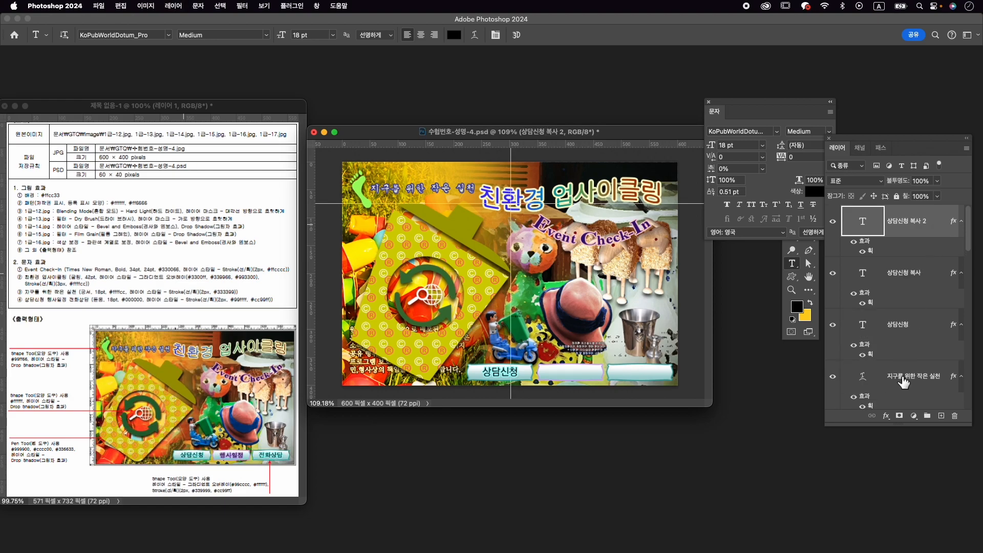
left_click(912, 332, "shift")
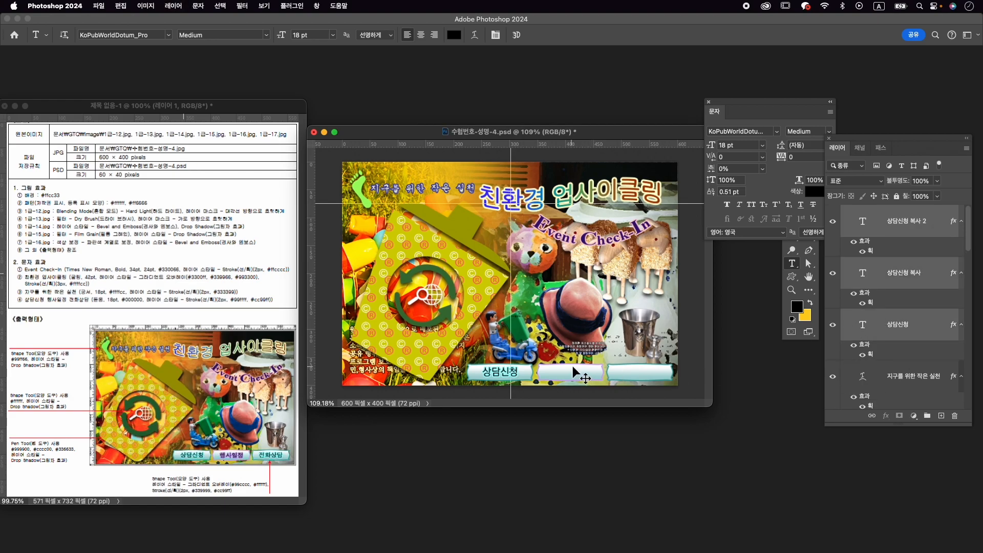
left_click(910, 245)
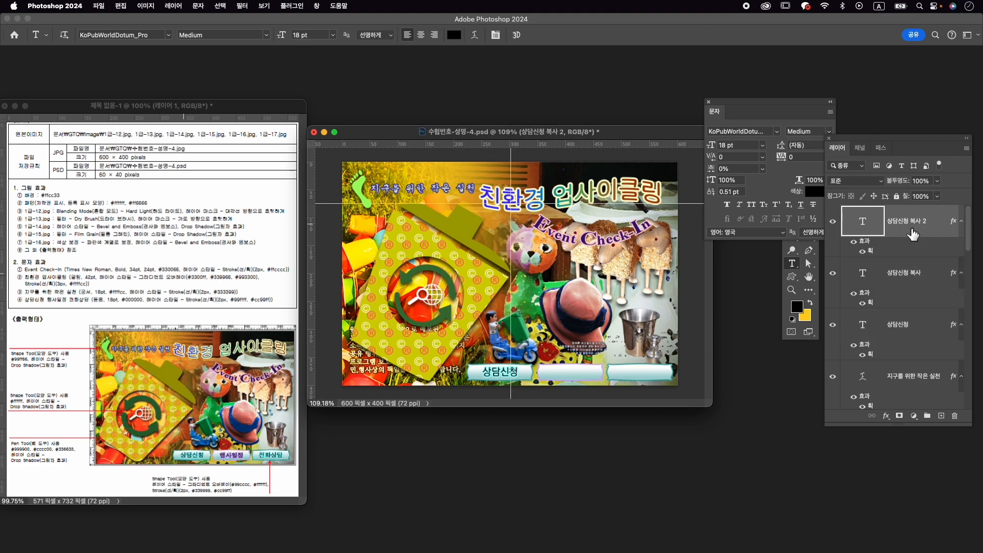
key("super+t")
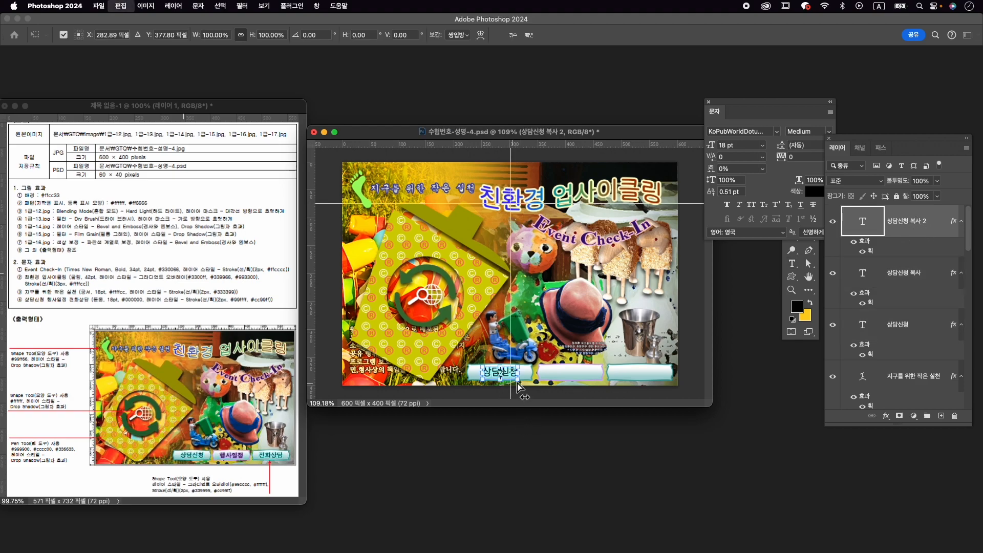
left_click_drag(512, 377, 656, 376)
key("Return")
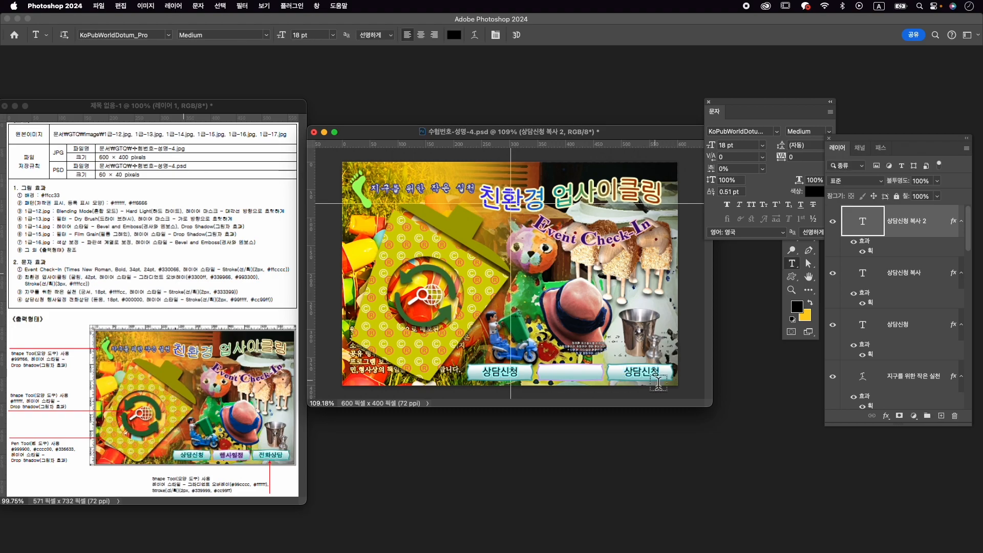
- Select the three banner labels and distribute their horizontal centres so one label sits on each banner
left_click(918, 328, "shift")
key("v")
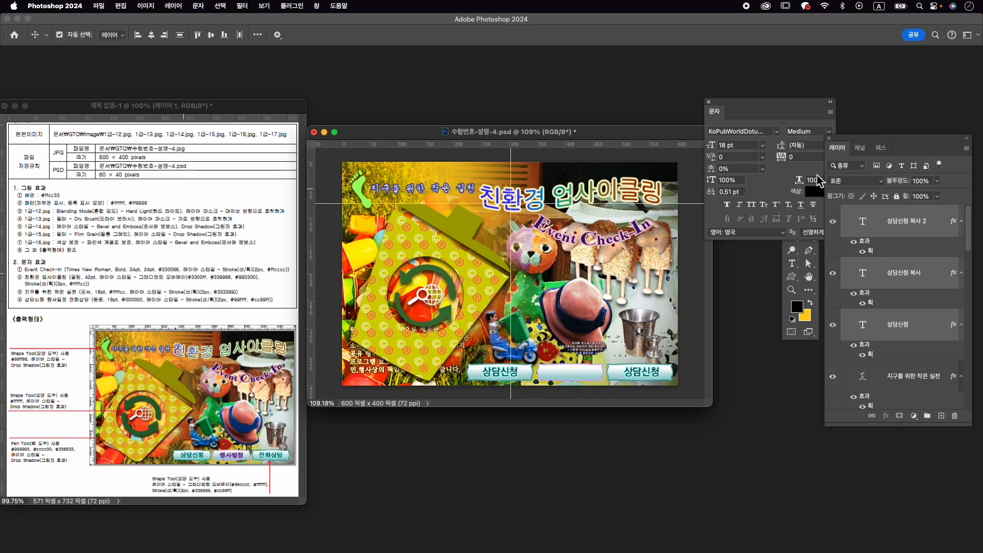
left_click_drag(777, 113, 765, 364)
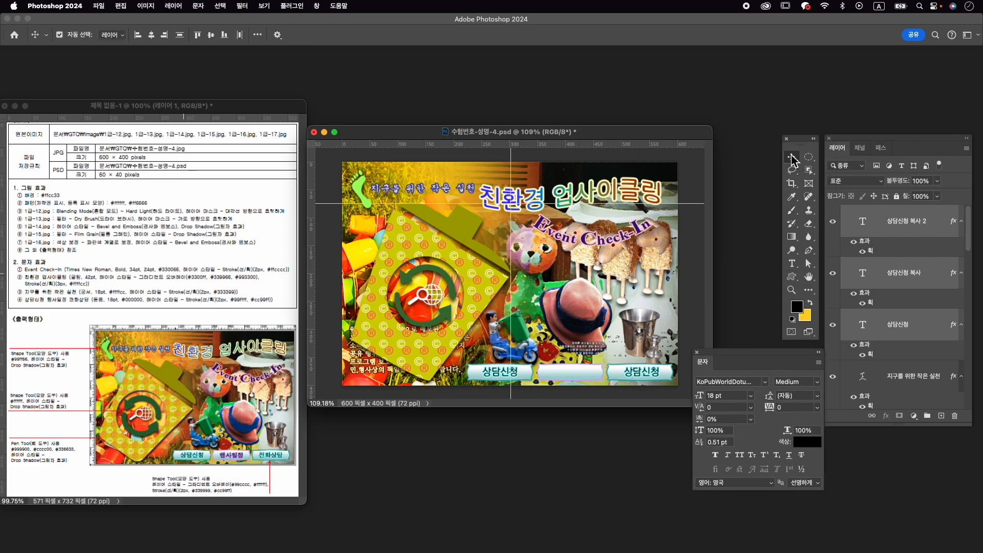
left_click(258, 35)
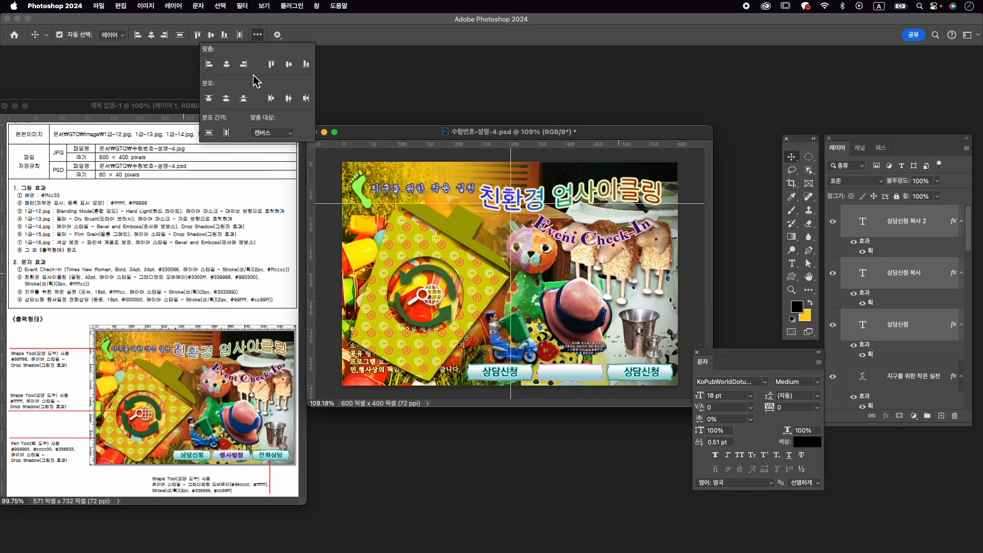
left_click(289, 98)
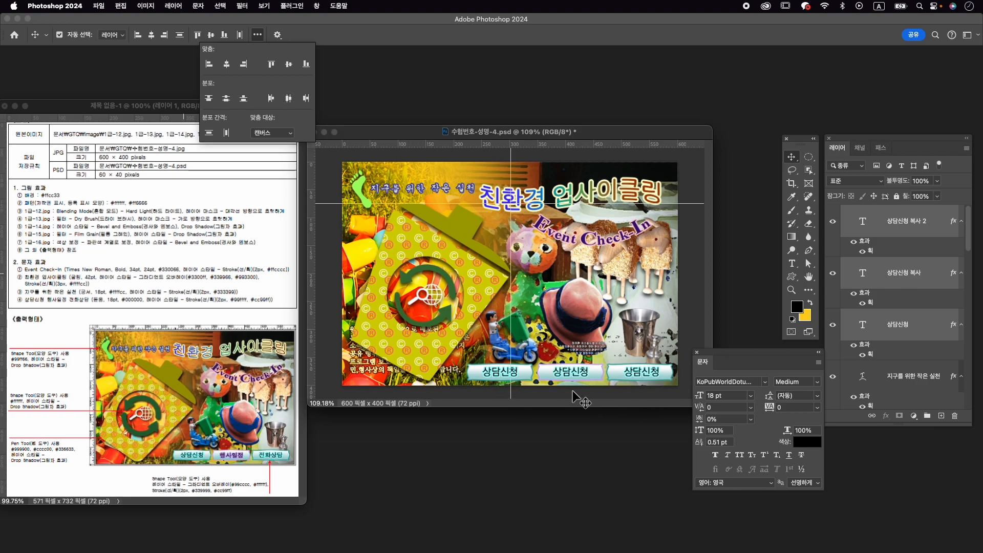
- Change the text of the middle banner label to 행사일정
left_click(929, 287)
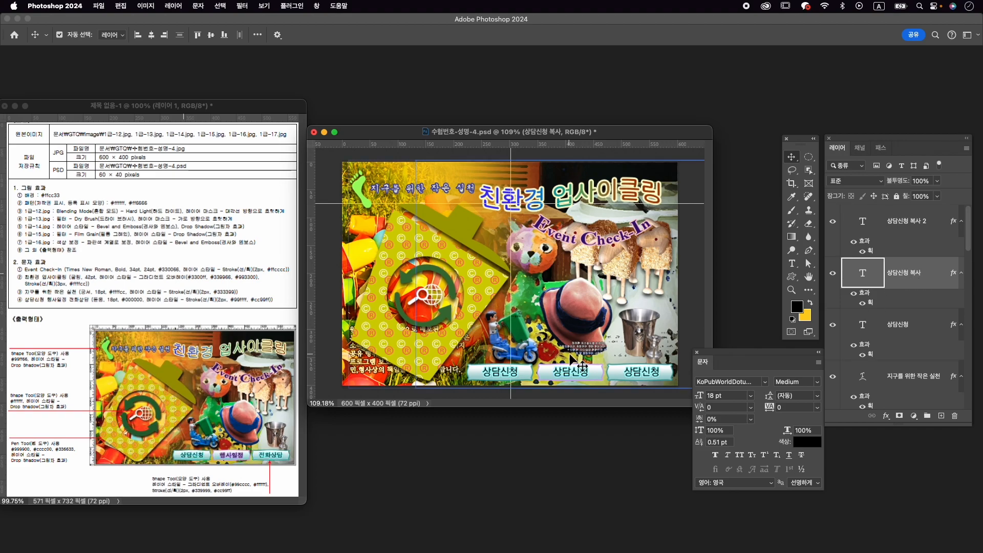
double_click(570, 370)
key("ctrl+space")
type("해")
key("BackSpace")
key("BackSpace")
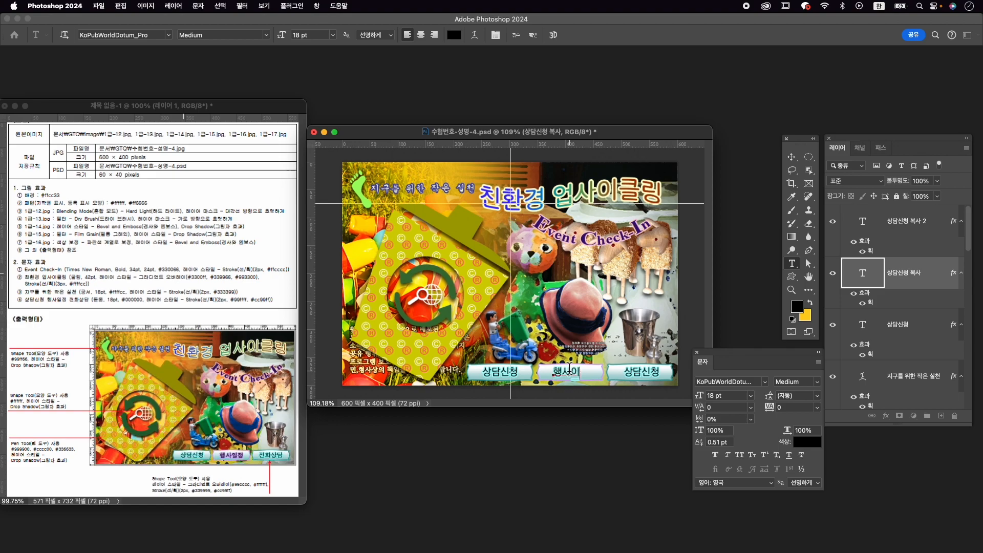
key("ctrl+Return")
key("v")
- Change the stroke colour of the 행사일정 label to #cc99ff
double_click(871, 304)
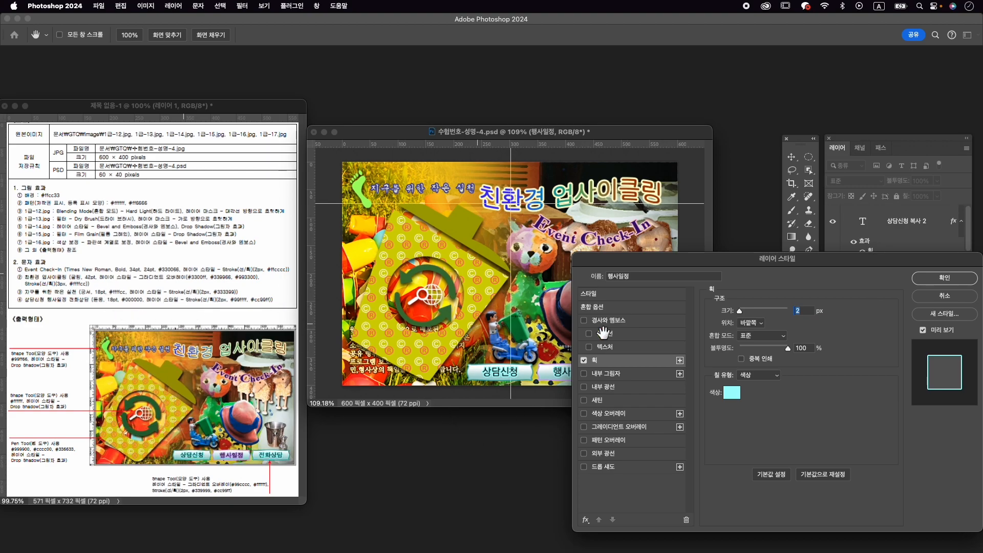
left_click(732, 392)
type("cc99ff")
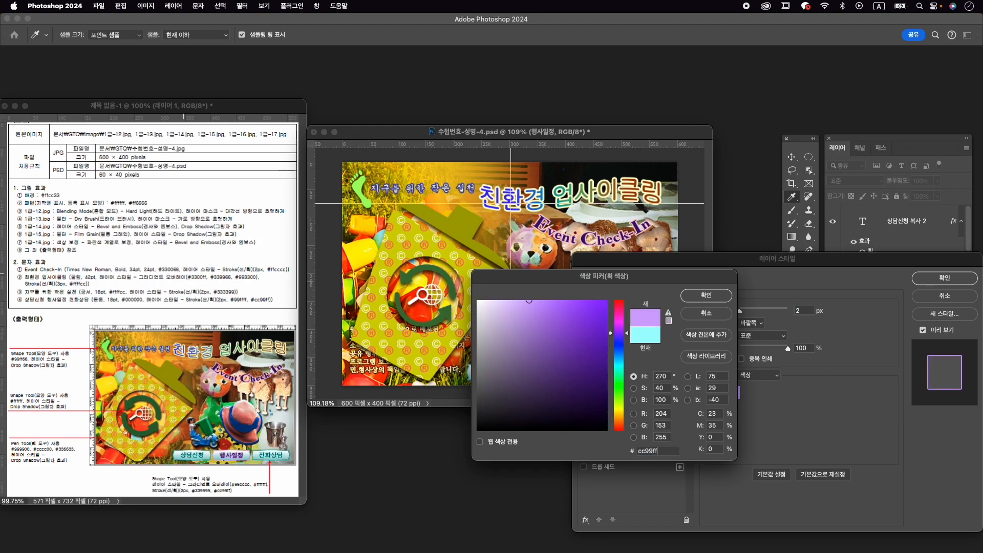
key("Return")
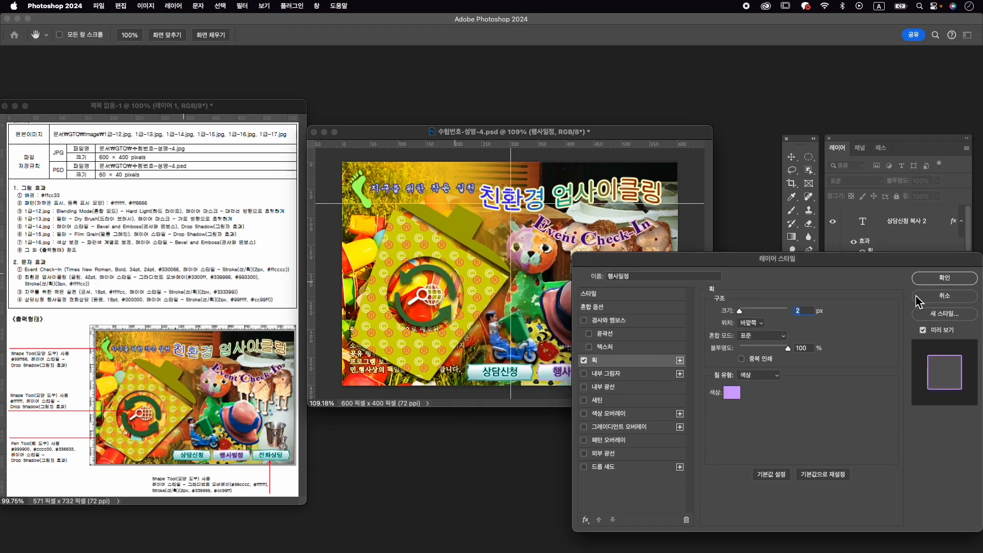
left_click(945, 278)
left_click_drag(895, 258, 894, 253)
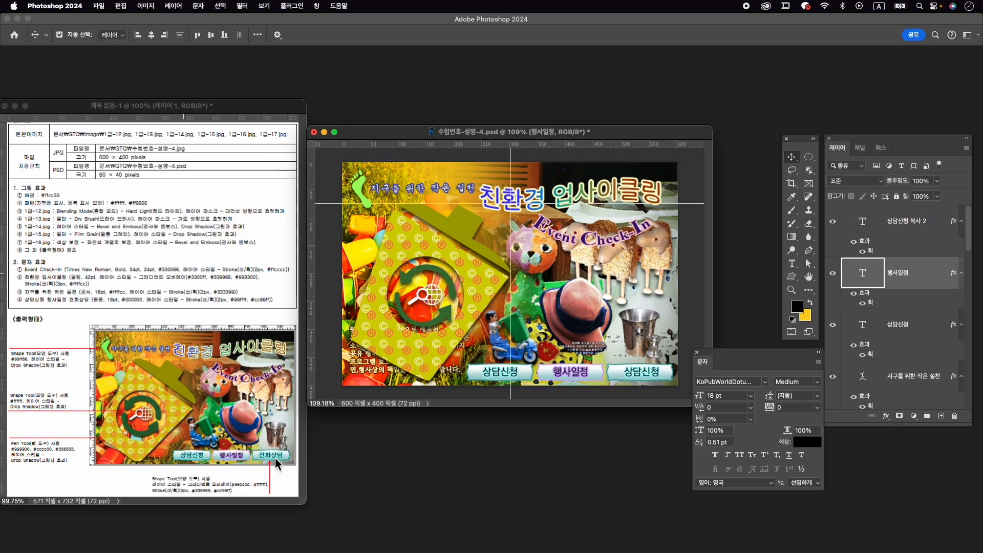
- Change the text of the third banner label to 전화상담
double_click(644, 373)
type("ㅈ")
type("js")
key("super+a")
type("전화")
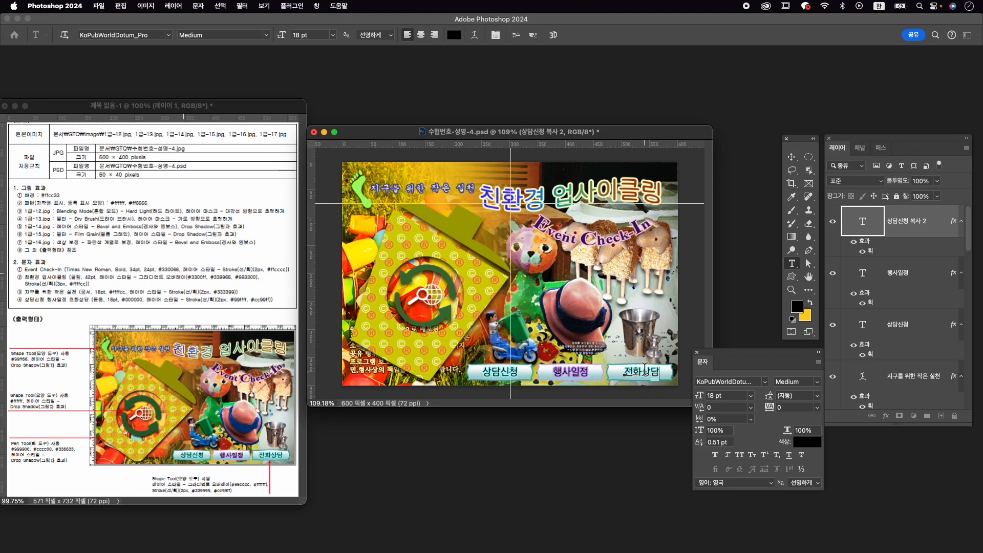
left_click(532, 35)
key("v")
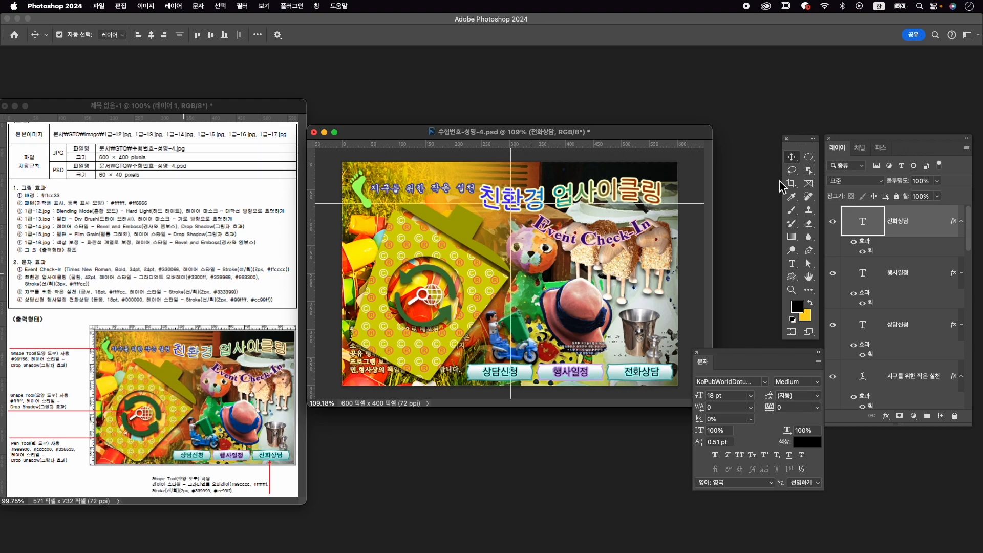
- Close the character settings and clear all guides from the poster
left_click(697, 353)
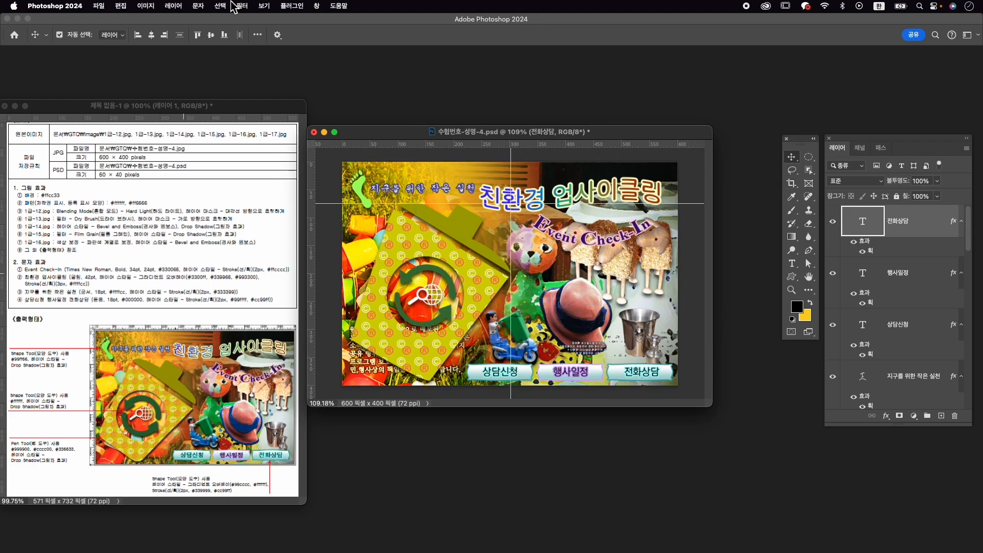
left_click(263, 8)
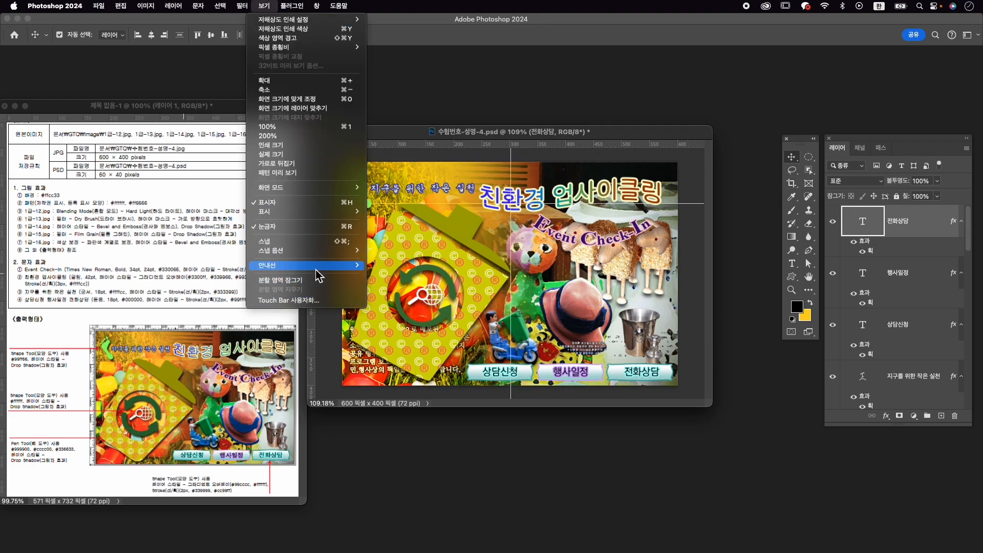
mouse_move(315, 267)
left_click(397, 284)
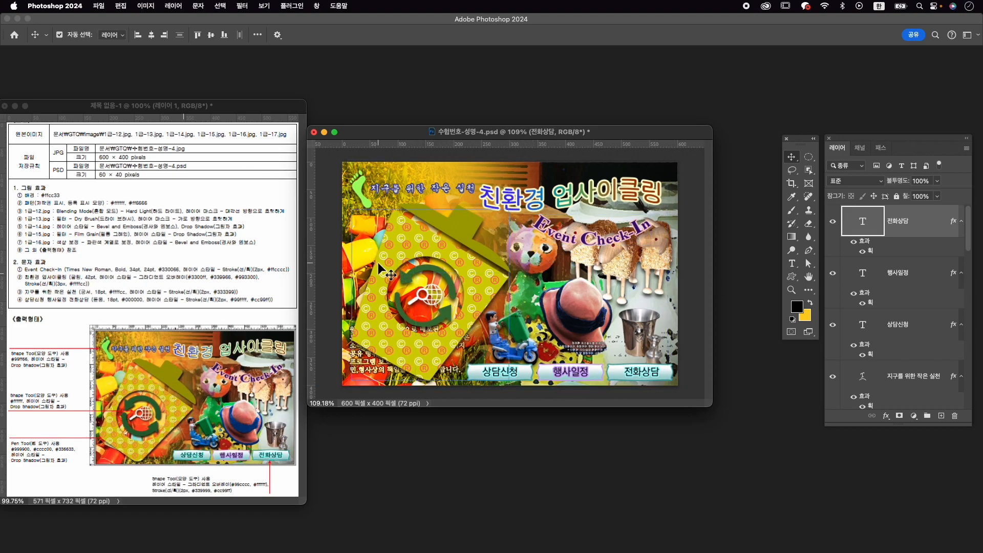
- Reshape the bin body 모양 2 by moving its right corner anchor point inward, making the shape about 267 px wide
left_click(482, 271)
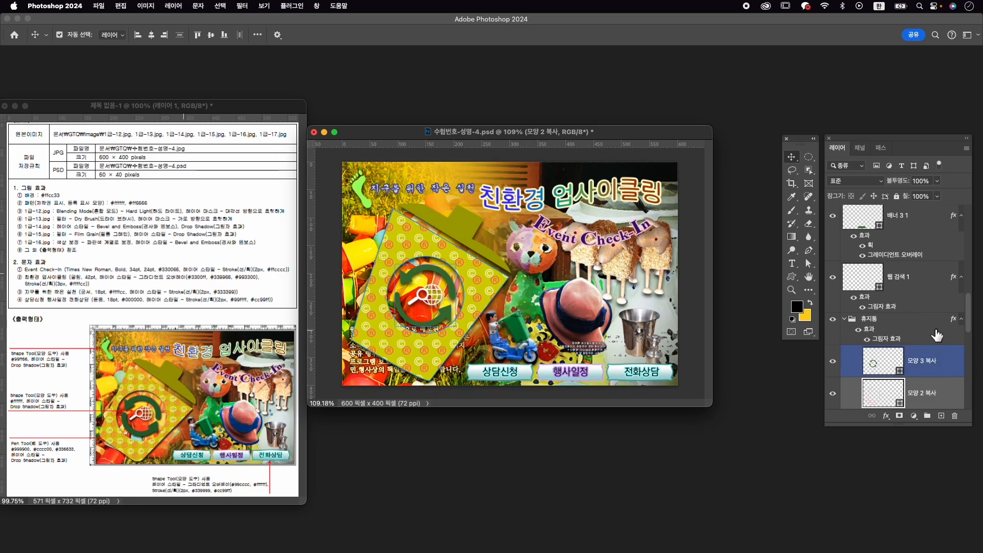
left_click(887, 340)
scroll(897, 354, "down", 2)
left_click(912, 371)
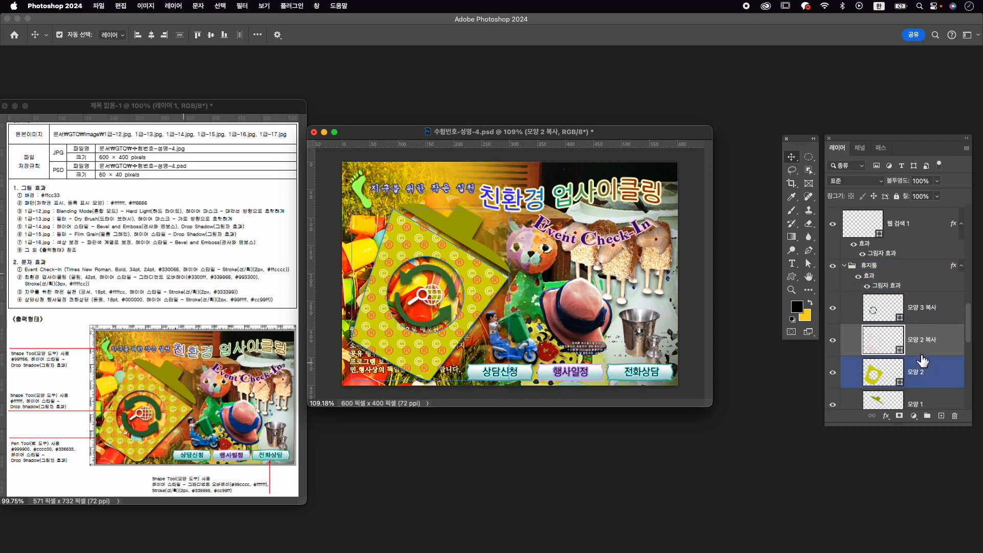
scroll(943, 379, "down", 1)
scroll(932, 348, "down", 1)
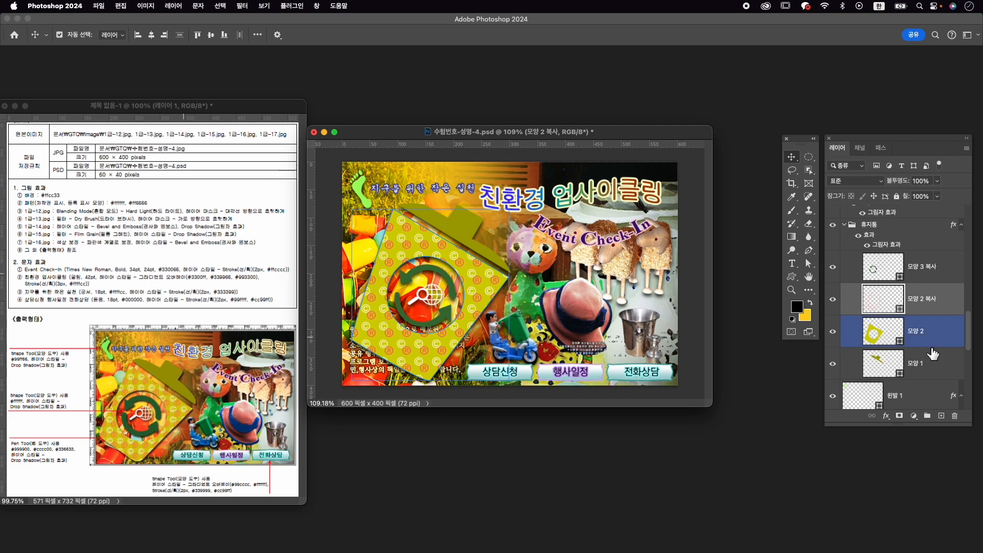
left_click(917, 331)
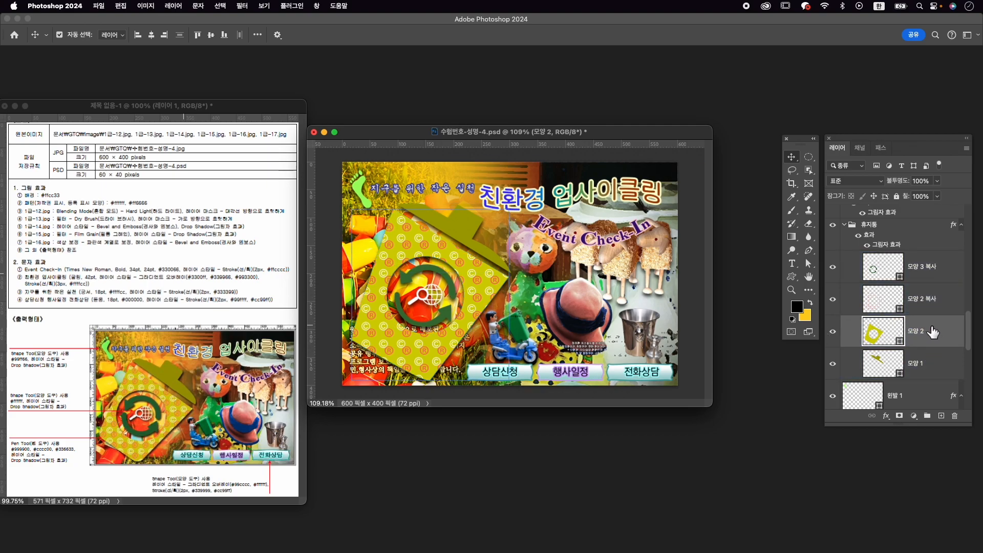
key("a")
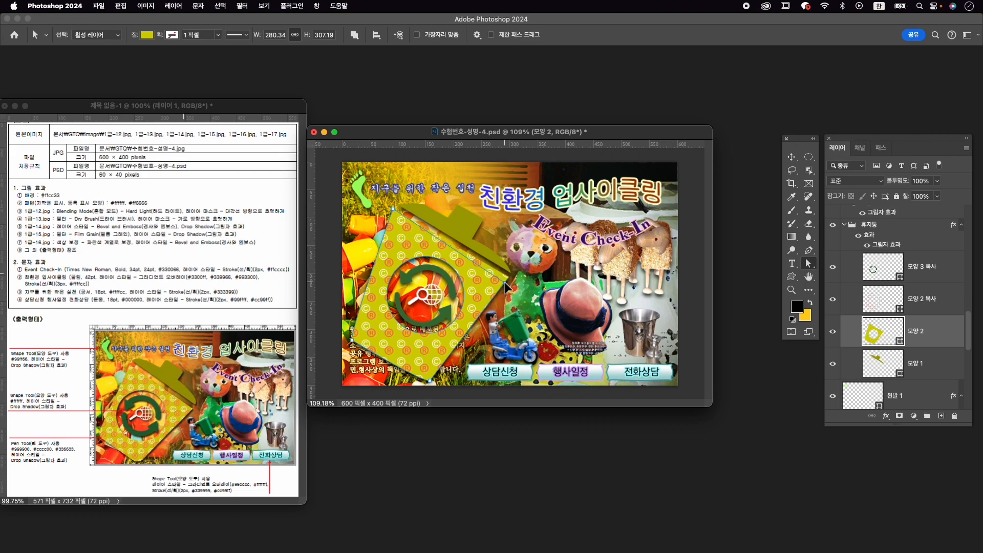
left_click_drag(505, 289, 508, 283)
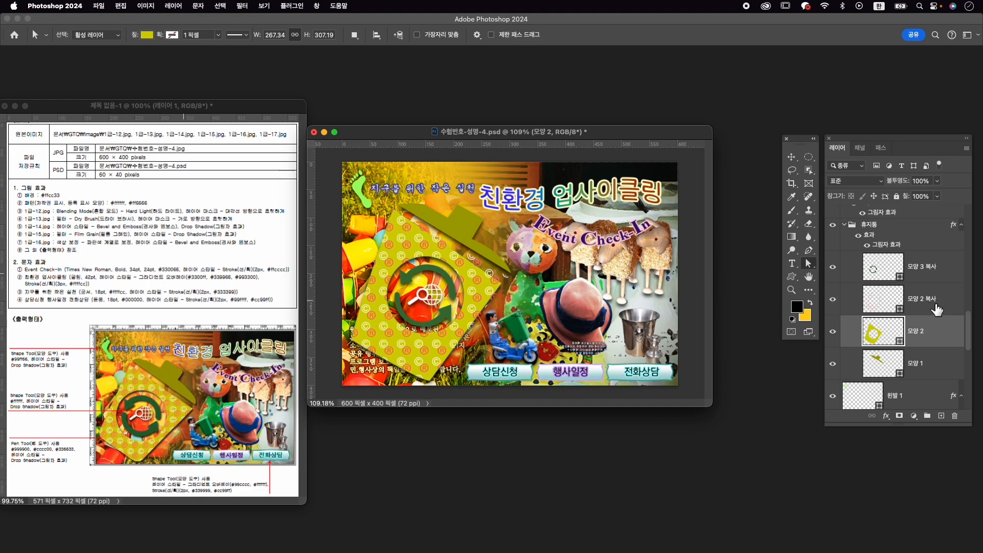
- Delete the old pattern layer 모양 2 복사 and duplicate the reshaped bin body 모양 2 in its place
left_click(931, 310)
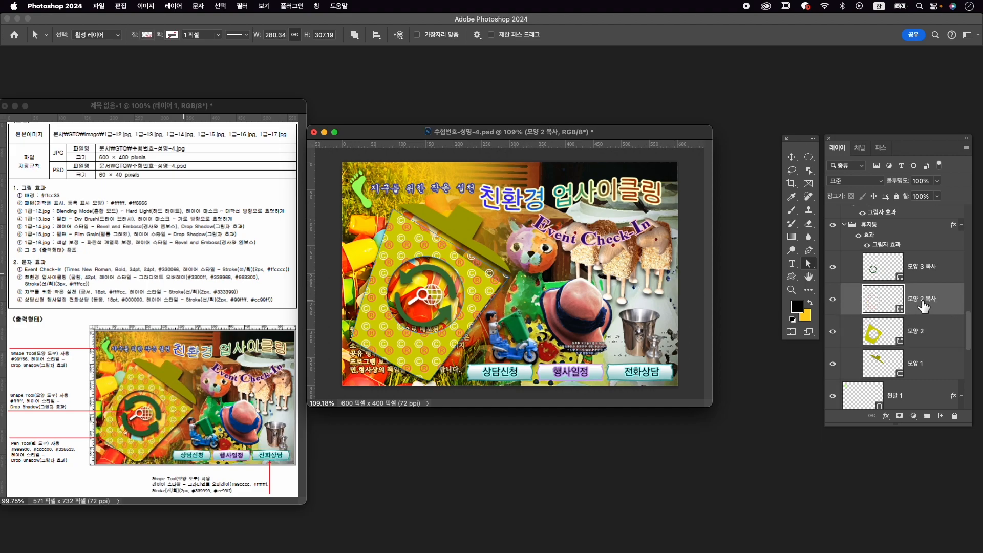
key("Delete")
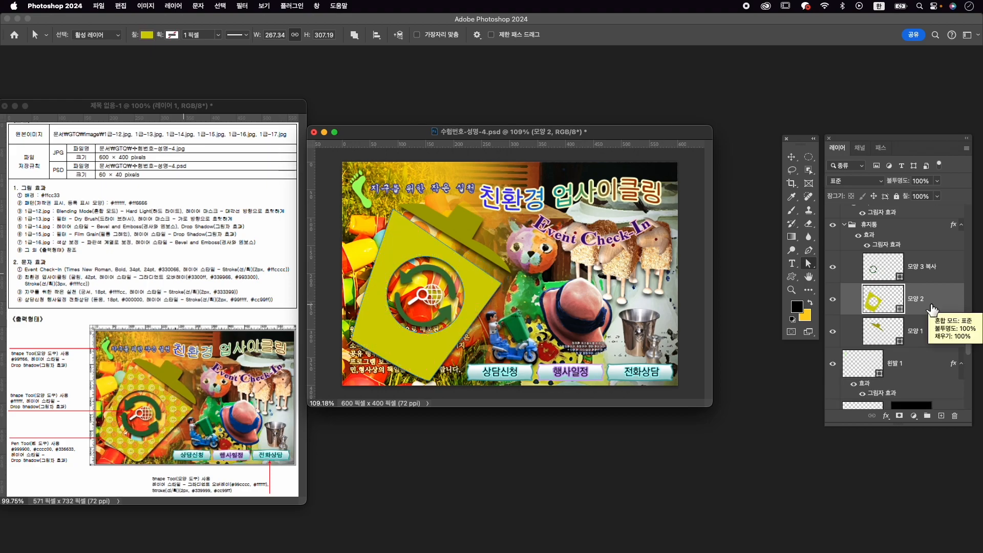
key("super+j")
- Fill the duplicated bin body with the © and ® pattern and scale the pattern to 67%
key("p")
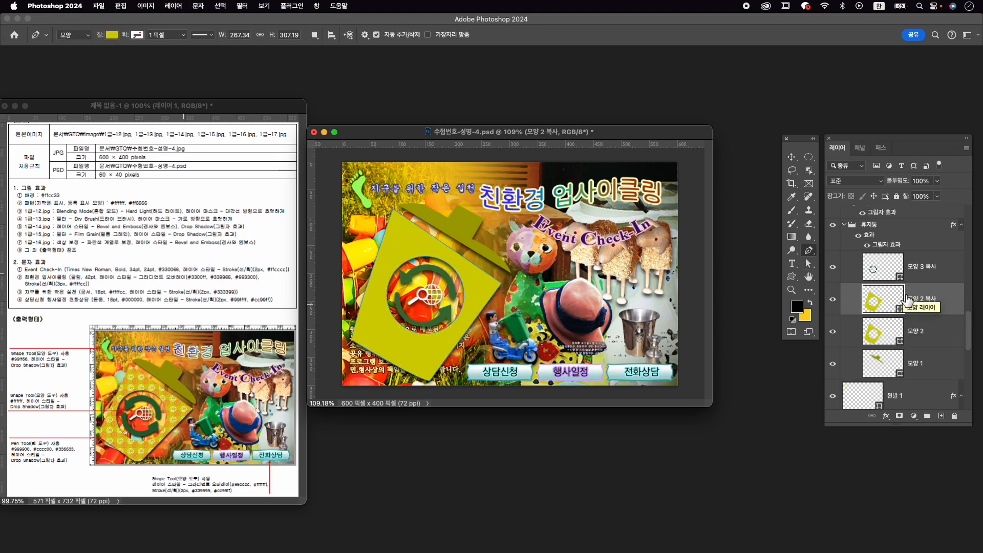
left_click(113, 34)
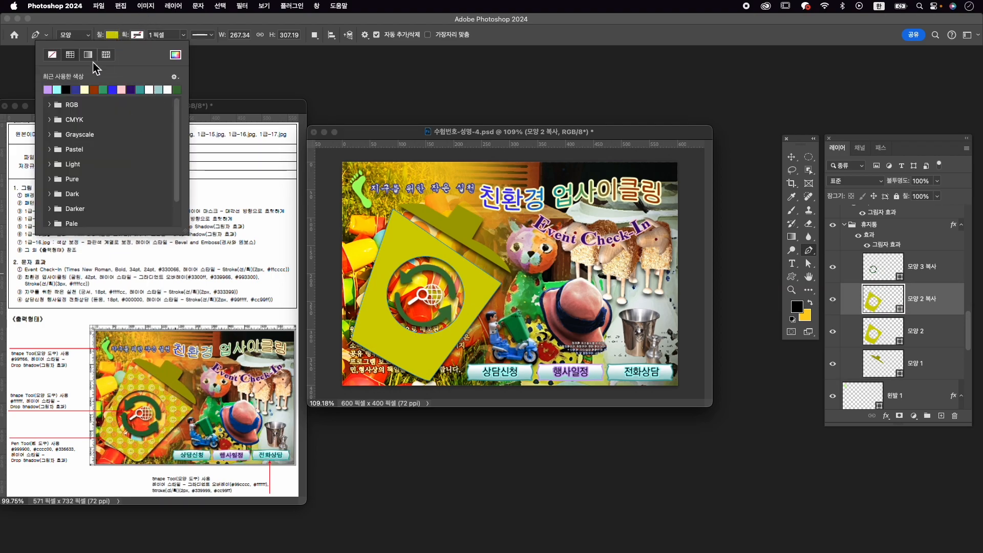
left_click(106, 54)
left_click(70, 205)
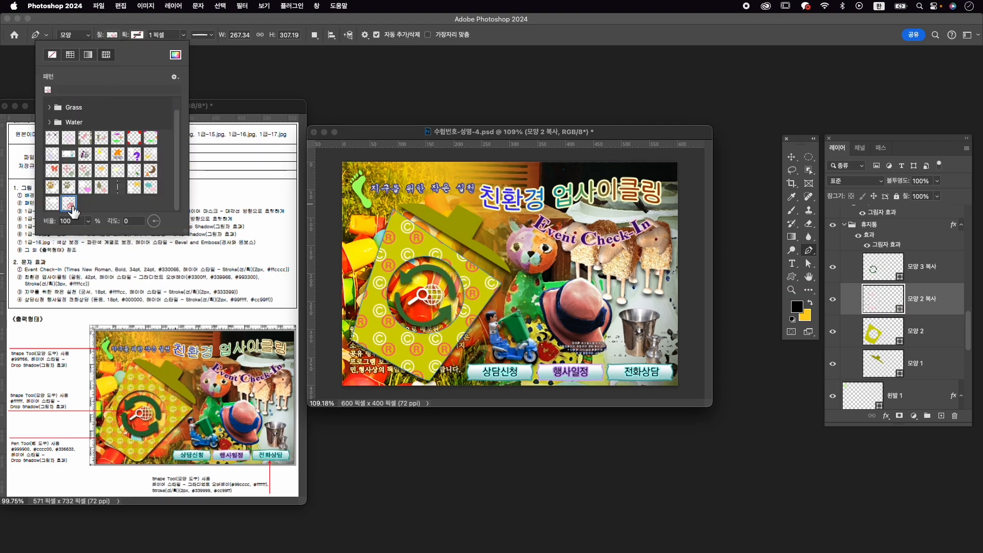
left_click(88, 222)
left_click_drag(91, 235, 89, 241)
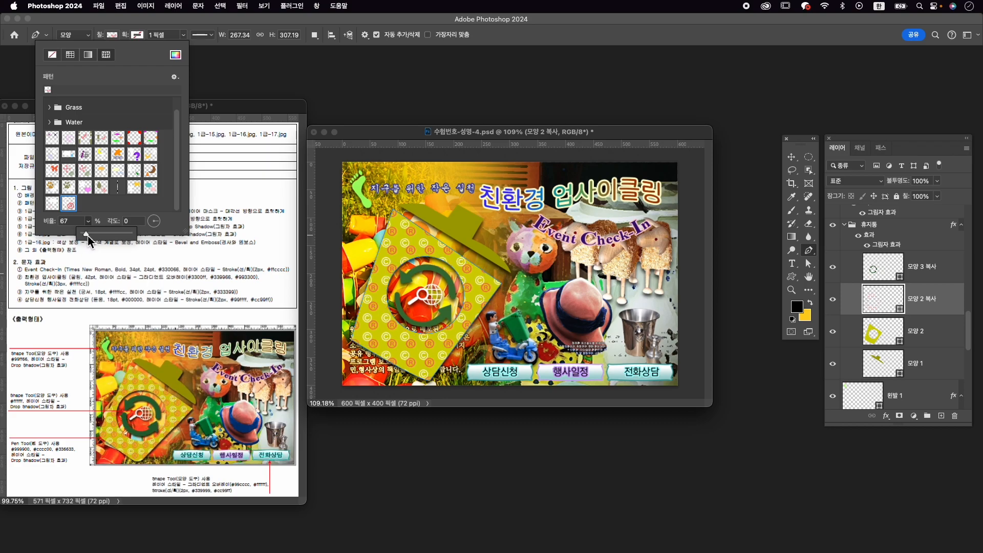
- Reshape the bin lid 모양 1 by moving its lower right anchor point inward, making the lid about 191 px wide
left_click(932, 365)
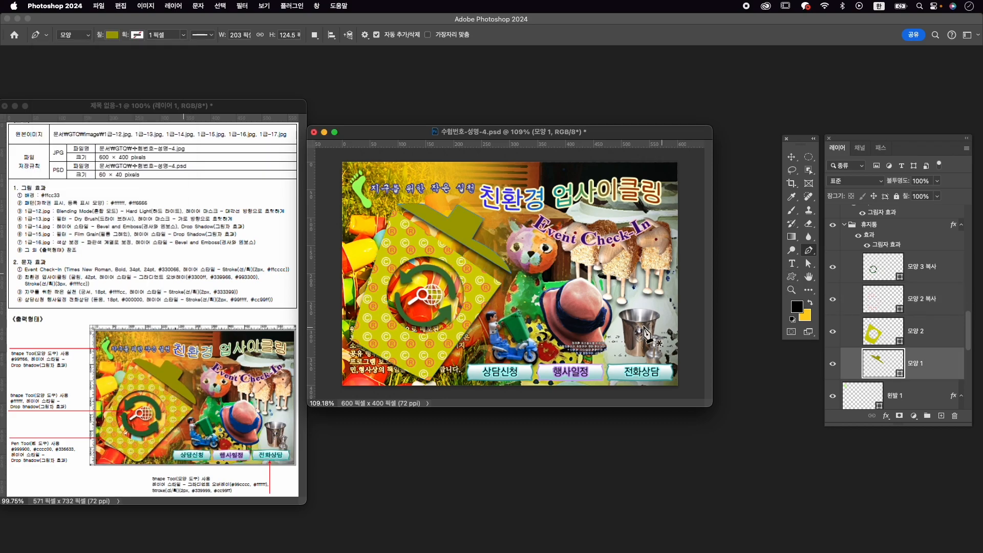
key("a")
left_click_drag(514, 280, 504, 279)
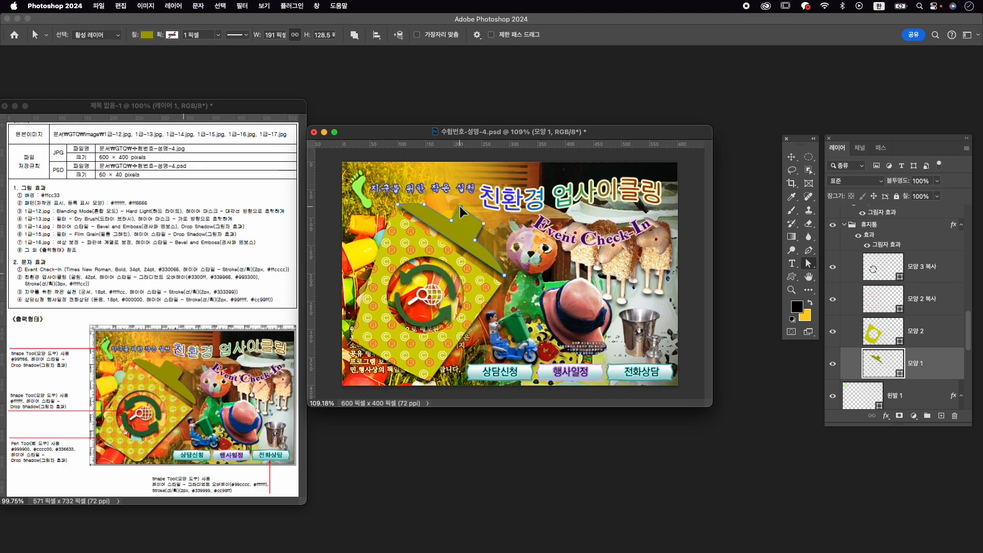
scroll(569, 343, "down", 1)
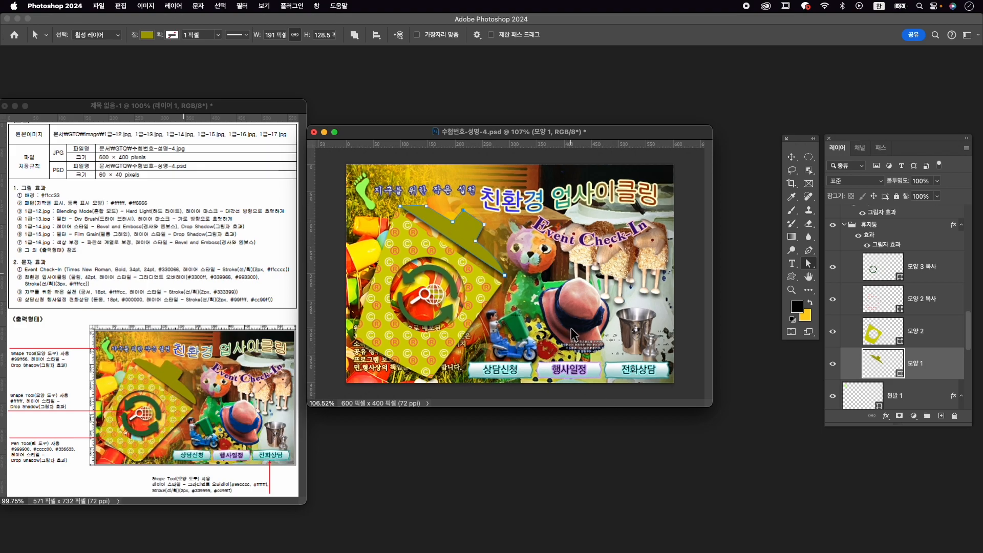
key("v")
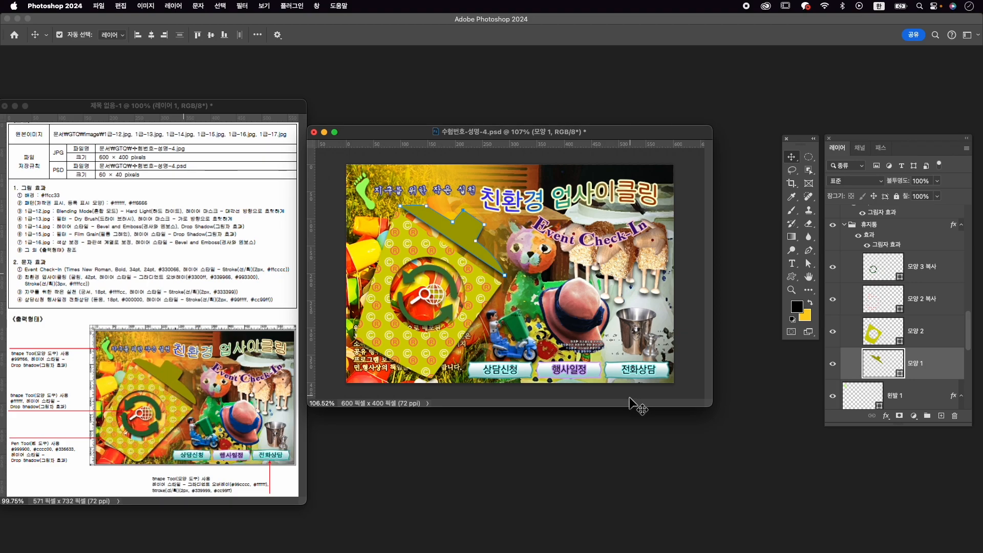
- Export the poster as a JPG named 수험번호-성명-4.jpg into the GTQ folder
left_click(98, 6)
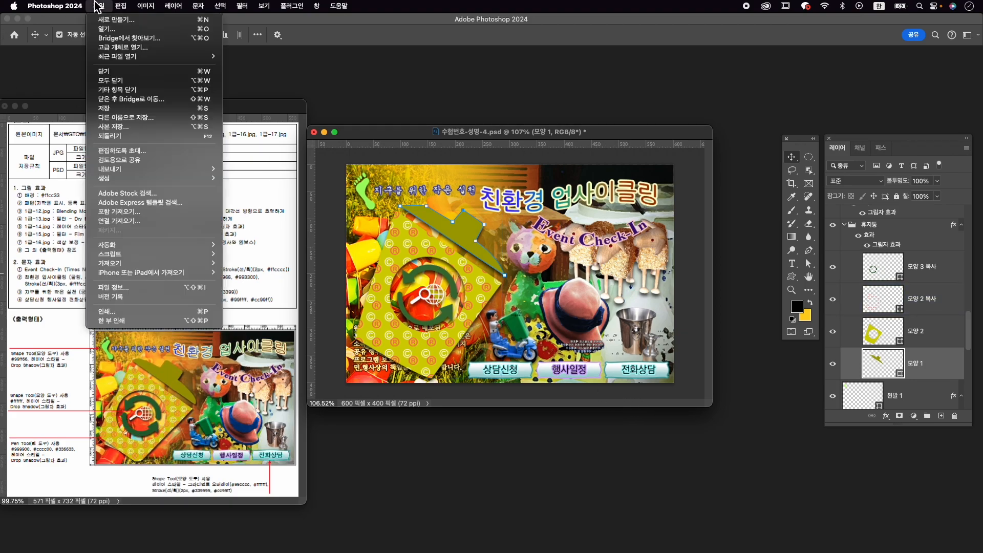
mouse_move(161, 173)
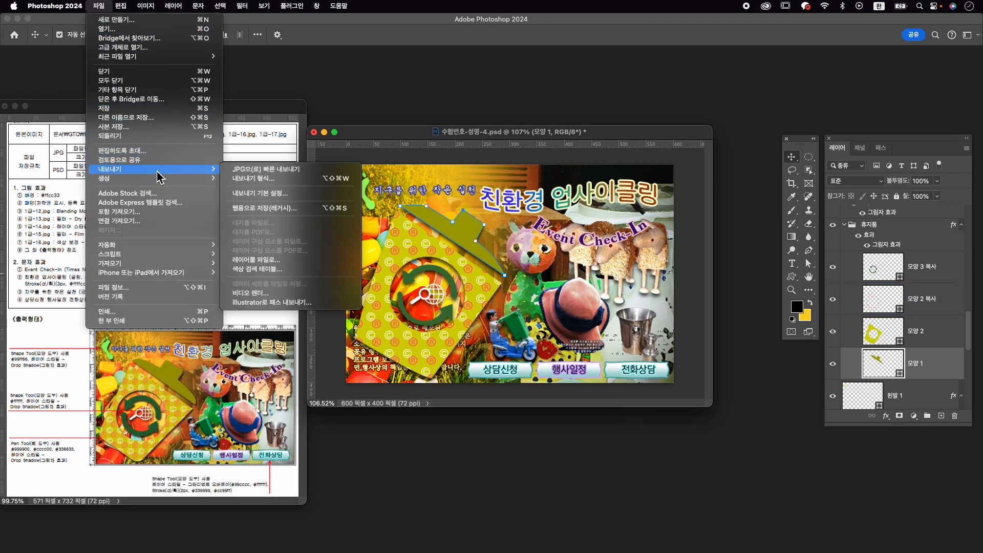
left_click(279, 170)
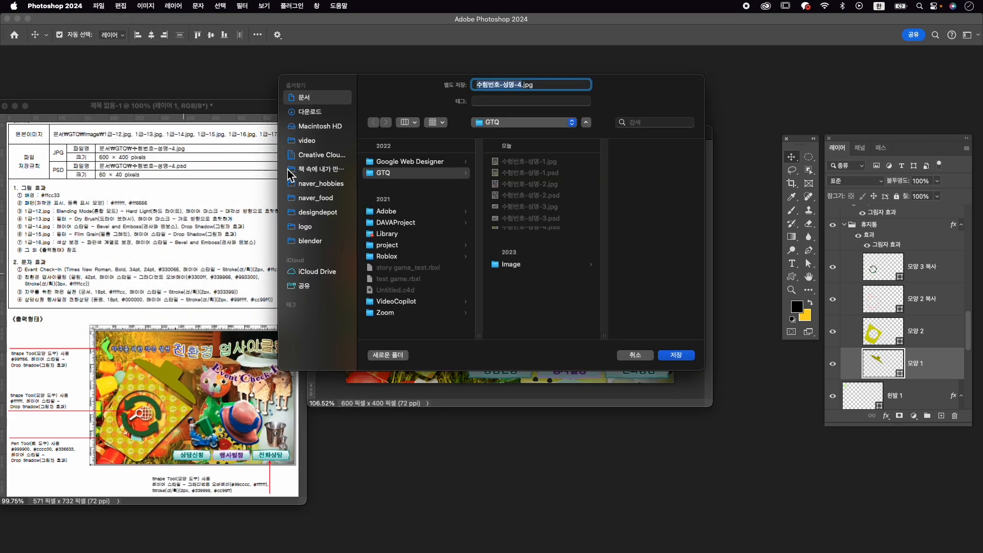
left_click(432, 173)
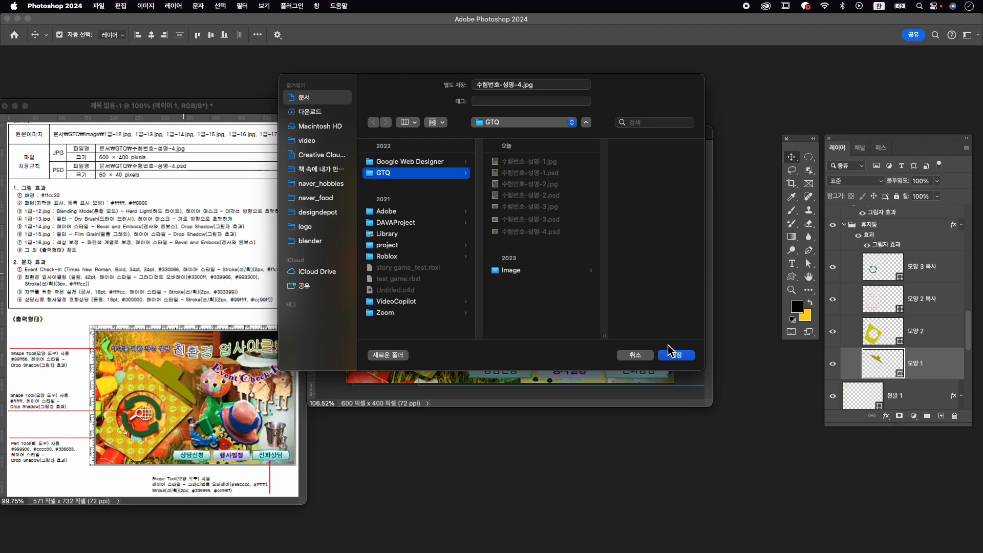
left_click(677, 355)
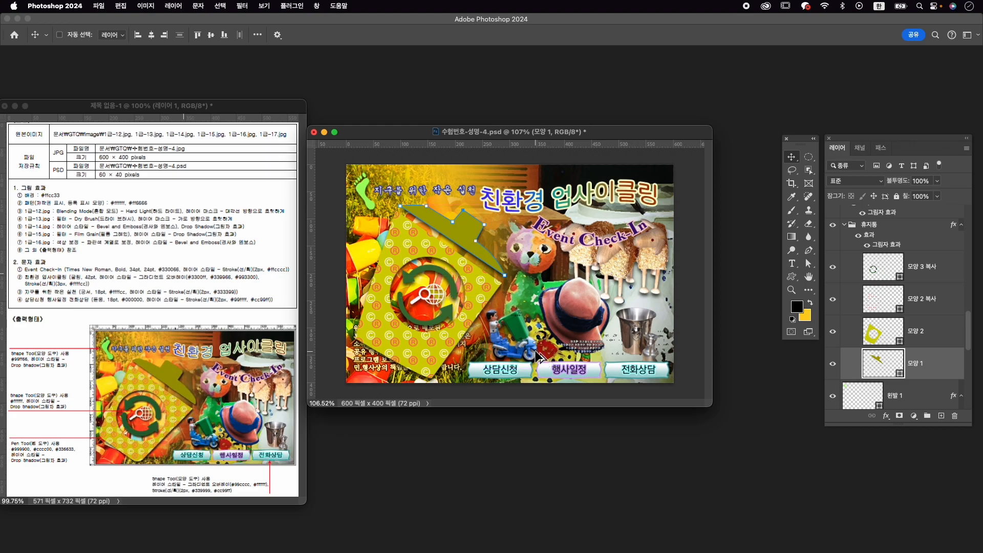
- Resize the poster image to 60 × 40 pixels and save the PSD file
key("super+alt+i")
type("60")
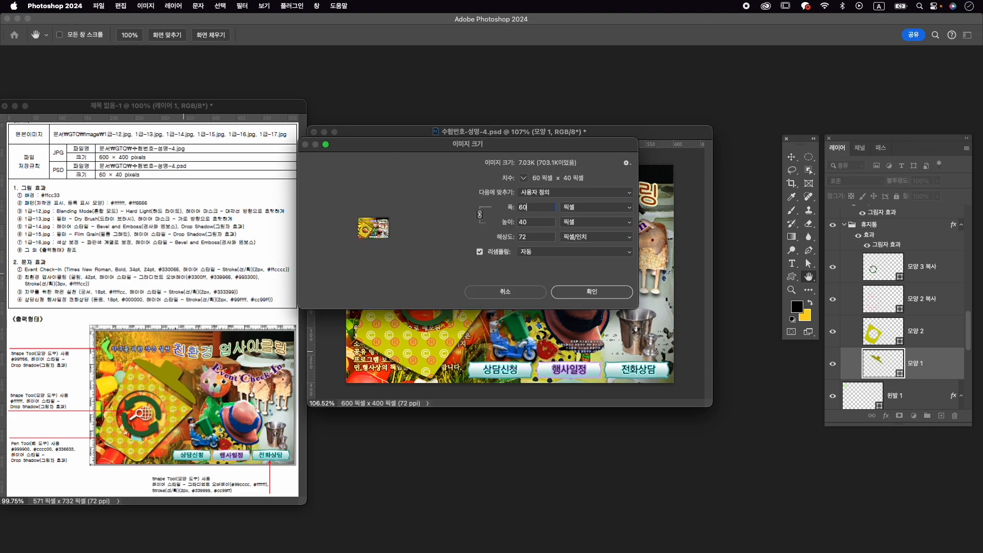
key("Return")
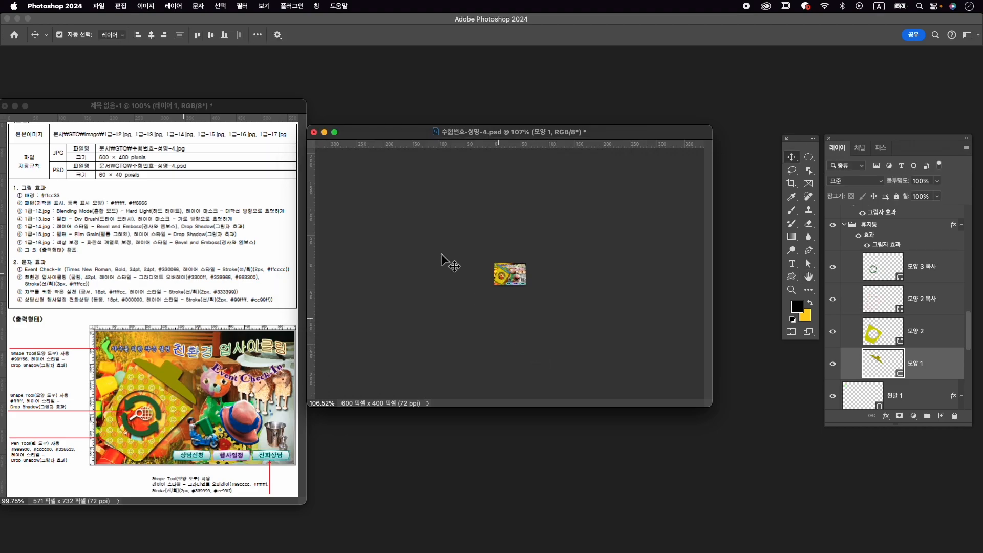
left_click(99, 6)
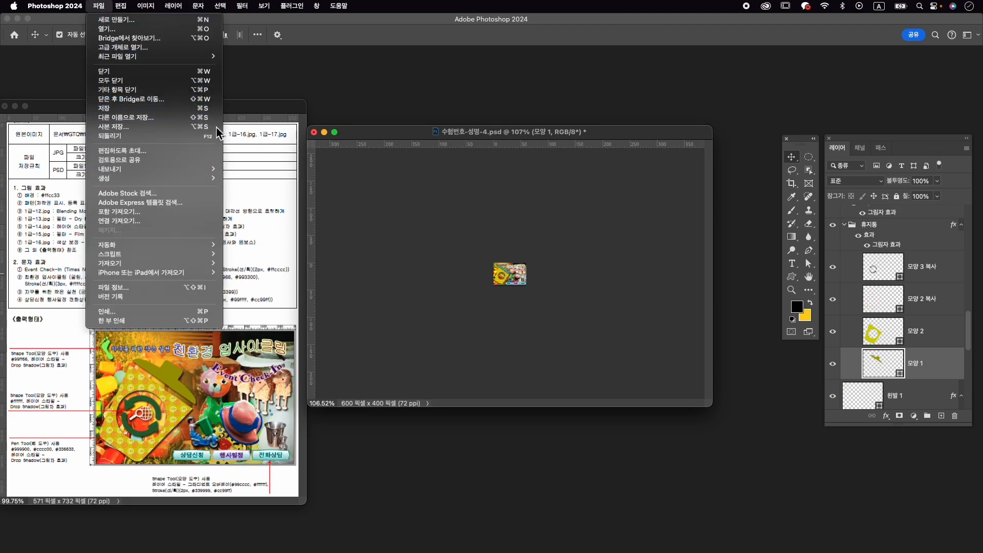
left_click(184, 108)
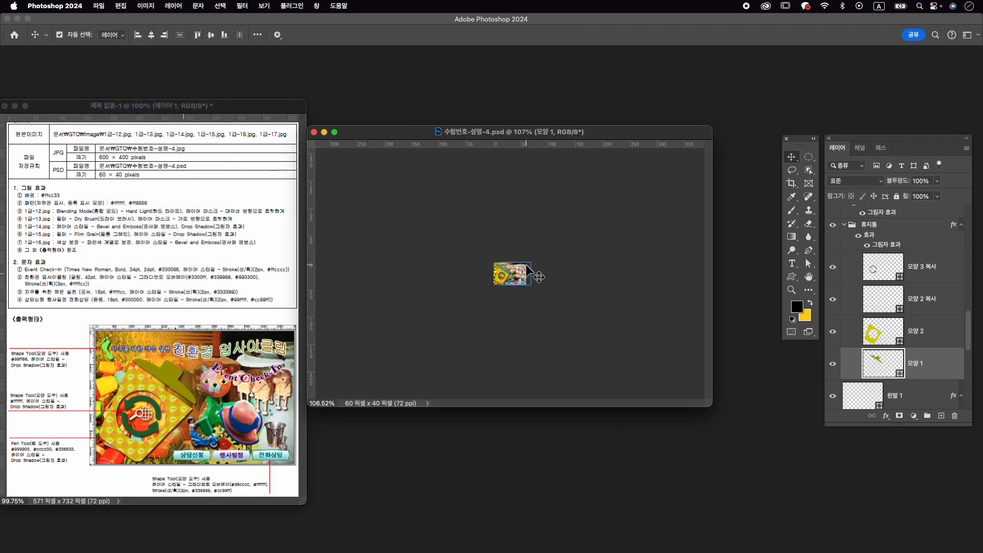